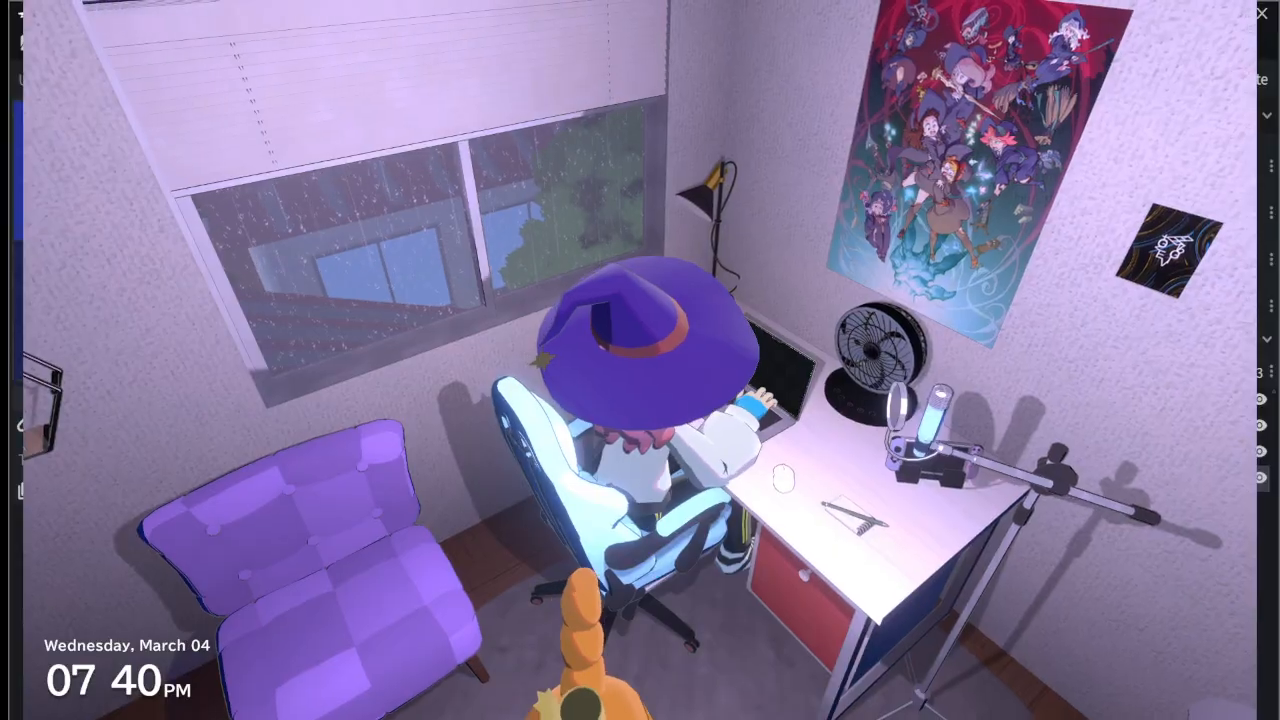
# Disable the auto camera and switch the room view to camera 2, facing the monitor
pyautogui.click(943, 42)
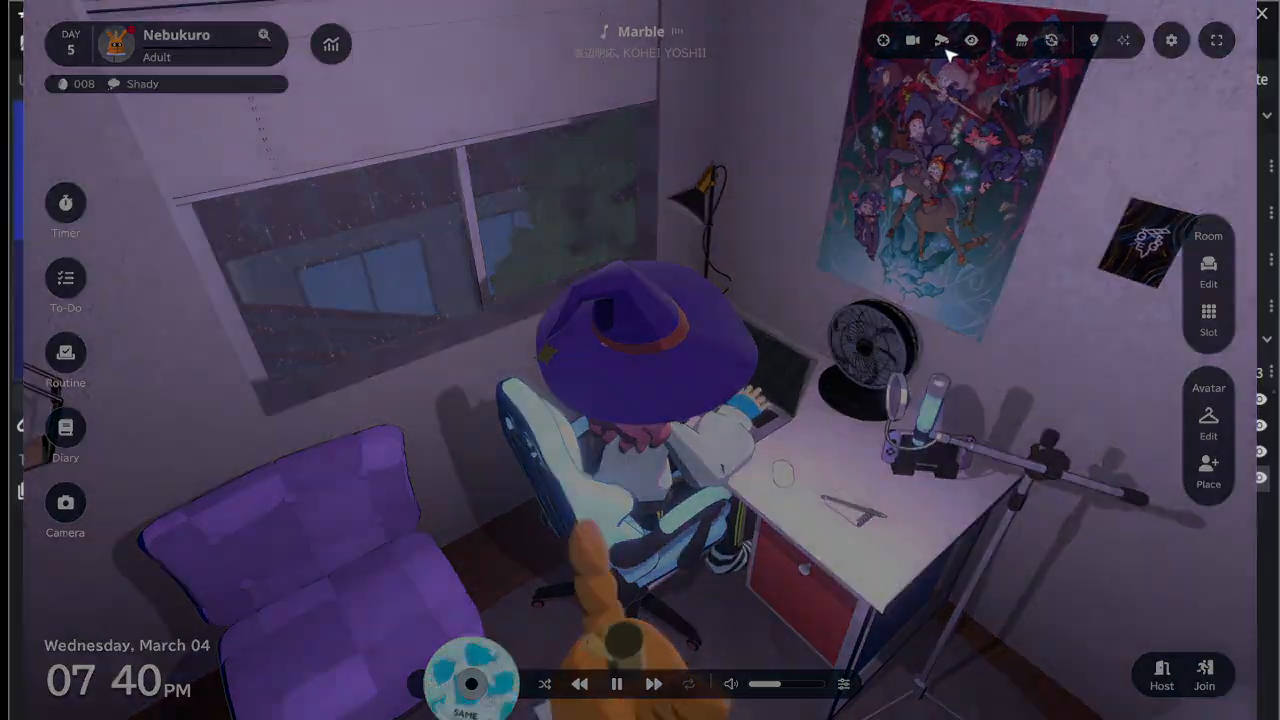
pyautogui.click(914, 42)
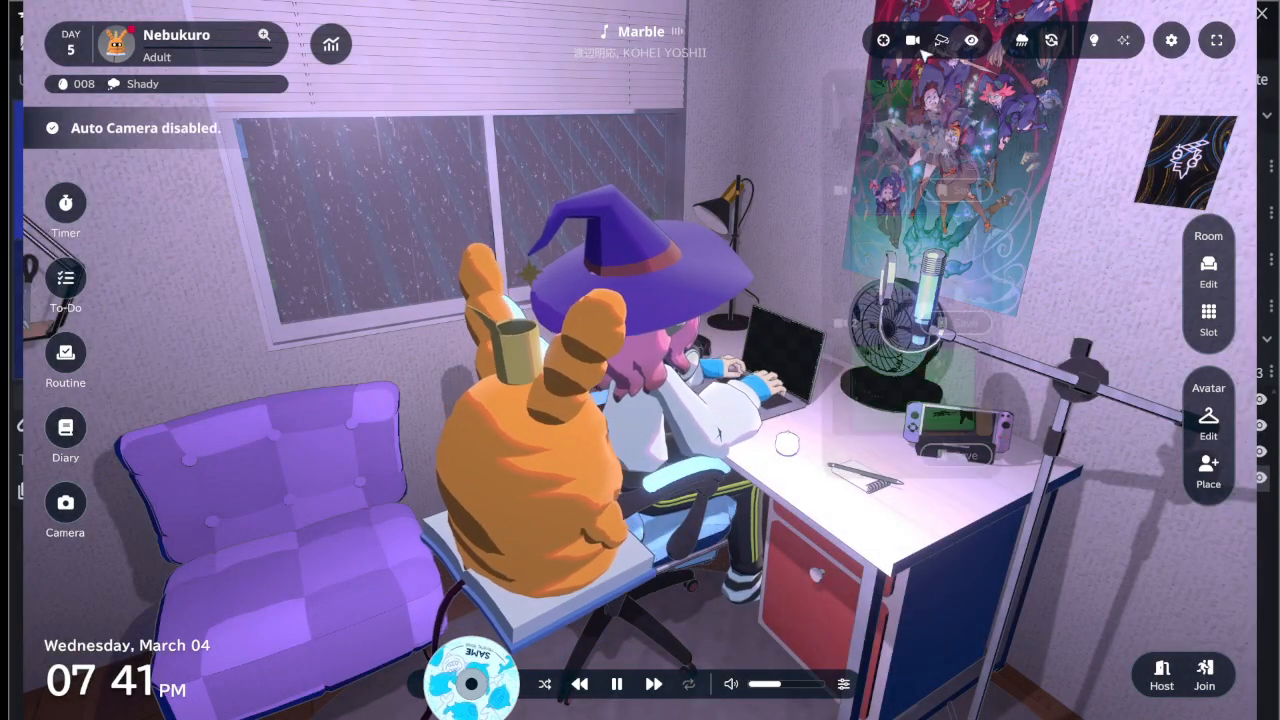
pyautogui.click(918, 45)
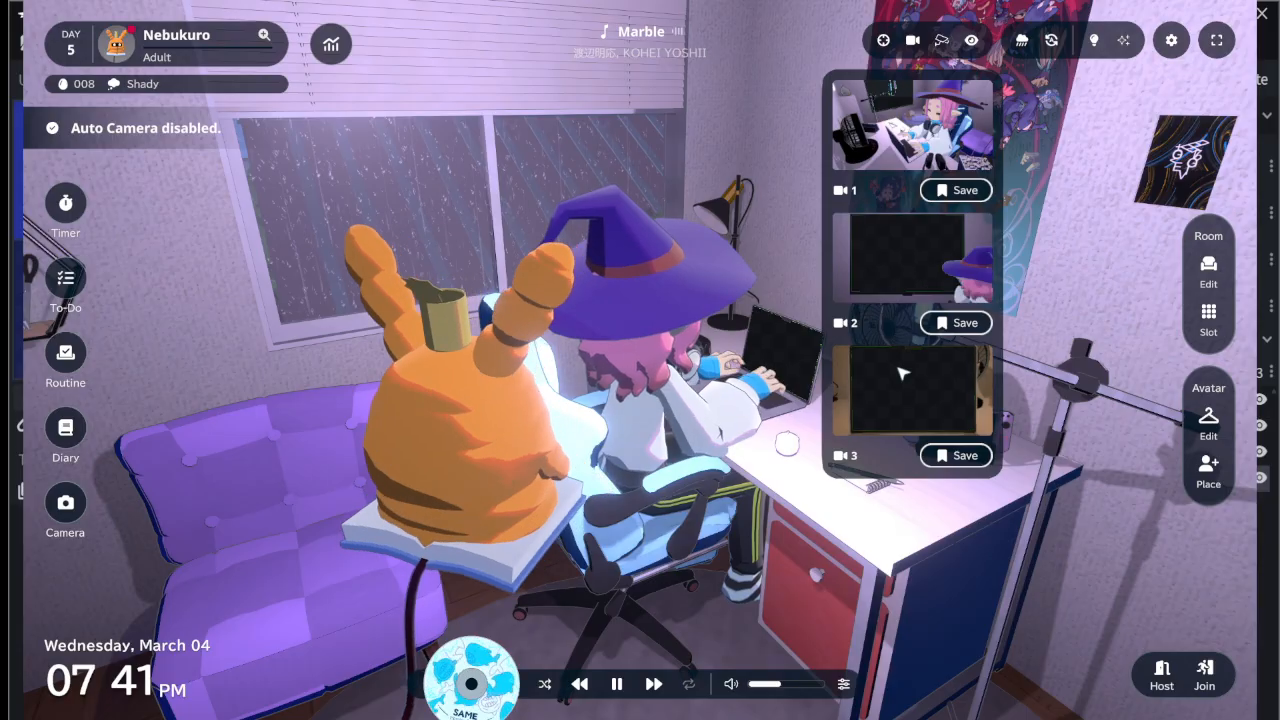
pyautogui.click(908, 258)
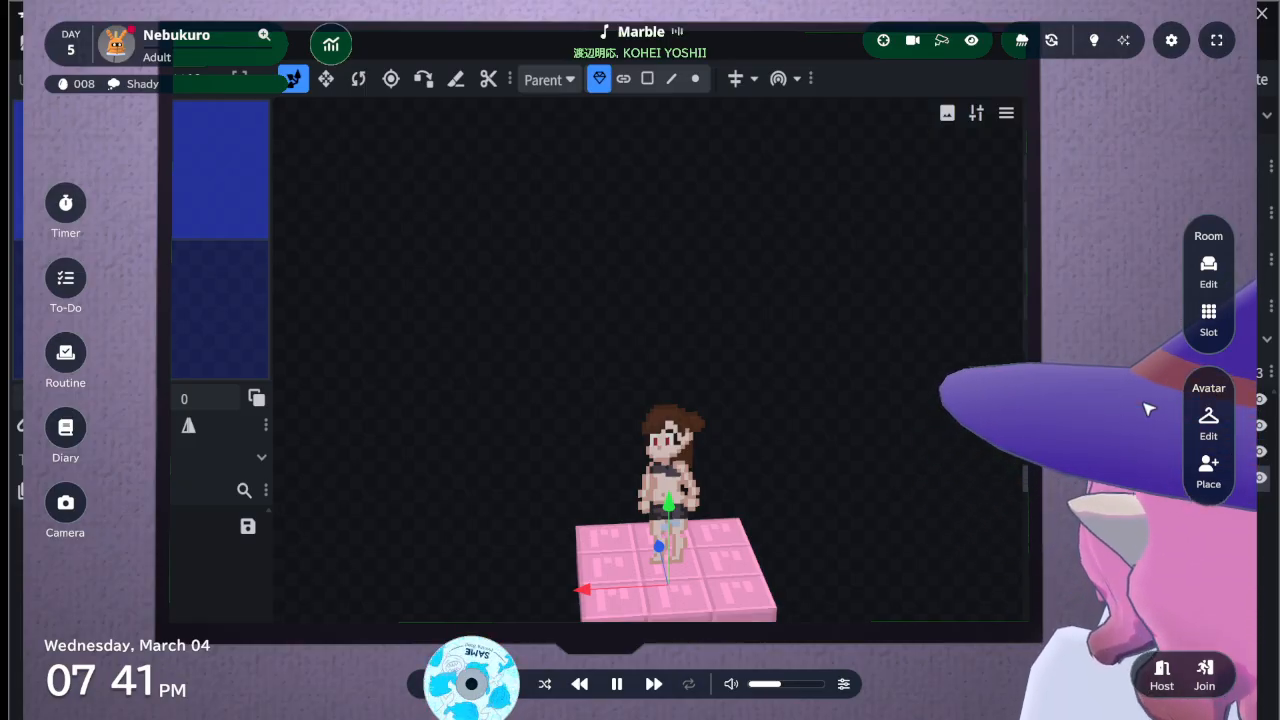
pyautogui.scroll(-2, 1148, 409)
pyautogui.scroll(2, 1148, 409)
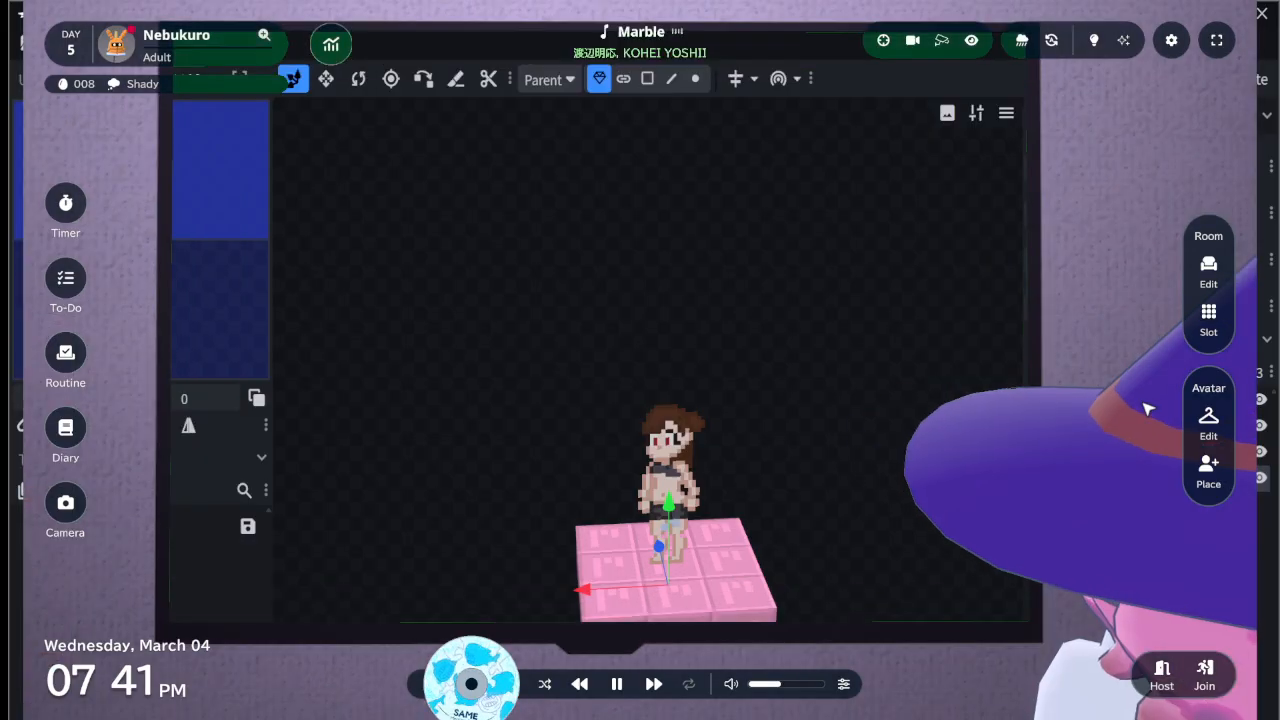
pyautogui.moveTo(1118, 486); pyautogui.dragTo(1000, 380)
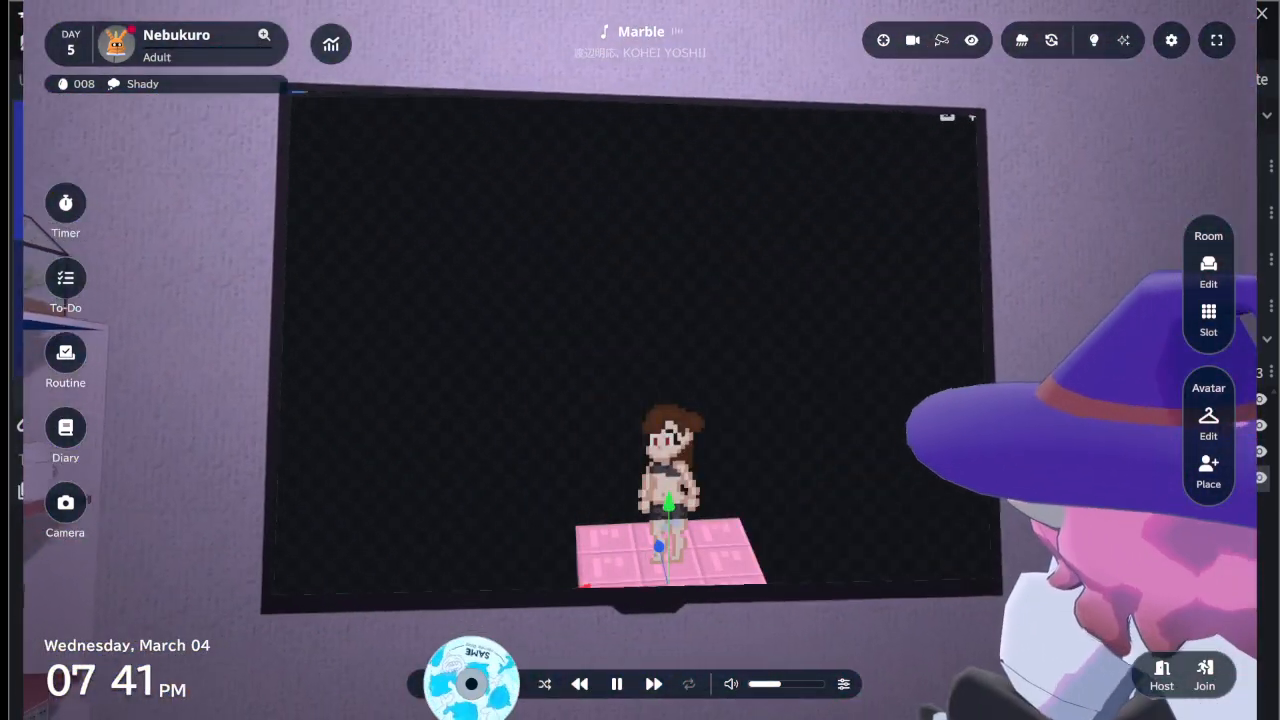
pyautogui.click(941, 40)
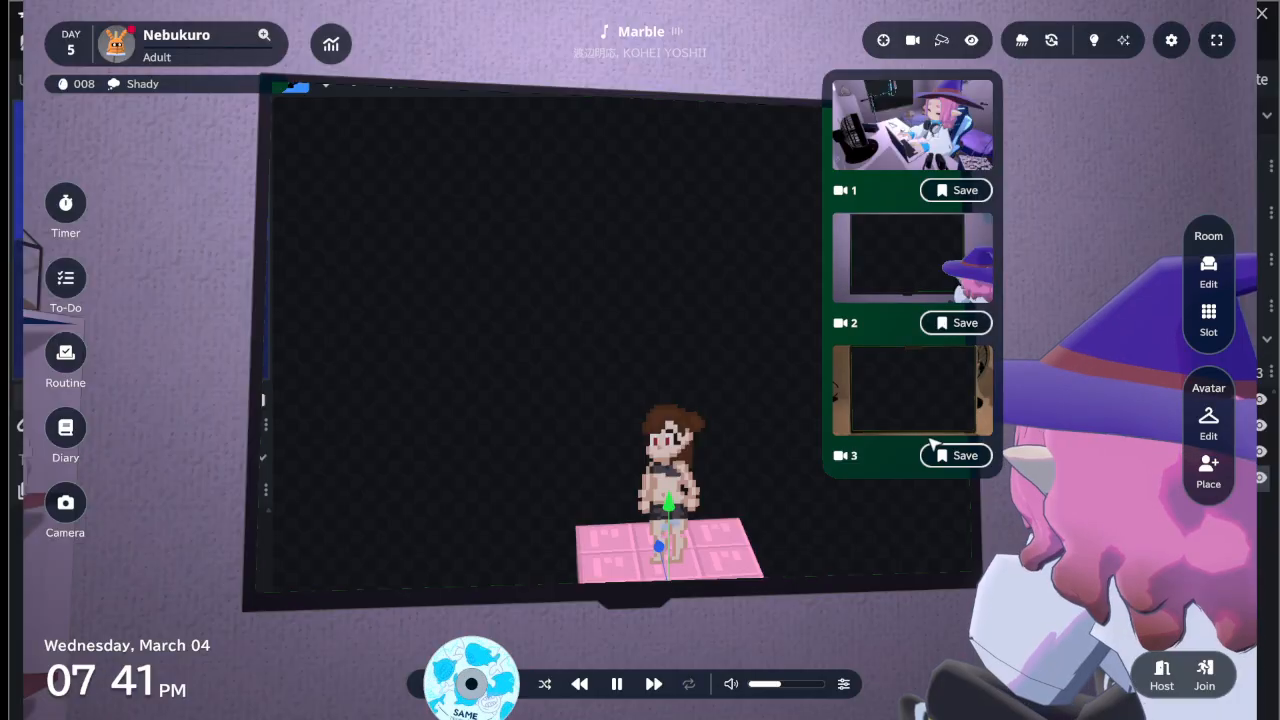
pyautogui.click(900, 251)
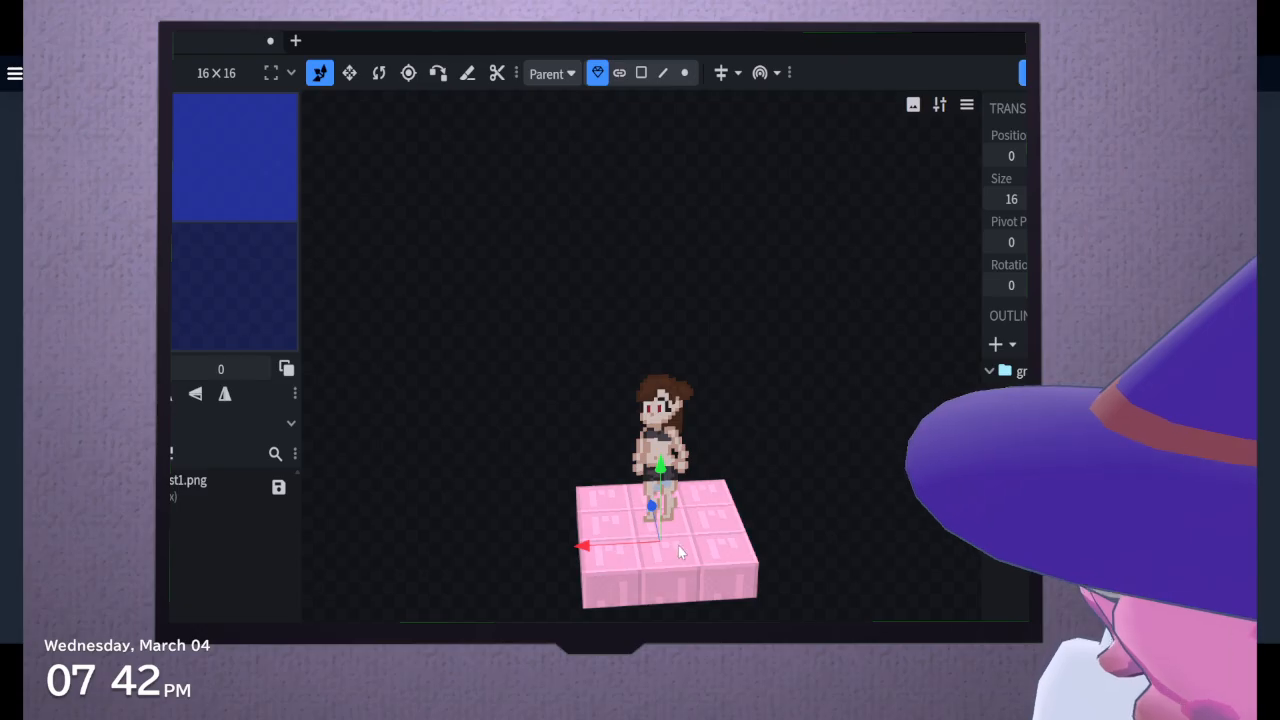
# Move the new cuboid in front of the pink platform and enlarge it into a slab with an X size of 122
pyautogui.moveTo(590, 546); pyautogui.dragTo(615, 585)
pyautogui.moveTo(651, 506); pyautogui.dragTo(643, 573)
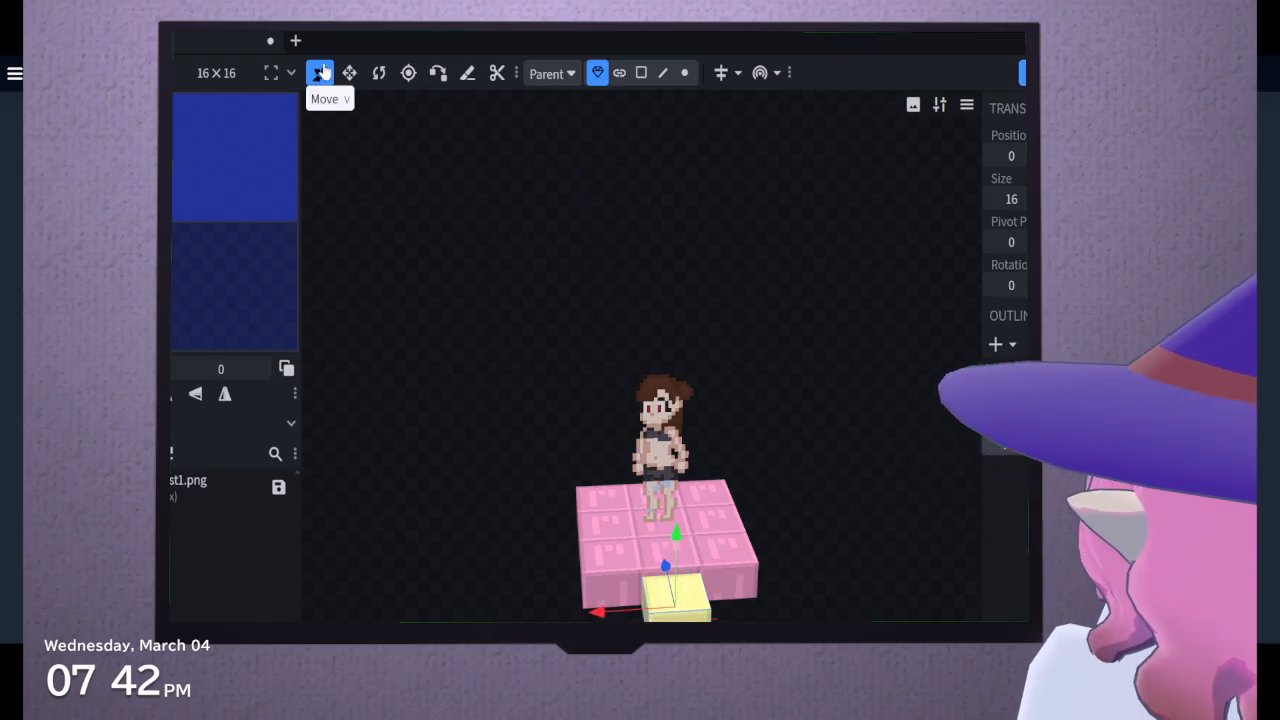
pyautogui.click(349, 73)
pyautogui.keyDown('alt'); pyautogui.moveTo(596, 611); pyautogui.dragTo(456, 620); pyautogui.keyUp('alt')
pyautogui.keyDown('alt'); pyautogui.moveTo(665, 562); pyautogui.dragTo(644, 472); pyautogui.keyUp('alt')
pyautogui.moveTo(680, 548); pyautogui.dragTo(808, 580)
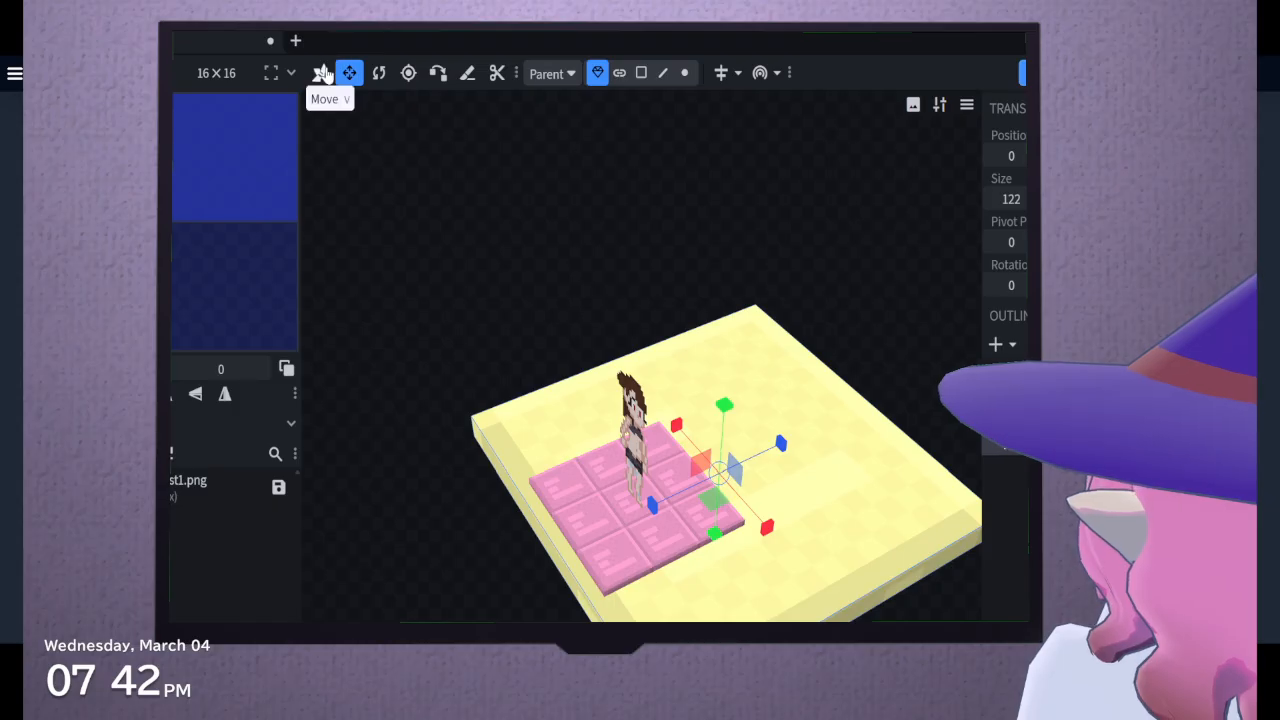
# Reposition and resize the yellow slab so the pink platform sits at its centre, and adjust its height
pyautogui.click(320, 73)
pyautogui.moveTo(664, 505); pyautogui.dragTo(580, 565)
pyautogui.press('s')
pyautogui.moveTo(762, 655); pyautogui.dragTo(682, 646)
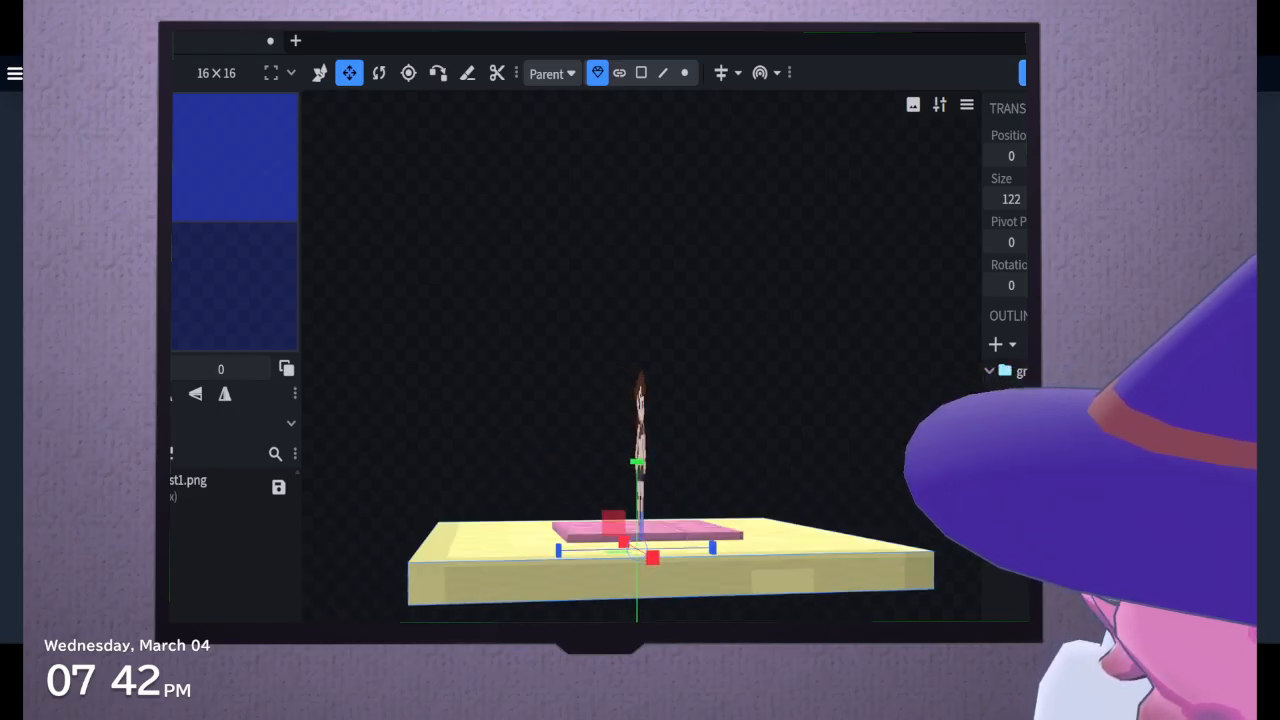
pyautogui.moveTo(632, 463); pyautogui.dragTo(580, 520)
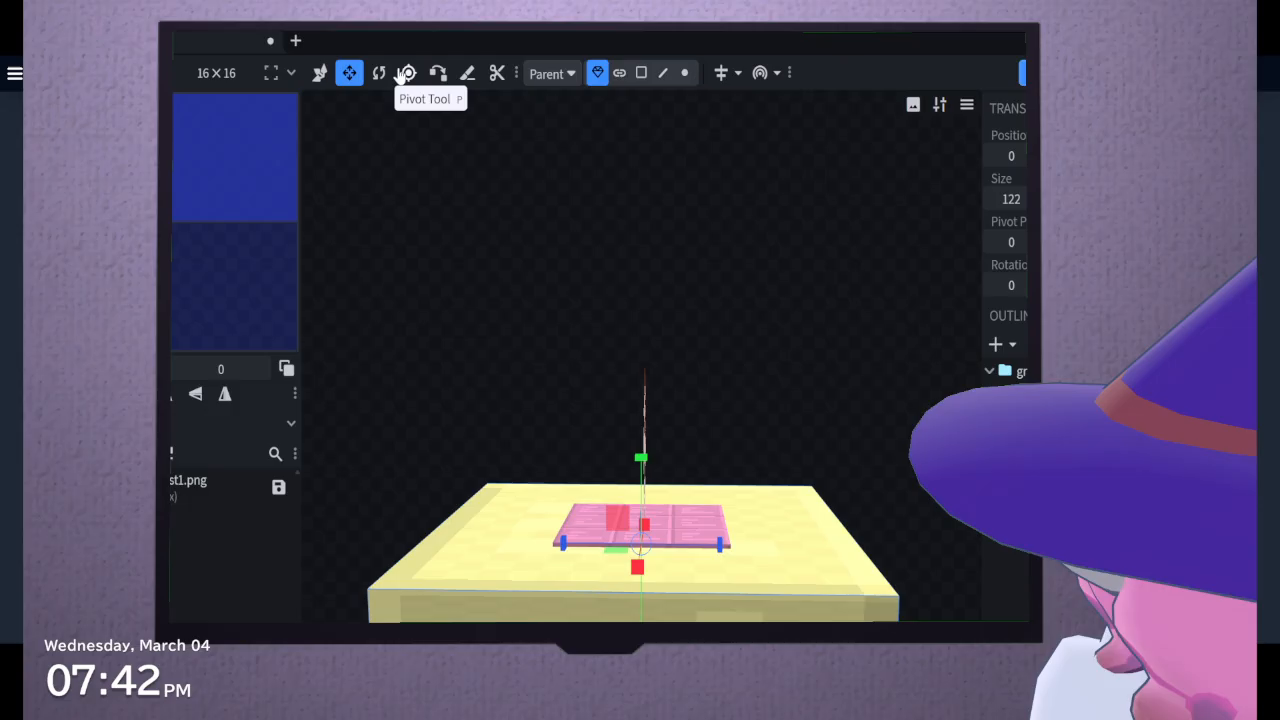
pyautogui.click(320, 73)
pyautogui.moveTo(645, 455)
pyautogui.mouseDown()
pyautogui.moveTo(646, 444)
pyautogui.moveTo(647, 456)
pyautogui.mouseUp()
pyautogui.moveTo(888, 422); pyautogui.dragTo(757, 356)
pyautogui.moveTo(757, 358); pyautogui.dragTo(757, 316)
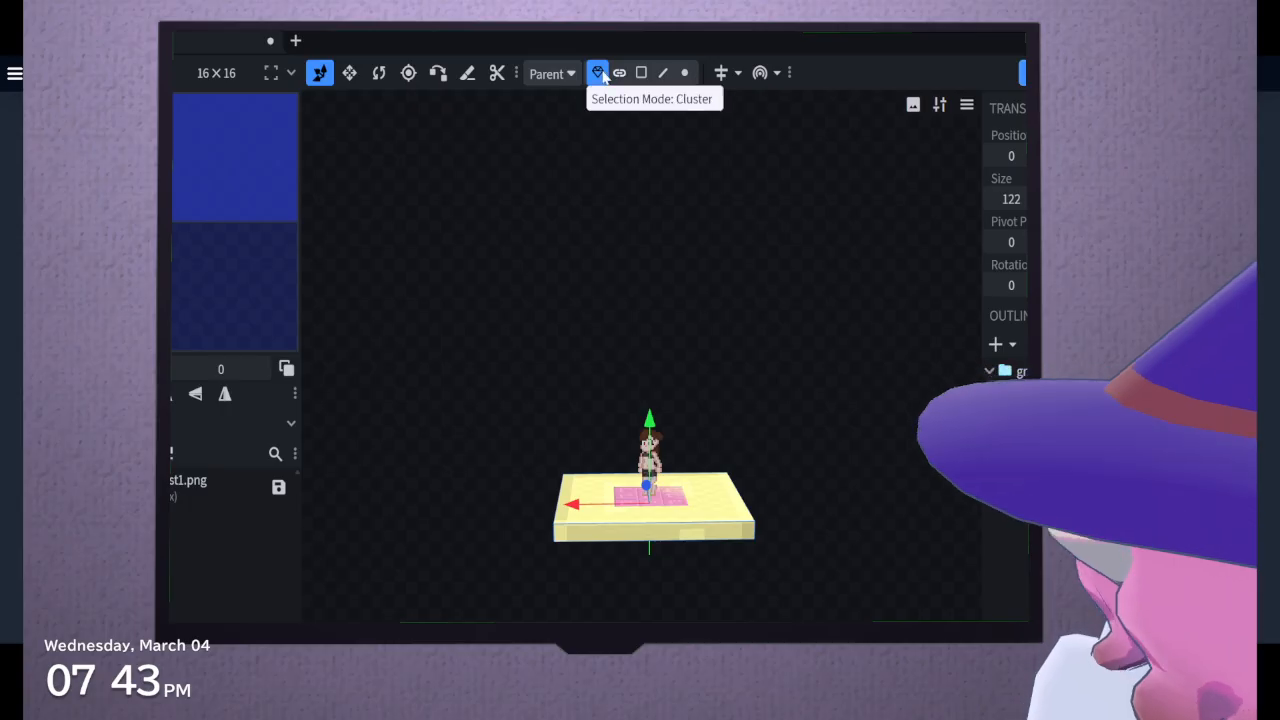
# Enlarge the yellow slab to an X size of 370 and move it back until its edge borders the pink platform
pyautogui.click(352, 76)
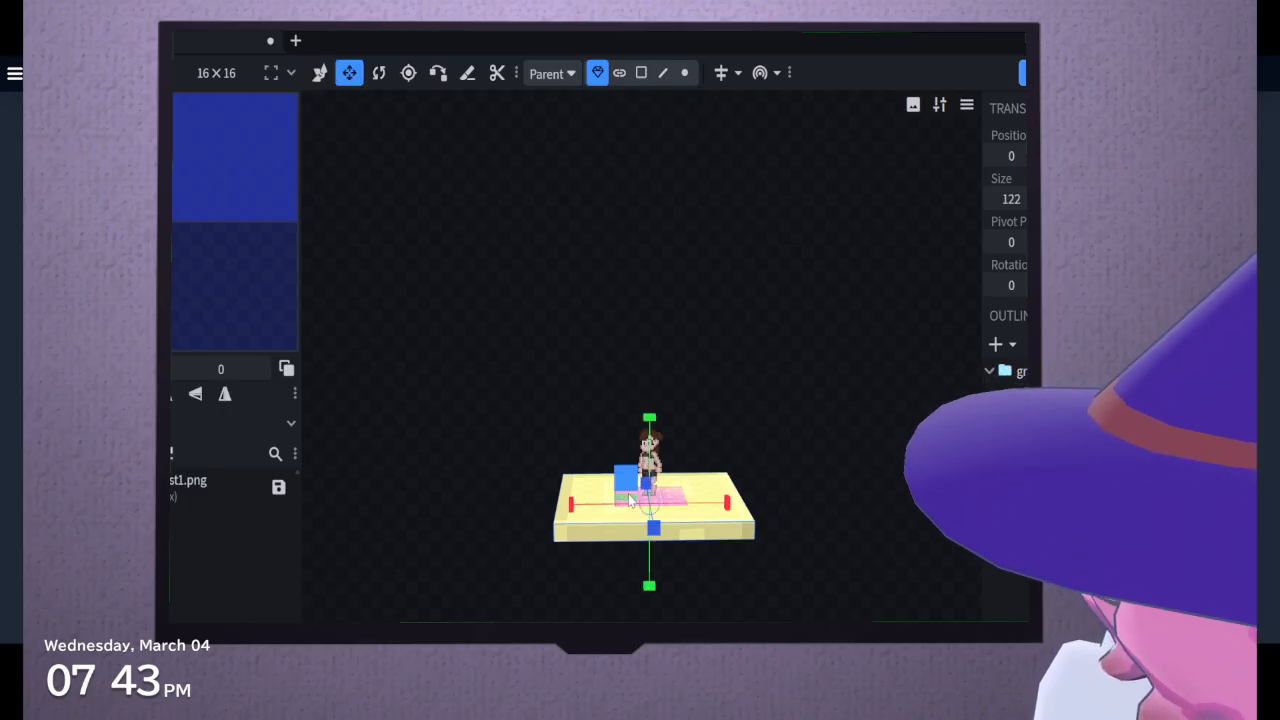
pyautogui.moveTo(570, 503); pyautogui.dragTo(700, 560)
pyautogui.click(320, 72)
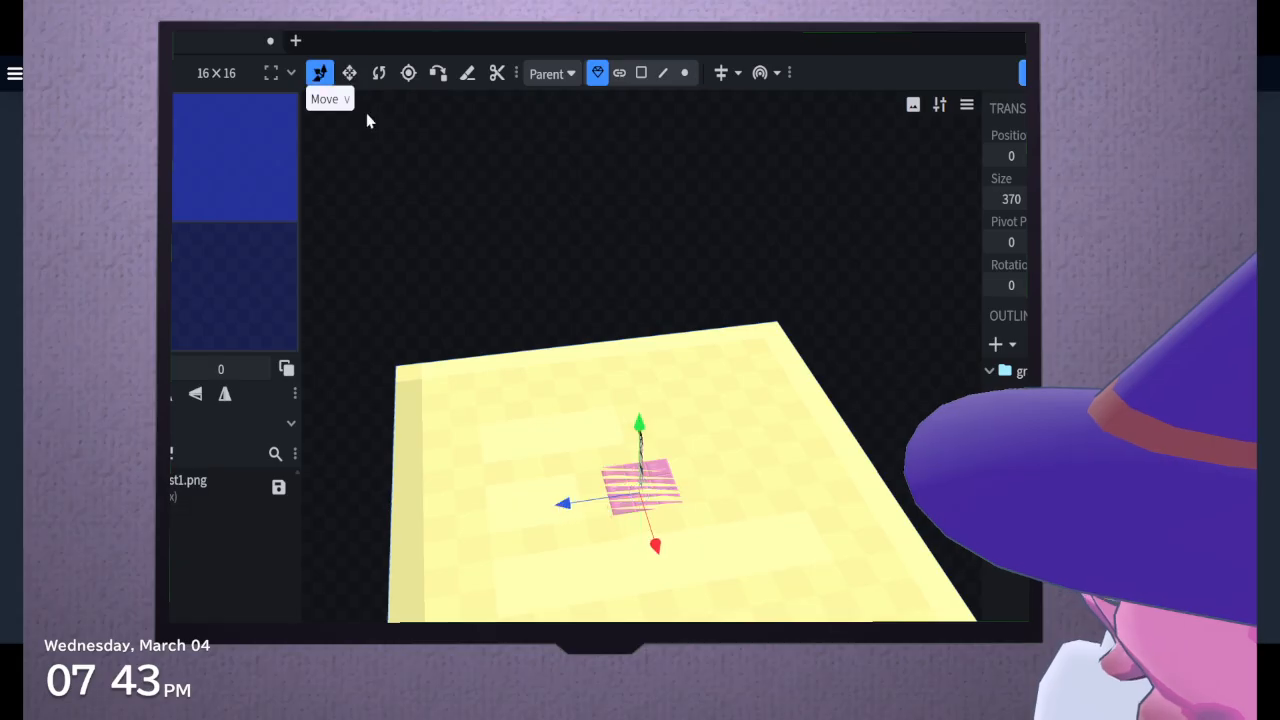
pyautogui.moveTo(564, 503); pyautogui.dragTo(815, 501)
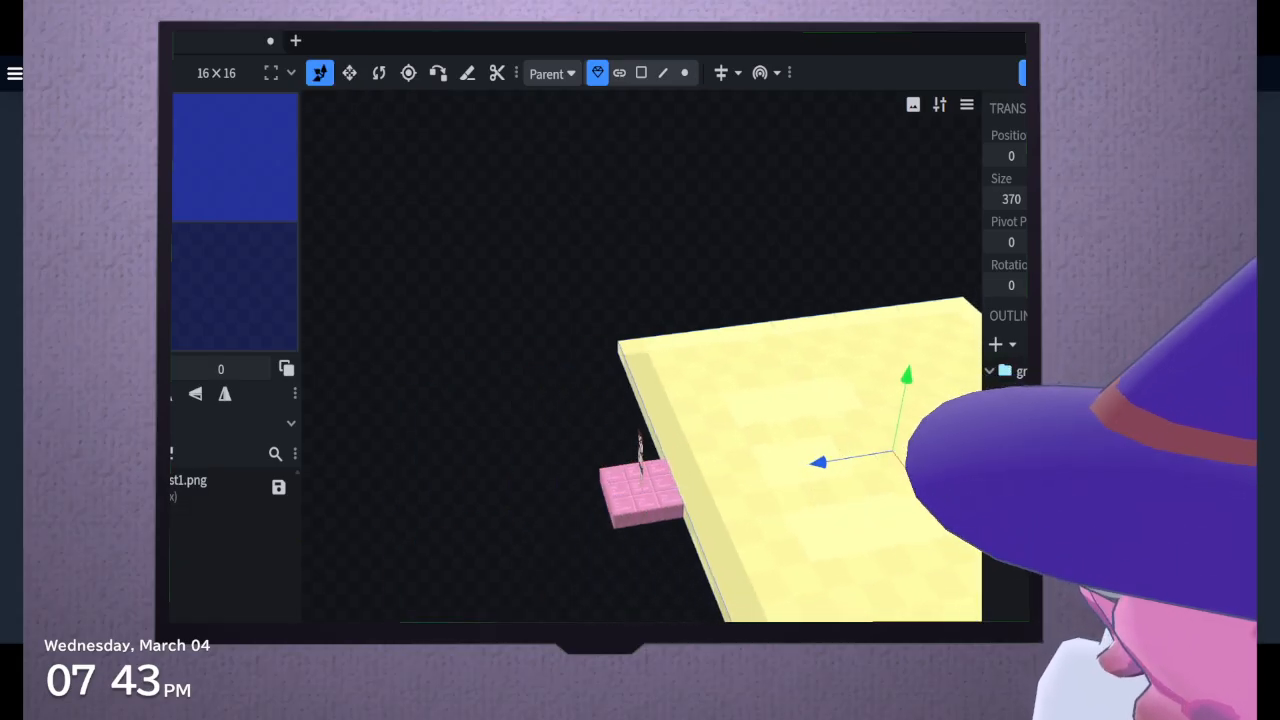
pyautogui.moveTo(660, 600); pyautogui.dragTo(883, 466)
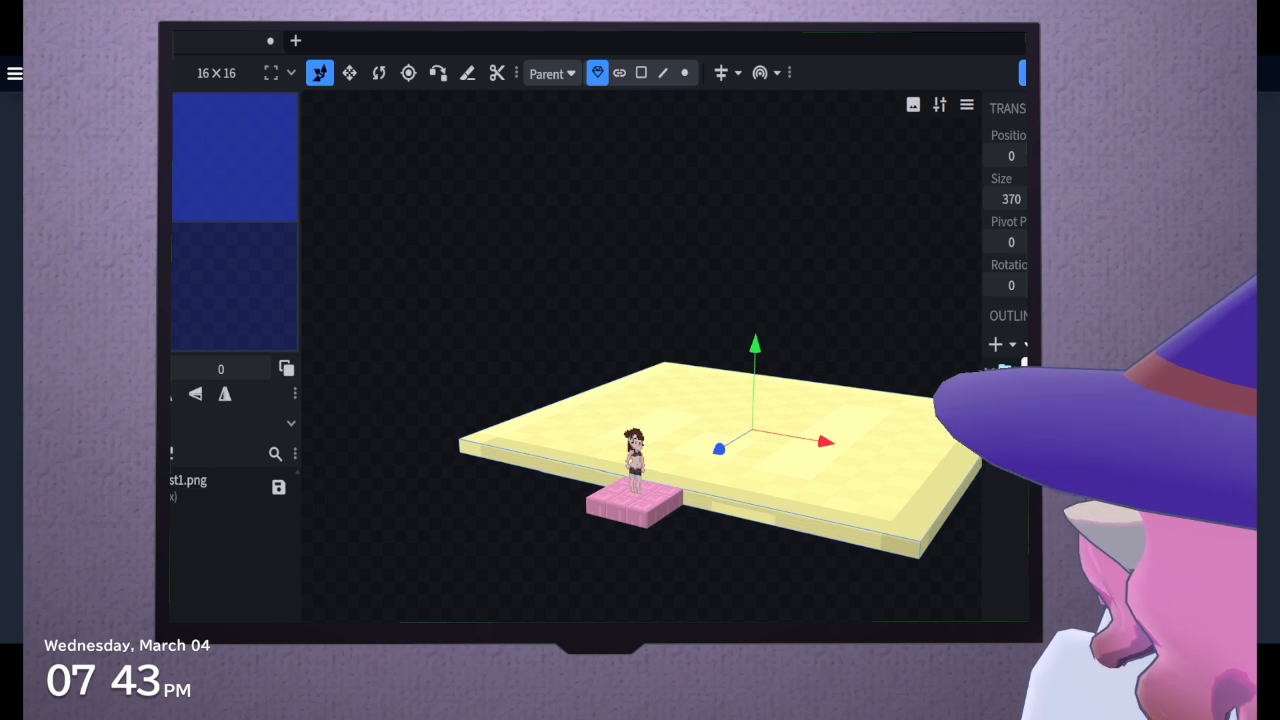
pyautogui.click(996, 345)
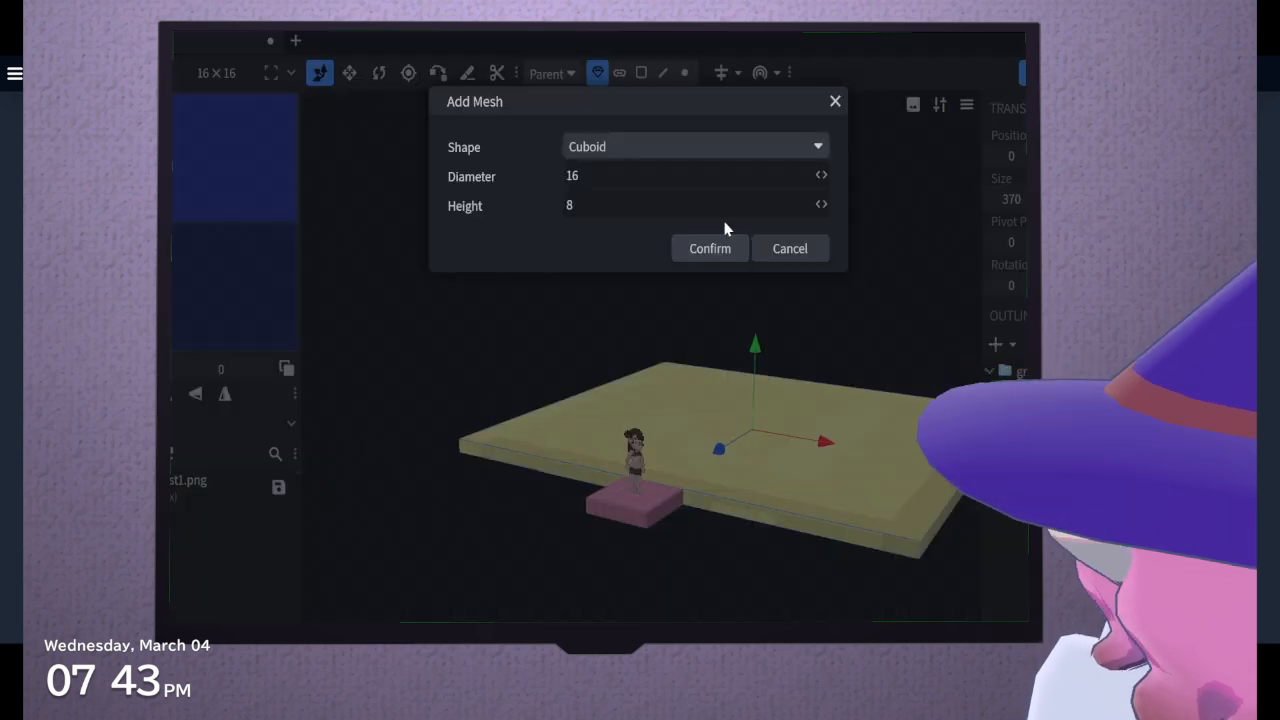
pyautogui.click(707, 248)
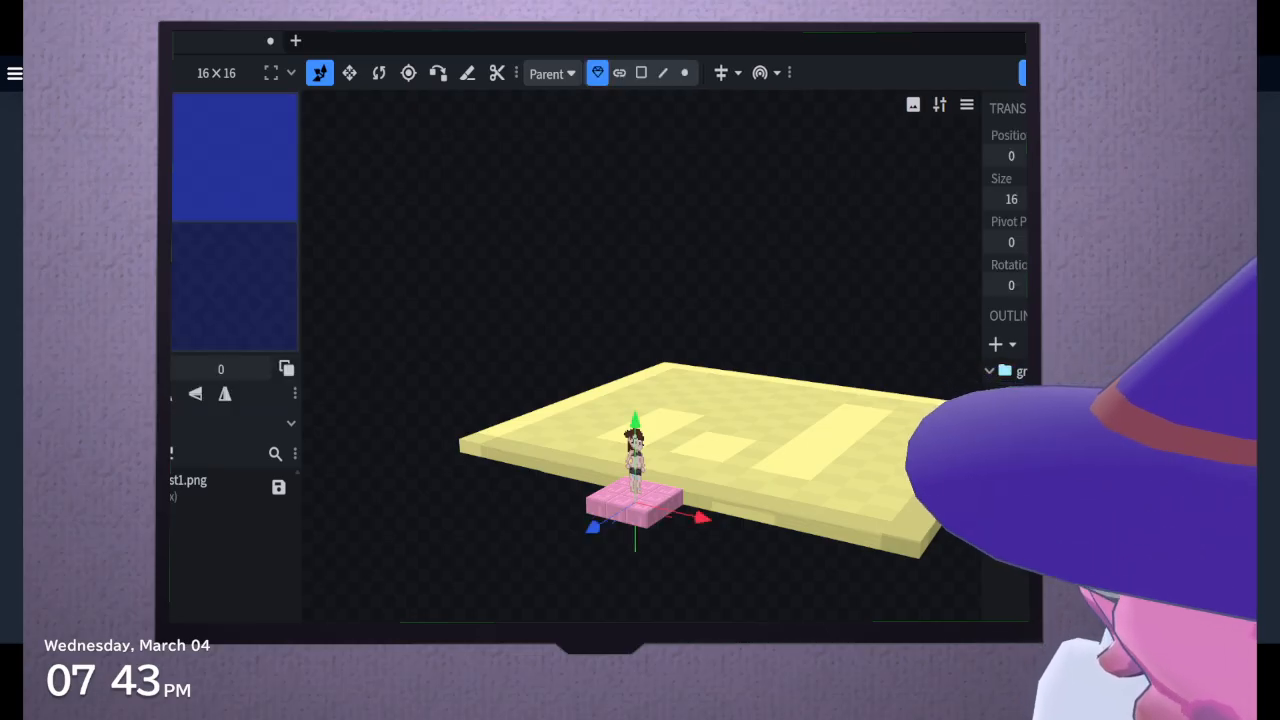
pyautogui.press('Delete')
# Duplicate the large yellow slab and shrink the copy to an X size of 106
pyautogui.click(753, 430)
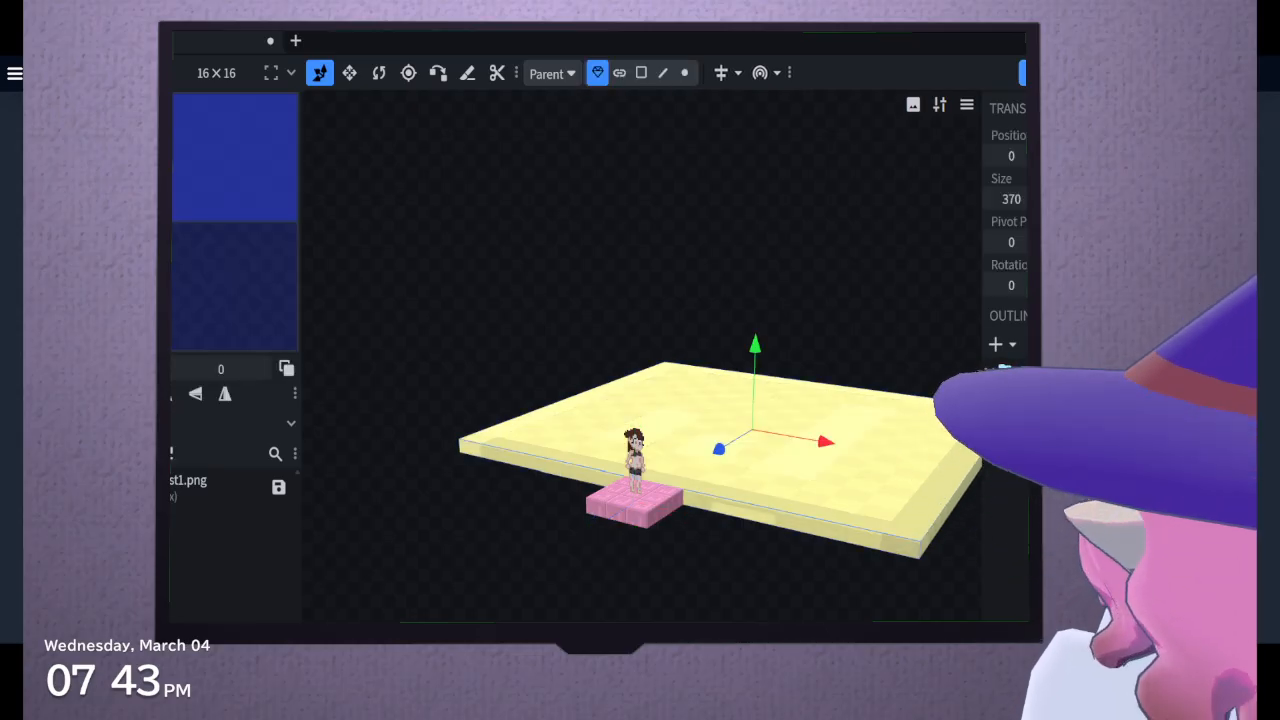
pyautogui.rightClick(1024, 446)
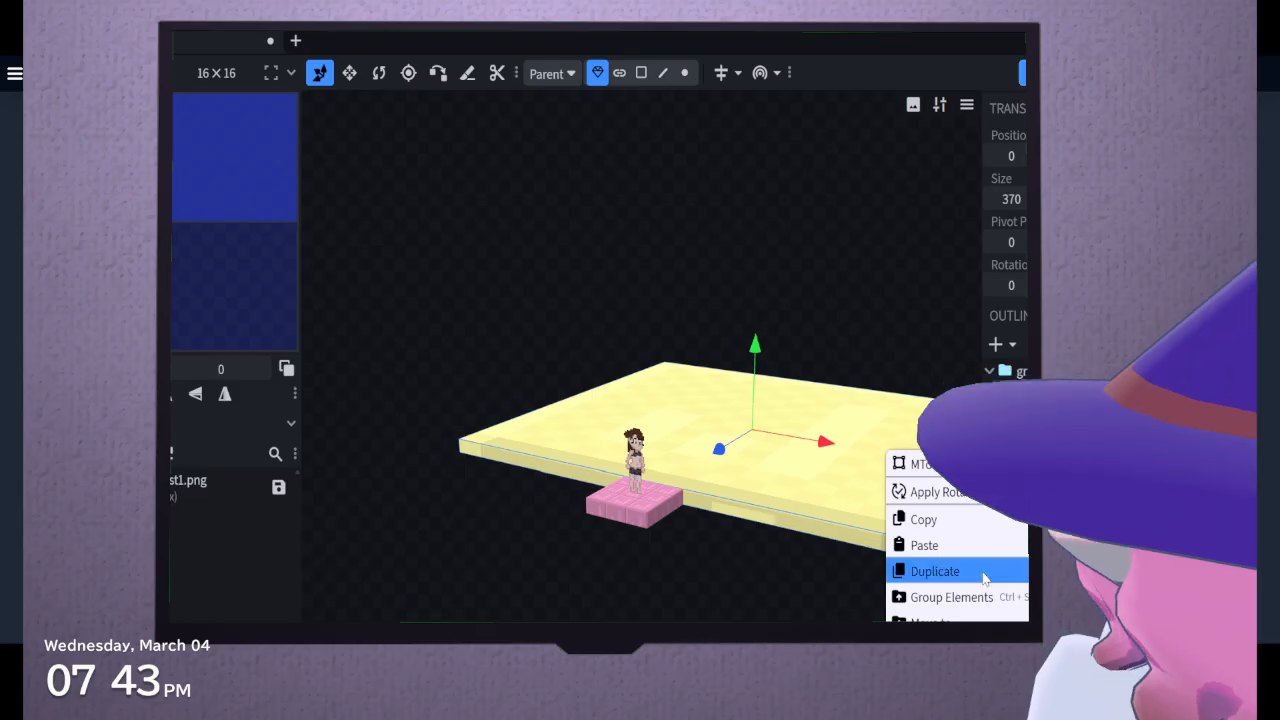
pyautogui.click(984, 575)
pyautogui.click(349, 72)
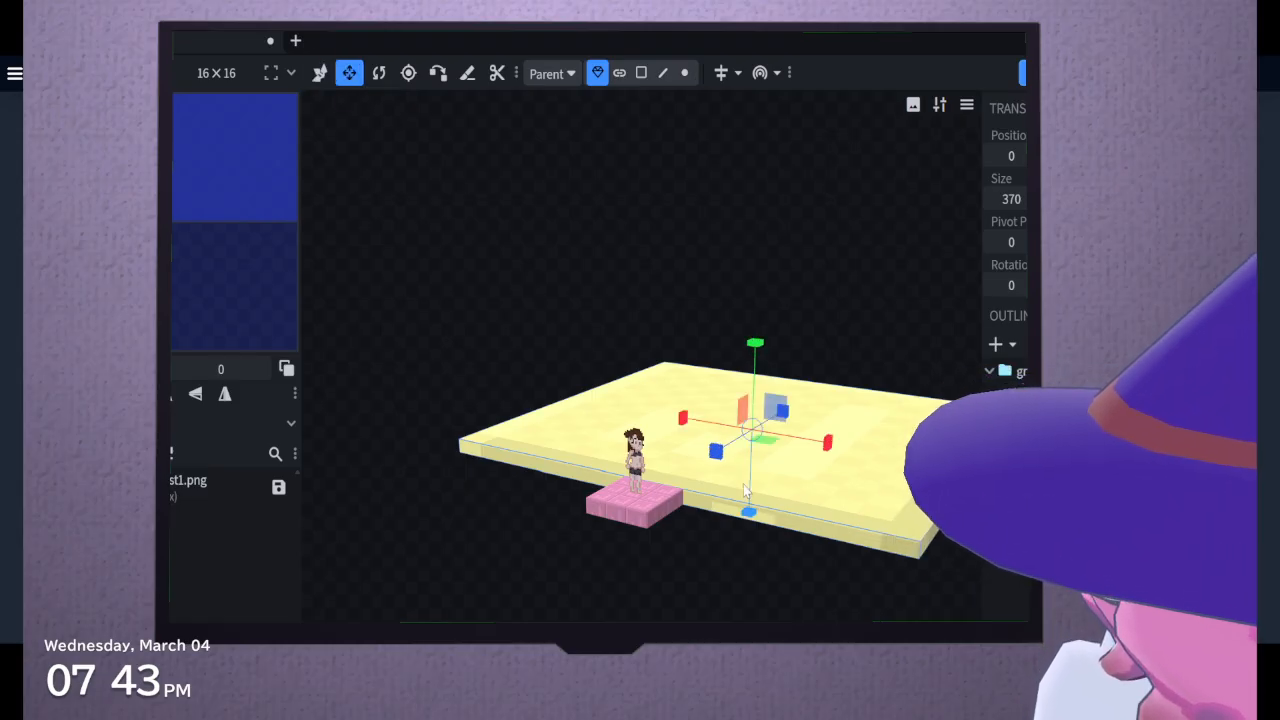
pyautogui.moveTo(714, 450); pyautogui.dragTo(633, 448)
pyautogui.click(321, 74)
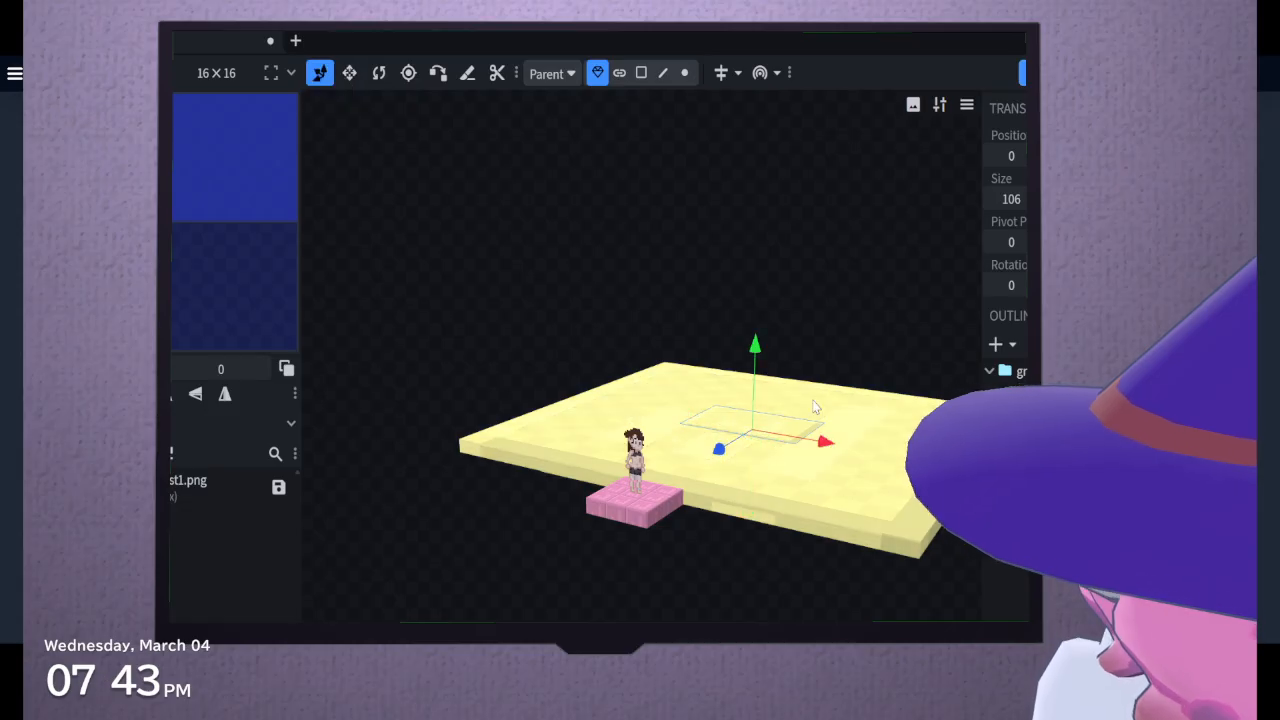
# Move the small slab under the pink platform, against the large slab's edge, and narrow it to an X size of 68
pyautogui.moveTo(726, 460); pyautogui.dragTo(800, 710)
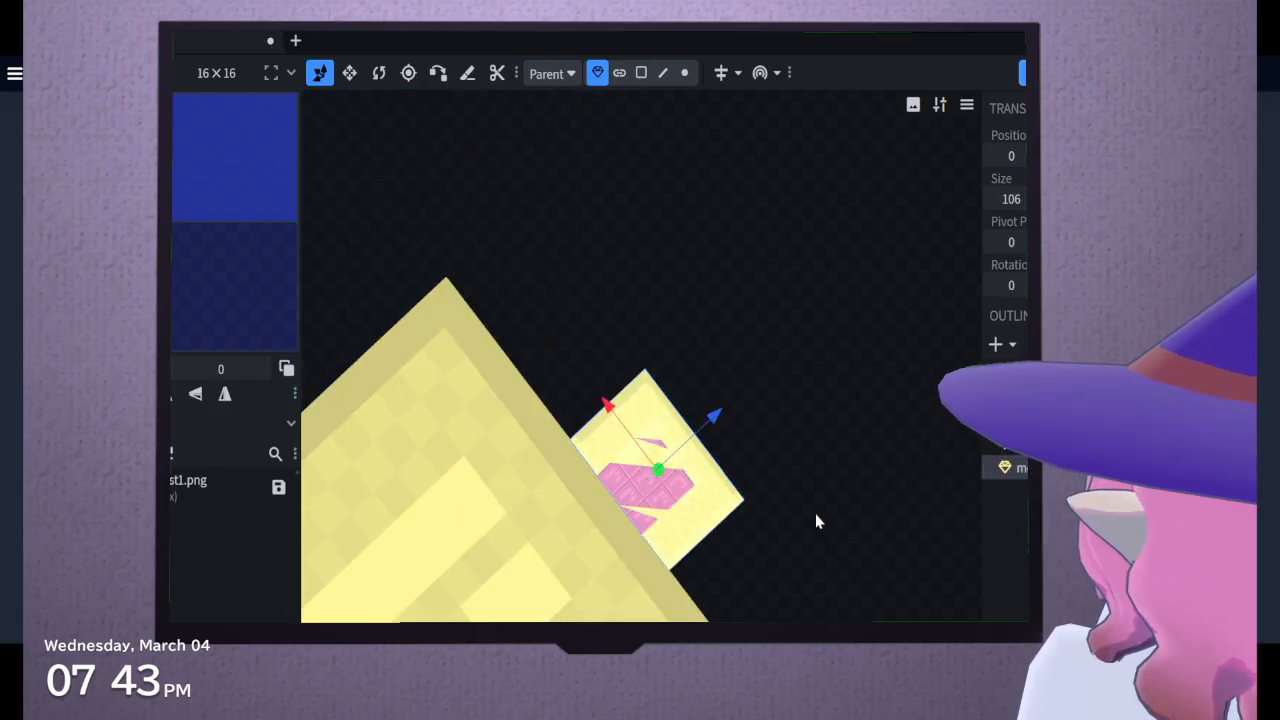
pyautogui.moveTo(816, 515); pyautogui.dragTo(549, 103)
pyautogui.click(349, 70)
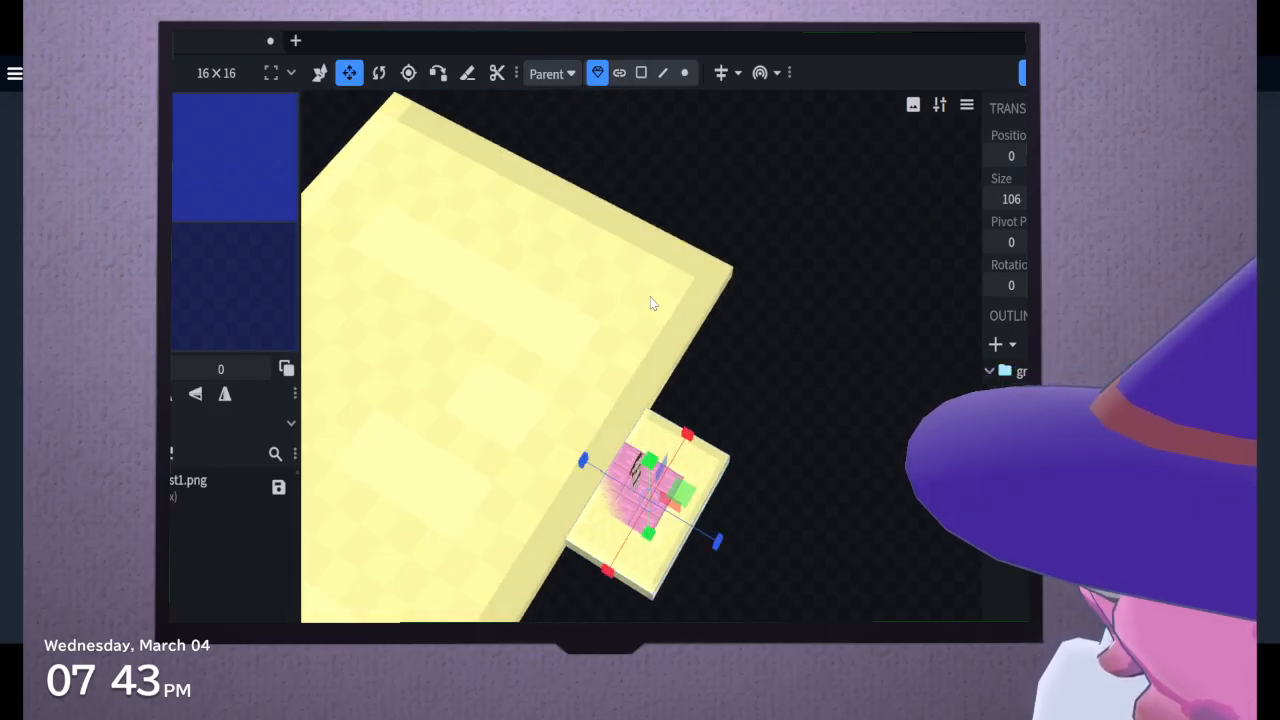
pyautogui.moveTo(688, 433); pyautogui.dragTo(690, 472)
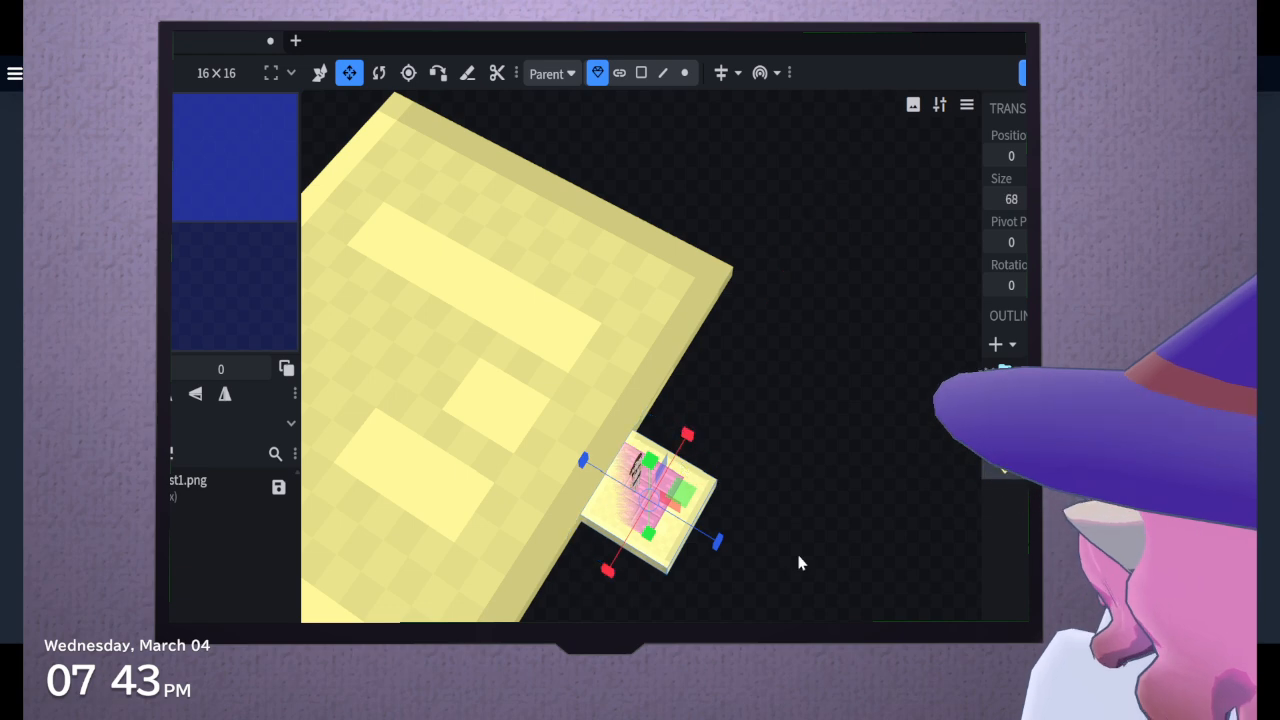
pyautogui.moveTo(800, 563); pyautogui.dragTo(640, 515)
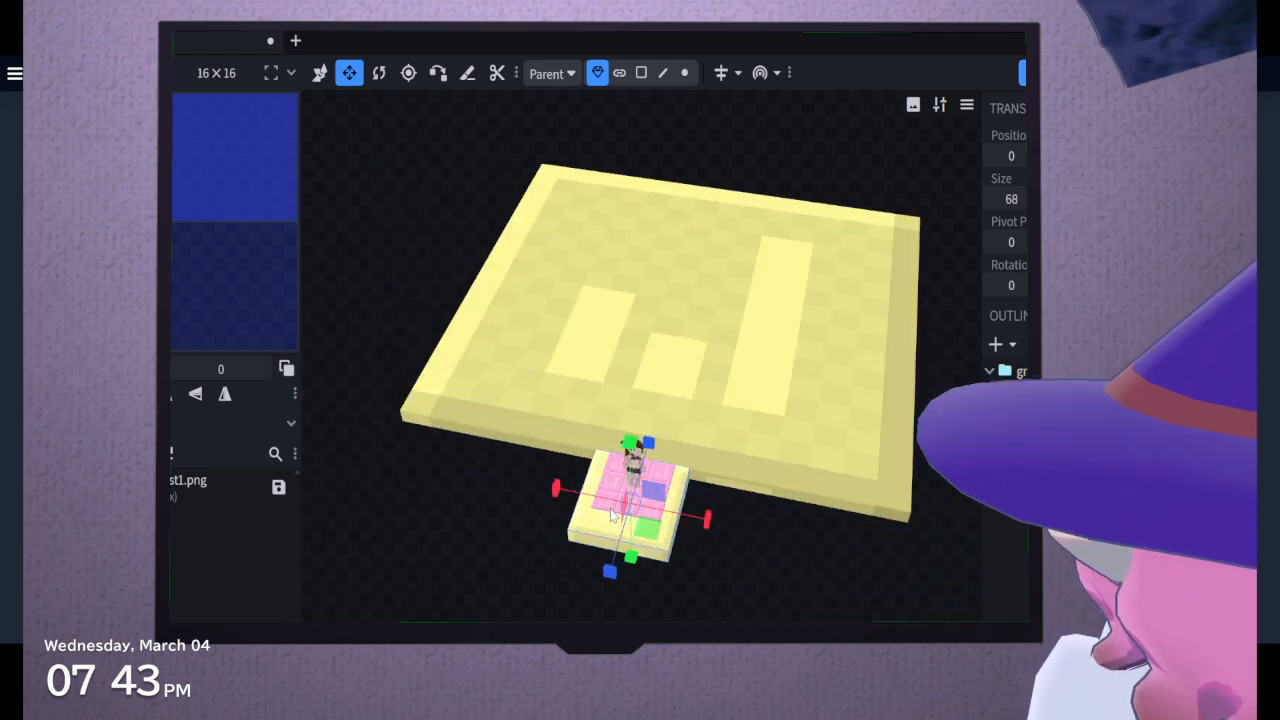
# Select the large slab and examine from several sides how it meets the small slab under the platform
pyautogui.click(688, 428)
pyautogui.moveTo(706, 594); pyautogui.dragTo(890, 565)
pyautogui.moveTo(910, 560); pyautogui.dragTo(931, 546, button='right')
pyautogui.moveTo(760, 560); pyautogui.dragTo(928, 462, button='right')
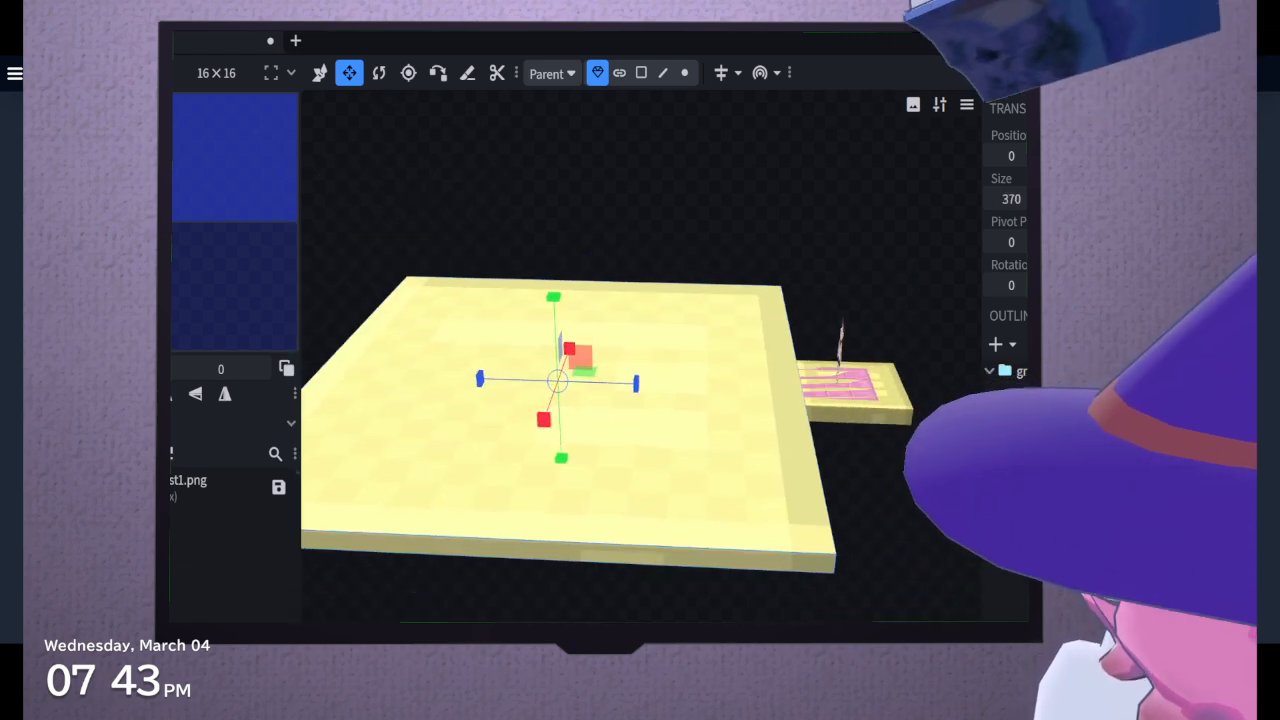
pyautogui.moveTo(690, 560); pyautogui.dragTo(670, 520)
pyautogui.moveTo(670, 520); pyautogui.dragTo(598, 528, button='right')
pyautogui.moveTo(572, 105); pyautogui.dragTo(575, 128)
pyautogui.moveTo(575, 128); pyautogui.dragTo(655, 228, button='right')
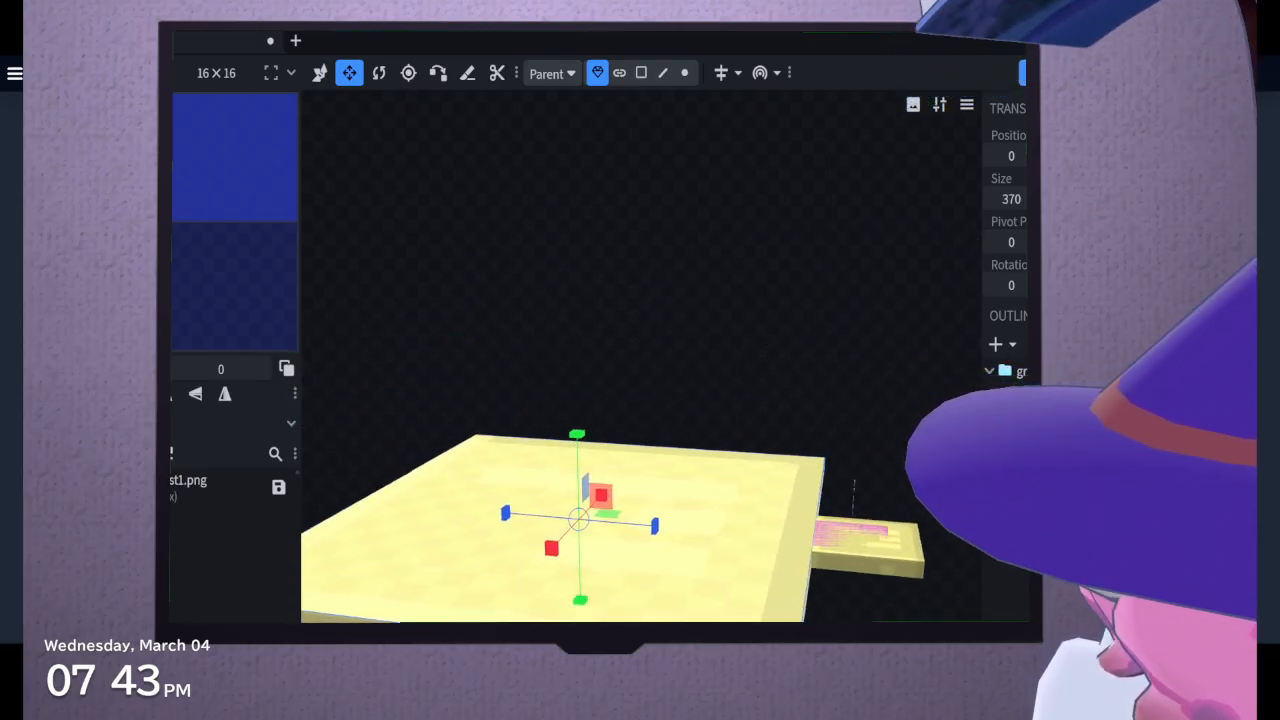
pyautogui.moveTo(655, 228); pyautogui.dragTo(546, 272)
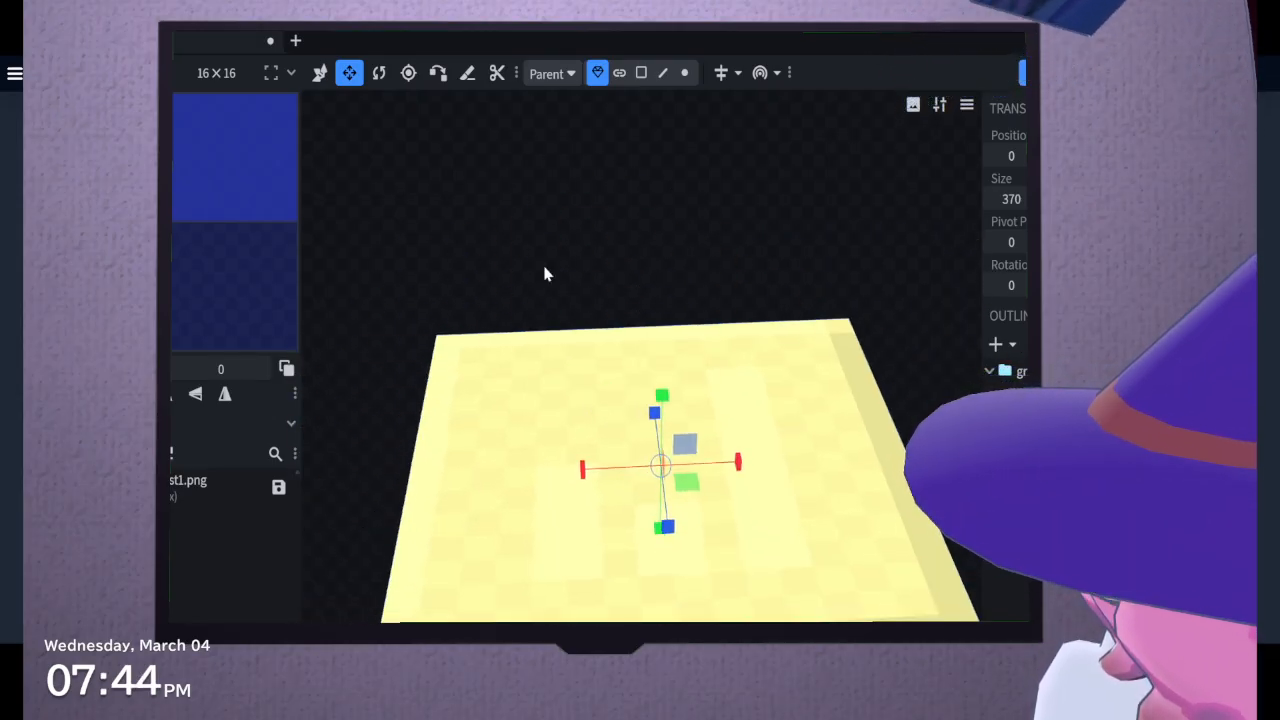
# Fit the UV of the large slab's top face to 370 by 332, and select the top faces of both slabs
pyautogui.click(641, 73)
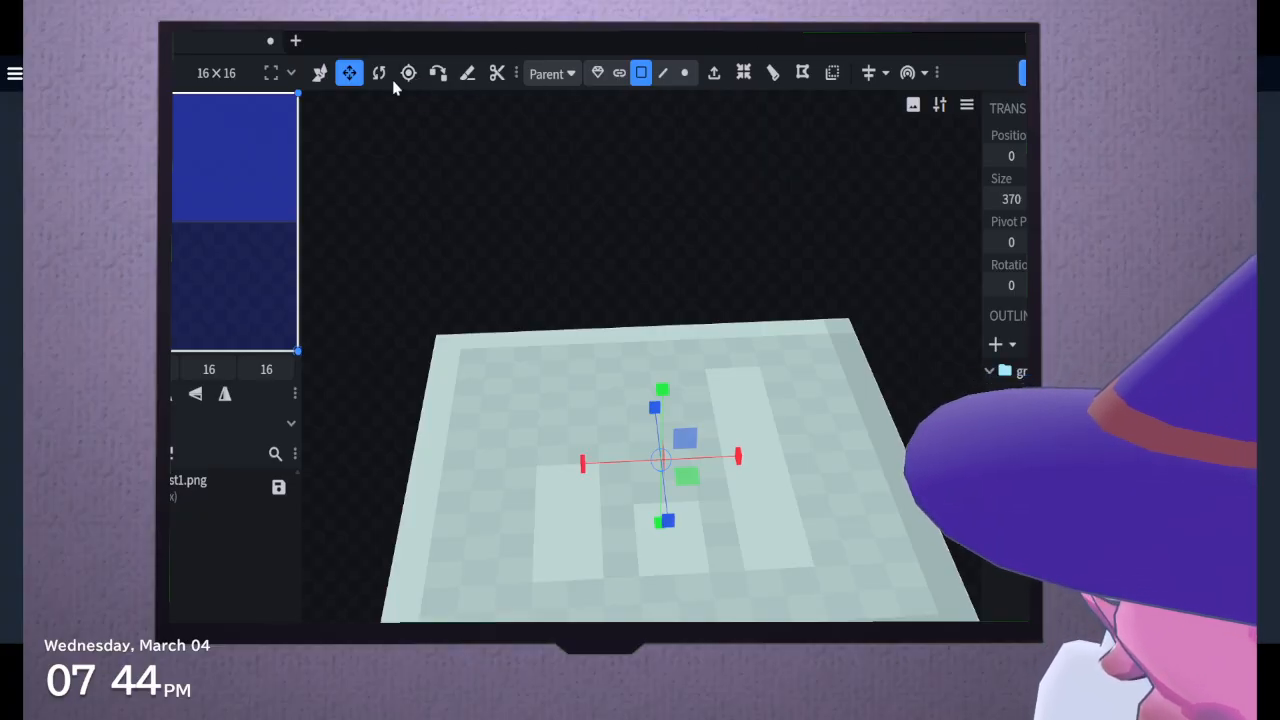
pyautogui.click(165, 394)
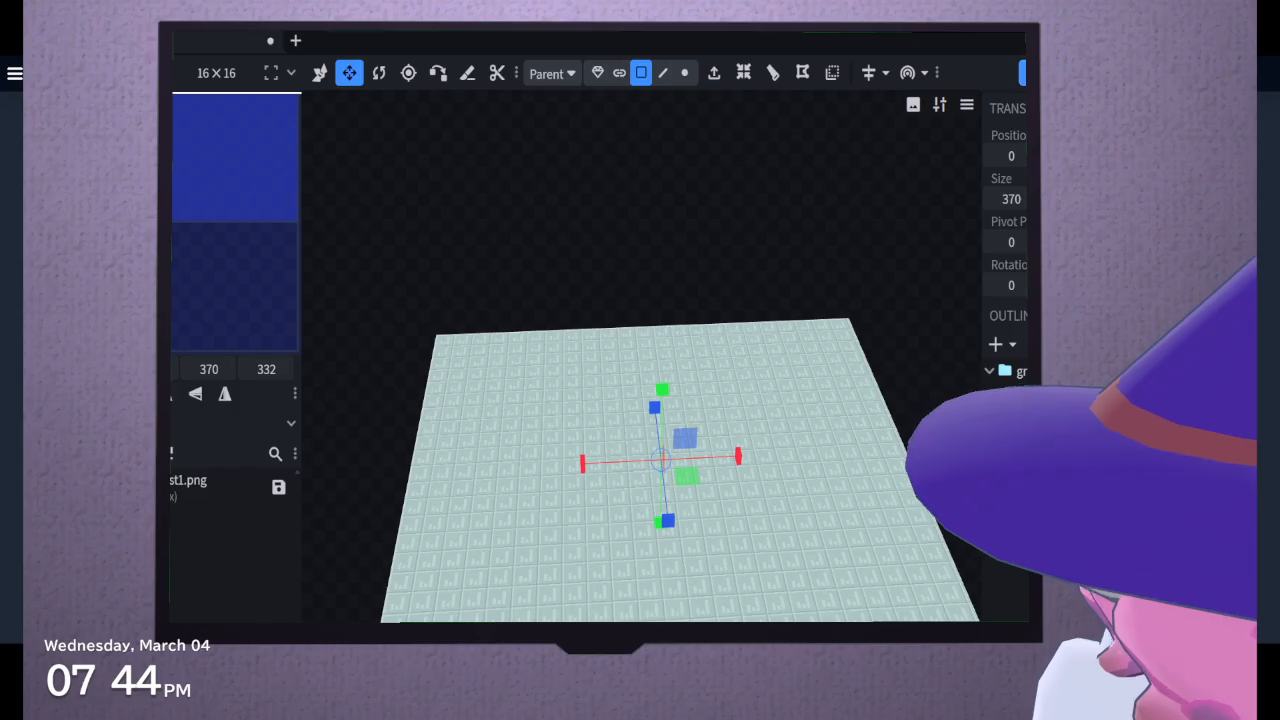
pyautogui.hotkey('ctrl', 'a')
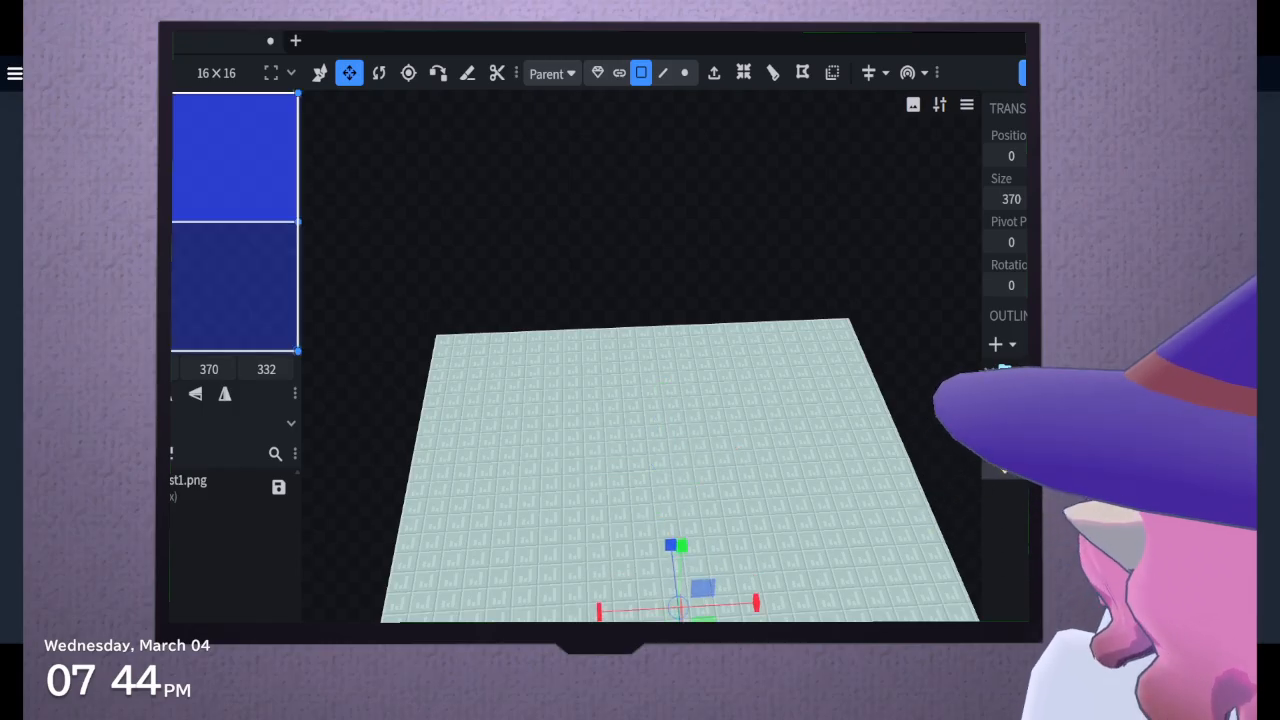
pyautogui.moveTo(700, 260); pyautogui.dragTo(600, 180)
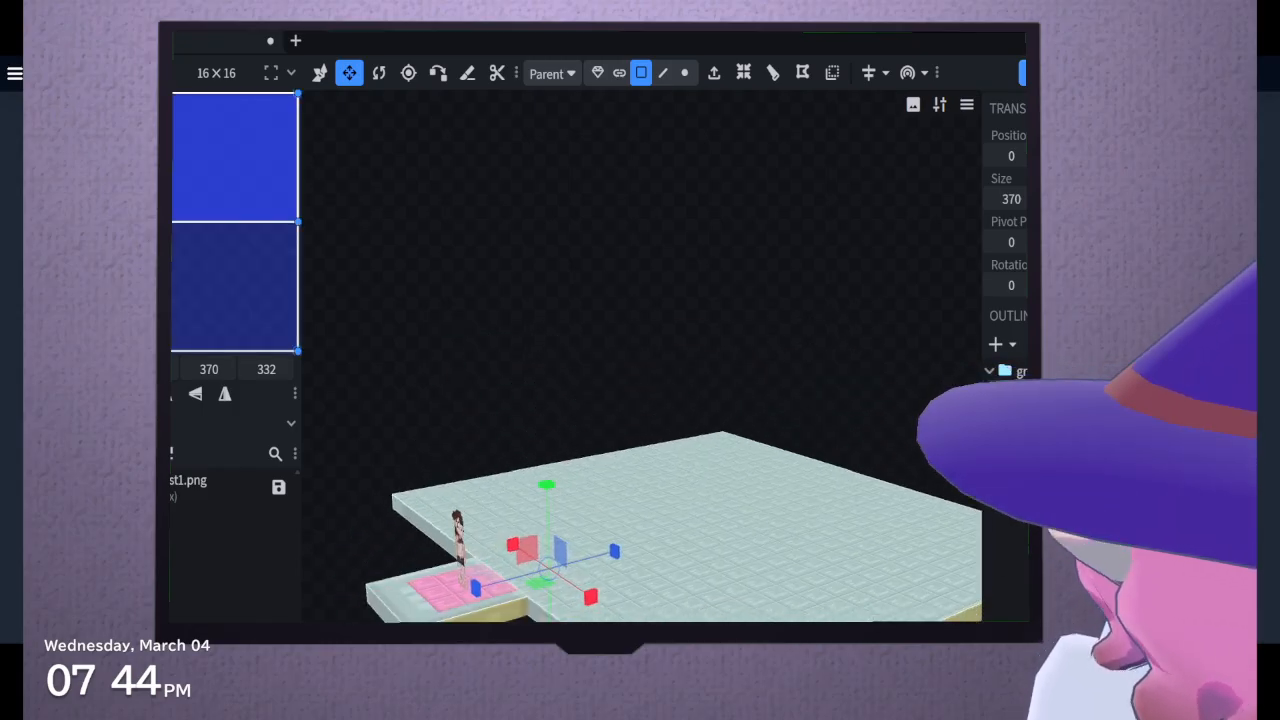
pyautogui.keyDown('shift'); pyautogui.click(690, 560); pyautogui.keyUp('shift')
pyautogui.moveTo(610, 300); pyautogui.dragTo(700, 303)
pyautogui.keyDown('shift'); pyautogui.click(826, 605); pyautogui.keyUp('shift')
pyautogui.keyDown('shift'); pyautogui.click(385, 602); pyautogui.keyUp('shift')
pyautogui.moveTo(385, 602); pyautogui.dragTo(520, 618)
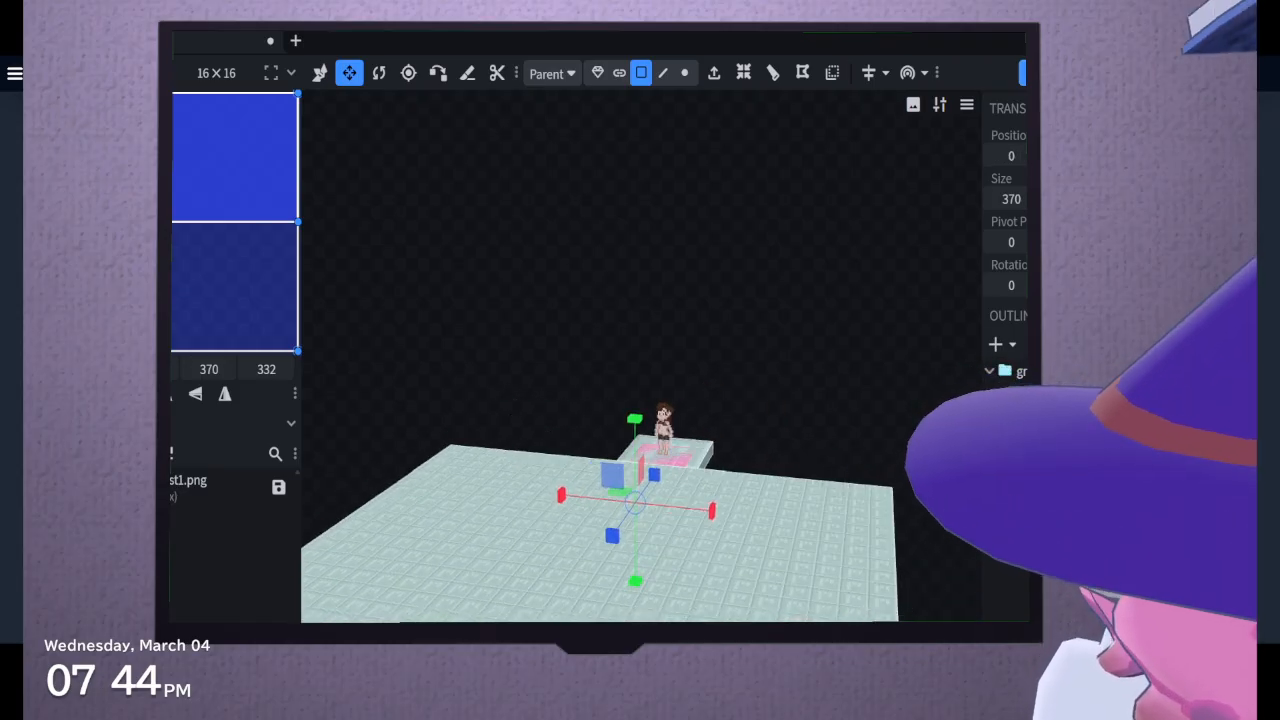
# Adjust the UV mapping of the slabs' top faces and examine the tile pattern across both slabs from several sides
pyautogui.click(168, 394)
pyautogui.moveTo(460, 357); pyautogui.dragTo(650, 415)
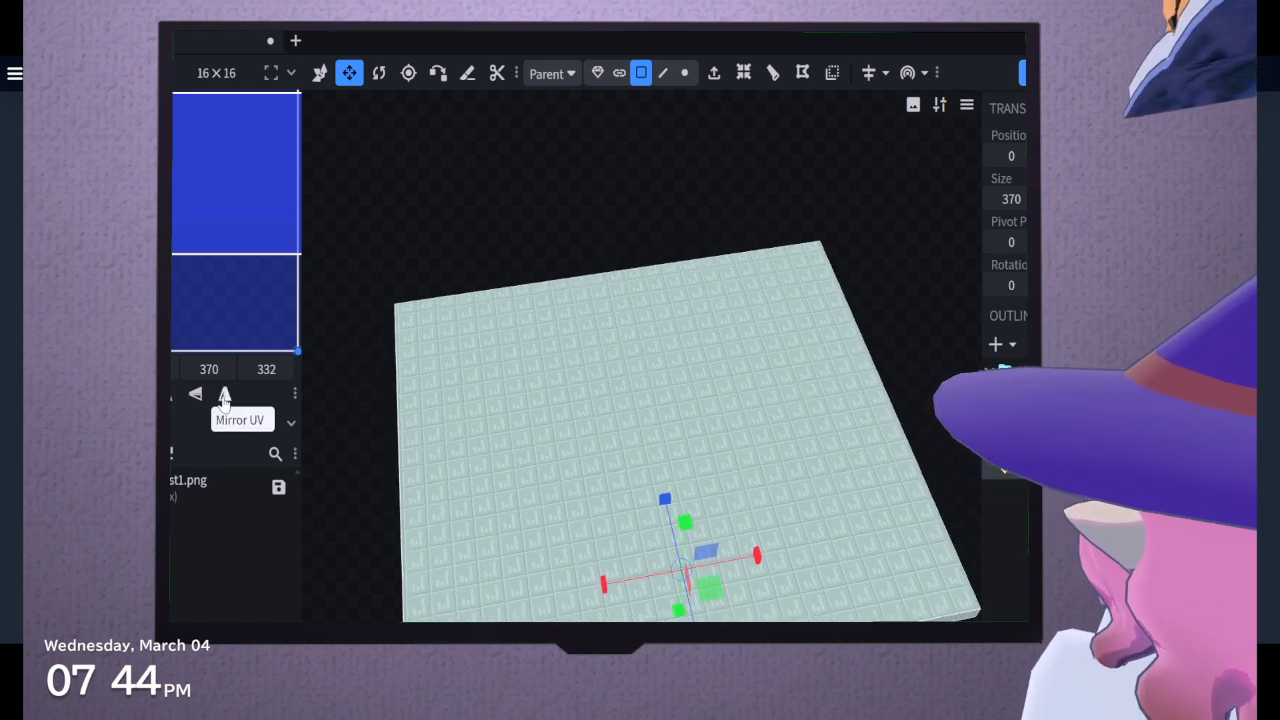
pyautogui.click(611, 517)
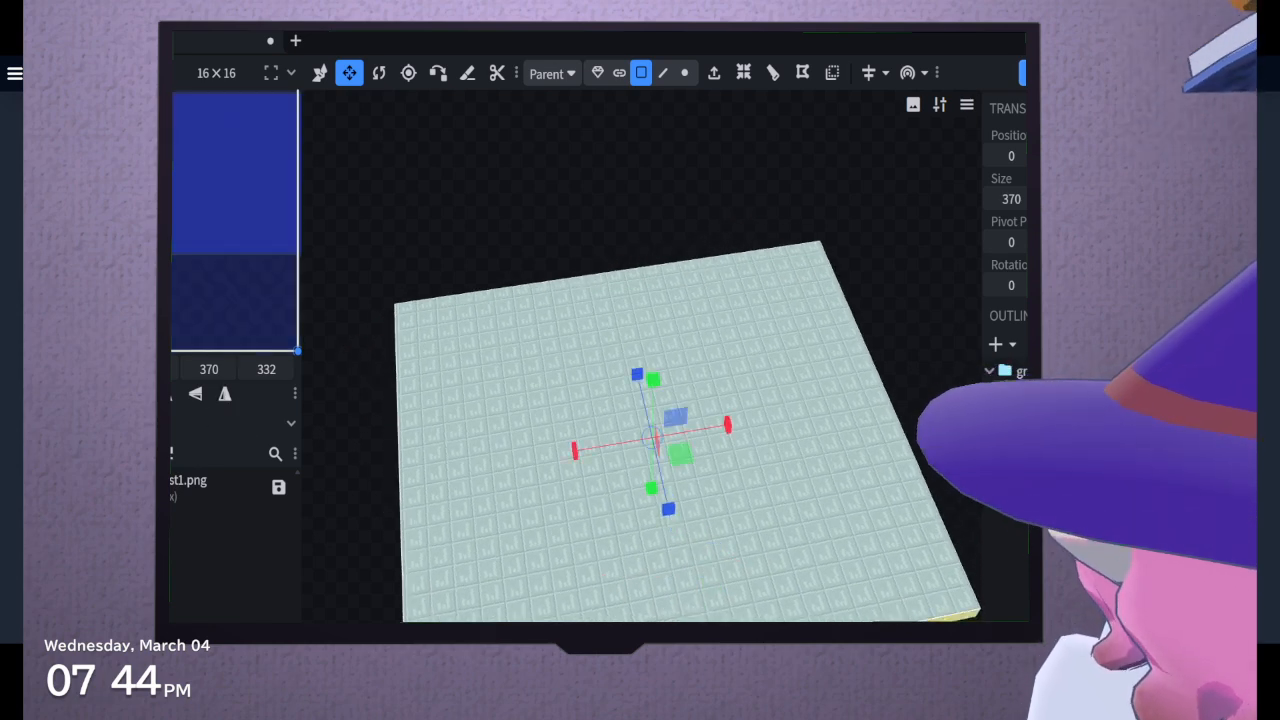
pyautogui.moveTo(830, 655); pyautogui.dragTo(793, 576)
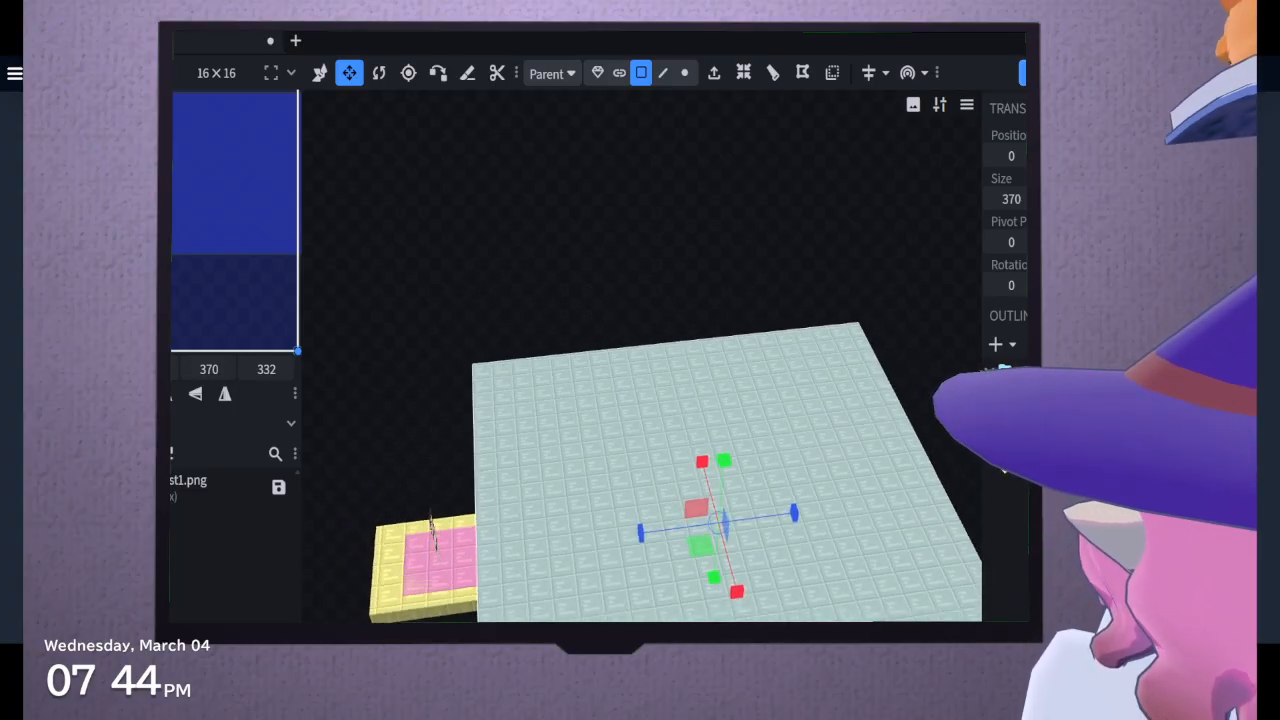
pyautogui.moveTo(550, 655); pyautogui.dragTo(923, 634)
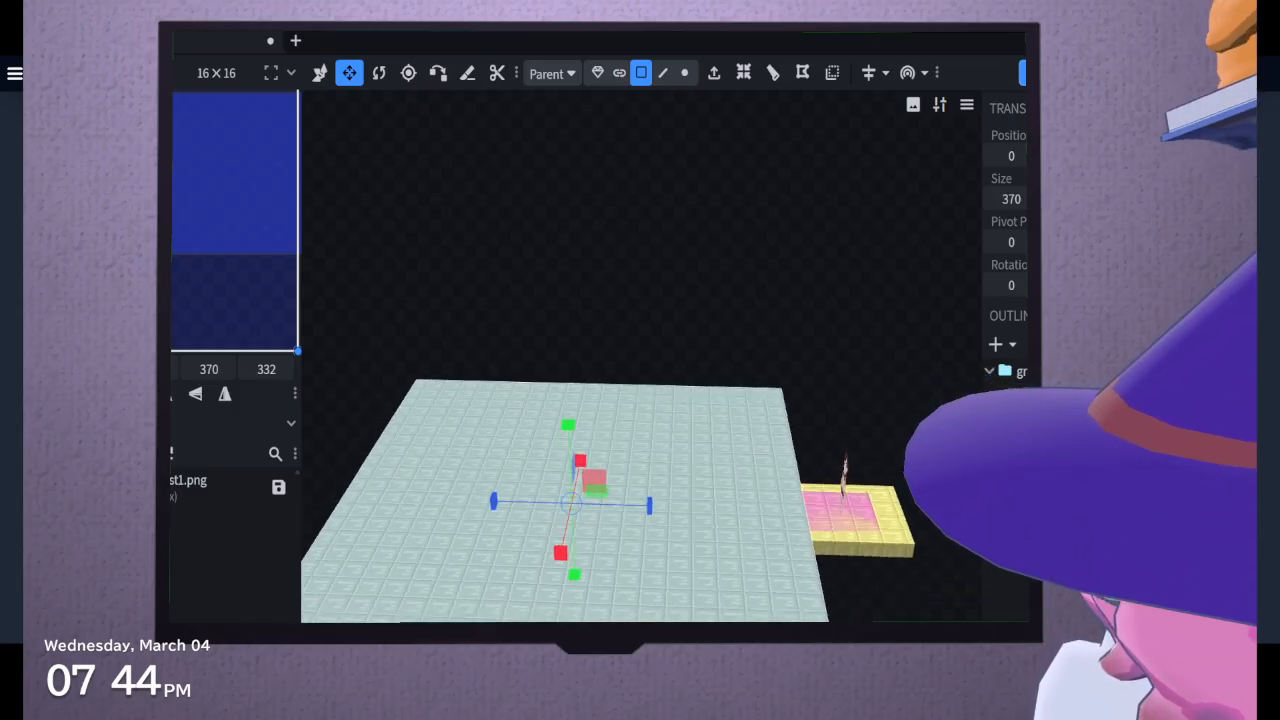
pyautogui.moveTo(760, 250); pyautogui.dragTo(625, 259)
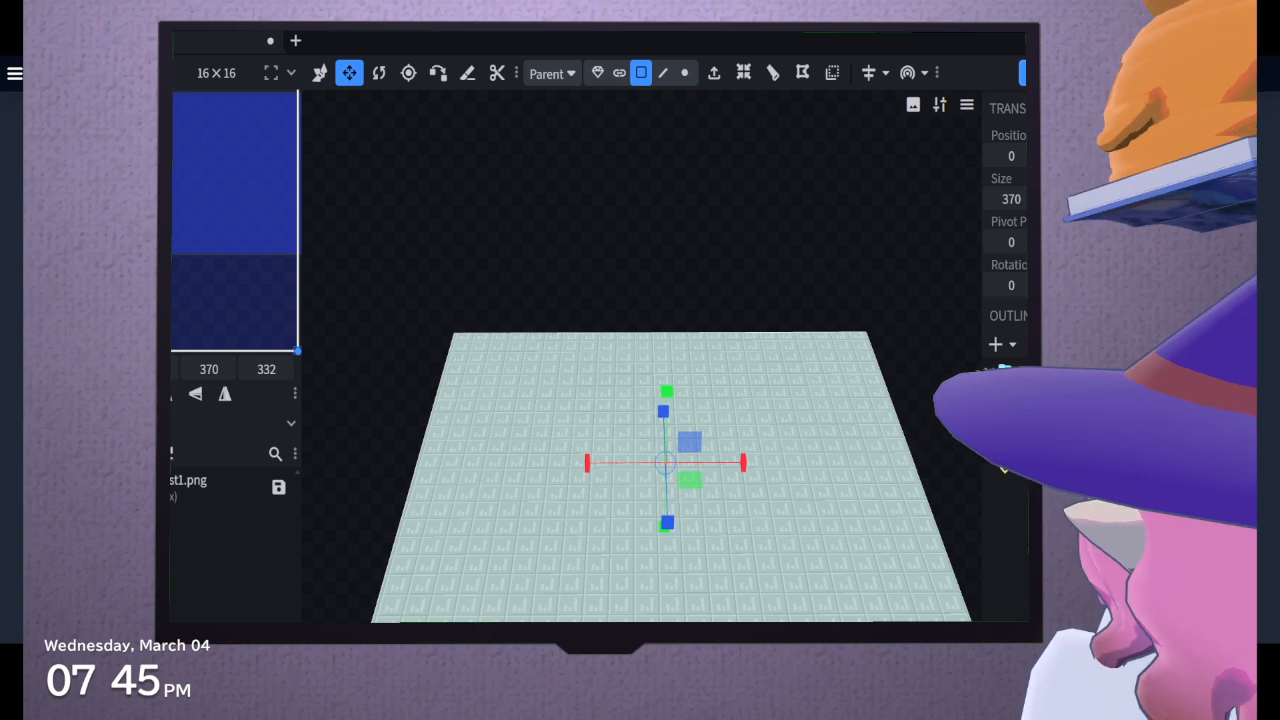
pyautogui.moveTo(640, 240); pyautogui.dragTo(674, 264)
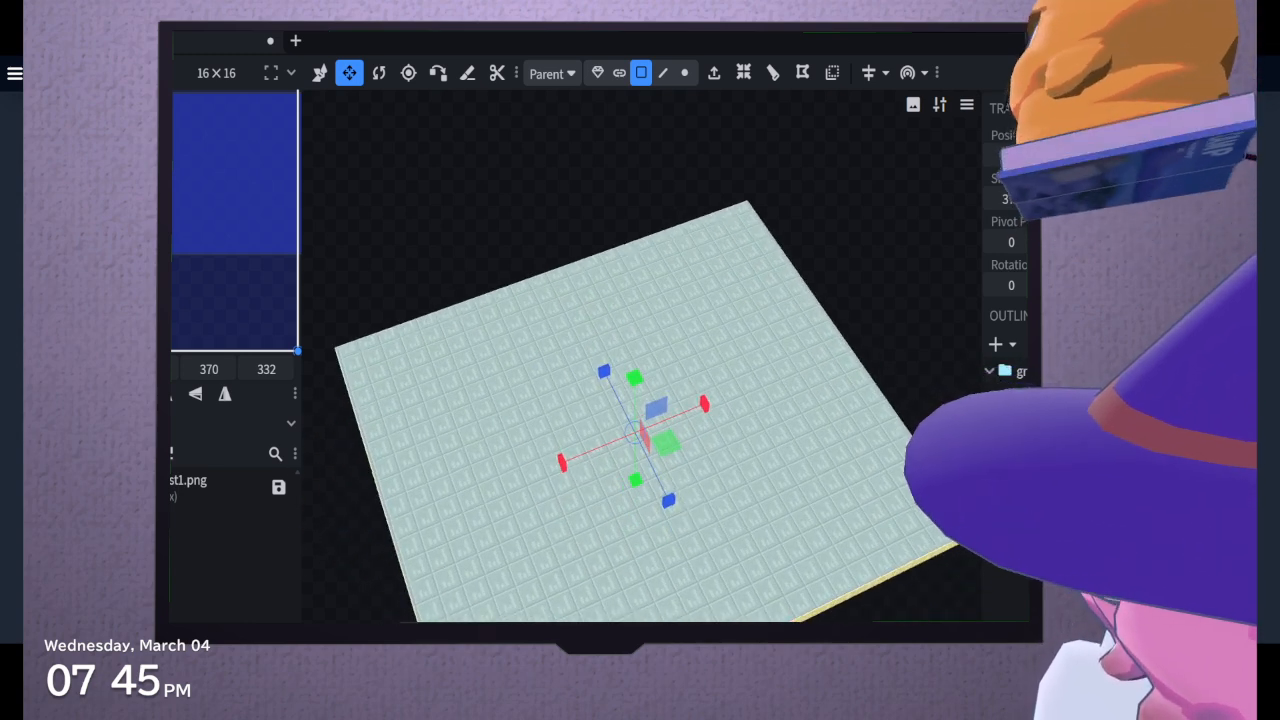
pyautogui.click(317, 77)
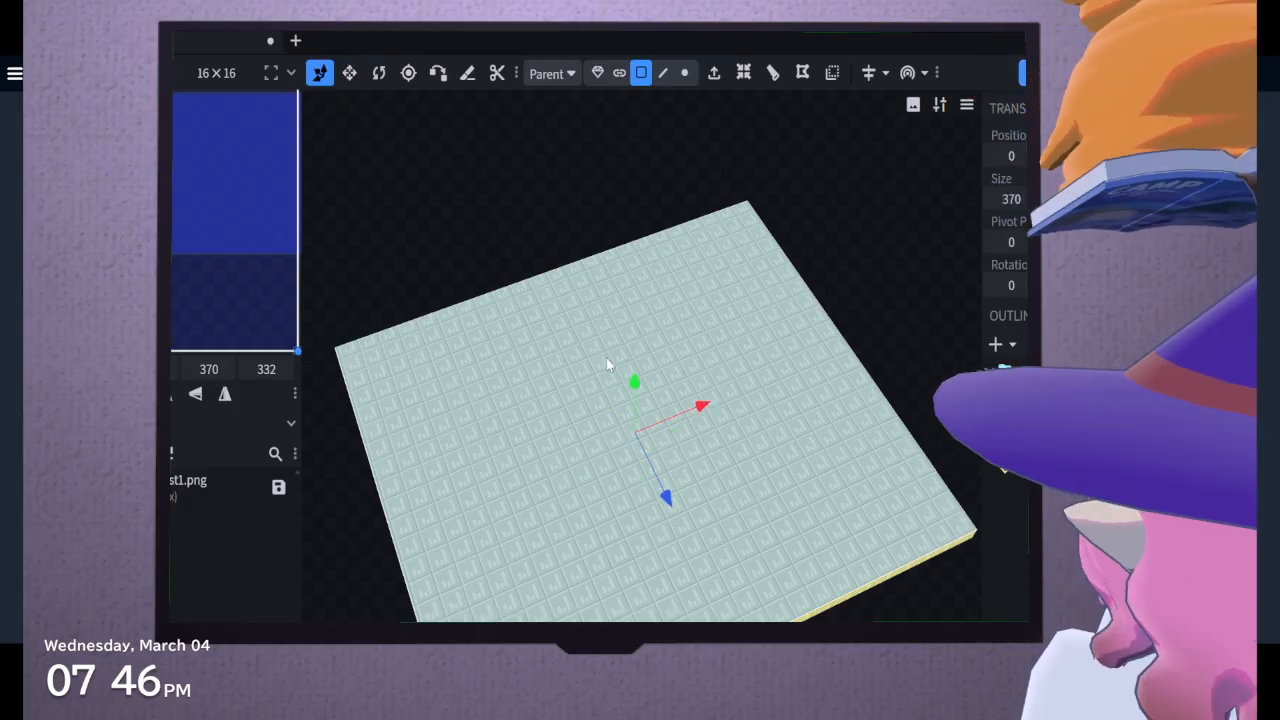
pyautogui.moveTo(815, 247); pyautogui.dragTo(789, 206)
pyautogui.click(1010, 443)
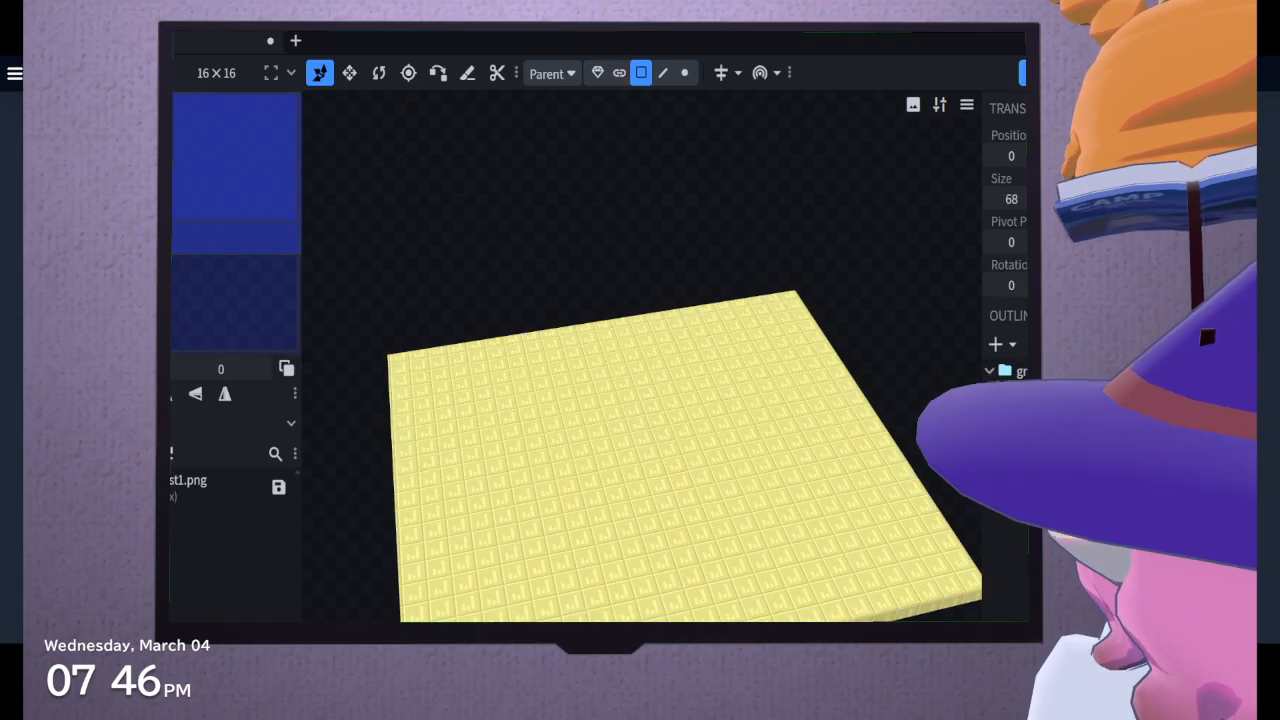
pyautogui.click(1010, 420)
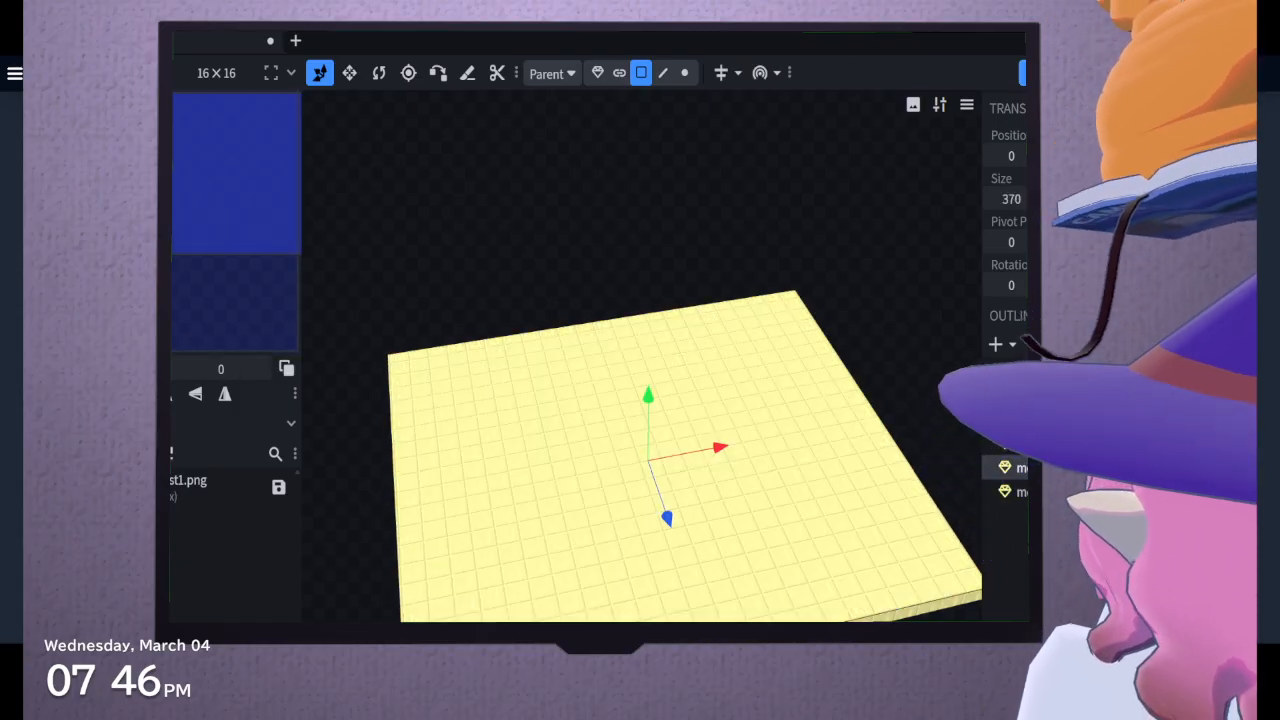
pyautogui.moveTo(650, 398); pyautogui.dragTo(633, 386)
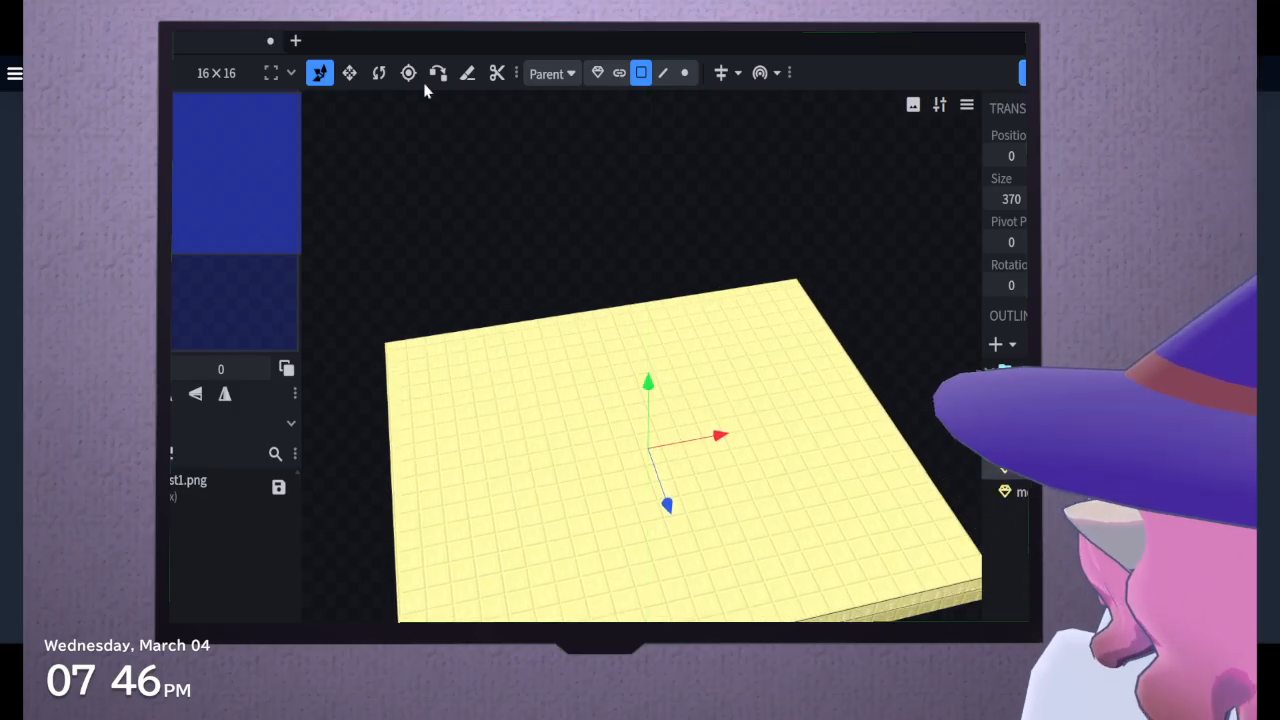
pyautogui.click(350, 74)
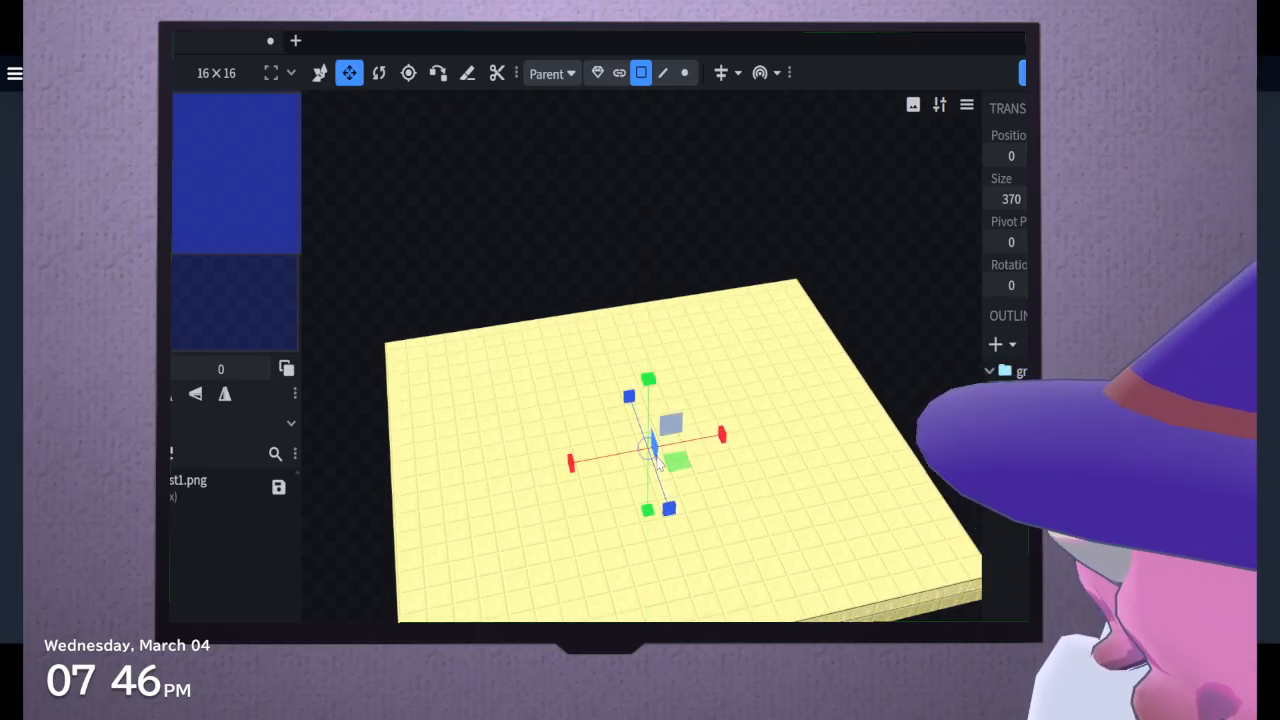
pyautogui.moveTo(665, 491); pyautogui.dragTo(580, 364)
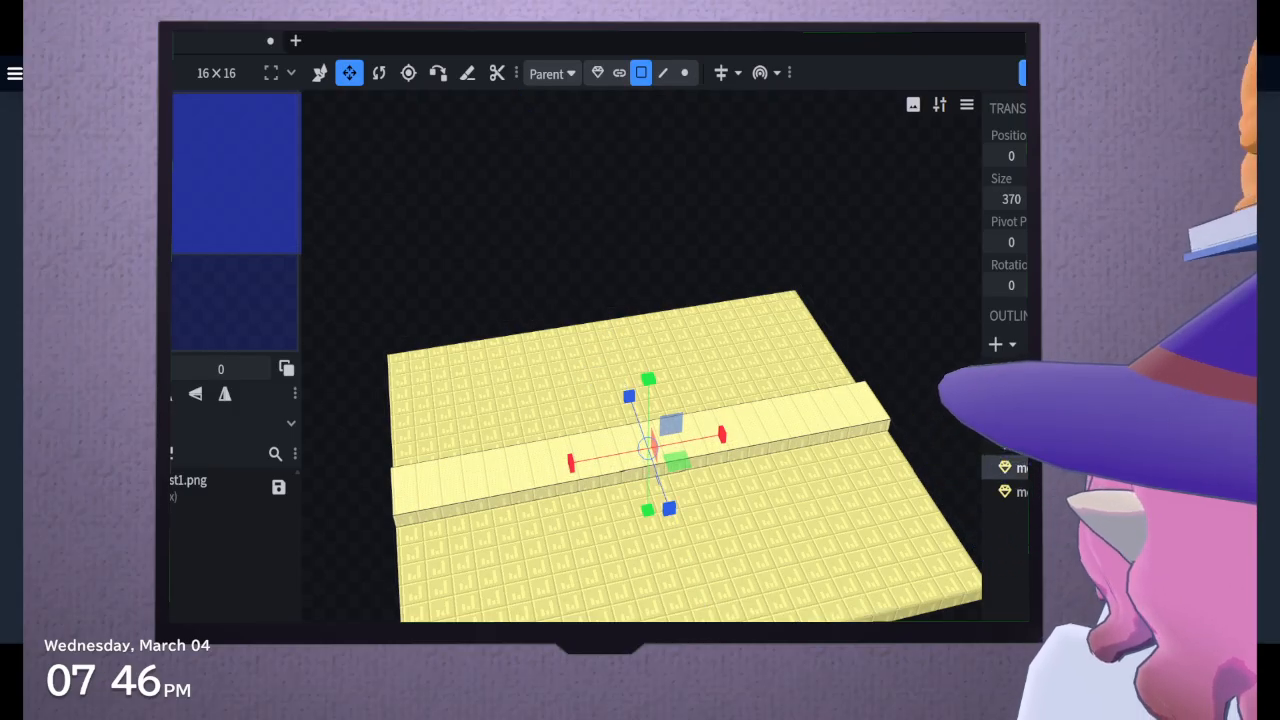
pyautogui.press('Delete')
# Add a new cube, raise it above the large slab's surface, and center the view on it
pyautogui.click(1036, 398)
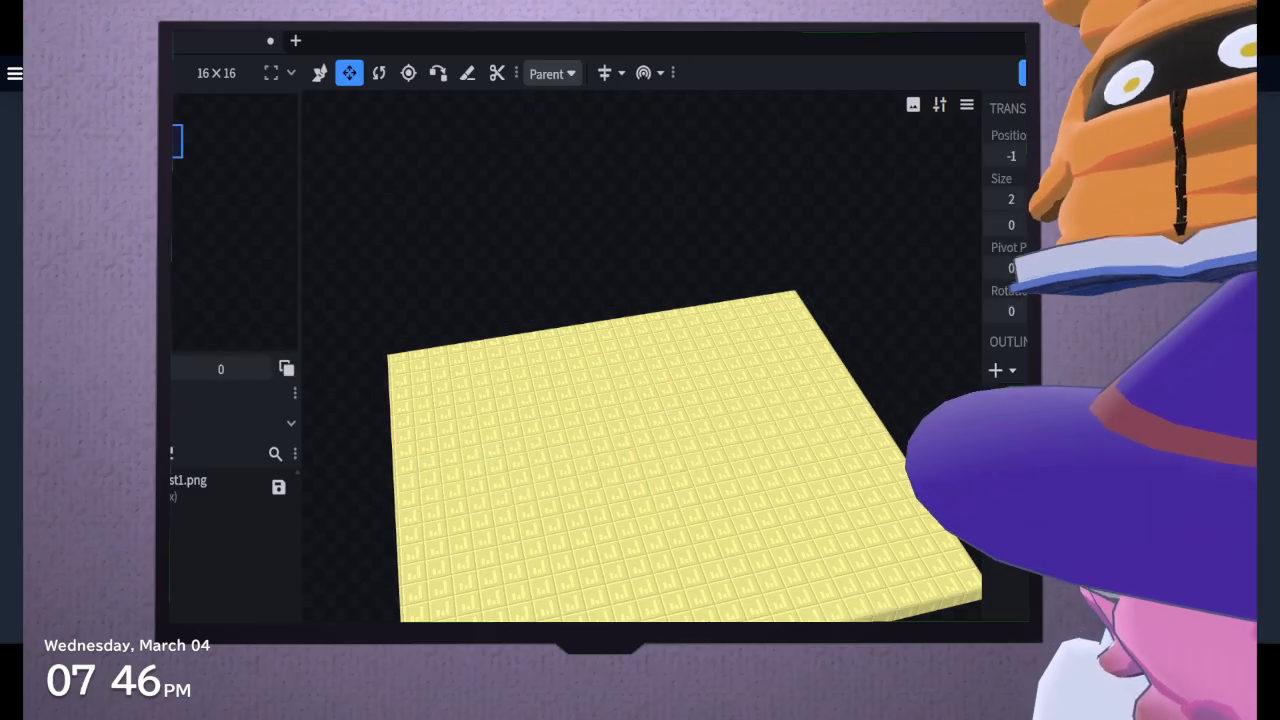
pyautogui.click(320, 74)
pyautogui.moveTo(714, 660); pyautogui.dragTo(553, 449)
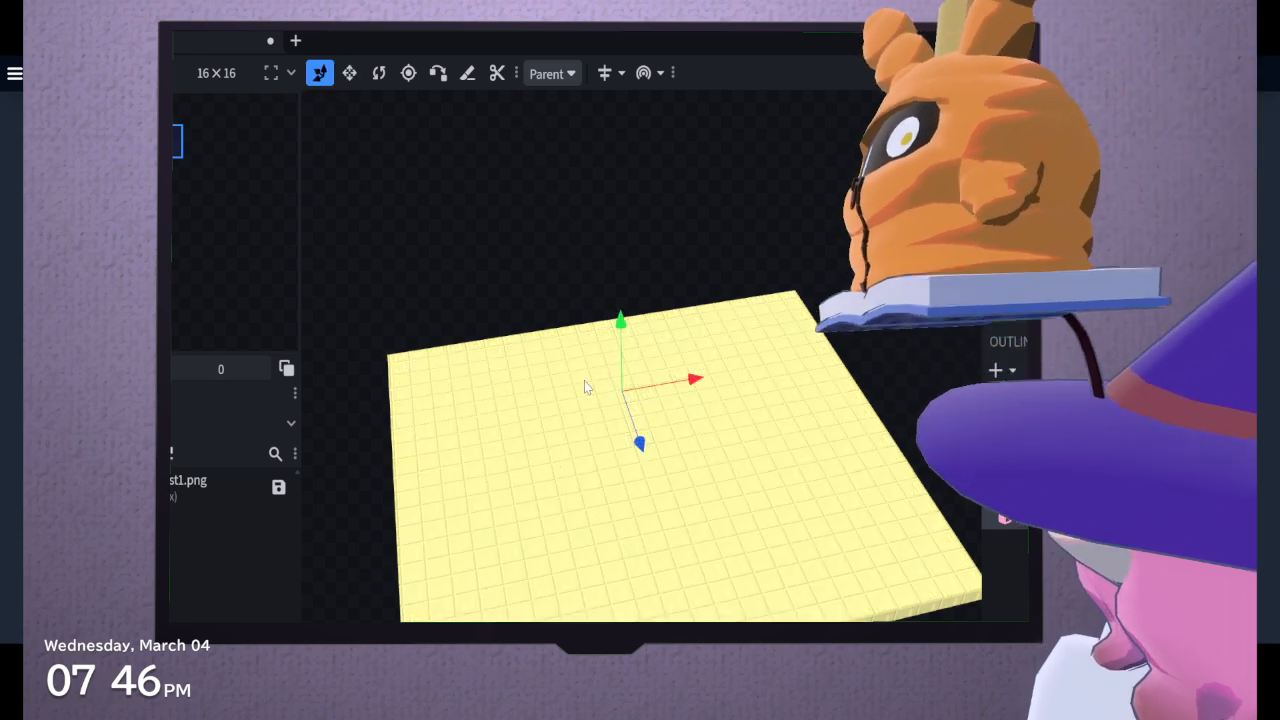
pyautogui.moveTo(619, 325); pyautogui.dragTo(617, 300)
pyautogui.scroll(3, 540, 159)
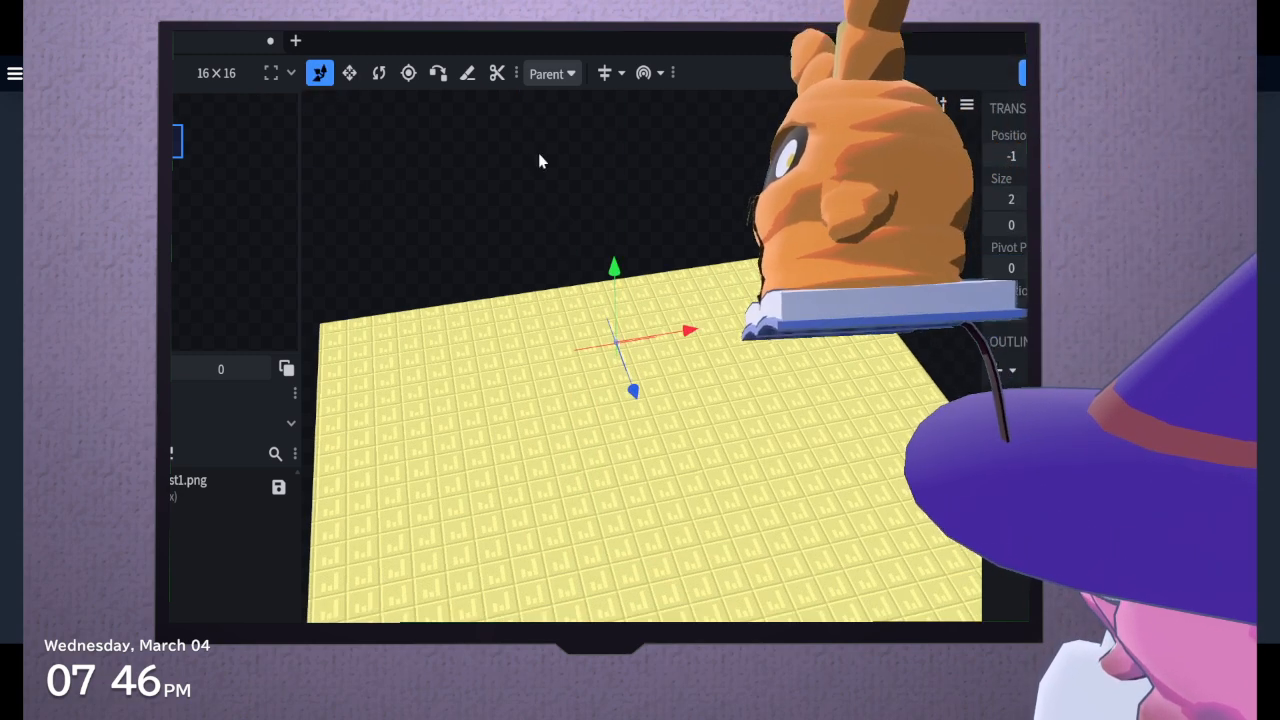
pyautogui.click(405, 35)
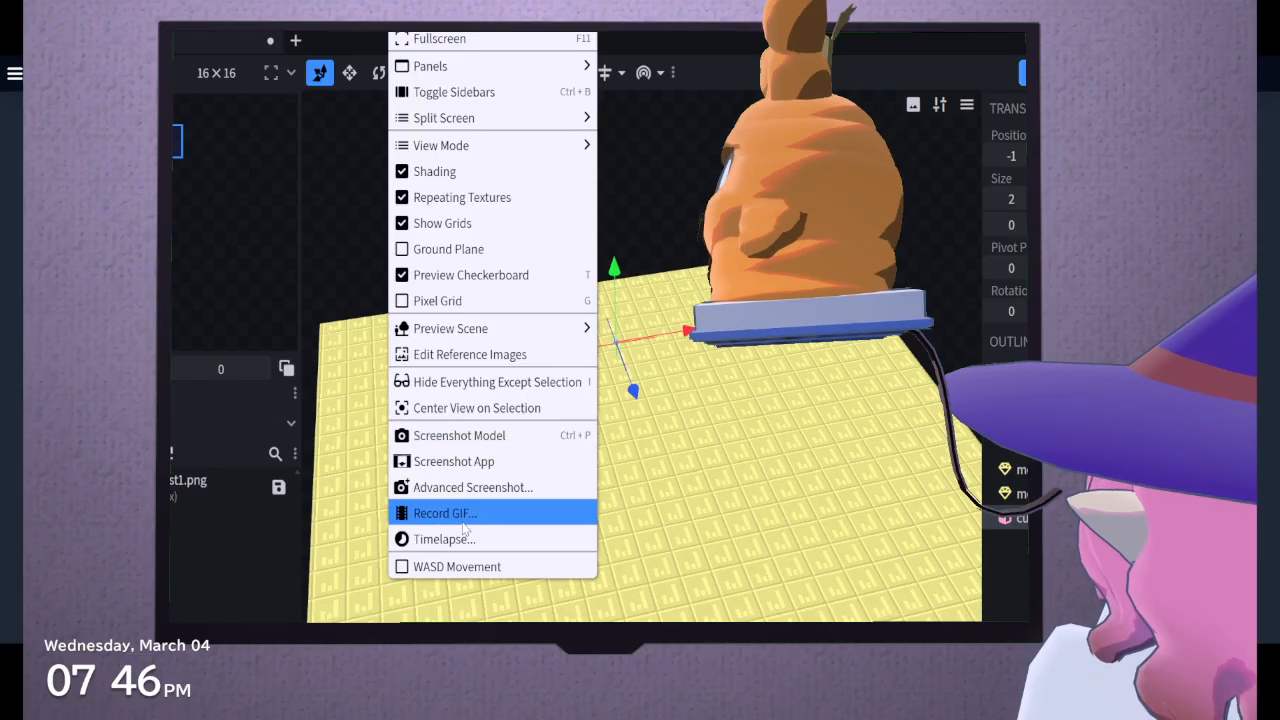
pyautogui.click(475, 408)
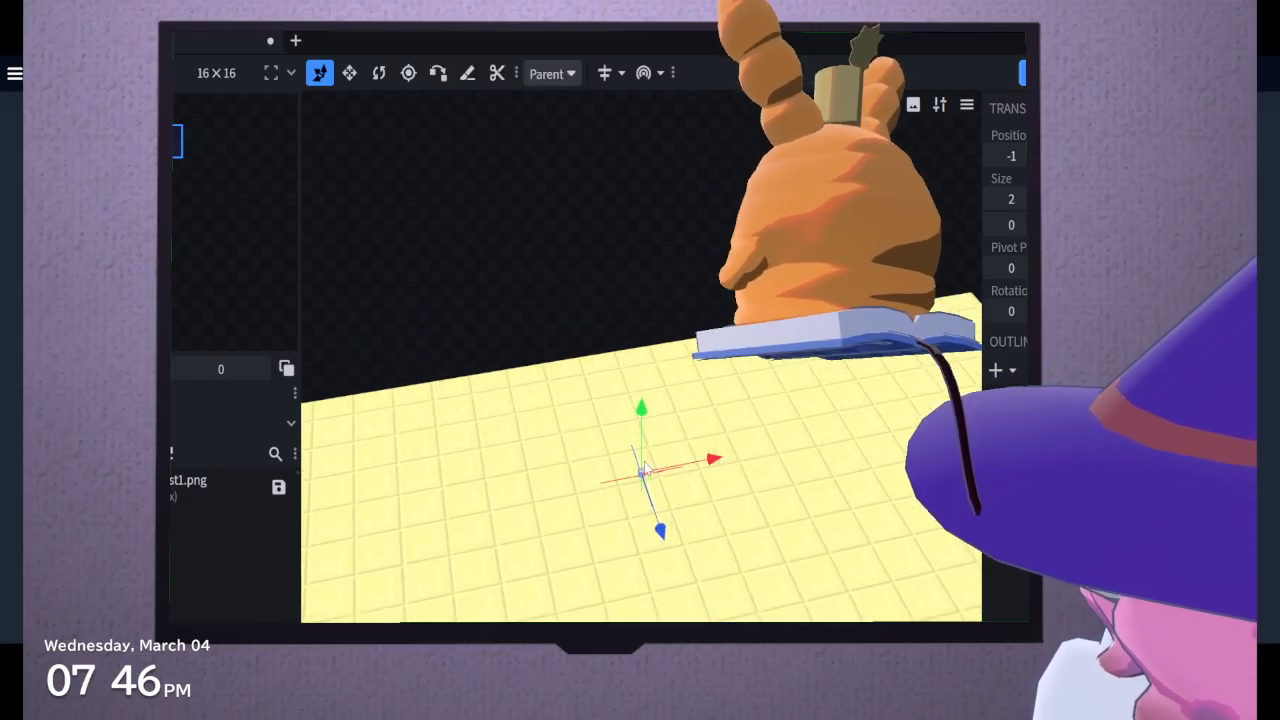
# Enlarge the cube to an X size of 72, make it taller, and narrow it along Z into an upright block
pyautogui.click(347, 78)
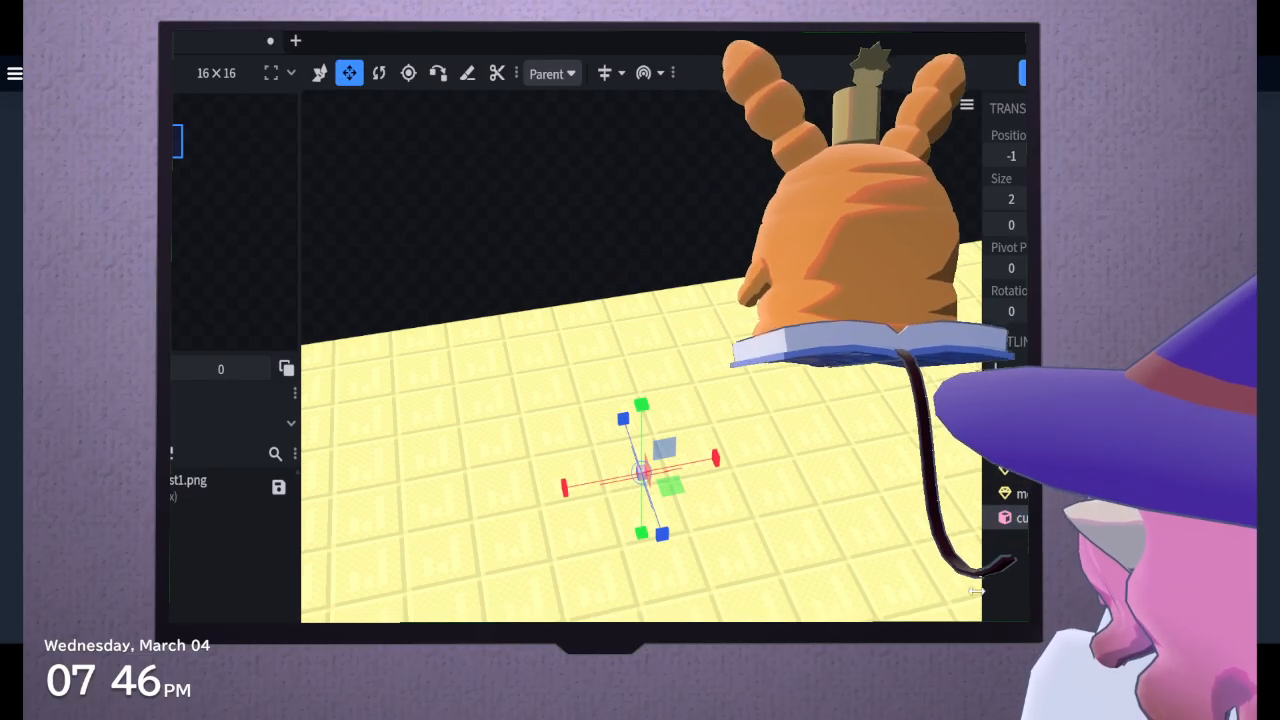
pyautogui.moveTo(672, 483); pyautogui.dragTo(805, 482)
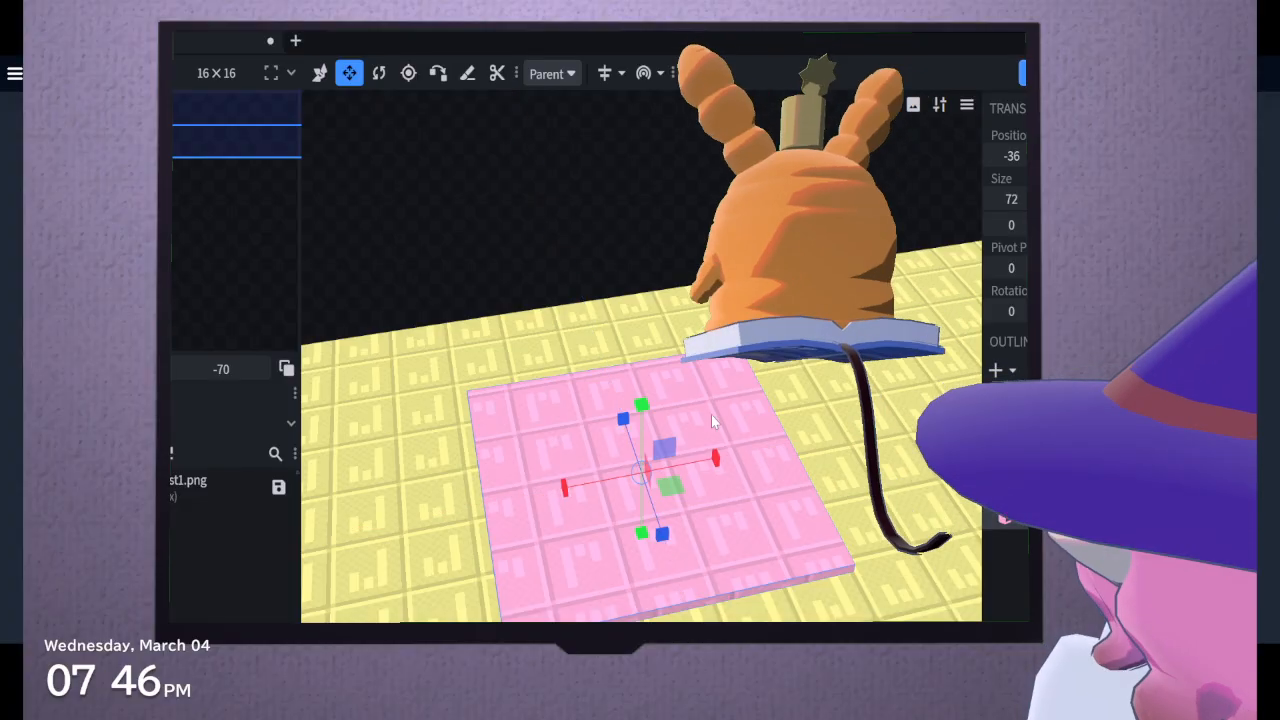
pyautogui.moveTo(645, 410); pyautogui.dragTo(647, 362)
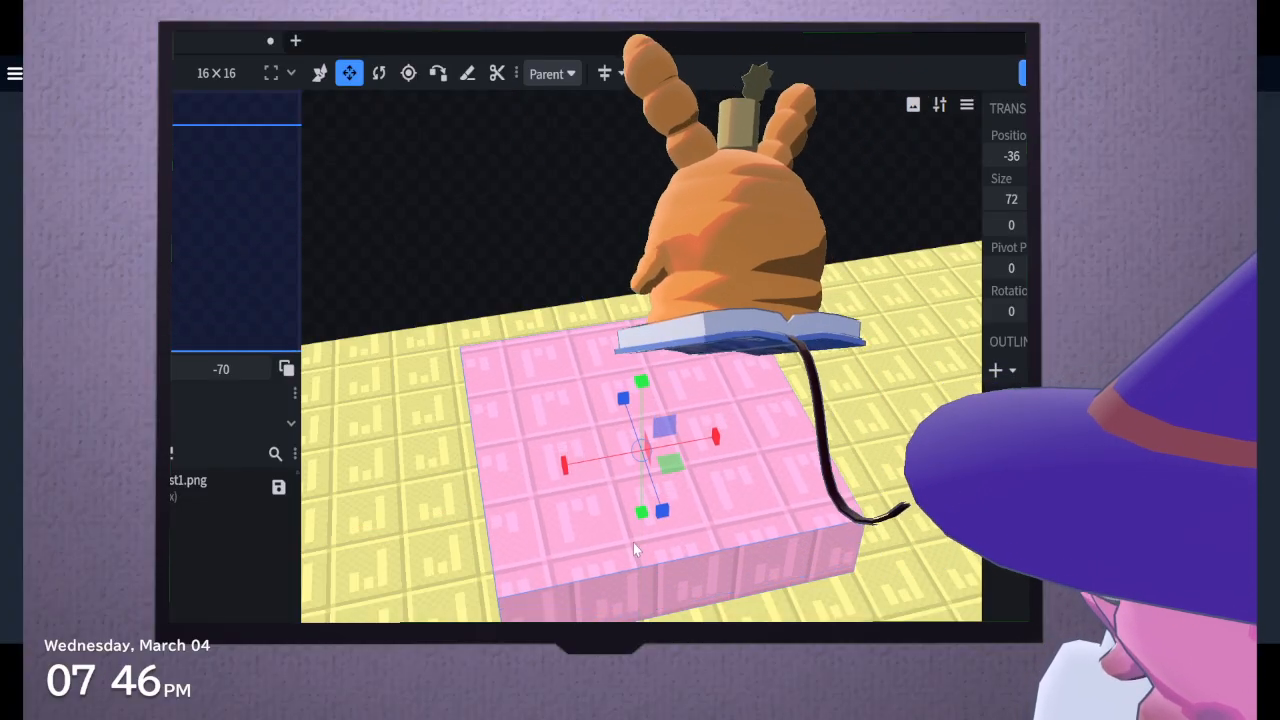
pyautogui.moveTo(641, 524); pyautogui.dragTo(650, 557)
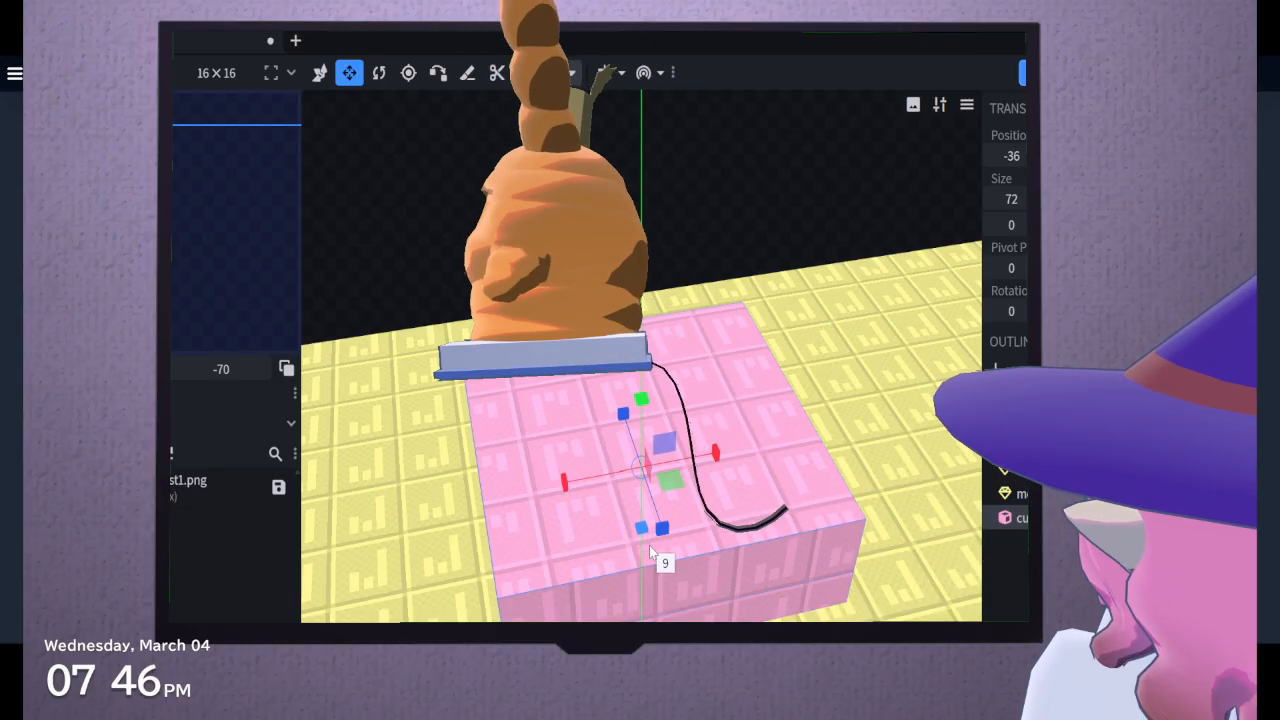
pyautogui.moveTo(623, 420); pyautogui.dragTo(667, 607)
pyautogui.moveTo(584, 269); pyautogui.dragTo(803, 265)
pyautogui.scroll(-5, 803, 264)
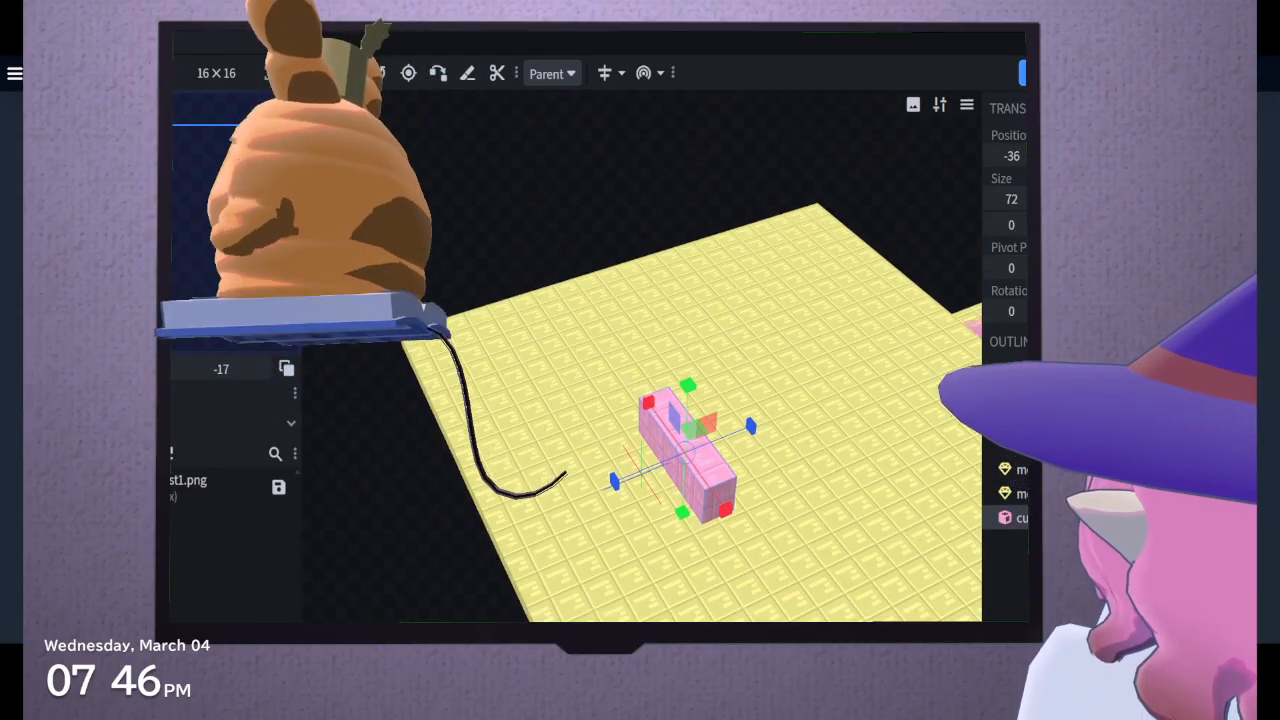
# Lengthen the pink block in both directions to an X size of 147
pyautogui.moveTo(530, 672); pyautogui.dragTo(832, 557)
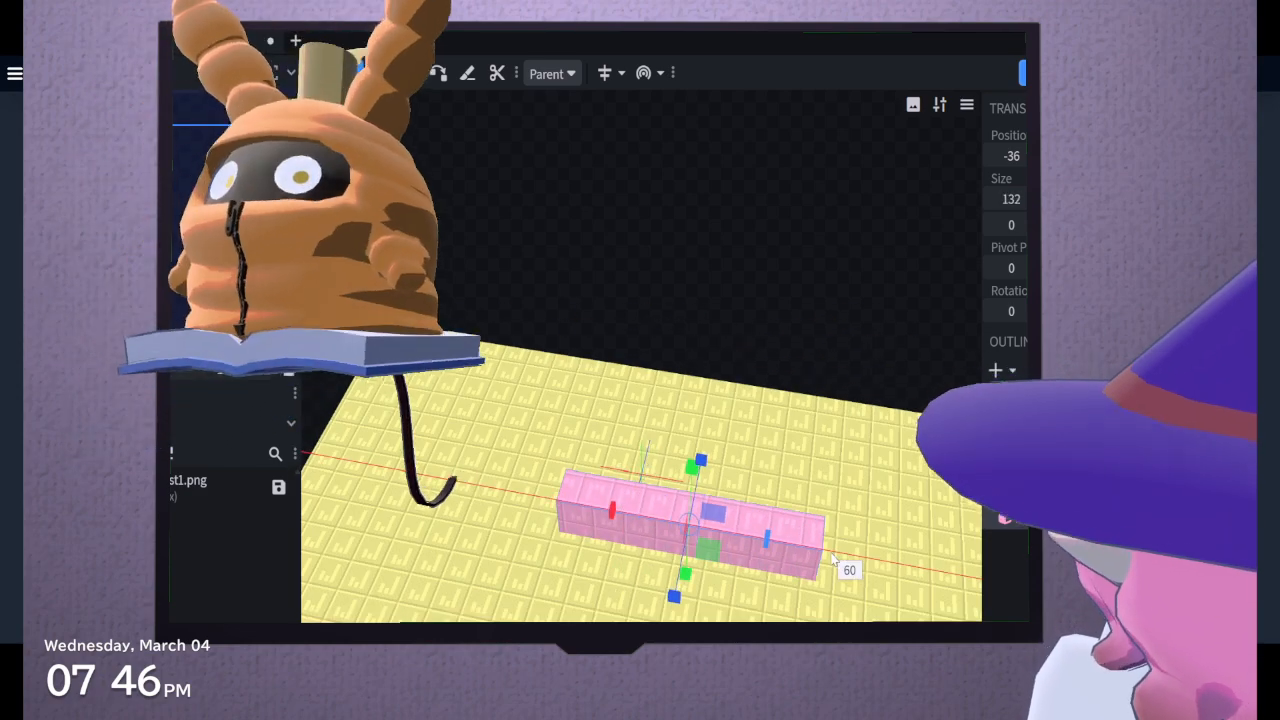
pyautogui.moveTo(609, 520); pyautogui.dragTo(547, 515)
pyautogui.moveTo(624, 262); pyautogui.dragTo(665, 248)
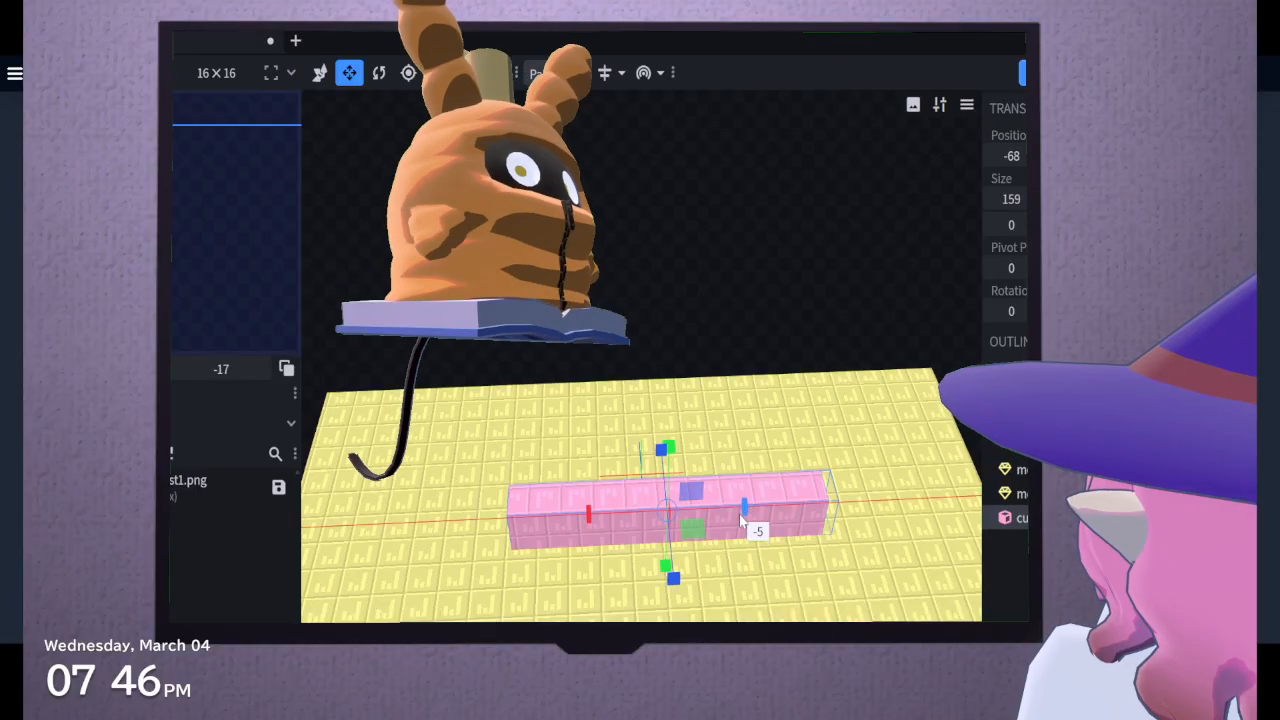
pyautogui.moveTo(741, 520); pyautogui.dragTo(719, 523)
pyautogui.moveTo(567, 208); pyautogui.dragTo(757, 348)
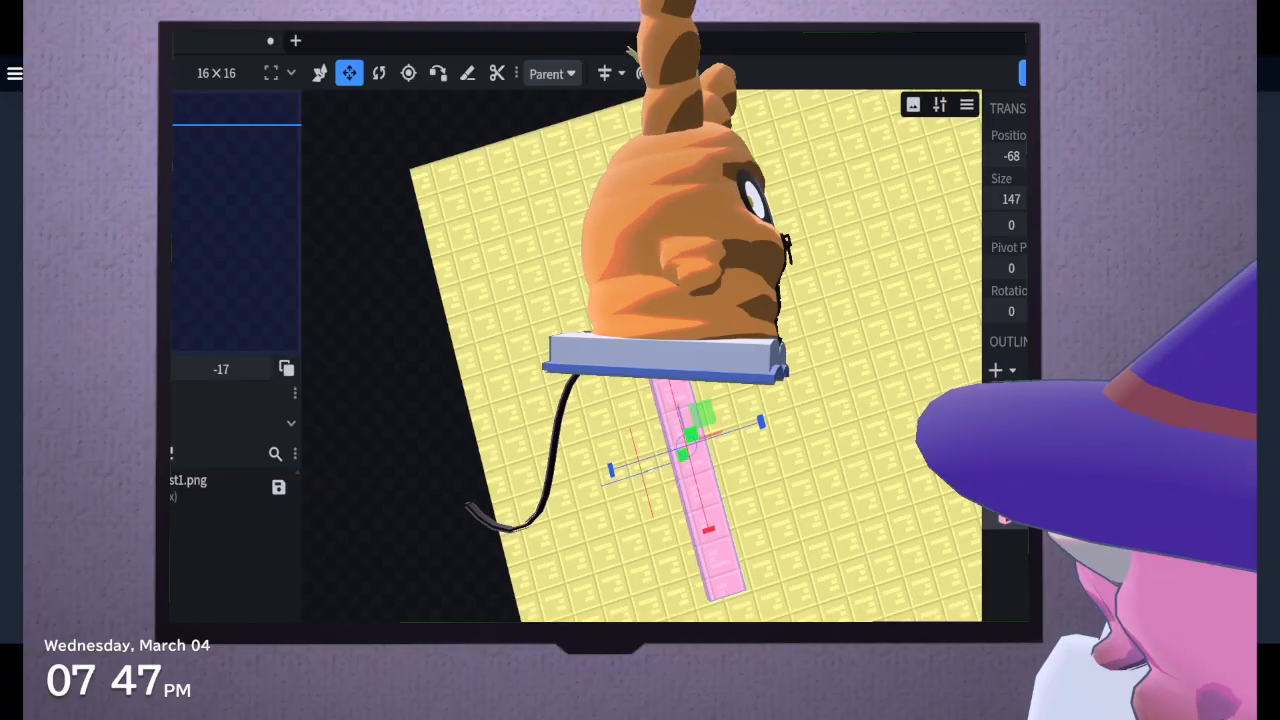
pyautogui.moveTo(386, 400); pyautogui.dragTo(620, 487)
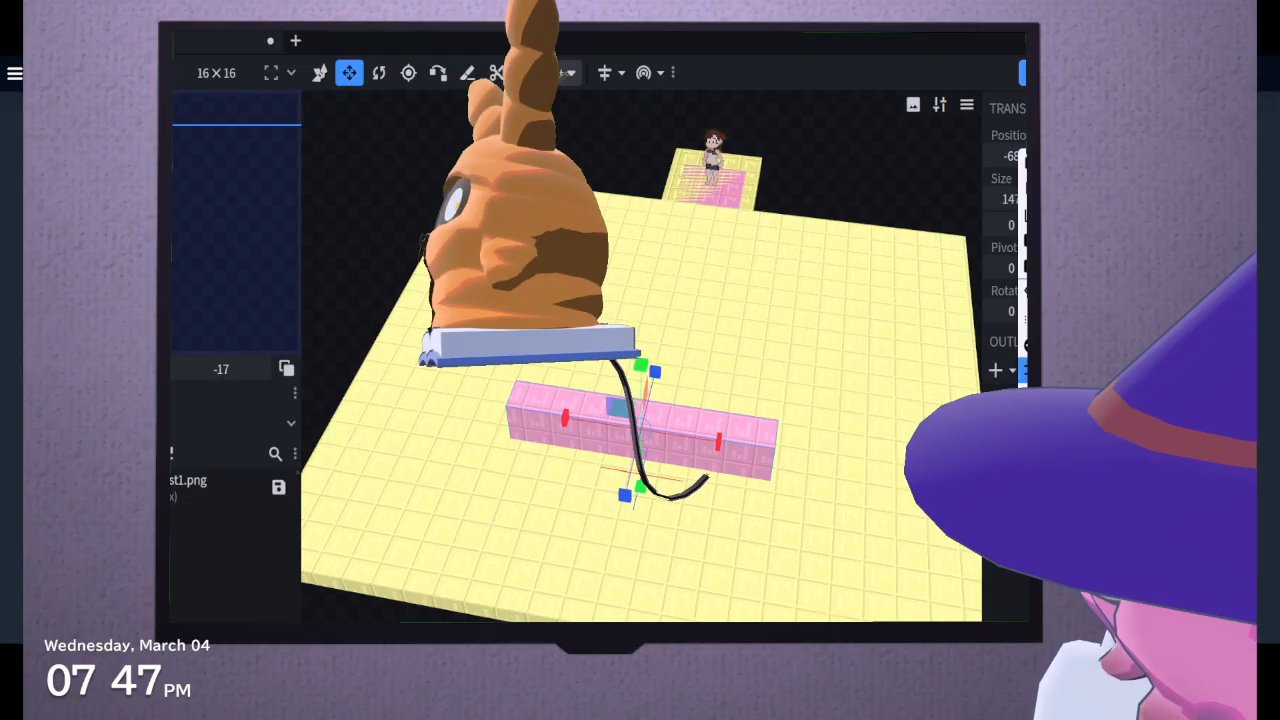
# Convert the pink block to a mesh and cut it into three equal sections along its length
pyautogui.click(1024, 292)
pyautogui.scroll(4, 677, 112)
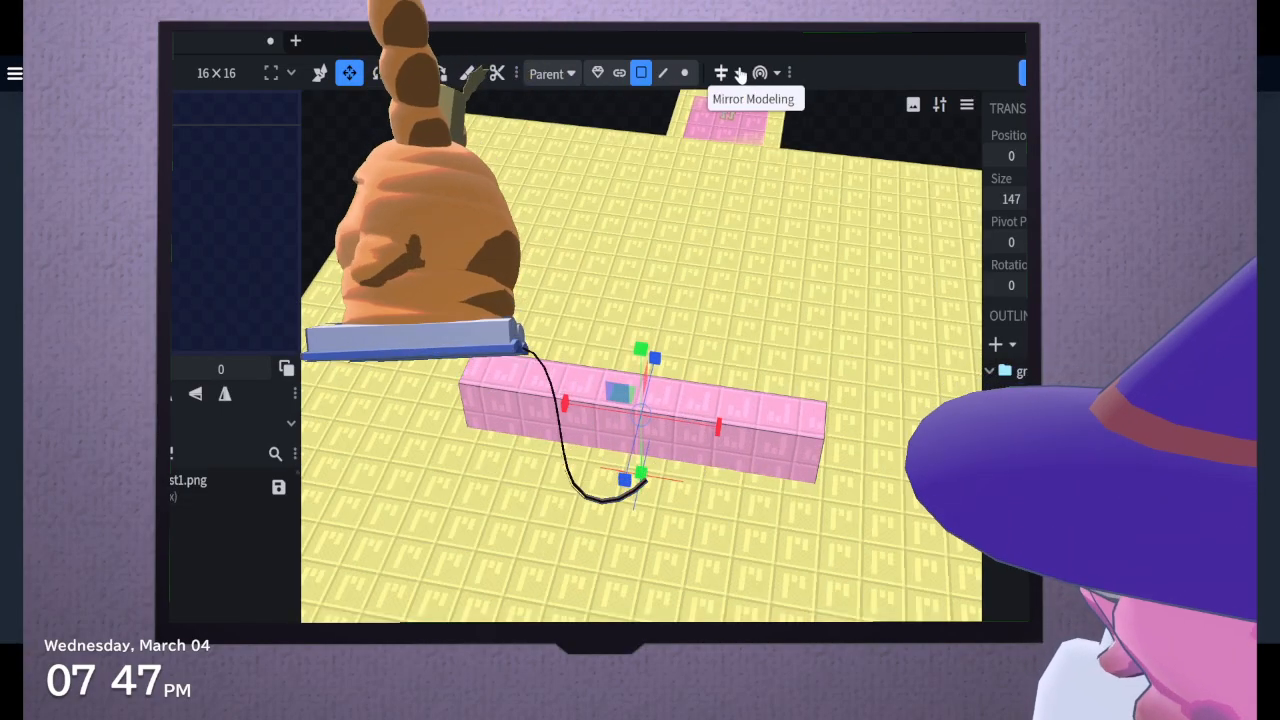
pyautogui.click(772, 74)
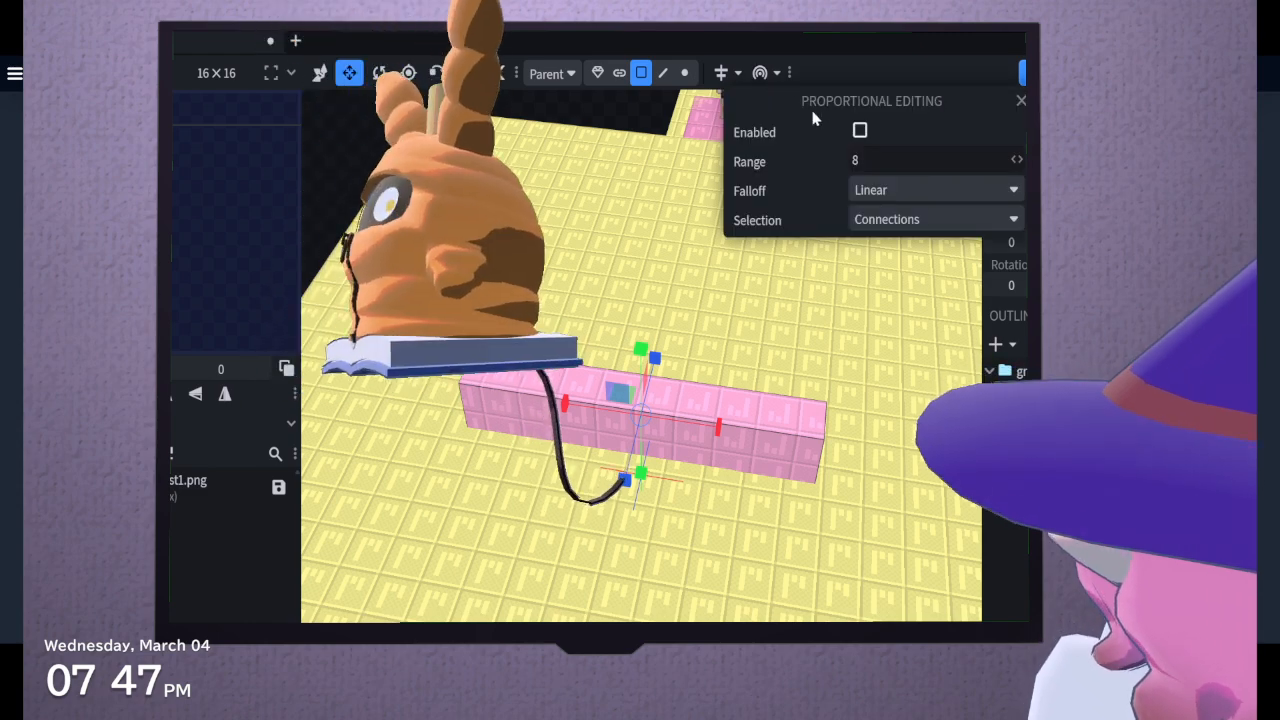
pyautogui.rightClick(786, 74)
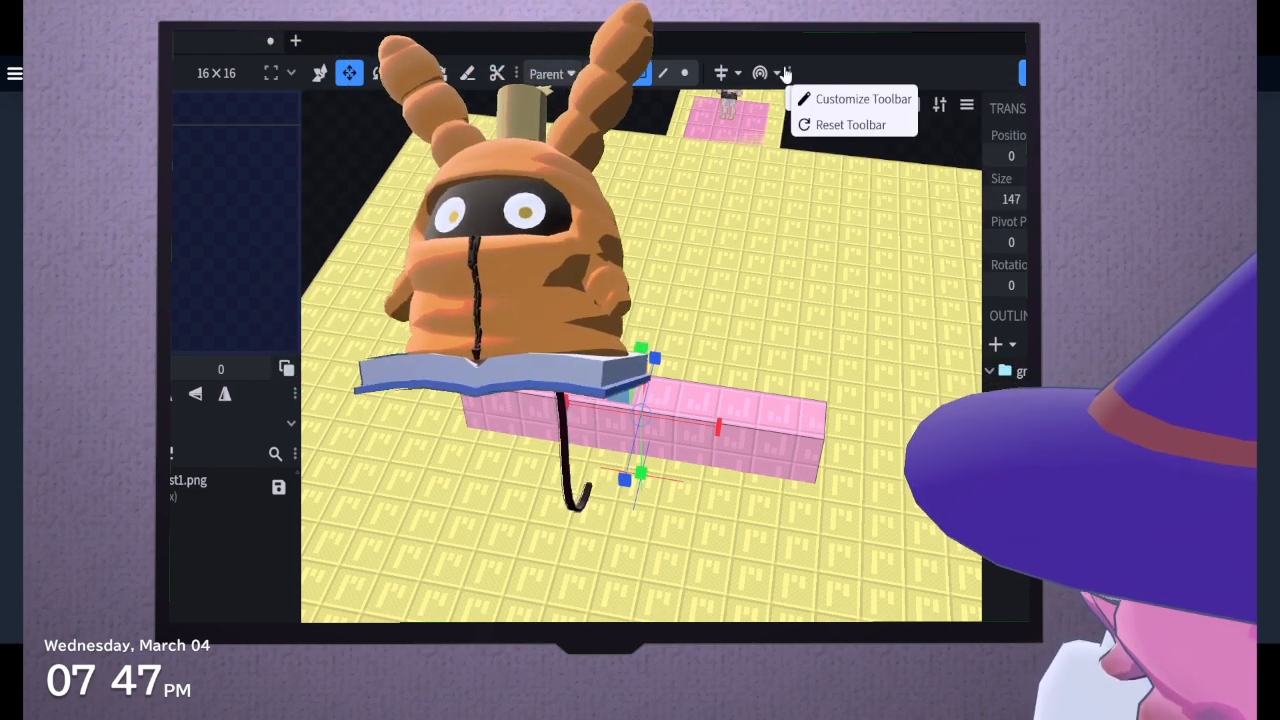
pyautogui.click(779, 76)
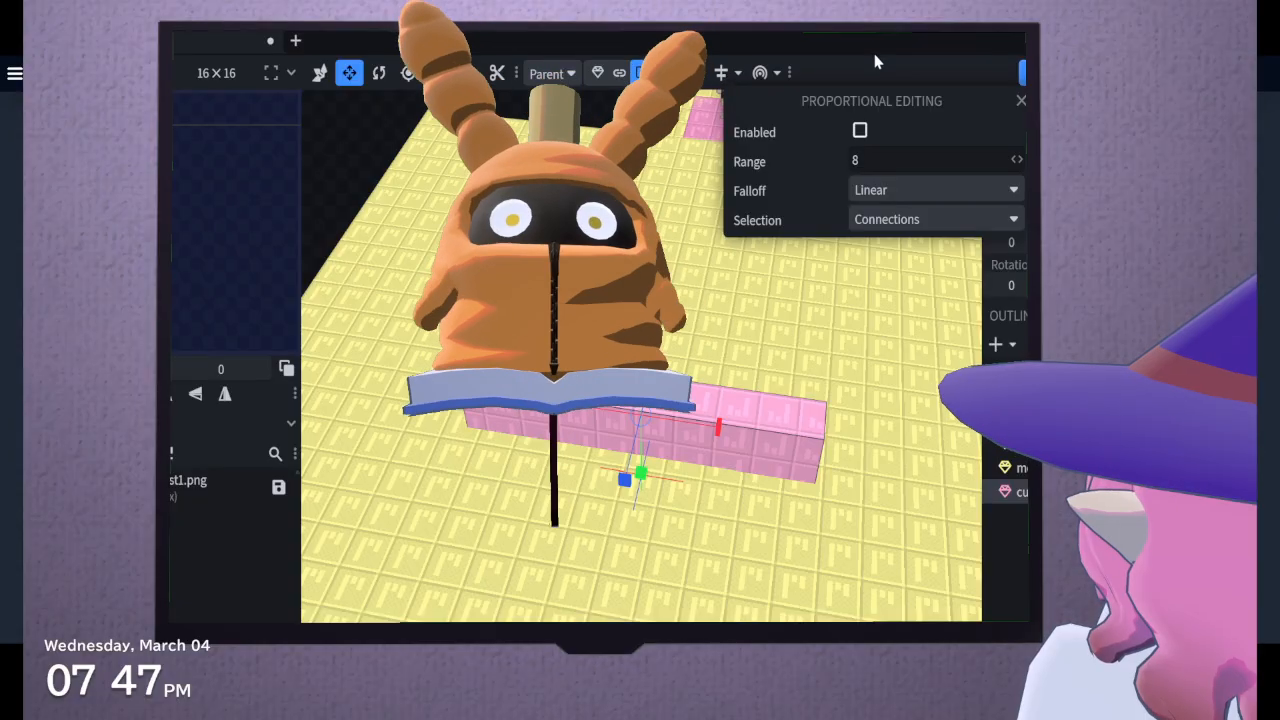
pyautogui.click(875, 62)
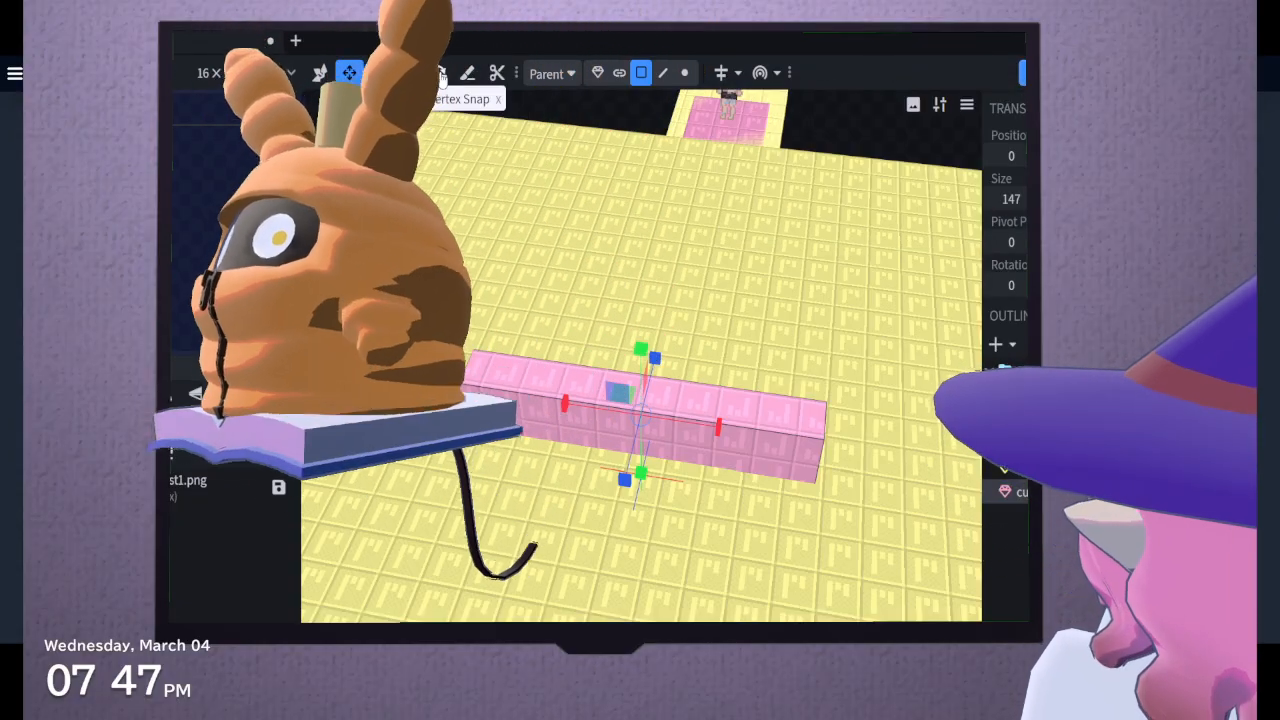
pyautogui.click(800, 434)
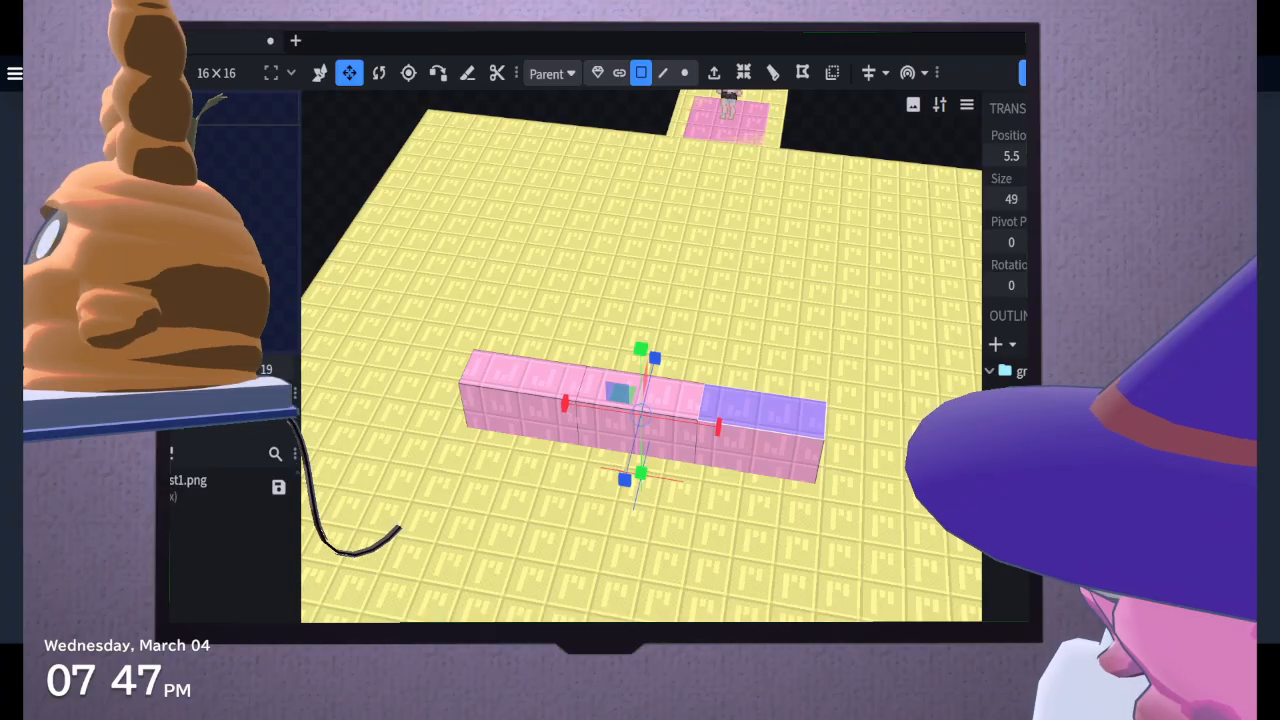
# Select the end face of the pink block and move it sideways along Z so the last section angles away
pyautogui.moveTo(660, 330); pyautogui.dragTo(590, 285, button='middle')
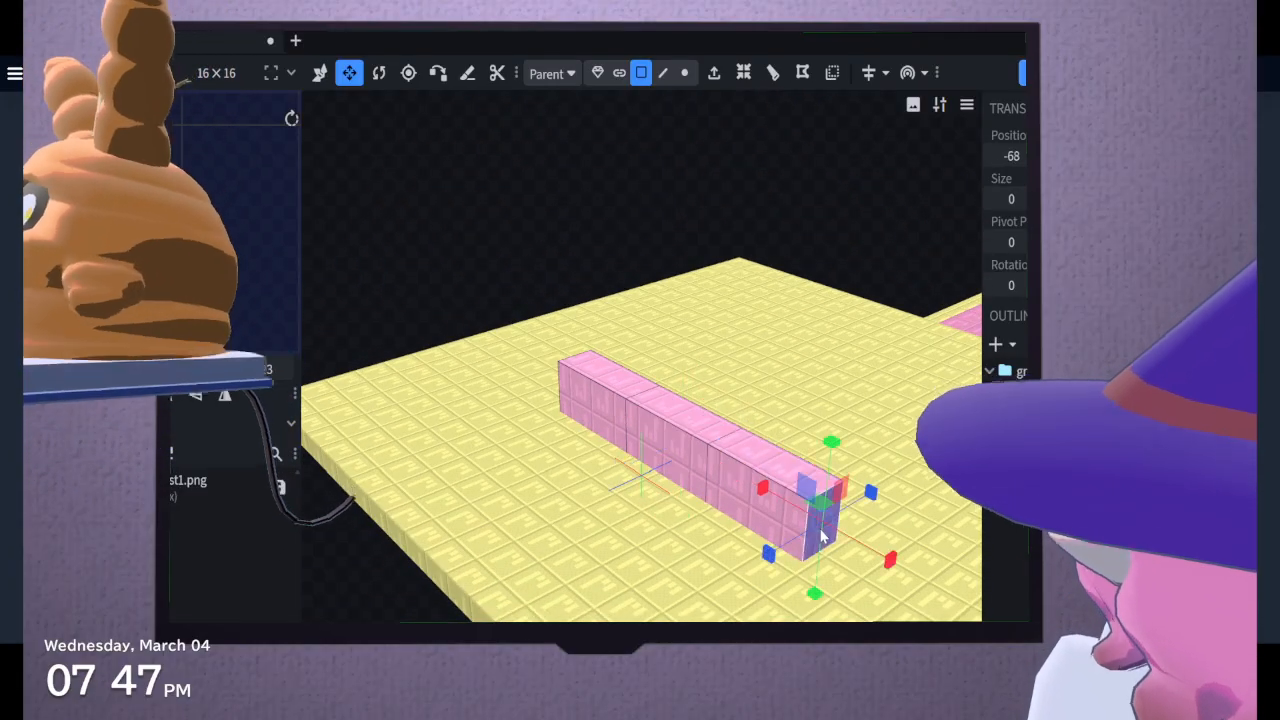
pyautogui.click(322, 76)
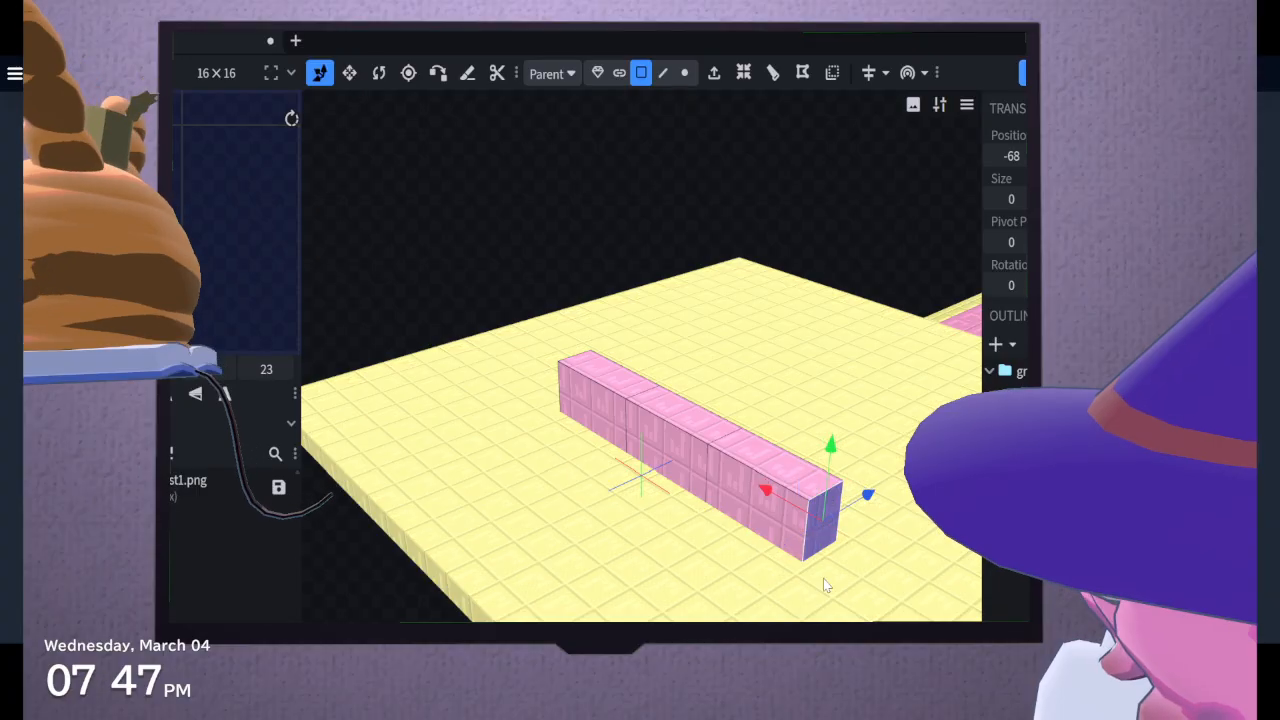
pyautogui.moveTo(861, 504); pyautogui.dragTo(829, 520)
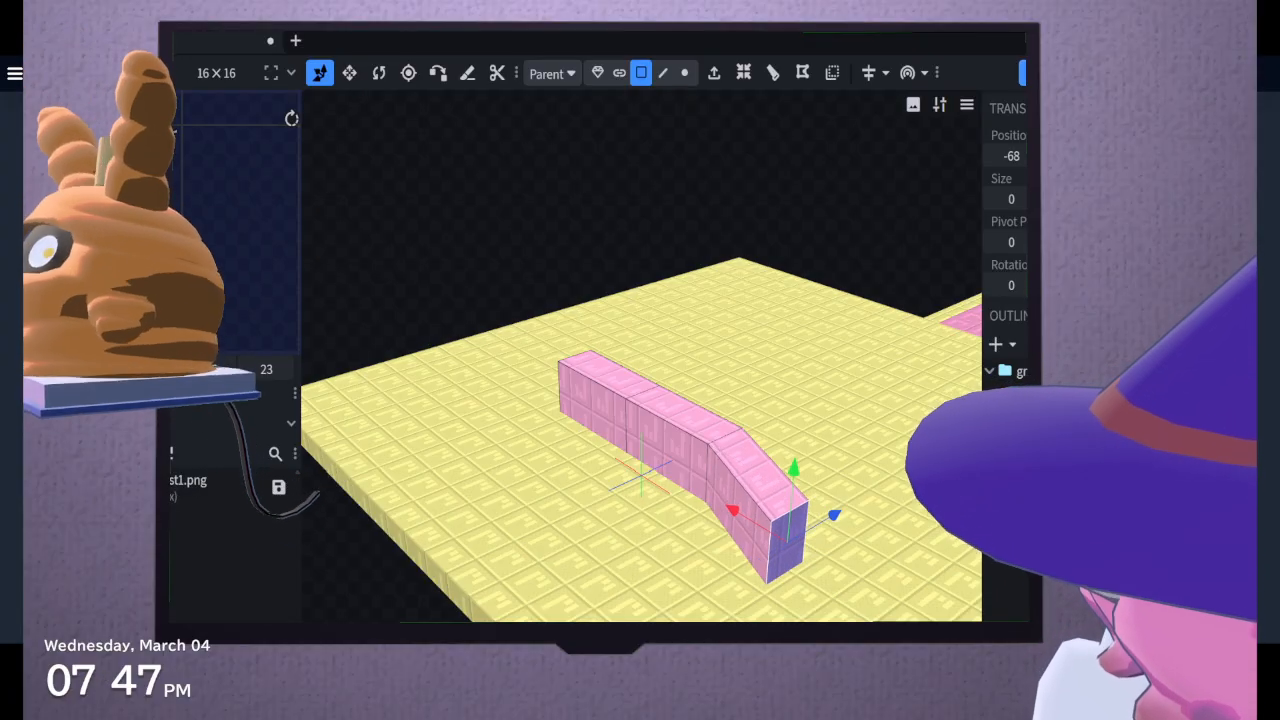
# Select the opposite end face of the pink block and move it sideways along Z so that section mirrors the bend at the other end
pyautogui.moveTo(850, 240); pyautogui.dragTo(925, 285)
pyautogui.click(535, 672)
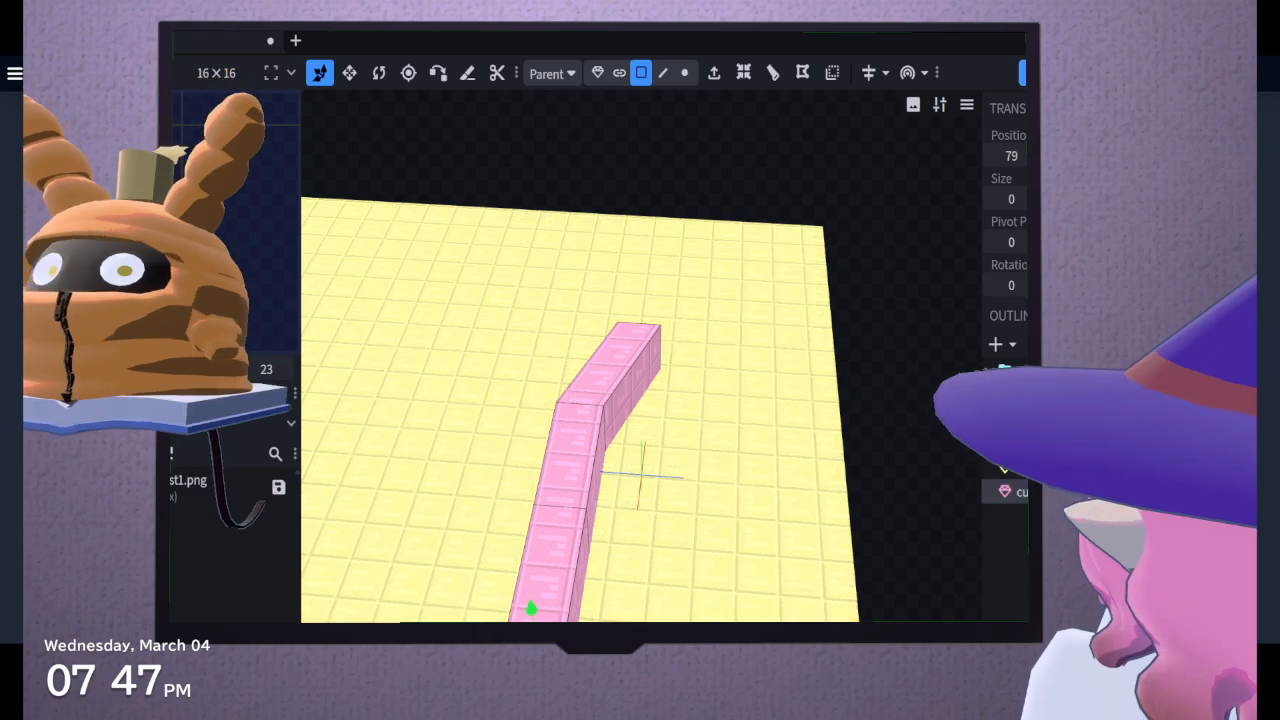
pyautogui.moveTo(455, 674); pyautogui.dragTo(514, 679)
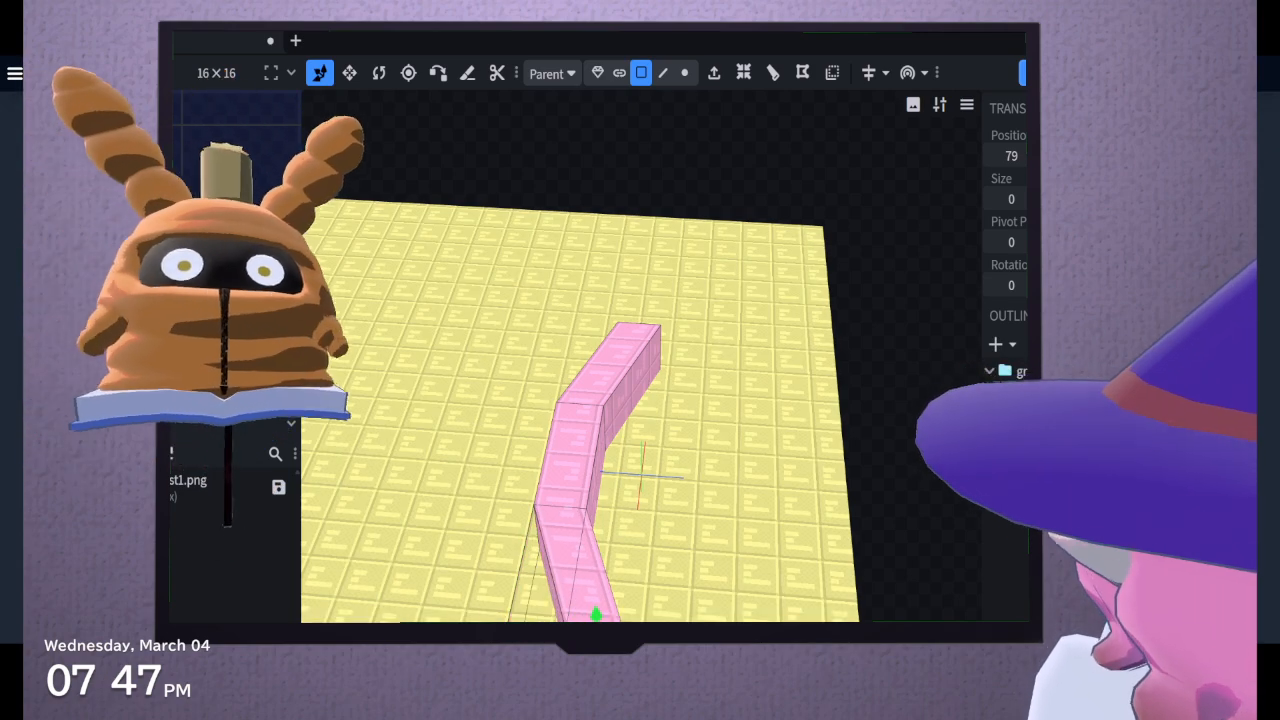
pyautogui.moveTo(760, 470); pyautogui.dragTo(690, 512)
pyautogui.moveTo(765, 702); pyautogui.dragTo(588, 647)
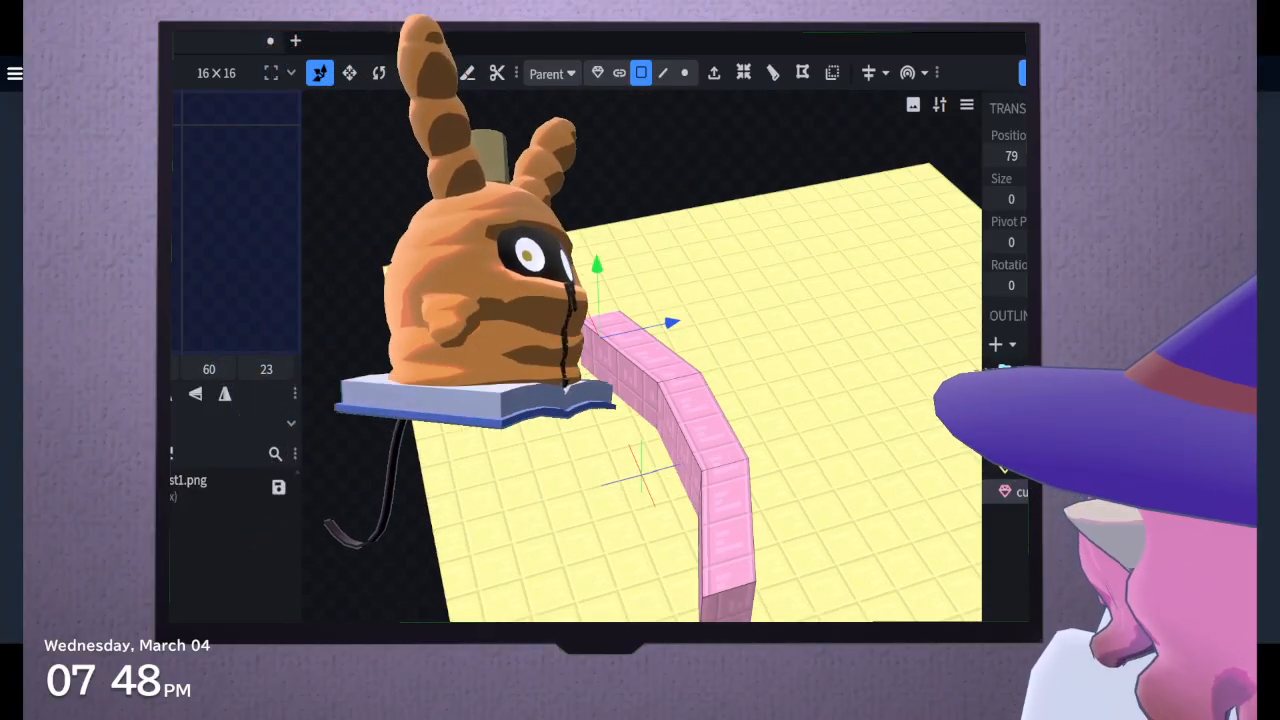
pyautogui.hotkey('ctrl', 'z')
pyautogui.moveTo(712, 314); pyautogui.dragTo(788, 599)
pyautogui.moveTo(570, 450); pyautogui.dragTo(760, 435)
pyautogui.click(578, 590)
pyautogui.moveTo(562, 478); pyautogui.dragTo(575, 476)
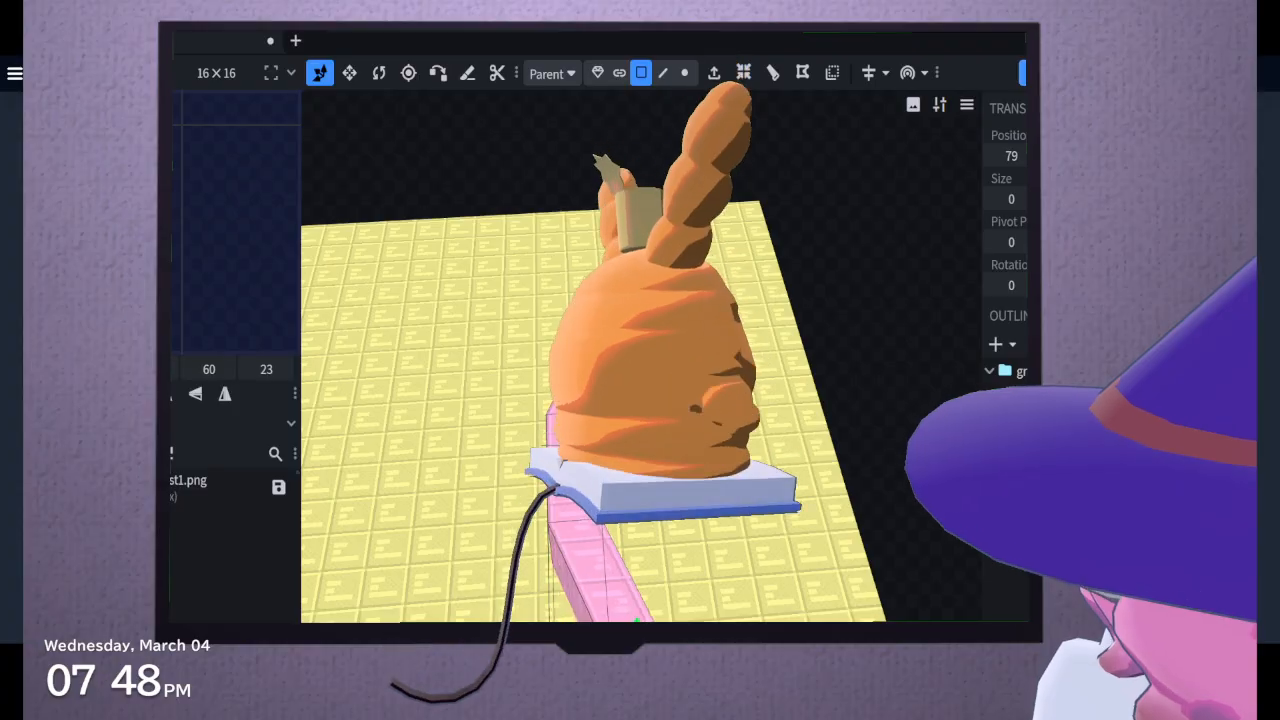
pyautogui.moveTo(870, 520); pyautogui.dragTo(750, 510)
pyautogui.moveTo(672, 512); pyautogui.dragTo(664, 568)
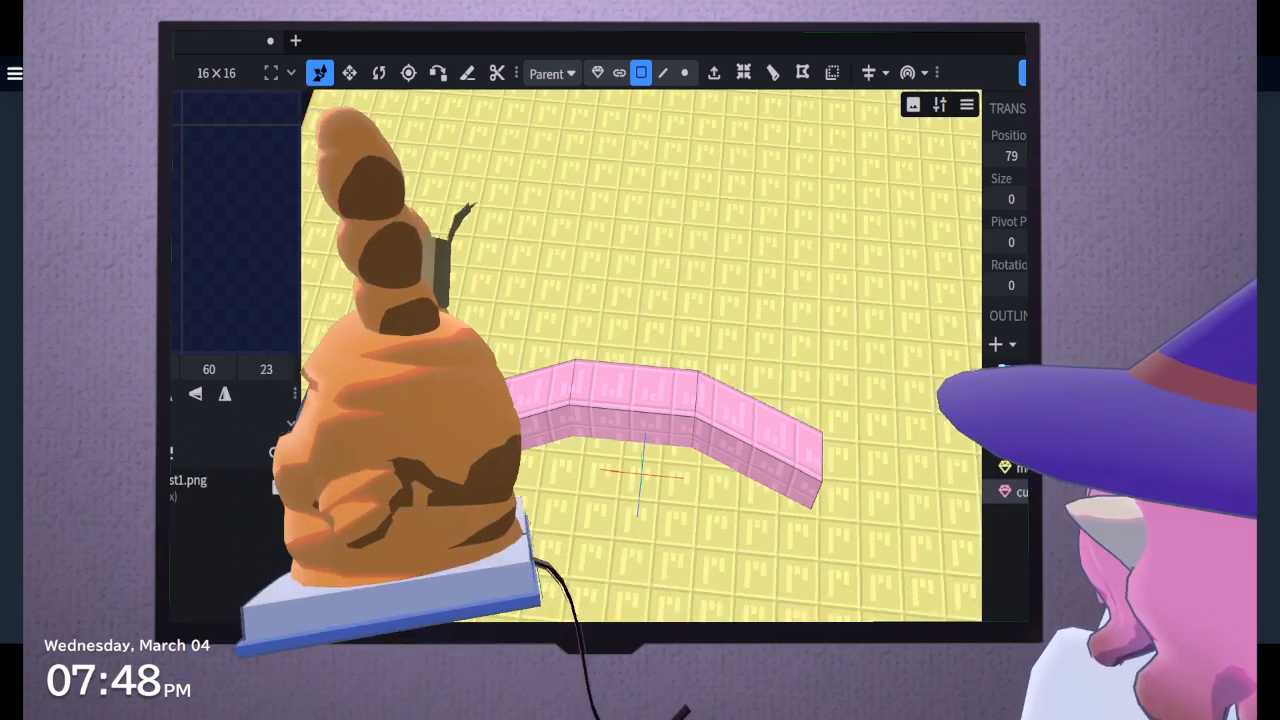
# Examine the bent pink block and its placement on the floor slab from several sides
pyautogui.moveTo(845, 400); pyautogui.dragTo(700, 352)
pyautogui.click(706, 517)
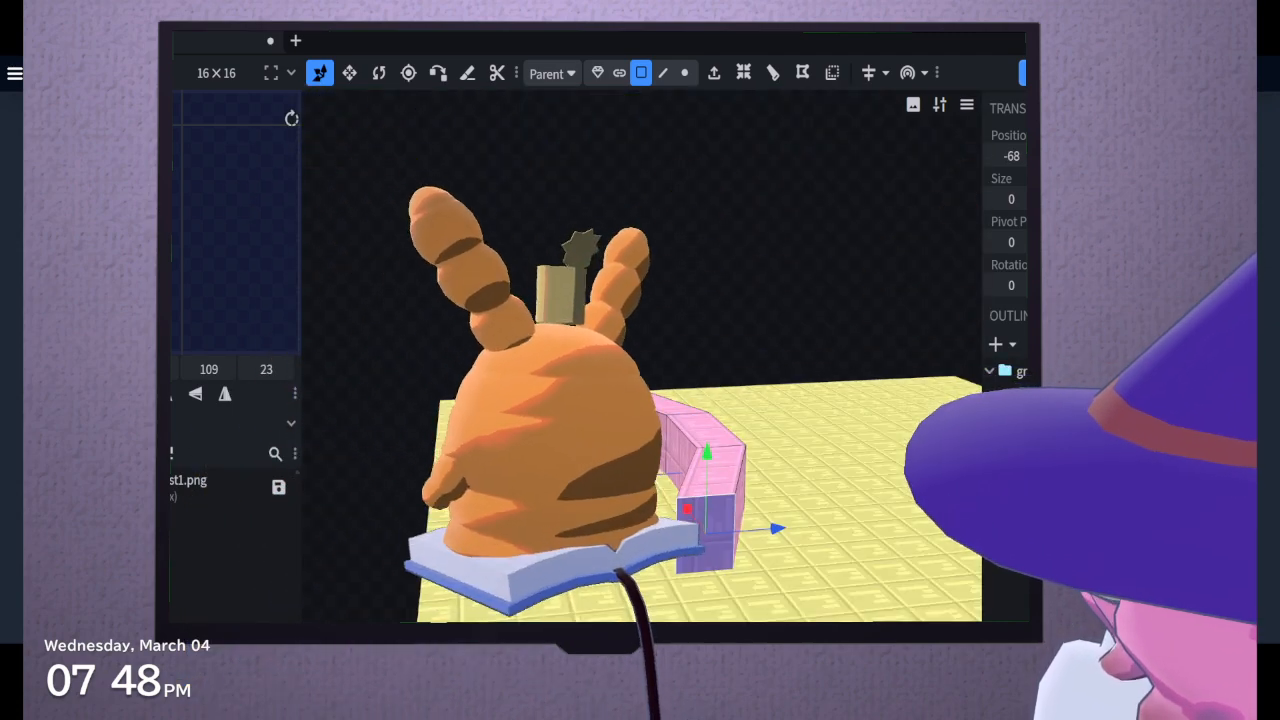
pyautogui.moveTo(706, 517); pyautogui.dragTo(842, 580)
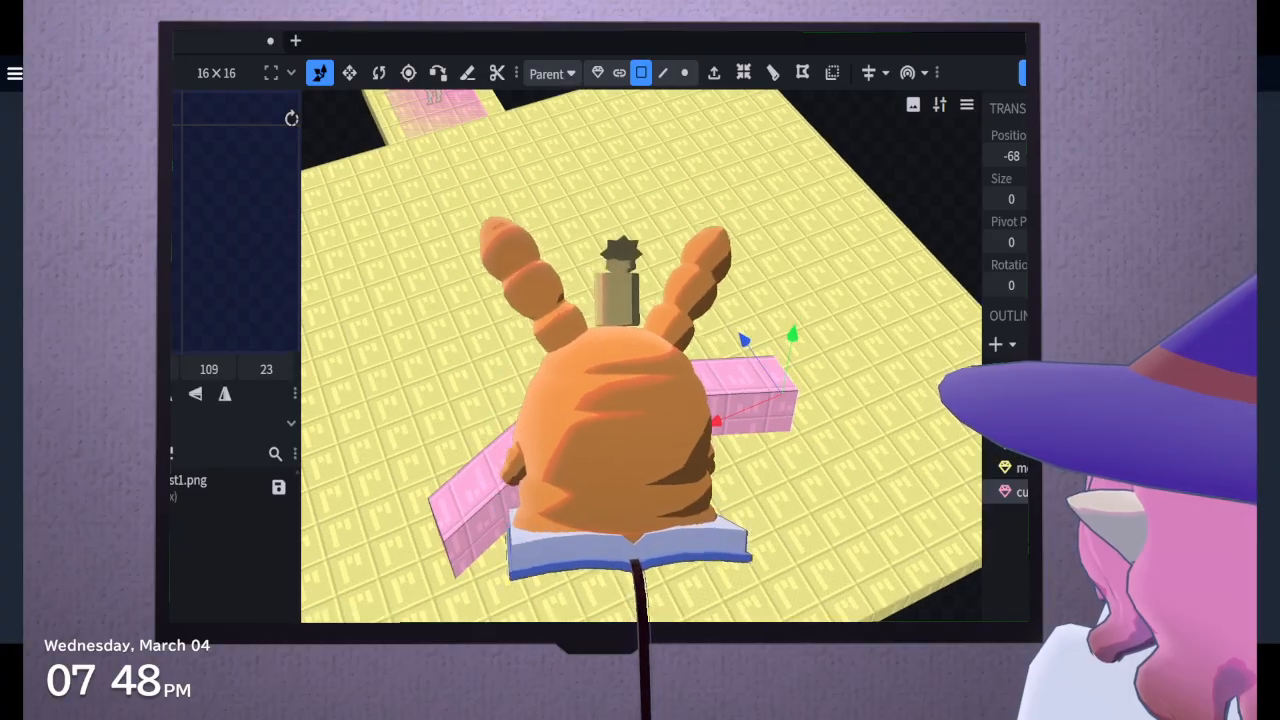
pyautogui.moveTo(672, 160); pyautogui.dragTo(605, 400, button='right')
pyautogui.click(603, 358)
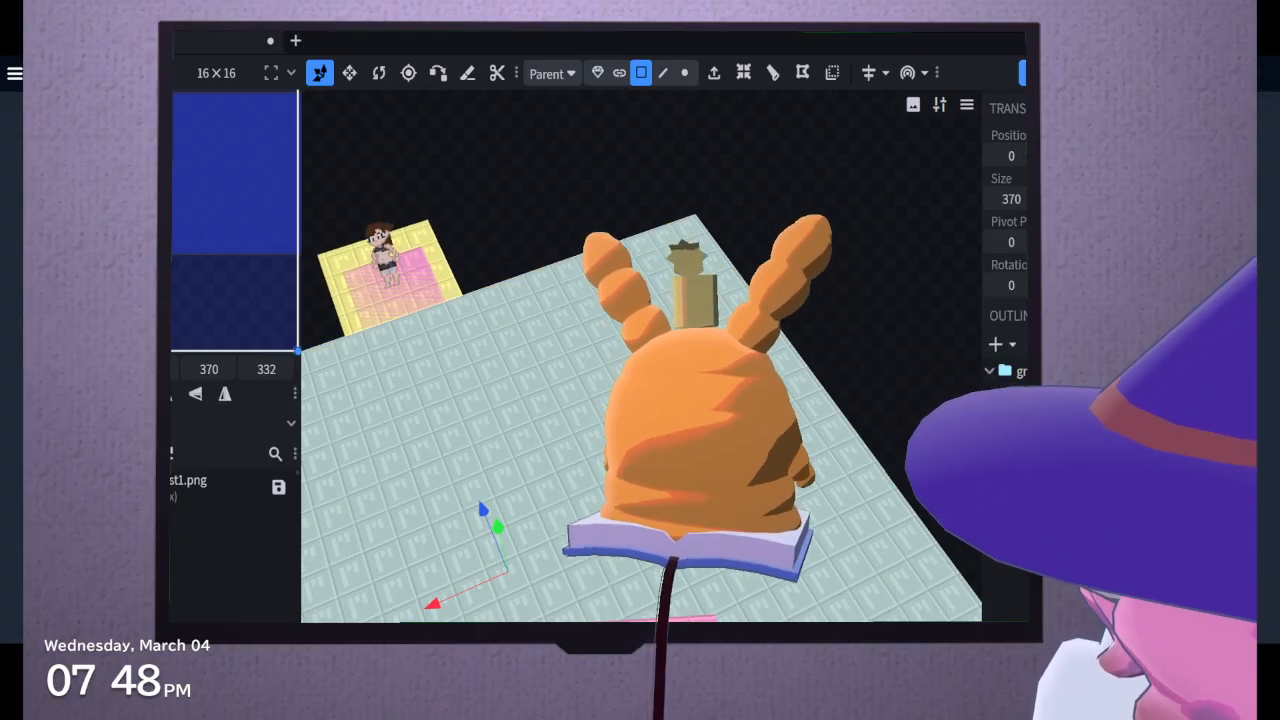
pyautogui.moveTo(603, 358); pyautogui.dragTo(682, 300)
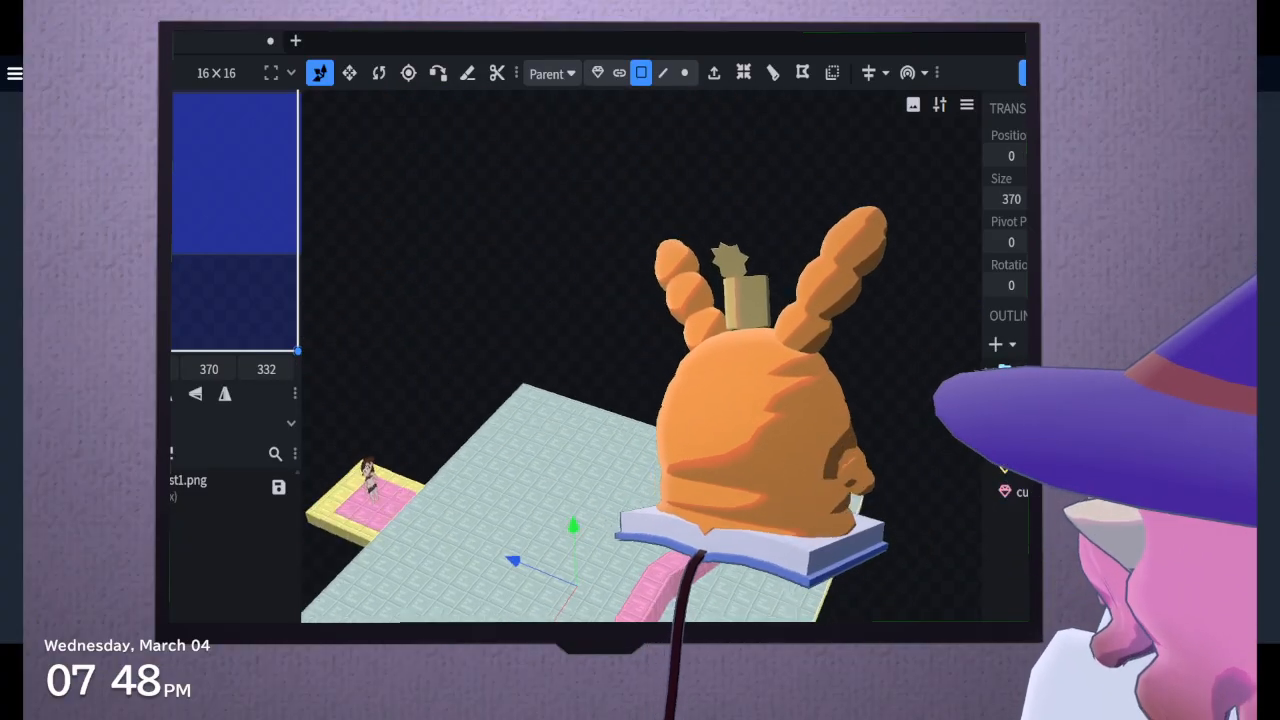
pyautogui.moveTo(555, 525); pyautogui.dragTo(605, 476)
pyautogui.moveTo(711, 556); pyautogui.dragTo(650, 450)
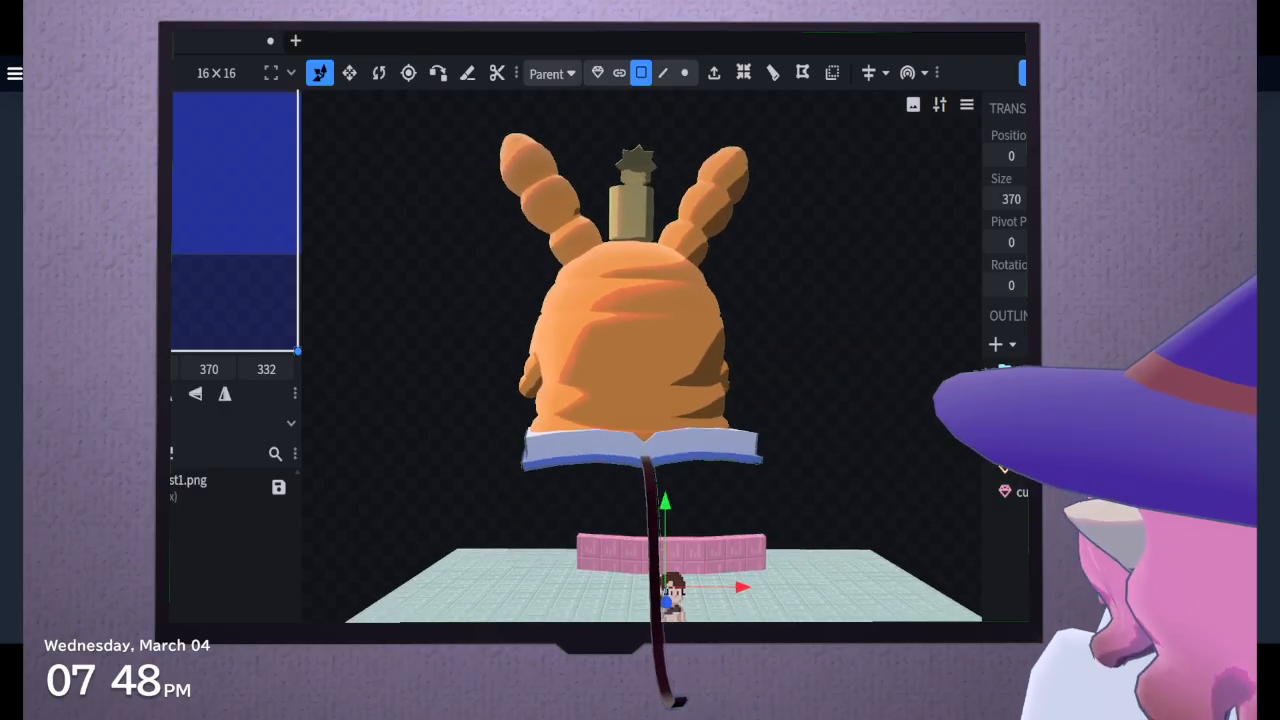
pyautogui.moveTo(490, 545); pyautogui.dragTo(484, 614)
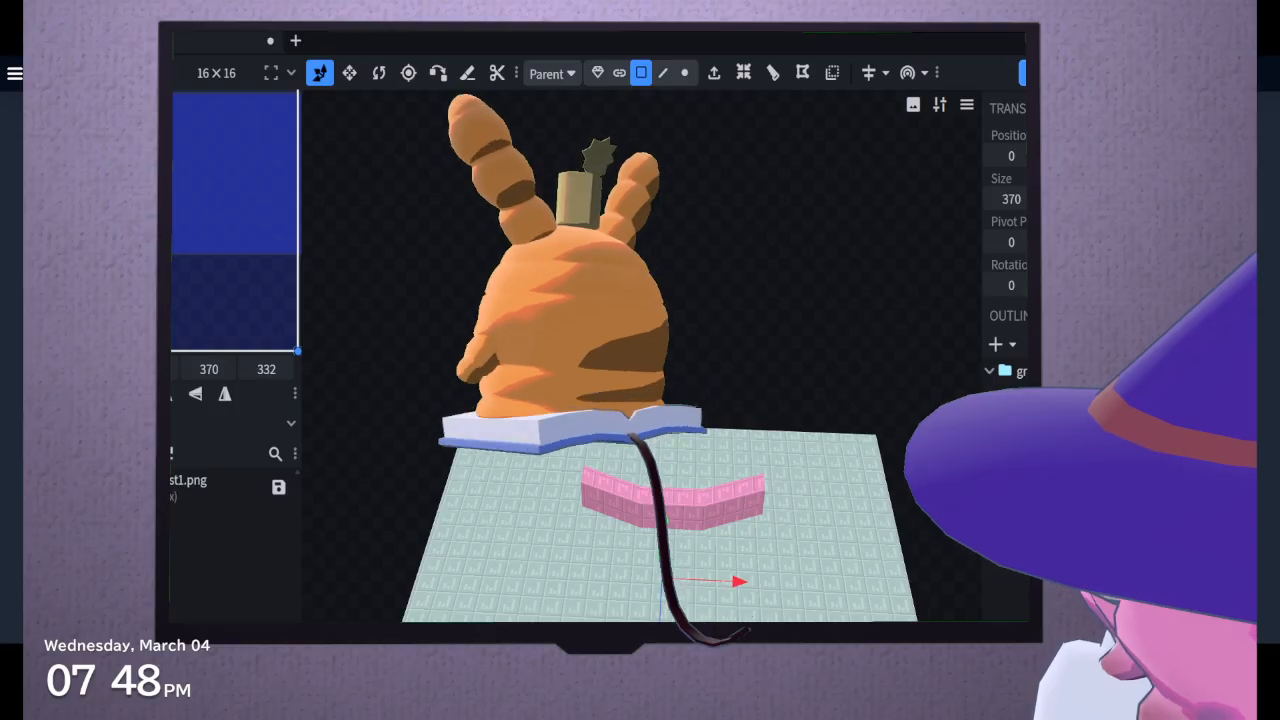
pyautogui.moveTo(592, 296); pyautogui.dragTo(417, 507)
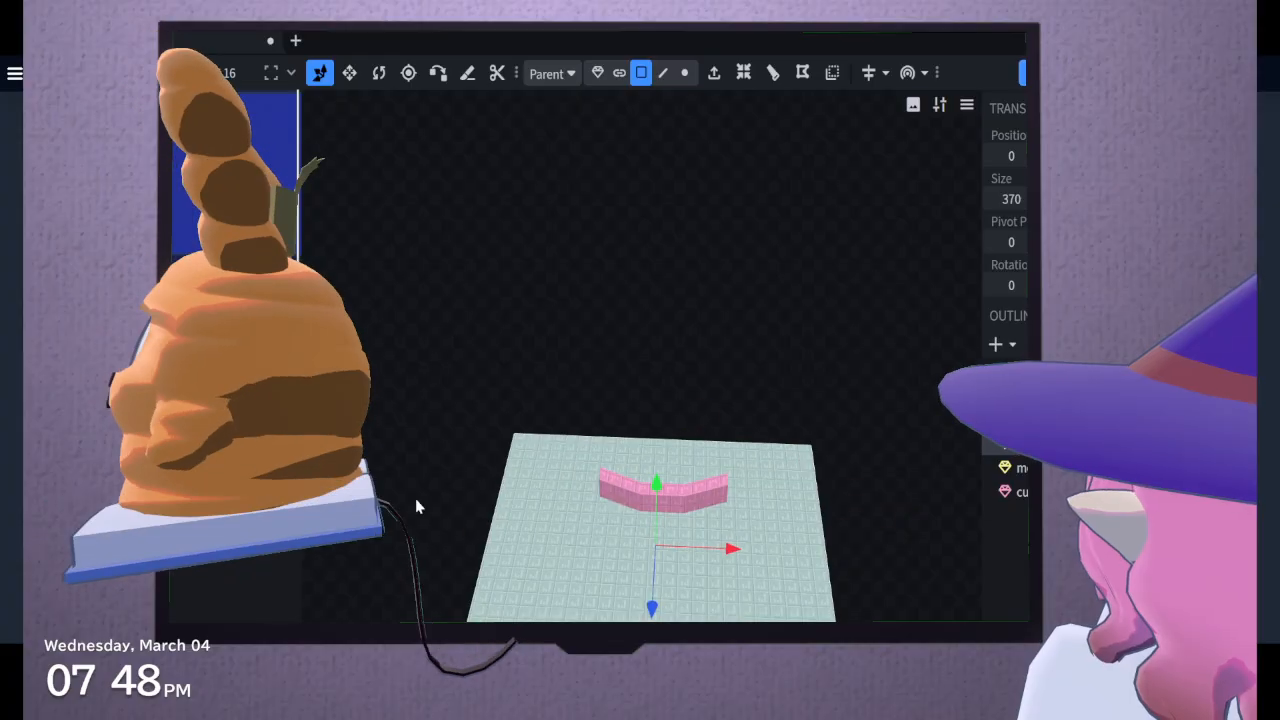
pyautogui.scroll(4, 415, 498)
pyautogui.moveTo(512, 372); pyautogui.dragTo(554, 303)
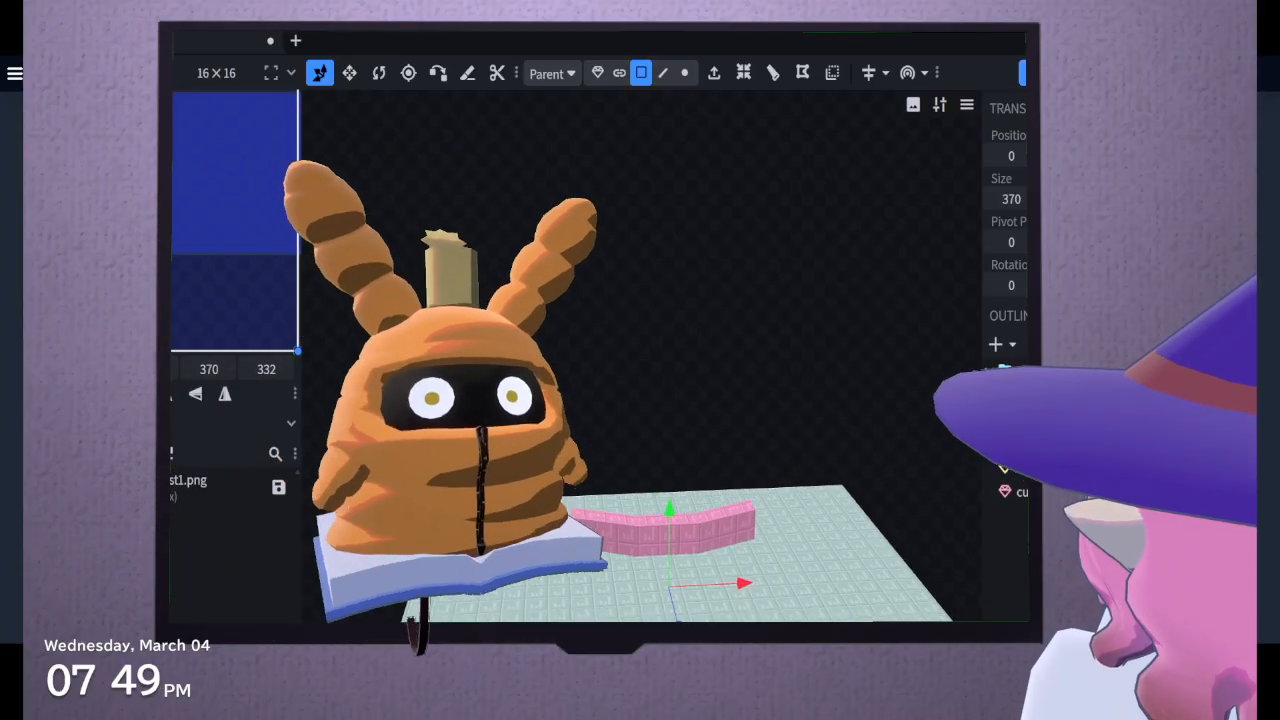
pyautogui.click(1021, 490)
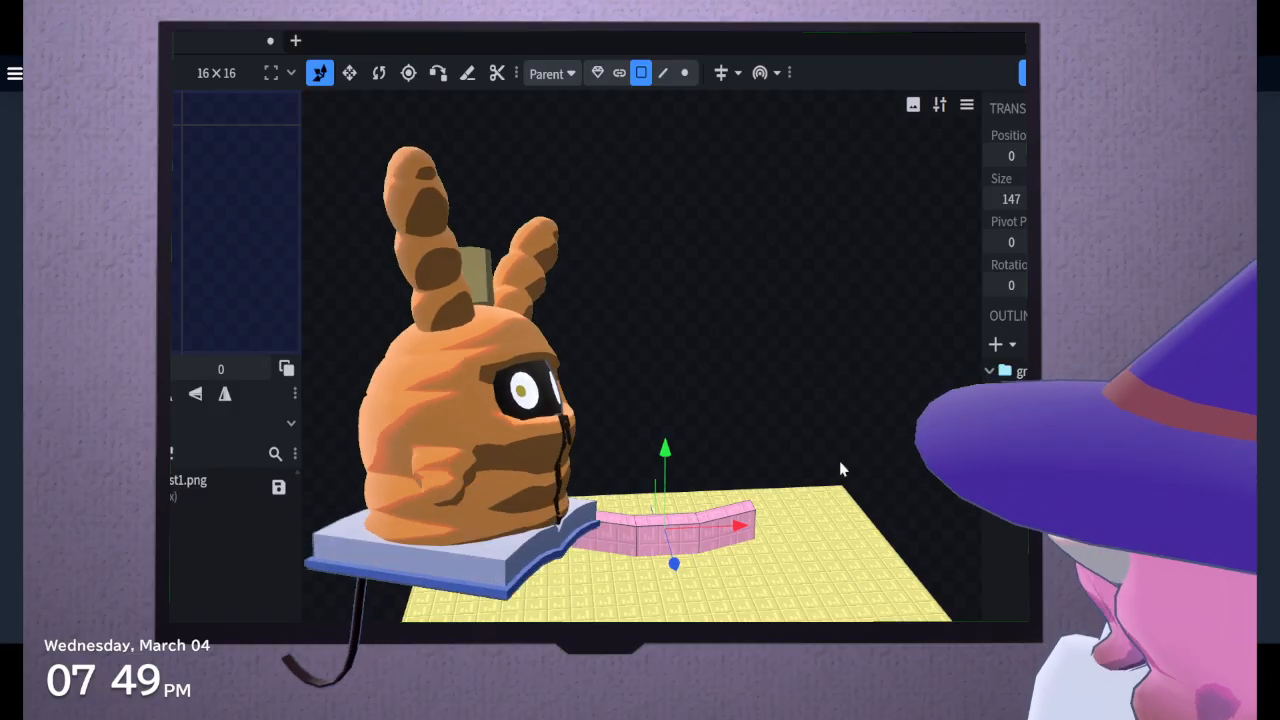
pyautogui.moveTo(843, 469); pyautogui.dragTo(828, 469)
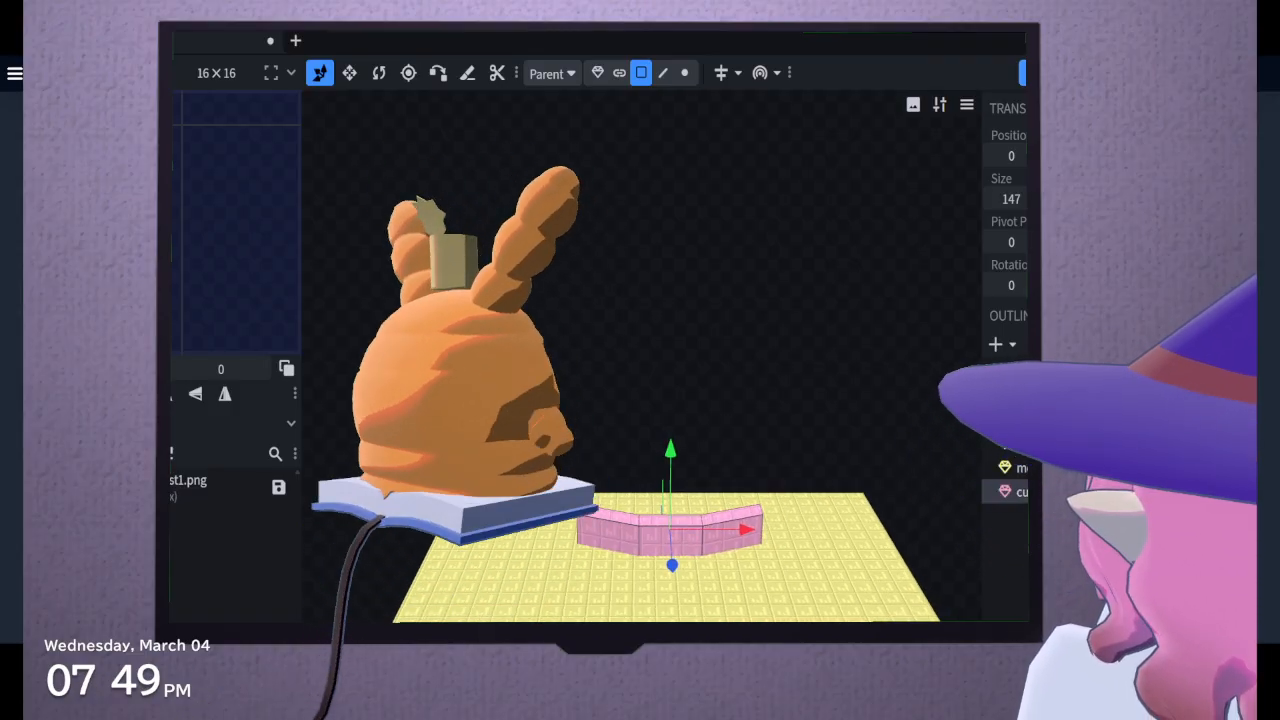
# Add a cube and stretch it to an X size of 525 and upward into a wide wall behind the pink block
pyautogui.click(1013, 345)
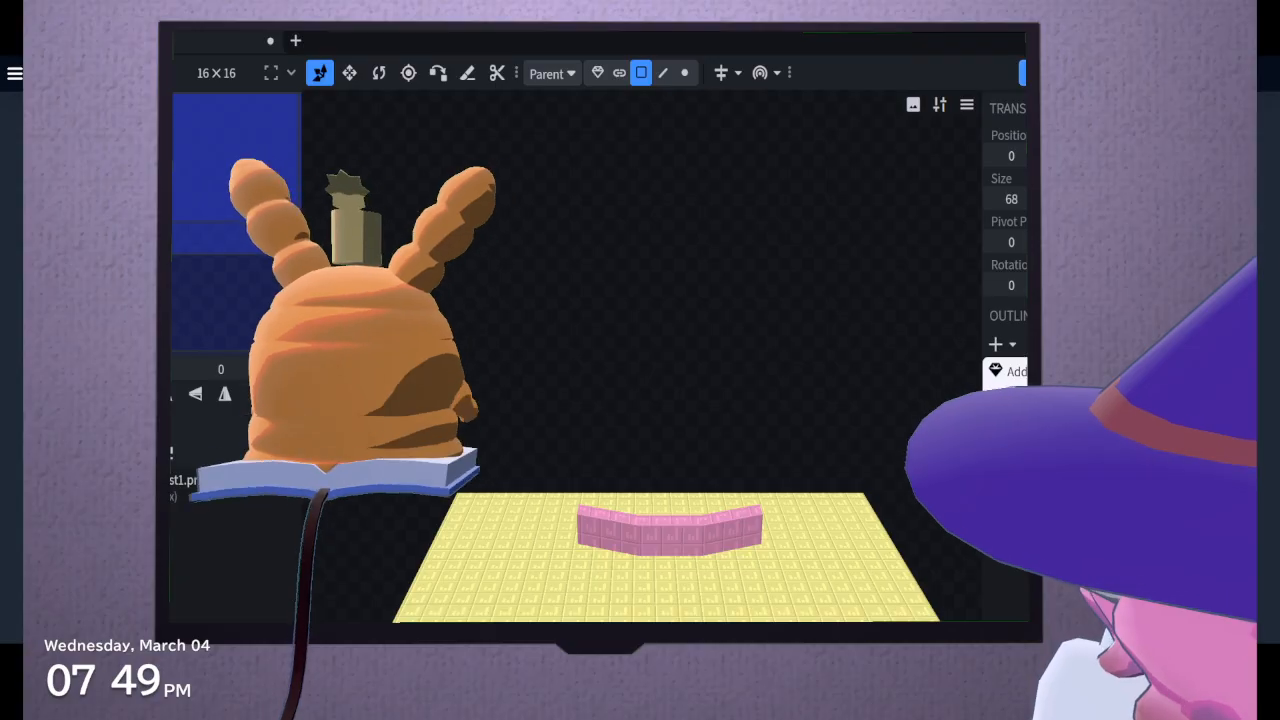
pyautogui.scroll(-2, 908, 477)
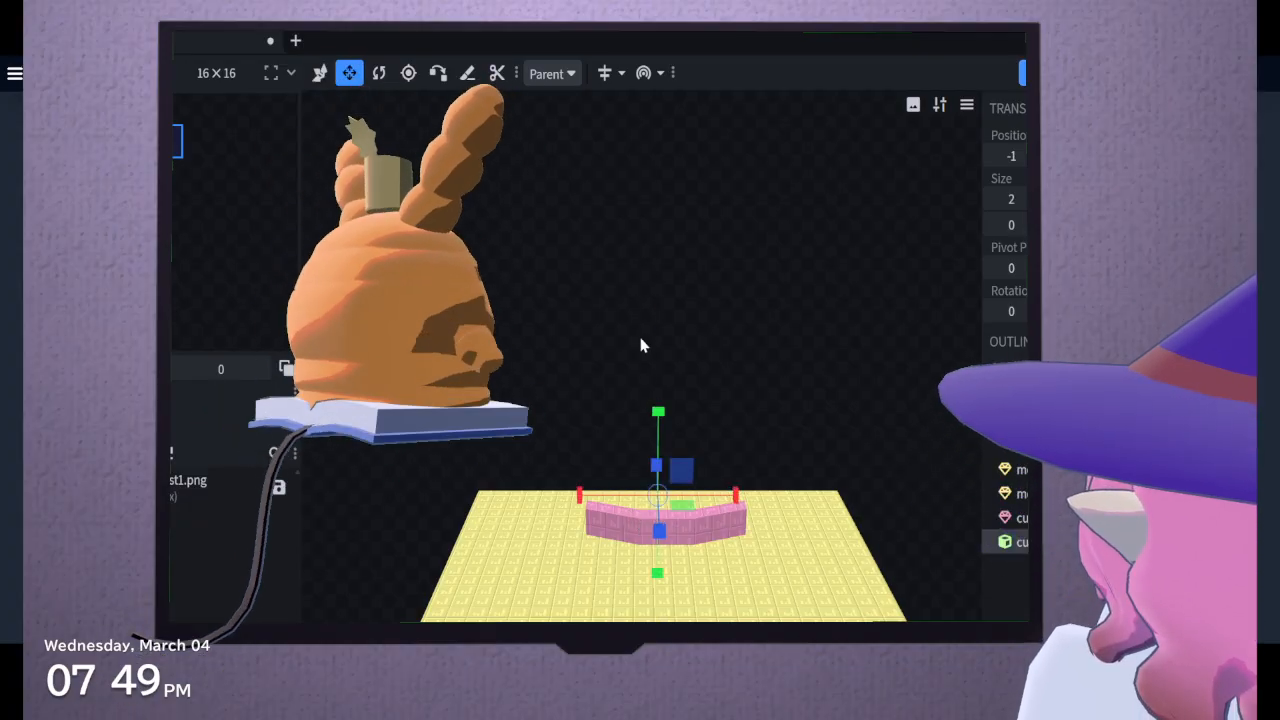
pyautogui.moveTo(737, 496); pyautogui.dragTo(975, 498)
pyautogui.moveTo(700, 497); pyautogui.dragTo(436, 528)
pyautogui.moveTo(648, 411); pyautogui.dragTo(640, 270)
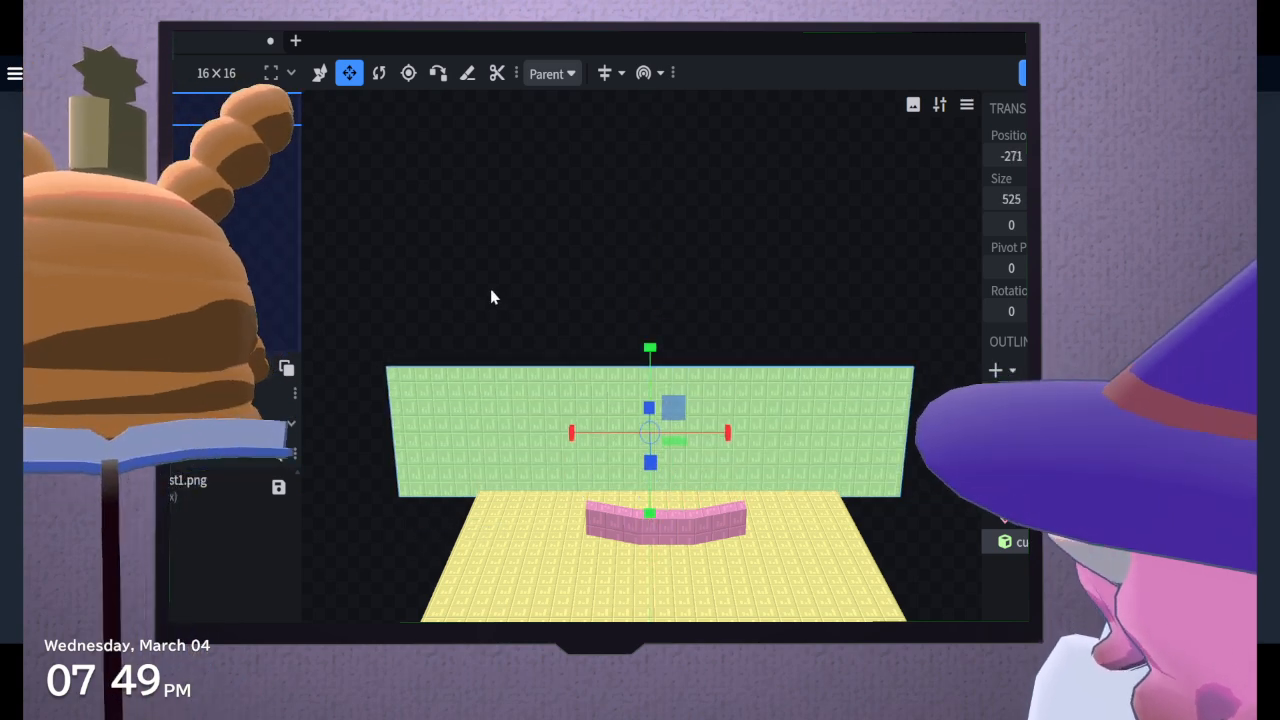
# Shorten the green wall to an X size of 378 and shift it along Z to the floor slab's back edge
pyautogui.moveTo(491, 294); pyautogui.dragTo(757, 375)
pyautogui.moveTo(548, 503); pyautogui.dragTo(476, 452)
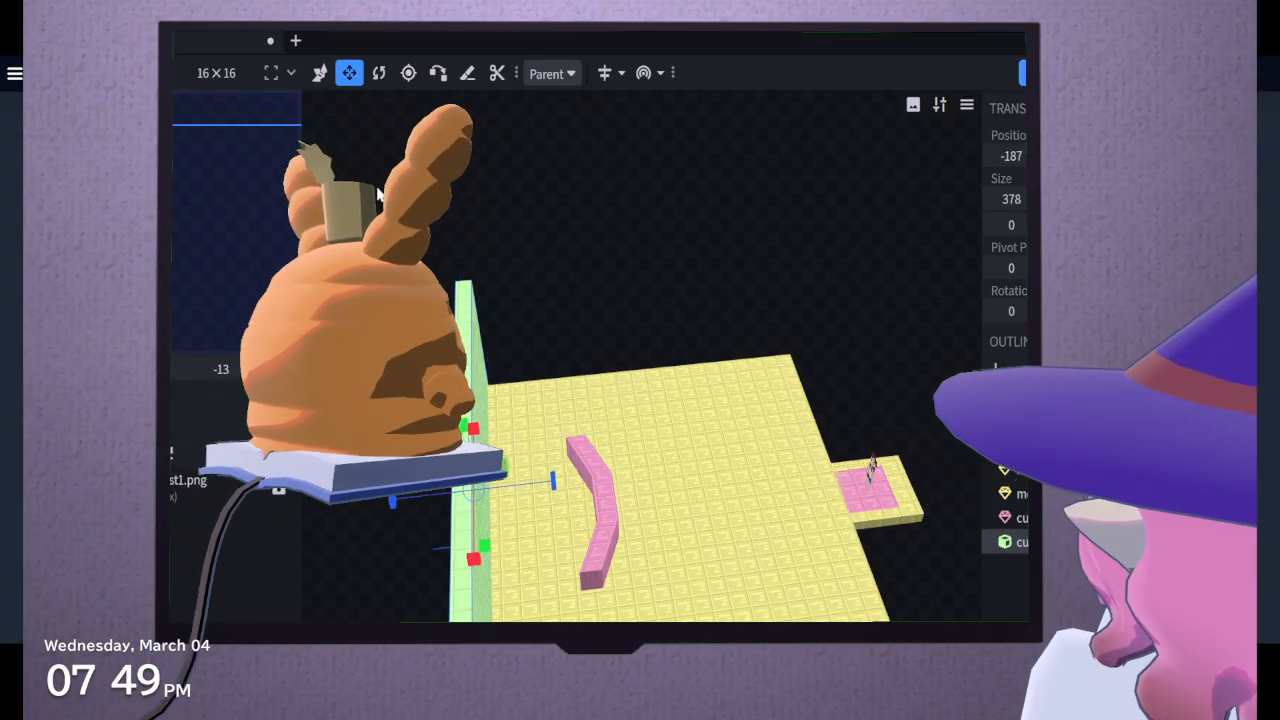
pyautogui.click(322, 74)
pyautogui.moveTo(553, 486); pyautogui.dragTo(567, 486)
pyautogui.moveTo(556, 560); pyautogui.dragTo(976, 560, button='middle')
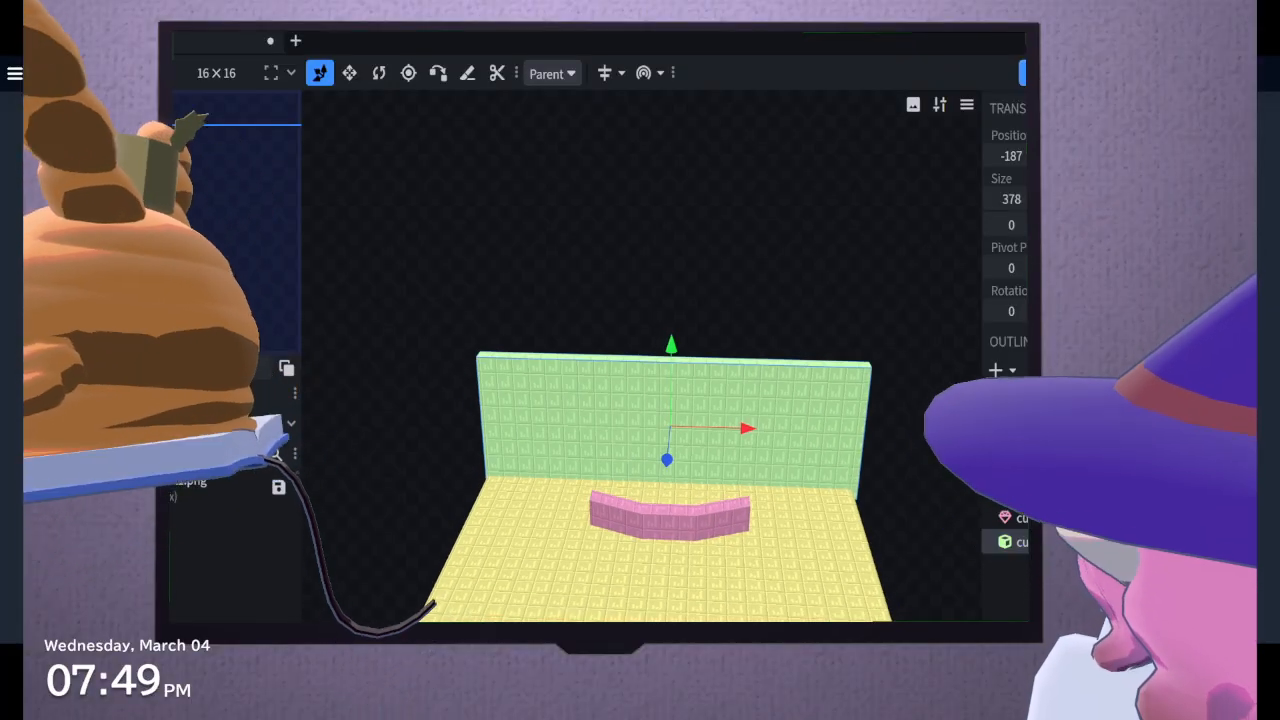
# Narrow the green wall to an X size of 33, leaving a pillar at the floor's back corner with X position -187
pyautogui.click(349, 73)
pyautogui.moveTo(749, 429); pyautogui.dragTo(416, 428)
pyautogui.click(320, 73)
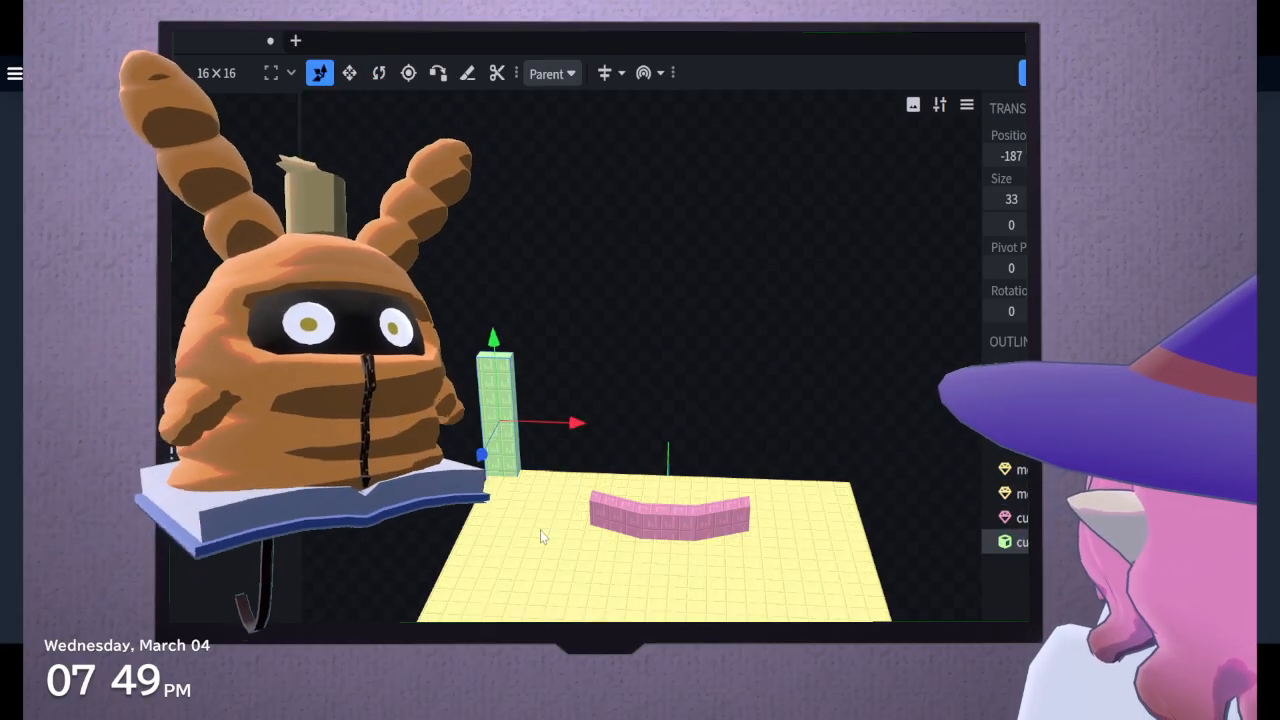
pyautogui.moveTo(382, 608); pyautogui.dragTo(389, 578)
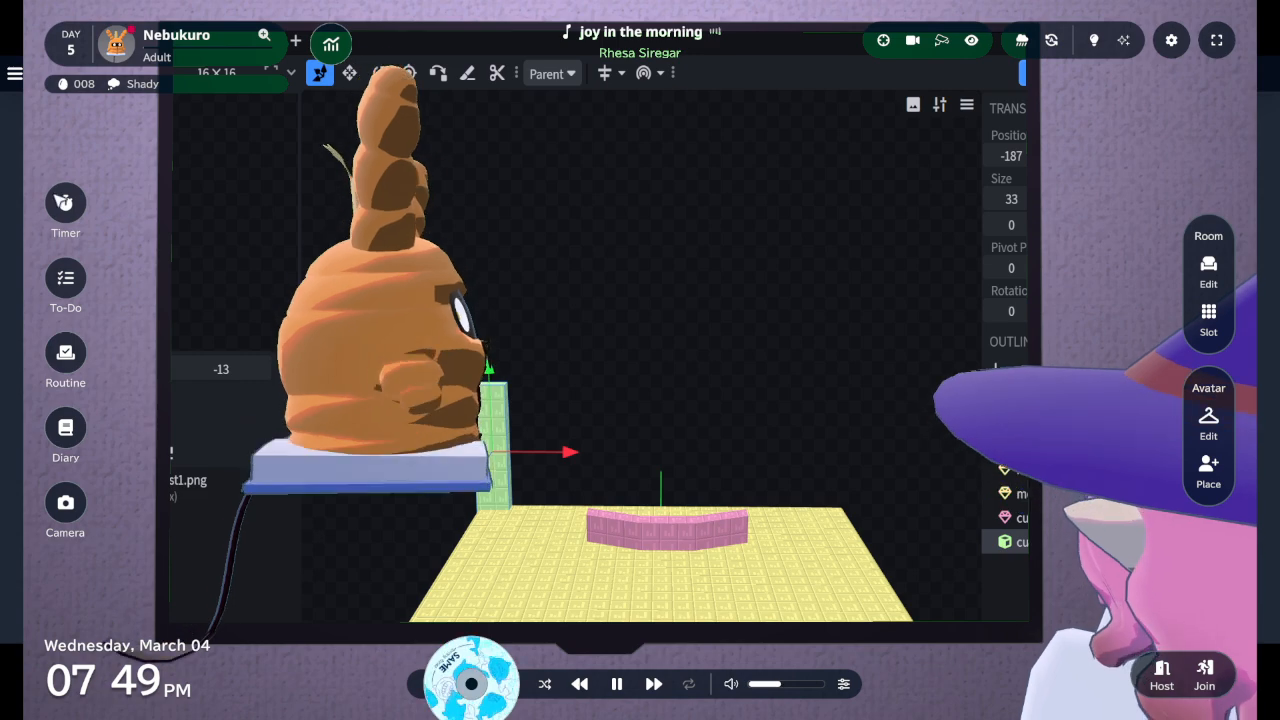
# Switch to the virtual room overlay, start its Pomodoro timer, hide the orange pet character, and keep the timer running
pyautogui.click(74, 204)
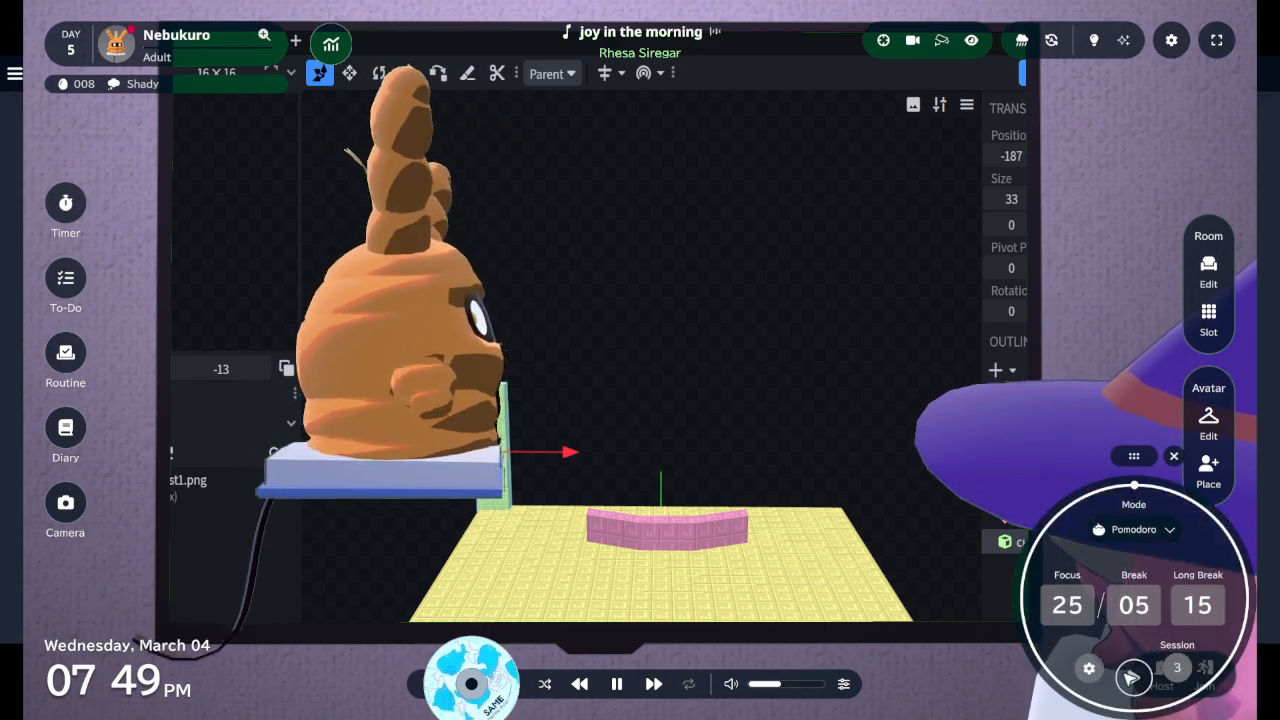
pyautogui.click(1140, 672)
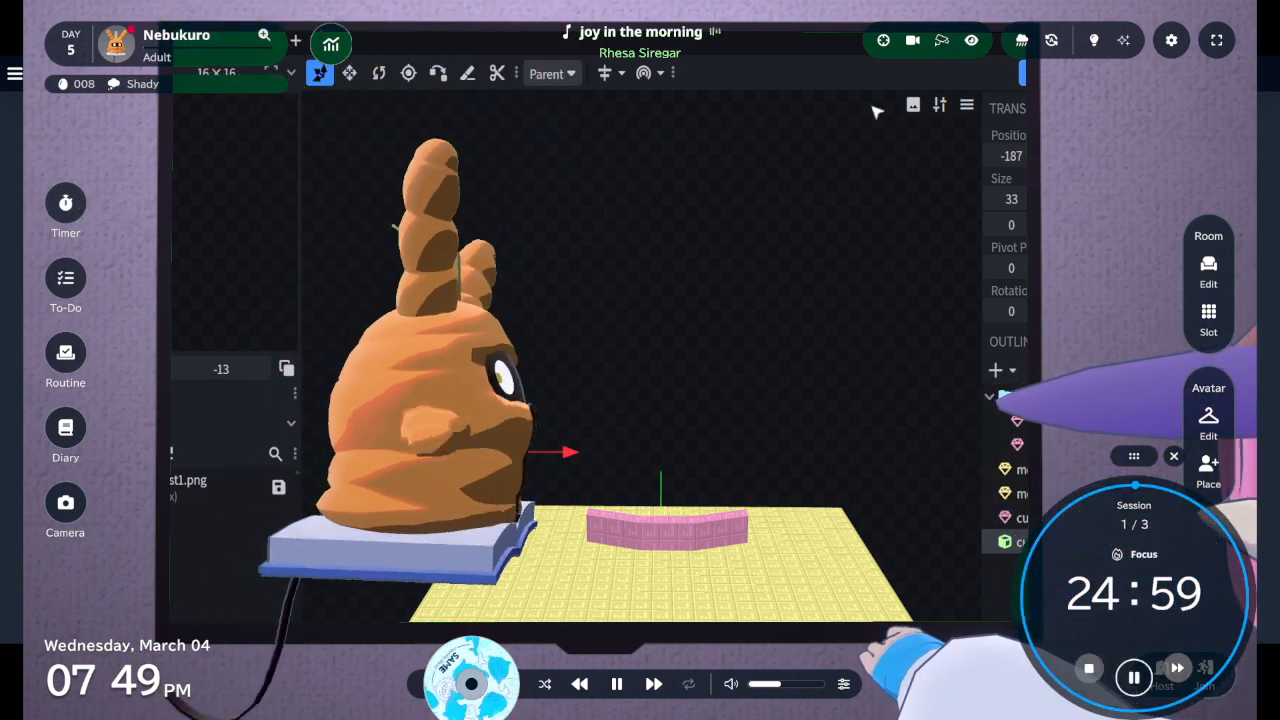
pyautogui.click(971, 40)
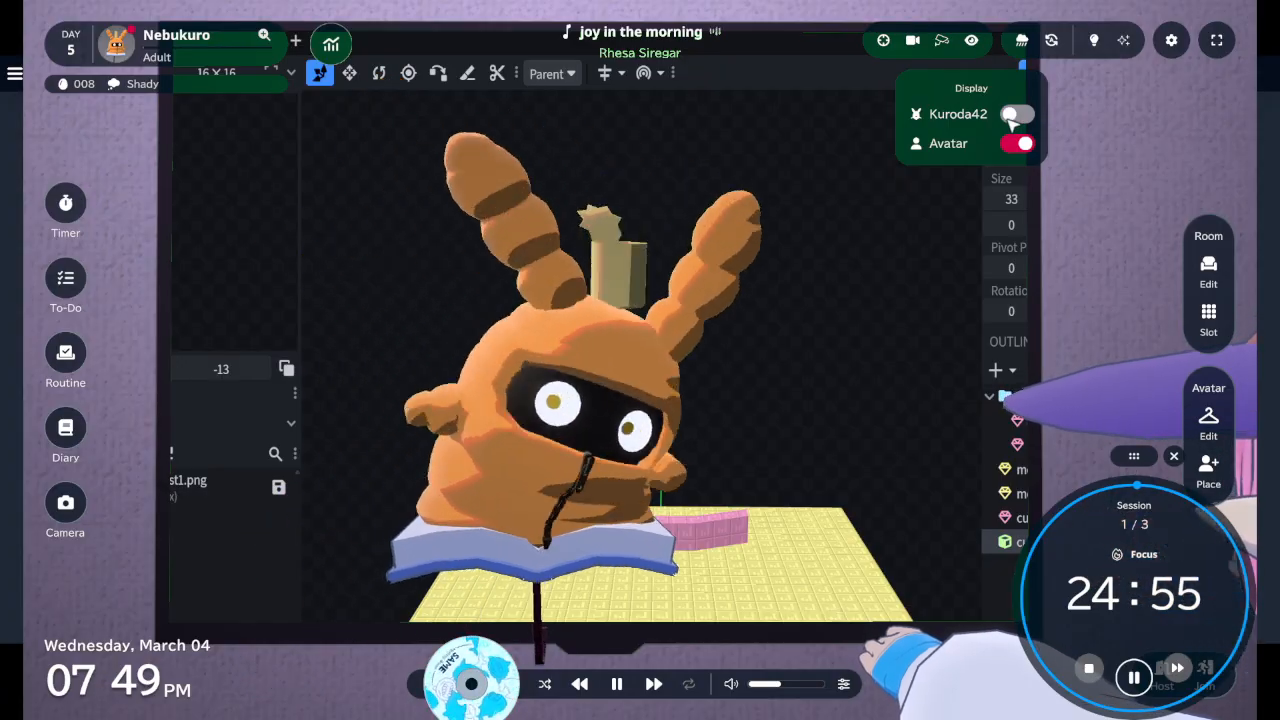
pyautogui.click(980, 47)
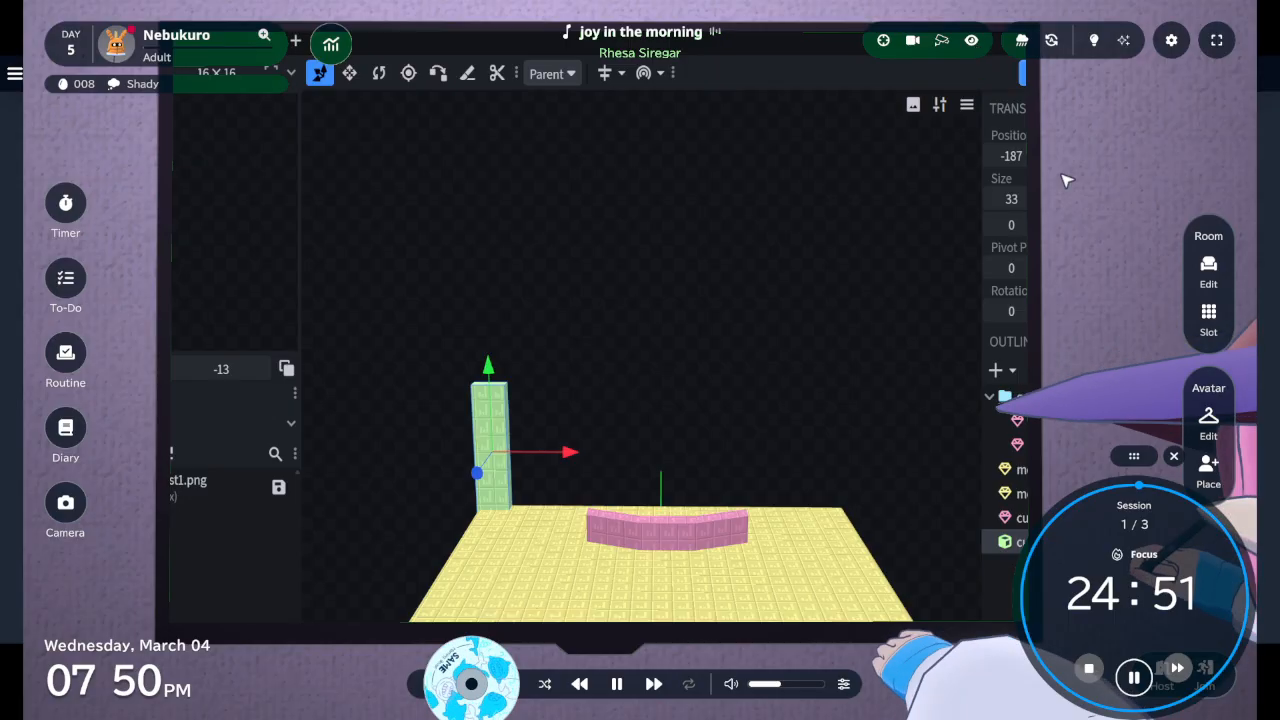
pyautogui.click(1174, 456)
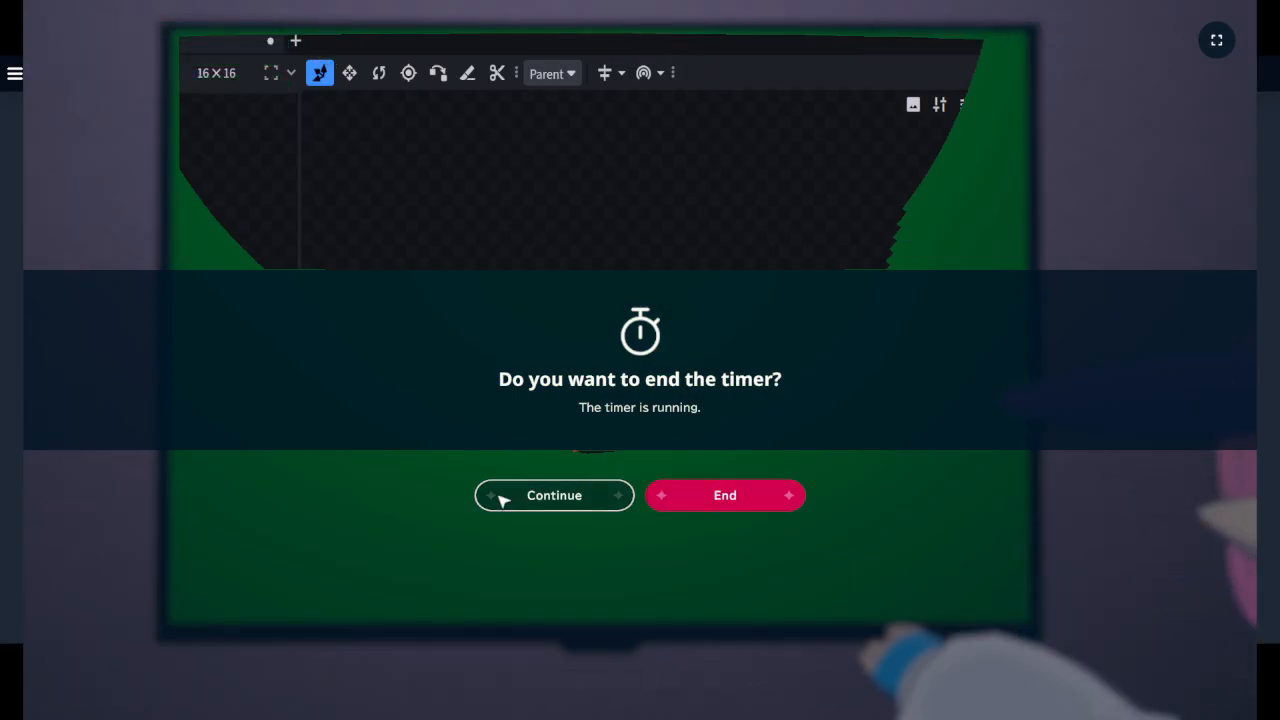
pyautogui.click(540, 496)
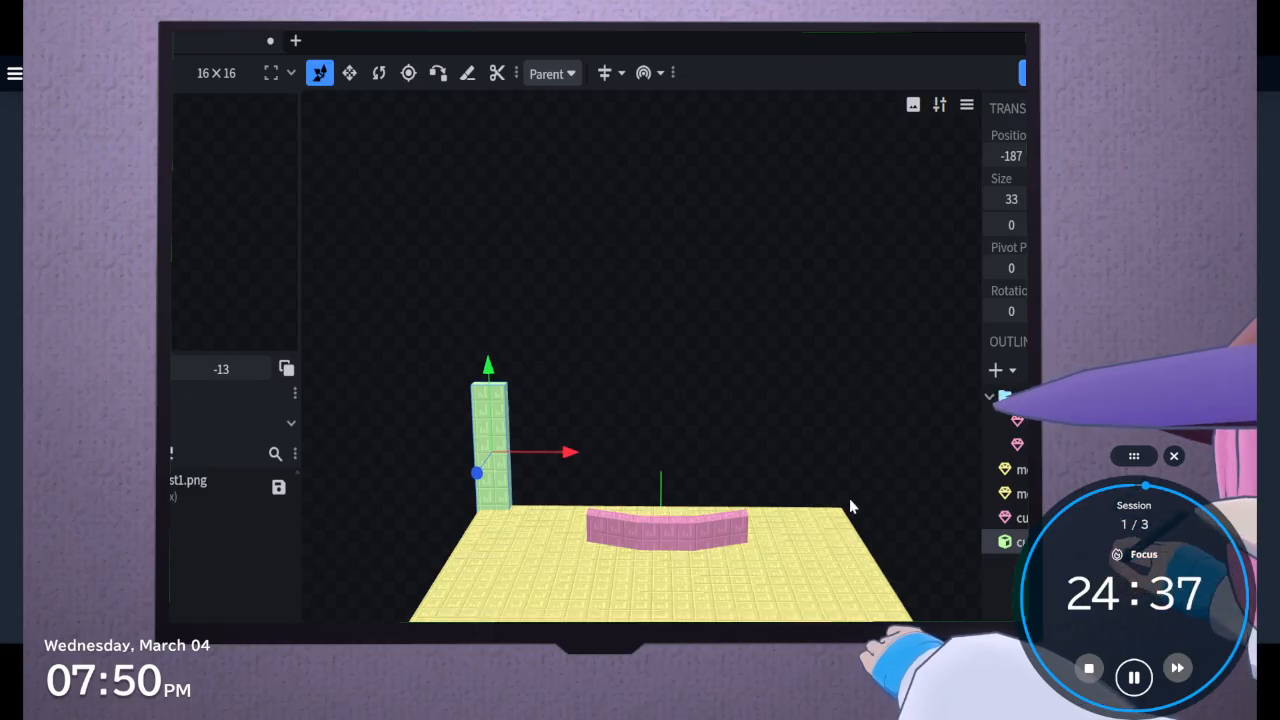
# Place one copy of the green pillar at X position 151 and another midway between the pillars, widened to an X size of 190
pyautogui.hotkey('ctrl', 'd')
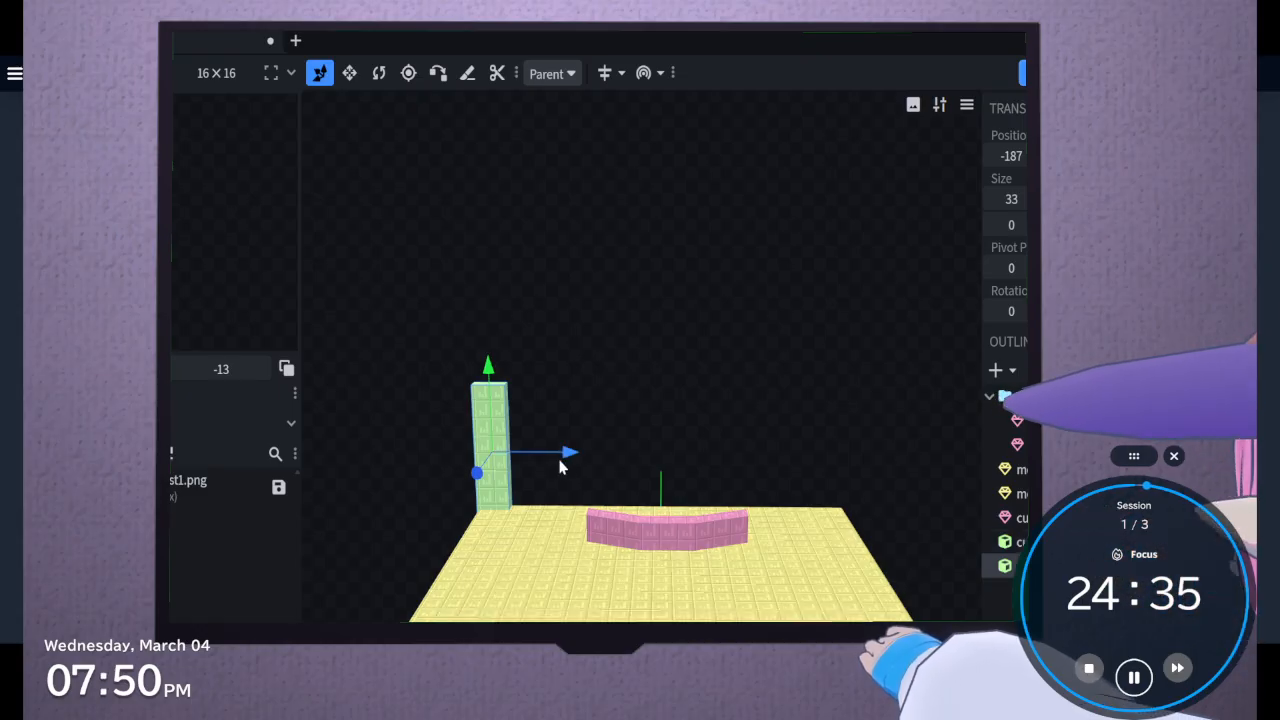
pyautogui.moveTo(560, 466); pyautogui.dragTo(890, 577)
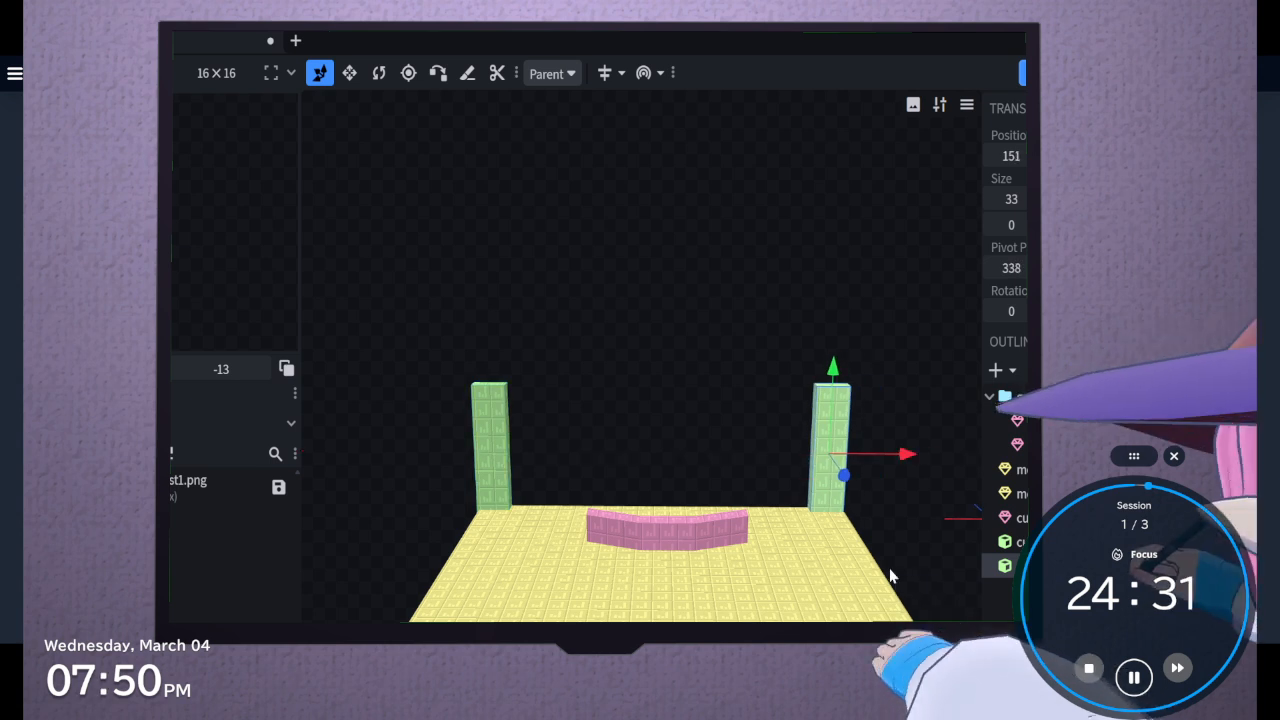
pyautogui.moveTo(900, 460); pyautogui.dragTo(727, 474)
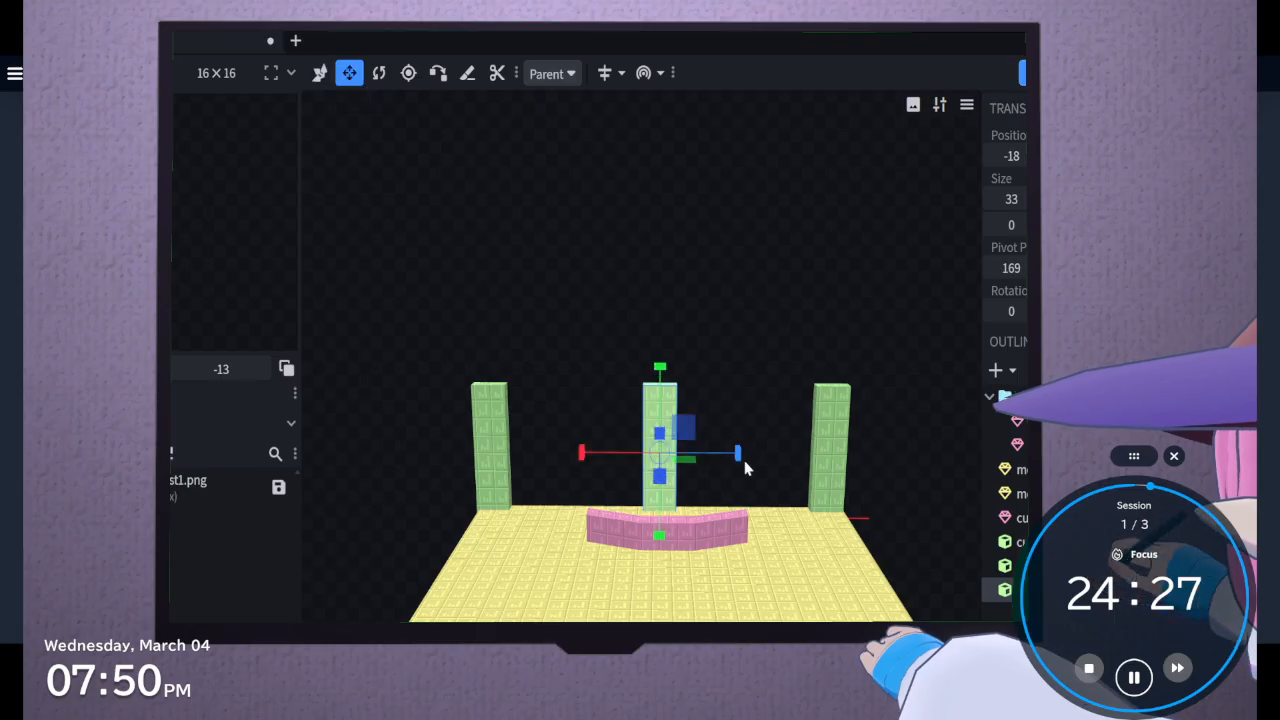
pyautogui.moveTo(745, 467); pyautogui.dragTo(818, 471)
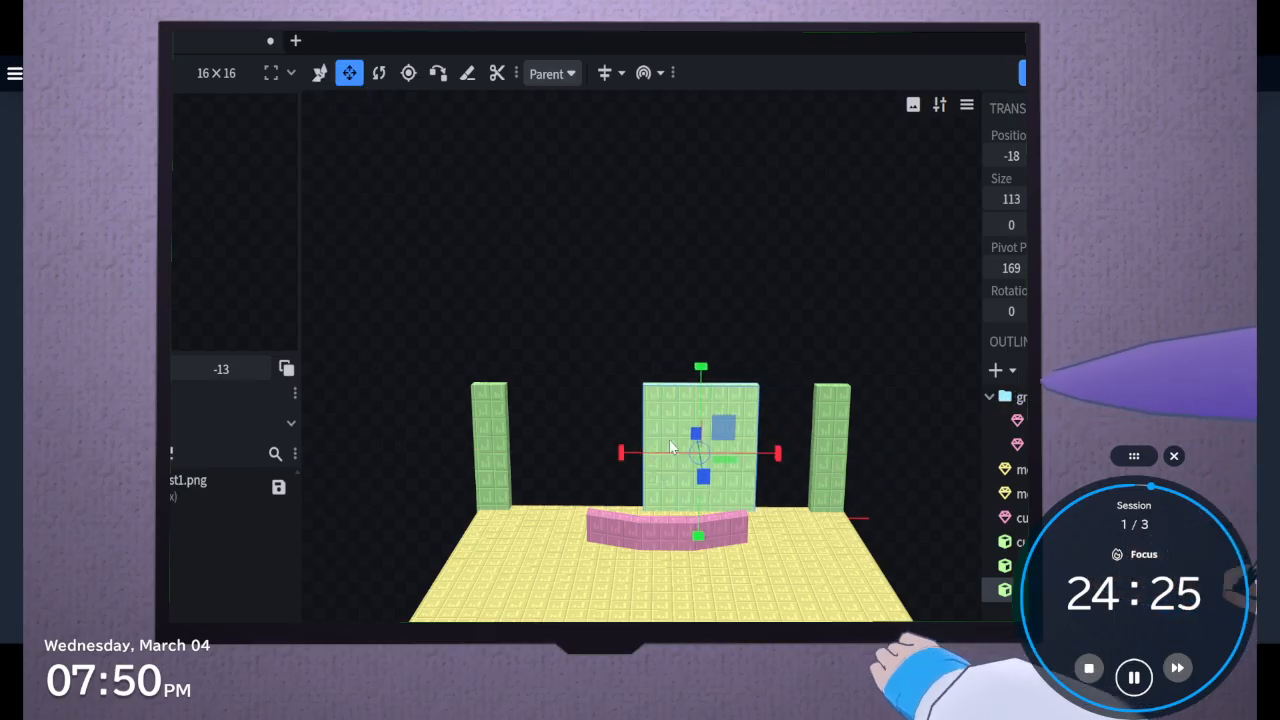
pyautogui.moveTo(621, 453); pyautogui.dragTo(556, 448)
# Duplicate the pillar at X position 151, lengthen the copy to an X size of 371, and reduce its height to a thin top beam
pyautogui.moveTo(635, 345); pyautogui.dragTo(733, 342)
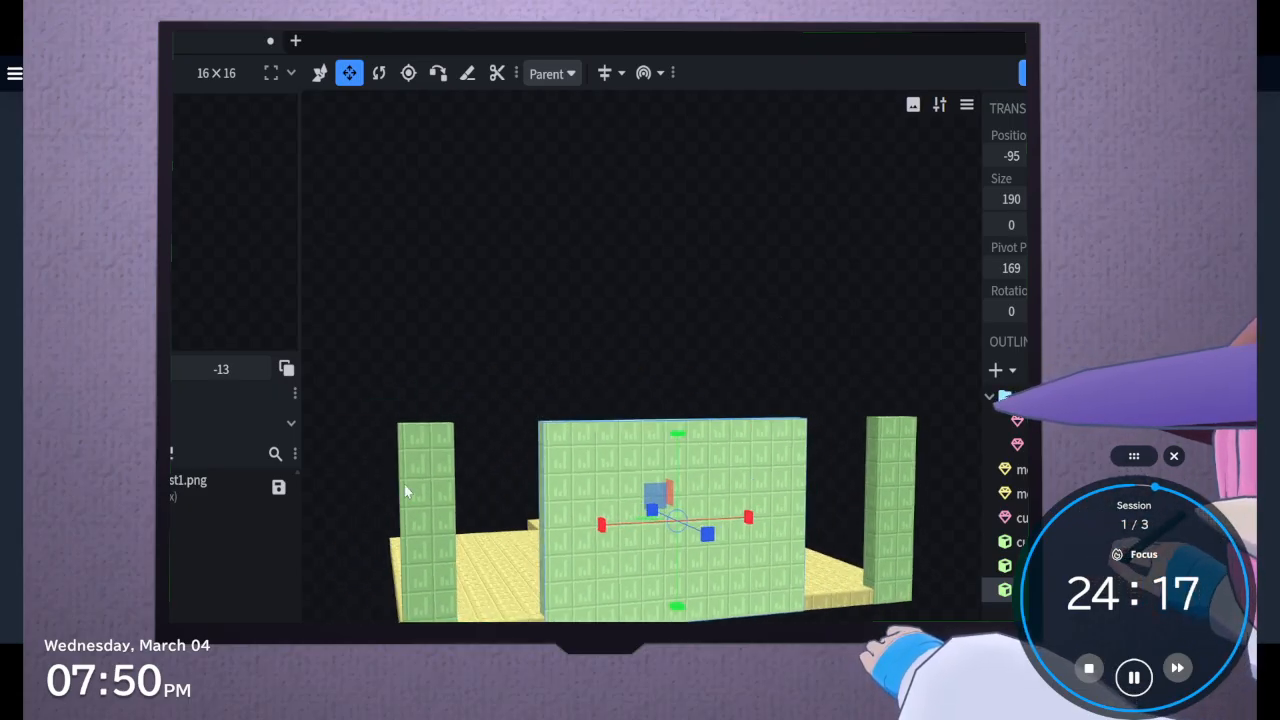
pyautogui.click(433, 485)
pyautogui.hotkey('ctrl', 'd')
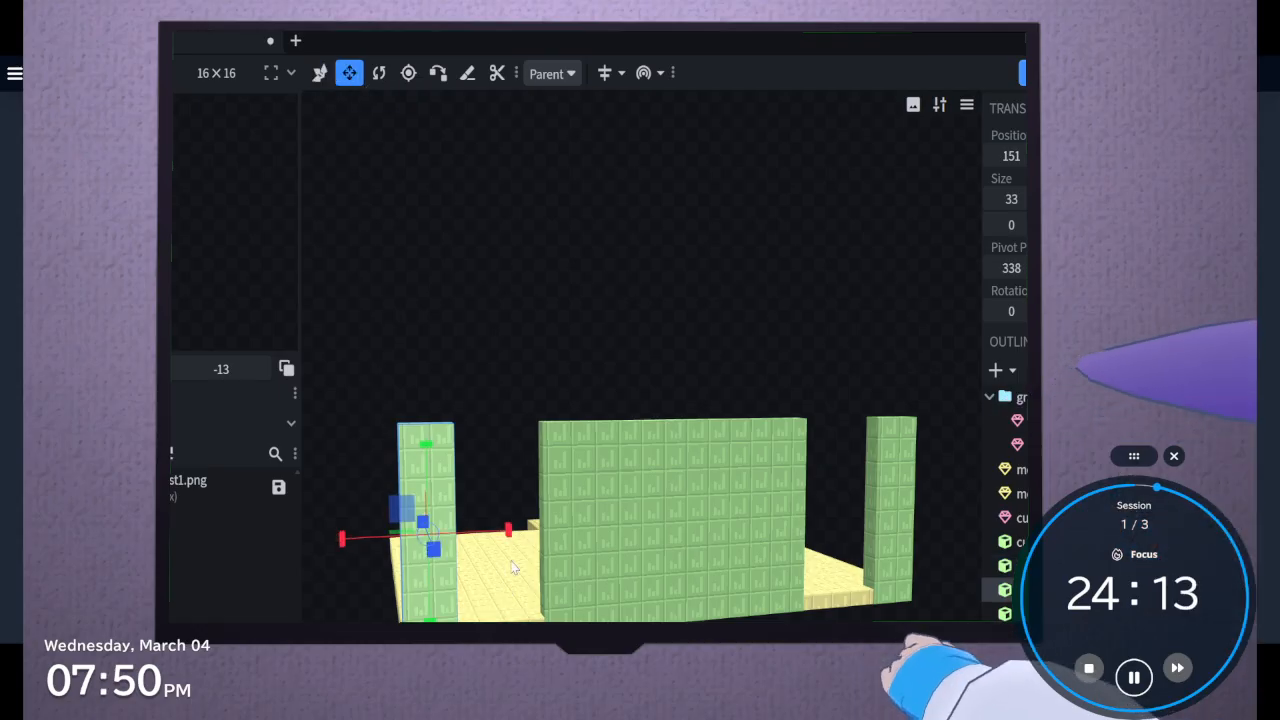
pyautogui.moveTo(508, 530); pyautogui.dragTo(951, 551)
pyautogui.moveTo(690, 597); pyautogui.dragTo(685, 430)
pyautogui.moveTo(540, 340); pyautogui.dragTo(840, 382)
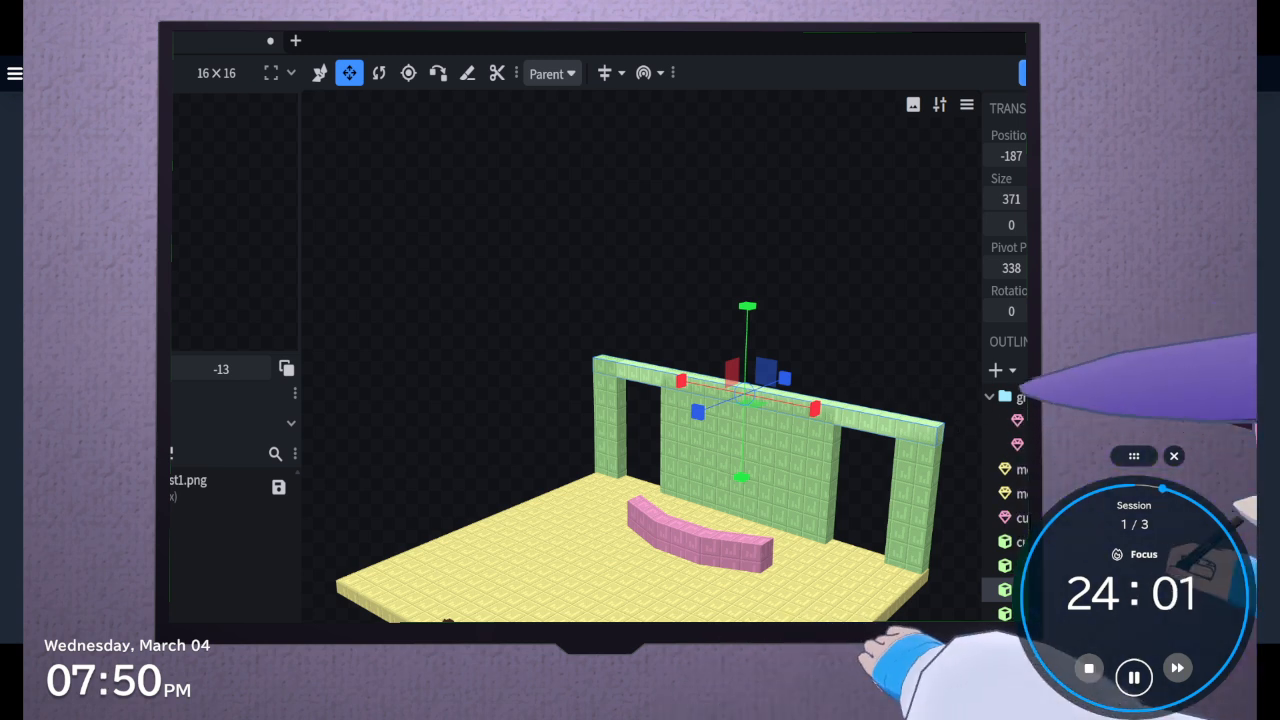
# Try out and delete a base beam made by lowering a copy of the top beam to floor level and deepening it by 2
pyautogui.press('v')
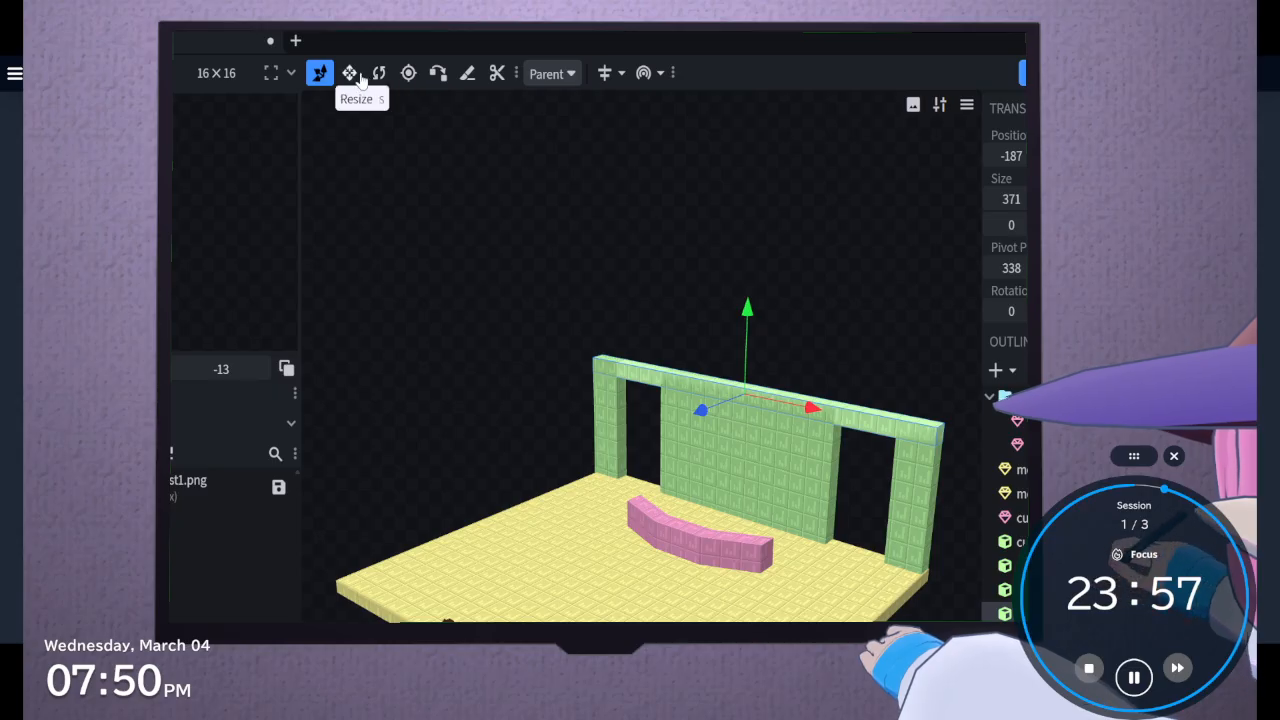
pyautogui.moveTo(748, 318); pyautogui.dragTo(745, 435)
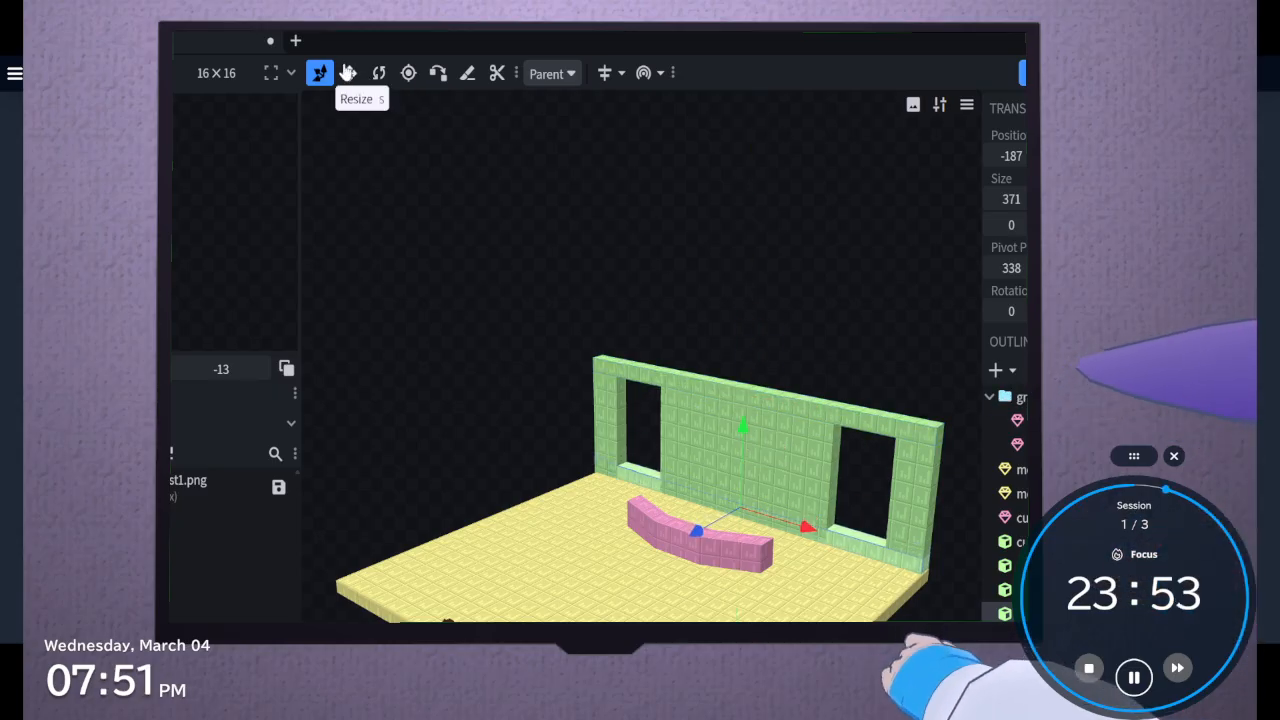
pyautogui.click(349, 73)
pyautogui.moveTo(695, 536); pyautogui.dragTo(708, 545)
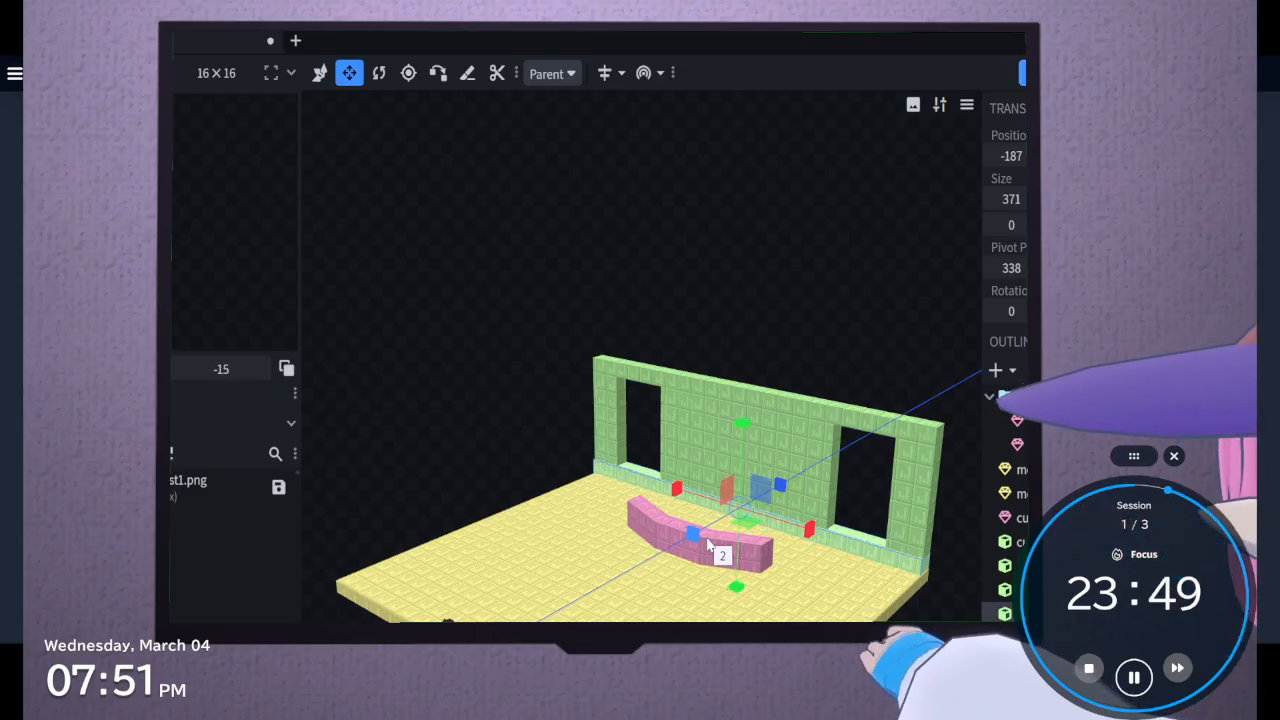
pyautogui.moveTo(707, 540); pyautogui.dragTo(707, 540)
pyautogui.moveTo(480, 490); pyautogui.dragTo(546, 566)
pyautogui.scroll(3, 546, 566)
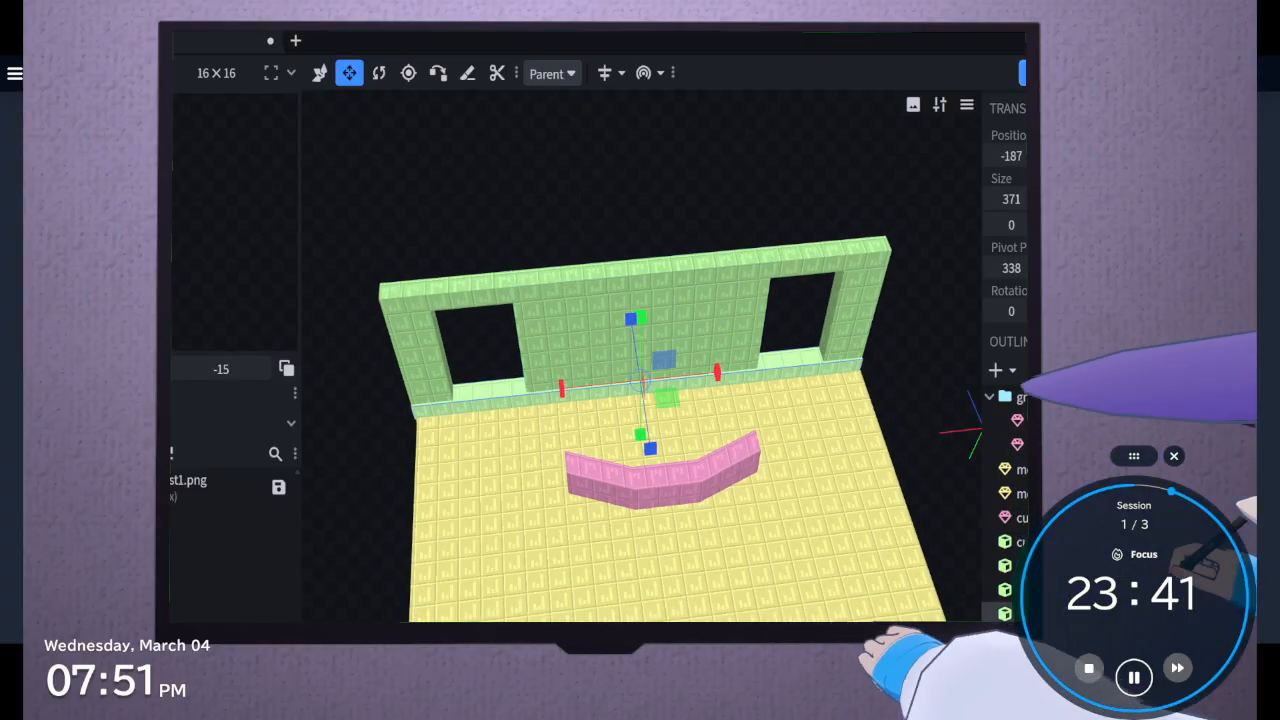
pyautogui.press('Delete')
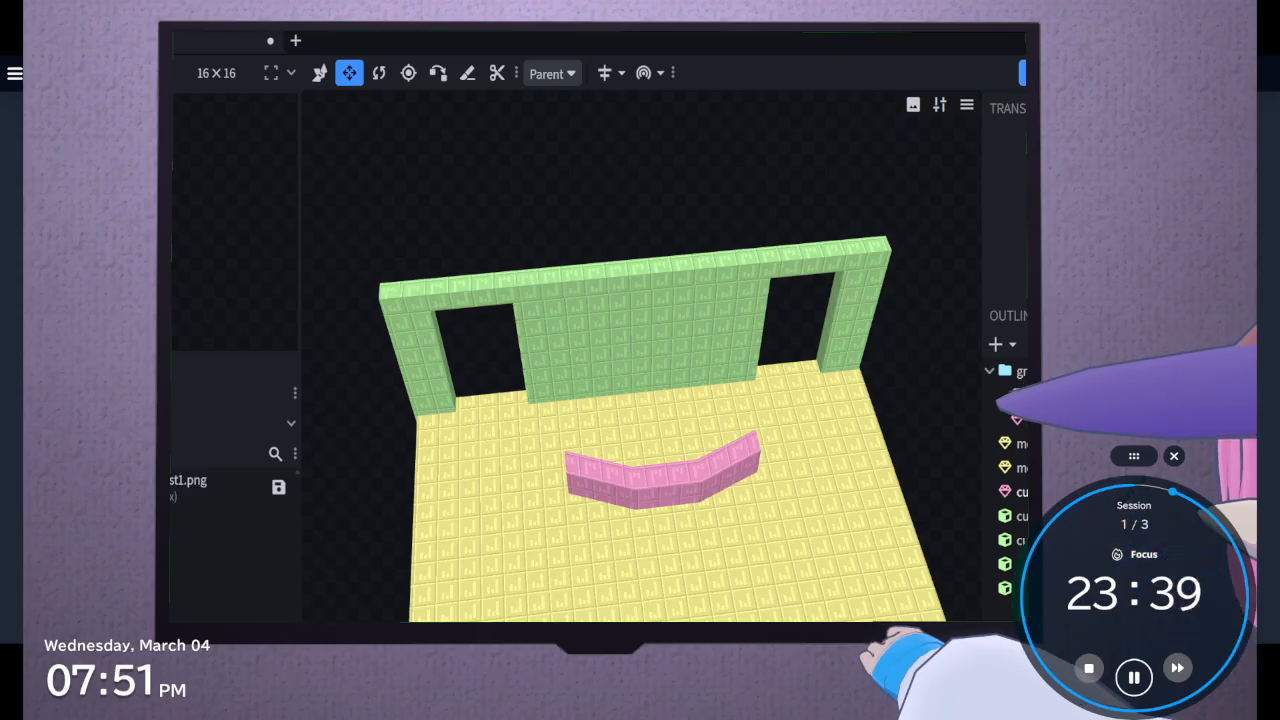
# Convert the central green wall panel and both side pillars to meshes
pyautogui.click(421, 335)
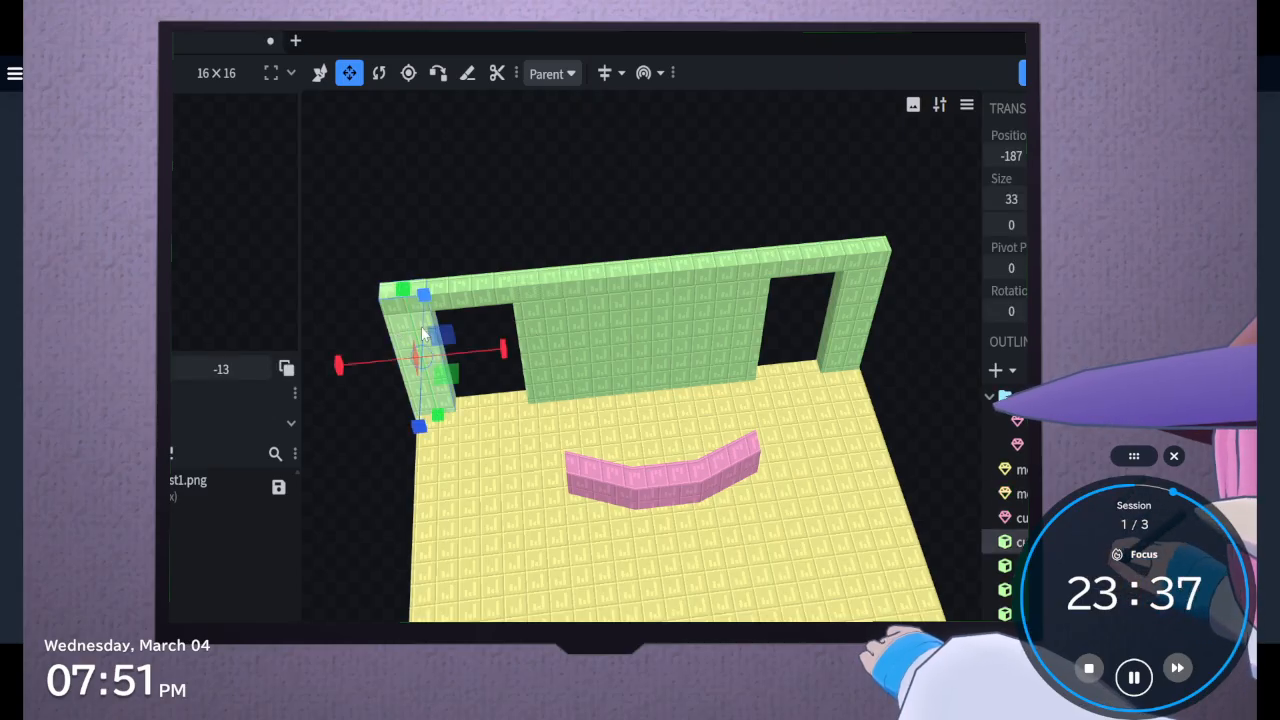
pyautogui.click(610, 345)
pyautogui.keyDown('shift'); pyautogui.click(842, 322); pyautogui.keyUp('shift')
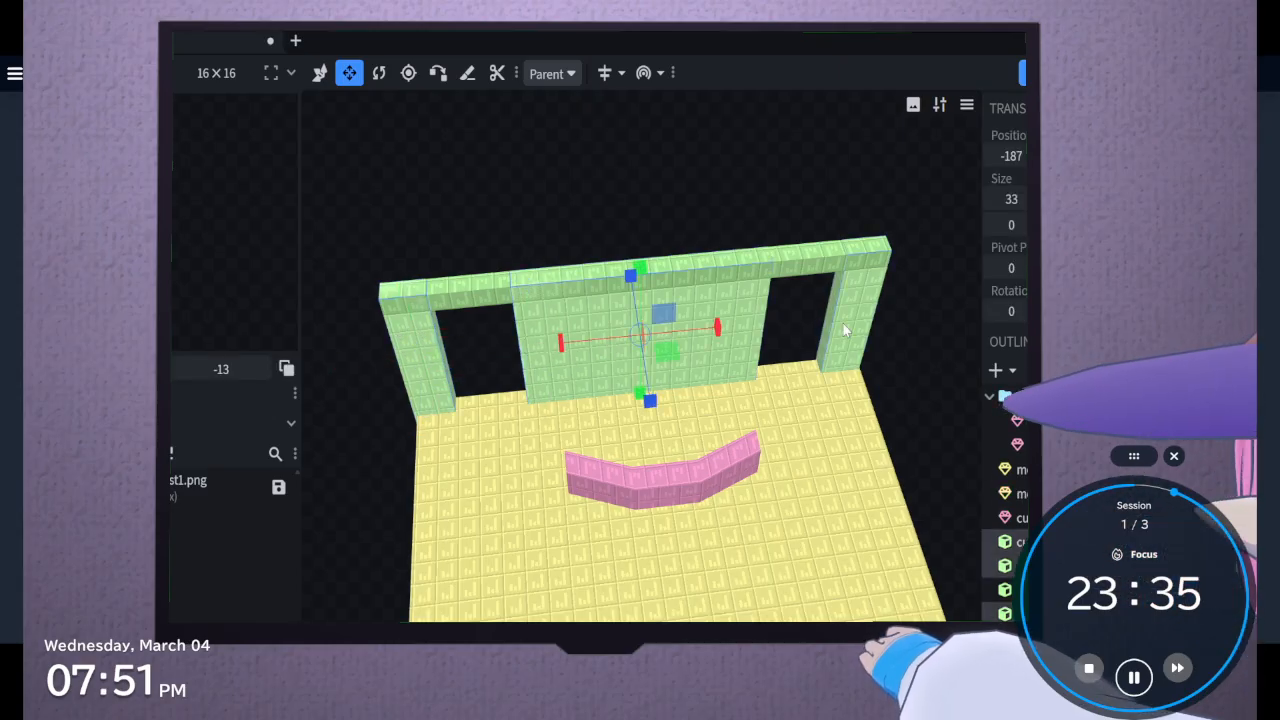
pyautogui.rightClick(842, 322)
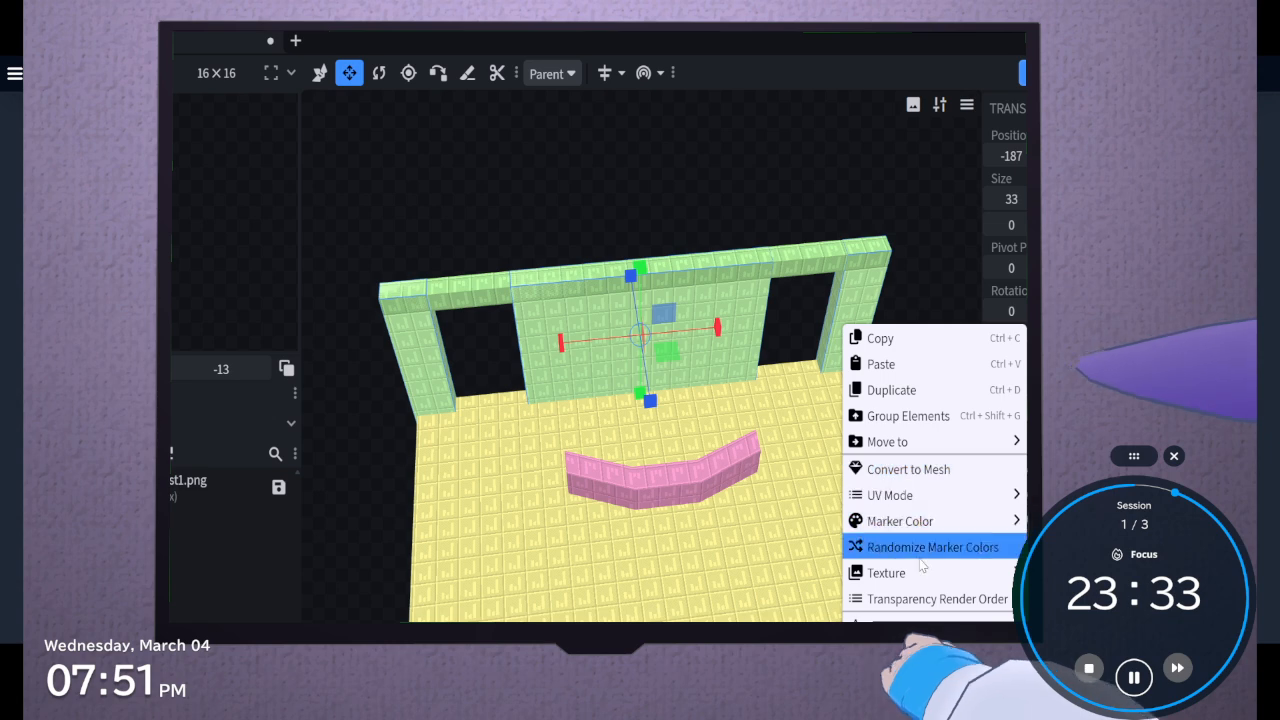
pyautogui.click(920, 469)
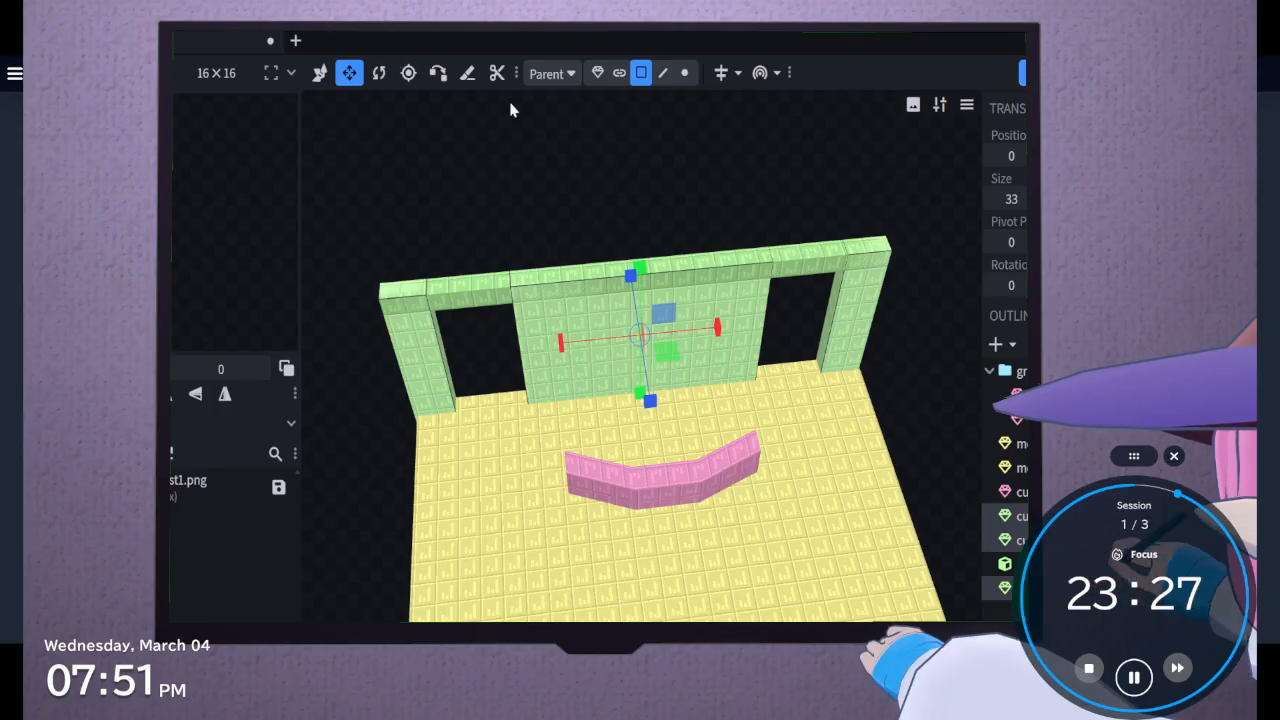
# Loop cut the front faces of the central wall panel and both pillars close to the floor
pyautogui.click(590, 353)
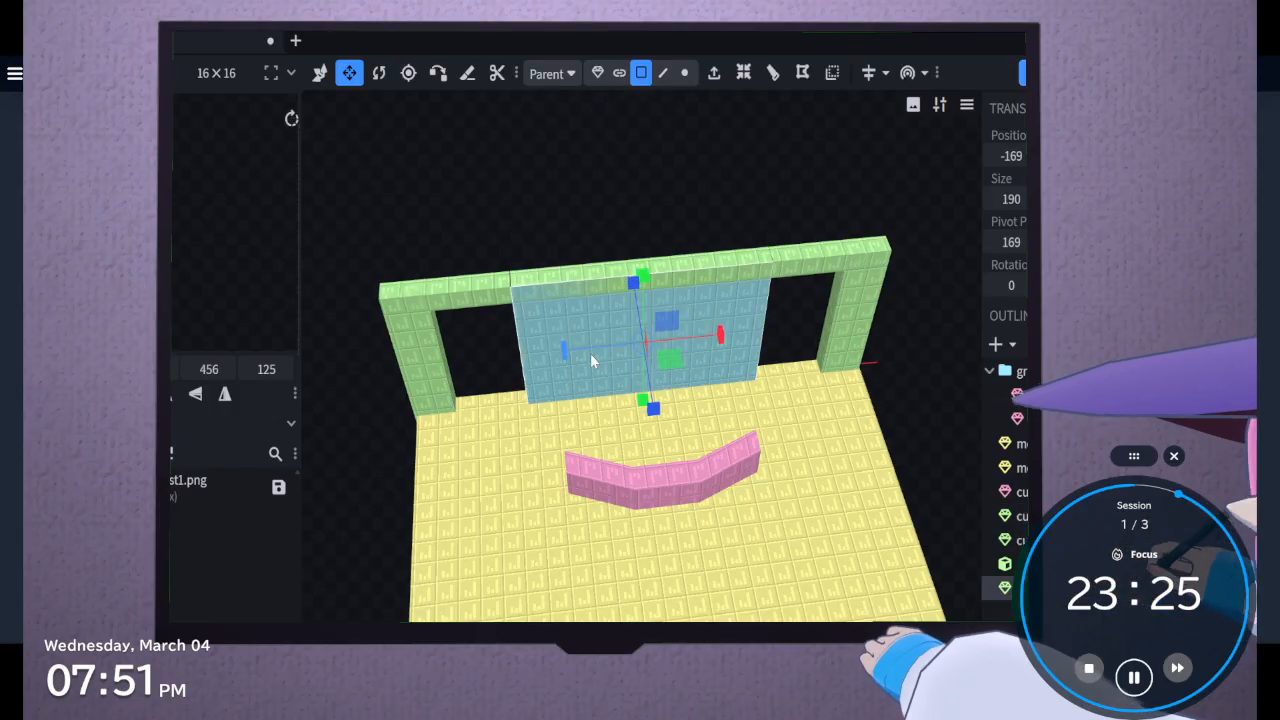
pyautogui.keyDown('shift'); pyautogui.click(411, 364); pyautogui.keyUp('shift')
pyautogui.keyDown('shift'); pyautogui.click(851, 341); pyautogui.keyUp('shift')
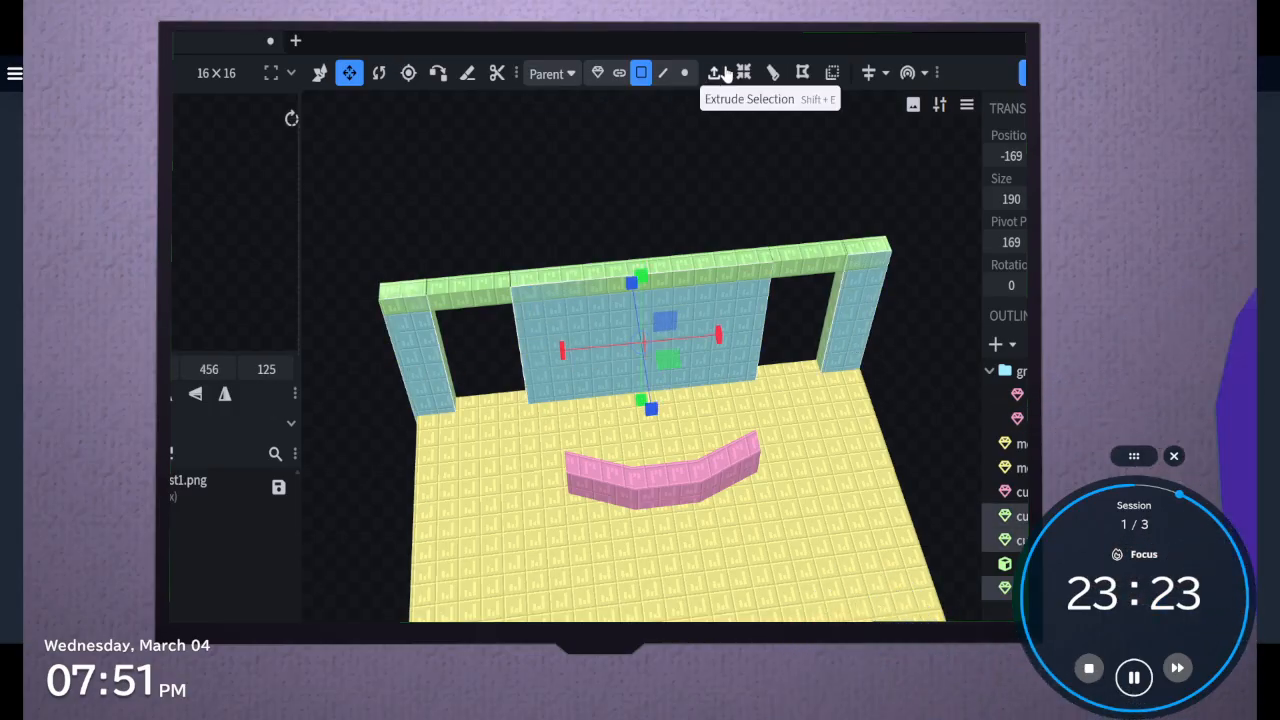
pyautogui.click(773, 72)
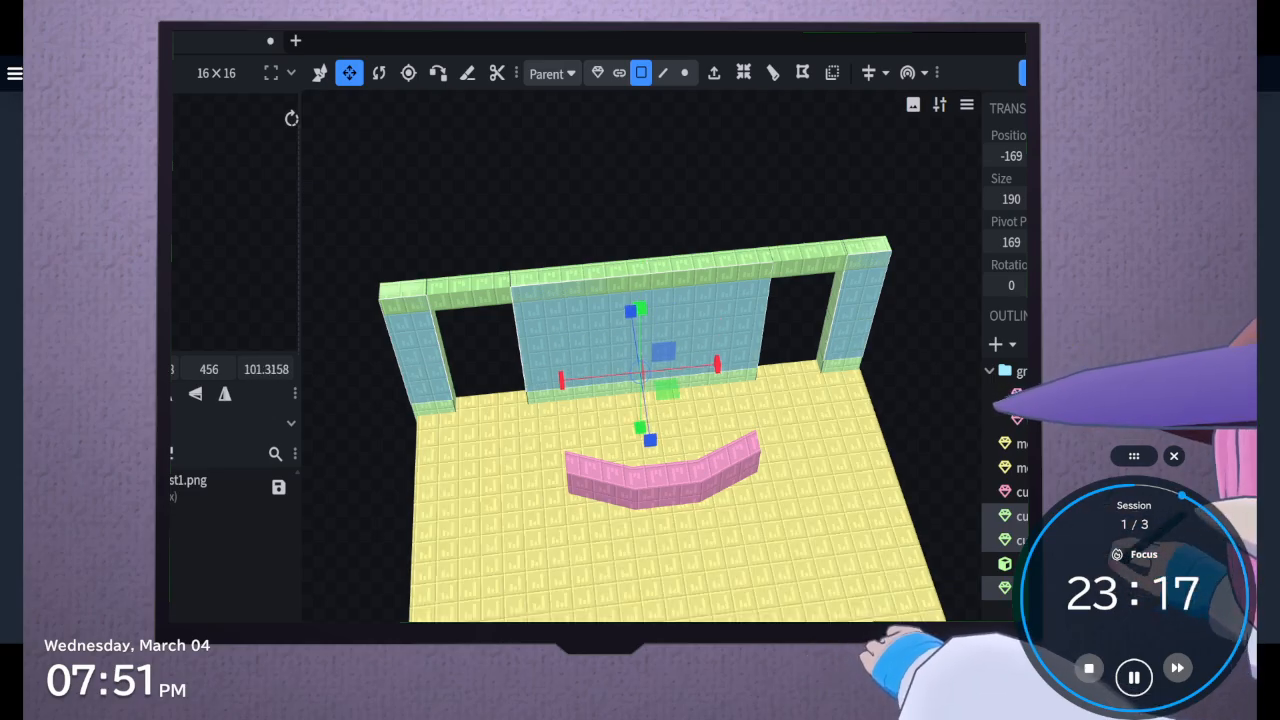
# Extrude the low front strips of the left pillar and the central wall panel slightly outward over the floor
pyautogui.moveTo(388, 562); pyautogui.dragTo(533, 503)
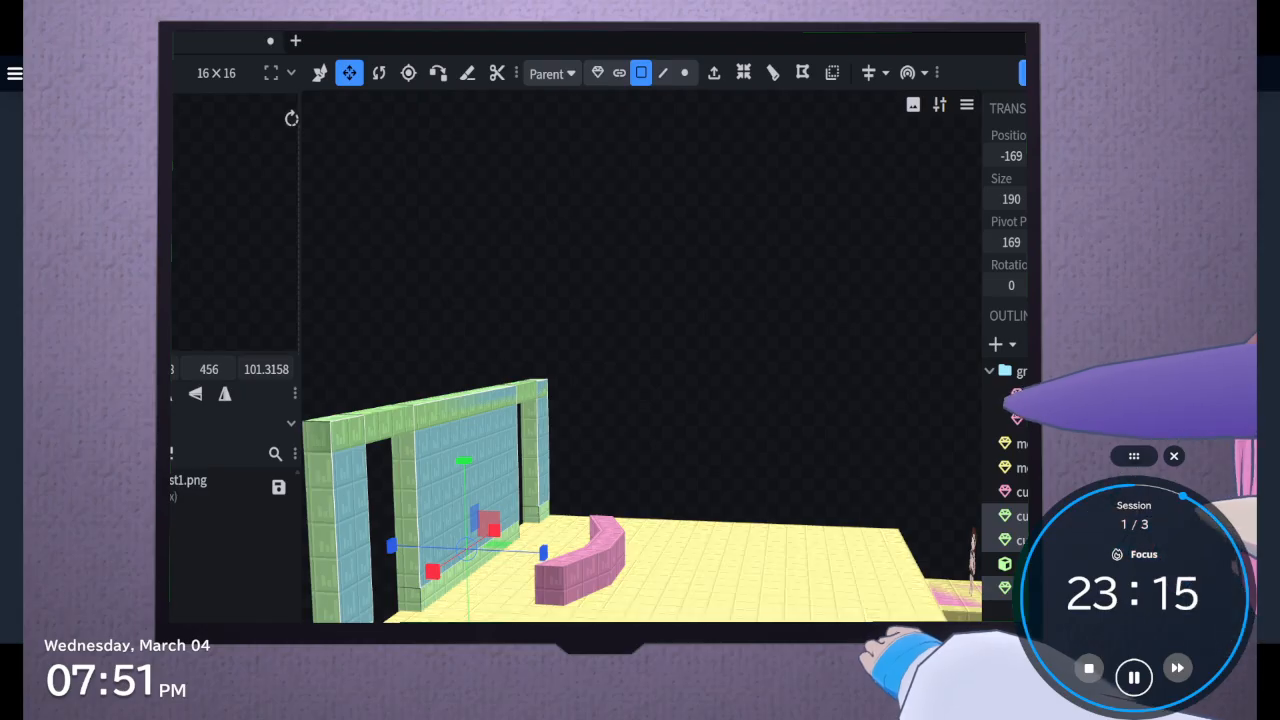
pyautogui.click(450, 603)
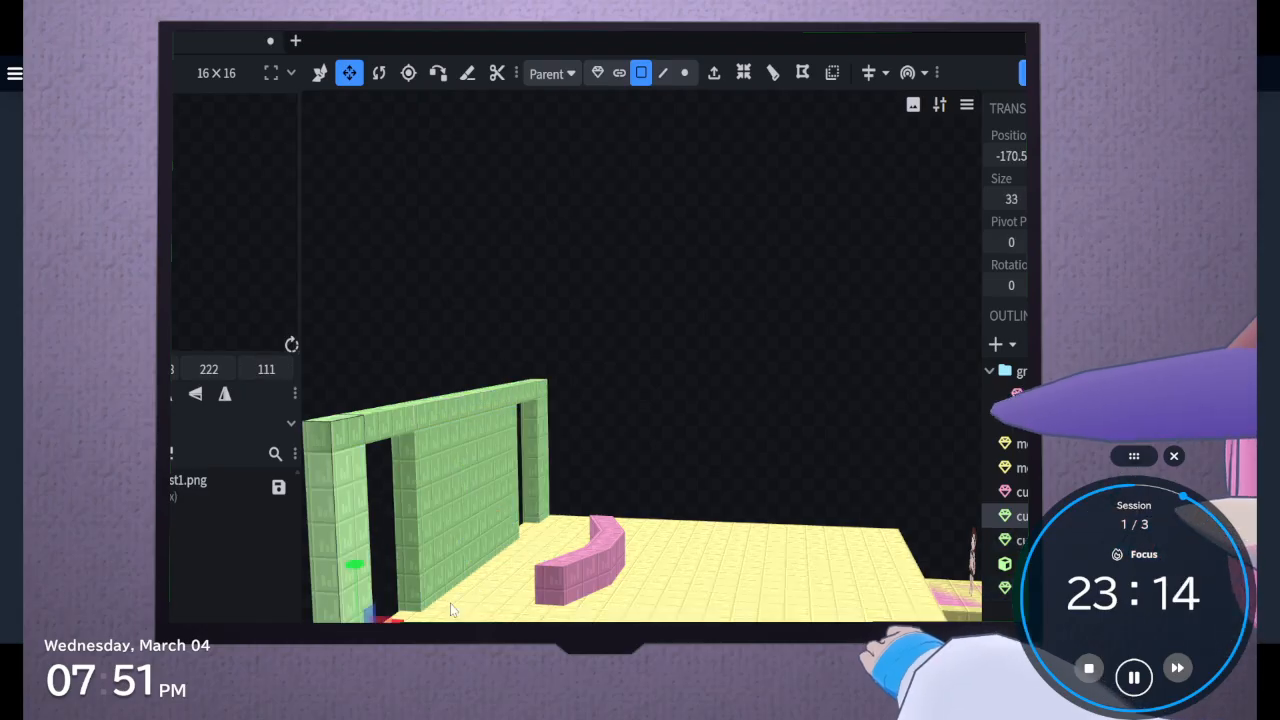
pyautogui.click(542, 516)
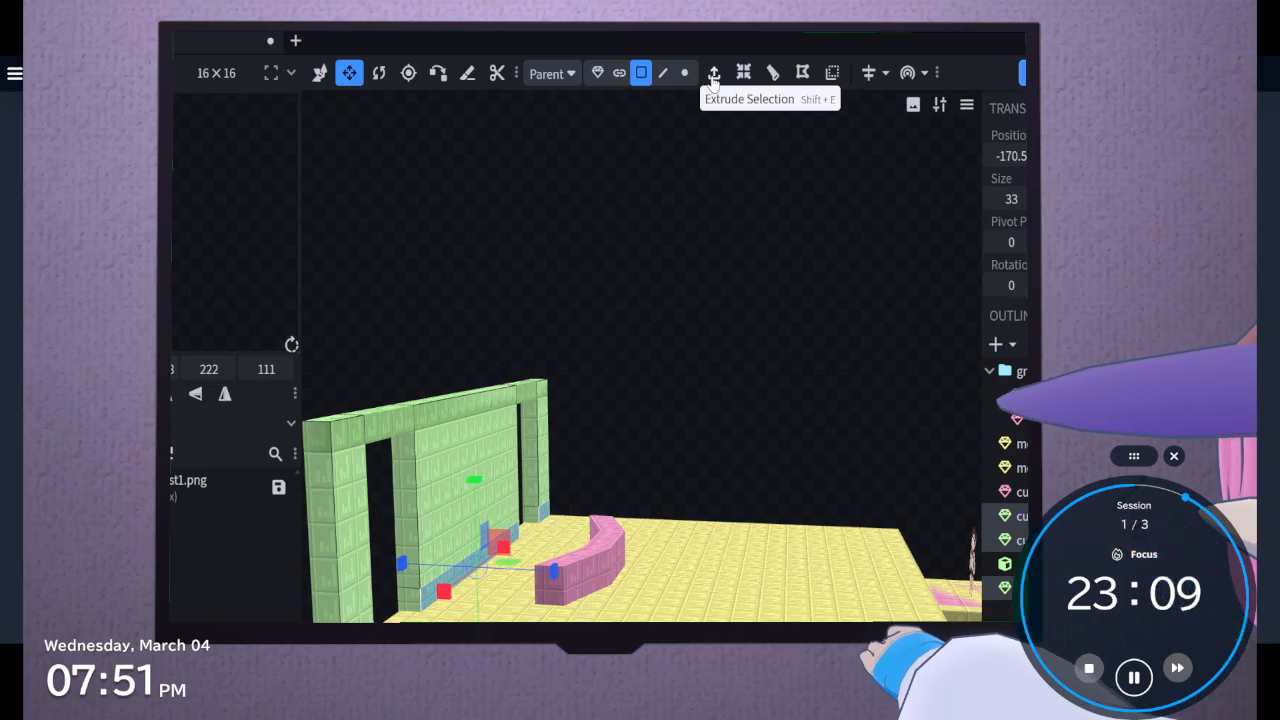
pyautogui.click(360, 630)
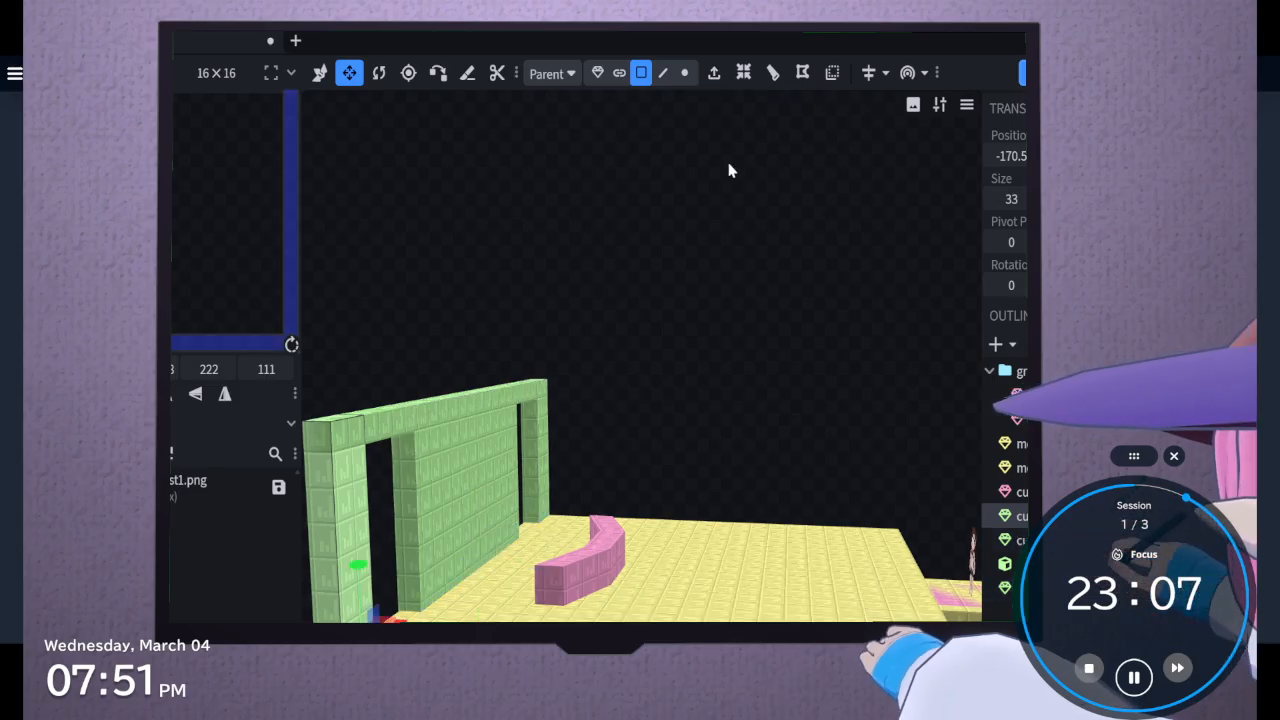
pyautogui.moveTo(390, 680); pyautogui.dragTo(604, 582, button='right')
pyautogui.scroll(3, 686, 655)
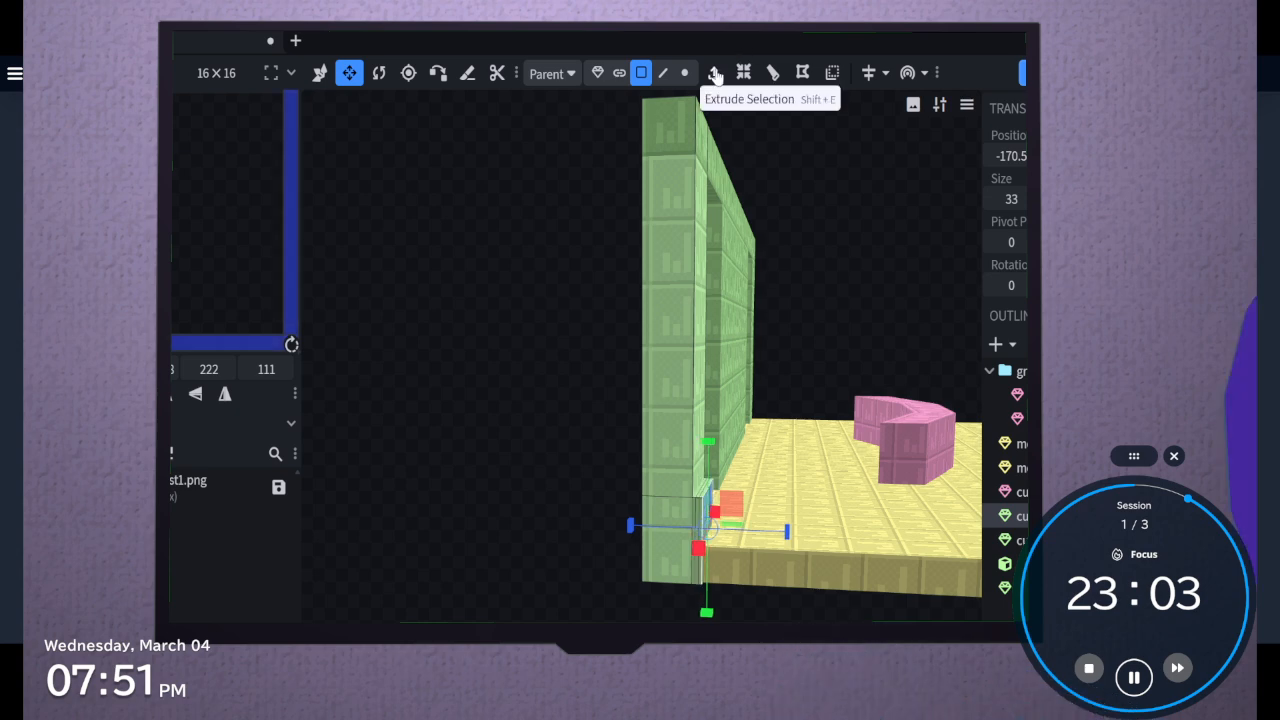
pyautogui.click(743, 72)
pyautogui.scroll(5, 721, 502)
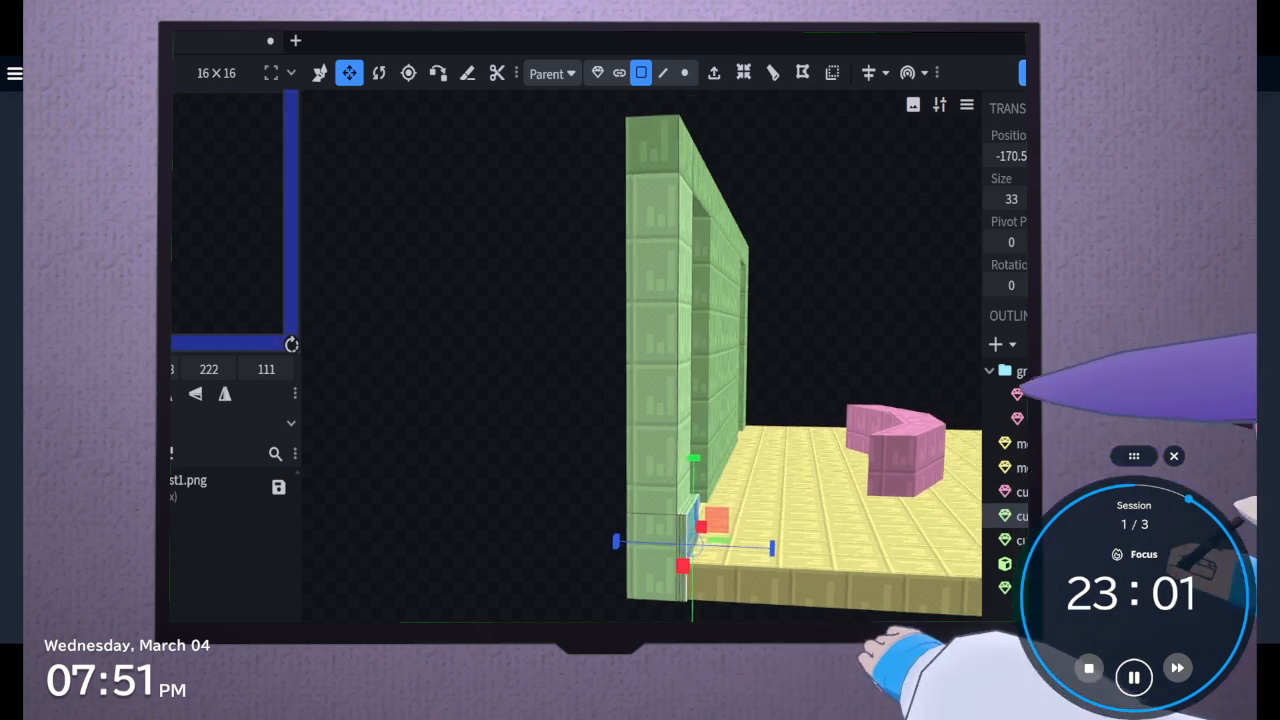
pyautogui.click(721, 502)
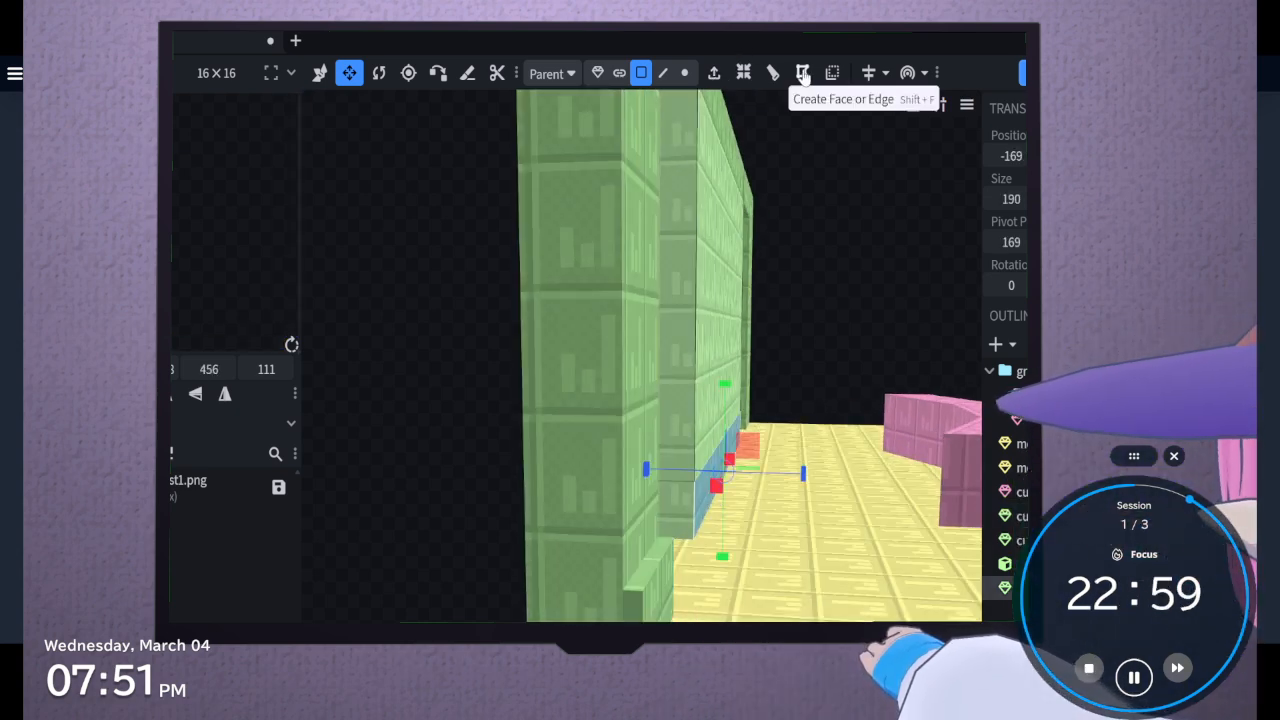
pyautogui.click(728, 86)
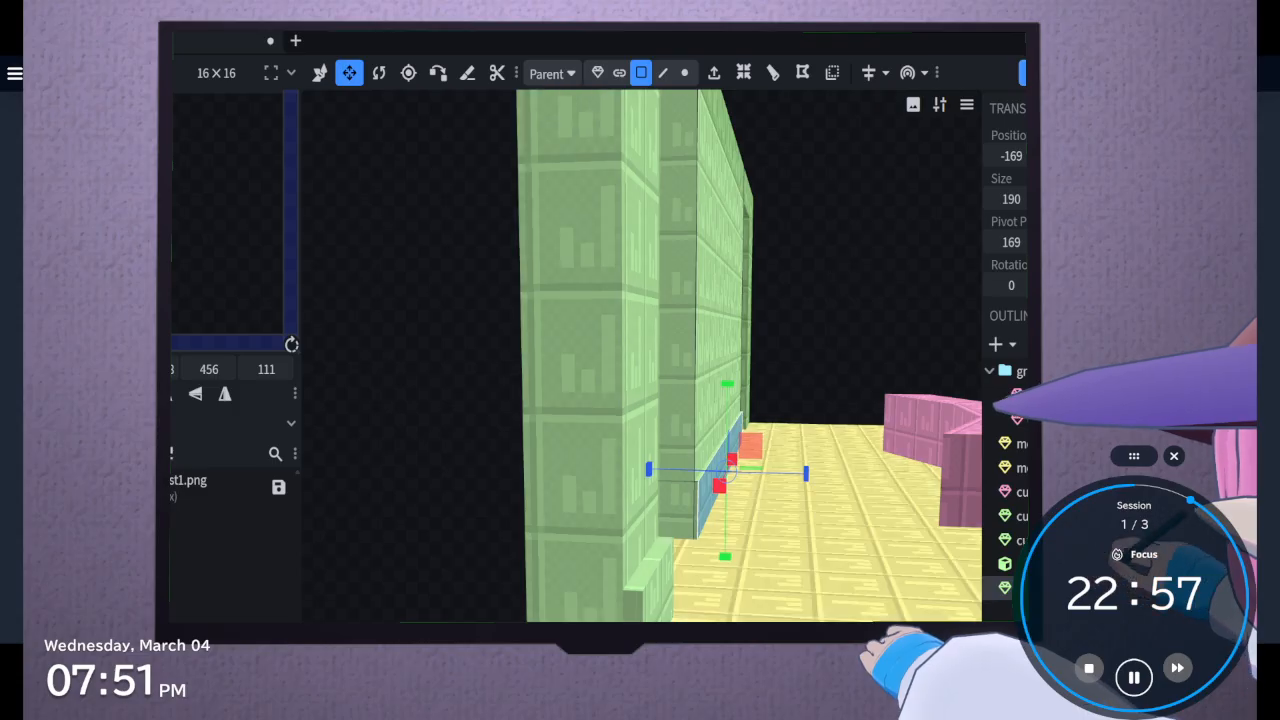
pyautogui.click(667, 613)
# Undo the strip extrusions and the loop cut on the wall panel and pillars
pyautogui.hotkey('ctrl', 'z')
pyautogui.hotkey('ctrl', 'z')
pyautogui.hotkey('ctrl', 'z')
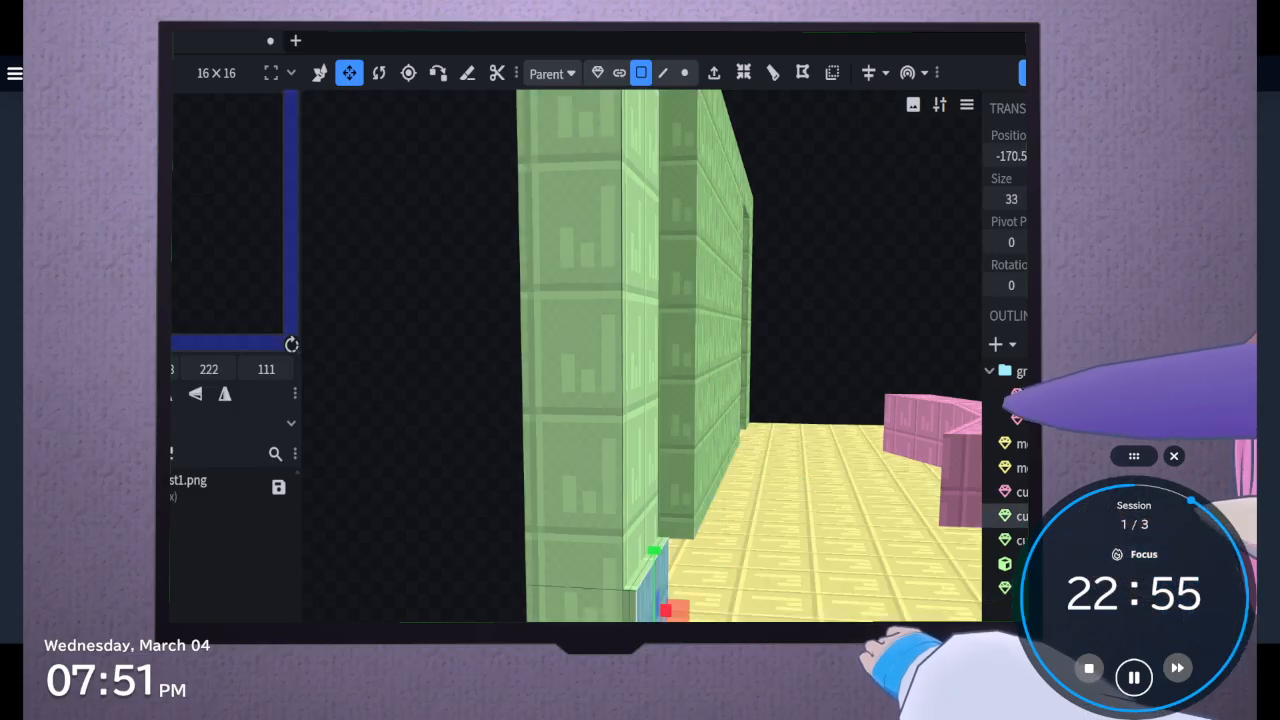
pyautogui.click(719, 468)
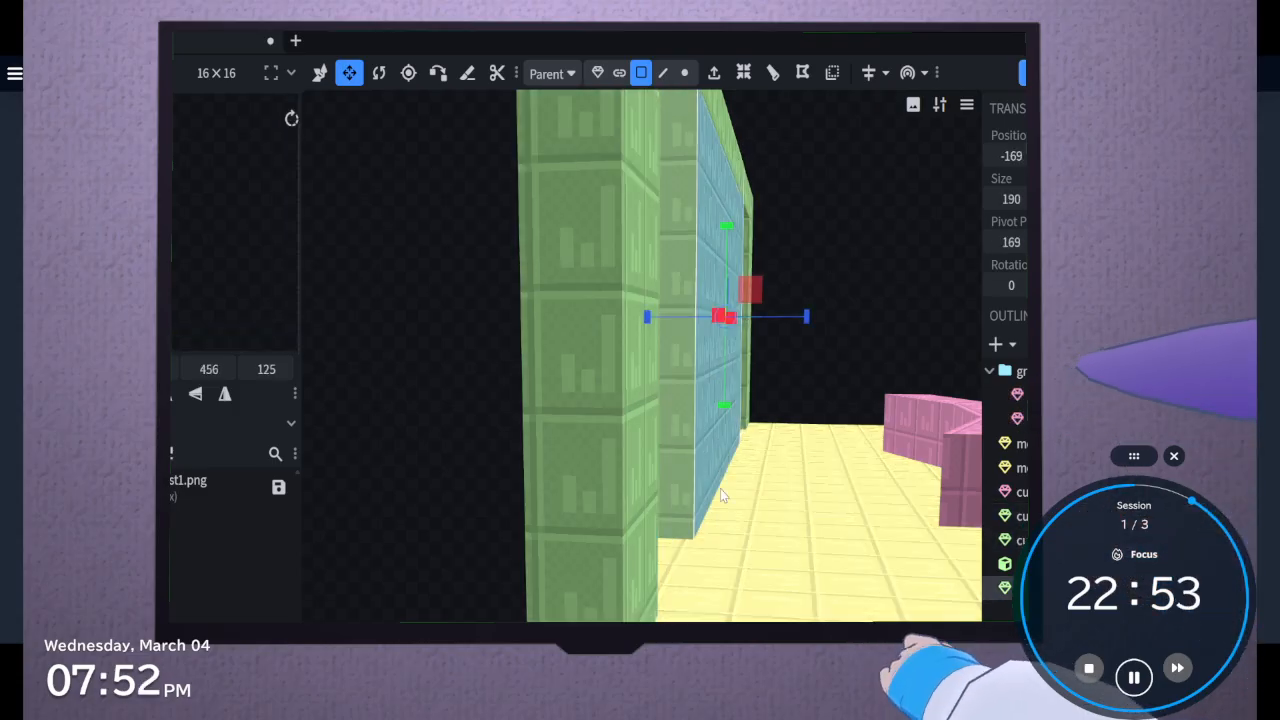
pyautogui.click(718, 487)
pyautogui.hotkey('ctrl', 'z')
# Select the front faces of both pillars and the central panel together and loop cut them just above the floor
pyautogui.keyDown('shift'); pyautogui.click(650, 516); pyautogui.keyUp('shift')
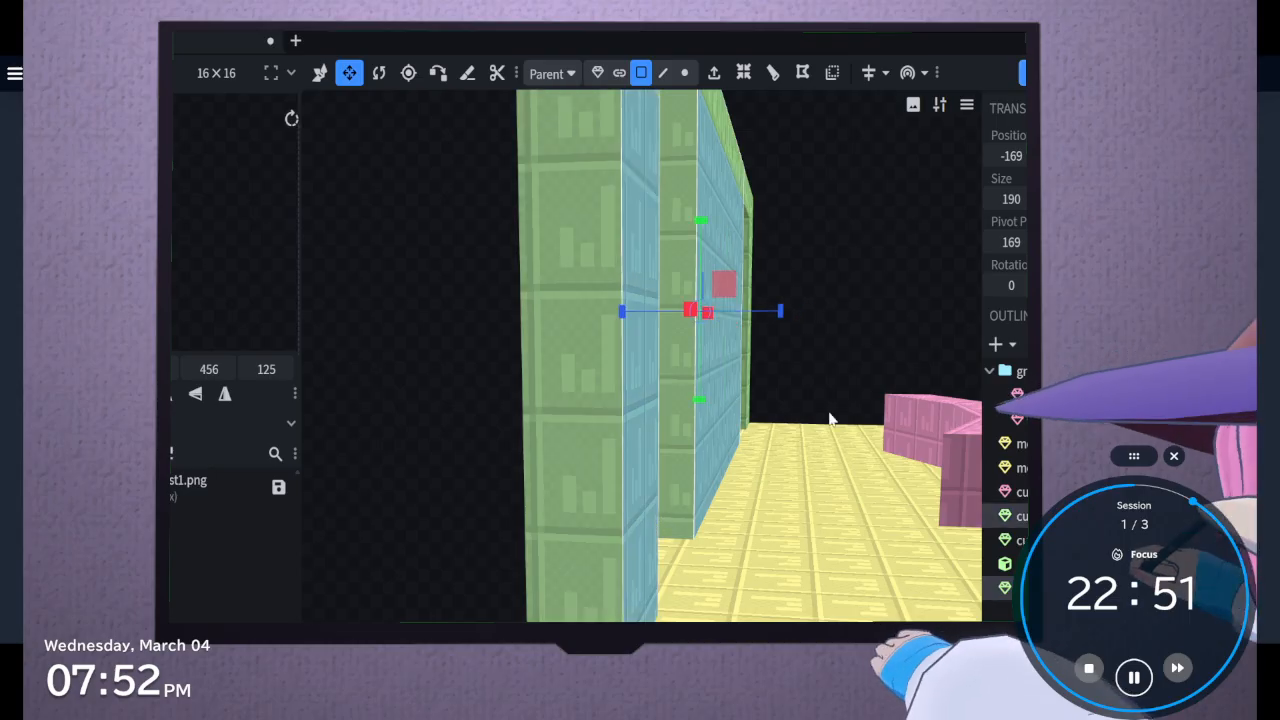
pyautogui.moveTo(904, 322); pyautogui.dragTo(851, 341)
pyautogui.keyDown('shift'); pyautogui.click(953, 219); pyautogui.keyUp('shift')
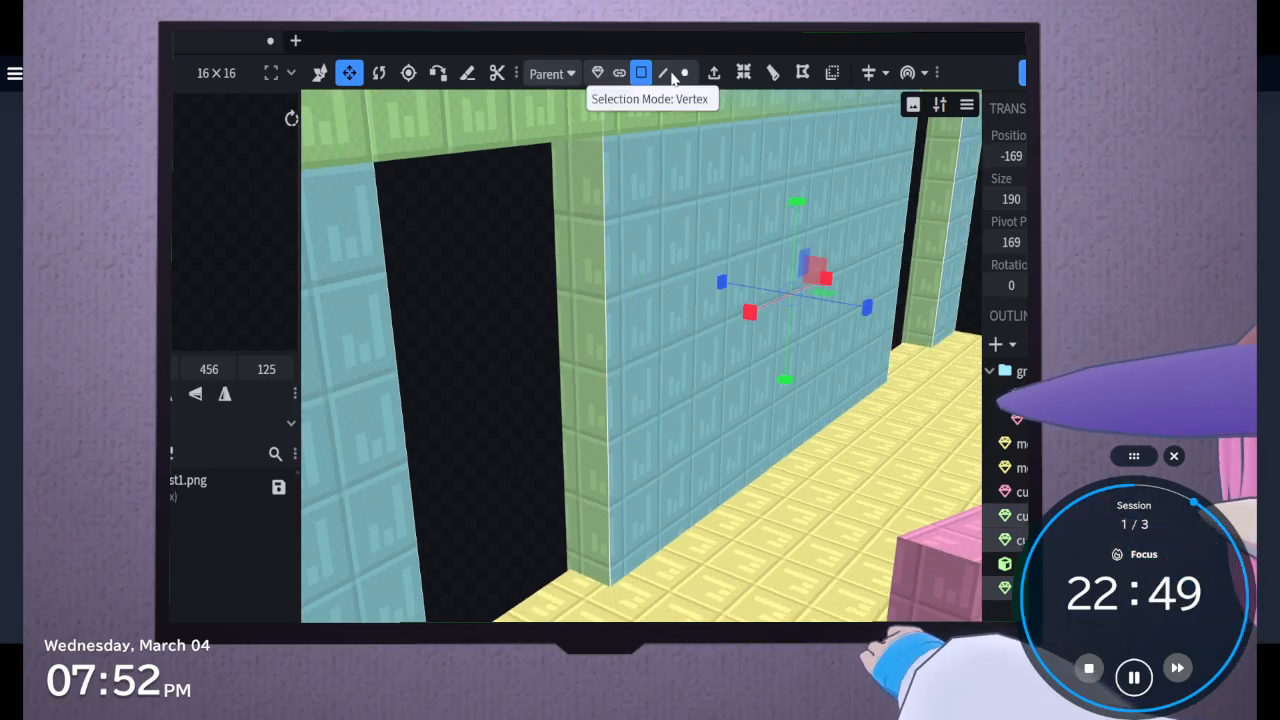
pyautogui.click(772, 71)
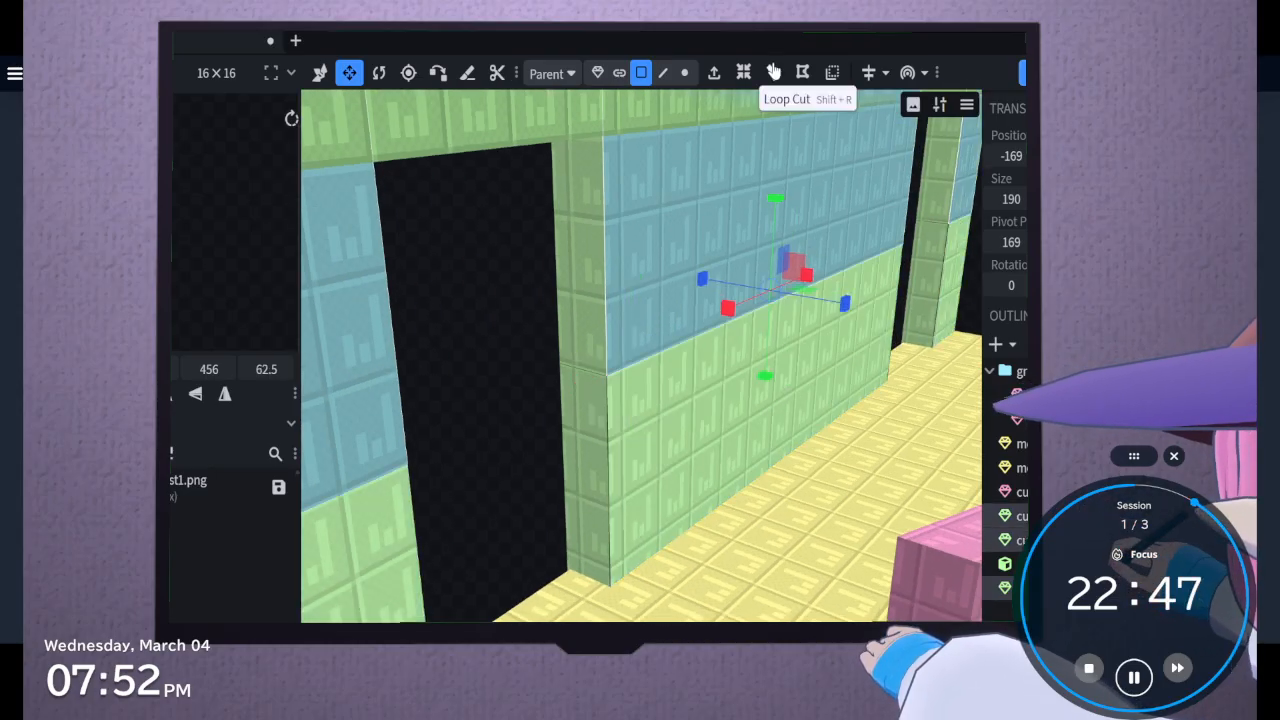
pyautogui.moveTo(640, 640); pyautogui.dragTo(699, 640)
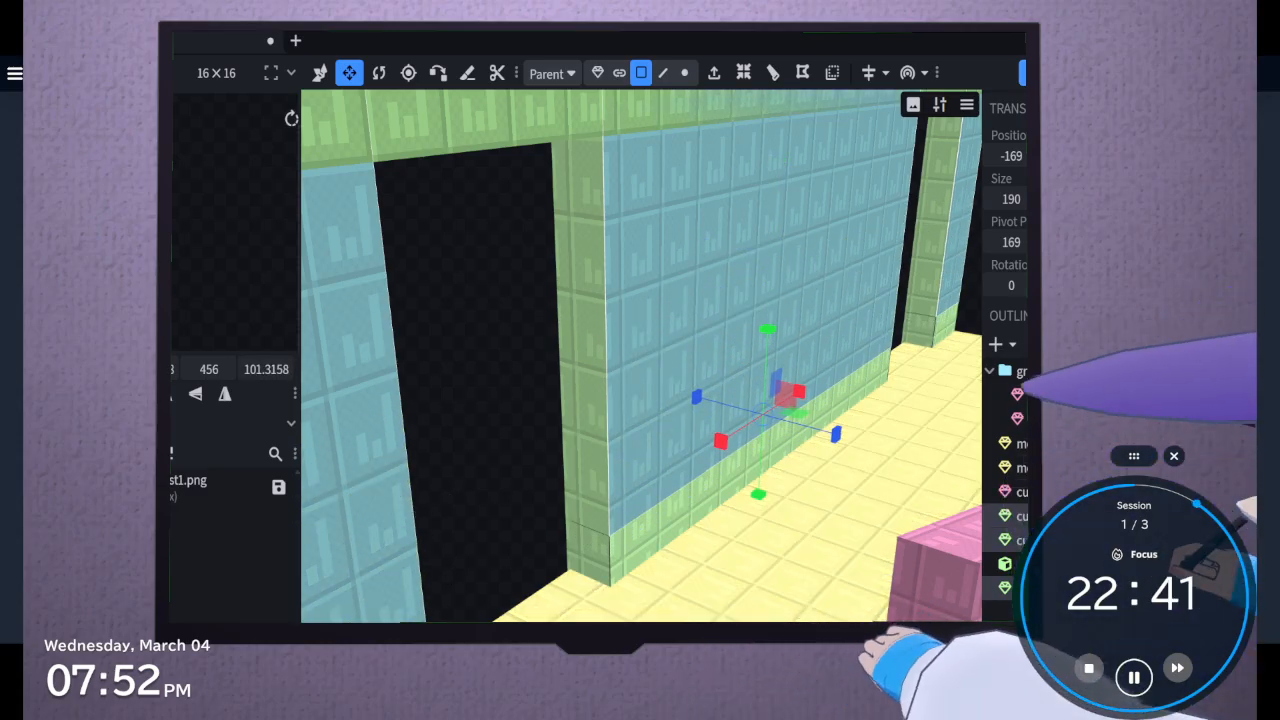
# Extrude the low front strip of the central wall panel slightly outward to form a skirting
pyautogui.click(637, 555)
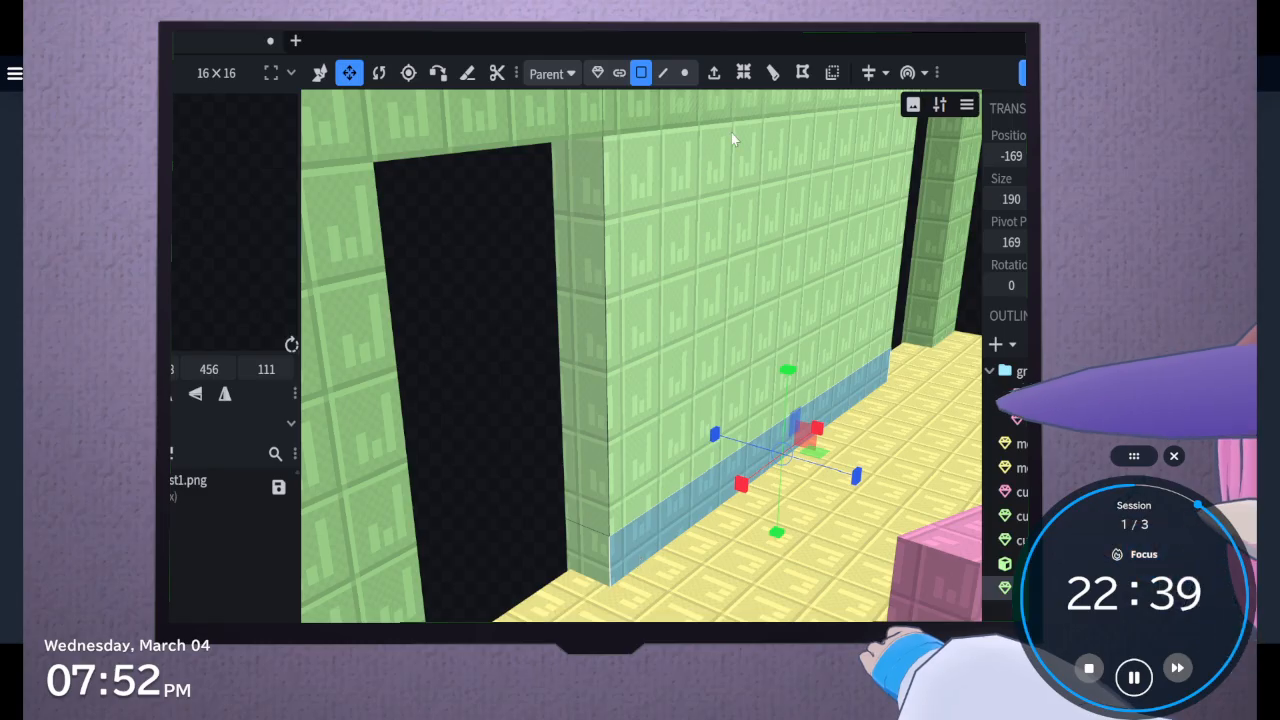
pyautogui.click(714, 73)
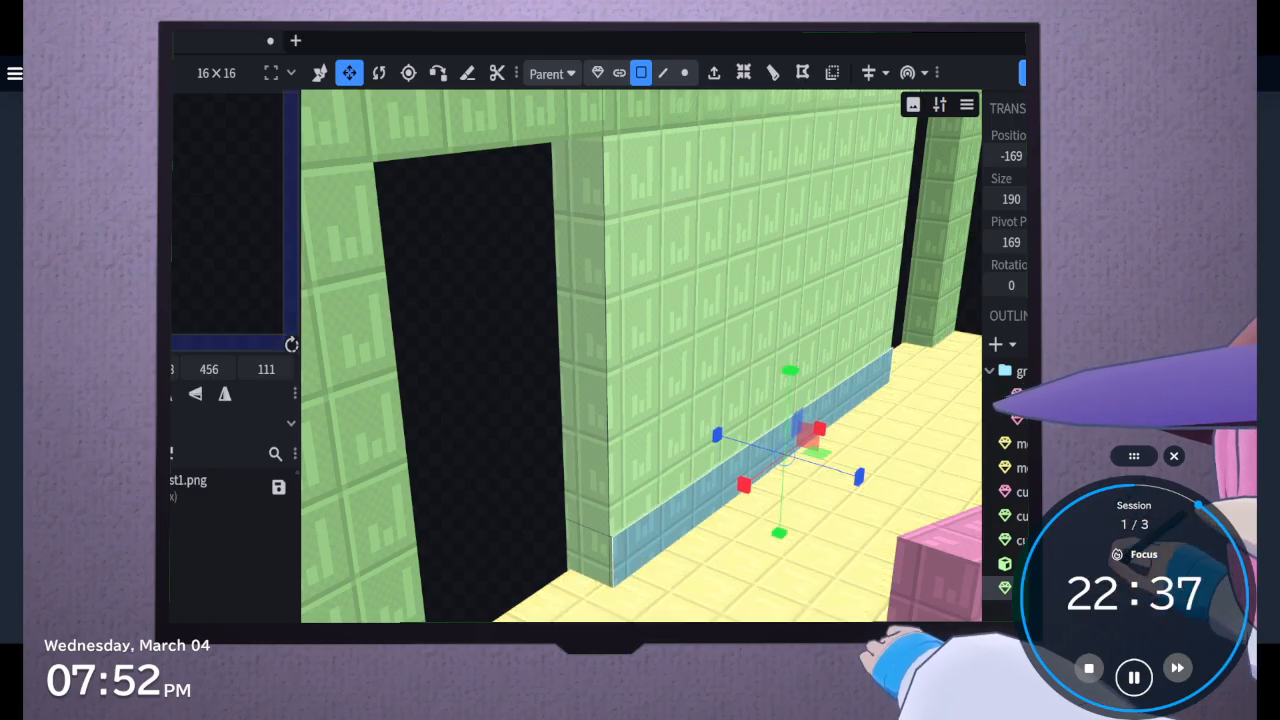
pyautogui.moveTo(859, 477); pyautogui.dragTo(865, 479)
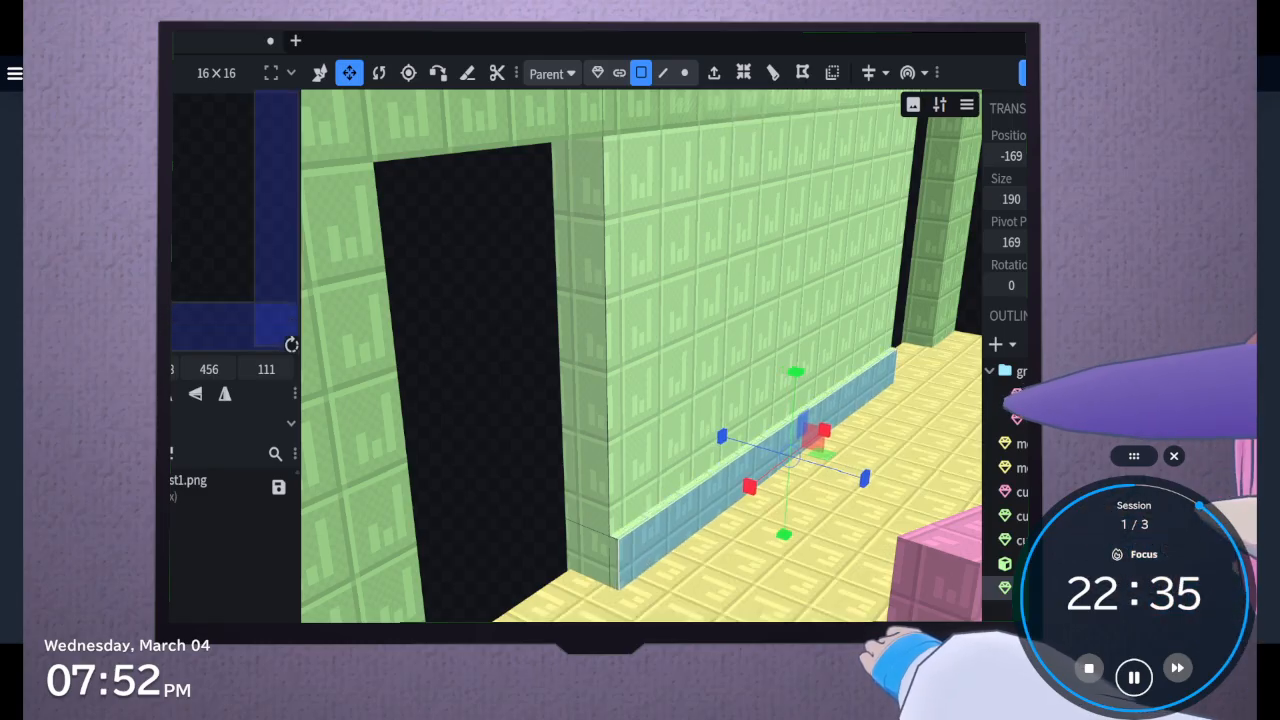
# Extrude the low front strips of the left and right pillars slightly outward to continue the skirting
pyautogui.click(364, 400)
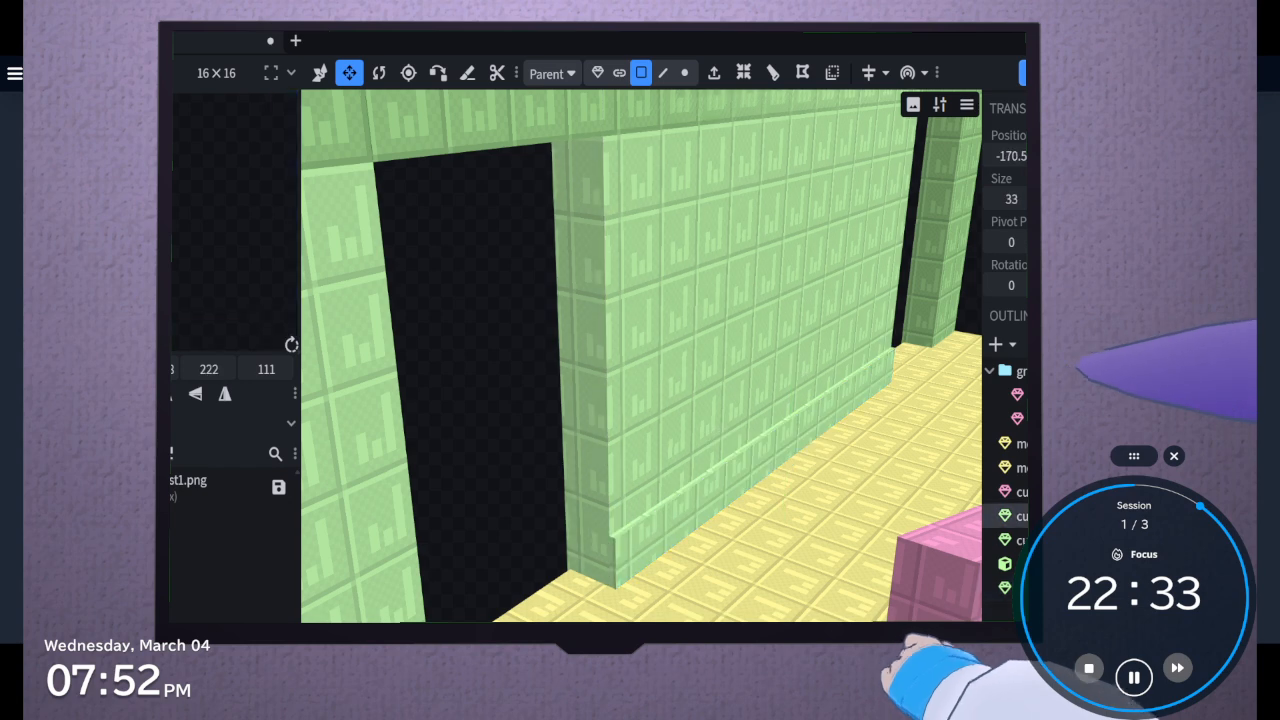
pyautogui.click(717, 73)
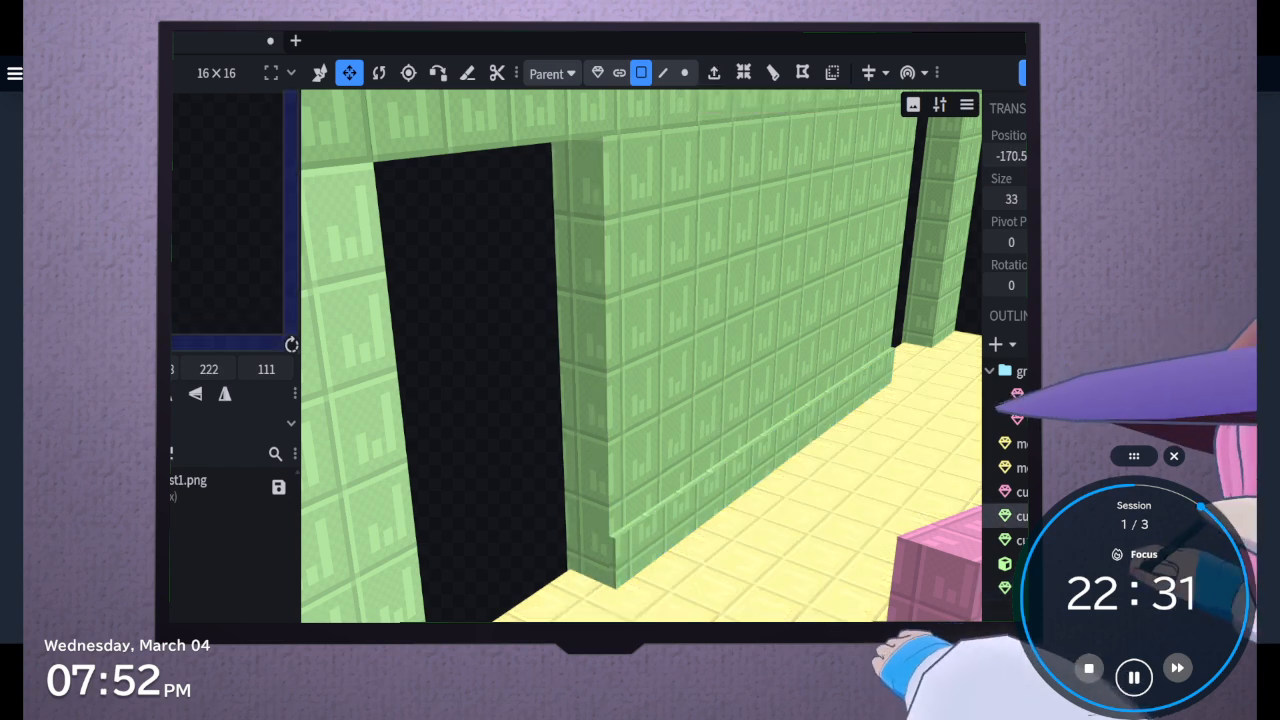
pyautogui.scroll(-4, 871, 529)
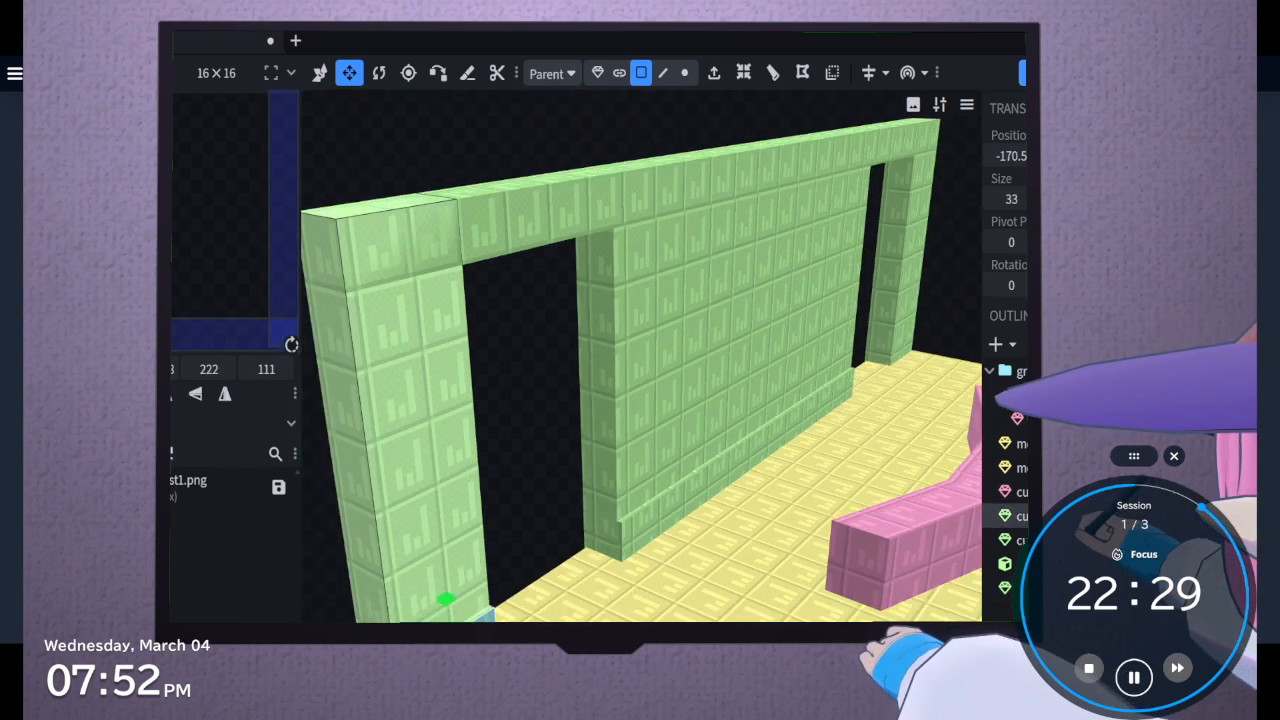
pyautogui.click(948, 334)
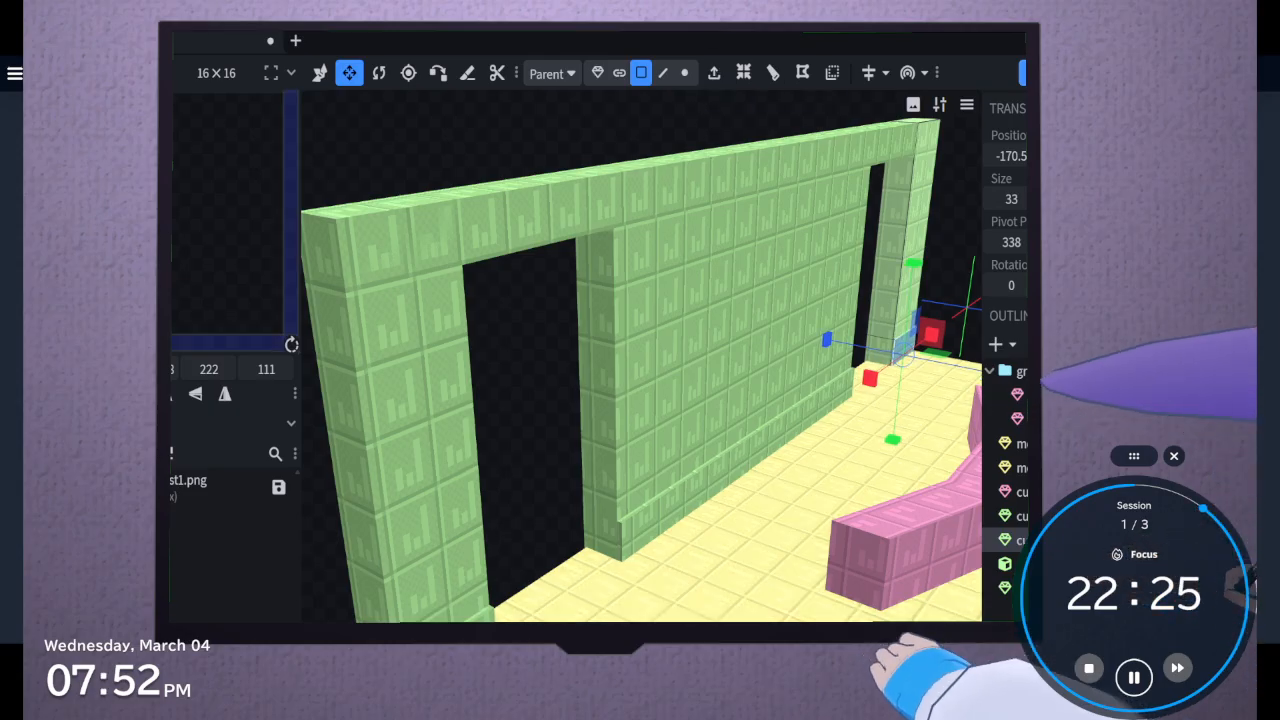
pyautogui.moveTo(557, 534); pyautogui.dragTo(955, 343)
pyautogui.scroll(-4, 505, 558)
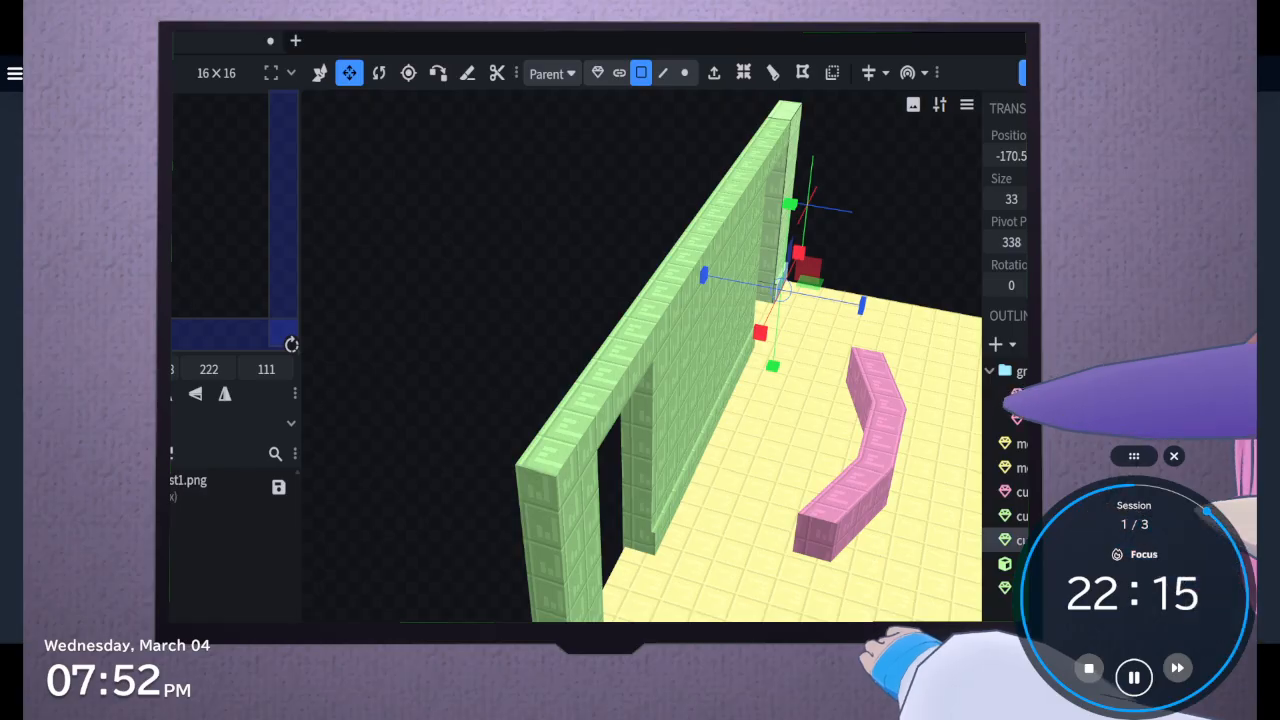
# Add a new cube and stretch it along the outer side edge of the floor slab
pyautogui.click(1020, 392)
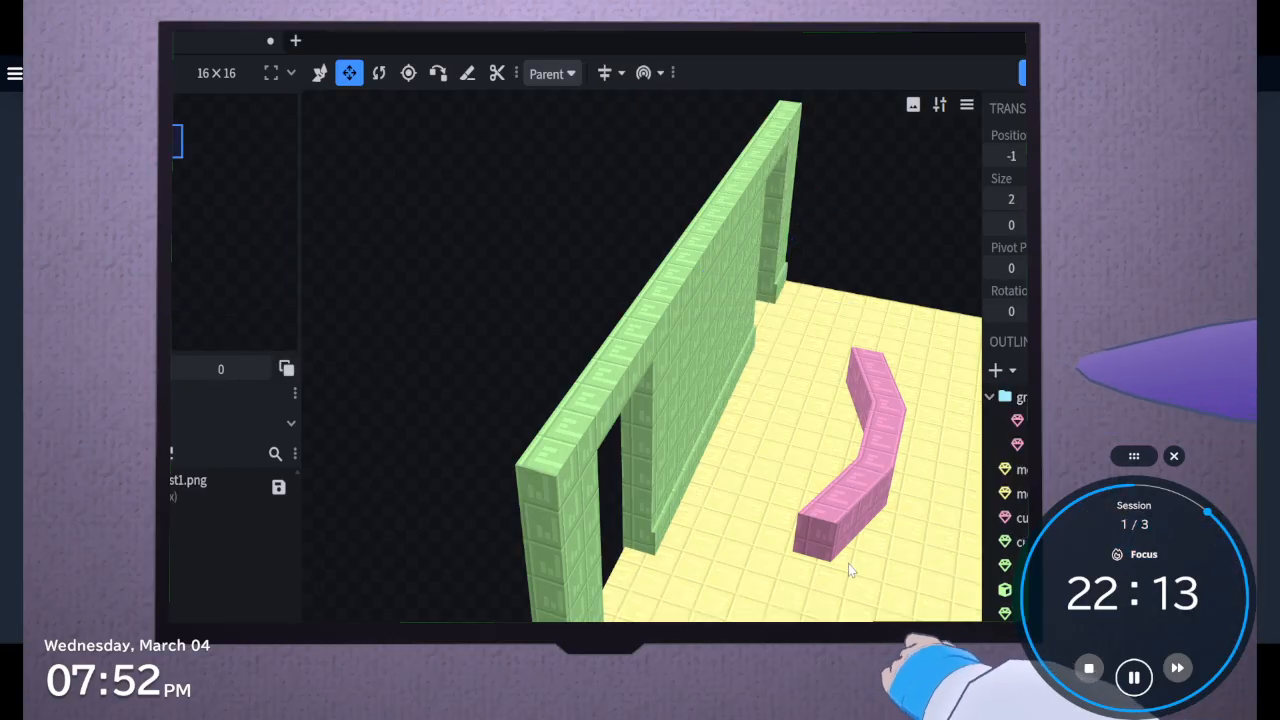
pyautogui.scroll(-3, 848, 563)
pyautogui.moveTo(848, 563); pyautogui.dragTo(629, 572, button='right')
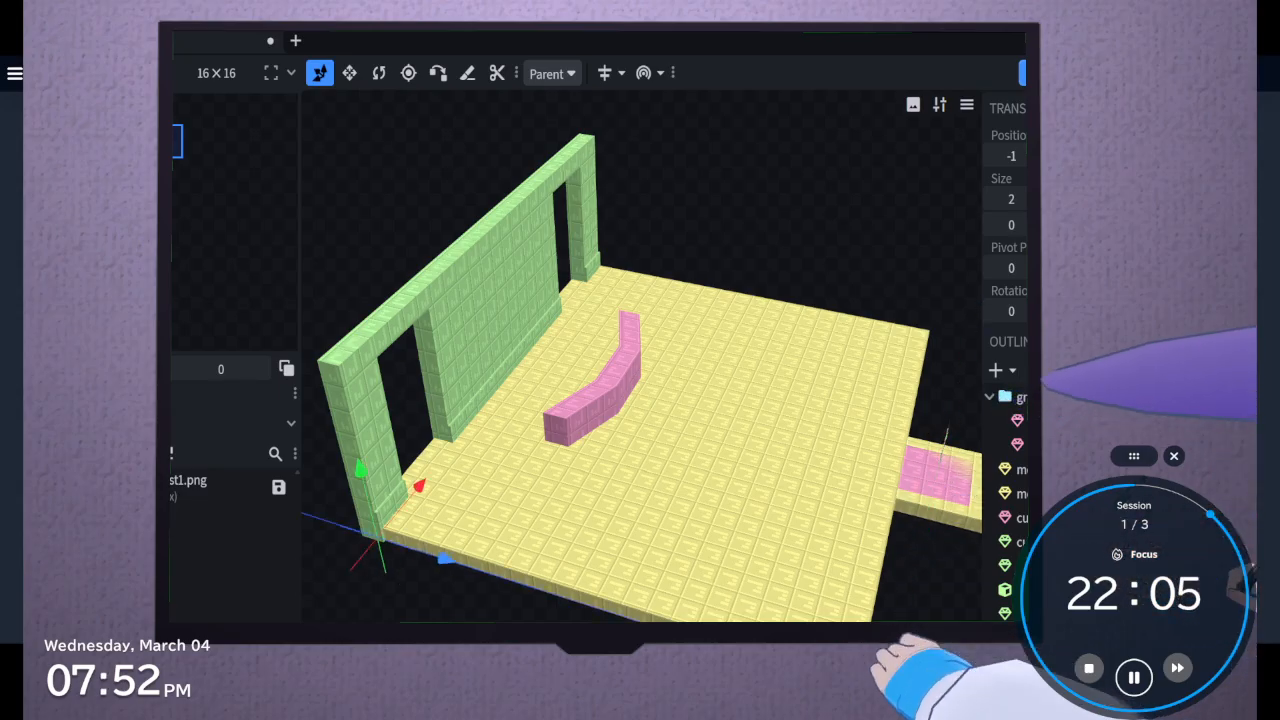
pyautogui.click(349, 73)
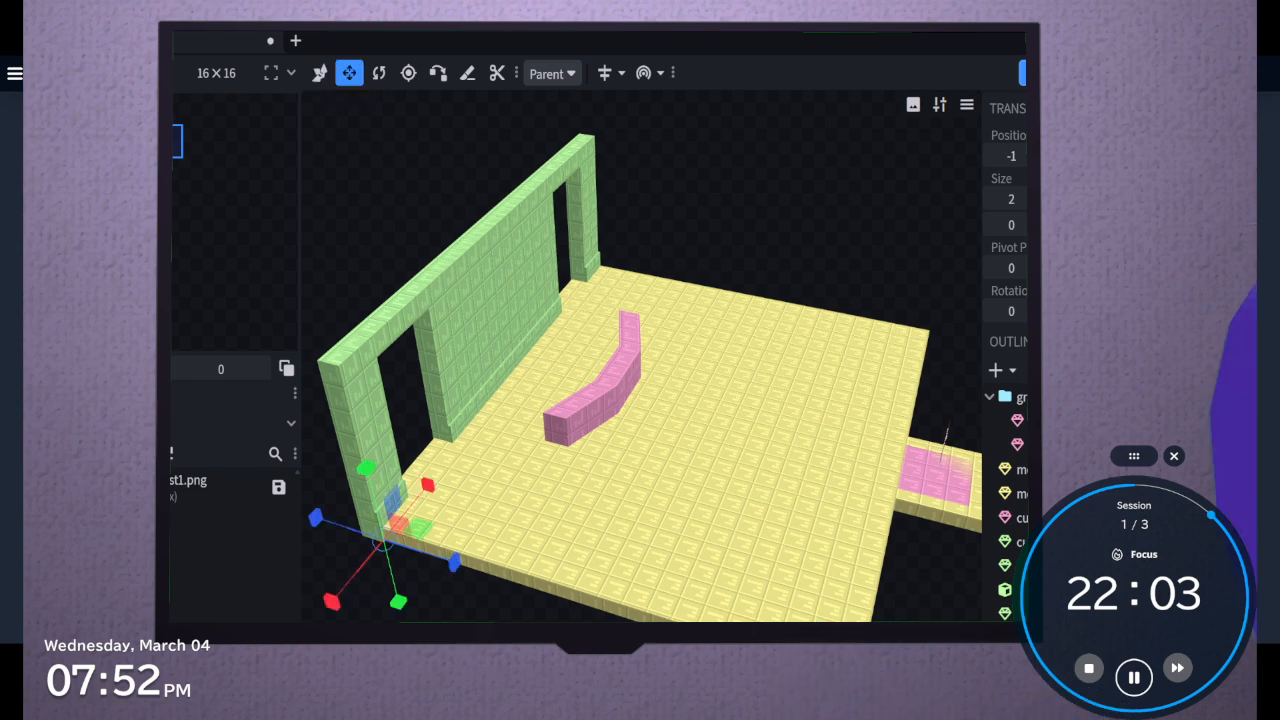
pyautogui.moveTo(560, 605); pyautogui.dragTo(765, 610)
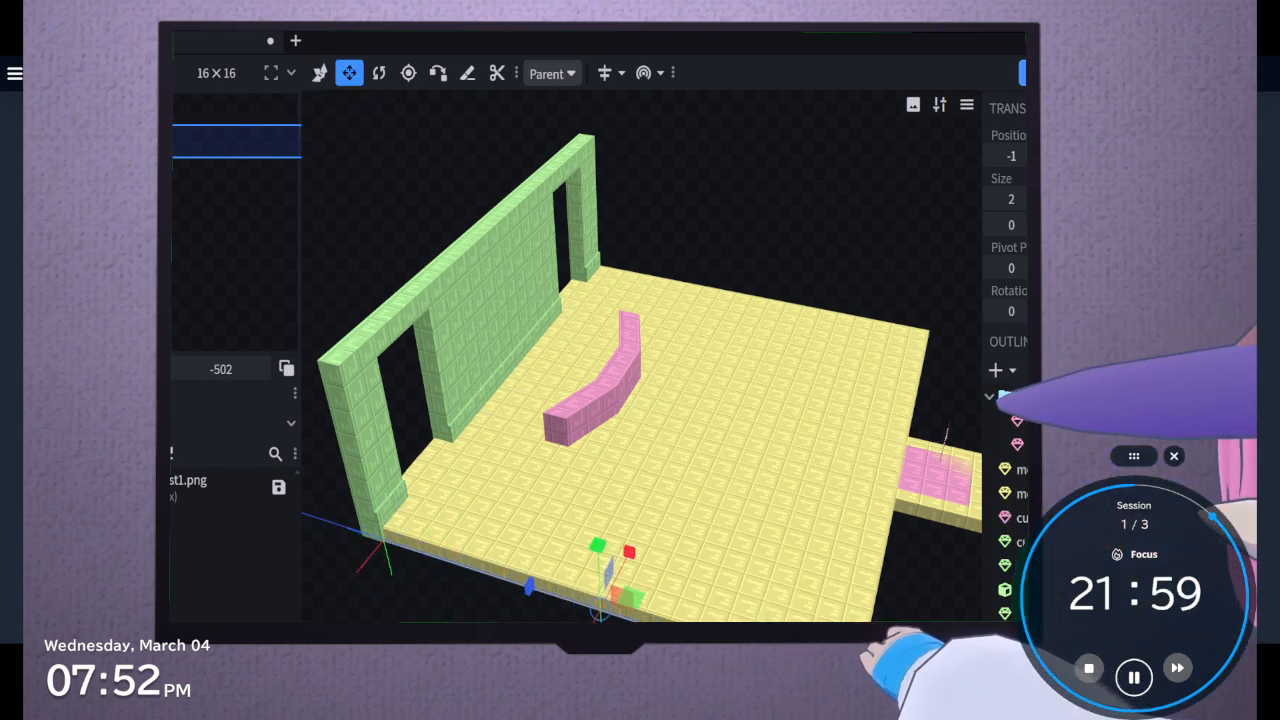
pyautogui.moveTo(570, 672); pyautogui.dragTo(565, 684)
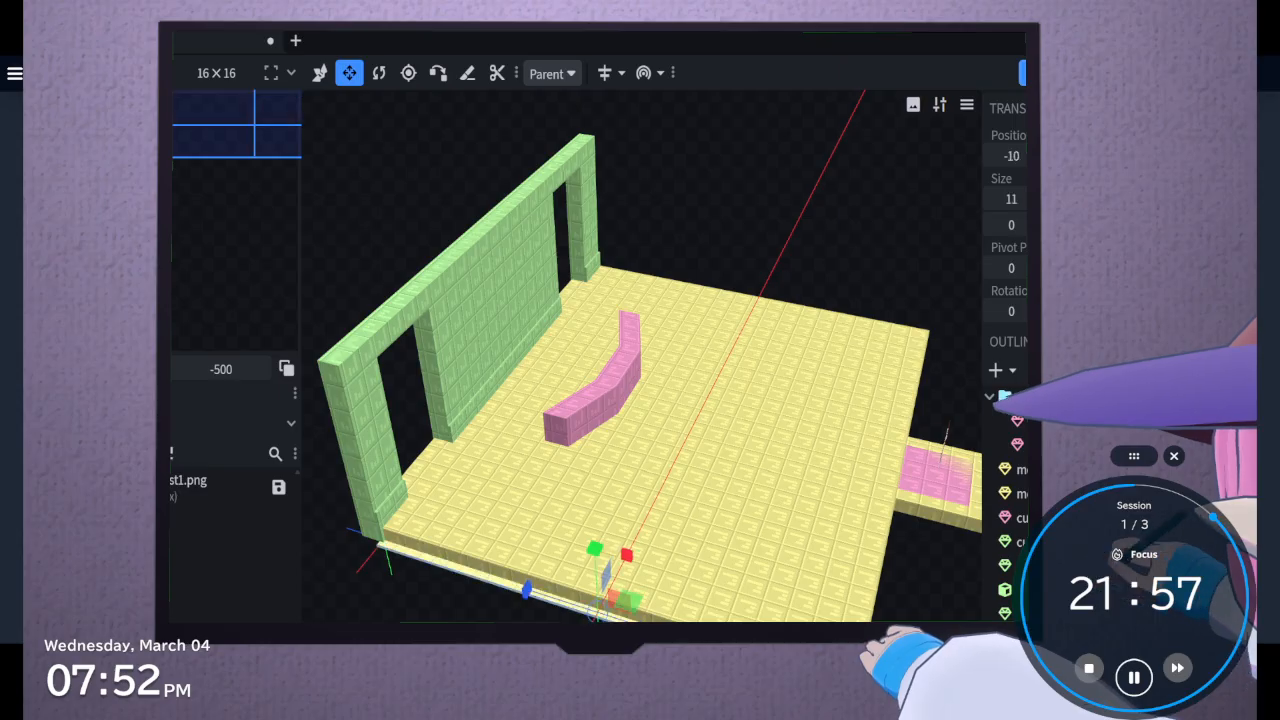
# Enlarge the cube into a tall side wall 16 units thick and move it to the floor slab's side edge
pyautogui.moveTo(622, 560); pyautogui.dragTo(462, 272)
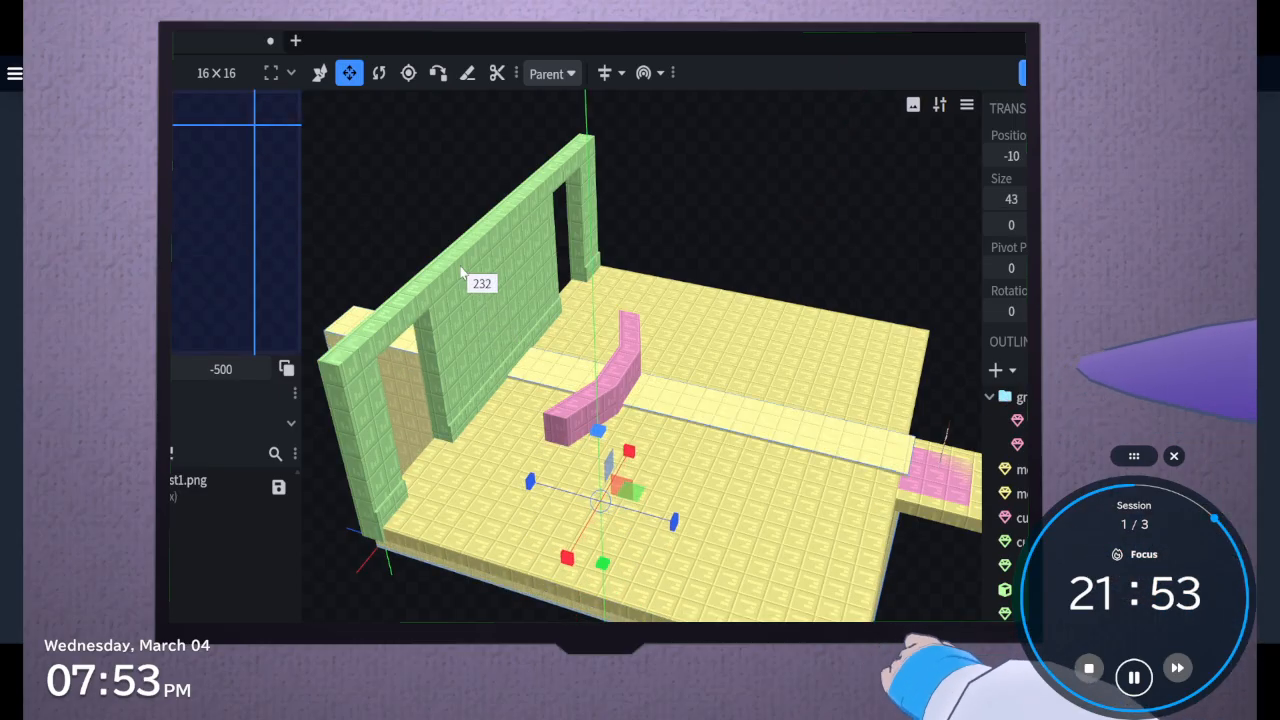
pyautogui.moveTo(444, 611)
pyautogui.mouseDown()
pyautogui.moveTo(454, 571)
pyautogui.moveTo(427, 584)
pyautogui.moveTo(443, 578)
pyautogui.moveTo(430, 612)
pyautogui.moveTo(472, 472)
pyautogui.moveTo(434, 612)
pyautogui.mouseUp()
pyautogui.click(321, 75)
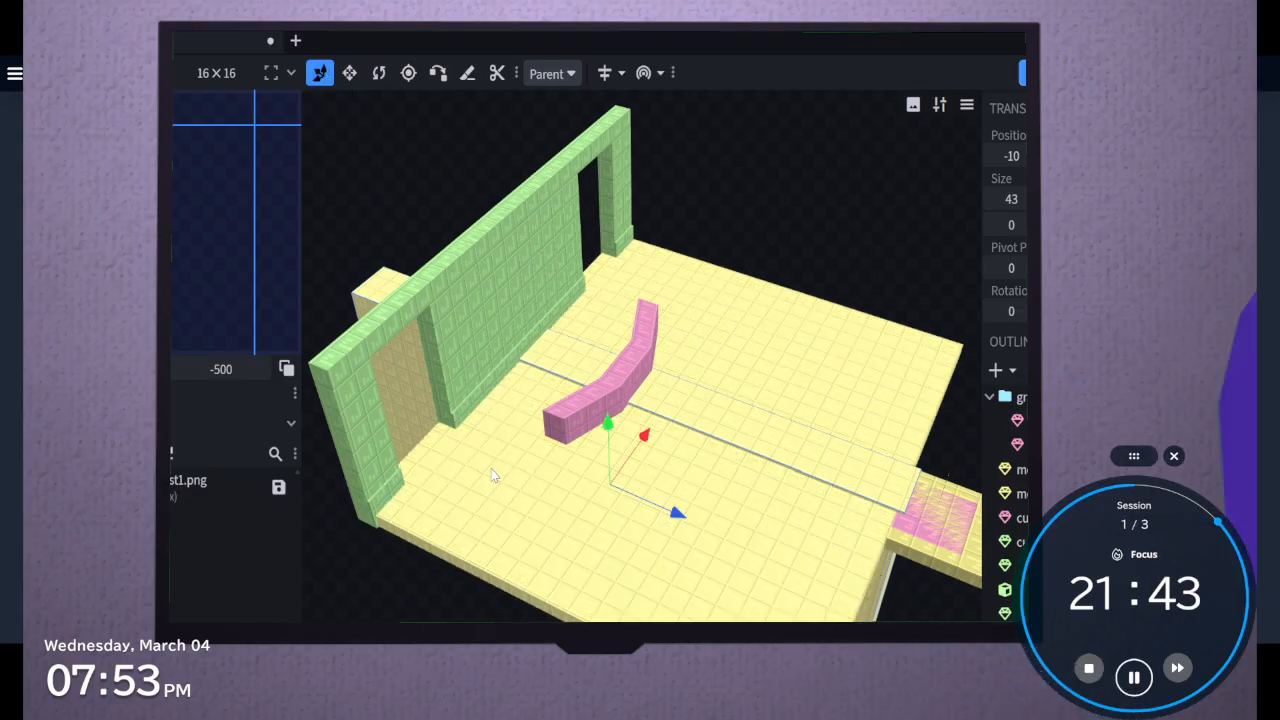
pyautogui.moveTo(641, 438); pyautogui.dragTo(524, 604)
pyautogui.click(349, 73)
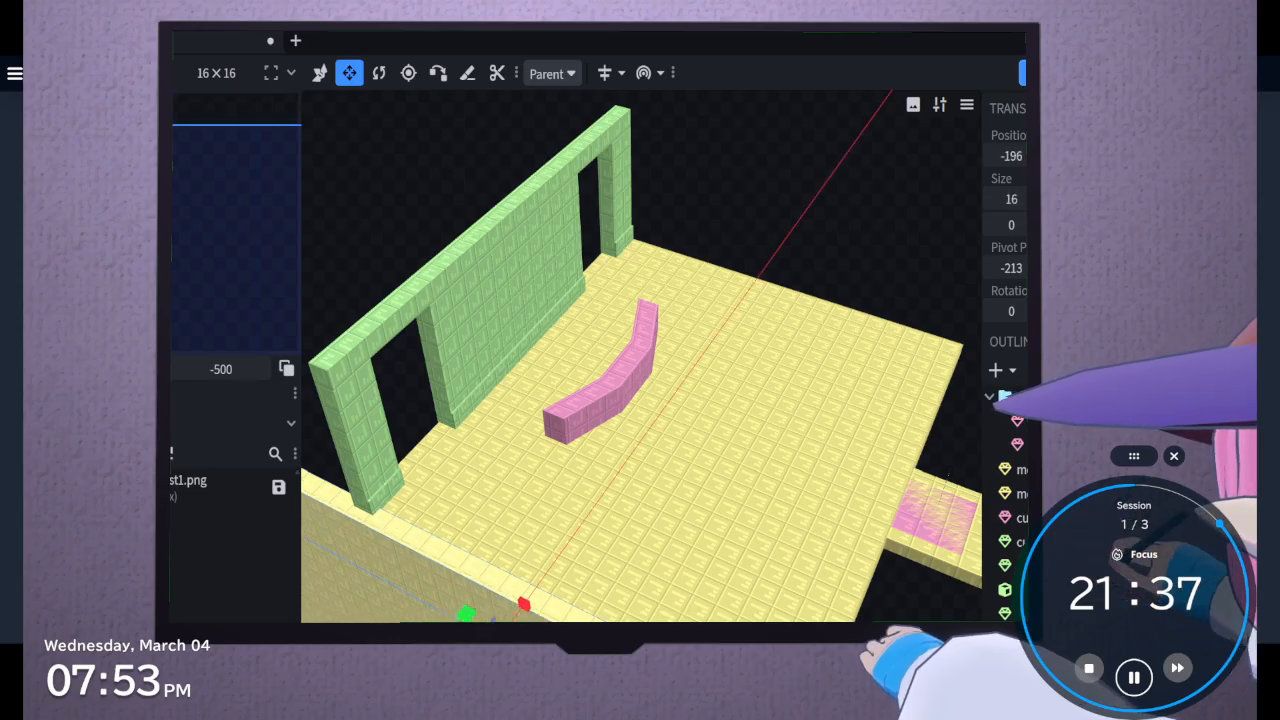
# Move the yellow side wall upward to line up with the height of the green back wall
pyautogui.click(320, 73)
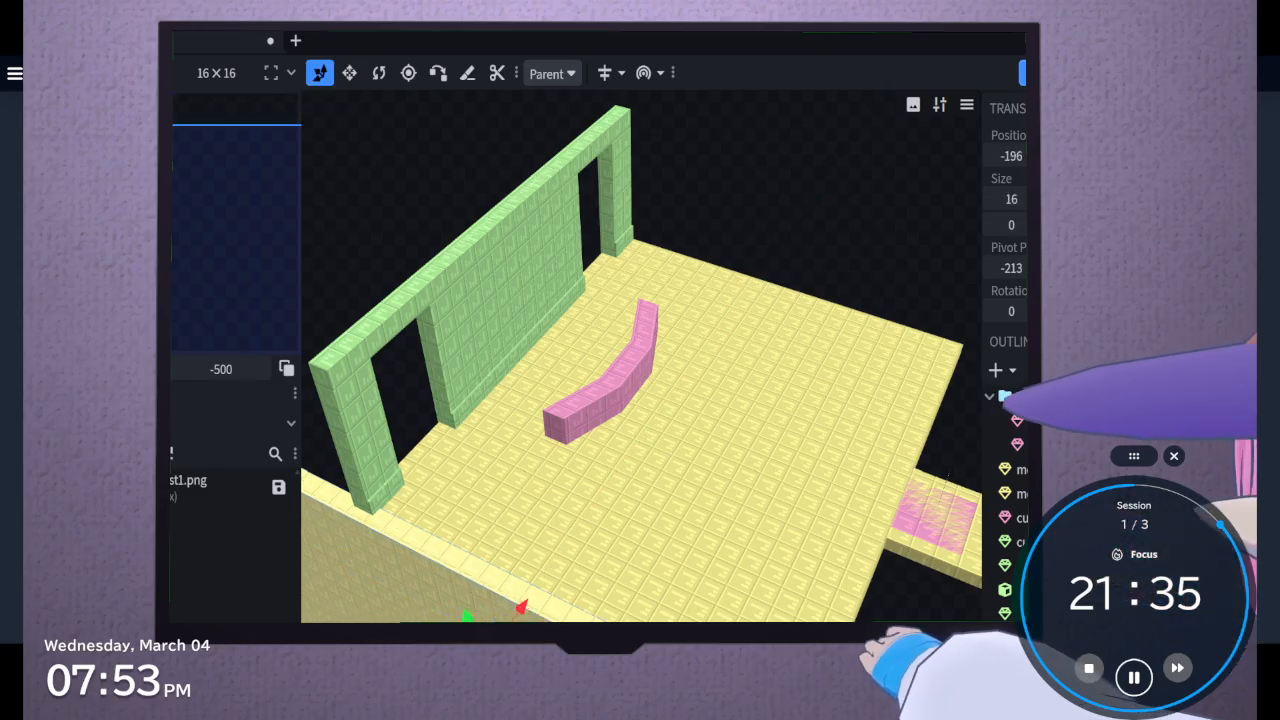
pyautogui.moveTo(465, 615); pyautogui.dragTo(434, 508)
pyautogui.moveTo(435, 507); pyautogui.dragTo(506, 606, button='middle')
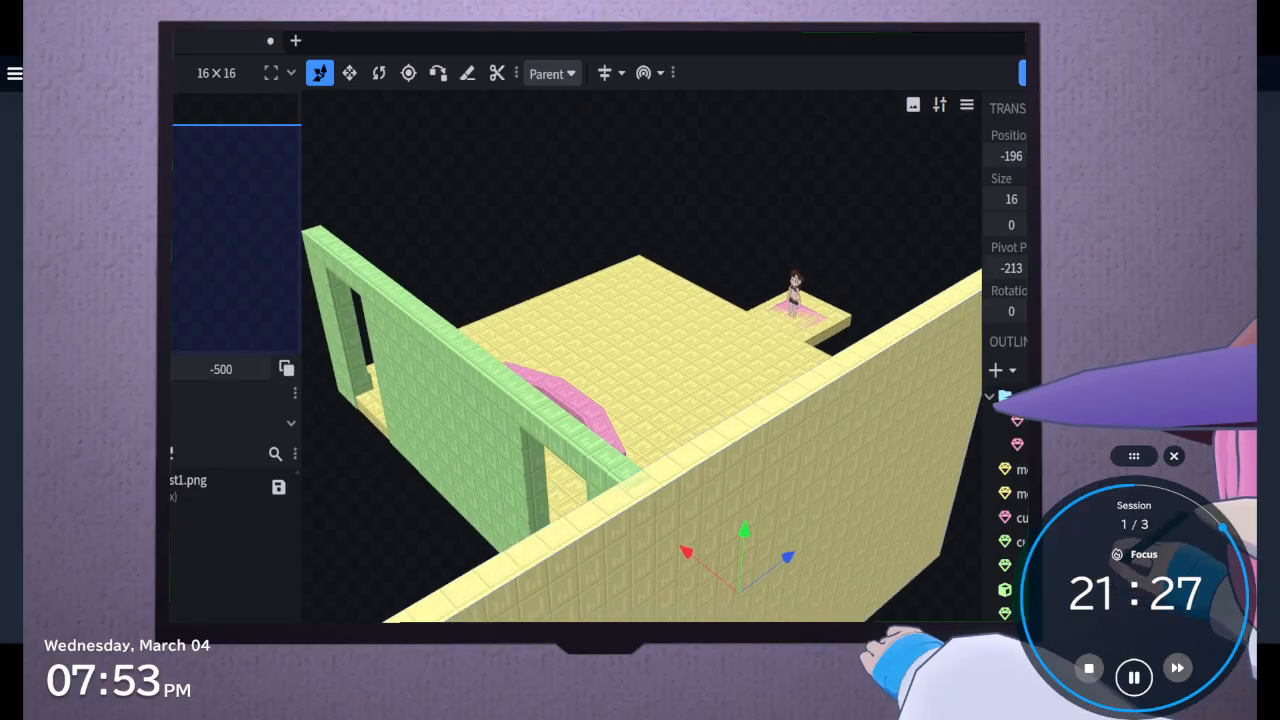
# Shorten the side wall to end at the back wall's corner and trim its bottom to the floor slab's underside
pyautogui.click(346, 72)
pyautogui.moveTo(685, 632); pyautogui.dragTo(910, 546)
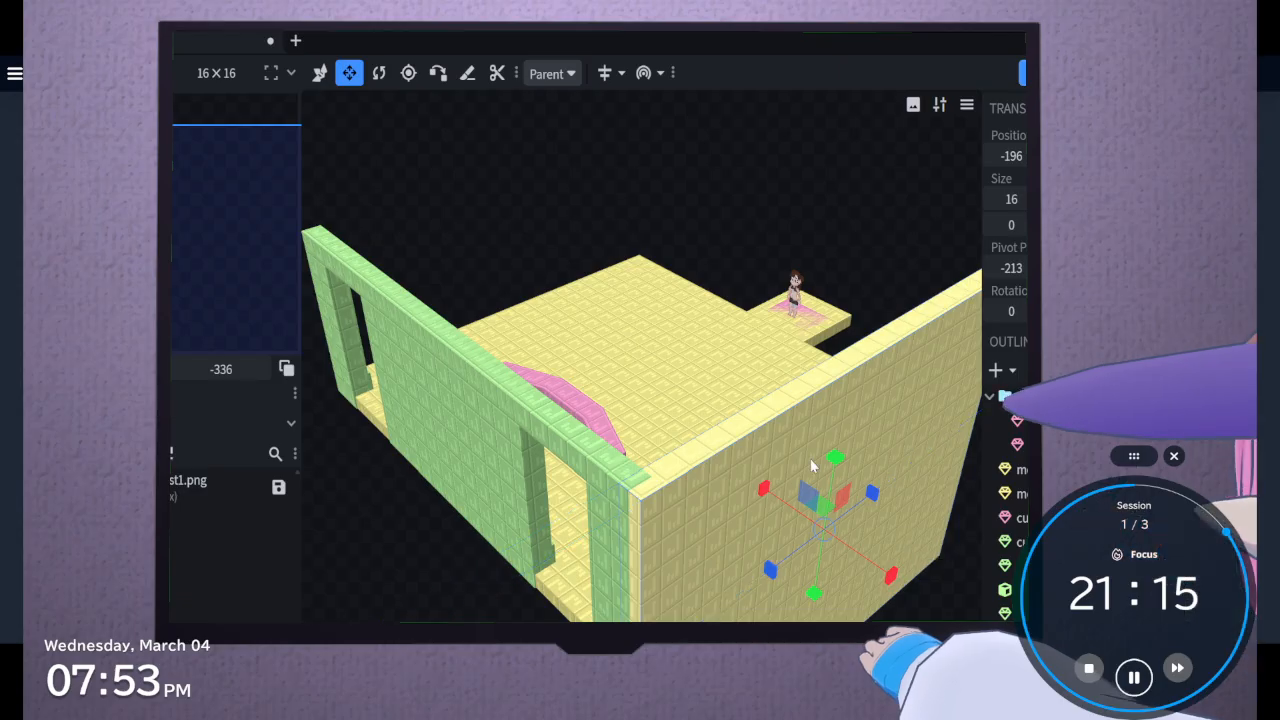
pyautogui.moveTo(830, 463)
pyautogui.mouseDown()
pyautogui.moveTo(827, 420)
pyautogui.moveTo(830, 458)
pyautogui.mouseUp()
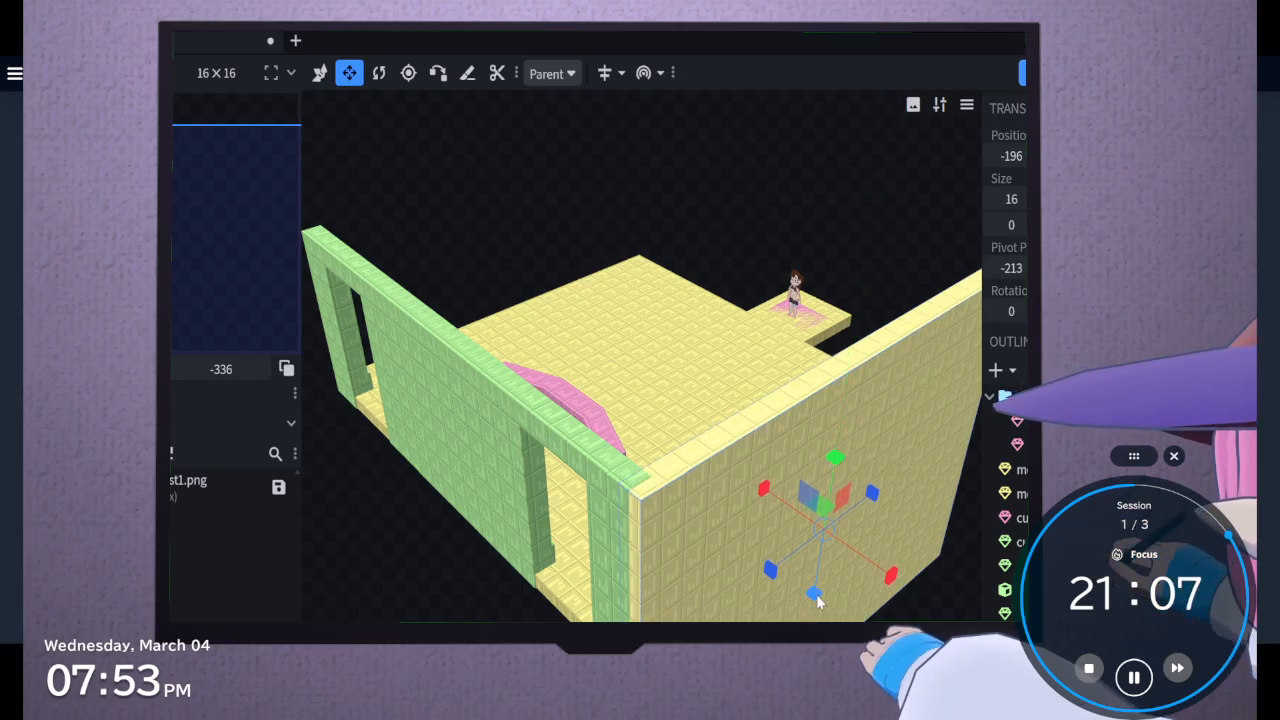
pyautogui.moveTo(816, 600); pyautogui.dragTo(815, 443)
# Duplicate the side wall in place and reduce the copy's height to a low strip just above the floor
pyautogui.moveTo(758, 600); pyautogui.dragTo(811, 538)
pyautogui.moveTo(842, 437); pyautogui.dragTo(844, 441)
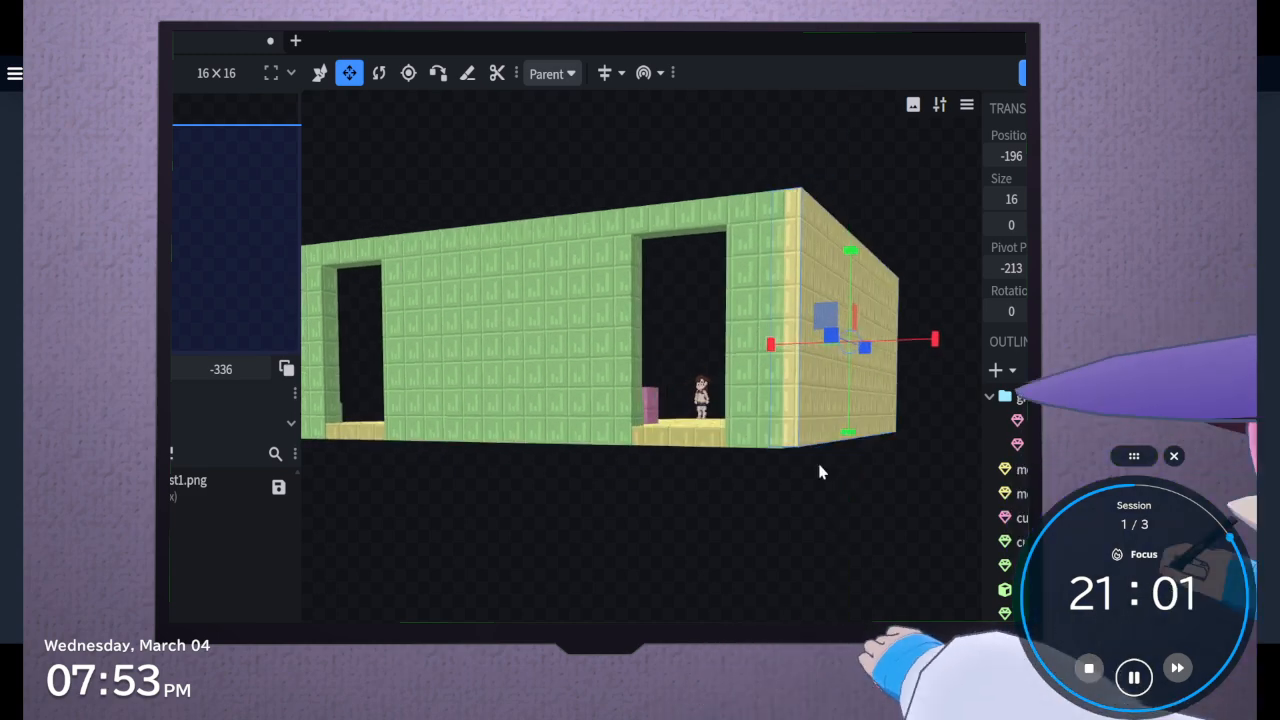
pyautogui.moveTo(797, 495); pyautogui.dragTo(1085, 535)
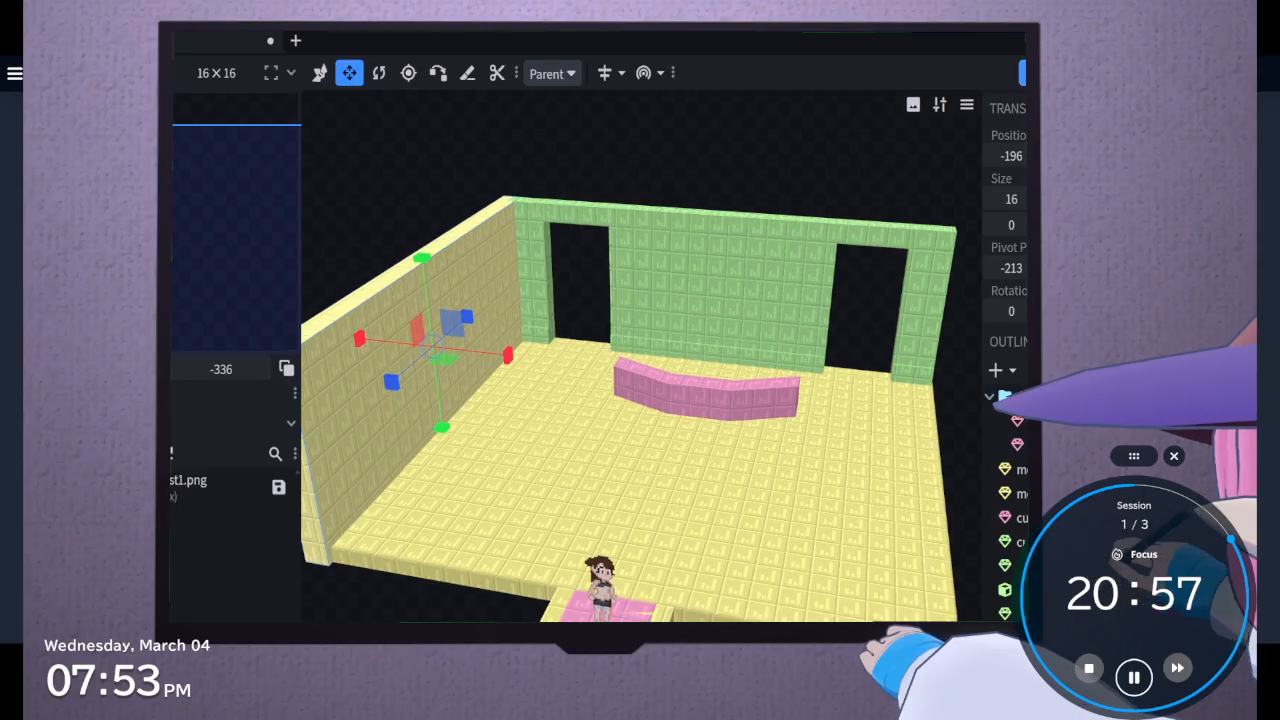
pyautogui.moveTo(600, 450); pyautogui.dragTo(742, 535, button='right')
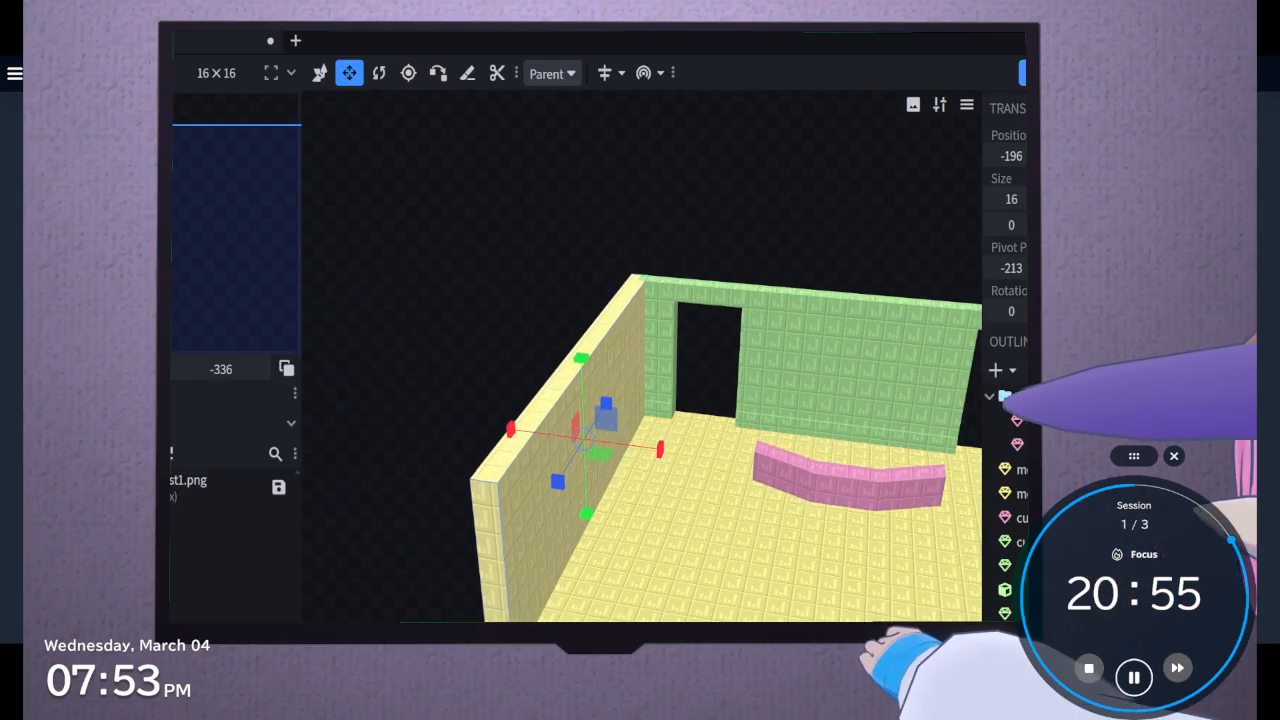
pyautogui.press('p')
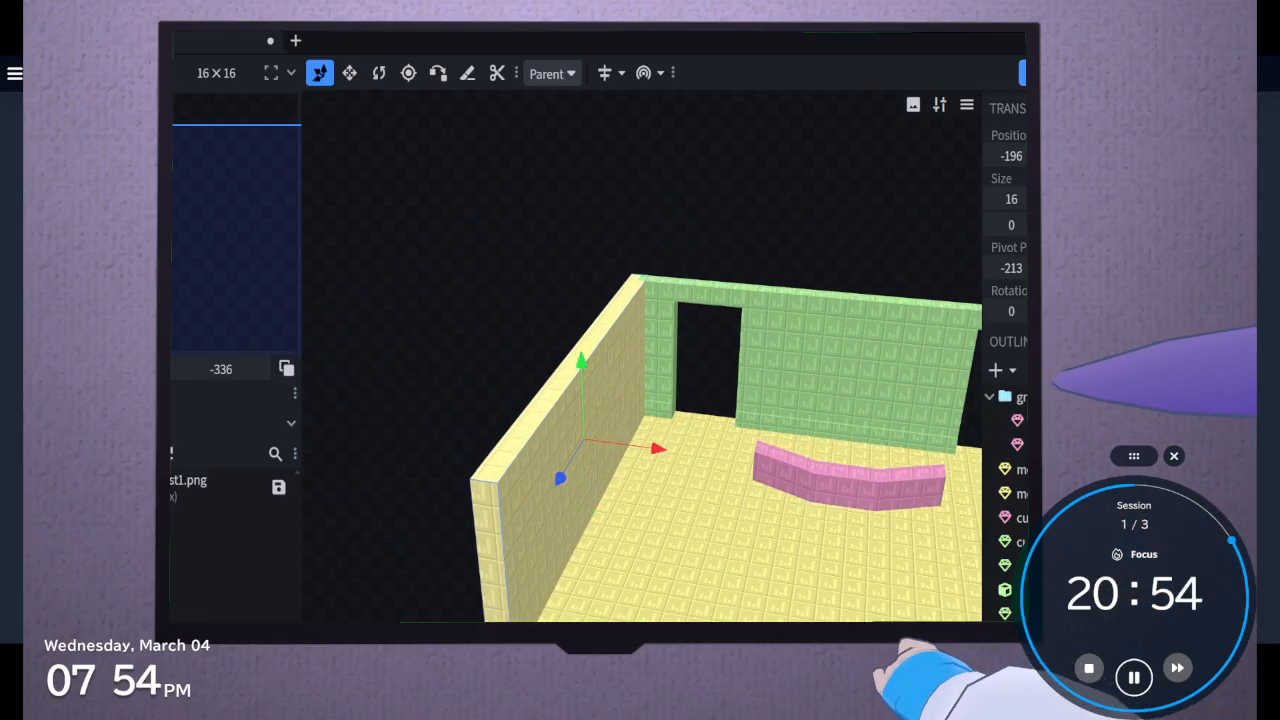
pyautogui.click(350, 74)
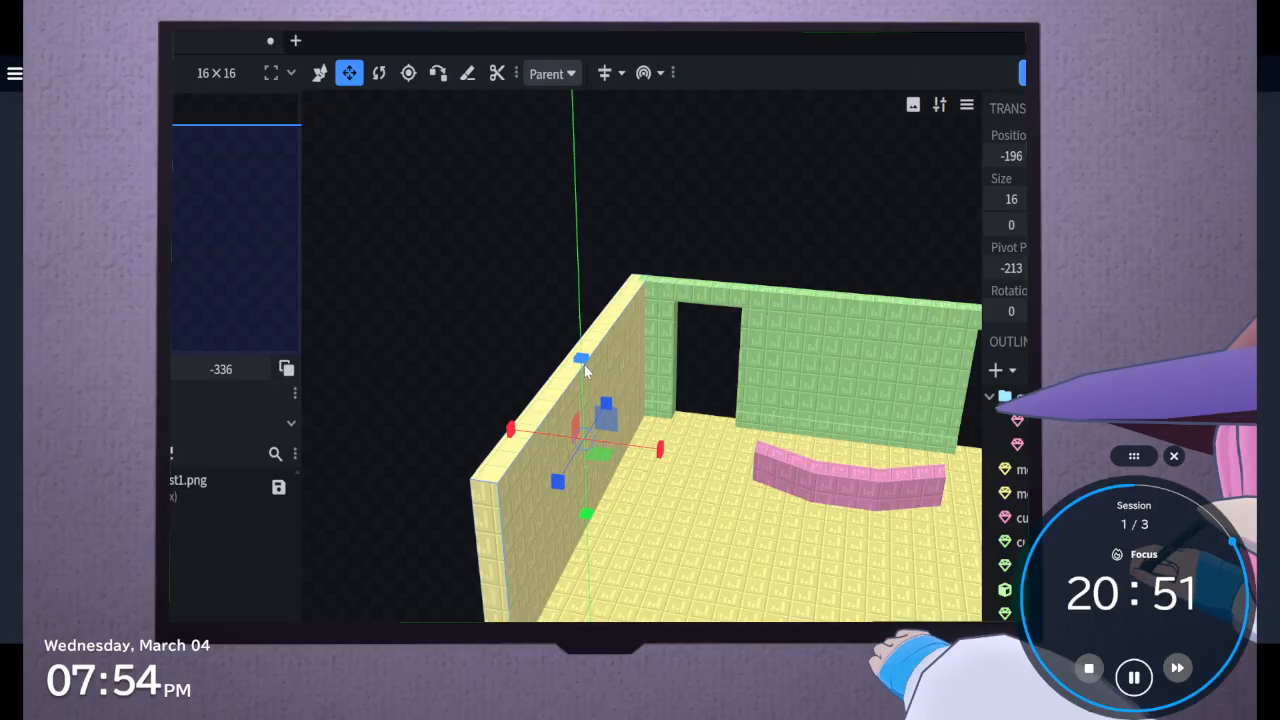
pyautogui.moveTo(586, 371); pyautogui.dragTo(596, 512)
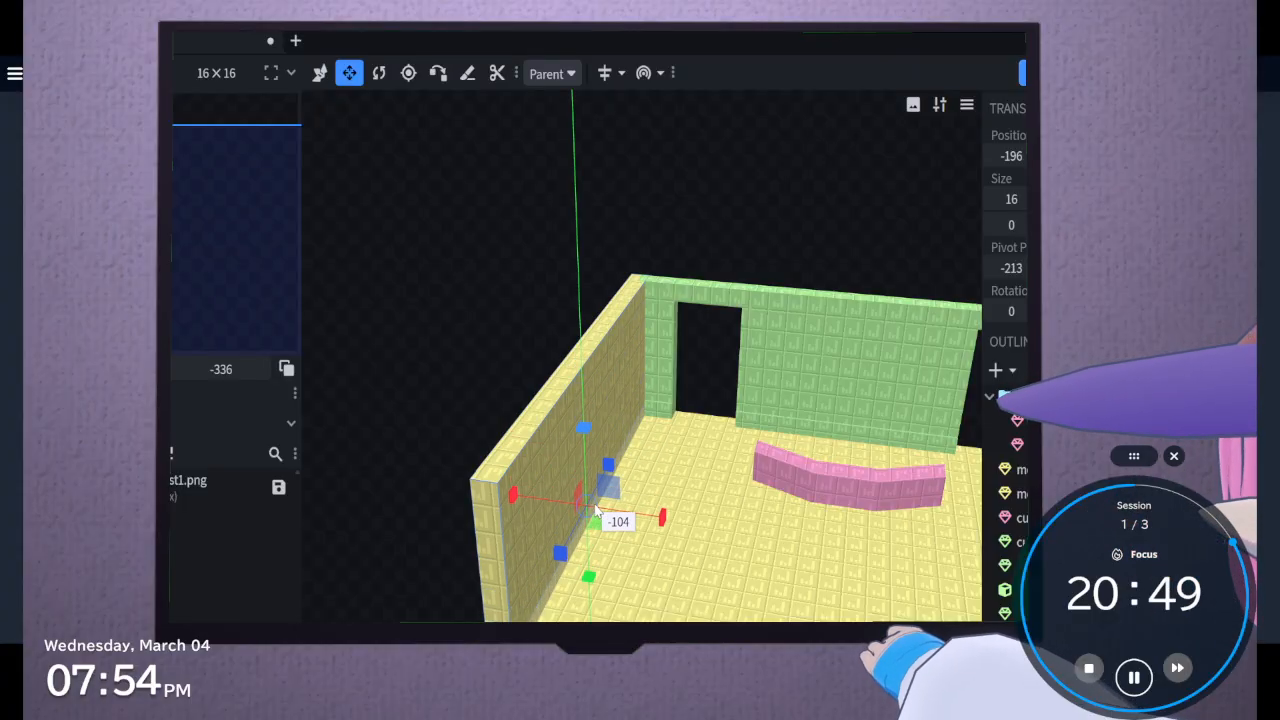
pyautogui.scroll(6, 596, 512)
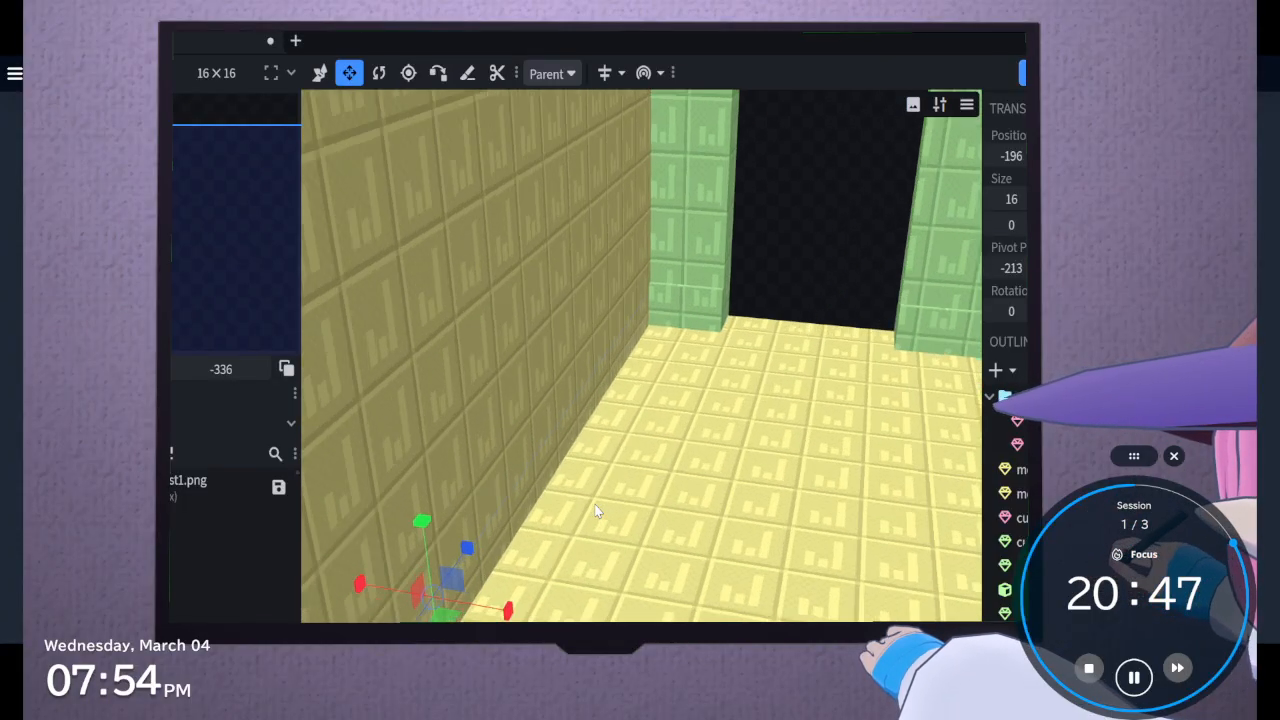
pyautogui.scroll(2, 596, 512)
pyautogui.moveTo(370, 551); pyautogui.dragTo(368, 542)
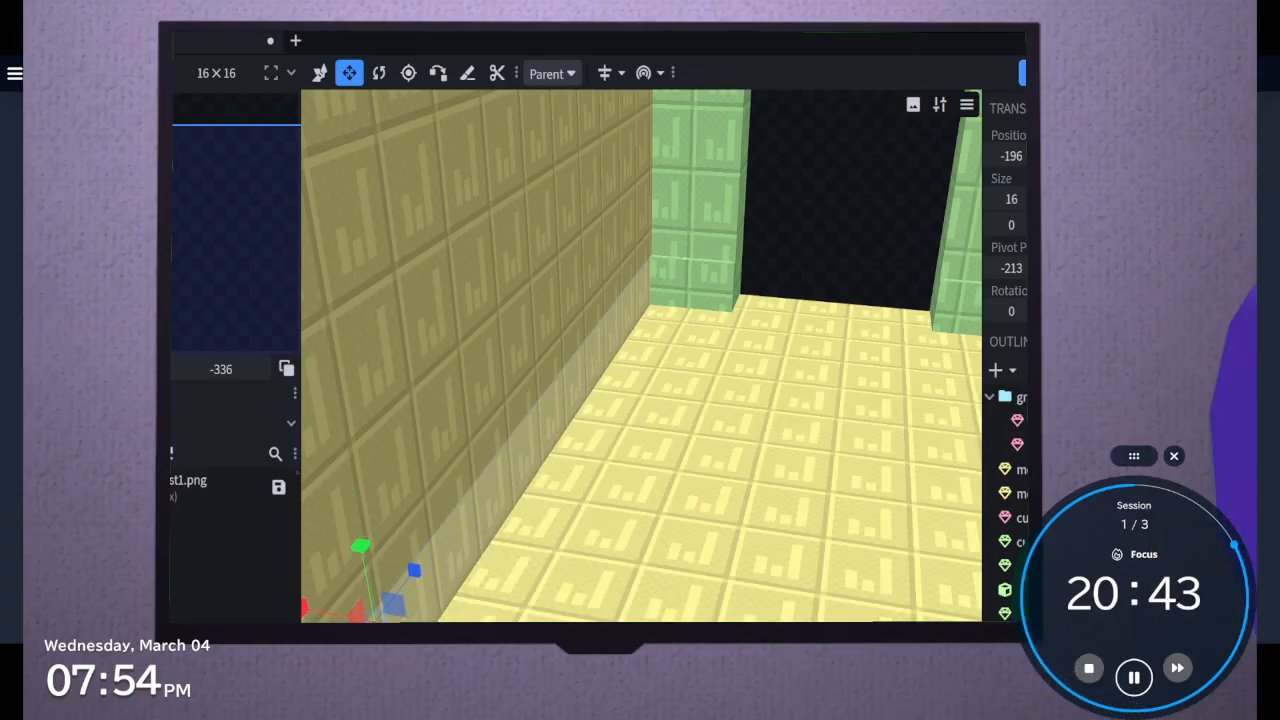
# Set the low strip's width to 18 so it projects from the side wall as a skirting
pyautogui.click(1031, 199)
pyautogui.click(1031, 199)
pyautogui.scroll(-8, 640, 355)
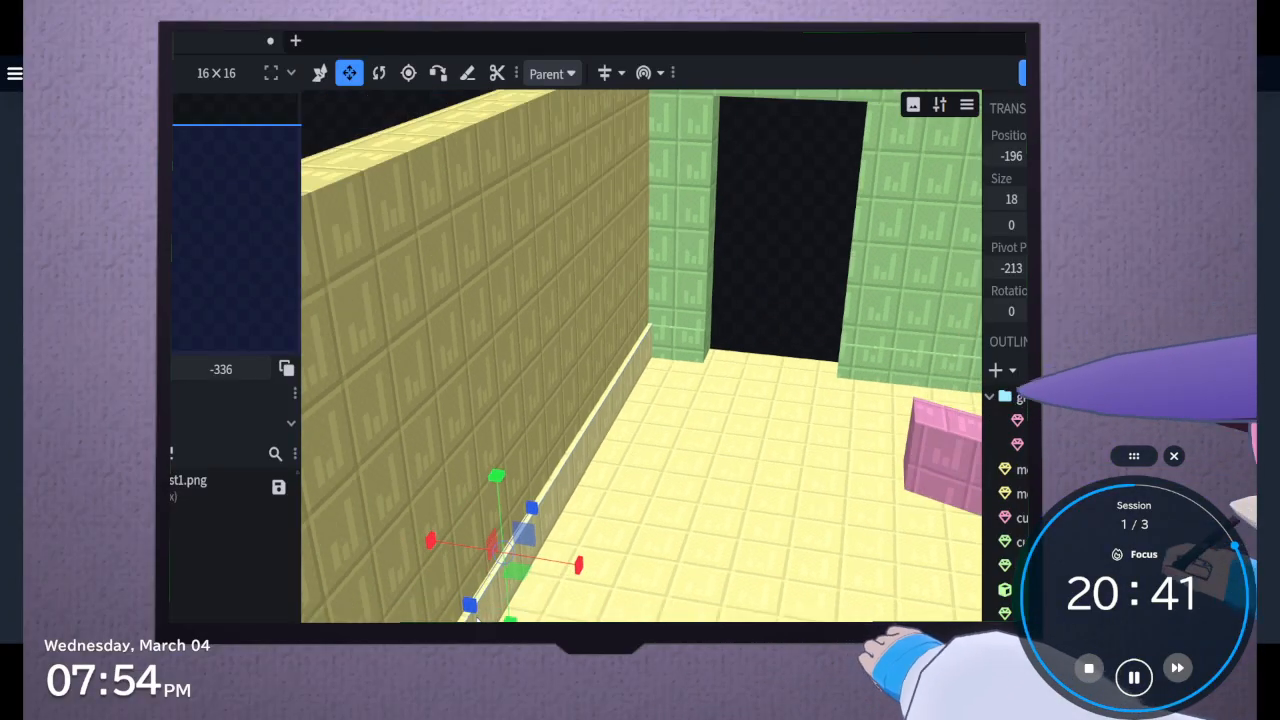
# Duplicate the side wall together with its skirting and move the copies inward across the floor
pyautogui.moveTo(640, 390); pyautogui.dragTo(710, 390, button='middle')
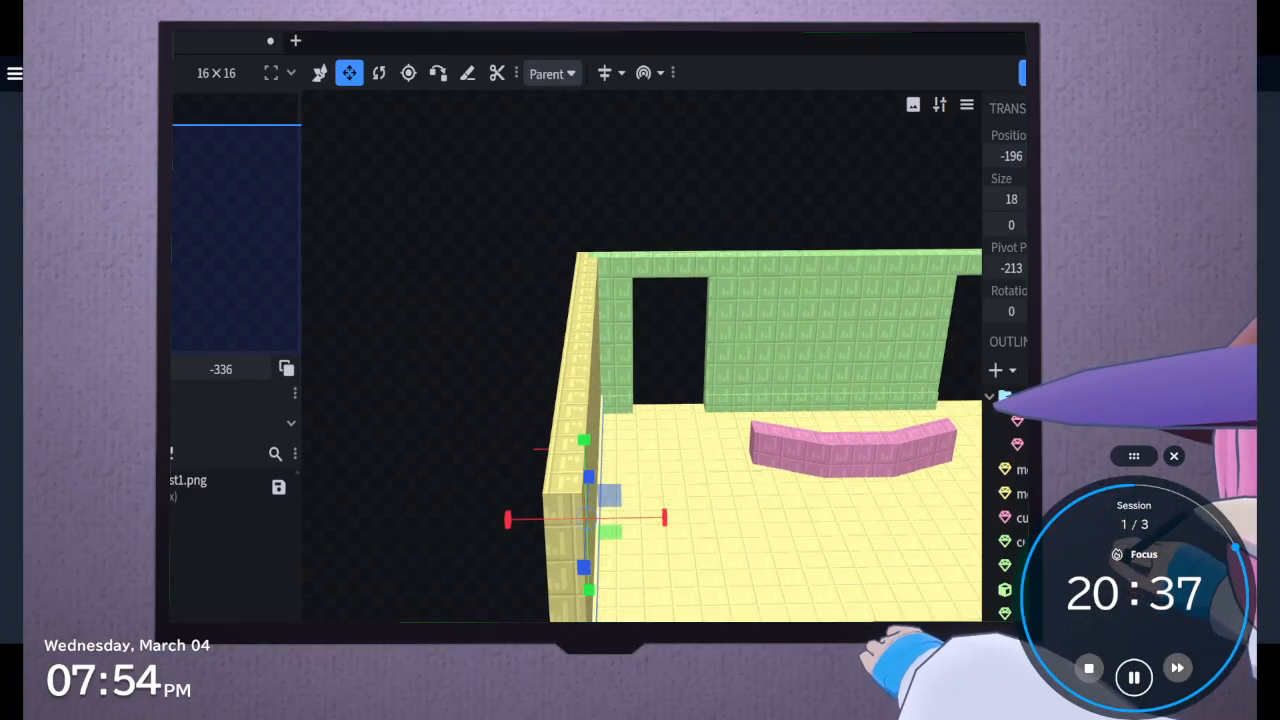
pyautogui.click(568, 450)
pyautogui.keyDown('shift'); pyautogui.click(592, 470); pyautogui.keyUp('shift')
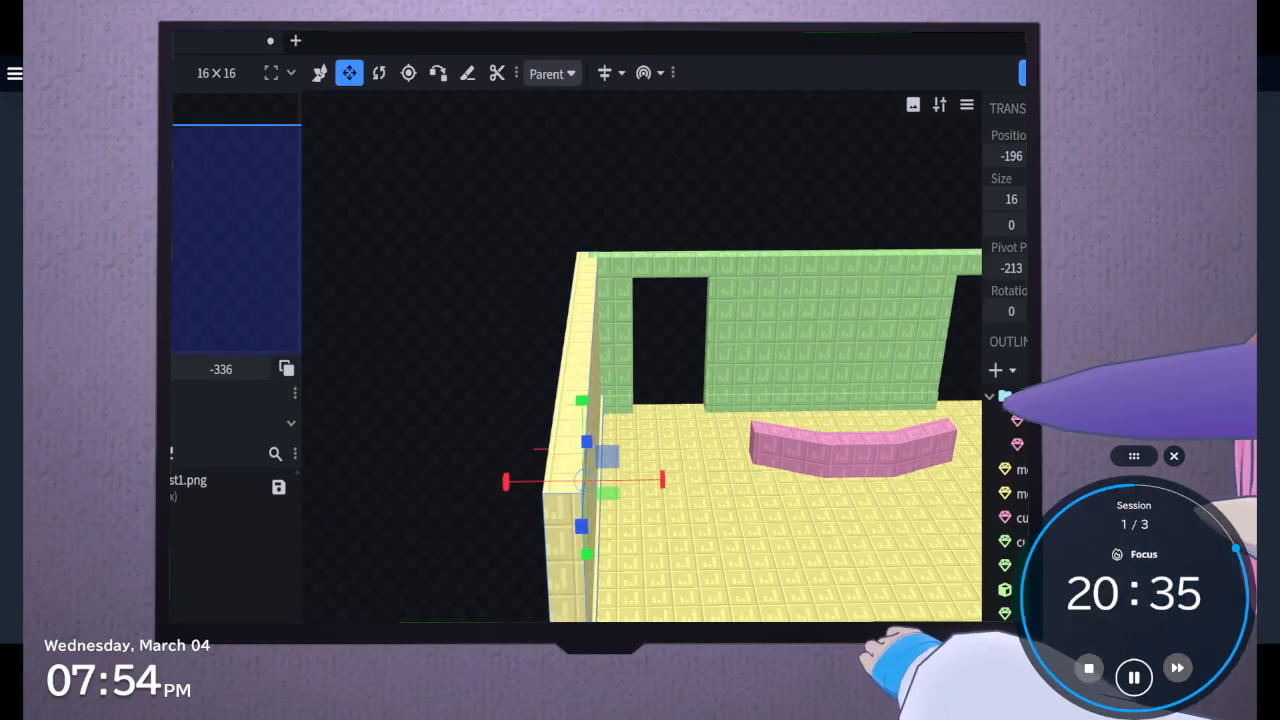
pyautogui.click(320, 73)
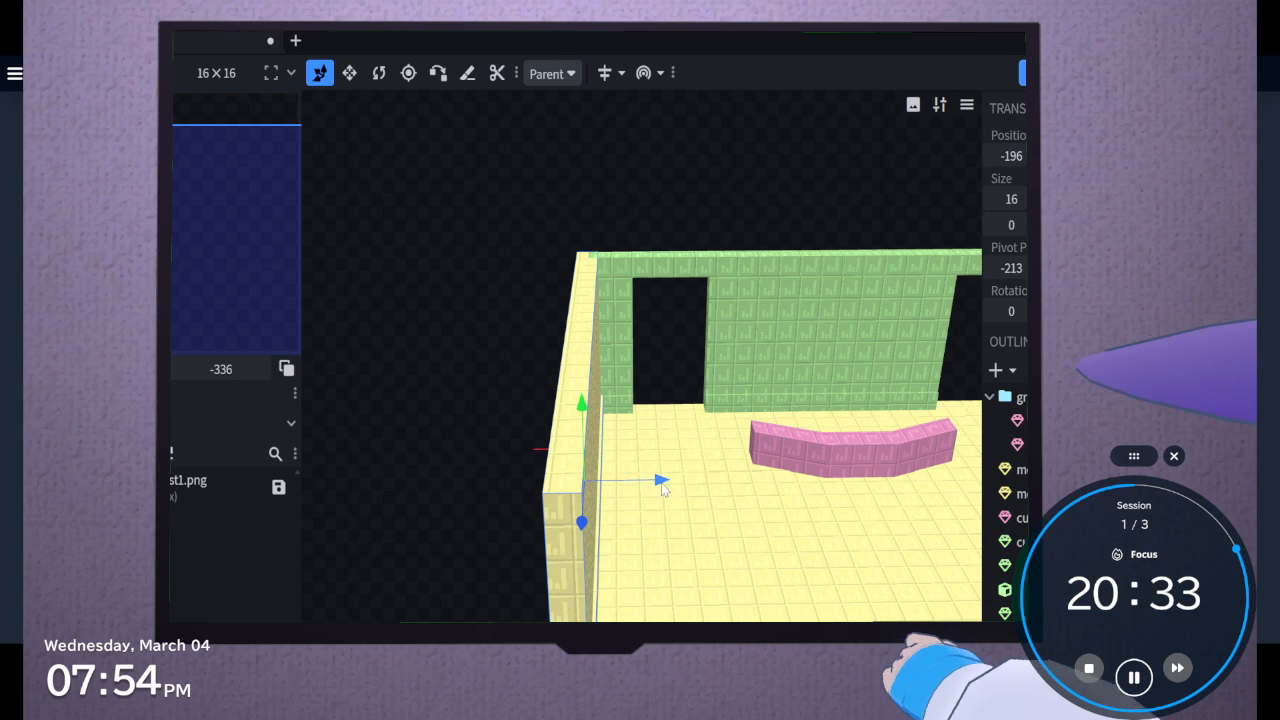
pyautogui.moveTo(662, 487); pyautogui.dragTo(816, 493)
# Turn the copied wall and skirting around their own center so the skirting faces the opposite way
pyautogui.click(379, 73)
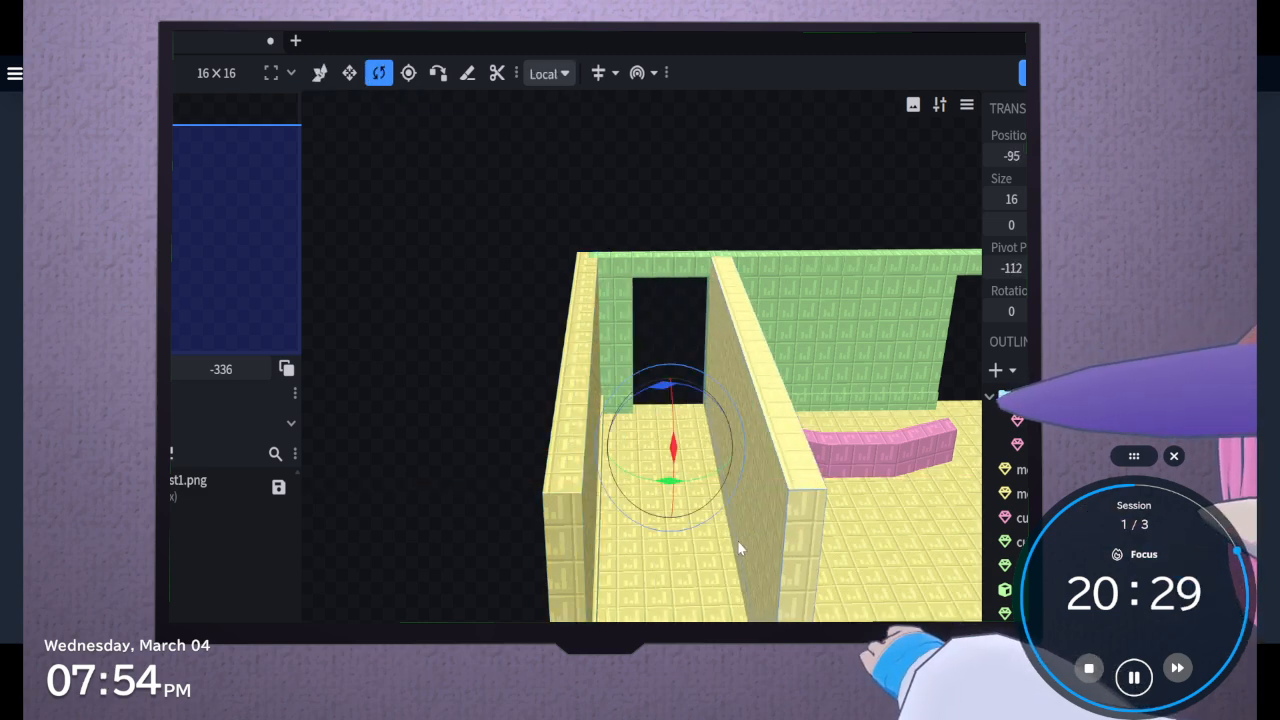
pyautogui.moveTo(661, 489); pyautogui.dragTo(743, 495)
pyautogui.hotkey('ctrl', 'z')
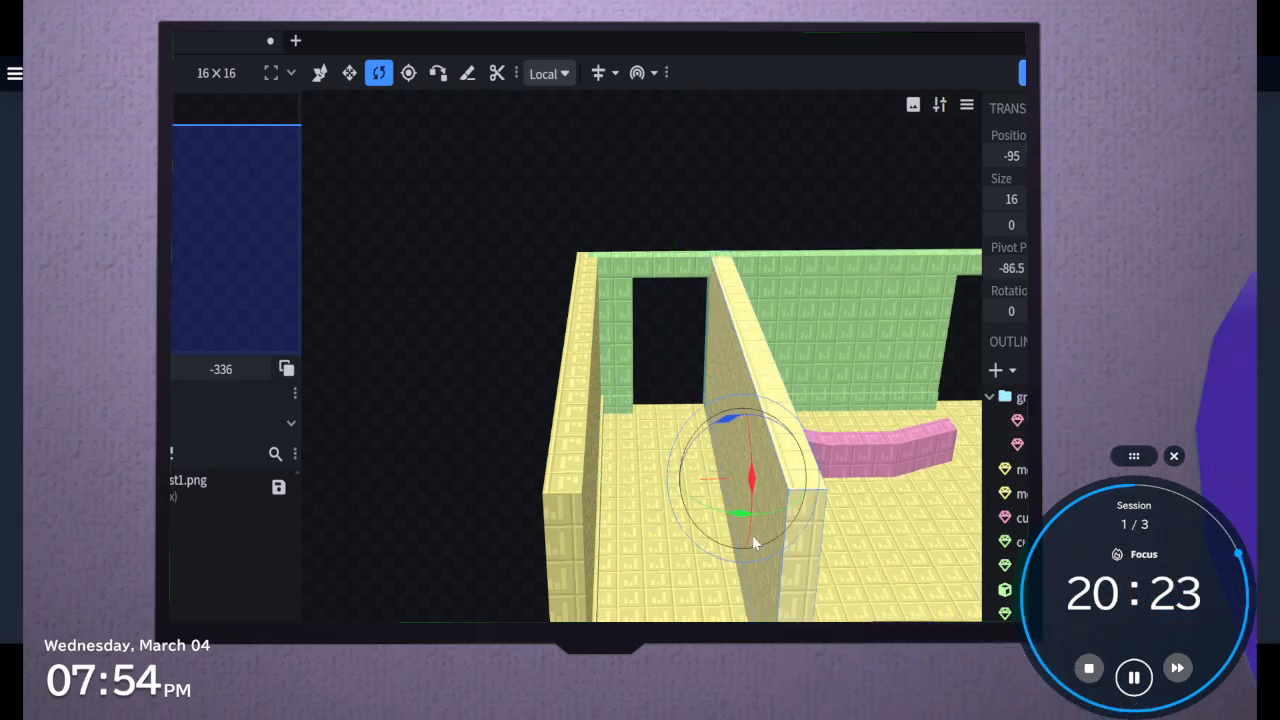
pyautogui.moveTo(734, 516); pyautogui.dragTo(782, 310)
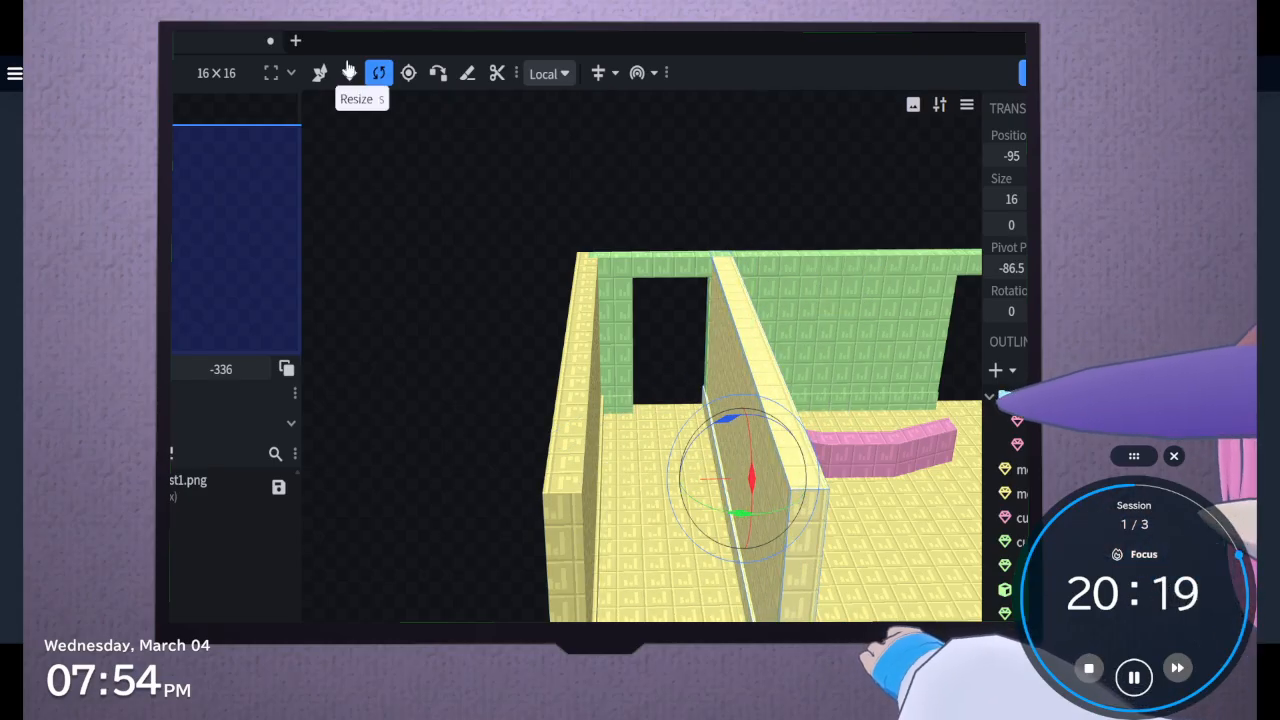
# Move the copied wall and skirting to the floor's opposite side edge, with the wall at X position 177
pyautogui.click(320, 73)
pyautogui.scroll(-3, 751, 495)
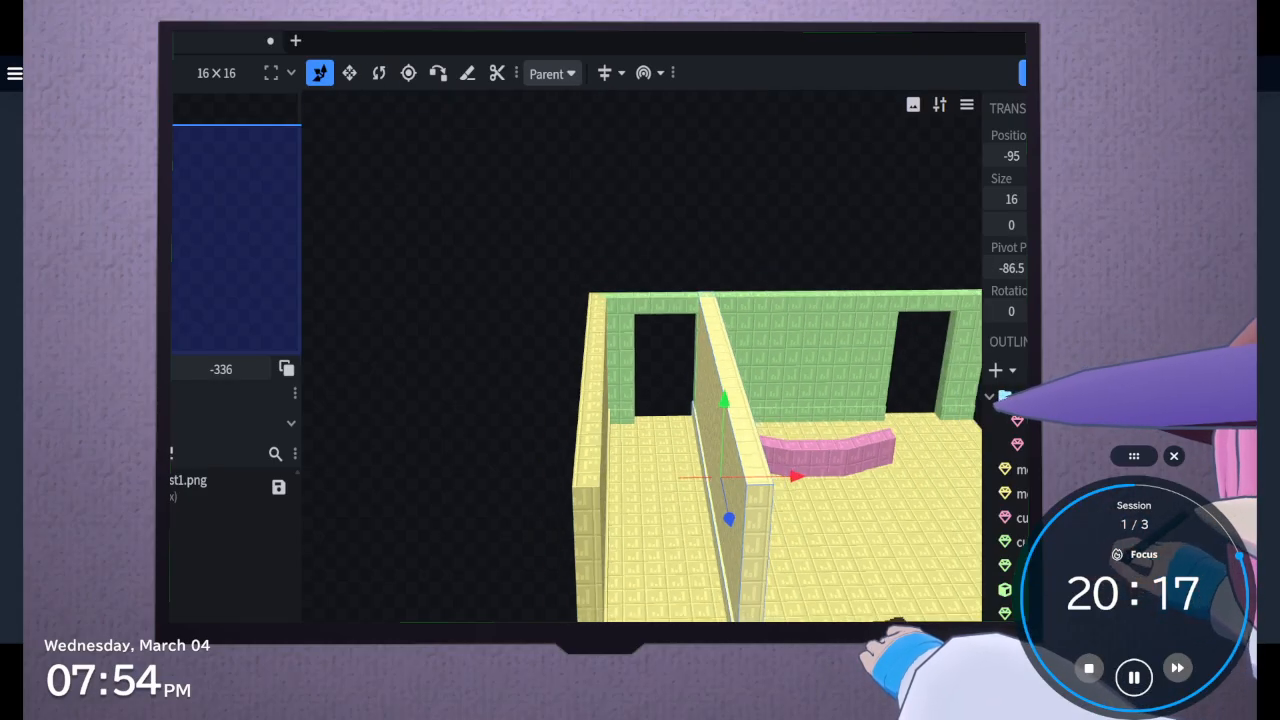
pyautogui.moveTo(751, 495); pyautogui.dragTo(608, 537, button='right')
pyautogui.moveTo(610, 517); pyautogui.dragTo(928, 575)
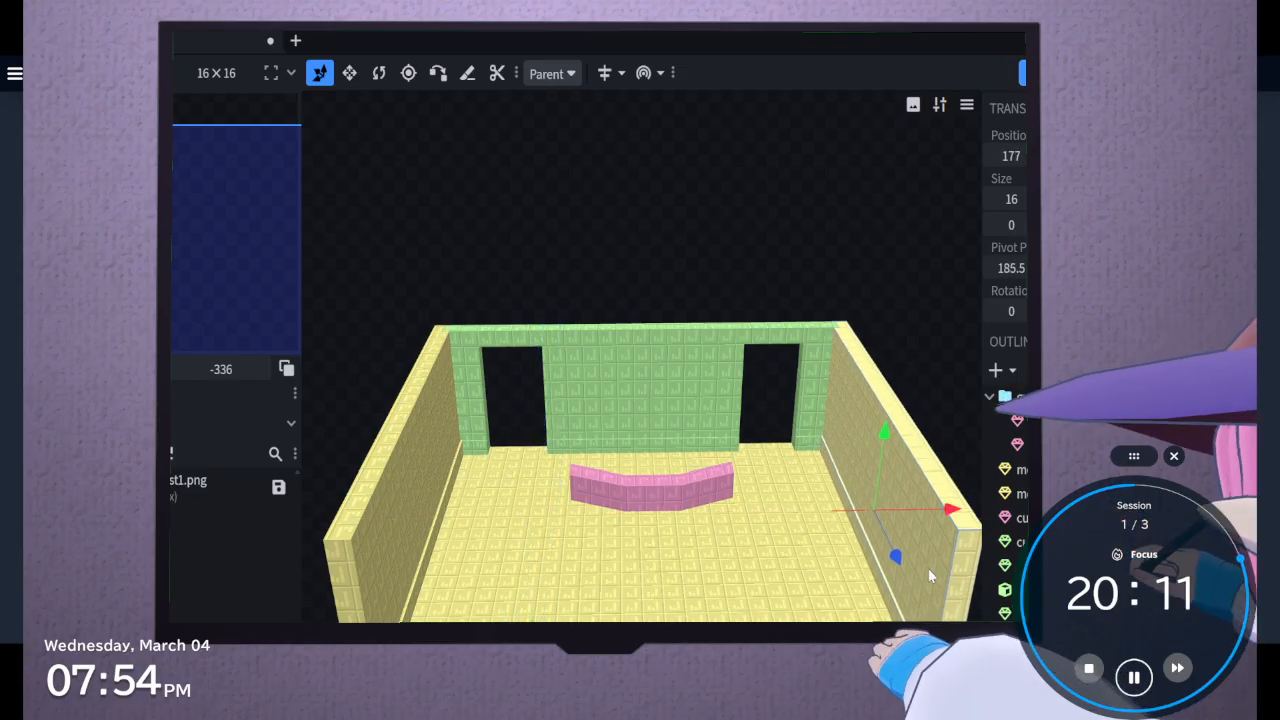
pyautogui.click(268, 16)
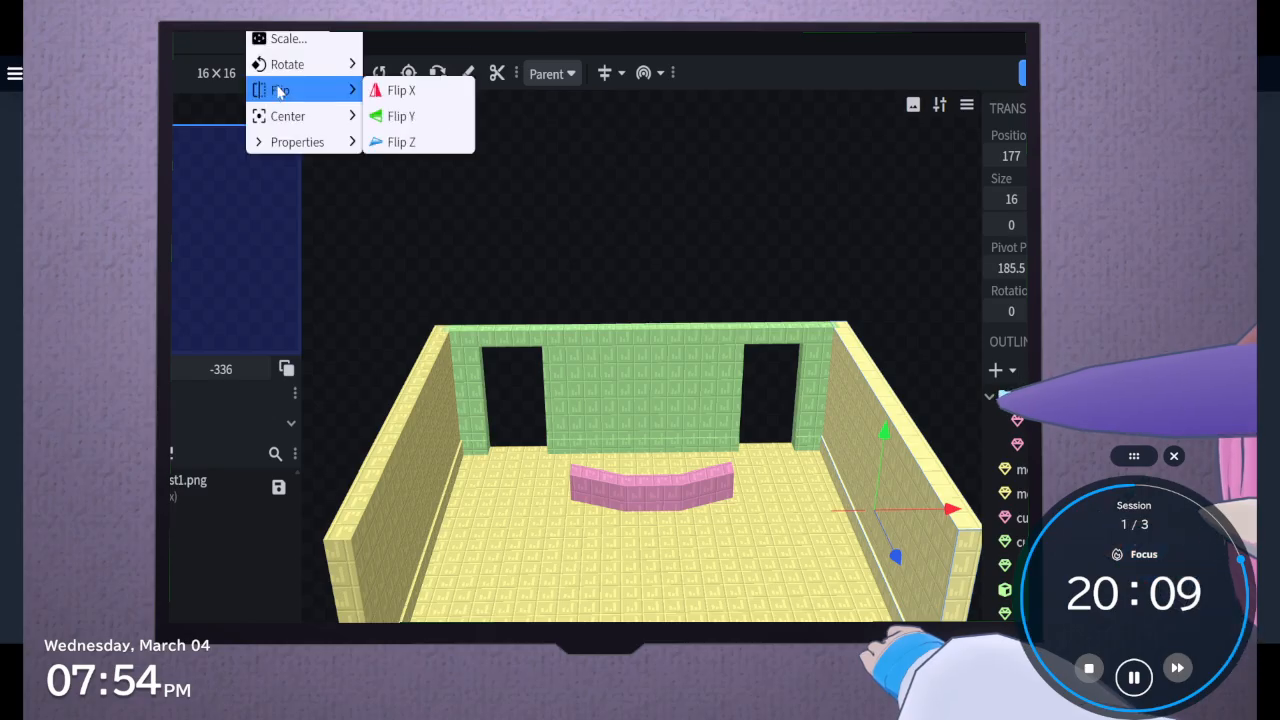
pyautogui.moveTo(262, 87)
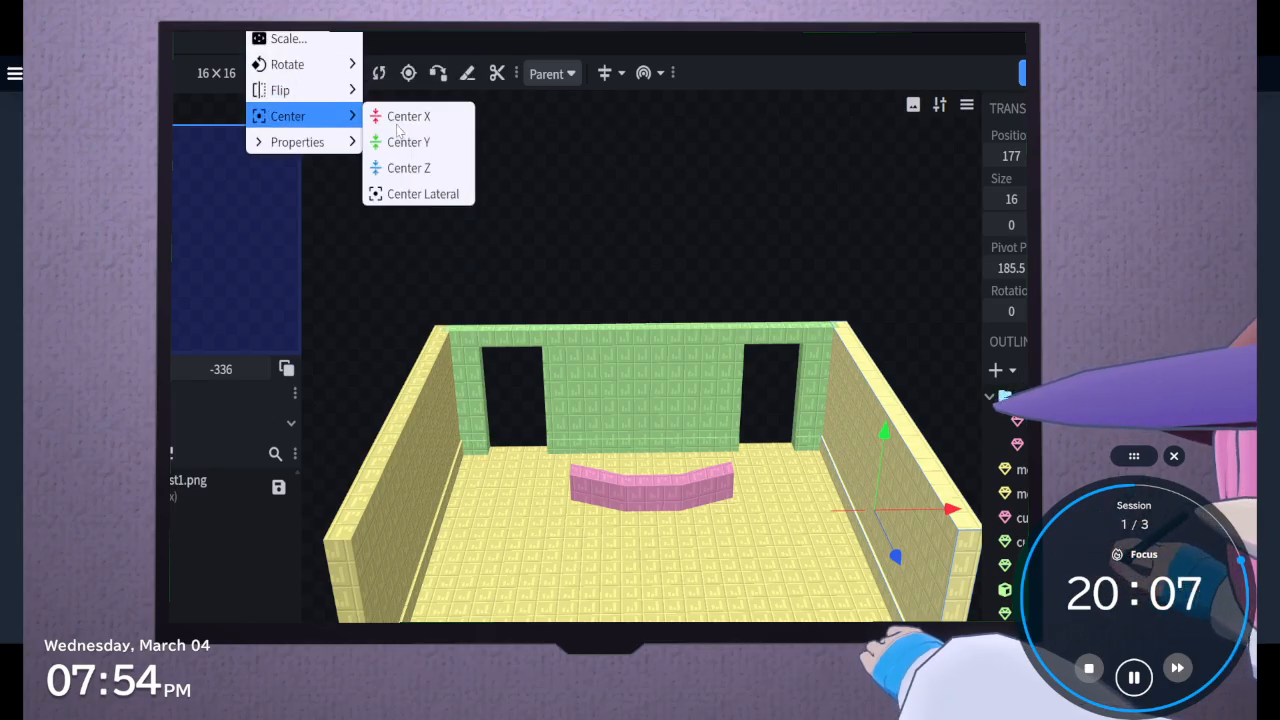
pyautogui.click(640, 191)
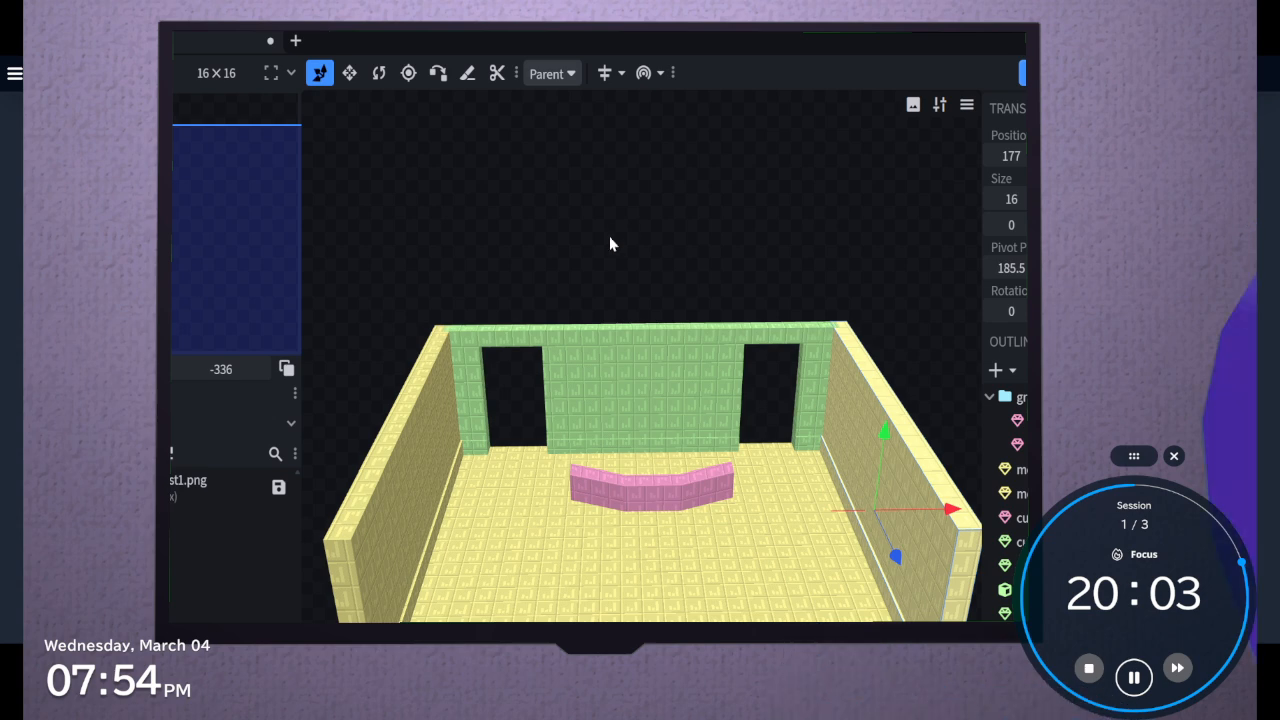
pyautogui.moveTo(609, 236)
pyautogui.mouseDown()
pyautogui.moveTo(681, 225)
pyautogui.moveTo(643, 171)
pyautogui.moveTo(603, 235)
pyautogui.mouseUp()
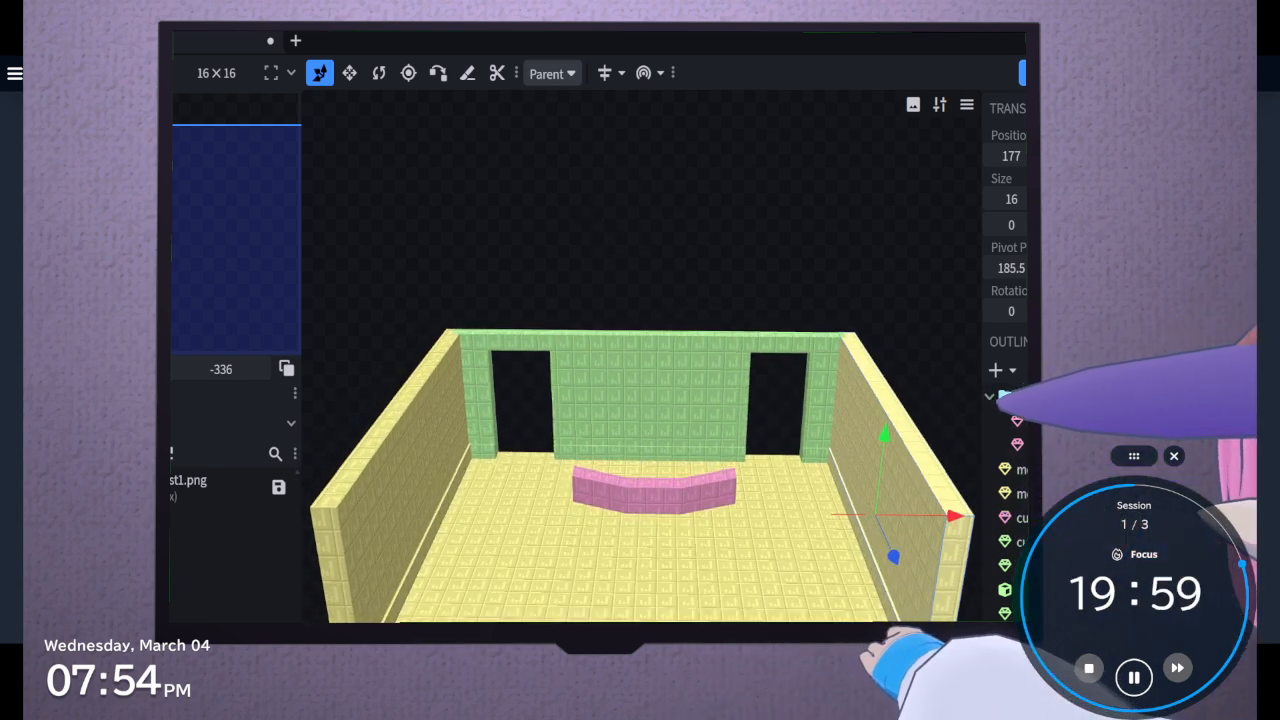
pyautogui.moveTo(446, 690)
pyautogui.mouseDown()
pyautogui.moveTo(486, 677)
pyautogui.moveTo(386, 617)
pyautogui.moveTo(446, 640)
pyautogui.moveTo(450, 672)
pyautogui.mouseUp()
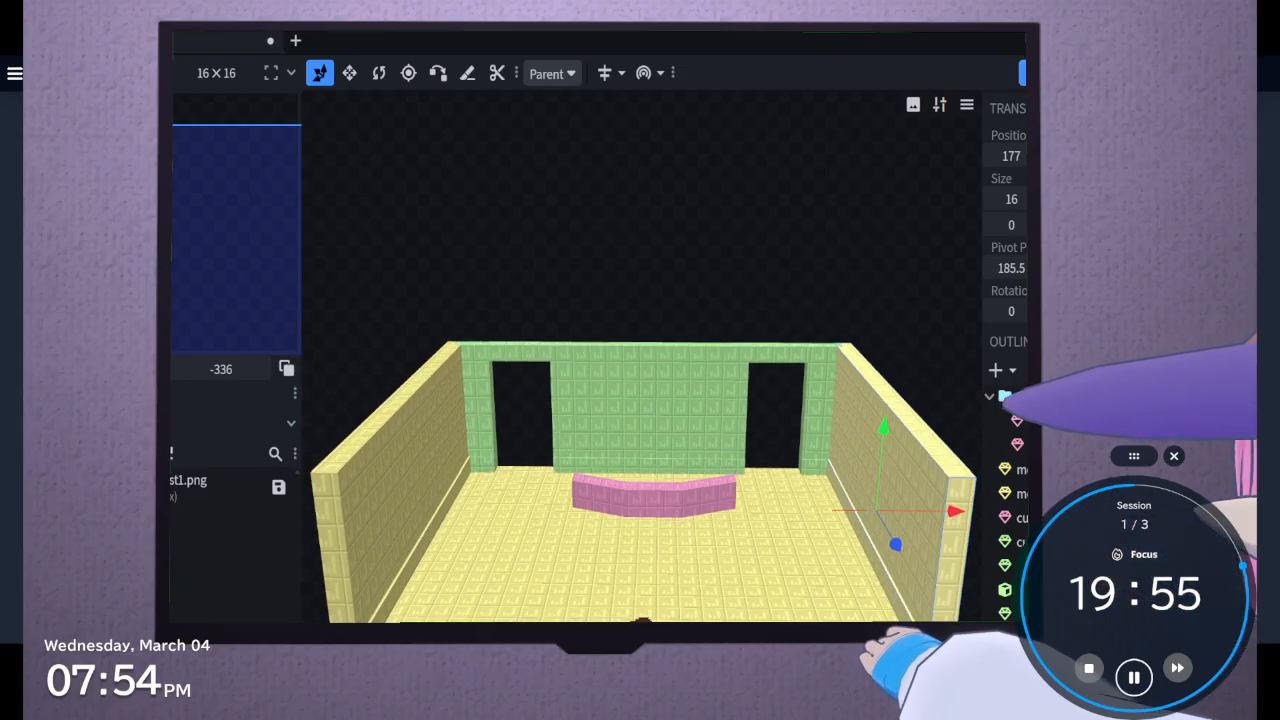
pyautogui.moveTo(640, 240); pyautogui.dragTo(640, 254)
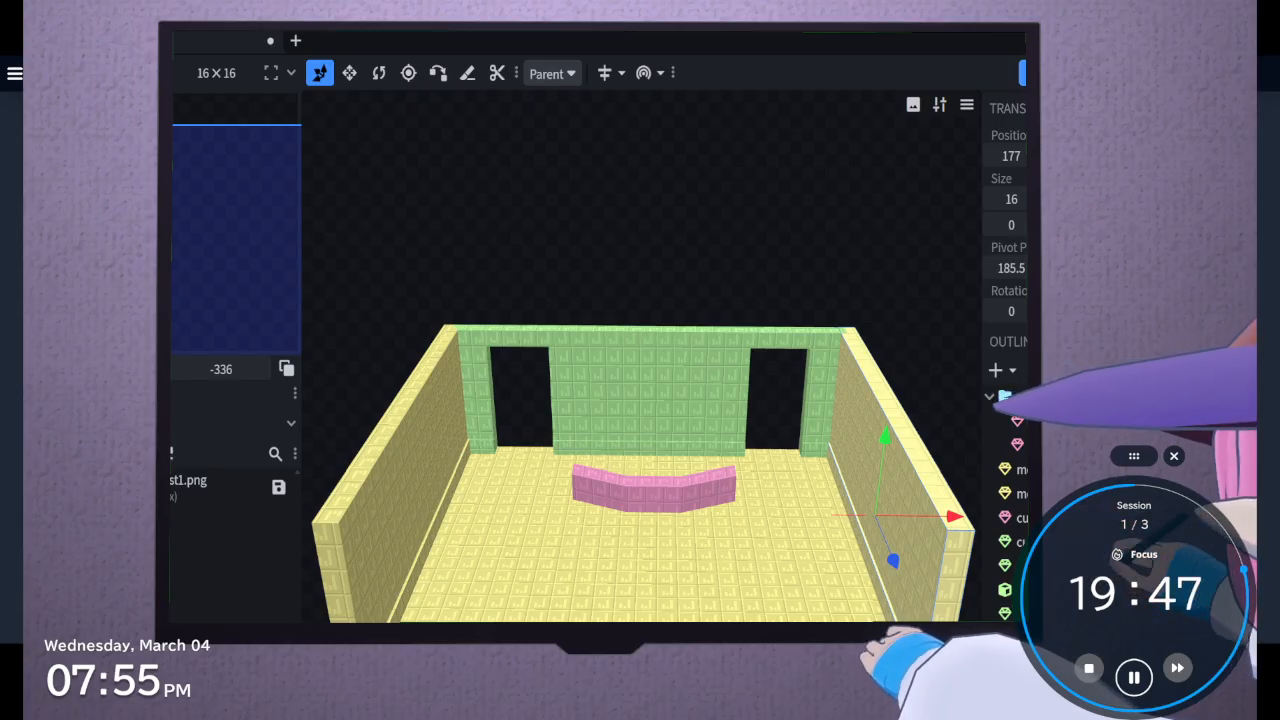
# Duplicate the side wall with its skirting and turn the copies 90 degrees so they run parallel to the back wall
pyautogui.moveTo(640, 240); pyautogui.dragTo(645, 240)
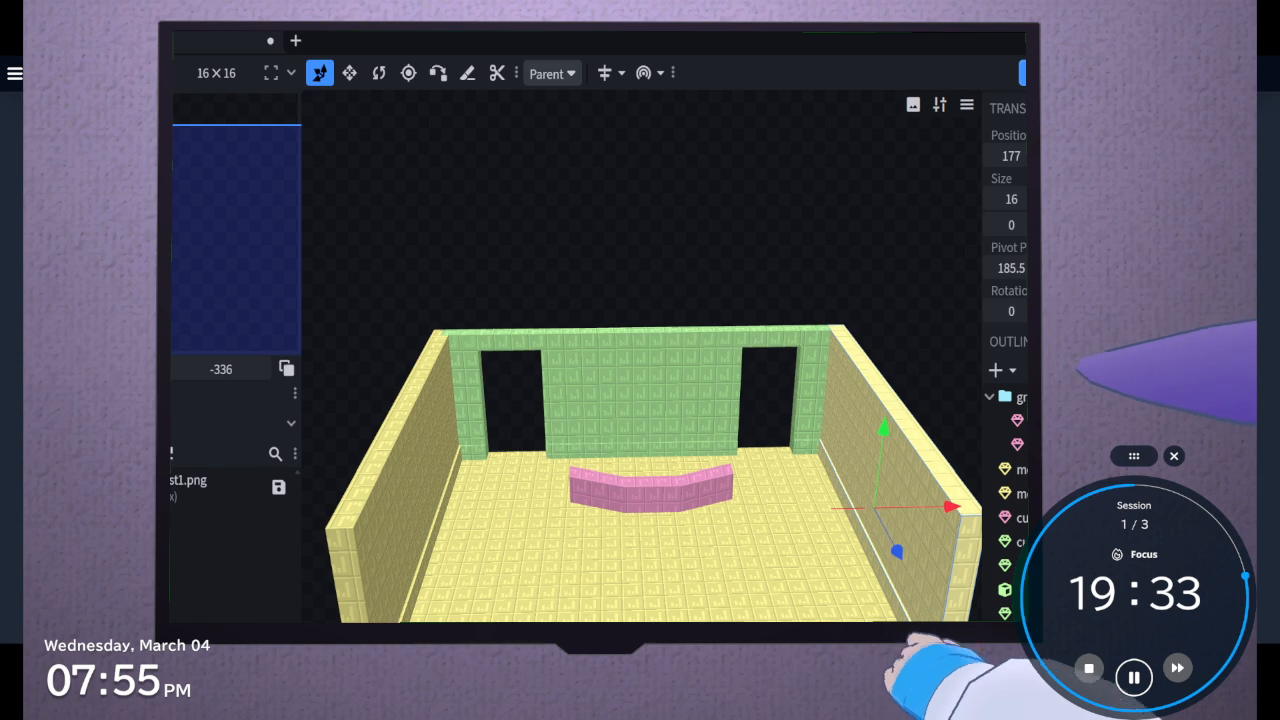
pyautogui.moveTo(680, 240); pyautogui.dragTo(645, 292)
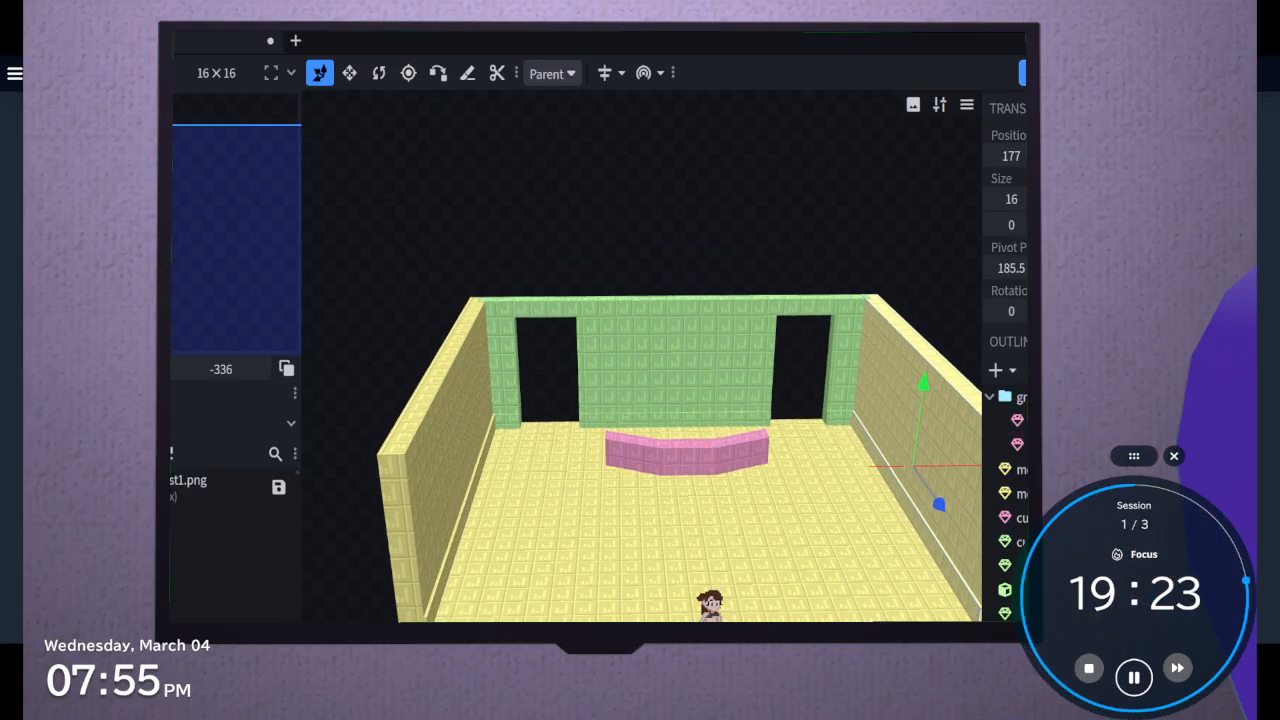
pyautogui.moveTo(645, 292); pyautogui.dragTo(636, 298)
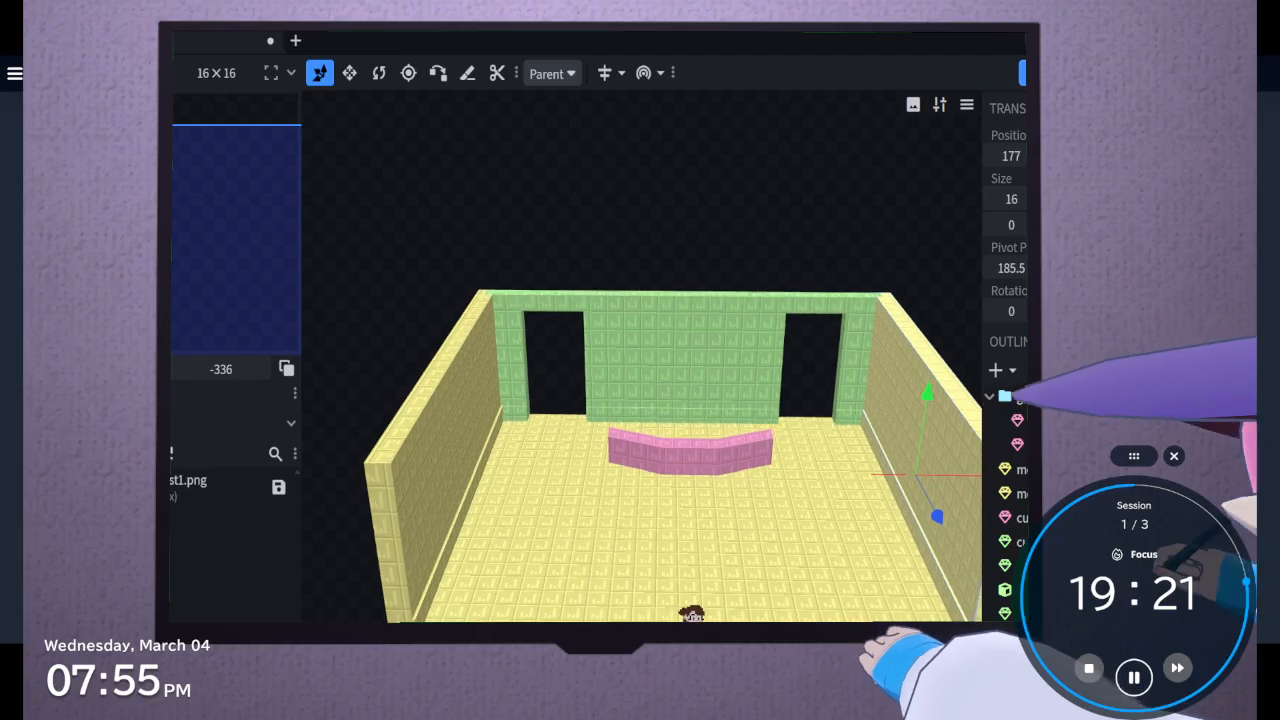
pyautogui.click(350, 73)
pyautogui.moveTo(604, 169); pyautogui.dragTo(512, 160, button='right')
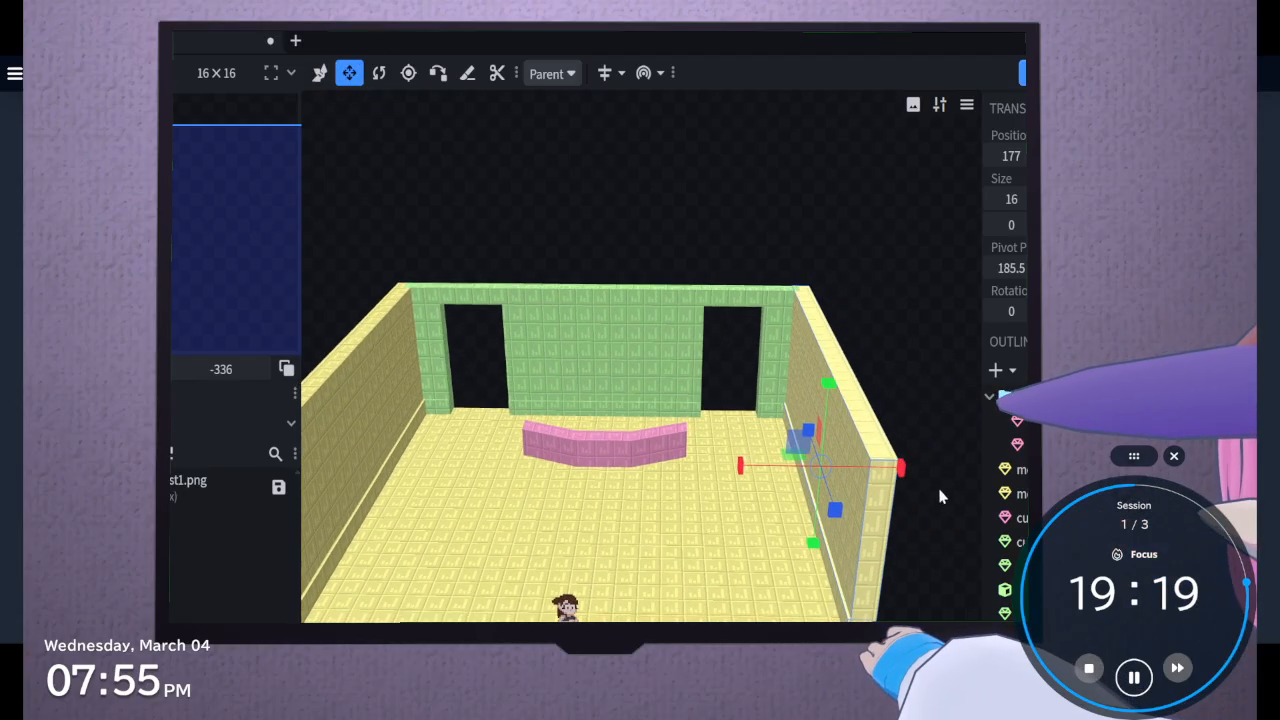
pyautogui.click(379, 73)
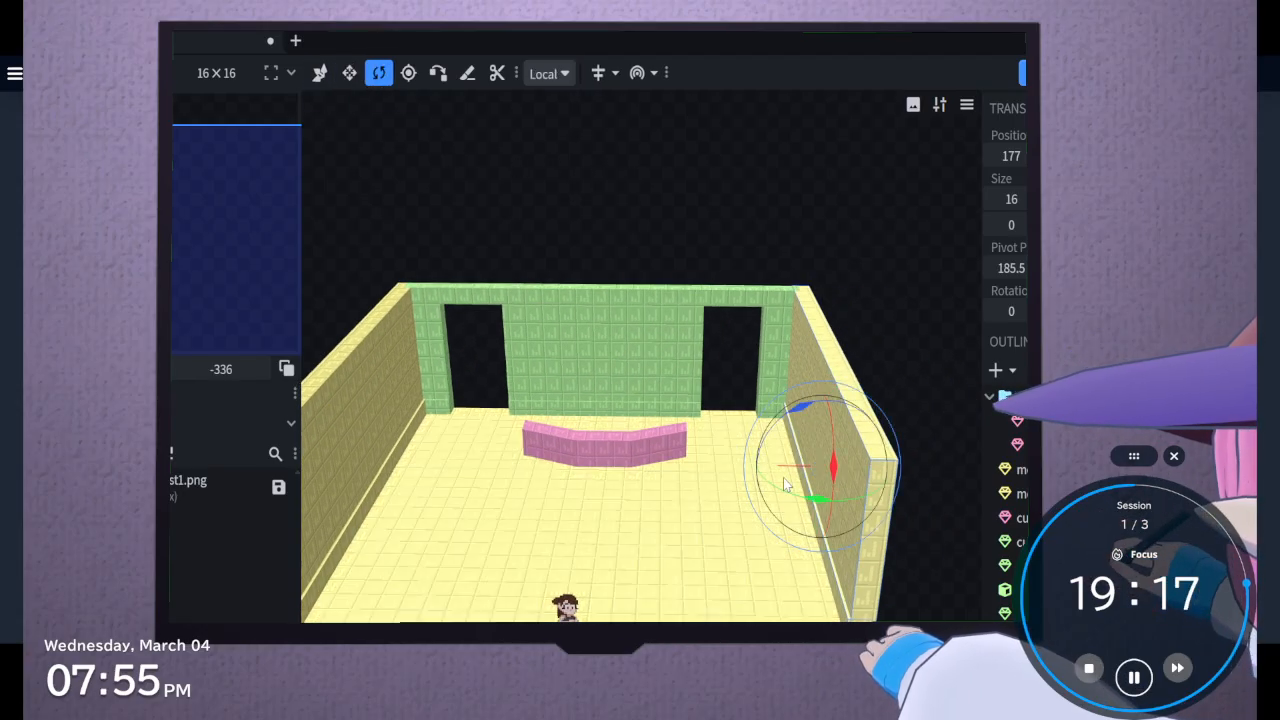
pyautogui.moveTo(787, 488); pyautogui.dragTo(531, 343)
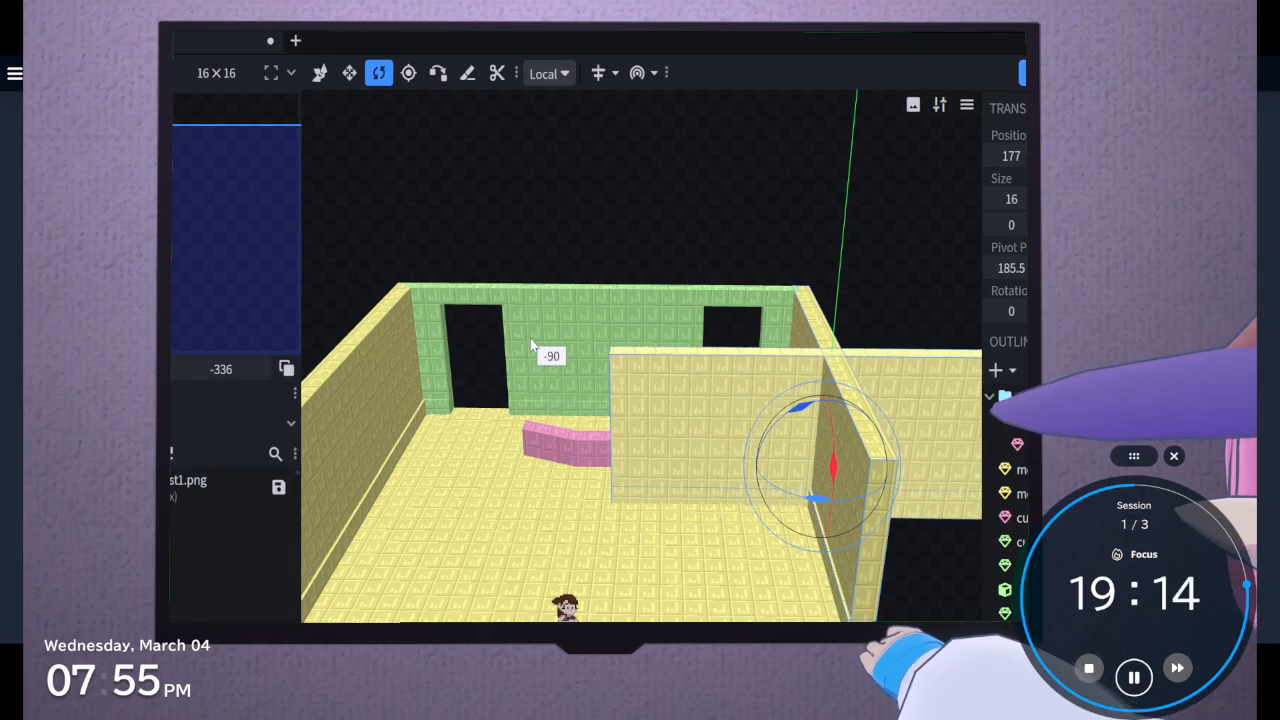
# Move the turned wall and skirting to the floor's front edge, opposite the back wall, at X position 15
pyautogui.click(349, 73)
pyautogui.click(320, 73)
pyautogui.moveTo(897, 468); pyautogui.dragTo(698, 465)
pyautogui.moveTo(618, 502); pyautogui.dragTo(606, 590)
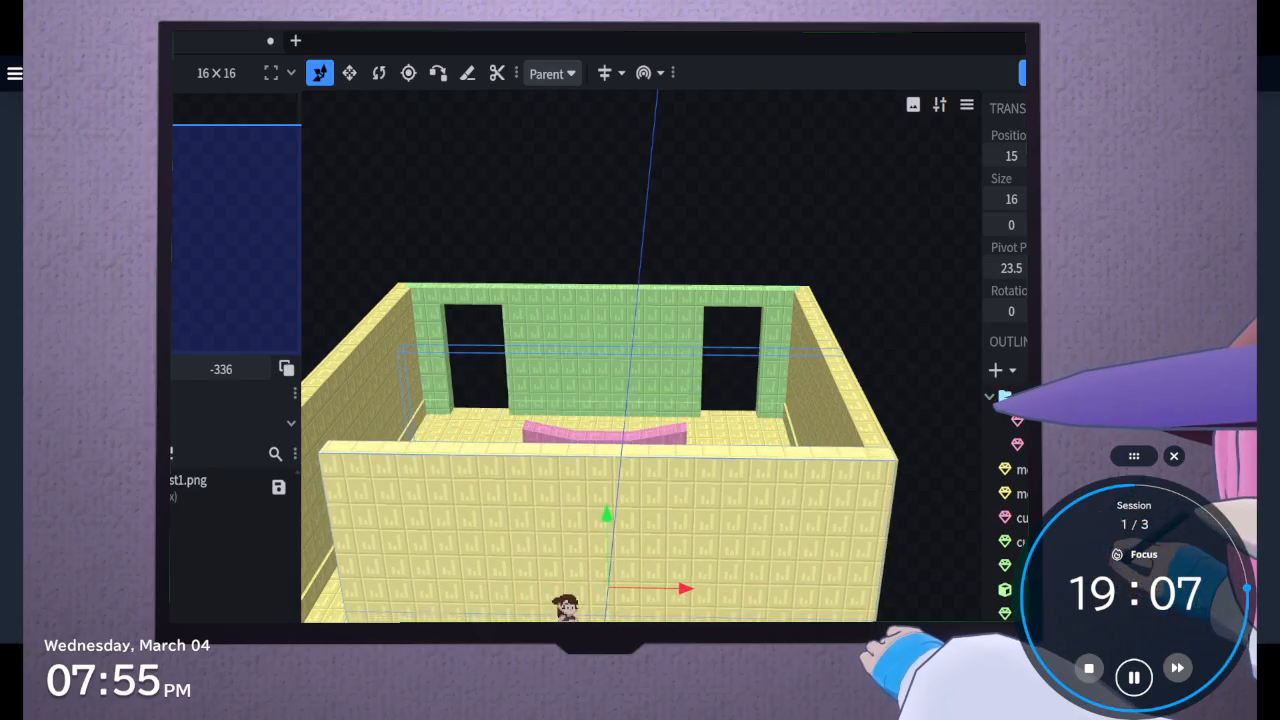
# Shorten the front wall and its skirting from the inner end to a length of 160, leaving the entrance open
pyautogui.click(349, 73)
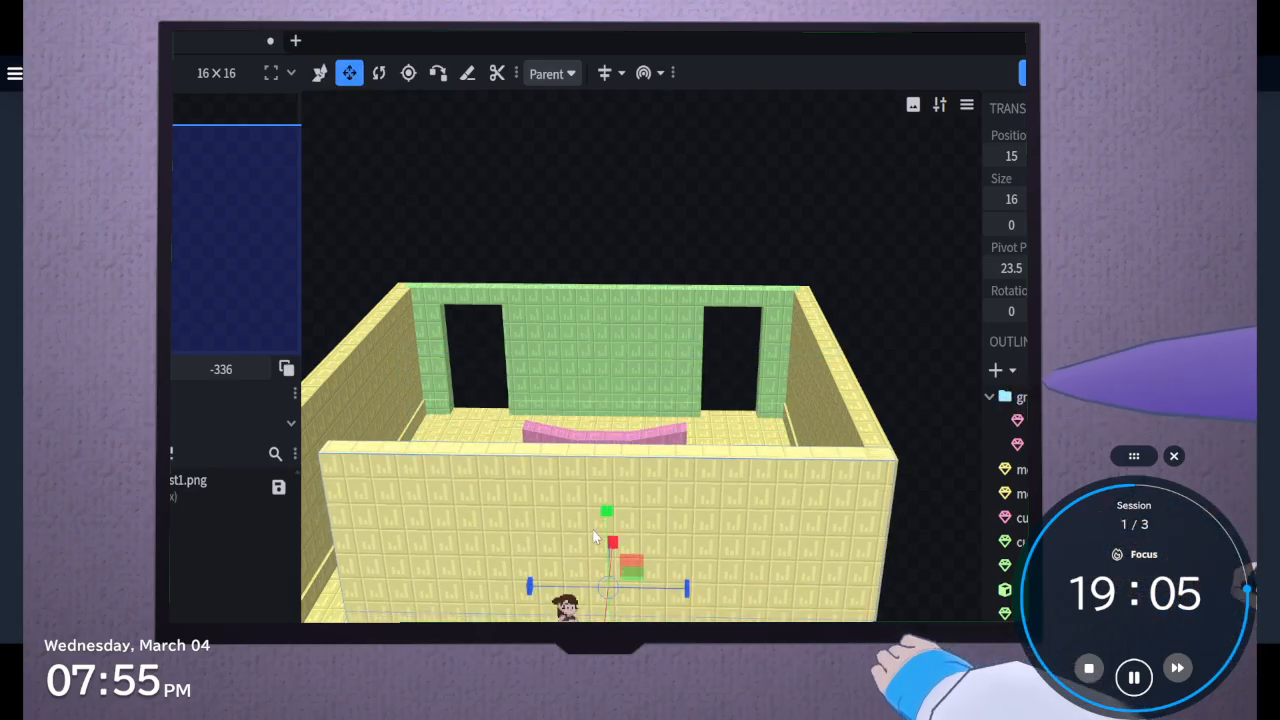
pyautogui.moveTo(548, 587); pyautogui.dragTo(668, 590)
pyautogui.moveTo(815, 620); pyautogui.dragTo(815, 620)
pyautogui.moveTo(815, 610); pyautogui.dragTo(916, 627, button='right')
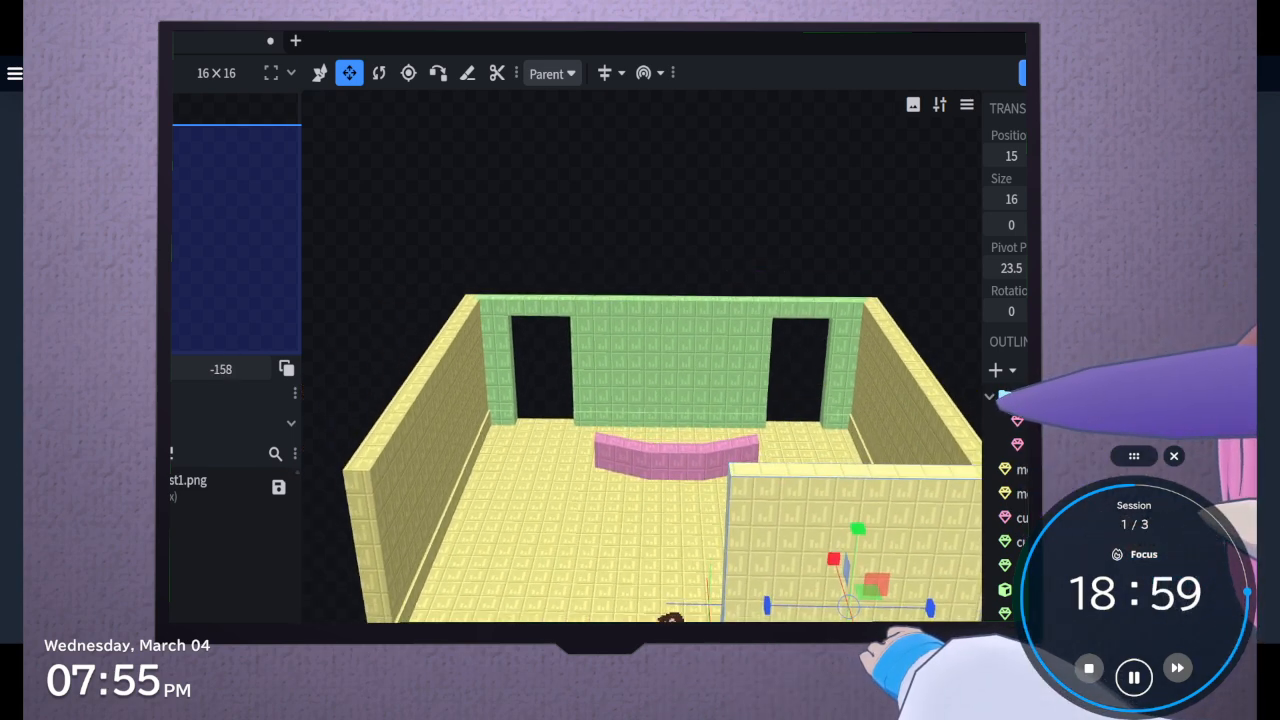
# Duplicate the shortened front wall and skirting and move the copies to the other side of the entrance, at X position -211
pyautogui.press('v')
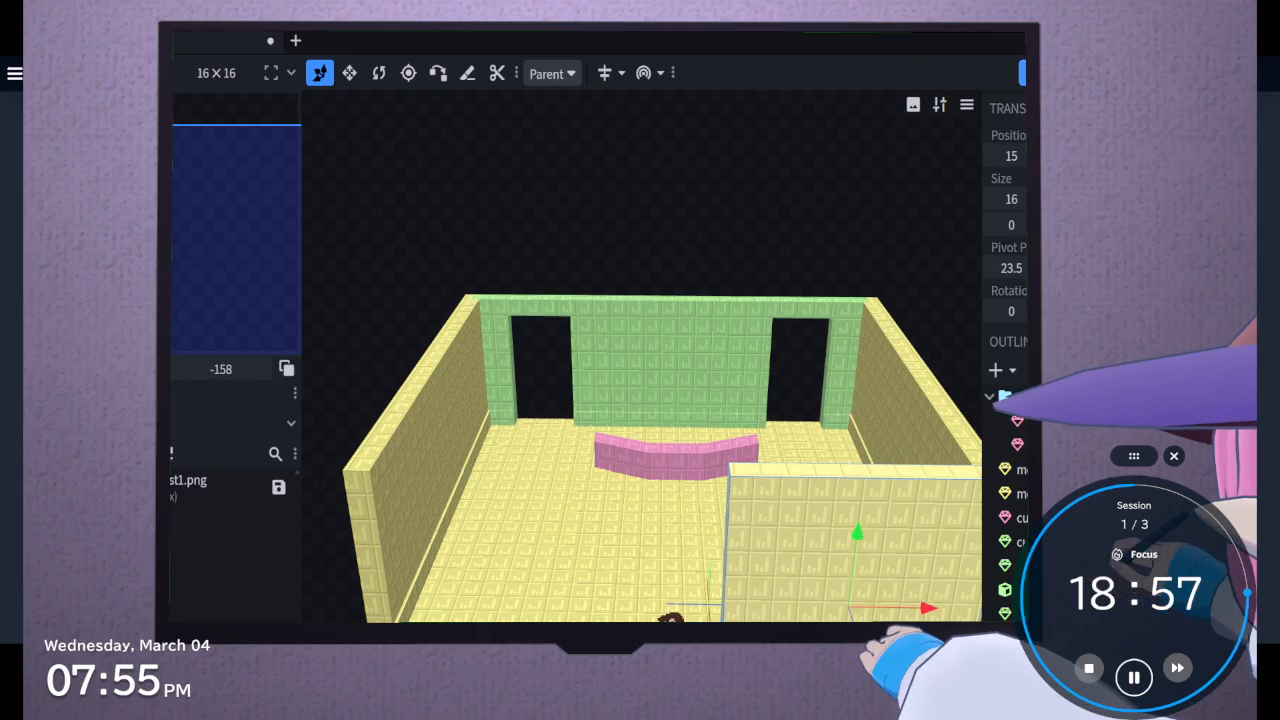
pyautogui.hotkey('ctrl', 'd')
pyautogui.moveTo(926, 610); pyautogui.dragTo(572, 615)
pyautogui.moveTo(575, 685); pyautogui.dragTo(548, 695)
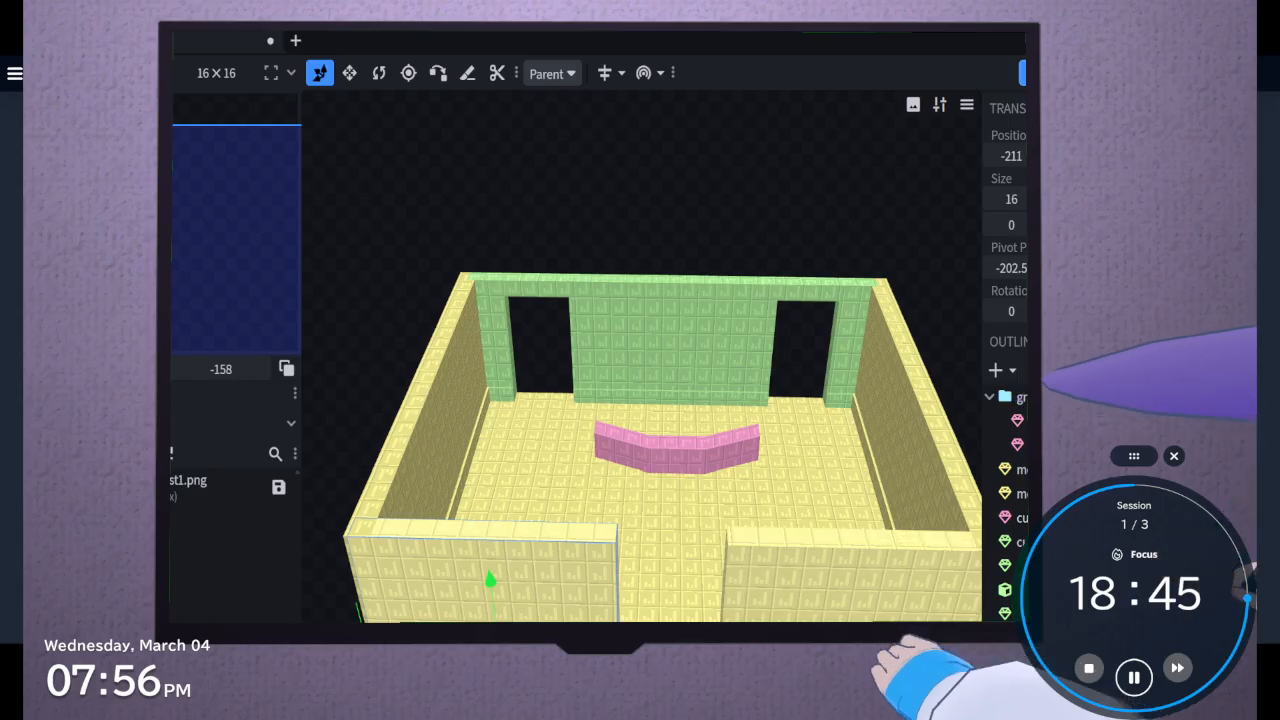
pyautogui.click(848, 614)
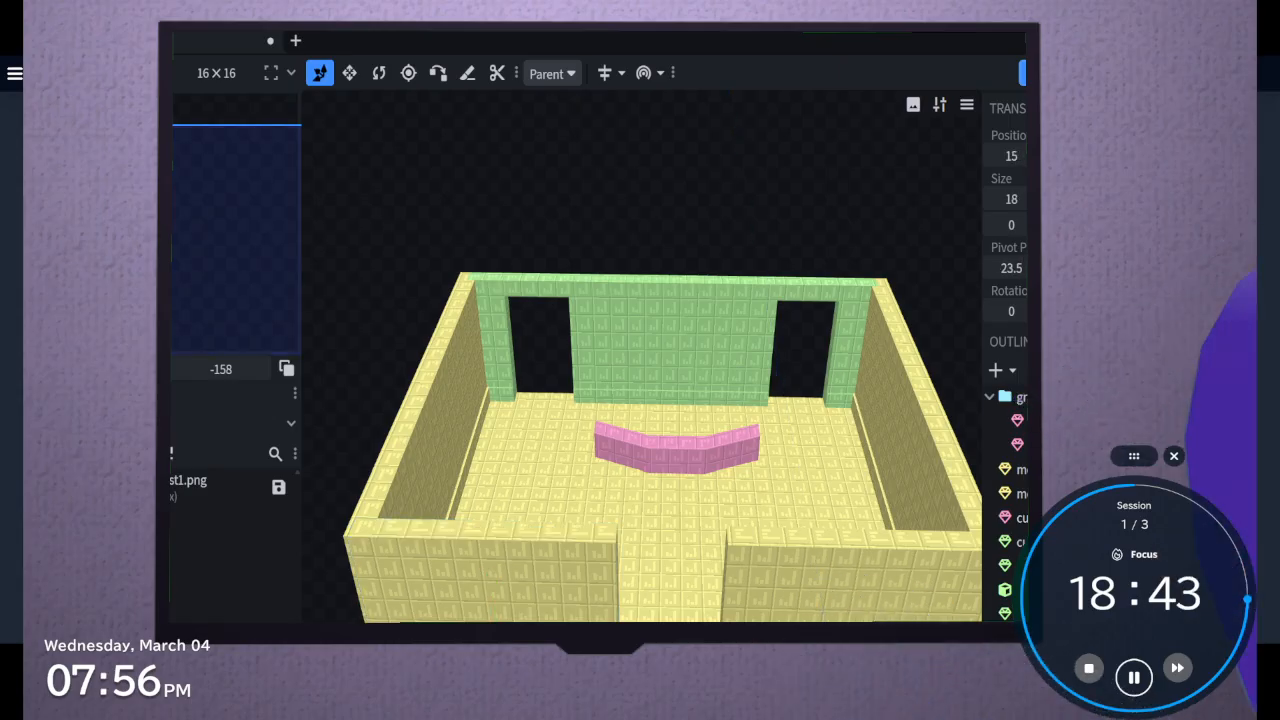
pyautogui.moveTo(540, 350); pyautogui.dragTo(560, 375)
# Select all the room's floor and wall pieces and put them together in a new group
pyautogui.click(640, 490)
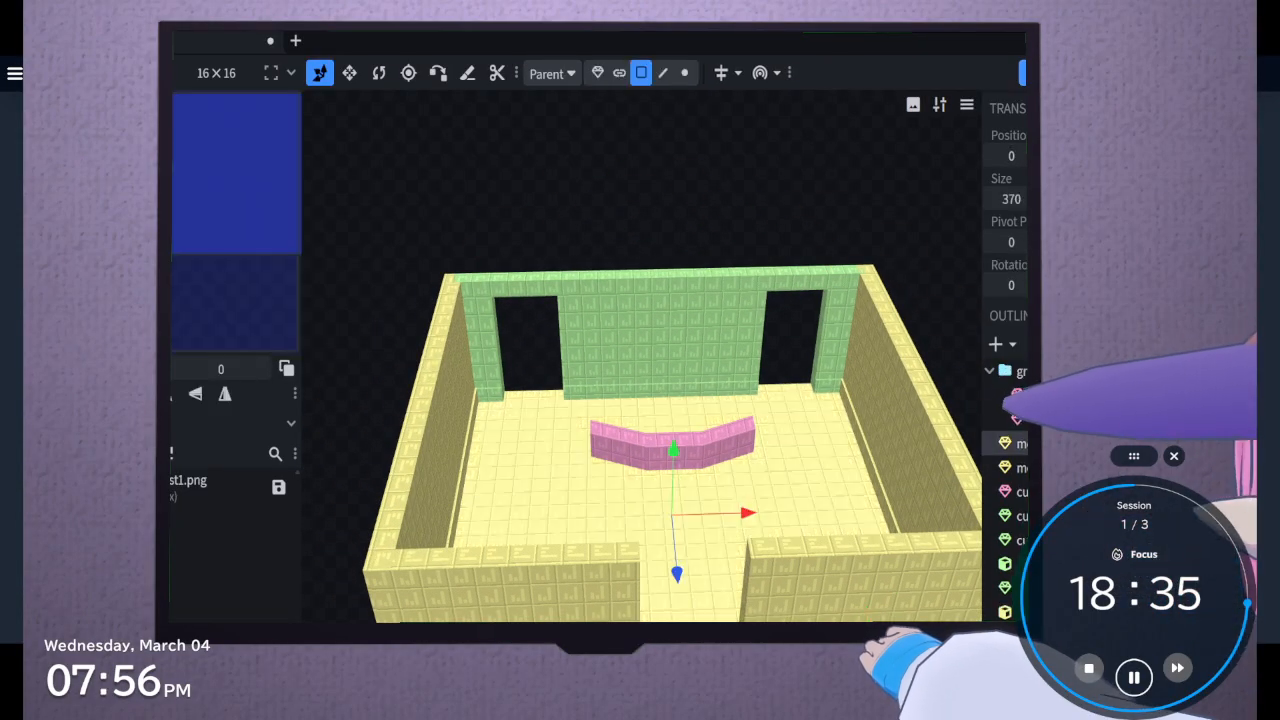
pyautogui.hotkey('ctrl', 'a')
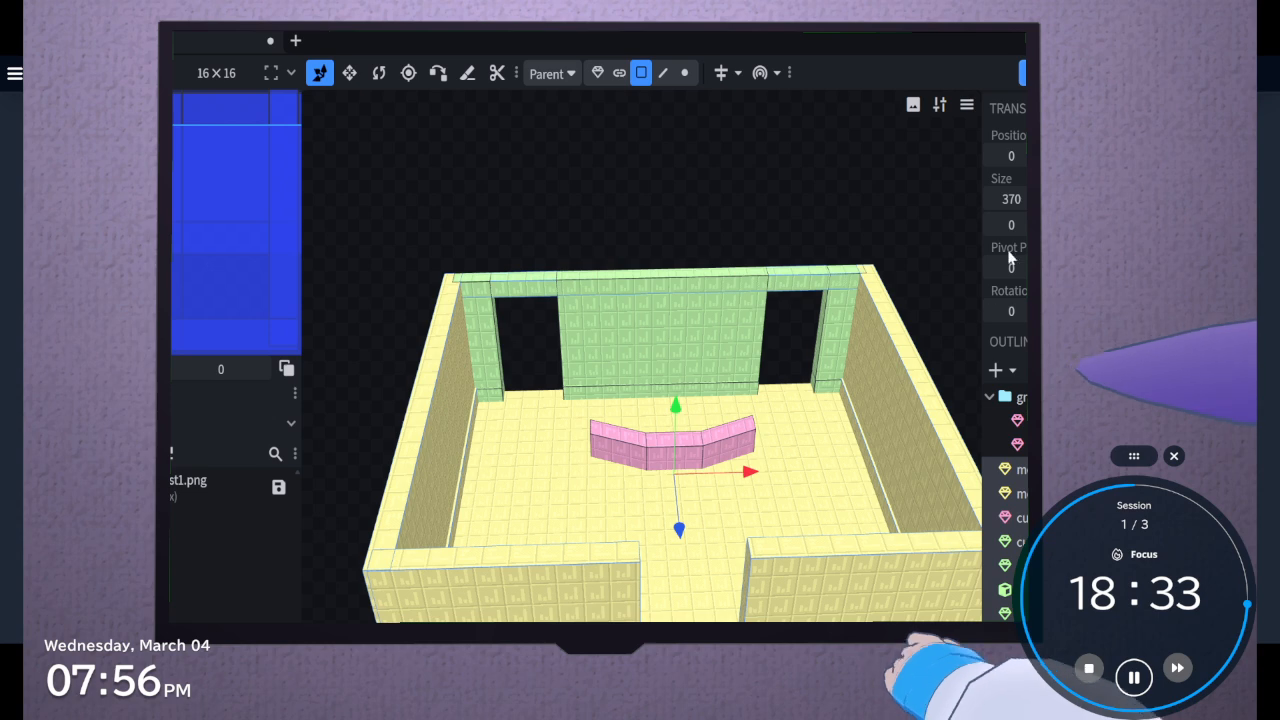
pyautogui.hotkey('ctrl', 'g')
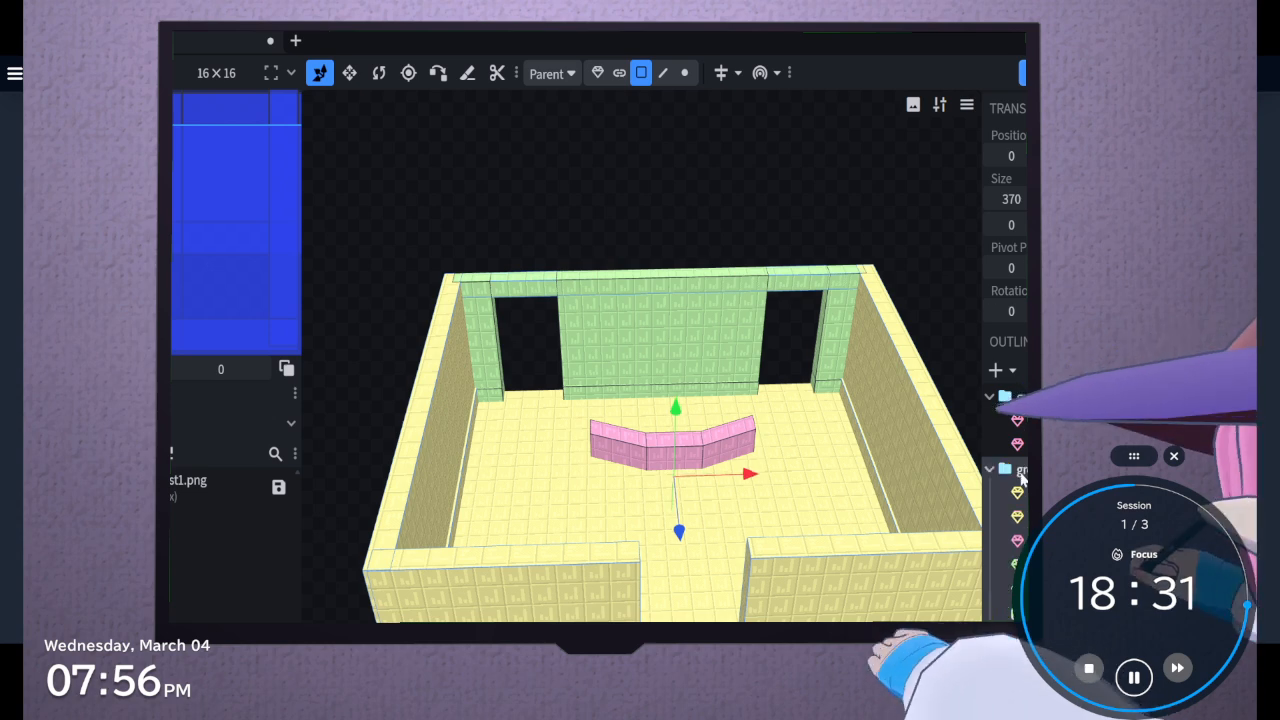
pyautogui.click(1014, 638)
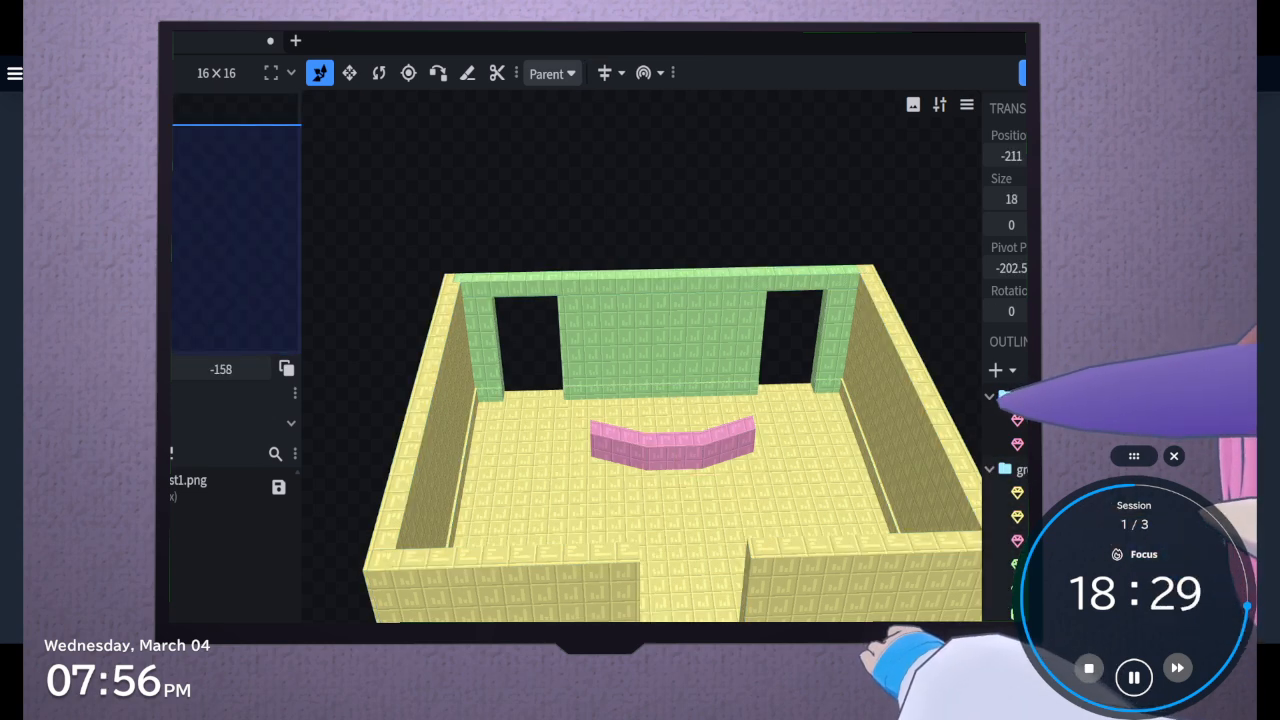
pyautogui.click(1019, 473)
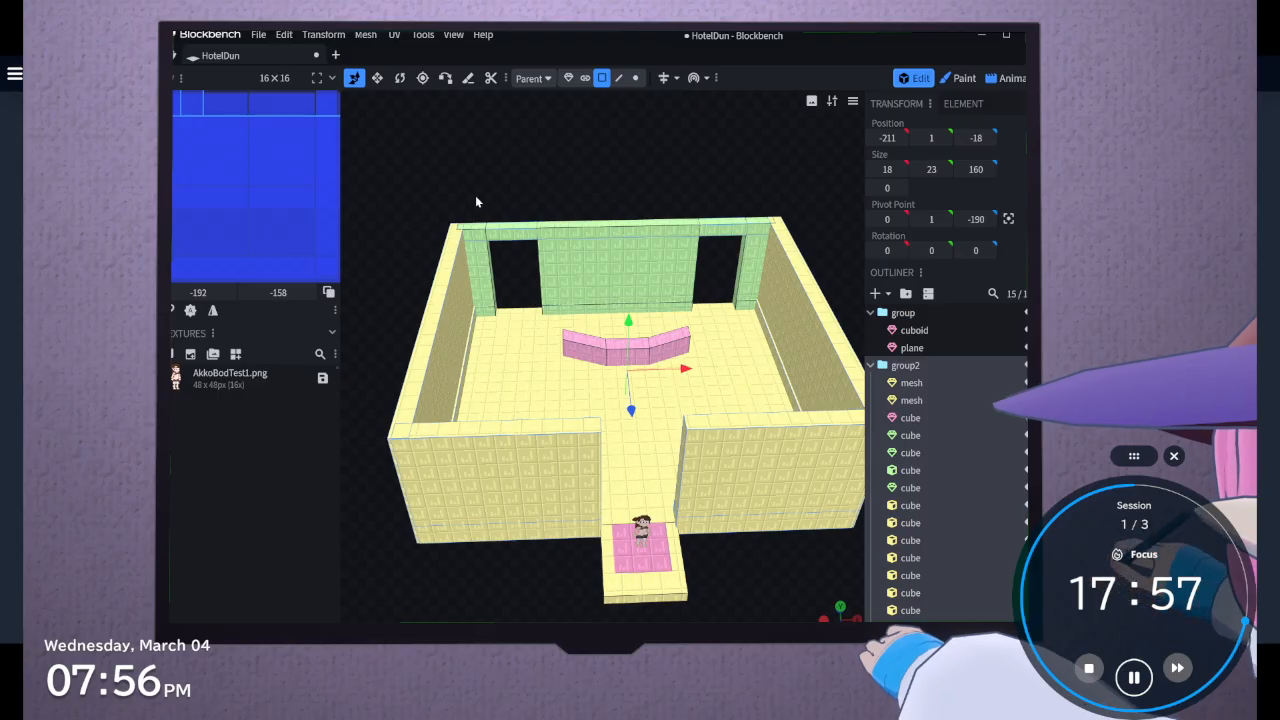
# Clear the selection and add a new cube outside the room's group
pyautogui.moveTo(475, 202)
pyautogui.mouseDown()
pyautogui.moveTo(666, 163)
pyautogui.moveTo(711, 137)
pyautogui.moveTo(602, 265)
pyautogui.moveTo(465, 212)
pyautogui.mouseUp()
pyautogui.click(678, 537)
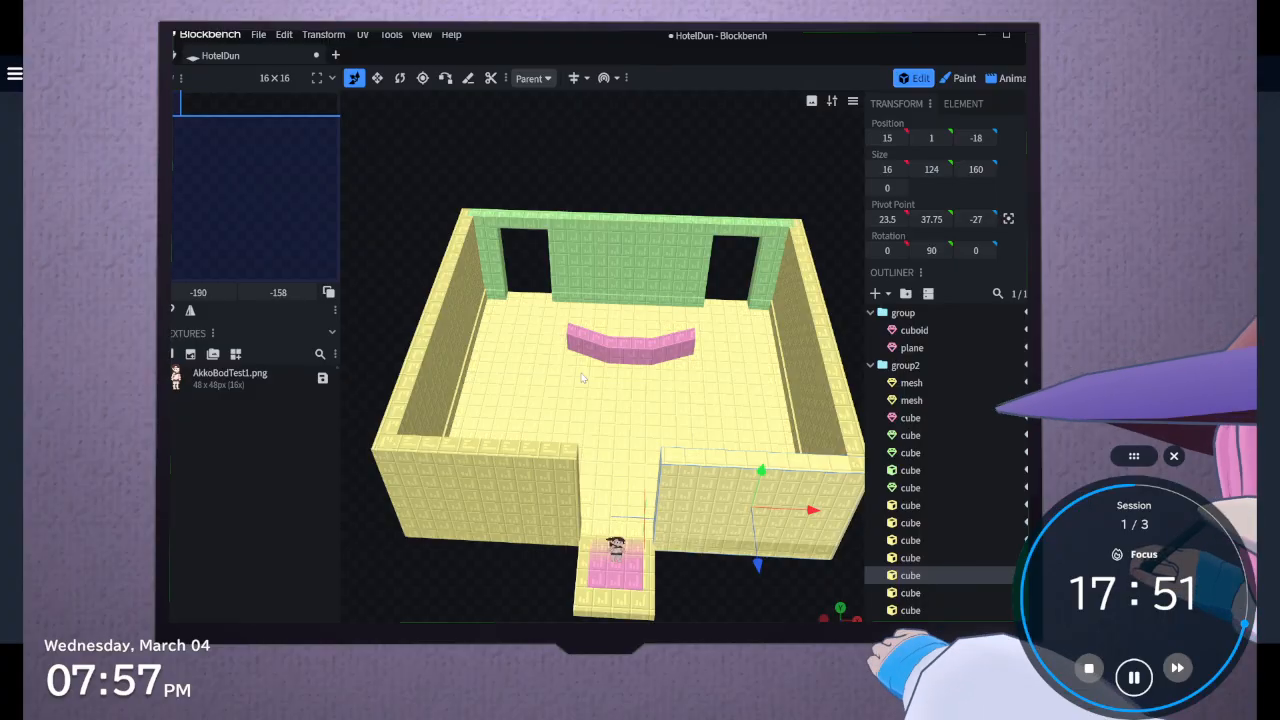
pyautogui.moveTo(566, 354); pyautogui.dragTo(667, 472, button='right')
pyautogui.click(667, 472)
pyautogui.moveTo(519, 399); pyautogui.dragTo(606, 503)
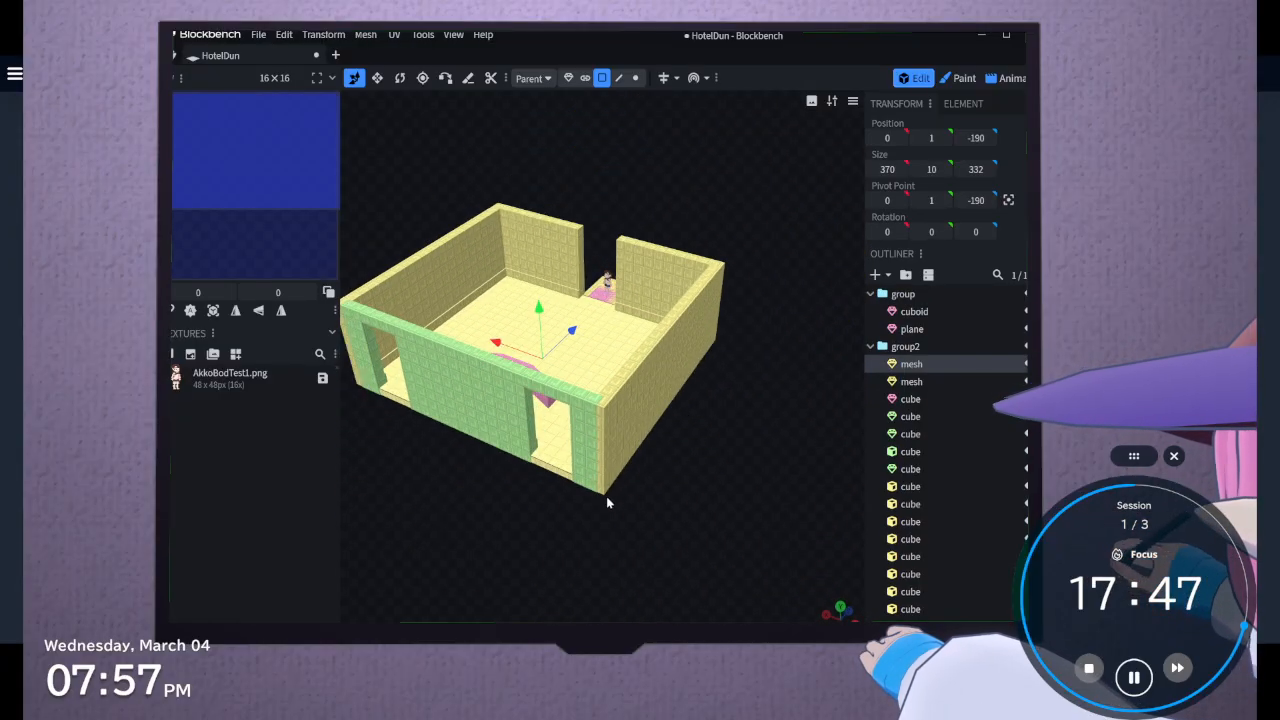
pyautogui.click(906, 617)
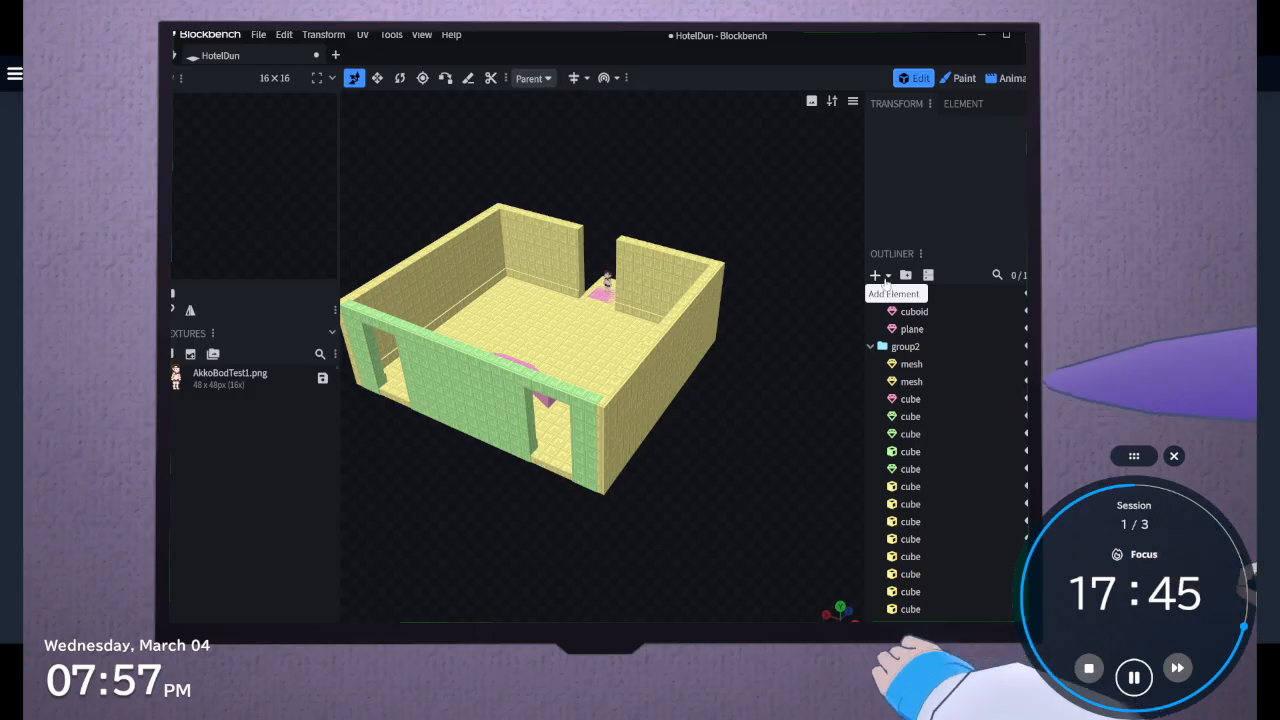
pyautogui.click(885, 279)
pyautogui.click(903, 312)
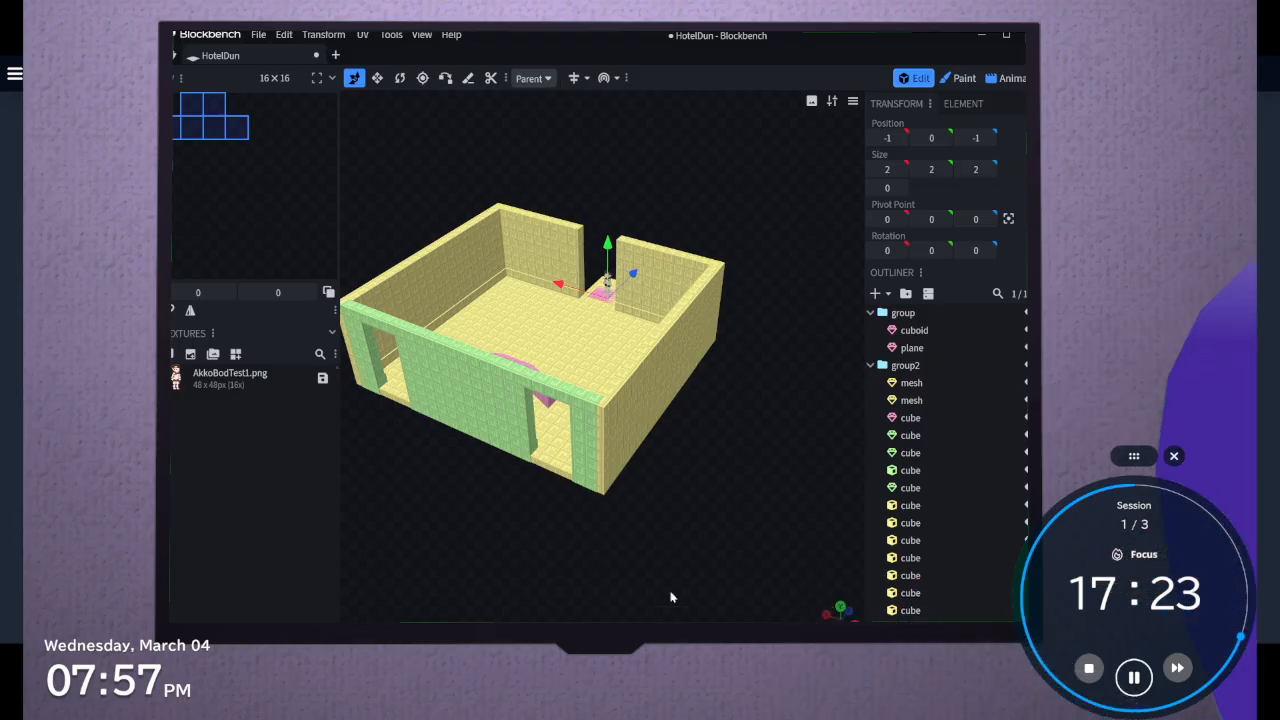
# Move the new cube to the back wall's opening near the outer corner, at X position -124 and Z position -357
pyautogui.moveTo(672, 594); pyautogui.dragTo(672, 528)
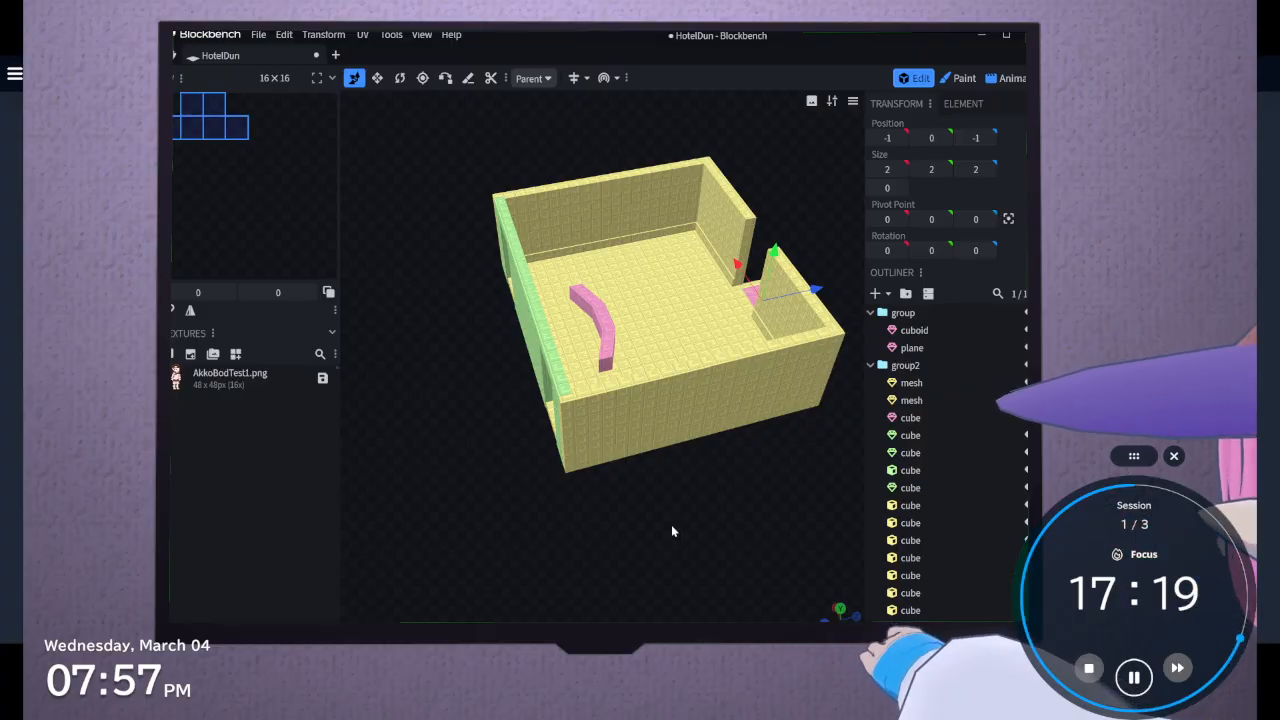
pyautogui.moveTo(437, 532); pyautogui.dragTo(682, 488)
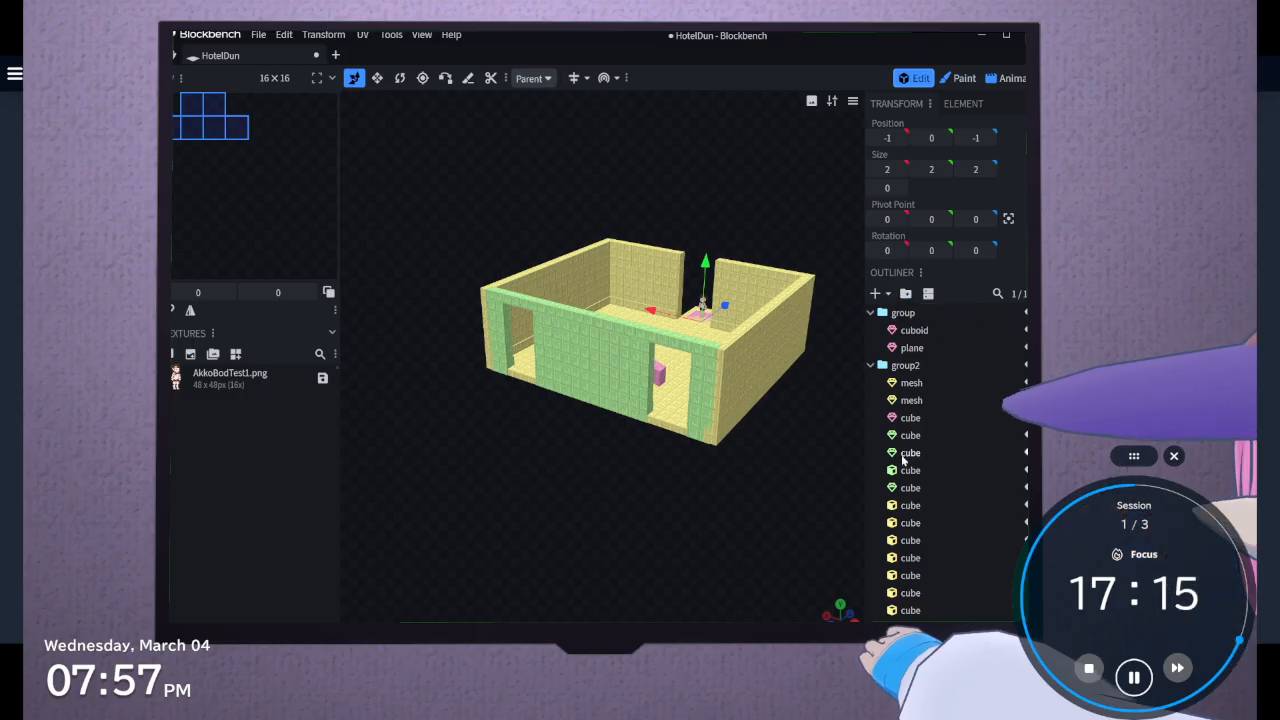
pyautogui.moveTo(726, 306); pyautogui.dragTo(638, 380)
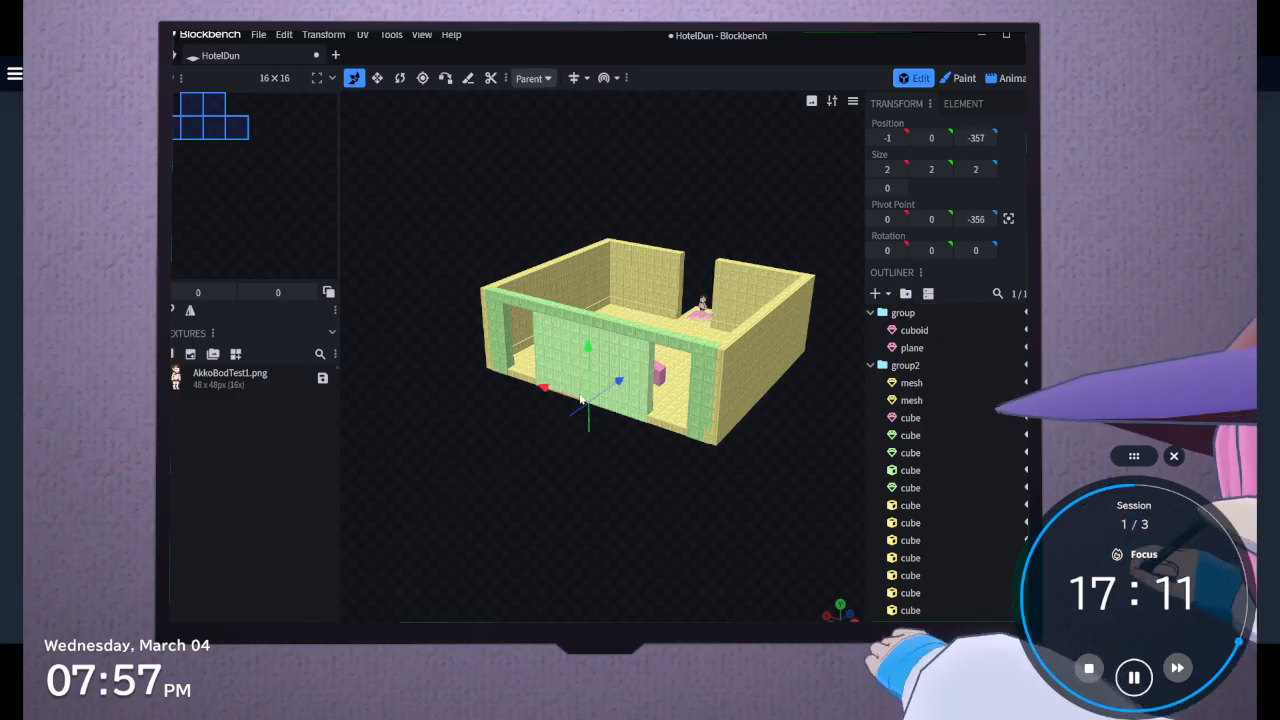
pyautogui.moveTo(541, 391); pyautogui.dragTo(613, 409)
# Resize the cube into a slab 63 wide, 10 high and 120 long that extends outward from the back opening
pyautogui.click(376, 82)
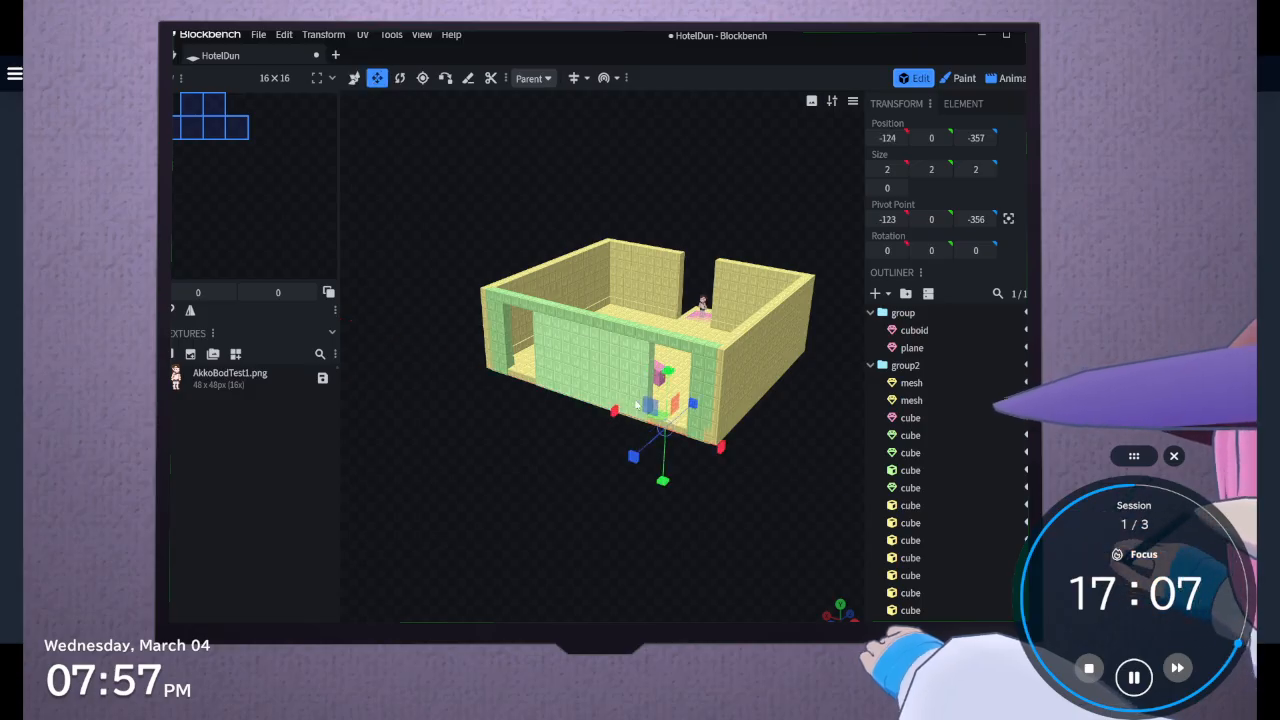
pyautogui.moveTo(670, 376); pyautogui.dragTo(672, 371)
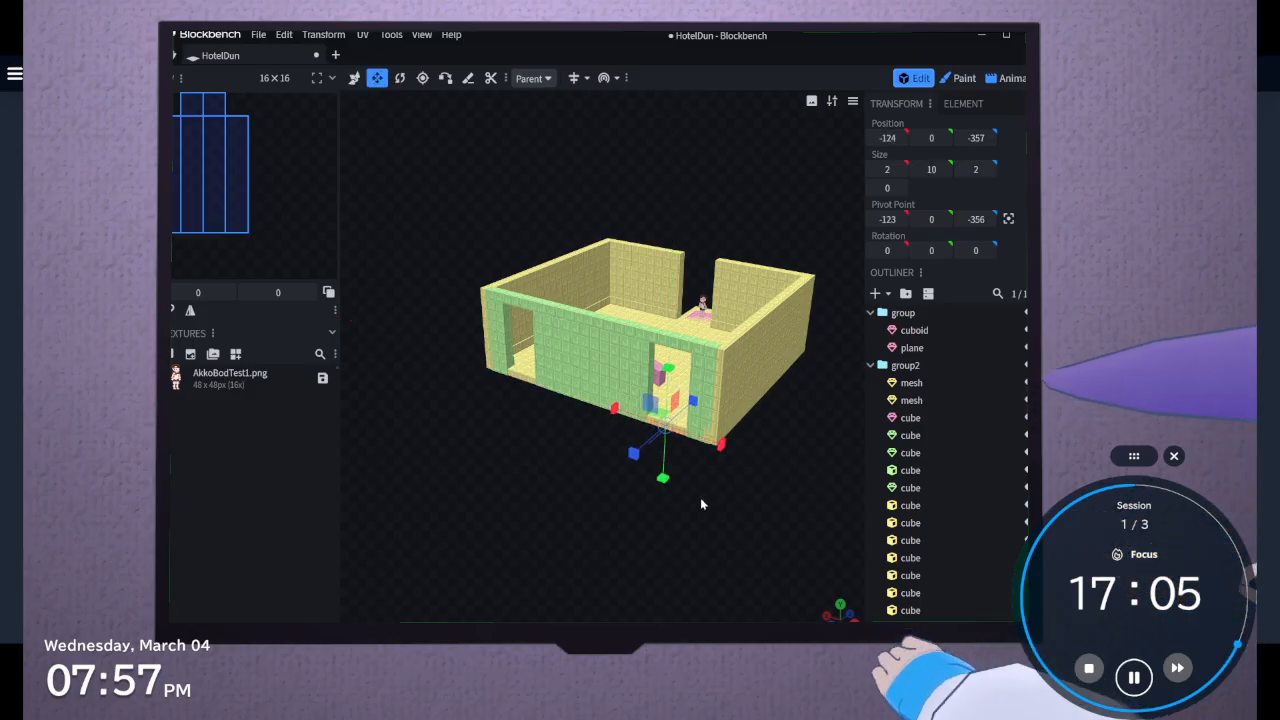
pyautogui.scroll(3, 700, 497)
pyautogui.scroll(8, 475, 390)
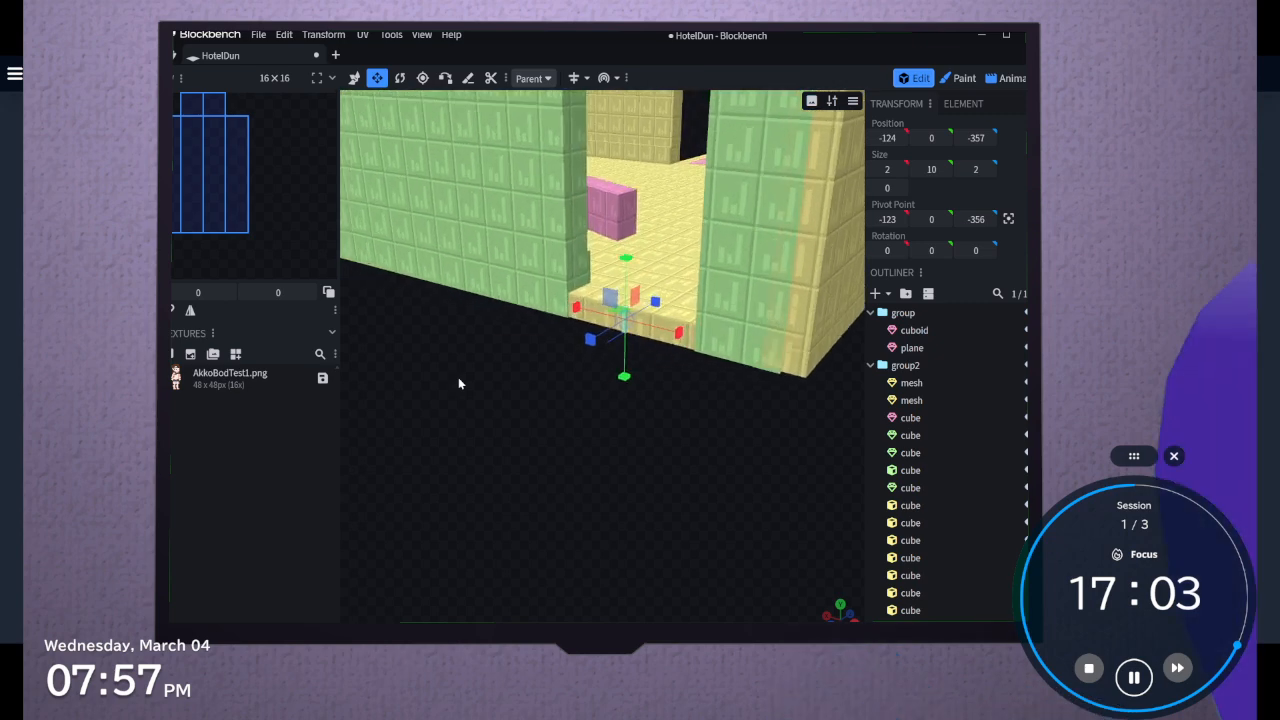
pyautogui.scroll(4, 458, 378)
pyautogui.moveTo(523, 417); pyautogui.dragTo(547, 406)
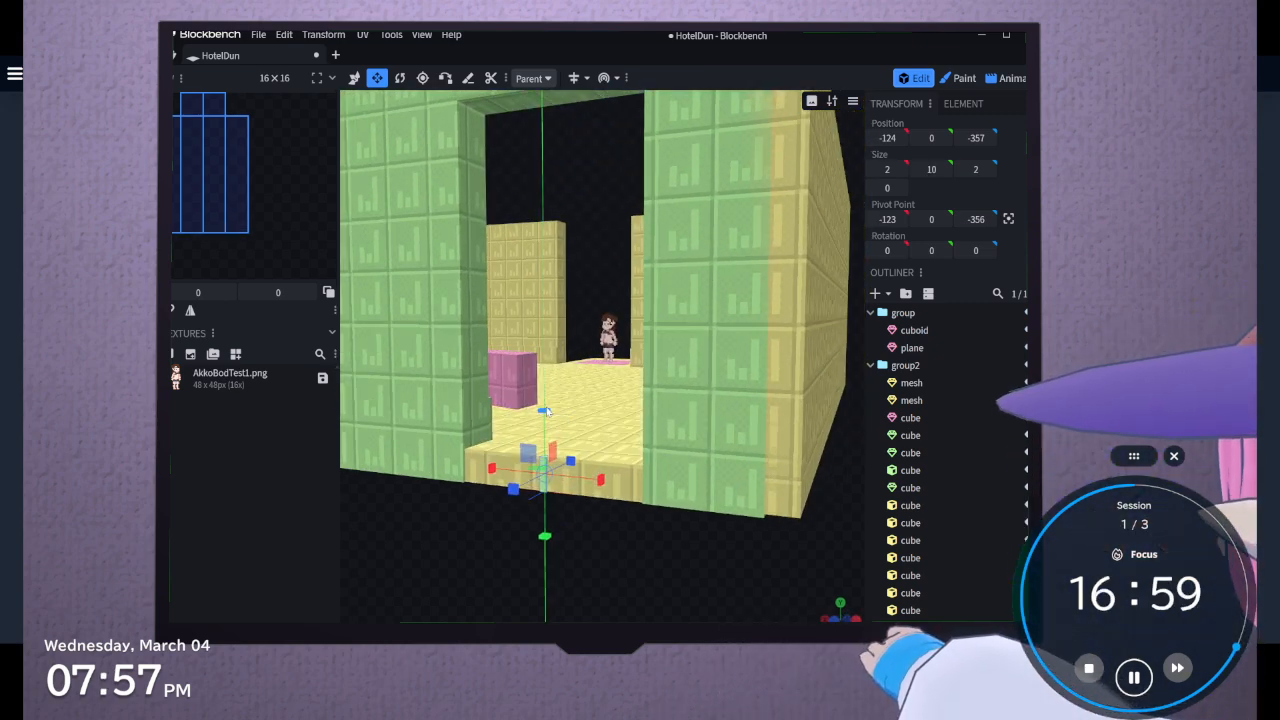
pyautogui.moveTo(600, 483); pyautogui.dragTo(708, 497)
pyautogui.moveTo(538, 479); pyautogui.dragTo(338, 606)
# Lengthen the slab outward to 263 and widen it on both sides to 79
pyautogui.scroll(-5, 628, 588)
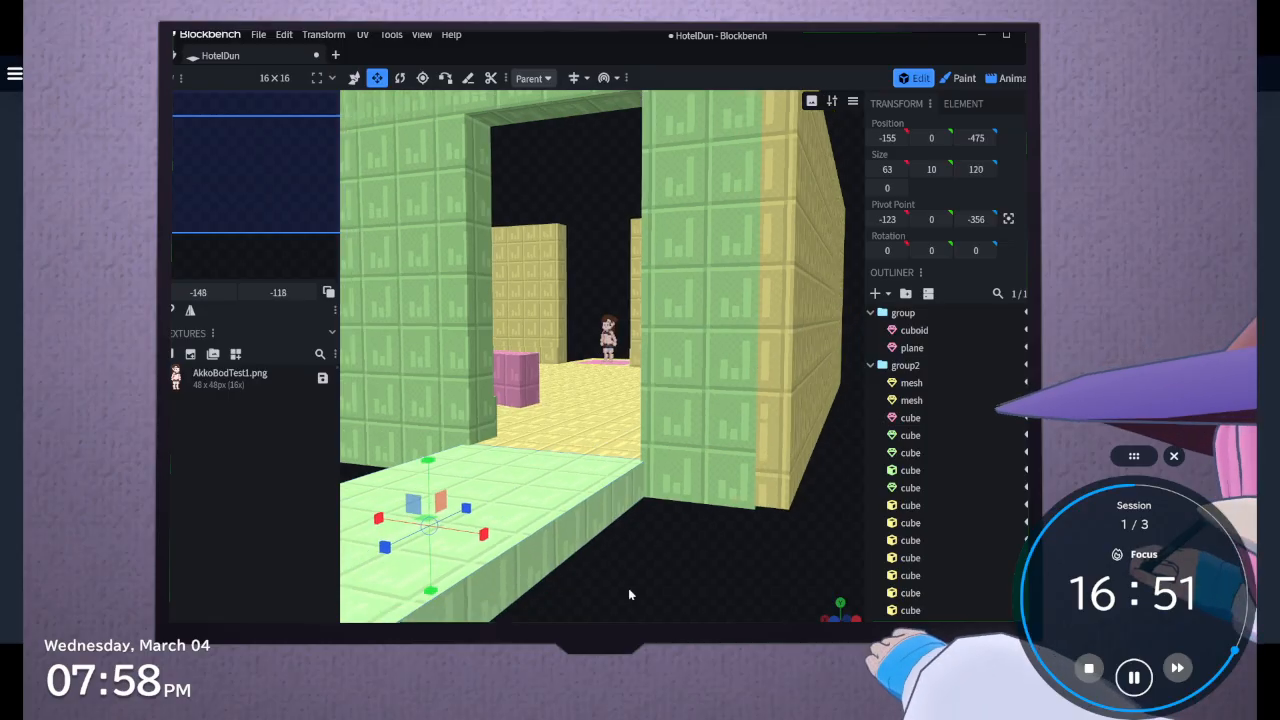
pyautogui.moveTo(628, 593); pyautogui.dragTo(549, 533)
pyautogui.scroll(-2, 549, 535)
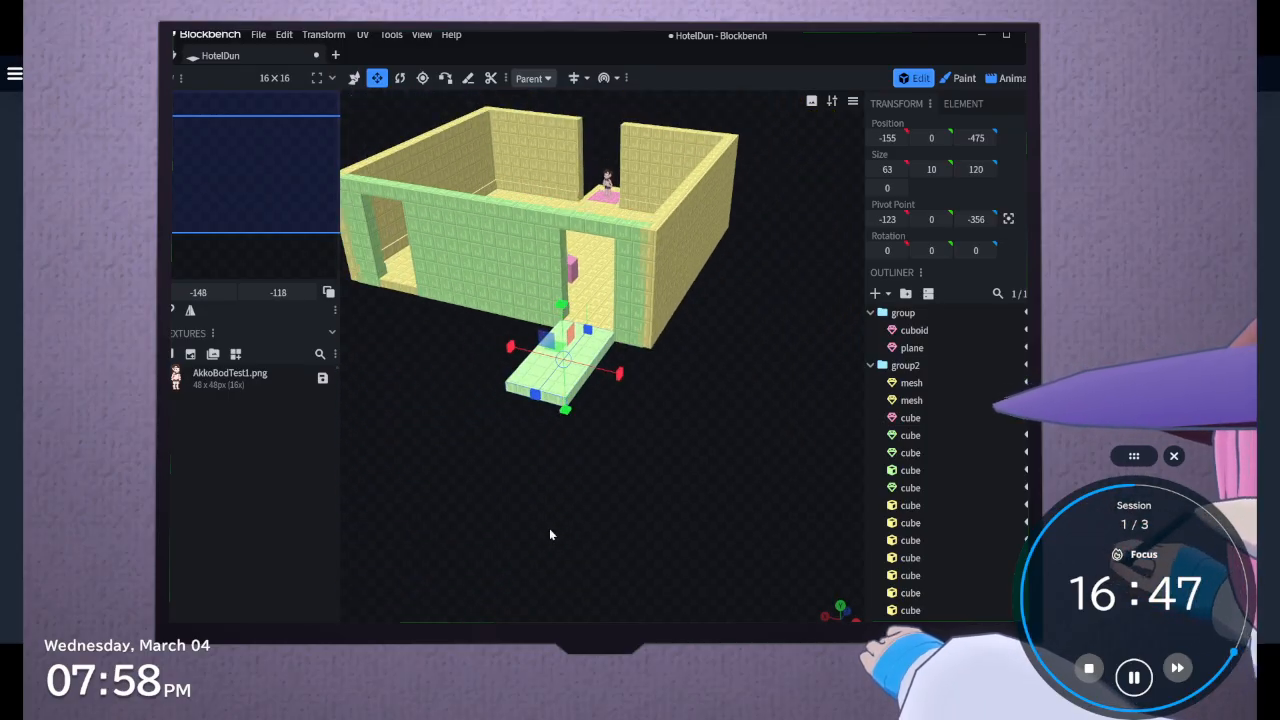
pyautogui.moveTo(608, 463); pyautogui.dragTo(712, 610)
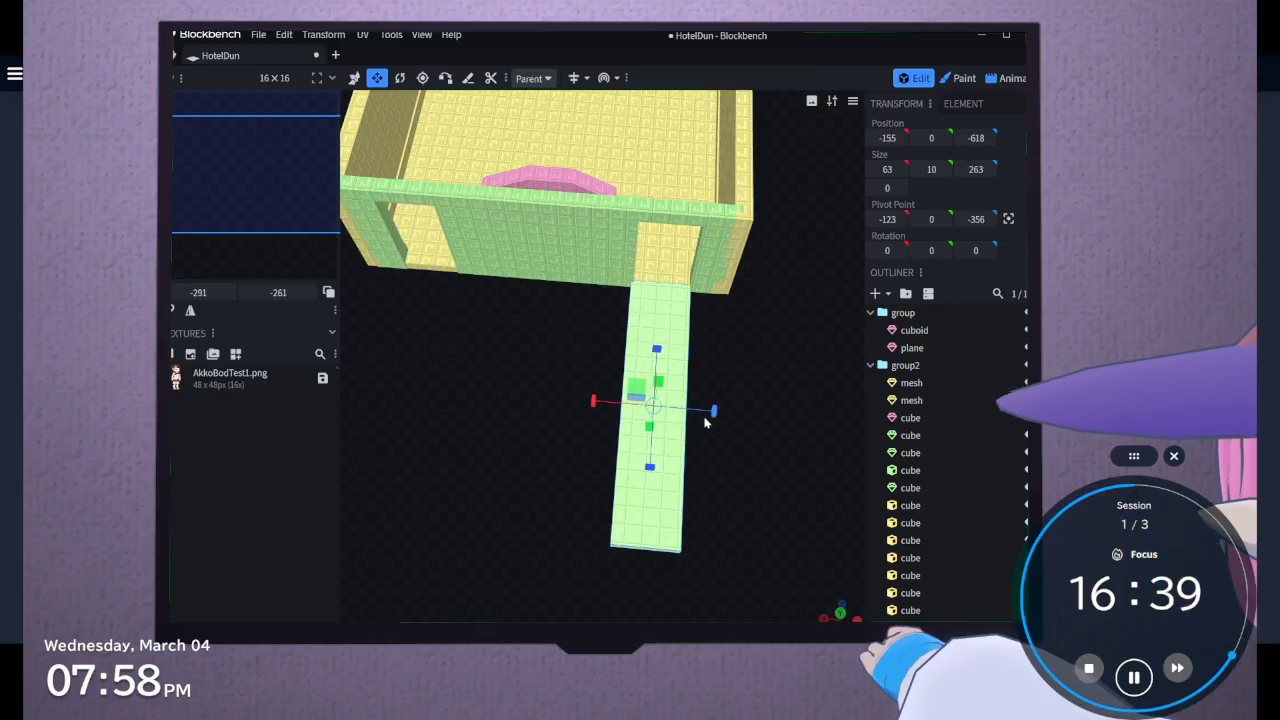
pyautogui.moveTo(711, 419); pyautogui.dragTo(722, 422)
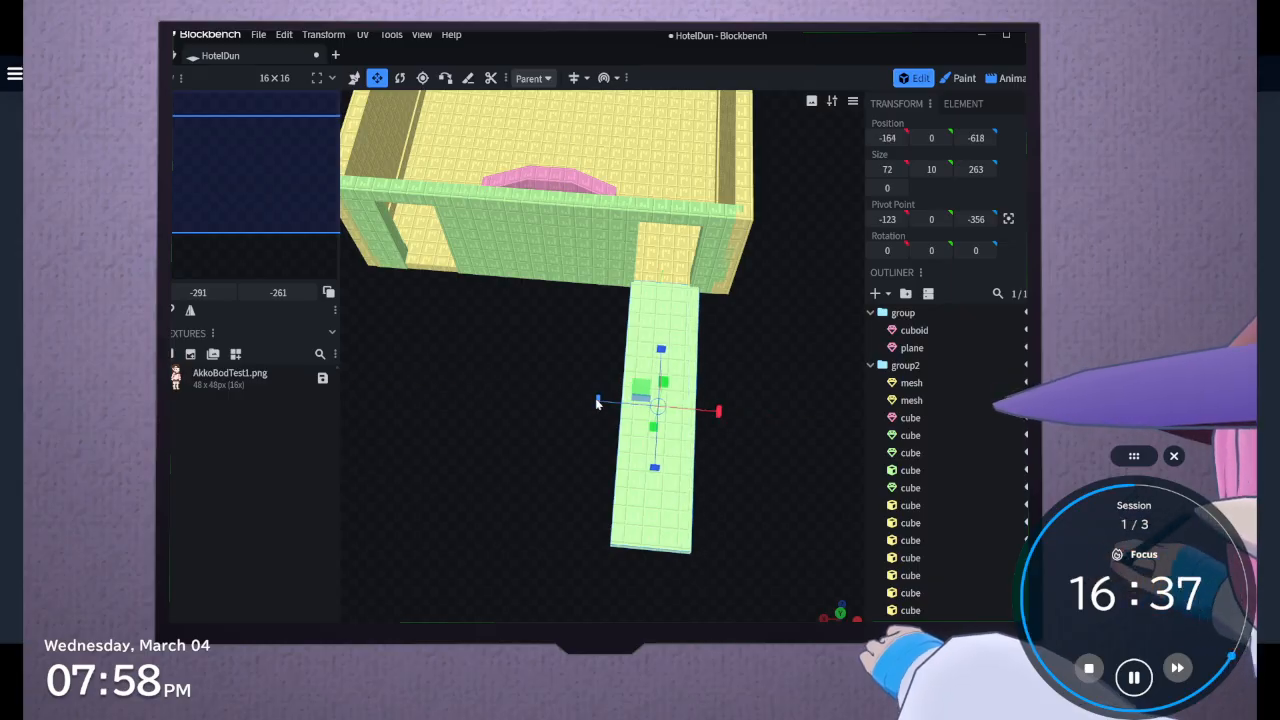
pyautogui.moveTo(597, 403); pyautogui.dragTo(592, 405)
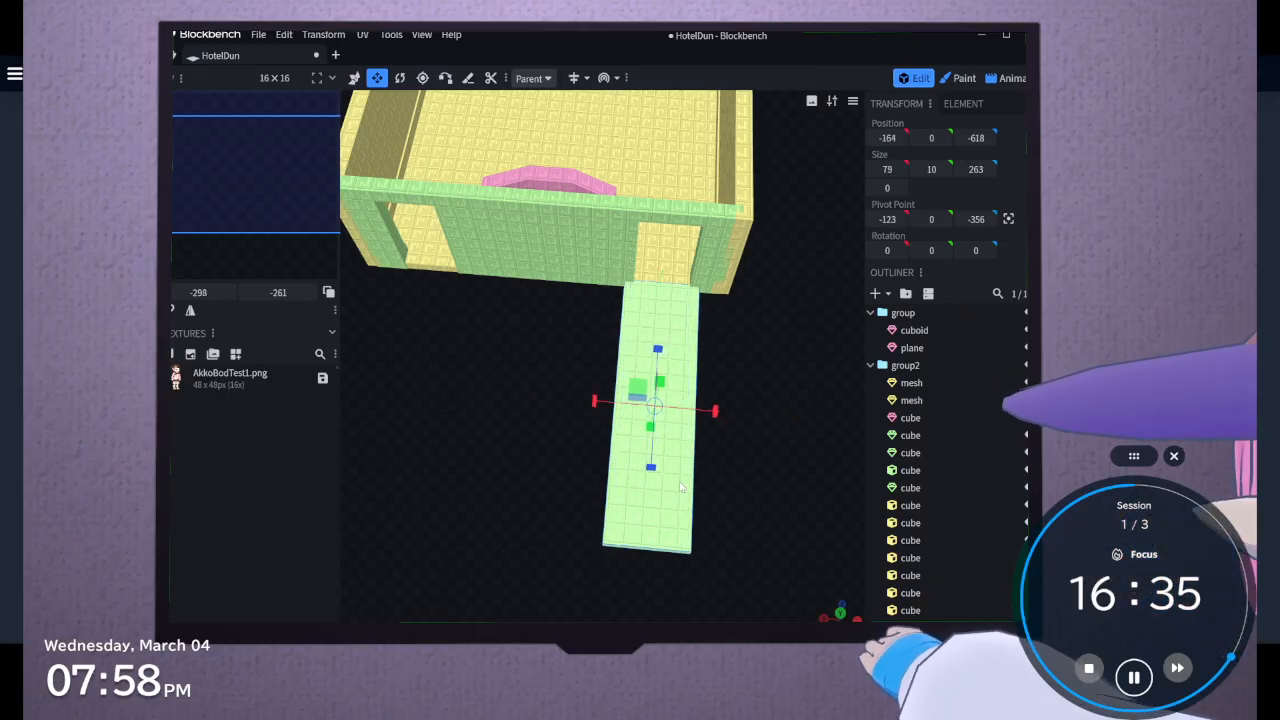
# Extend the slab's outer end further to make a walkway 373 long
pyautogui.moveTo(651, 467); pyautogui.dragTo(660, 605)
pyautogui.moveTo(772, 571); pyautogui.dragTo(673, 498)
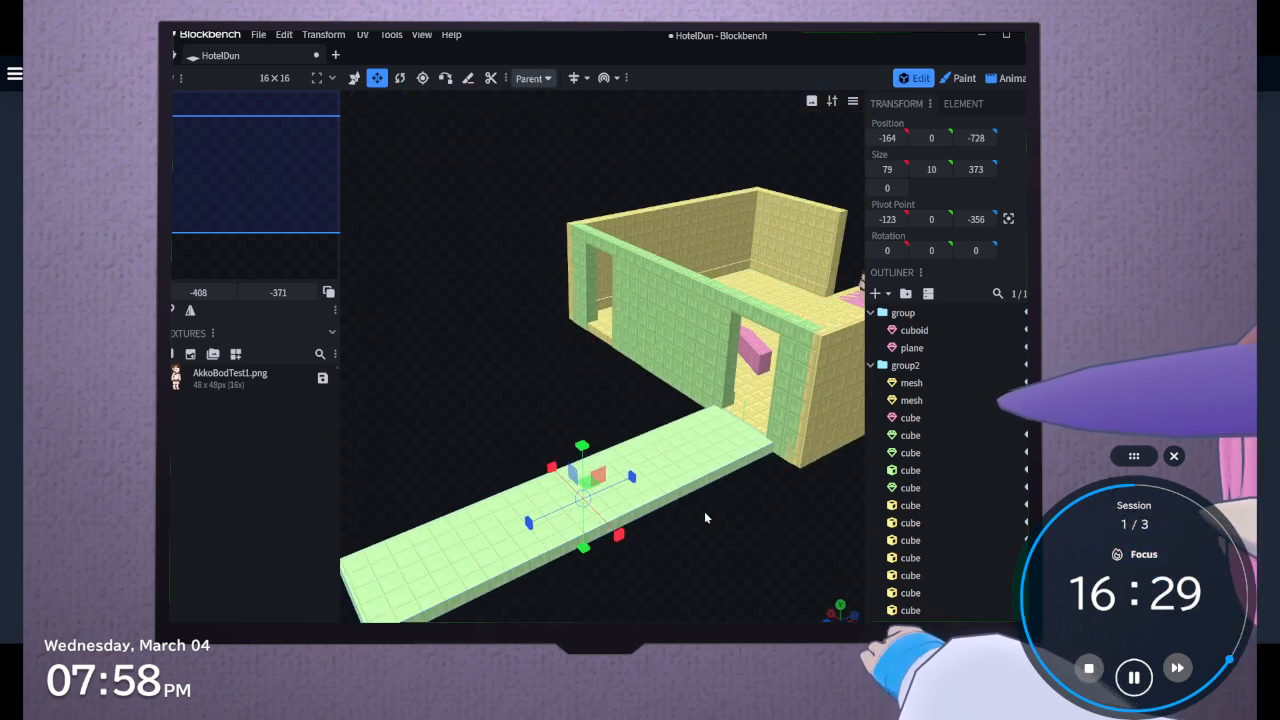
pyautogui.moveTo(704, 511); pyautogui.dragTo(754, 462, button='right')
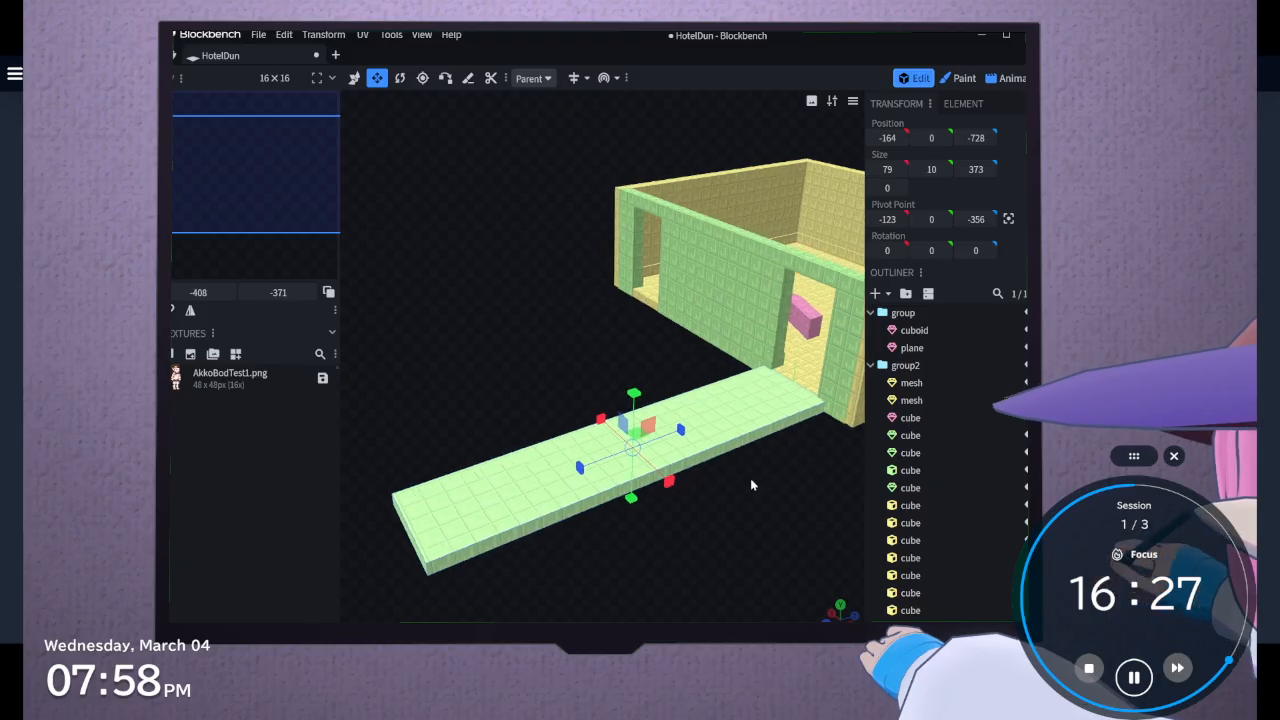
# Copy the room's side wall nearest the walkway together with its skirting cube
pyautogui.moveTo(750, 478); pyautogui.dragTo(839, 465)
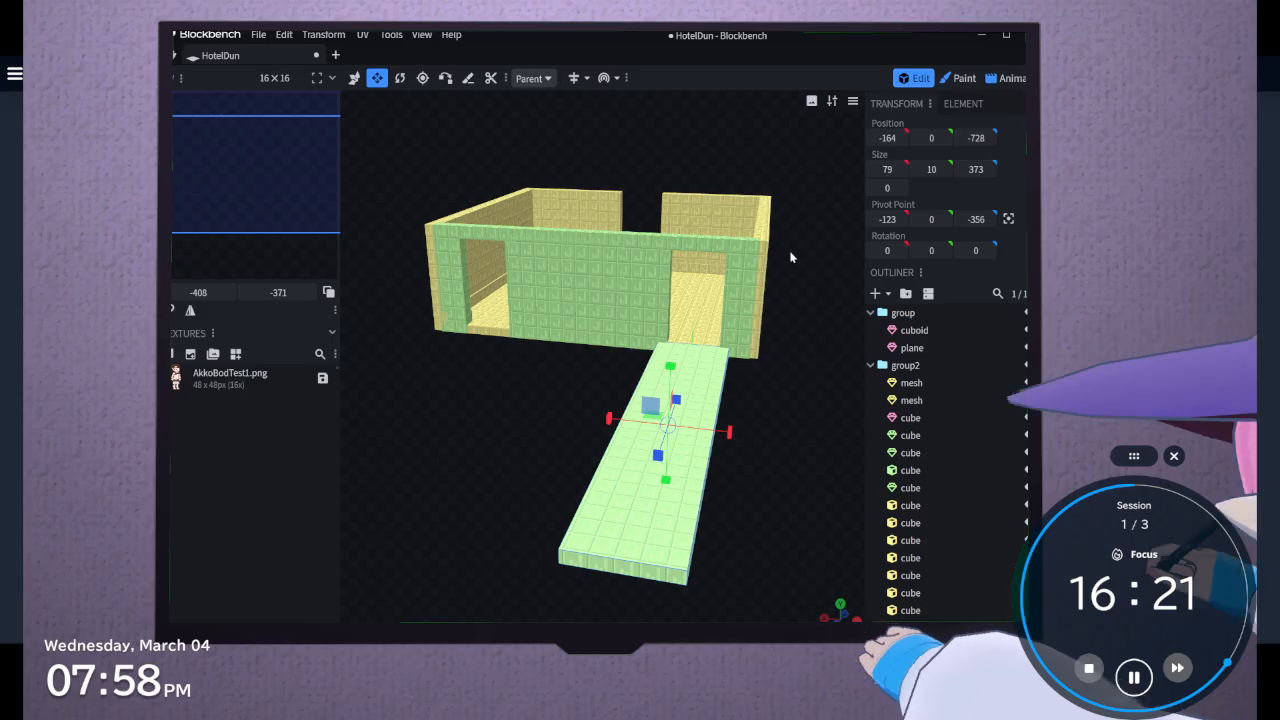
pyautogui.moveTo(790, 258); pyautogui.dragTo(697, 241)
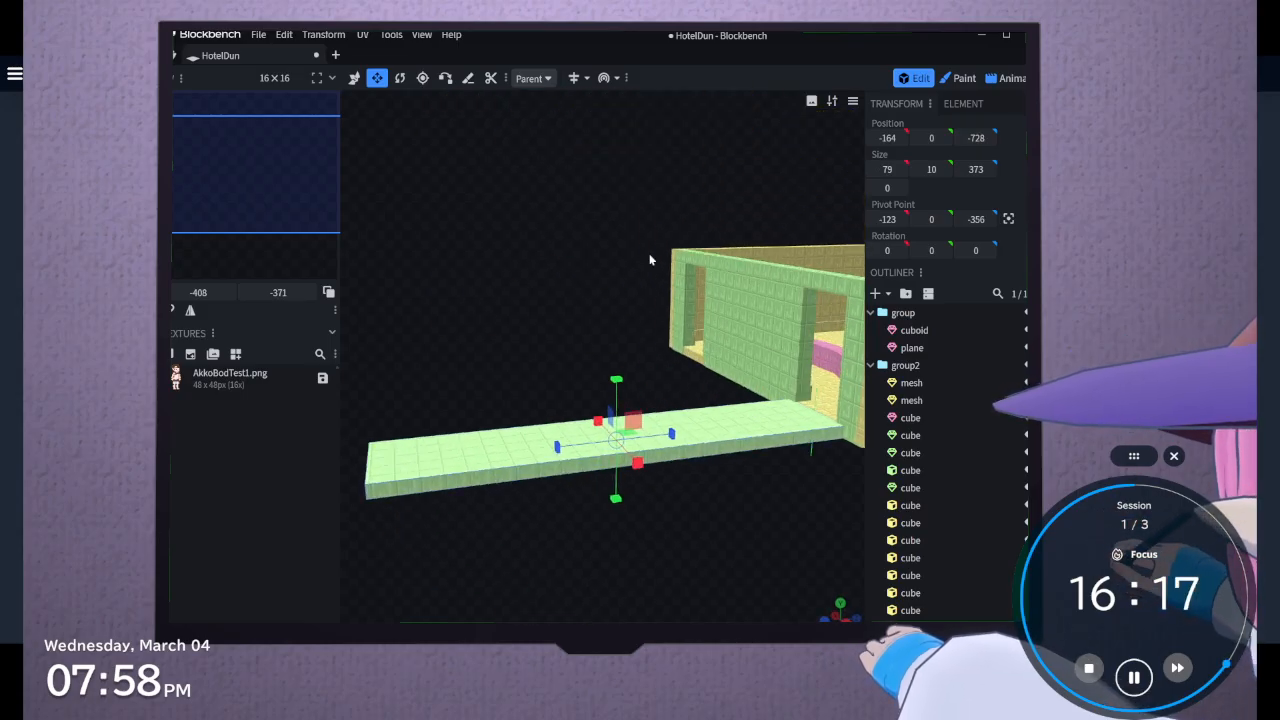
pyautogui.moveTo(650, 260); pyautogui.dragTo(812, 314)
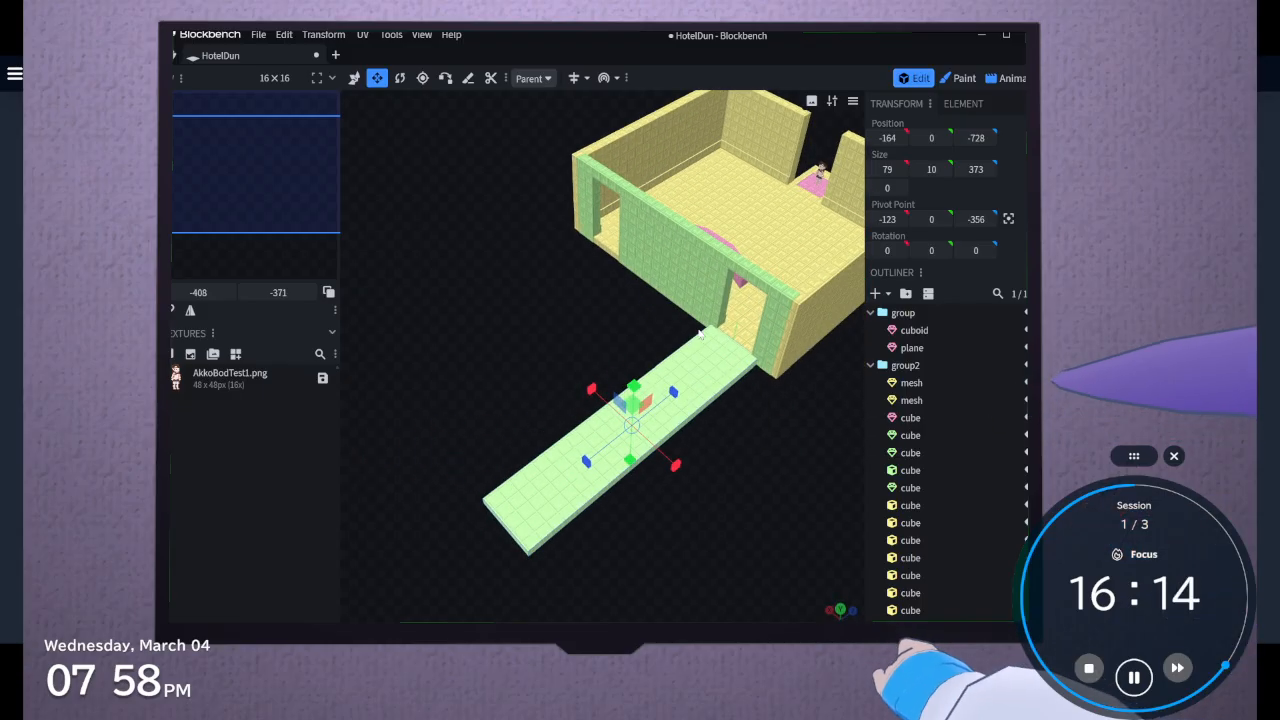
pyautogui.click(812, 311)
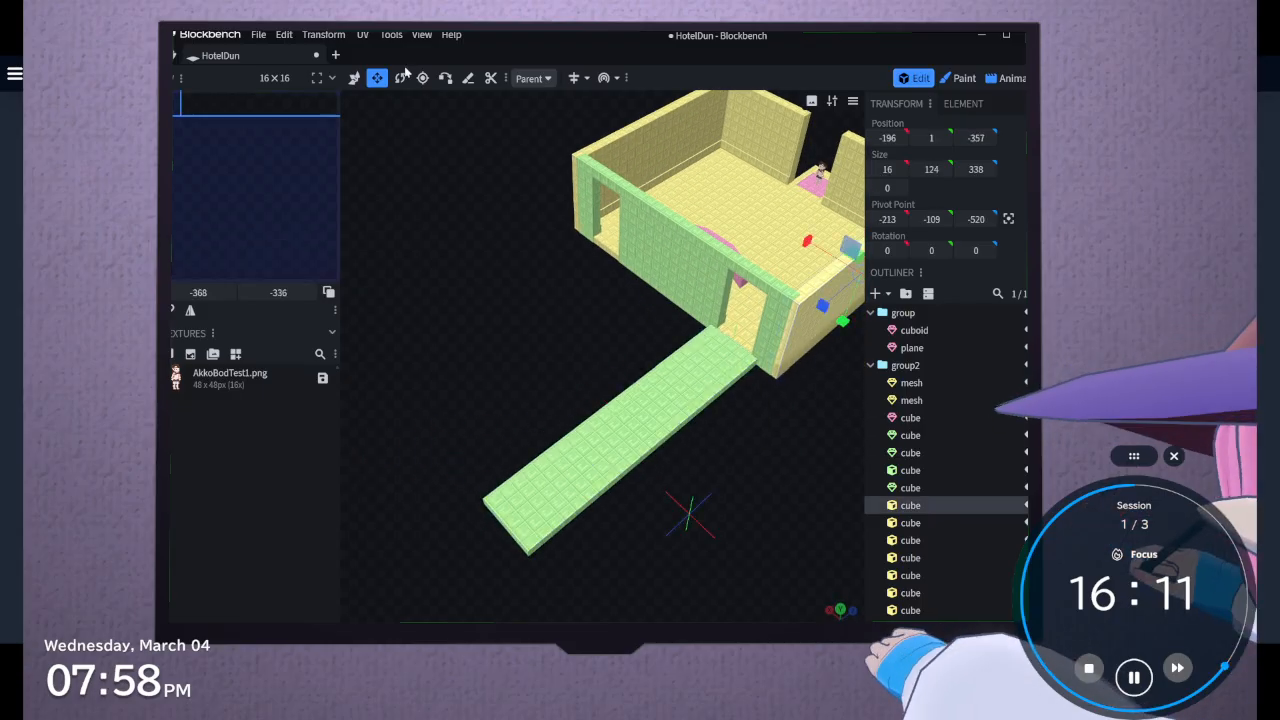
pyautogui.click(356, 78)
pyautogui.keyDown('shift'); pyautogui.click(787, 364); pyautogui.keyUp('shift')
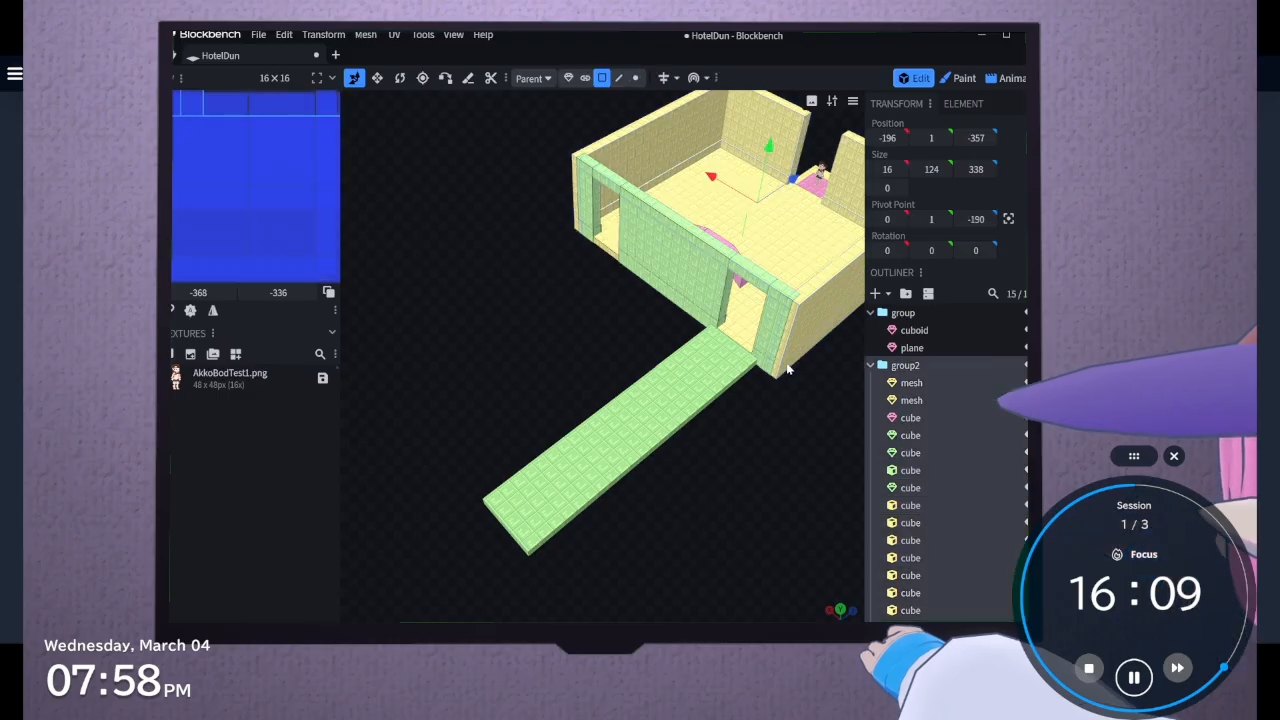
pyautogui.click(787, 369)
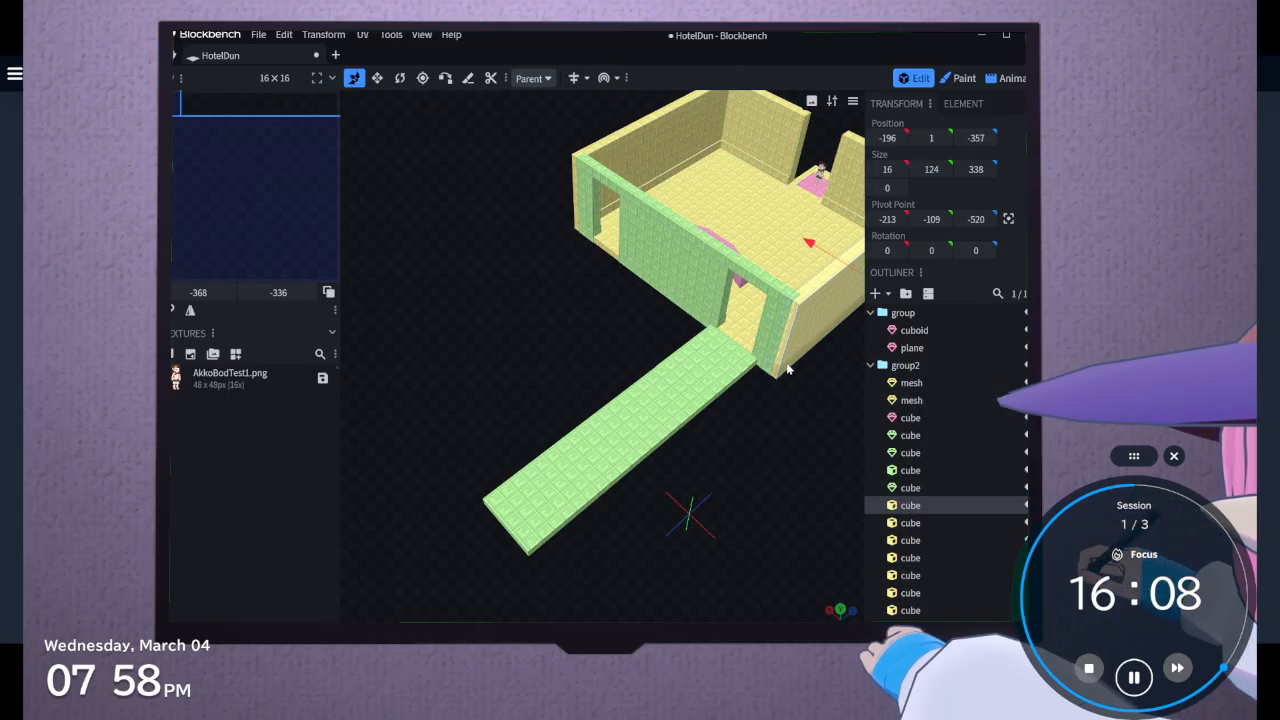
pyautogui.click(919, 523)
pyautogui.keyDown('shift'); pyautogui.click(910, 505); pyautogui.keyUp('shift')
pyautogui.moveTo(860, 481); pyautogui.dragTo(678, 442)
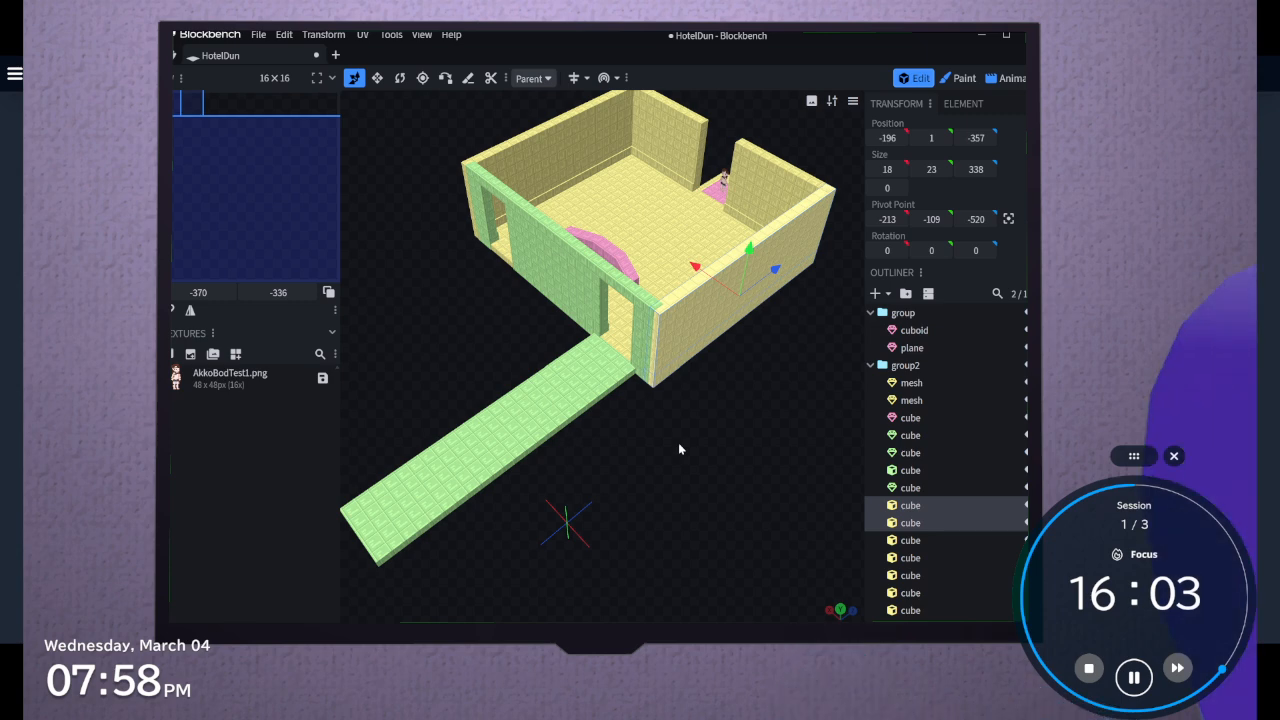
pyautogui.rightClick(940, 493)
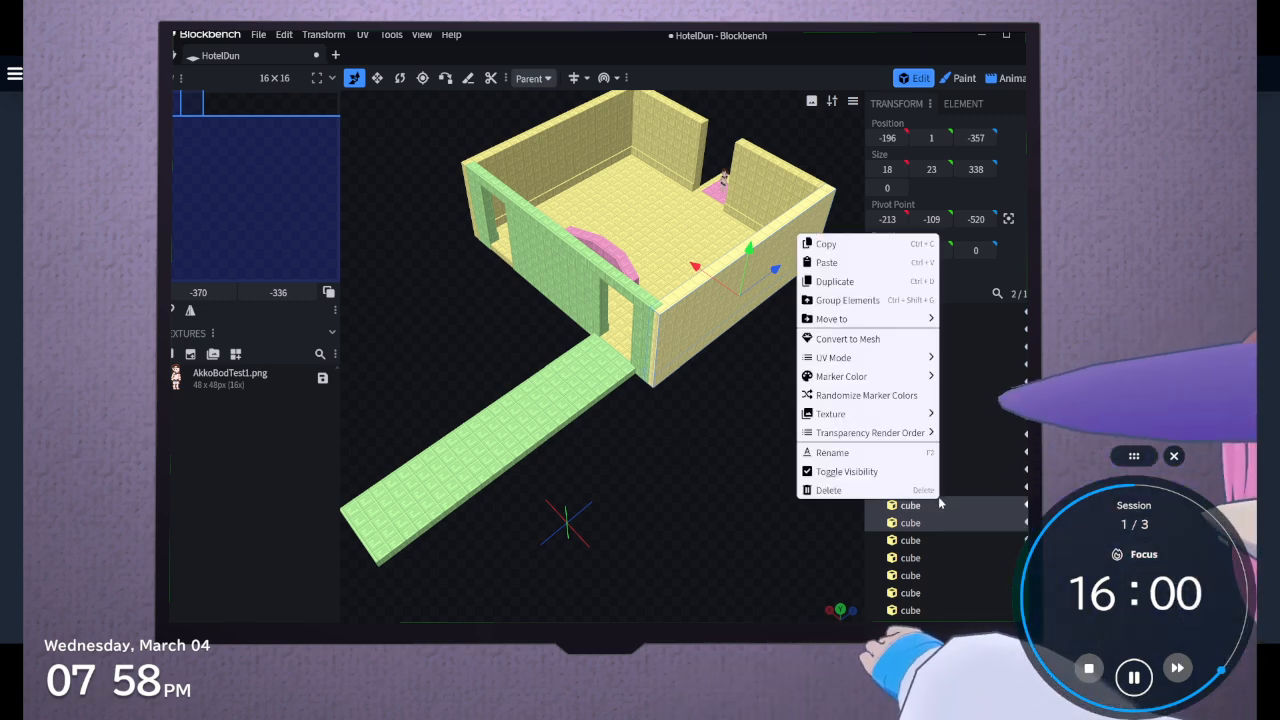
pyautogui.click(870, 245)
# Paste the copied wall and skirting outside the room's group, next to the ungrouped walkway cube
pyautogui.scroll(-2, 913, 500)
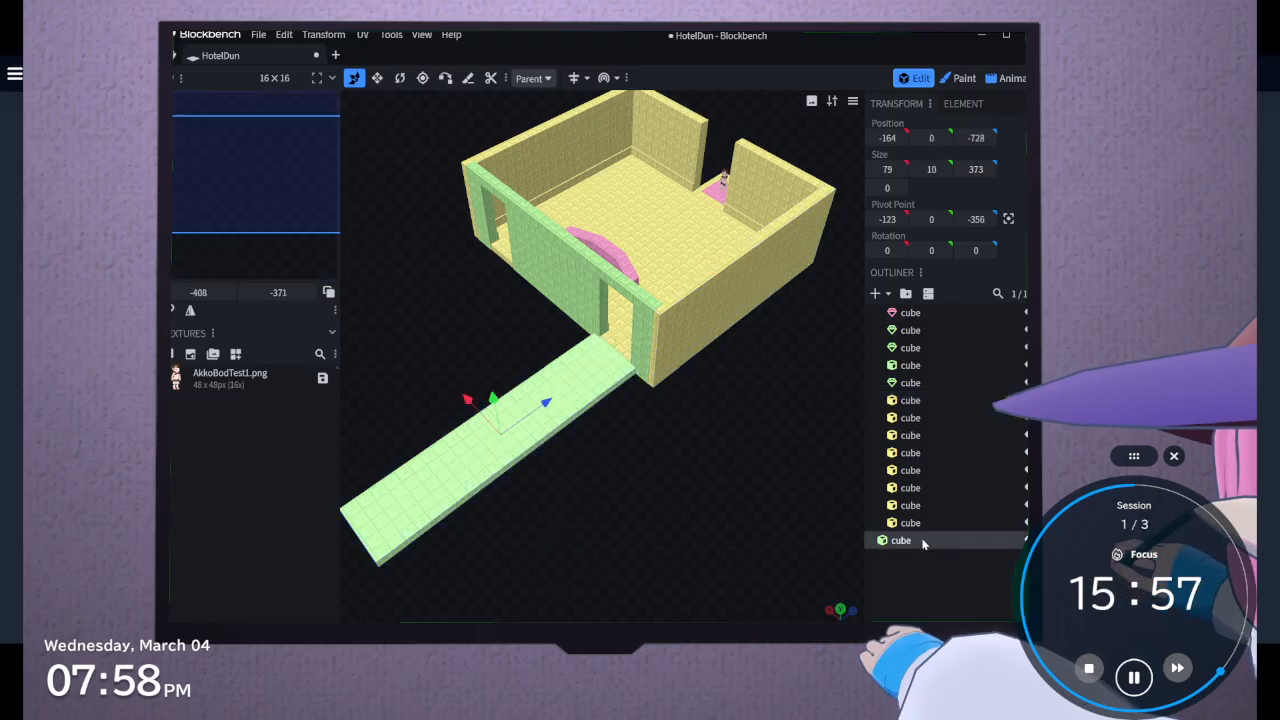
pyautogui.click(915, 542)
pyautogui.rightClick(920, 543)
pyautogui.click(860, 321)
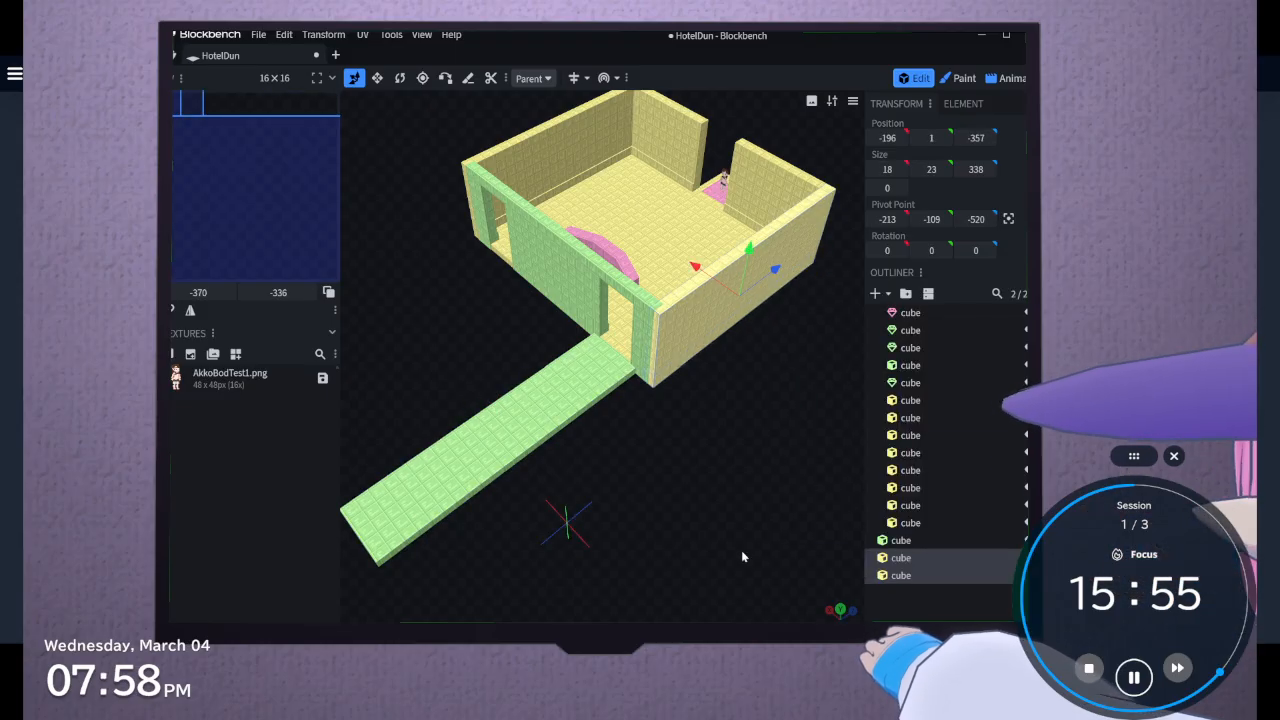
# Move the pasted wall and skirting out along the walkway's outer edge, to X position -181 and Z position -694
pyautogui.moveTo(757, 288); pyautogui.dragTo(727, 447)
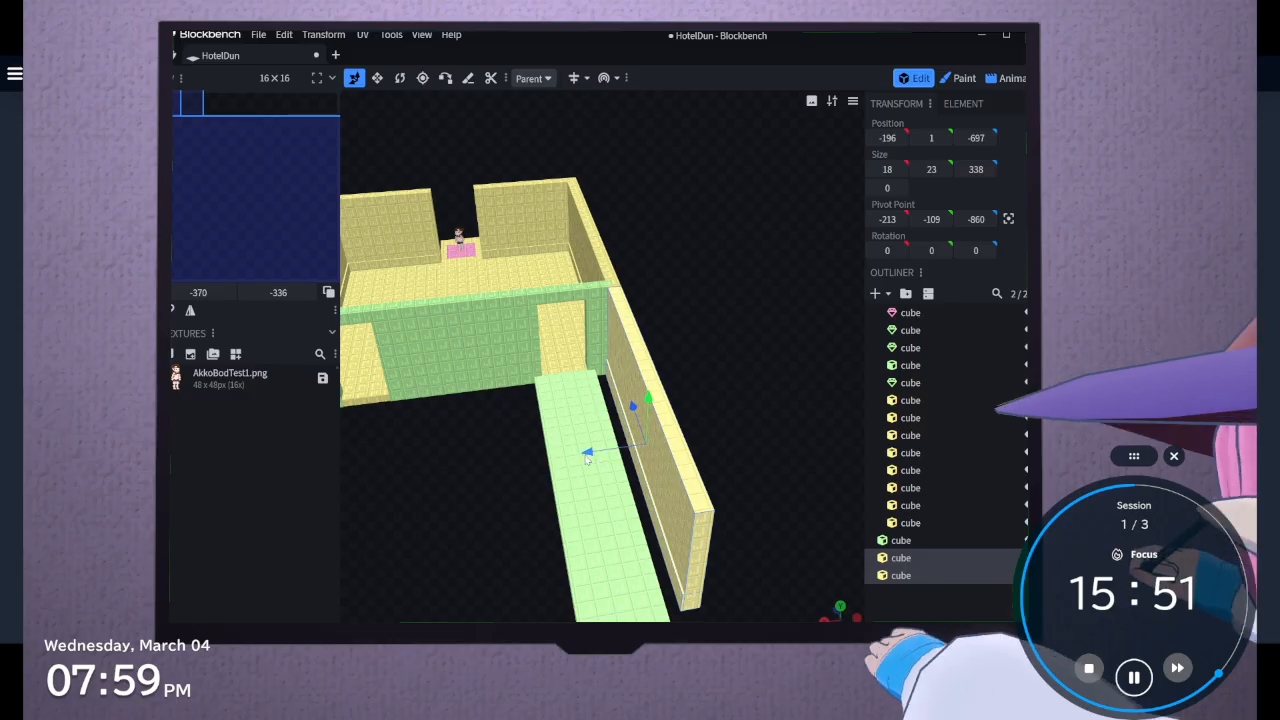
pyautogui.moveTo(590, 454); pyautogui.dragTo(571, 451)
pyautogui.moveTo(690, 375); pyautogui.dragTo(522, 437)
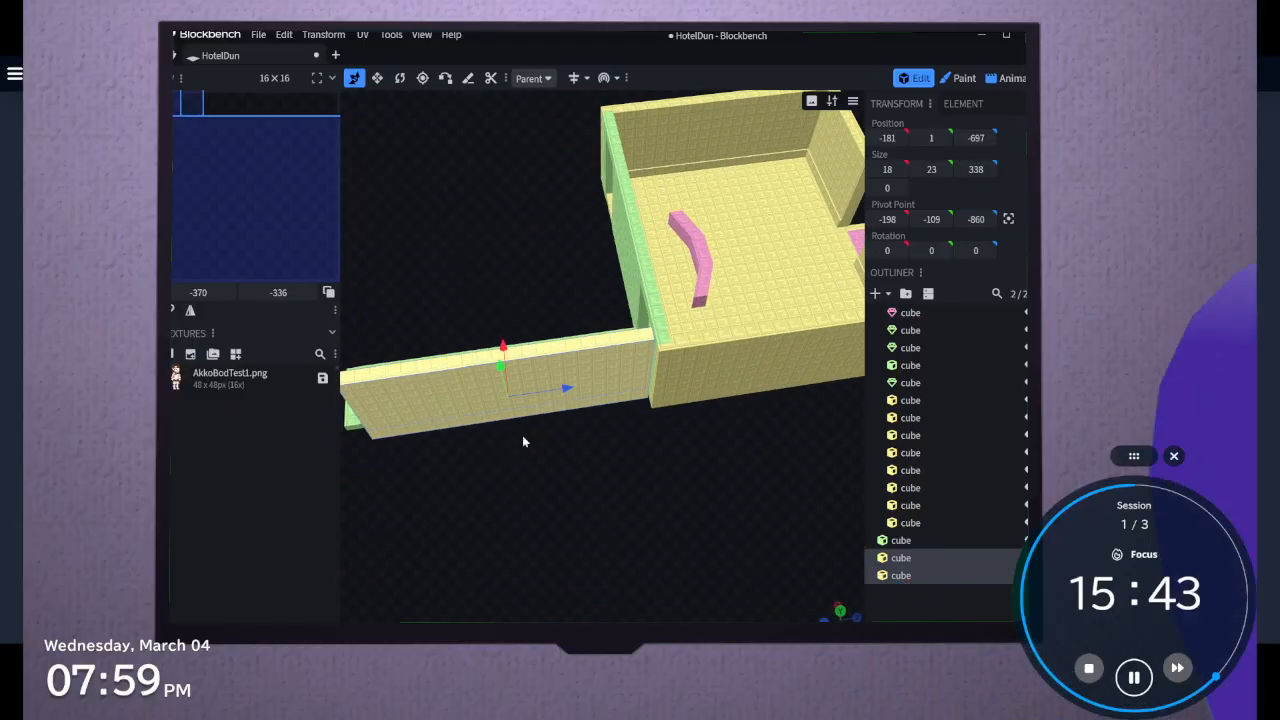
pyautogui.moveTo(567, 389); pyautogui.dragTo(571, 396)
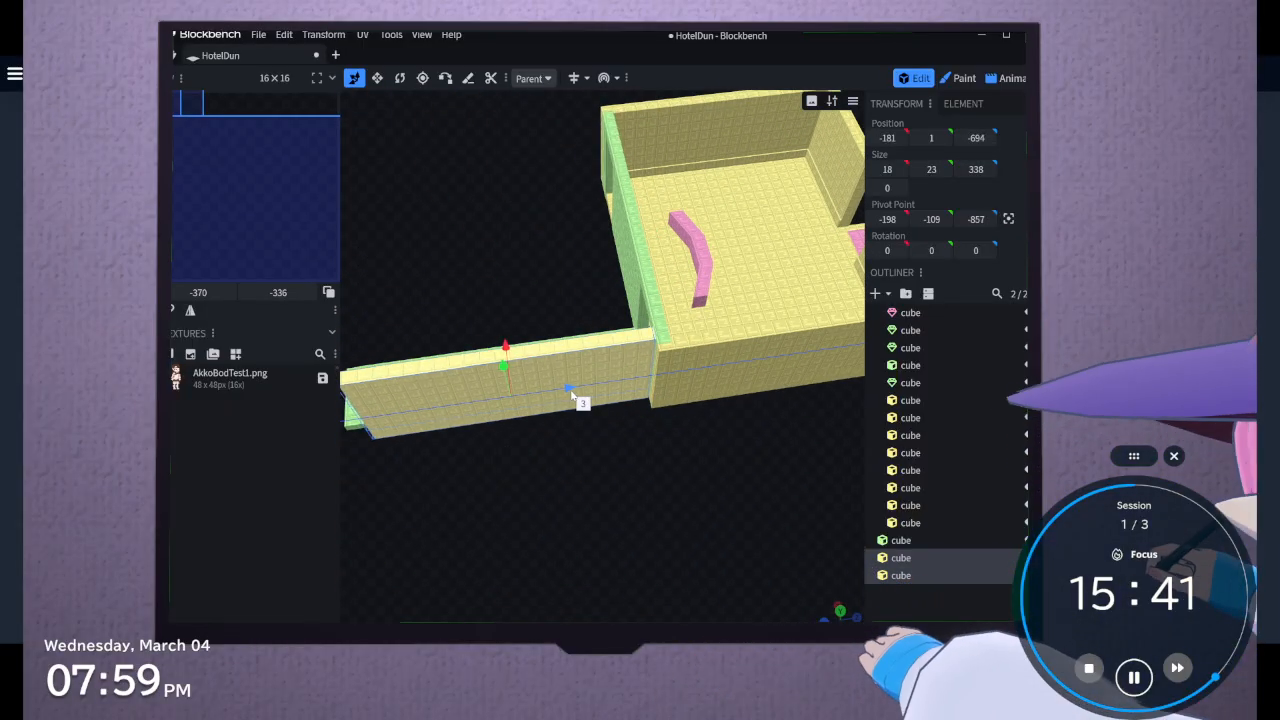
pyautogui.scroll(5, 600, 460)
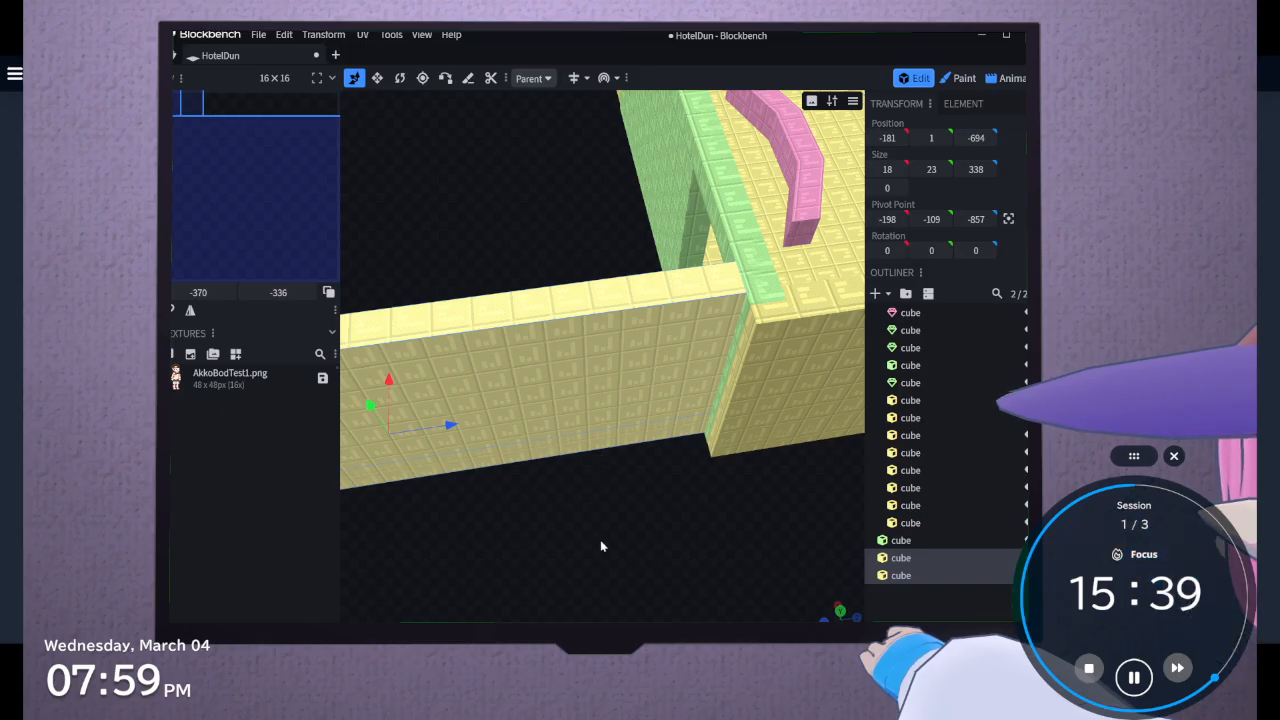
# Shorten the walkway wall and its skirting from the outer end to a length of 218
pyautogui.moveTo(600, 543); pyautogui.dragTo(633, 451)
pyautogui.scroll(-2, 633, 451)
pyautogui.click(376, 80)
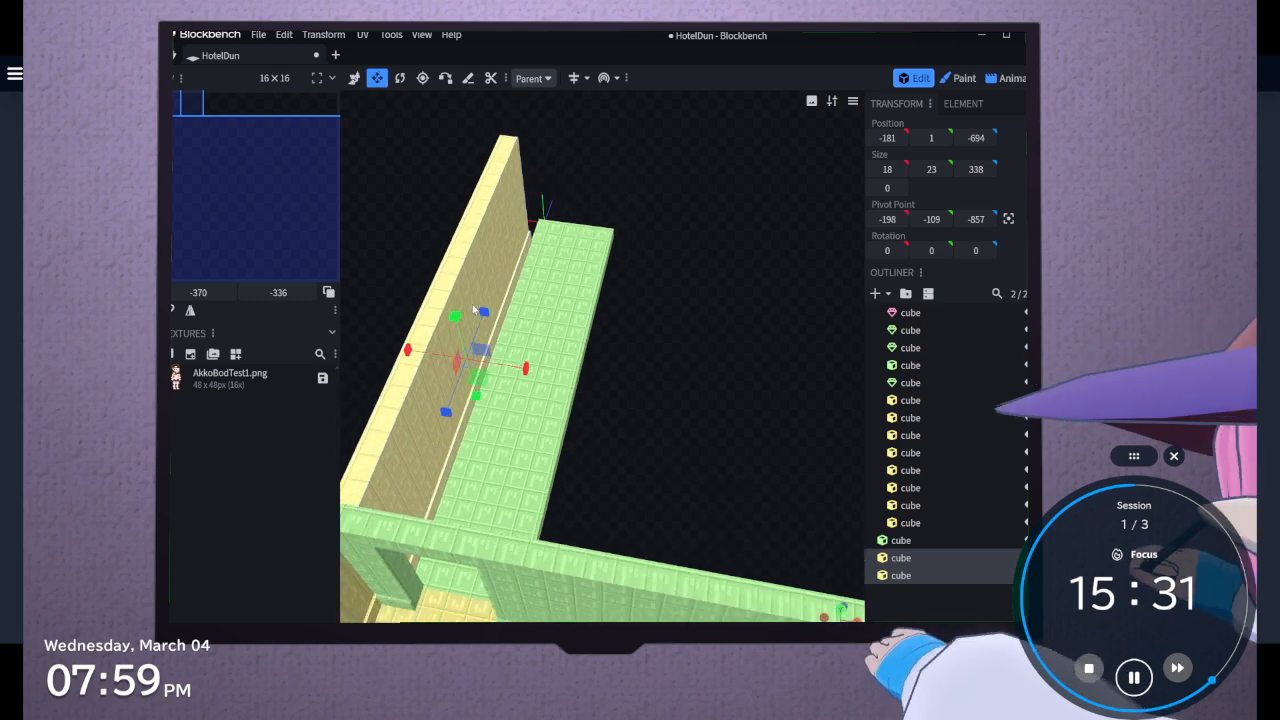
pyautogui.moveTo(480, 316); pyautogui.dragTo(444, 432)
pyautogui.moveTo(581, 442)
pyautogui.mouseDown()
pyautogui.moveTo(460, 360)
pyautogui.moveTo(582, 436)
pyautogui.mouseUp()
# Duplicate the wall and skirting onto the walkway's opposite edge at X position -85, rotated -180 degrees on Y about a centred pivot
pyautogui.hotkey('ctrl', 'd')
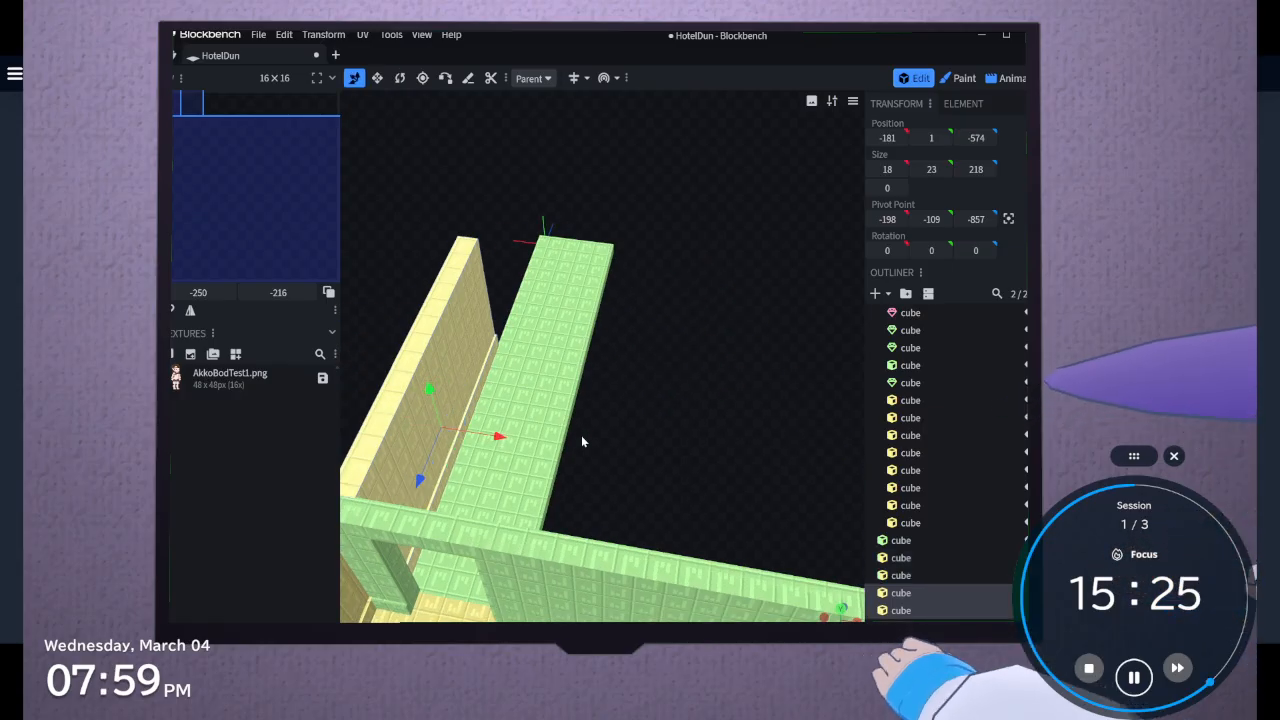
pyautogui.moveTo(498, 436); pyautogui.dragTo(628, 455)
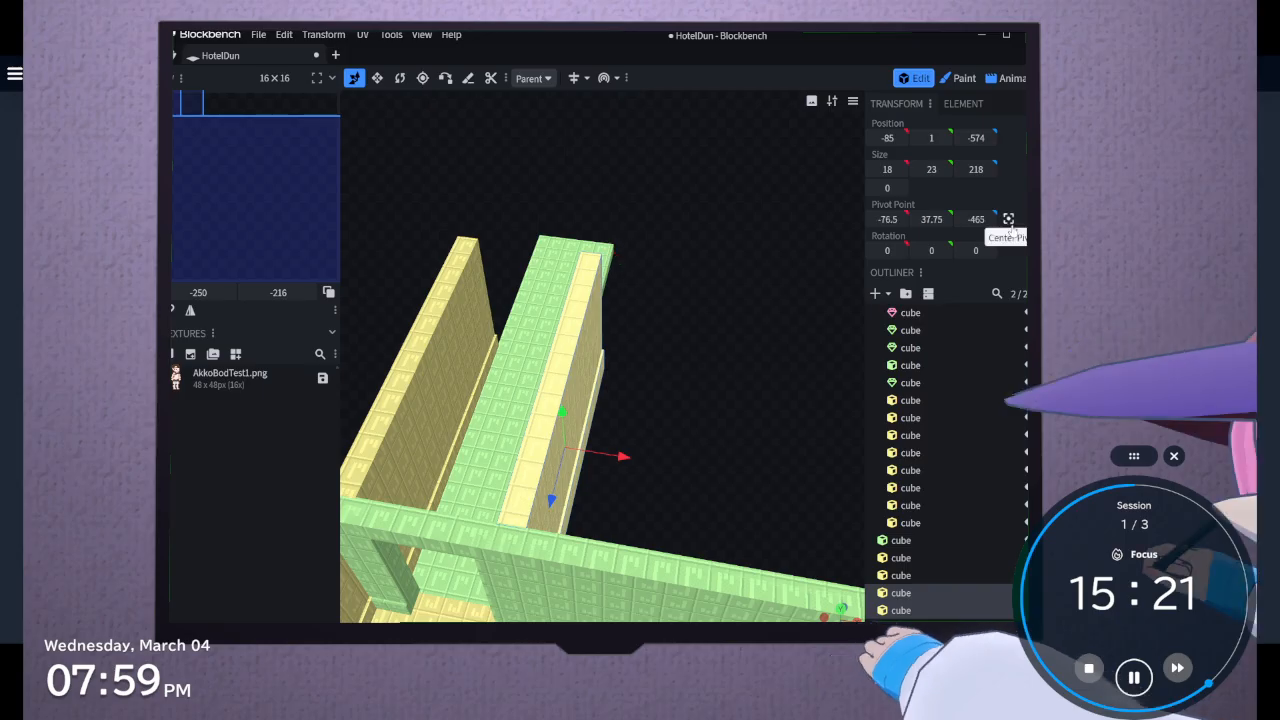
pyautogui.click(401, 80)
pyautogui.moveTo(645, 515); pyautogui.dragTo(717, 563)
pyautogui.moveTo(577, 476); pyautogui.dragTo(608, 317)
pyautogui.click(350, 84)
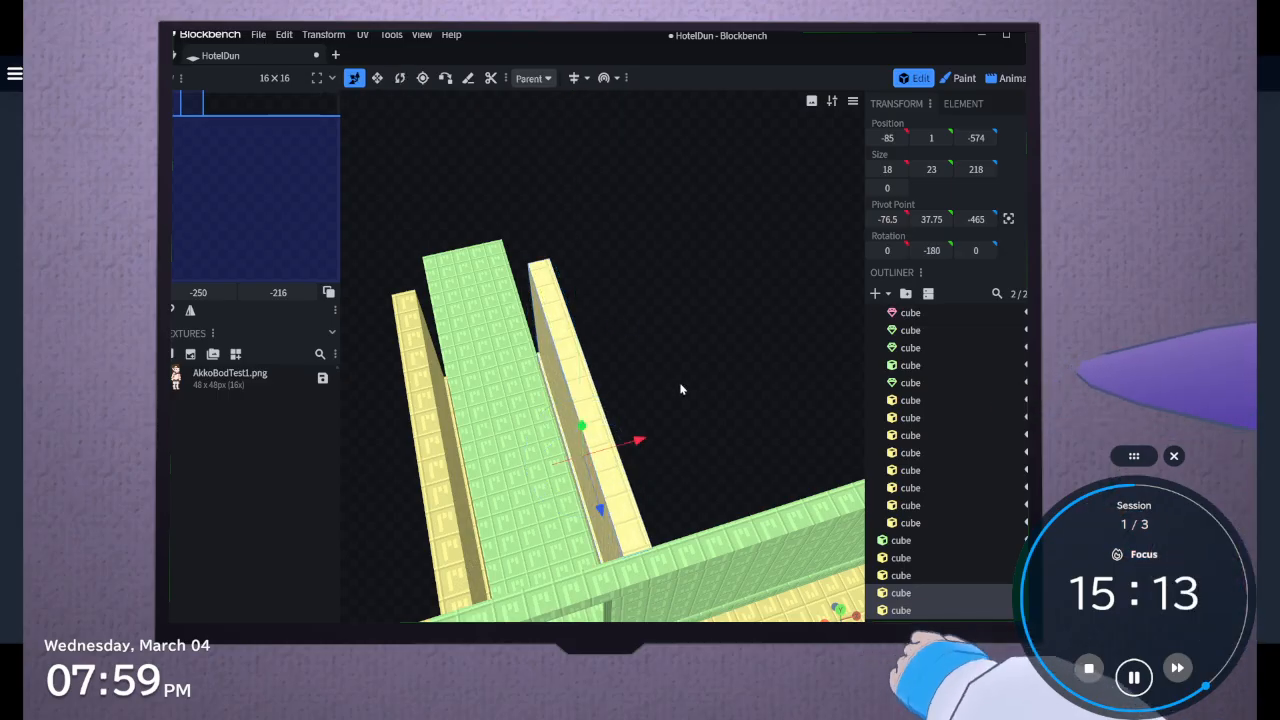
# Inspect the duplicated wall and its skirting against the walkway and the room's back wall from several angles
pyautogui.moveTo(682, 387); pyautogui.dragTo(341, 410)
pyautogui.click(378, 80)
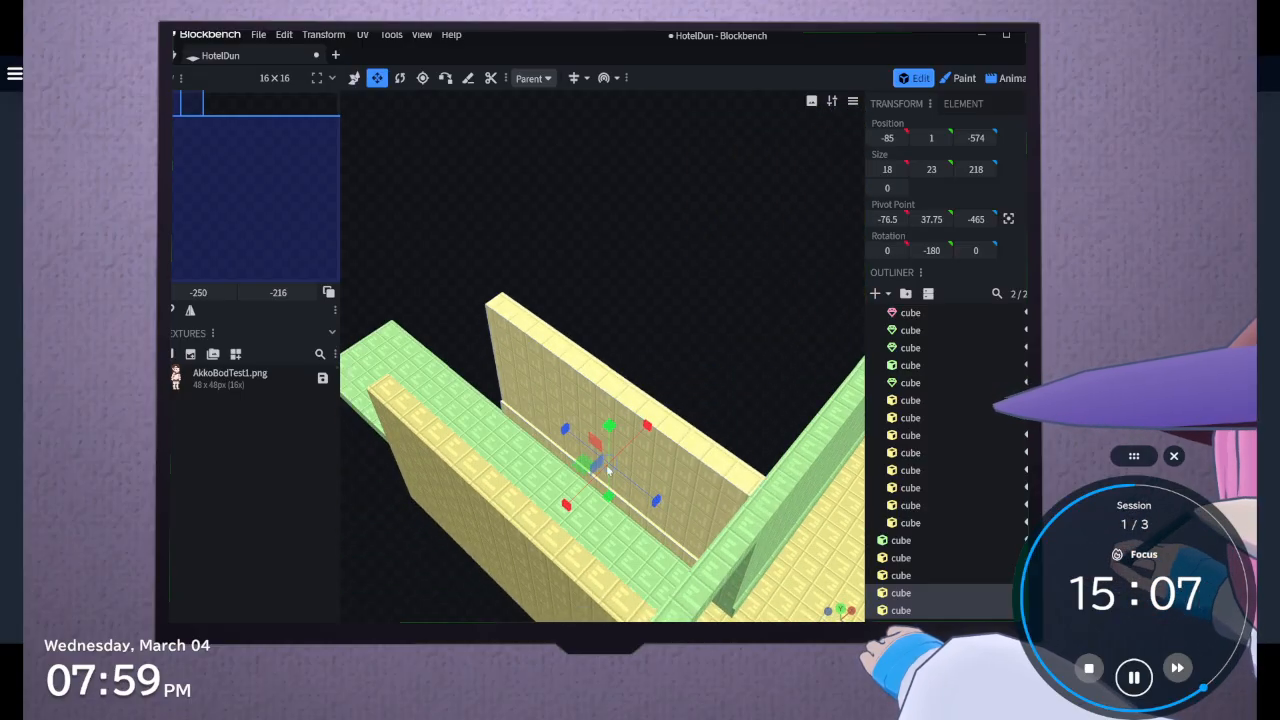
pyautogui.click(520, 310)
pyautogui.moveTo(568, 304); pyautogui.dragTo(629, 298)
pyautogui.scroll(-5, 629, 298)
pyautogui.moveTo(547, 331); pyautogui.dragTo(469, 464)
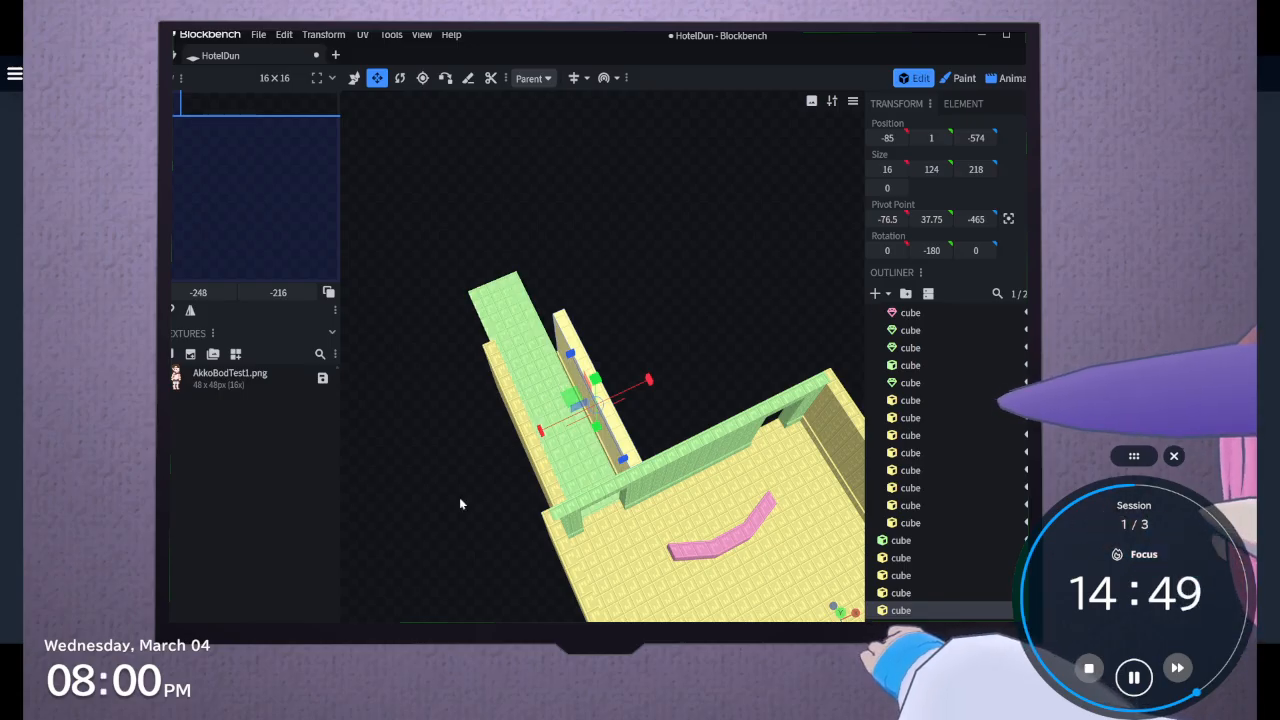
# Duplicate both walkway walls with their skirting and move the copies outward to Z position -881, leaving a gap between the pairs
pyautogui.moveTo(459, 497); pyautogui.dragTo(727, 453)
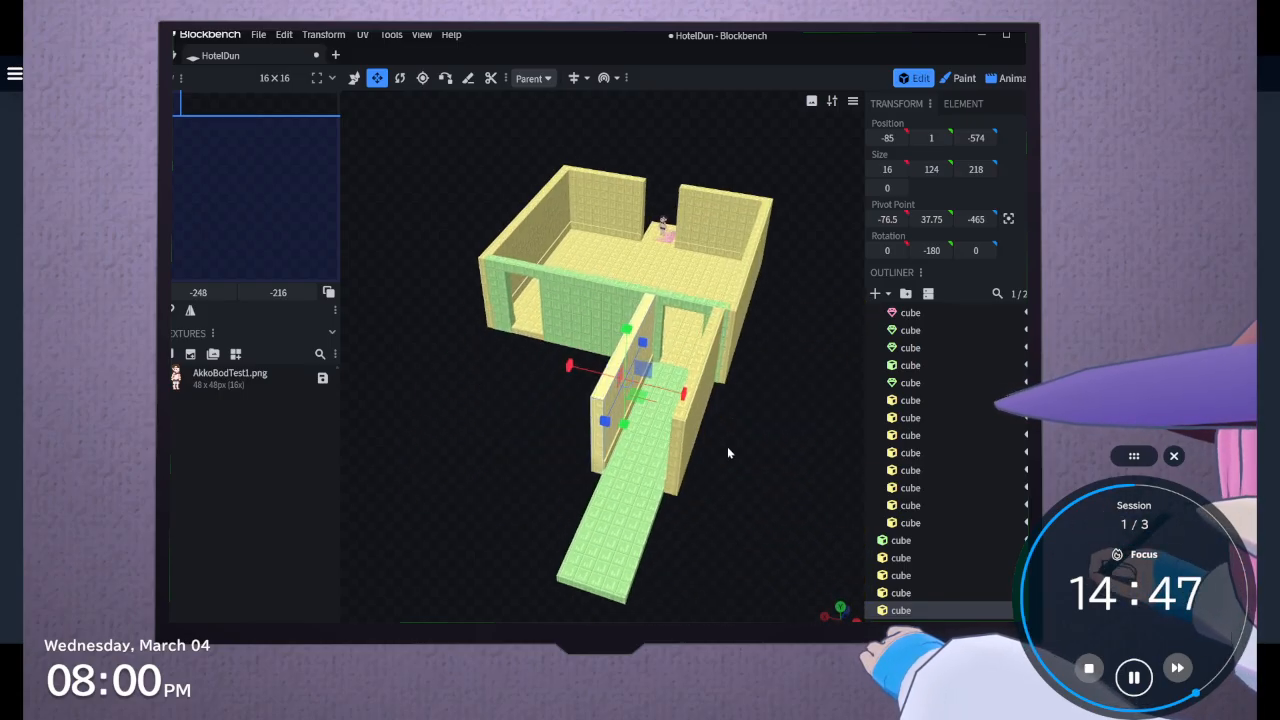
pyautogui.click(884, 596)
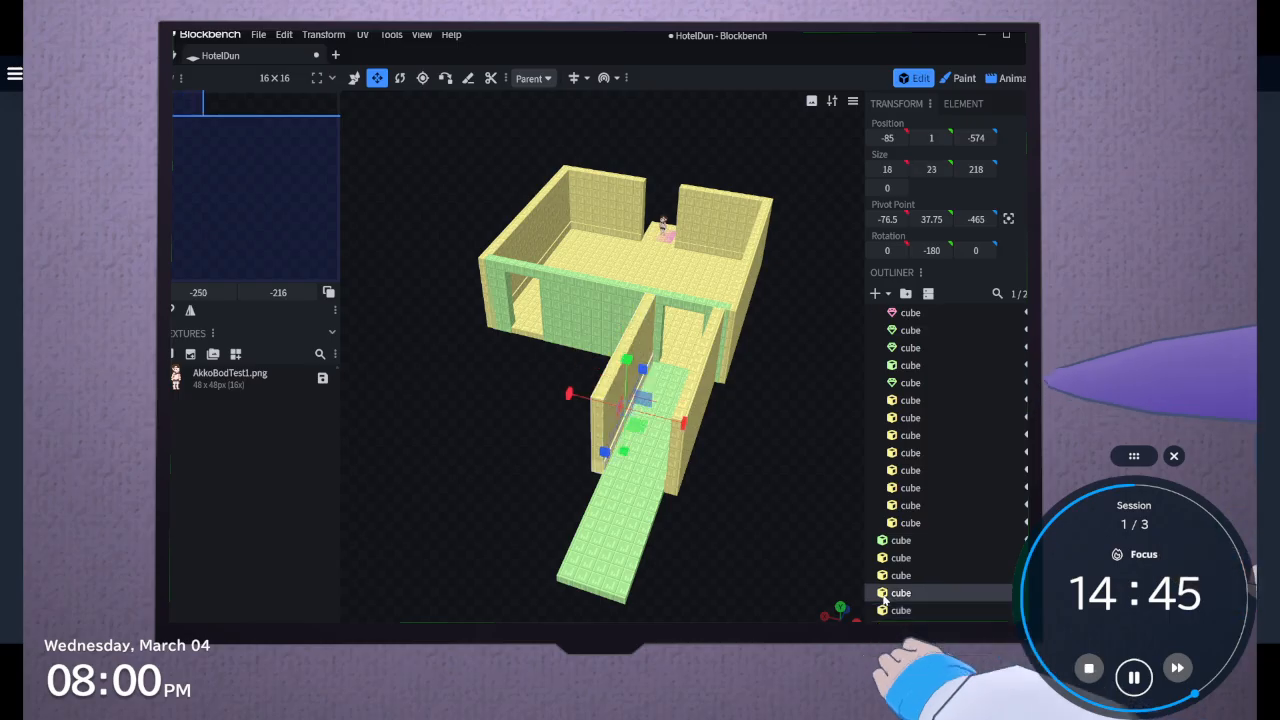
pyautogui.click(893, 579)
pyautogui.click(893, 562)
pyautogui.keyDown('shift'); pyautogui.click(893, 614); pyautogui.keyUp('shift')
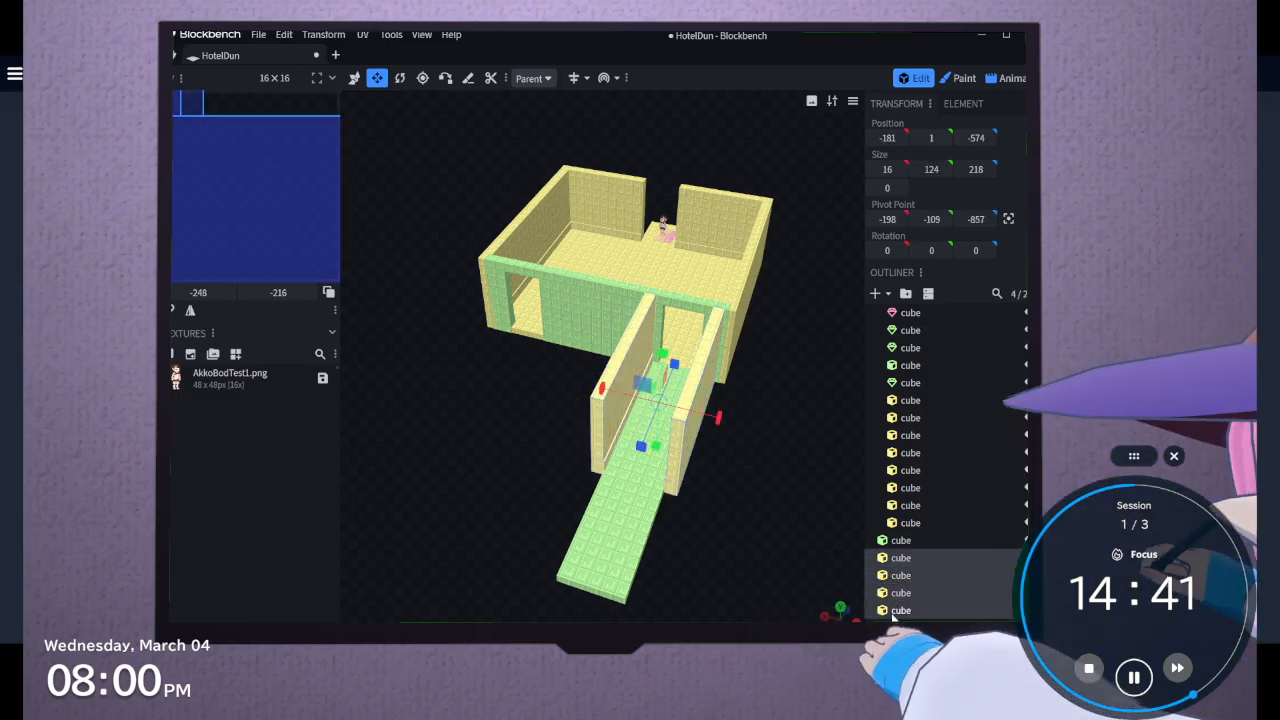
pyautogui.press('p')
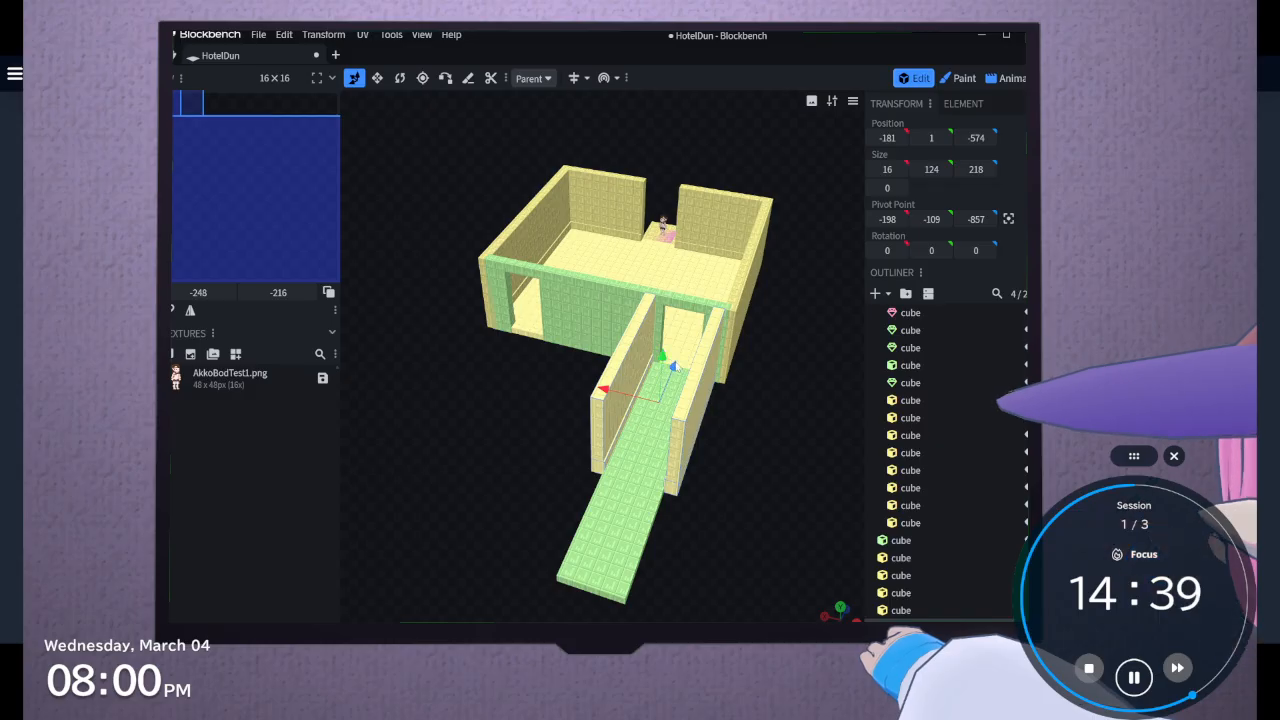
pyautogui.moveTo(675, 368); pyautogui.dragTo(573, 534)
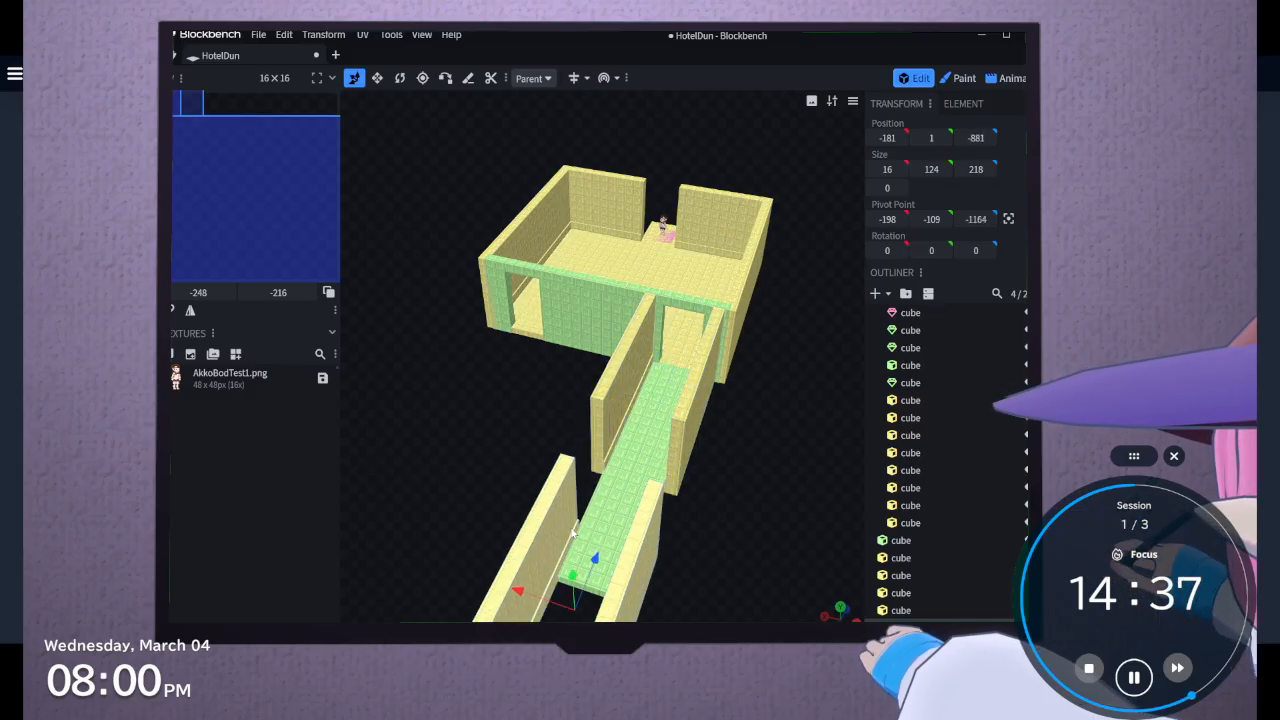
# Extend the walkway slab's outer end to the far end of the new walls, for a length of 527
pyautogui.moveTo(695, 485); pyautogui.dragTo(597, 502)
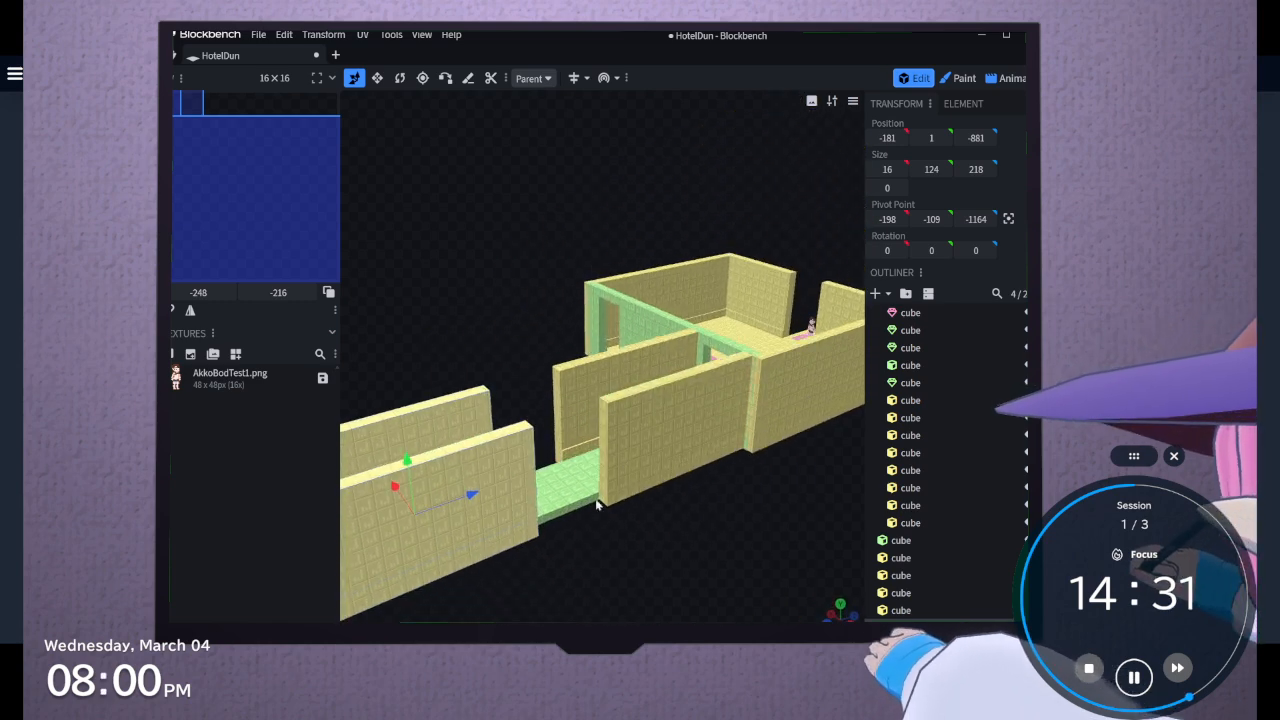
pyautogui.moveTo(585, 573); pyautogui.dragTo(757, 576)
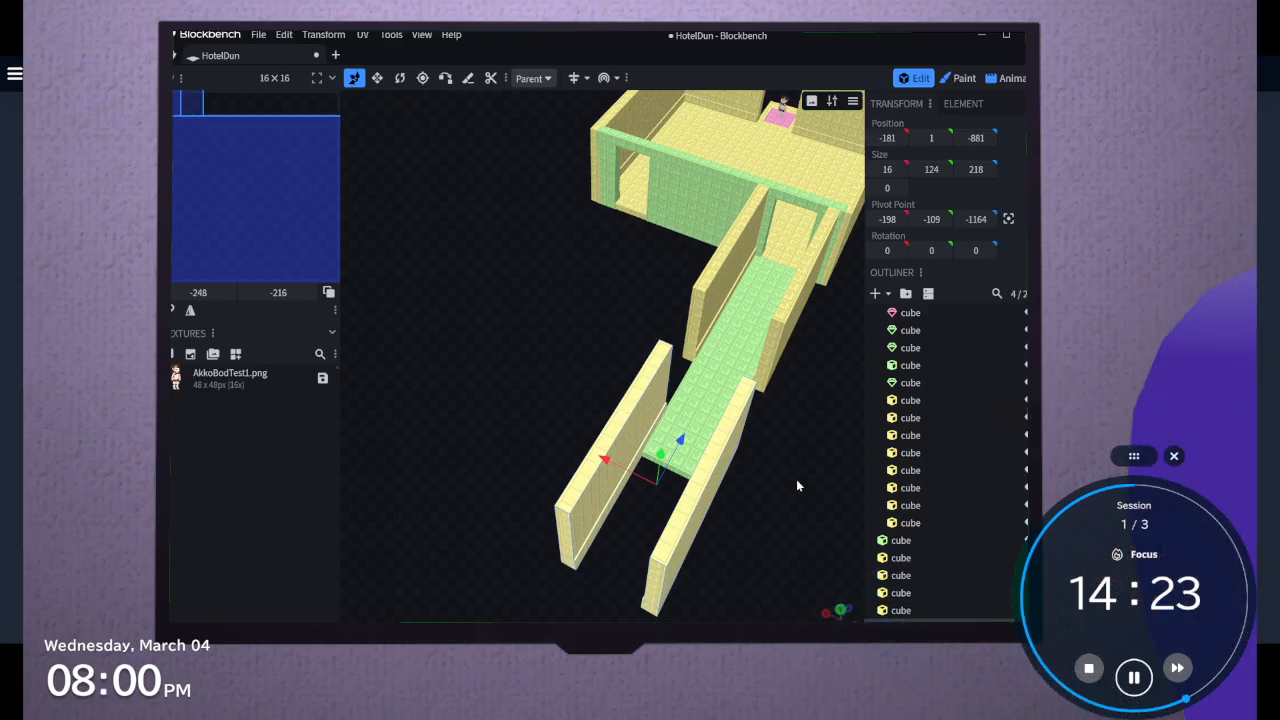
pyautogui.moveTo(796, 479); pyautogui.dragTo(792, 446)
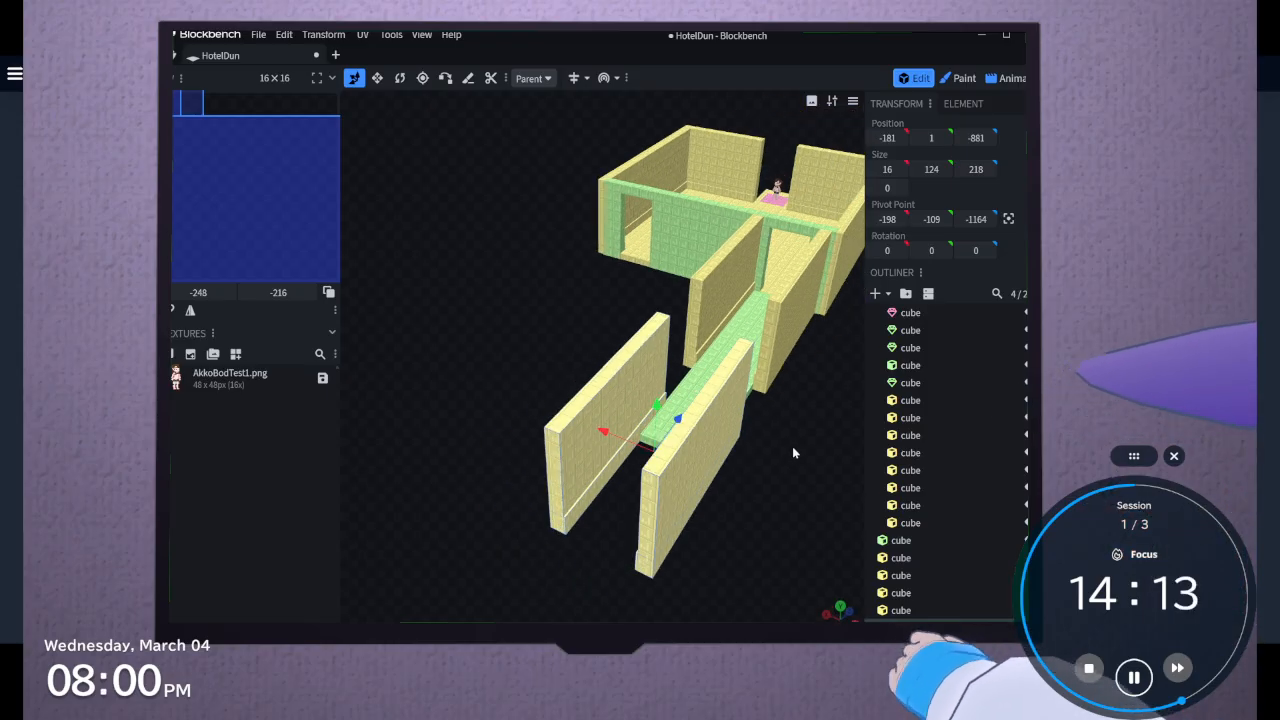
pyautogui.scroll(3, 792, 453)
pyautogui.moveTo(779, 481); pyautogui.dragTo(668, 485)
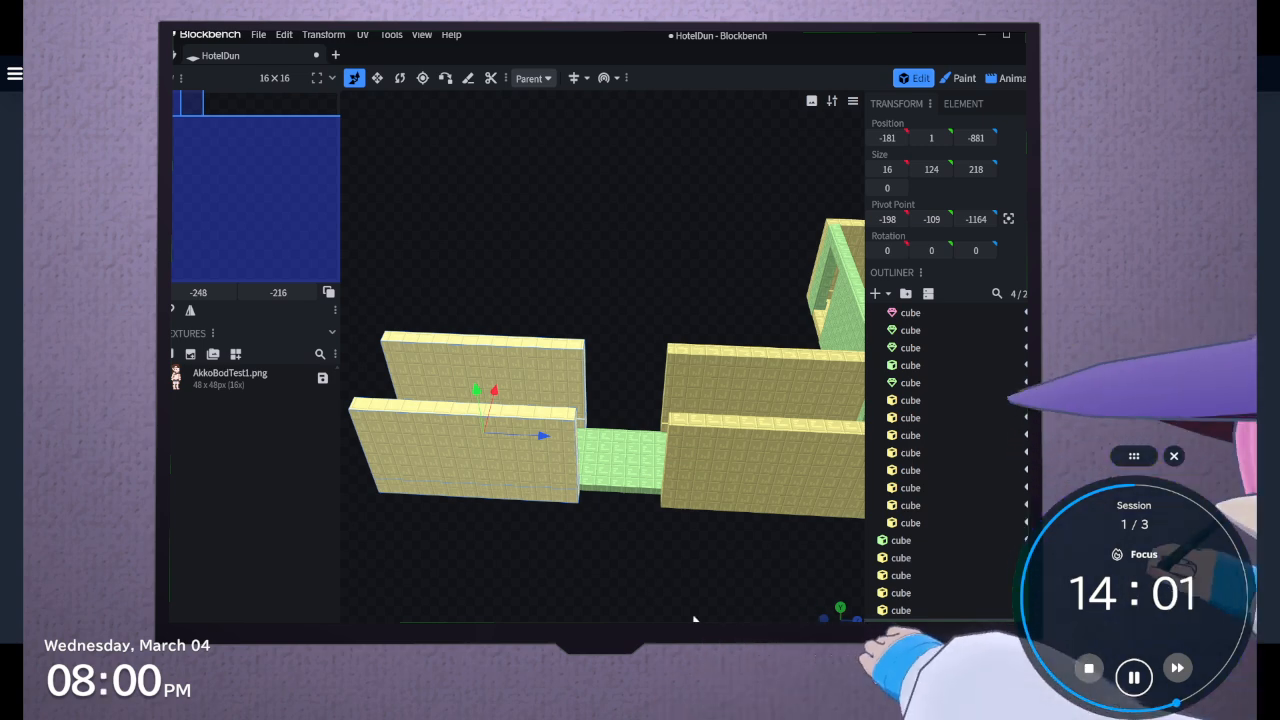
pyautogui.moveTo(694, 620); pyautogui.dragTo(762, 605)
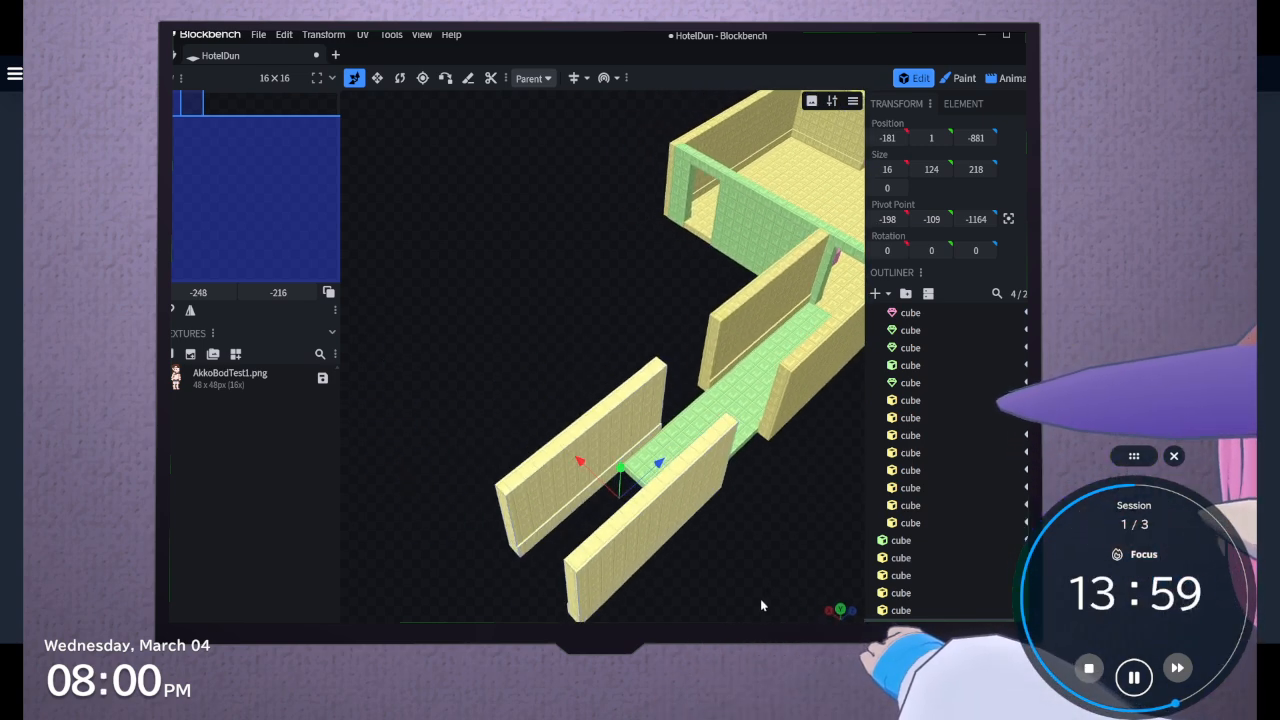
pyautogui.click(700, 430)
pyautogui.click(377, 78)
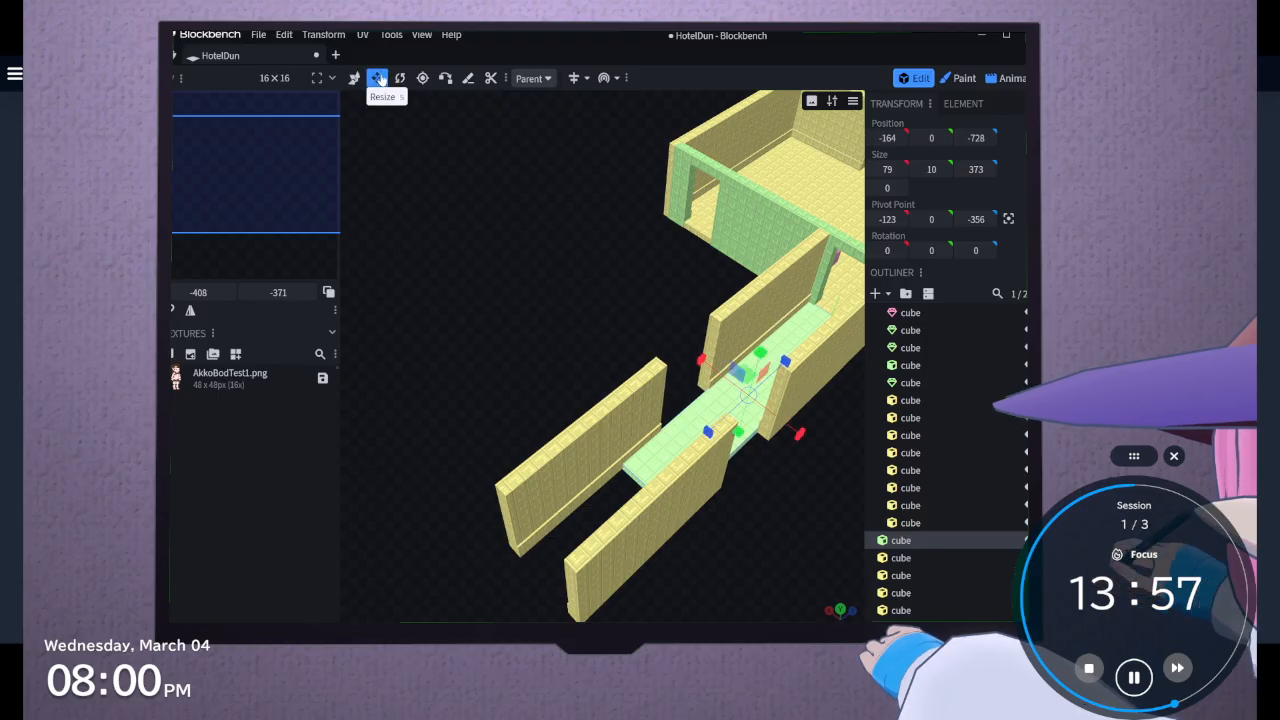
pyautogui.moveTo(707, 432); pyautogui.dragTo(624, 530)
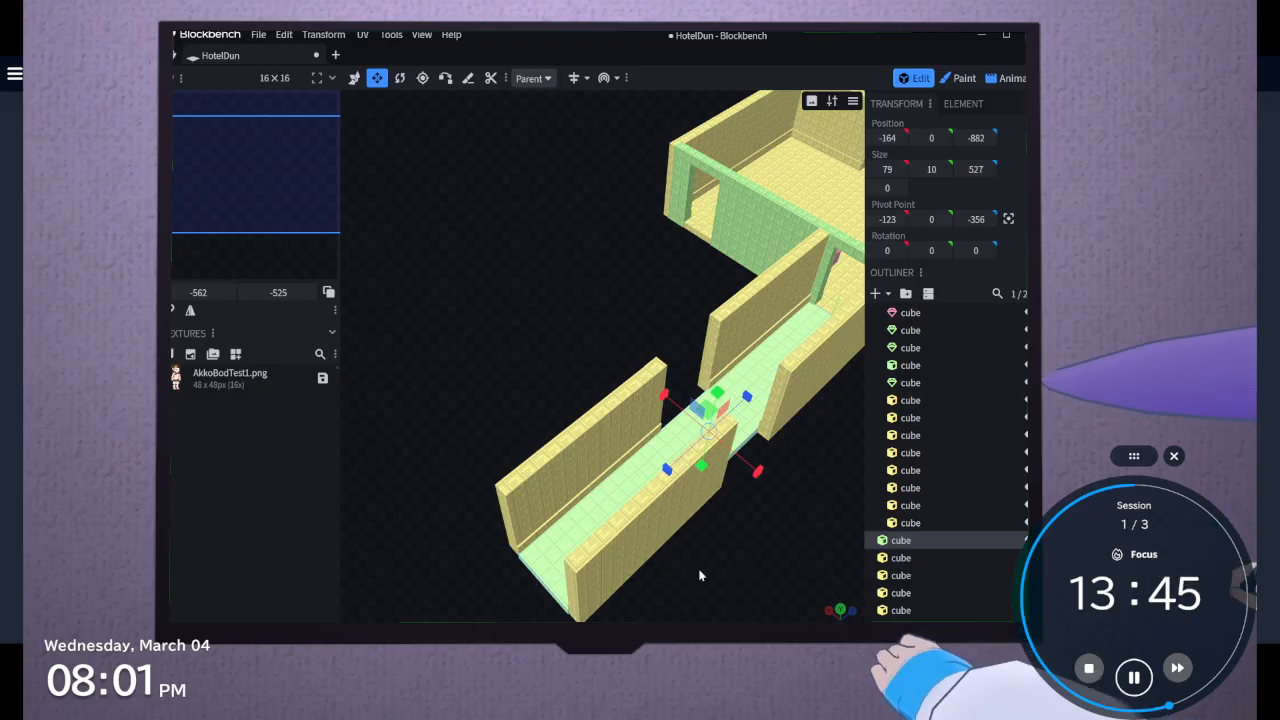
# Inspect the gap between the corridor's inner and outer wall pairs from several angles, with the Move tool active
pyautogui.moveTo(700, 571); pyautogui.dragTo(734, 531)
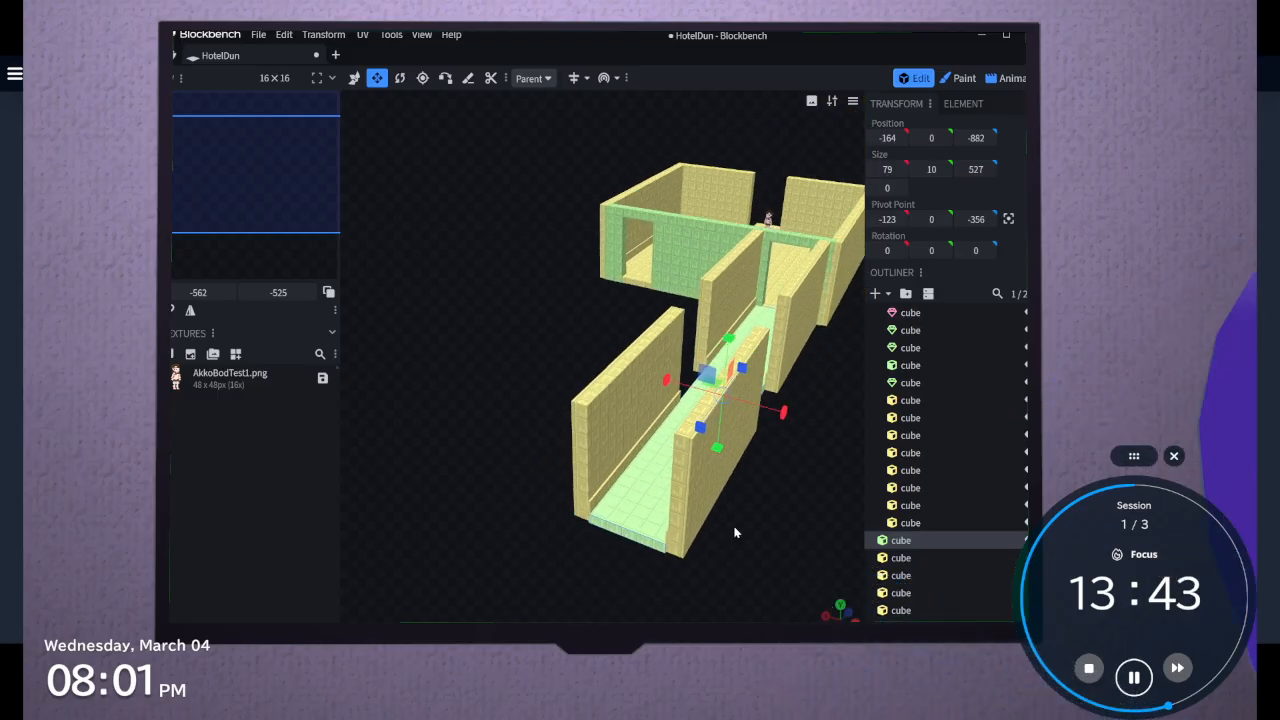
pyautogui.moveTo(734, 532); pyautogui.dragTo(682, 503)
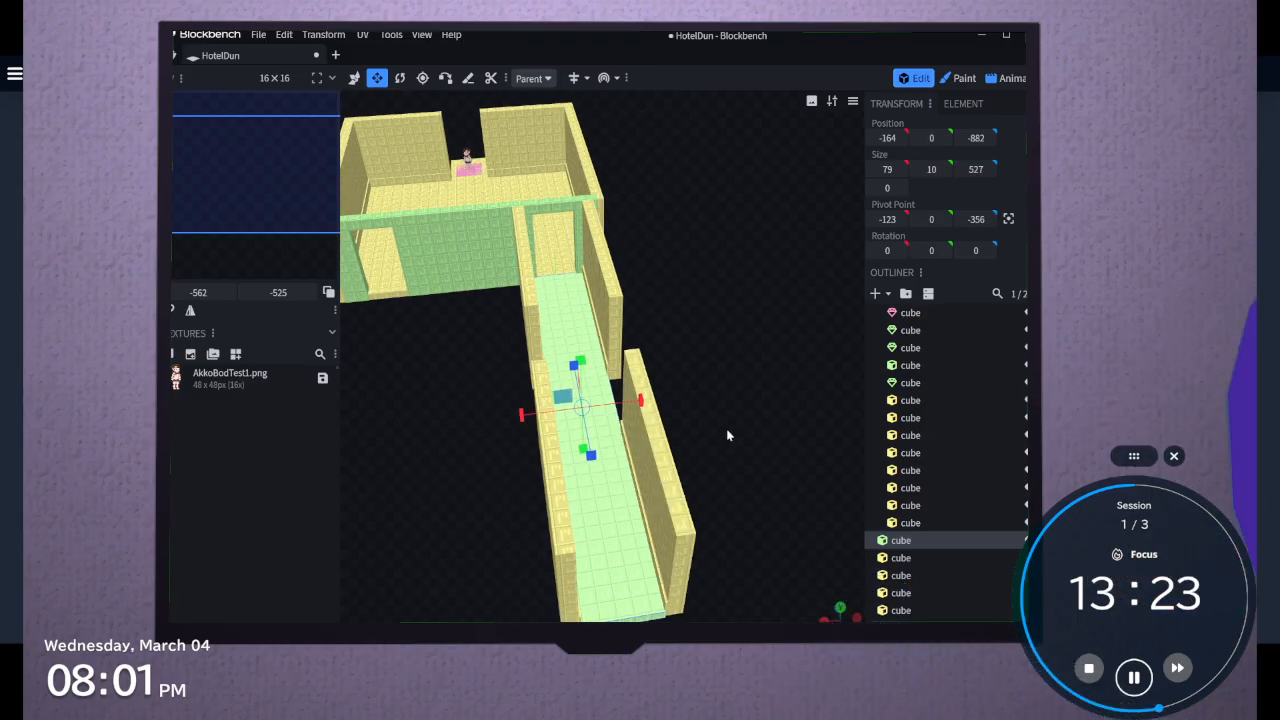
pyautogui.moveTo(727, 433); pyautogui.dragTo(621, 410)
pyautogui.scroll(3, 621, 410)
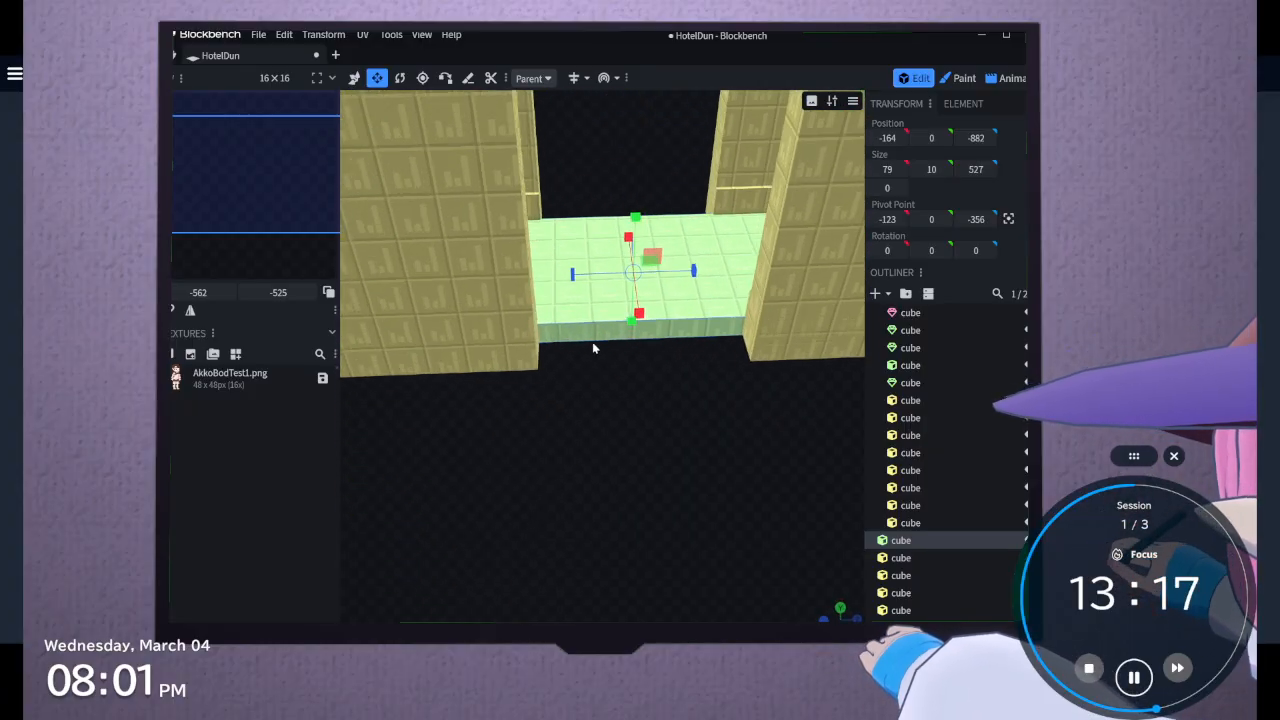
pyautogui.click(354, 78)
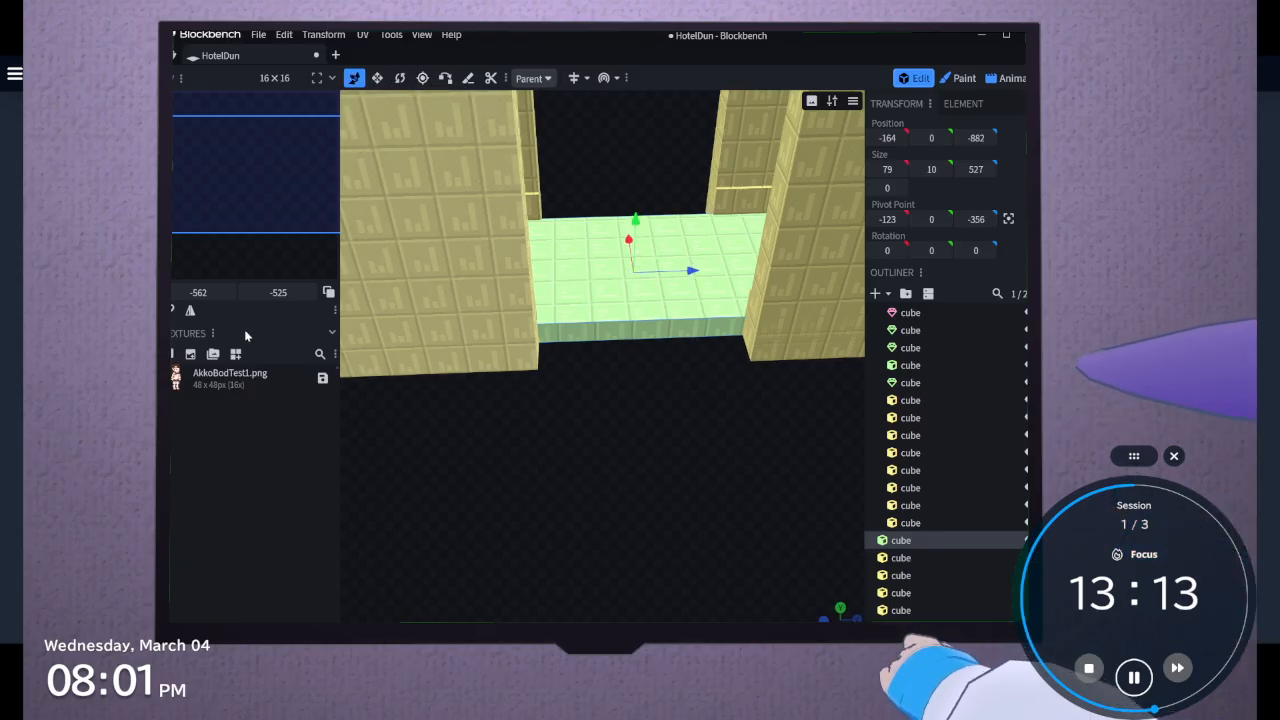
pyautogui.scroll(-4, 574, 280)
pyautogui.moveTo(676, 424); pyautogui.dragTo(664, 522, button='right')
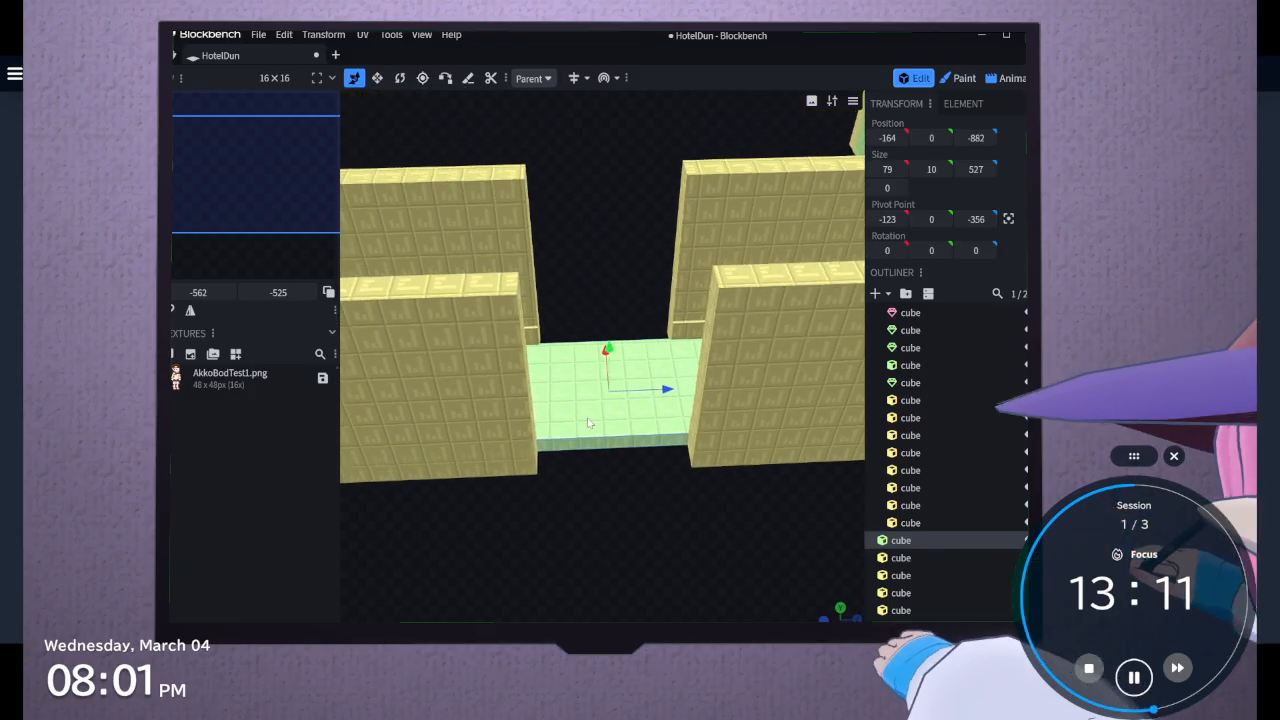
pyautogui.moveTo(665, 466); pyautogui.dragTo(714, 514)
# Add a new default cube to the model, outside the existing room group
pyautogui.click(888, 296)
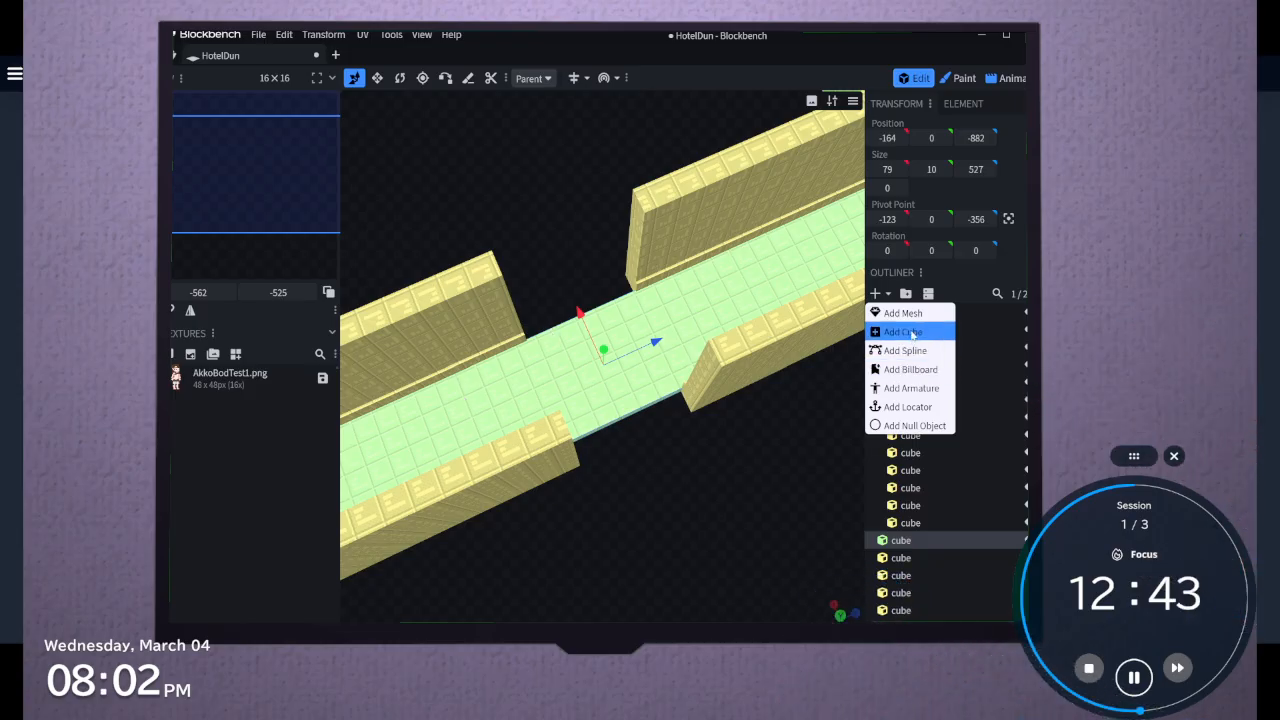
pyautogui.click(903, 331)
pyautogui.moveTo(760, 530); pyautogui.dragTo(691, 331)
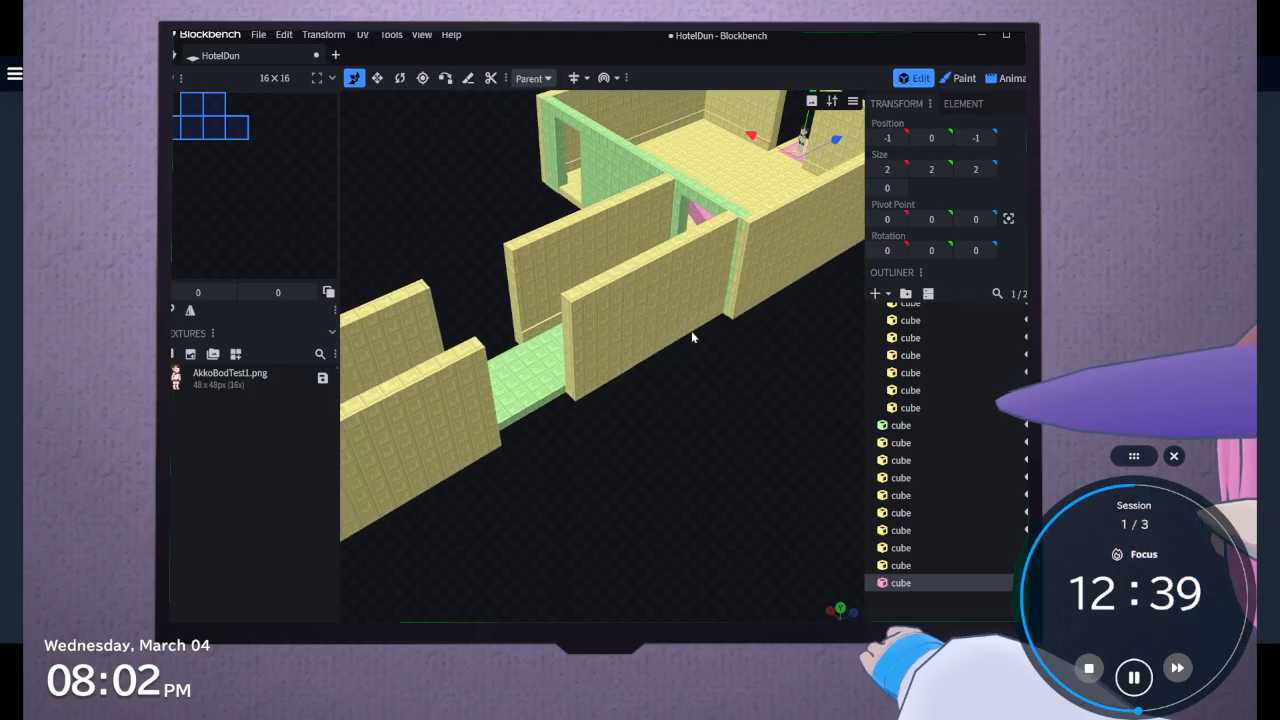
# Group the walkway slab with all corridor walls and skirting, excluding the new cube, and name the group Hallway
pyautogui.click(901, 425)
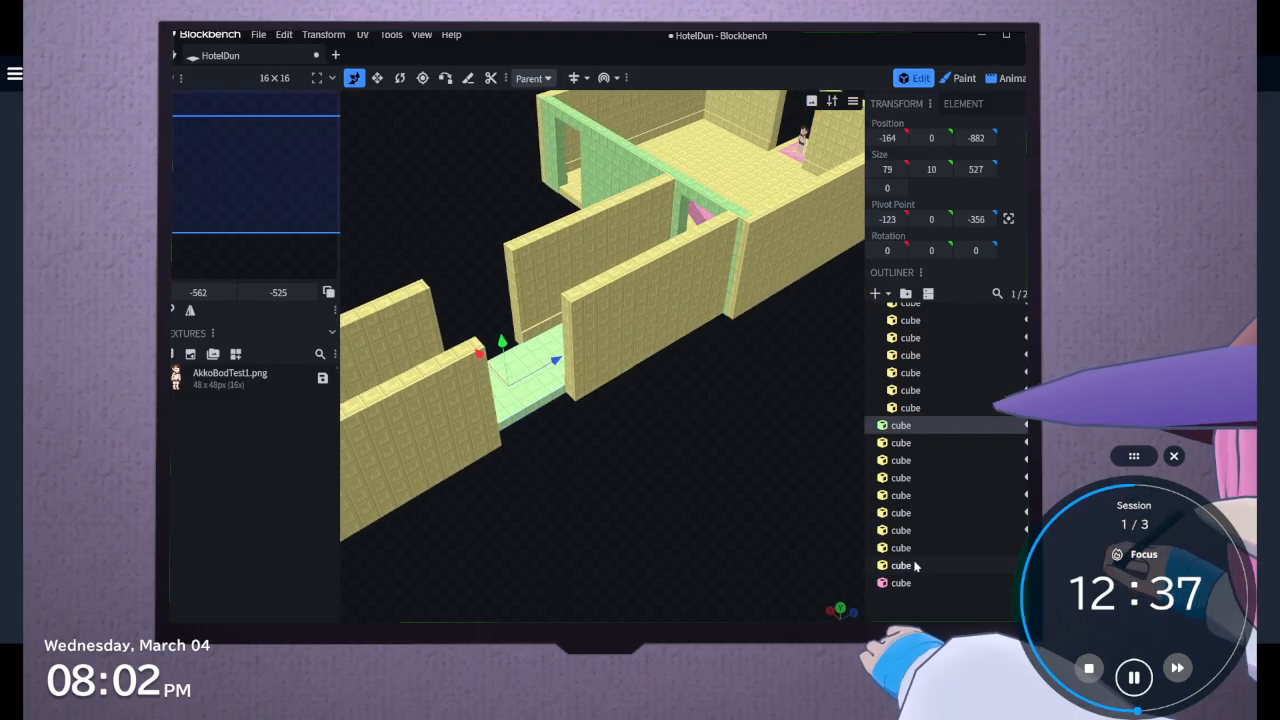
pyautogui.keyDown('shift'); pyautogui.click(915, 567); pyautogui.keyUp('shift')
pyautogui.rightClick(915, 567)
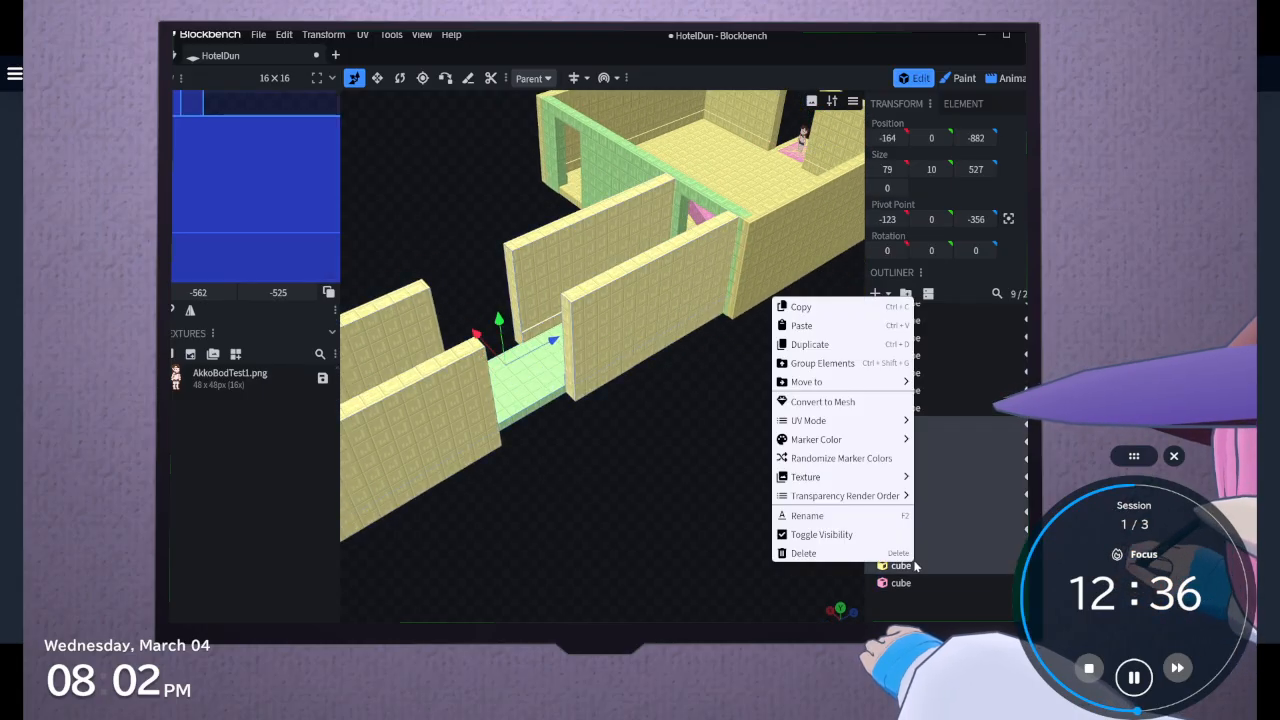
pyautogui.click(876, 366)
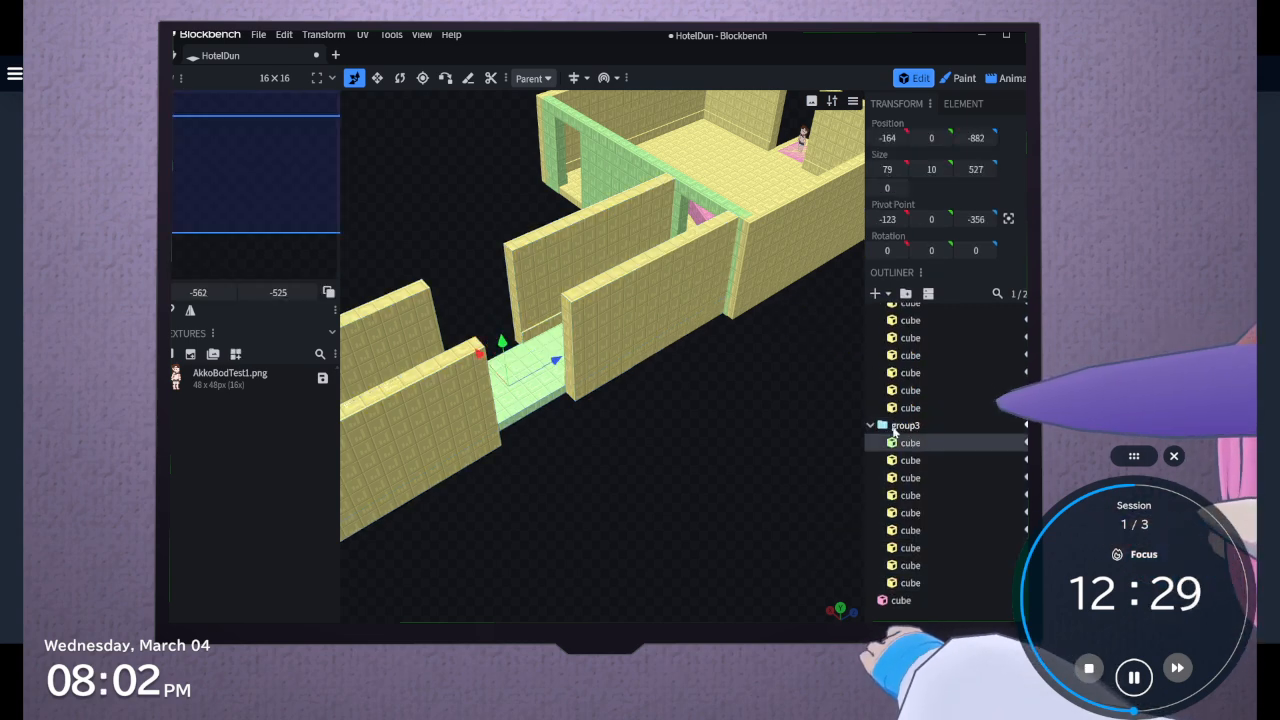
pyautogui.press('F2')
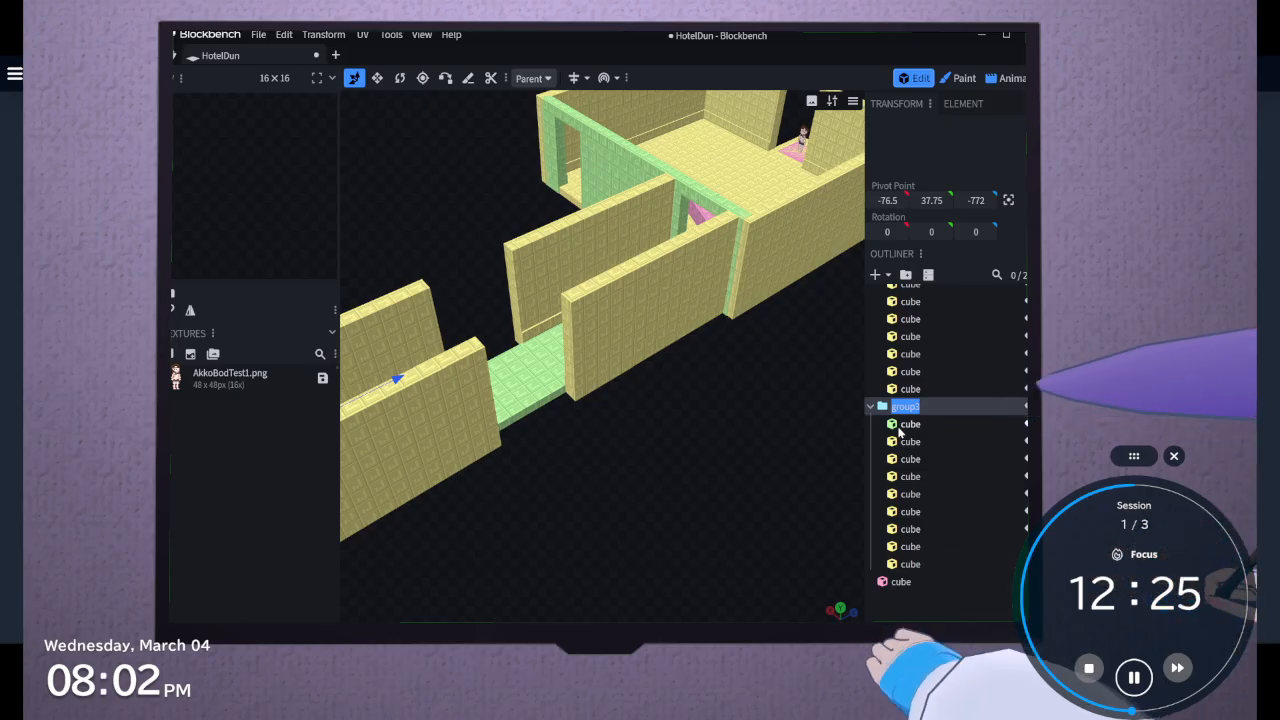
pyautogui.write('Hallway')
pyautogui.press('Return')
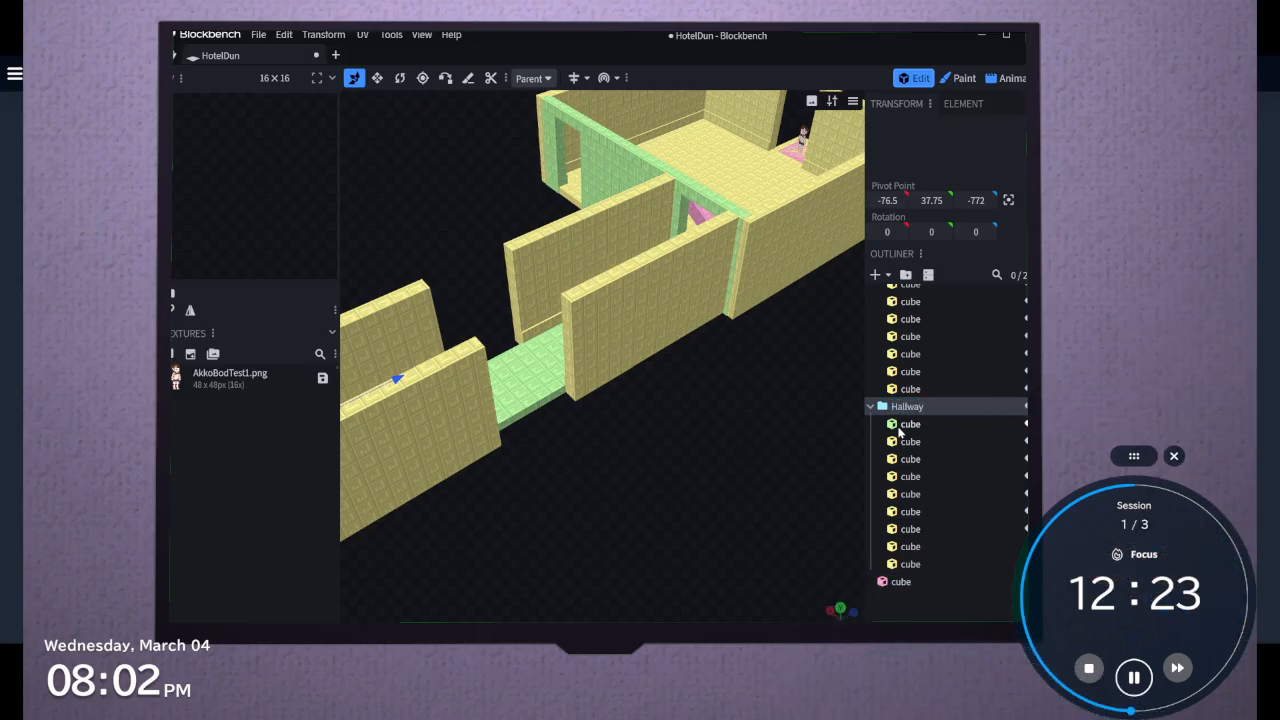
# Select the room's group, group2, and open its name for editing
pyautogui.scroll(5, 898, 430)
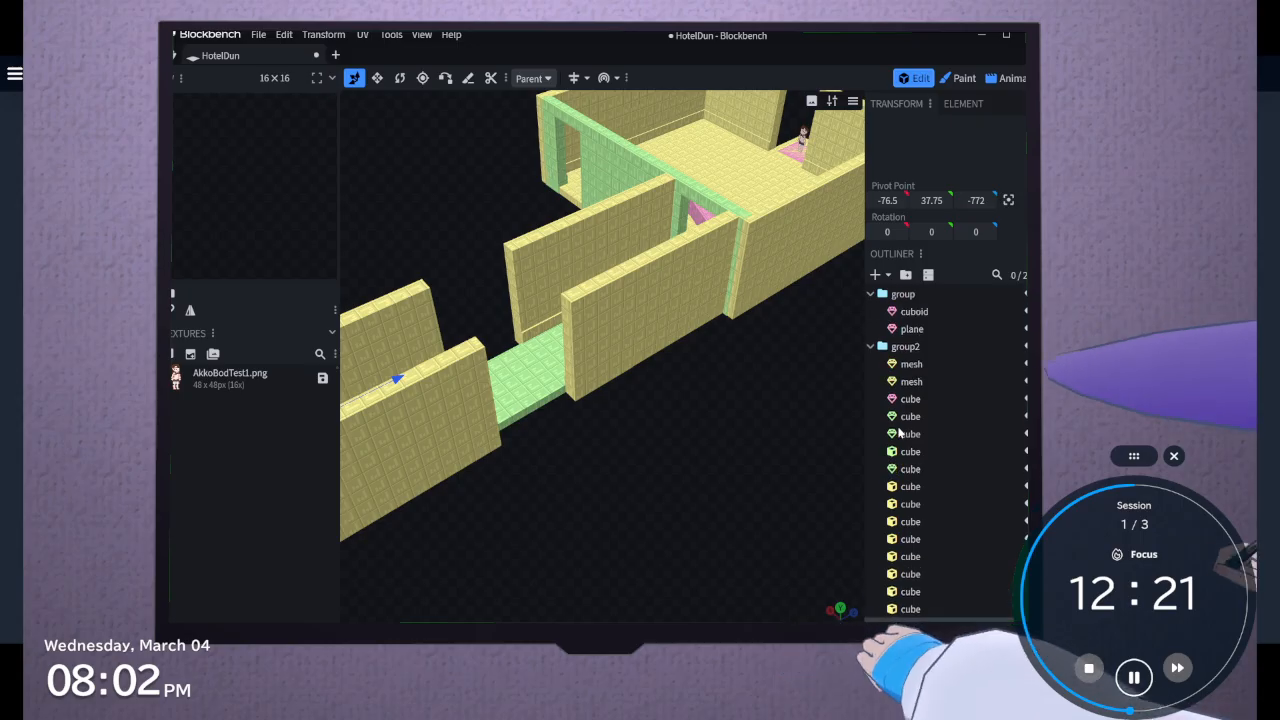
pyautogui.doubleClick(912, 329)
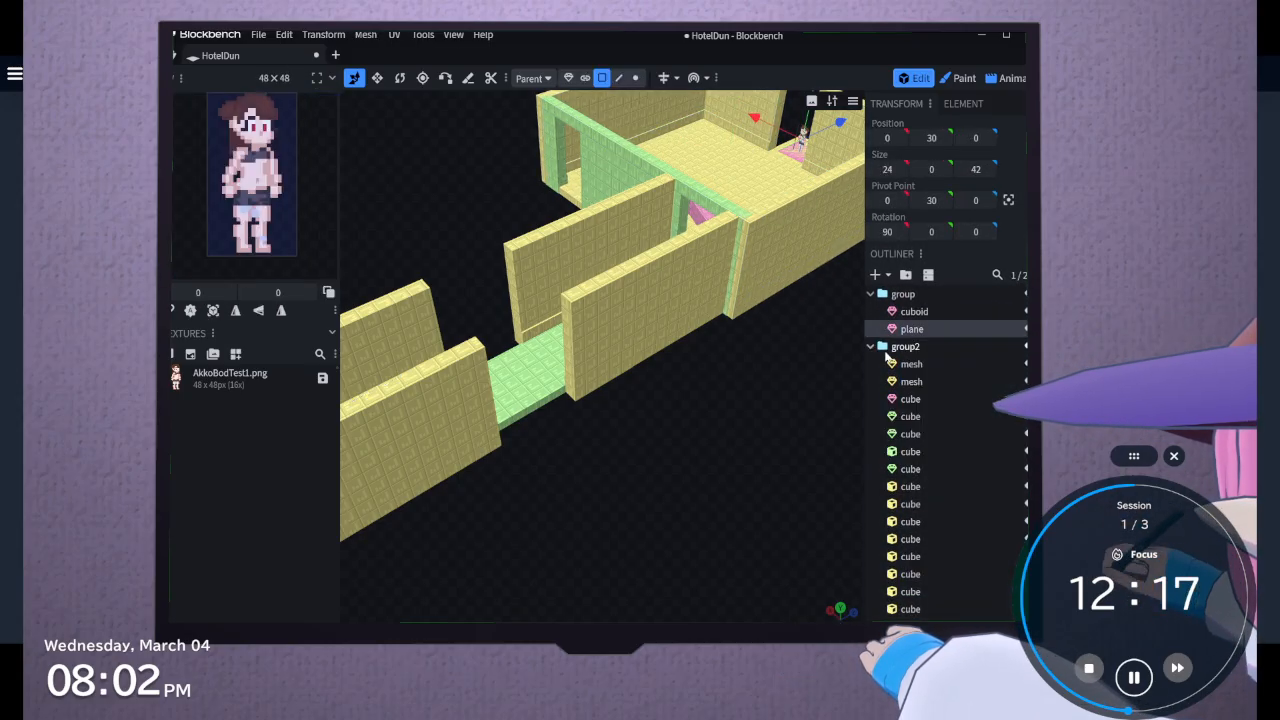
pyautogui.click(881, 365)
pyautogui.click(881, 348)
pyautogui.click(881, 348)
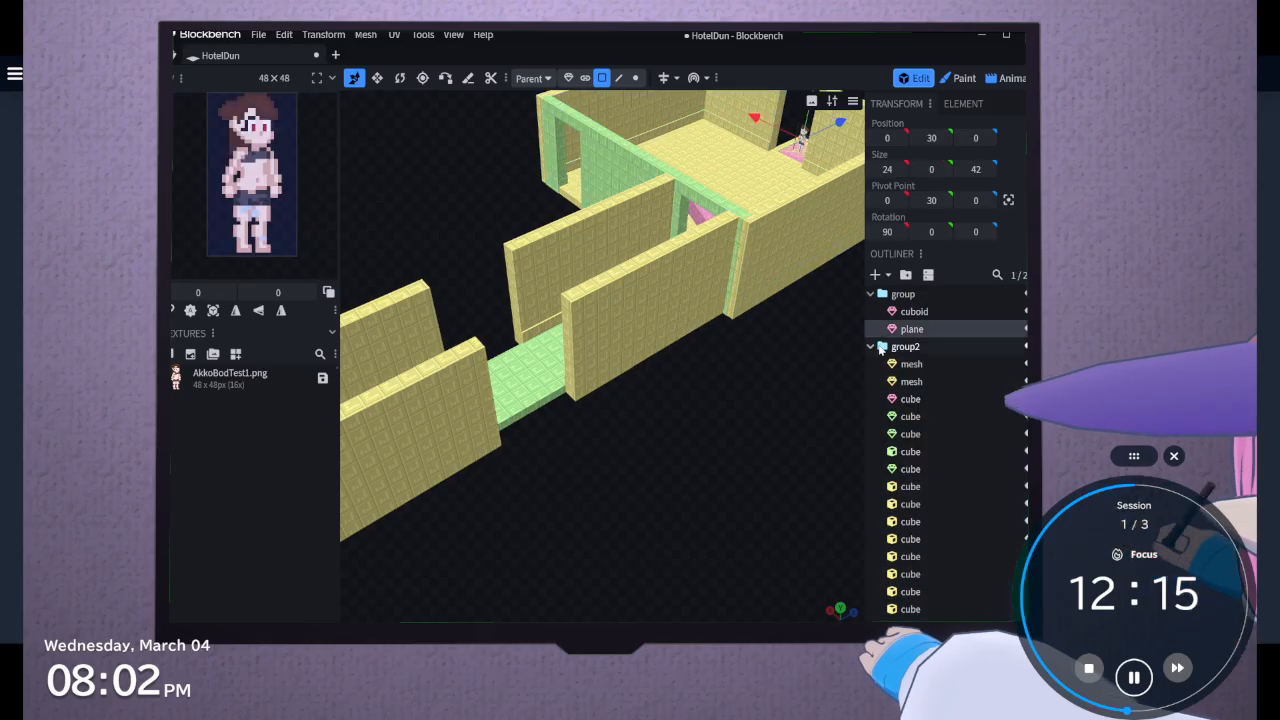
pyautogui.click(884, 348)
pyautogui.rightClick(907, 377)
pyautogui.rightClick(906, 369)
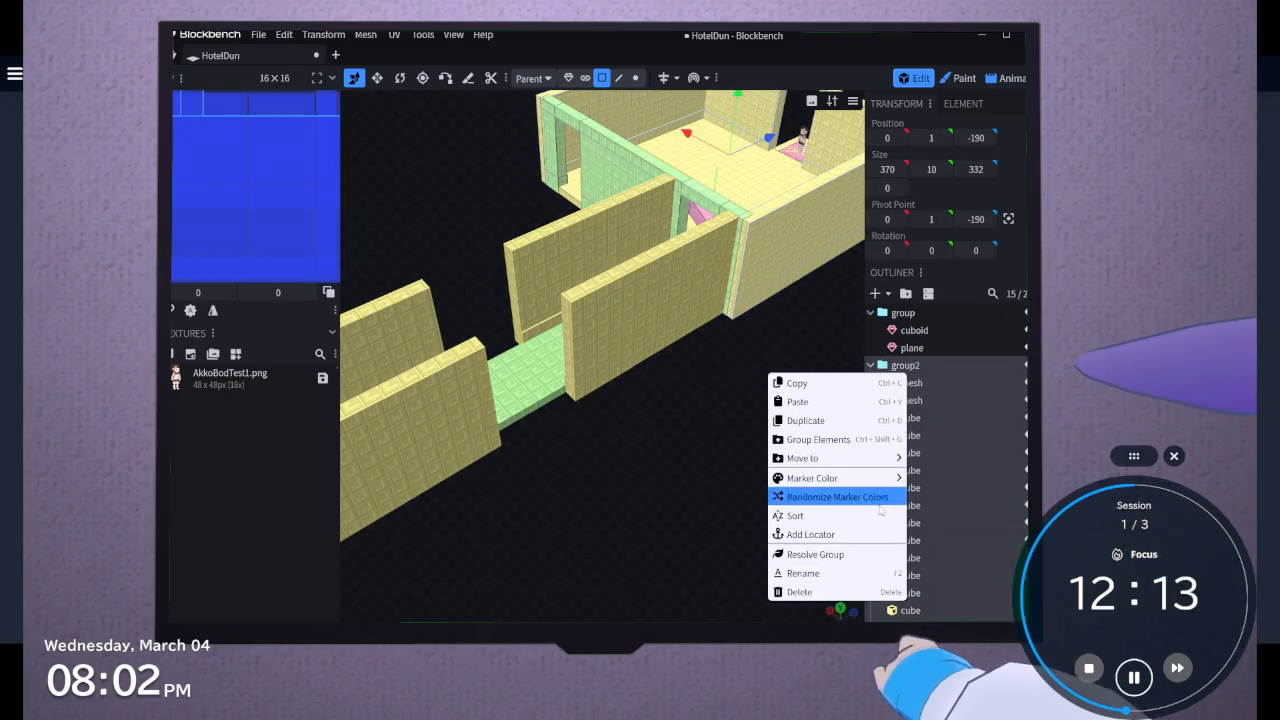
pyautogui.click(865, 574)
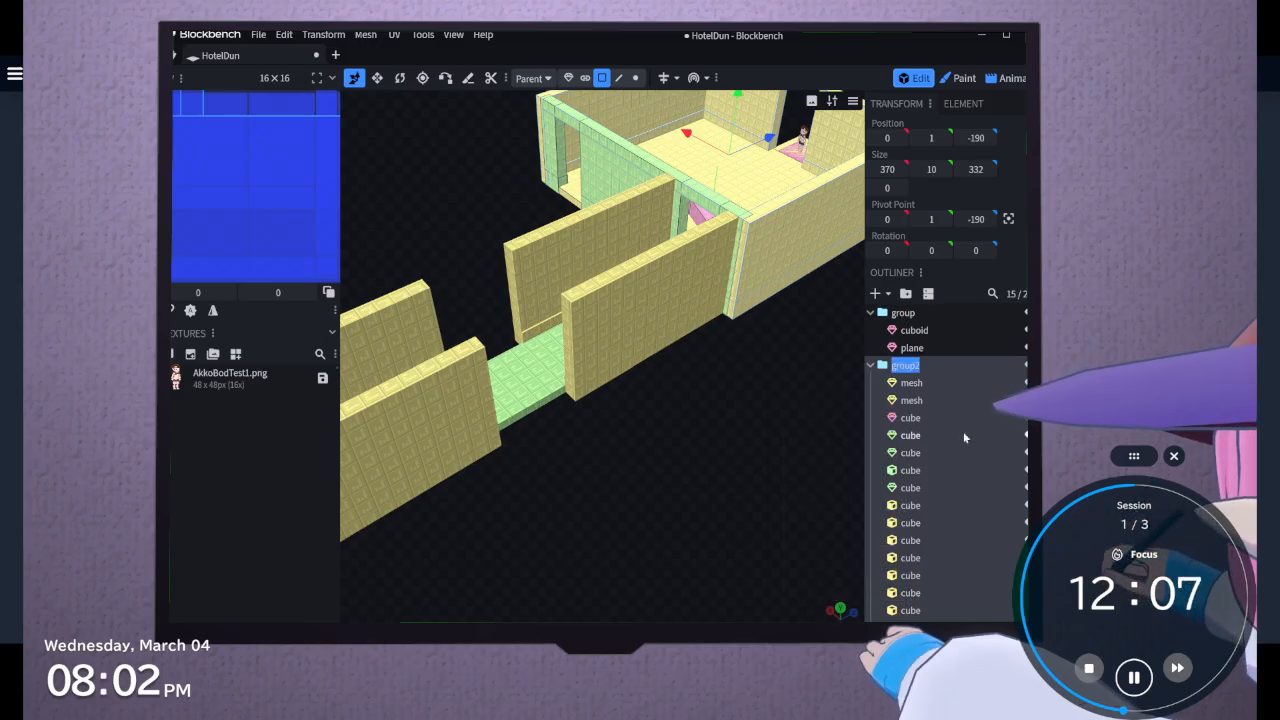
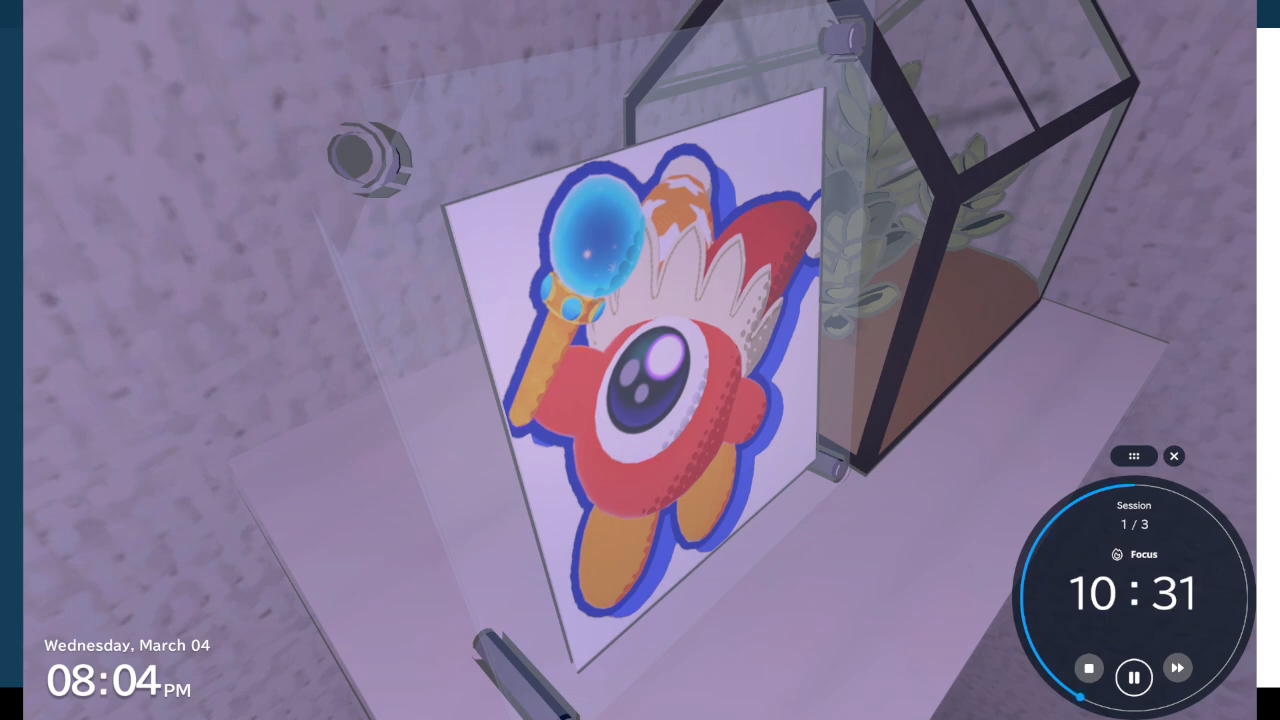
pyautogui.moveTo(880, 350); pyautogui.dragTo(655, 333)
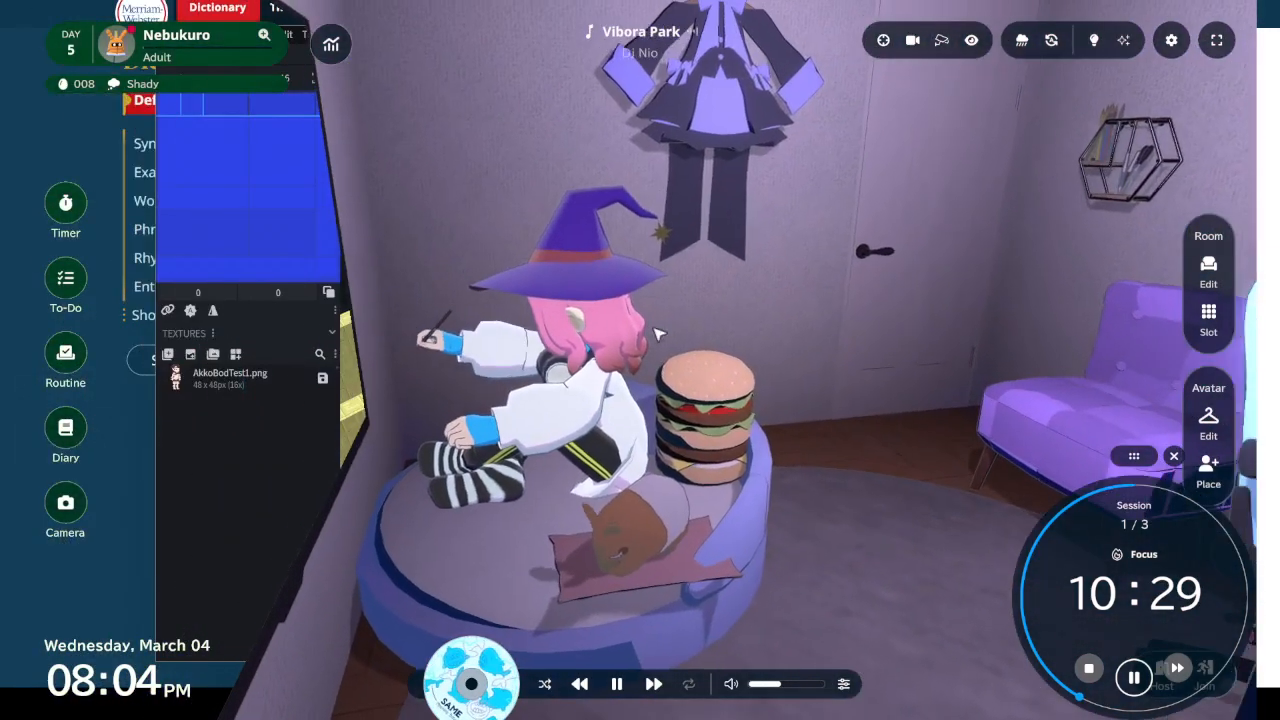
pyautogui.click(916, 40)
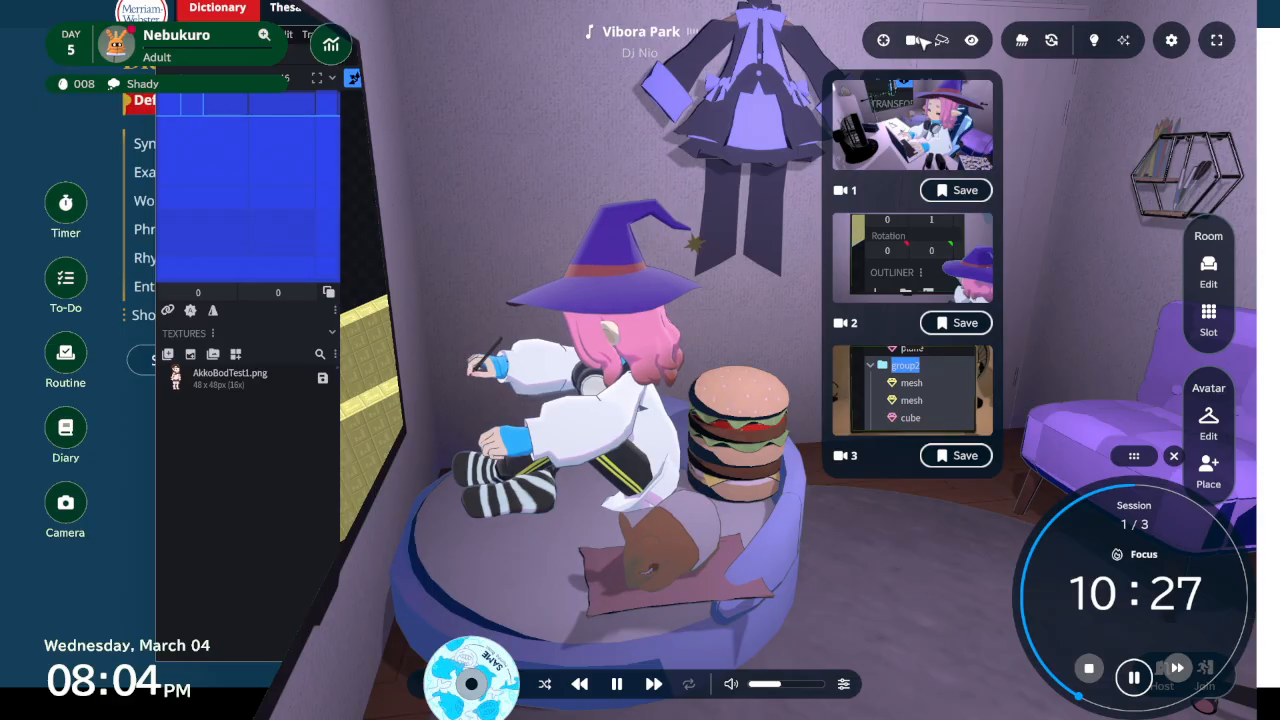
pyautogui.click(890, 255)
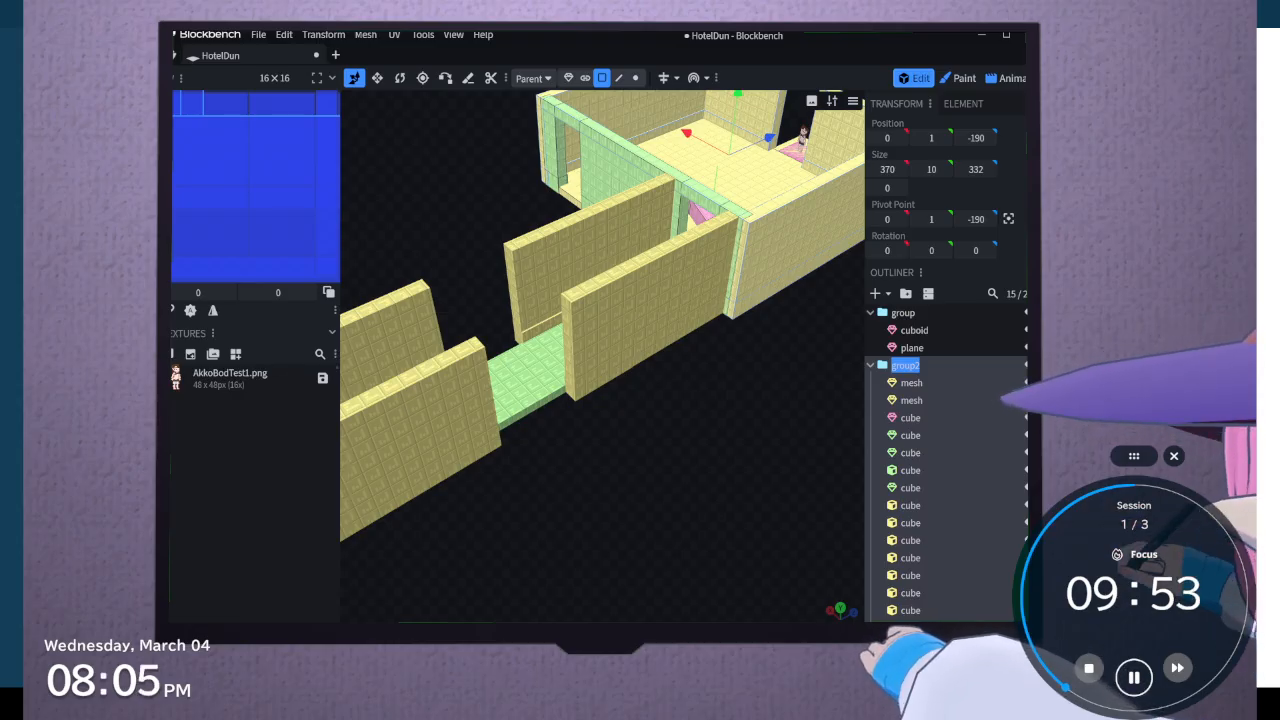
pyautogui.hotkey('alt', 'Tab')
pyautogui.hotkey('alt', 'Tab')
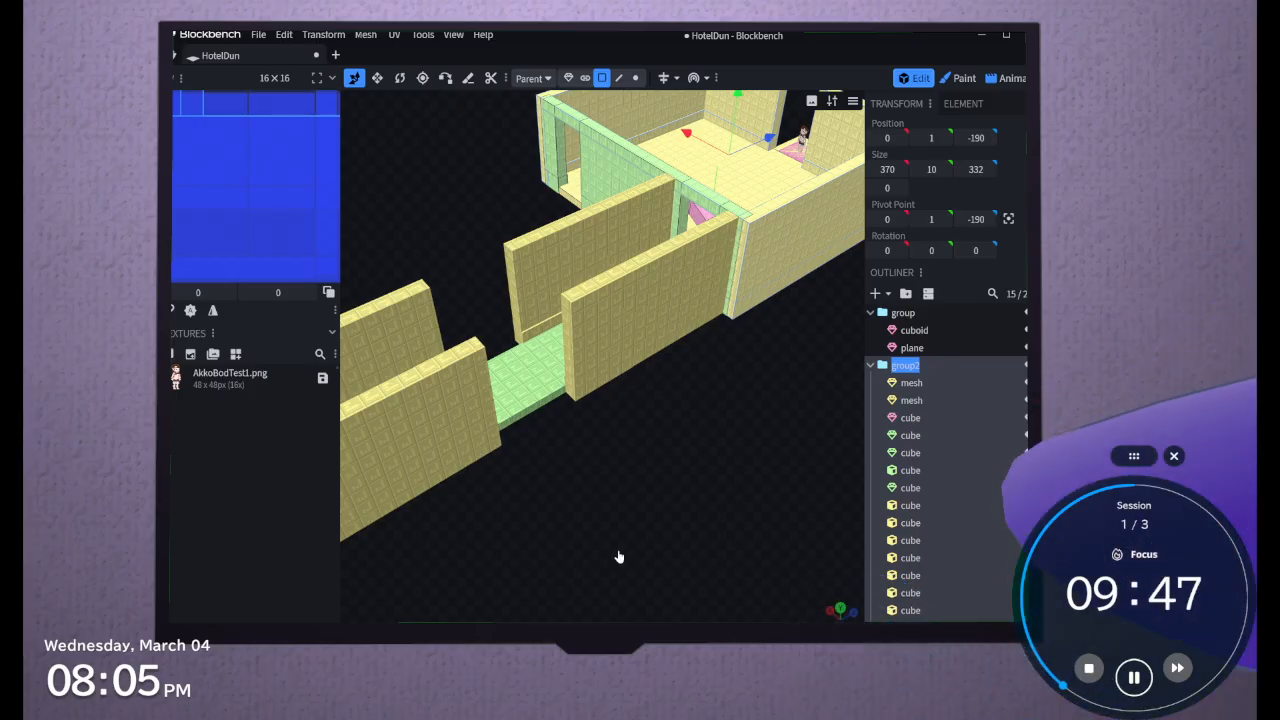
# Leave the group's name unedited and move the new ungrouped cube to the corridor's side gap, at position -169, 0, -571
pyautogui.click(716, 533)
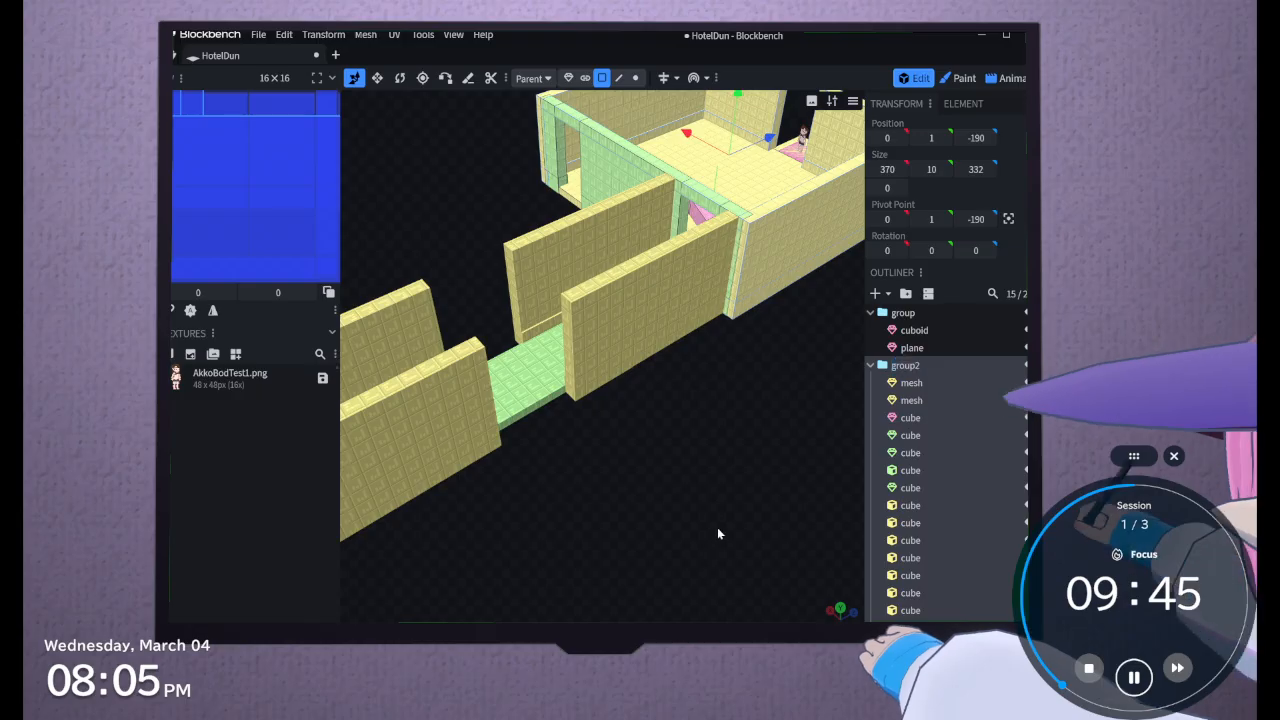
pyautogui.moveTo(717, 533)
pyautogui.mouseDown()
pyautogui.moveTo(683, 567)
pyautogui.moveTo(712, 538)
pyautogui.mouseUp()
pyautogui.scroll(-4, 955, 553)
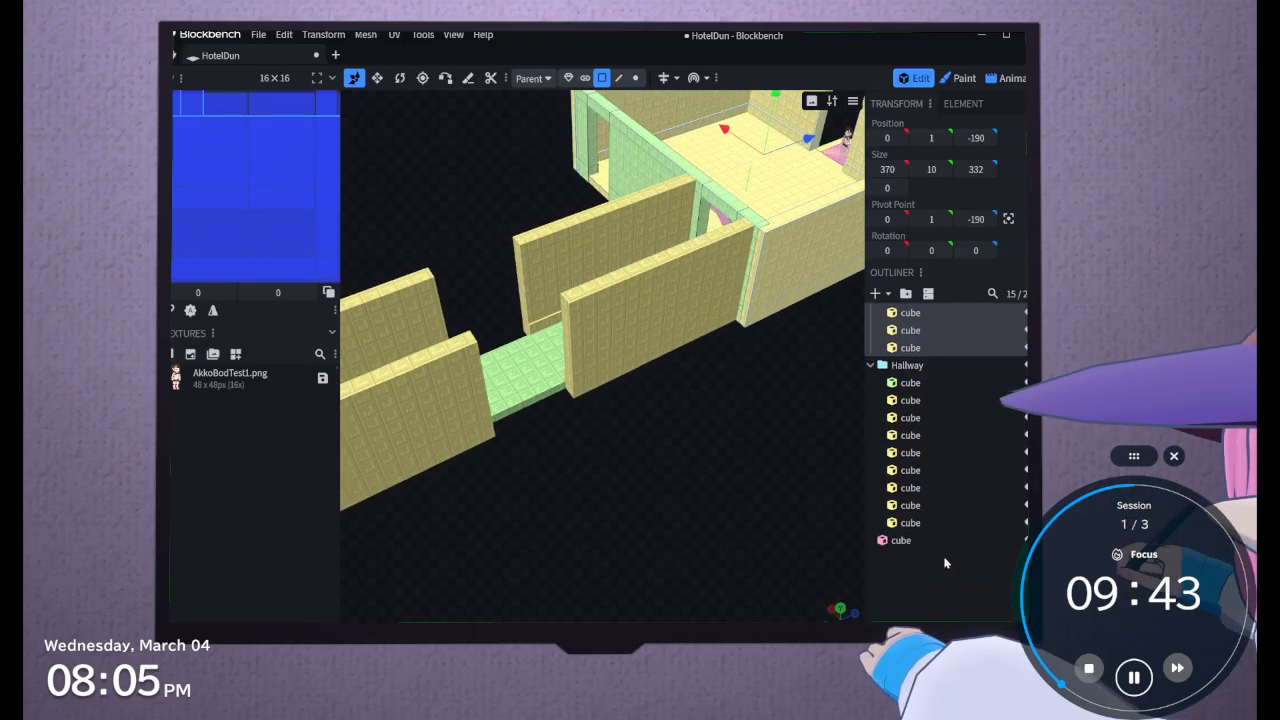
pyautogui.click(925, 540)
pyautogui.moveTo(738, 430)
pyautogui.mouseDown()
pyautogui.moveTo(736, 442)
pyautogui.moveTo(752, 412)
pyautogui.mouseUp()
pyautogui.moveTo(852, 166); pyautogui.dragTo(532, 342)
pyautogui.moveTo(463, 293); pyautogui.dragTo(518, 370)
# Stretch the cube along the walkway's edge to a Z size of 100, spanning the gap between the outer walls
pyautogui.click(377, 77)
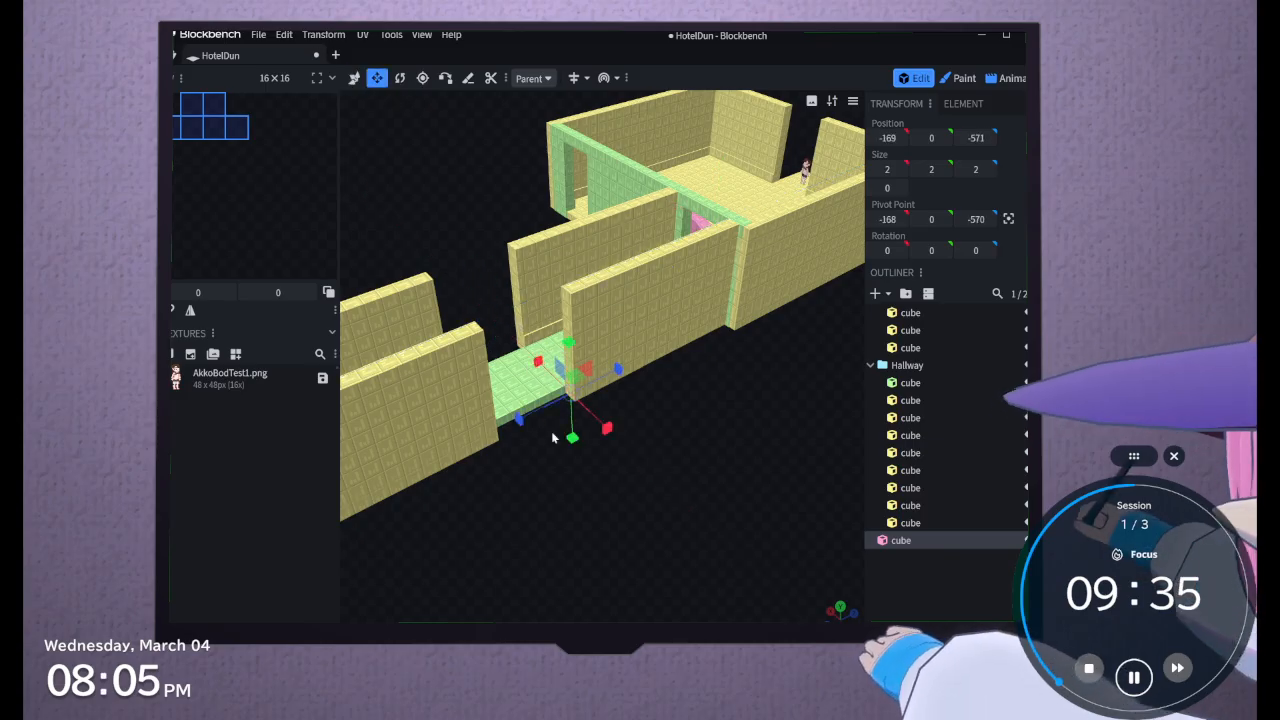
pyautogui.moveTo(519, 420); pyautogui.dragTo(578, 606)
pyautogui.scroll(6, 699, 582)
pyautogui.moveTo(677, 549); pyautogui.dragTo(750, 402, button='right')
pyautogui.scroll(4, 679, 486)
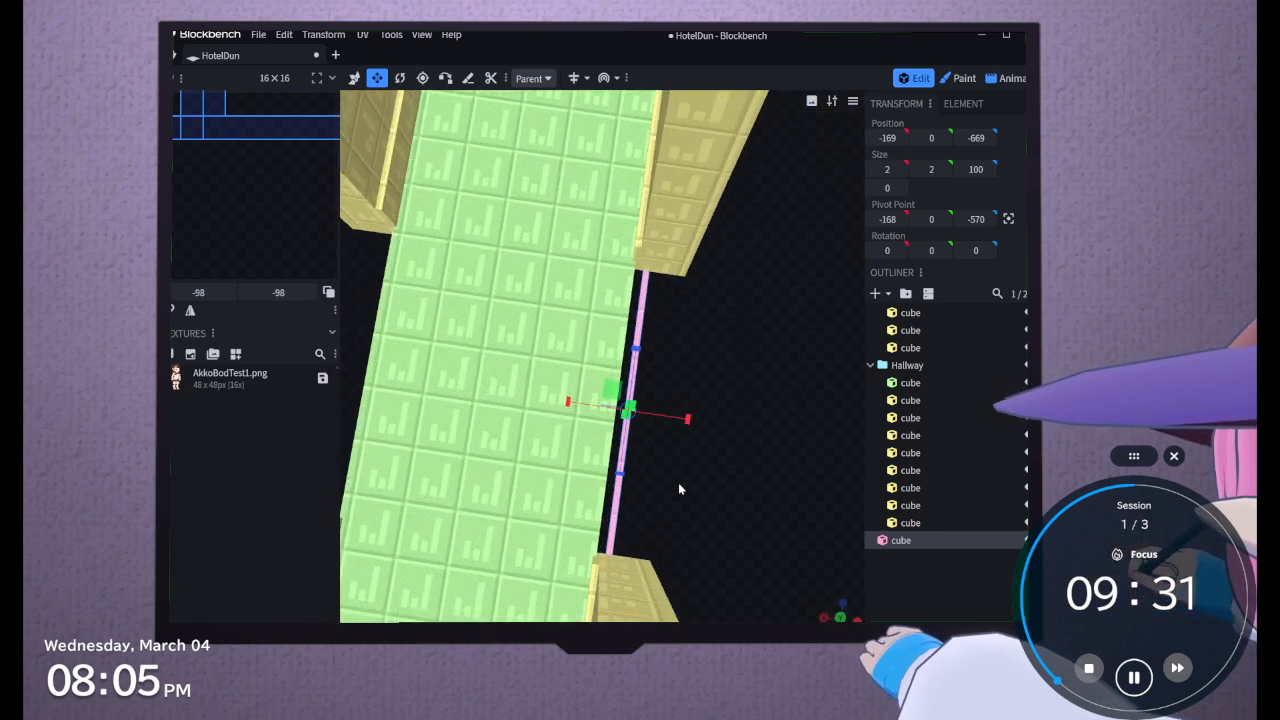
# Resize the strip in the gap to 4 wide and 10 high, and shift it to X position -168
pyautogui.moveTo(679, 485); pyautogui.dragTo(561, 400)
pyautogui.moveTo(646, 518); pyautogui.dragTo(769, 446)
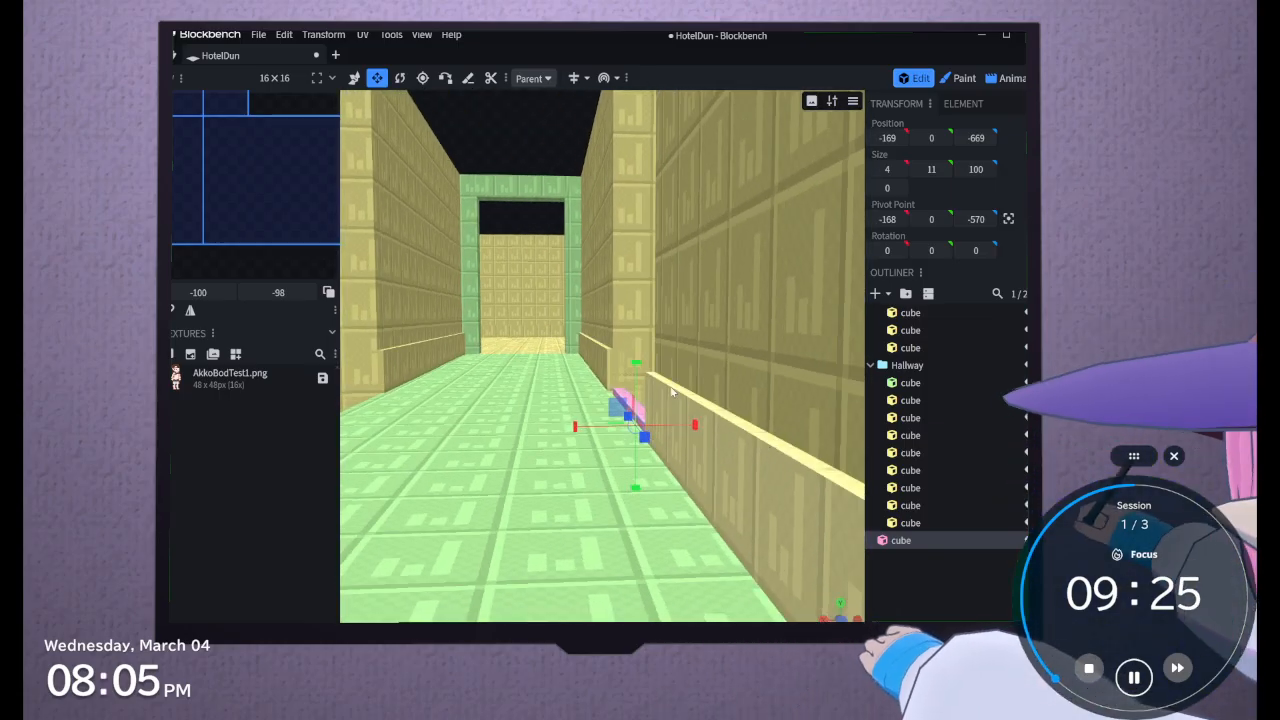
pyautogui.moveTo(635, 363); pyautogui.dragTo(636, 372)
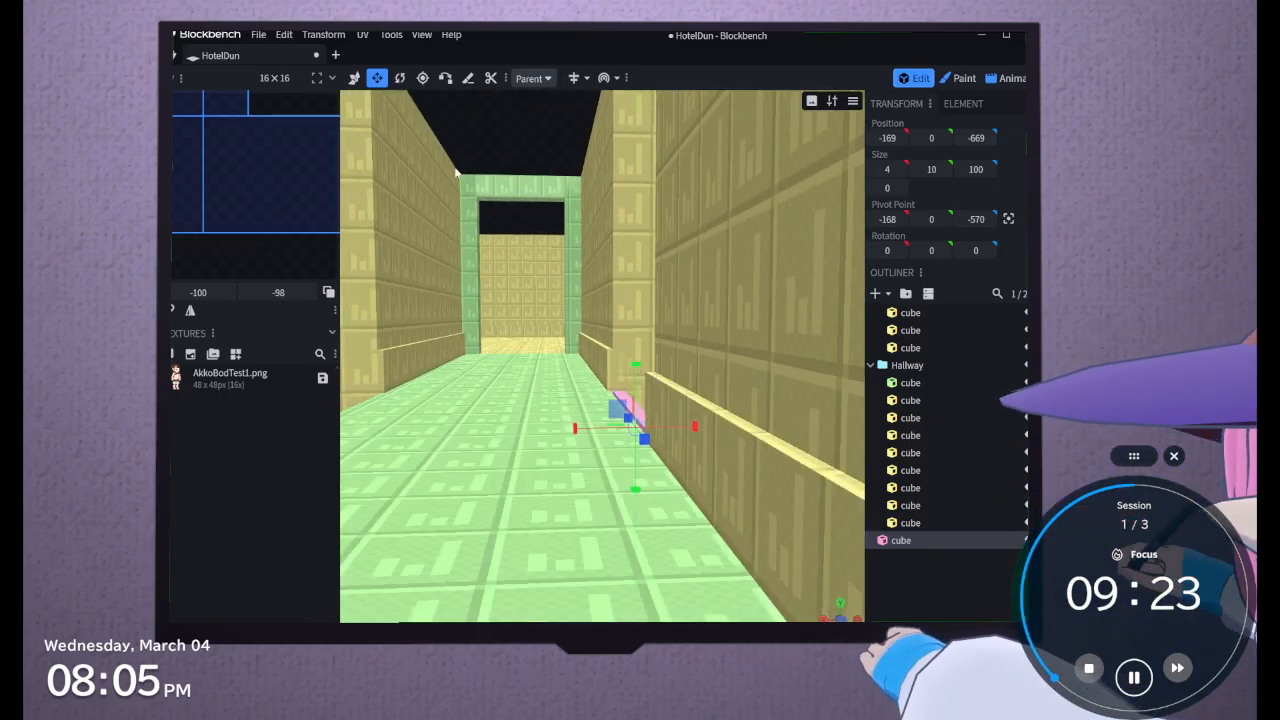
pyautogui.click(354, 78)
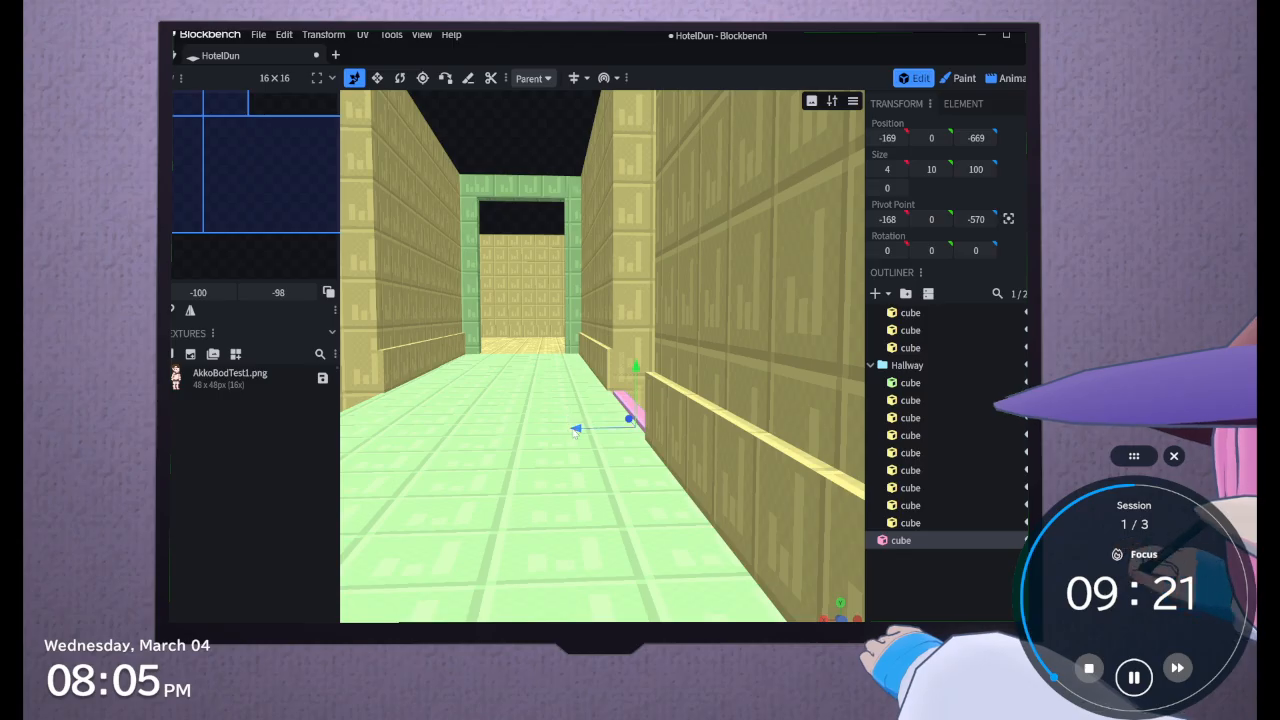
pyautogui.moveTo(574, 431); pyautogui.dragTo(568, 432)
pyautogui.scroll(-2, 626, 446)
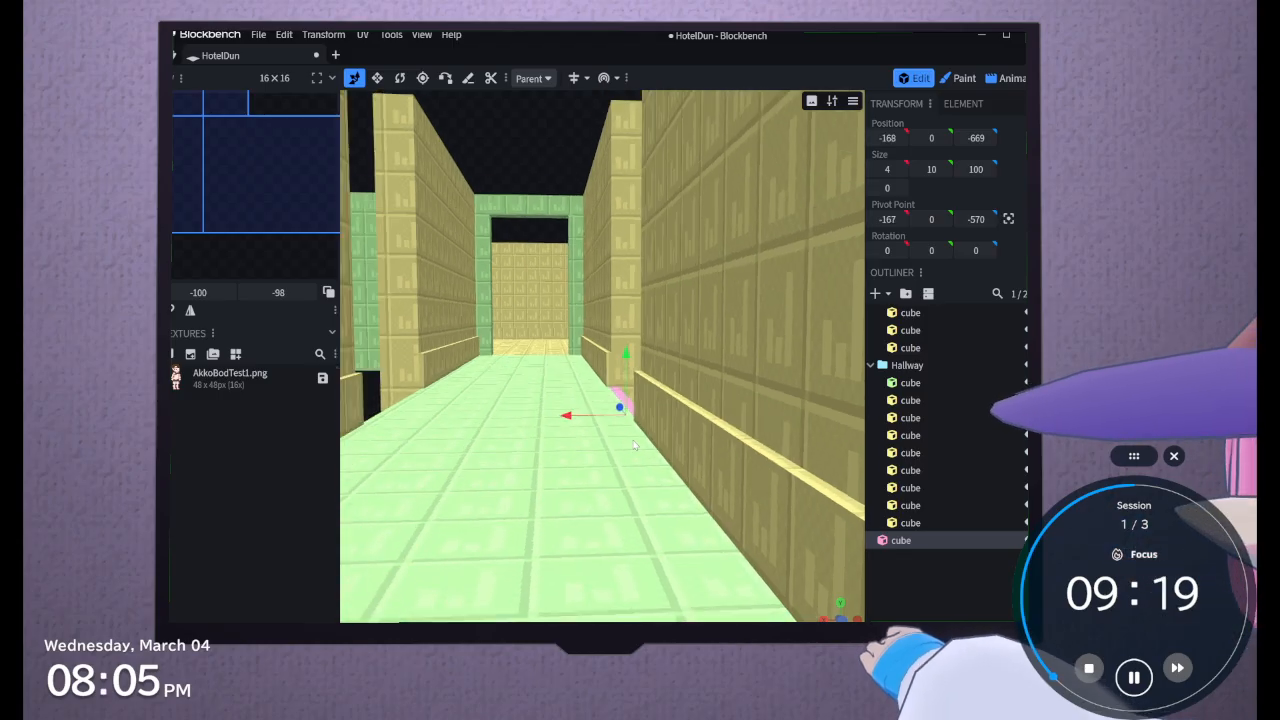
# Extend the strip outward from the corridor into a slab with an X size of 86 and a Z size of 98
pyautogui.click(377, 78)
pyautogui.scroll(-5, 728, 379)
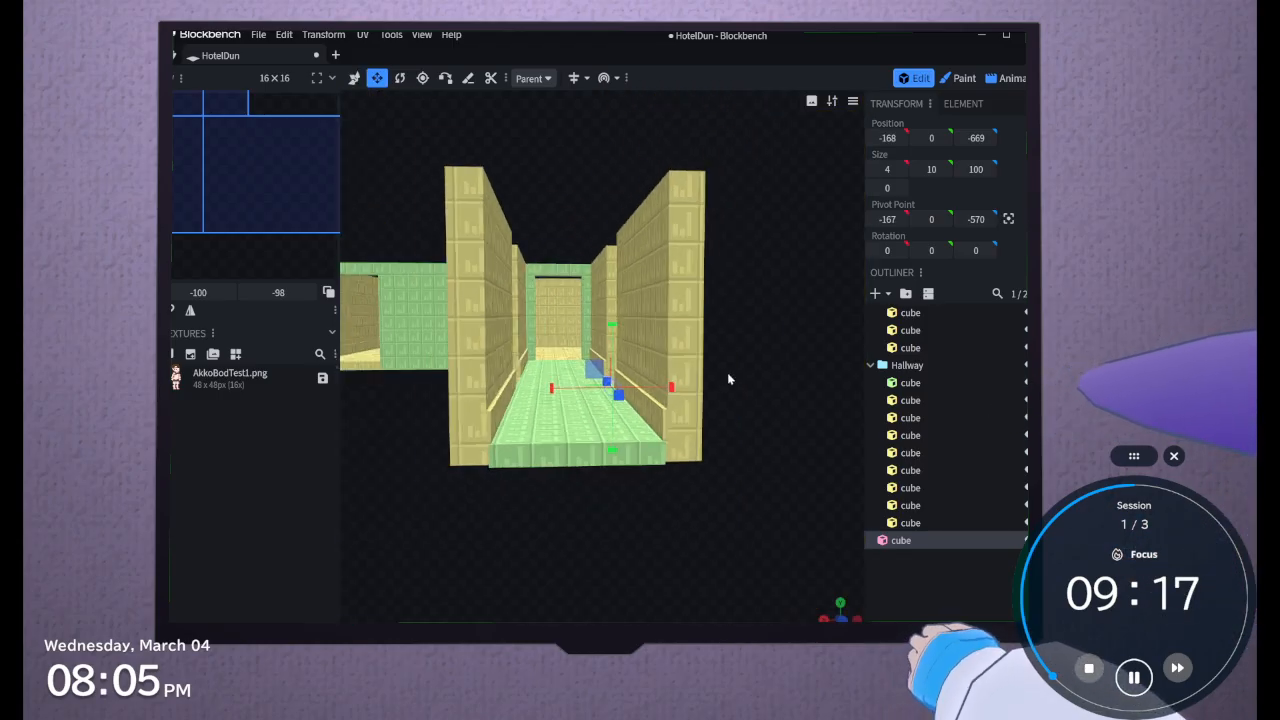
pyautogui.scroll(10, 600, 453)
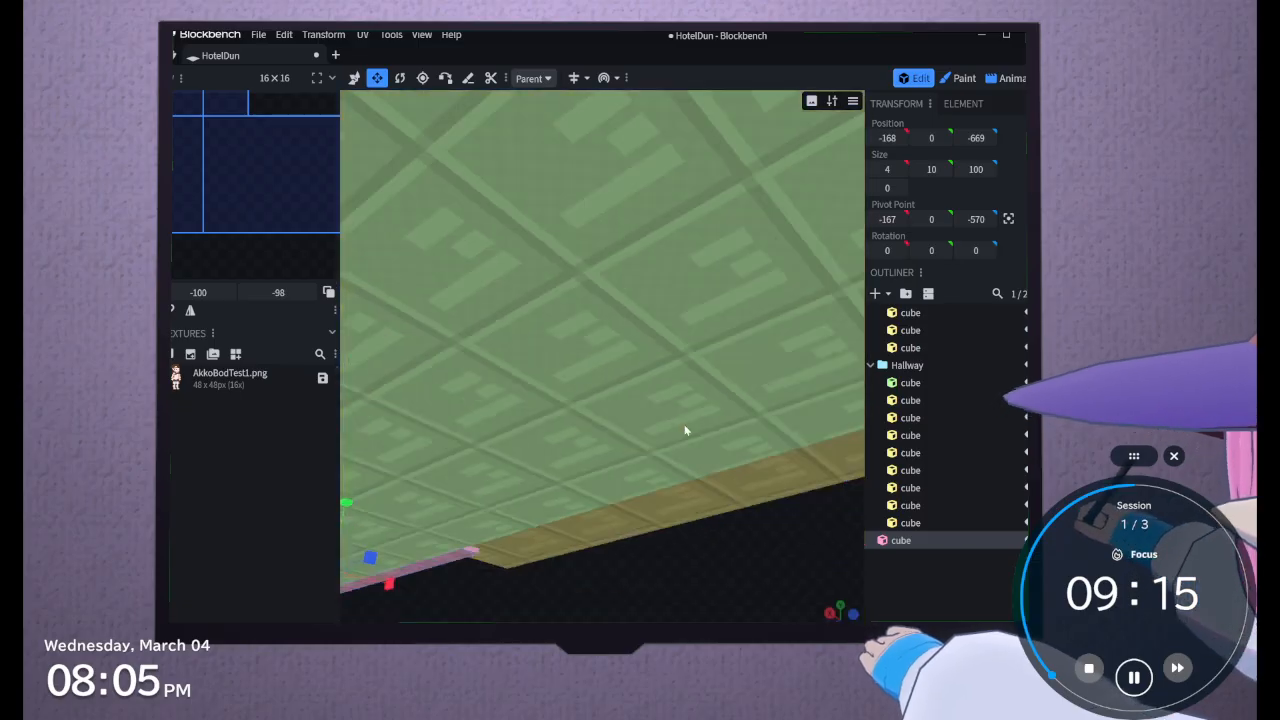
pyautogui.scroll(-10, 600, 518)
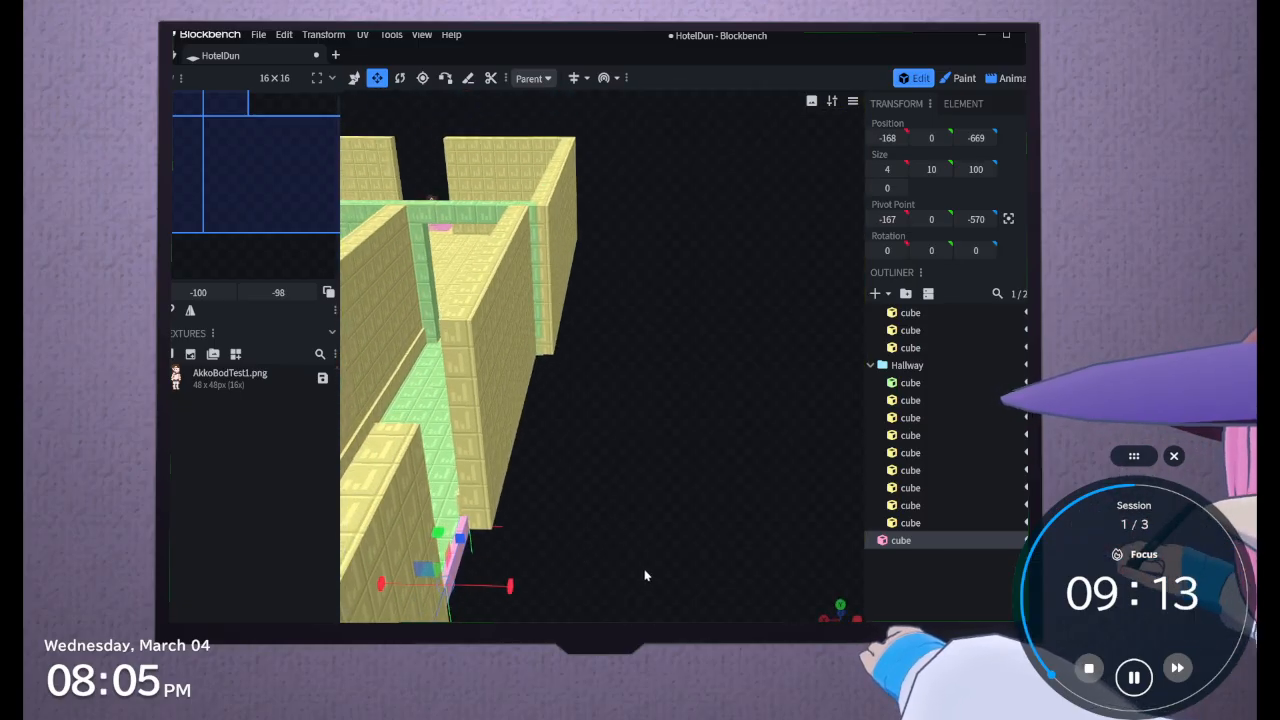
pyautogui.moveTo(645, 575); pyautogui.dragTo(616, 590)
pyautogui.moveTo(616, 590); pyautogui.dragTo(586, 449, button='right')
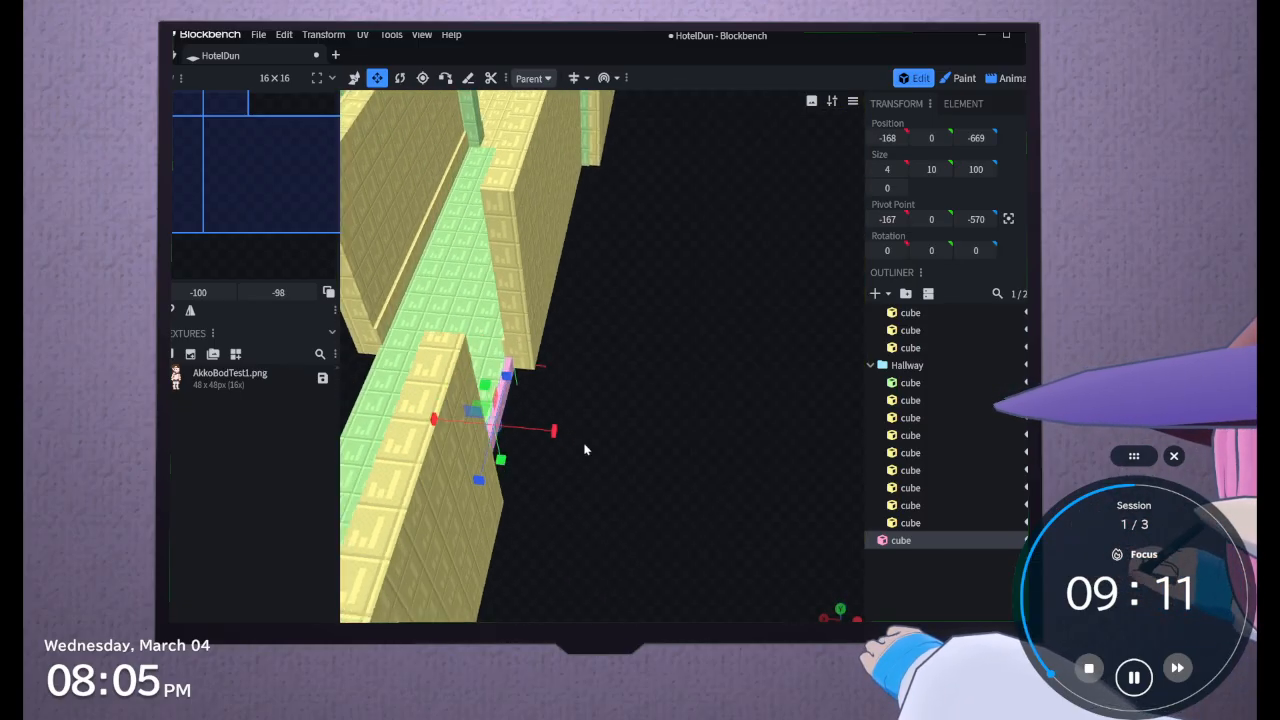
pyautogui.moveTo(563, 433); pyautogui.dragTo(712, 447)
pyautogui.moveTo(555, 487); pyautogui.dragTo(562, 497)
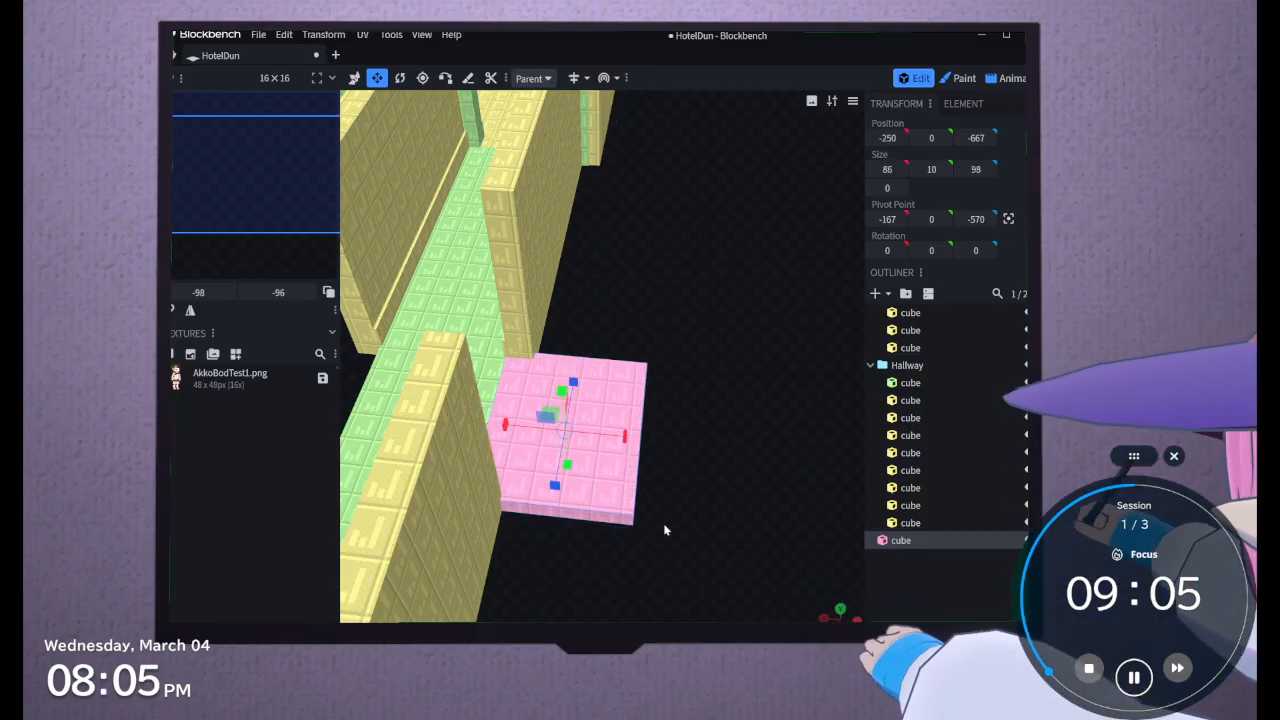
# Trim the slab's Z size to 96 and extend it farther outward to an X size of 113
pyautogui.moveTo(664, 524); pyautogui.dragTo(495, 516)
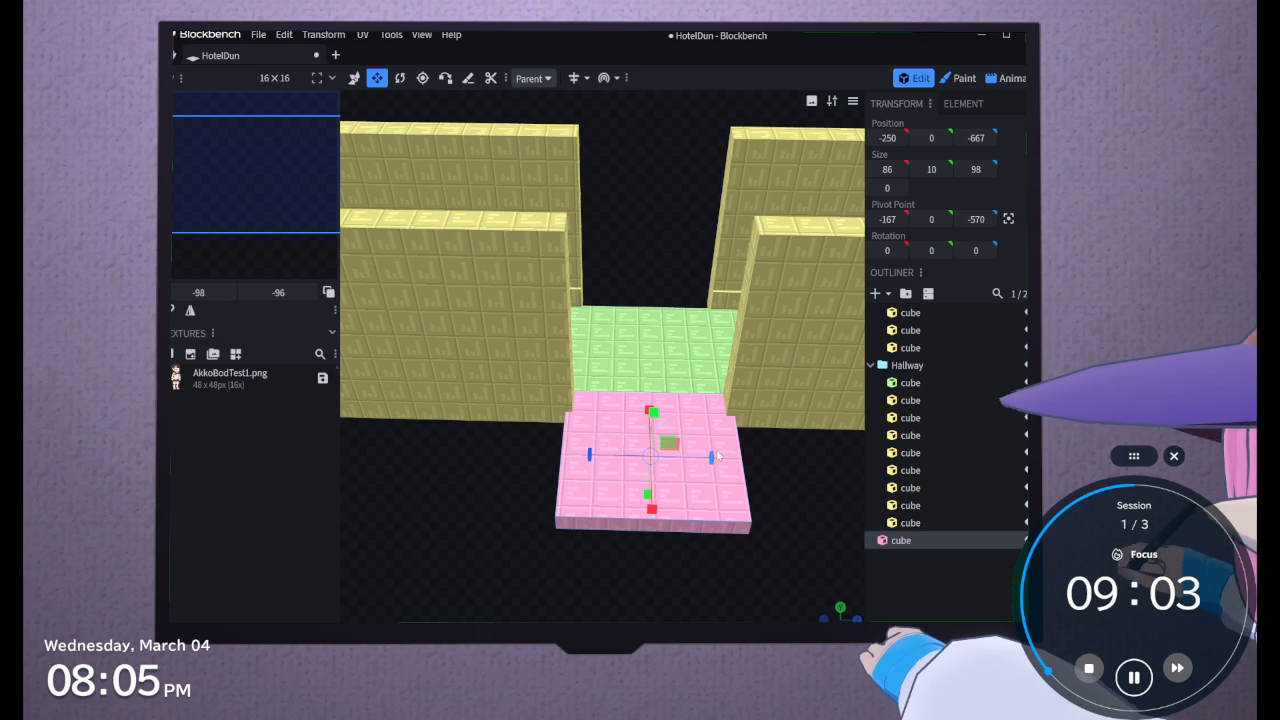
pyautogui.moveTo(714, 457); pyautogui.dragTo(672, 497)
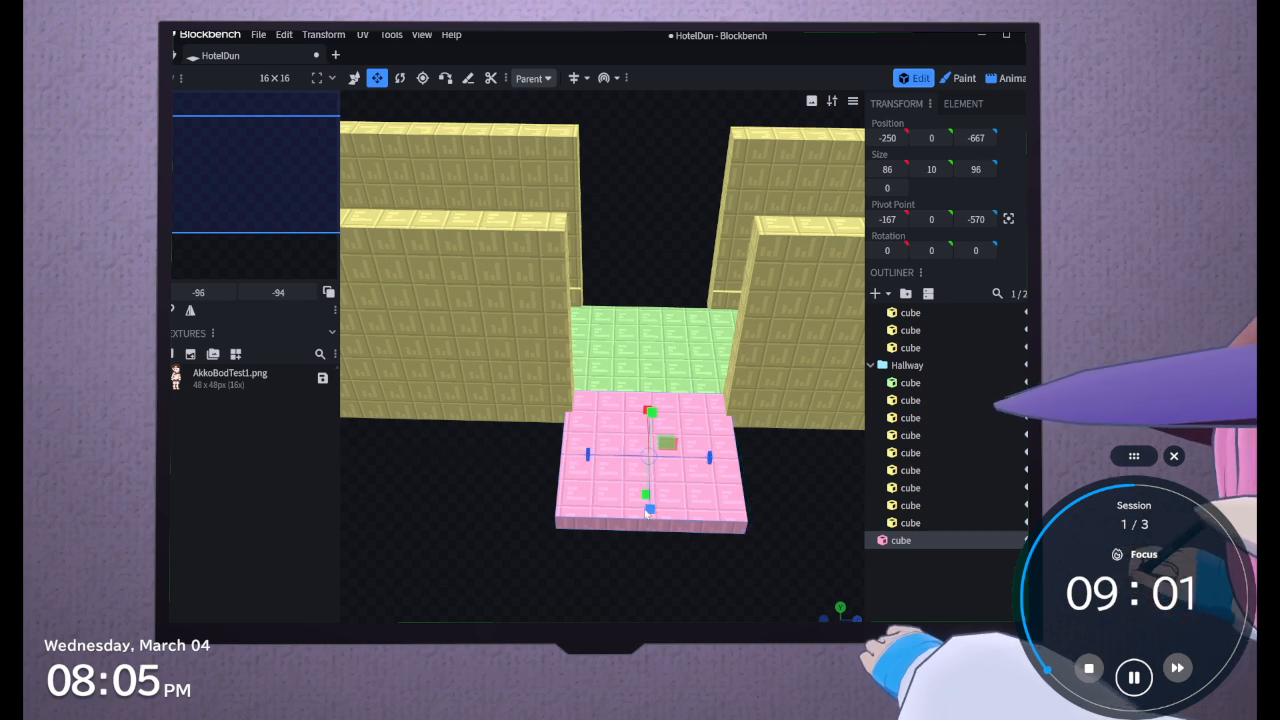
pyautogui.moveTo(638, 548); pyautogui.dragTo(769, 541)
pyautogui.moveTo(638, 489); pyautogui.dragTo(701, 517)
pyautogui.moveTo(701, 517); pyautogui.dragTo(688, 511)
pyautogui.moveTo(688, 511); pyautogui.dragTo(540, 568, button='right')
pyautogui.scroll(-2, 523, 466)
pyautogui.moveTo(540, 568); pyautogui.dragTo(502, 559)
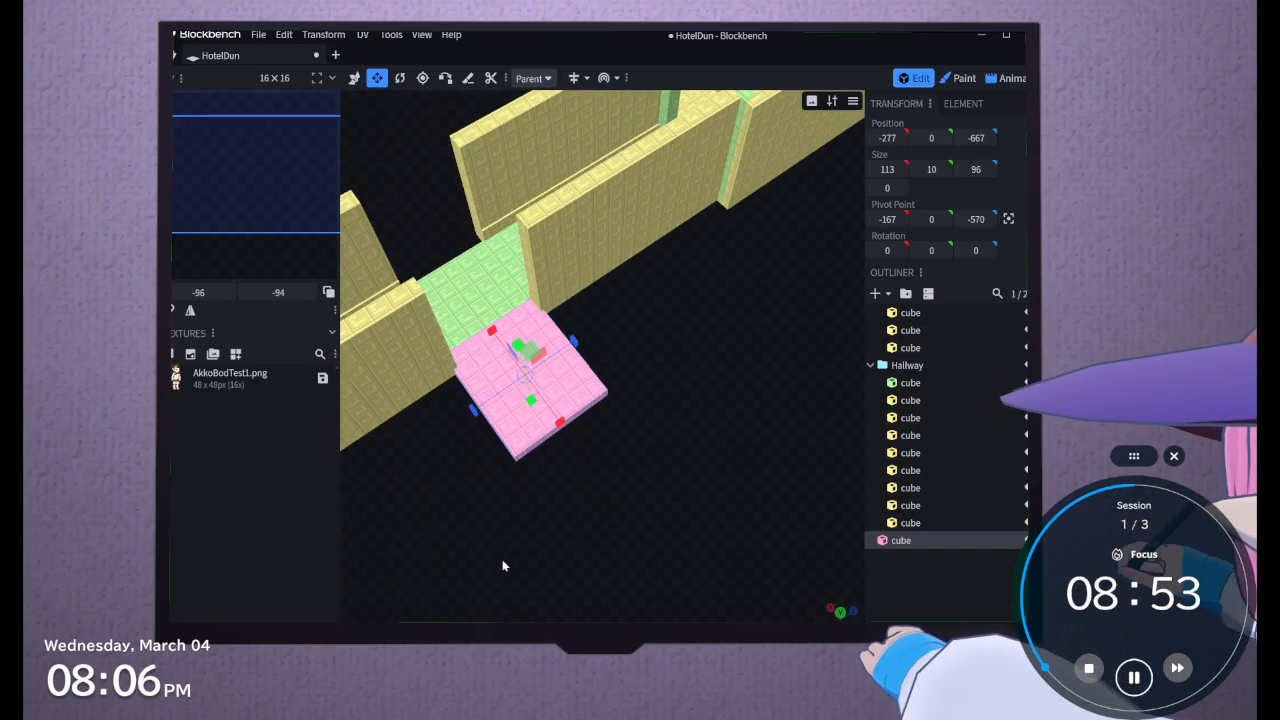
# Adjust the slab's end nearest the room to give a Z size of 98
pyautogui.moveTo(588, 346); pyautogui.dragTo(511, 542)
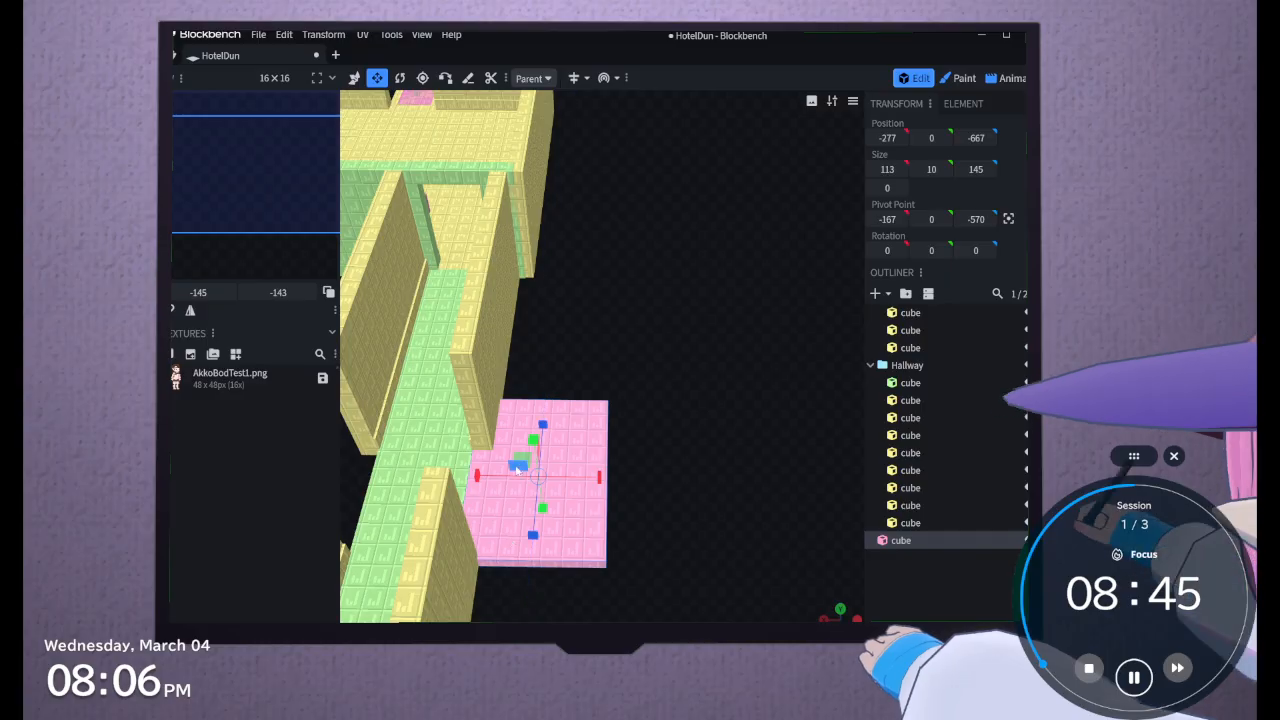
pyautogui.moveTo(541, 428); pyautogui.dragTo(531, 477)
pyautogui.moveTo(528, 480); pyautogui.dragTo(528, 480)
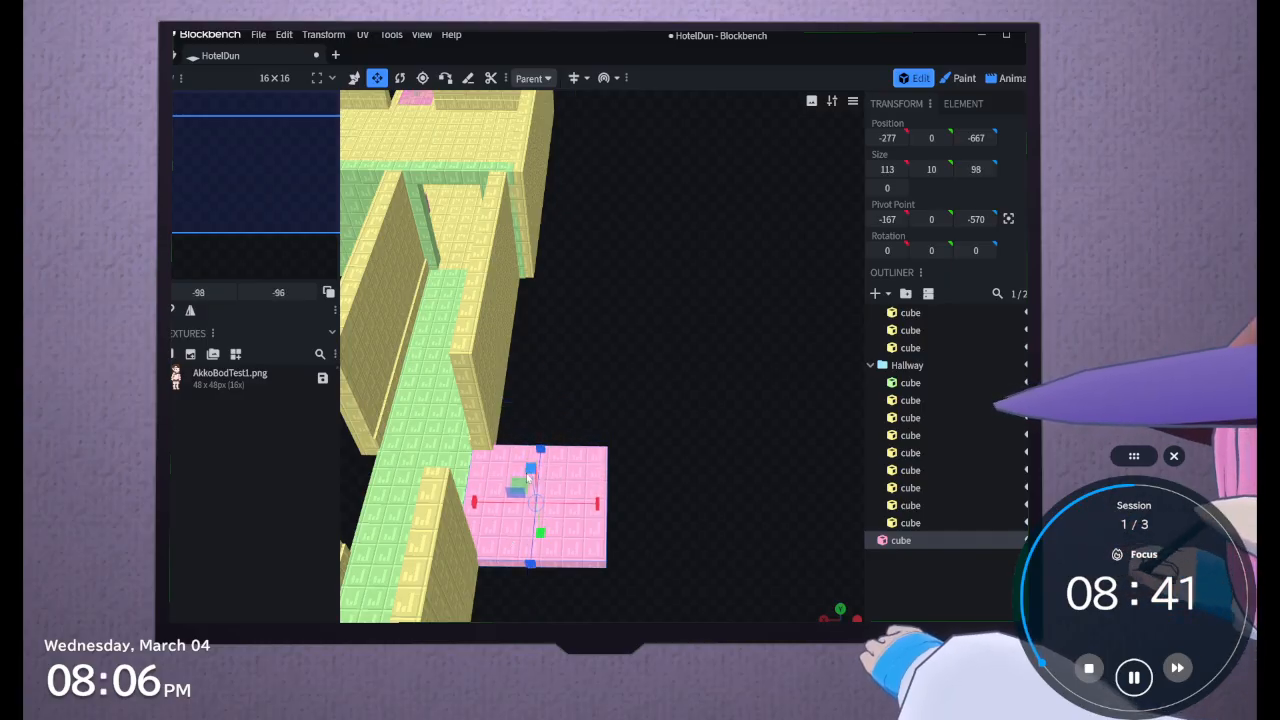
# Extend the side slab's outer end away from the corridor to an X size of 127
pyautogui.moveTo(576, 426); pyautogui.dragTo(431, 383)
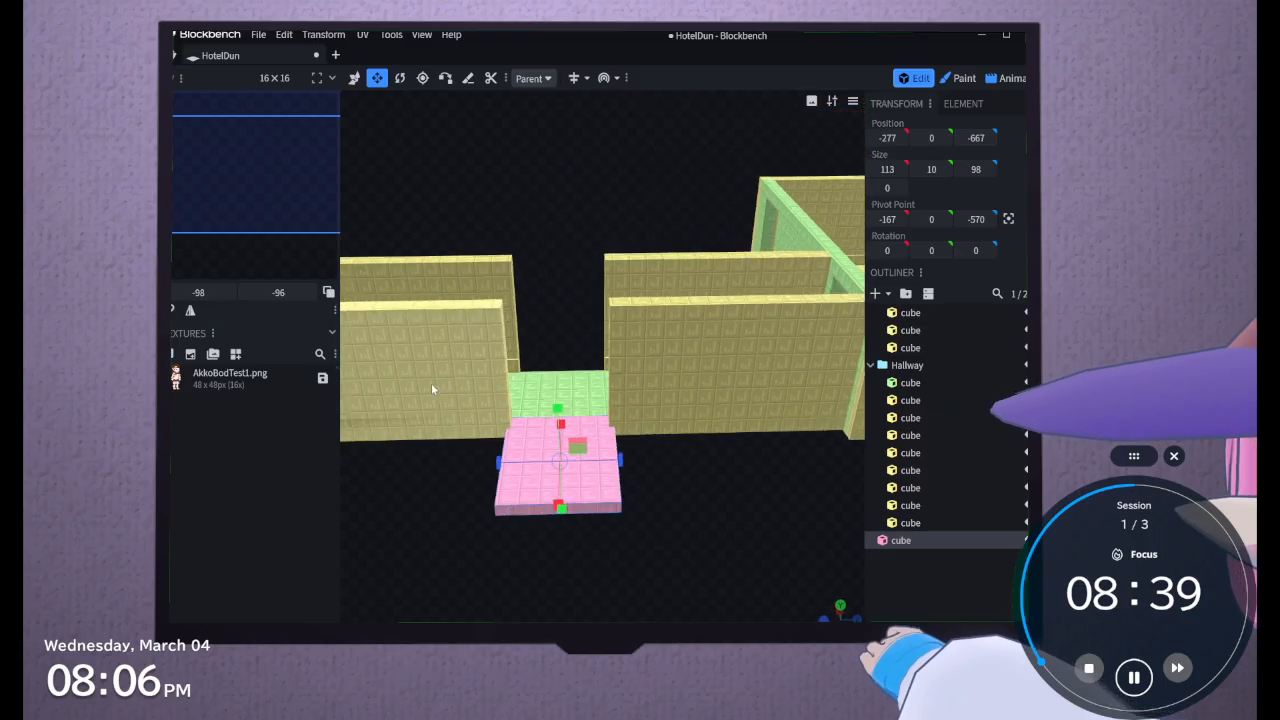
pyautogui.moveTo(431, 480); pyautogui.dragTo(517, 525, button='right')
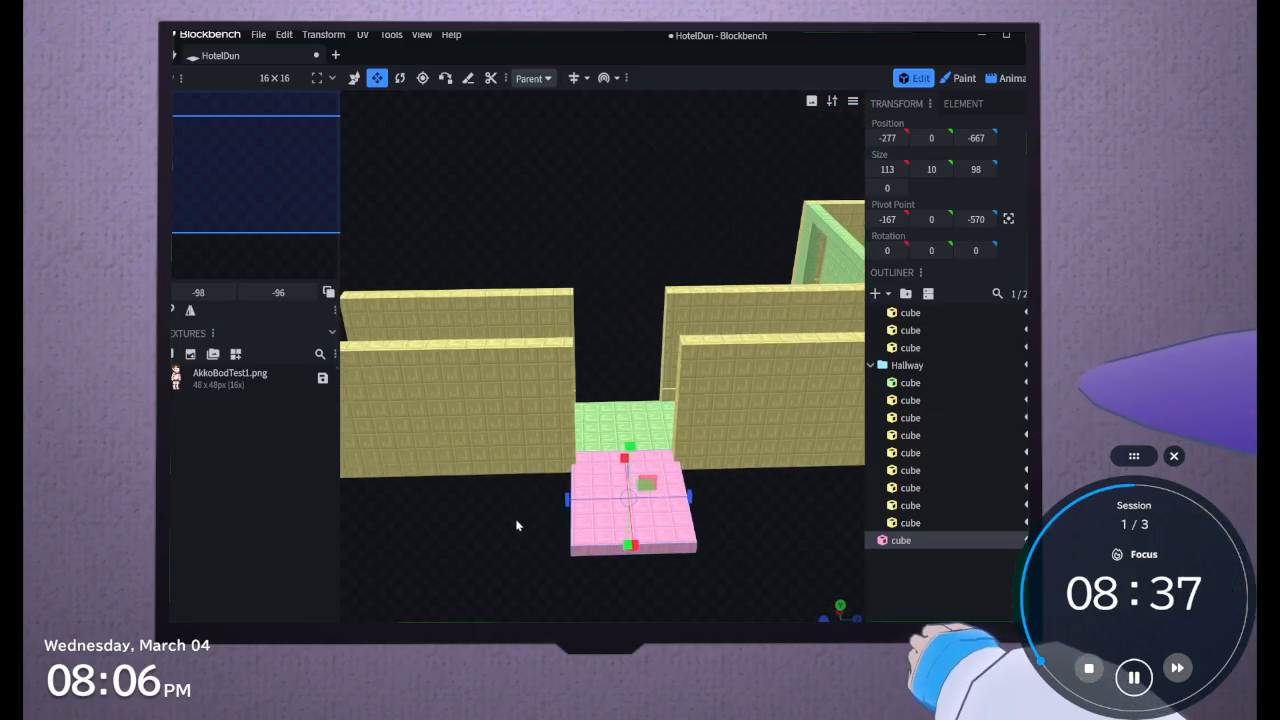
pyautogui.moveTo(517, 525); pyautogui.dragTo(634, 570)
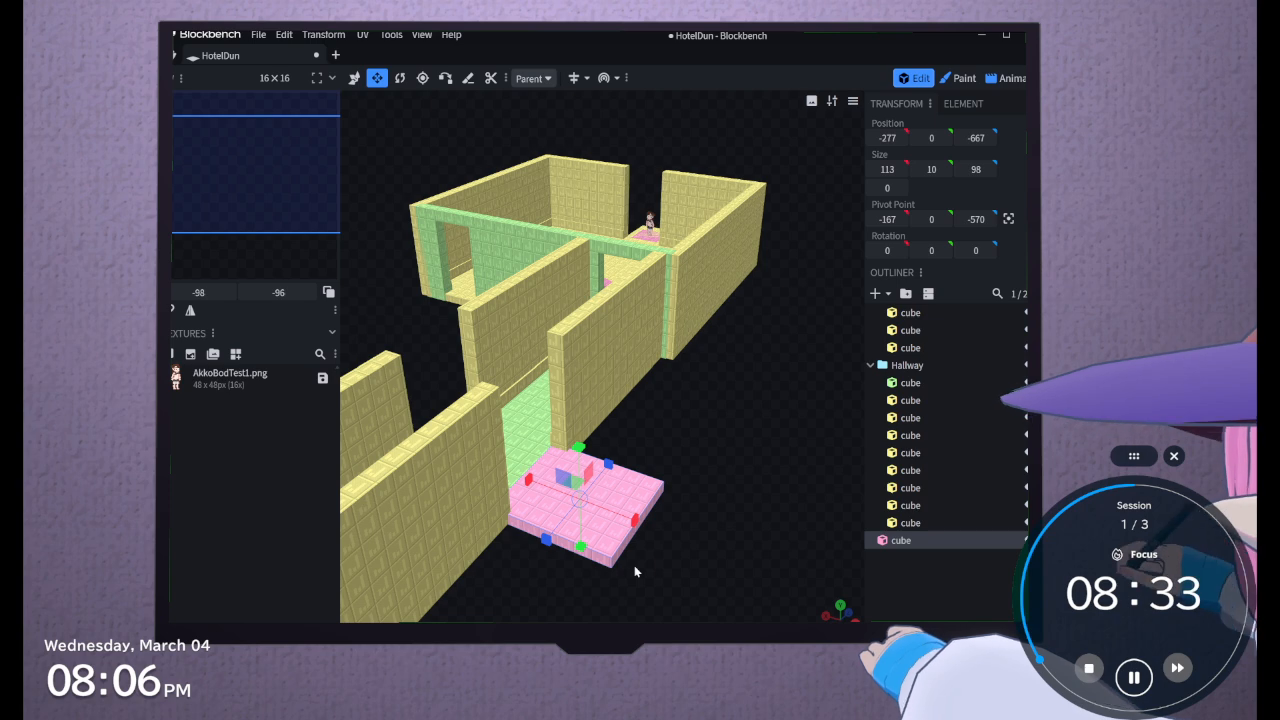
pyautogui.moveTo(677, 464); pyautogui.dragTo(667, 503)
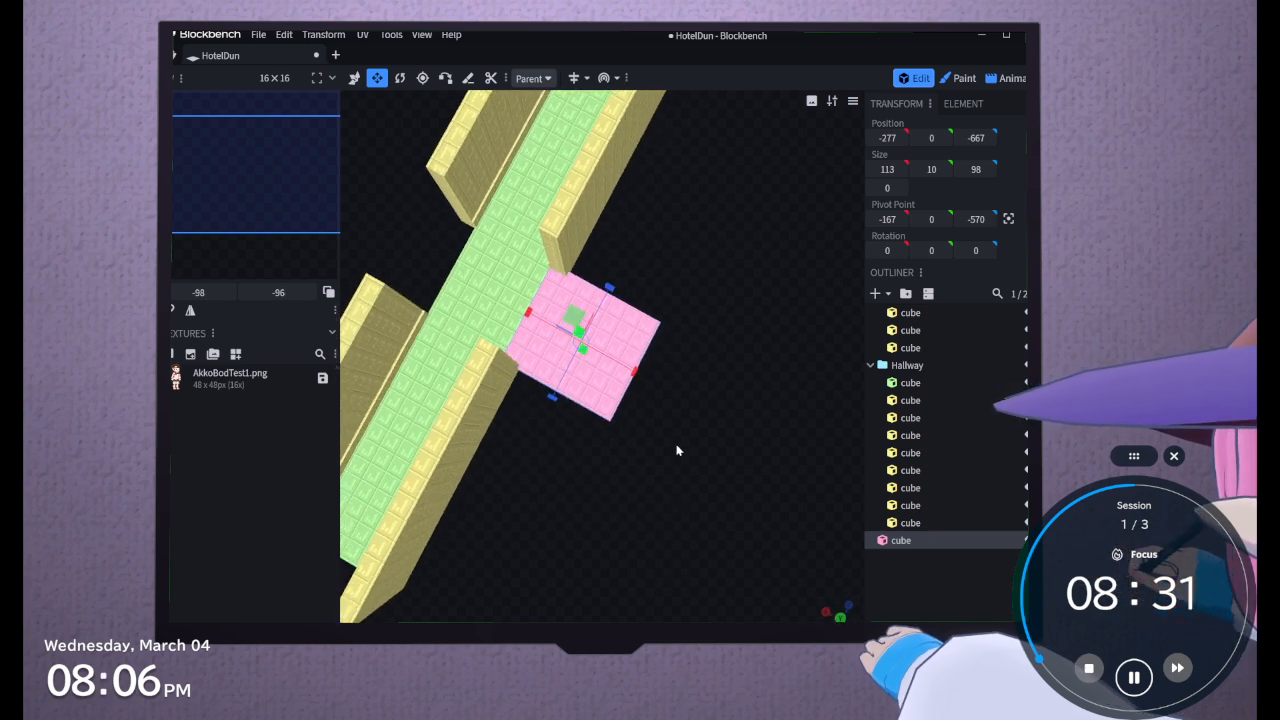
pyautogui.scroll(3, 670, 455)
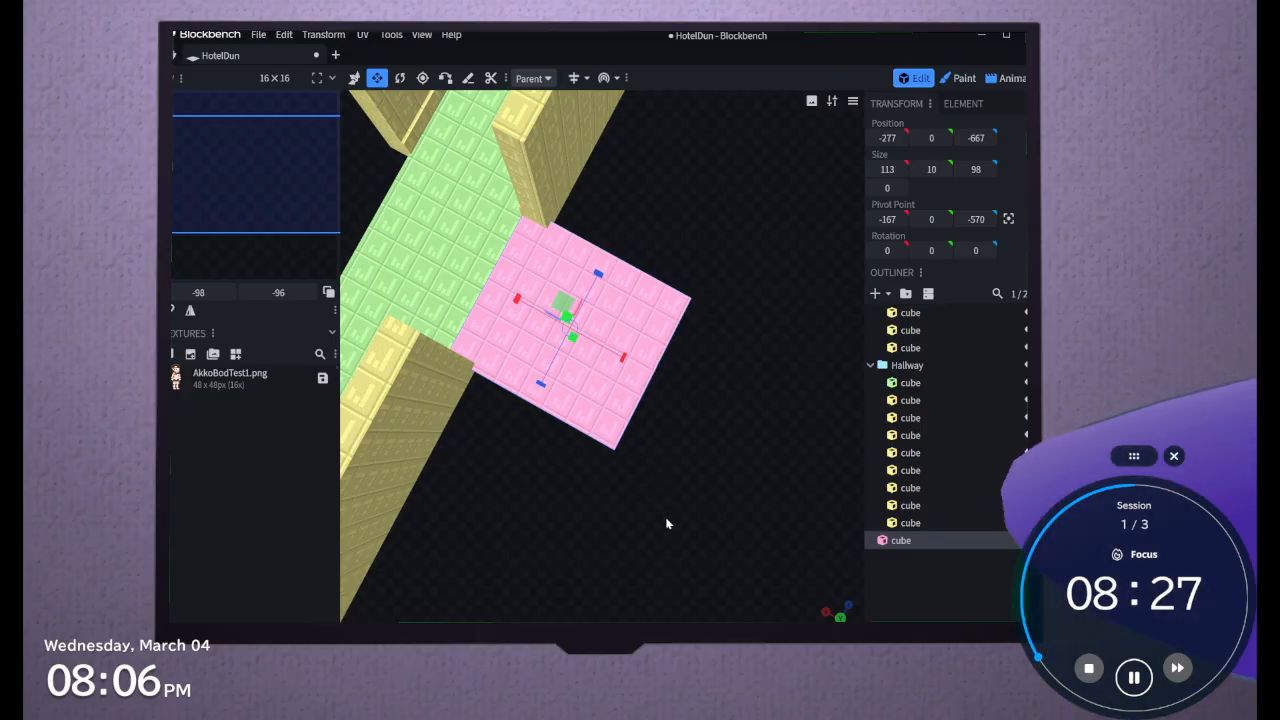
pyautogui.moveTo(666, 520); pyautogui.dragTo(622, 524)
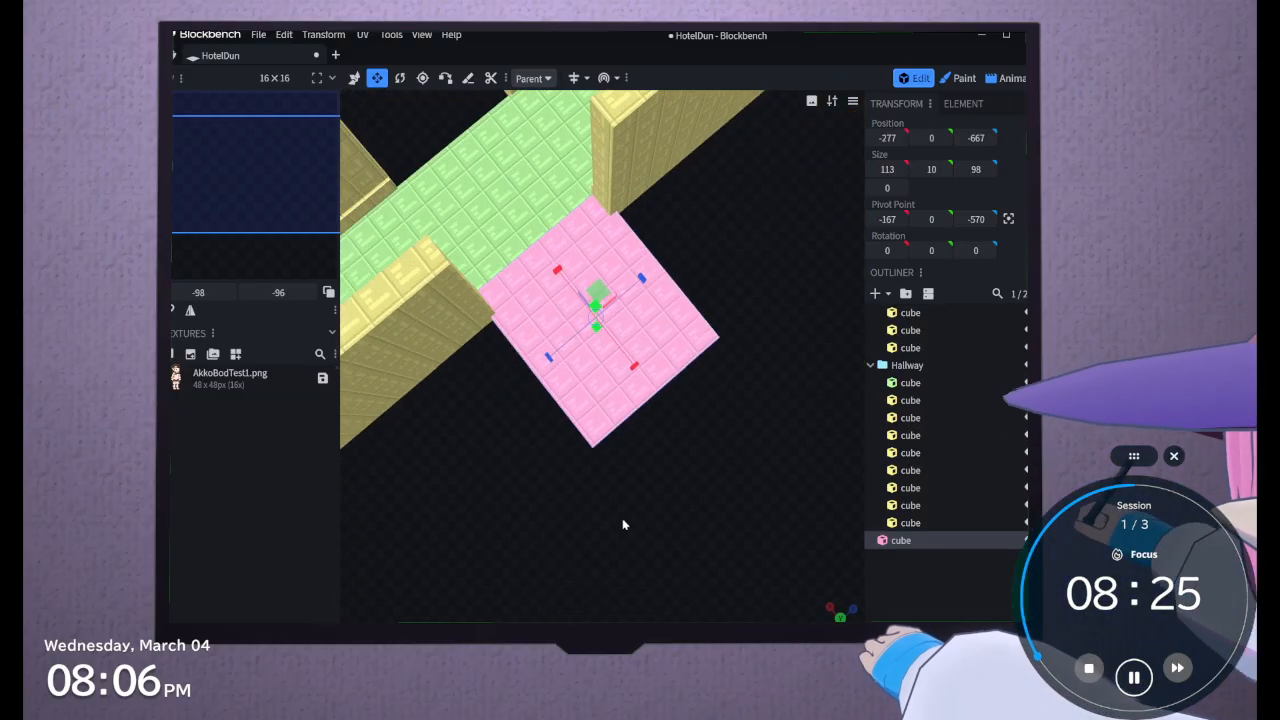
pyautogui.moveTo(630, 366); pyautogui.dragTo(609, 417)
pyautogui.moveTo(645, 541); pyautogui.dragTo(571, 567, button='right')
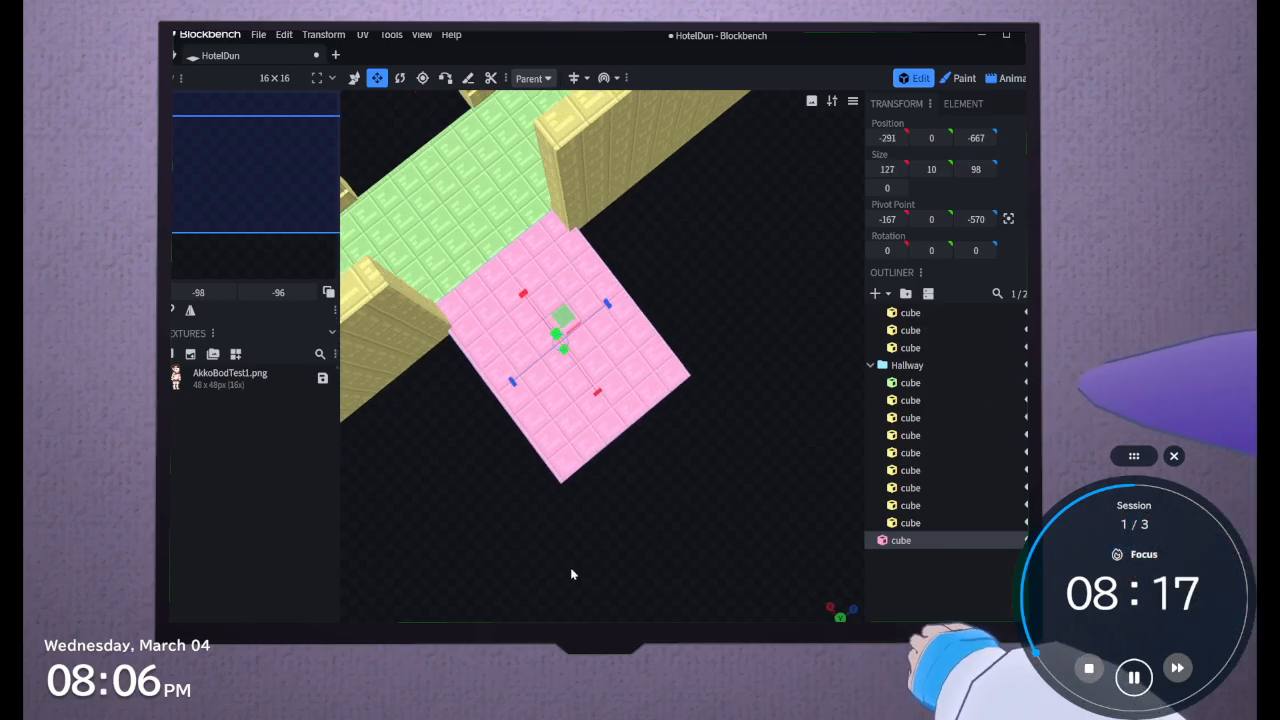
# Trim the slab's end farthest from the room to a Z size of 97, at Z position -666
pyautogui.scroll(-4, 572, 567)
pyautogui.moveTo(586, 549); pyautogui.dragTo(600, 500)
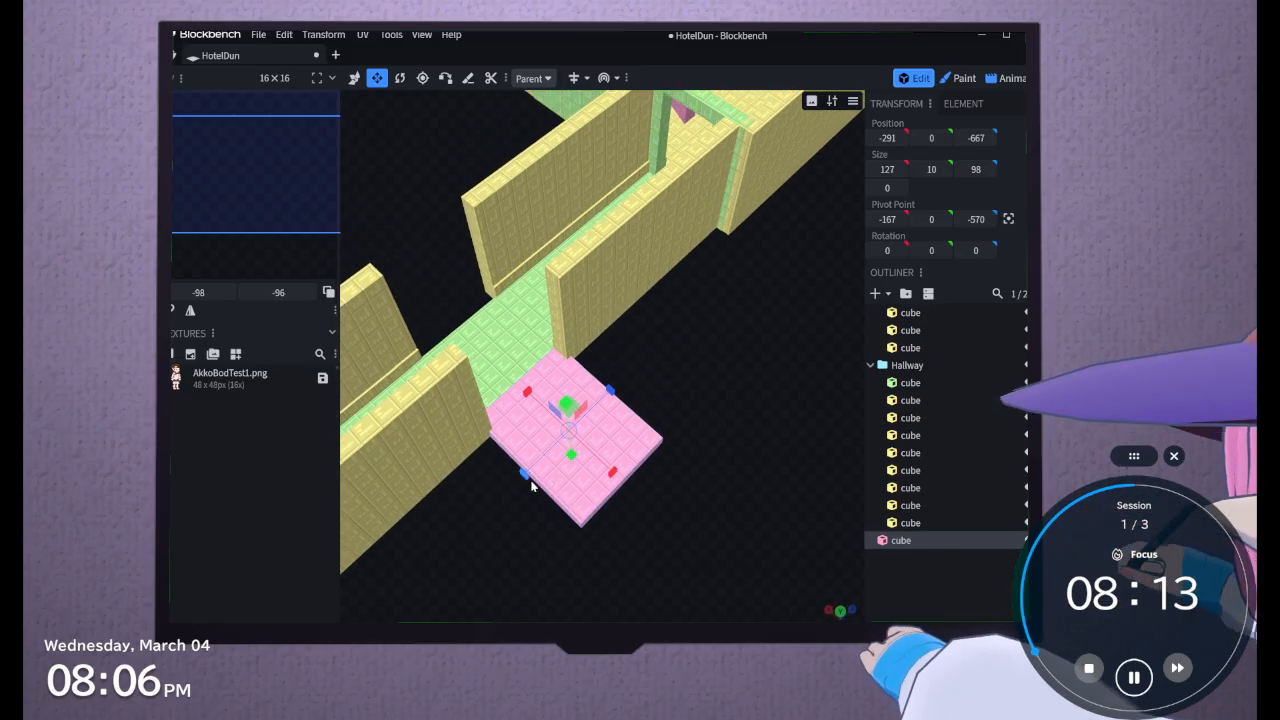
pyautogui.moveTo(533, 488); pyautogui.dragTo(541, 495)
pyautogui.moveTo(546, 577); pyautogui.dragTo(527, 556)
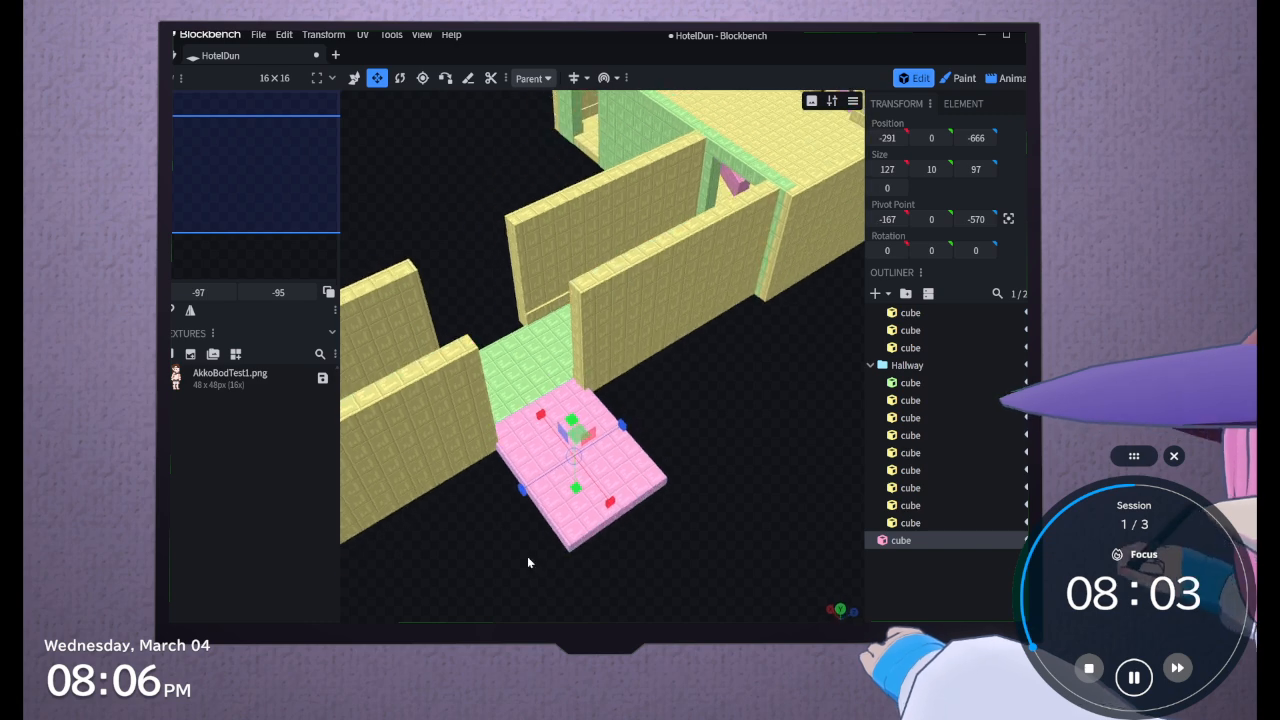
# Add another default cube to the model, outside the Hallway group
pyautogui.moveTo(527, 556); pyautogui.dragTo(577, 493, button='right')
pyautogui.scroll(3, 609, 391)
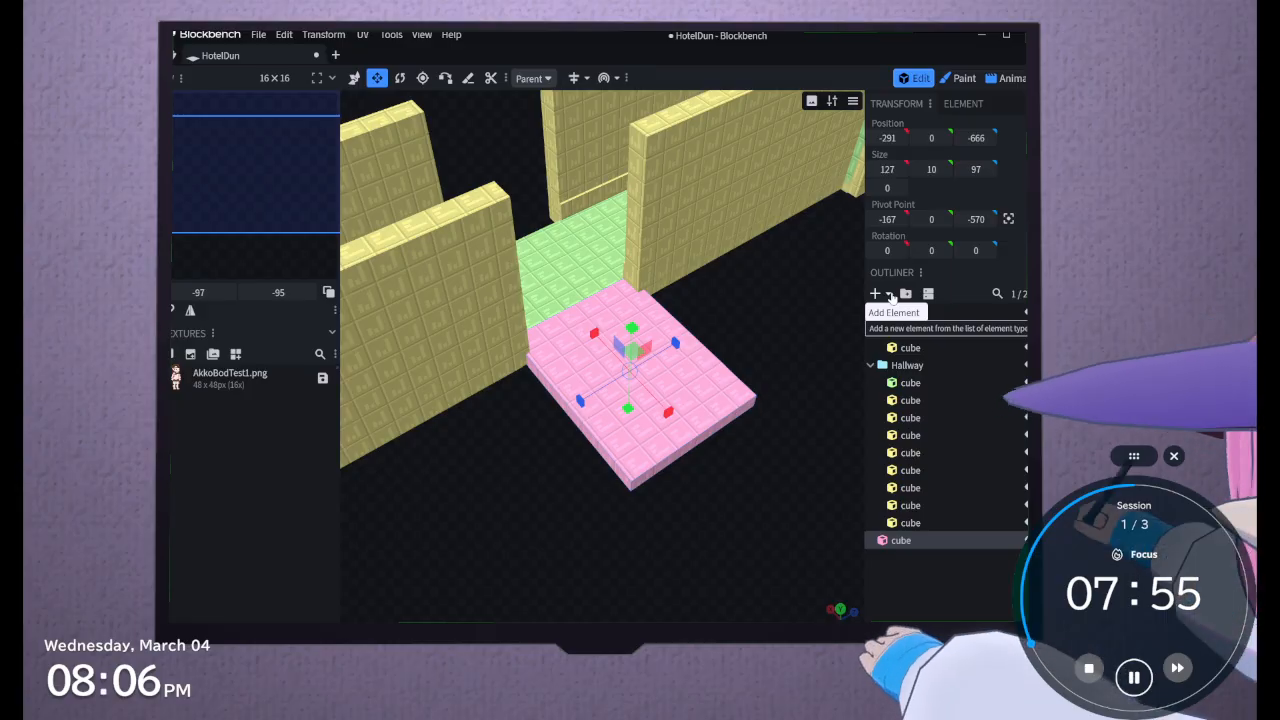
pyautogui.moveTo(714, 326); pyautogui.dragTo(754, 383)
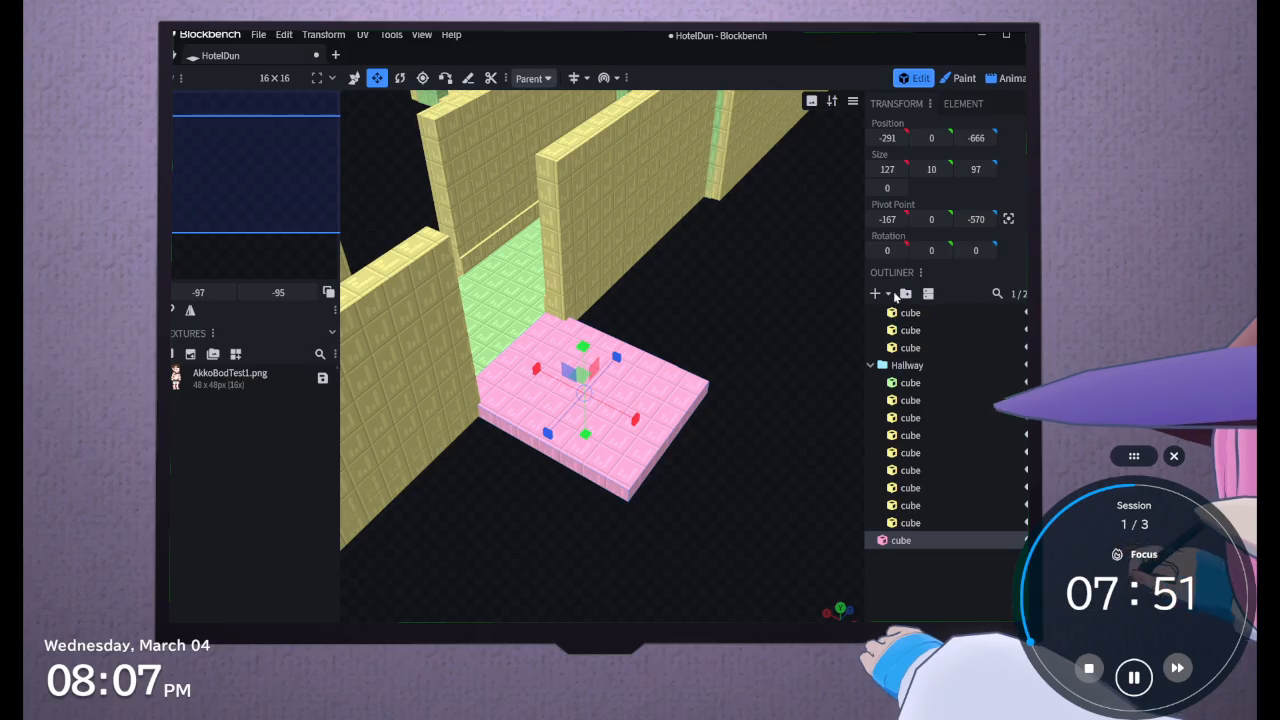
pyautogui.click(887, 296)
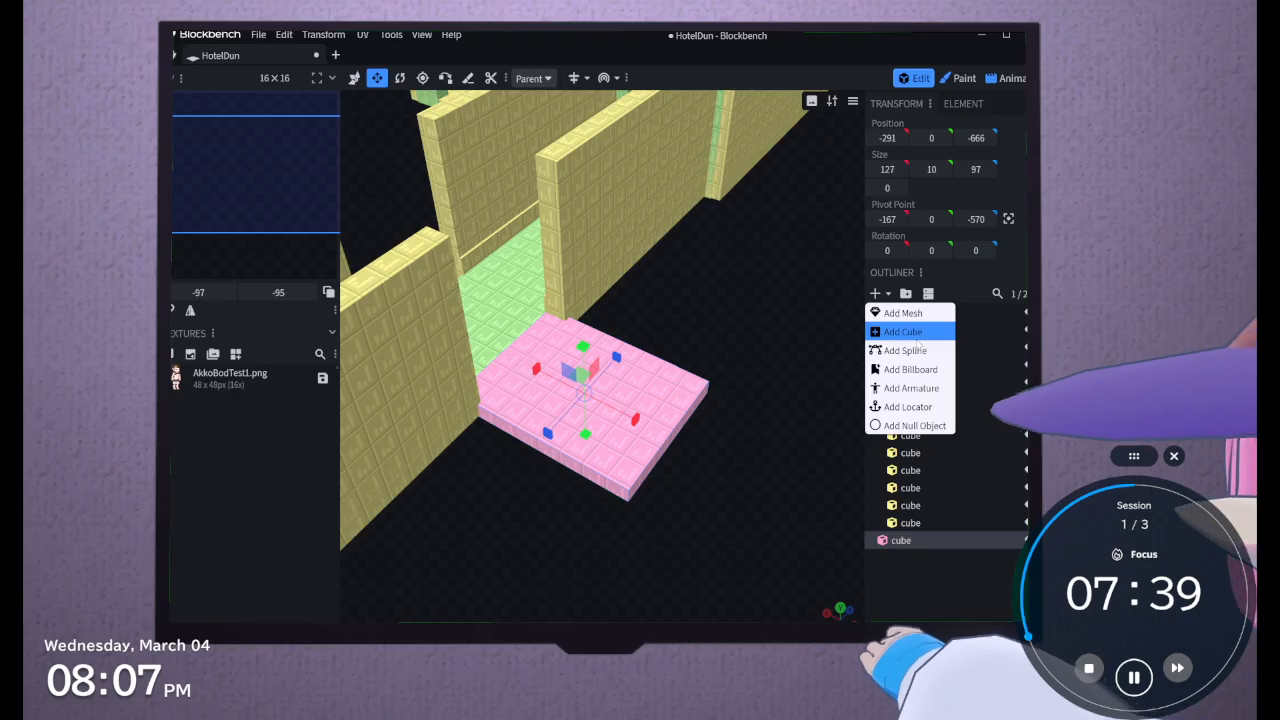
pyautogui.click(915, 335)
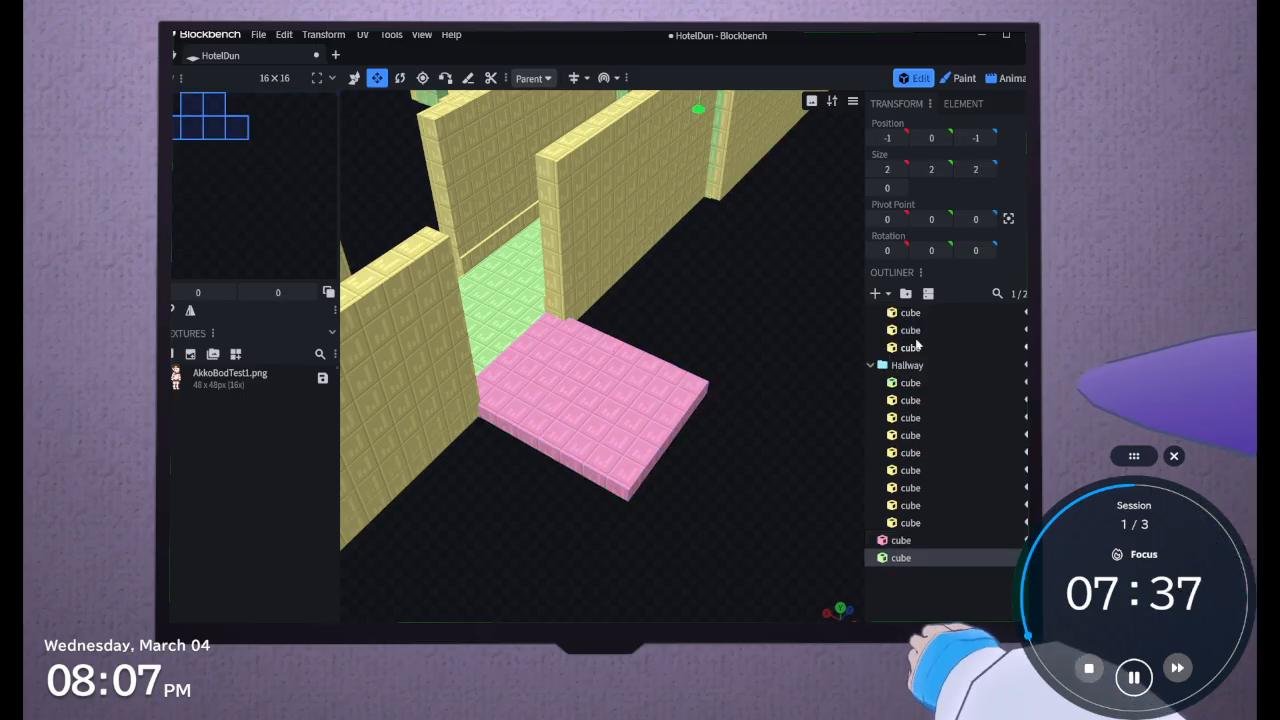
# Move the new cube beside the corridor wall's open end, at X position -211 and Z position -558
pyautogui.moveTo(800, 360); pyautogui.dragTo(643, 380)
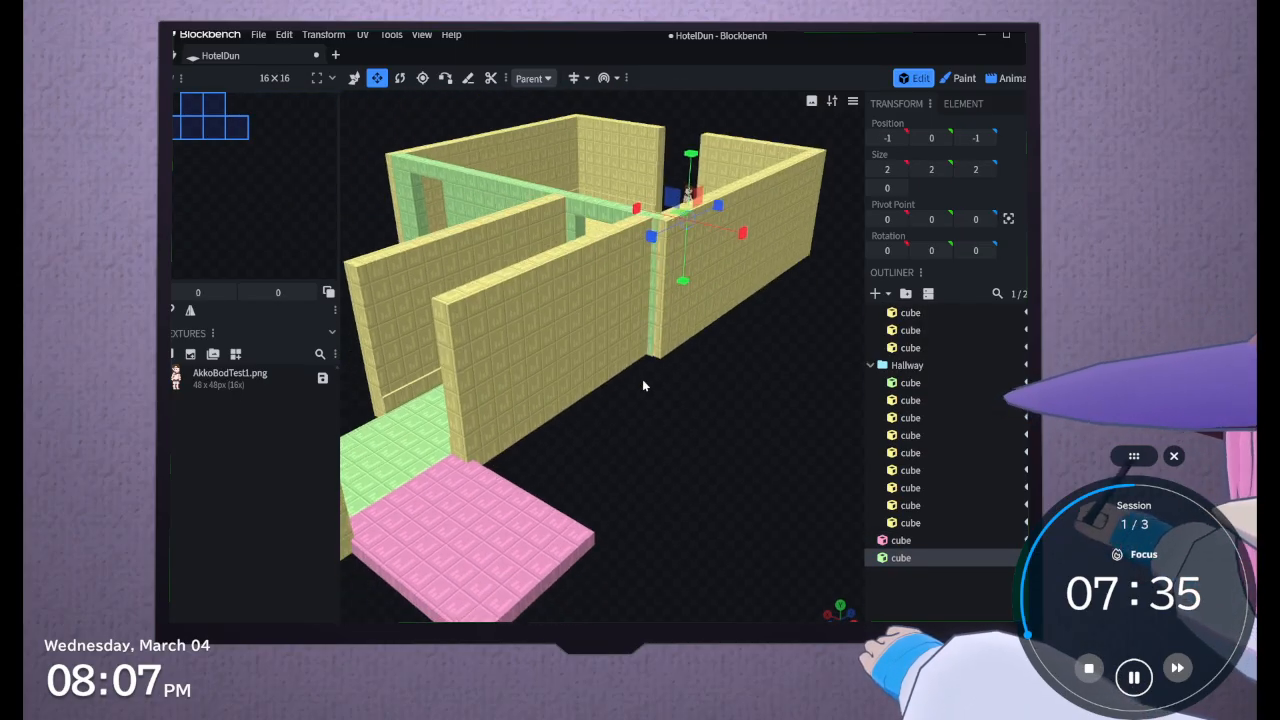
pyautogui.click(353, 78)
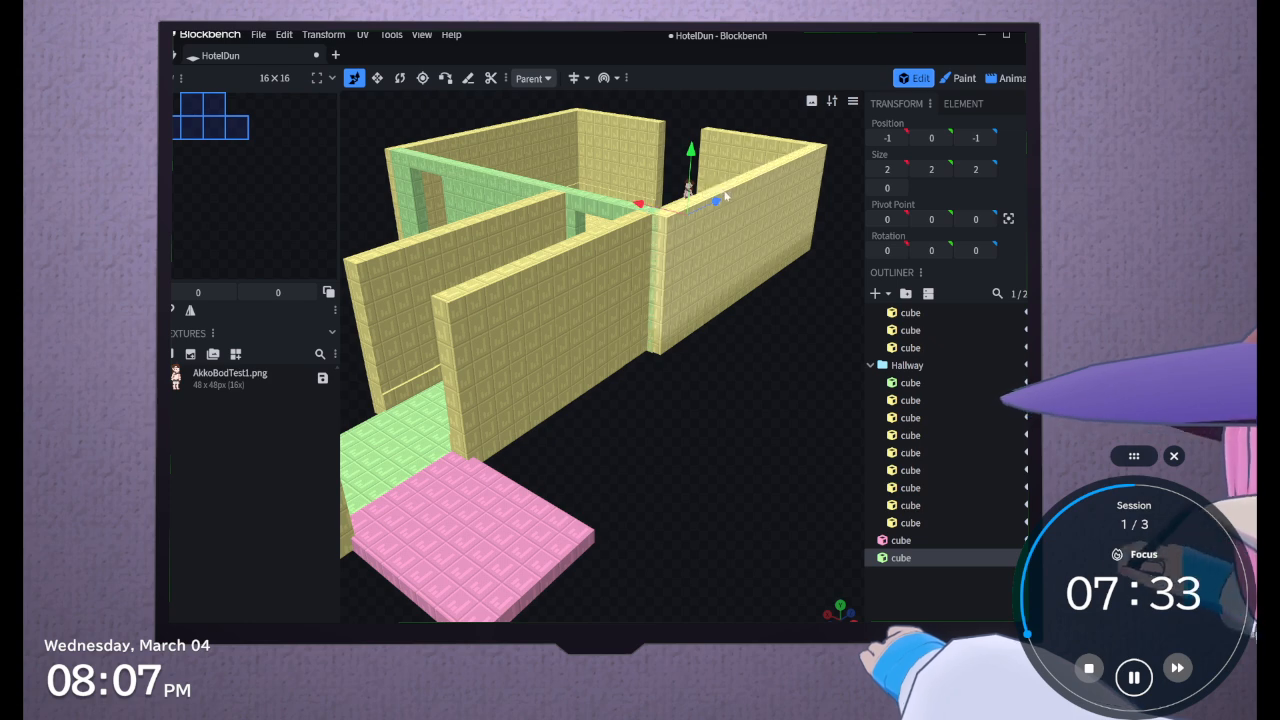
pyautogui.moveTo(688, 190); pyautogui.dragTo(449, 425)
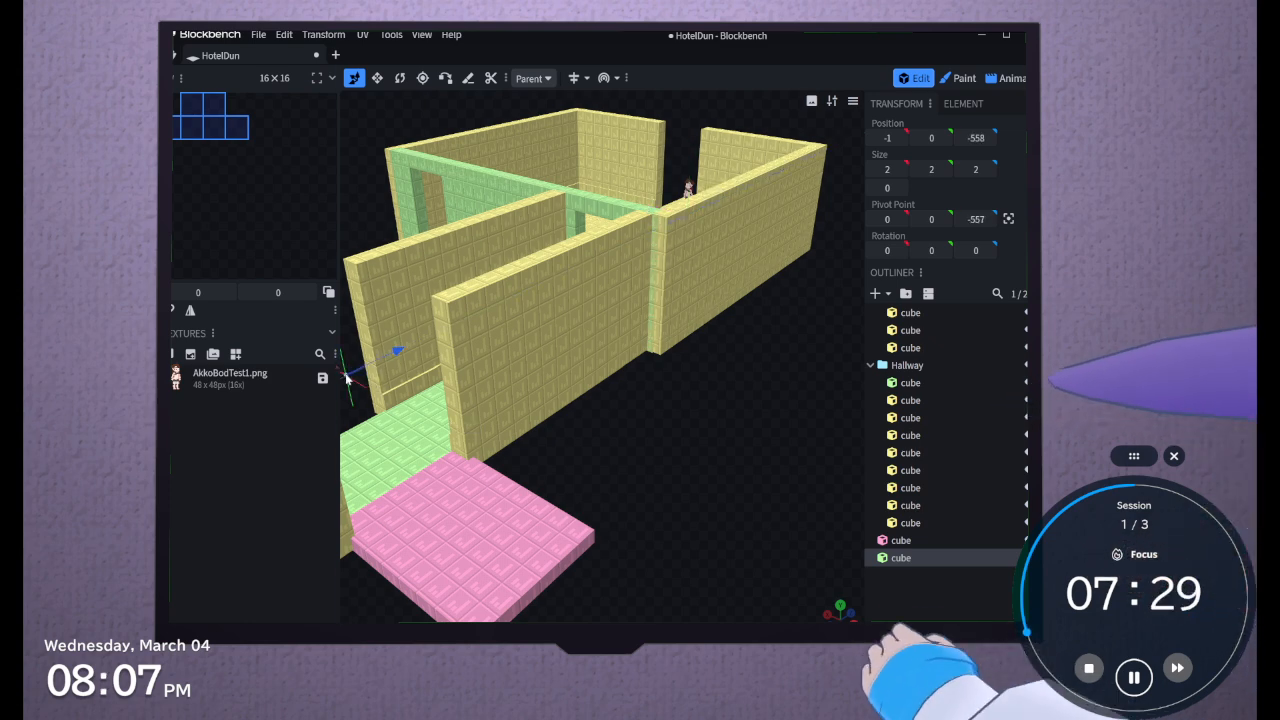
pyautogui.scroll(-1, 353, 393)
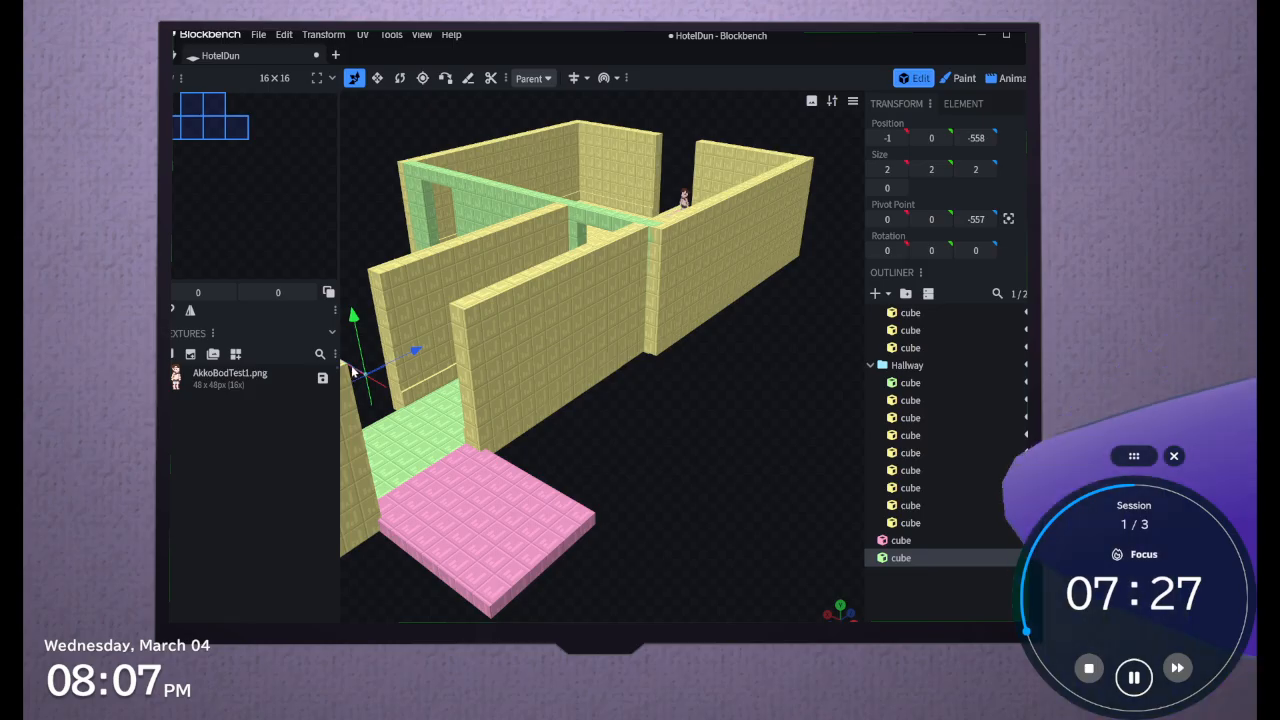
pyautogui.moveTo(347, 364); pyautogui.dragTo(502, 468)
pyautogui.scroll(3, 748, 450)
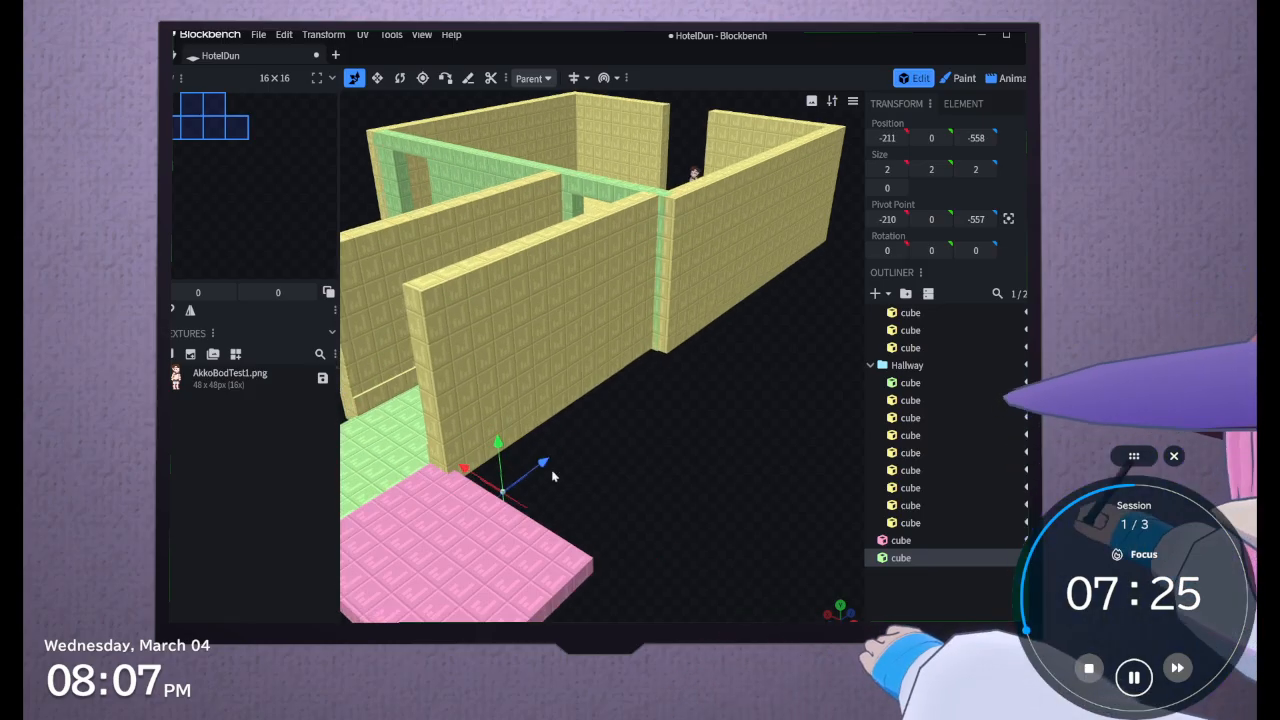
pyautogui.scroll(2, 749, 446)
pyautogui.moveTo(749, 446); pyautogui.dragTo(694, 472, button='right')
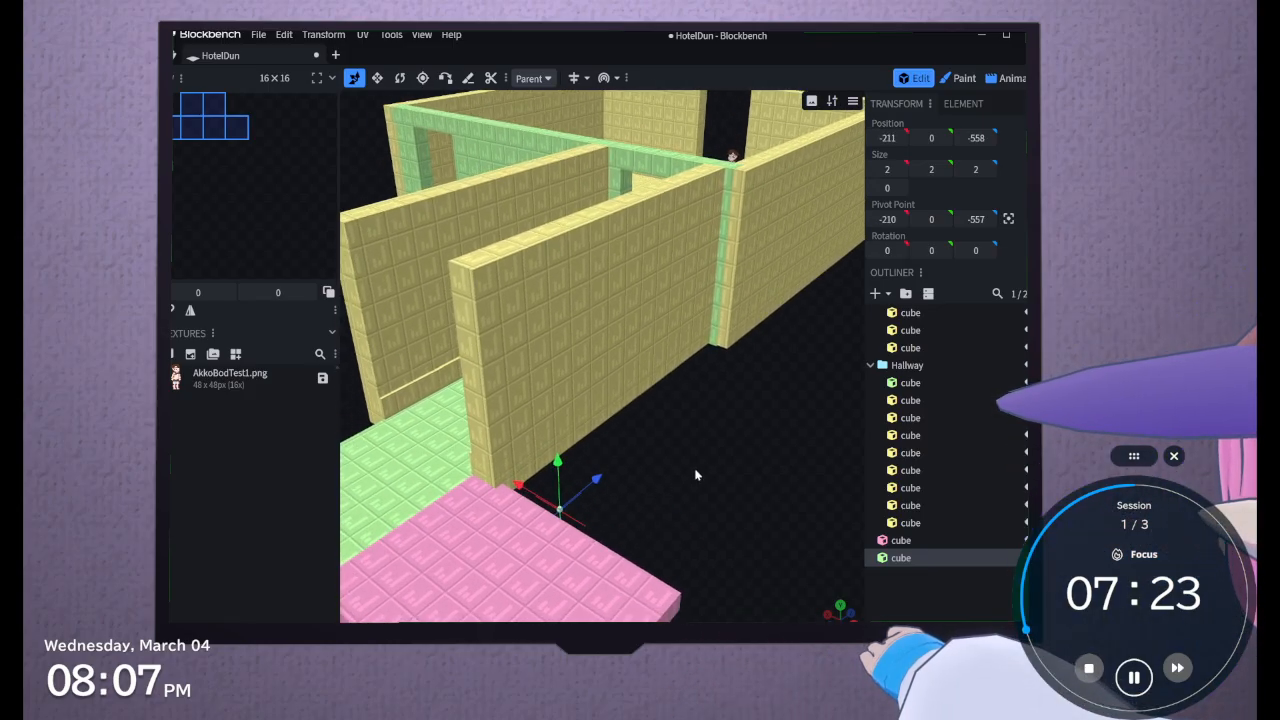
# Resize the new cube into a side wall at the corridor gap, 98 long, 125 high and 18 thick
pyautogui.click(377, 78)
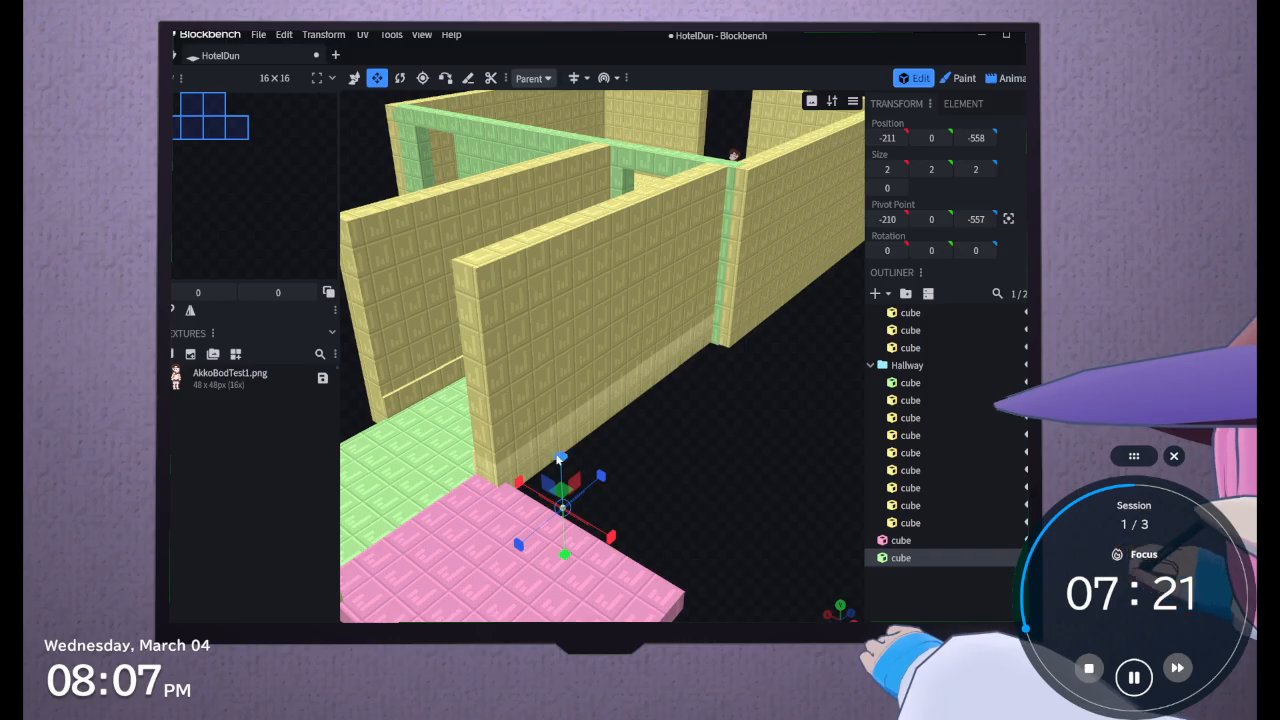
pyautogui.moveTo(557, 457); pyautogui.dragTo(480, 200)
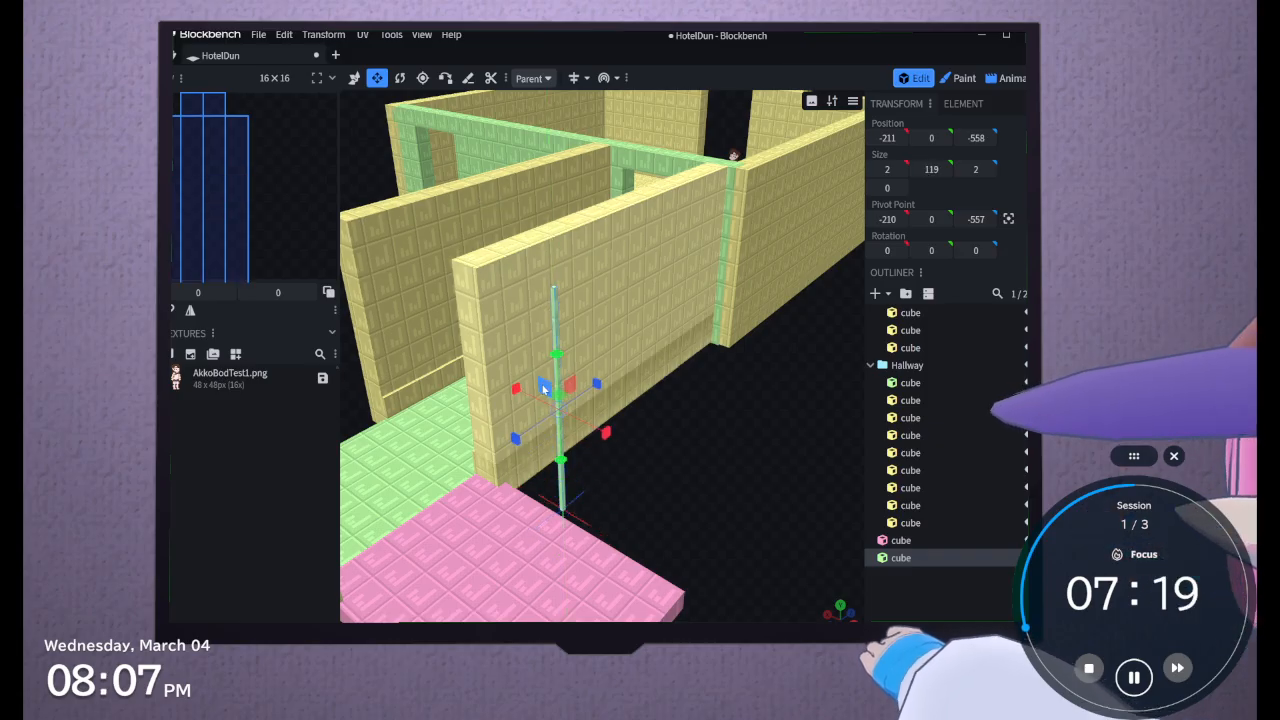
pyautogui.moveTo(516, 388); pyautogui.dragTo(484, 399)
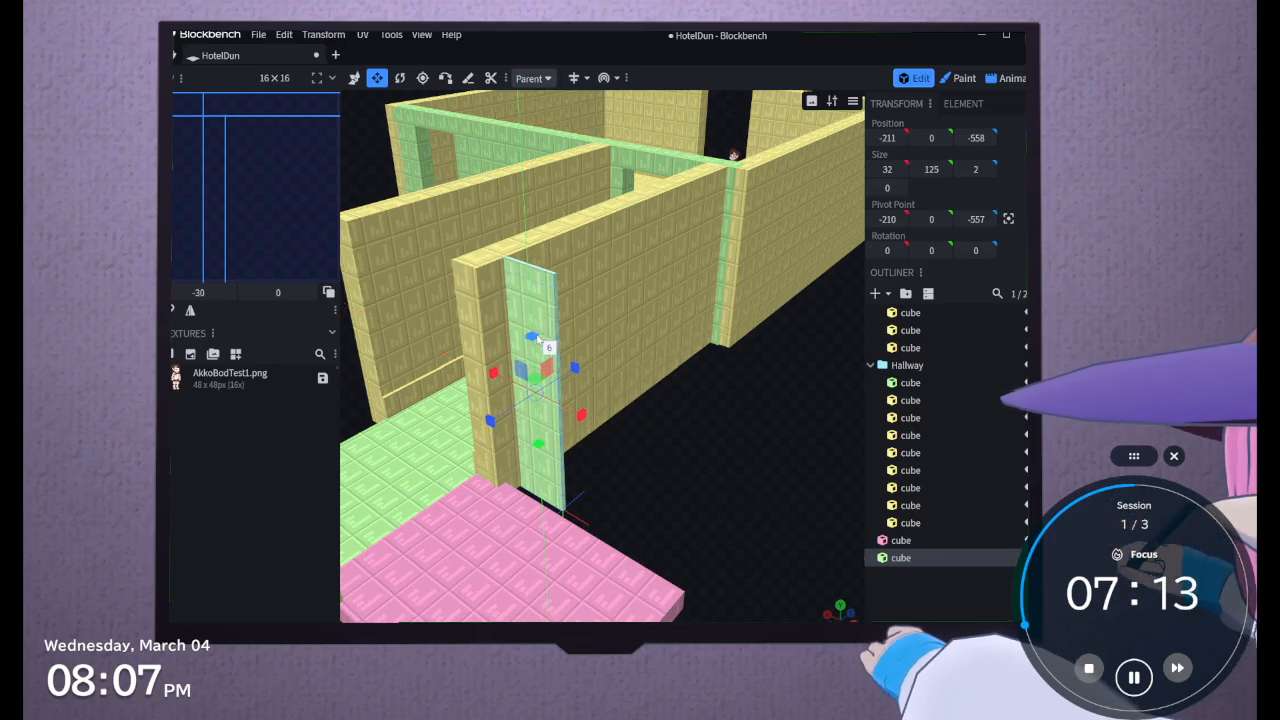
pyautogui.moveTo(538, 351); pyautogui.dragTo(470, 451)
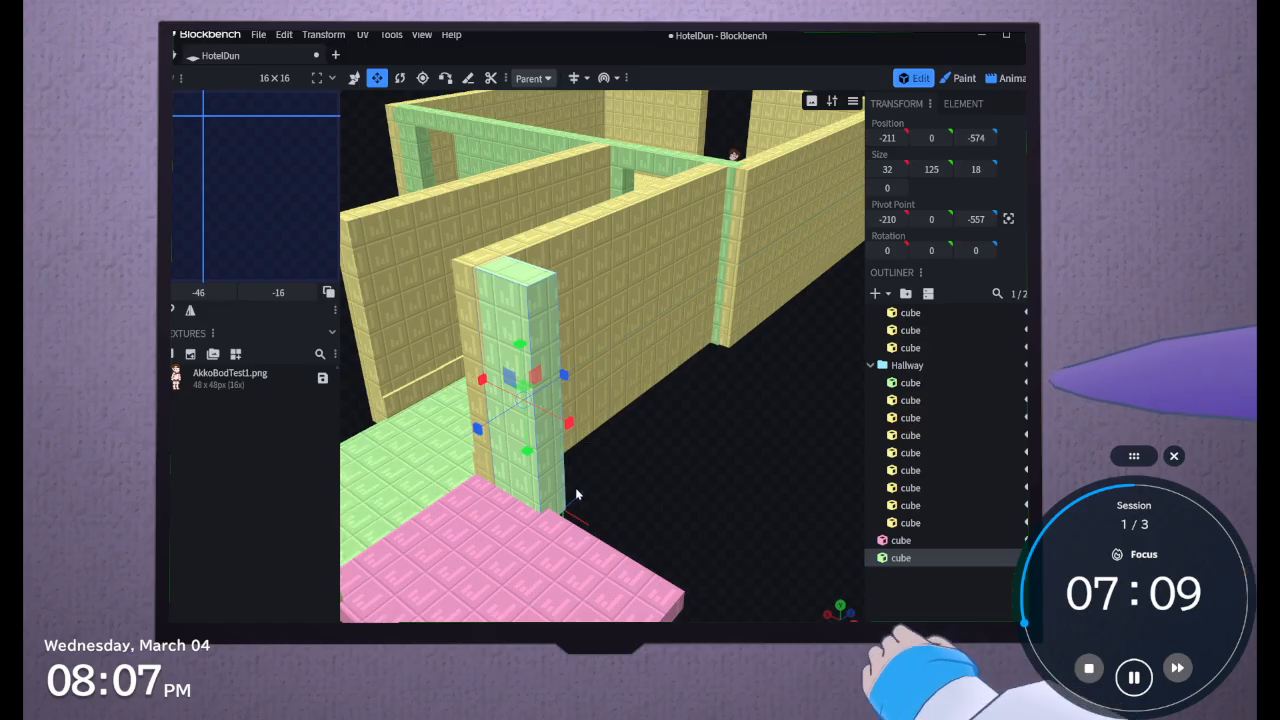
pyautogui.moveTo(598, 490); pyautogui.dragTo(575, 441)
pyautogui.moveTo(522, 281); pyautogui.dragTo(565, 485)
# Enlarge the pink side floor slab beyond the new wall to an X size of 267 and Z size of 218
pyautogui.click(561, 483)
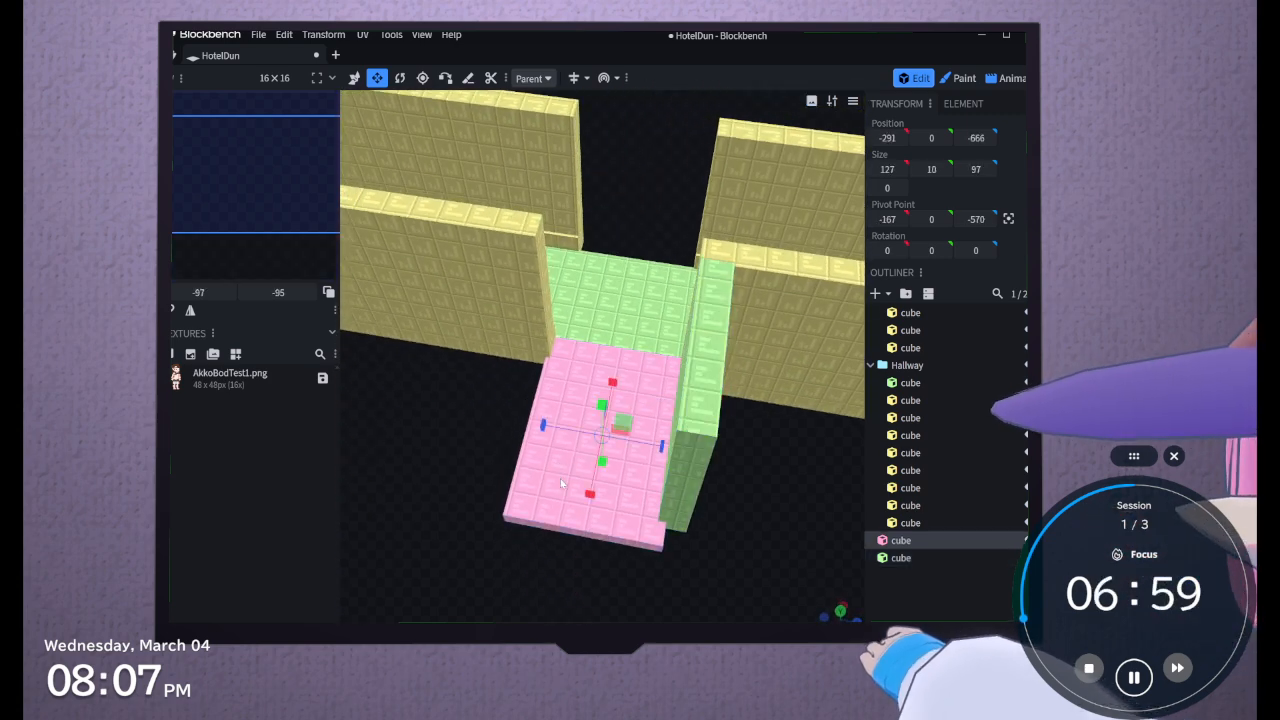
pyautogui.moveTo(660, 446); pyautogui.dragTo(822, 458)
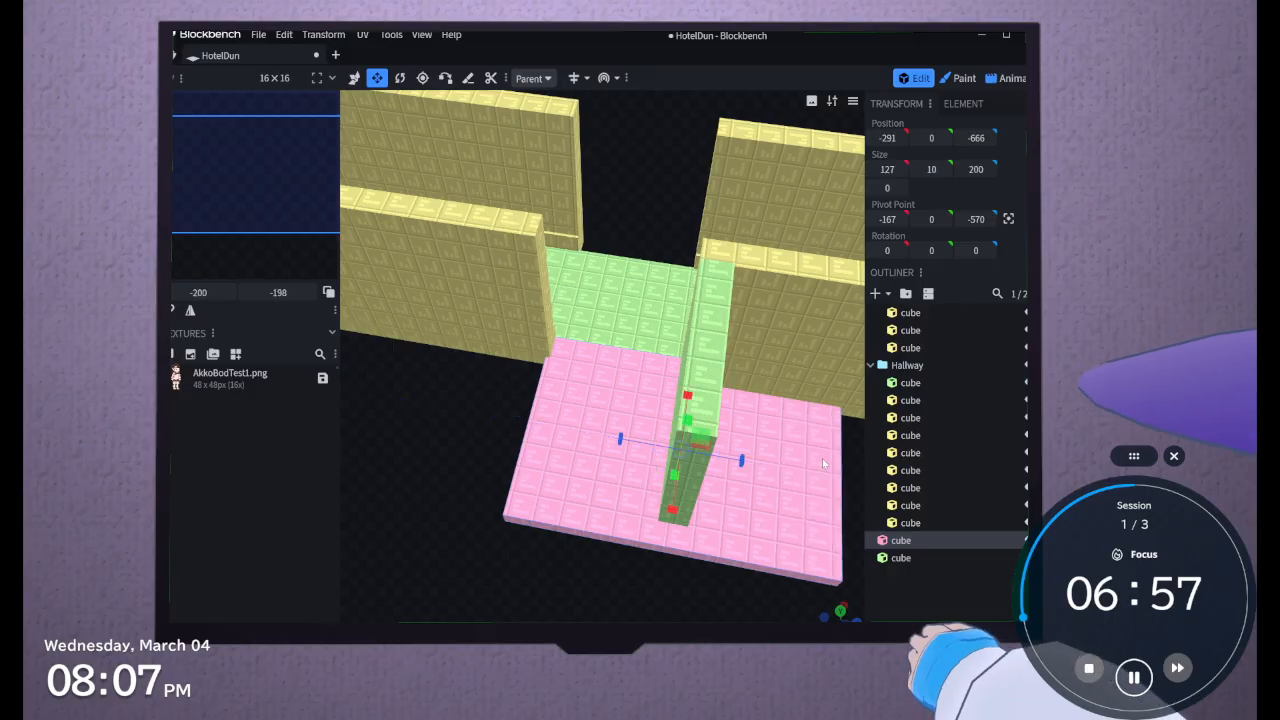
pyautogui.scroll(-4, 822, 458)
pyautogui.moveTo(654, 499); pyautogui.dragTo(713, 475)
pyautogui.scroll(-4, 641, 543)
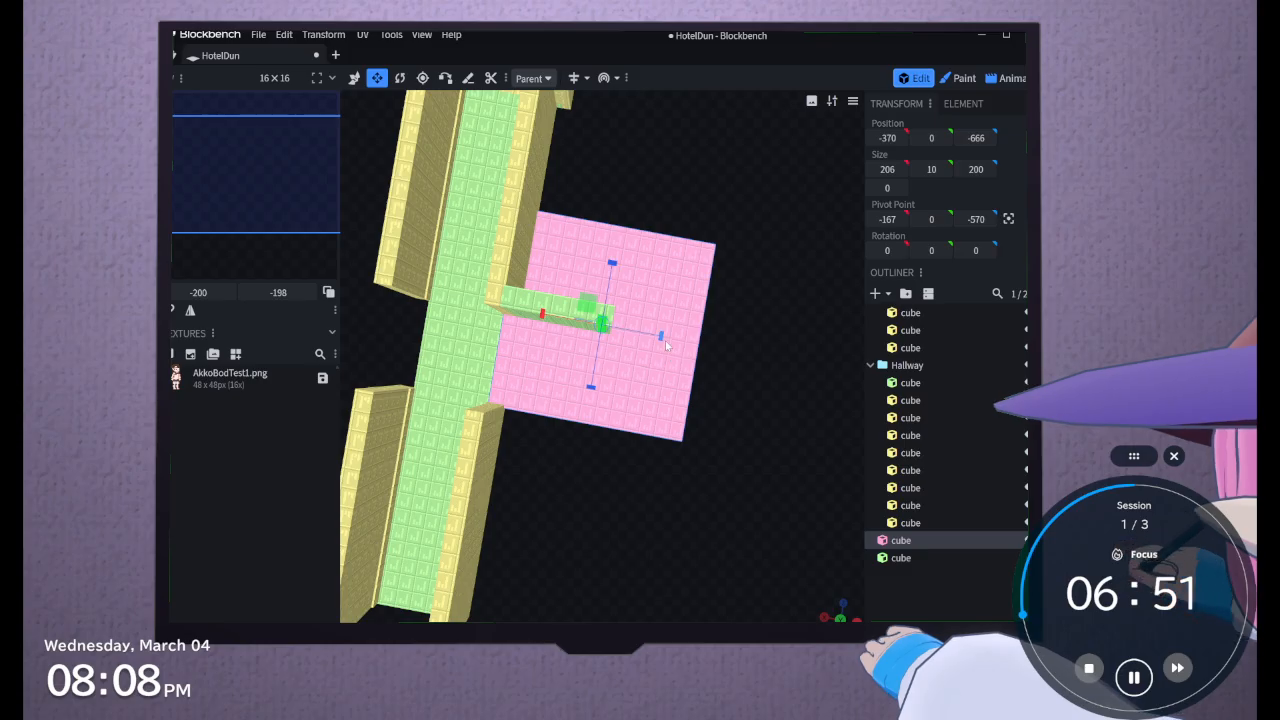
pyautogui.moveTo(661, 337); pyautogui.dragTo(725, 350)
pyautogui.moveTo(638, 272); pyautogui.dragTo(636, 262)
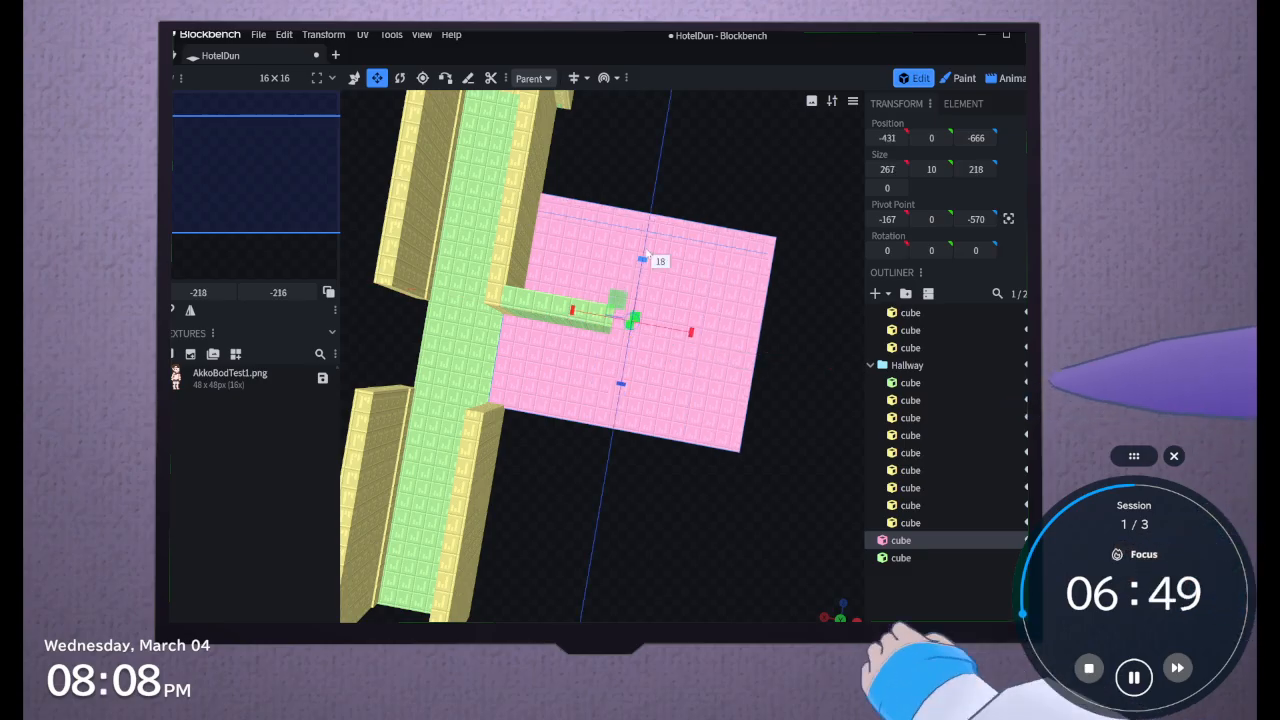
# Extend the pink slab further on its outer and far sides to an X size of 322 and Z size of 266
pyautogui.moveTo(563, 494); pyautogui.dragTo(497, 460)
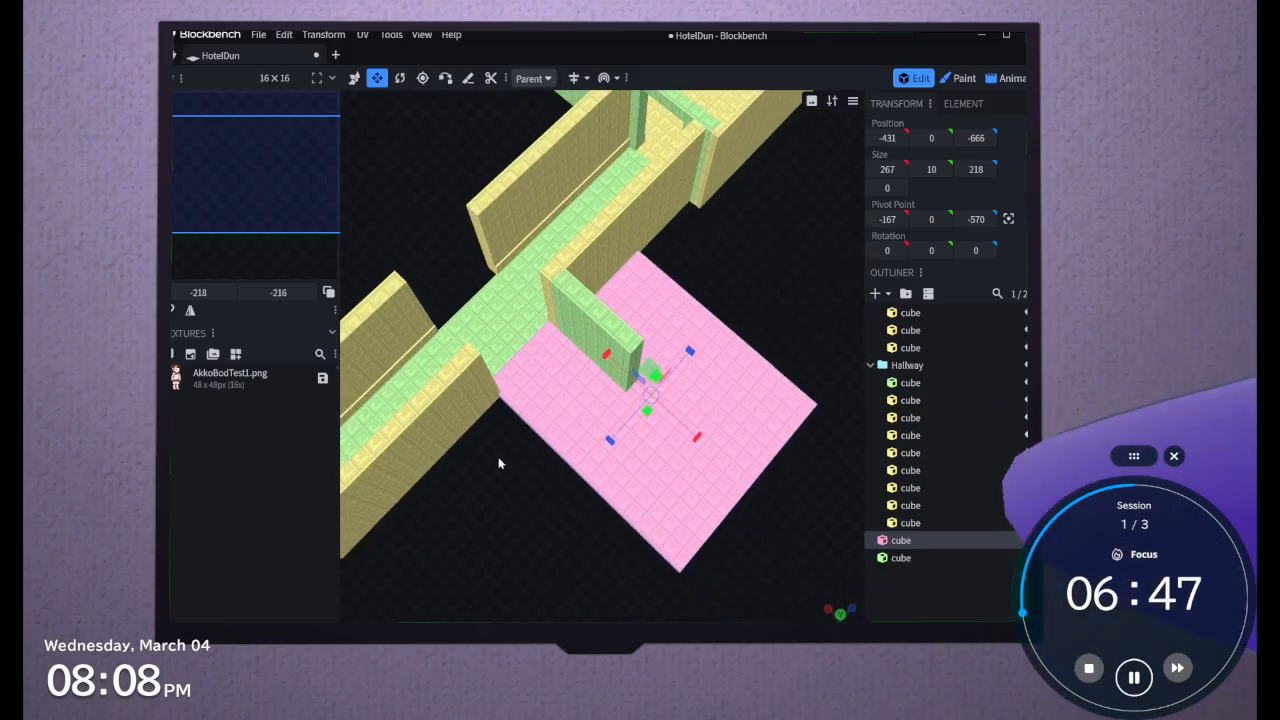
pyautogui.moveTo(570, 508); pyautogui.dragTo(719, 538)
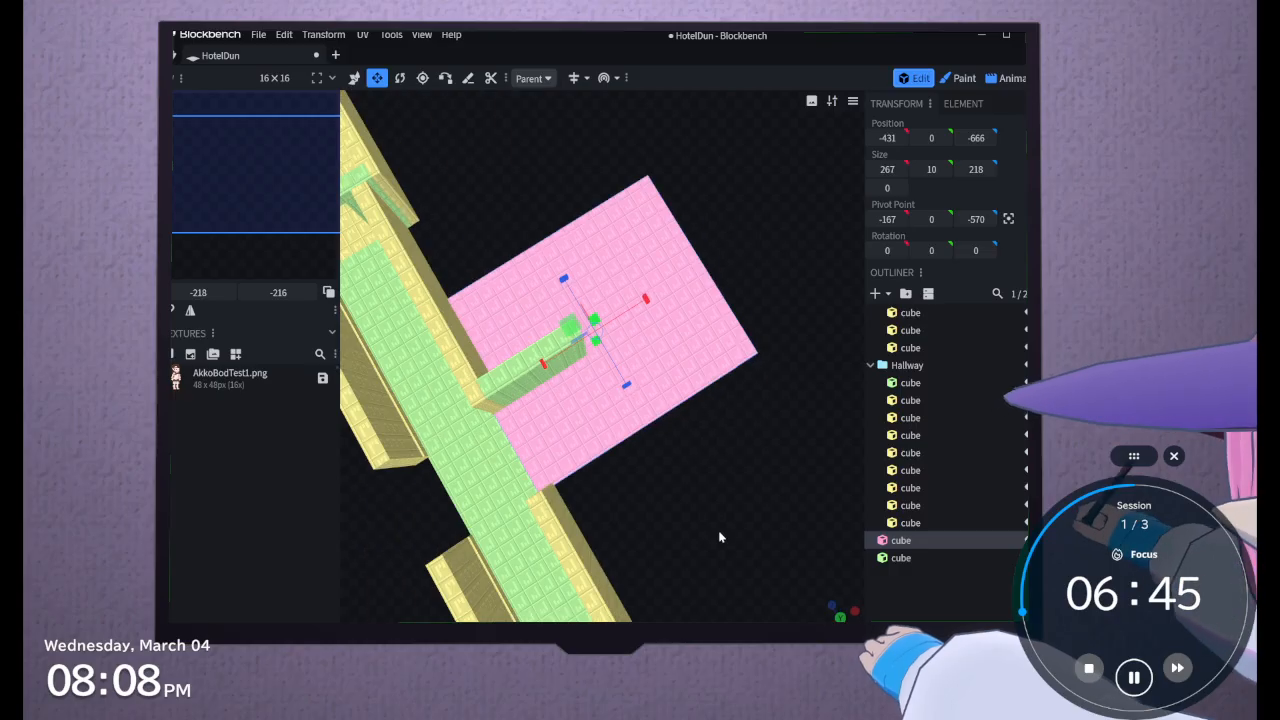
pyautogui.moveTo(645, 300); pyautogui.dragTo(700, 300)
pyautogui.moveTo(647, 378); pyautogui.dragTo(549, 401)
pyautogui.moveTo(704, 313); pyautogui.dragTo(709, 312)
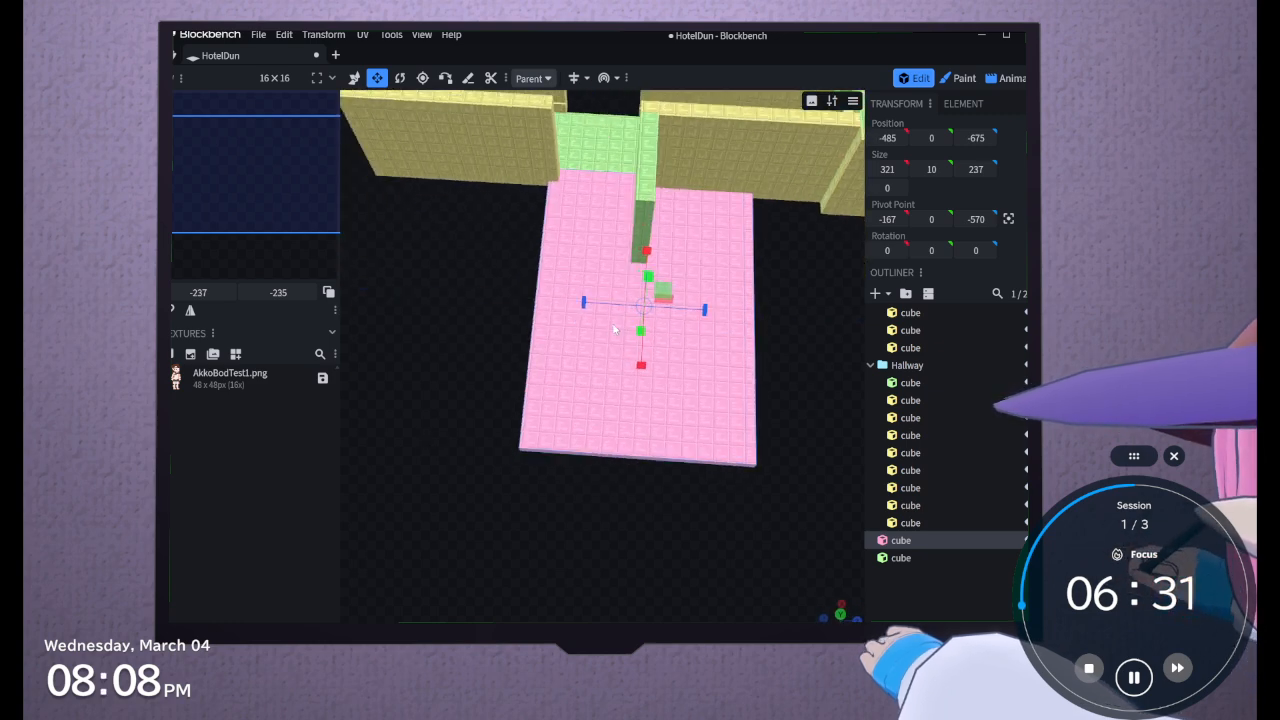
pyautogui.moveTo(583, 310); pyautogui.dragTo(570, 310)
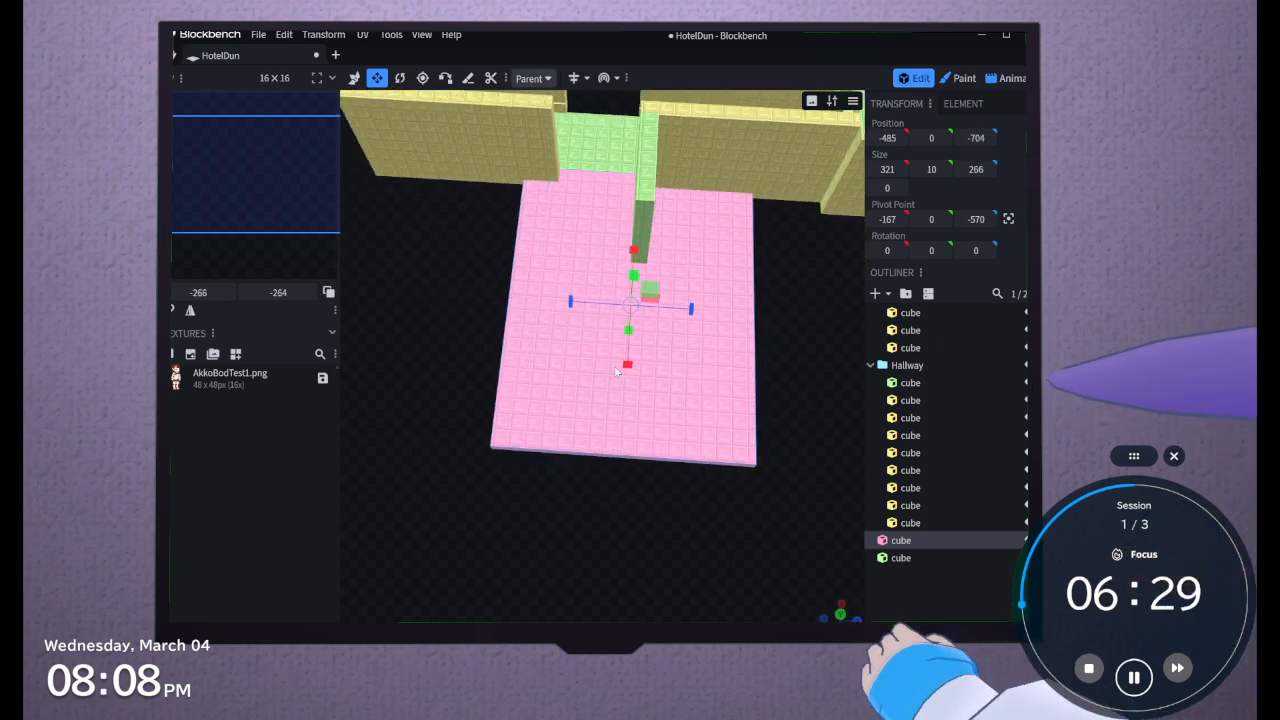
pyautogui.moveTo(627, 373); pyautogui.dragTo(627, 377)
# Move the character reference group from the main room onto the pink slab, at X position -304 and Z position -627
pyautogui.moveTo(503, 362); pyautogui.dragTo(643, 269)
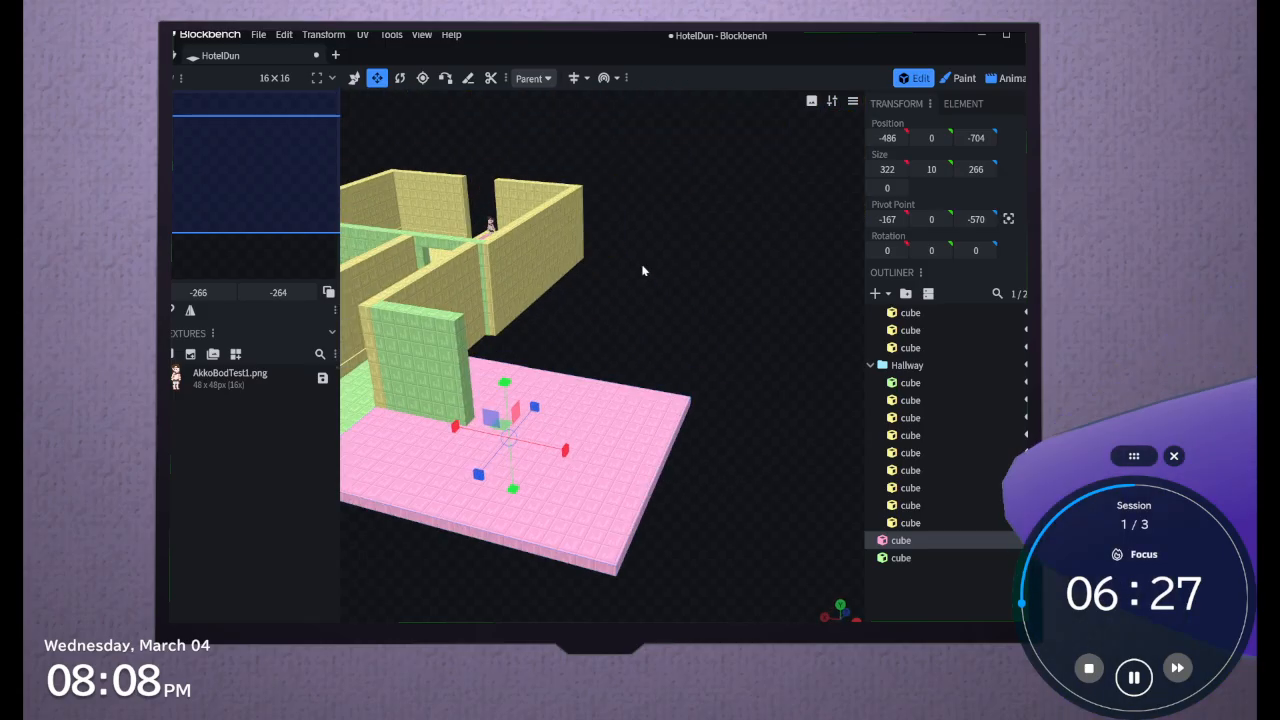
pyautogui.moveTo(705, 306); pyautogui.dragTo(829, 404, button='right')
pyautogui.moveTo(674, 371); pyautogui.dragTo(743, 378, button='right')
pyautogui.moveTo(743, 378); pyautogui.dragTo(749, 394)
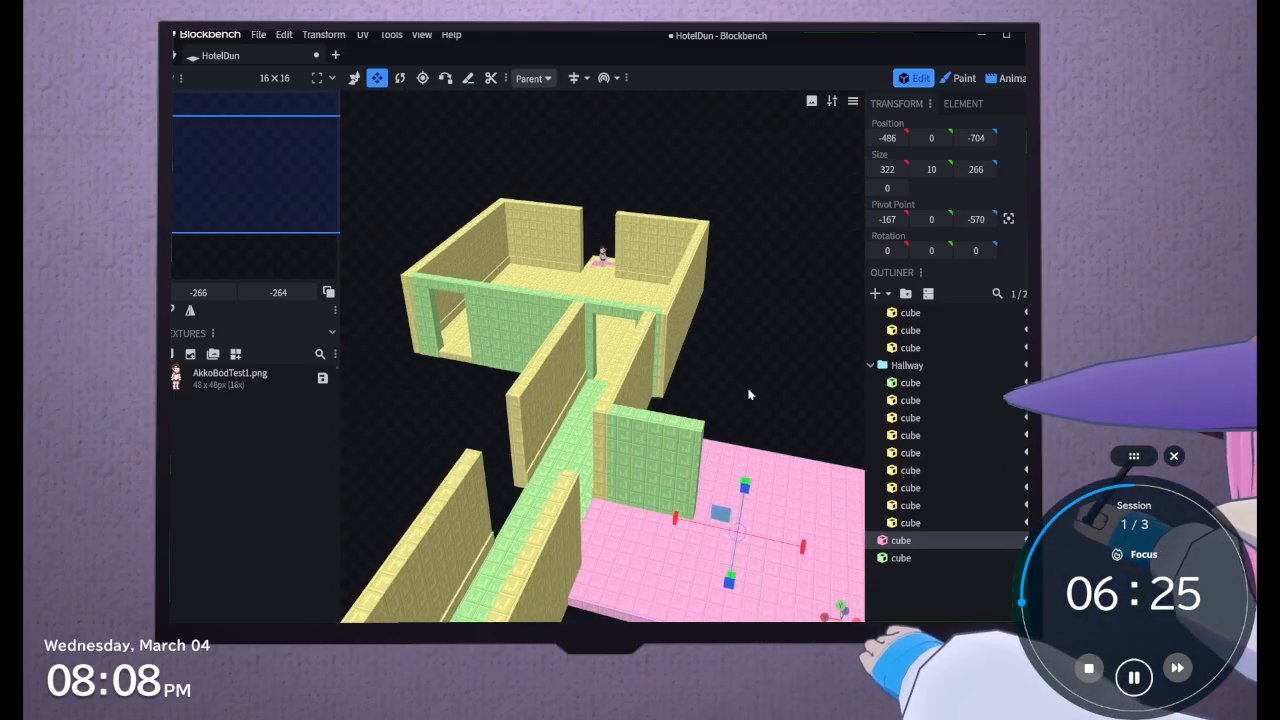
pyautogui.scroll(5, 989, 324)
pyautogui.click(980, 314)
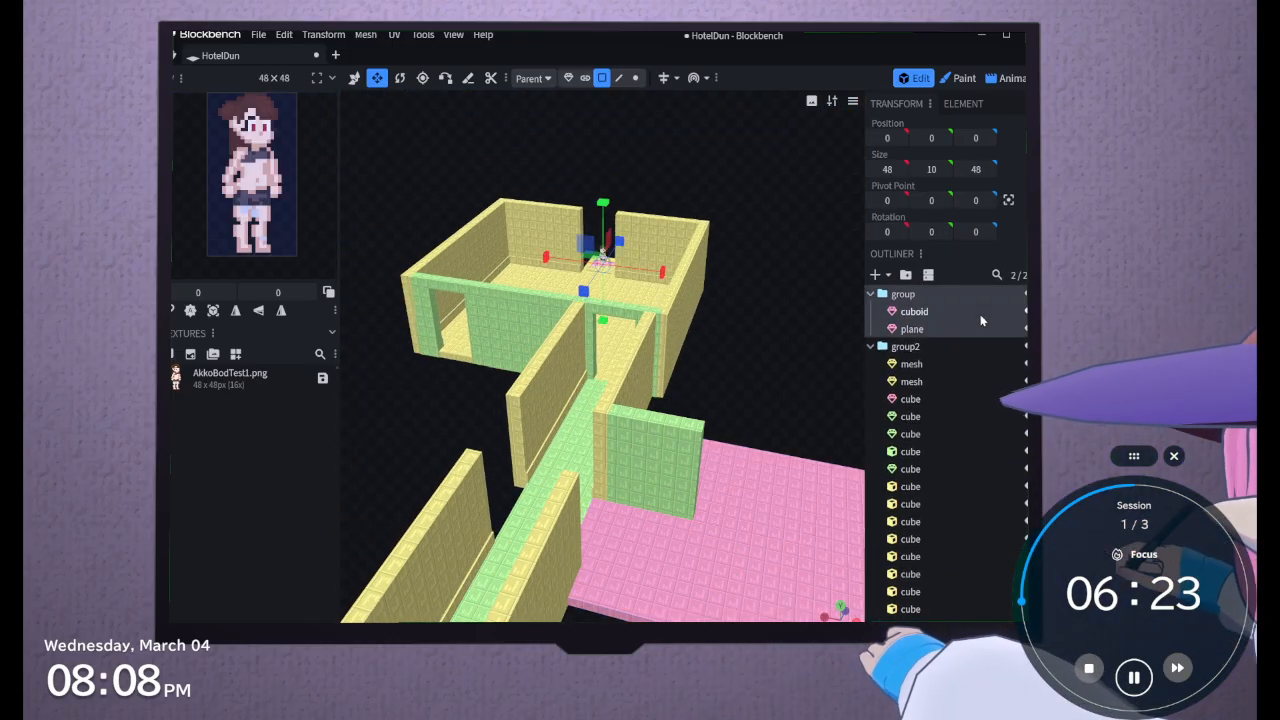
pyautogui.click(355, 79)
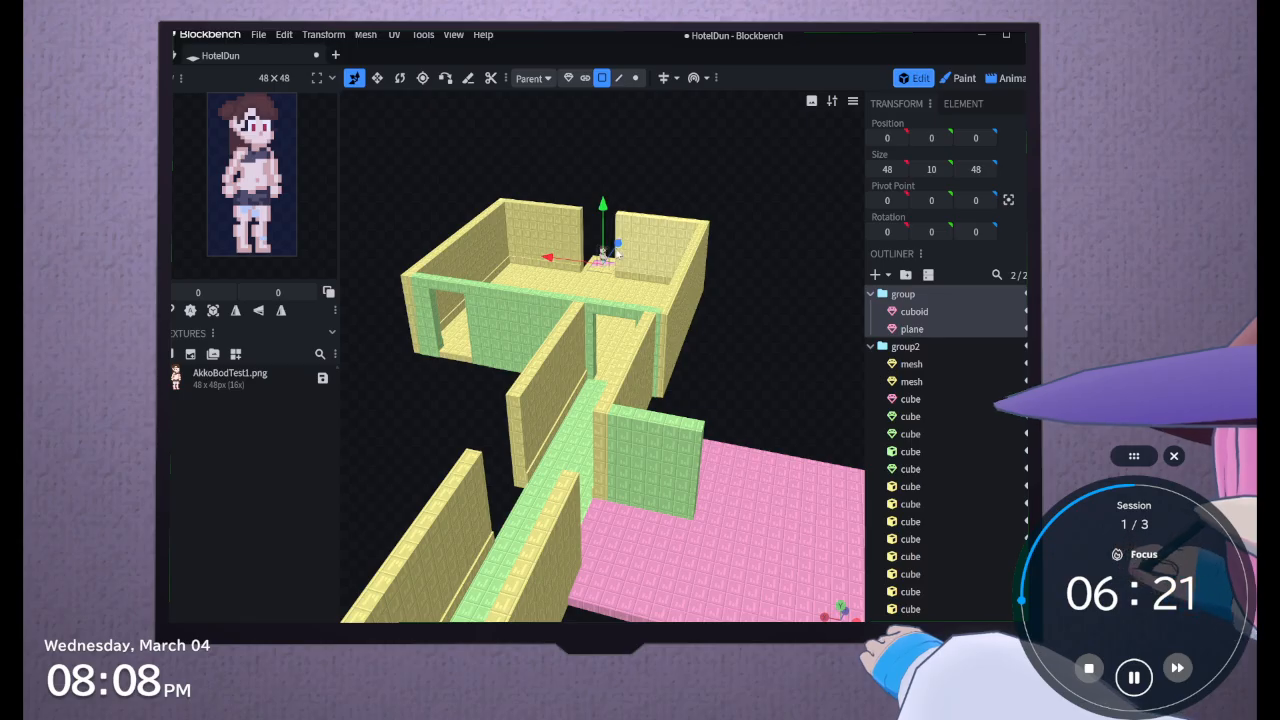
pyautogui.moveTo(618, 243); pyautogui.dragTo(654, 550)
pyautogui.moveTo(817, 424); pyautogui.dragTo(747, 500)
pyautogui.scroll(2, 747, 500)
pyautogui.scroll(2, 698, 589)
pyautogui.moveTo(698, 588); pyautogui.dragTo(697, 545)
pyautogui.moveTo(697, 545); pyautogui.dragTo(590, 435, button='right')
pyautogui.scroll(2, 590, 435)
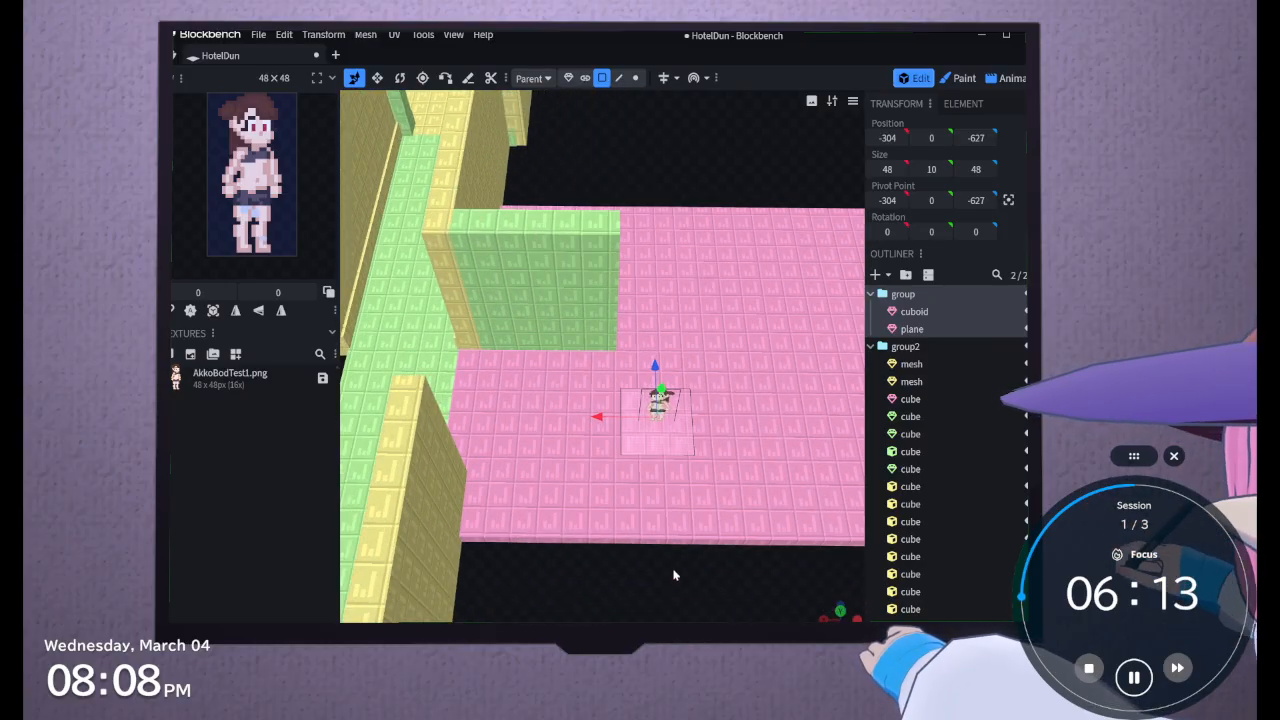
# Enlarge the pink slab around the character to an X size of 360 and Z size of 300
pyautogui.moveTo(674, 575); pyautogui.dragTo(669, 532)
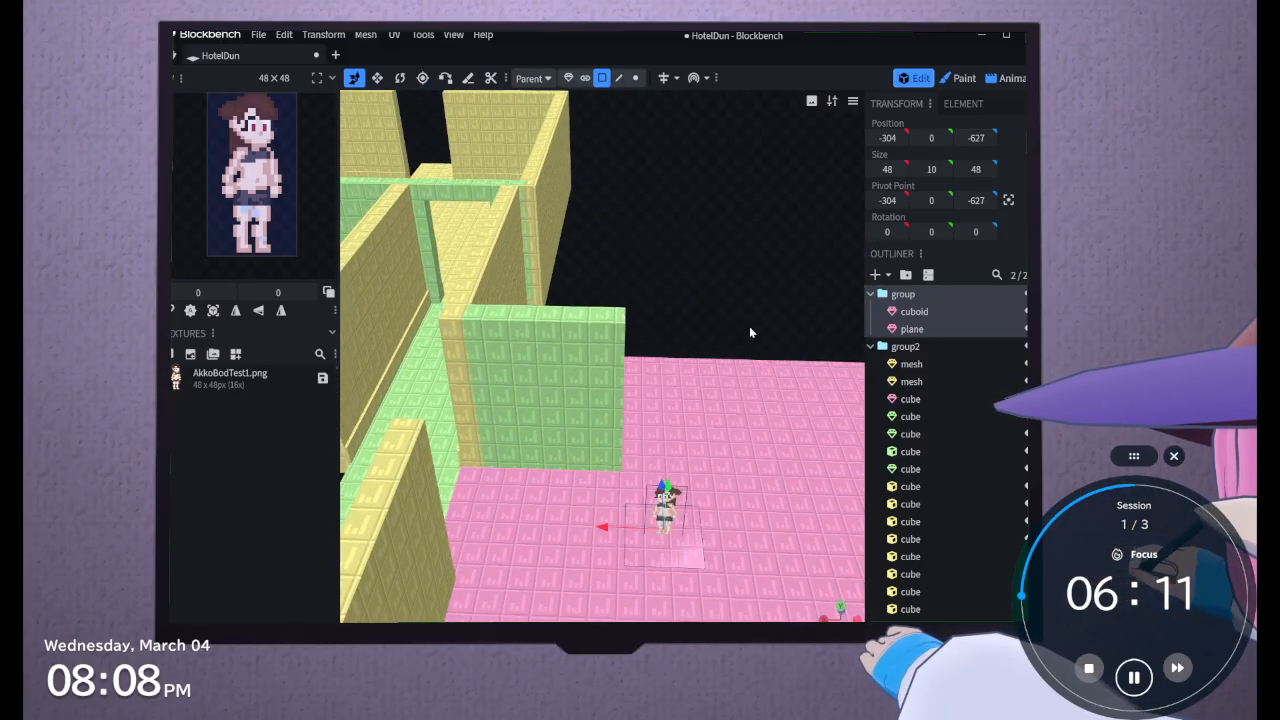
pyautogui.moveTo(750, 332); pyautogui.dragTo(634, 241, button='right')
pyautogui.scroll(-2, 632, 241)
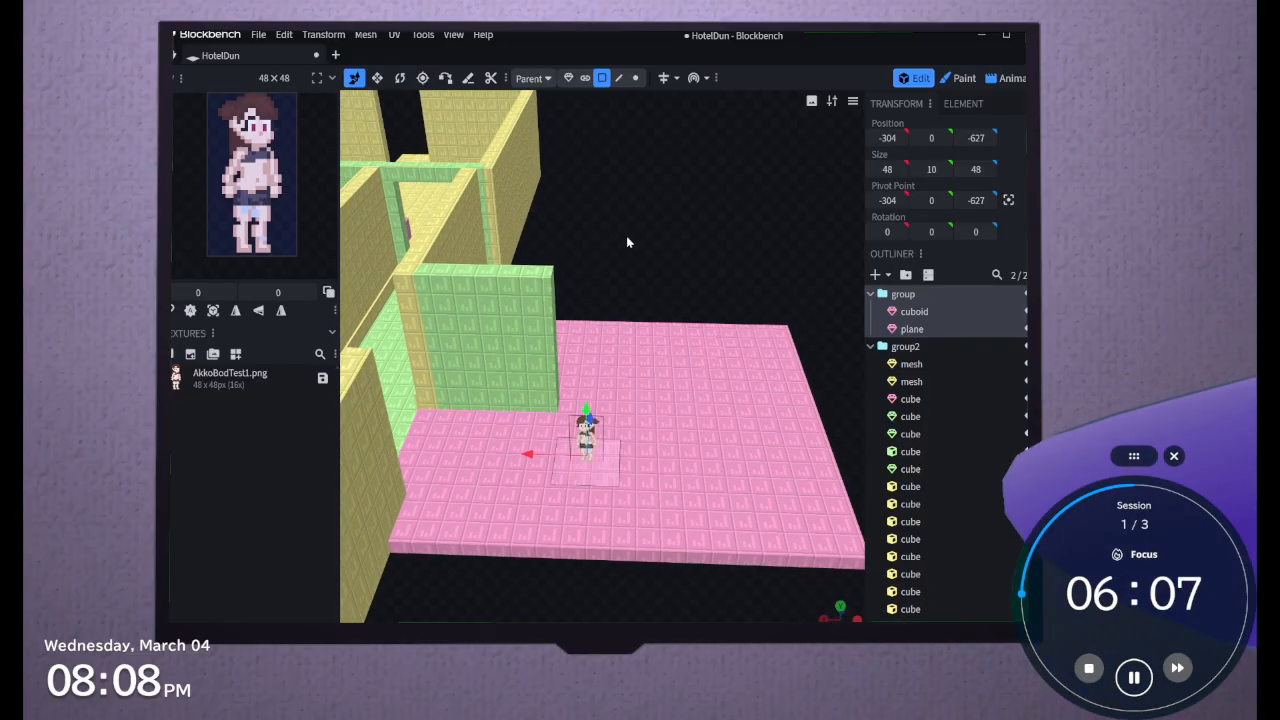
pyautogui.moveTo(627, 242); pyautogui.dragTo(690, 322)
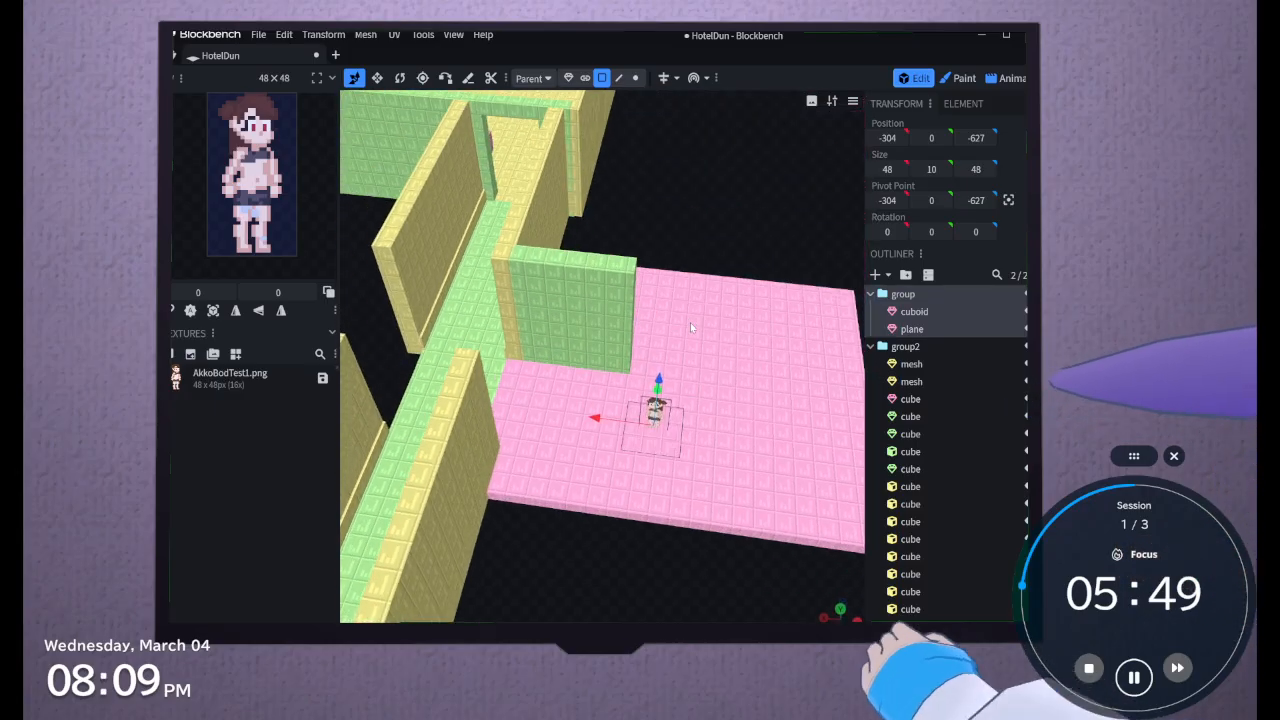
pyautogui.click(690, 323)
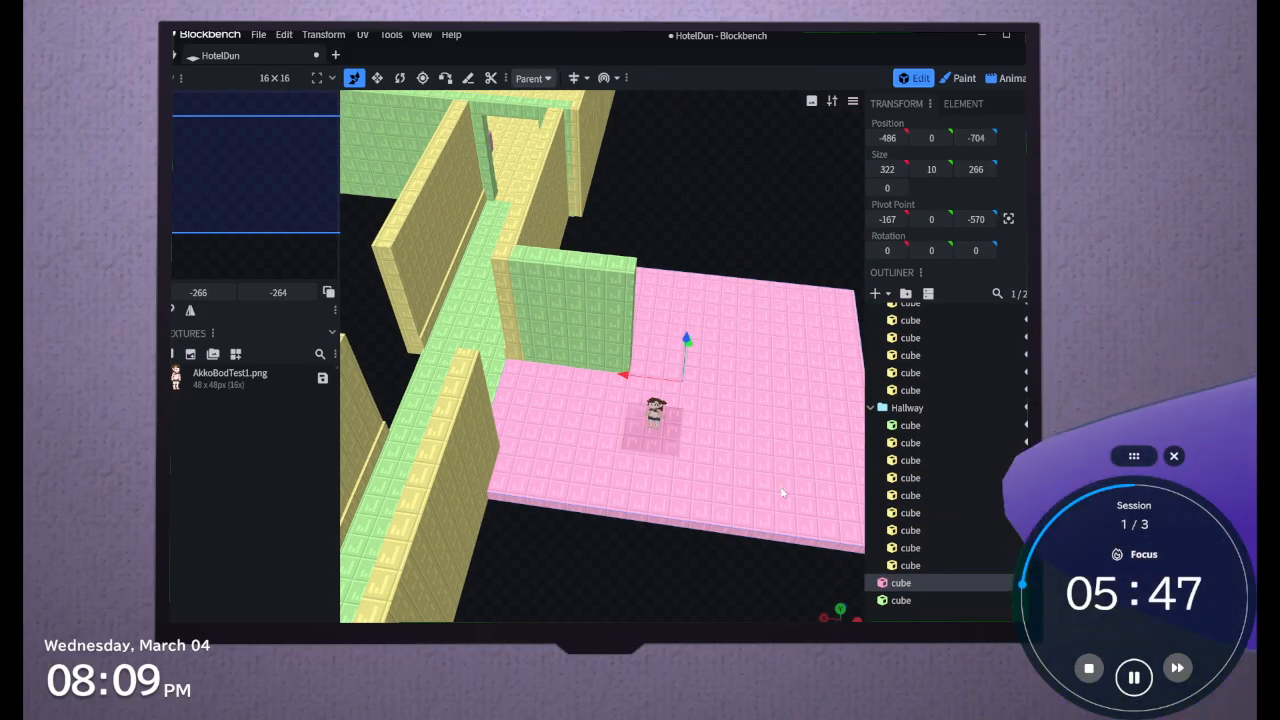
pyautogui.moveTo(731, 535); pyautogui.dragTo(572, 485, button='right')
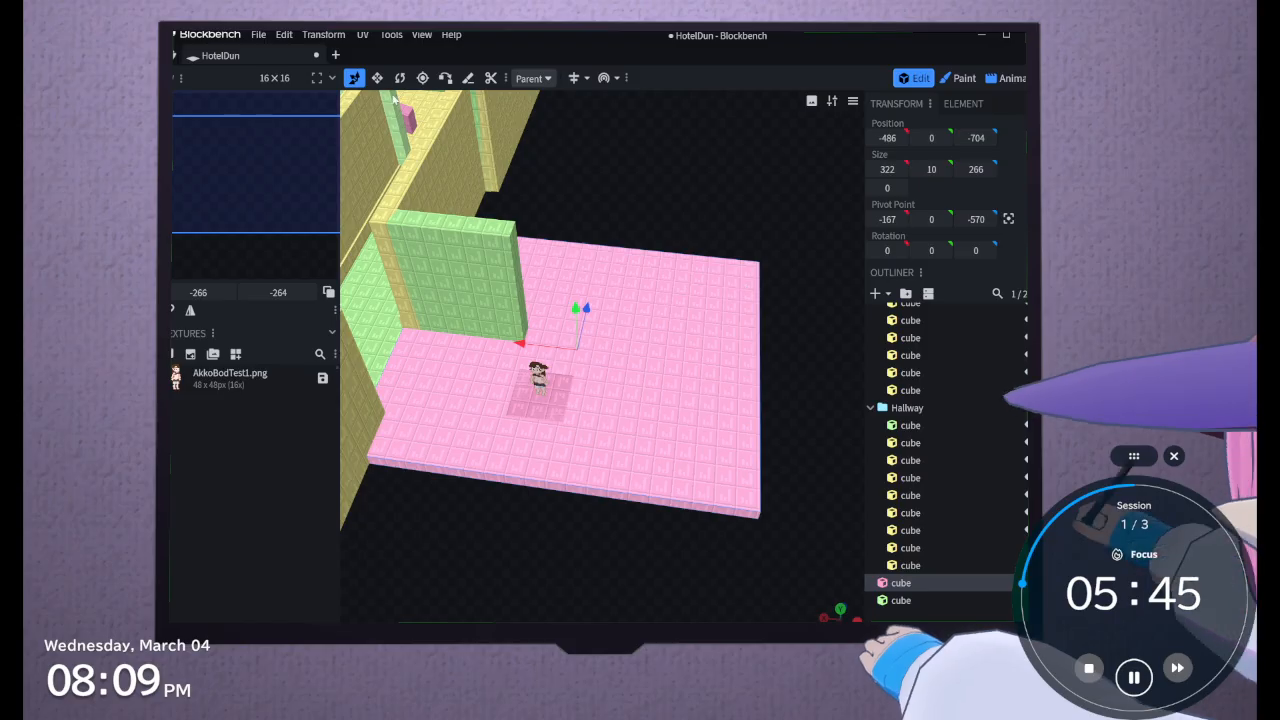
pyautogui.click(382, 79)
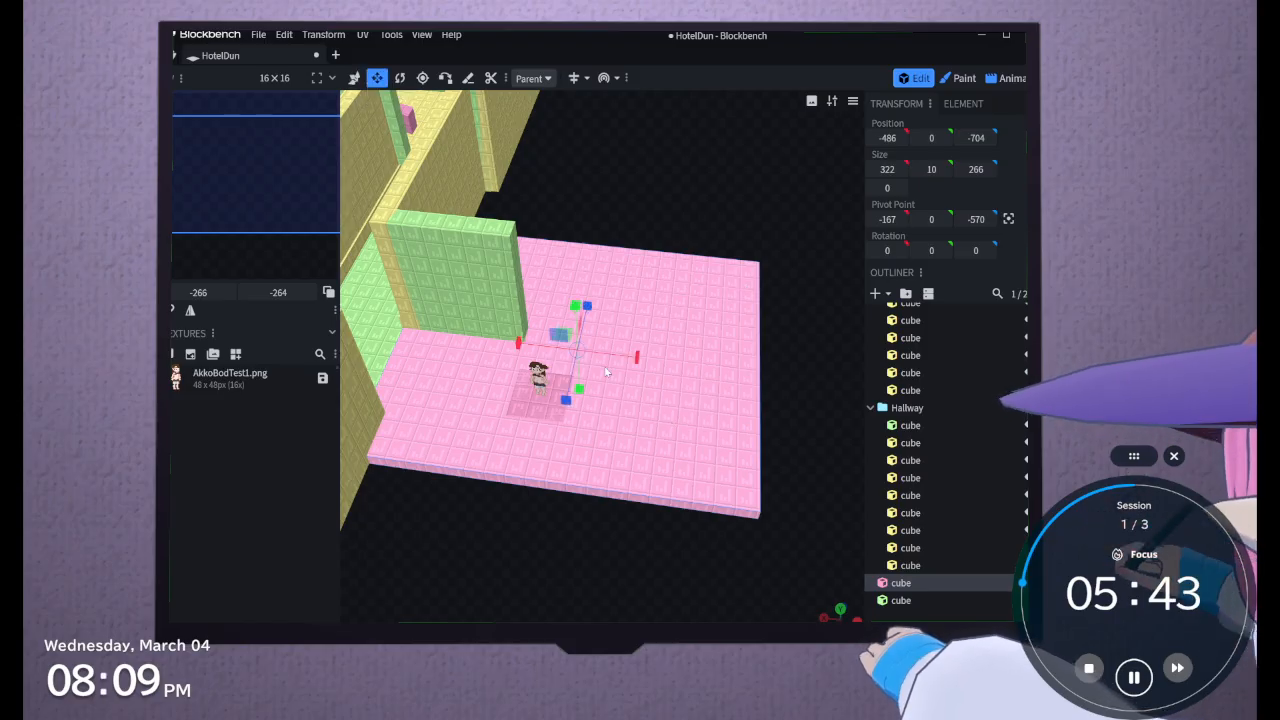
pyautogui.moveTo(627, 358); pyautogui.dragTo(680, 364)
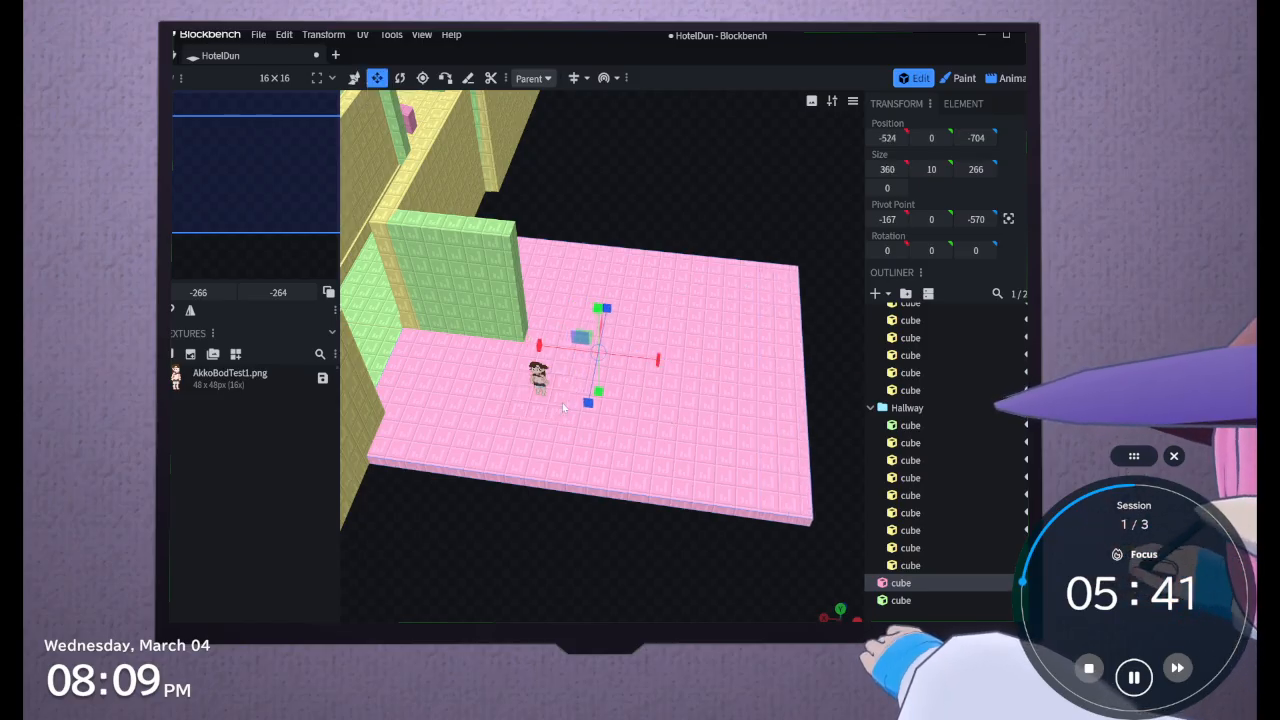
pyautogui.moveTo(590, 400); pyautogui.dragTo(584, 412)
pyautogui.moveTo(607, 312); pyautogui.dragTo(617, 305)
# Shorten the green wall on the pink slab to an X size of 77
pyautogui.moveTo(619, 135); pyautogui.dragTo(369, 242)
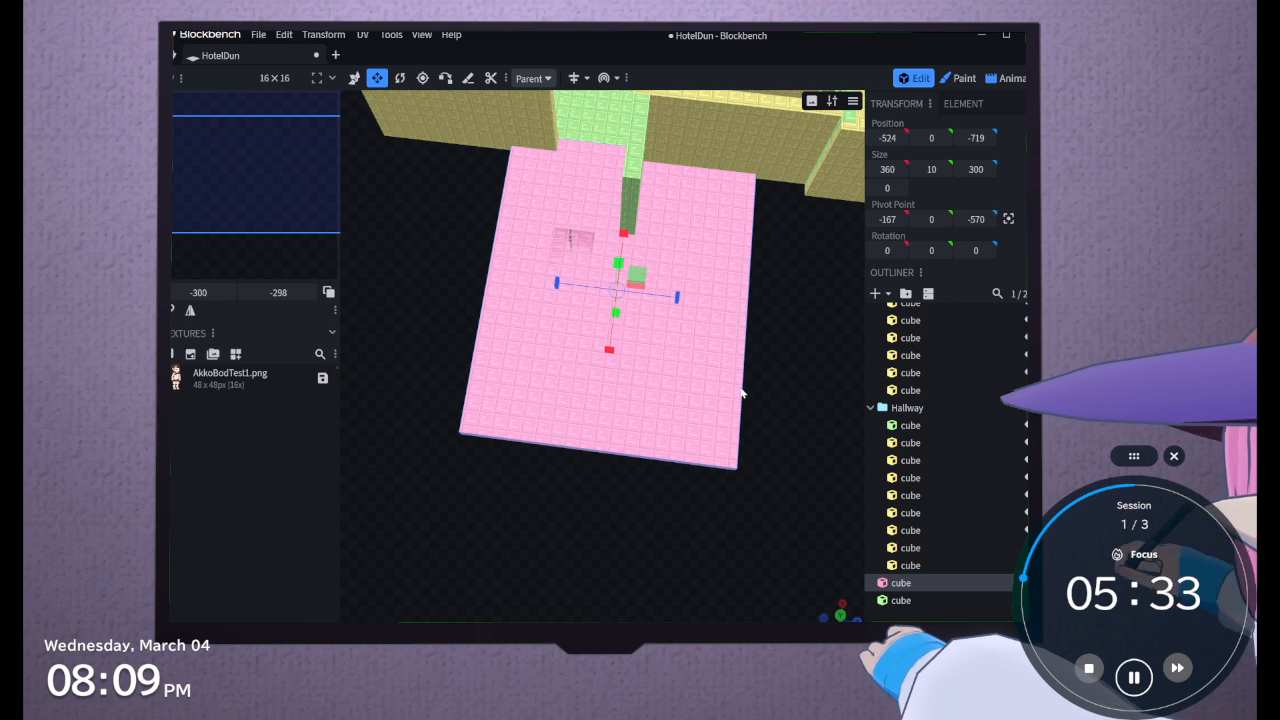
pyautogui.moveTo(741, 387); pyautogui.dragTo(766, 342)
pyautogui.click(755, 297)
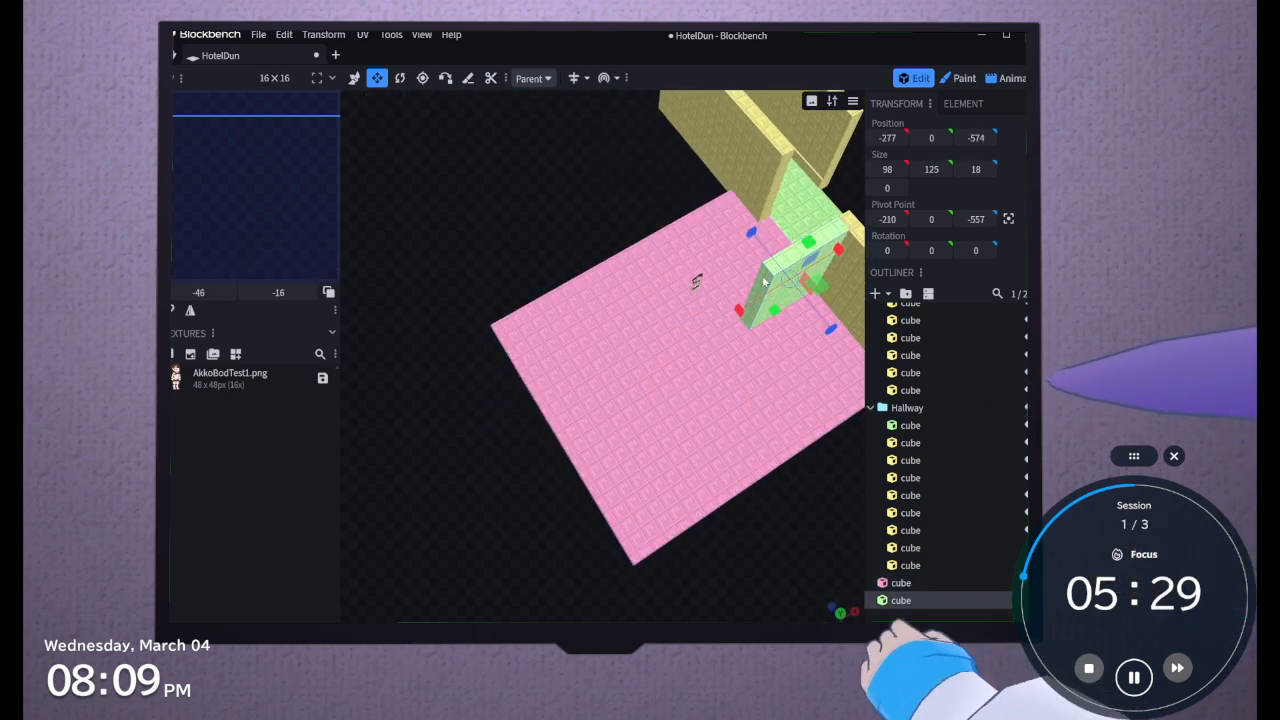
pyautogui.click(354, 78)
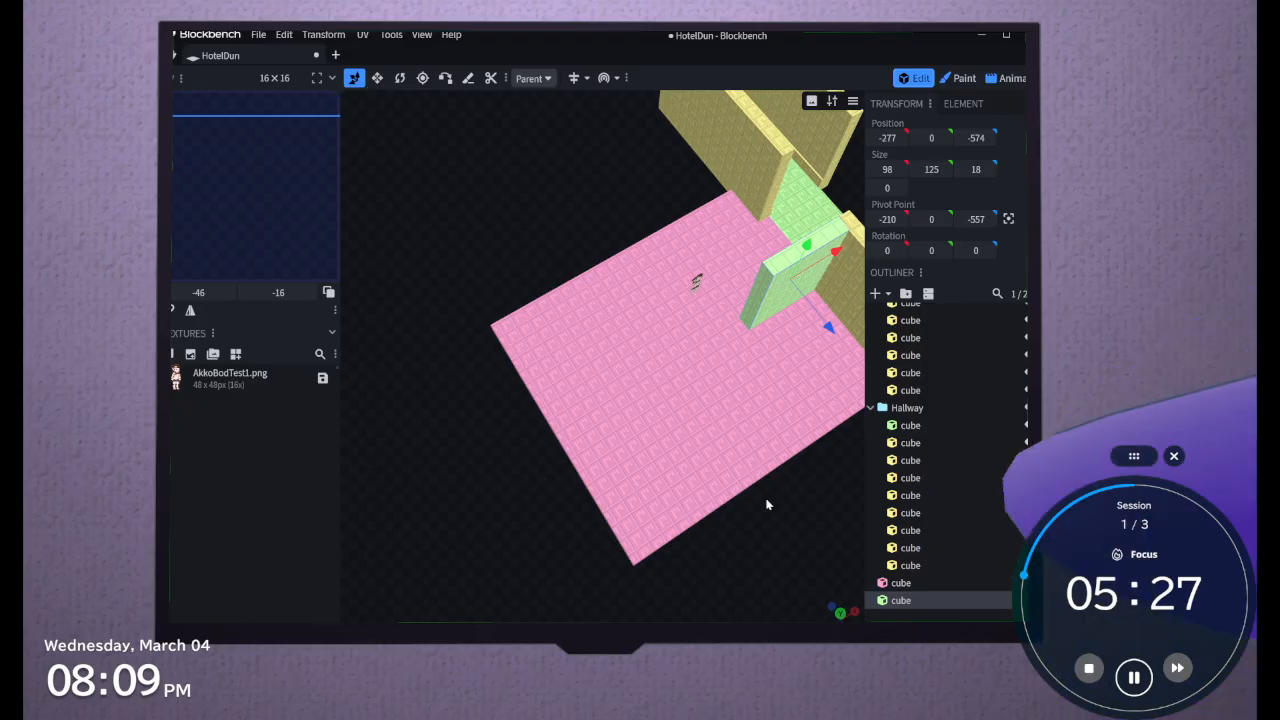
pyautogui.moveTo(767, 505); pyautogui.dragTo(732, 483)
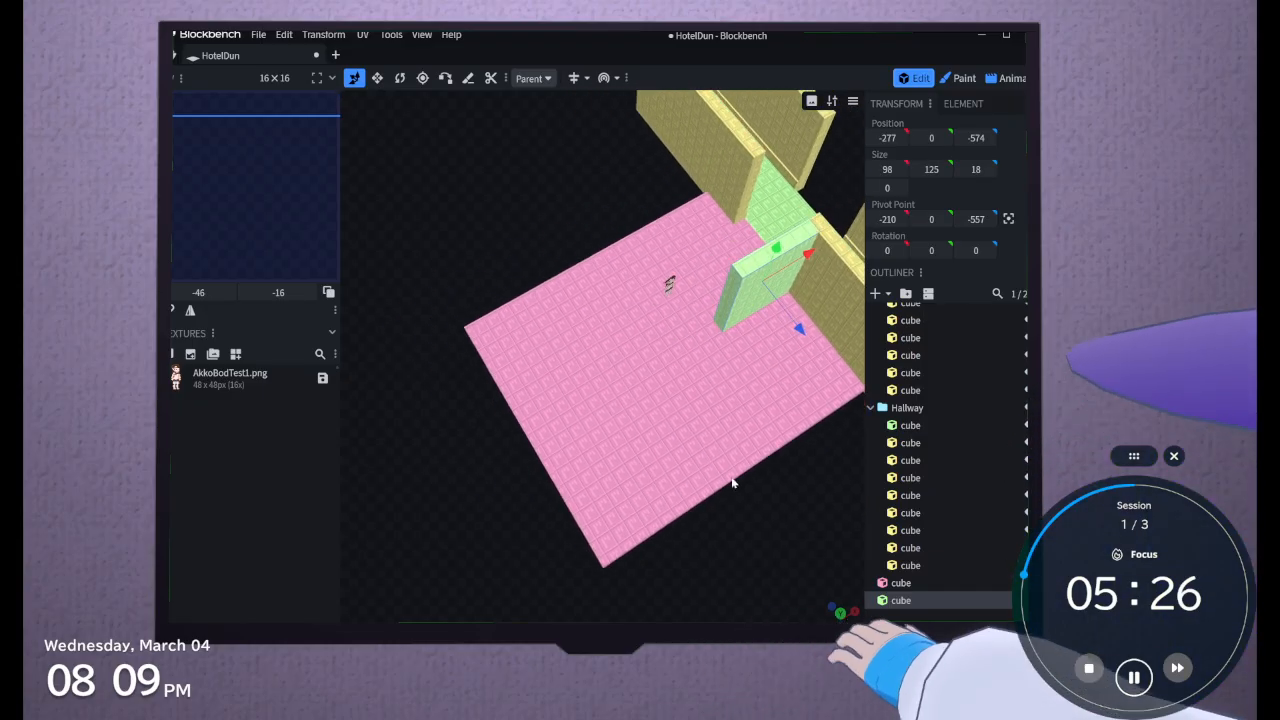
pyautogui.click(377, 78)
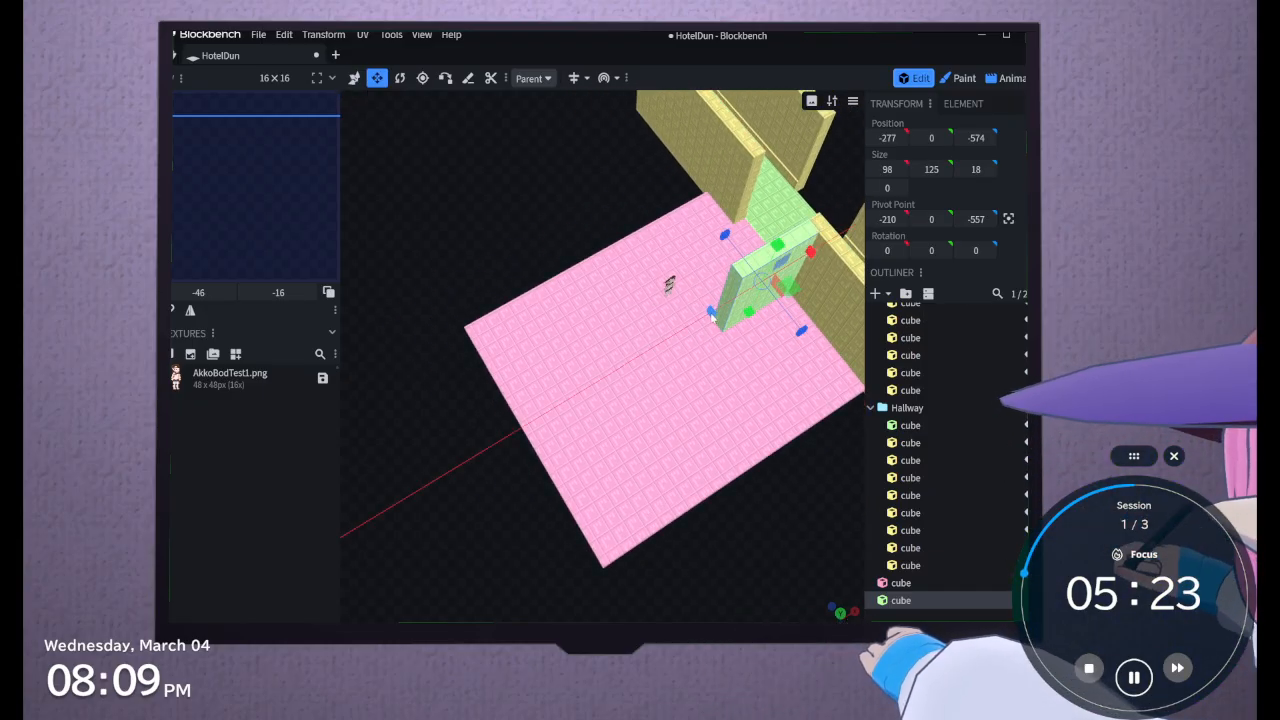
pyautogui.moveTo(710, 315); pyautogui.dragTo(673, 343)
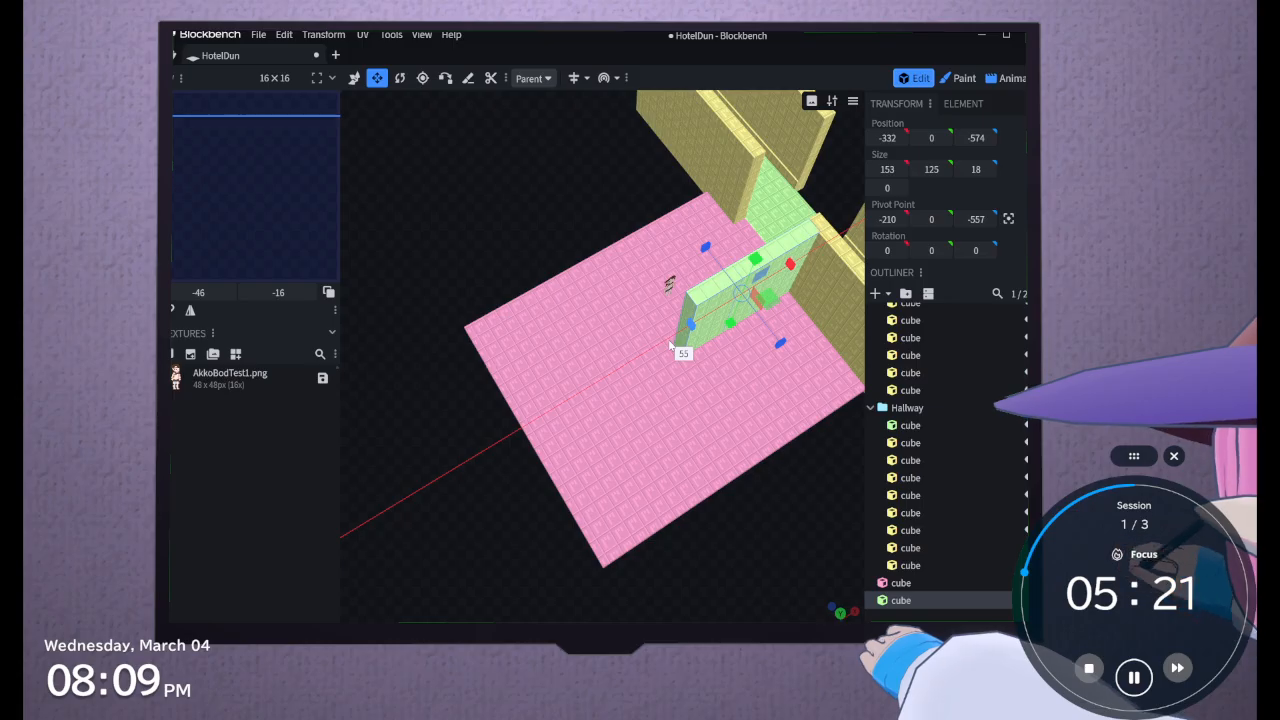
pyautogui.moveTo(670, 345); pyautogui.dragTo(742, 327)
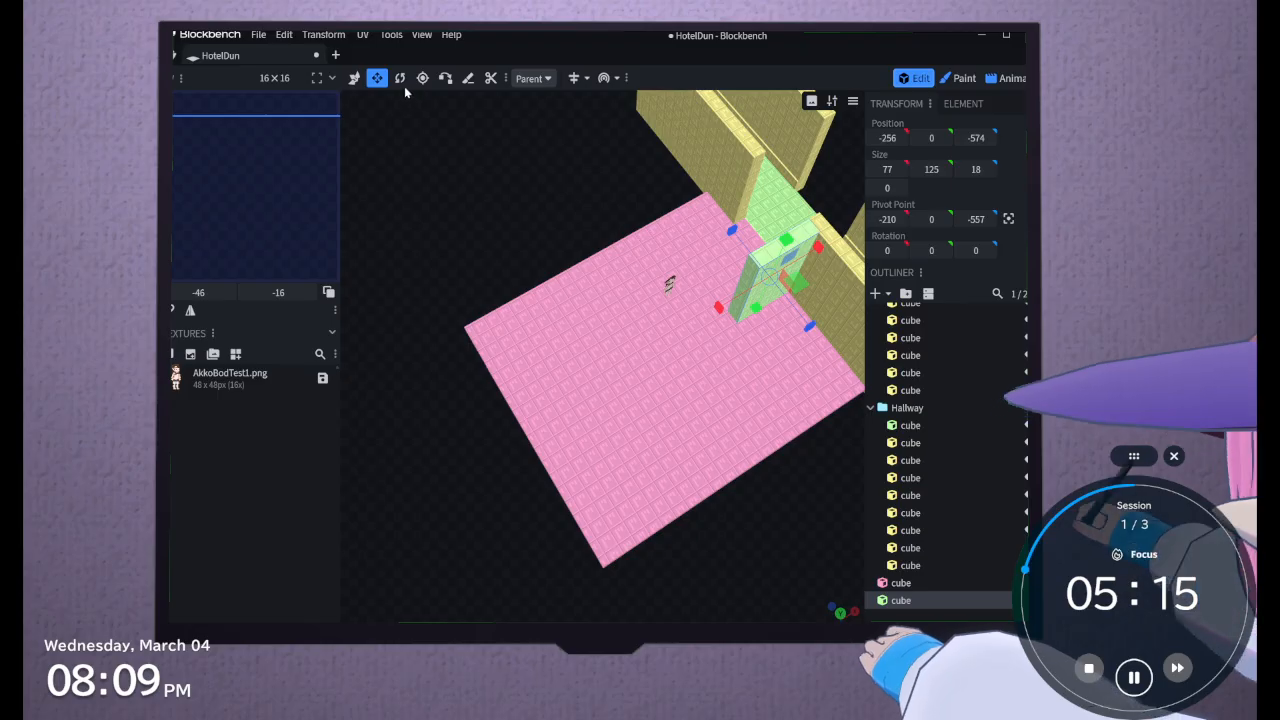
# Convert the shortened green wall cube to a mesh
pyautogui.moveTo(492, 214); pyautogui.dragTo(752, 298)
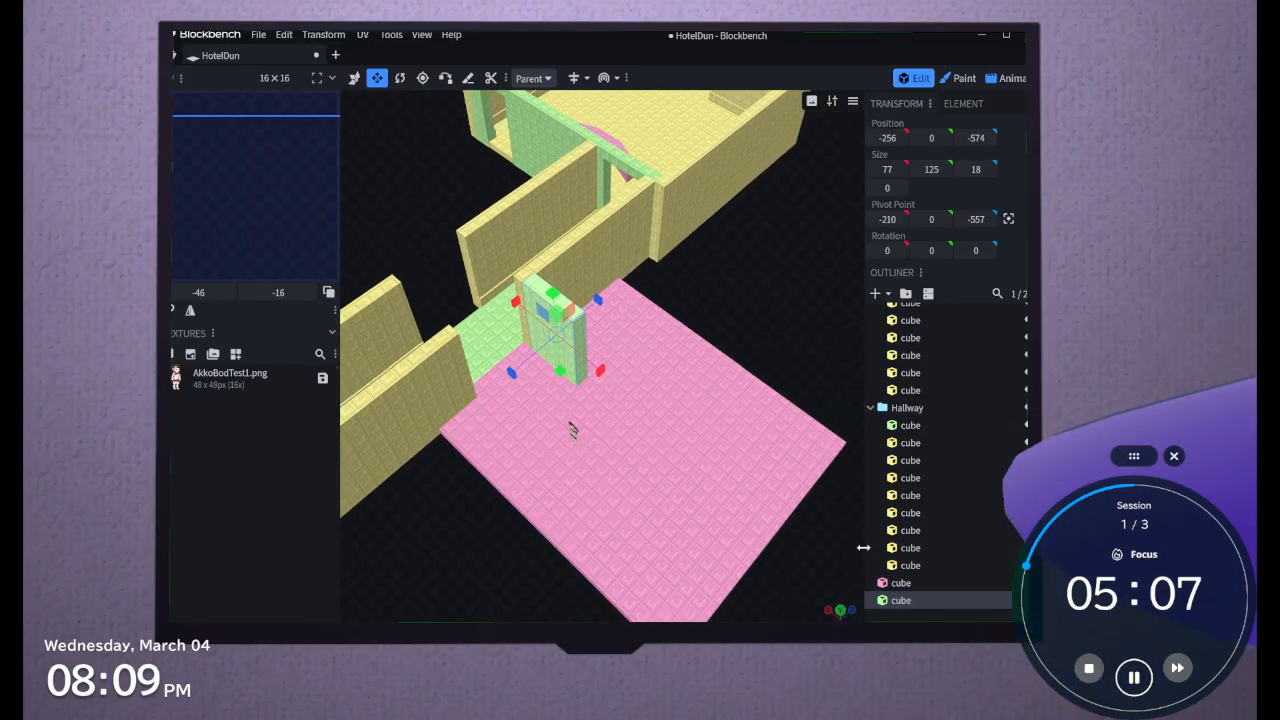
pyautogui.rightClick(911, 604)
pyautogui.moveTo(853, 428)
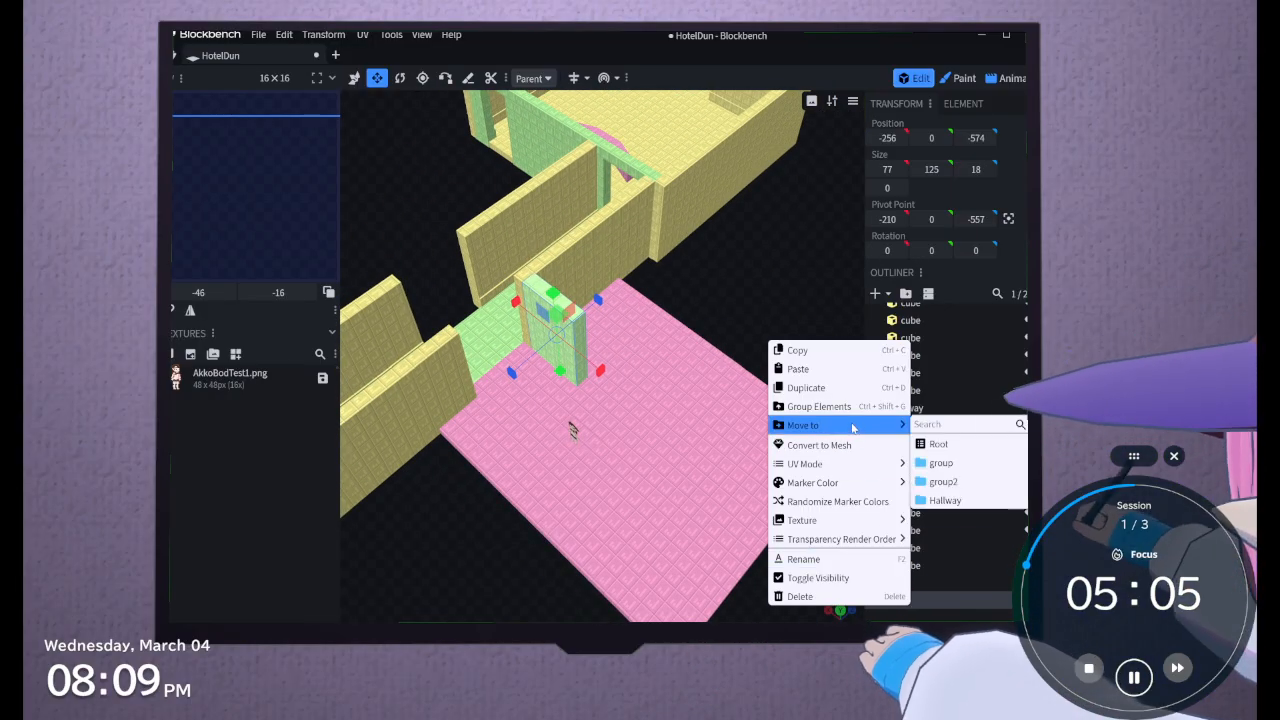
pyautogui.moveTo(861, 536)
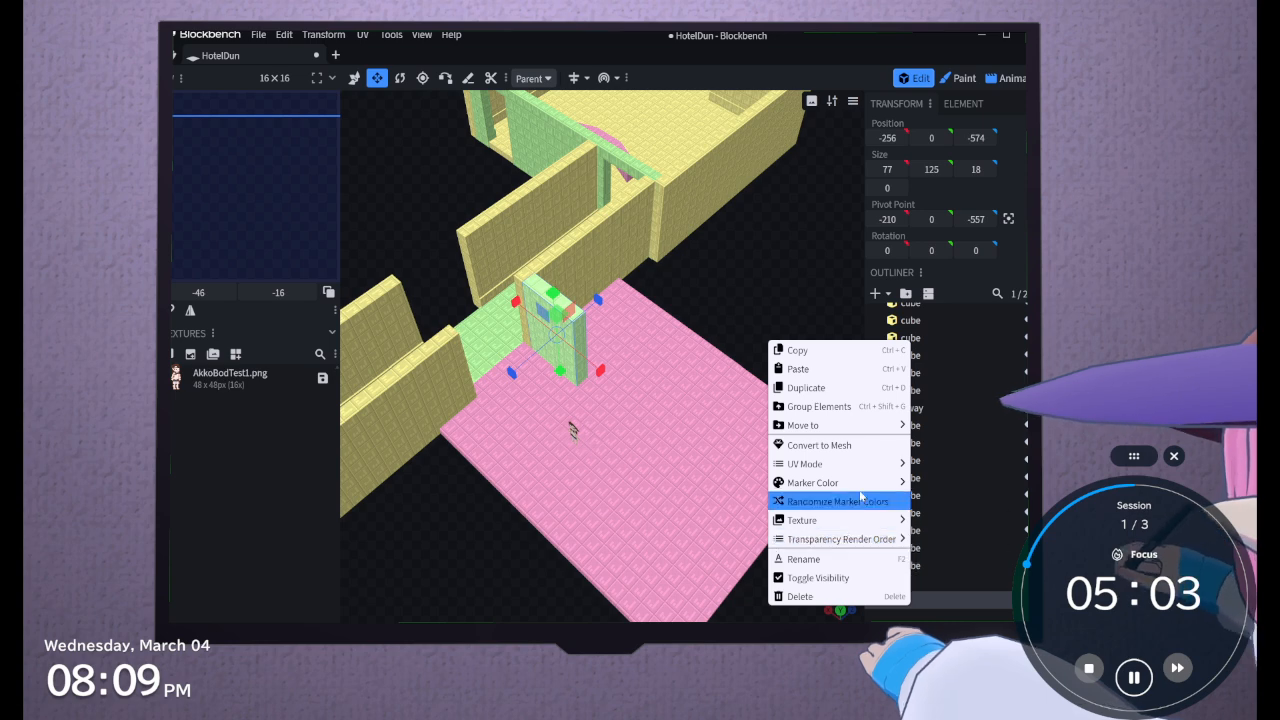
pyautogui.click(819, 445)
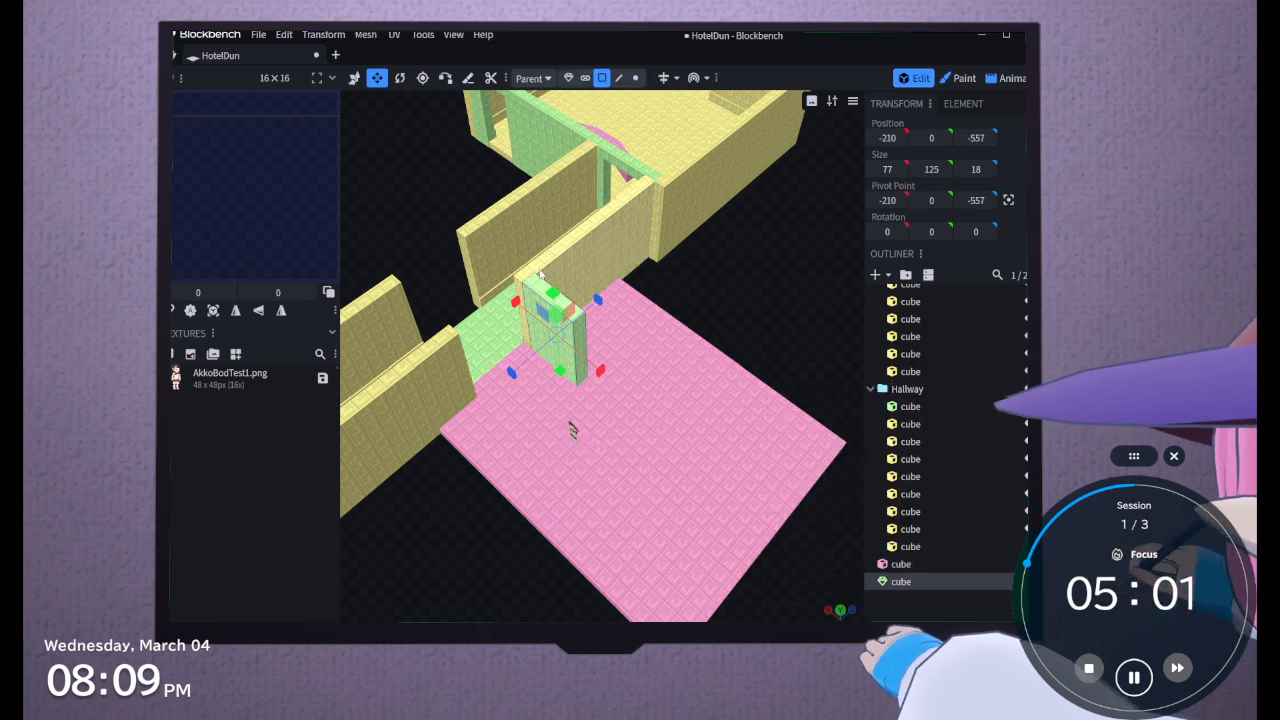
# Extrude the free end face of the green wall mesh outwards by 97
pyautogui.click(580, 343)
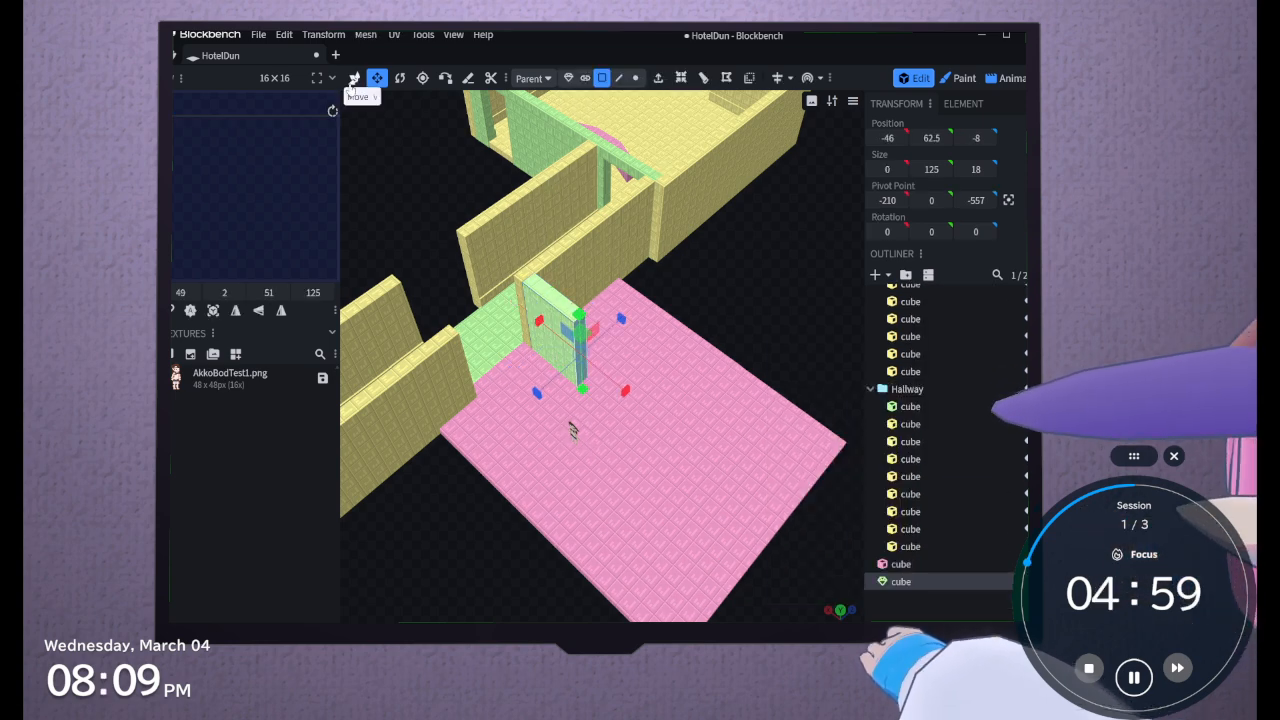
pyautogui.click(353, 80)
pyautogui.click(658, 80)
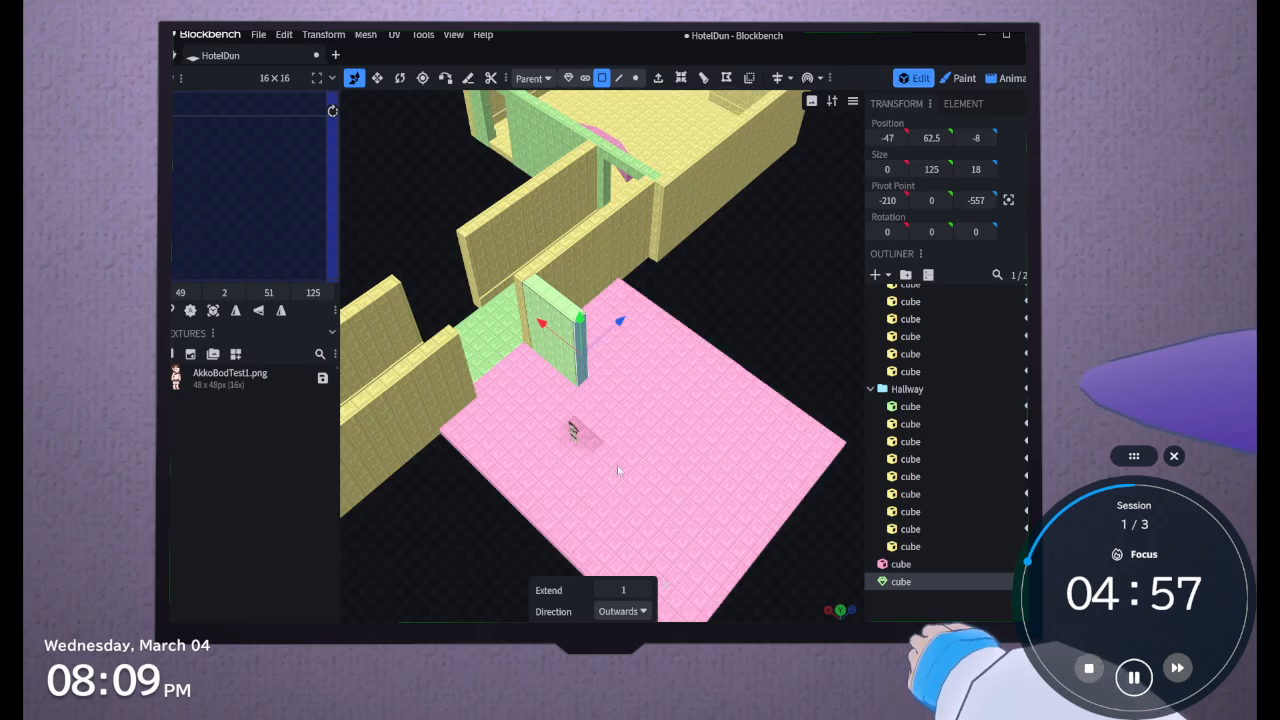
pyautogui.moveTo(622, 589); pyautogui.dragTo(700, 589)
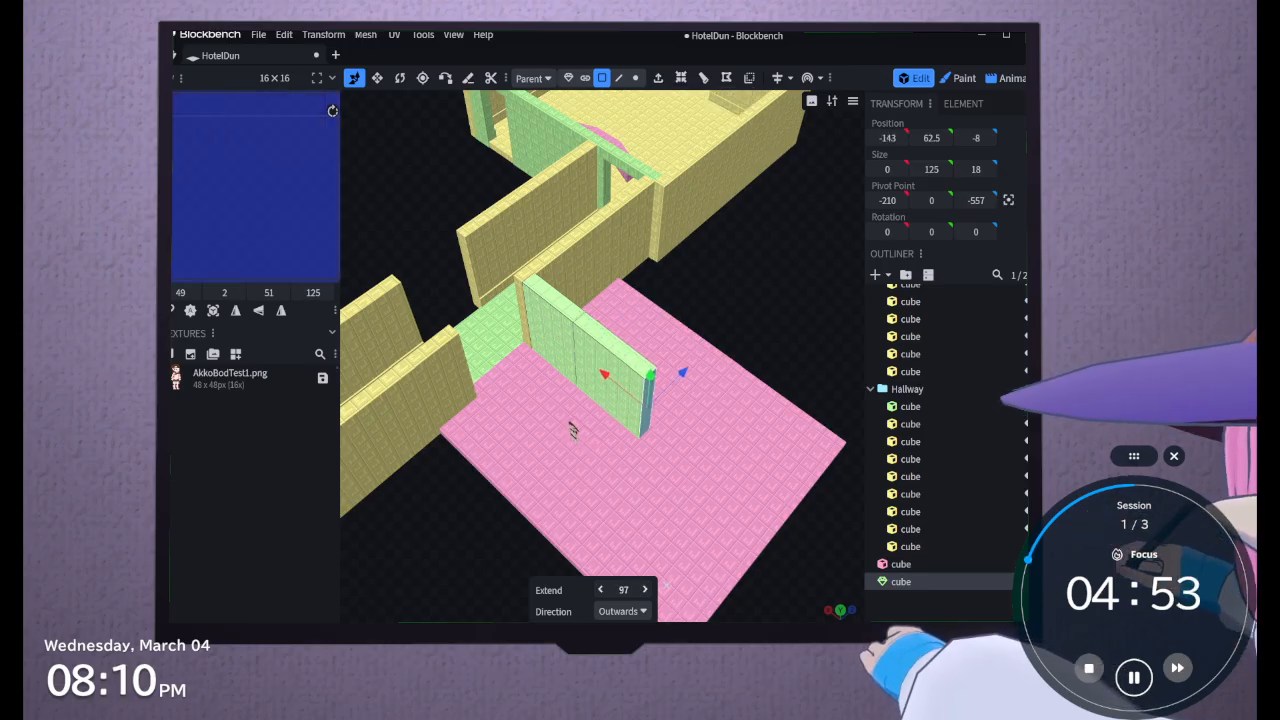
# Angle the new wall segment by moving its end face to X position -137 and Z position 44
pyautogui.moveTo(682, 372); pyautogui.dragTo(748, 290)
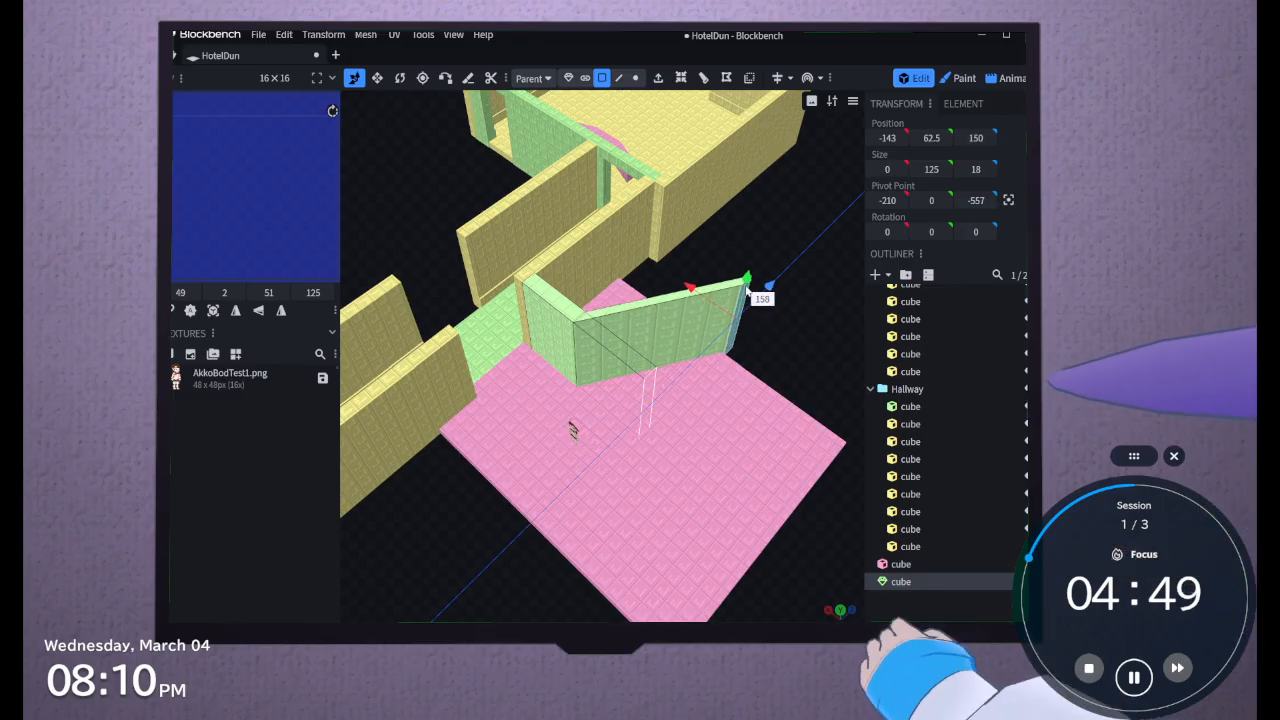
pyautogui.moveTo(786, 355); pyautogui.dragTo(774, 397)
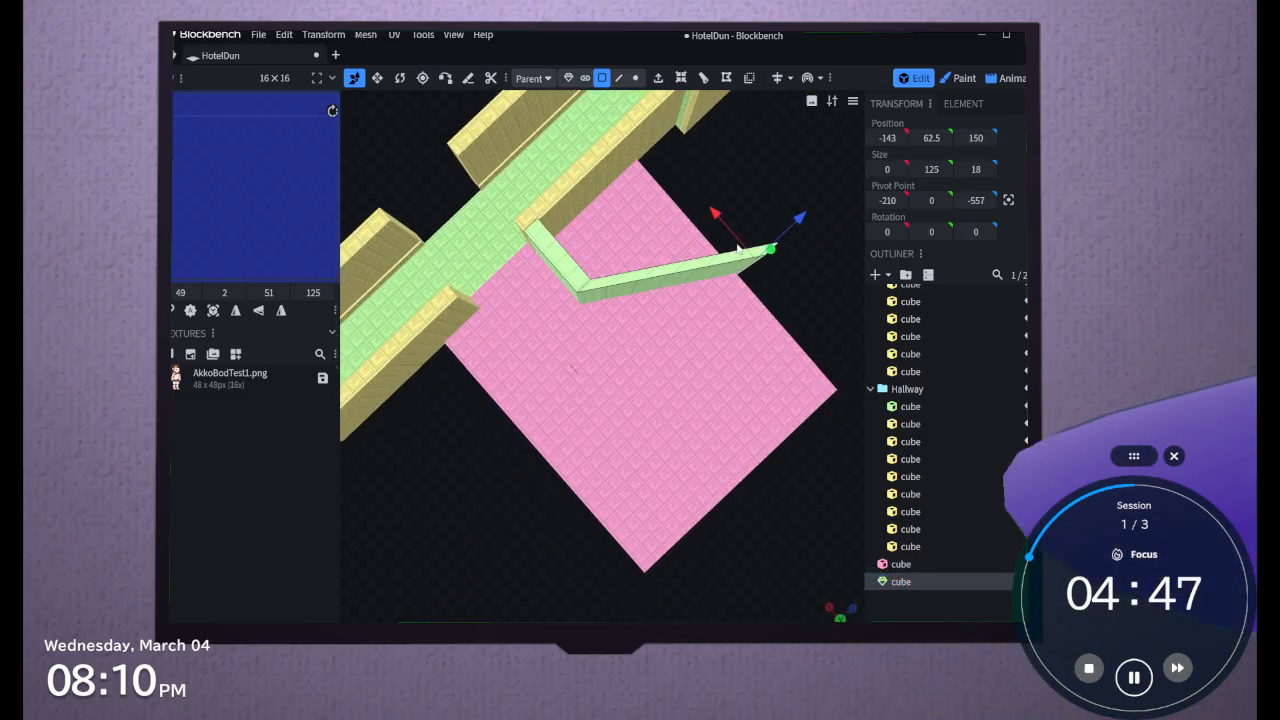
pyautogui.moveTo(738, 250); pyautogui.dragTo(712, 266)
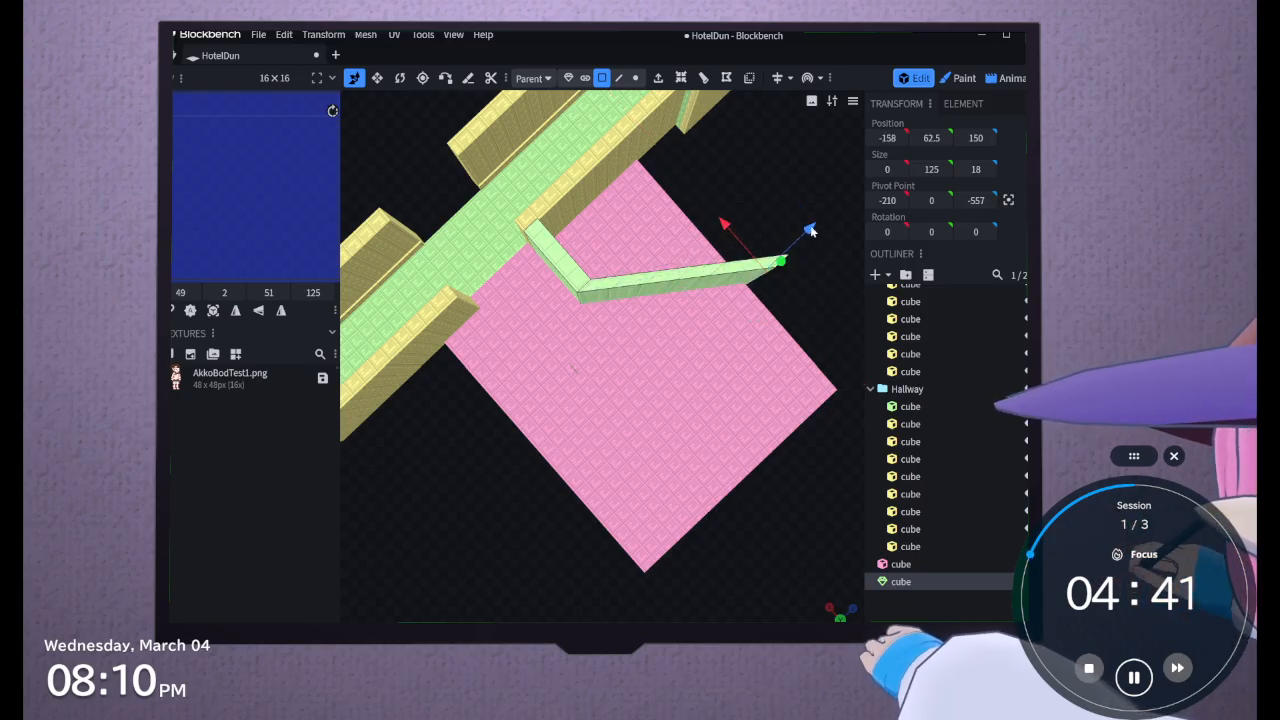
pyautogui.moveTo(810, 230); pyautogui.dragTo(735, 298)
pyautogui.moveTo(654, 297); pyautogui.dragTo(640, 281)
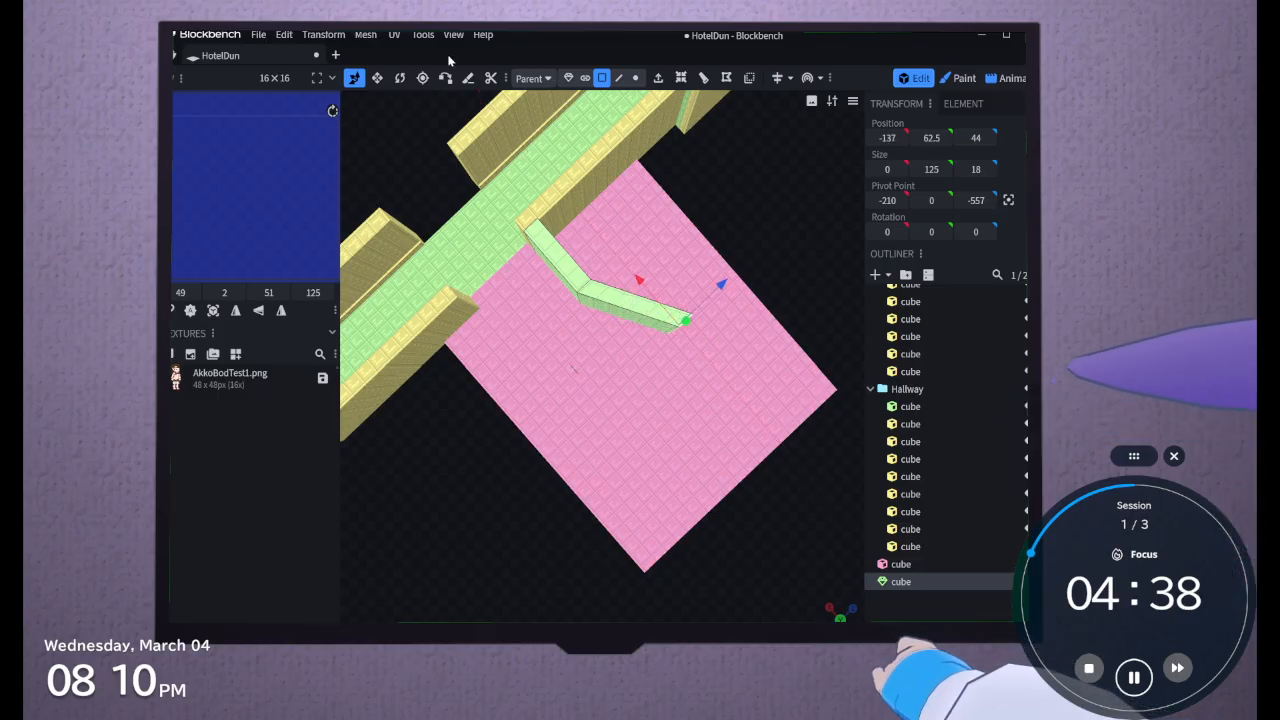
# Rotate the angled segment's end face around the vertical axis until its X and Z sizes are both 12.7279
pyautogui.click(399, 77)
pyautogui.moveTo(634, 346); pyautogui.dragTo(677, 369)
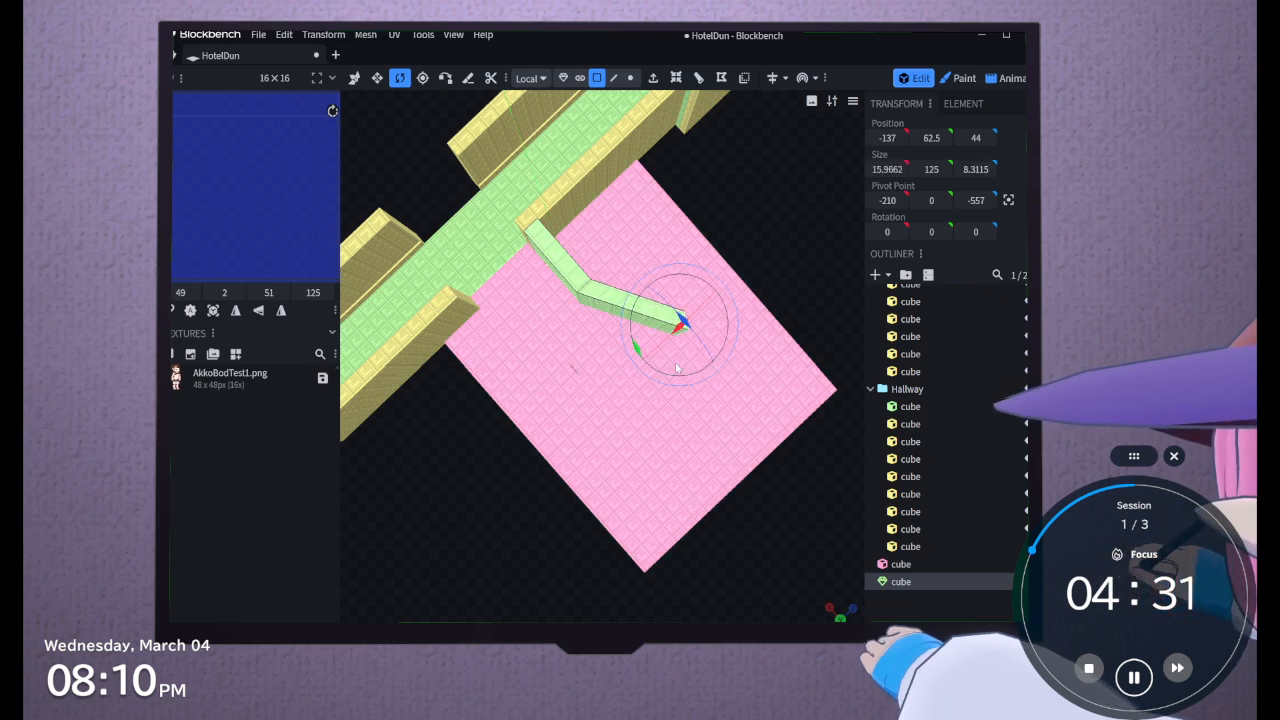
pyautogui.scroll(5, 677, 369)
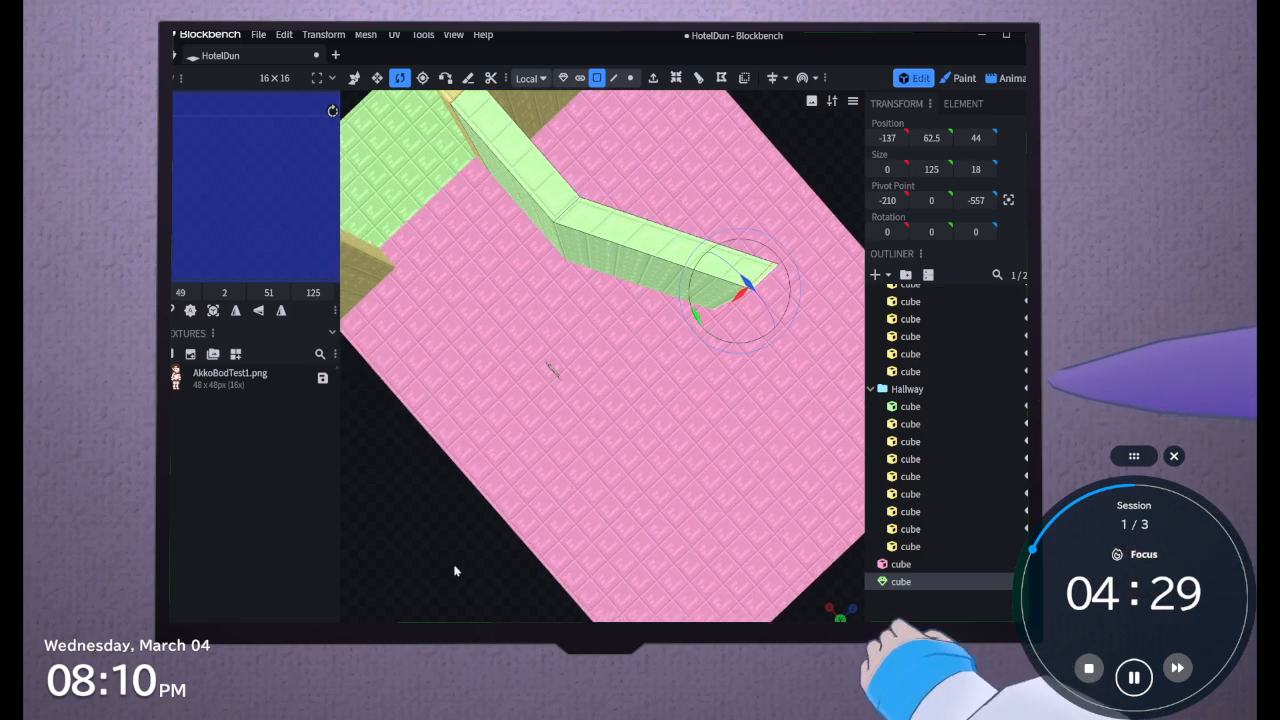
pyautogui.scroll(-3, 499, 407)
pyautogui.moveTo(500, 406); pyautogui.dragTo(725, 567)
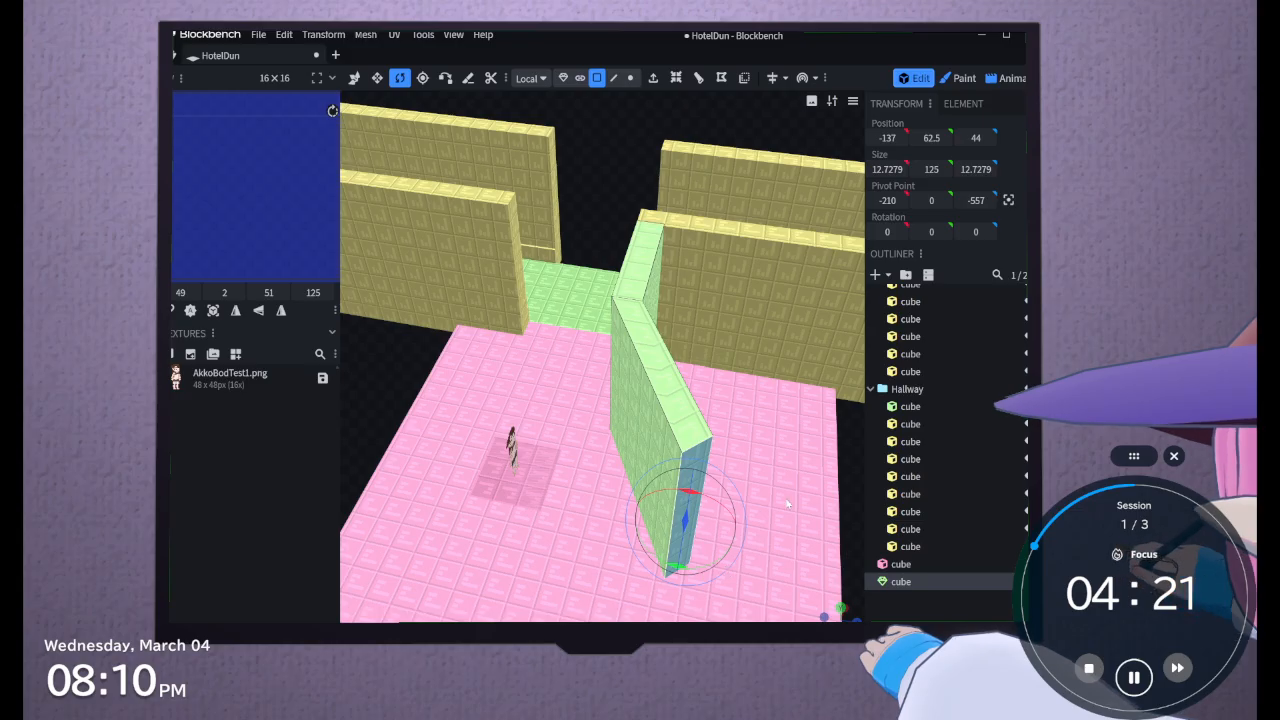
# Extrude the rotated end face outwards by 1 and pull it along Z to position 146.7071, past the slab's edge
pyautogui.moveTo(787, 504); pyautogui.dragTo(835, 550, button='middle')
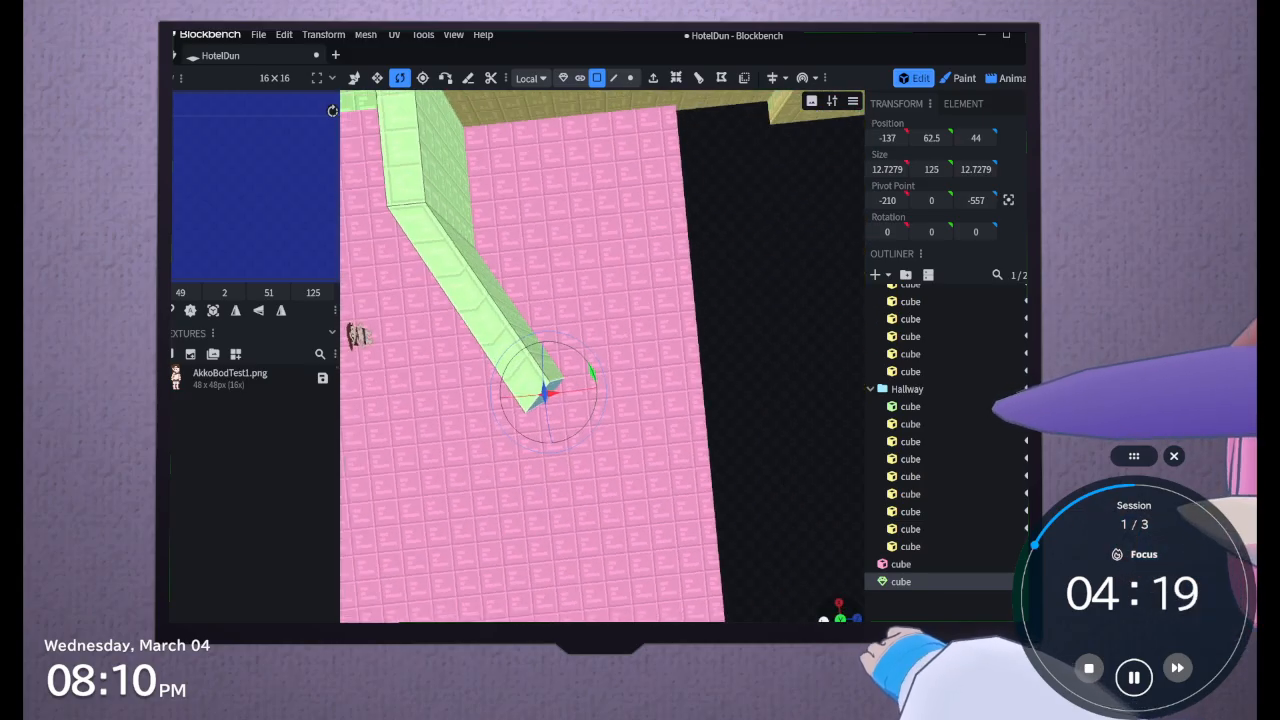
pyautogui.moveTo(823, 619); pyautogui.dragTo(580, 70, button='middle')
pyautogui.click(654, 79)
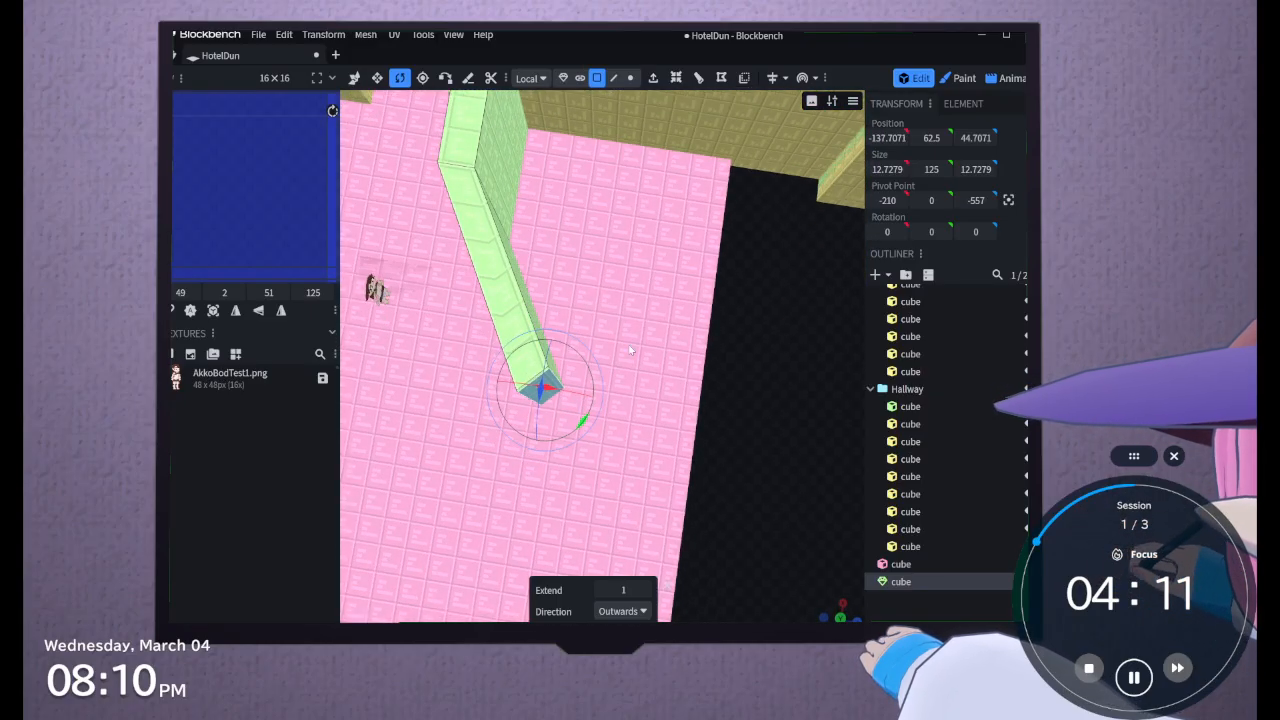
pyautogui.click(354, 78)
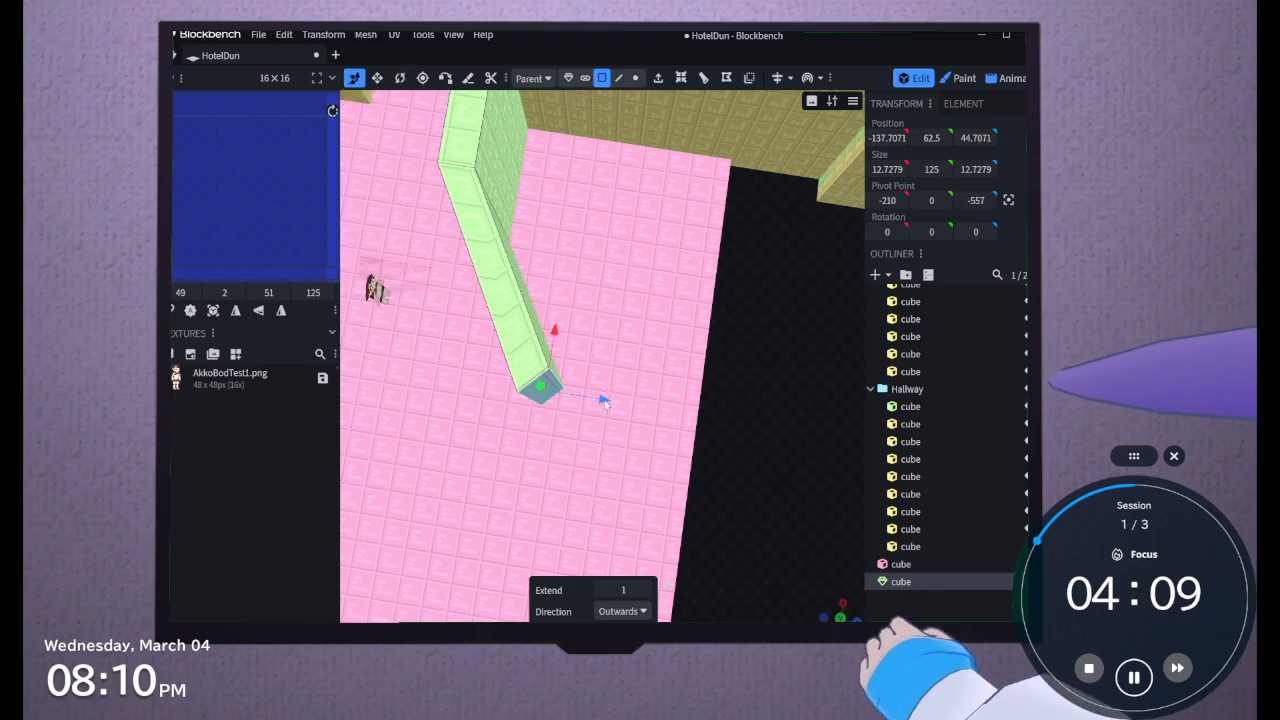
pyautogui.moveTo(603, 400); pyautogui.dragTo(790, 412)
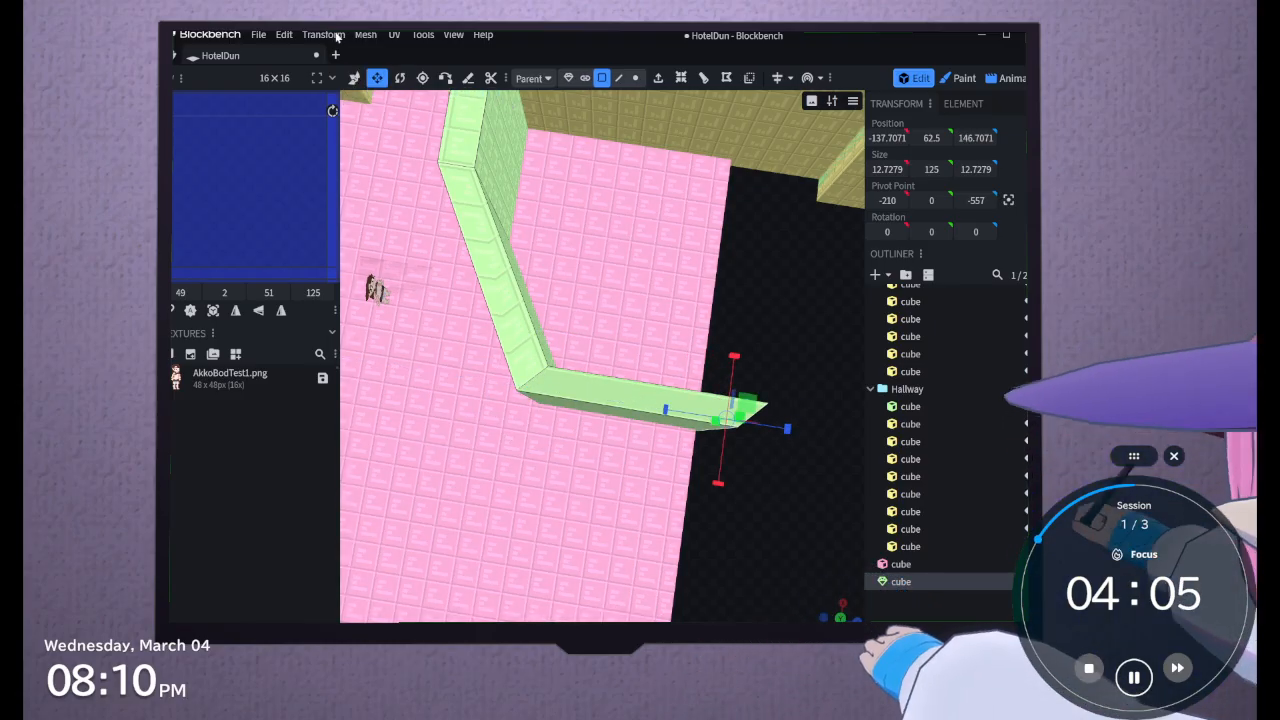
# Rotate the newest segment's end face to an X size of 17.846 and Z size of 2.3495
pyautogui.click(400, 78)
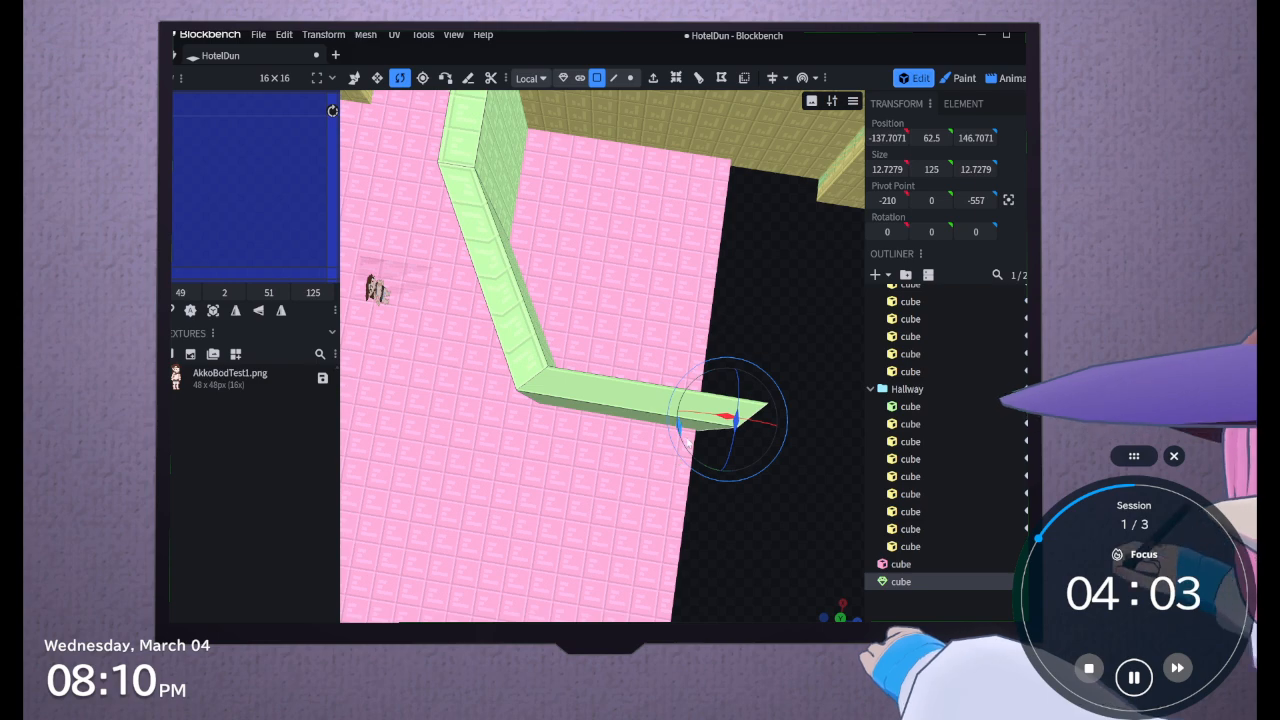
pyautogui.moveTo(688, 443); pyautogui.dragTo(714, 420)
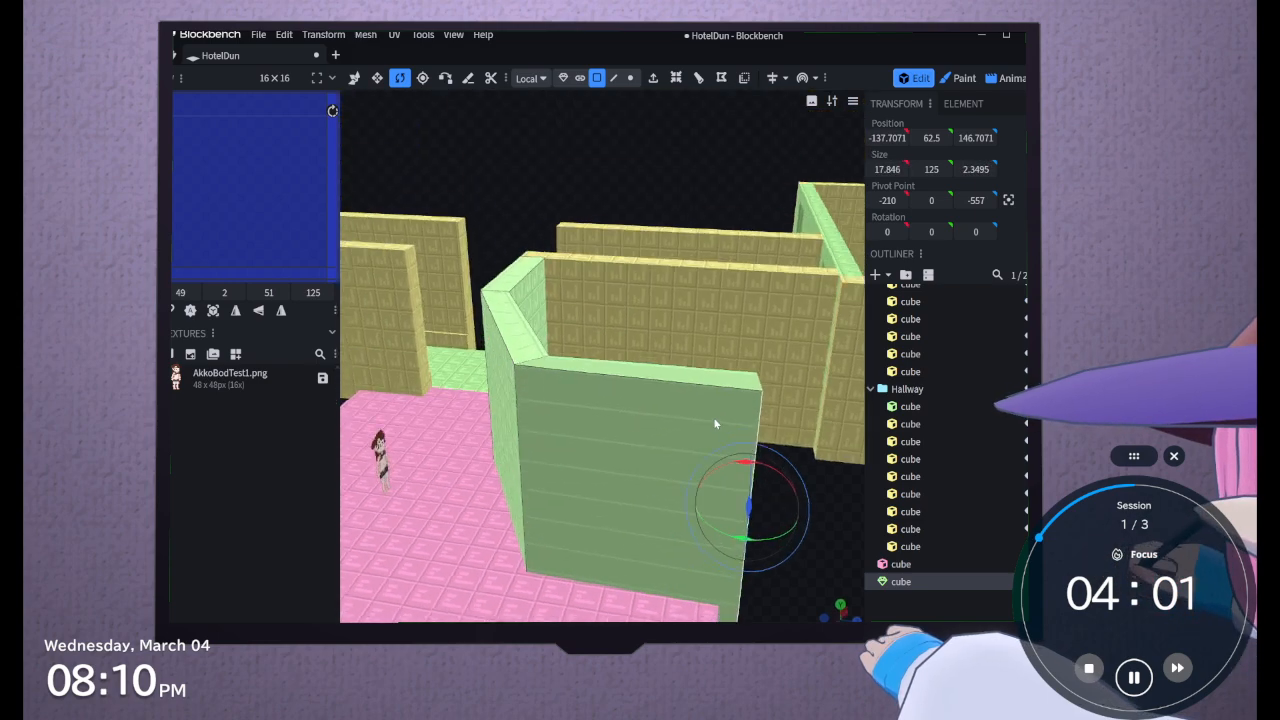
pyautogui.moveTo(714, 422); pyautogui.dragTo(474, 466, button='middle')
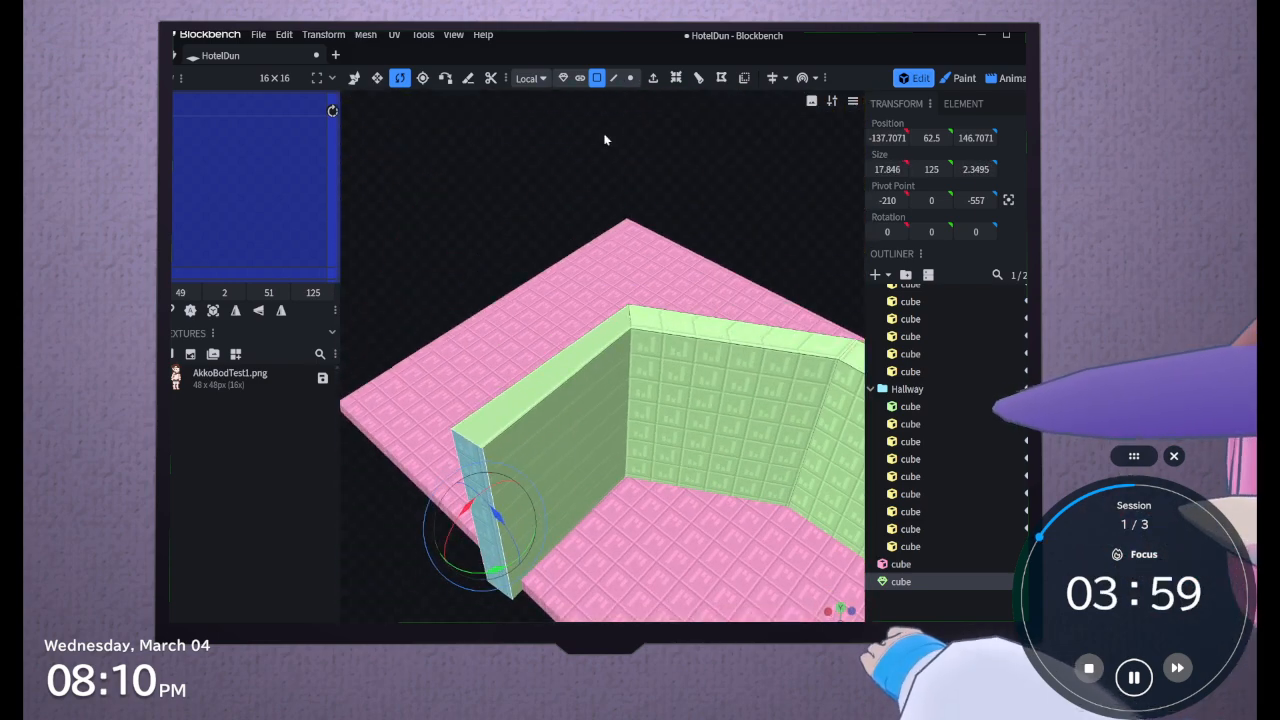
# Try to move the vertical corner edge between the last two wall segments along X
pyautogui.click(613, 78)
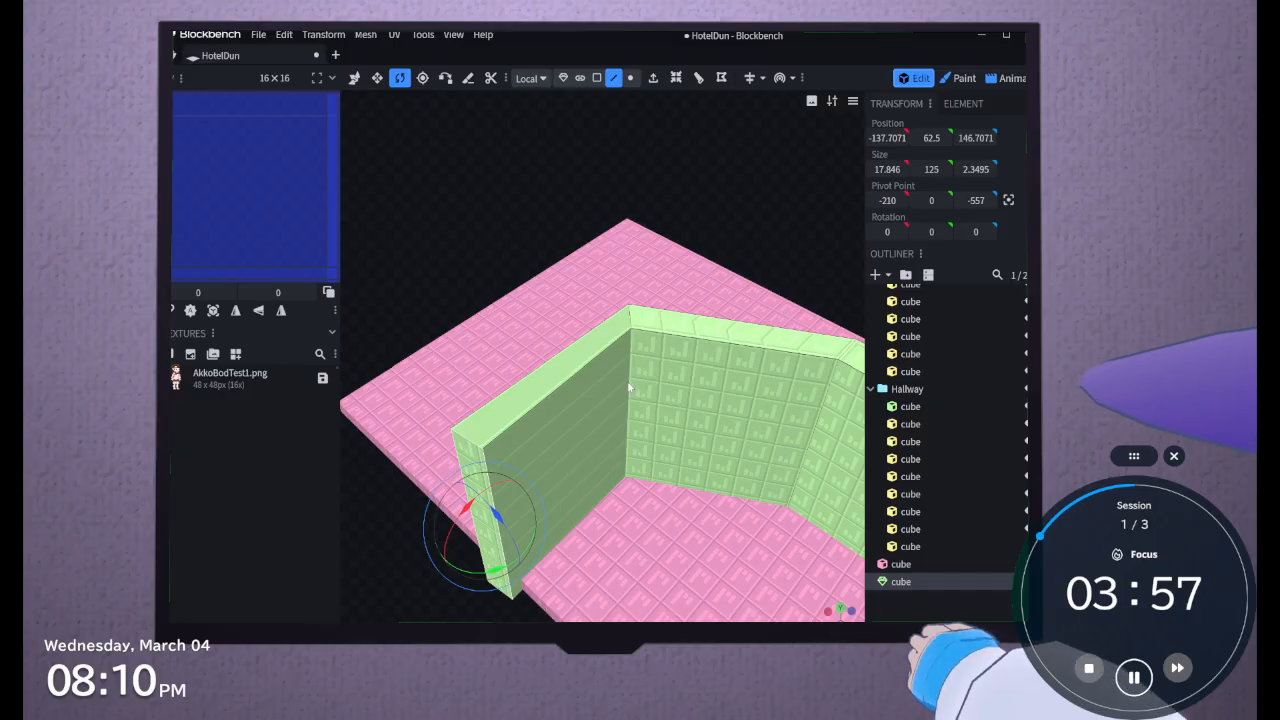
pyautogui.click(629, 387)
pyautogui.click(352, 80)
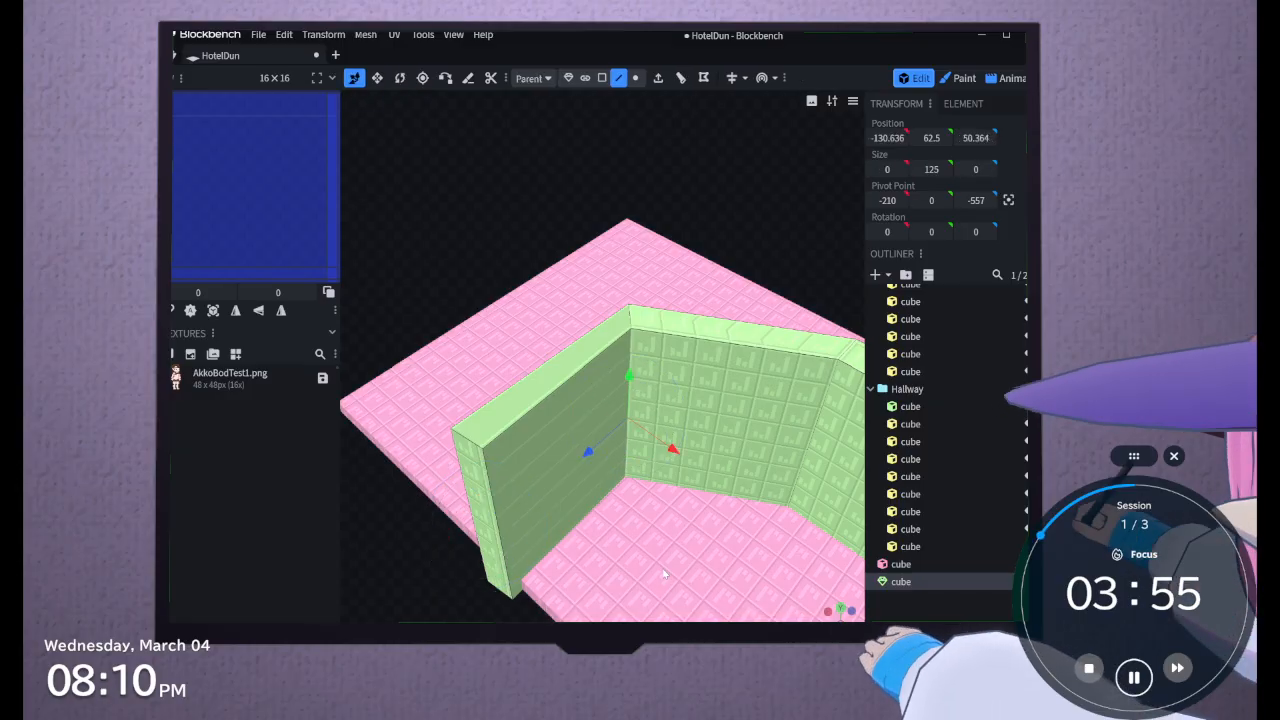
pyautogui.moveTo(676, 452); pyautogui.dragTo(661, 476)
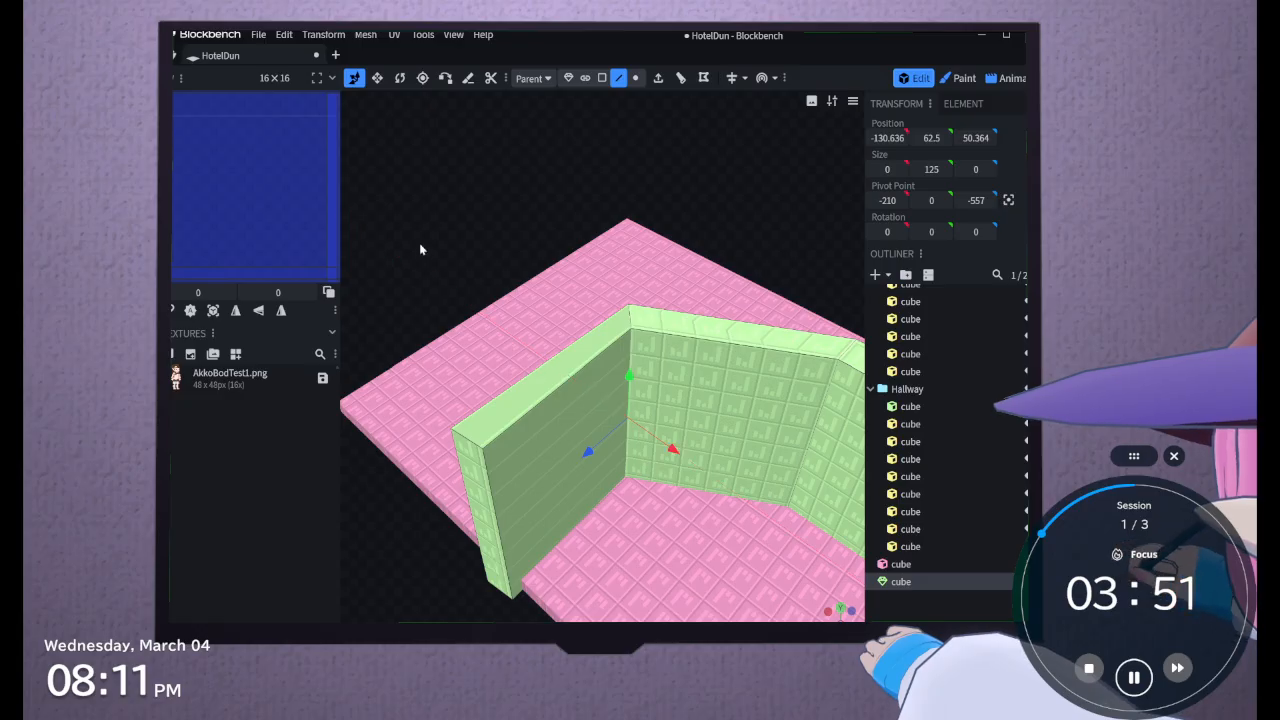
# Apply Auto UV to the broad face of the last green wall segment that faces the open part of the slab
pyautogui.moveTo(419, 244); pyautogui.dragTo(588, 298)
pyautogui.click(749, 268)
pyautogui.moveTo(782, 470); pyautogui.dragTo(760, 491)
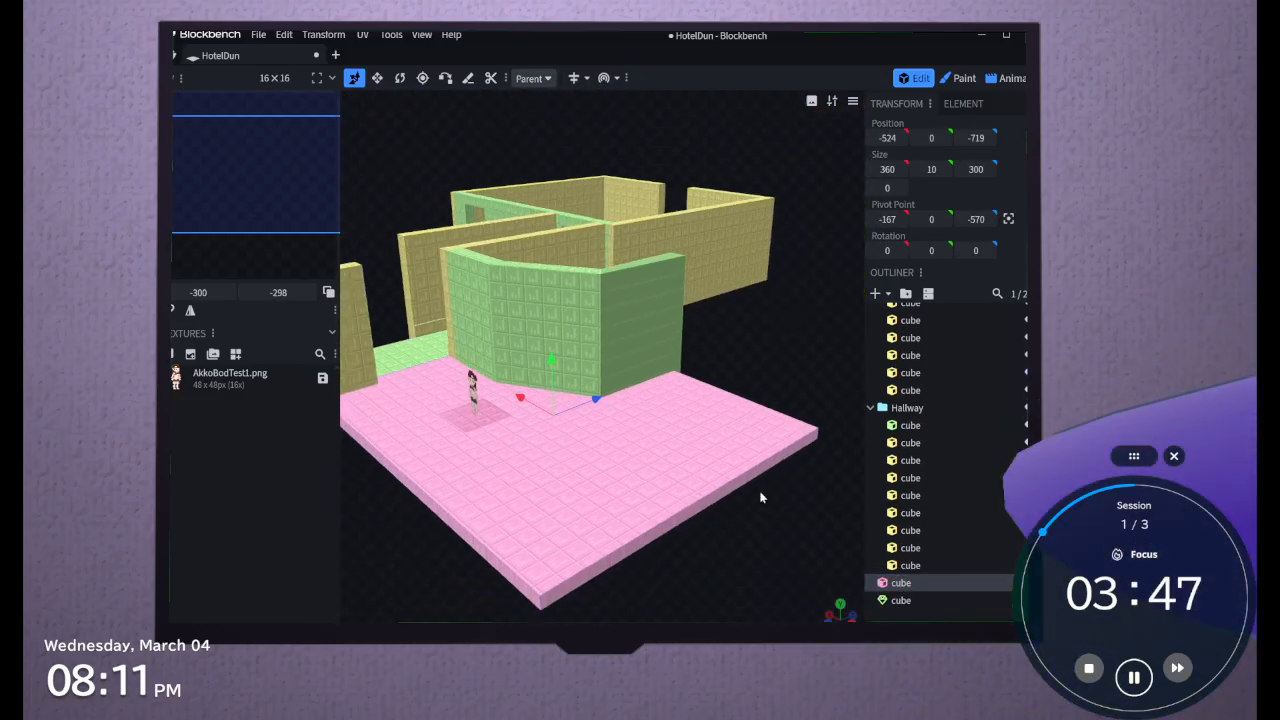
pyautogui.moveTo(686, 566); pyautogui.dragTo(671, 612)
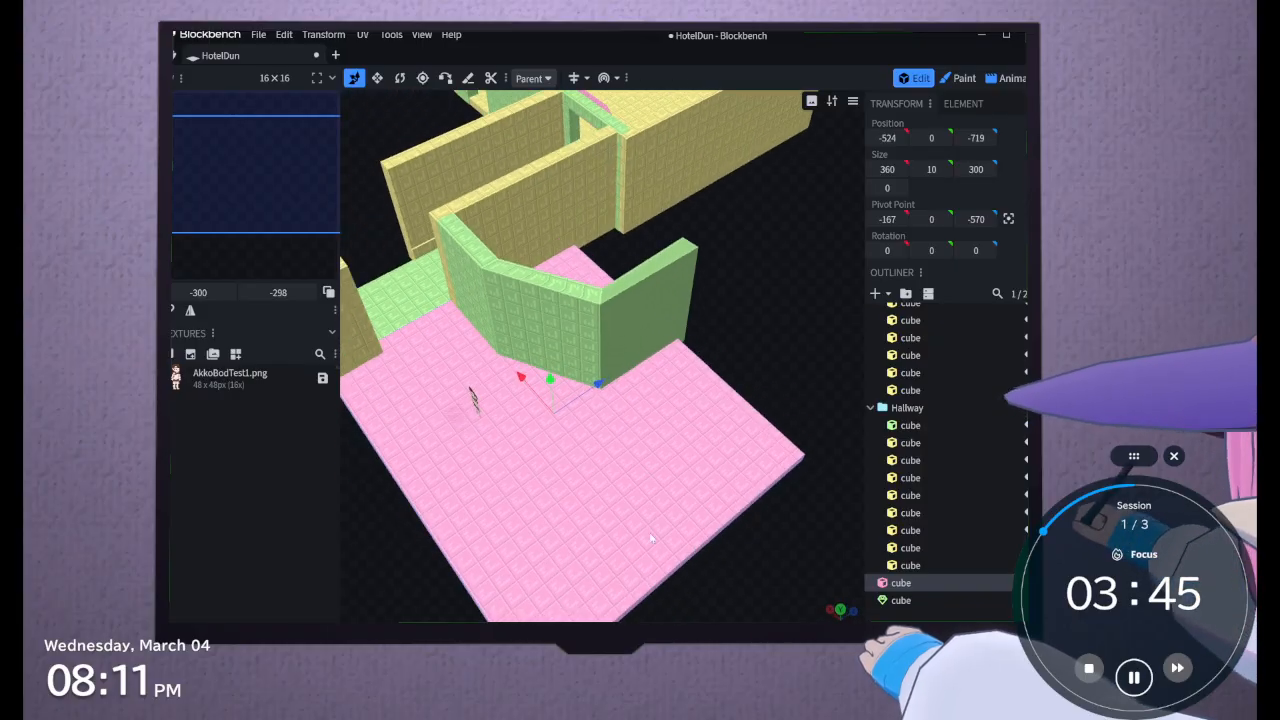
pyautogui.click(656, 276)
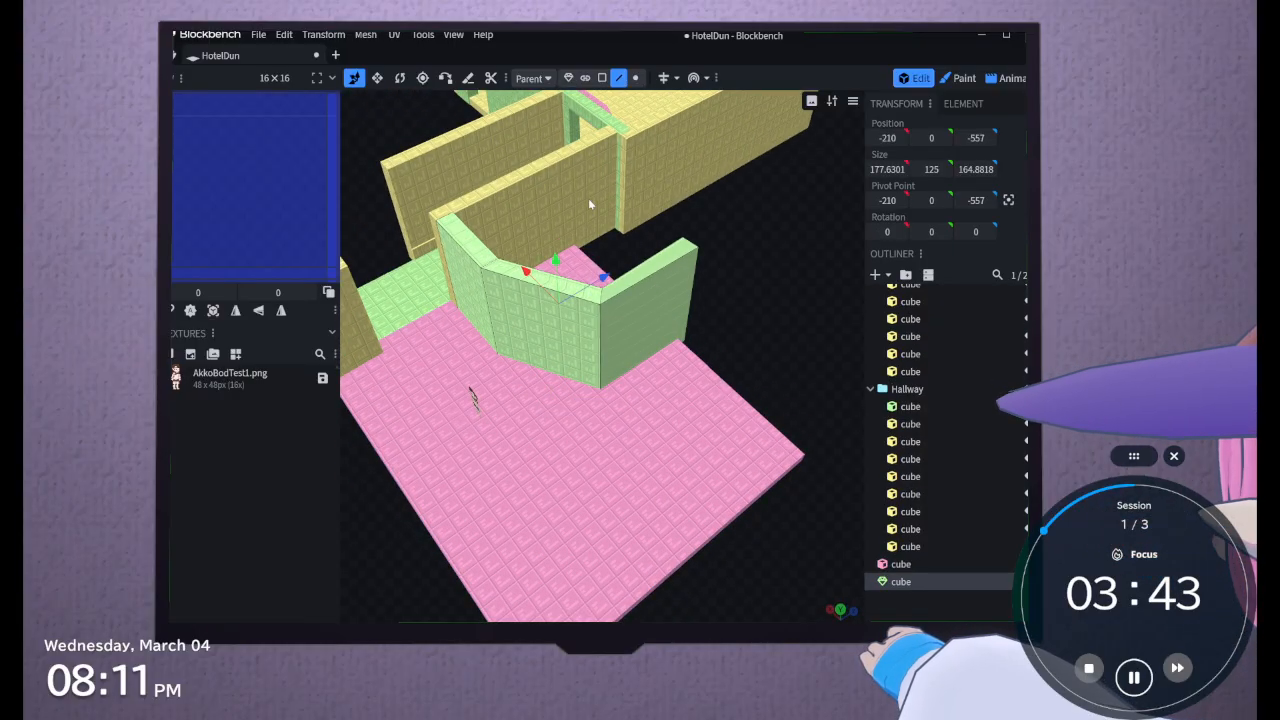
pyautogui.click(601, 77)
pyautogui.click(682, 330)
pyautogui.click(192, 312)
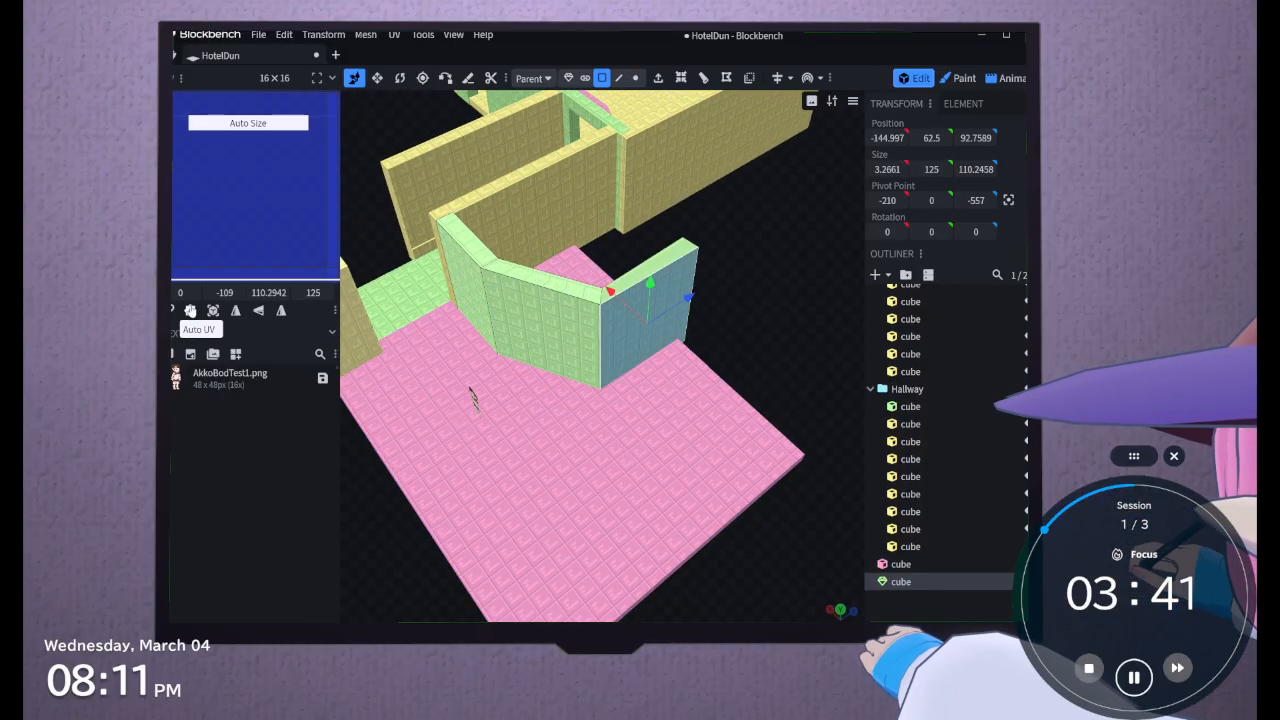
# Apply Auto UV to the narrow top face of the last green wall segment
pyautogui.click(673, 262)
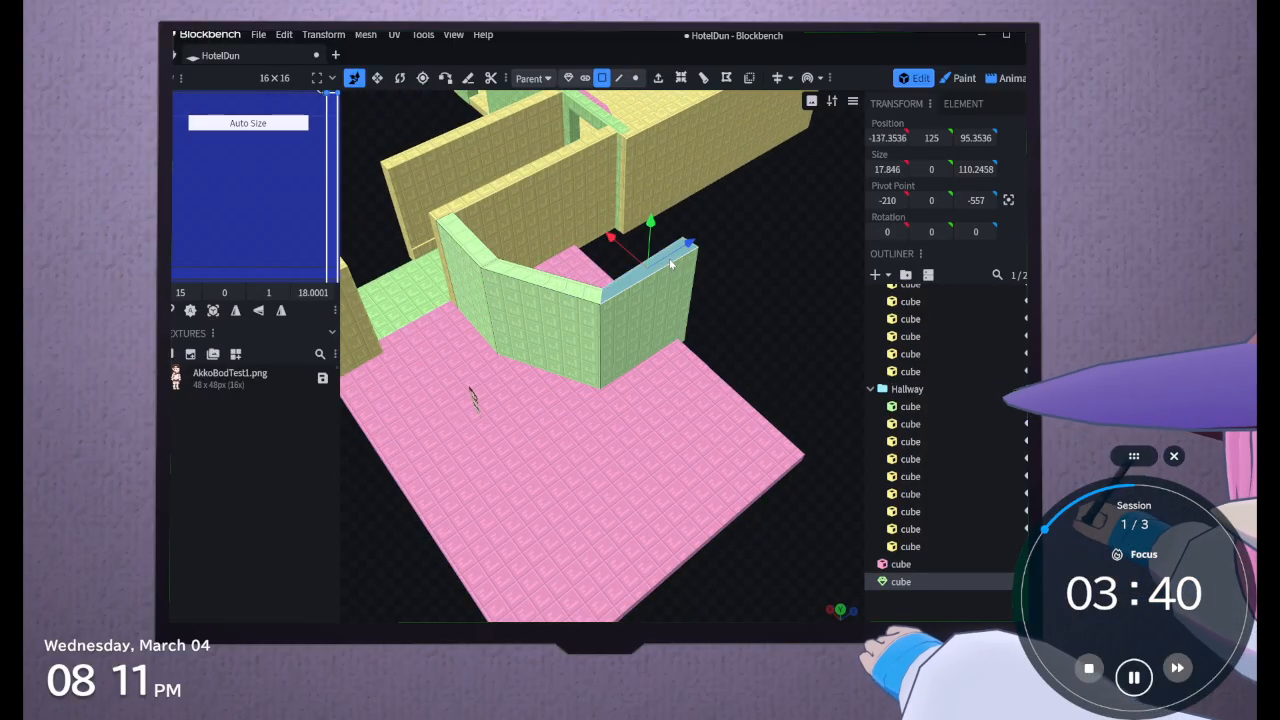
pyautogui.click(192, 312)
pyautogui.moveTo(720, 318); pyautogui.dragTo(726, 485)
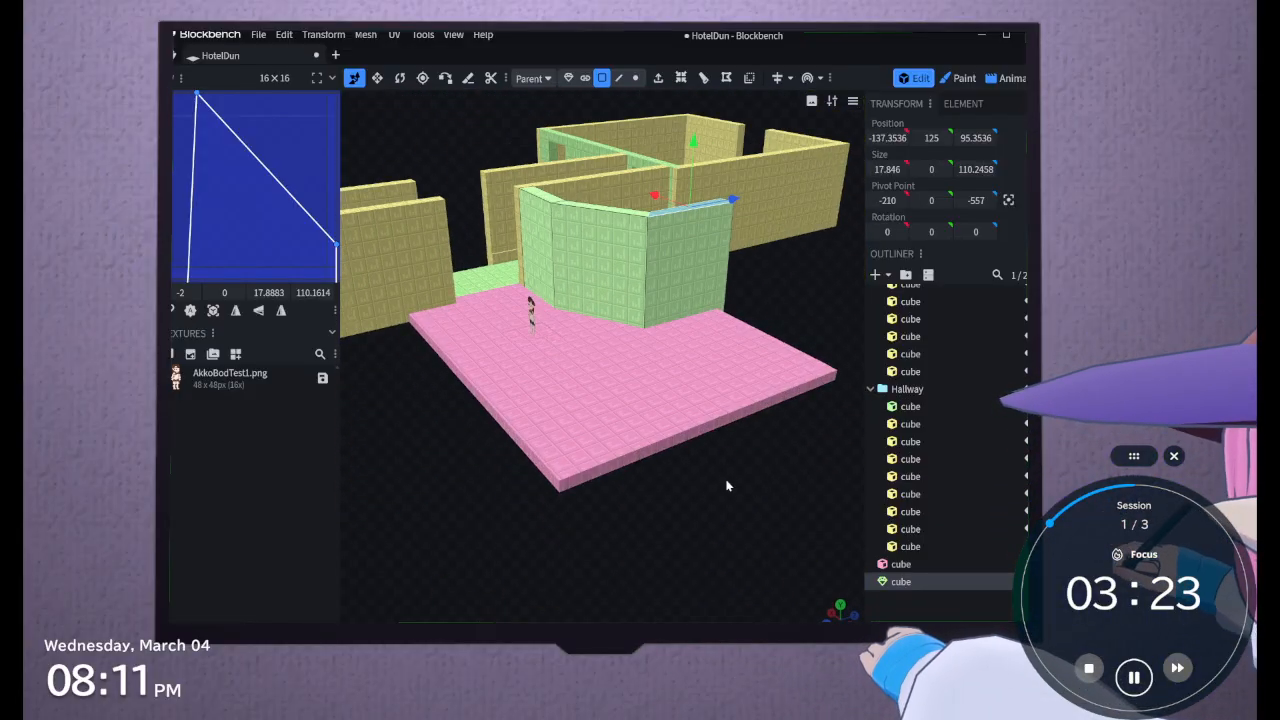
# Convert the pink floor slab from a cube to a mesh
pyautogui.scroll(3, 720, 474)
pyautogui.click(717, 462)
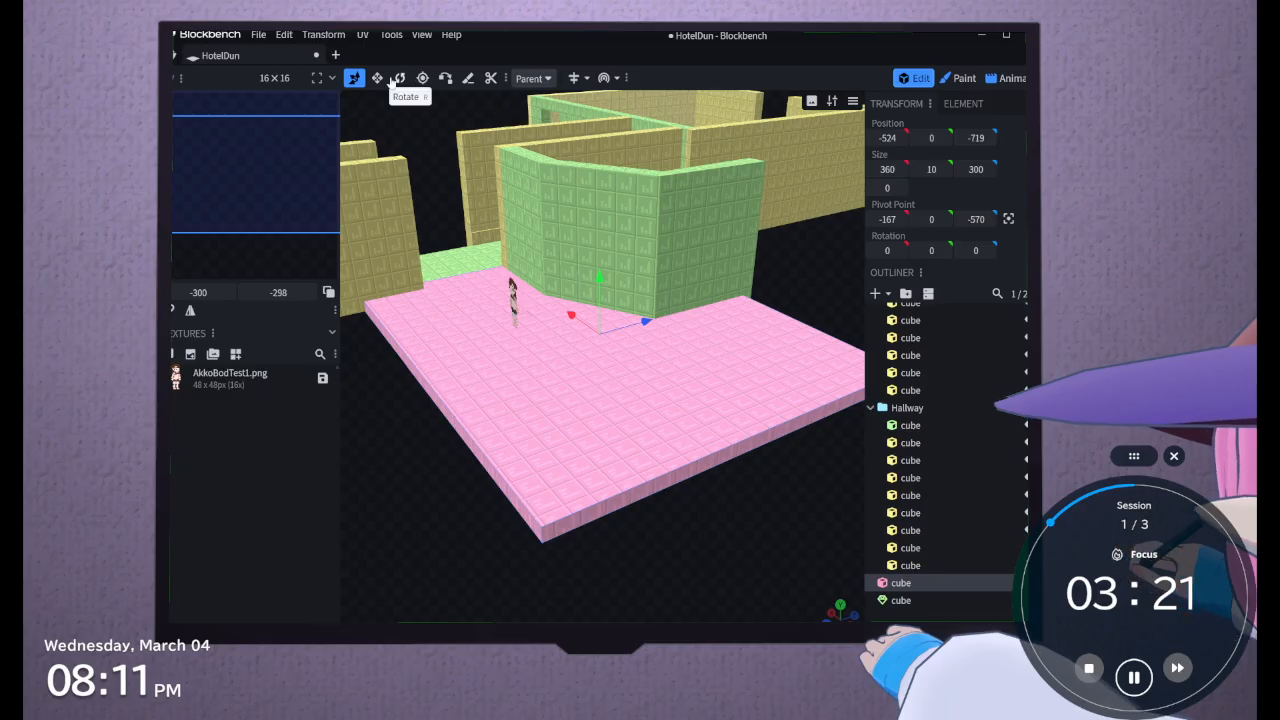
pyautogui.rightClick(913, 582)
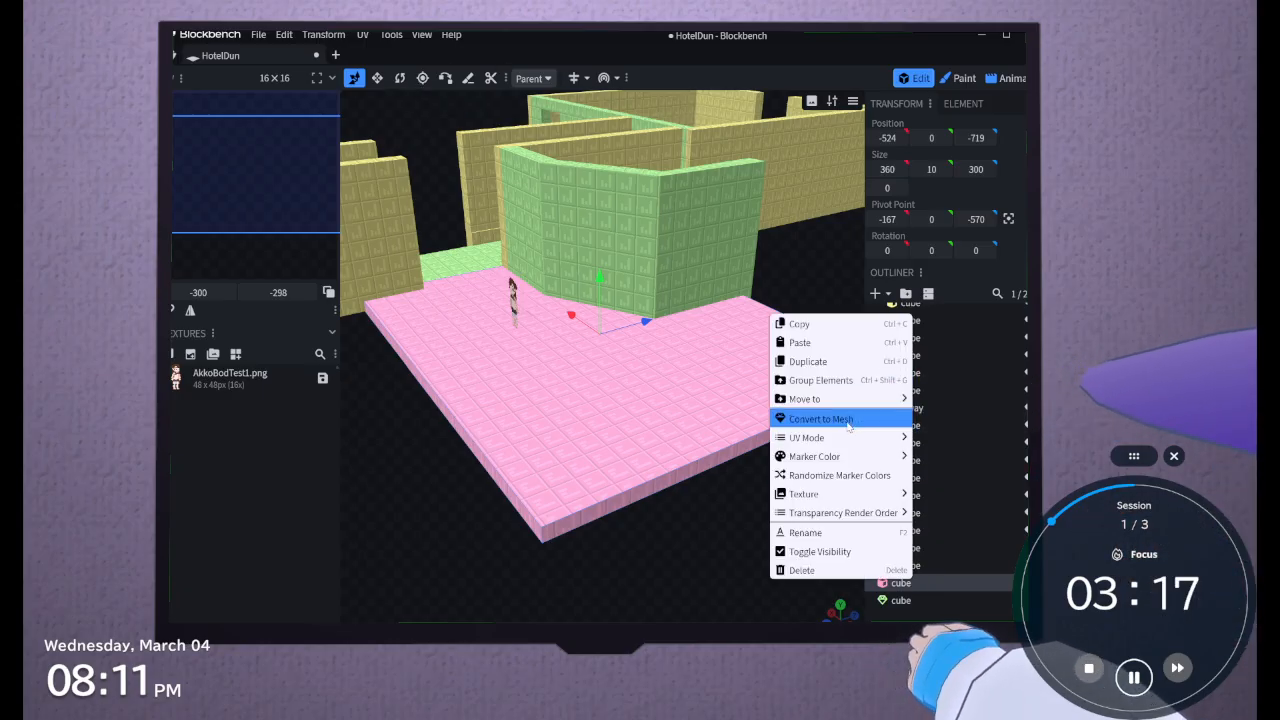
pyautogui.click(825, 417)
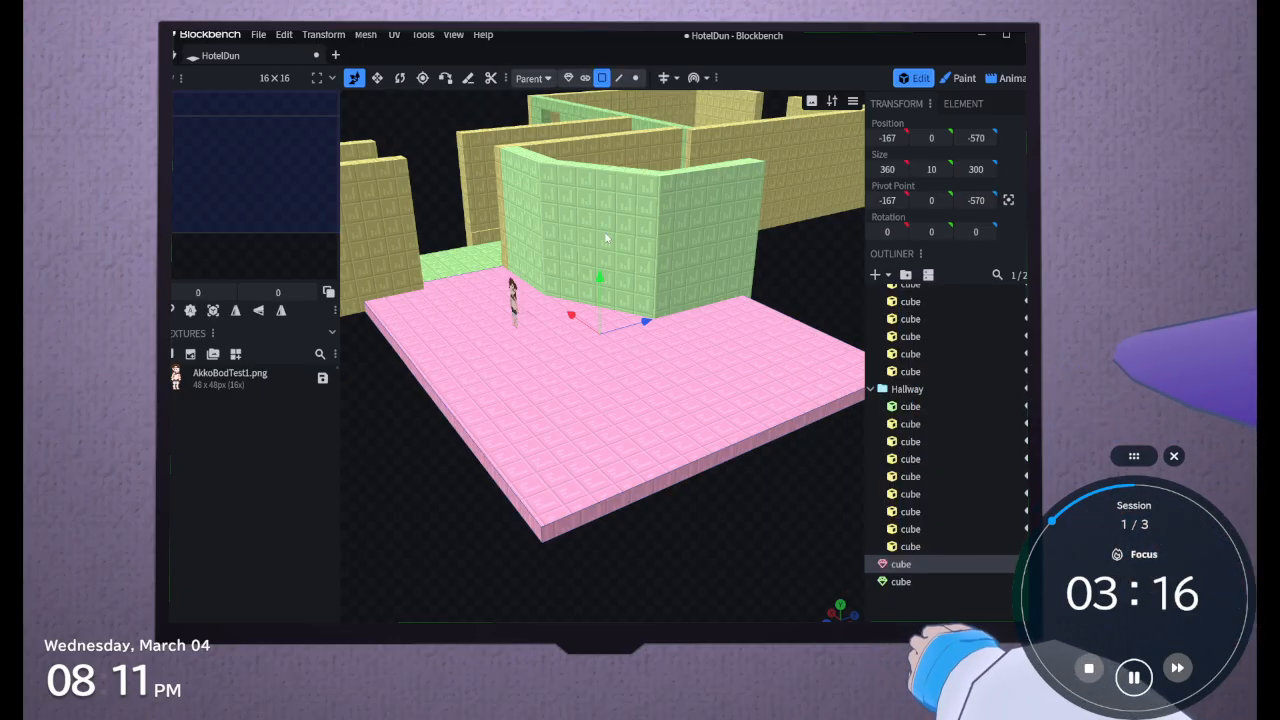
# Extrude the pink slab's 300-long outer end face, on the side beyond the green wall, outwards by 5
pyautogui.click(659, 485)
pyautogui.moveTo(727, 584); pyautogui.dragTo(567, 572, button='right')
pyautogui.scroll(1, 562, 563)
pyautogui.moveTo(561, 562); pyautogui.dragTo(608, 546)
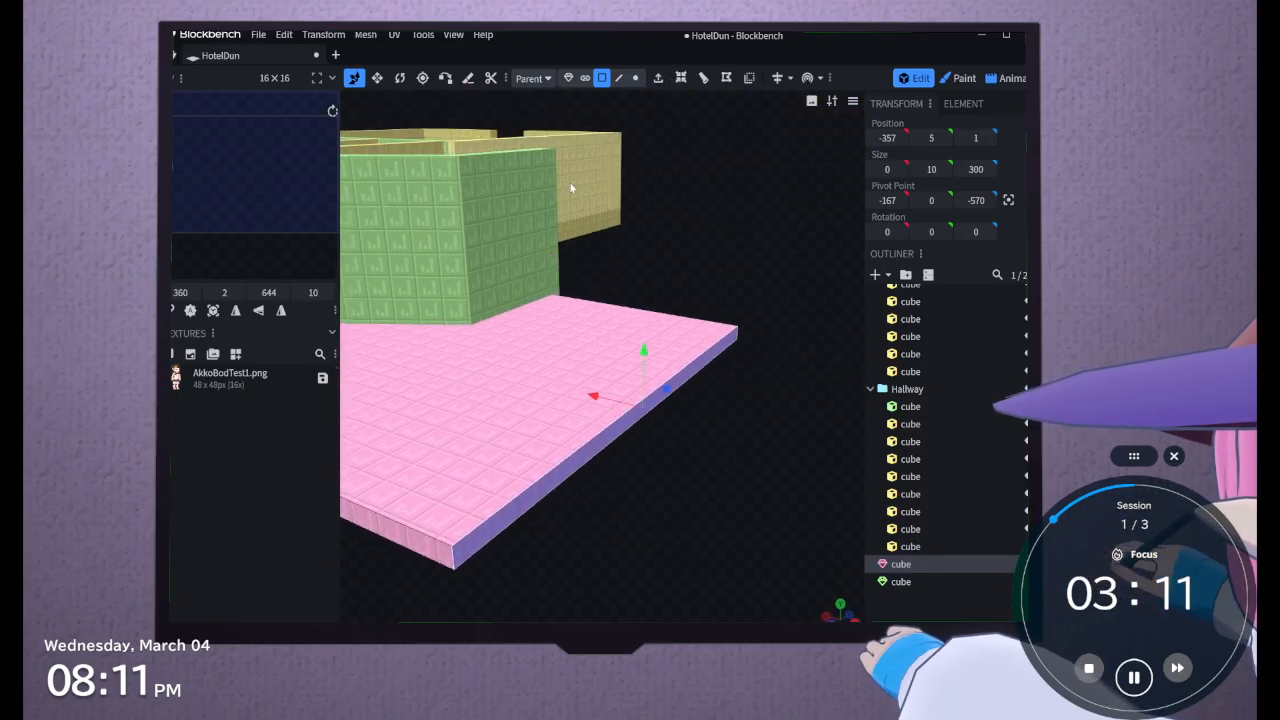
pyautogui.click(658, 77)
pyautogui.click(645, 589)
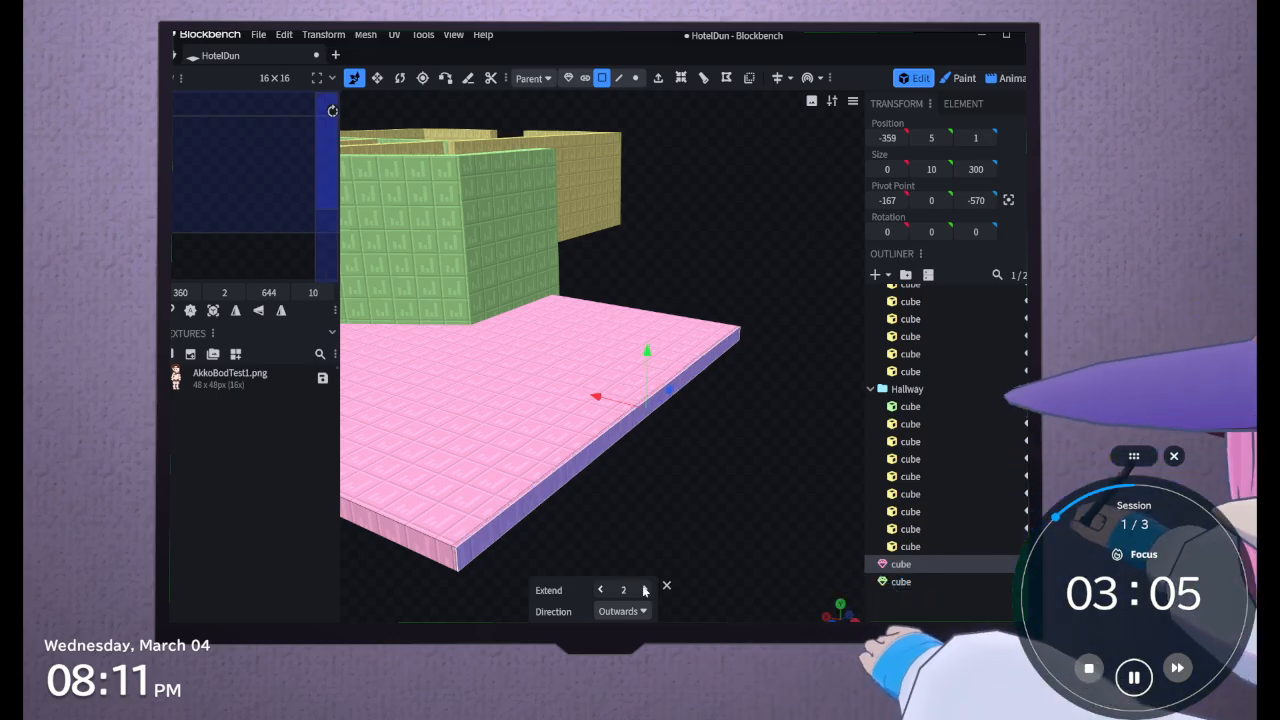
pyautogui.moveTo(654, 541); pyautogui.dragTo(688, 525)
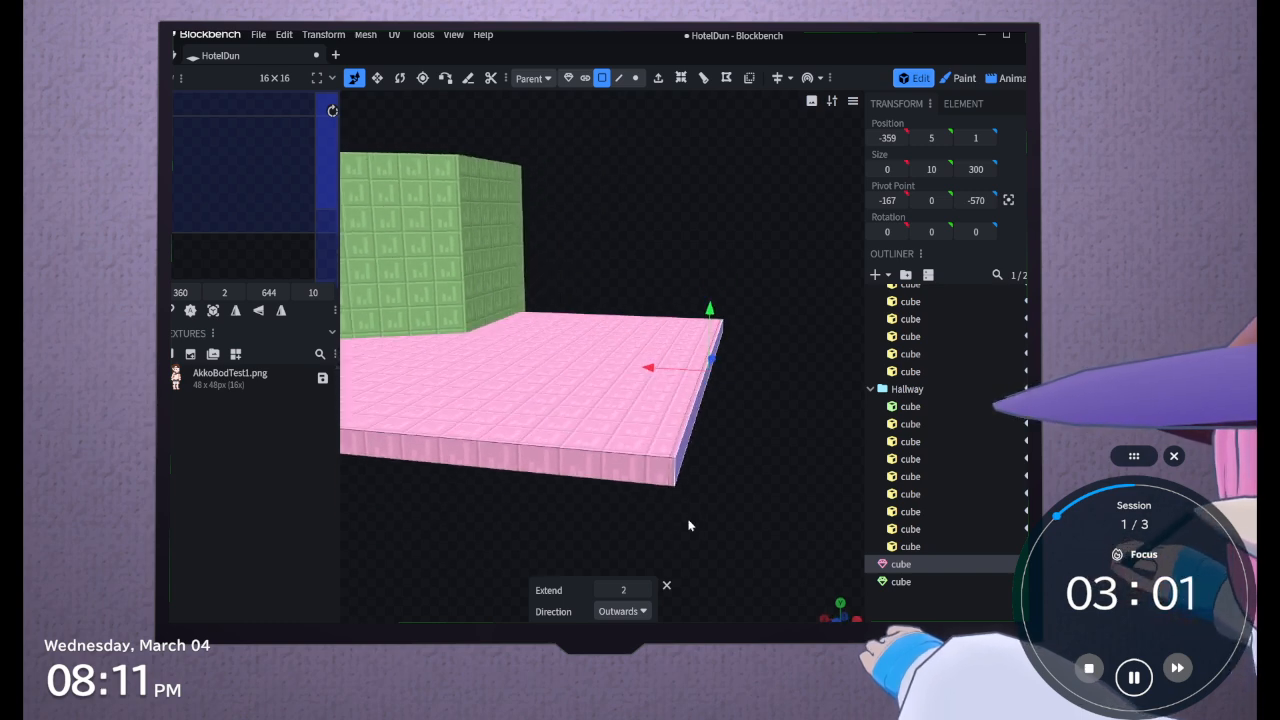
pyautogui.click(645, 590)
pyautogui.click(645, 590)
pyautogui.click(645, 590)
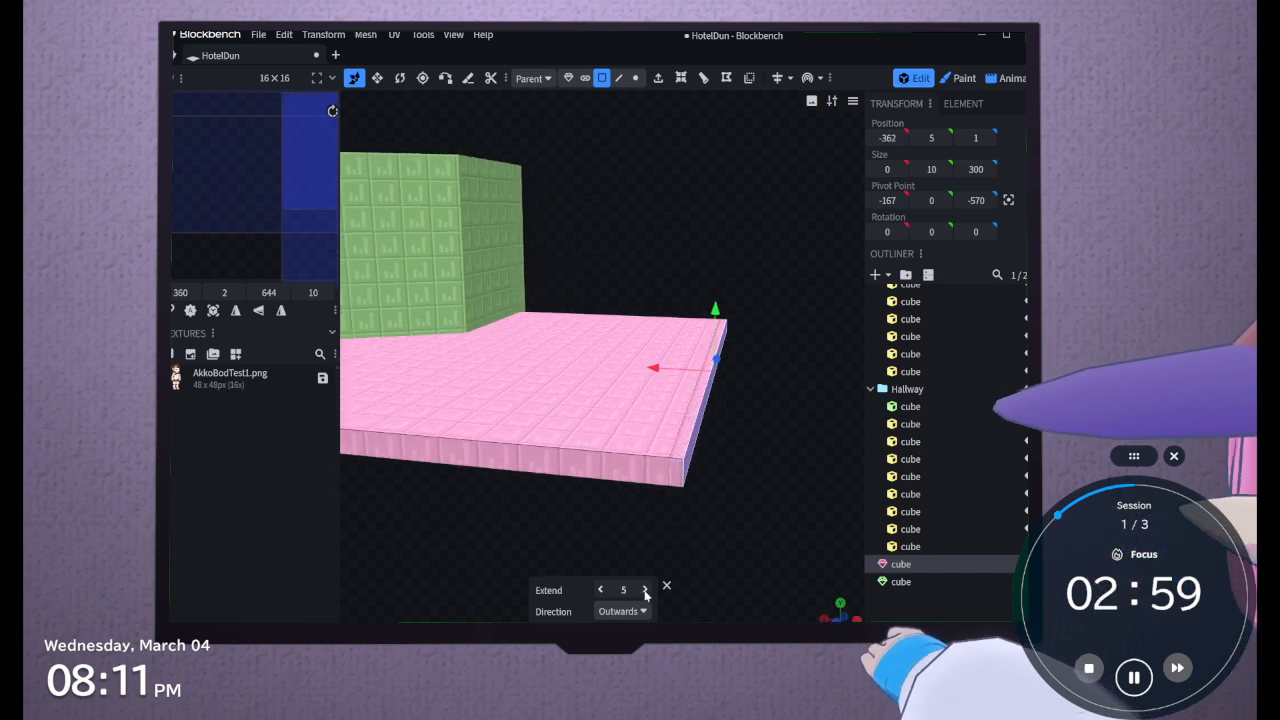
# Extrude the slab's same end face outwards once more by 6 to form a strip for the first stair step
pyautogui.moveTo(777, 497); pyautogui.dragTo(683, 517)
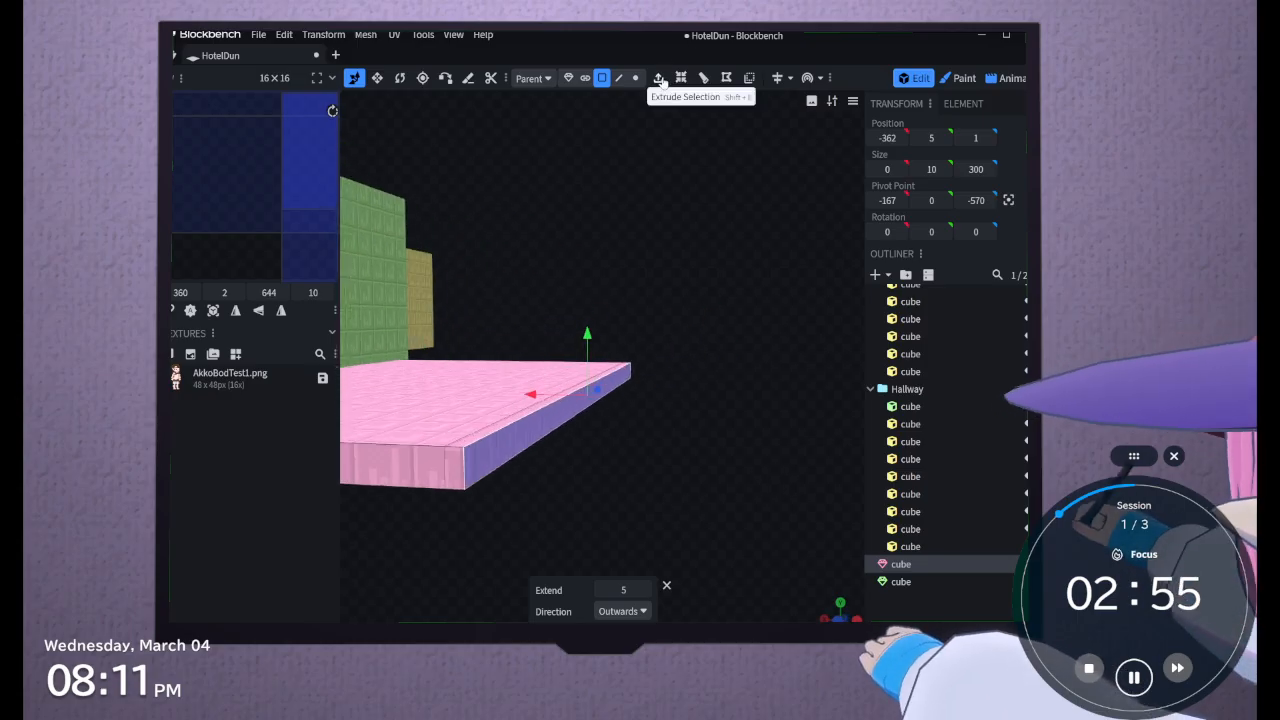
pyautogui.click(658, 78)
pyautogui.click(646, 589)
pyautogui.click(646, 589)
pyautogui.click(646, 589)
pyautogui.click(646, 589)
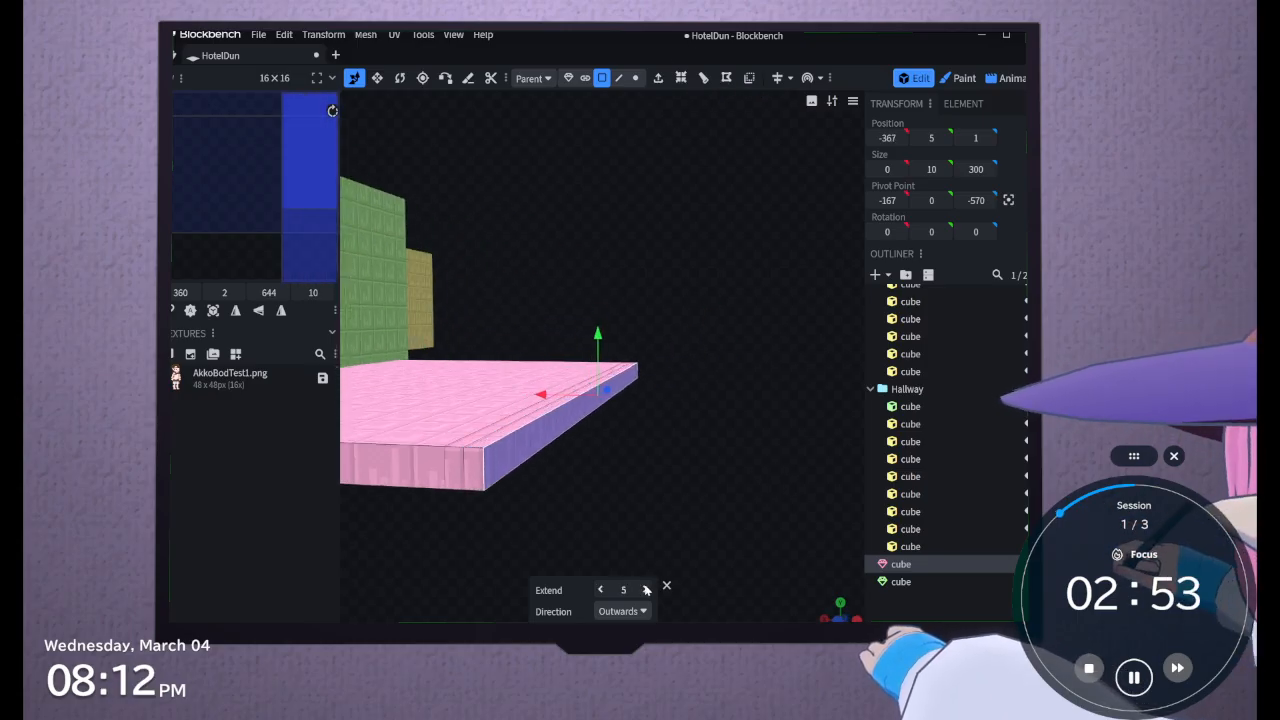
pyautogui.click(646, 589)
# Raise the first stair step by extruding the top face of the slab's outermost strip by 5
pyautogui.click(658, 78)
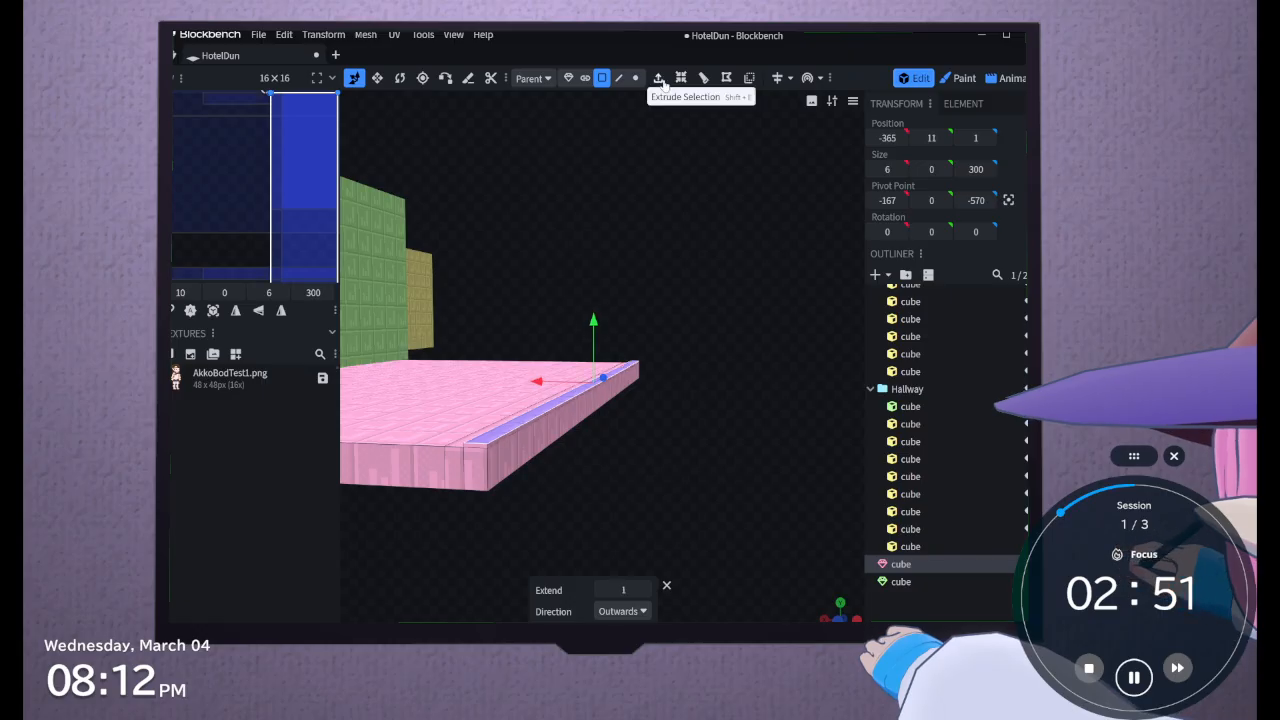
pyautogui.click(646, 589)
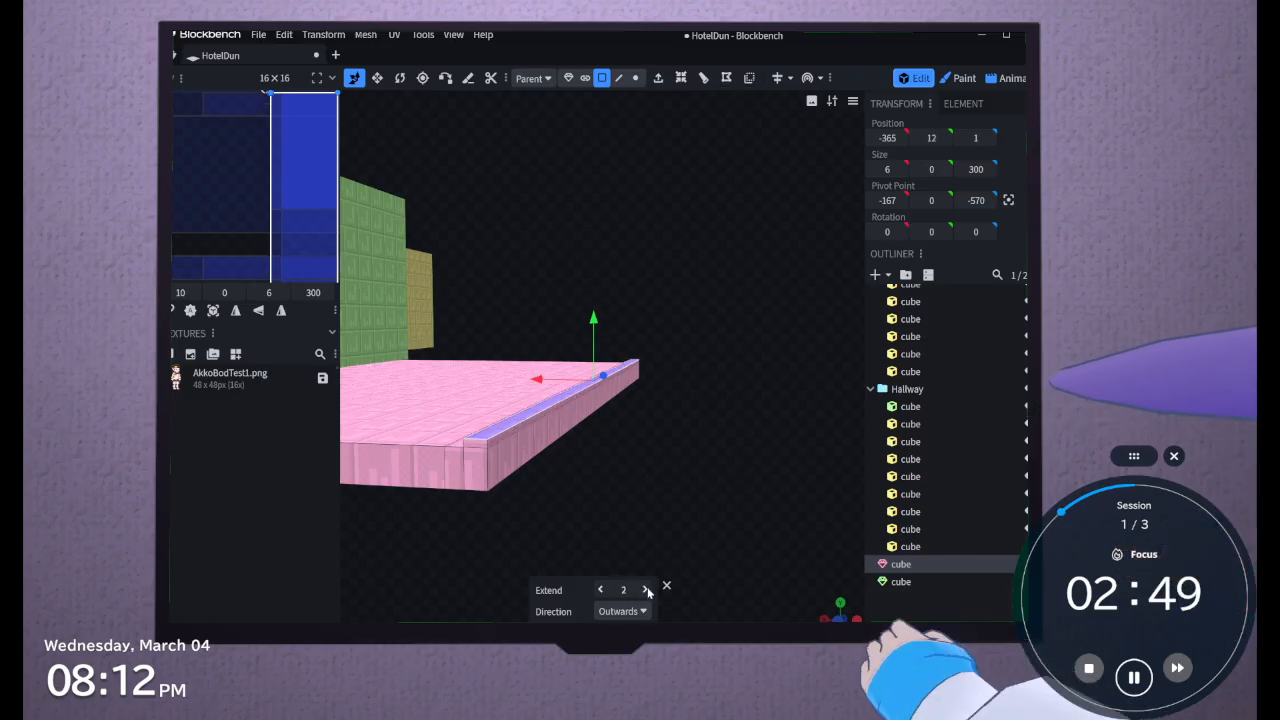
pyautogui.click(646, 589)
pyautogui.click(646, 589)
pyautogui.click(646, 589)
pyautogui.moveTo(636, 511)
pyautogui.mouseDown()
pyautogui.moveTo(668, 519)
pyautogui.moveTo(642, 498)
pyautogui.moveTo(644, 515)
pyautogui.moveTo(655, 504)
pyautogui.mouseUp()
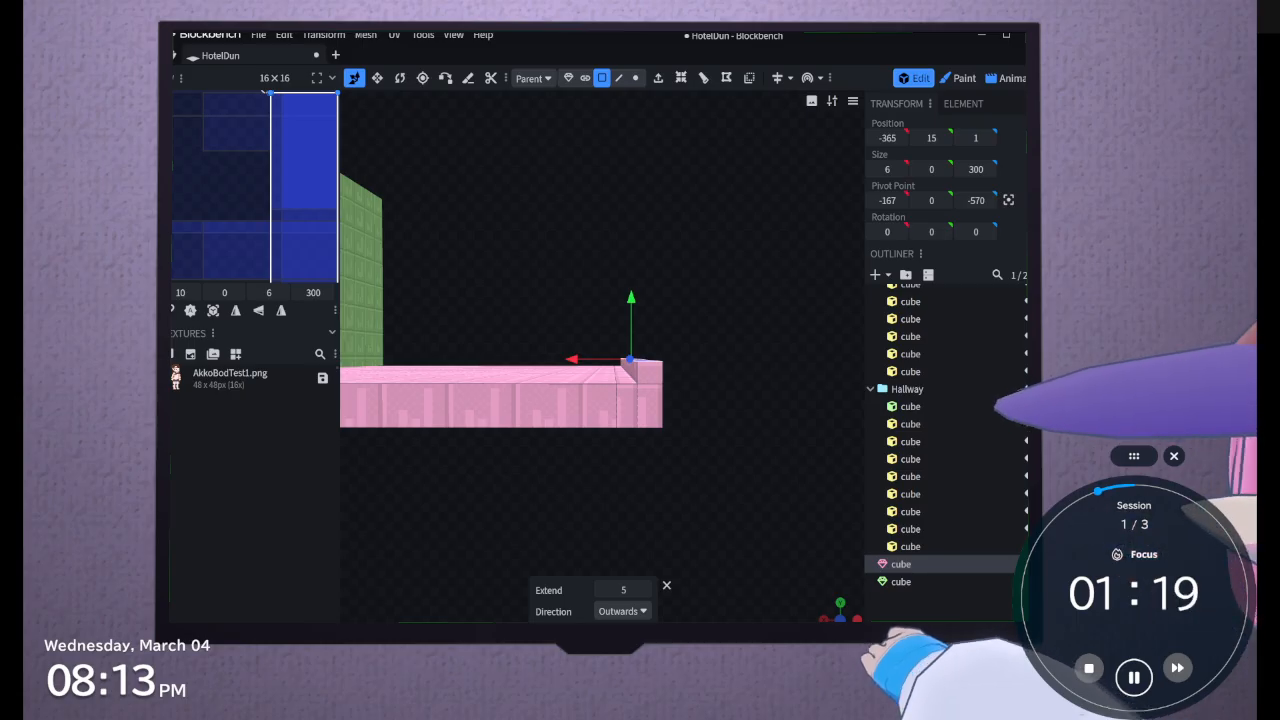
# Switch to the Unity play test, walk the character over the checkered stairs to examine their proportions, stop play mode, and return to Blockbench
pyautogui.hotkey('alt', 'Tab')
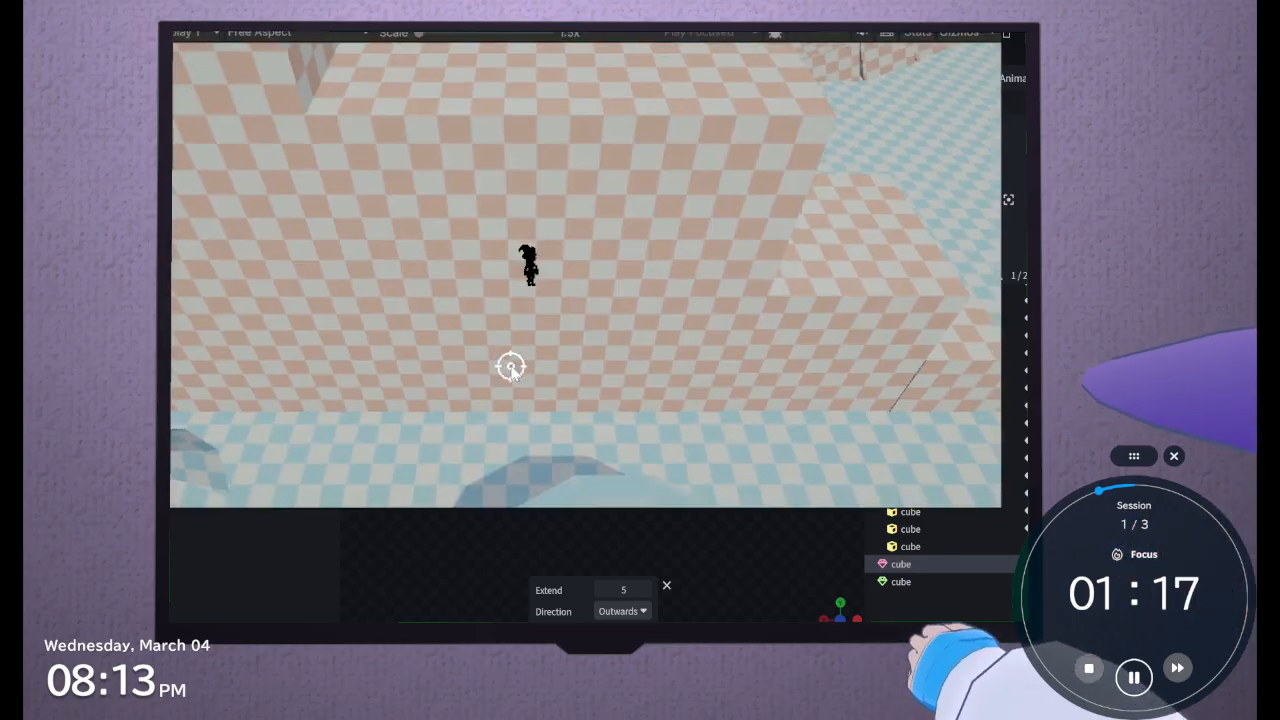
pyautogui.press('d')
pyautogui.press('d')
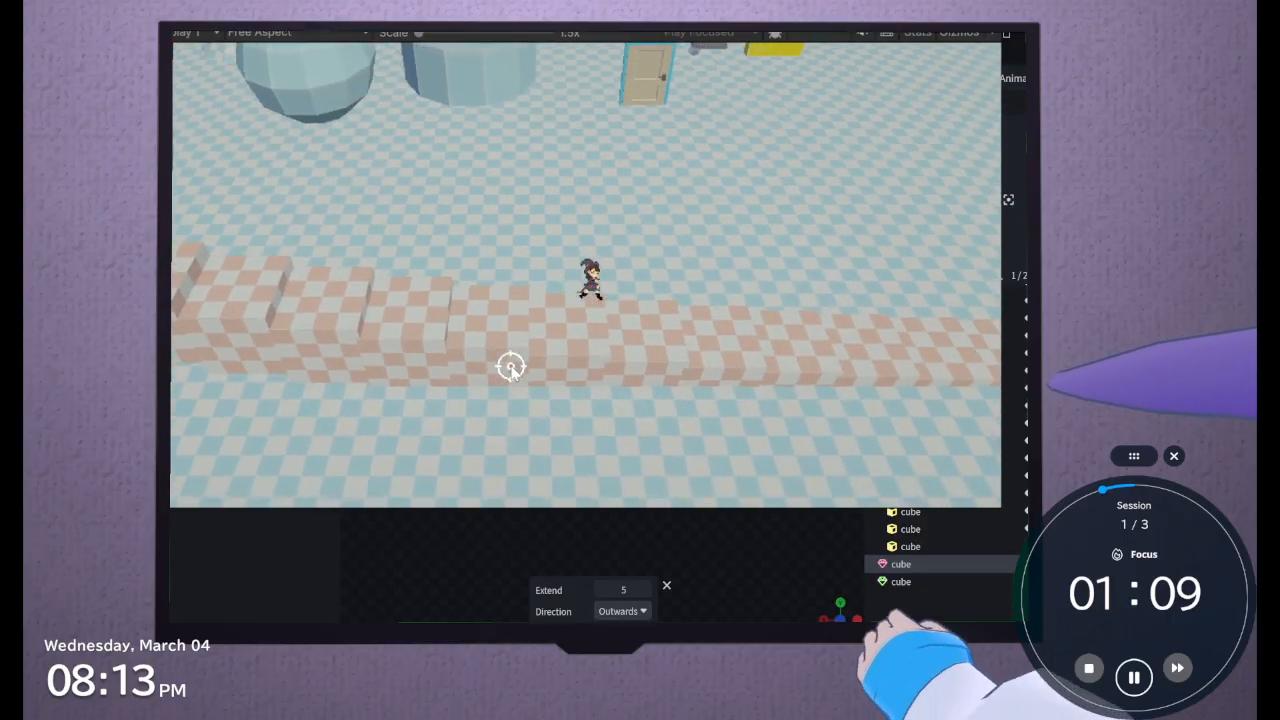
pyautogui.press('d')
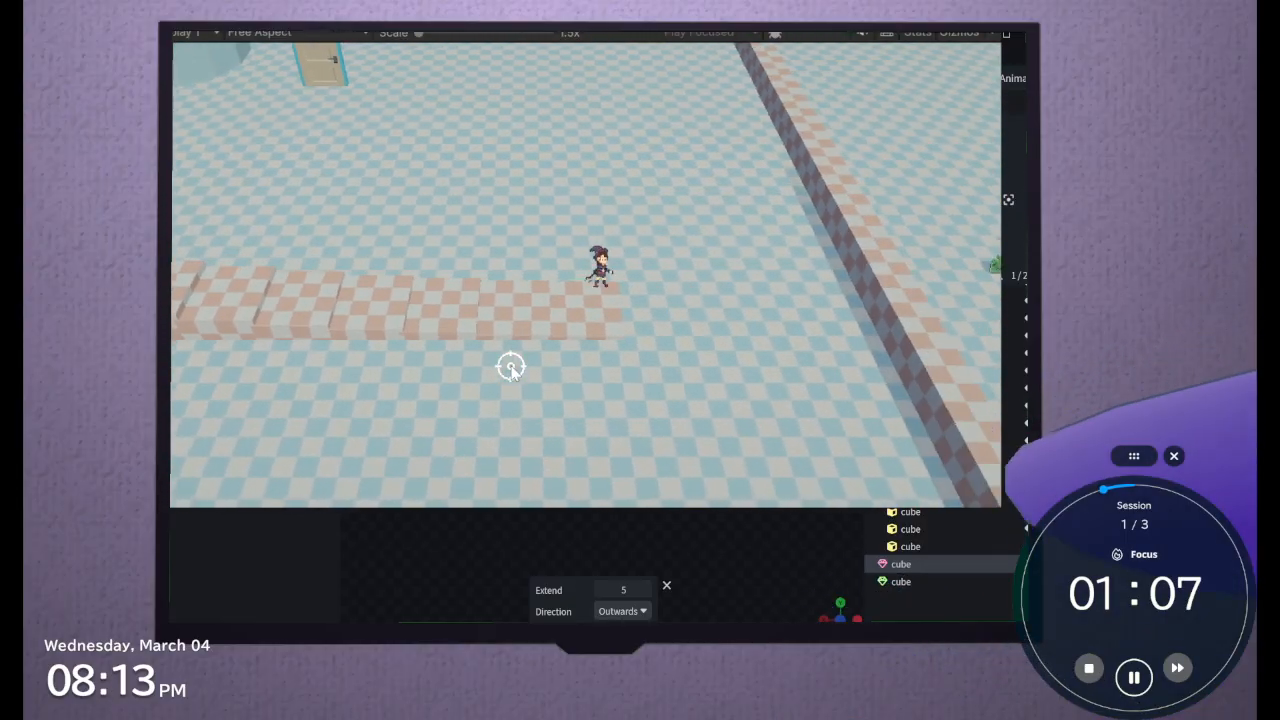
pyautogui.press('d')
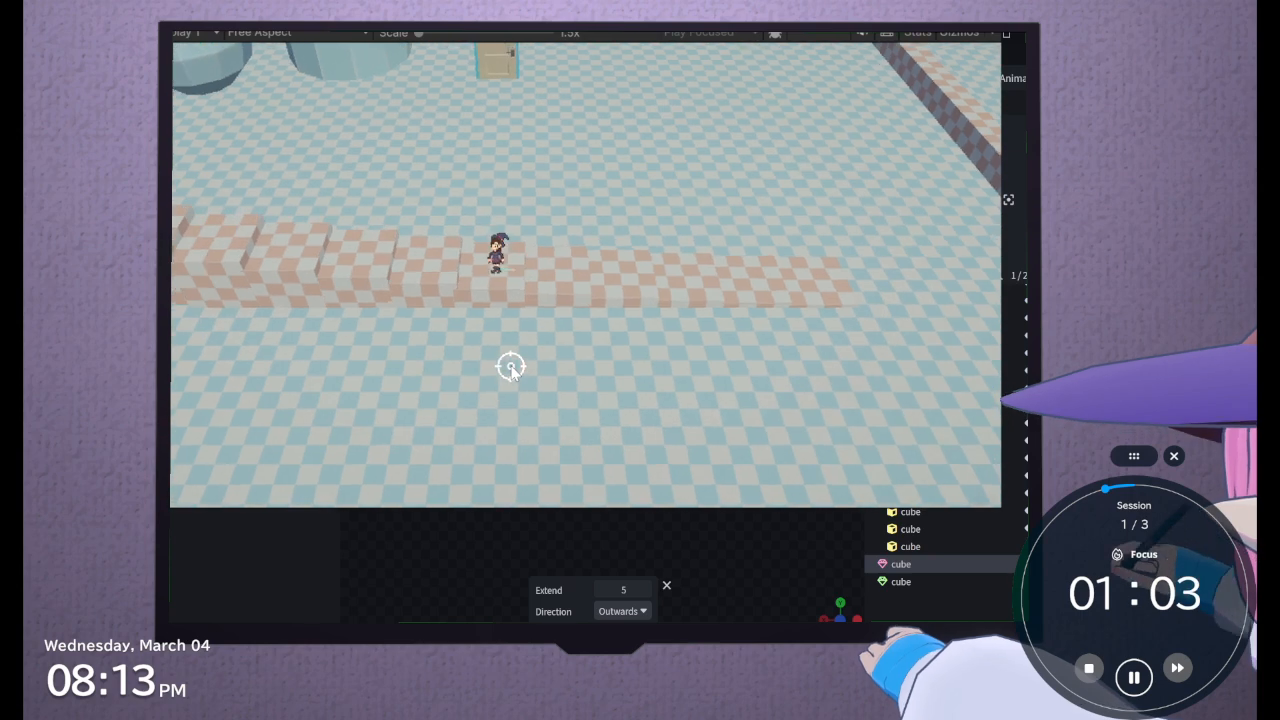
pyautogui.press('a')
pyautogui.click(511, 370)
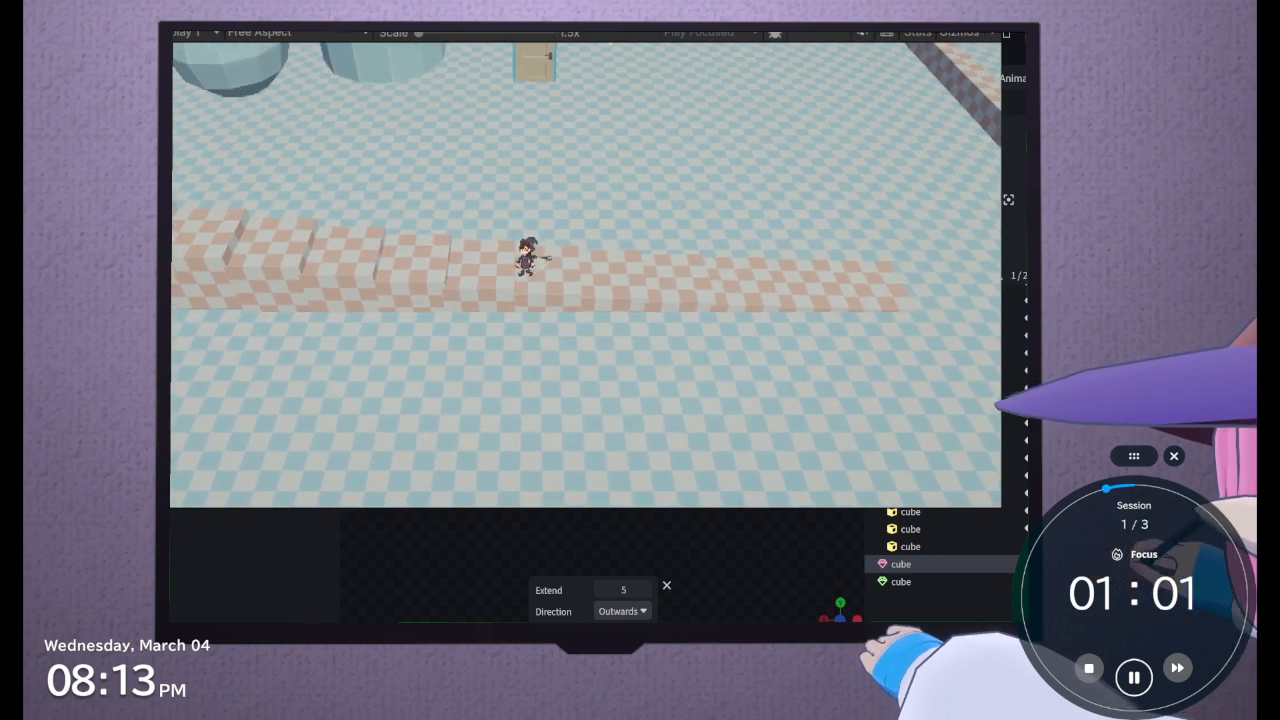
pyautogui.hotkey('ctrl', 'p')
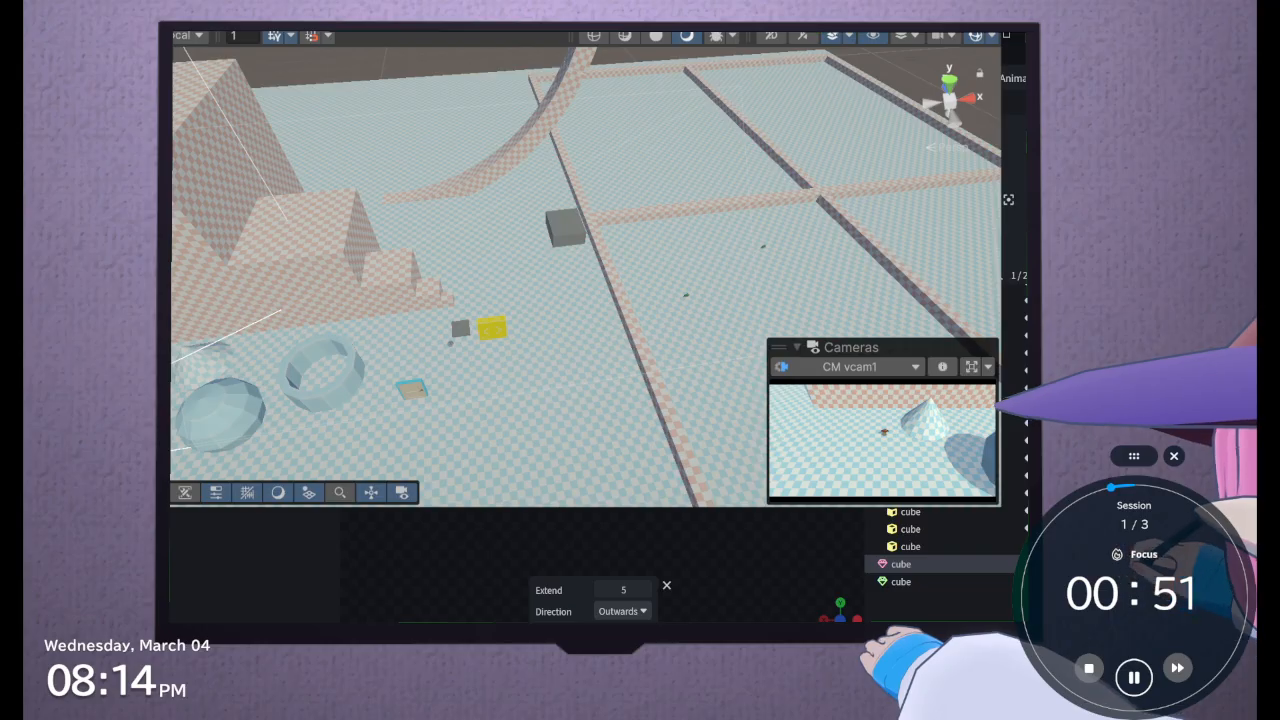
pyautogui.hotkey('alt', 'Tab')
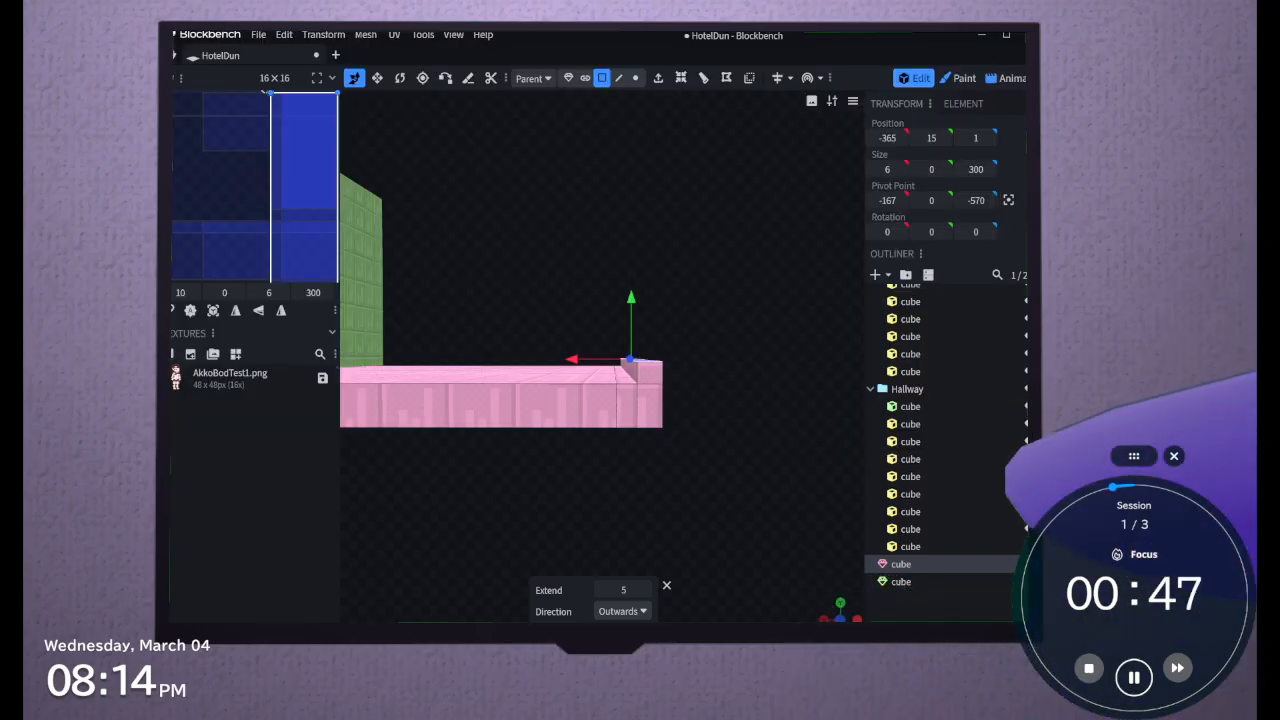
# Extrude the two stacked outer side faces of the first stair step outwards together by 6
pyautogui.moveTo(694, 405); pyautogui.dragTo(669, 408)
pyautogui.click(470, 373)
pyautogui.keyDown('shift'); pyautogui.click(468, 401); pyautogui.keyUp('shift')
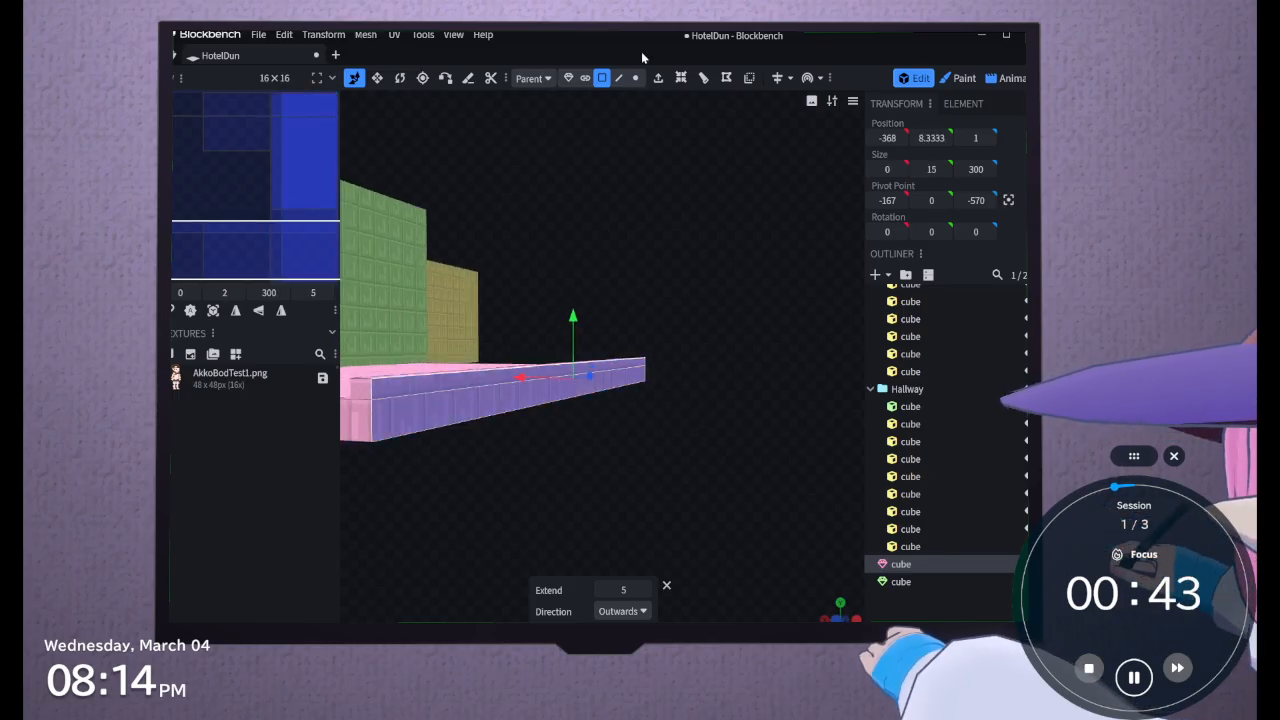
pyautogui.click(658, 78)
pyautogui.moveTo(634, 176)
pyautogui.mouseDown()
pyautogui.moveTo(655, 173)
pyautogui.moveTo(649, 184)
pyautogui.mouseUp()
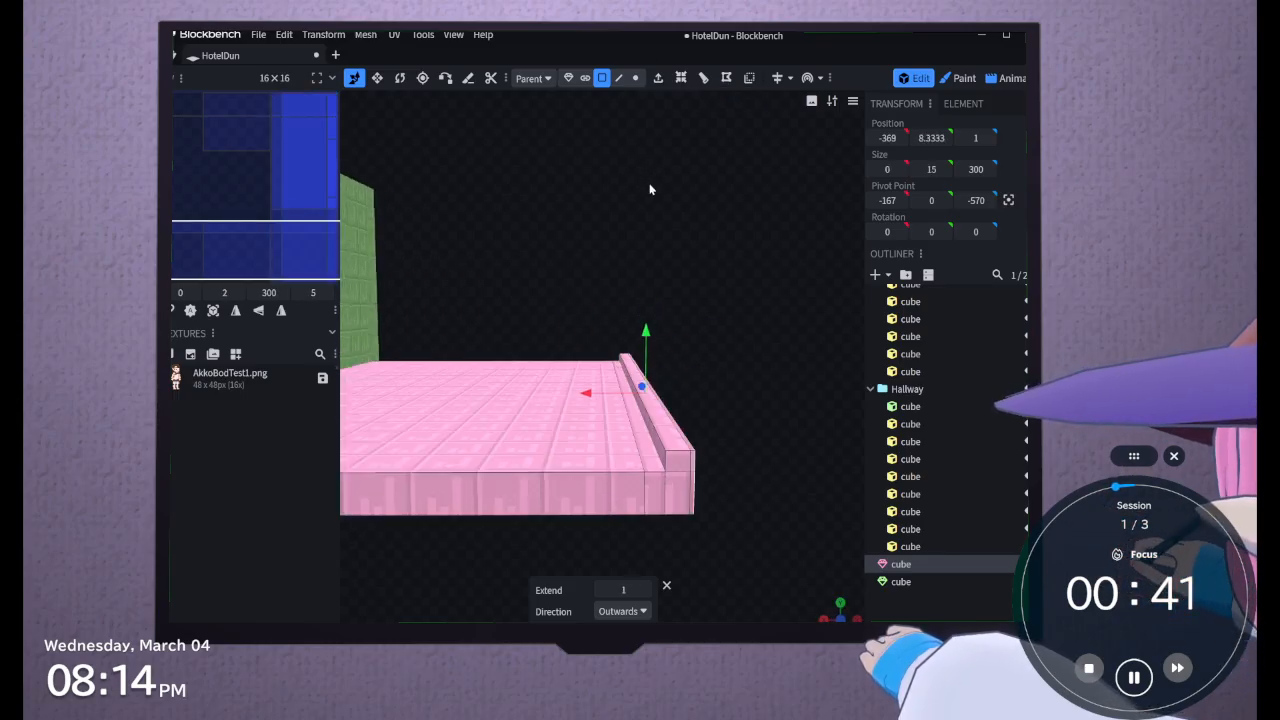
pyautogui.click(646, 590)
pyautogui.click(646, 590)
pyautogui.click(646, 590)
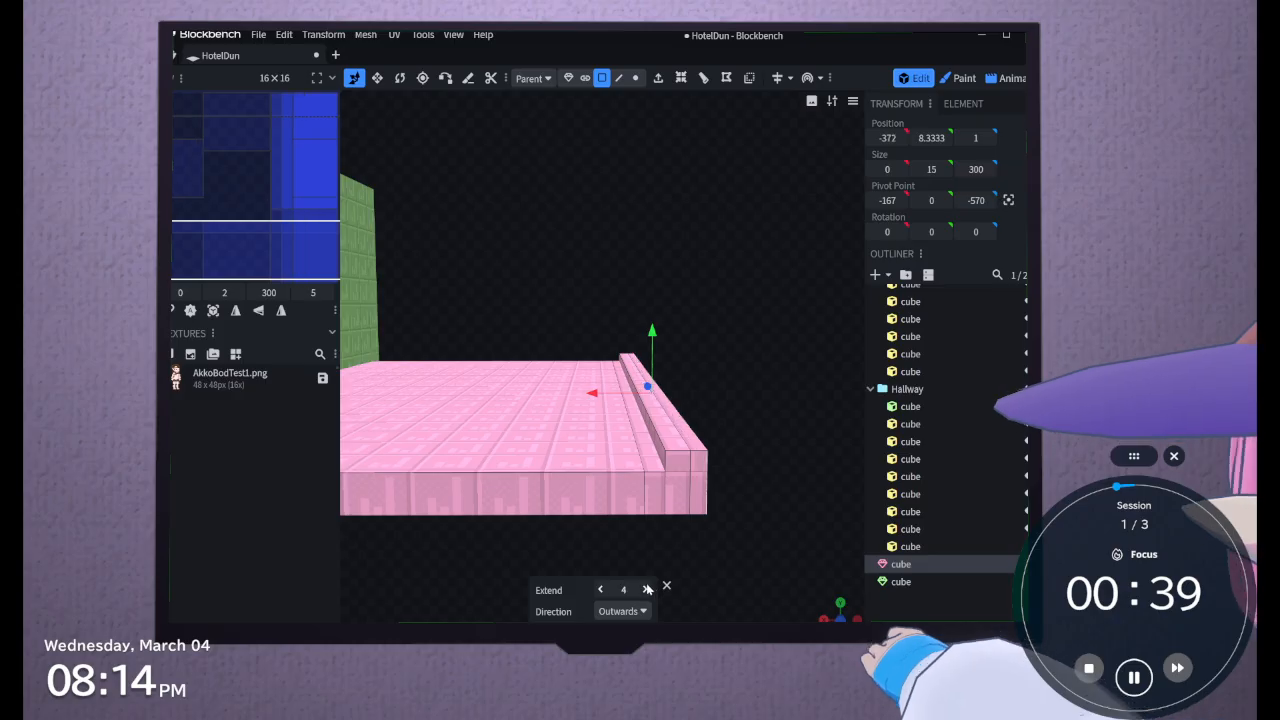
pyautogui.click(646, 590)
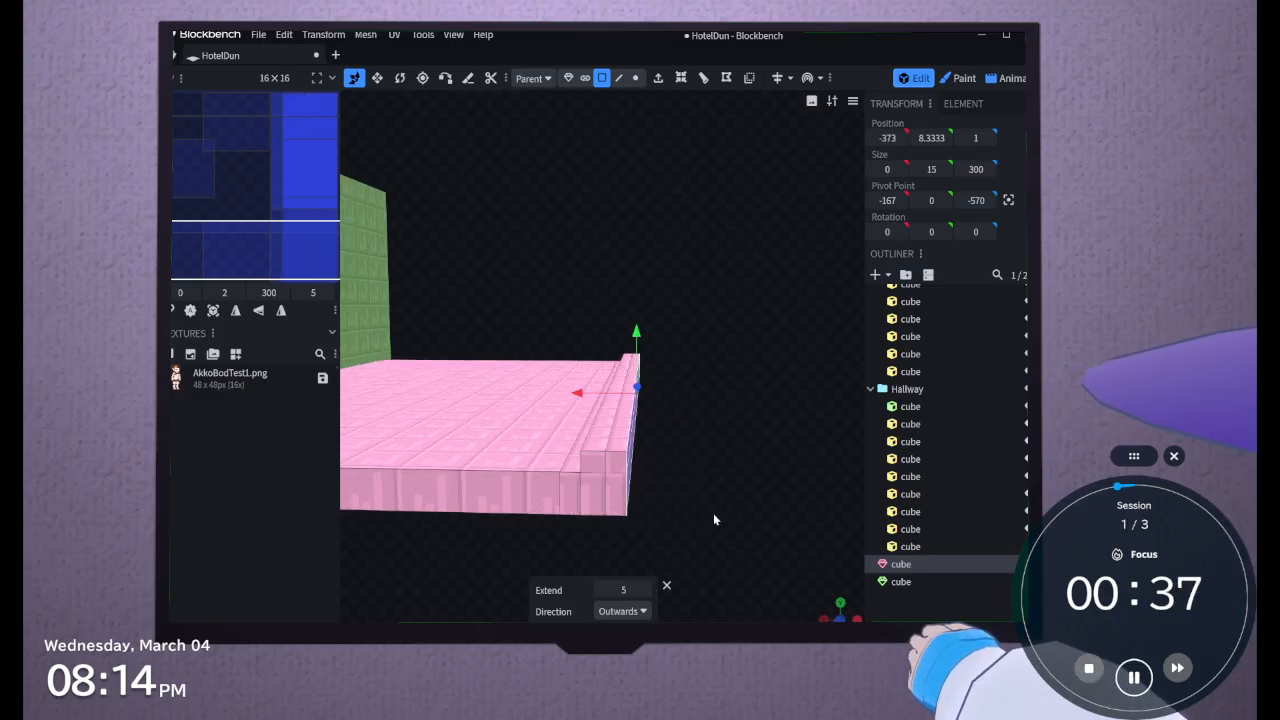
pyautogui.click(645, 590)
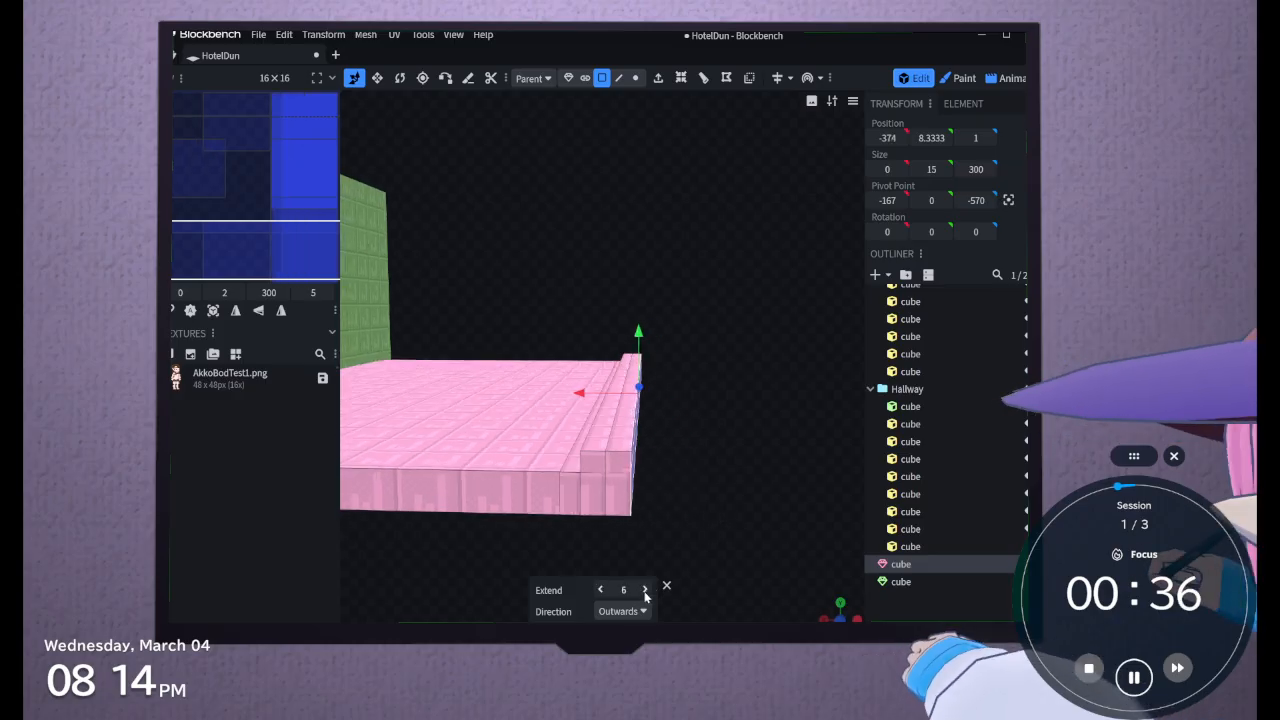
# Raise the second stair step by extruding the top face of the new outer strip by 5
pyautogui.click(619, 450)
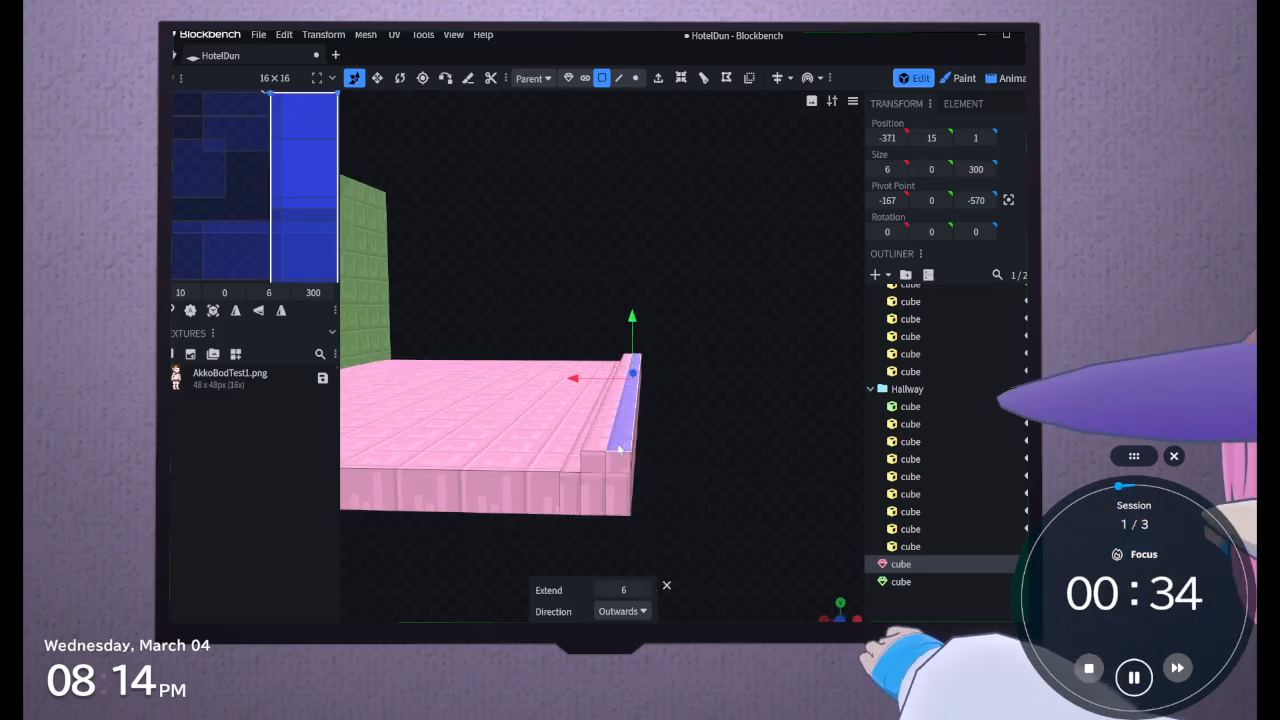
pyautogui.click(658, 78)
pyautogui.click(645, 590)
pyautogui.click(645, 590)
pyautogui.click(645, 590)
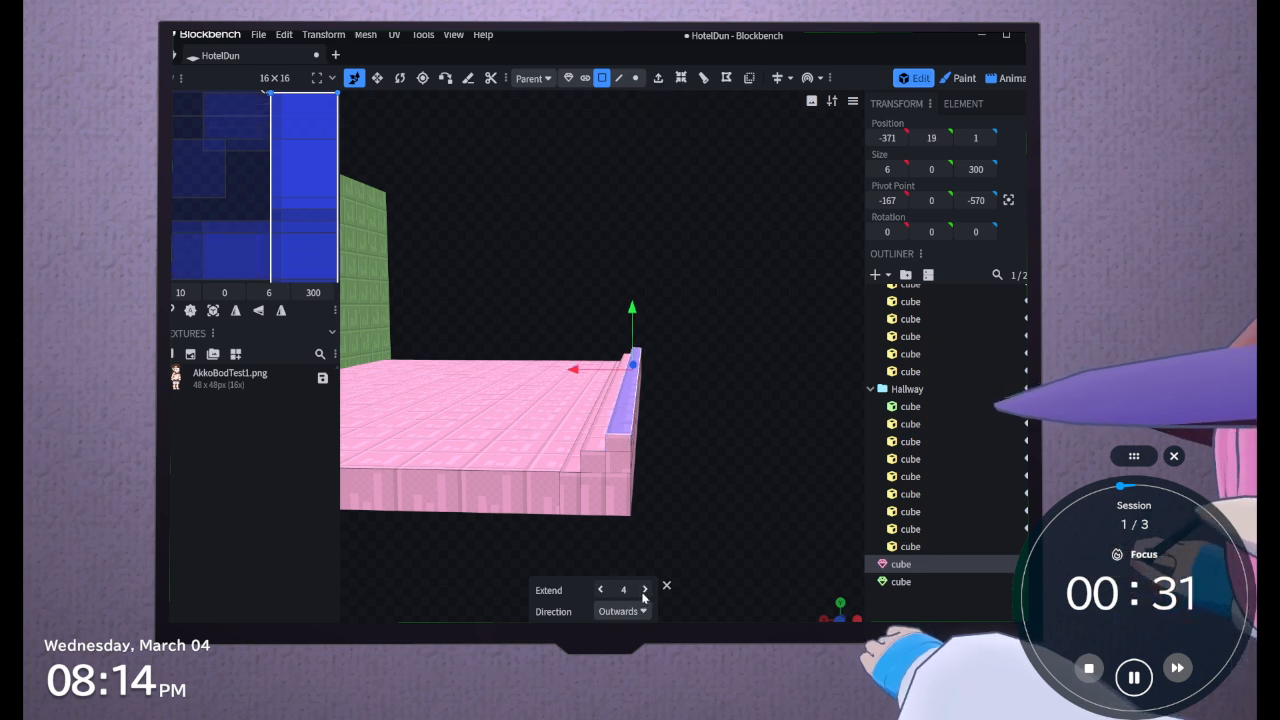
pyautogui.click(645, 590)
# Extrude all three stacked outer side faces of the second stair step outwards by 6
pyautogui.moveTo(684, 562); pyautogui.dragTo(676, 522)
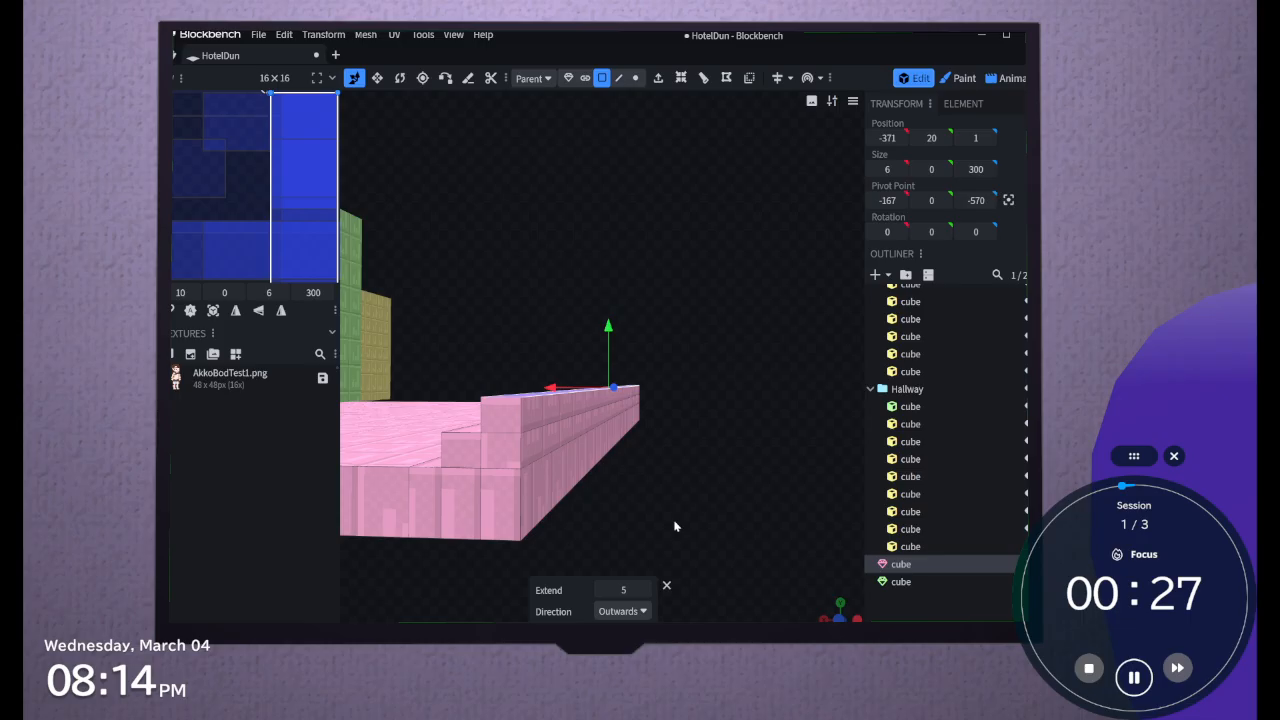
pyautogui.click(548, 476)
pyautogui.moveTo(528, 420); pyautogui.dragTo(526, 411)
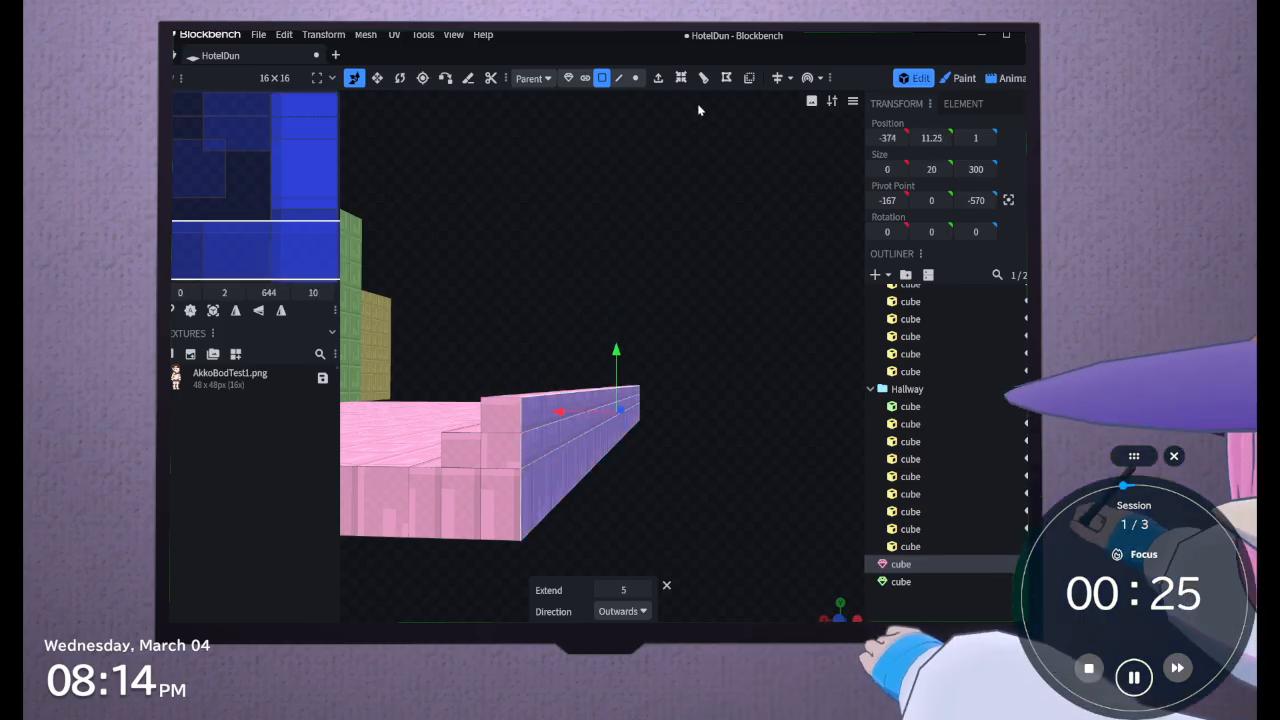
pyautogui.click(658, 78)
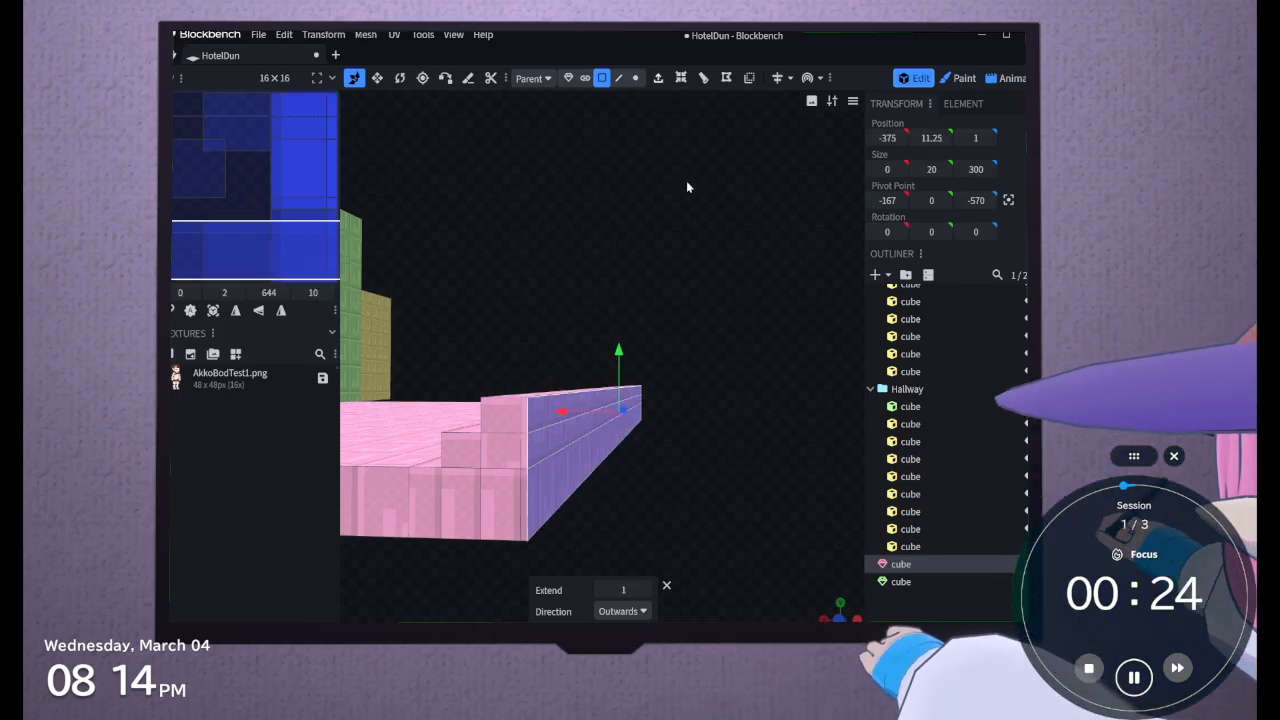
pyautogui.click(644, 590)
pyautogui.click(644, 590)
pyautogui.click(644, 590)
pyautogui.click(644, 590)
pyautogui.click(644, 590)
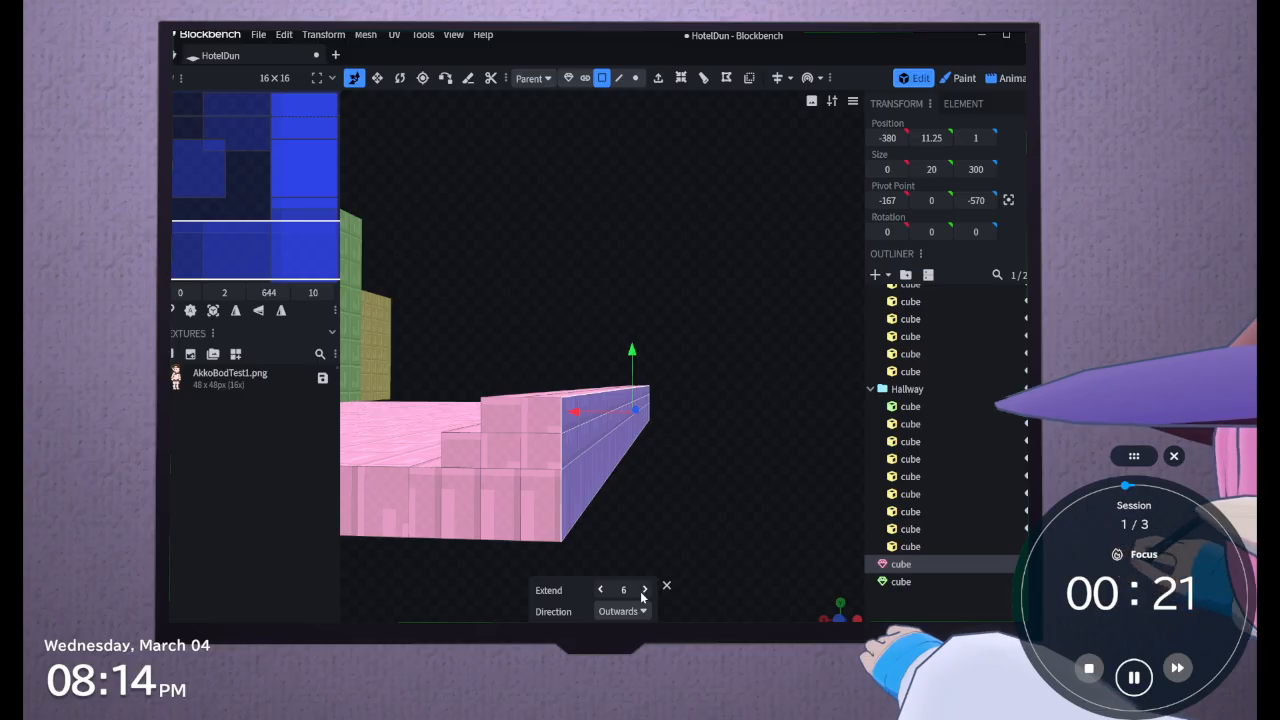
# Raise the third stair step by extruding the top face of the outermost strip outwards by 5
pyautogui.moveTo(625, 527); pyautogui.dragTo(658, 518)
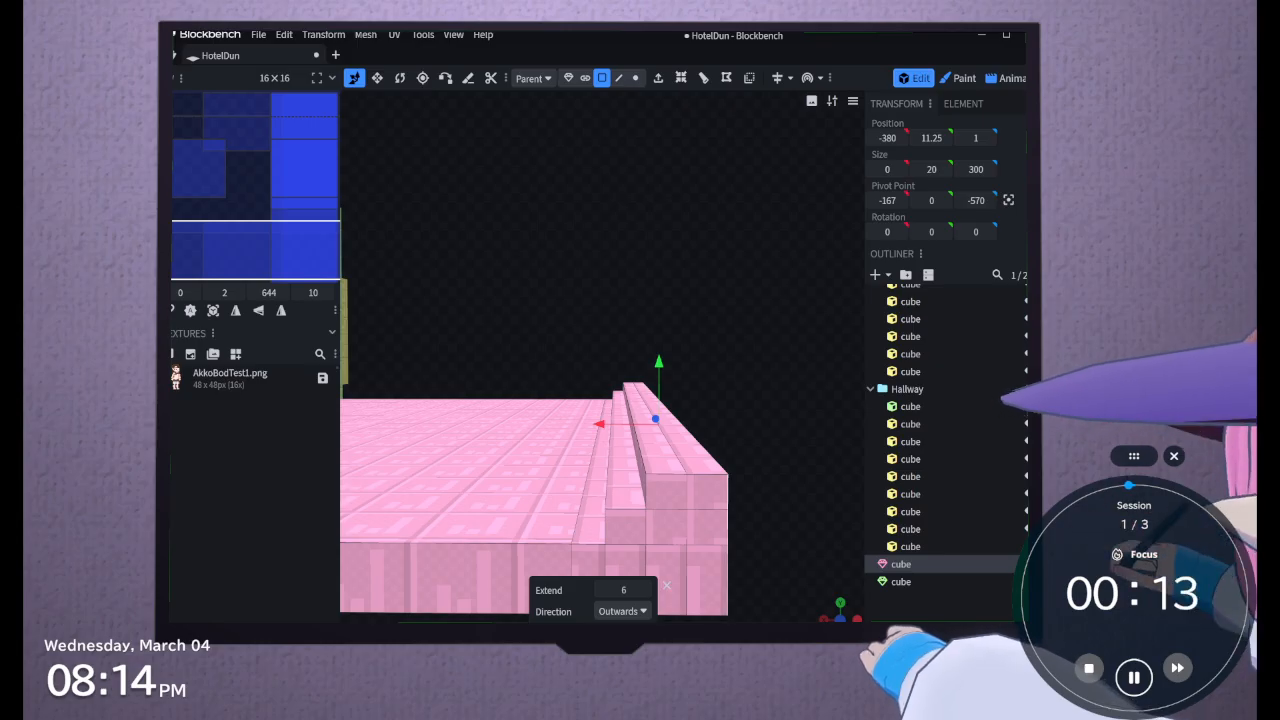
pyautogui.click(696, 455)
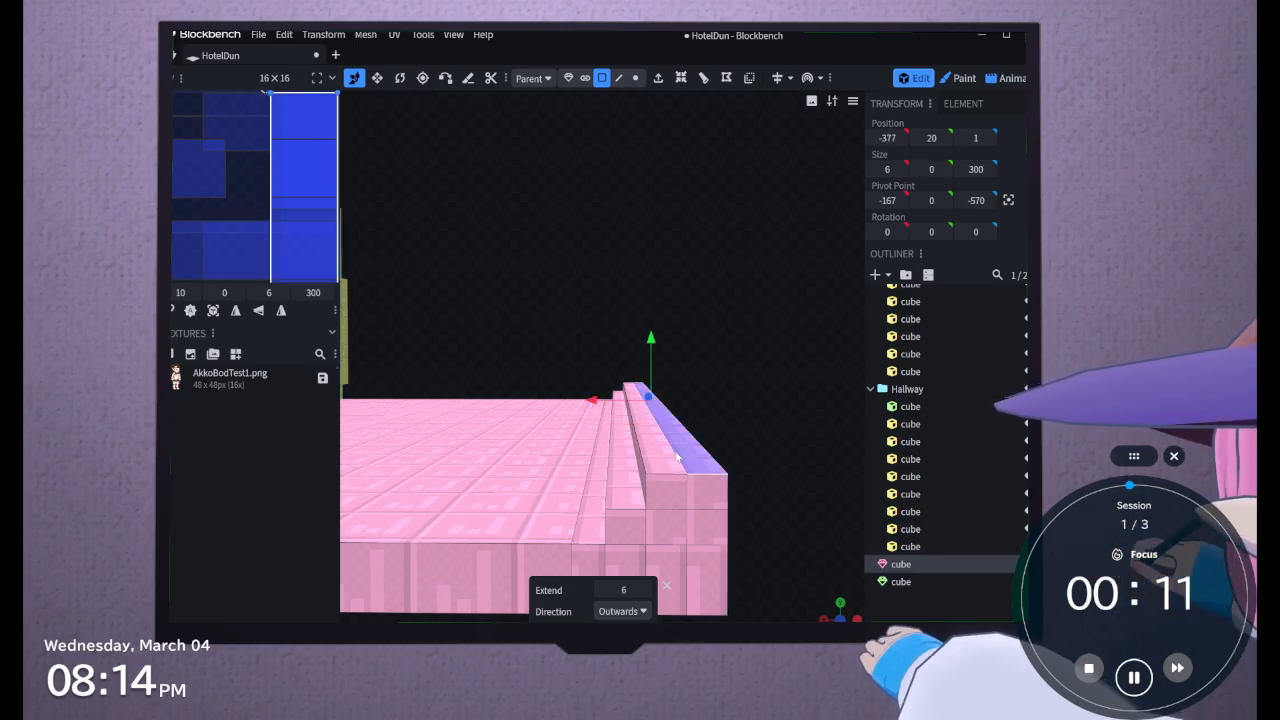
pyautogui.click(658, 79)
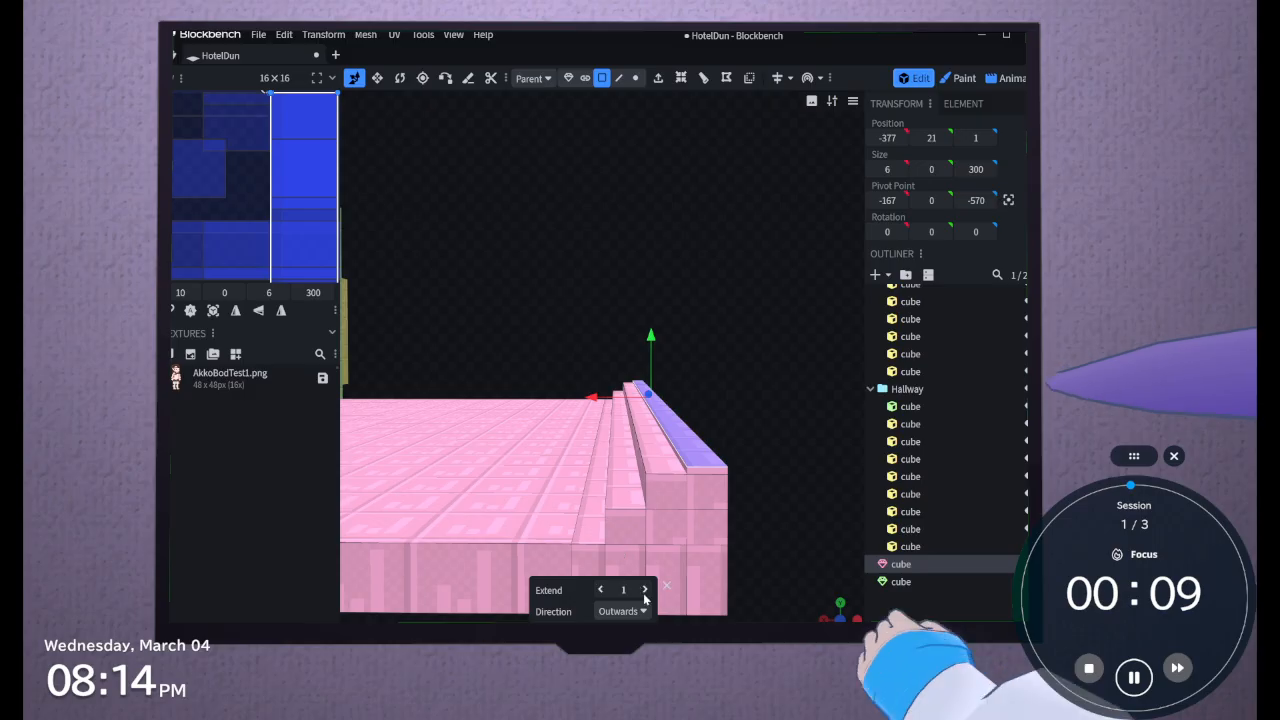
pyautogui.click(644, 593)
pyautogui.click(645, 597)
pyautogui.click(645, 597)
pyautogui.click(645, 597)
# Widen the lowest stair tread to 8 by moving its inner edge towards the floor
pyautogui.click(596, 543)
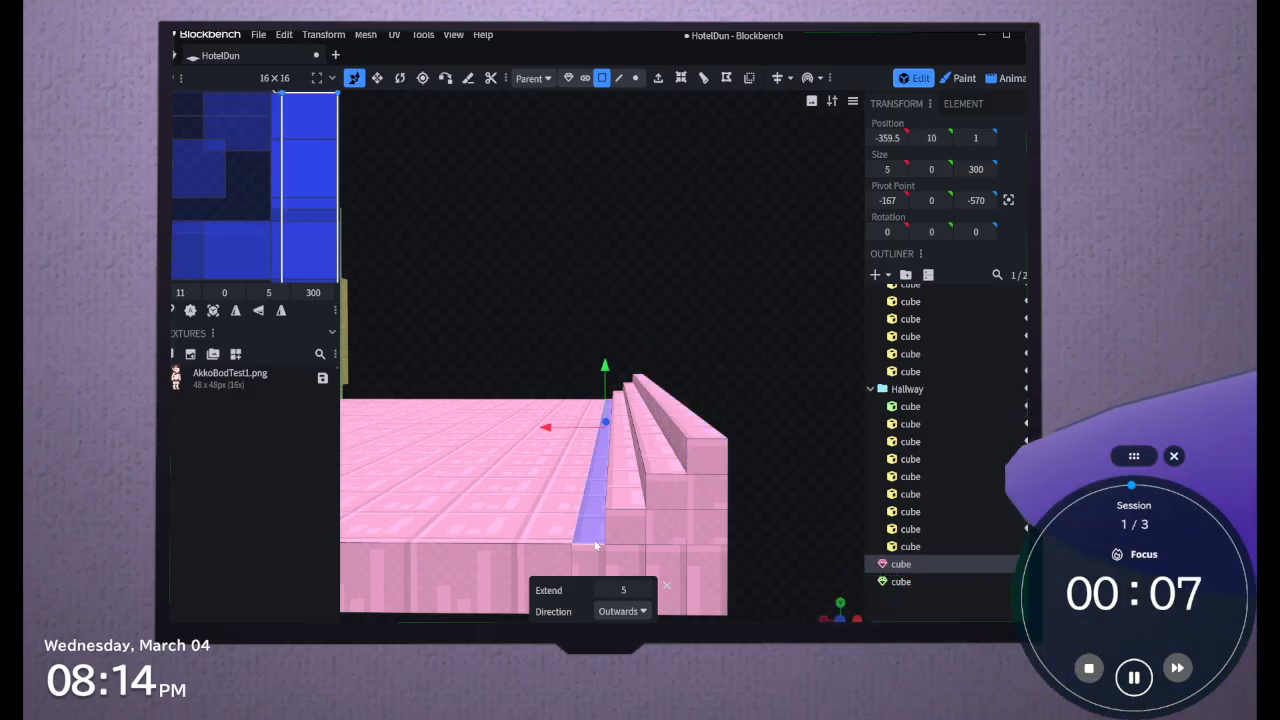
pyautogui.click(618, 78)
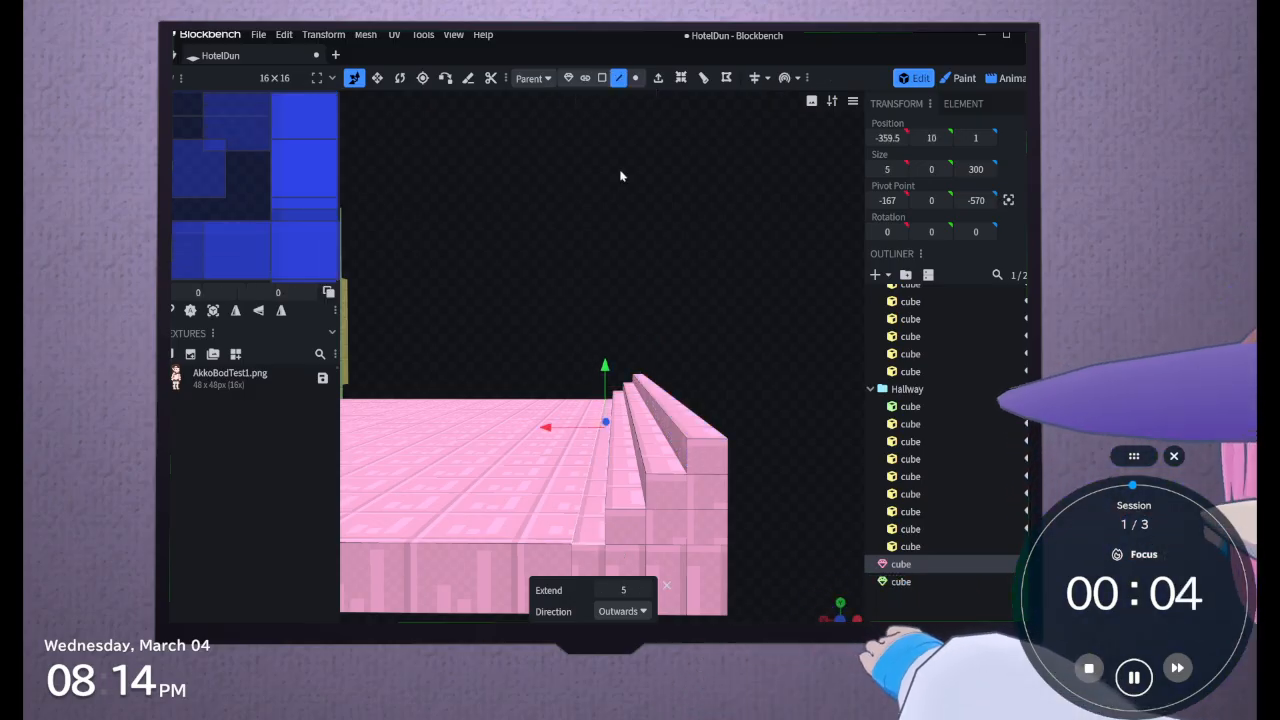
pyautogui.click(580, 505)
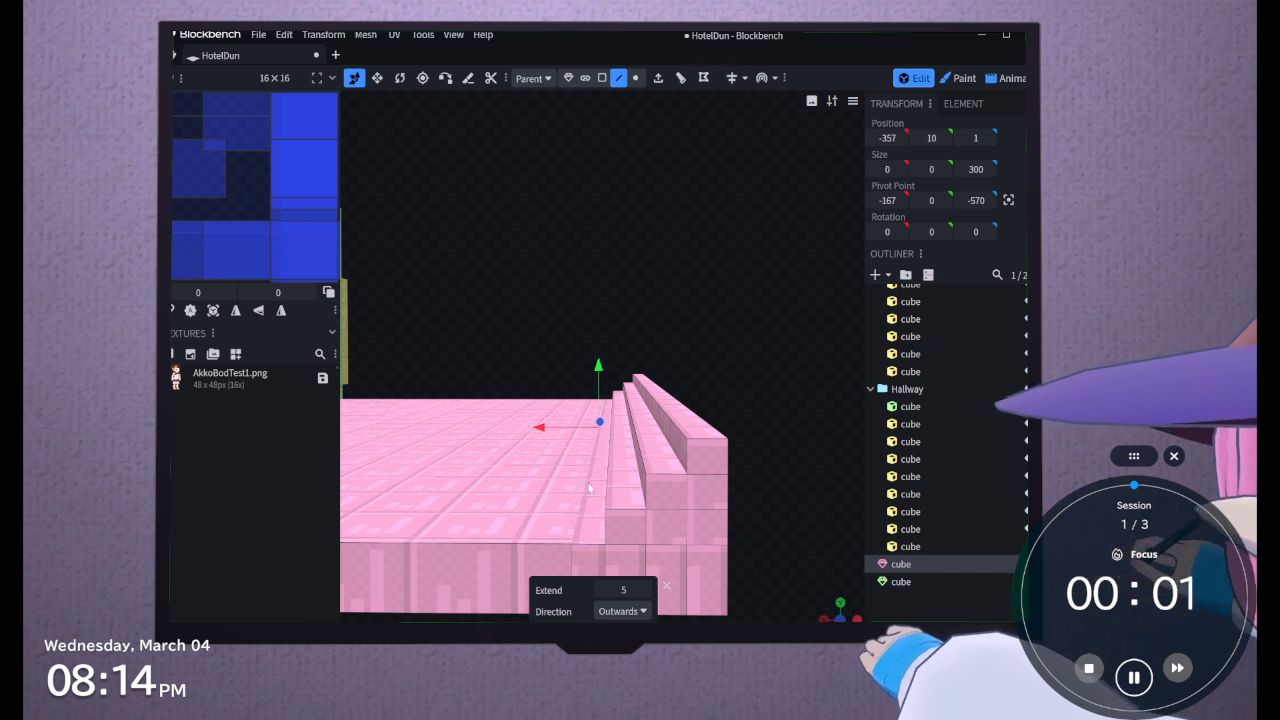
pyautogui.moveTo(545, 436); pyautogui.dragTo(533, 437)
pyautogui.moveTo(582, 393)
pyautogui.mouseDown()
pyautogui.moveTo(585, 370)
pyautogui.moveTo(584, 392)
pyautogui.mouseUp()
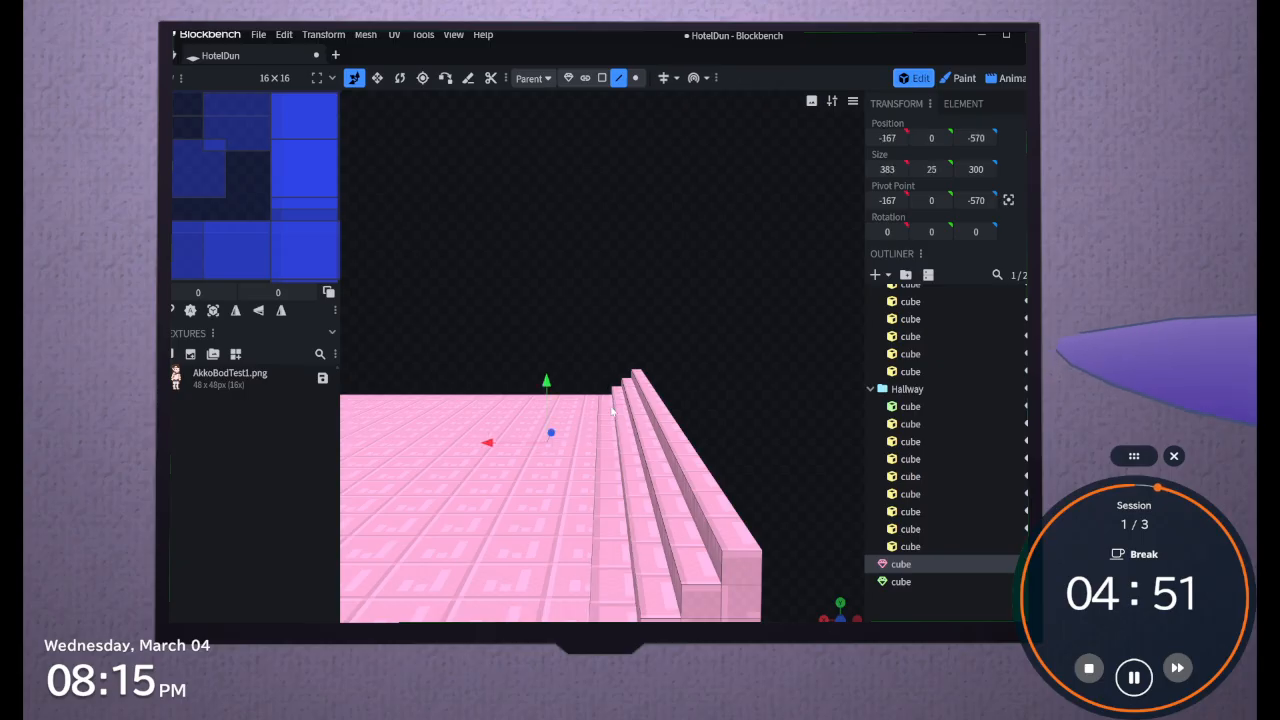
# Compare the widths of the two lower treads, and move the lowest tread's inner edge slightly back towards the stairs
pyautogui.click(601, 78)
pyautogui.click(643, 515)
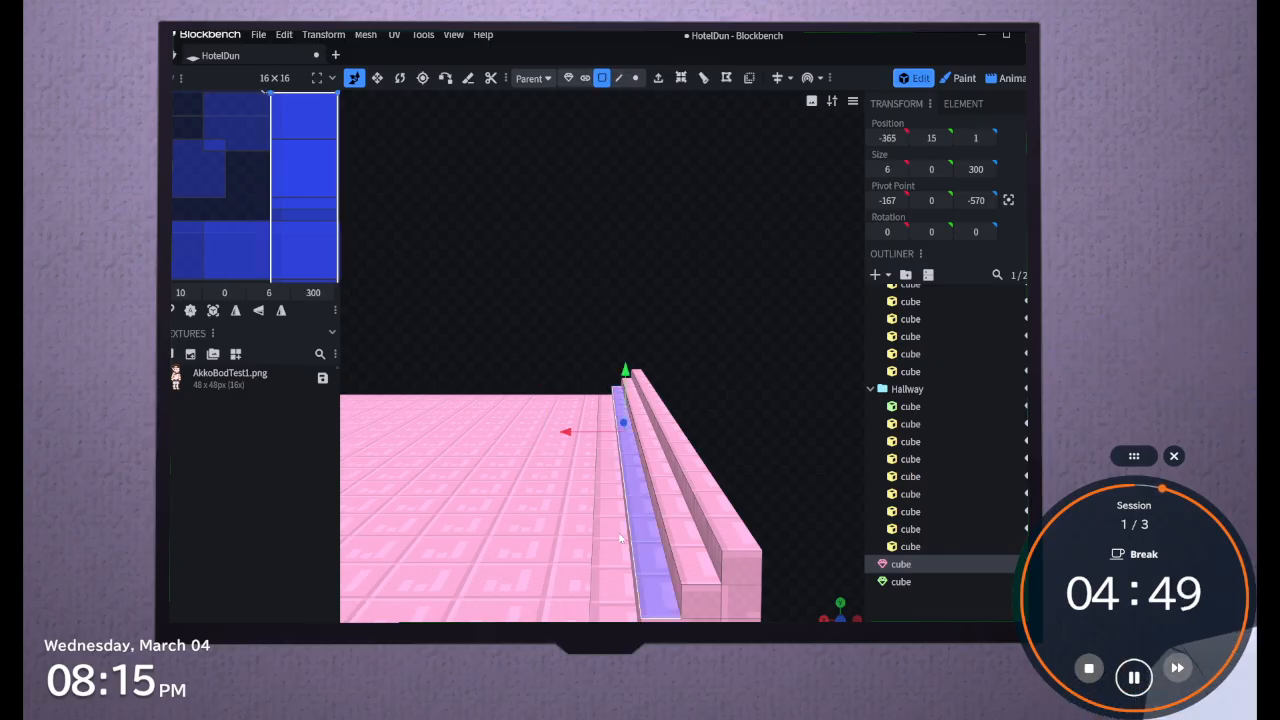
pyautogui.click(617, 532)
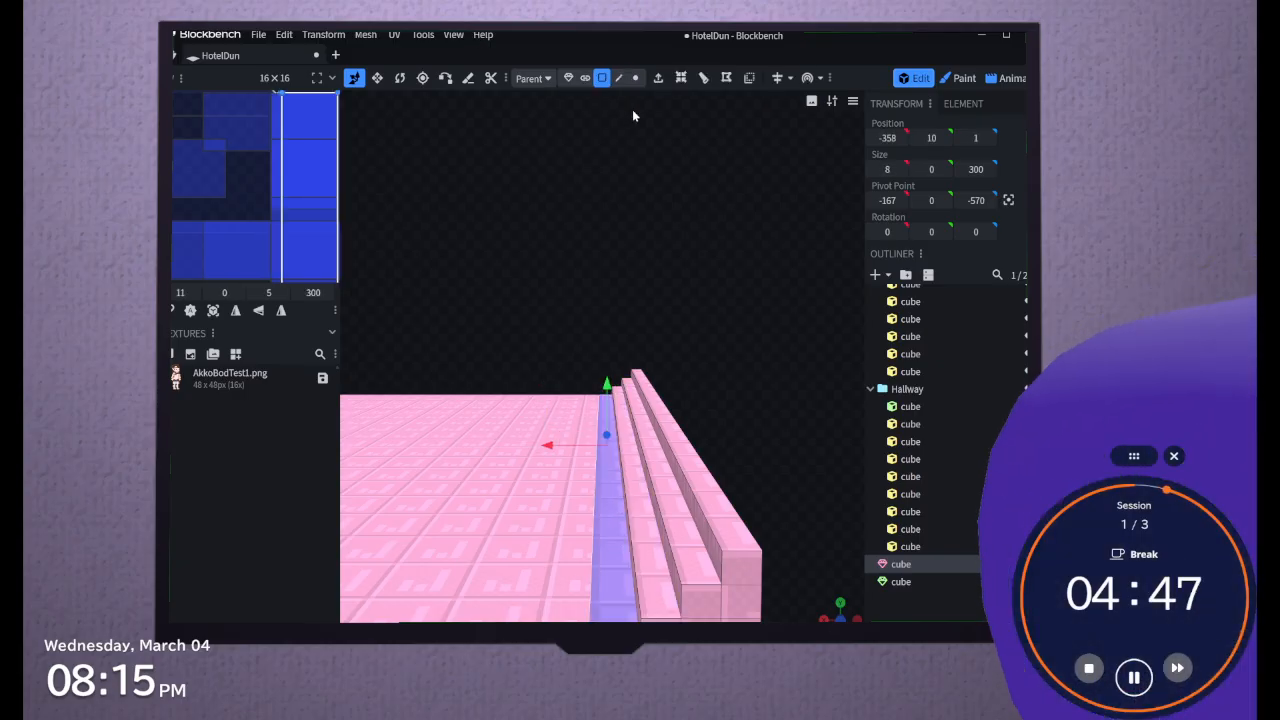
pyautogui.click(618, 78)
pyautogui.click(594, 581)
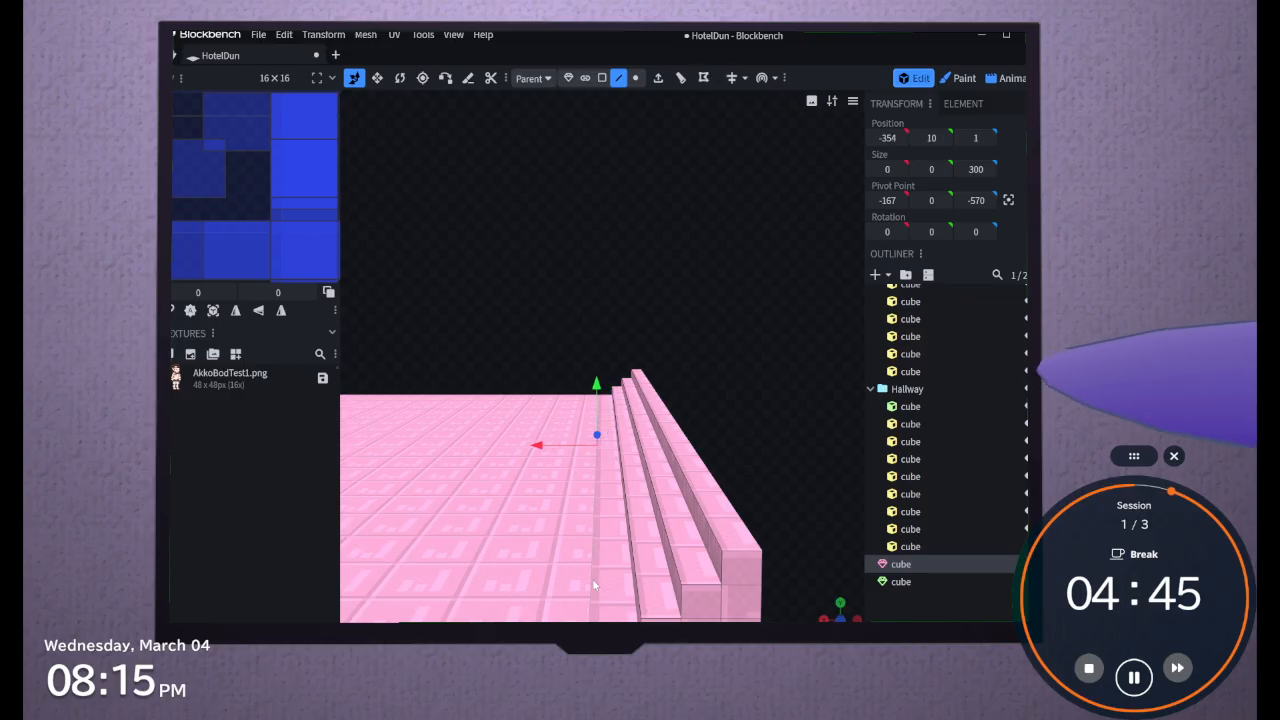
pyautogui.moveTo(538, 445); pyautogui.dragTo(542, 446)
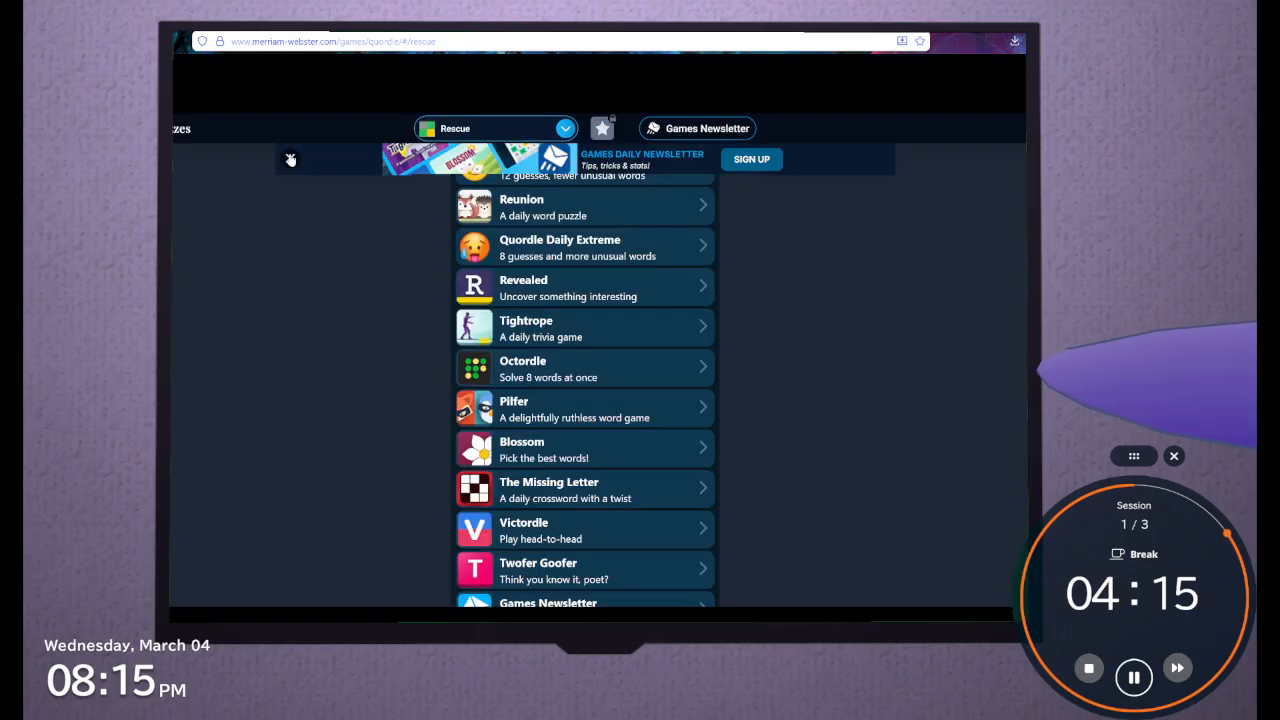
# Switch to the Quordle page in the browser and open the Daily: Classic puzzle
pyautogui.scroll(3, 322, 236)
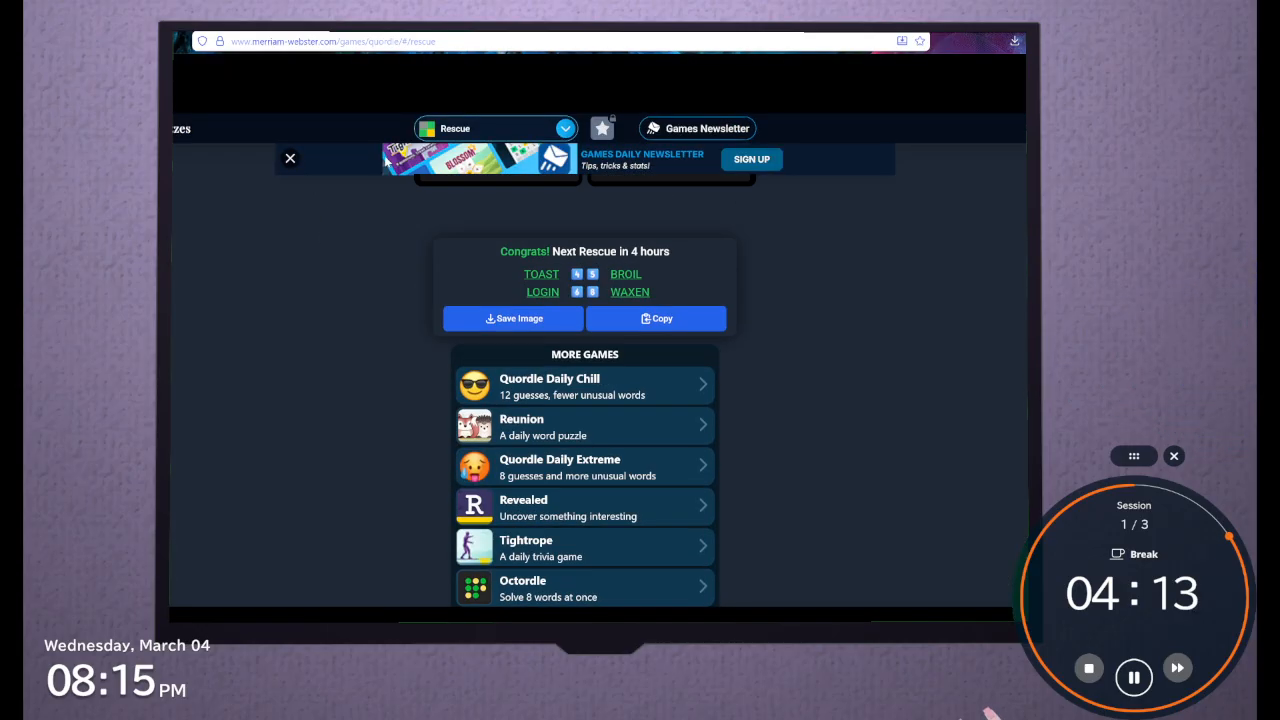
pyautogui.click(480, 128)
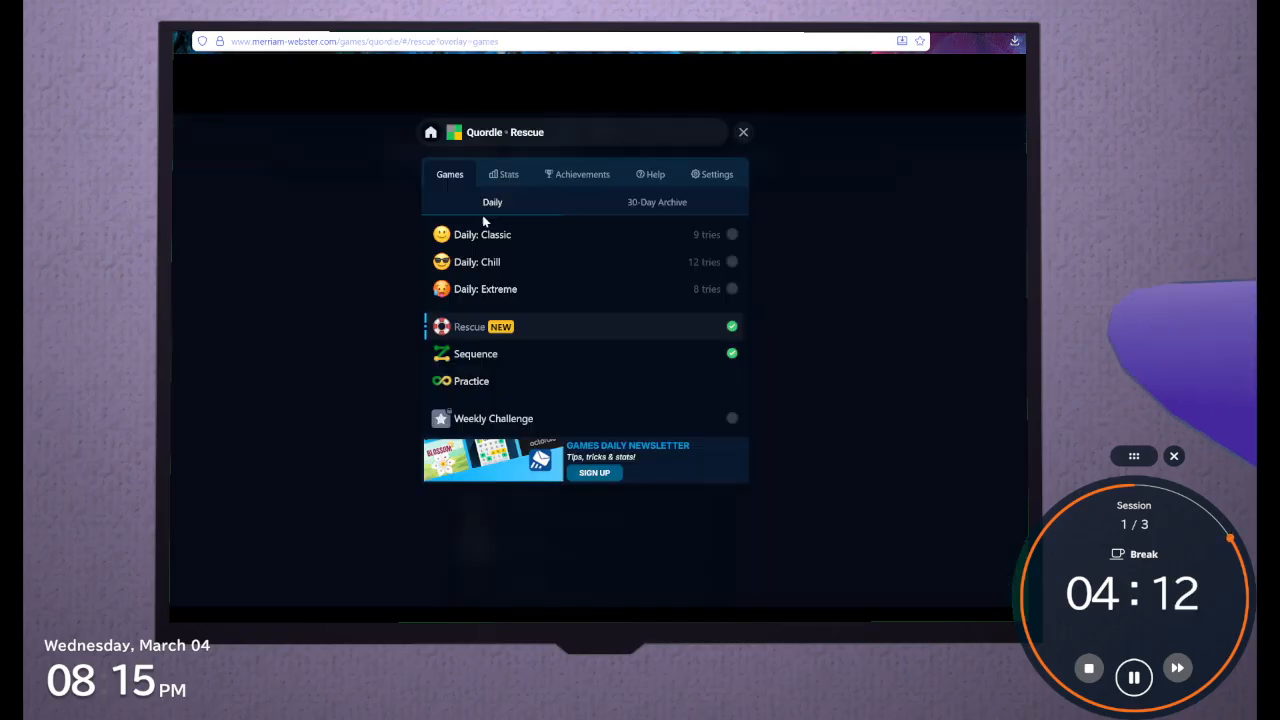
pyautogui.click(531, 233)
# Submit CRANE, THUMP and BOILS as the first three guesses
pyautogui.write('c')
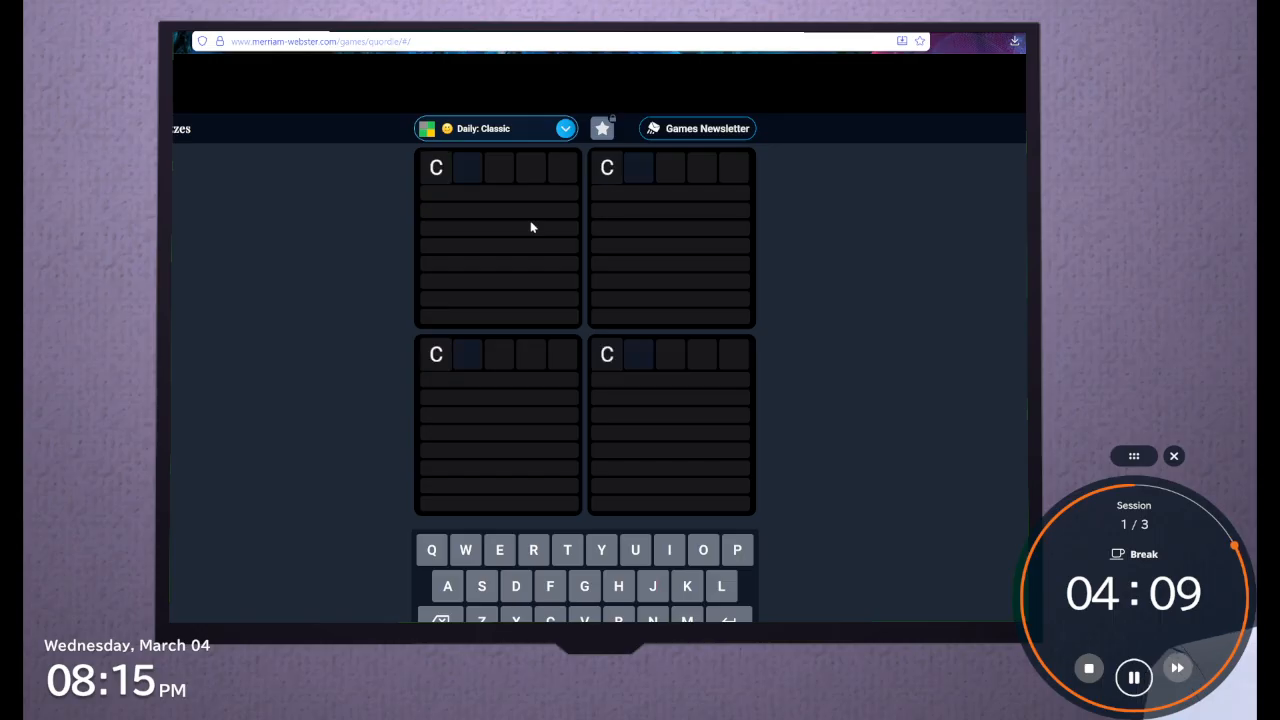
pyautogui.write('rane')
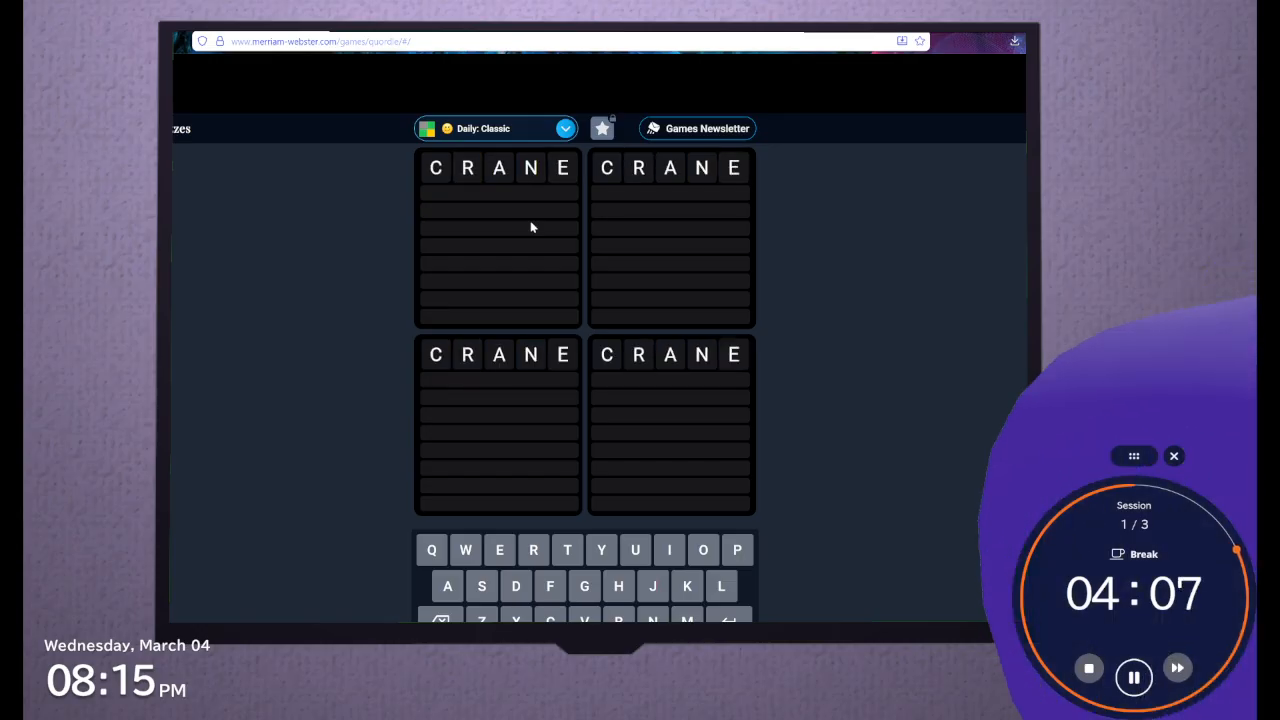
pyautogui.press('Return')
pyautogui.write('thump')
pyautogui.press('Return')
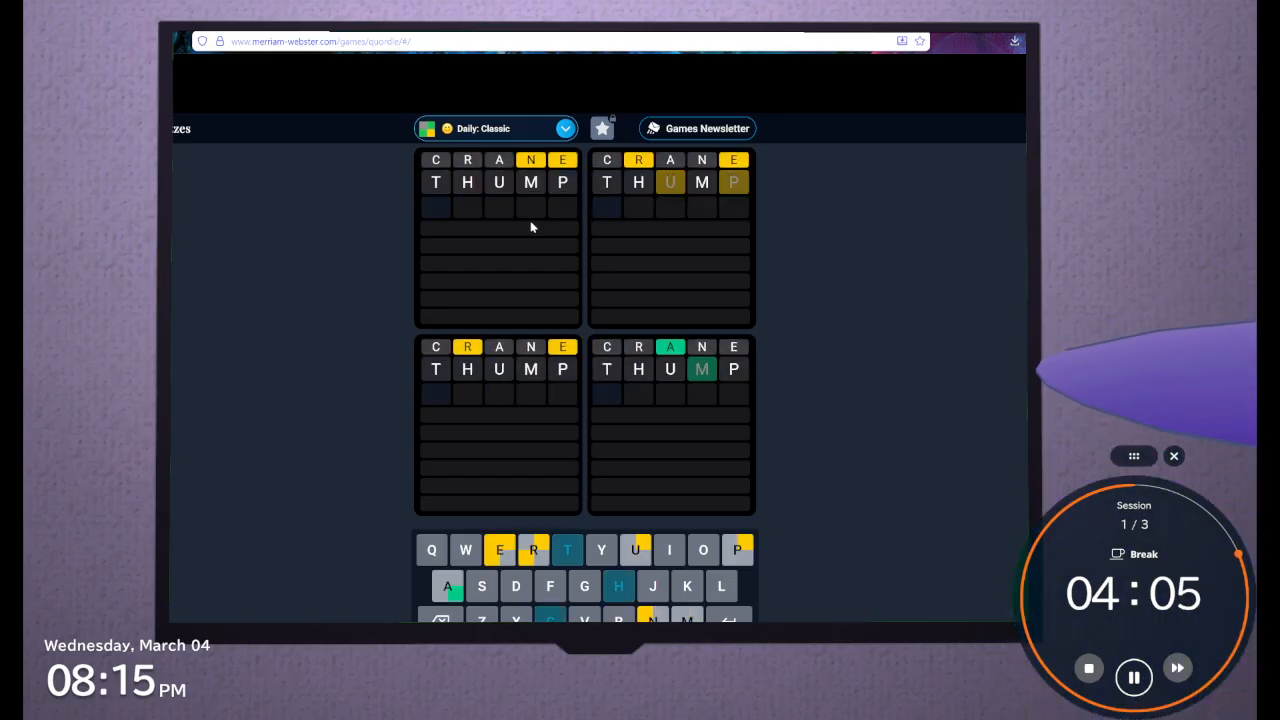
pyautogui.write('boils')
pyautogui.press('Return')
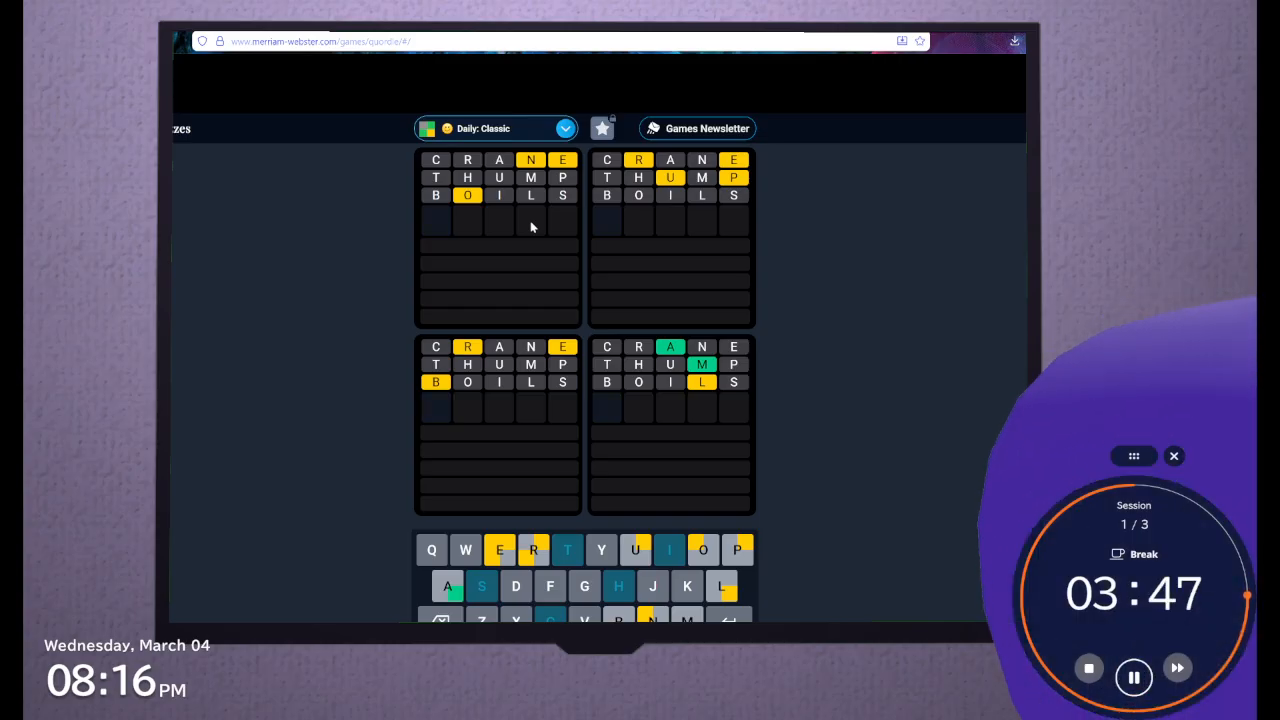
# Fill in LONER as the fourth guess
pyautogui.write('lone')
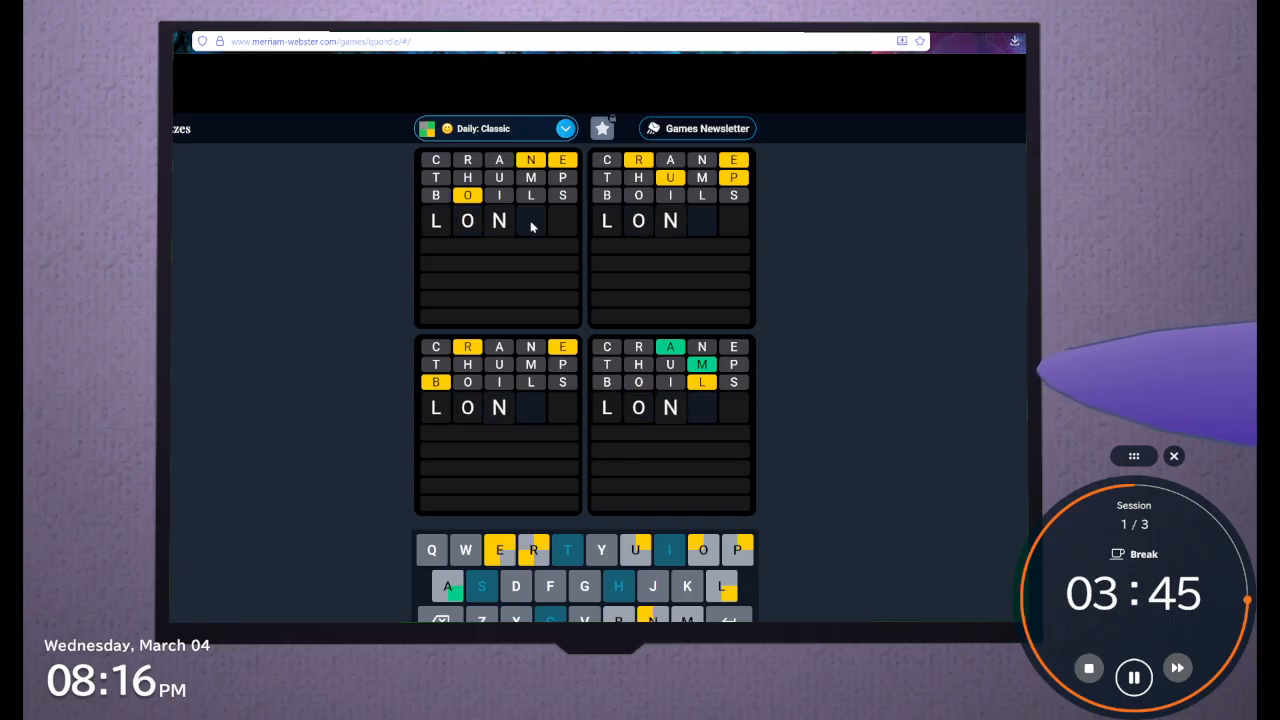
pyautogui.write('r')
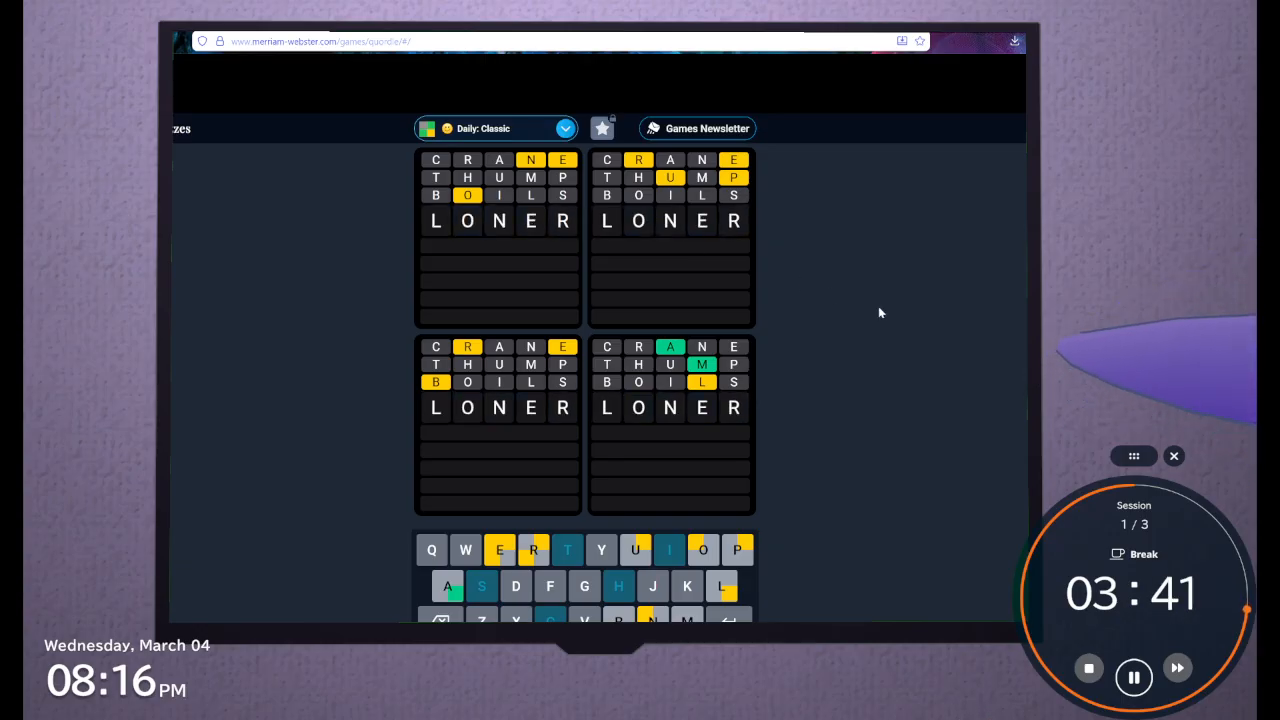
# Test D, F, G, V, P and Y as the last letter after LONE before restoring R
pyautogui.press('BackSpace')
pyautogui.write('D')
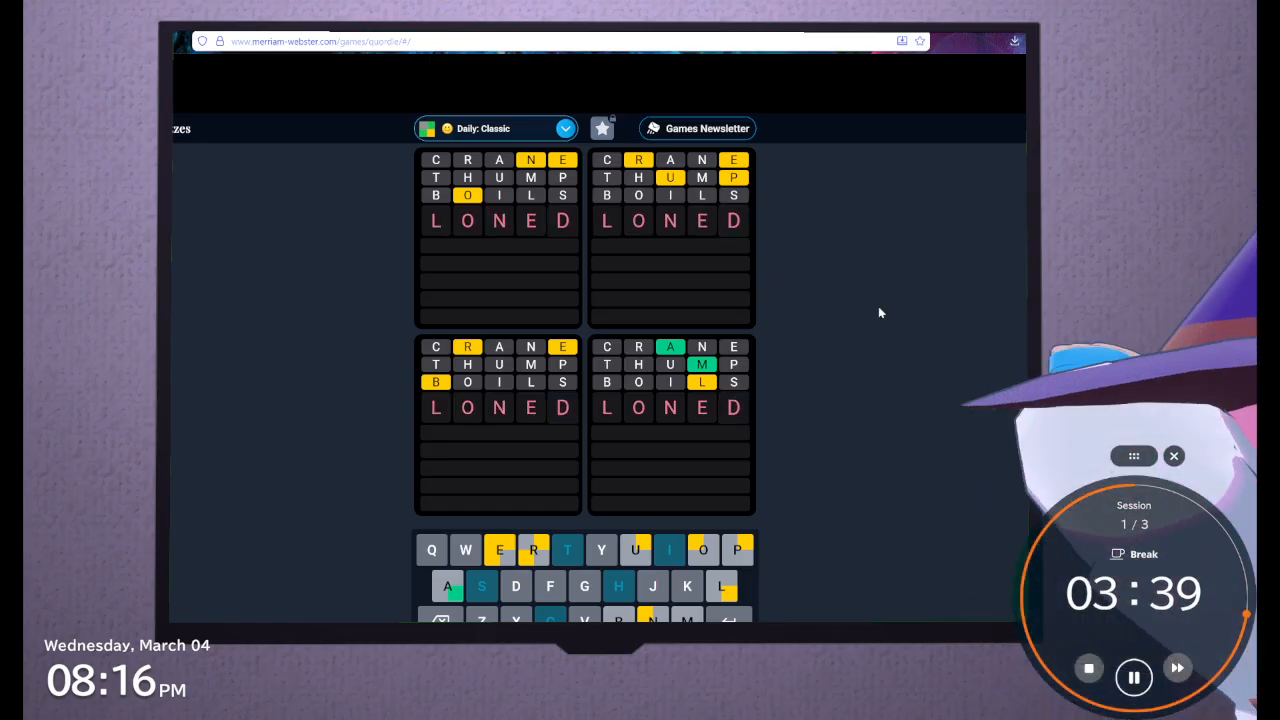
pyautogui.press('BackSpace')
pyautogui.write('F')
pyautogui.press('BackSpace')
pyautogui.write('G')
pyautogui.press('BackSpace')
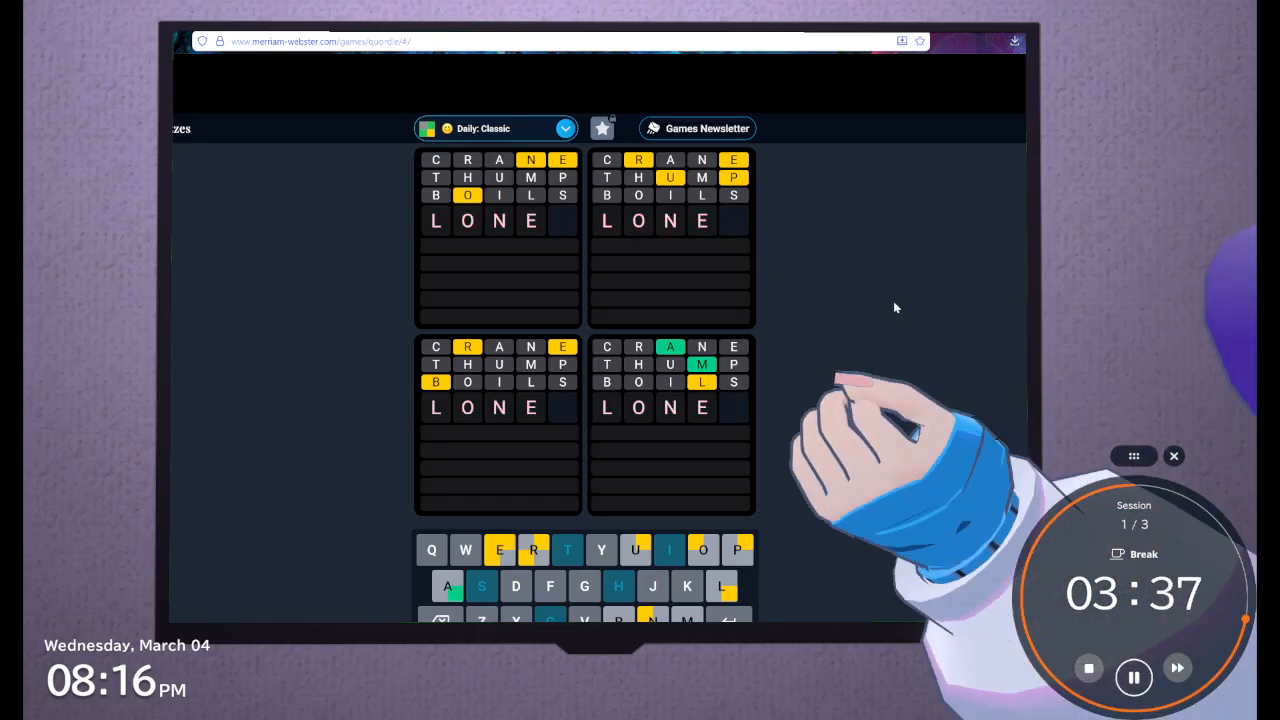
pyautogui.write('V')
pyautogui.press('BackSpace')
pyautogui.write('P')
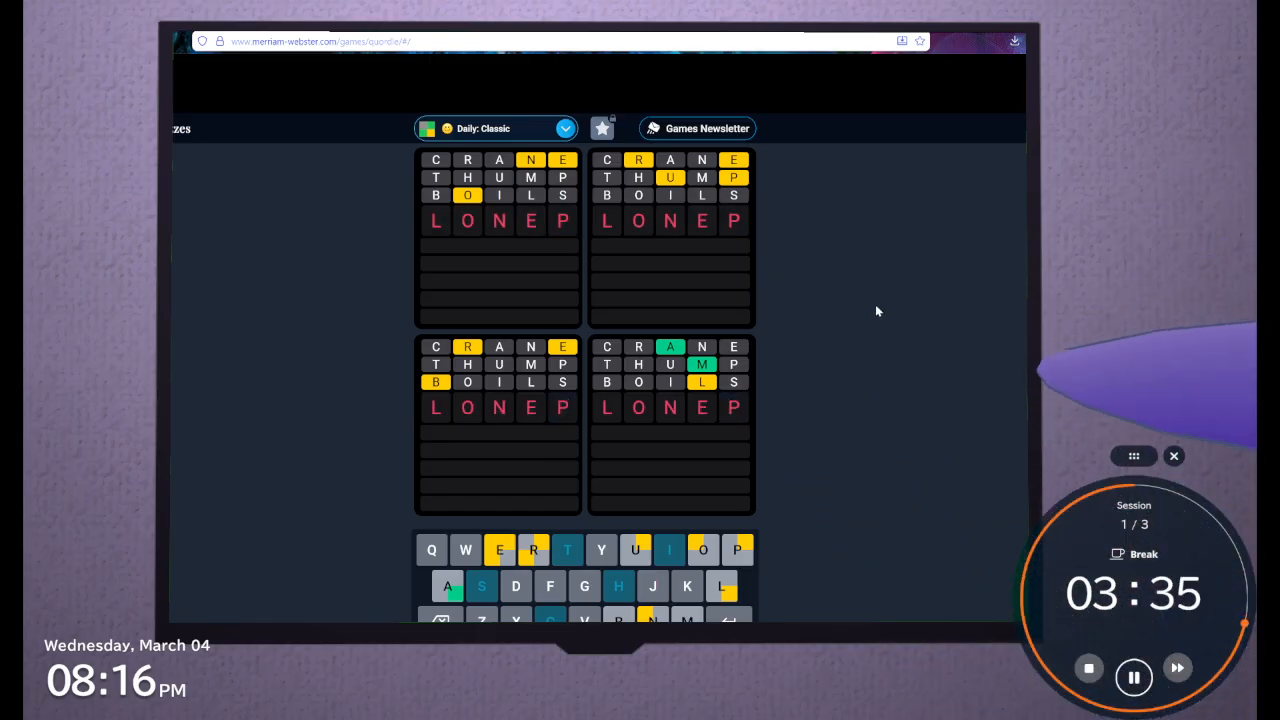
pyautogui.press('BackSpace')
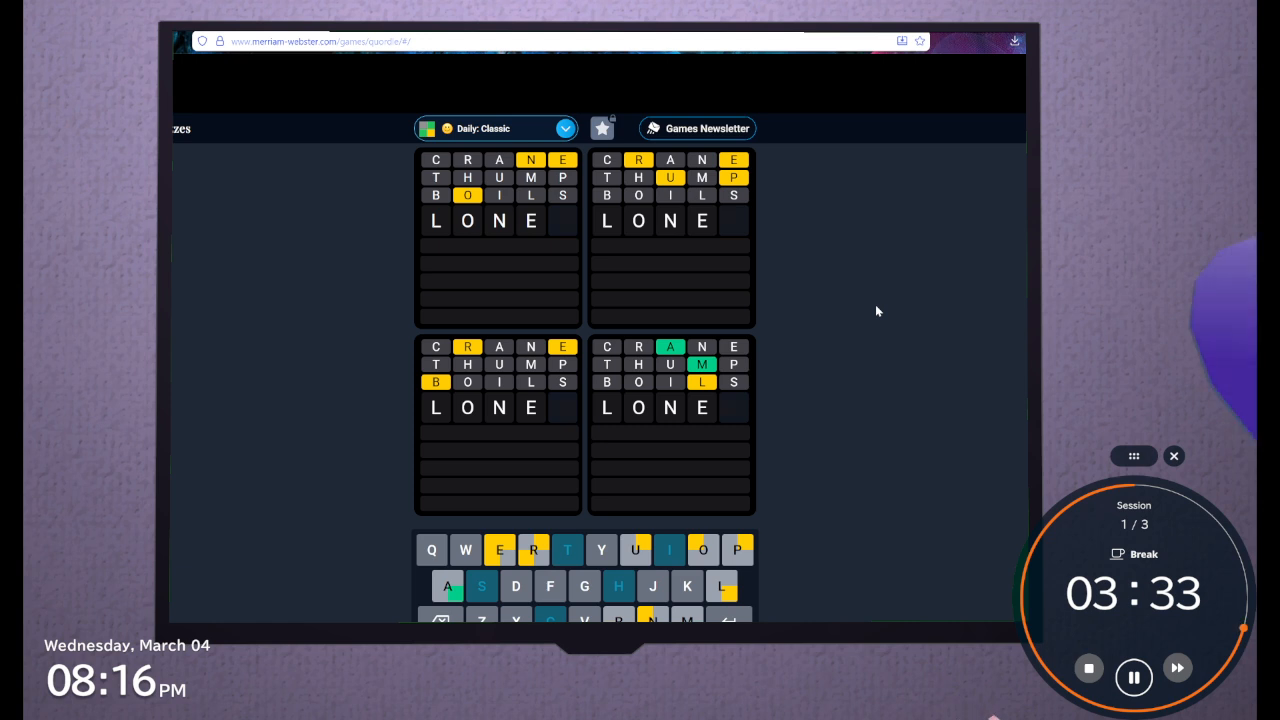
pyautogui.write('Y')
pyautogui.press('BackSpace')
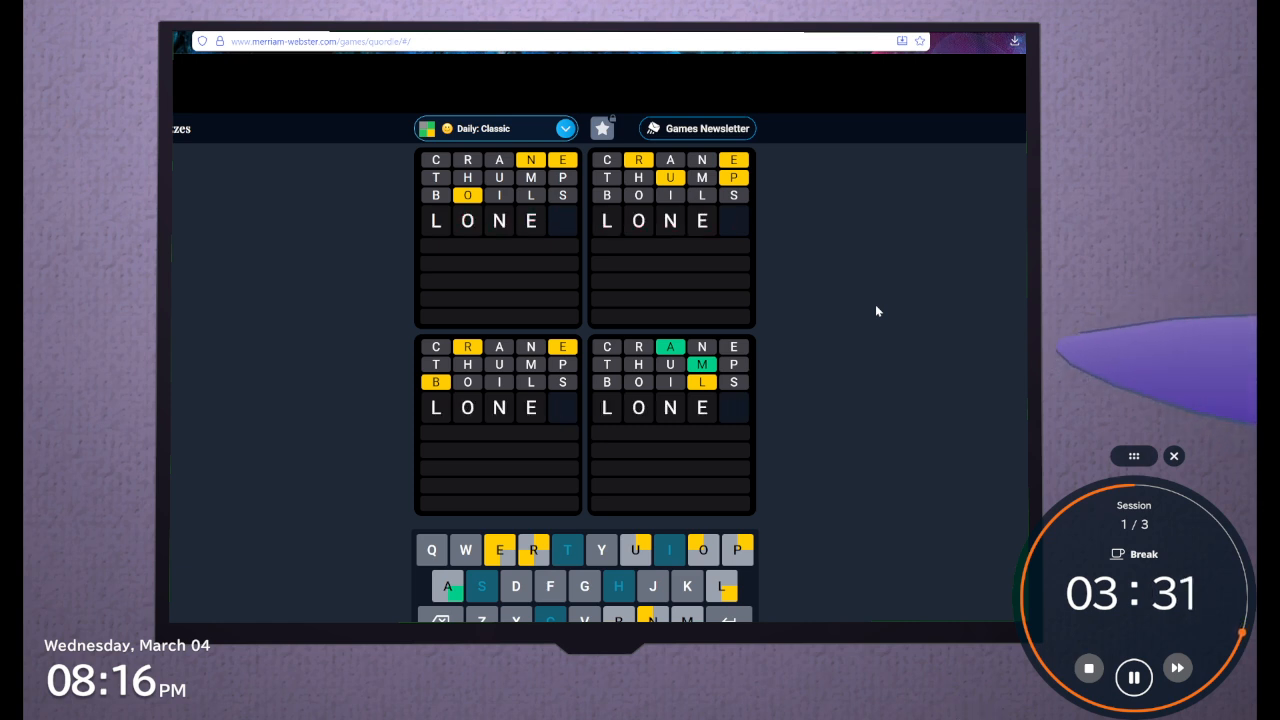
pyautogui.write('R')
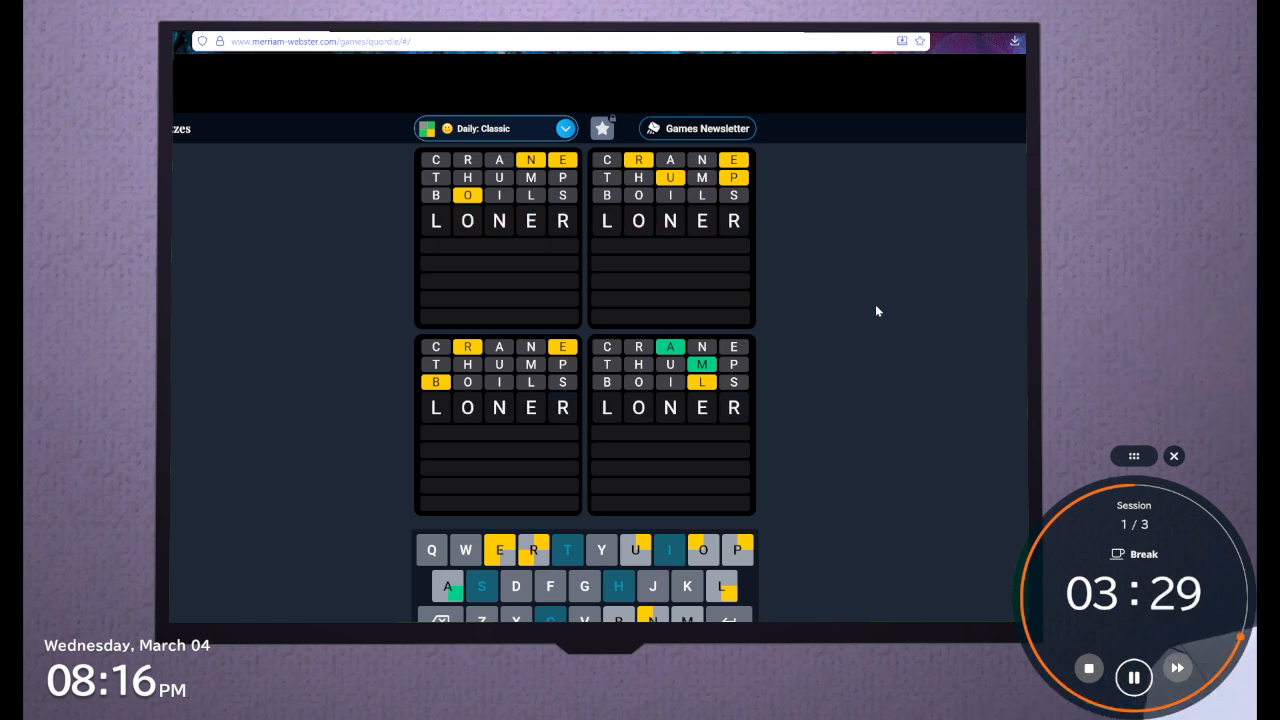
# Submit LONER as the fourth guess and LLAMA as the fifth guess
pyautogui.press('Return')
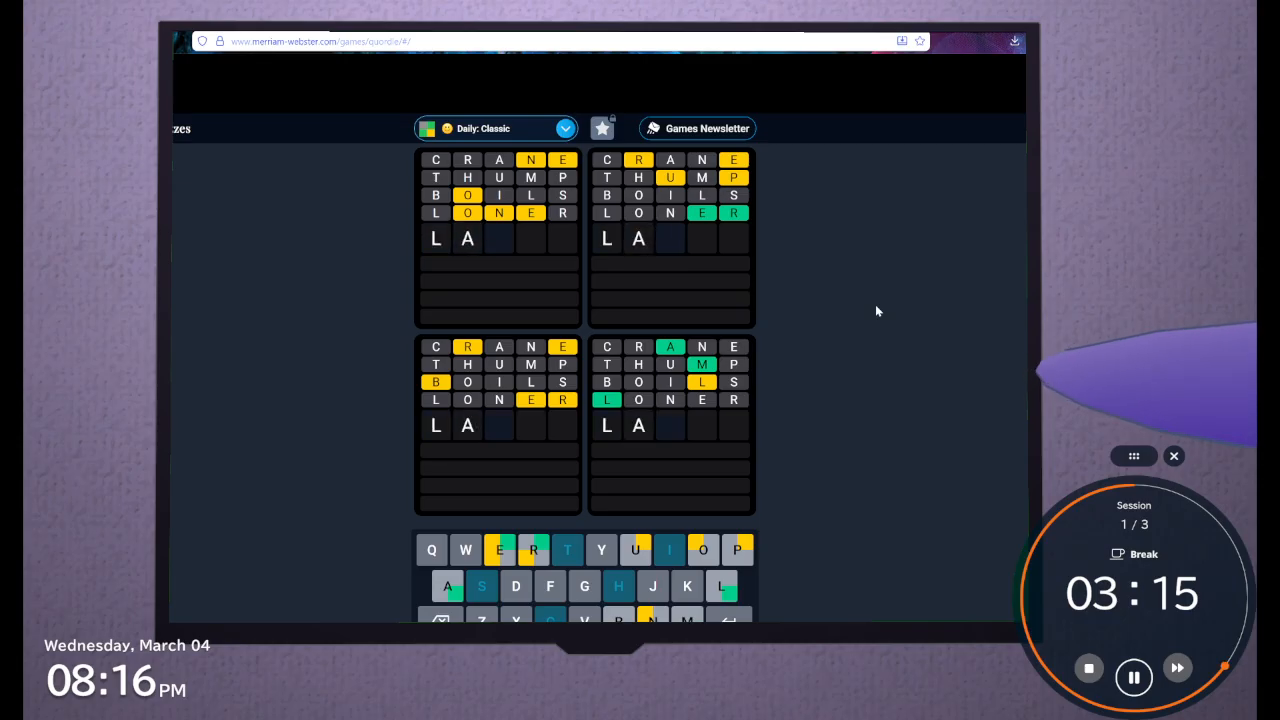
pyautogui.write('ame')
pyautogui.press('BackSpace')
pyautogui.press('BackSpace')
pyautogui.press('BackSpace')
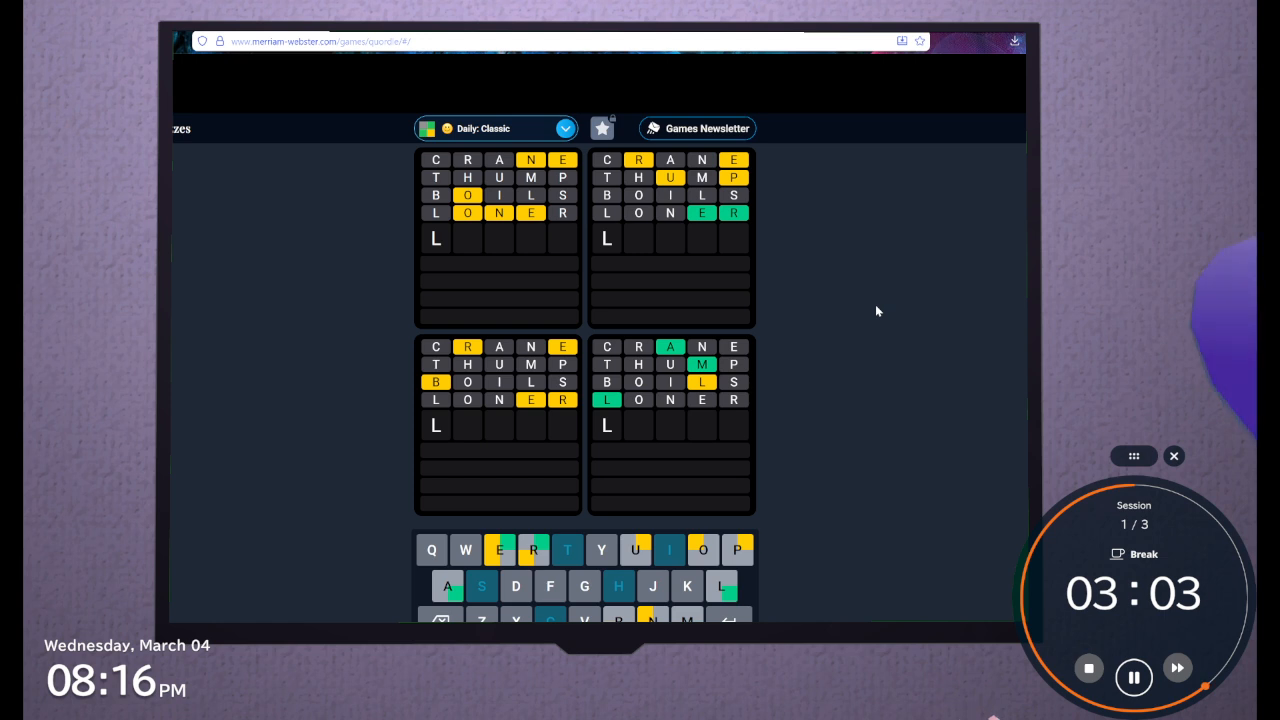
pyautogui.write('lama')
pyautogui.press('Return')
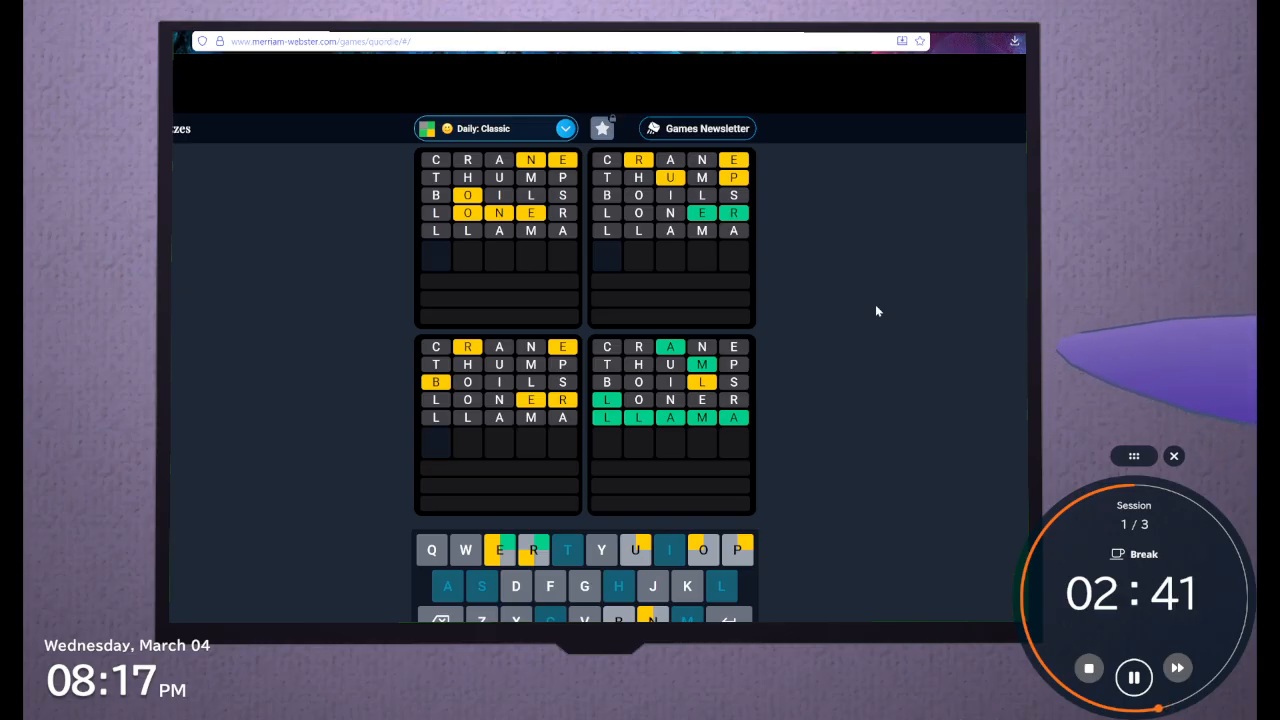
pyautogui.write('PU')
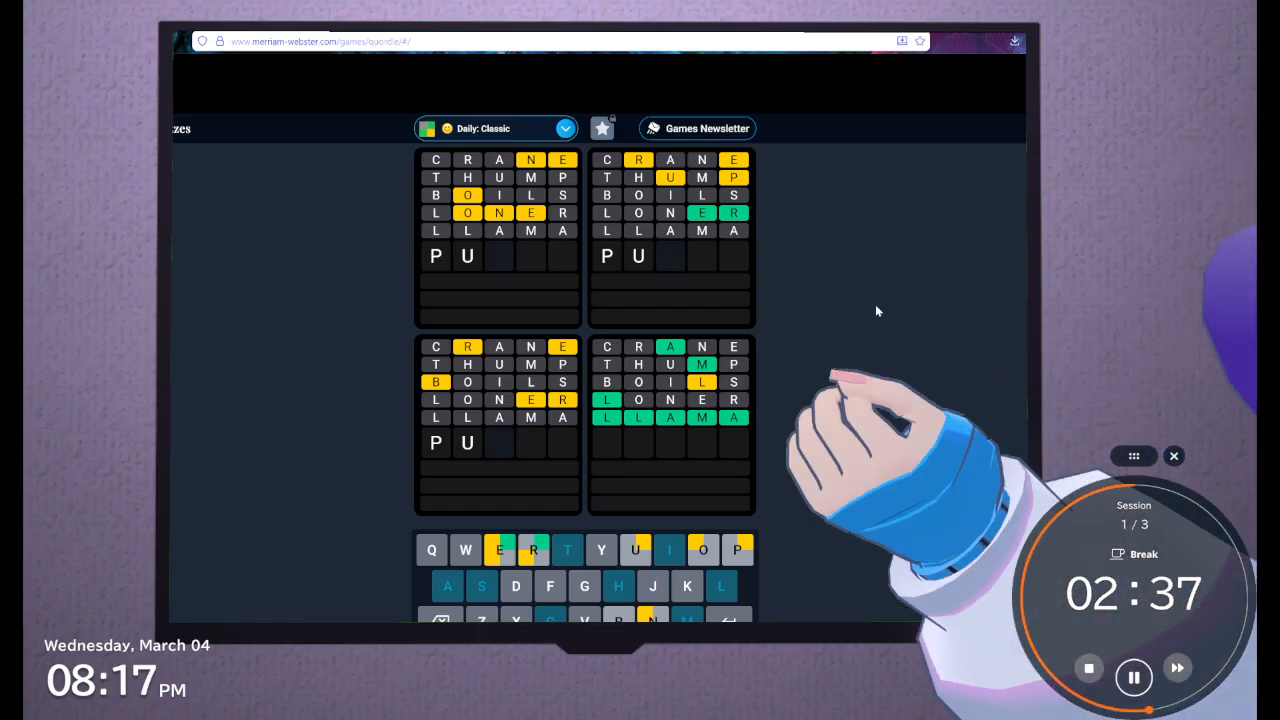
pyautogui.write('DER')
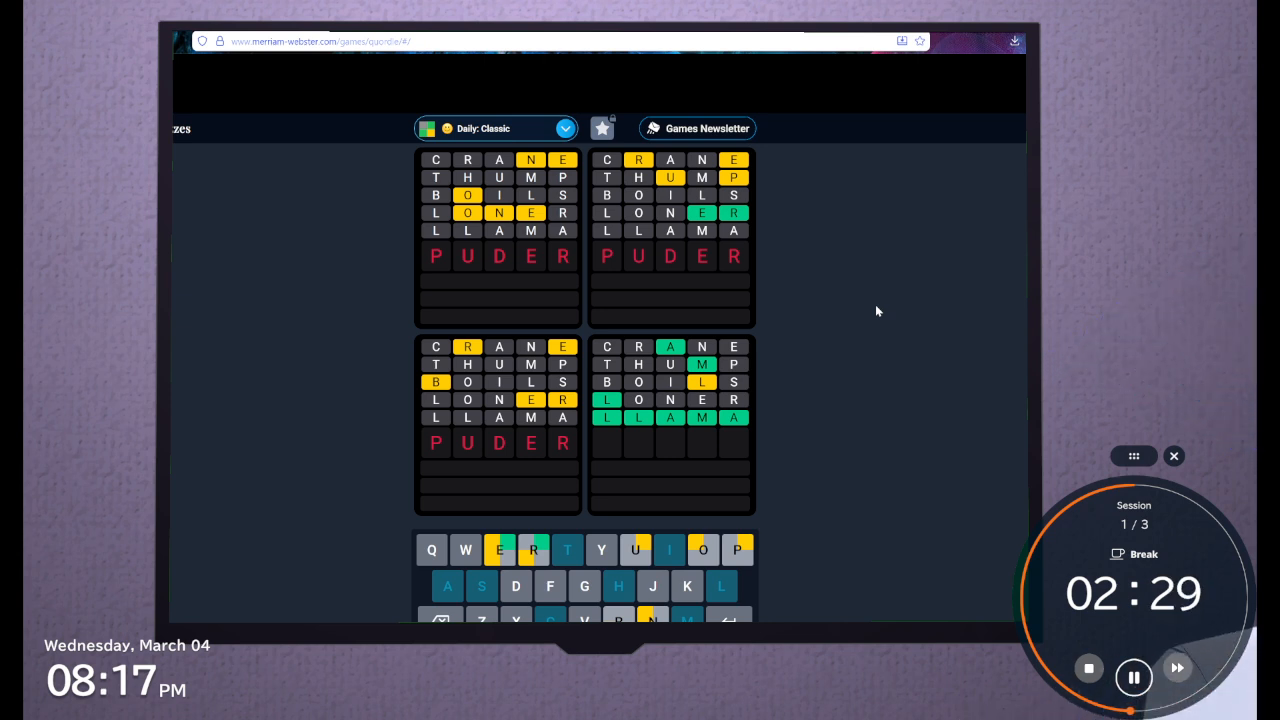
pyautogui.press('BackSpace')
pyautogui.press('BackSpace')
pyautogui.press('BackSpace')
pyautogui.press('BackSpace')
pyautogui.press('BackSpace')
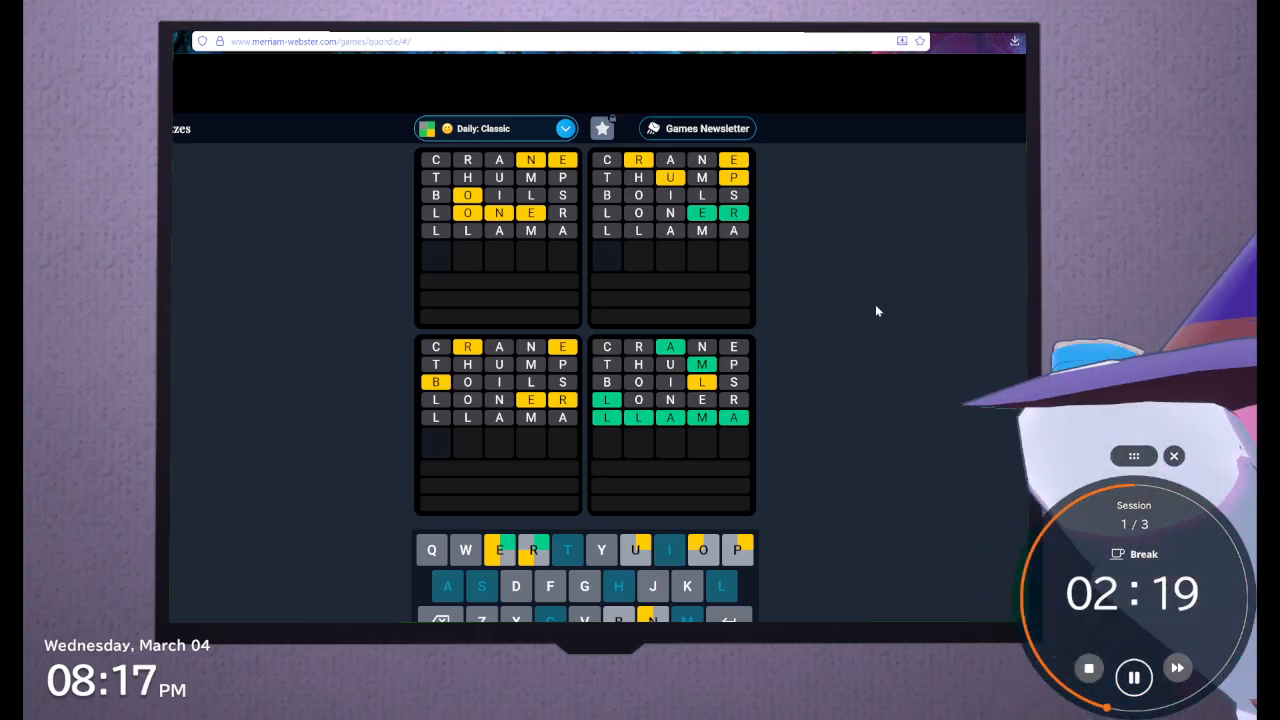
pyautogui.write('dw')
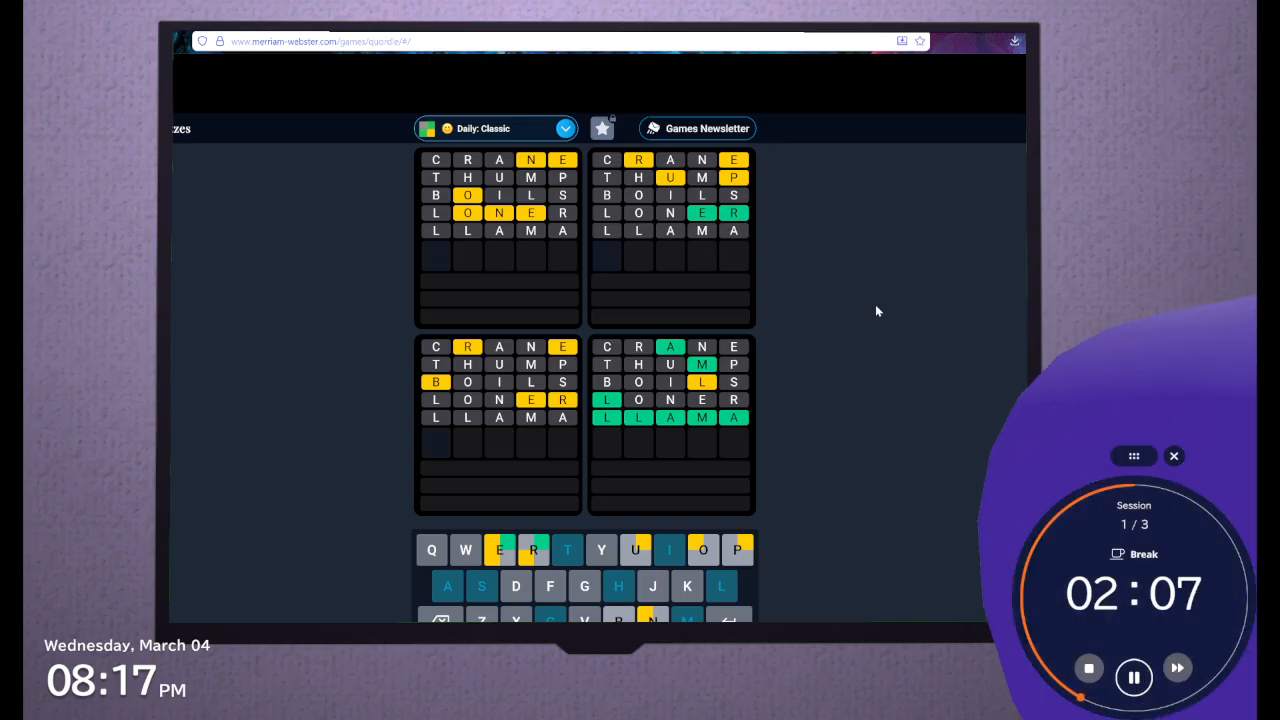
# Submit PUKER as the sixth guess
pyautogui.write('pup')
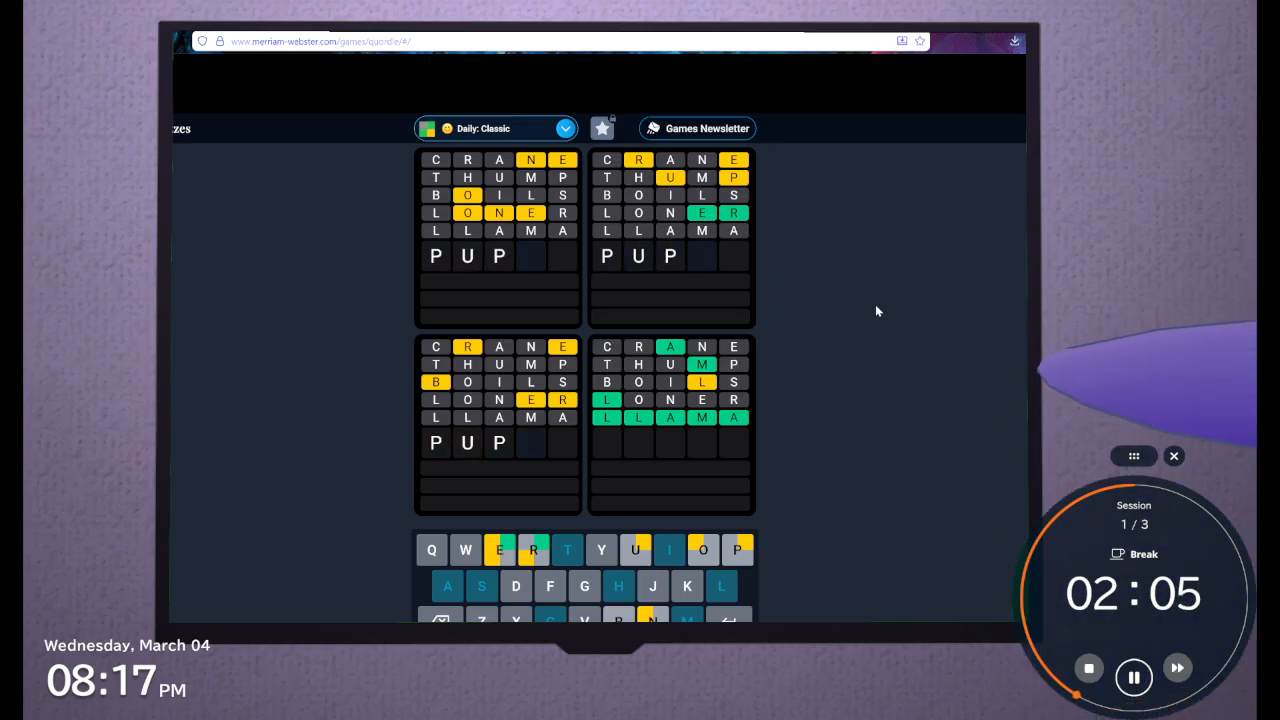
pyautogui.write('er')
pyautogui.press('BackSpace')
pyautogui.press('BackSpace')
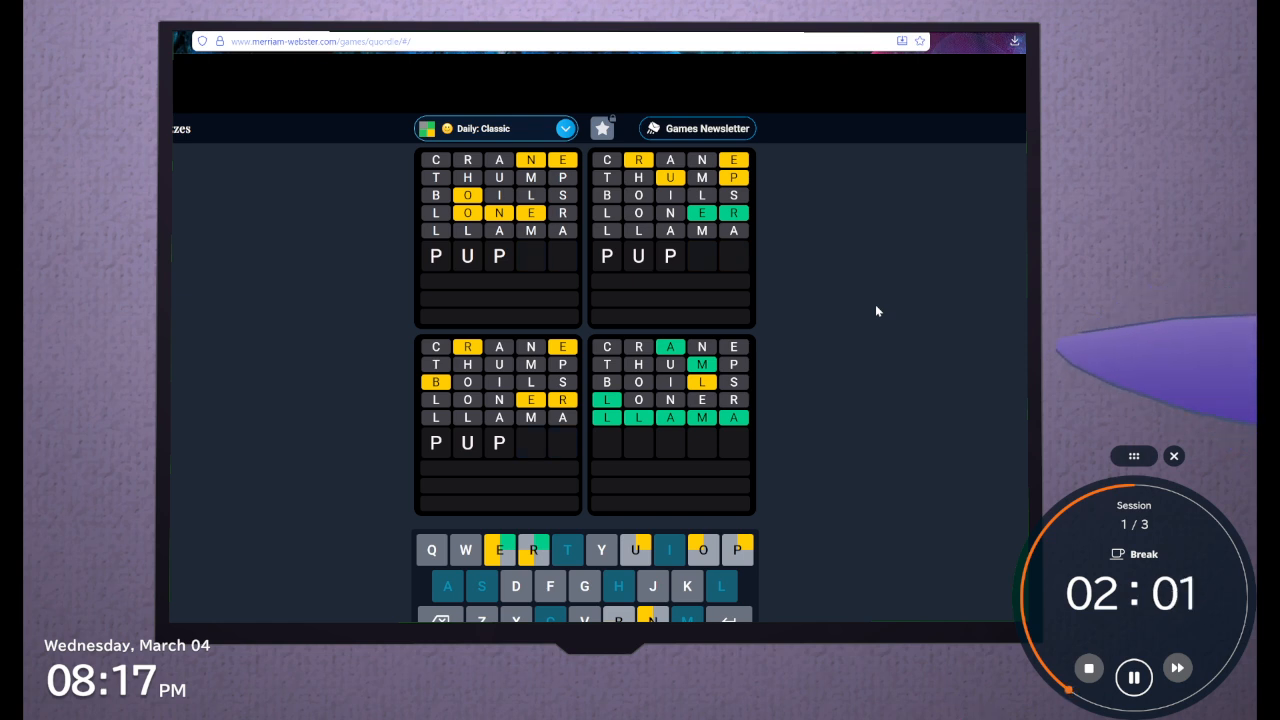
pyautogui.press('BackSpace')
pyautogui.write('ker')
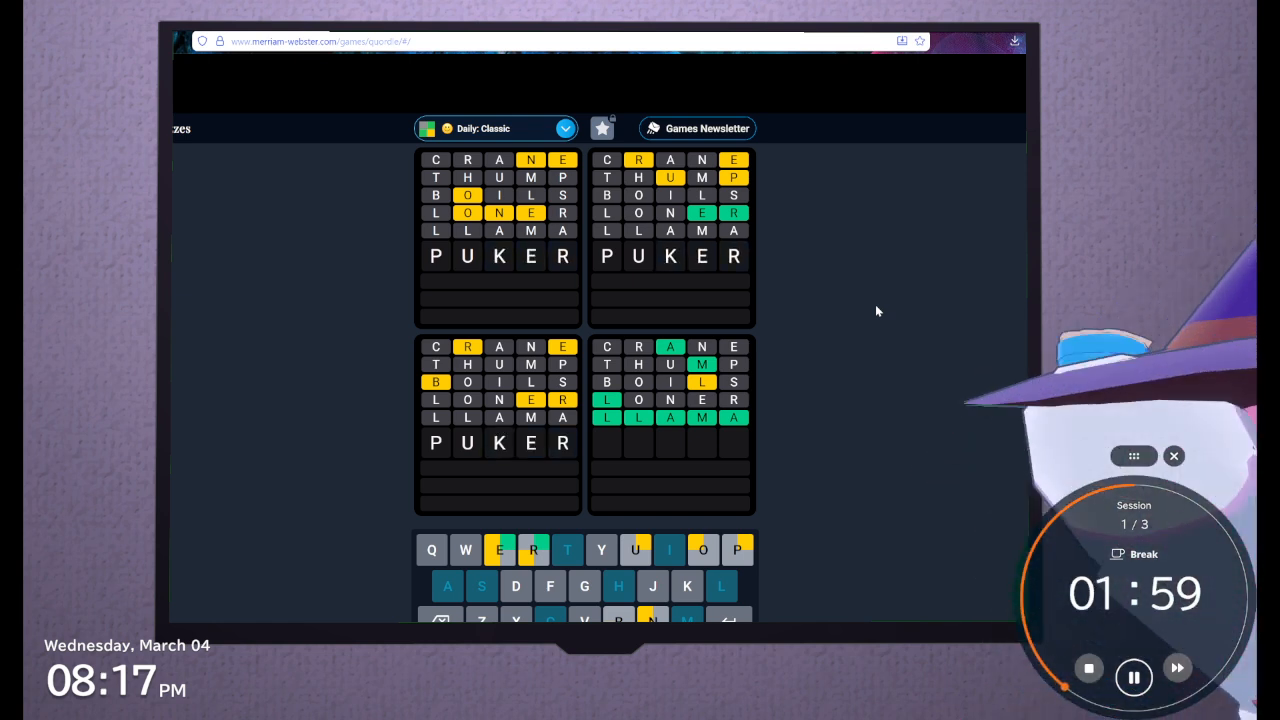
pyautogui.press('Return')
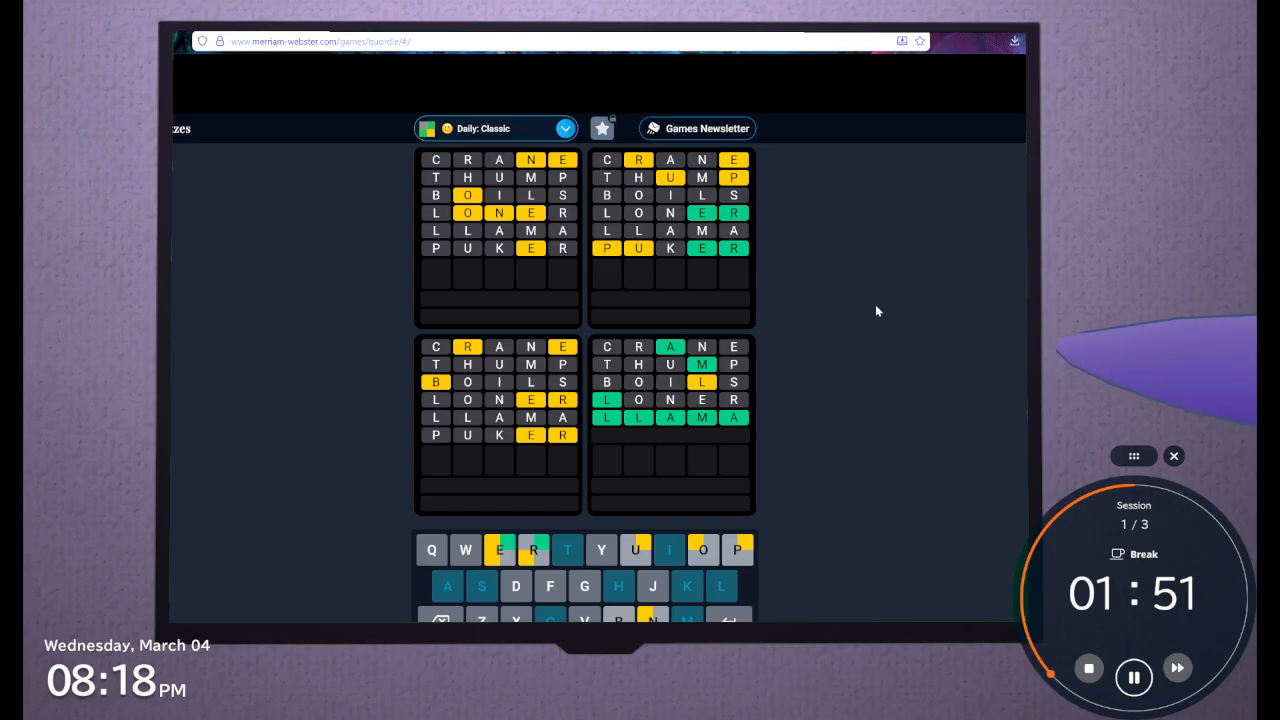
# Submit UPPER as the seventh guess
pyautogui.write('u')
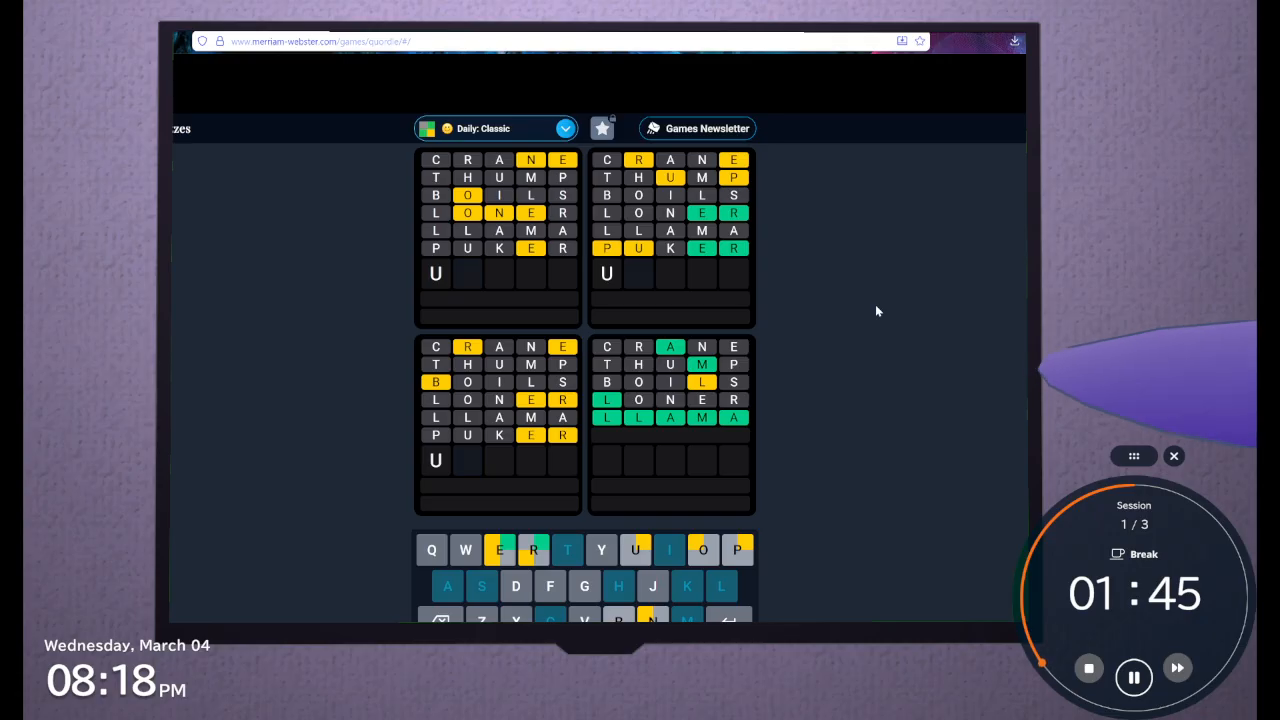
pyautogui.write('oo')
pyautogui.press('BackSpace')
pyautogui.press('BackSpace')
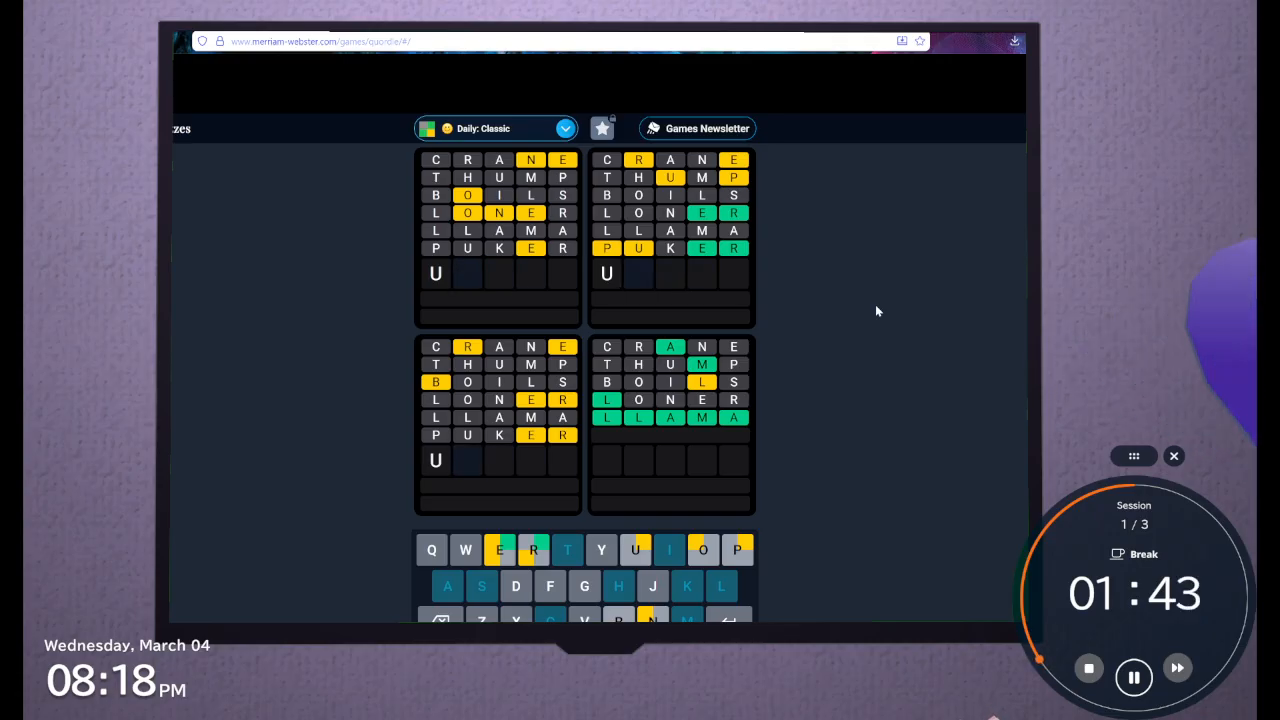
pyautogui.write('pper')
pyautogui.press('Return')
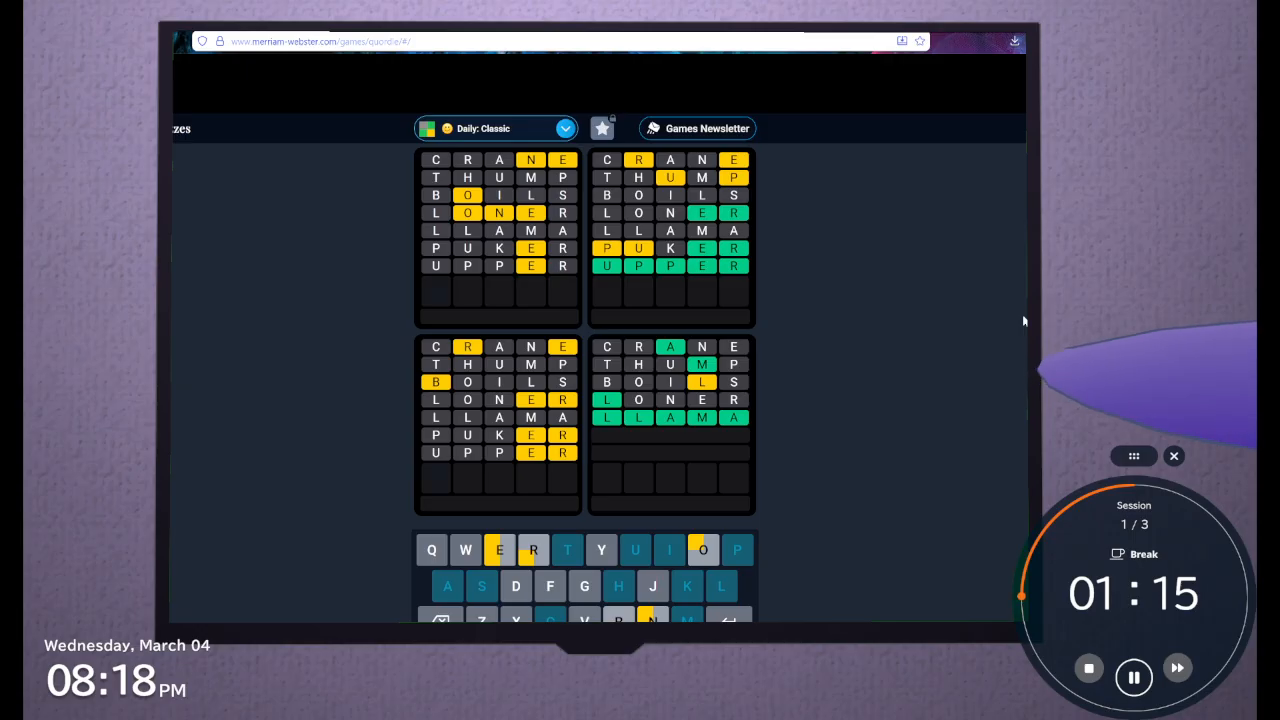
# Try NEON as the opening letters of the eighth guess, then clear the row
pyautogui.write('n')
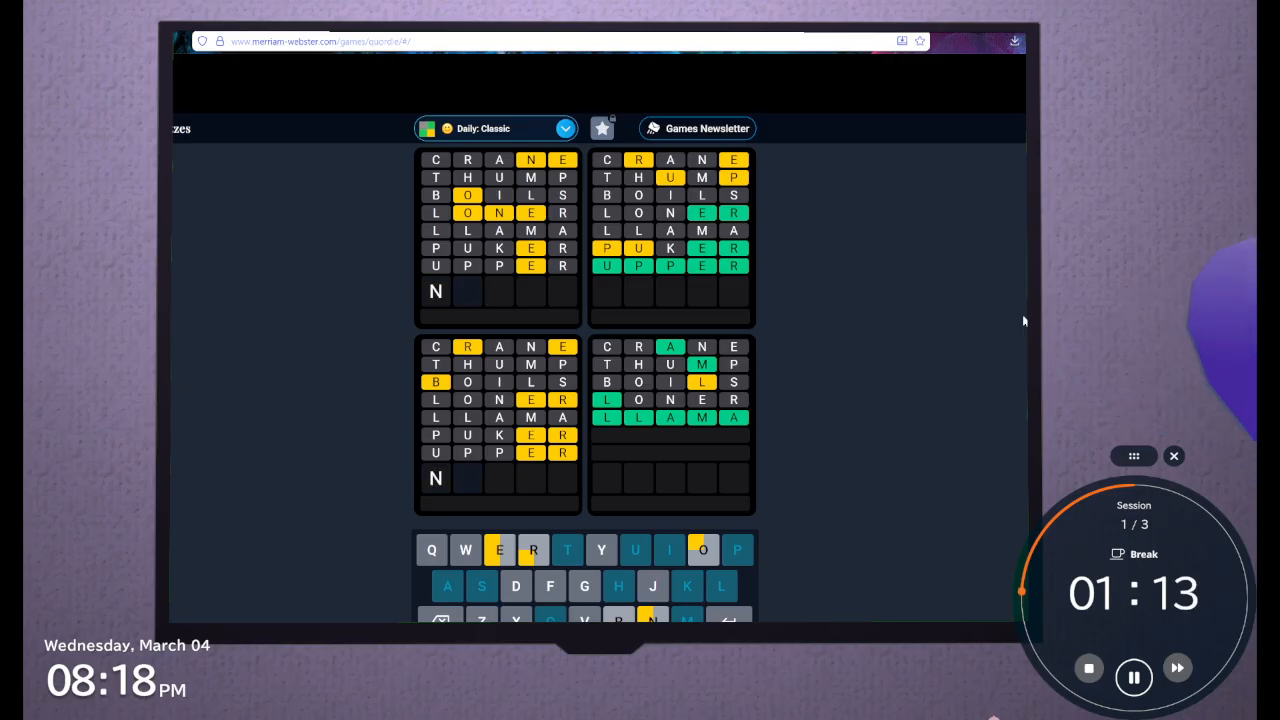
pyautogui.write('e')
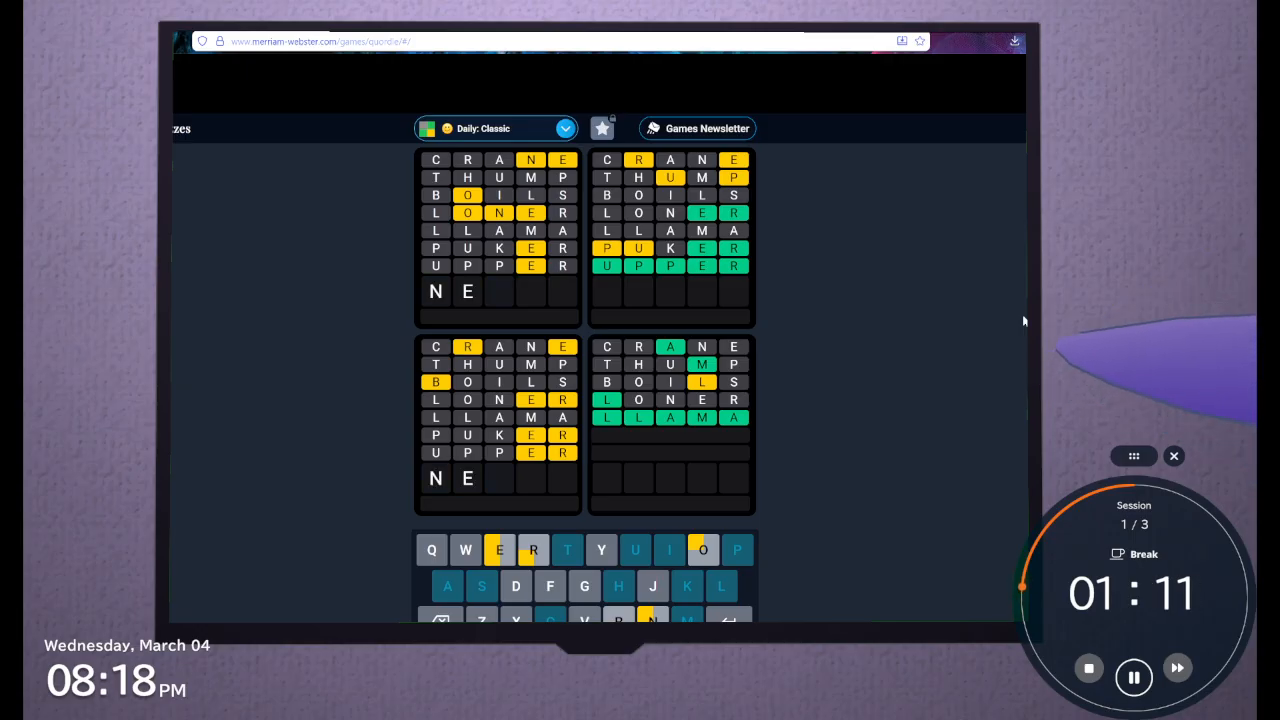
pyautogui.write('o')
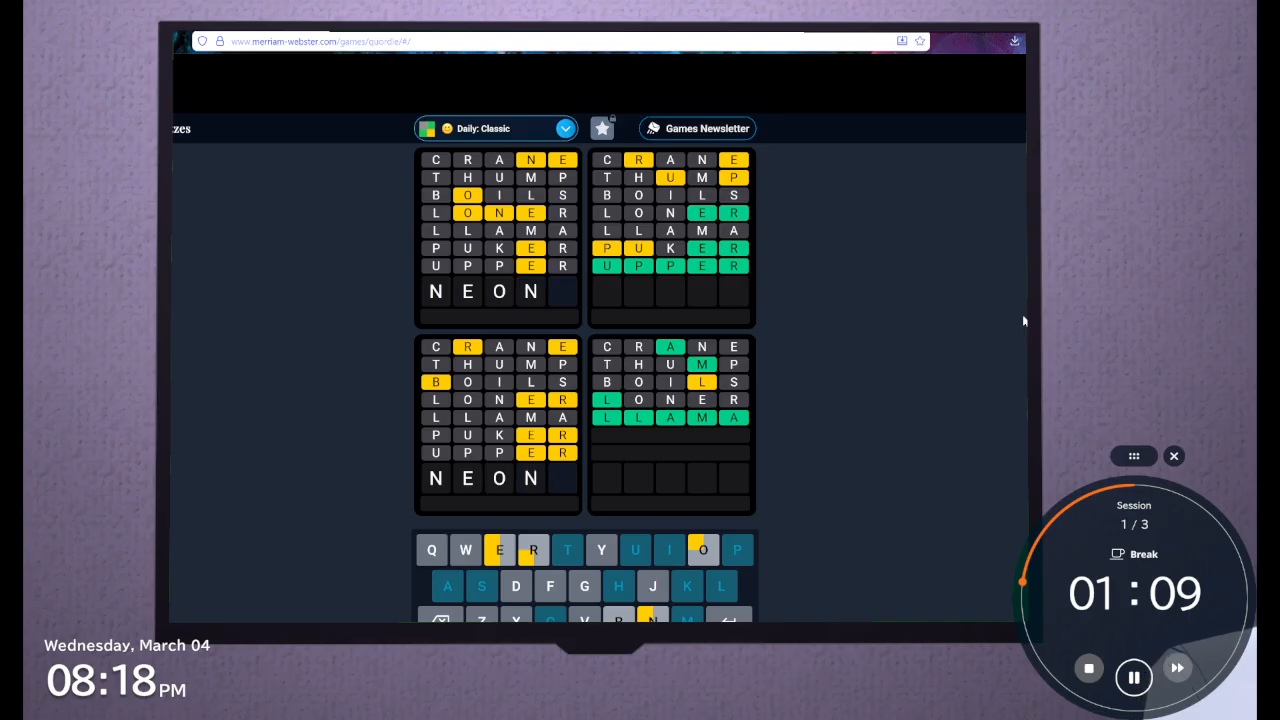
pyautogui.press('BackSpace')
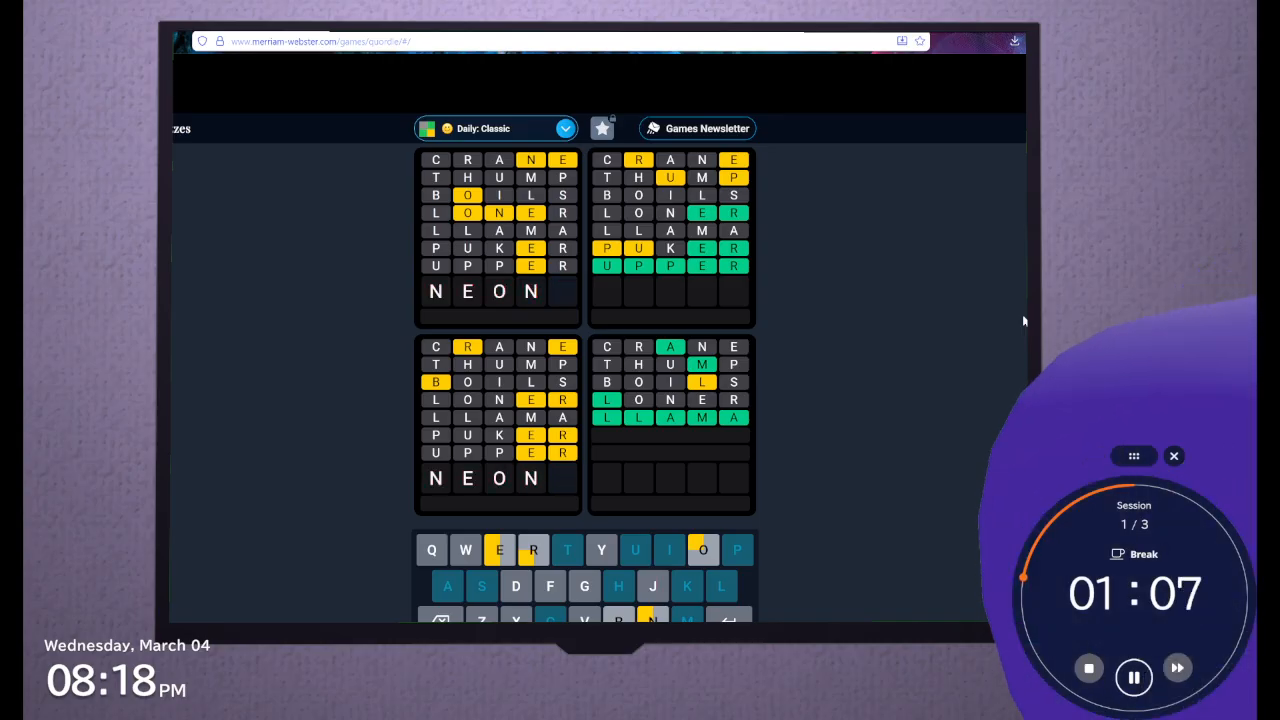
pyautogui.write('d')
pyautogui.press('BackSpace')
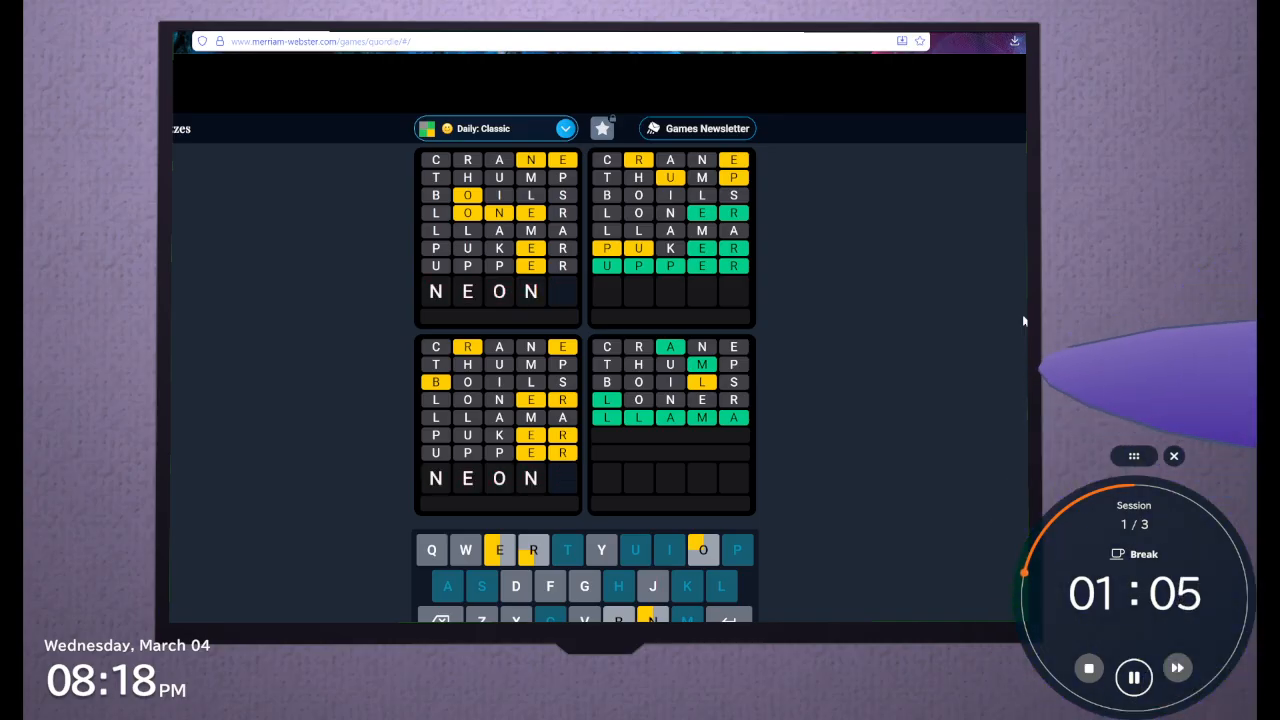
pyautogui.press('BackSpace')
pyautogui.press('BackSpace')
pyautogui.press('BackSpace')
pyautogui.press('BackSpace')
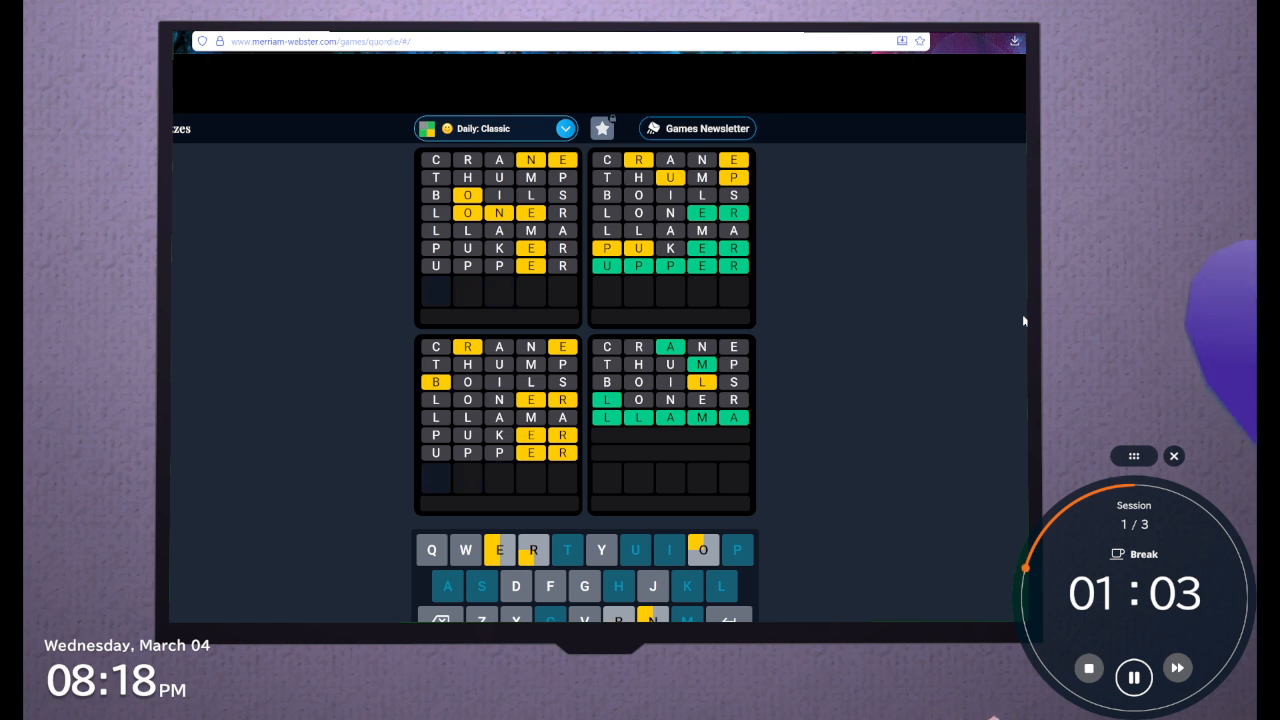
# Try NEOG and GO as openings for the eighth guess, clearing the row after each
pyautogui.write('ne')
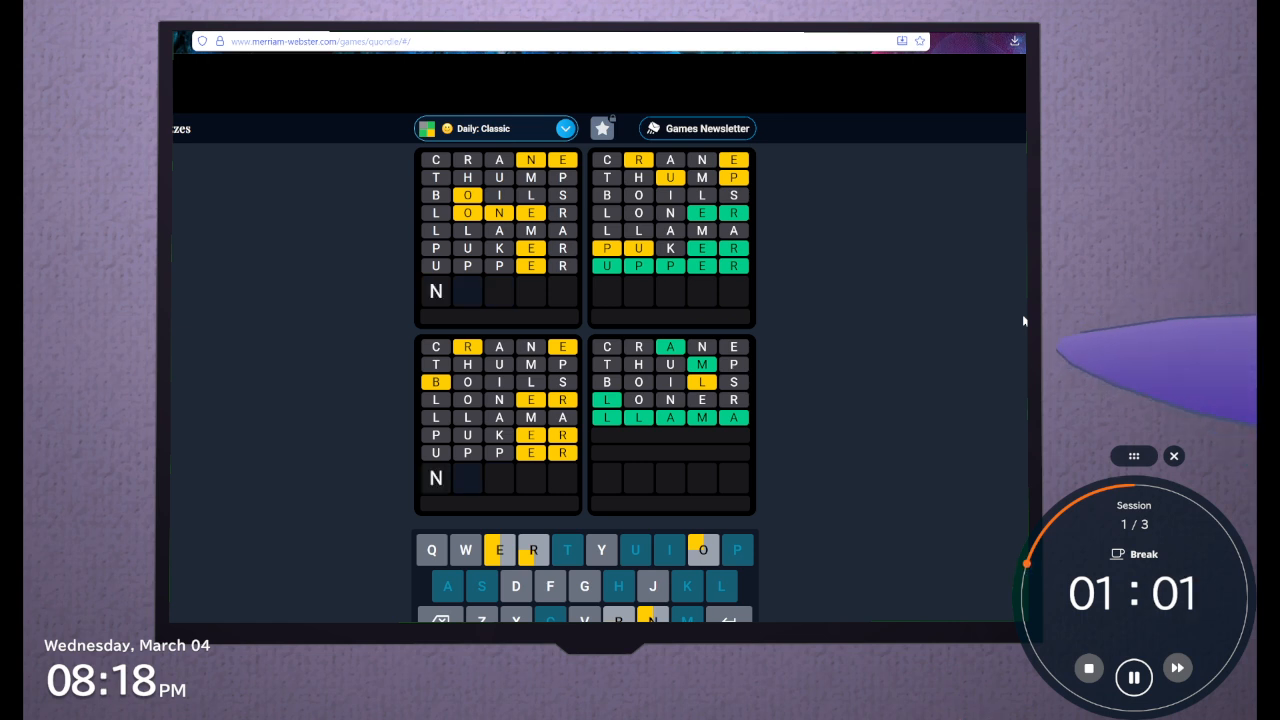
pyautogui.write('o')
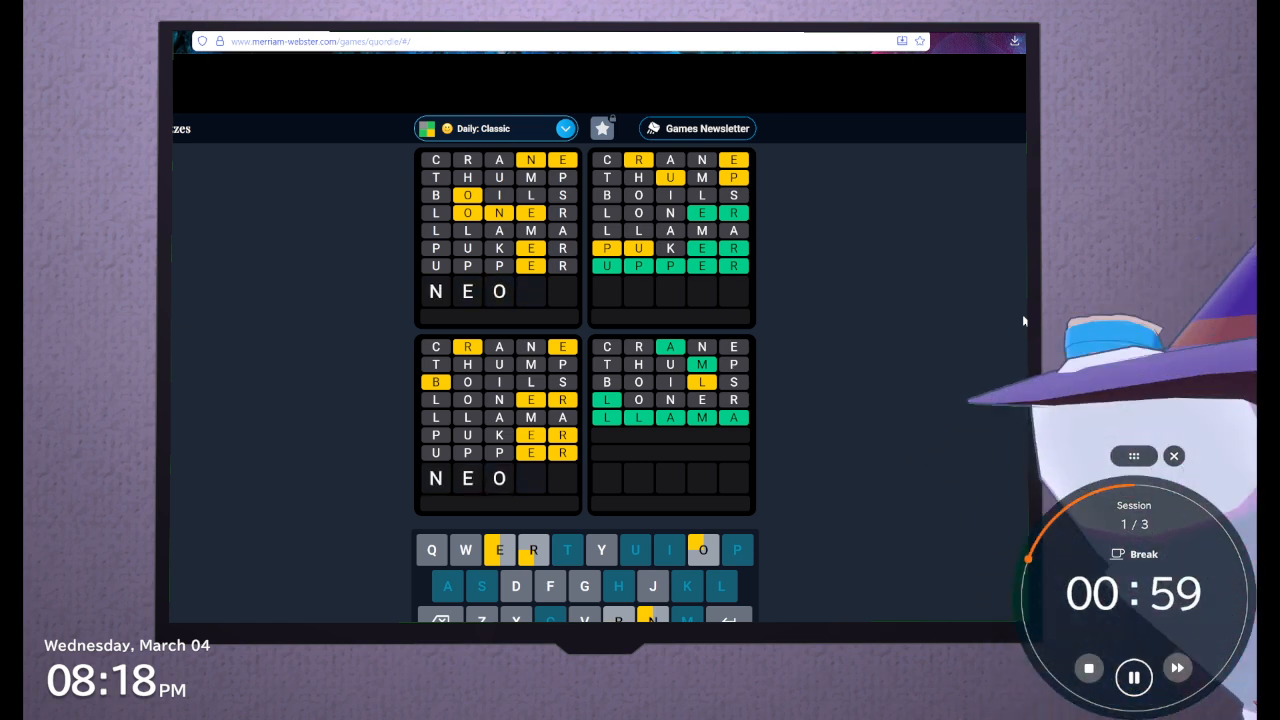
pyautogui.write('g')
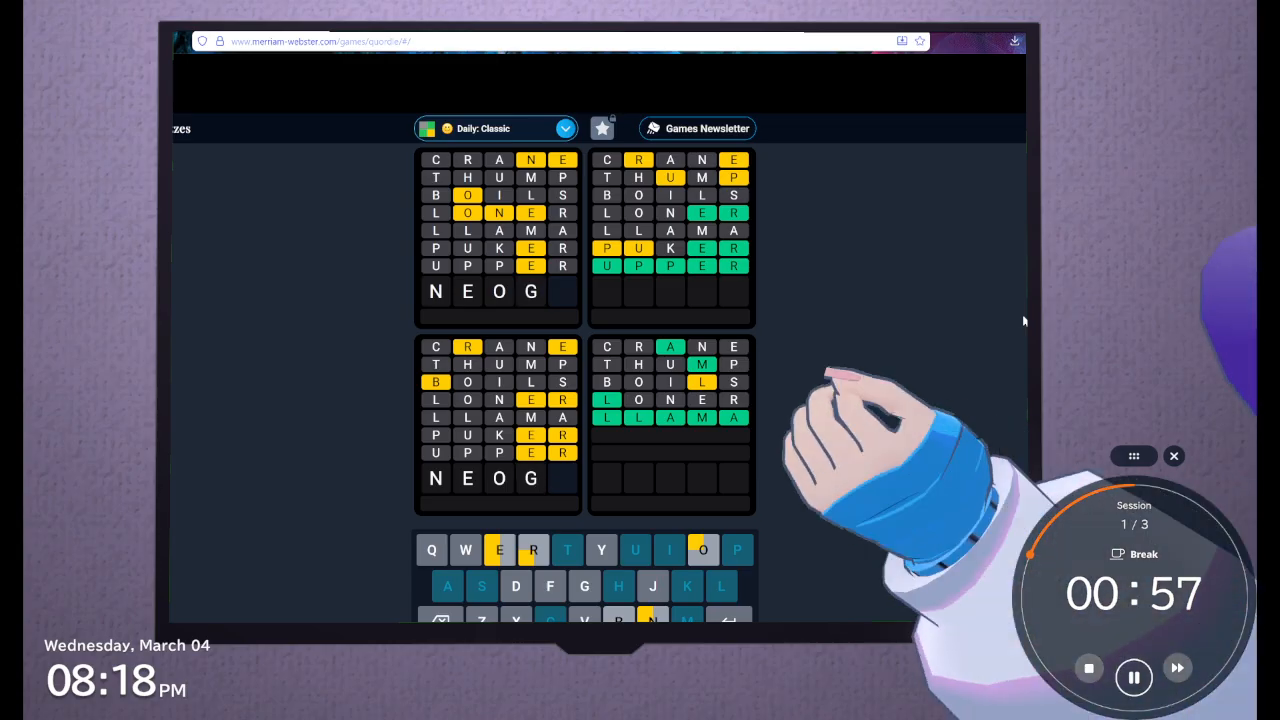
pyautogui.press('BackSpace')
pyautogui.press('BackSpace')
pyautogui.press('BackSpace')
pyautogui.press('BackSpace')
pyautogui.write('go')
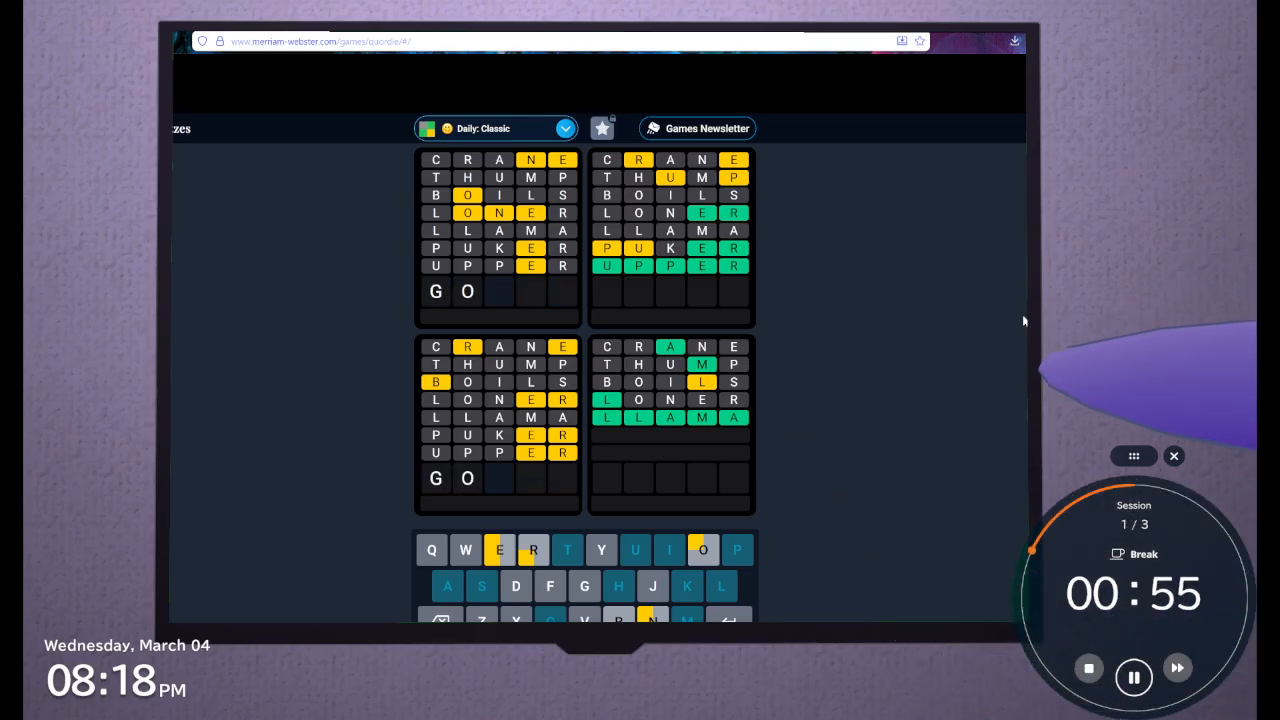
pyautogui.press('BackSpace')
pyautogui.press('BackSpace')
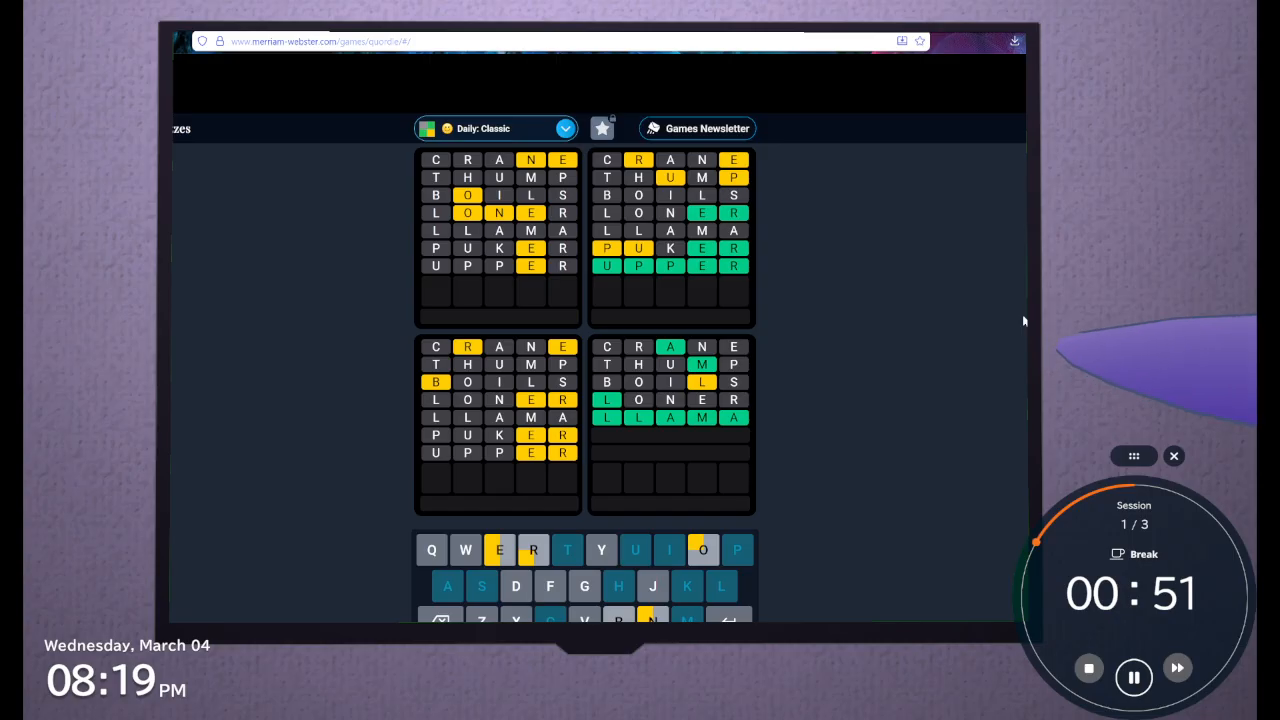
# Try GONER as the eighth guess without submitting it, then clear the row
pyautogui.write('o')
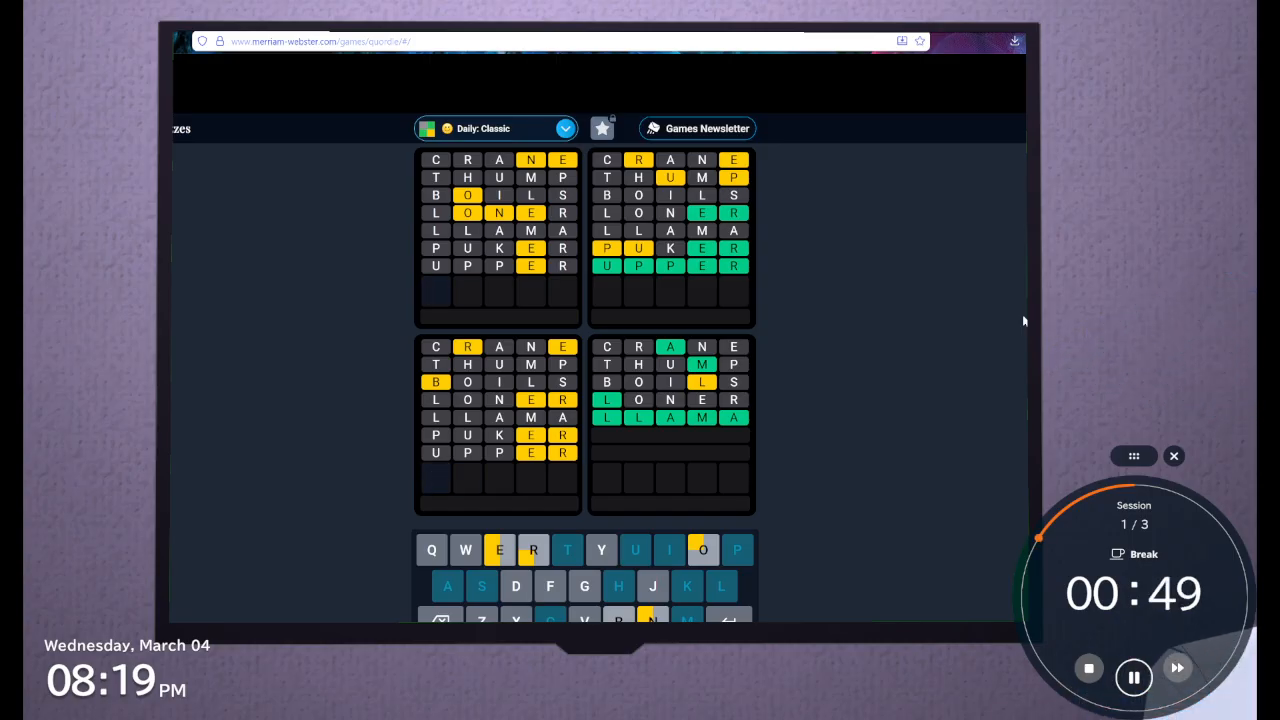
pyautogui.write('ner')
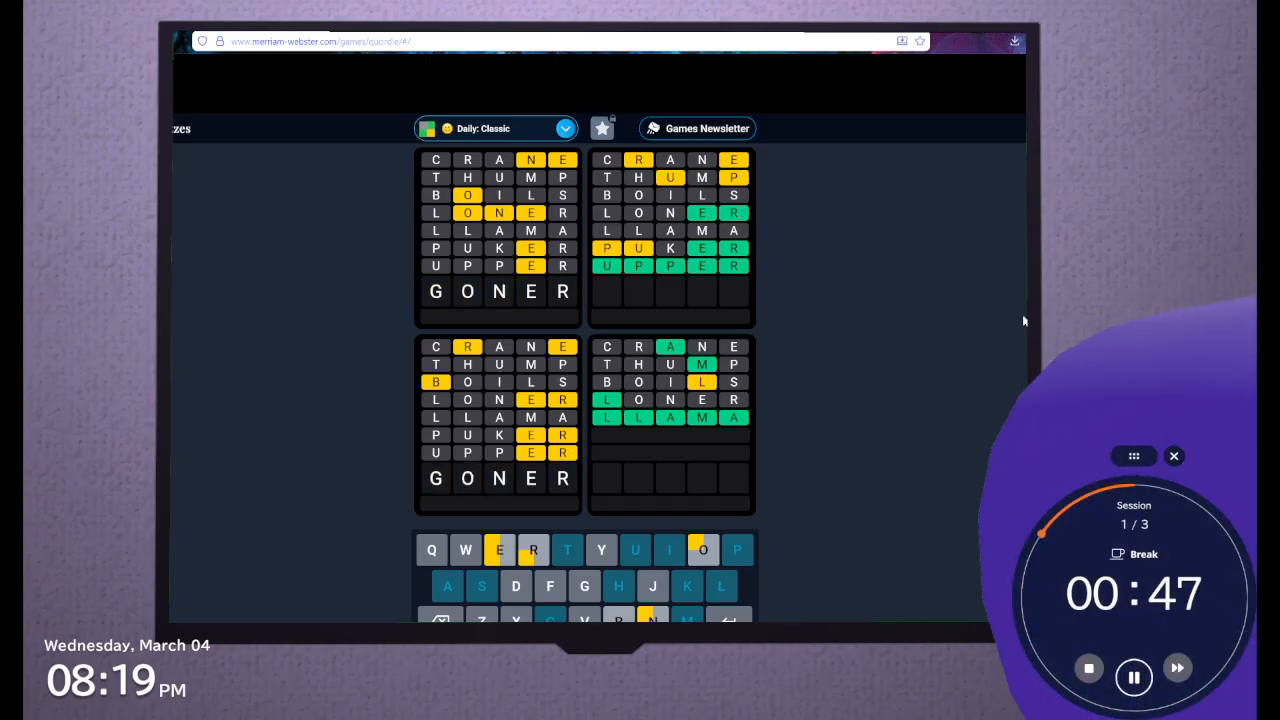
pyautogui.press('BackSpace')
pyautogui.press('BackSpace')
pyautogui.press('BackSpace')
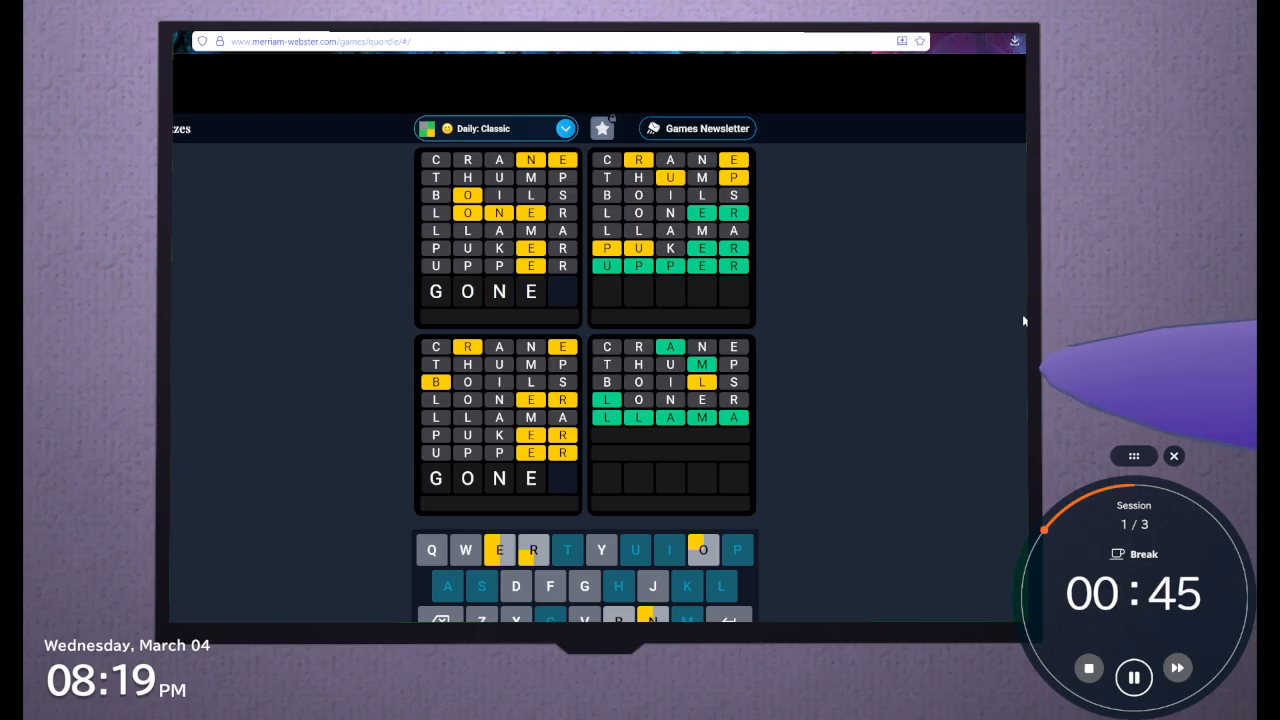
pyautogui.press('BackSpace')
pyautogui.press('BackSpace')
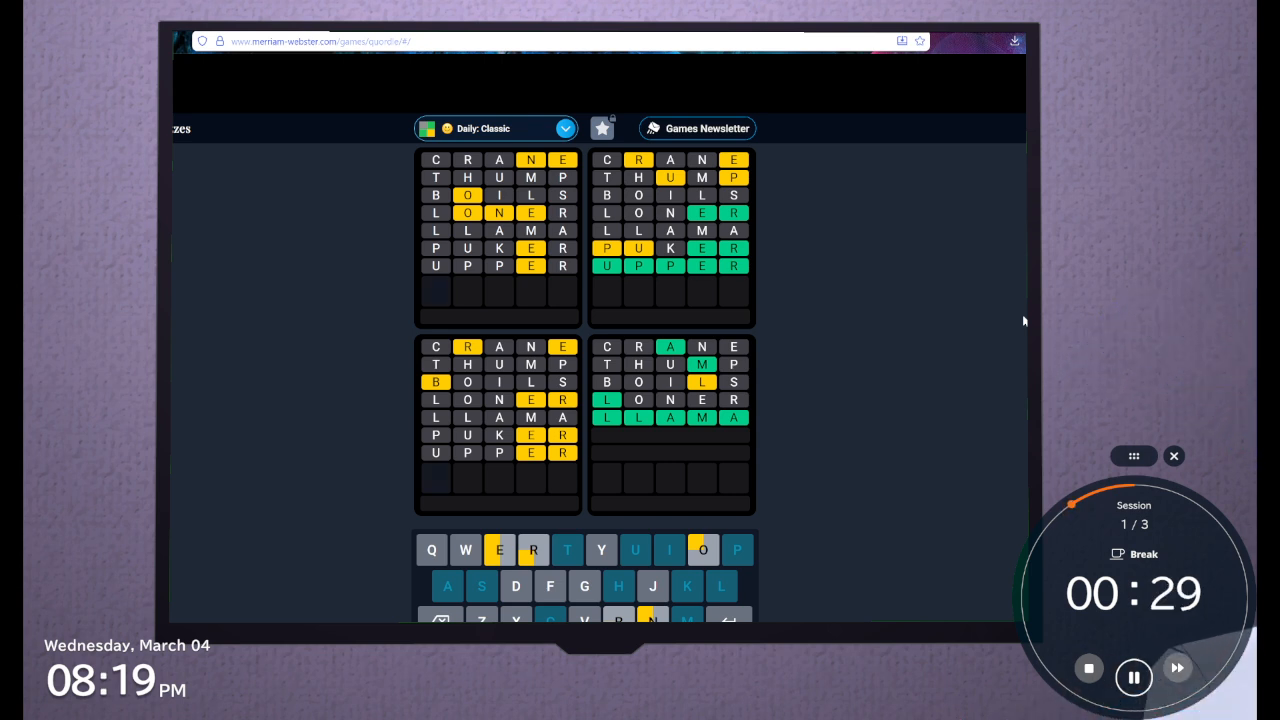
# Try ONE as the opening letters of the eighth guess, then clear the row
pyautogui.write('onr')
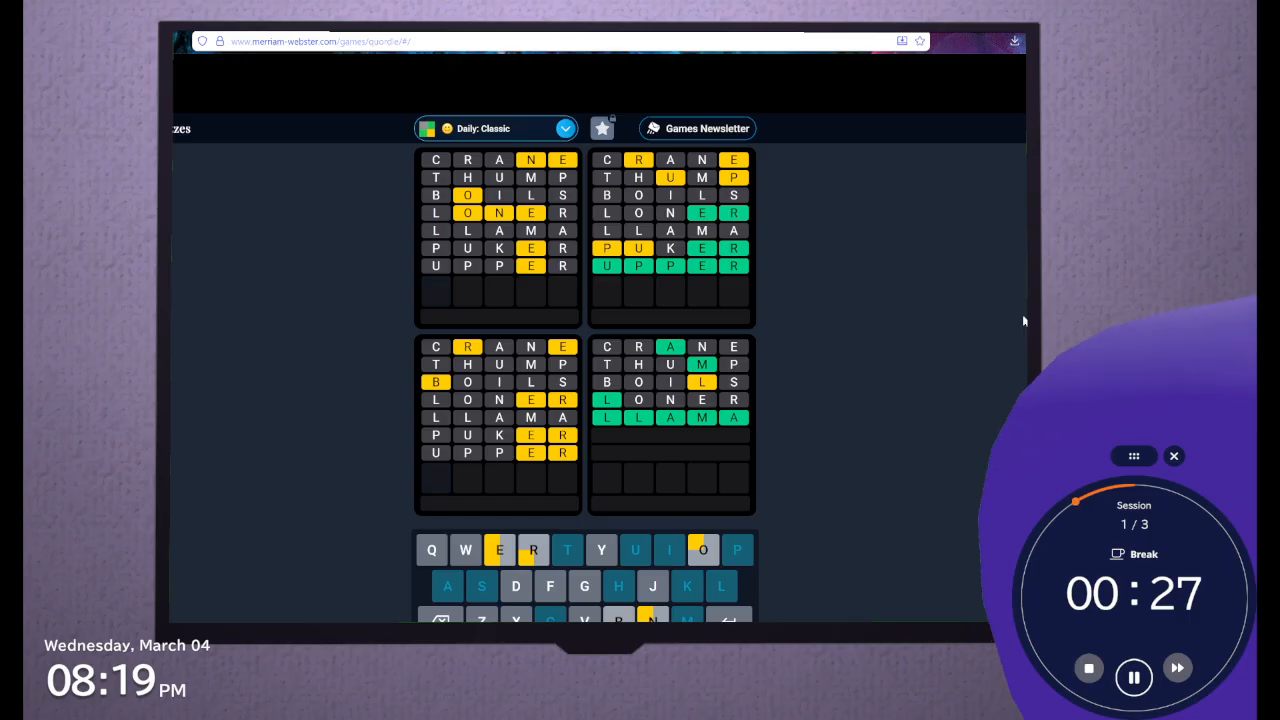
pyautogui.press('BackSpace')
pyautogui.write('er')
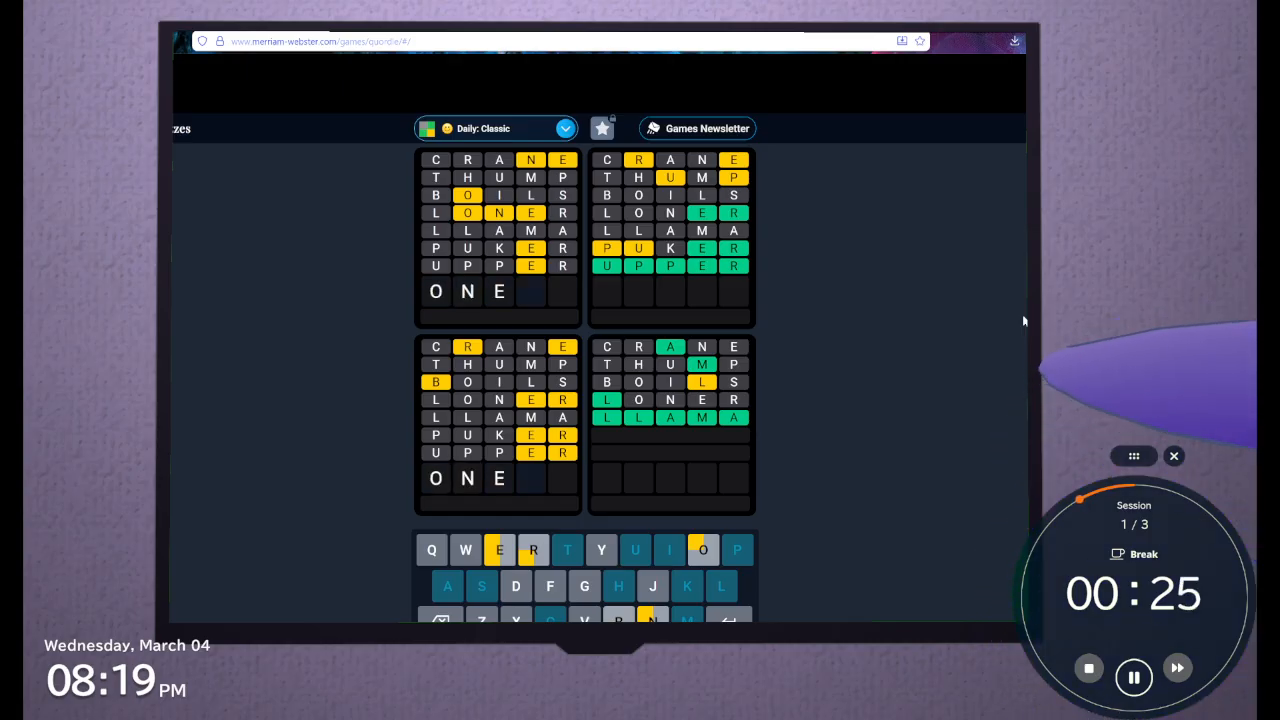
pyautogui.press('BackSpace')
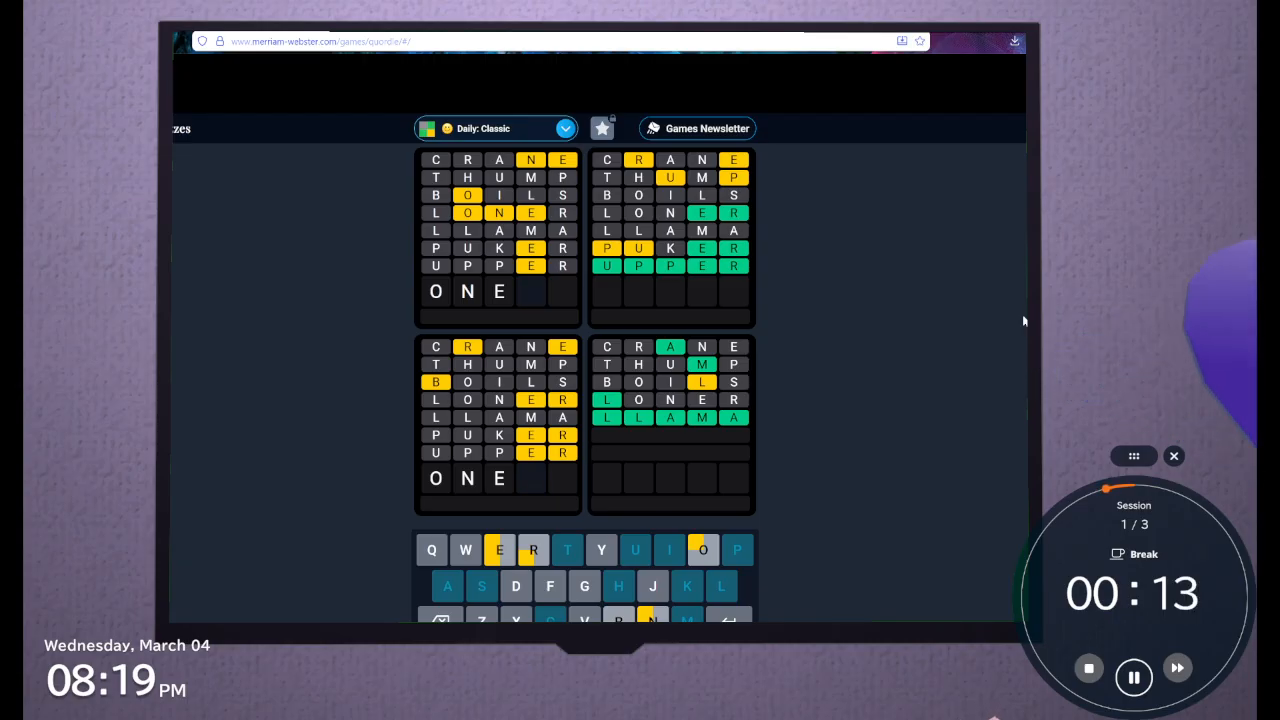
pyautogui.press('BackSpace')
pyautogui.press('BackSpace')
pyautogui.press('BackSpace')
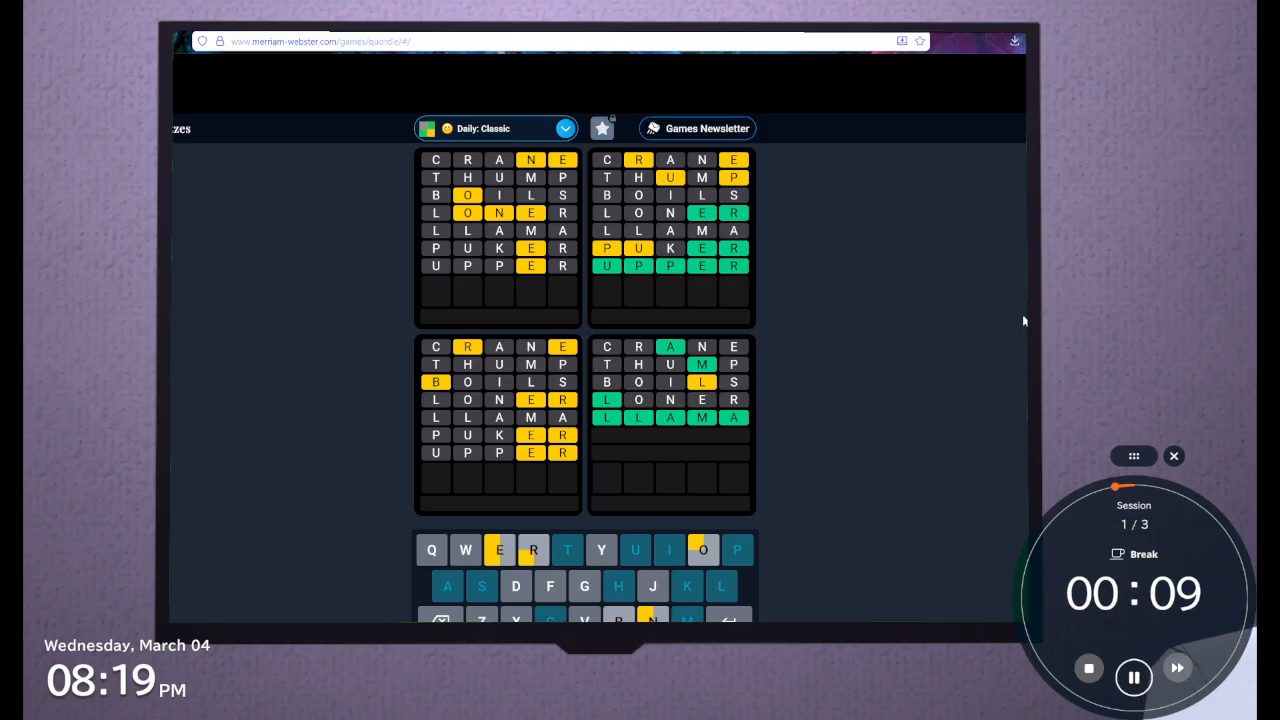
# Try REBER as the eighth guess without submitting it, then clear the row
pyautogui.write('reb')
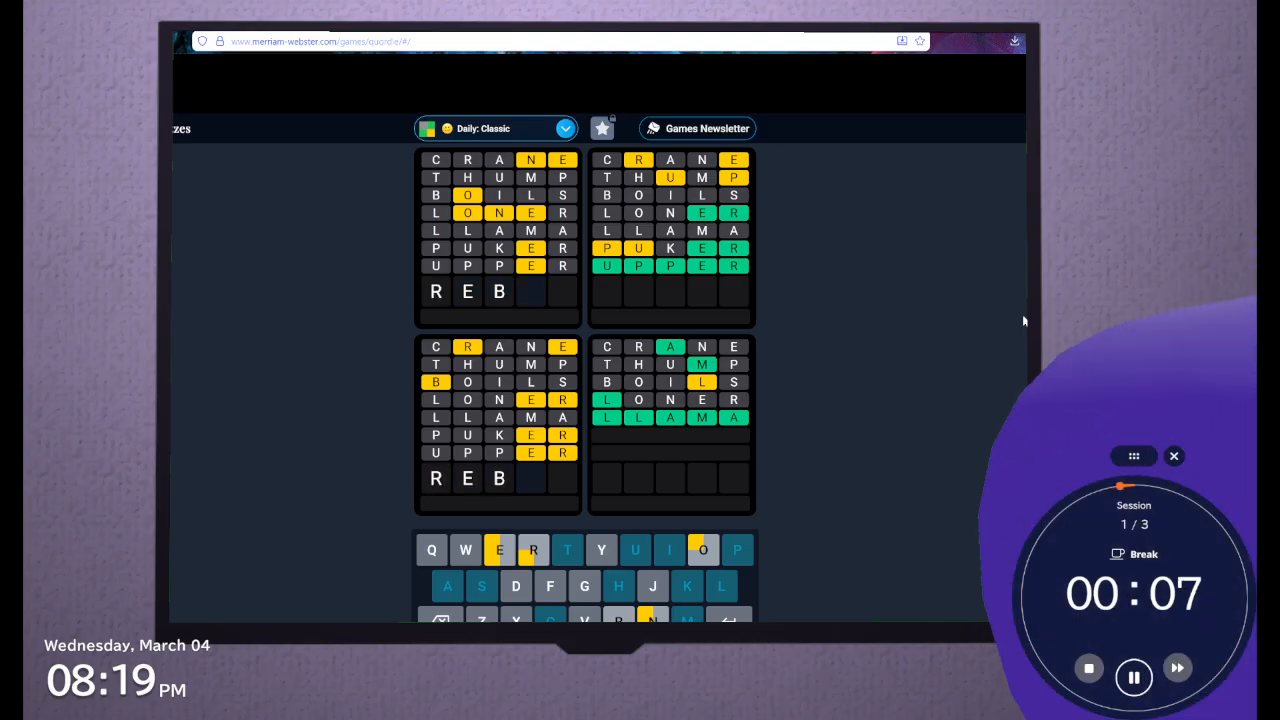
pyautogui.write('er')
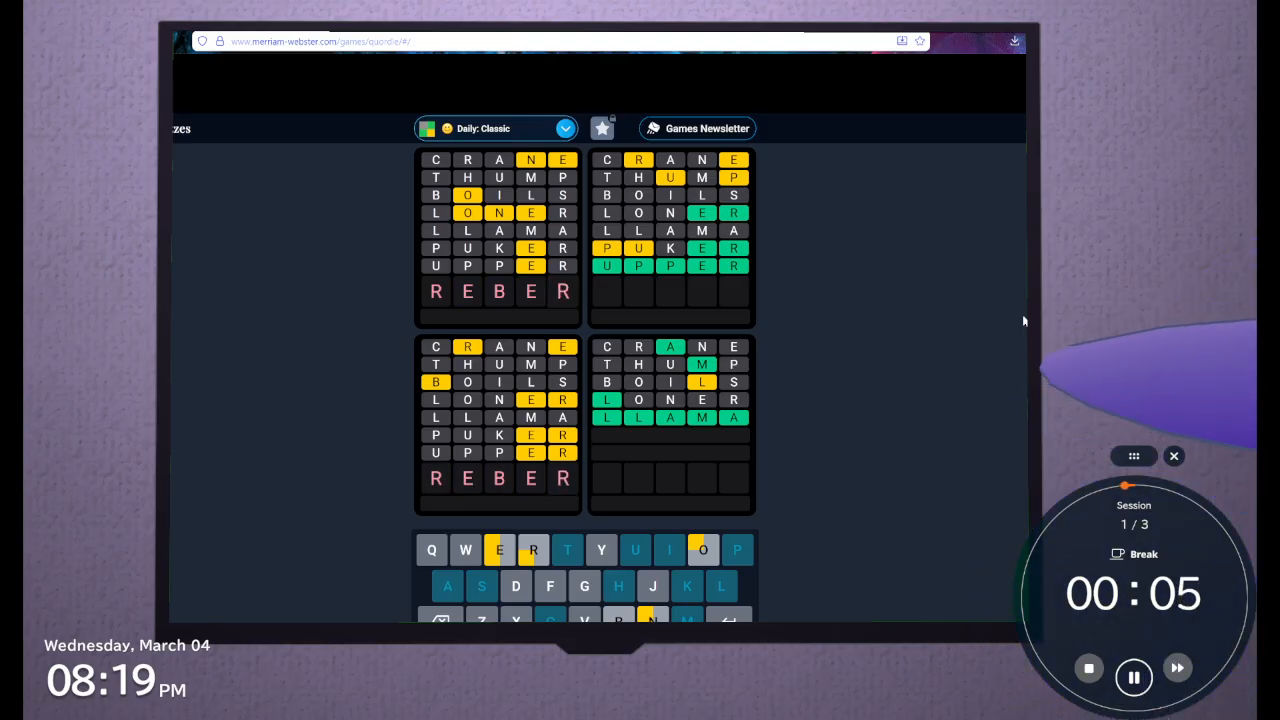
pyautogui.press('BackSpace')
pyautogui.press('BackSpace')
pyautogui.press('BackSpace')
pyautogui.press('BackSpace')
pyautogui.press('BackSpace')
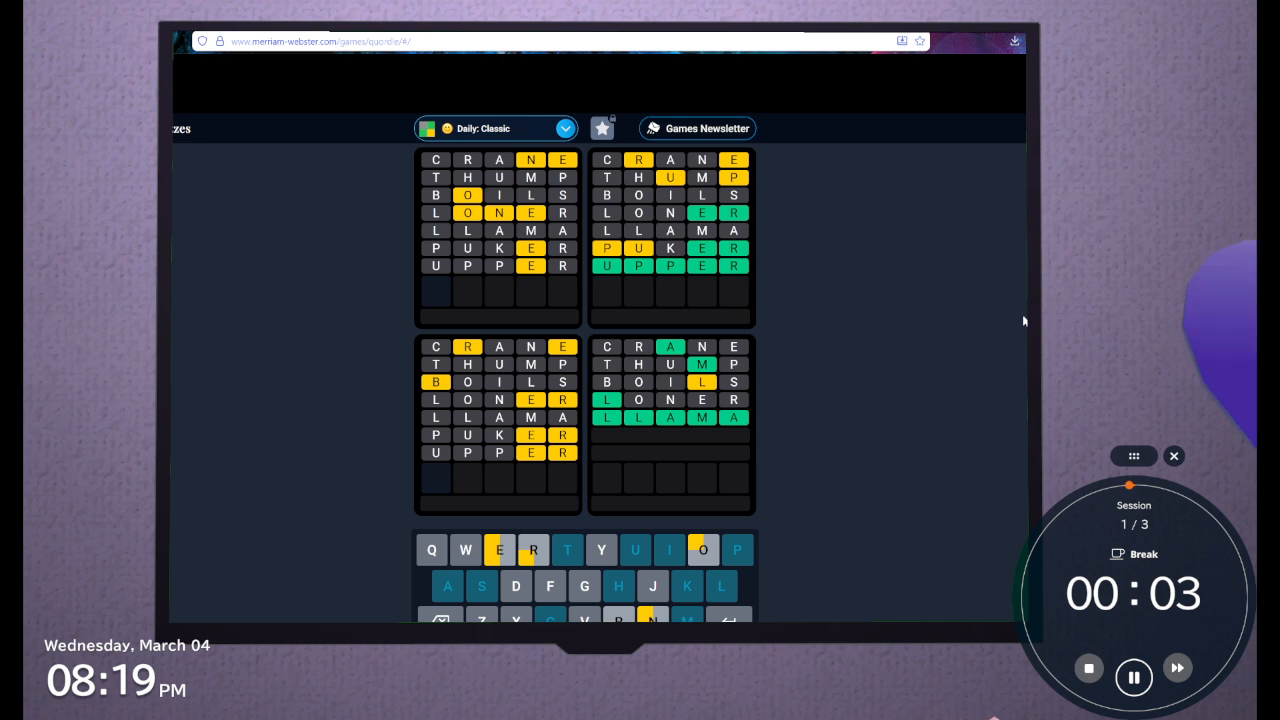
# Fill in ONE as the first three letters of the eighth guess
pyautogui.write('one')
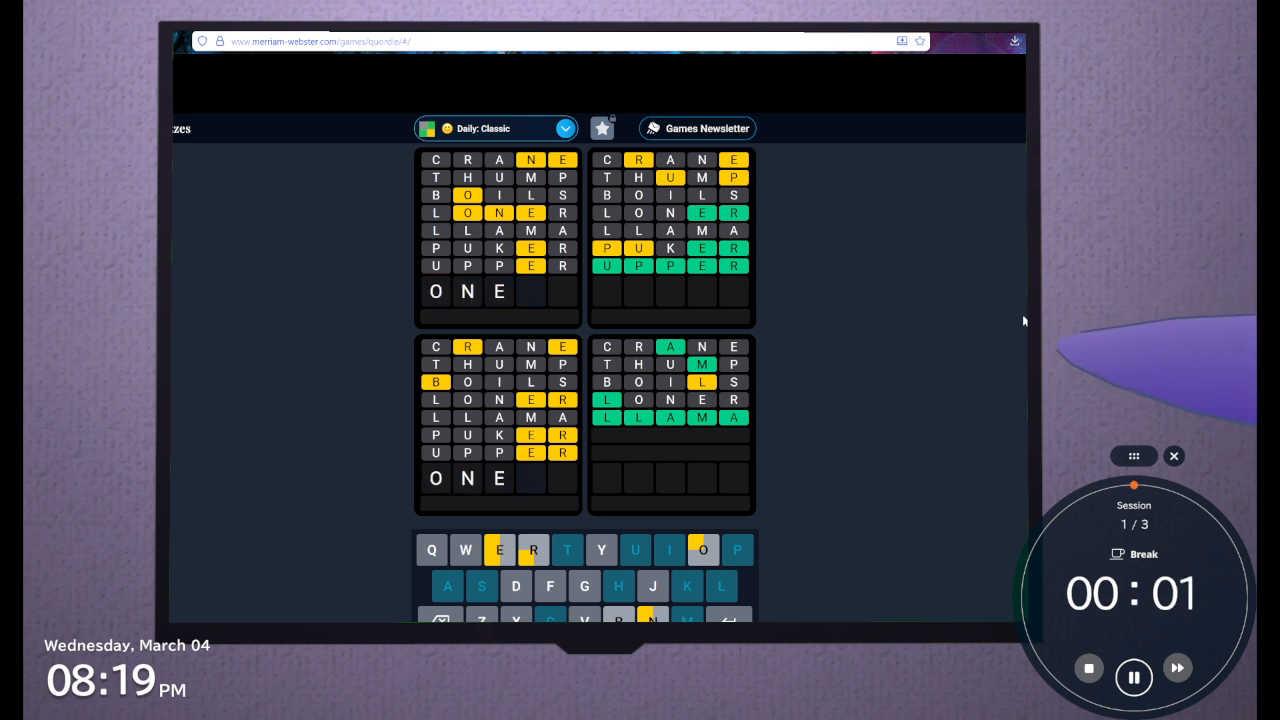
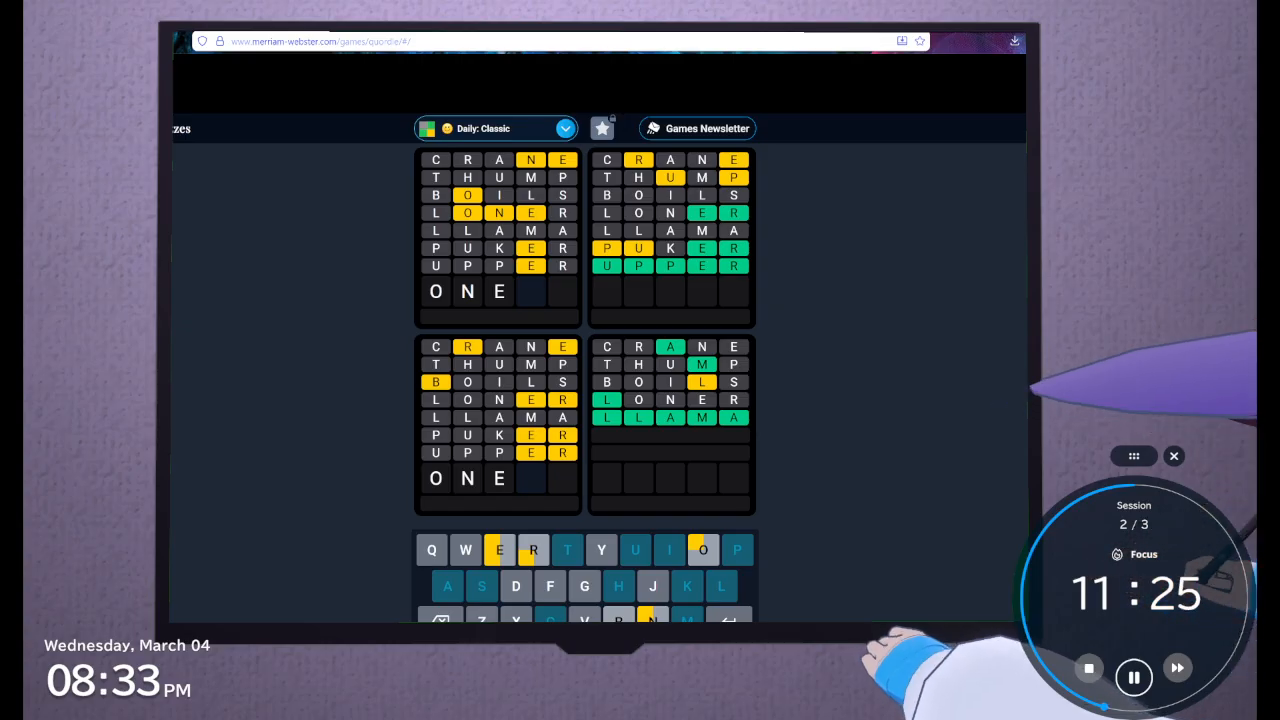
# Switch to Blockbench and group the central room's pink floor with its two long yellow walls, centring the group's pivot point
pyautogui.hotkey('alt', 'Tab')
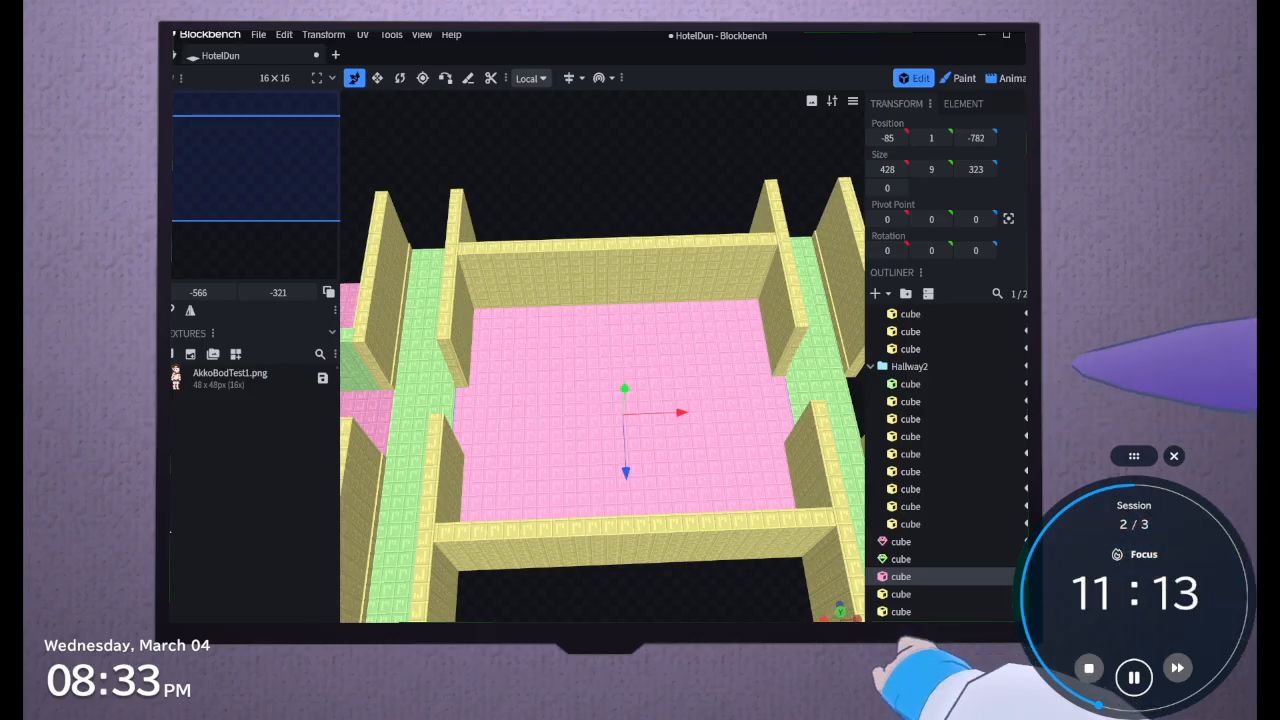
pyautogui.moveTo(625, 617); pyautogui.dragTo(616, 538)
pyautogui.scroll(6, 616, 537)
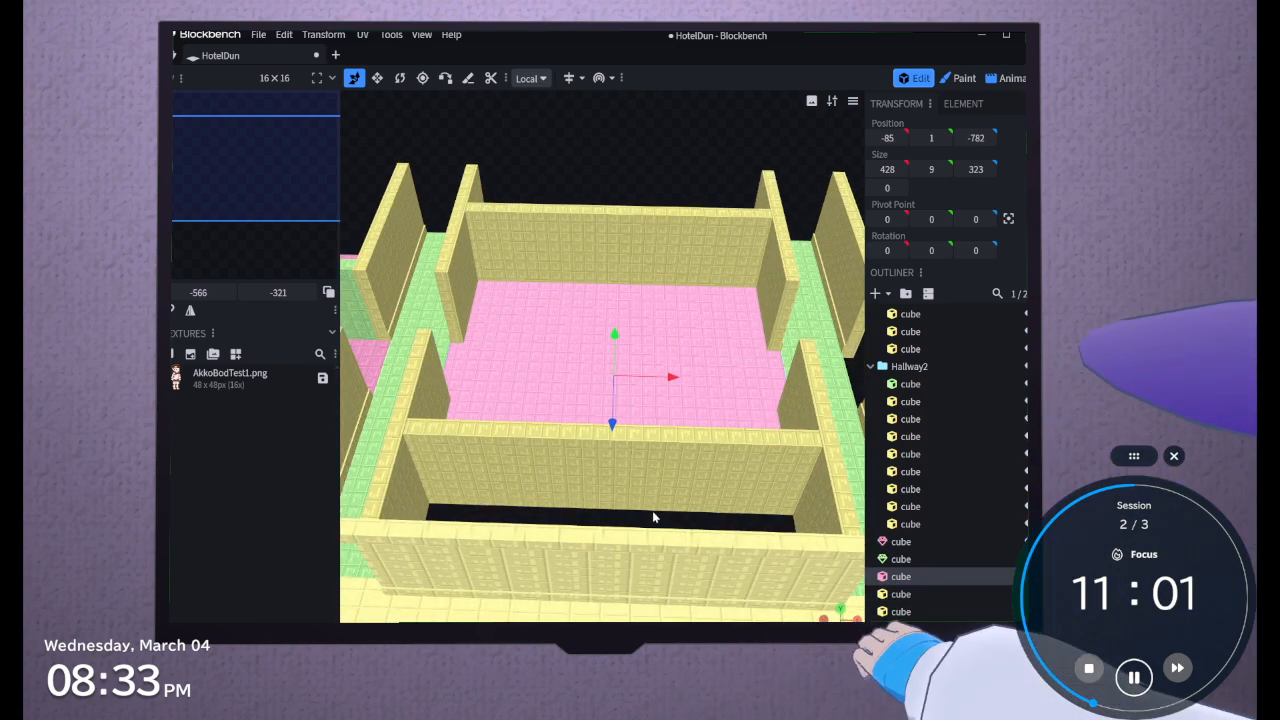
pyautogui.moveTo(652, 512); pyautogui.dragTo(340, 605)
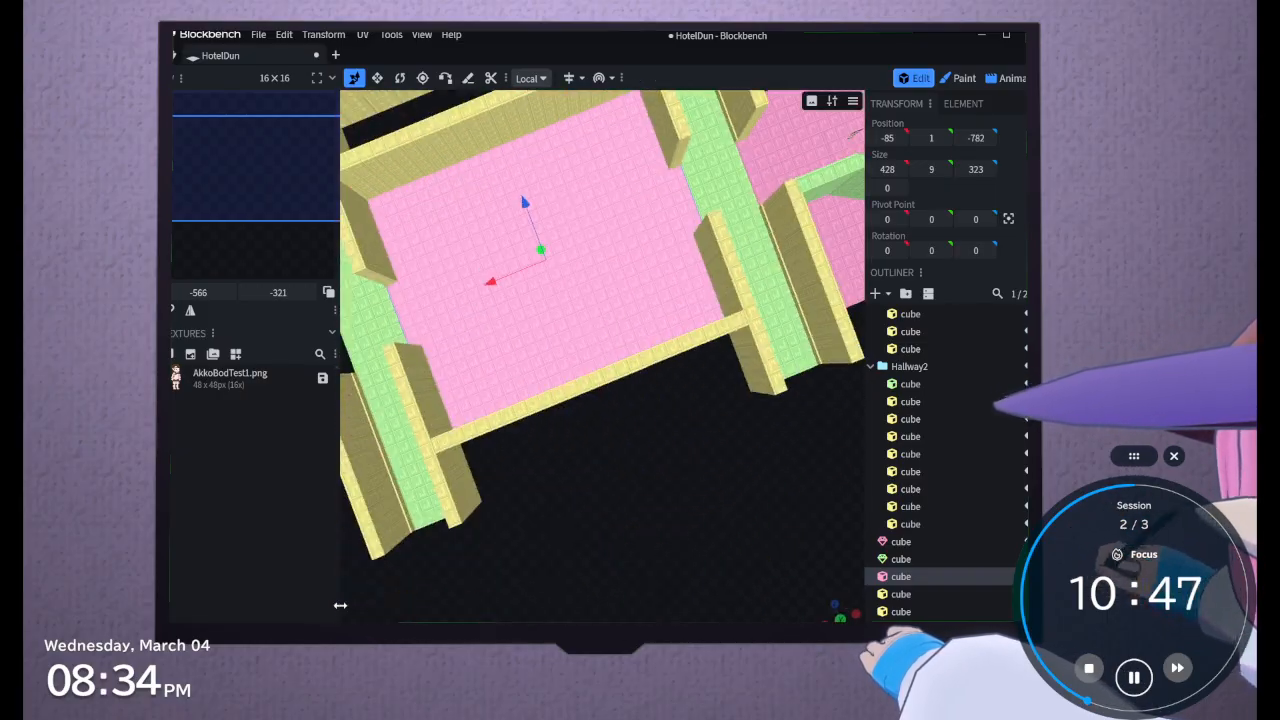
pyautogui.moveTo(680, 557); pyautogui.dragTo(626, 537)
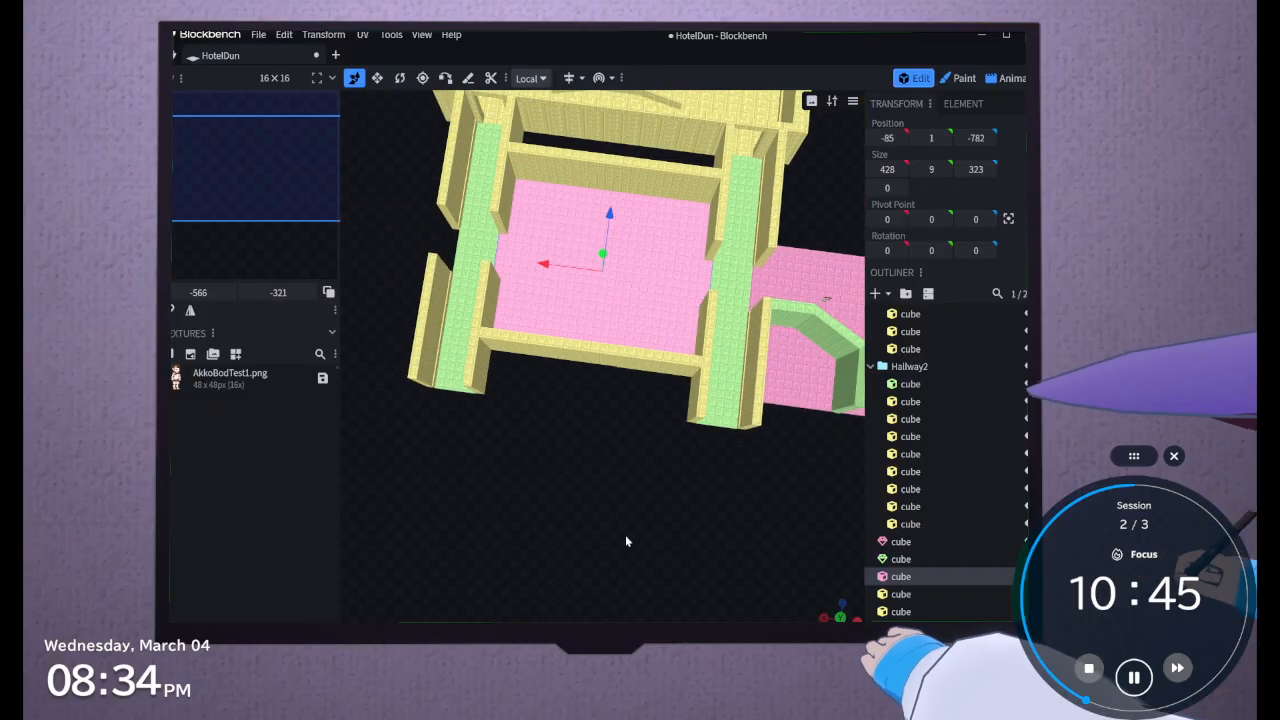
pyautogui.keyDown('shift'); pyautogui.click(902, 611); pyautogui.keyUp('shift')
pyautogui.rightClick(904, 612)
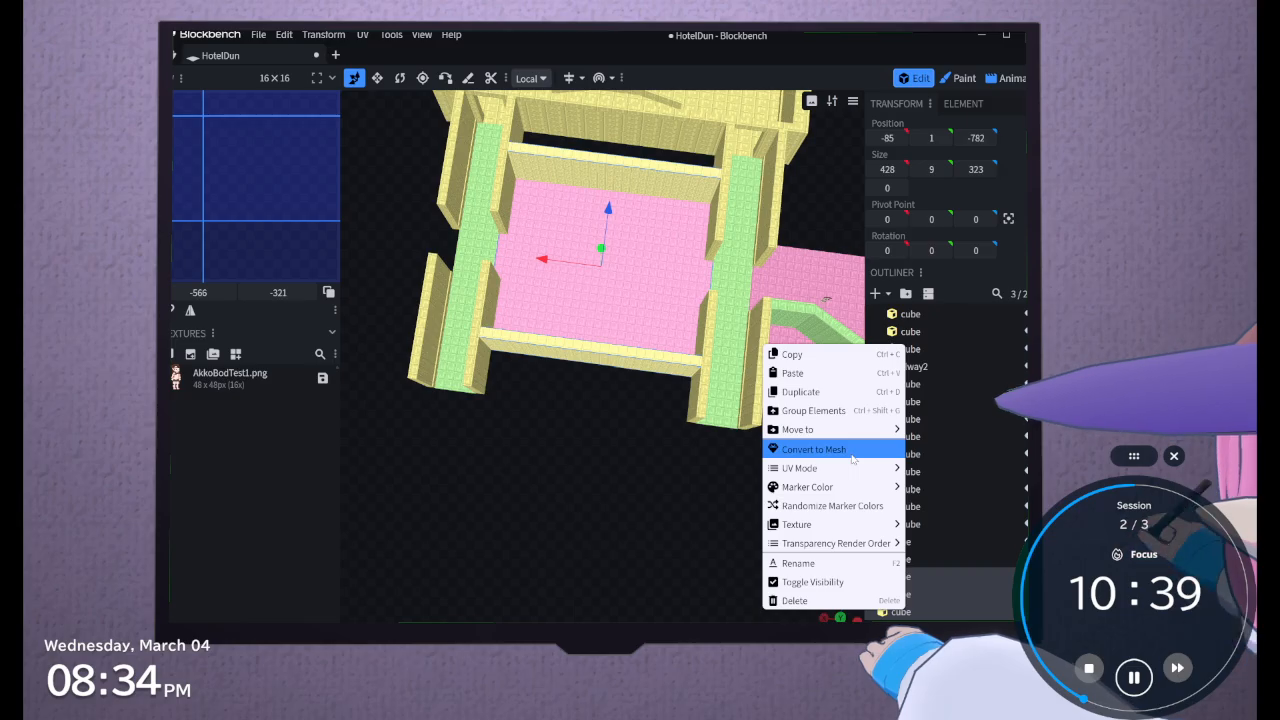
pyautogui.moveTo(840, 468)
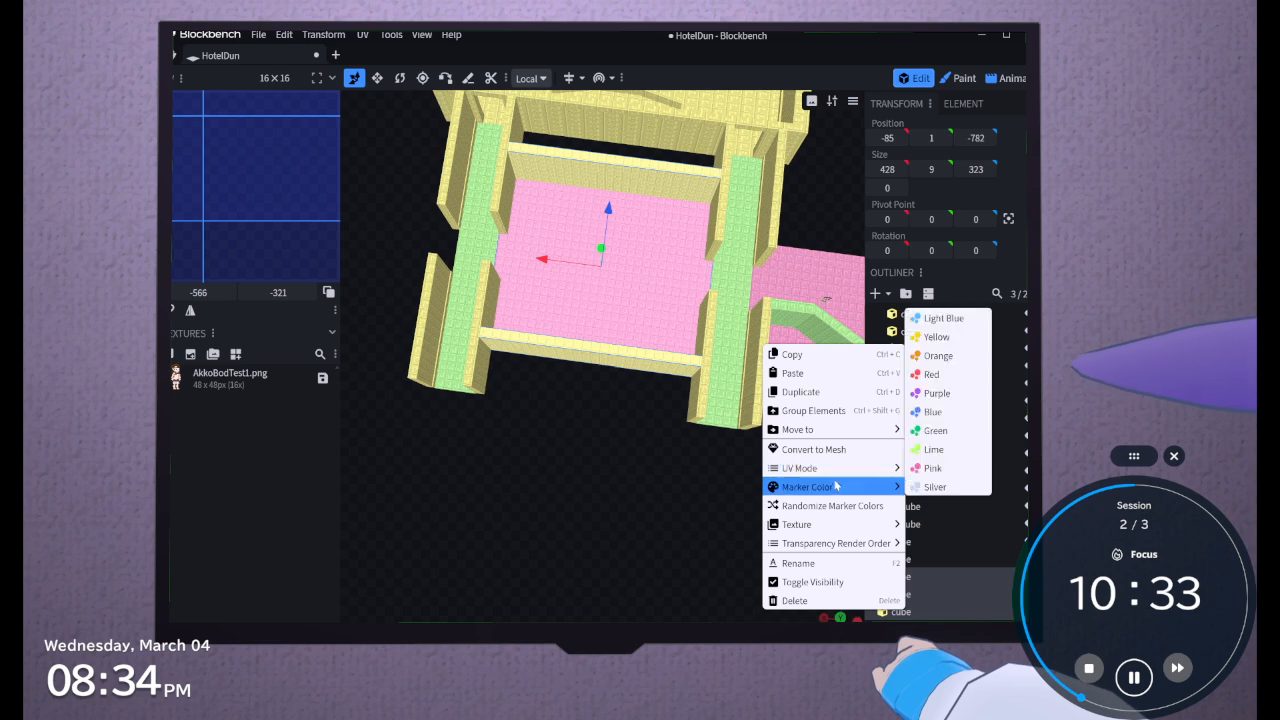
pyautogui.moveTo(826, 531)
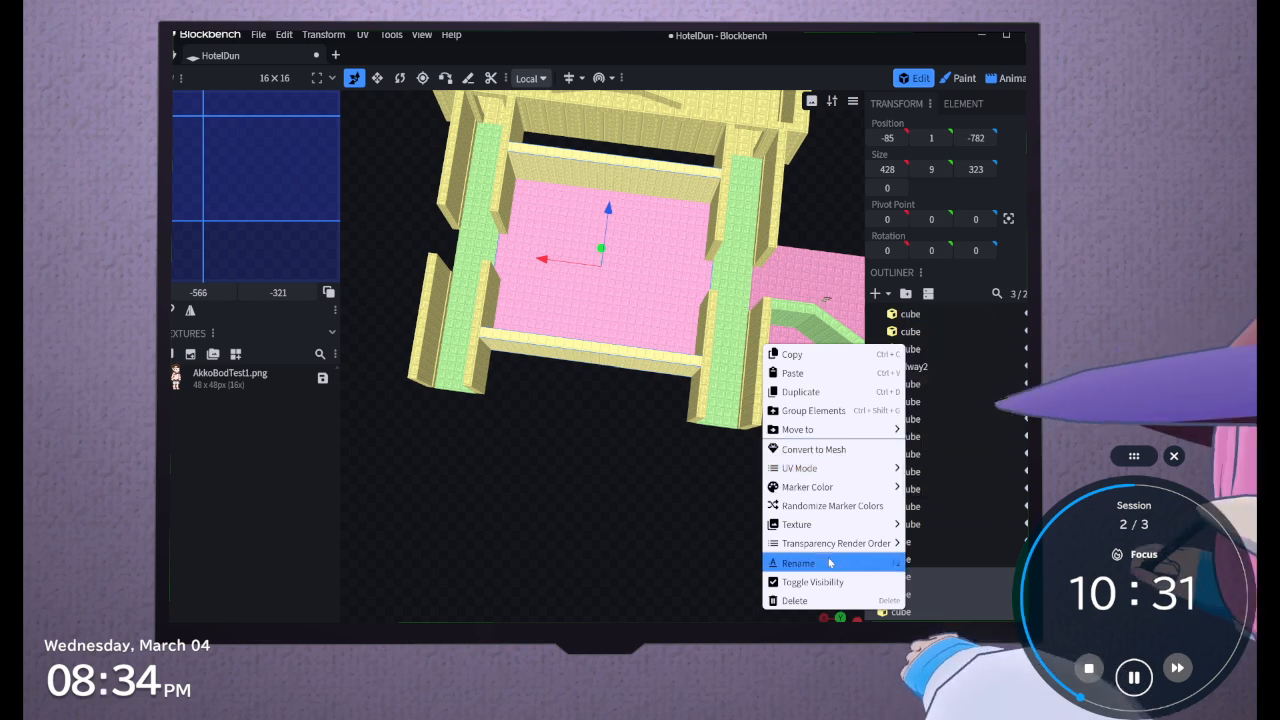
pyautogui.click(818, 414)
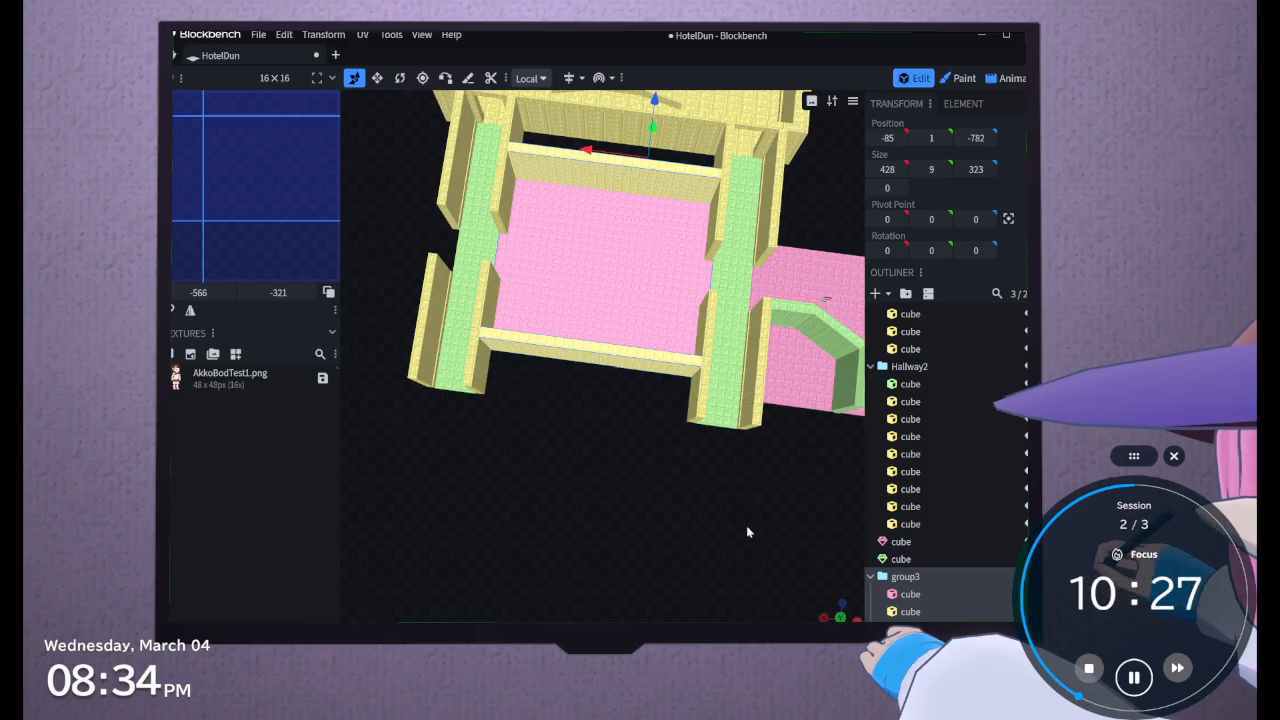
pyautogui.click(1008, 218)
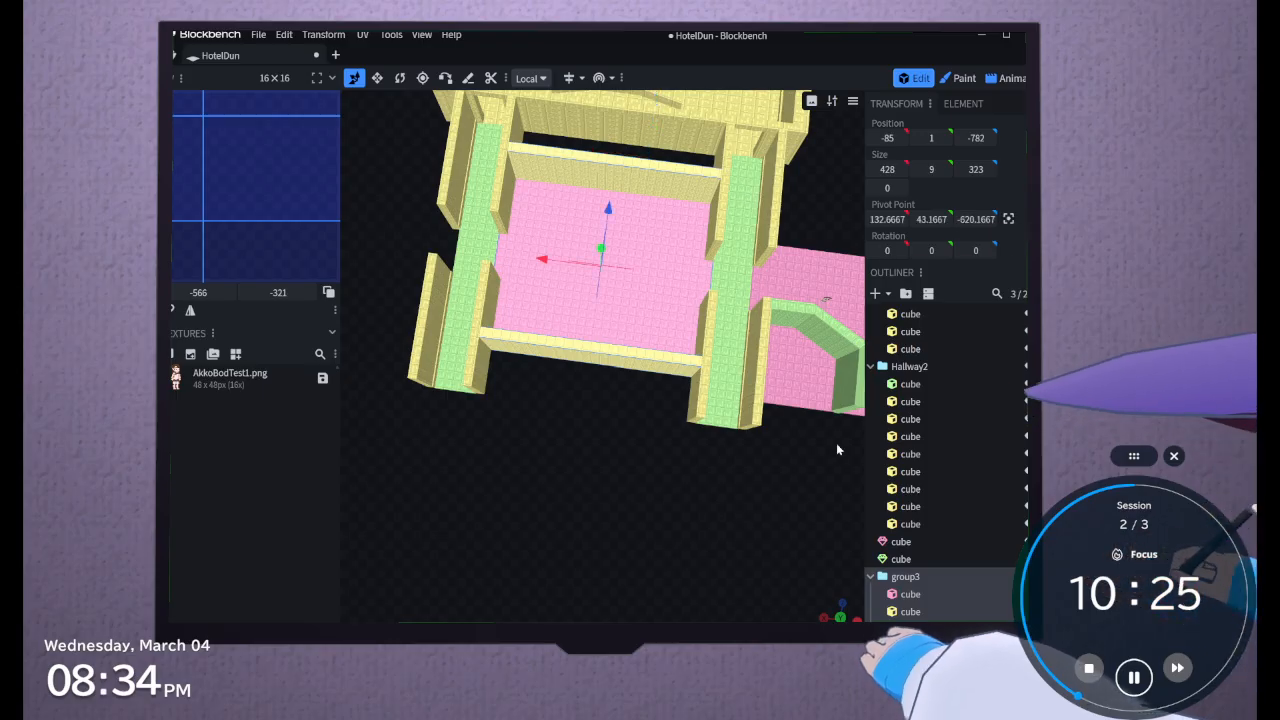
# Group the stepped pink floor mesh and the angled green wall mesh beside the hallway
pyautogui.moveTo(836, 443); pyautogui.dragTo(507, 415)
pyautogui.moveTo(437, 544); pyautogui.dragTo(600, 513, button='right')
pyautogui.click(914, 541)
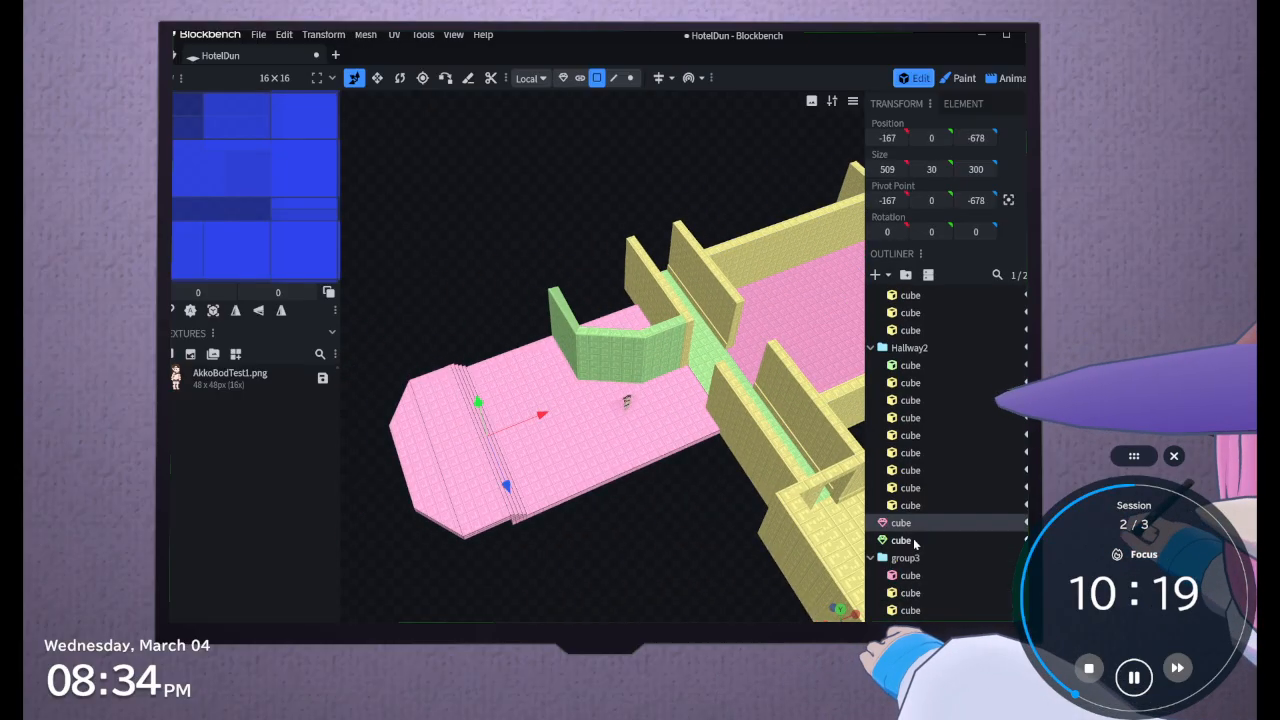
pyautogui.rightClick(914, 541)
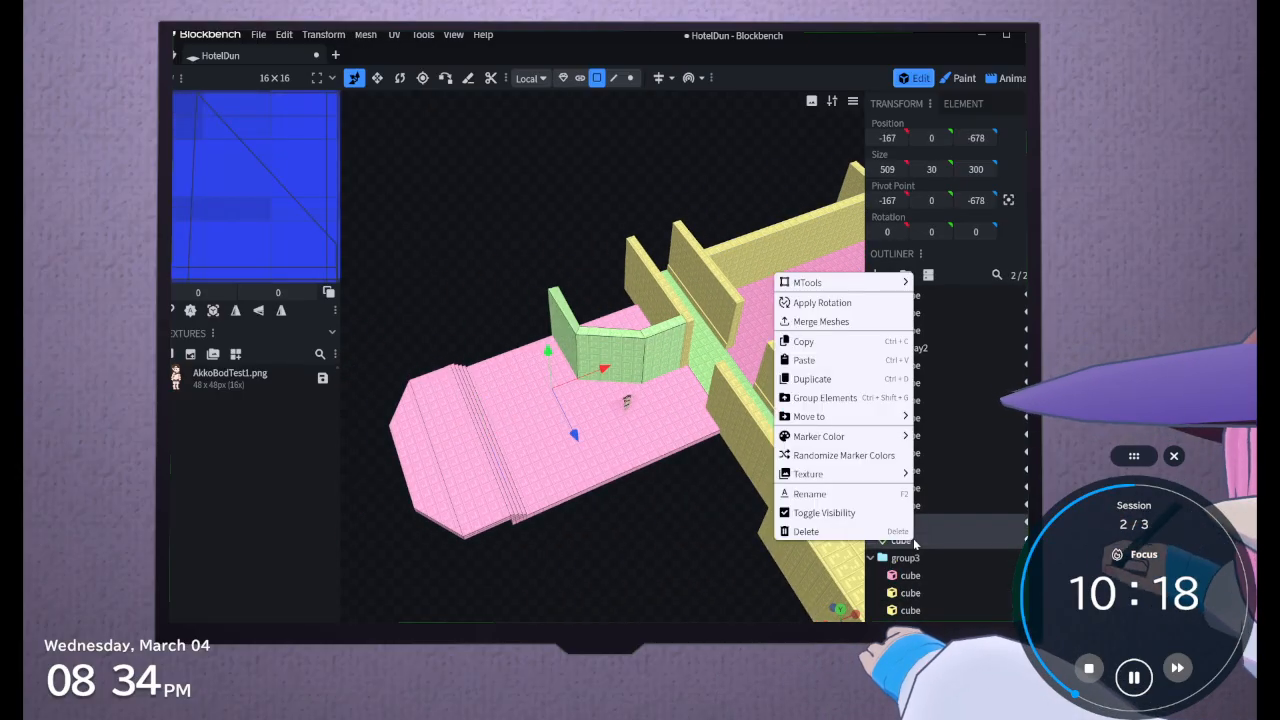
pyautogui.click(833, 403)
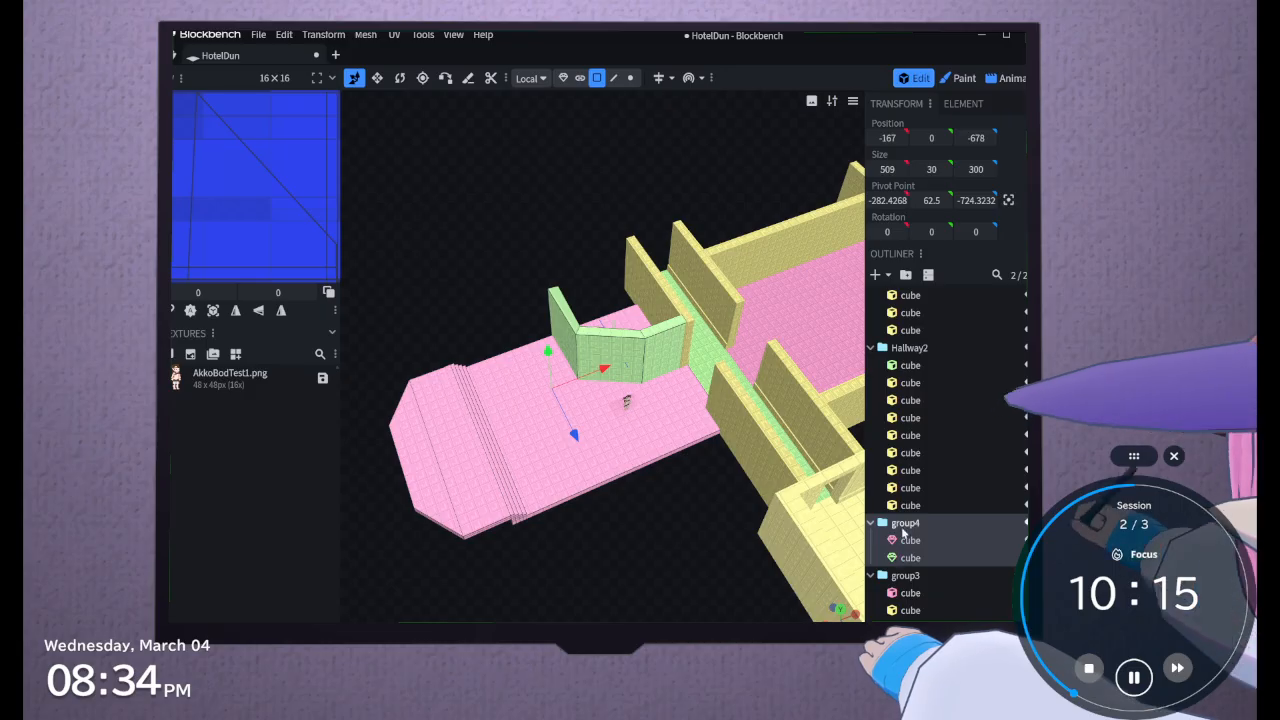
# Duplicate the stepped floor and green wall group and move the copy along X to 910, past the opposite hallway
pyautogui.click(903, 530)
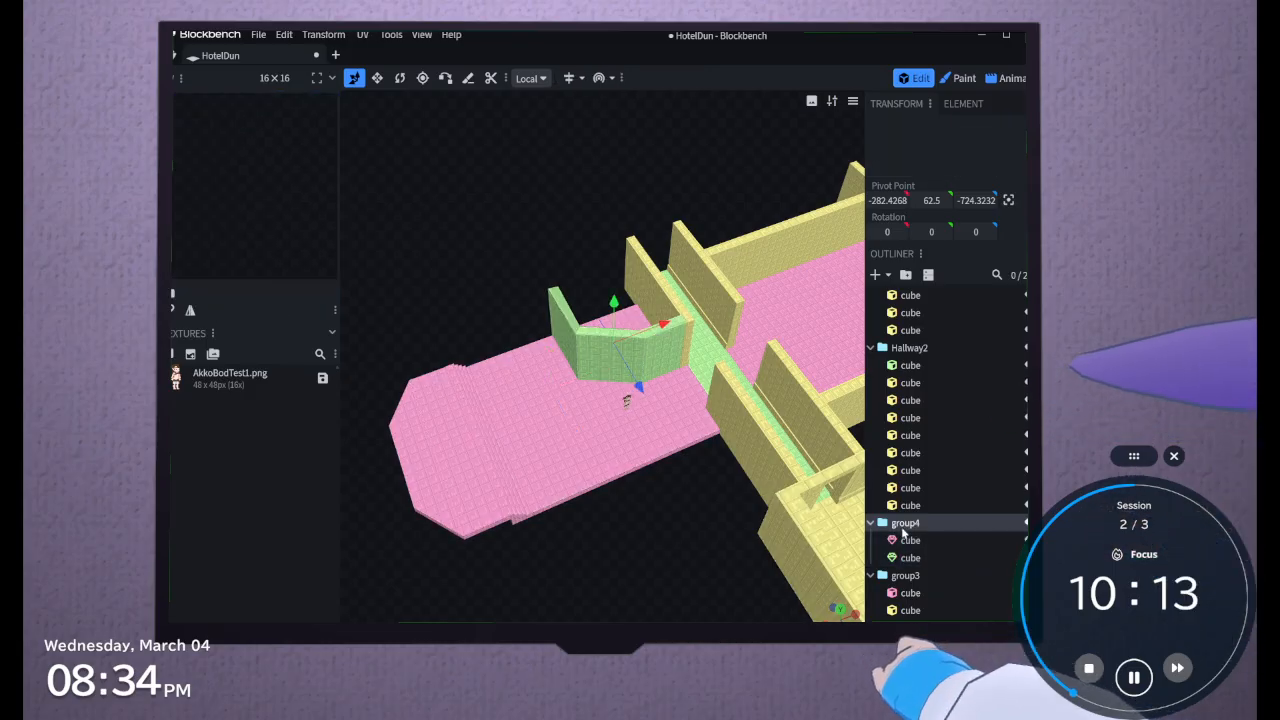
pyautogui.hotkey('ctrl', 'd')
pyautogui.moveTo(680, 515); pyautogui.dragTo(573, 535, button='right')
pyautogui.scroll(-3, 573, 535)
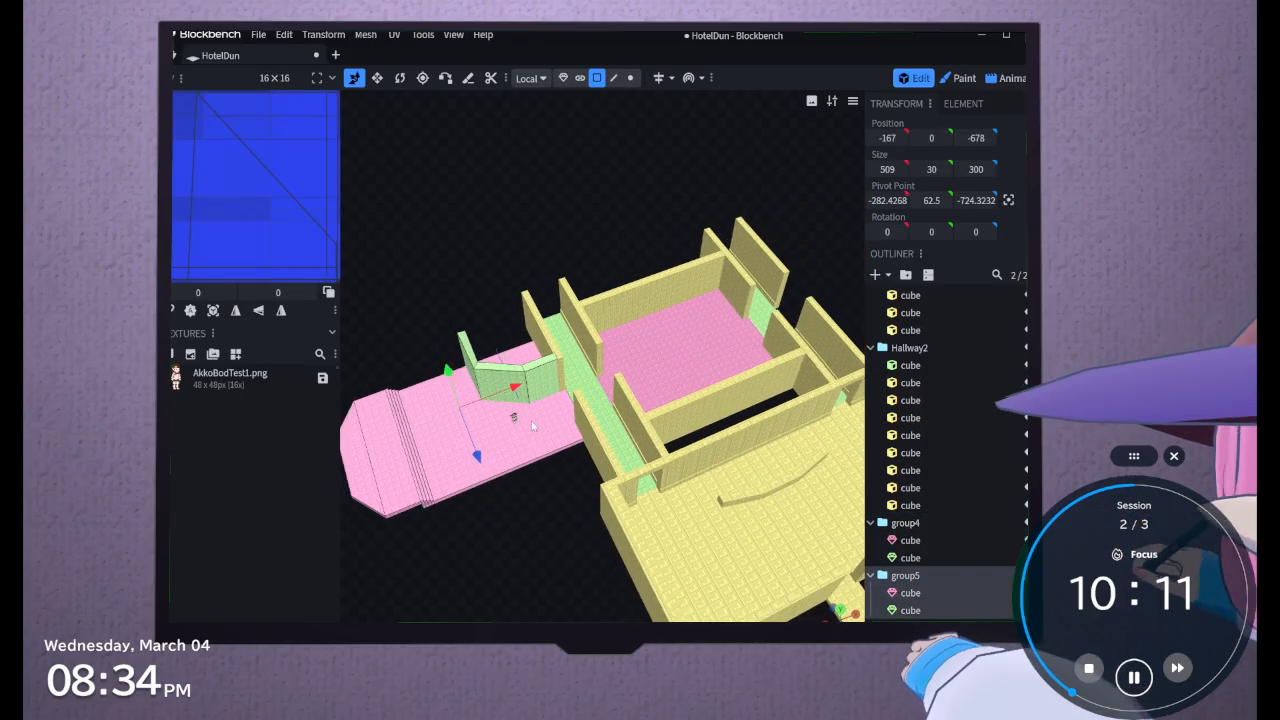
pyautogui.moveTo(519, 386); pyautogui.dragTo(926, 274)
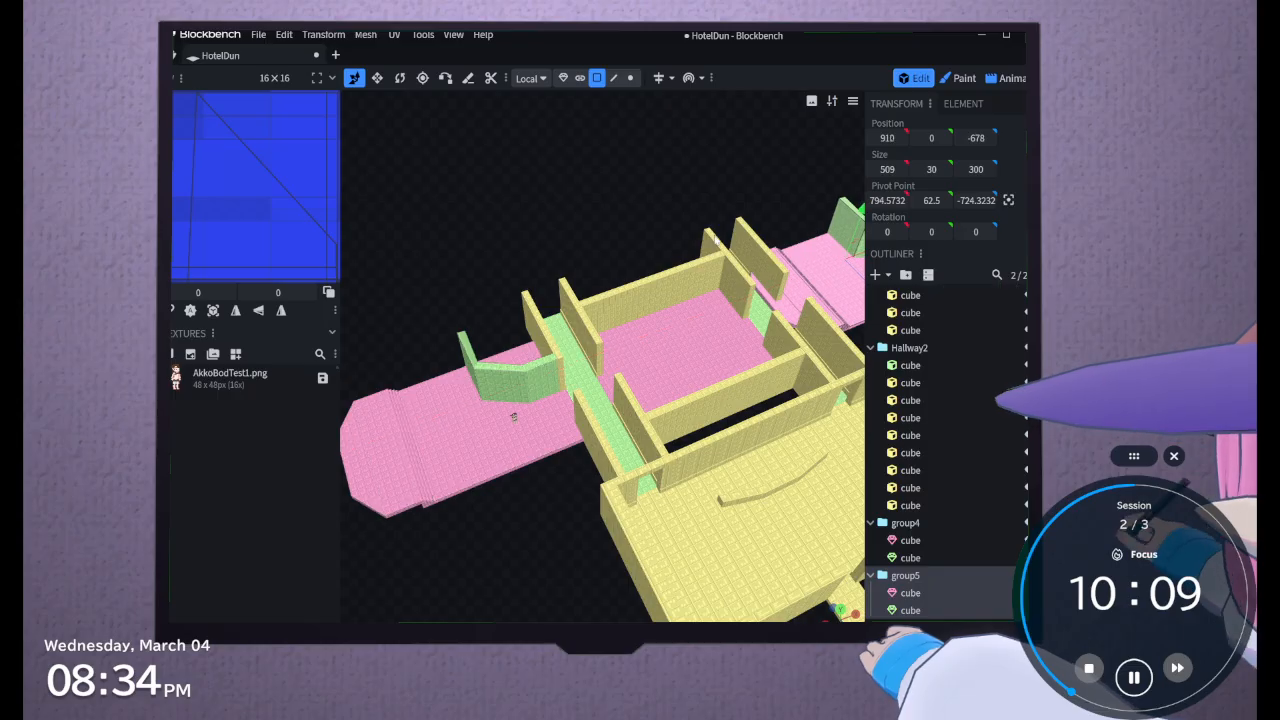
# Centre the pivot point of the duplicated pink floor mesh in object selection mode
pyautogui.moveTo(715, 239); pyautogui.dragTo(430, 274, button='right')
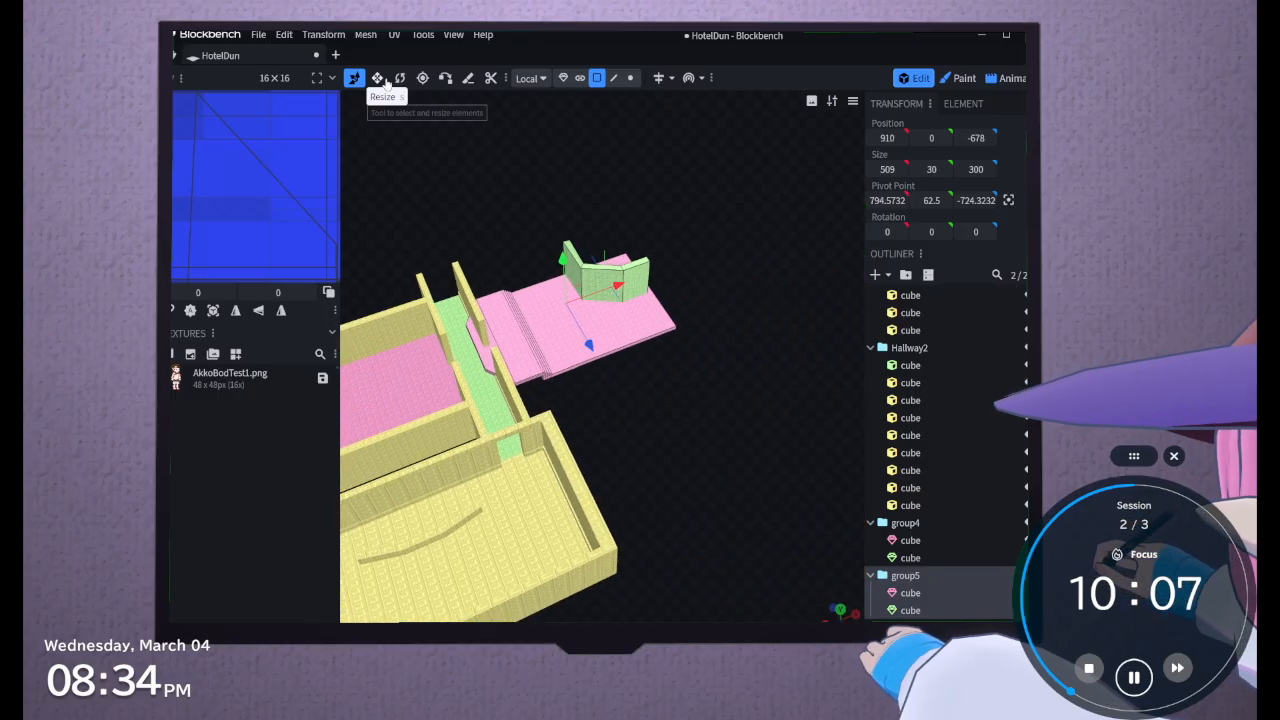
pyautogui.click(399, 78)
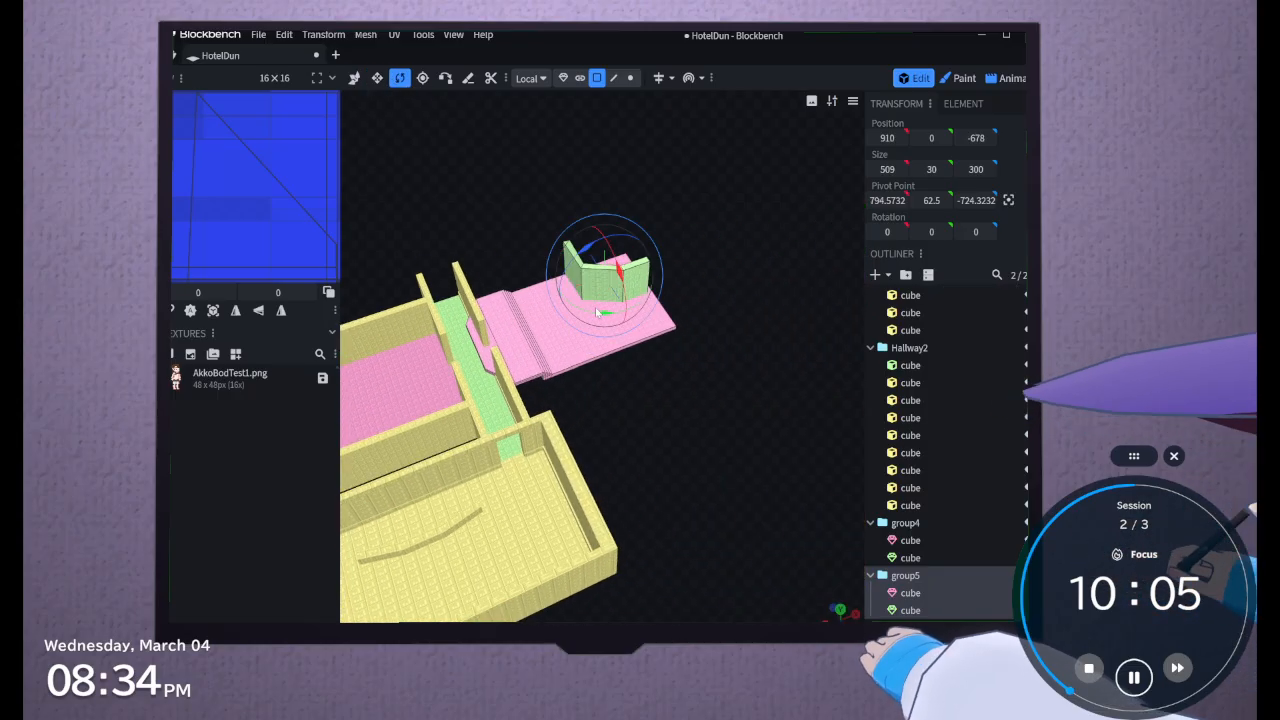
pyautogui.click(597, 313)
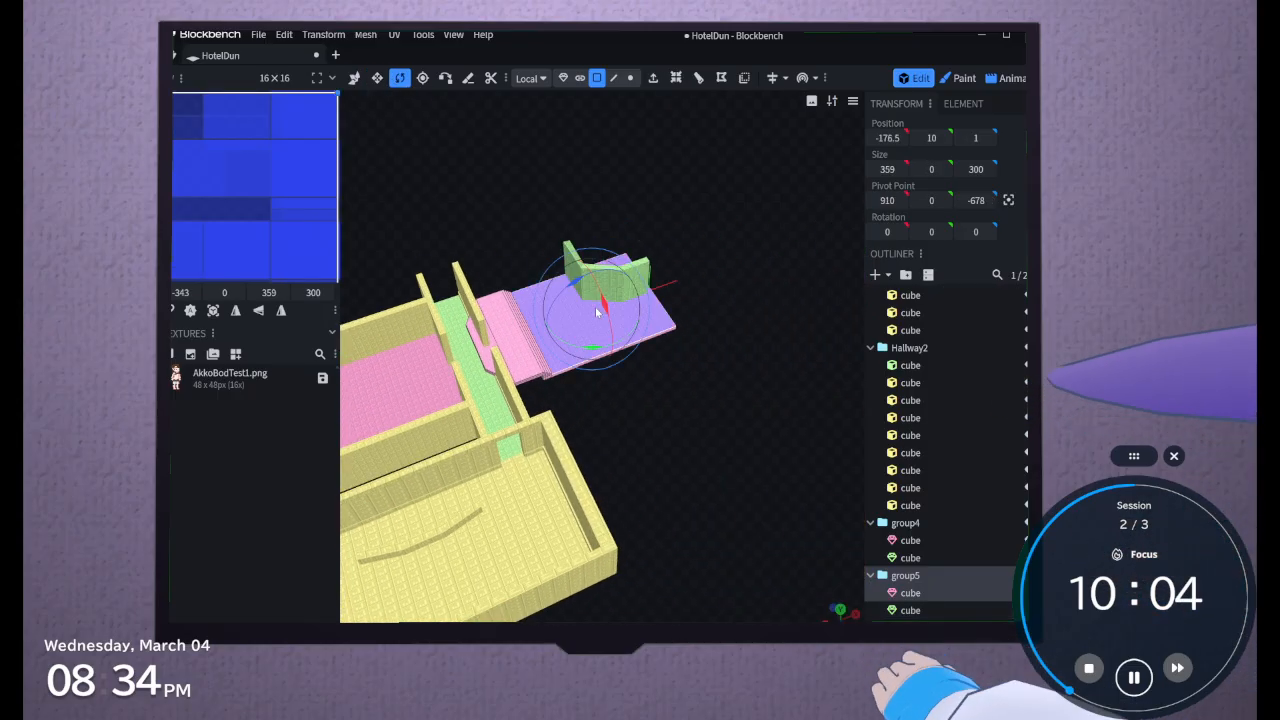
pyautogui.click(563, 78)
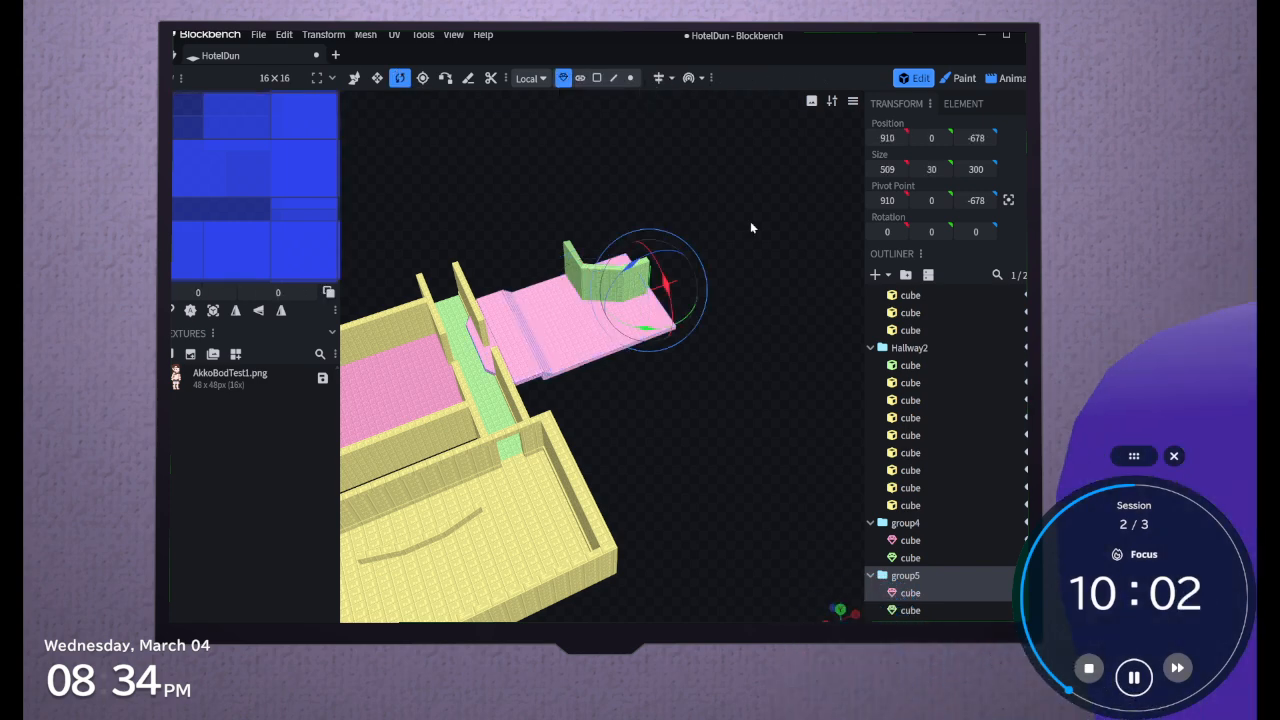
pyautogui.click(1008, 200)
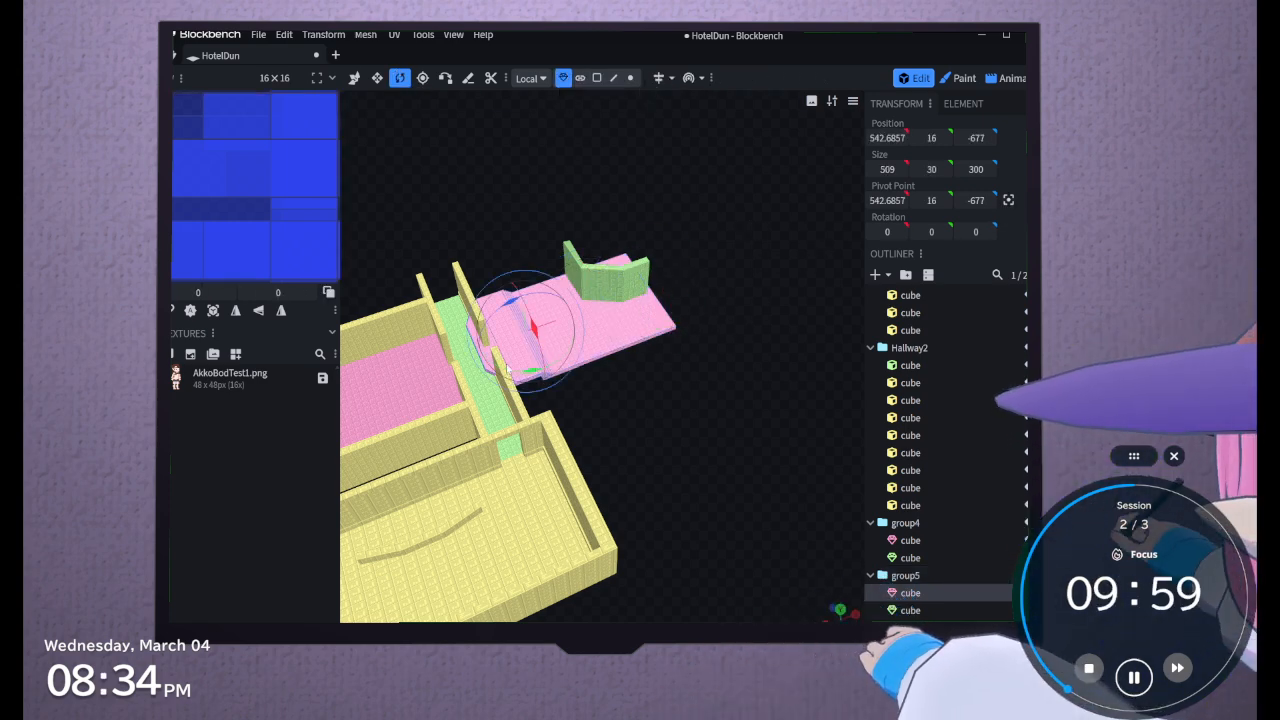
# Rotate the whole duplicated group to -180 degrees about Y around its centred pivot, discarding the trial rotation of the floor alone
pyautogui.moveTo(524, 372); pyautogui.dragTo(579, 367)
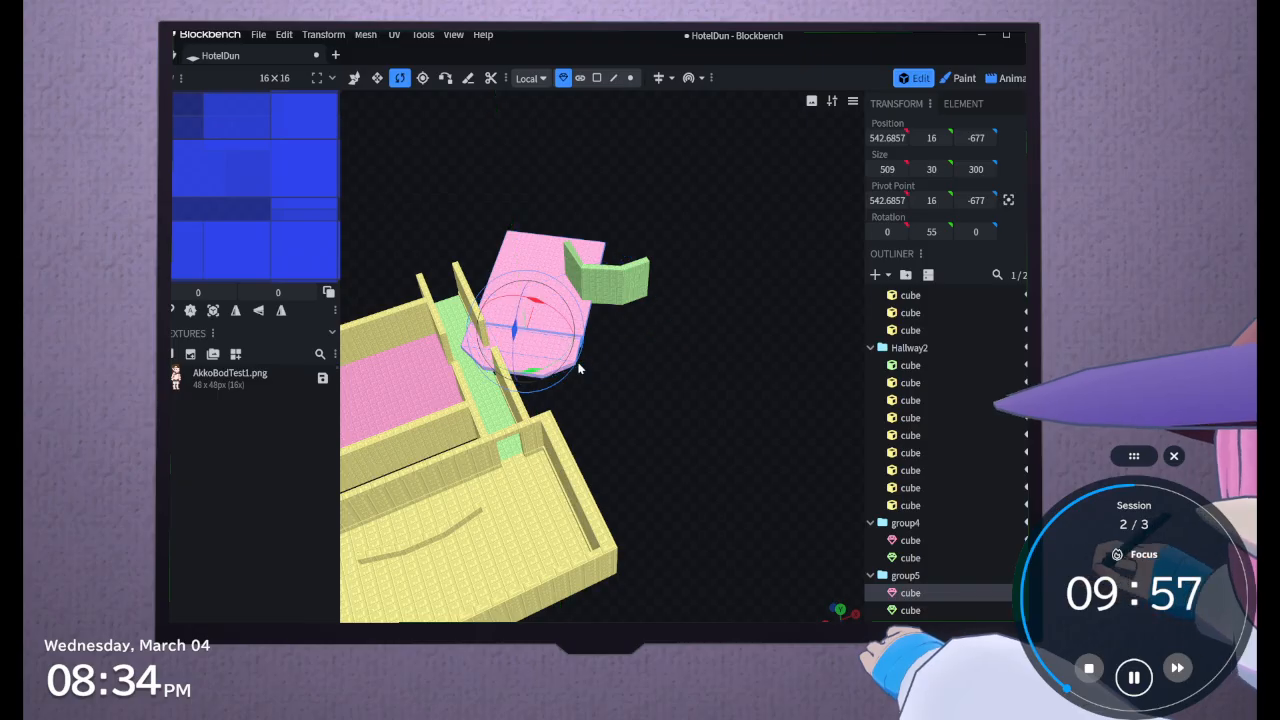
pyautogui.hotkey('ctrl', 'z')
pyautogui.click(914, 578)
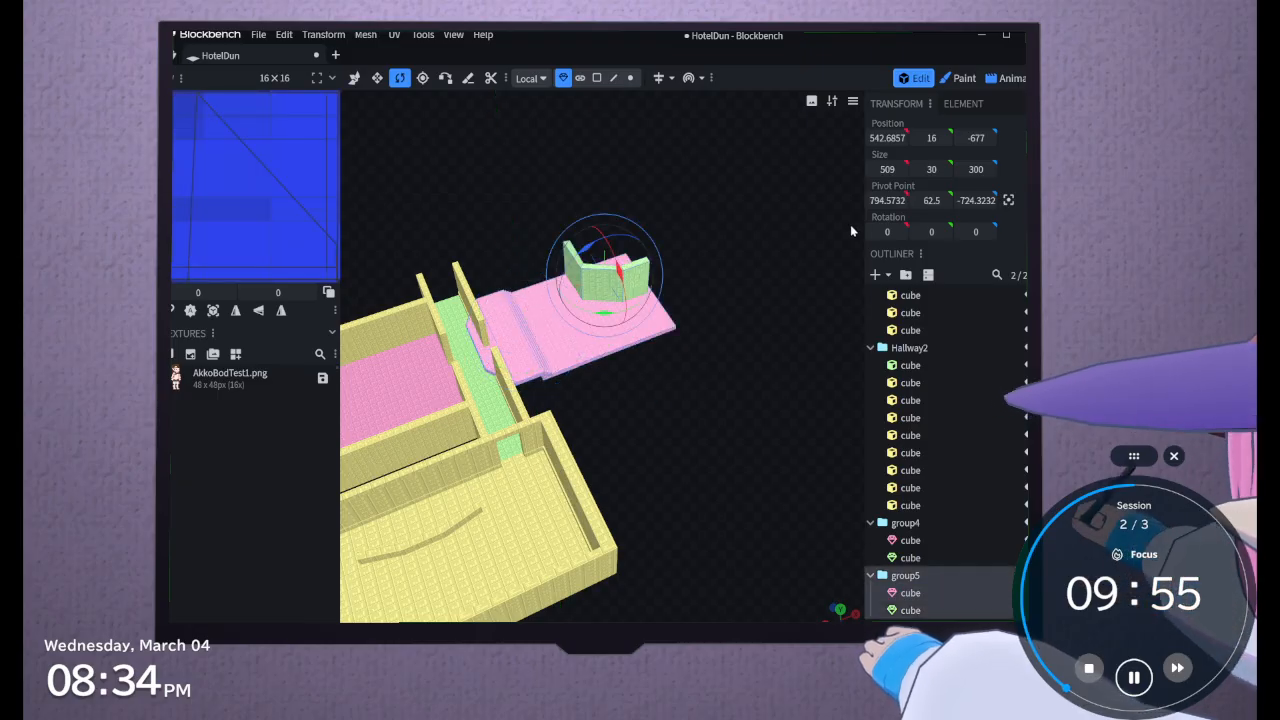
pyautogui.click(1008, 200)
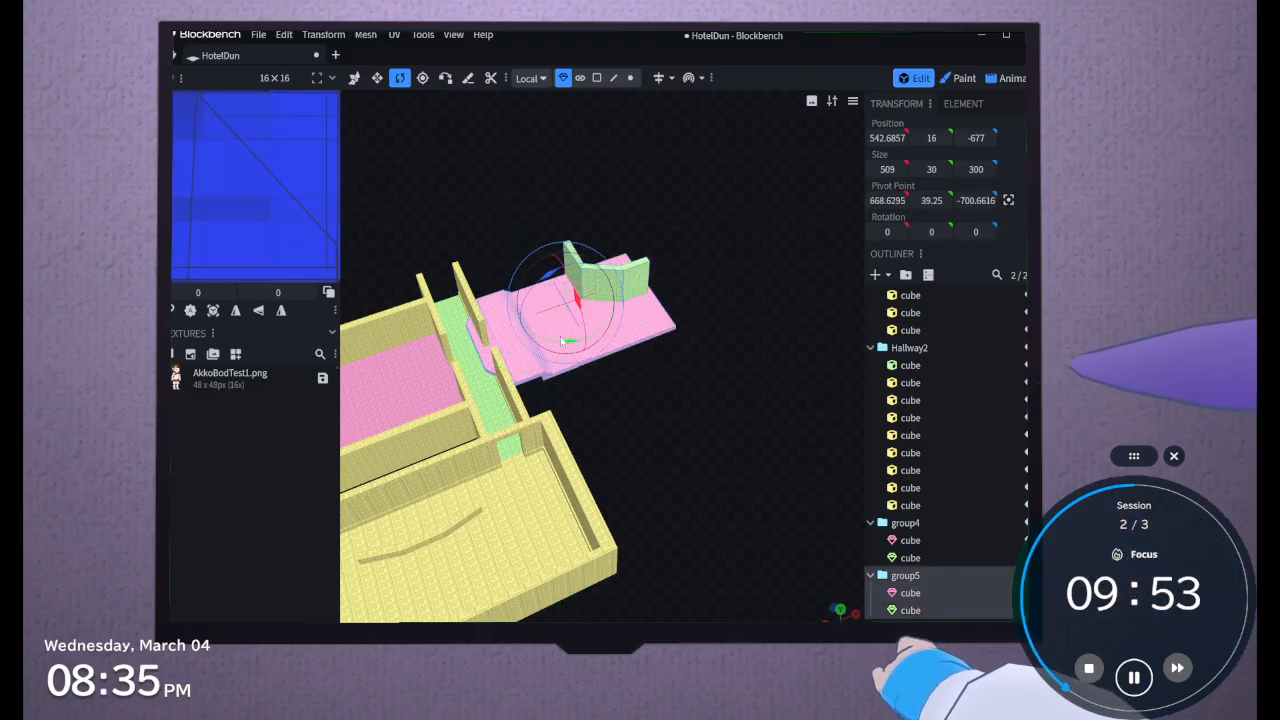
pyautogui.moveTo(570, 343); pyautogui.dragTo(551, 103)
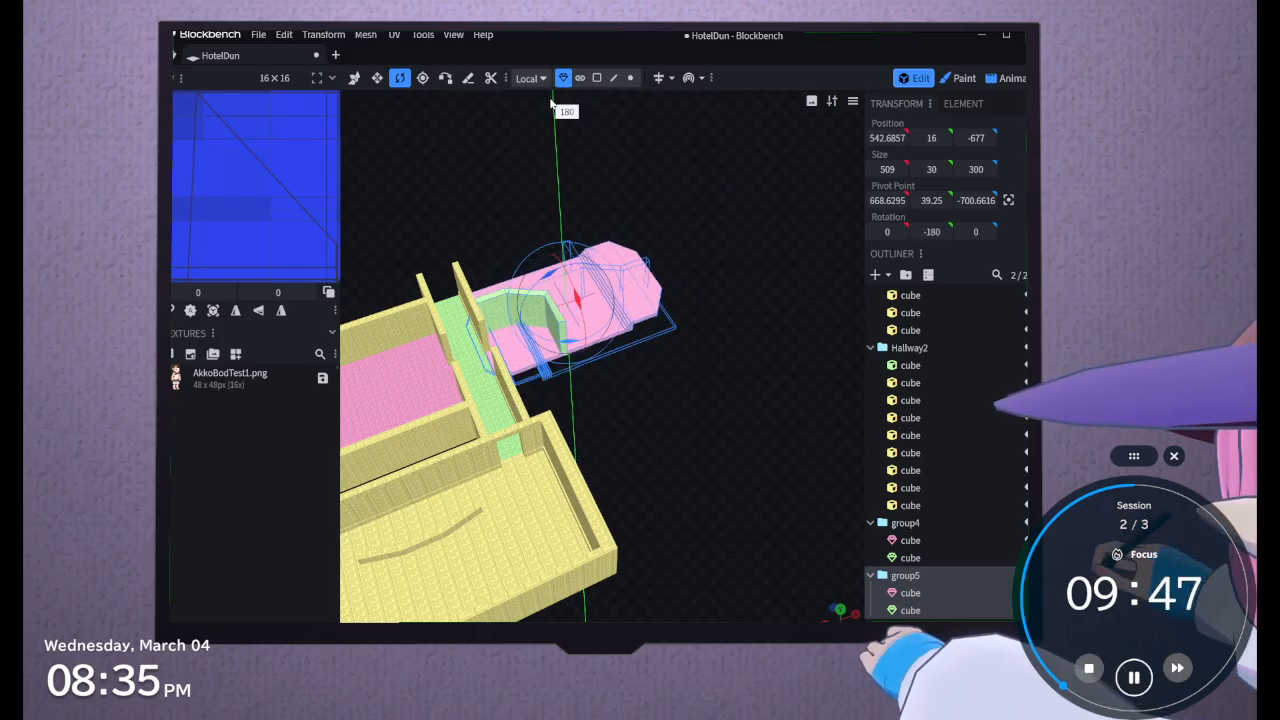
pyautogui.moveTo(551, 103); pyautogui.dragTo(550, 103)
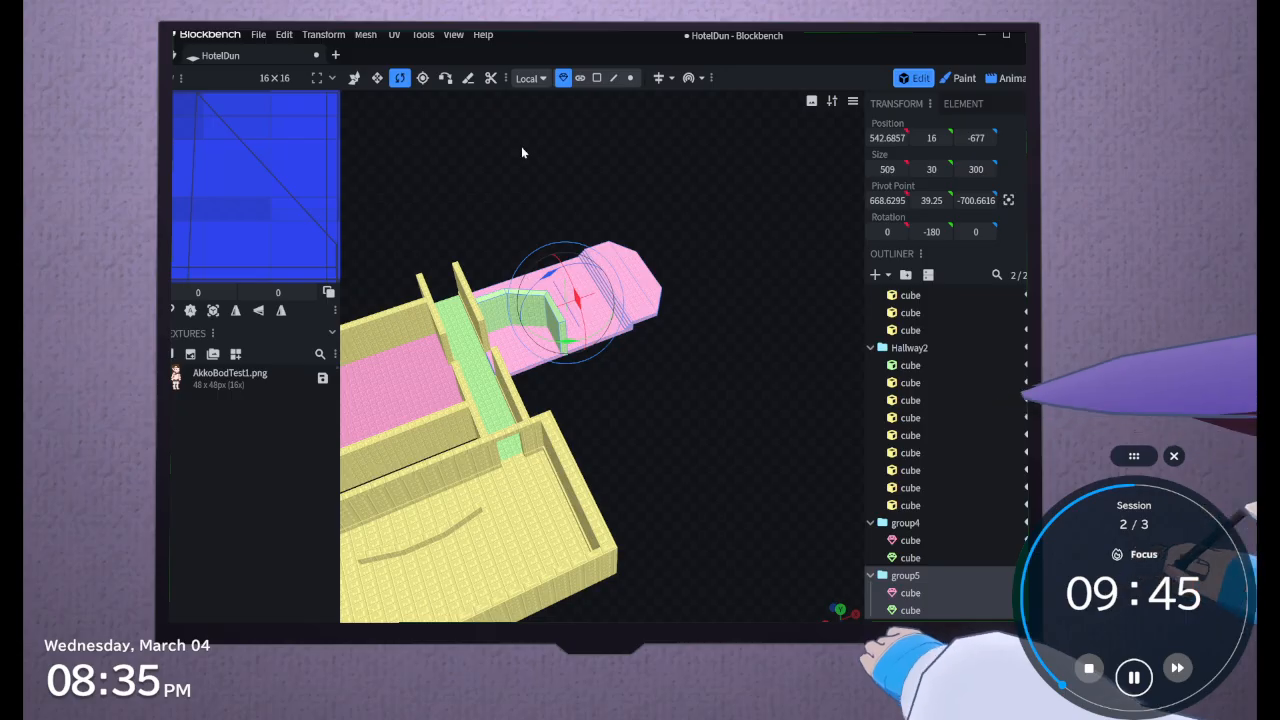
# Move the rotated group along Z to -511, aligning its pink floor with the hallway doorway
pyautogui.moveTo(521, 152); pyautogui.dragTo(470, 326)
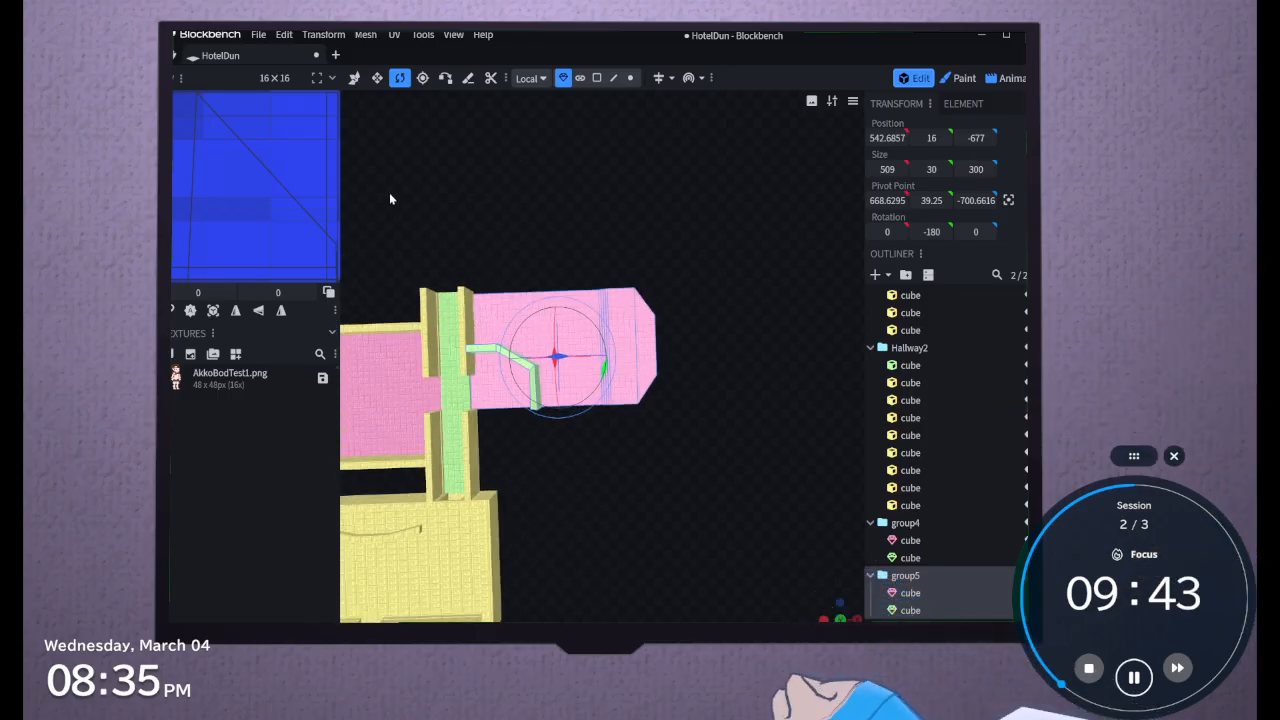
pyautogui.click(354, 77)
pyautogui.moveTo(556, 322); pyautogui.dragTo(541, 383)
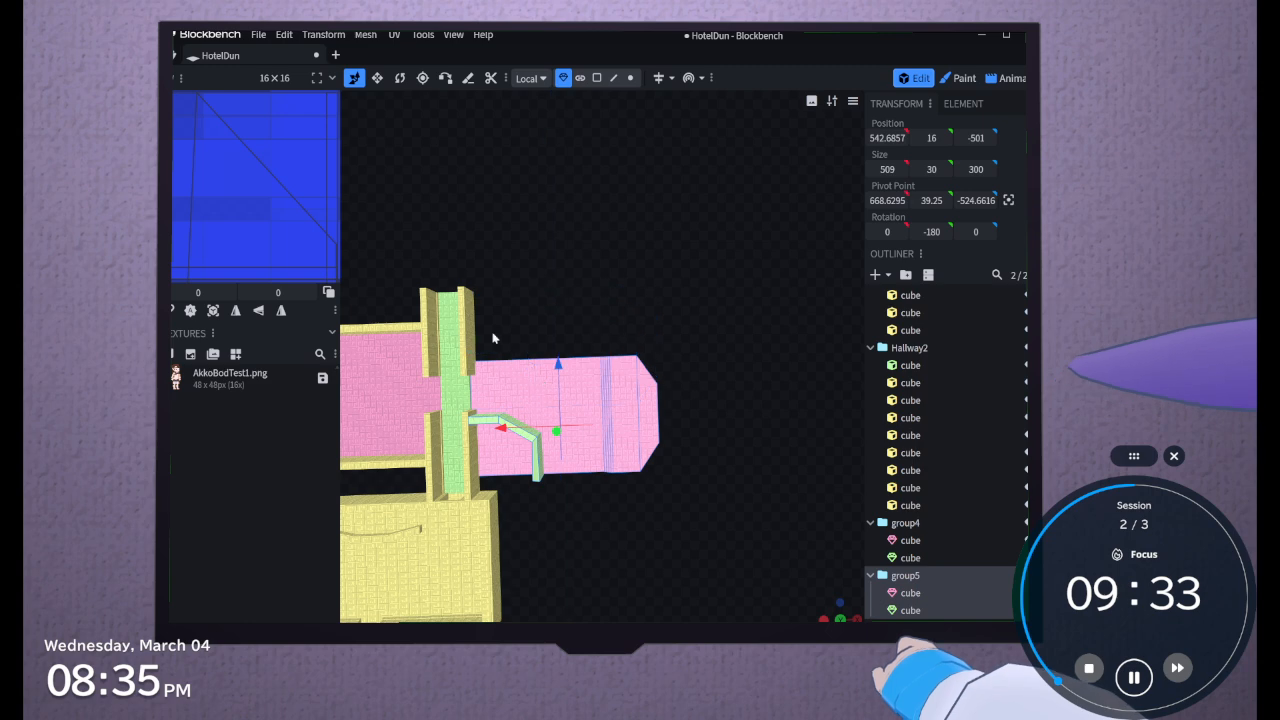
pyautogui.moveTo(494, 335); pyautogui.dragTo(698, 312, button='right')
pyautogui.scroll(3, 680, 310)
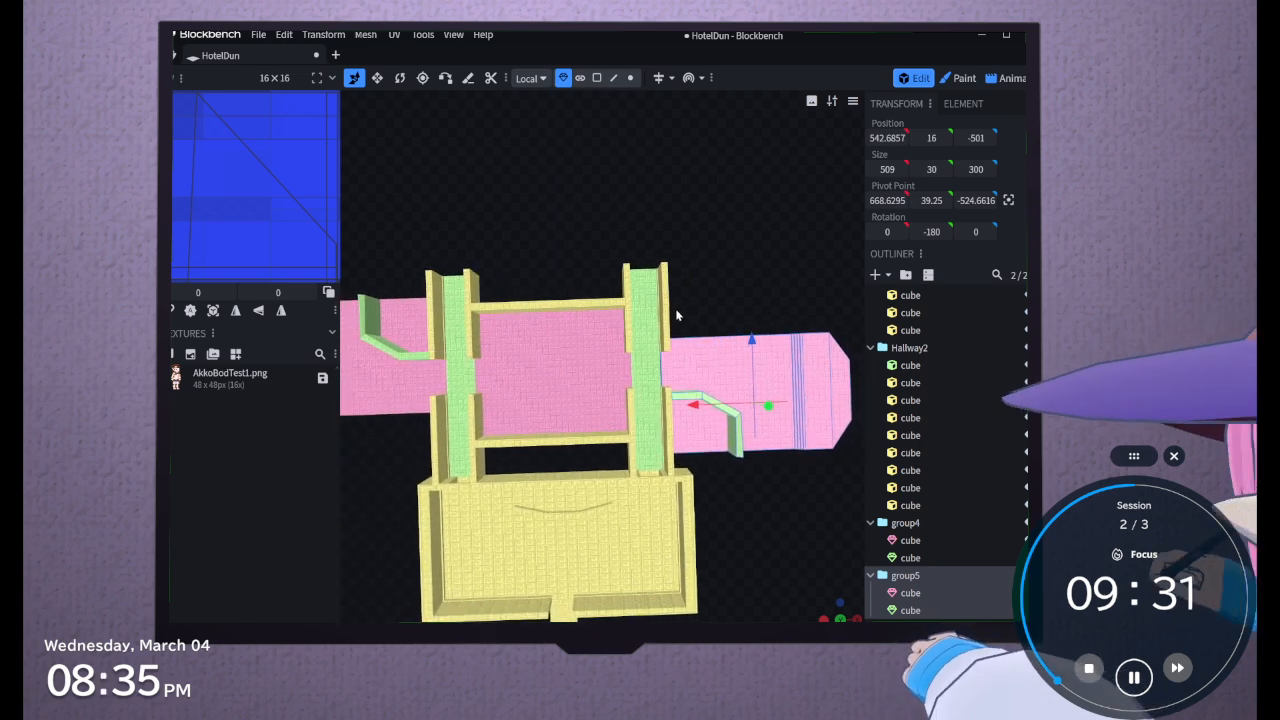
pyautogui.scroll(2, 750, 268)
pyautogui.moveTo(752, 270); pyautogui.dragTo(549, 167)
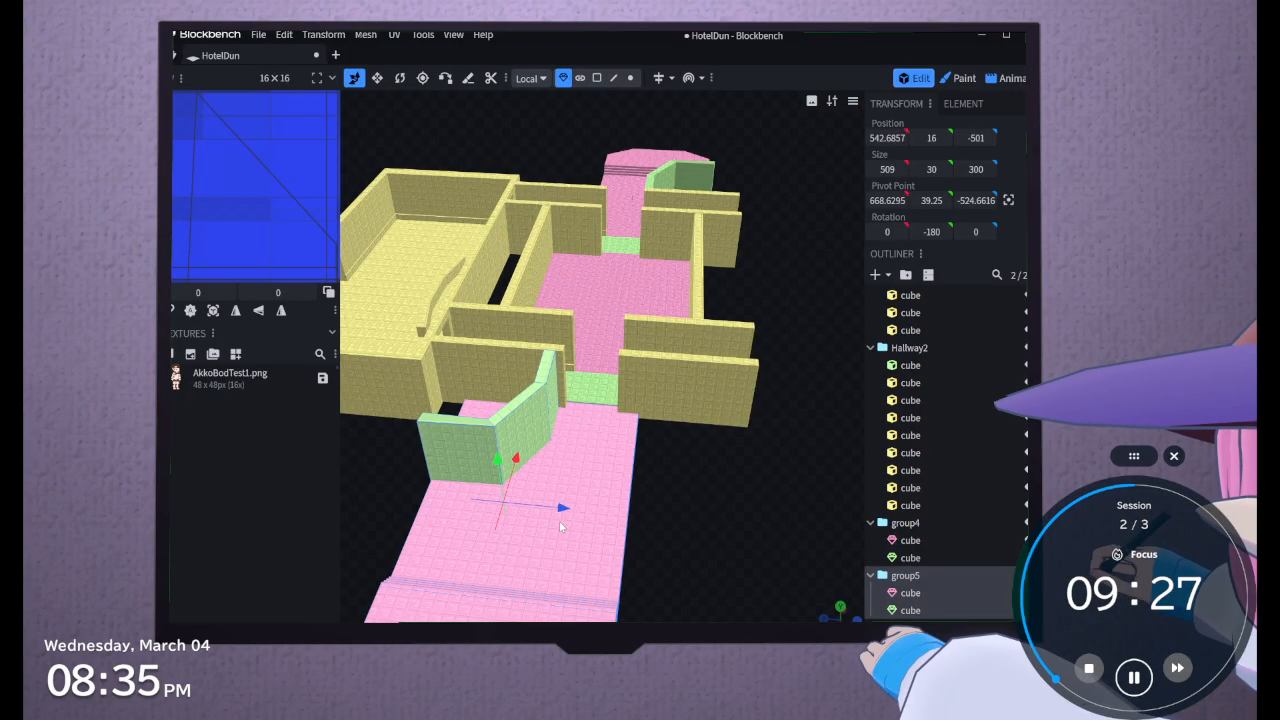
pyautogui.moveTo(565, 512); pyautogui.dragTo(693, 470)
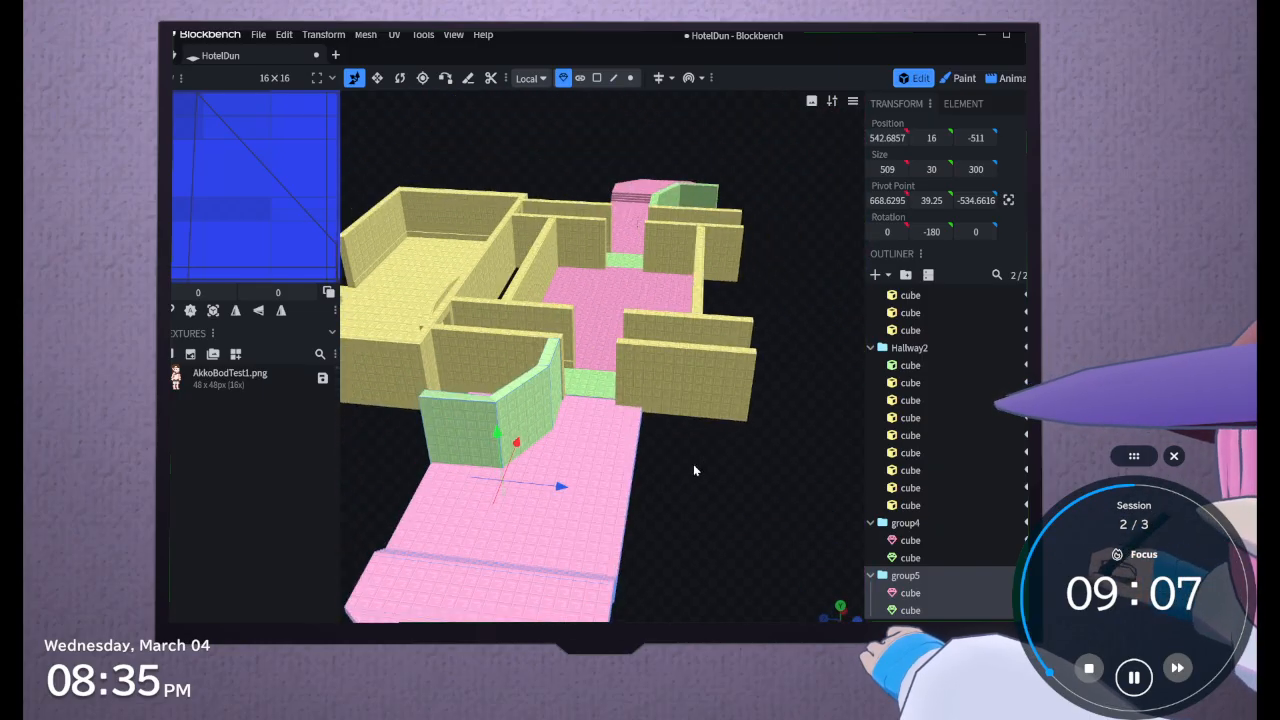
# Flip the duplicated green wall mesh about its X axis to a rotation of 0
pyautogui.click(911, 610)
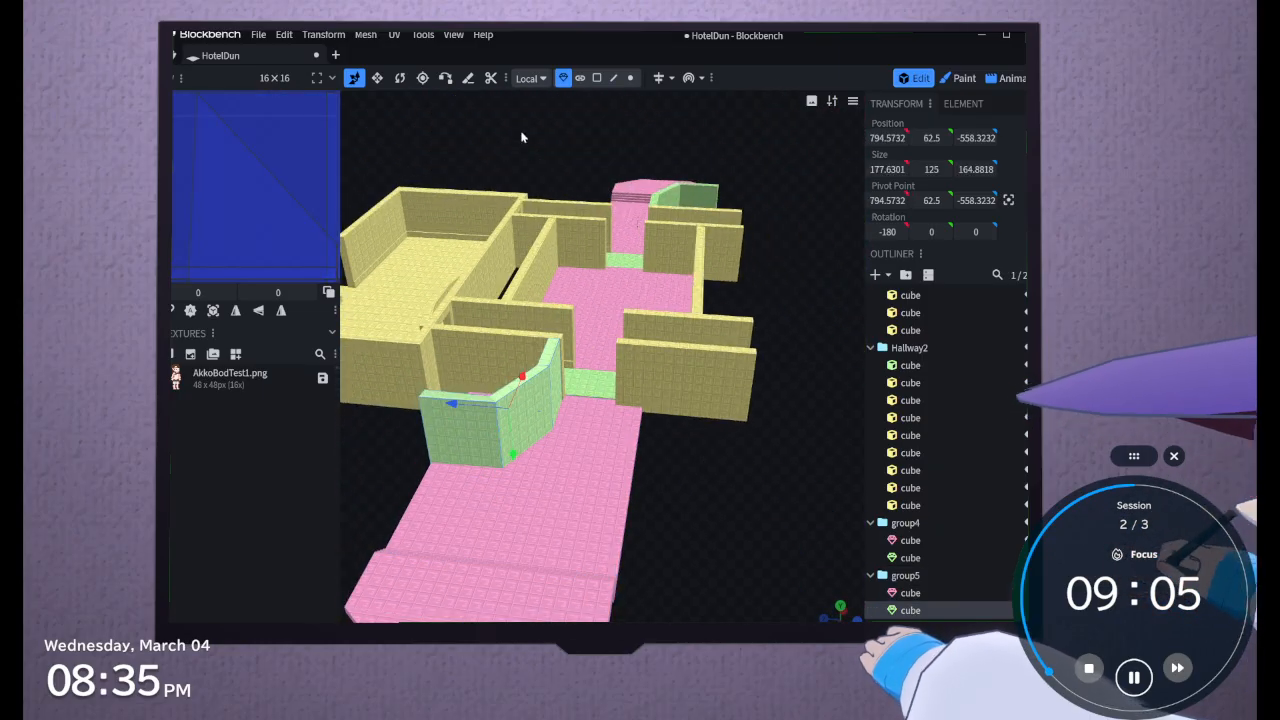
pyautogui.click(399, 78)
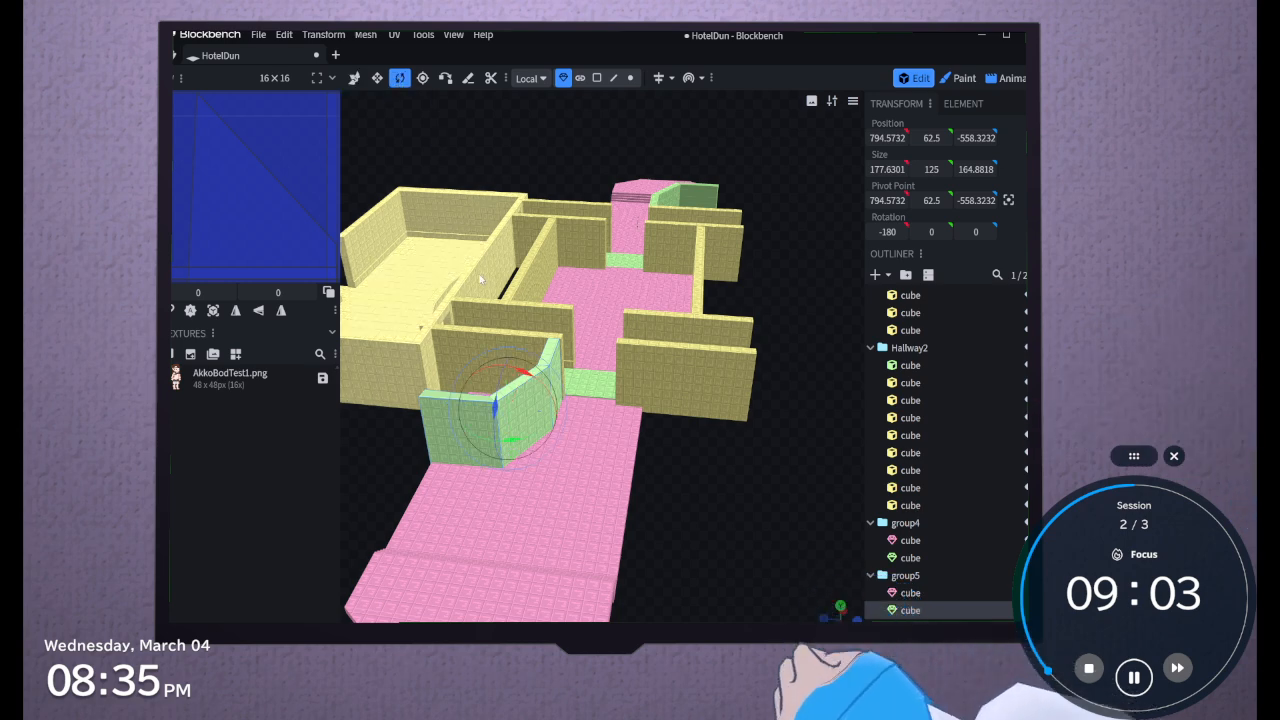
pyautogui.moveTo(511, 447); pyautogui.dragTo(538, 470)
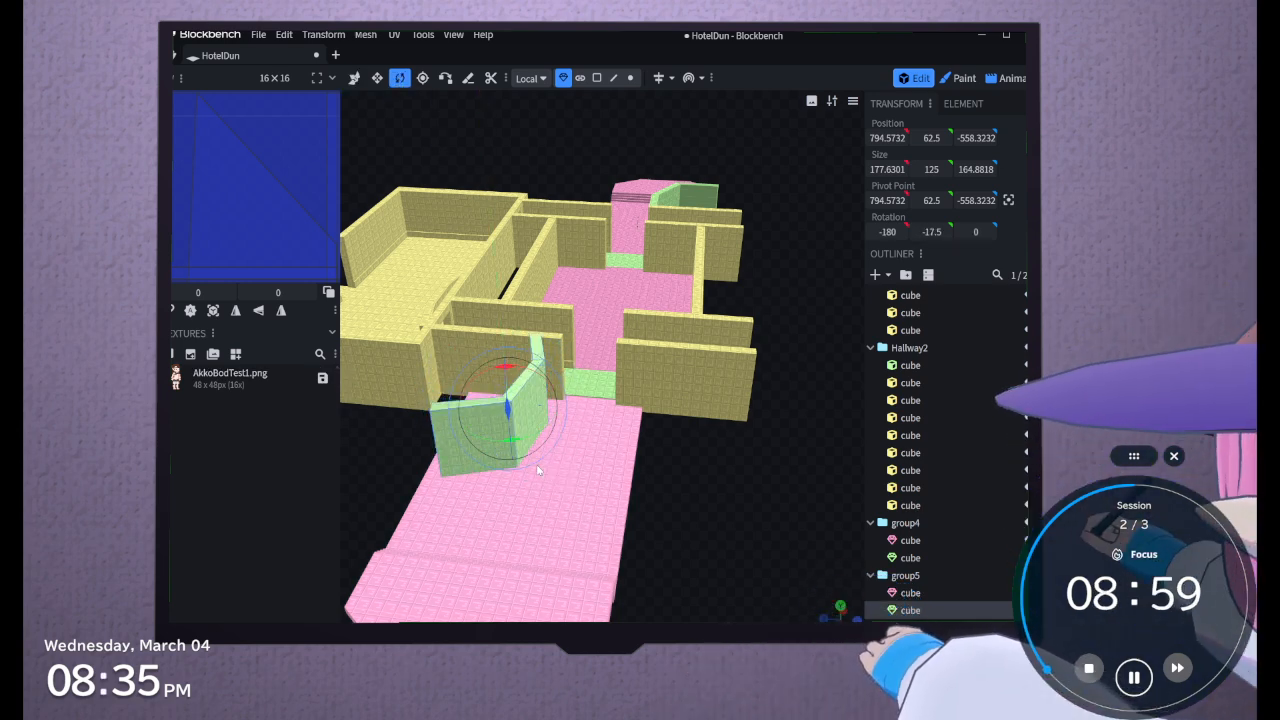
pyautogui.hotkey('ctrl', 'z')
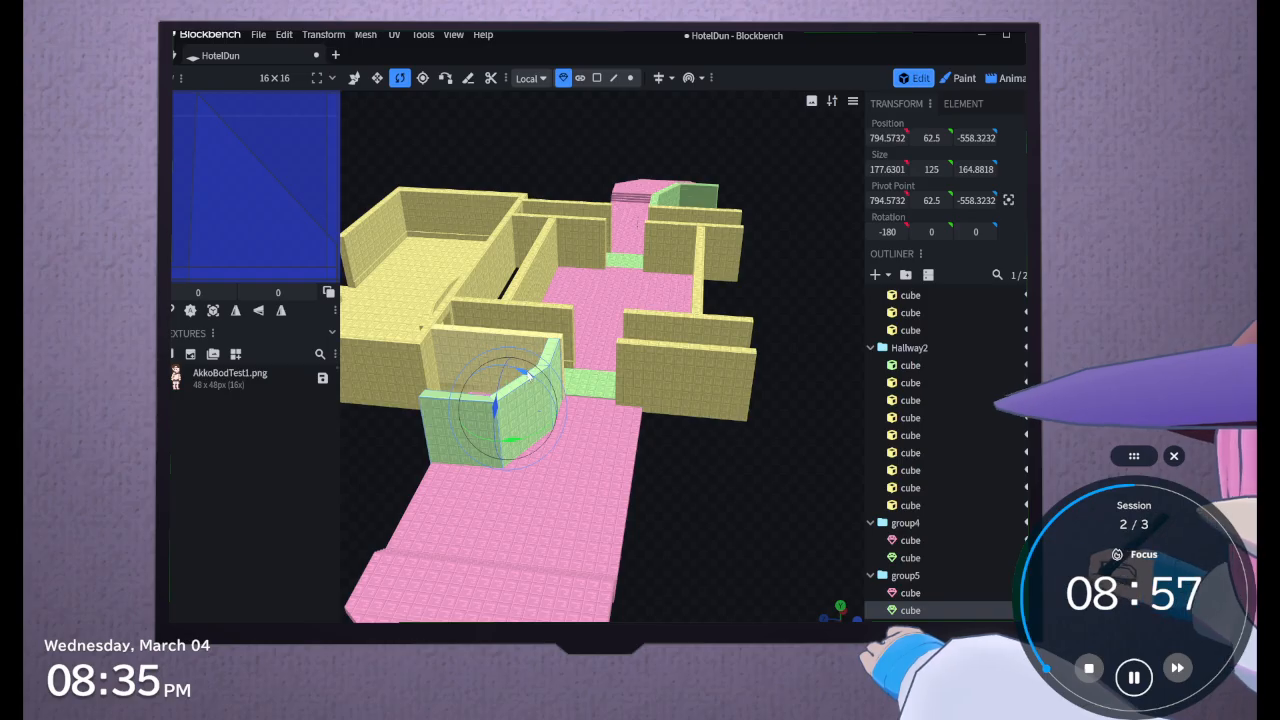
pyautogui.moveTo(527, 373); pyautogui.dragTo(470, 527)
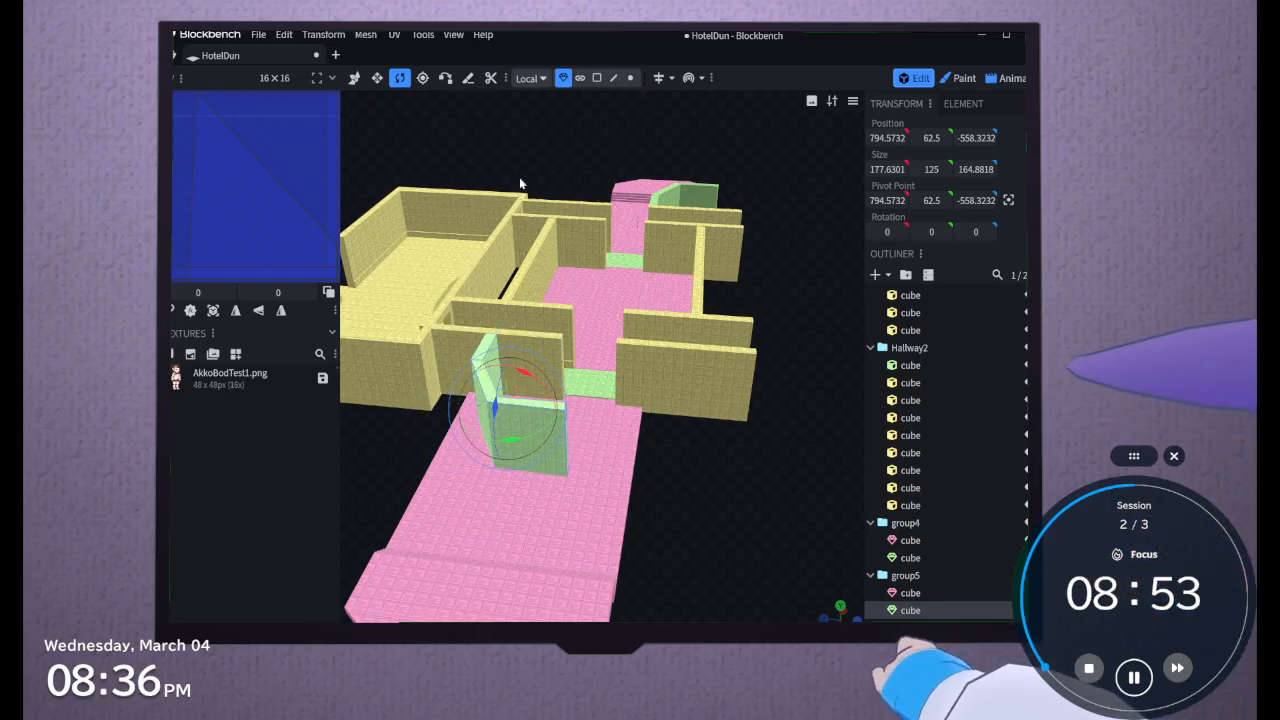
# Move the flipped green wall along Z across its pink floor, and move group5 along Z so the floor sits at -633
pyautogui.click(354, 77)
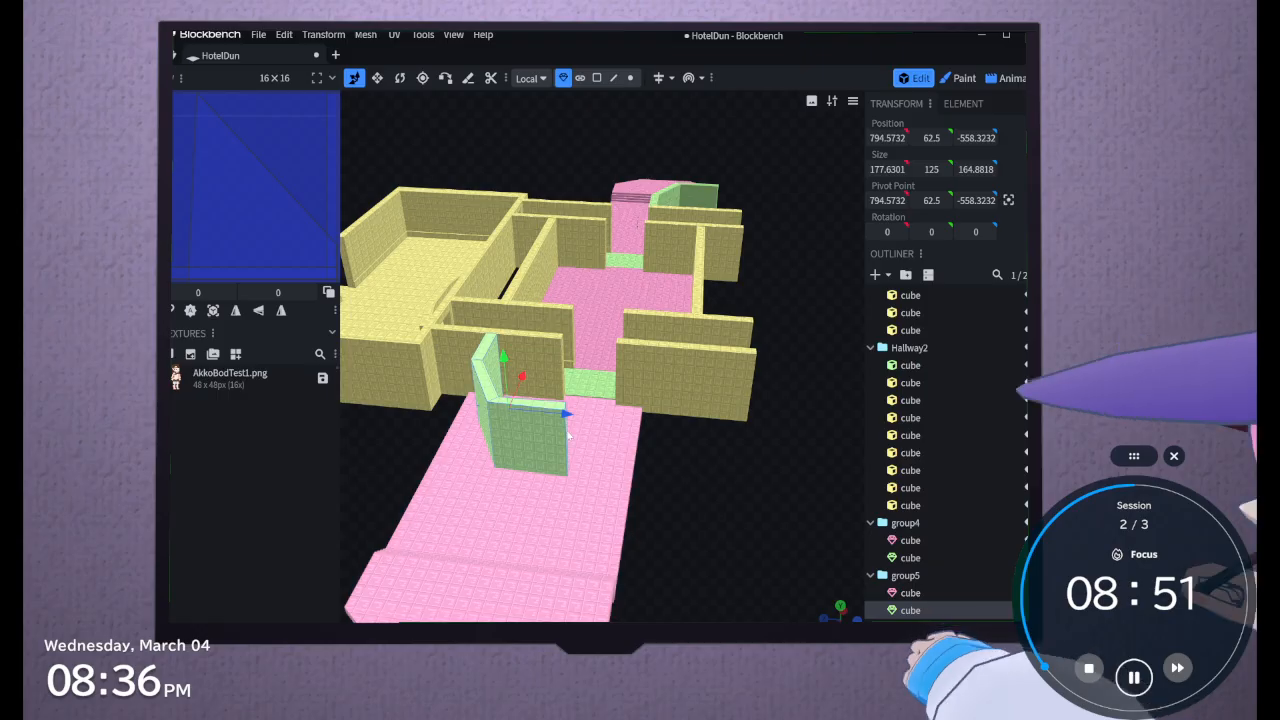
pyautogui.moveTo(562, 420); pyautogui.dragTo(628, 441)
pyautogui.click(904, 577)
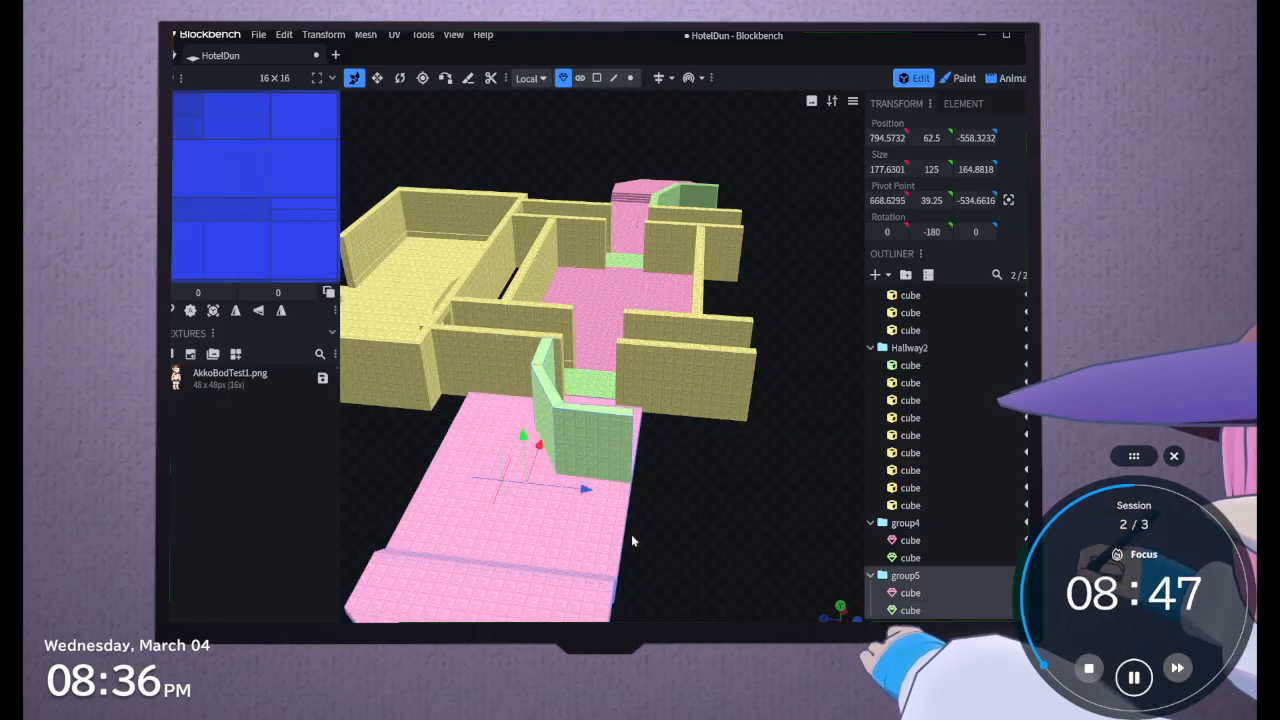
pyautogui.moveTo(586, 497); pyautogui.dragTo(675, 527)
# Examine from above how both side rooms line up with their hallways, and look closely at the open hallway end
pyautogui.click(570, 502)
pyautogui.moveTo(491, 492); pyautogui.dragTo(702, 572)
pyautogui.scroll(-6, 702, 573)
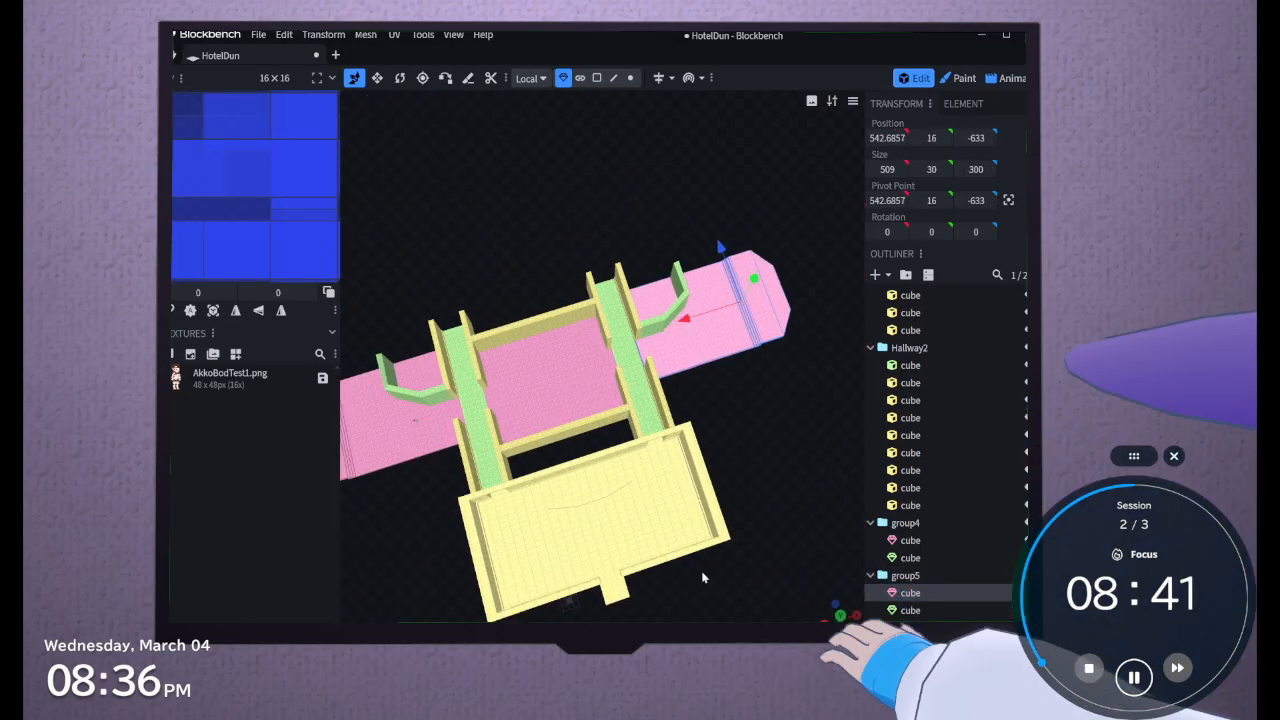
pyautogui.moveTo(703, 574); pyautogui.dragTo(757, 572)
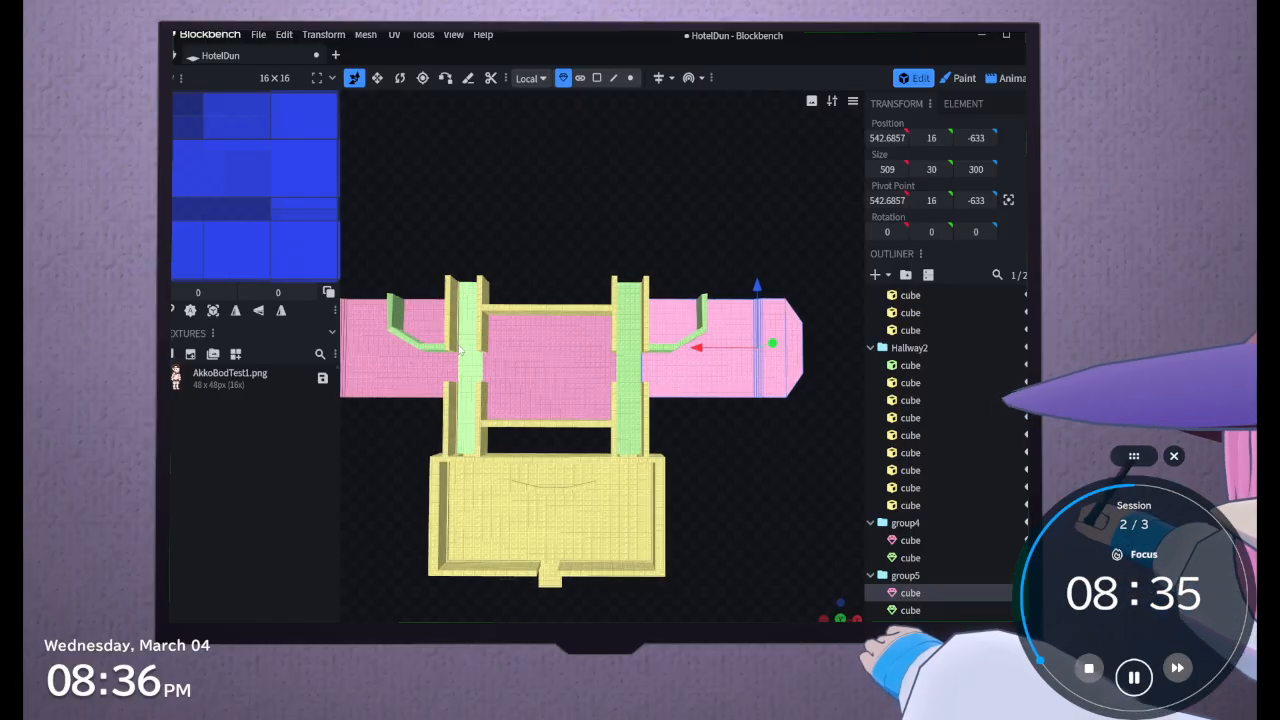
pyautogui.moveTo(723, 576)
pyautogui.mouseDown(button='right')
pyautogui.moveTo(903, 566)
pyautogui.moveTo(745, 565)
pyautogui.mouseUp(button='right')
pyautogui.moveTo(745, 565); pyautogui.dragTo(742, 533)
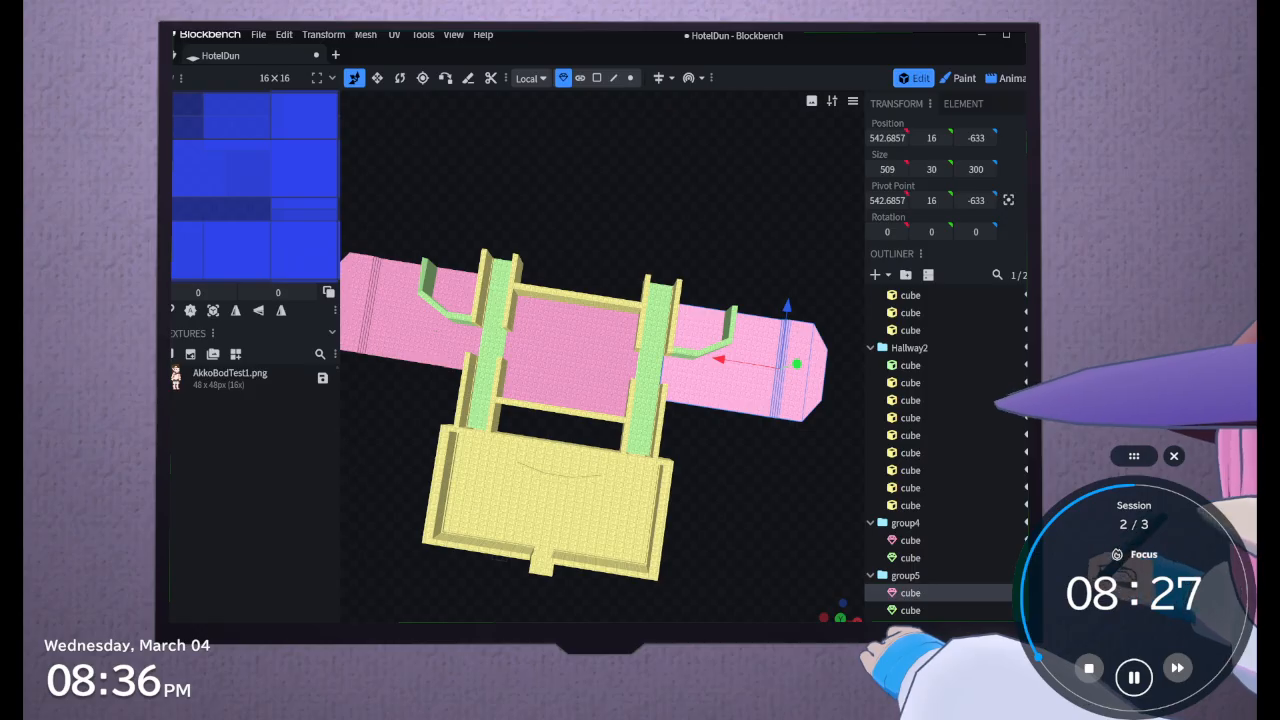
pyautogui.moveTo(645, 608); pyautogui.dragTo(409, 485)
pyautogui.scroll(10, 580, 510)
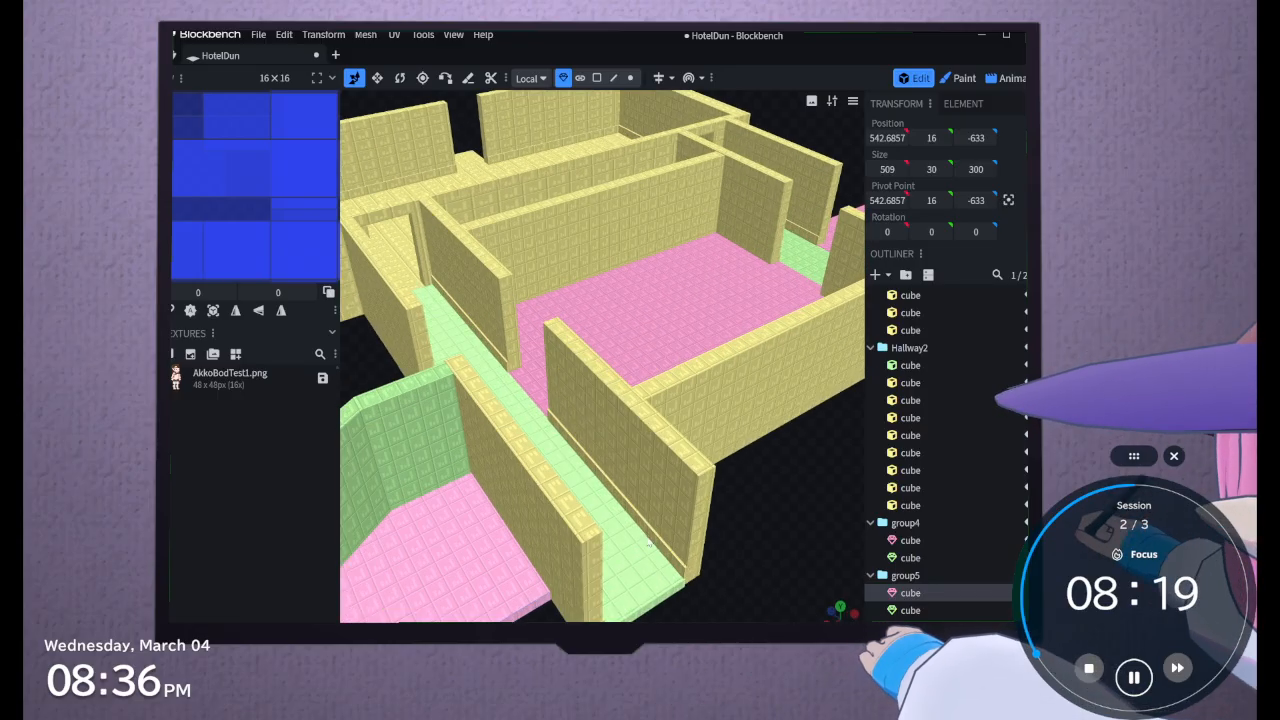
pyautogui.moveTo(650, 553); pyautogui.dragTo(495, 476, button='right')
pyautogui.scroll(-1, 574, 418)
# Examine the individual floor and wall cubes at the open end of Hallway2
pyautogui.click(484, 420)
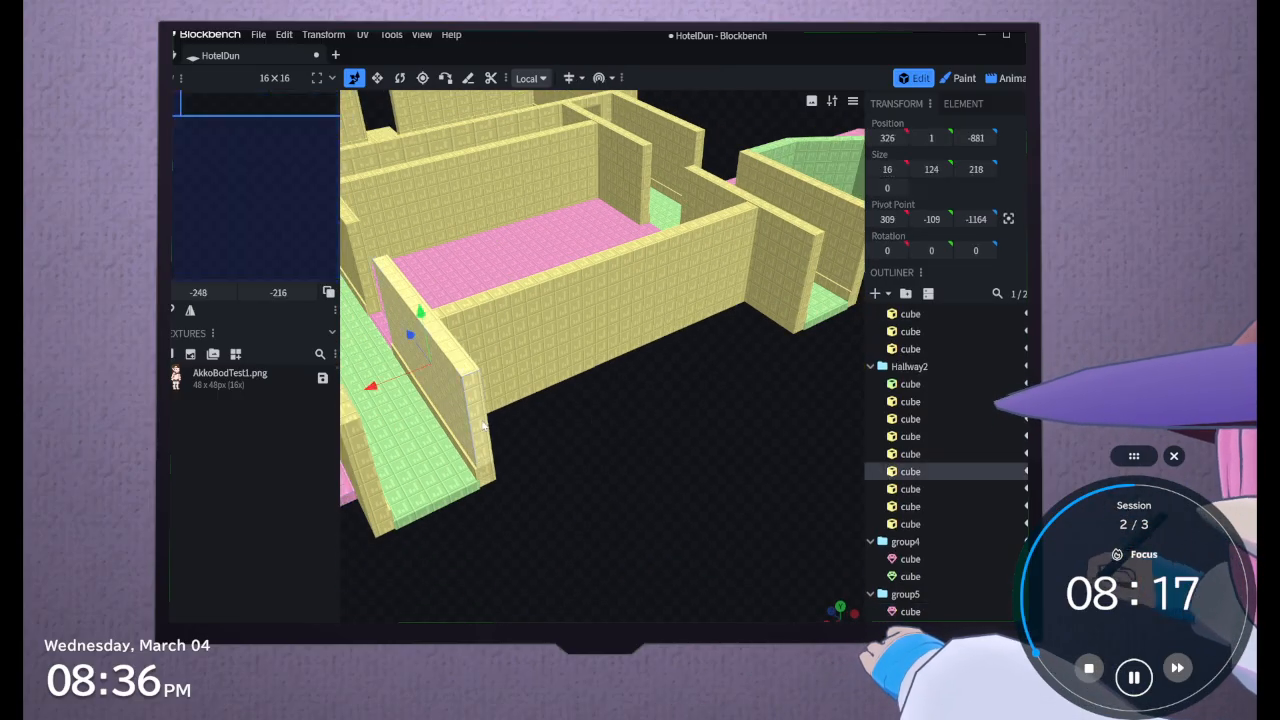
pyautogui.click(434, 510)
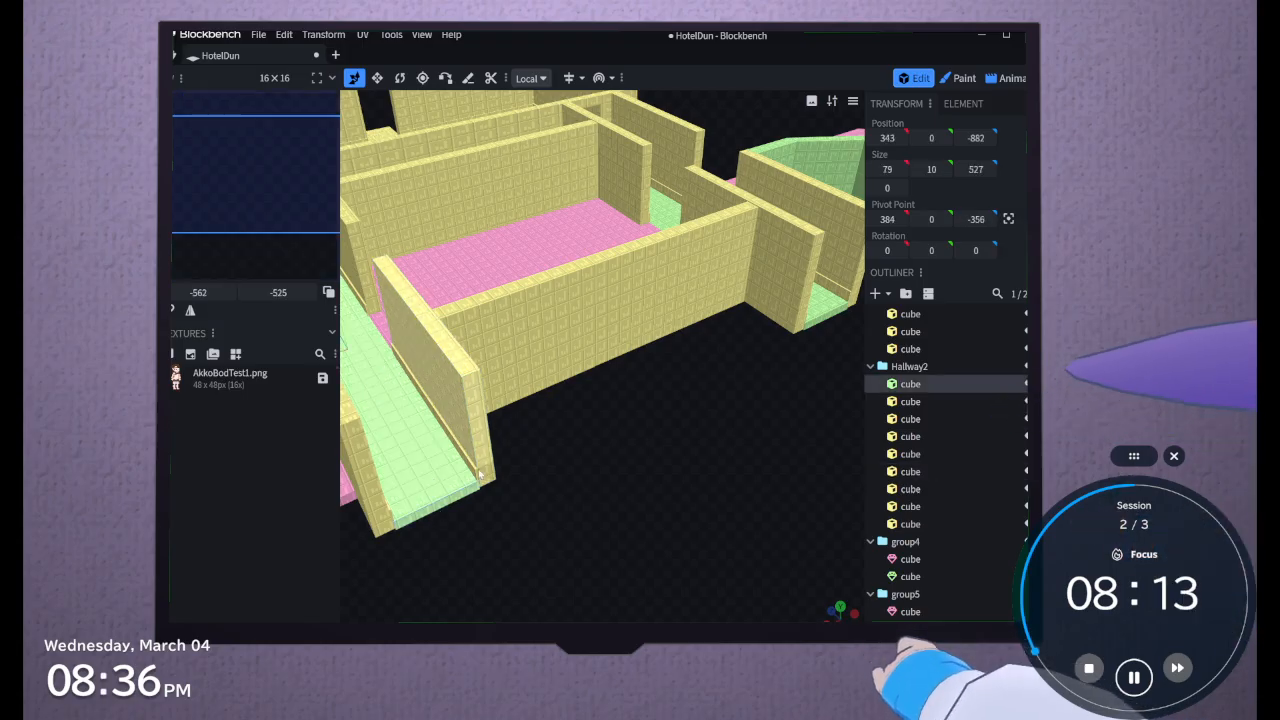
pyautogui.click(478, 476)
pyautogui.click(395, 503)
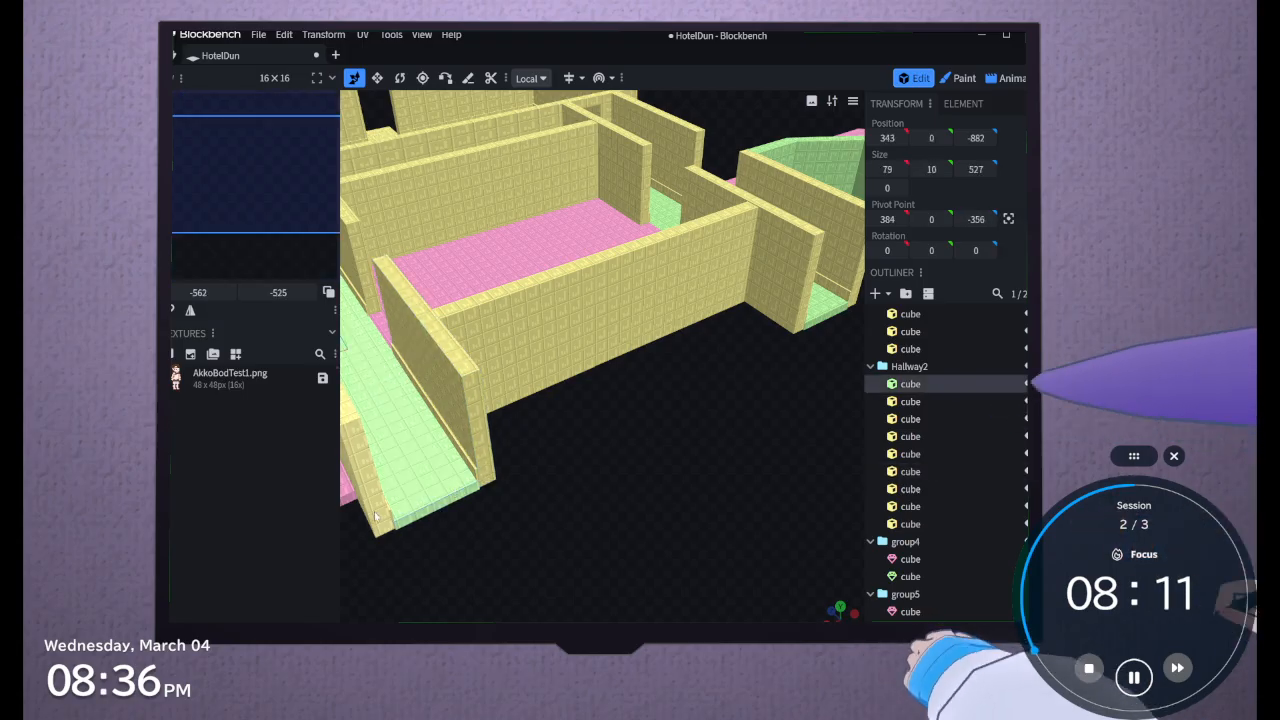
pyautogui.click(377, 515)
pyautogui.doubleClick(405, 526)
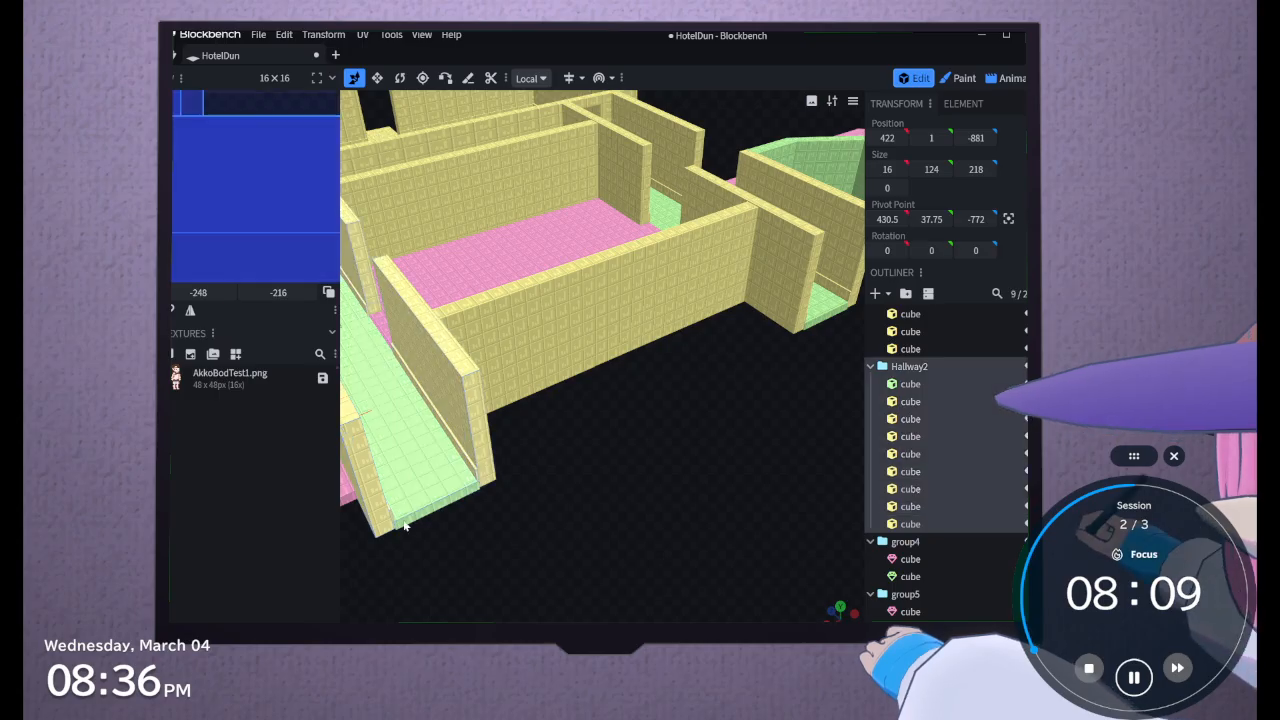
pyautogui.moveTo(491, 483); pyautogui.dragTo(523, 552)
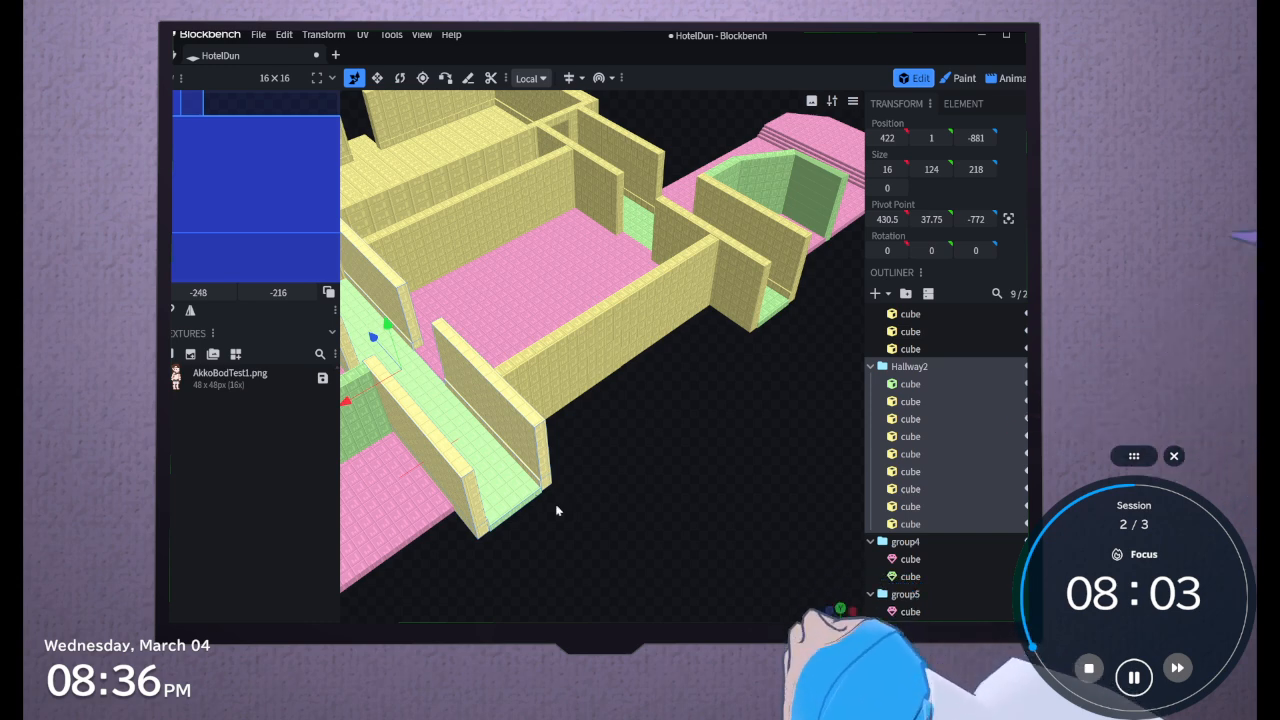
pyautogui.scroll(-2, 744, 462)
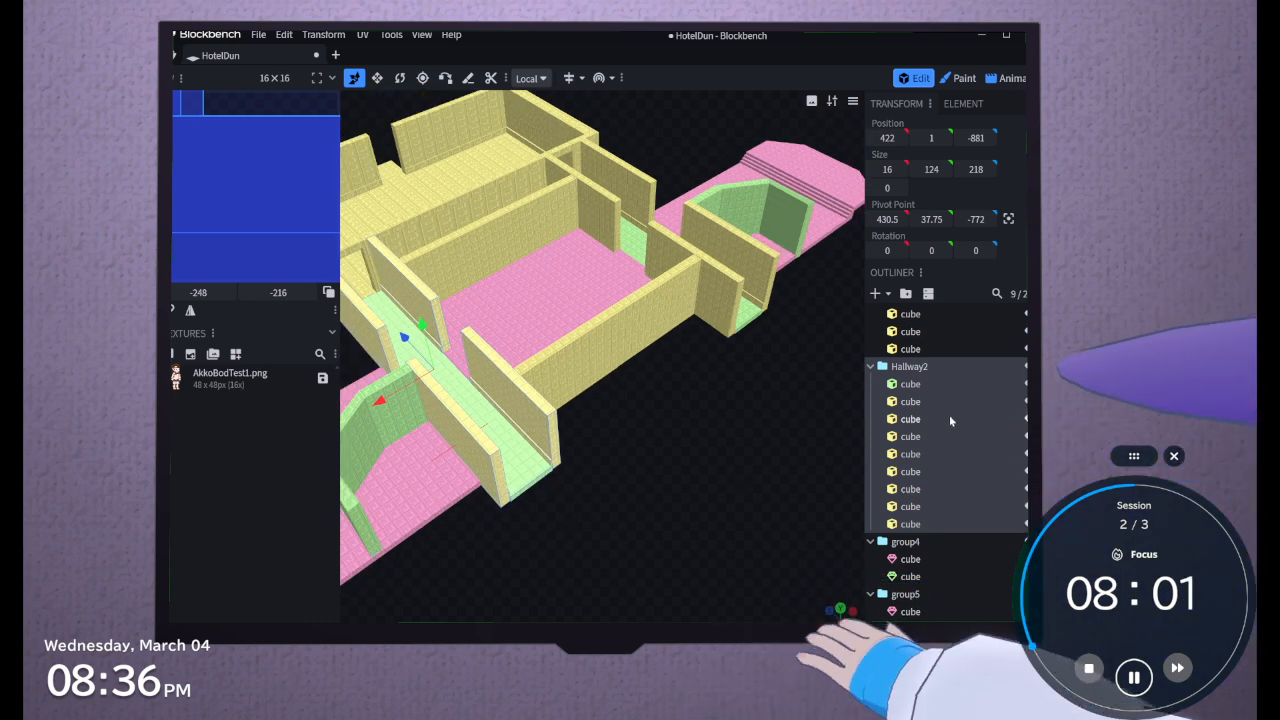
# Try to stretch the four cubes forming the end walls of Hallway2 along Z with the Resize tool
pyautogui.click(917, 527)
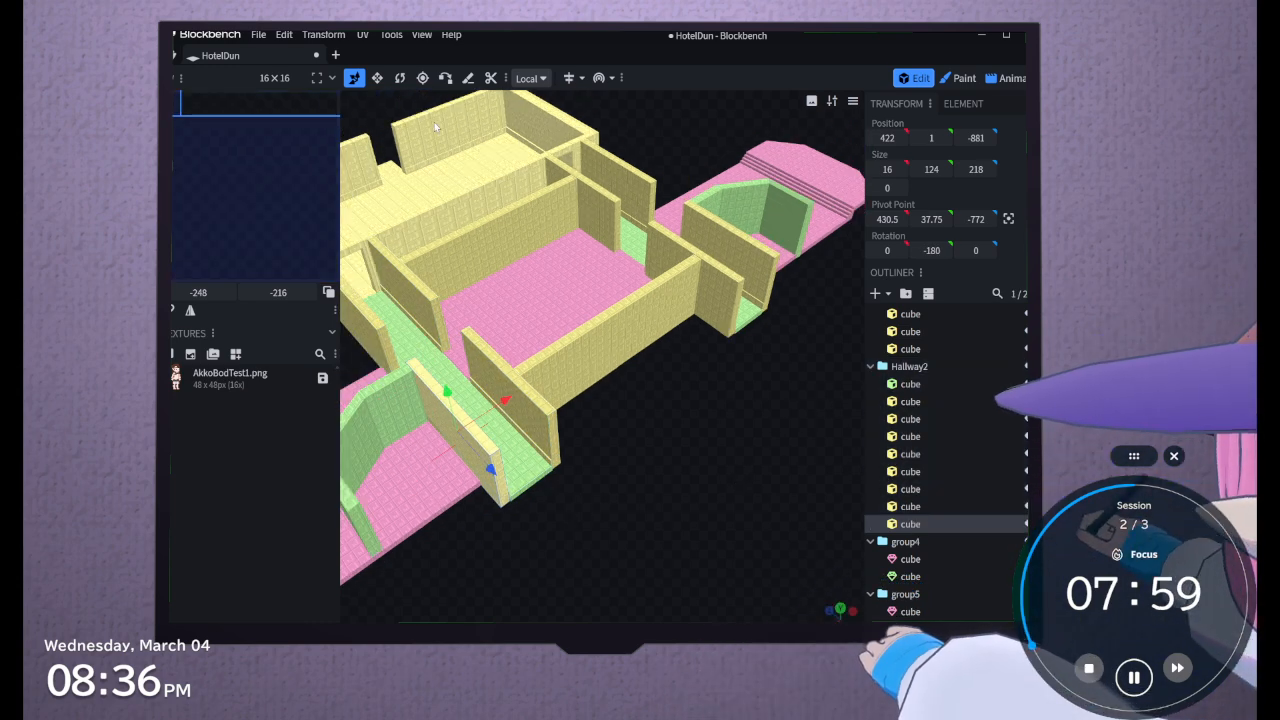
pyautogui.doubleClick(515, 456)
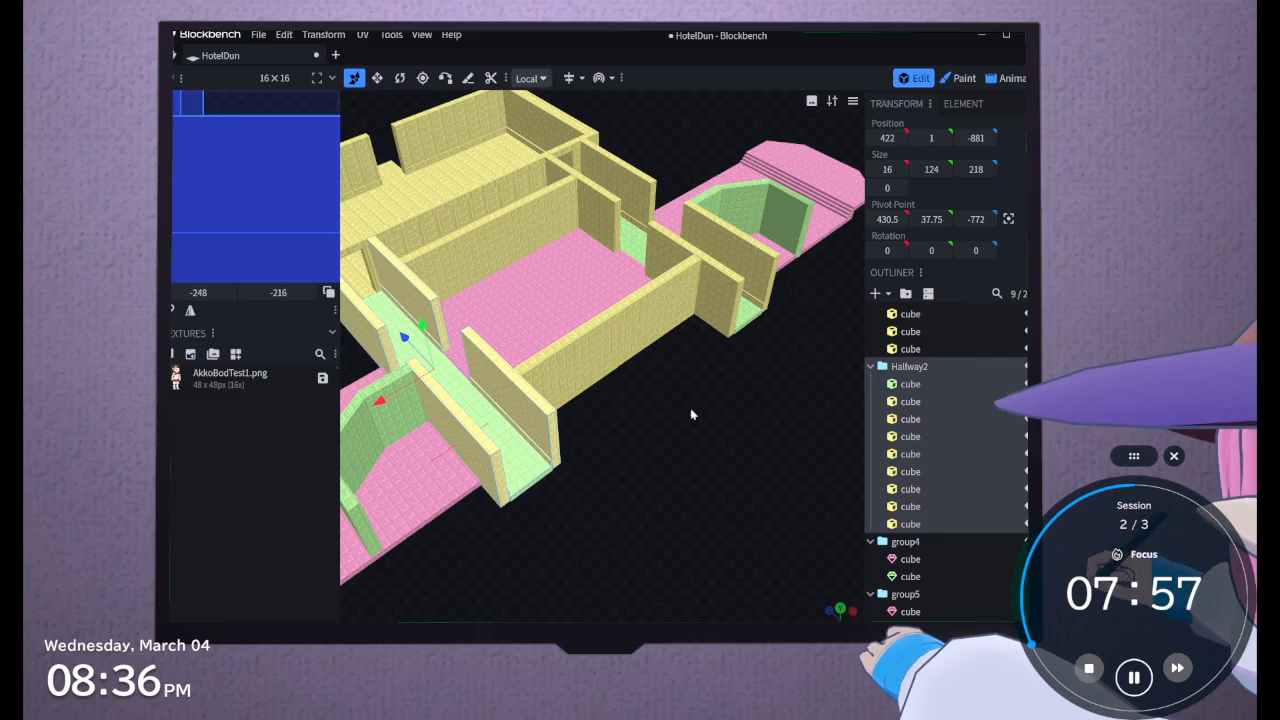
pyautogui.click(927, 452)
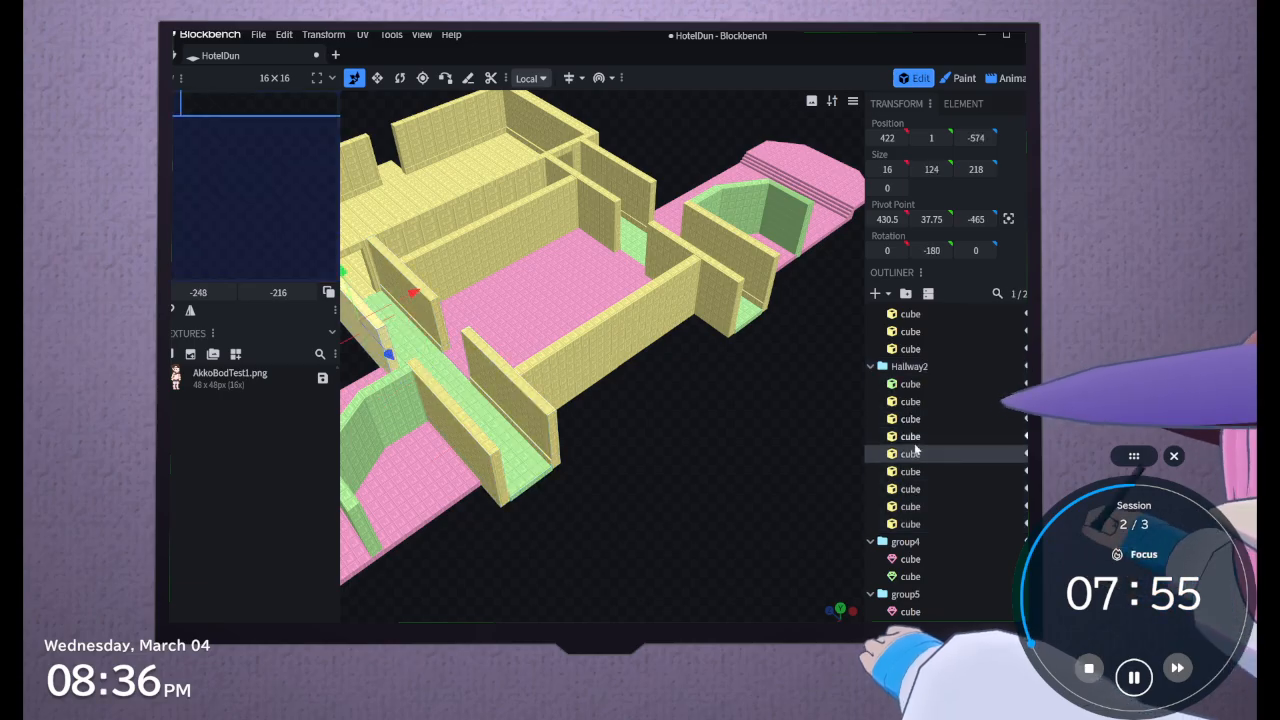
pyautogui.click(915, 471)
pyautogui.keyDown('ctrl'); pyautogui.click(913, 489); pyautogui.keyUp('ctrl')
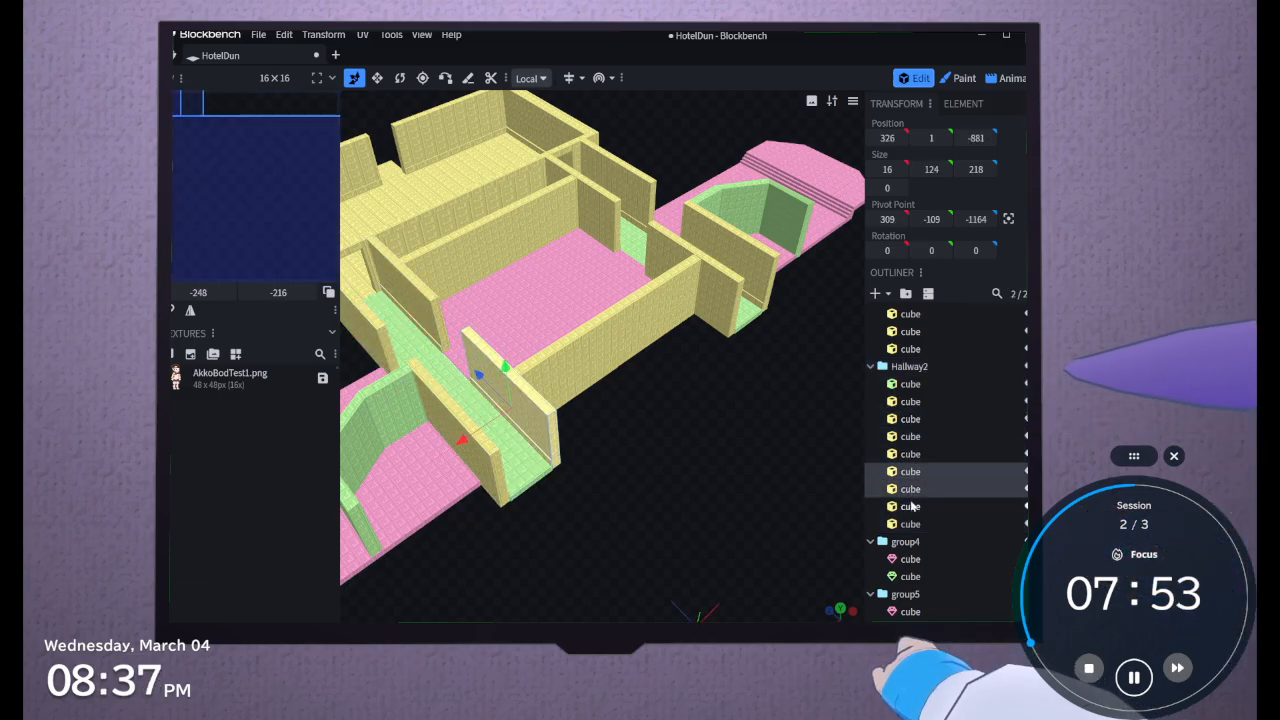
pyautogui.keyDown('ctrl'); pyautogui.click(911, 507); pyautogui.keyUp('ctrl')
pyautogui.keyDown('ctrl'); pyautogui.click(911, 524); pyautogui.keyUp('ctrl')
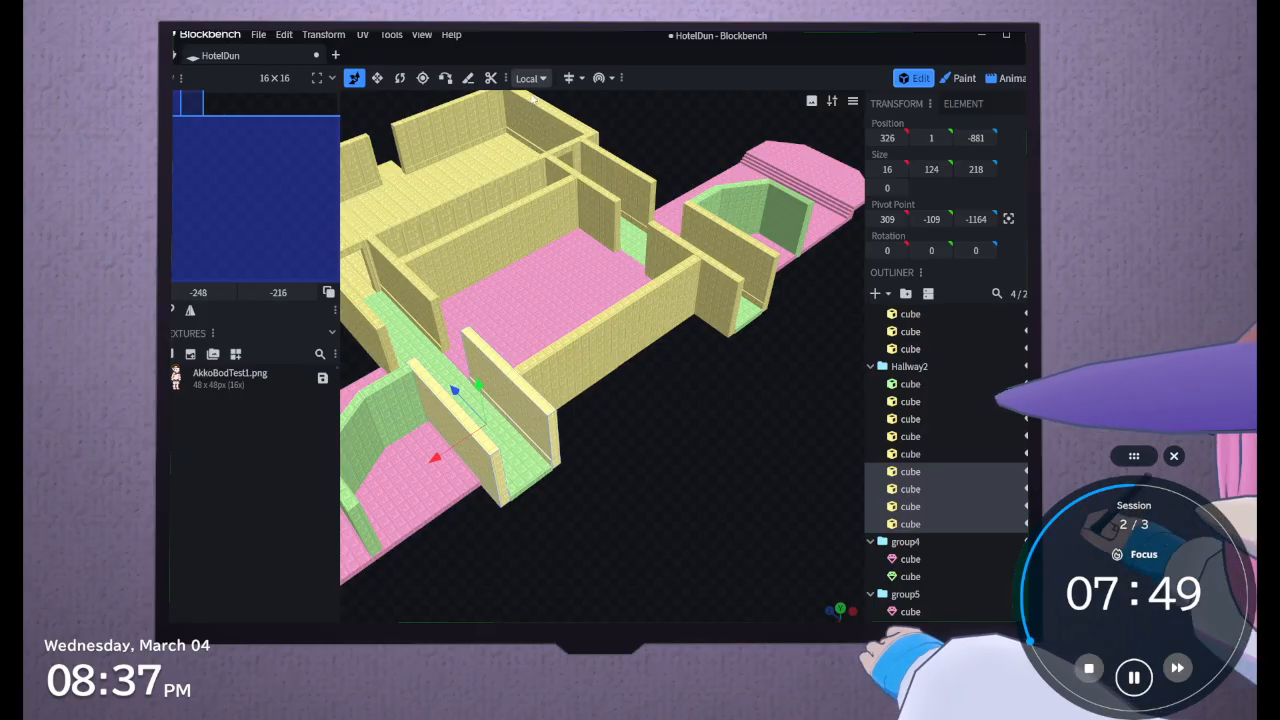
pyautogui.click(378, 78)
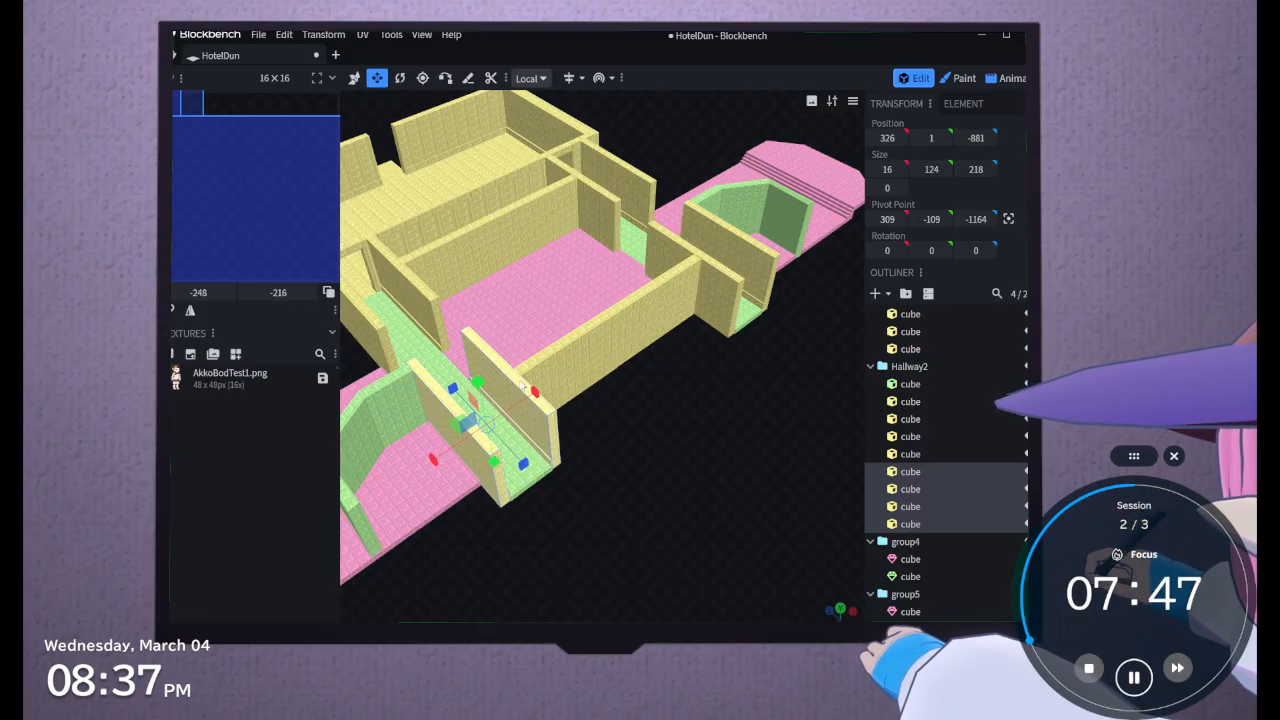
pyautogui.moveTo(518, 452); pyautogui.dragTo(563, 503)
pyautogui.hotkey('ctrl', 'z')
pyautogui.click(354, 78)
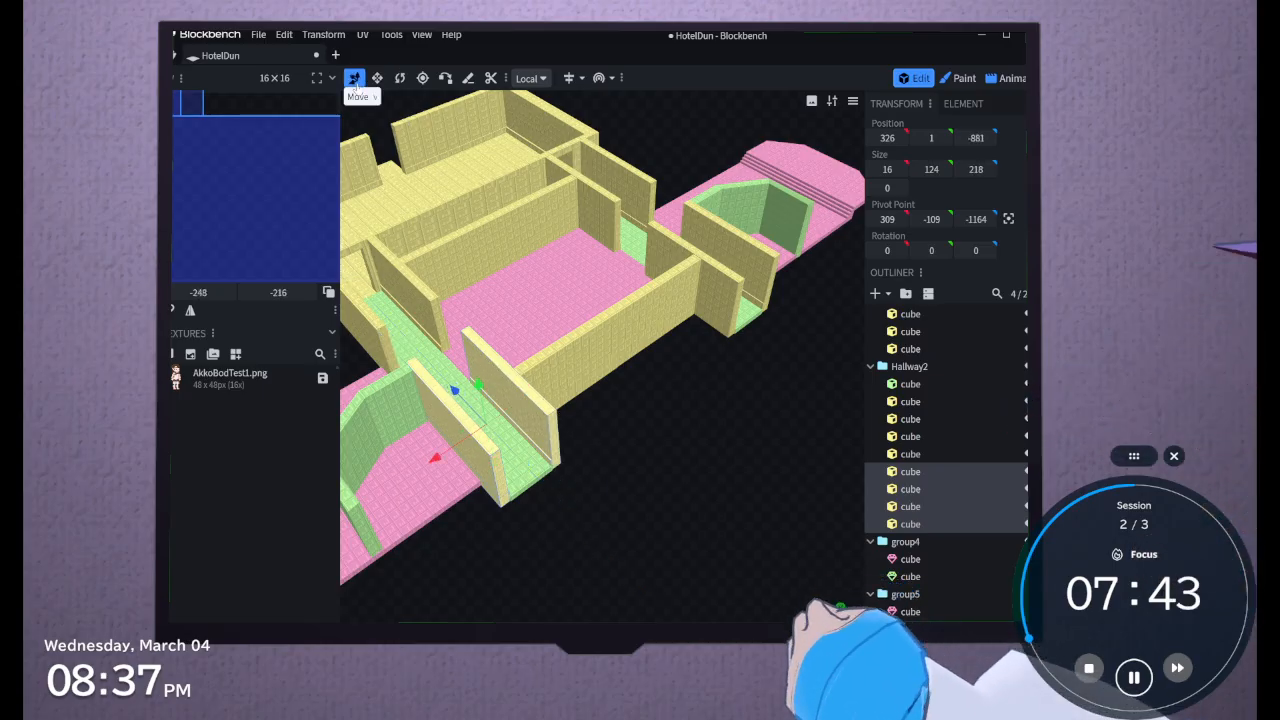
# Check which cubes make up the central room's long walls and the low trim along Hallway2
pyautogui.click(560, 383)
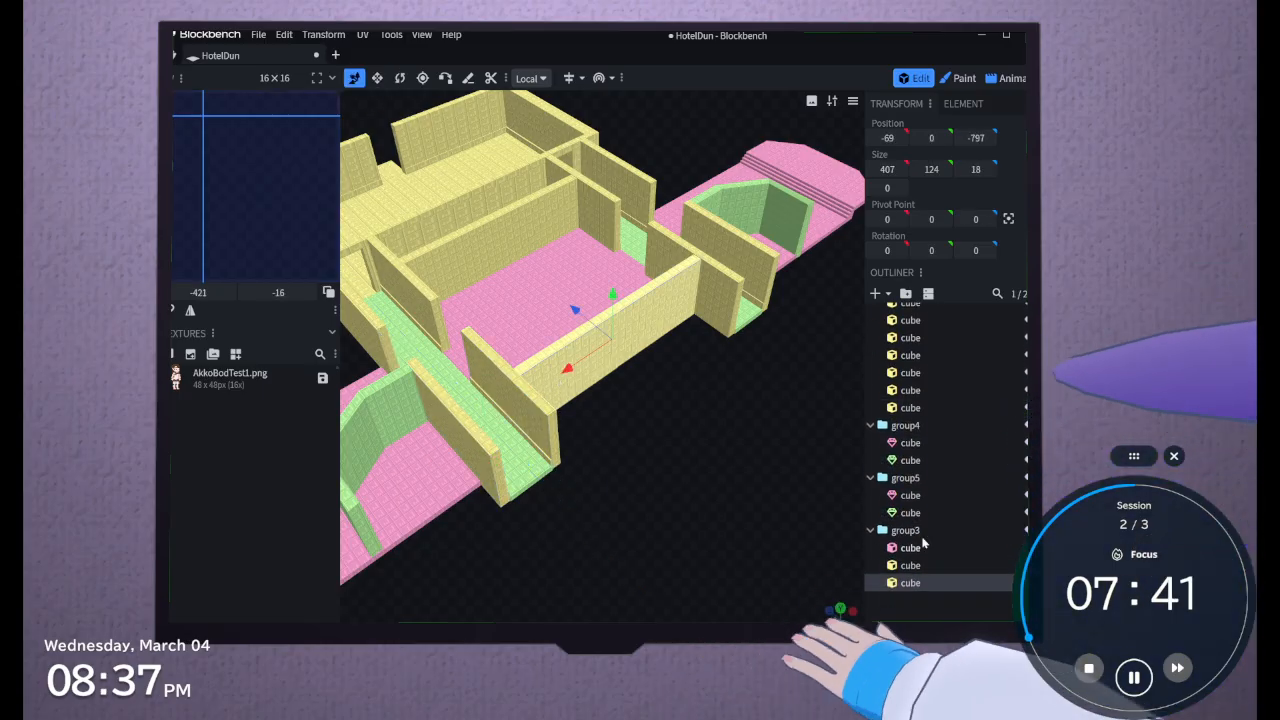
pyautogui.scroll(3, 901, 479)
pyautogui.click(937, 491)
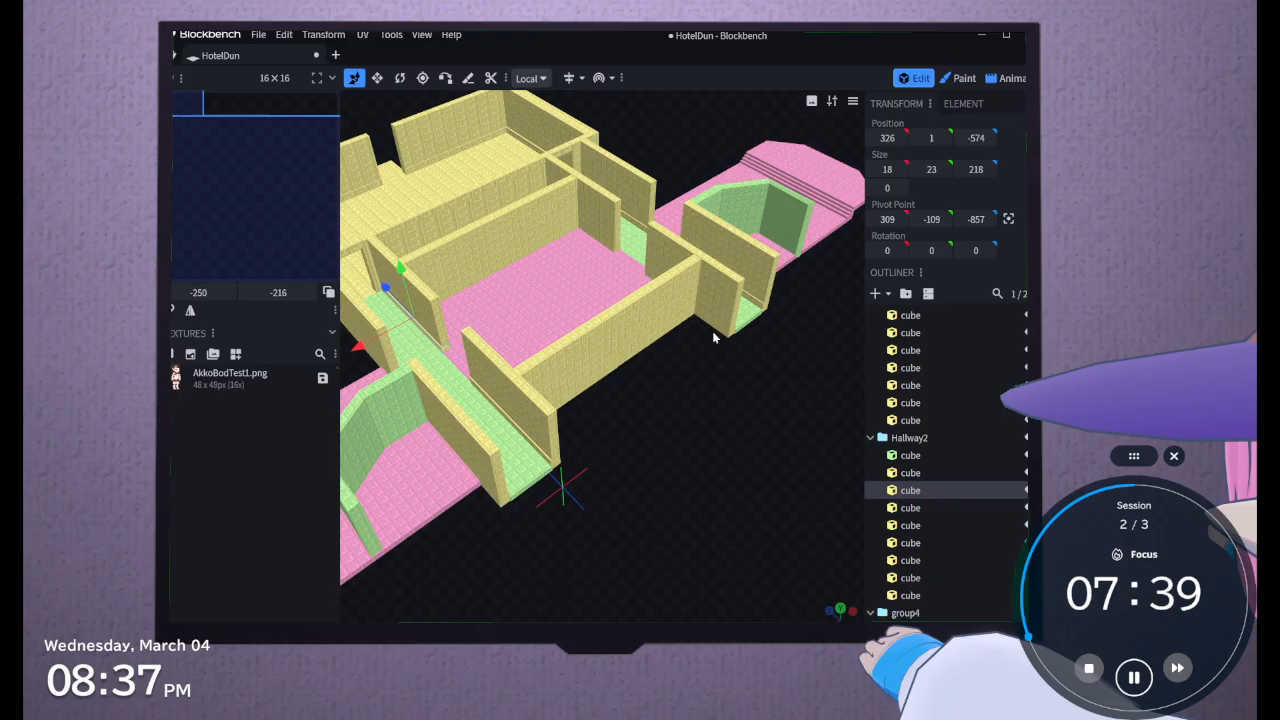
pyautogui.click(592, 344)
pyautogui.click(475, 236)
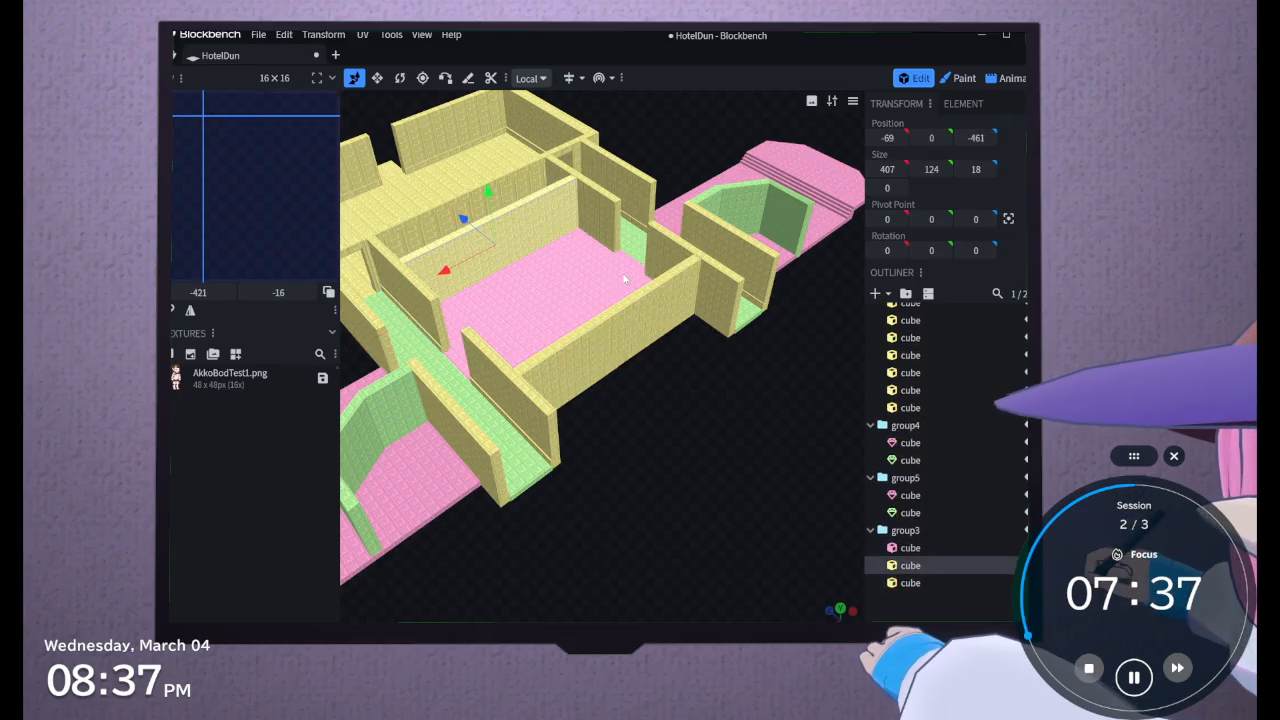
# Set the Rotate tool's transform space to Global and check its gizmo on the central floor and the Hallway2 end wall
pyautogui.click(399, 78)
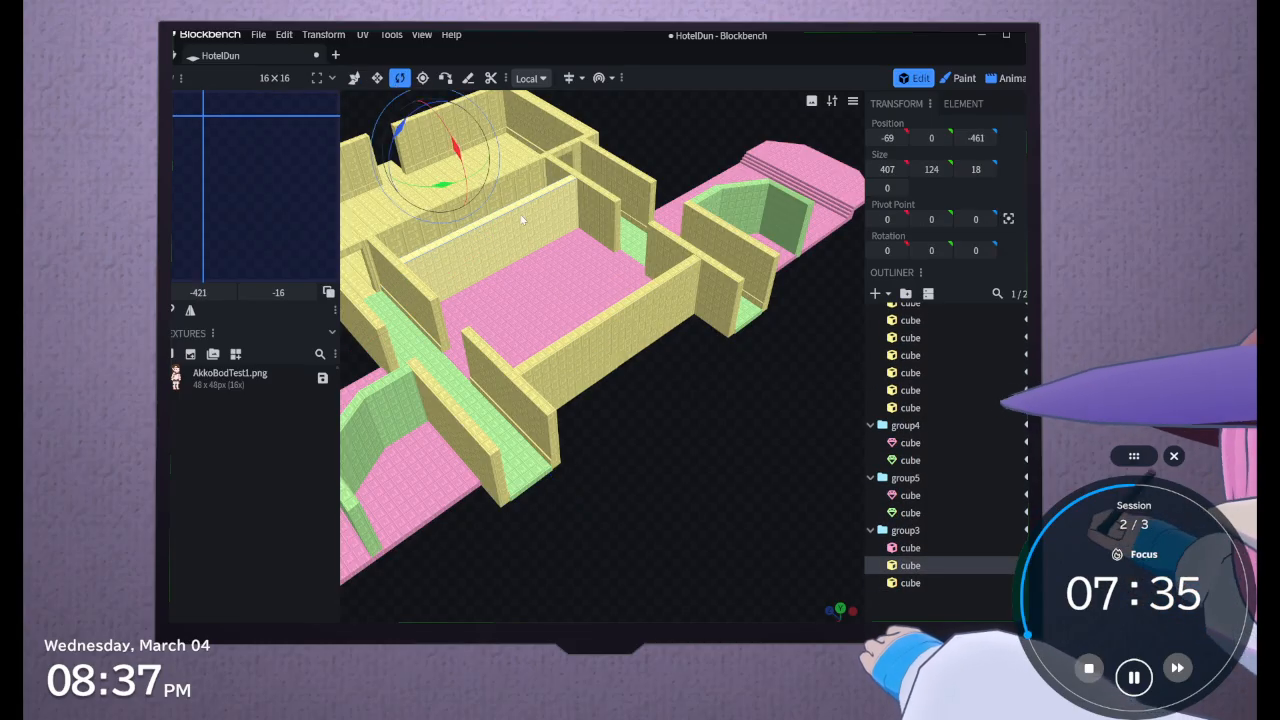
pyautogui.click(530, 78)
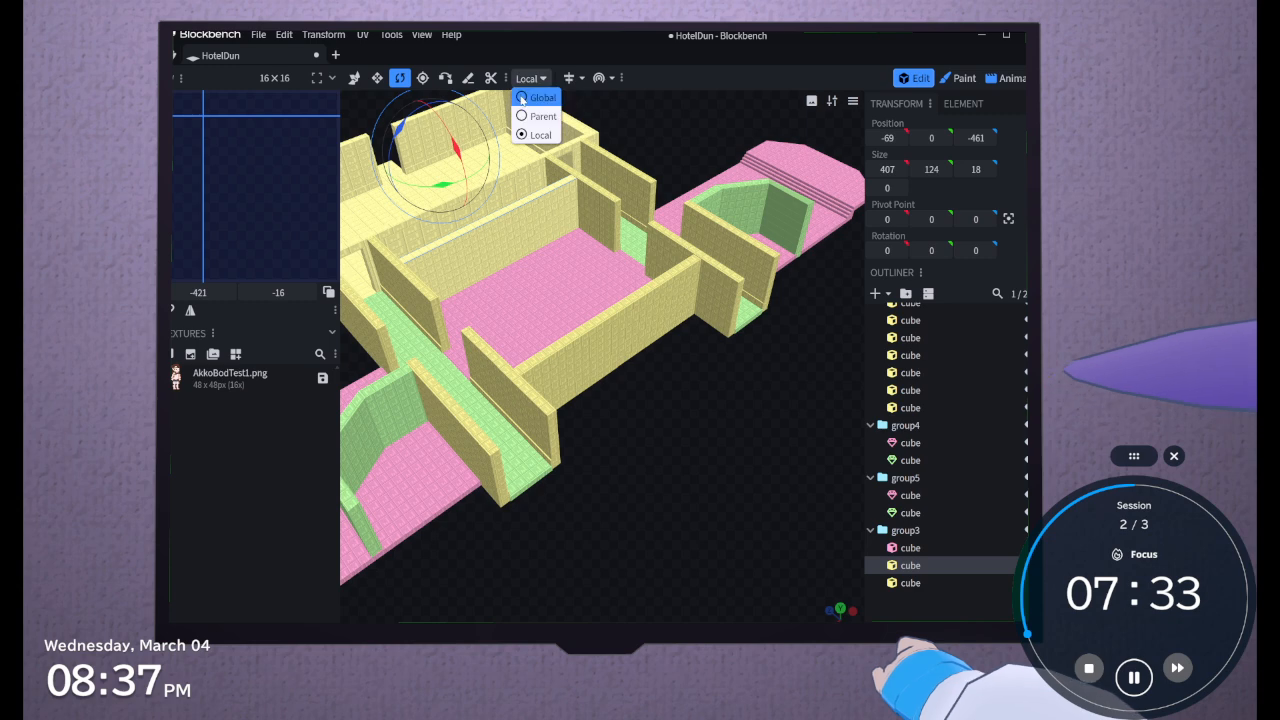
pyautogui.click(530, 103)
pyautogui.click(927, 546)
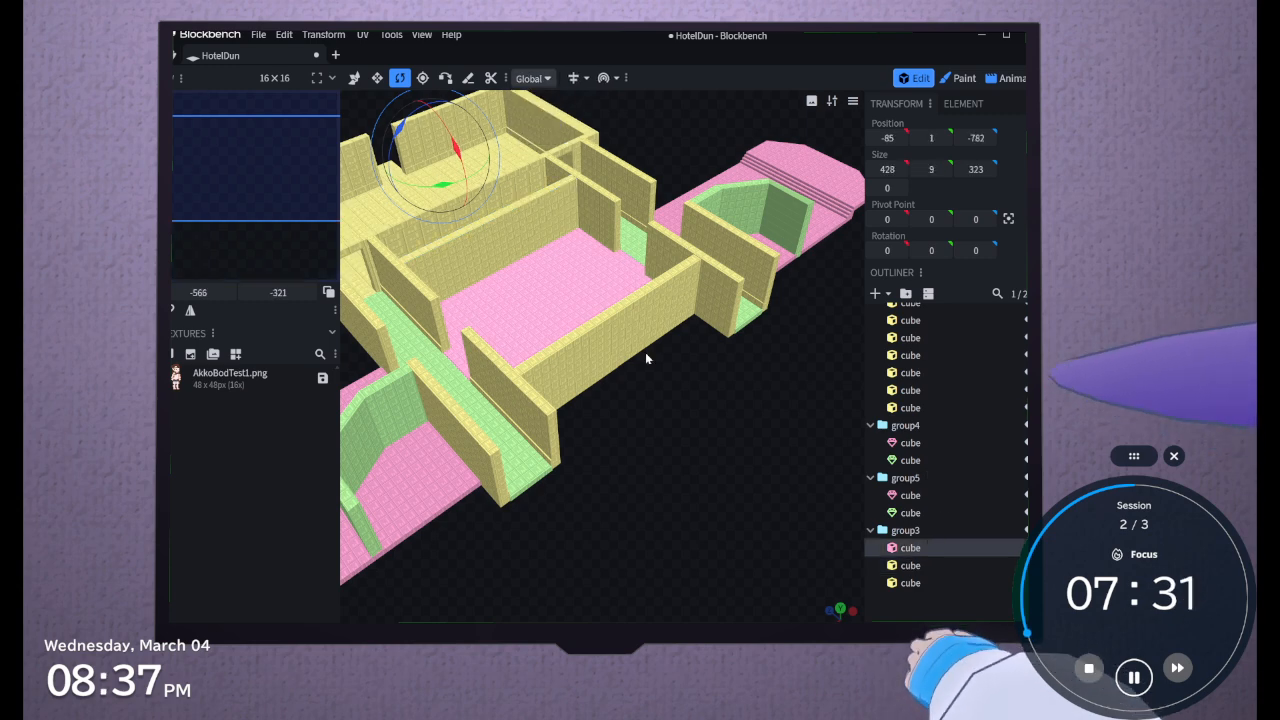
pyautogui.click(597, 328)
pyautogui.click(545, 456)
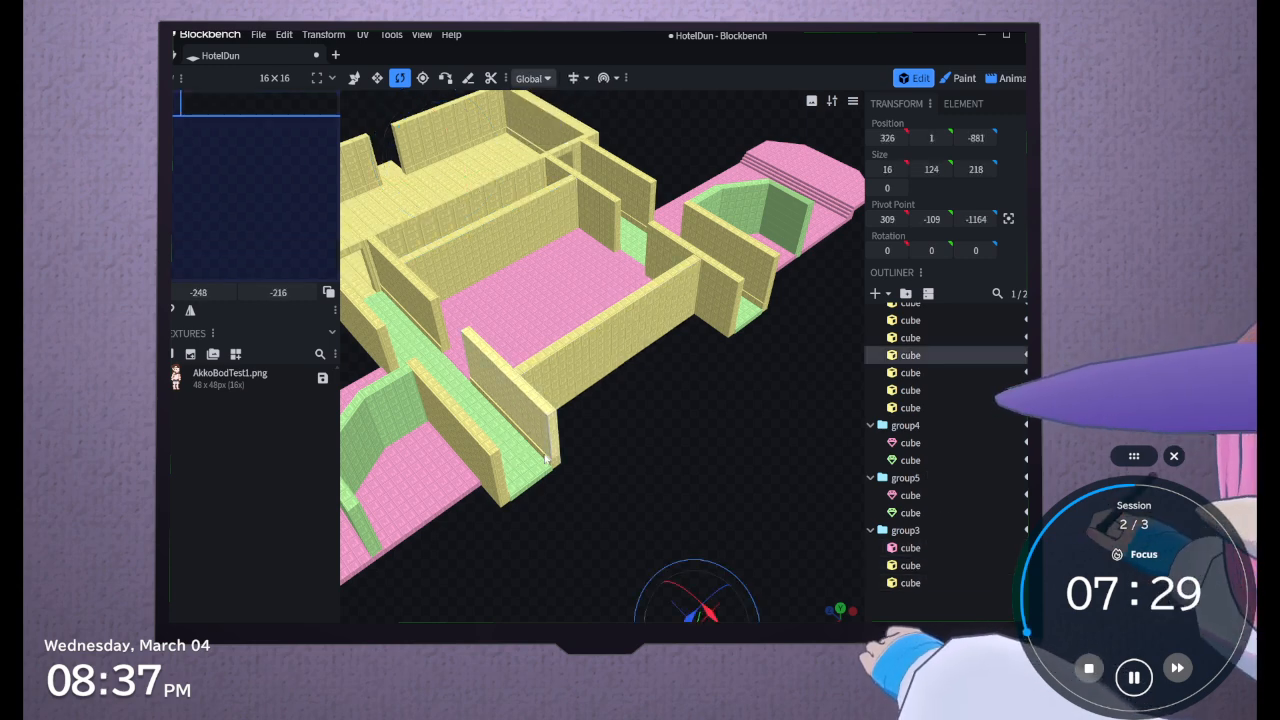
pyautogui.scroll(-2, 557, 475)
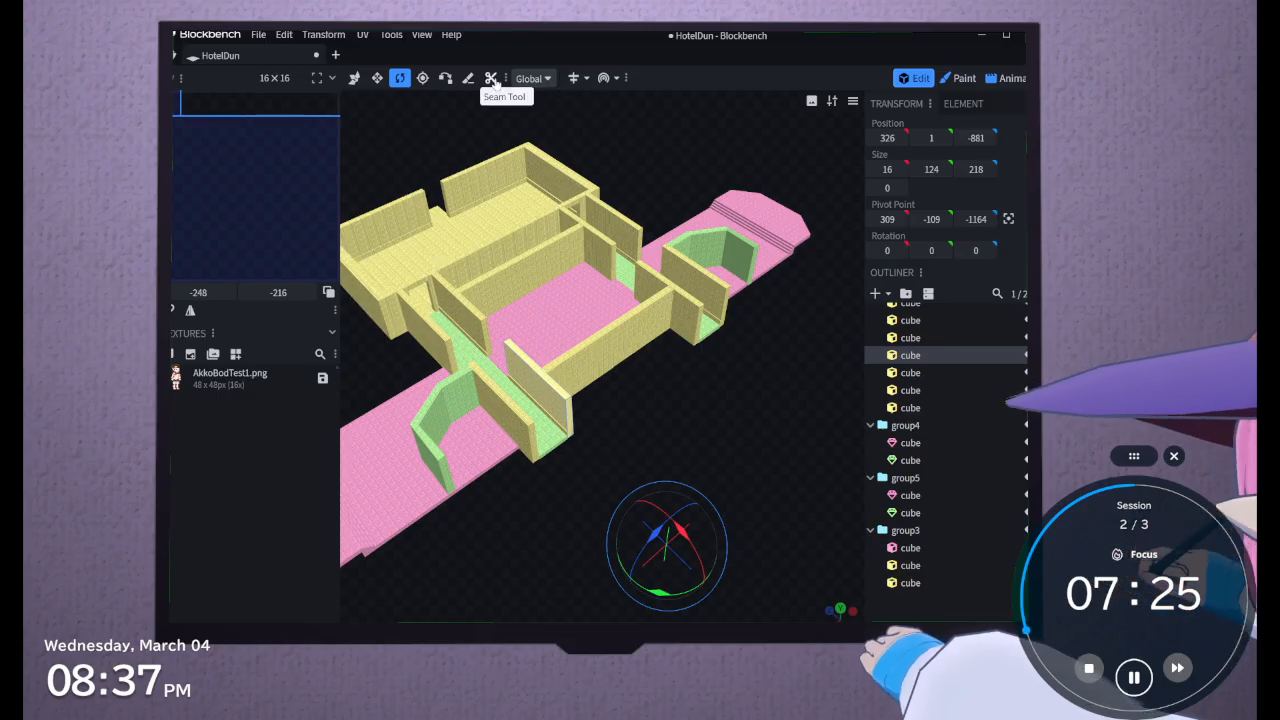
# Select the large lobby mesh with the Move tool and switch to face selection mode
pyautogui.click(354, 77)
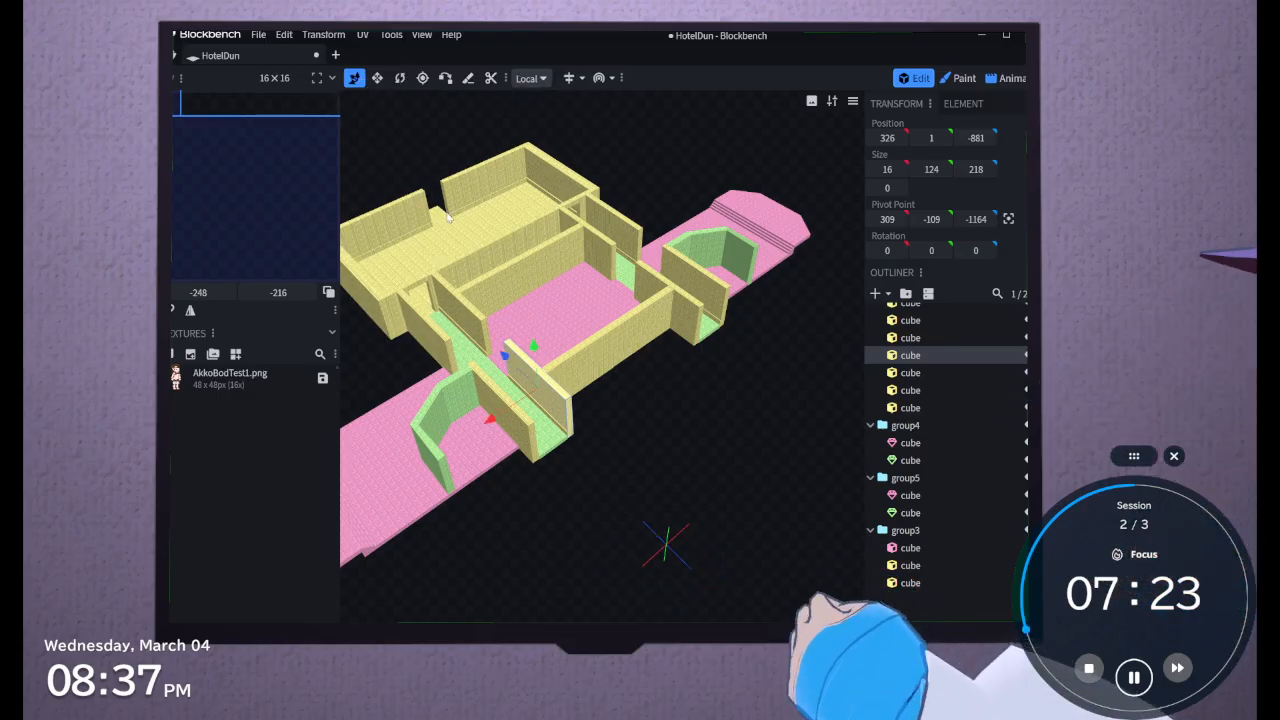
pyautogui.click(460, 233)
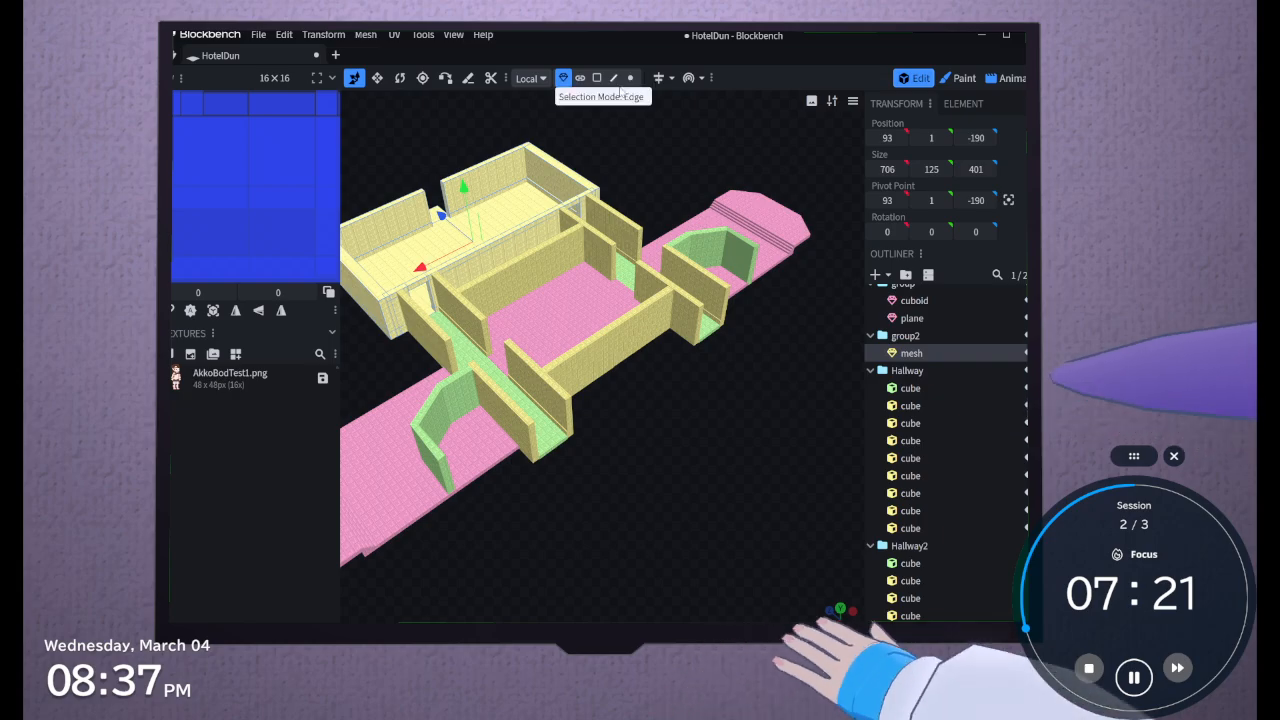
pyautogui.click(598, 78)
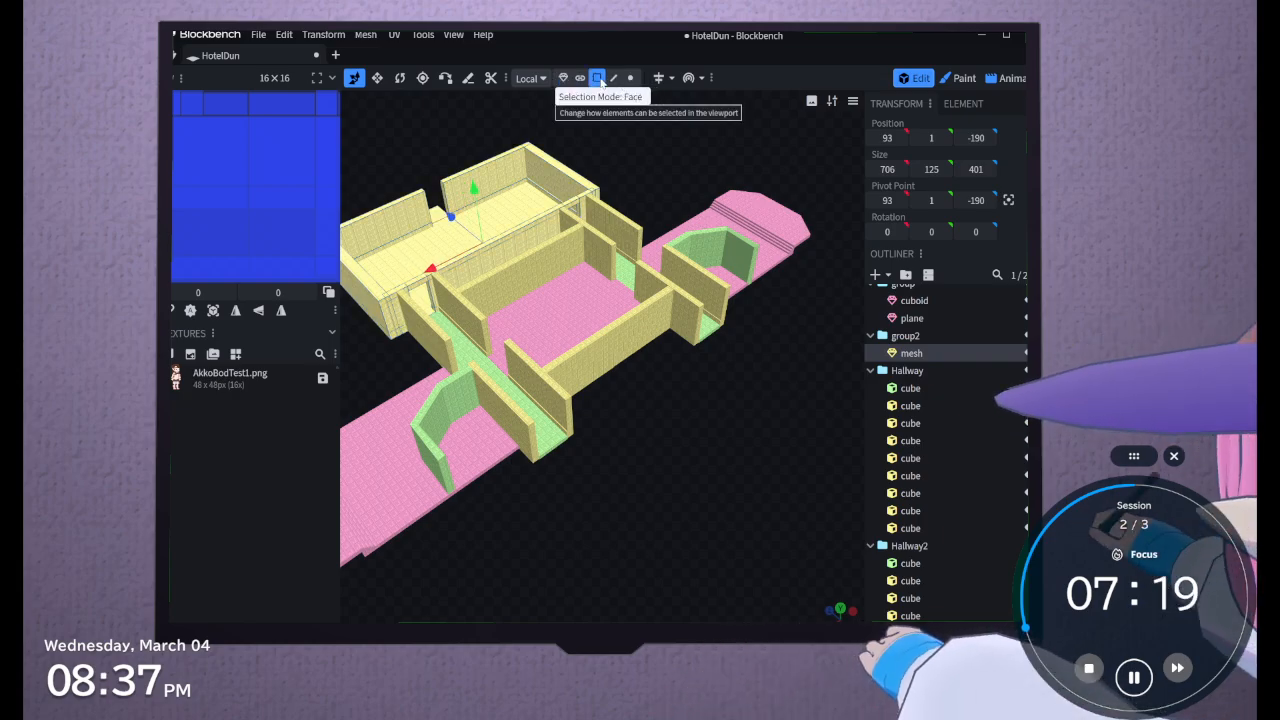
# Try to stretch the inner Hallway2 end wall and its low trim together along Z to a length of 551
pyautogui.click(572, 416)
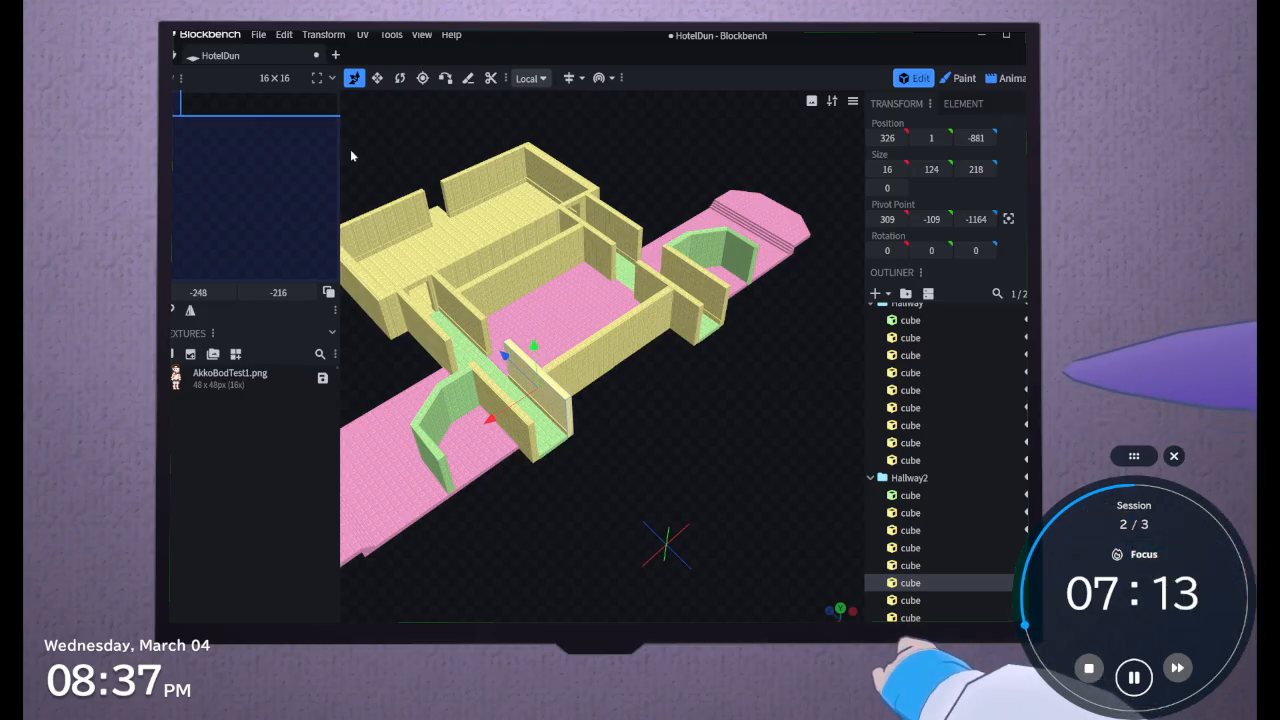
pyautogui.scroll(5, 614, 466)
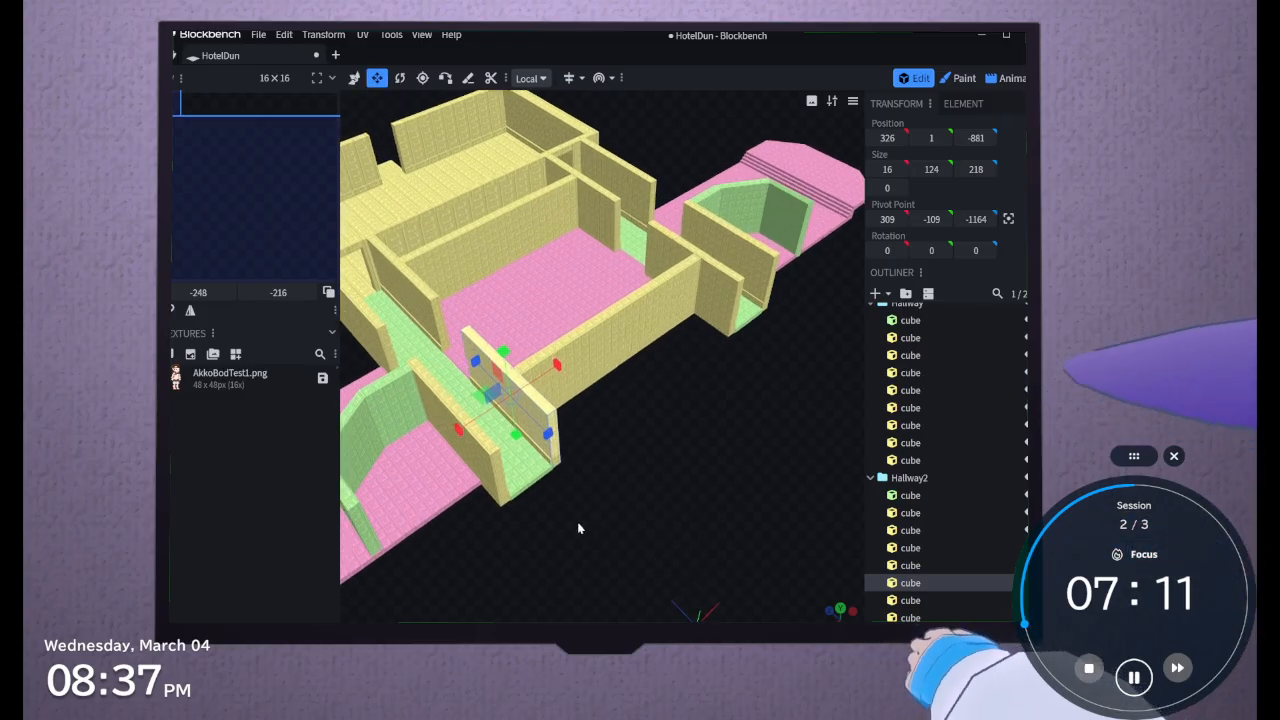
pyautogui.scroll(6, 666, 425)
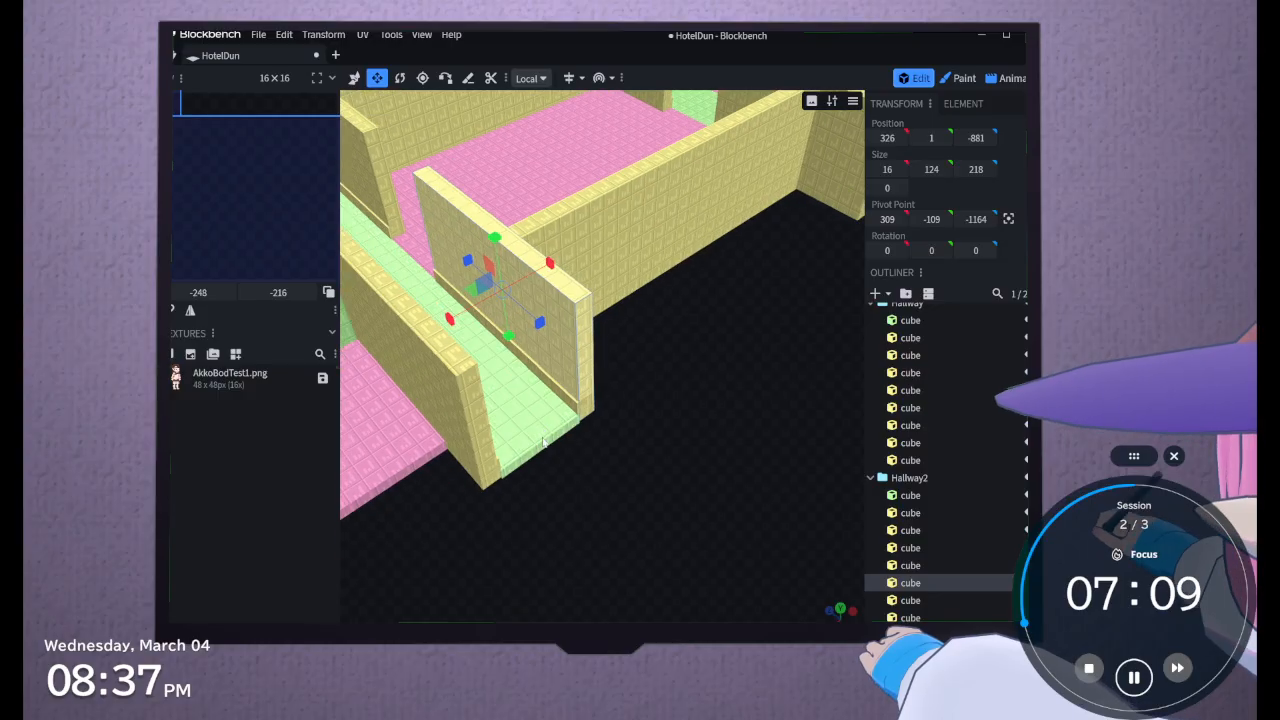
pyautogui.doubleClick(548, 405)
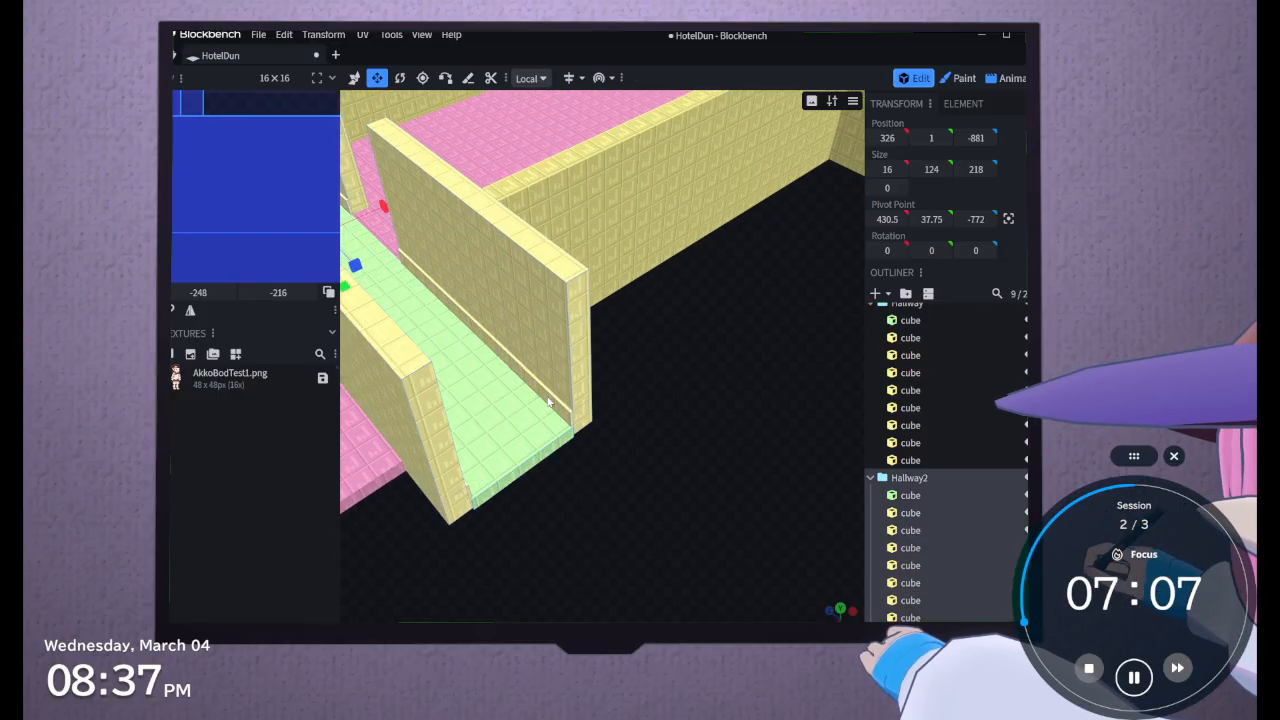
pyautogui.click(576, 418)
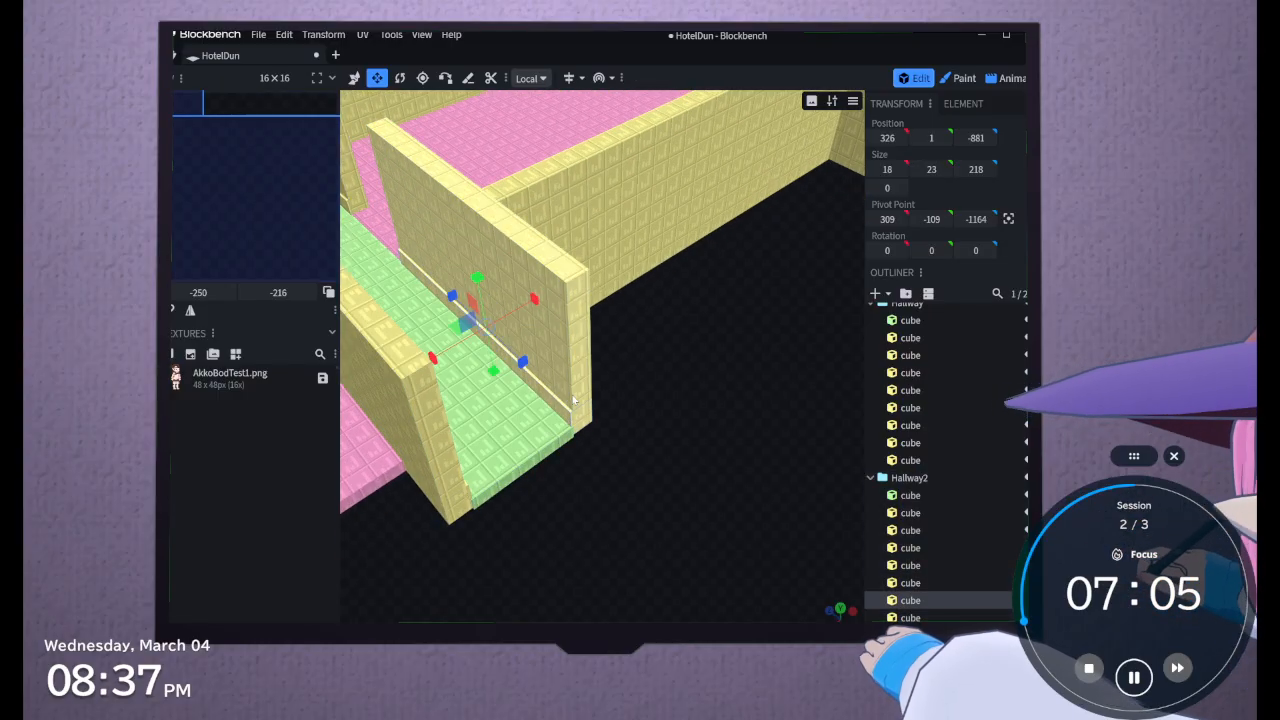
pyautogui.click(568, 415)
pyautogui.doubleClick(568, 415)
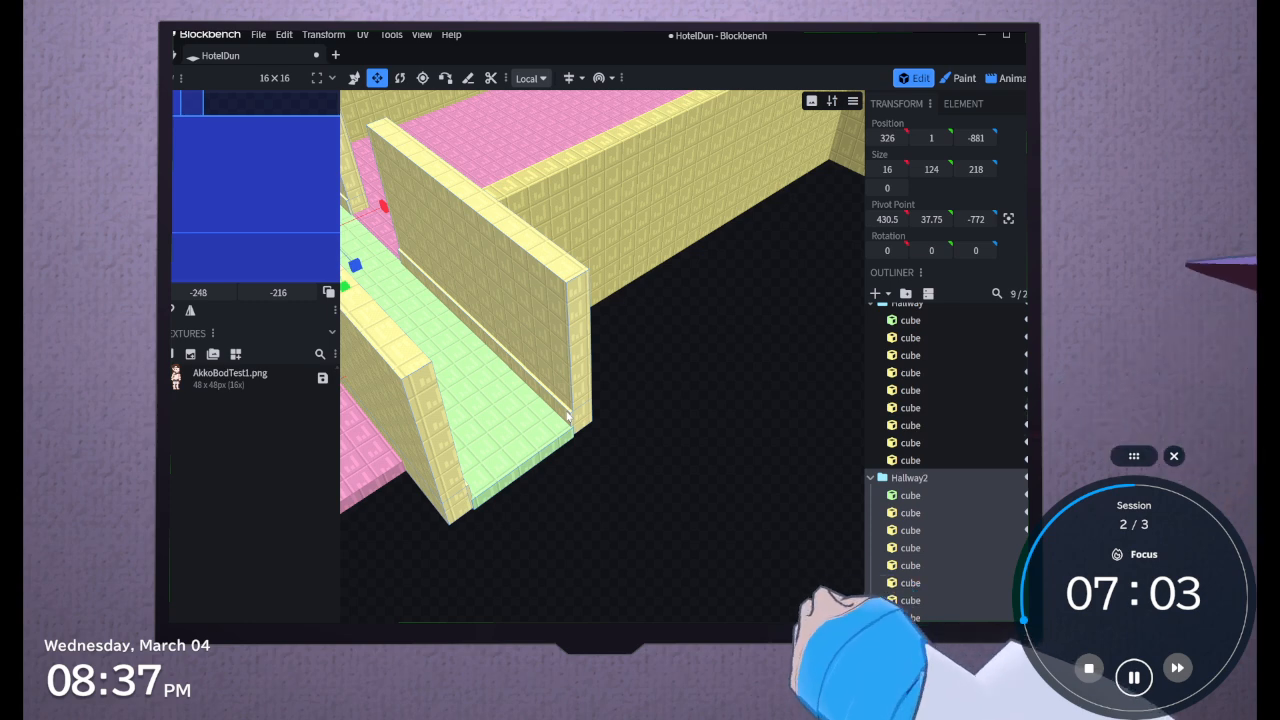
pyautogui.click(570, 419)
pyautogui.doubleClick(569, 415)
pyautogui.click(569, 398)
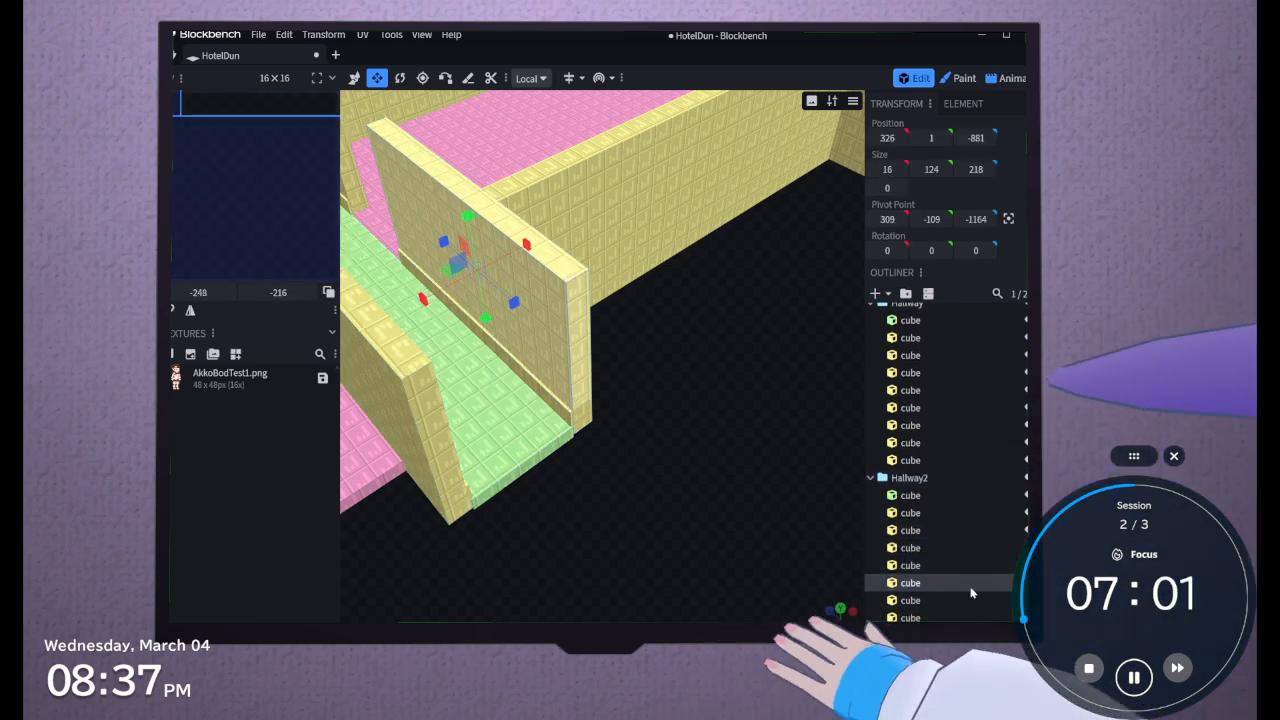
pyautogui.keyDown('ctrl'); pyautogui.click(918, 601); pyautogui.keyUp('ctrl')
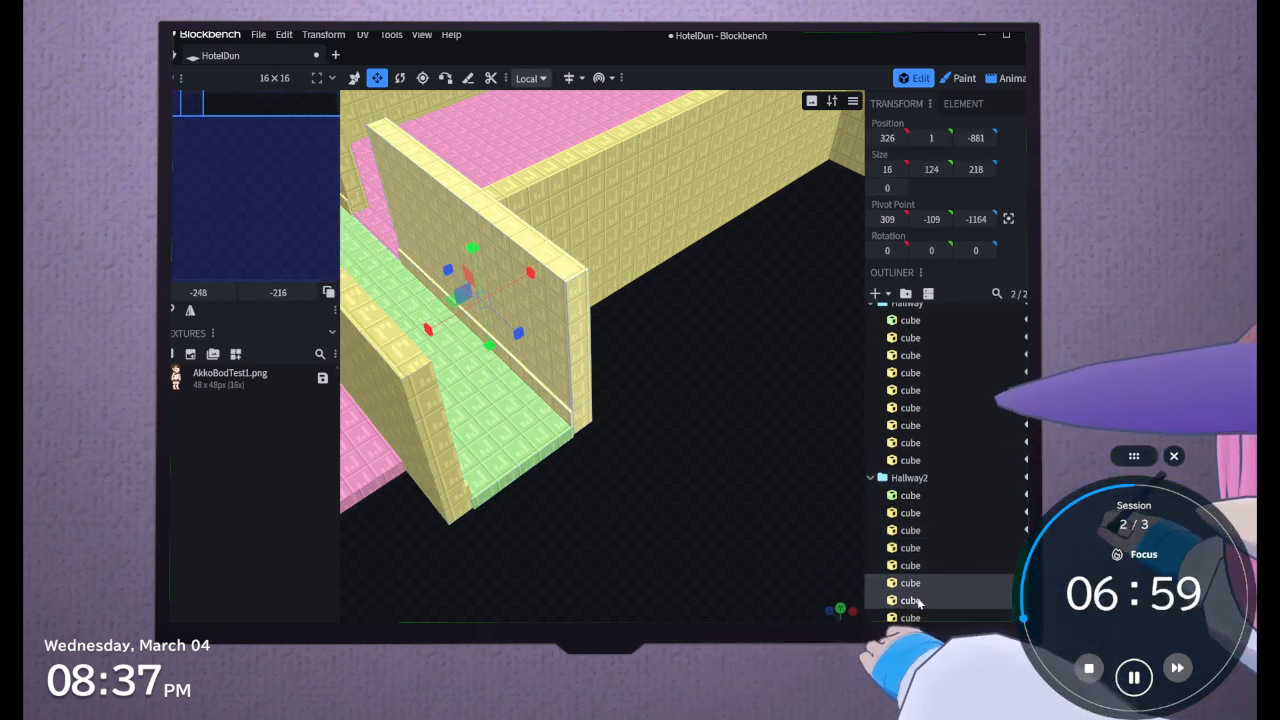
pyautogui.moveTo(510, 342); pyautogui.dragTo(692, 476)
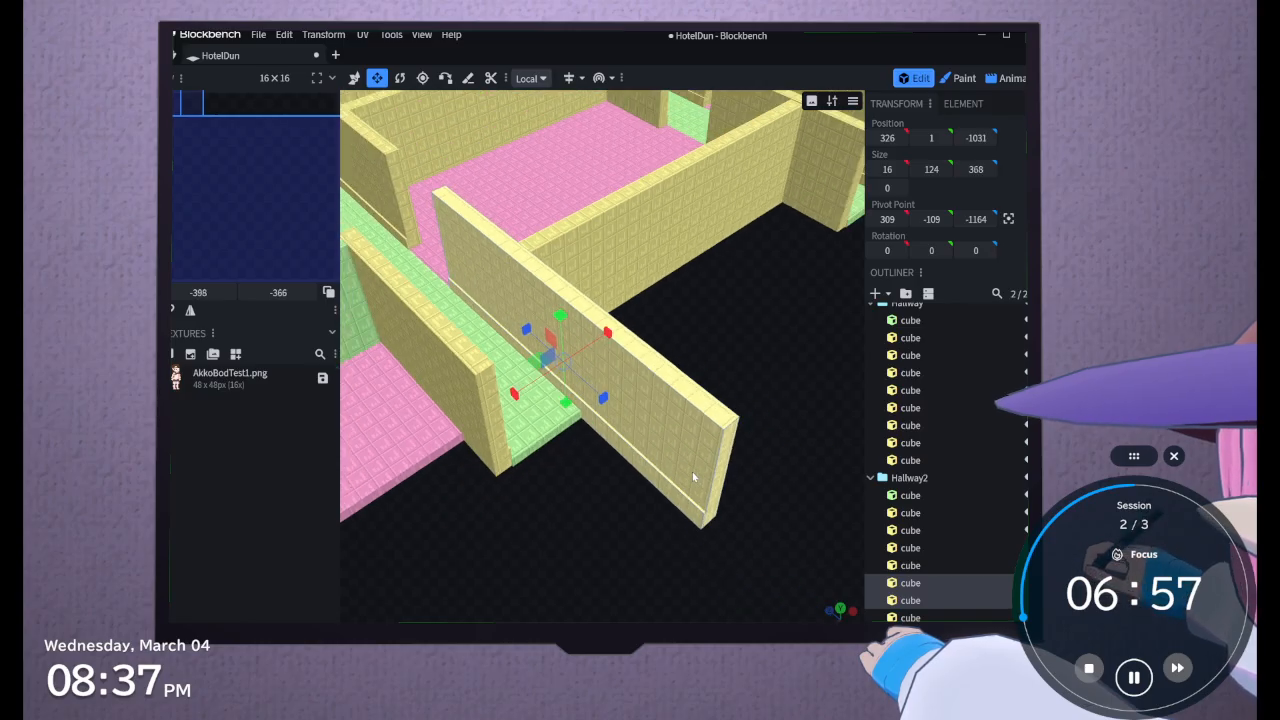
pyautogui.moveTo(610, 409); pyautogui.dragTo(712, 463)
pyautogui.scroll(-1, 712, 463)
pyautogui.moveTo(749, 355); pyautogui.dragTo(702, 347)
pyautogui.moveTo(580, 390); pyautogui.dragTo(606, 425)
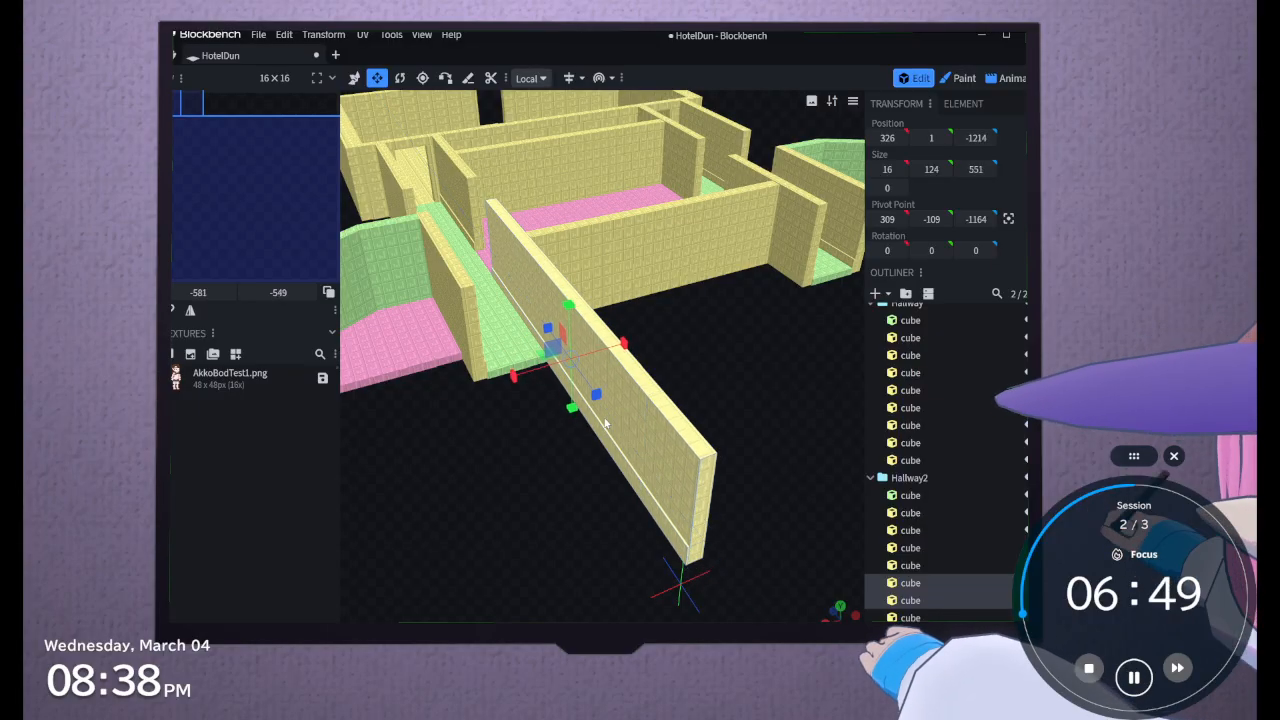
# Try to stretch the outer Hallway2 end wall and trim to a length of 537, and undo the stretches of both walls
pyautogui.click(476, 370)
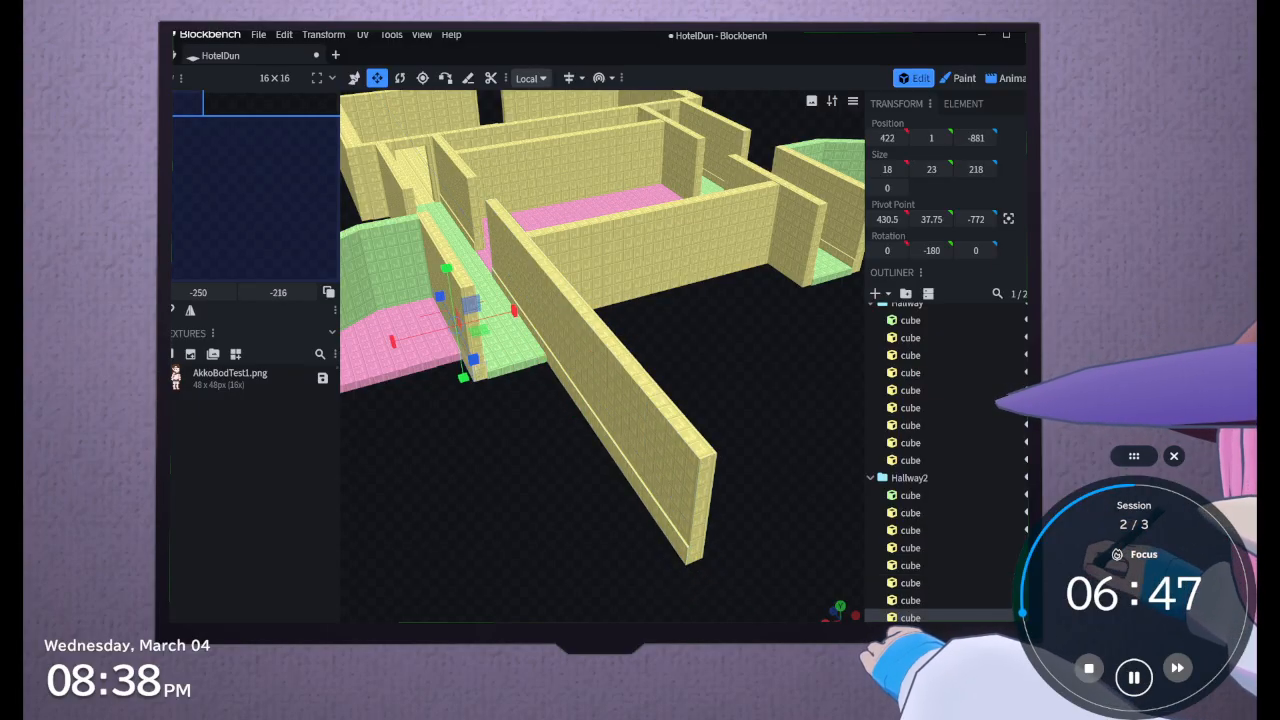
pyautogui.moveTo(474, 359); pyautogui.dragTo(570, 538)
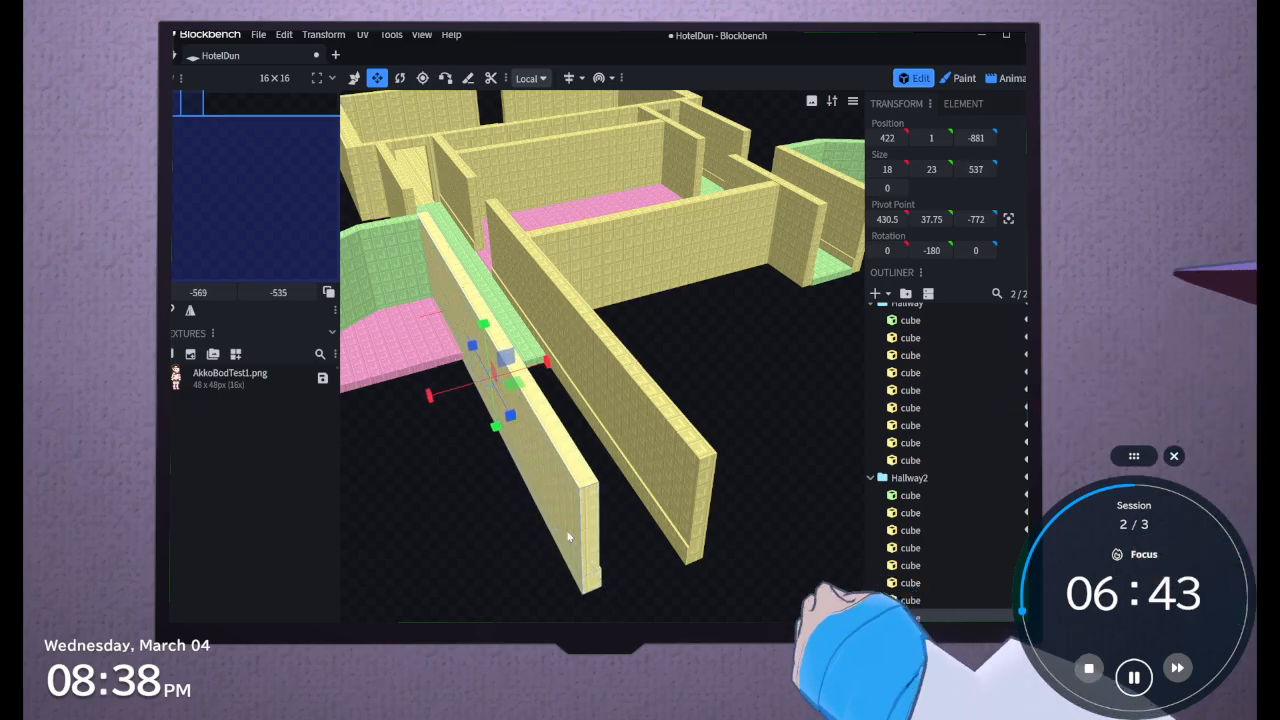
pyautogui.hotkey('ctrl', 'z')
pyautogui.hotkey('ctrl', 'z')
pyautogui.hotkey('ctrl', 'z')
pyautogui.hotkey('ctrl', 'z')
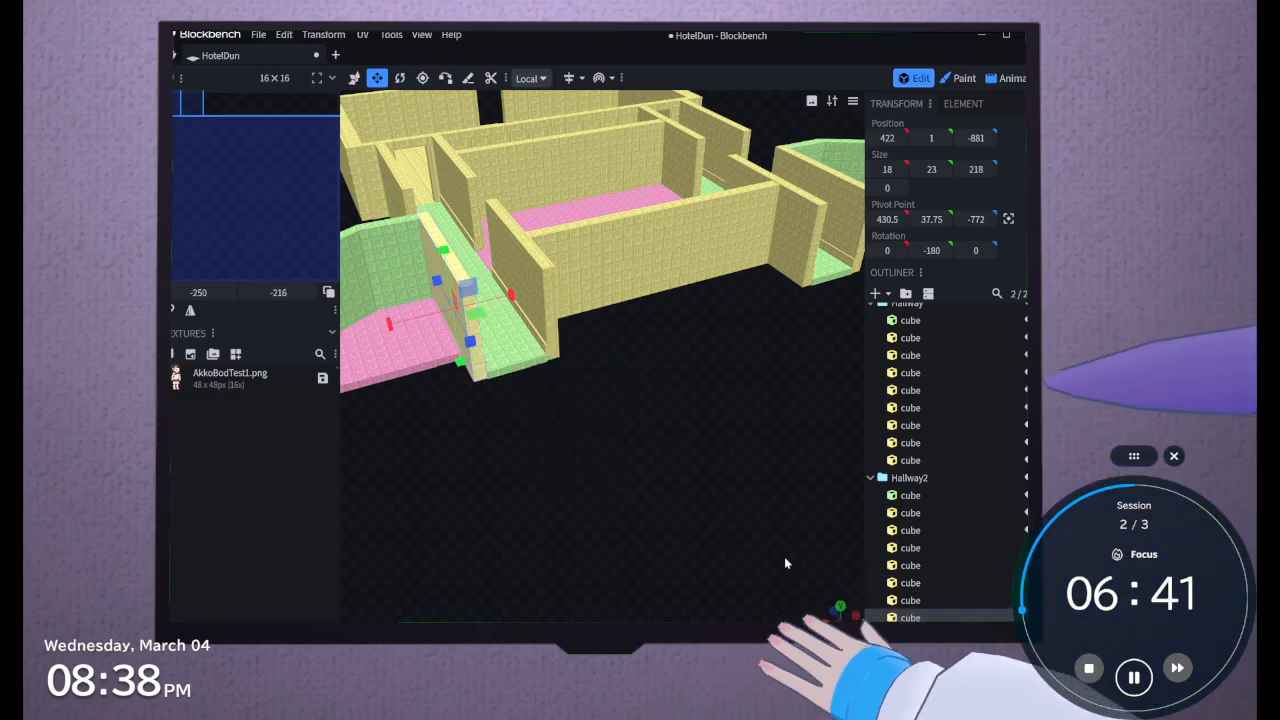
# Try to stretch all four Hallway2 end wall and trim cubes together along Z in Local and Global transform space
pyautogui.click(912, 584)
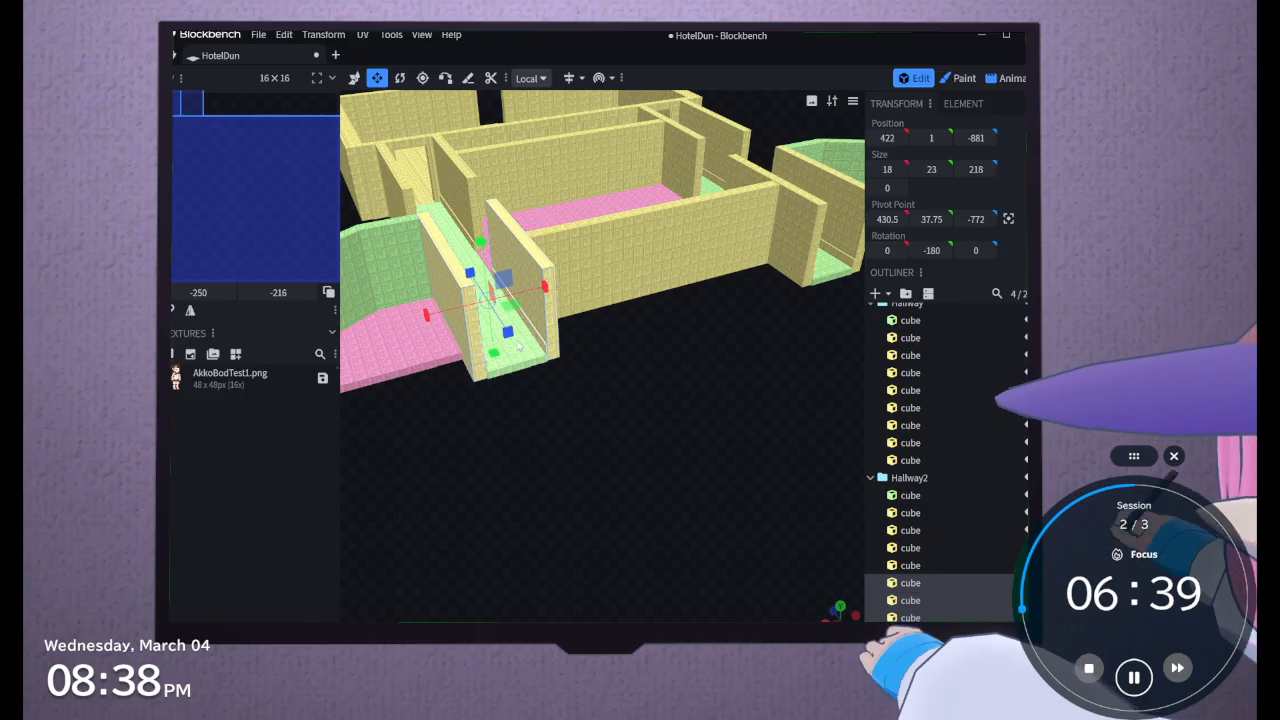
pyautogui.moveTo(509, 334); pyautogui.dragTo(539, 423)
pyautogui.hotkey('ctrl', 'z')
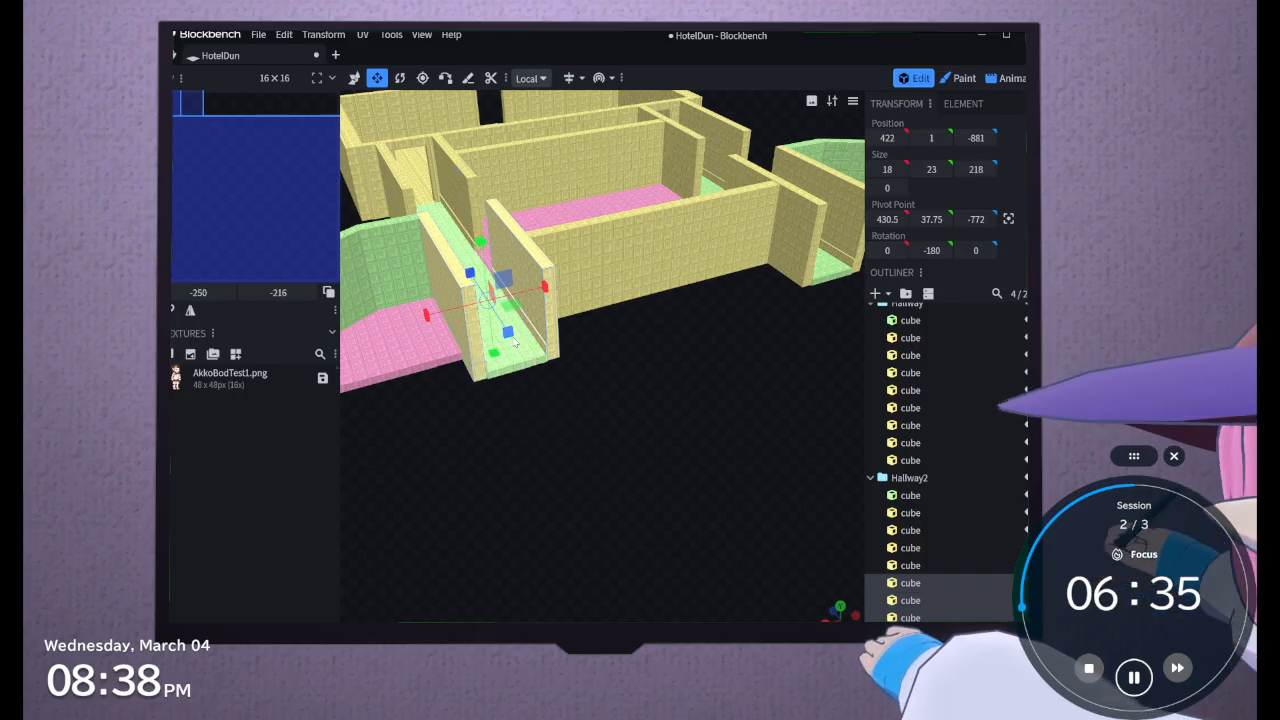
pyautogui.click(522, 78)
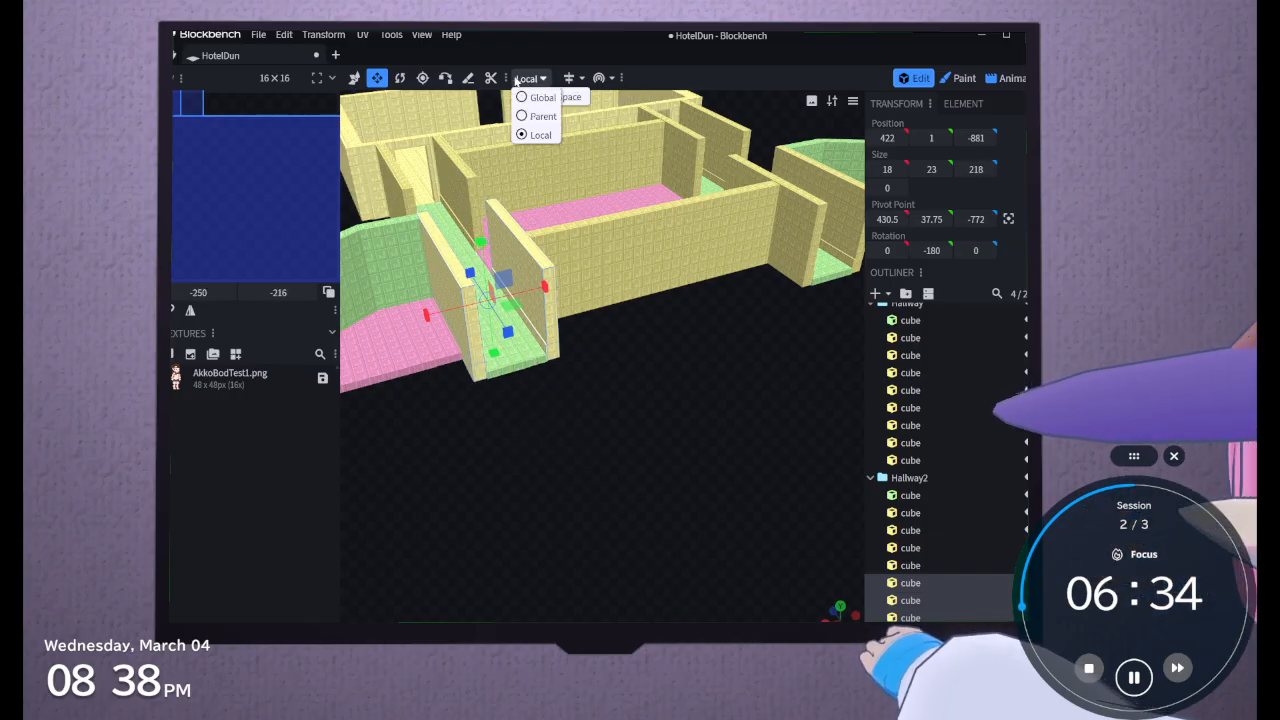
pyautogui.click(536, 97)
pyautogui.moveTo(517, 344); pyautogui.dragTo(531, 382)
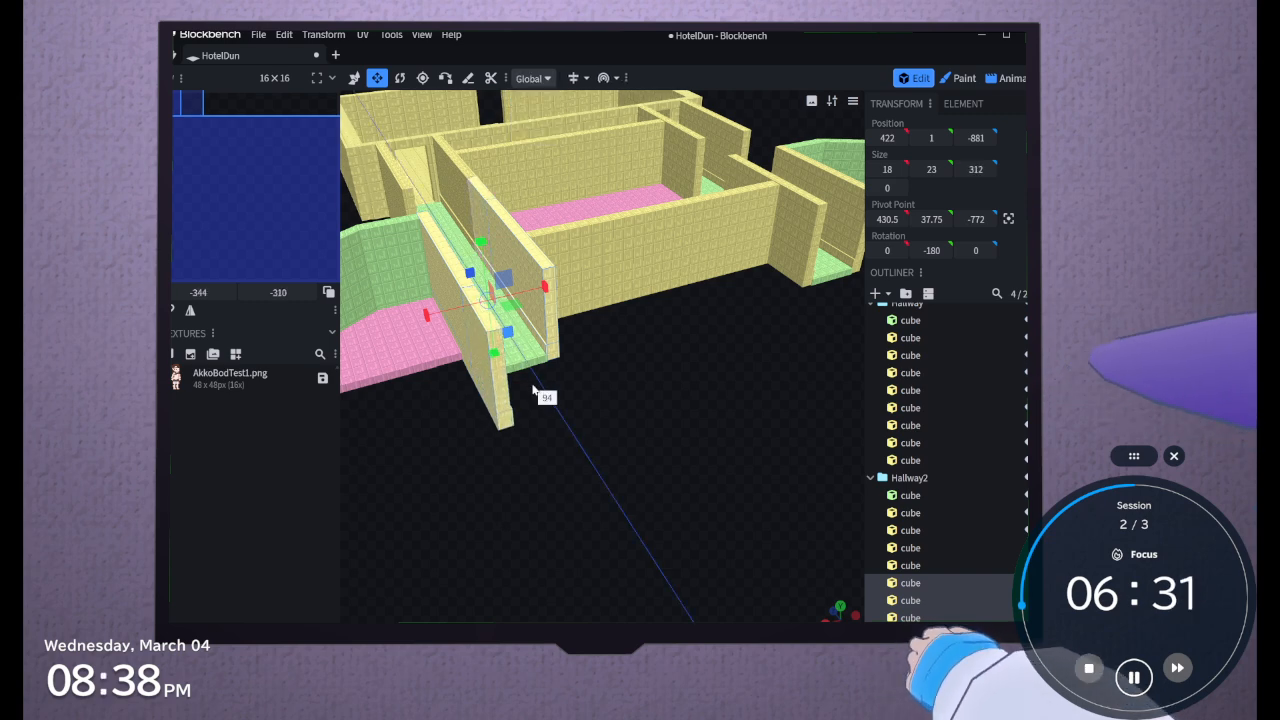
pyautogui.hotkey('ctrl', 'z')
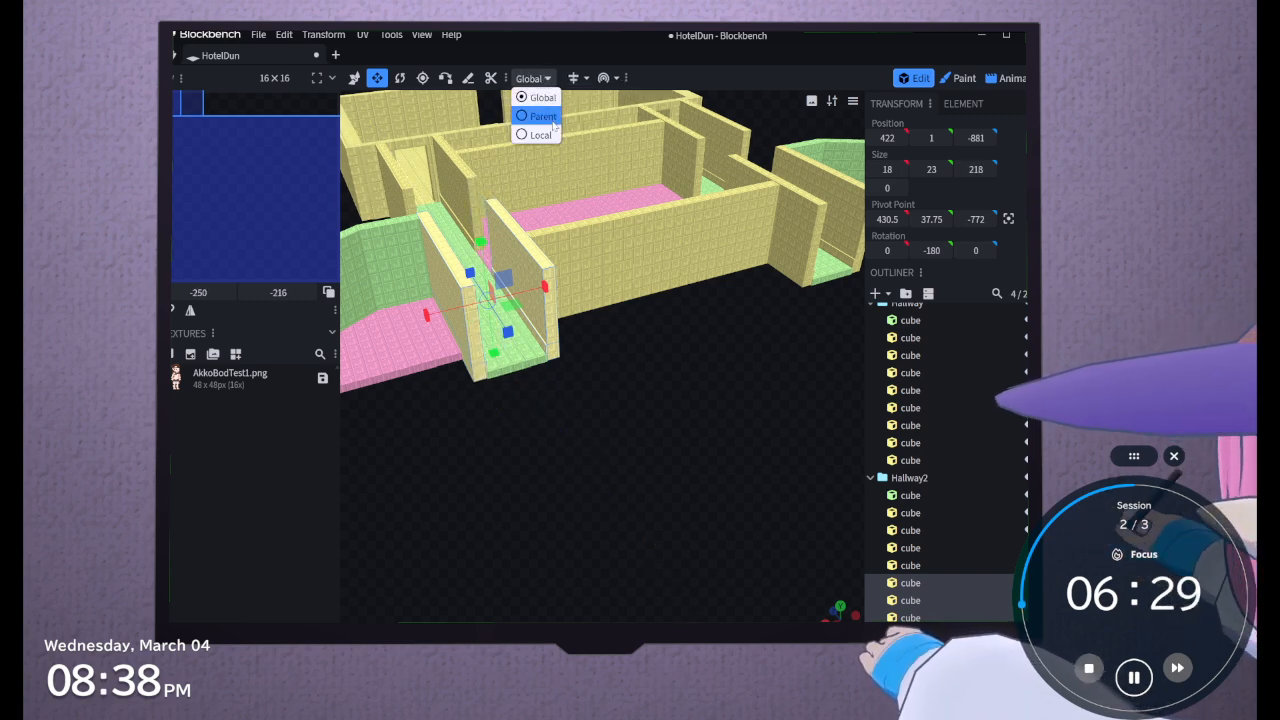
# Set the transform space to Parent and try to stretch the four Hallway2 end wall cubes along Z
pyautogui.click(543, 116)
pyautogui.moveTo(508, 332); pyautogui.dragTo(533, 412)
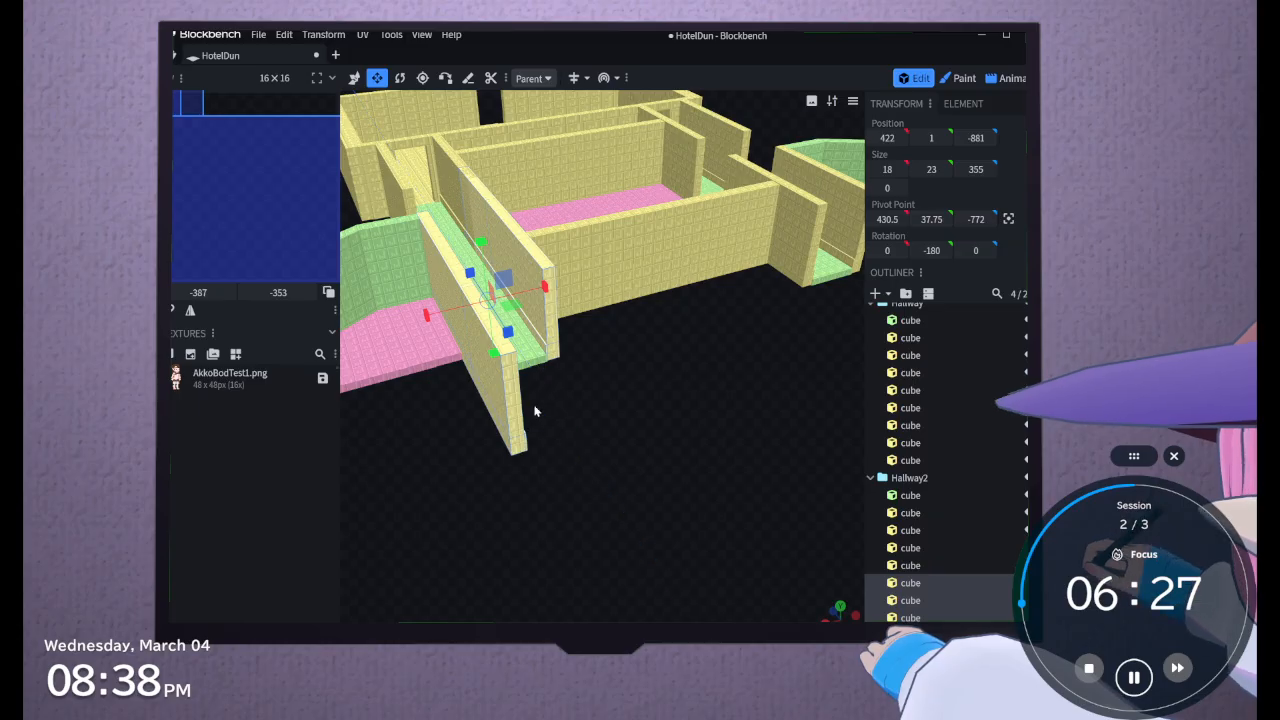
pyautogui.hotkey('ctrl', 'z')
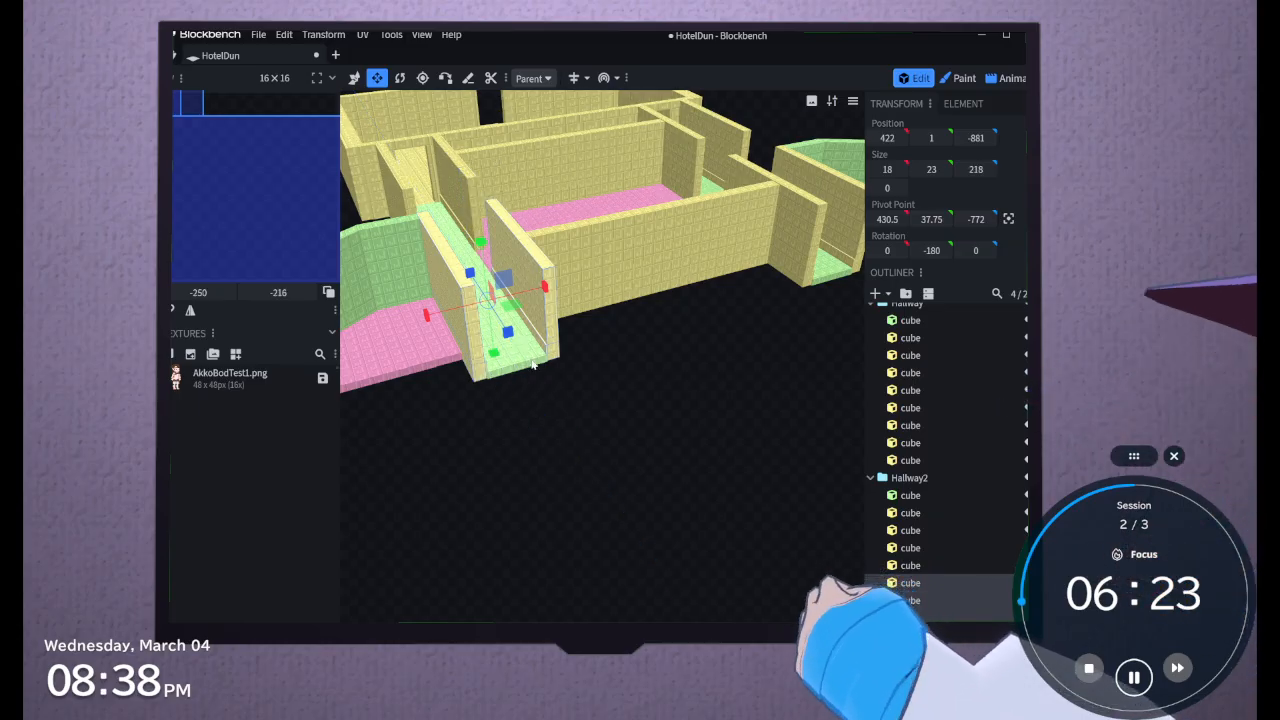
# Stretch the outer Hallway2 end wall and its low trim together along Z to a length of 491
pyautogui.click(478, 382)
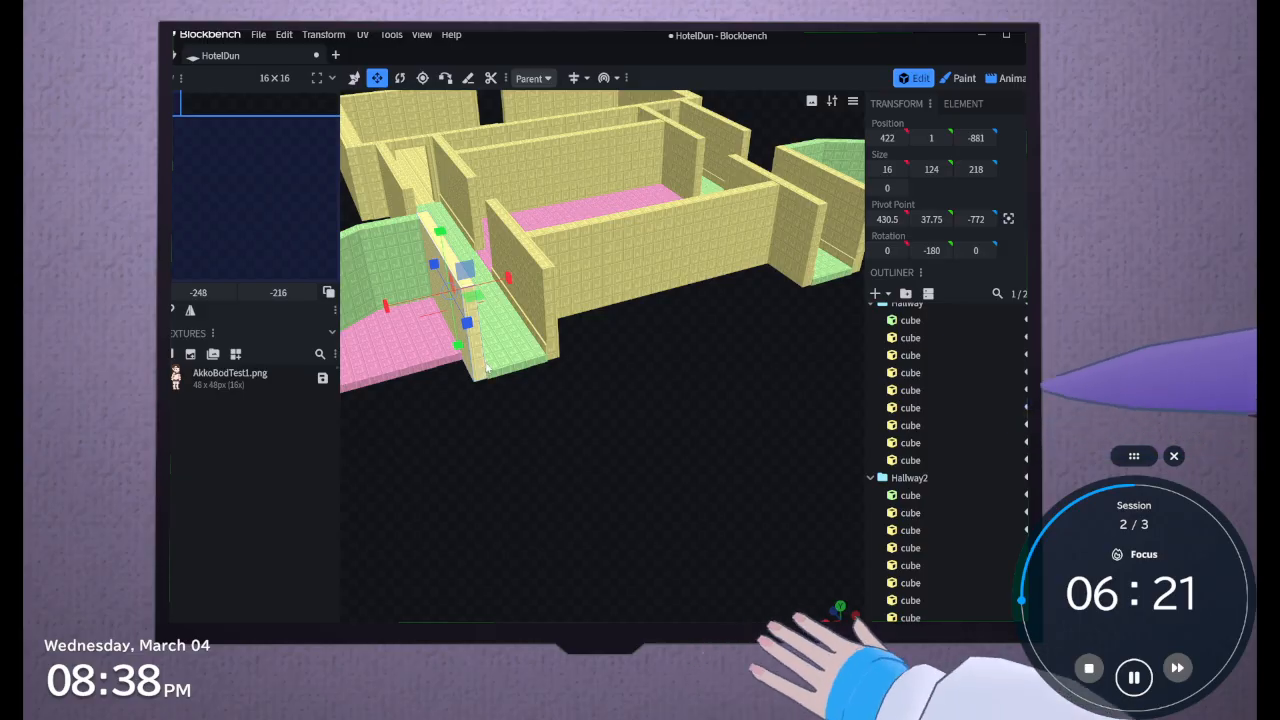
pyautogui.doubleClick(485, 370)
pyautogui.click(485, 370)
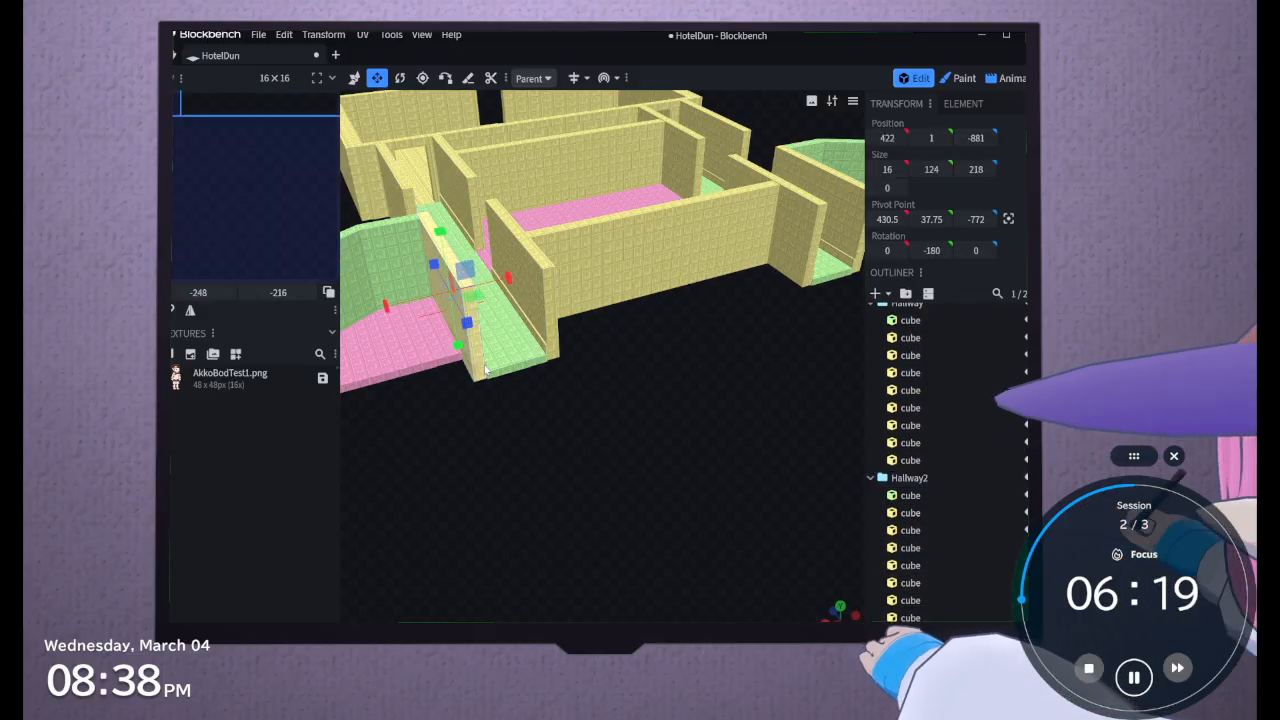
pyautogui.doubleClick(469, 290)
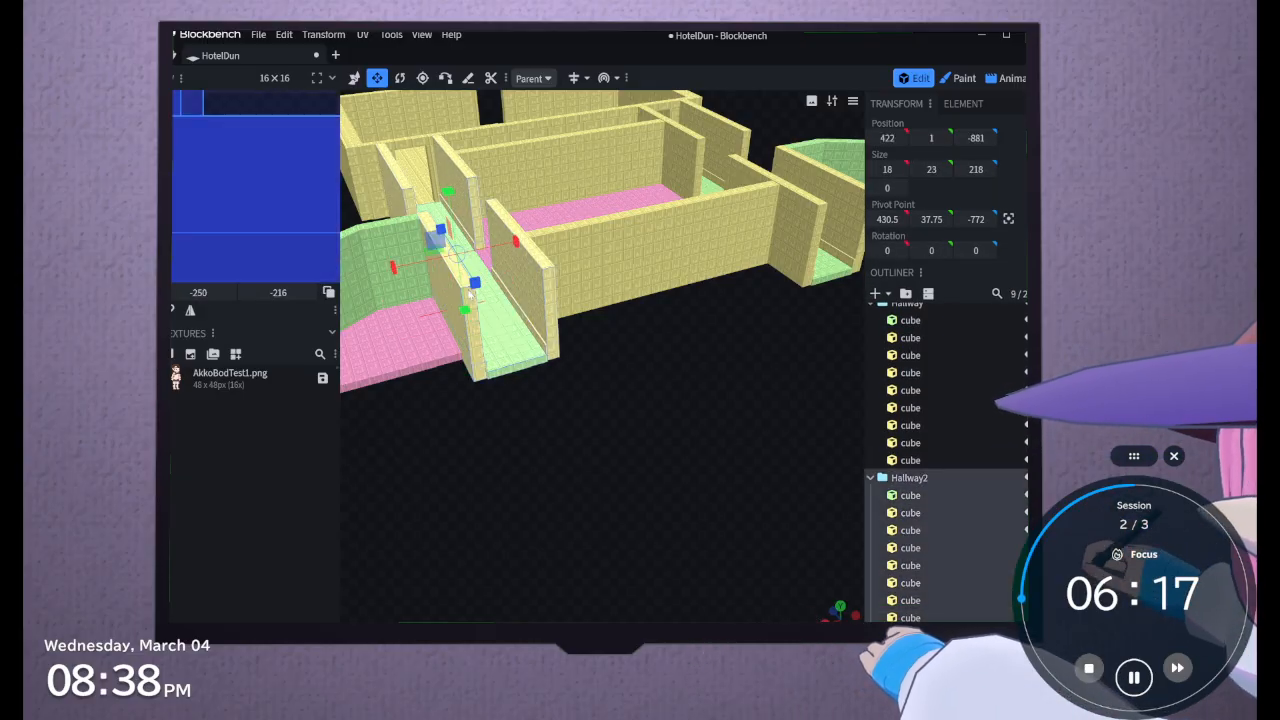
pyautogui.click(478, 381)
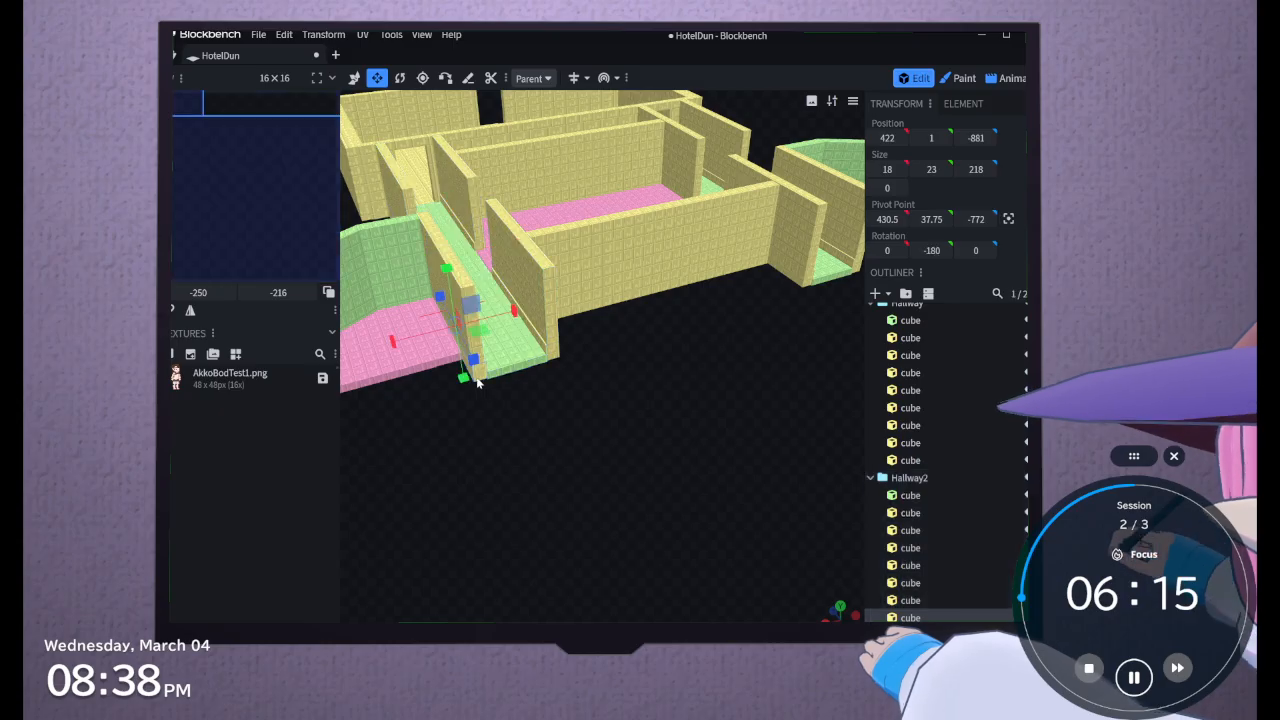
pyautogui.doubleClick(463, 285)
pyautogui.click(478, 371)
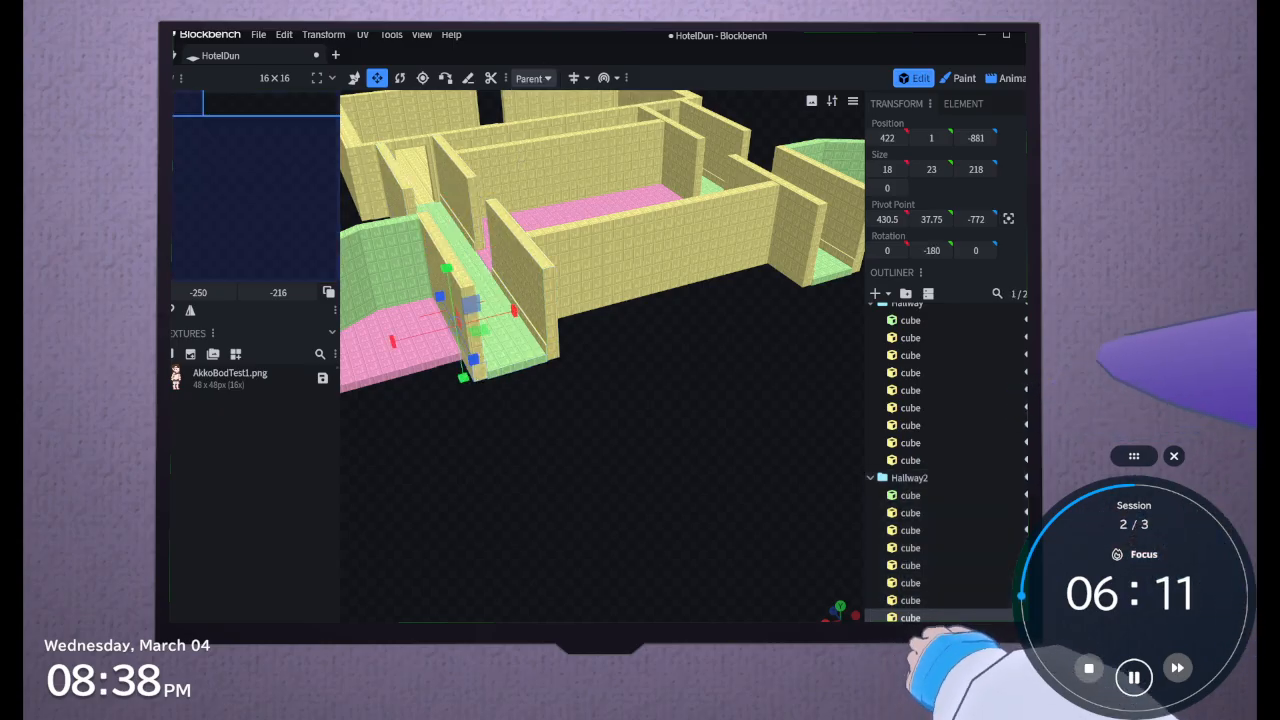
pyautogui.click(466, 310)
pyautogui.keyDown('ctrl'); pyautogui.click(478, 371); pyautogui.keyUp('ctrl')
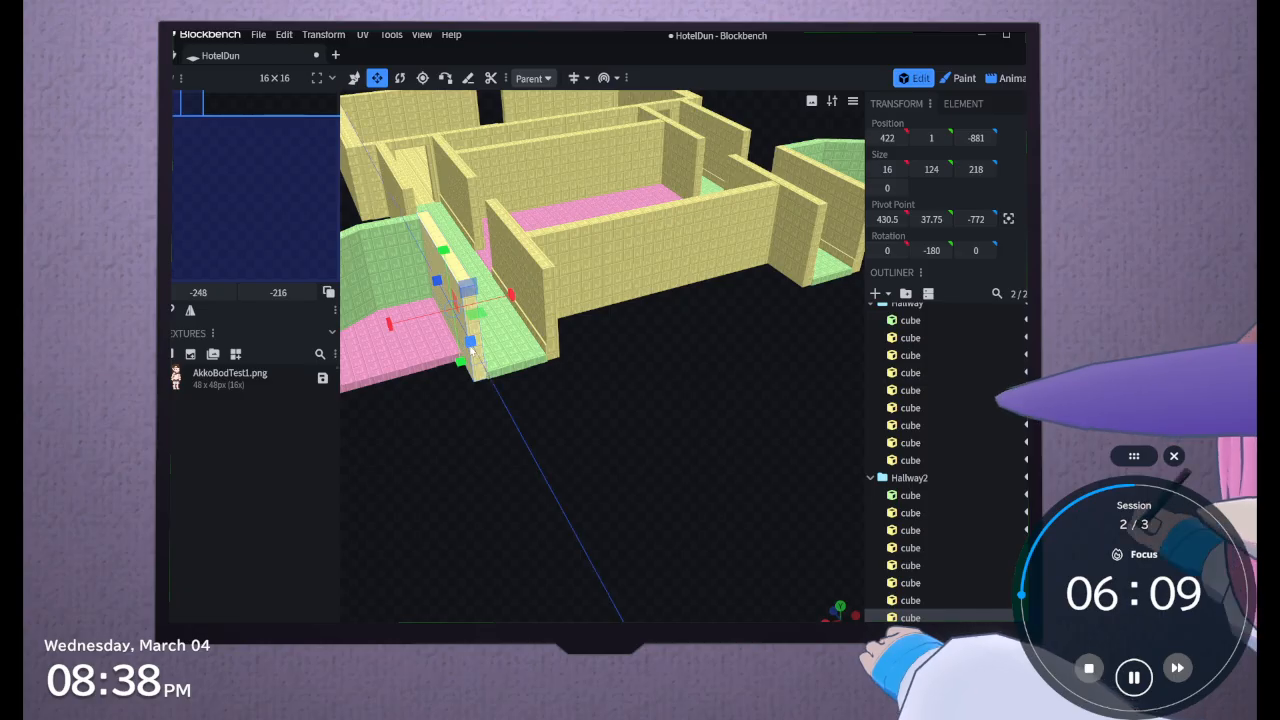
pyautogui.moveTo(471, 349); pyautogui.dragTo(576, 508)
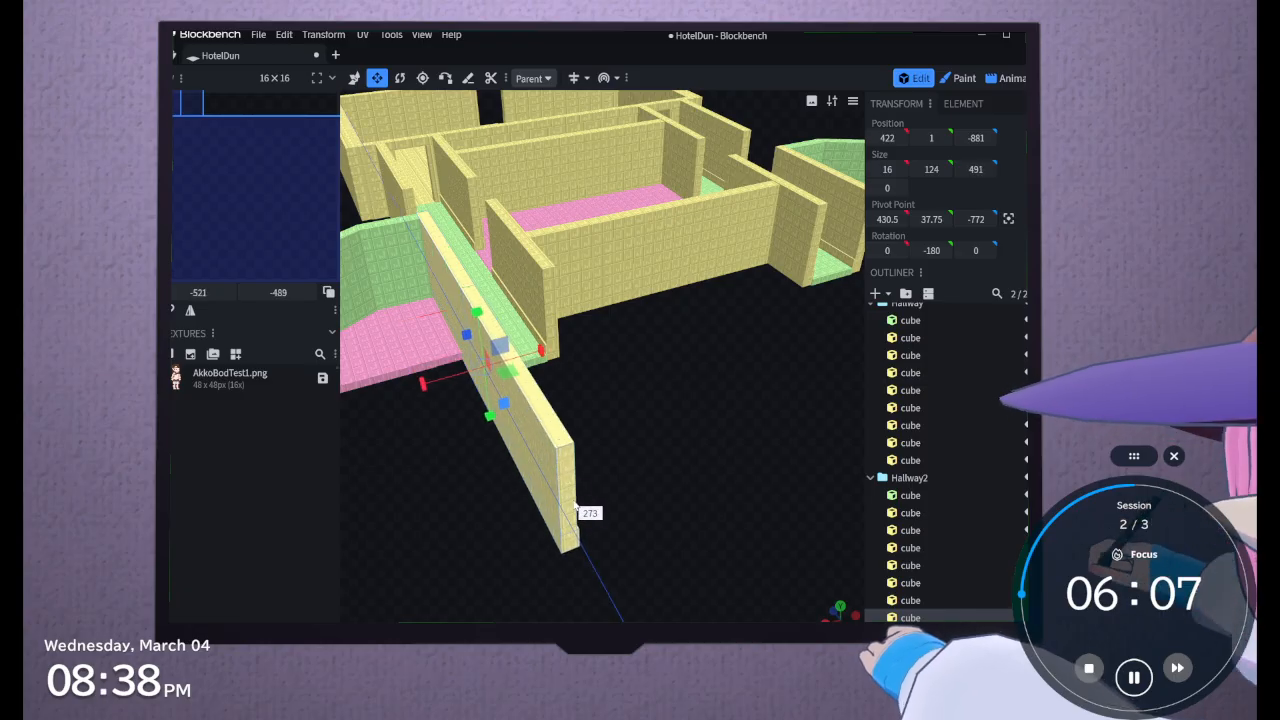
# Stretch the inner Hallway2 end wall and its low trim together along Z to a length of 490
pyautogui.click(921, 600)
pyautogui.keyDown('ctrl'); pyautogui.click(921, 585); pyautogui.keyUp('ctrl')
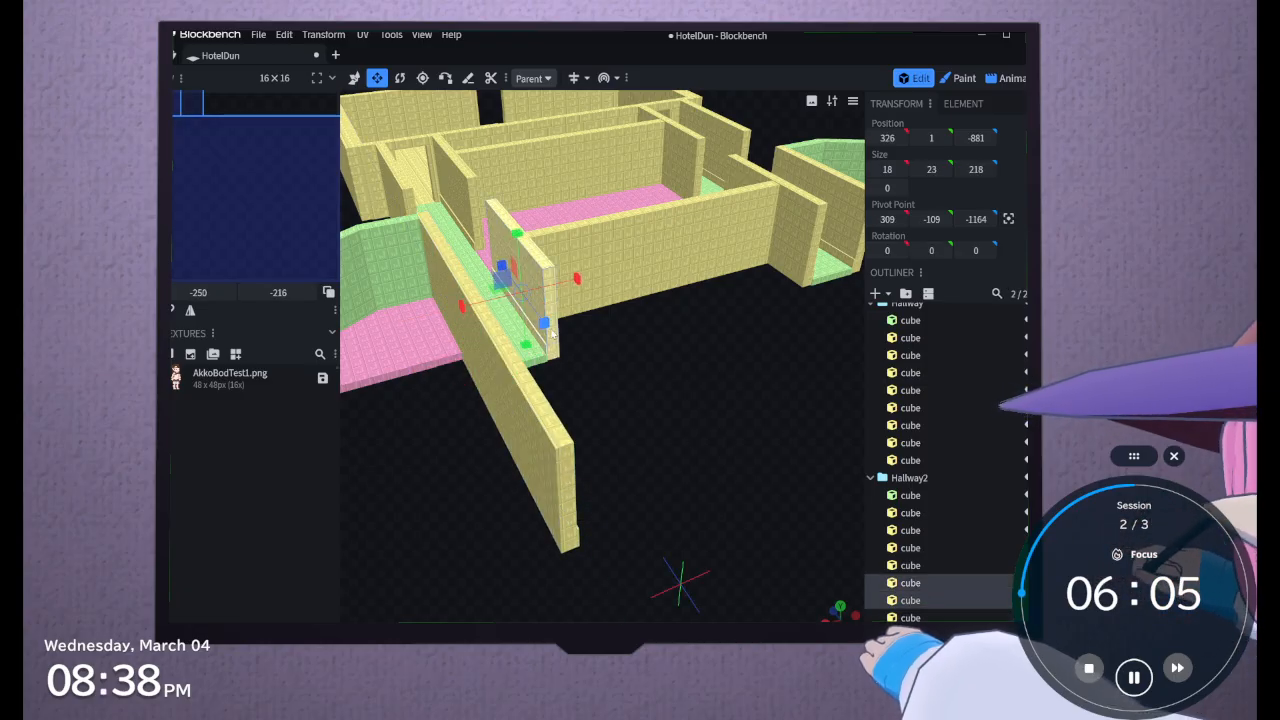
pyautogui.moveTo(550, 333); pyautogui.dragTo(640, 551)
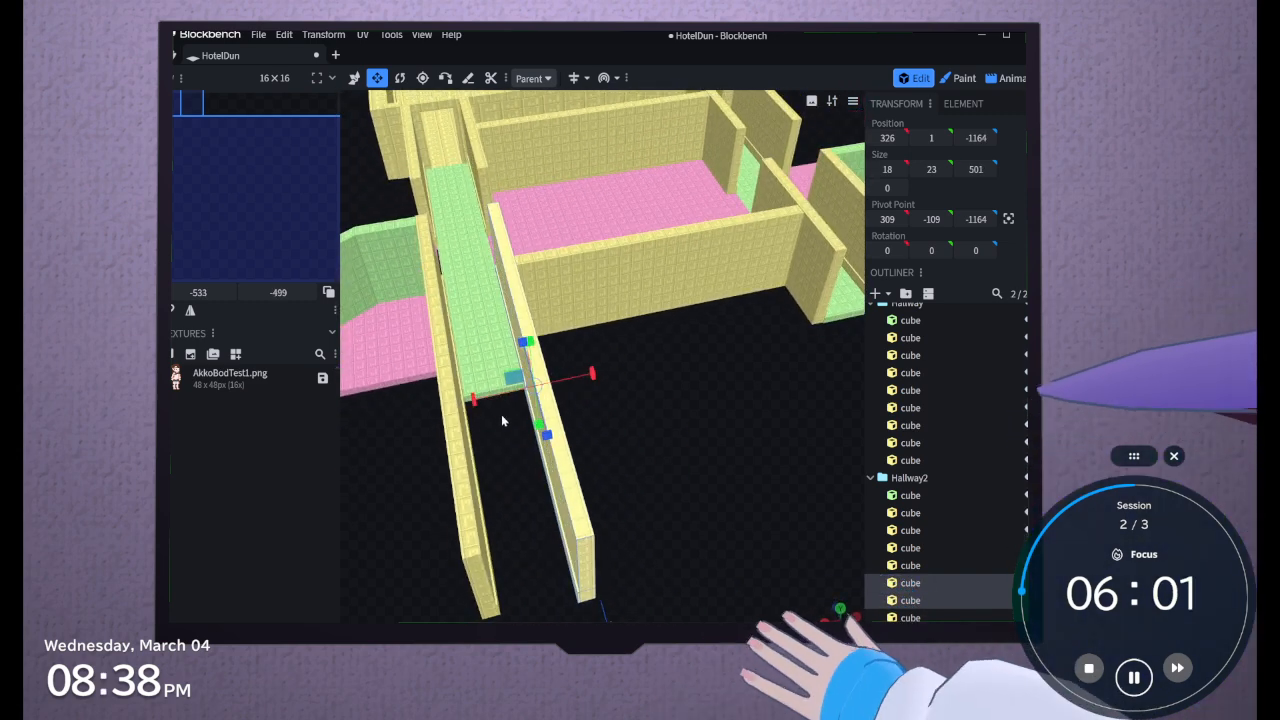
pyautogui.moveTo(527, 343); pyautogui.dragTo(528, 350)
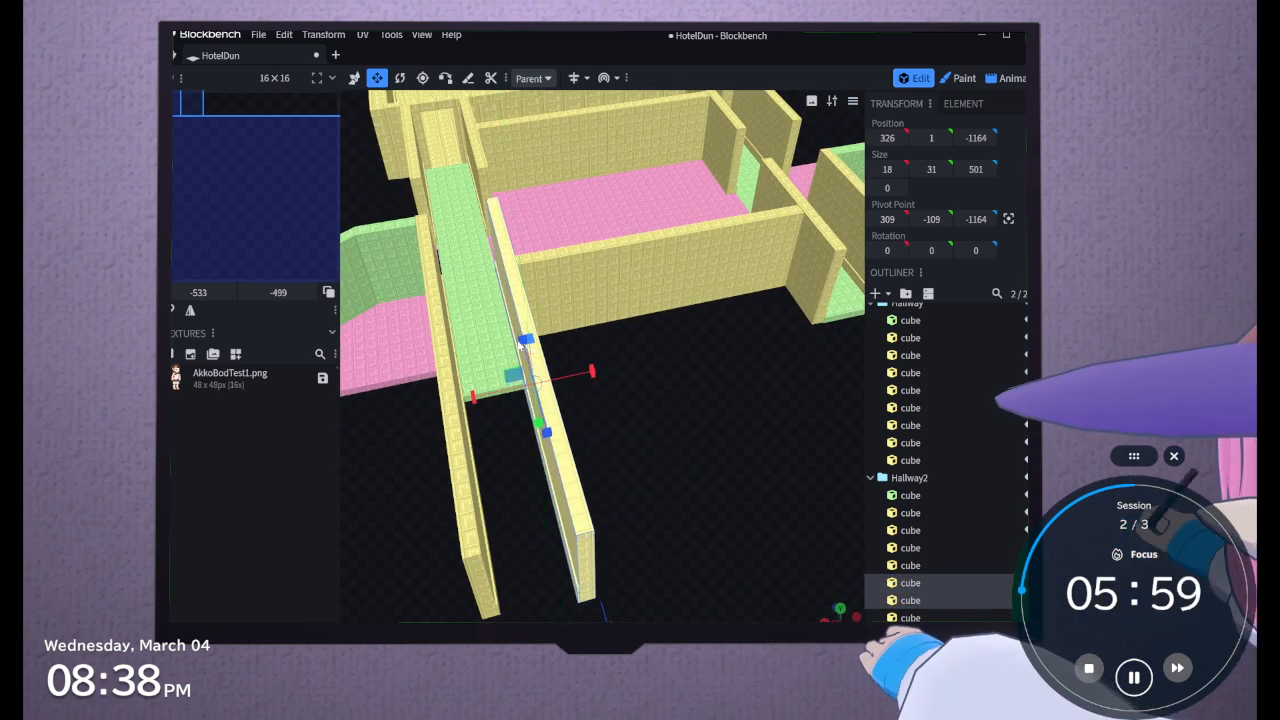
pyautogui.hotkey('ctrl', 'z')
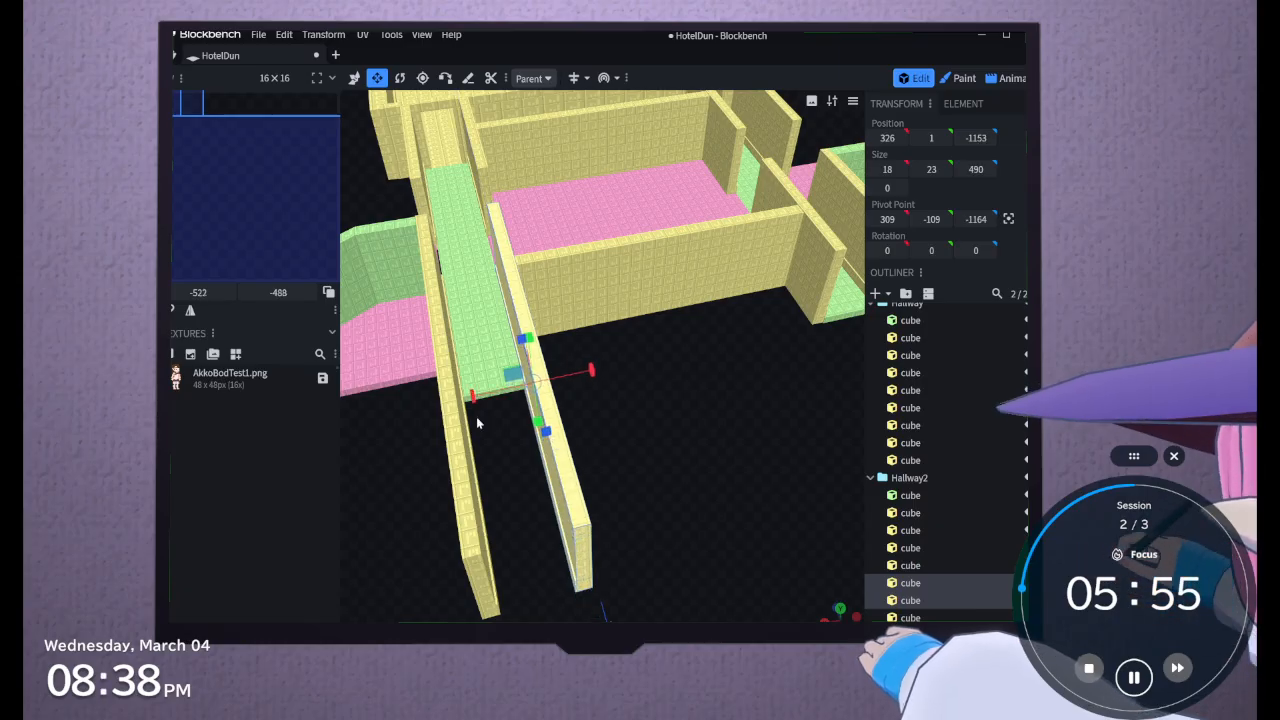
# Extend the Hallway2 floor cube along Z to a length of 793 between the stretched walls
pyautogui.click(464, 363)
pyautogui.moveTo(485, 398); pyautogui.dragTo(494, 466)
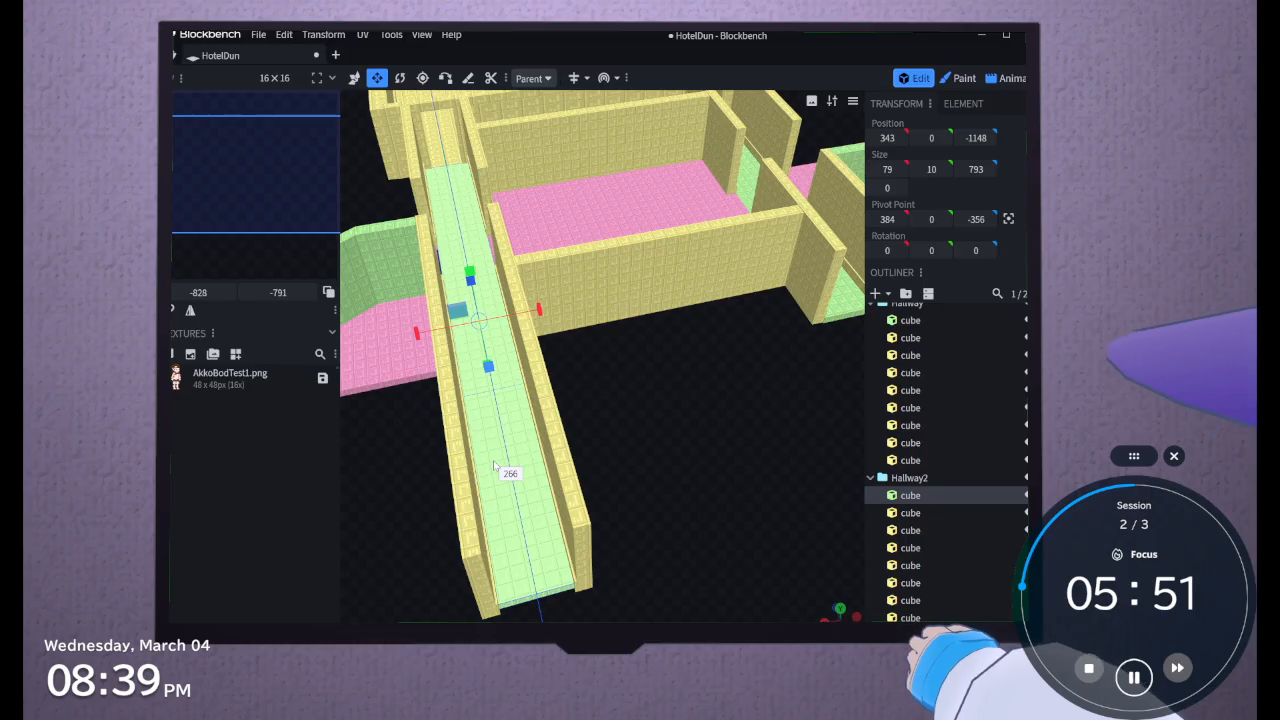
# Try to stretch all the Hallway cubes together along Z and undo it
pyautogui.moveTo(662, 420); pyautogui.dragTo(622, 475)
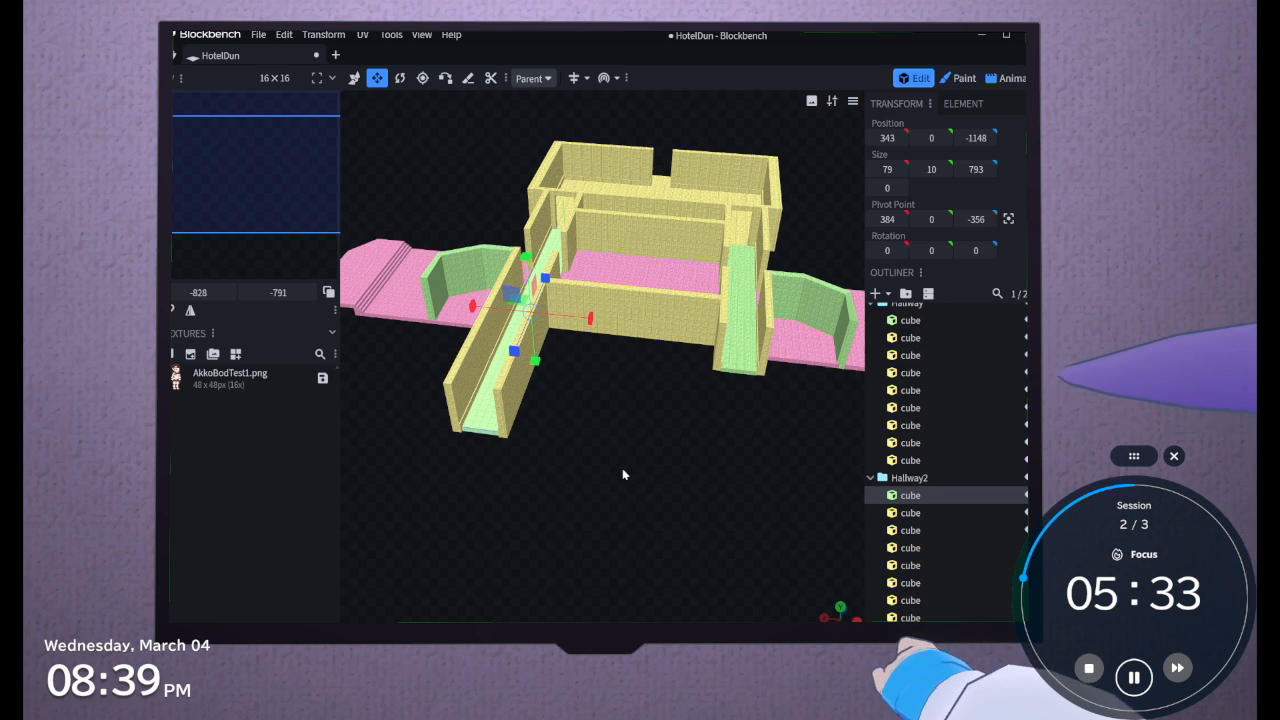
pyautogui.moveTo(622, 474); pyautogui.dragTo(640, 490)
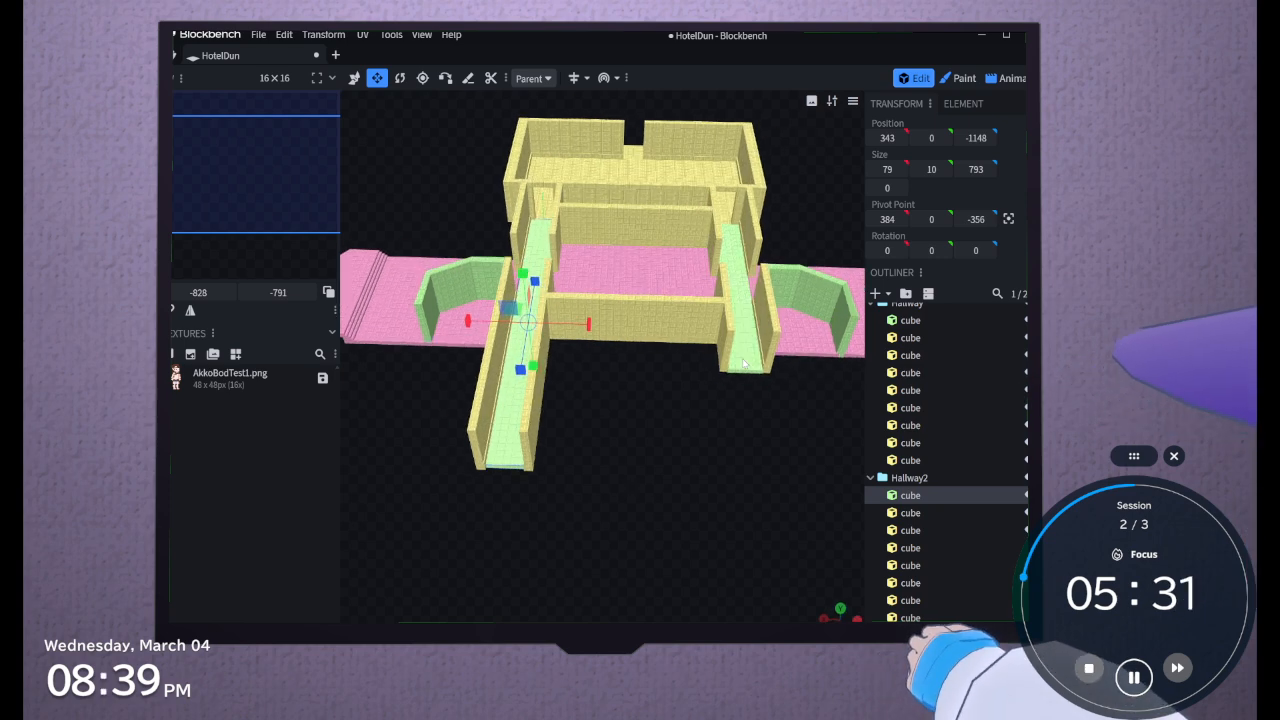
pyautogui.click(730, 352)
pyautogui.doubleClick(753, 369)
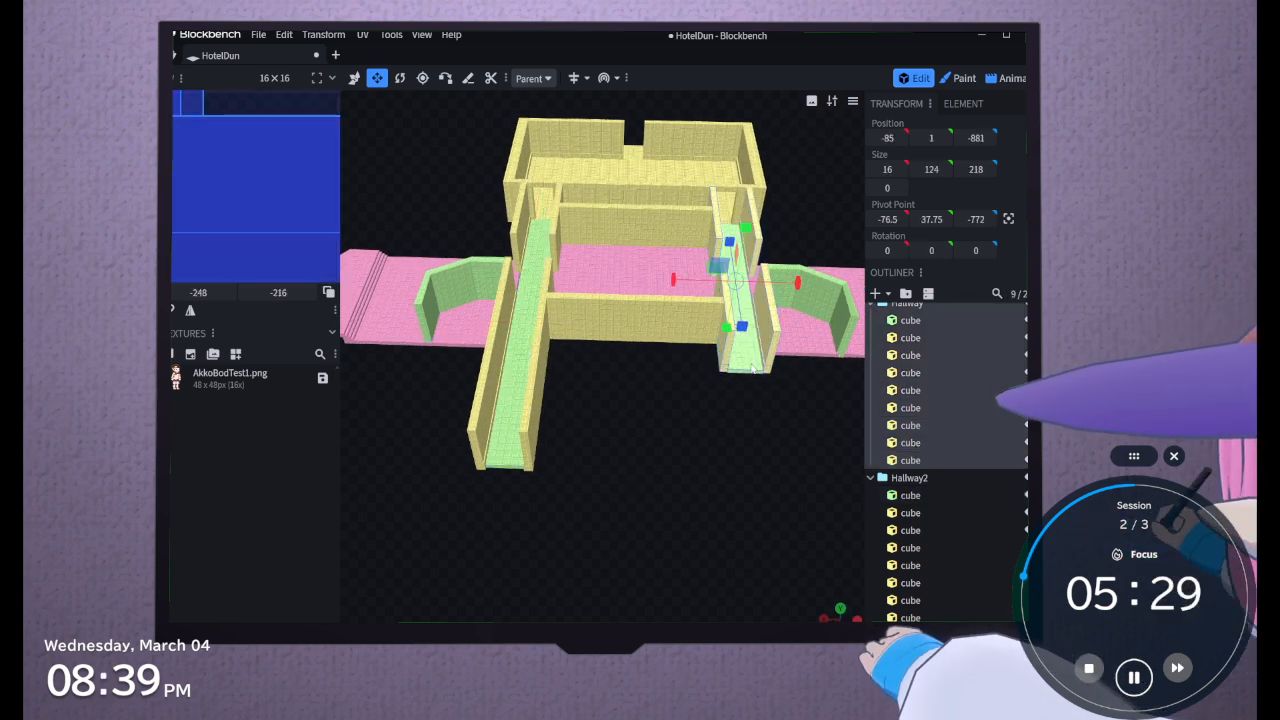
pyautogui.moveTo(744, 329); pyautogui.dragTo(744, 461)
pyautogui.hotkey('ctrl', 'z')
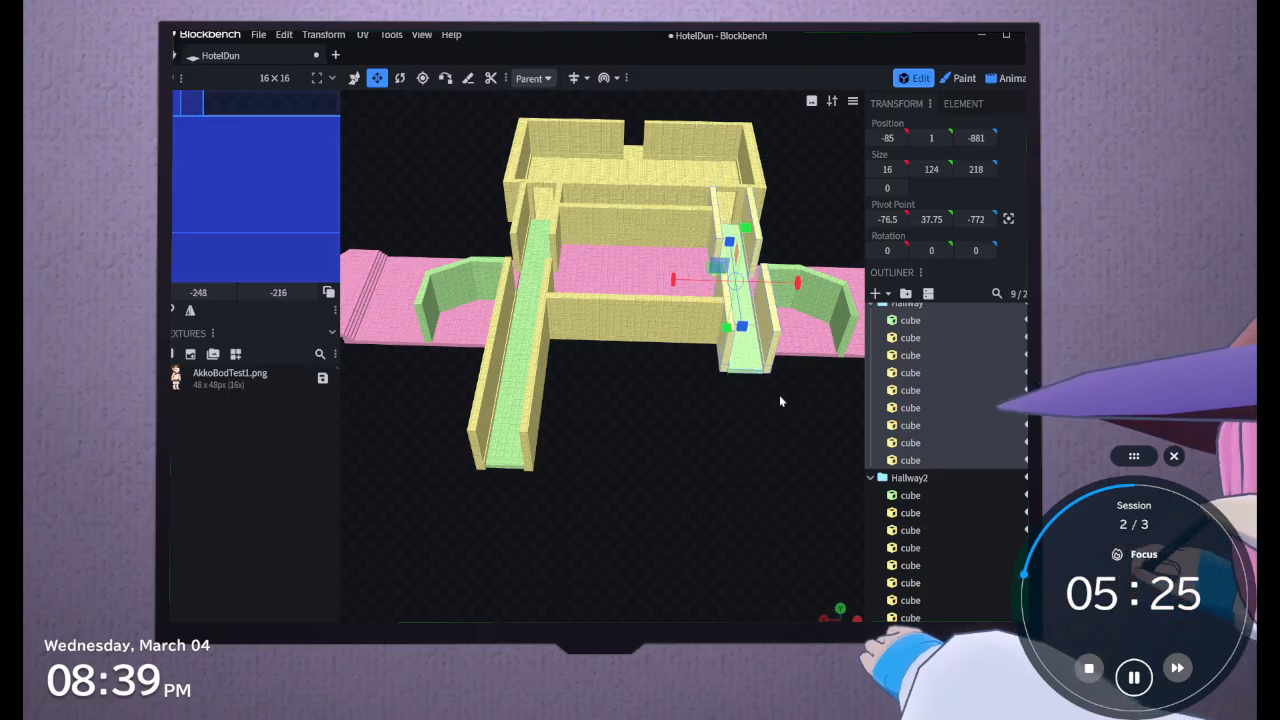
# Stretch the inner Hallway end wall and its low trim together along Z to a length of 491
pyautogui.click(962, 460)
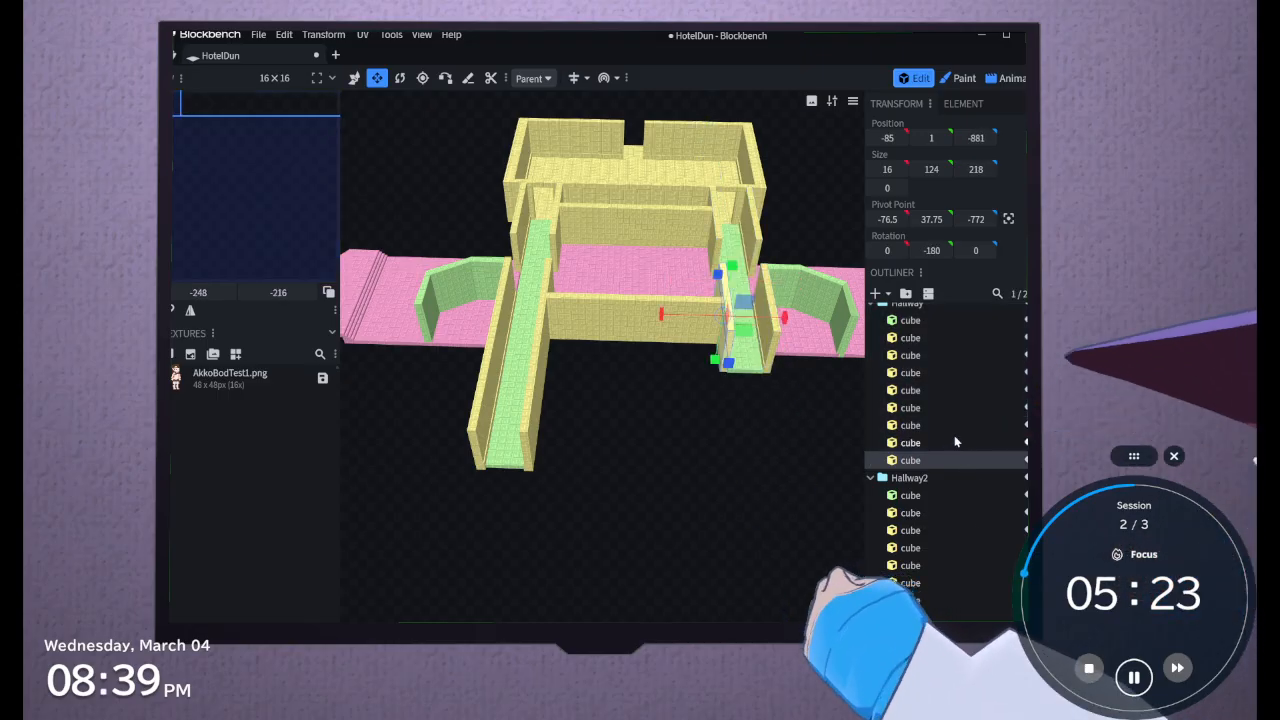
pyautogui.keyDown('ctrl'); pyautogui.click(912, 443); pyautogui.keyUp('ctrl')
pyautogui.moveTo(730, 380); pyautogui.dragTo(822, 616)
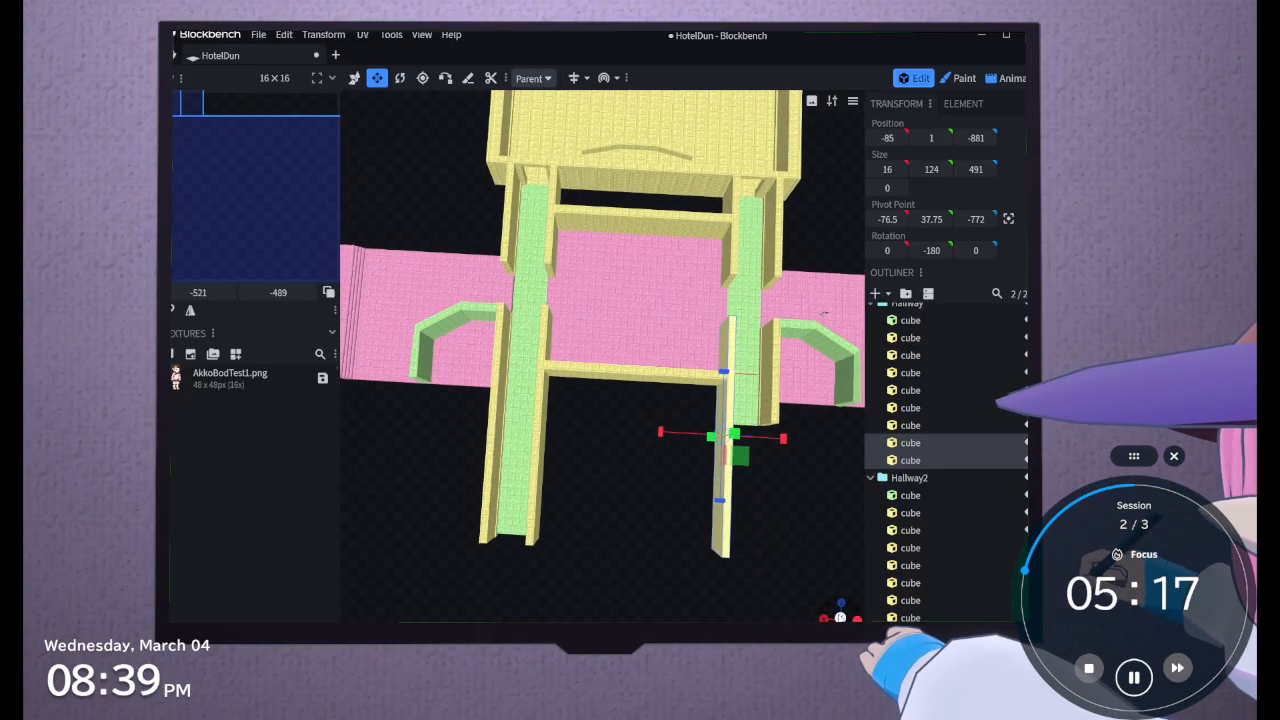
# From a straight top-down view, lengthen the inner Hallway end wall and its low trim along Z to 504
pyautogui.click(841, 617)
pyautogui.moveTo(702, 320); pyautogui.dragTo(665, 526, button='right')
pyautogui.scroll(-10, 680, 516)
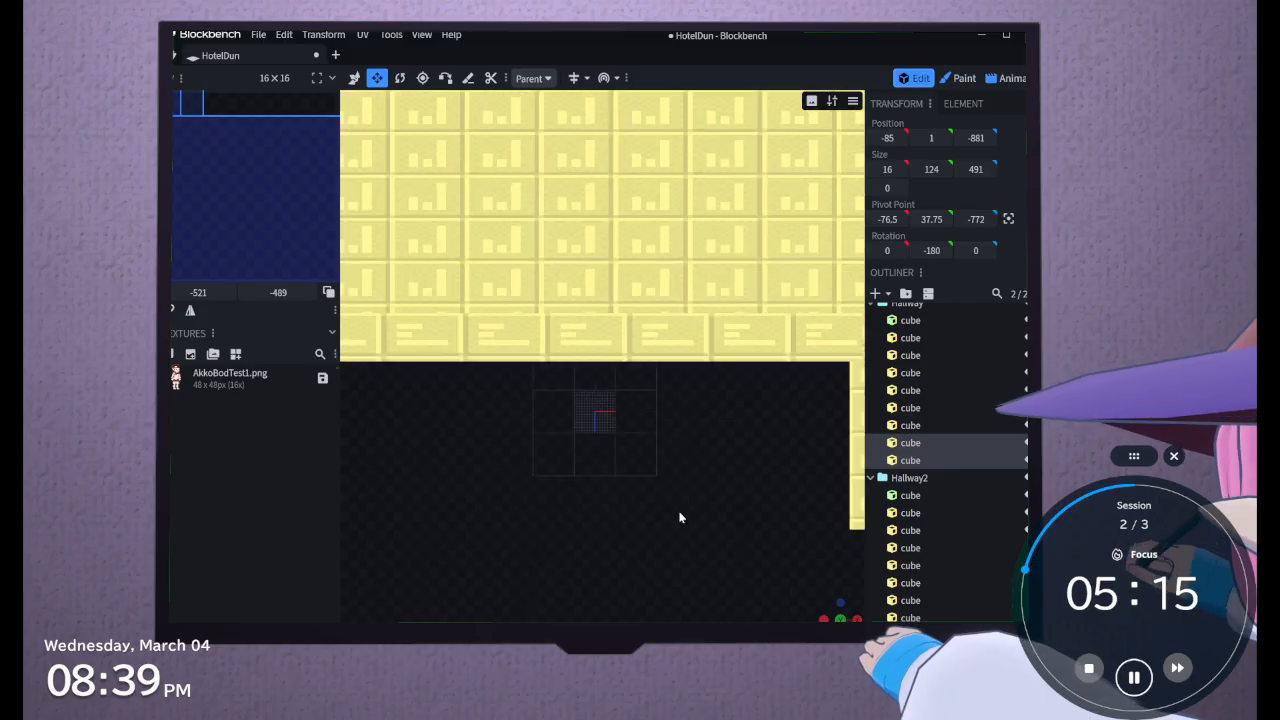
pyautogui.scroll(-3, 680, 517)
pyautogui.click(841, 617)
pyautogui.scroll(-8, 702, 389)
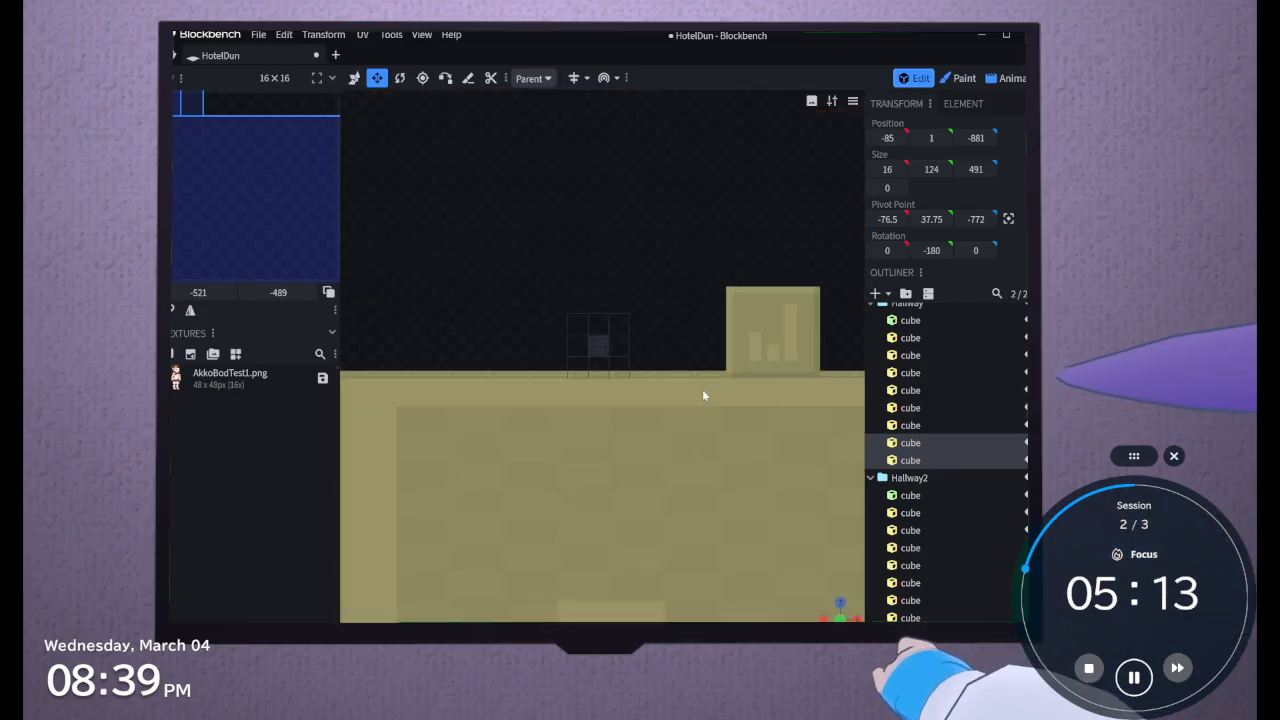
pyautogui.moveTo(645, 323); pyautogui.dragTo(623, 206, button='right')
pyautogui.scroll(-3, 639, 274)
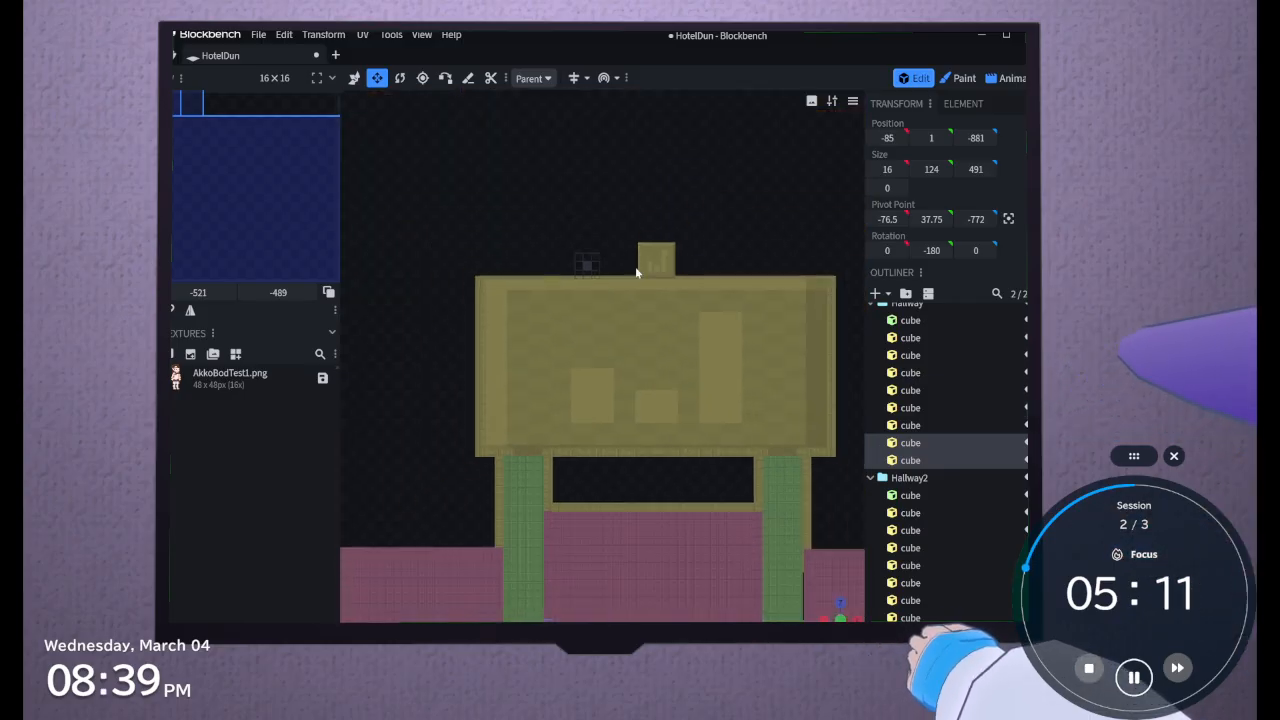
pyautogui.moveTo(655, 500); pyautogui.dragTo(655, 416, button='right')
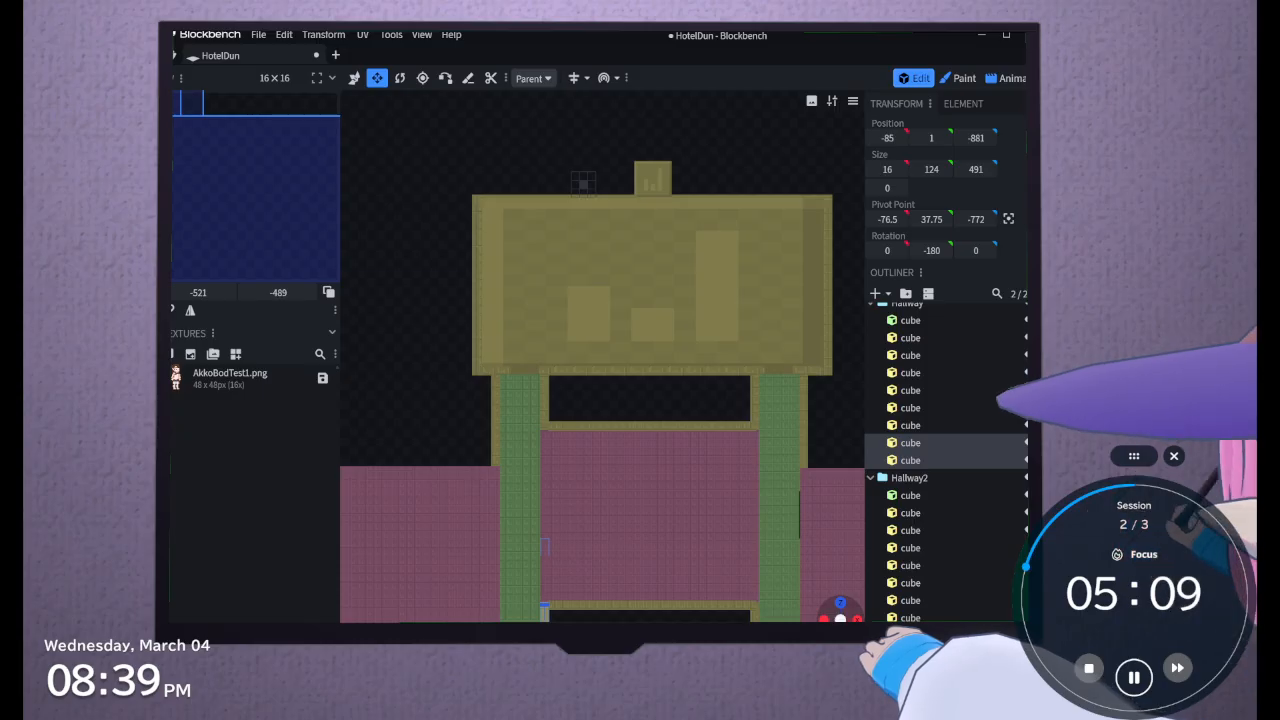
pyautogui.click(841, 617)
pyautogui.moveTo(598, 262); pyautogui.dragTo(606, 542, button='right')
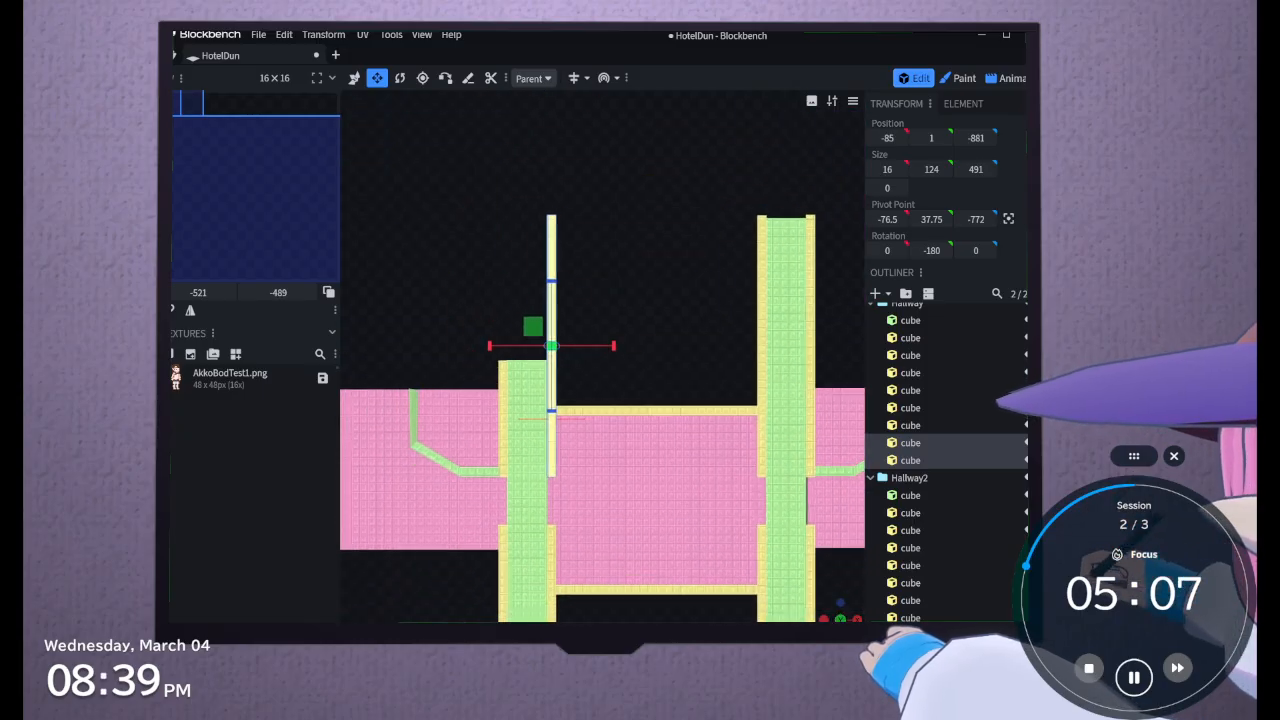
pyautogui.scroll(1, 634, 374)
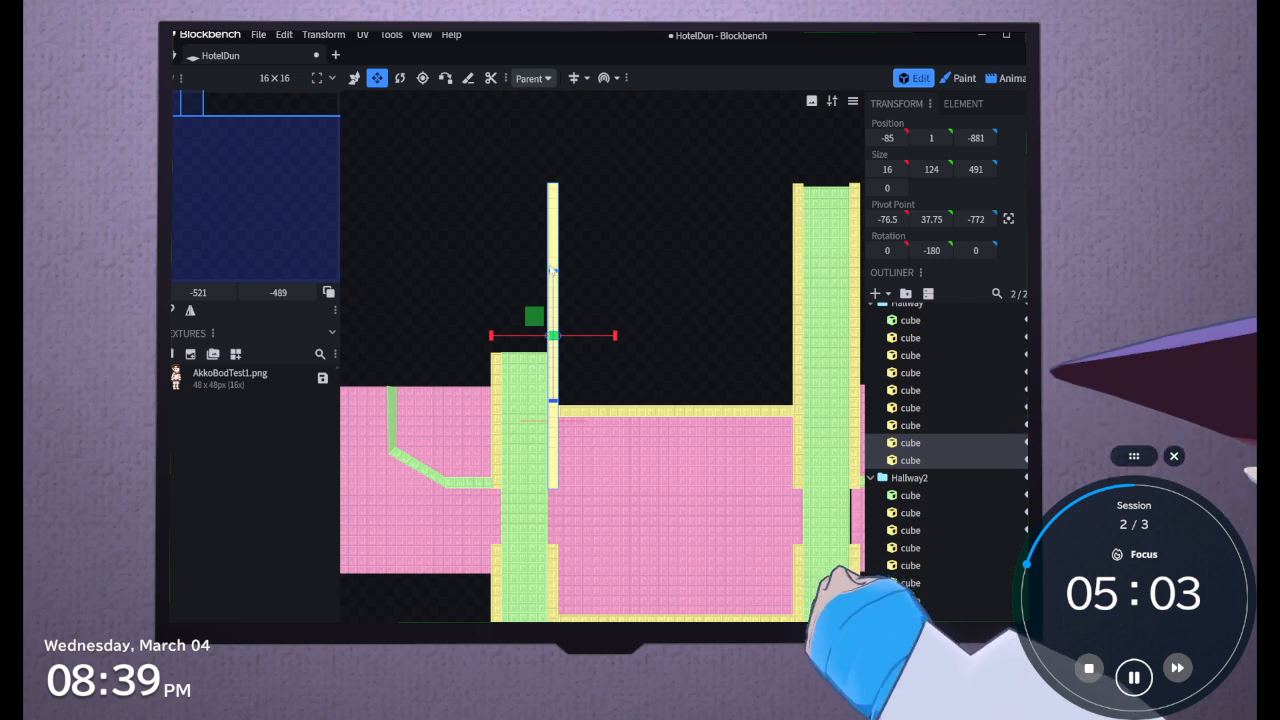
pyautogui.moveTo(551, 270)
pyautogui.mouseDown()
pyautogui.moveTo(551, 248)
pyautogui.moveTo(551, 268)
pyautogui.mouseUp()
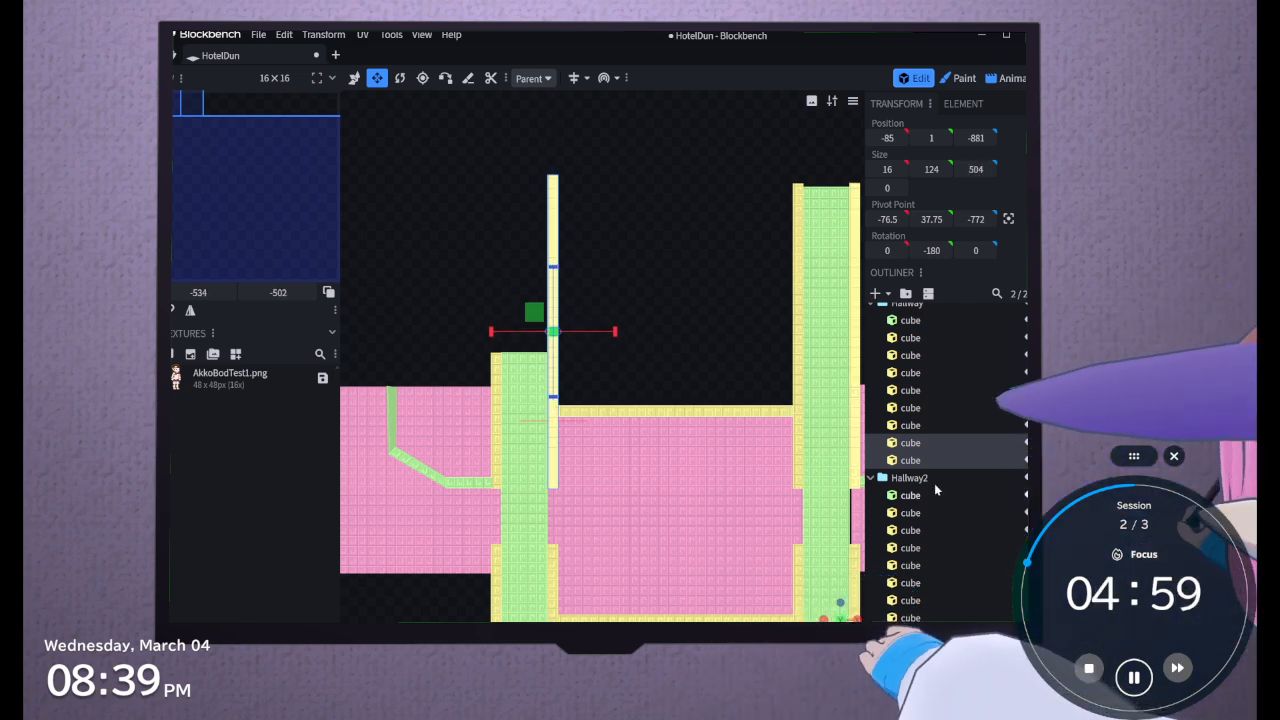
# Stretch the outer Hallway end wall and its low trim to a length of 510, and extend the Hallway floor to 809
pyautogui.click(931, 409)
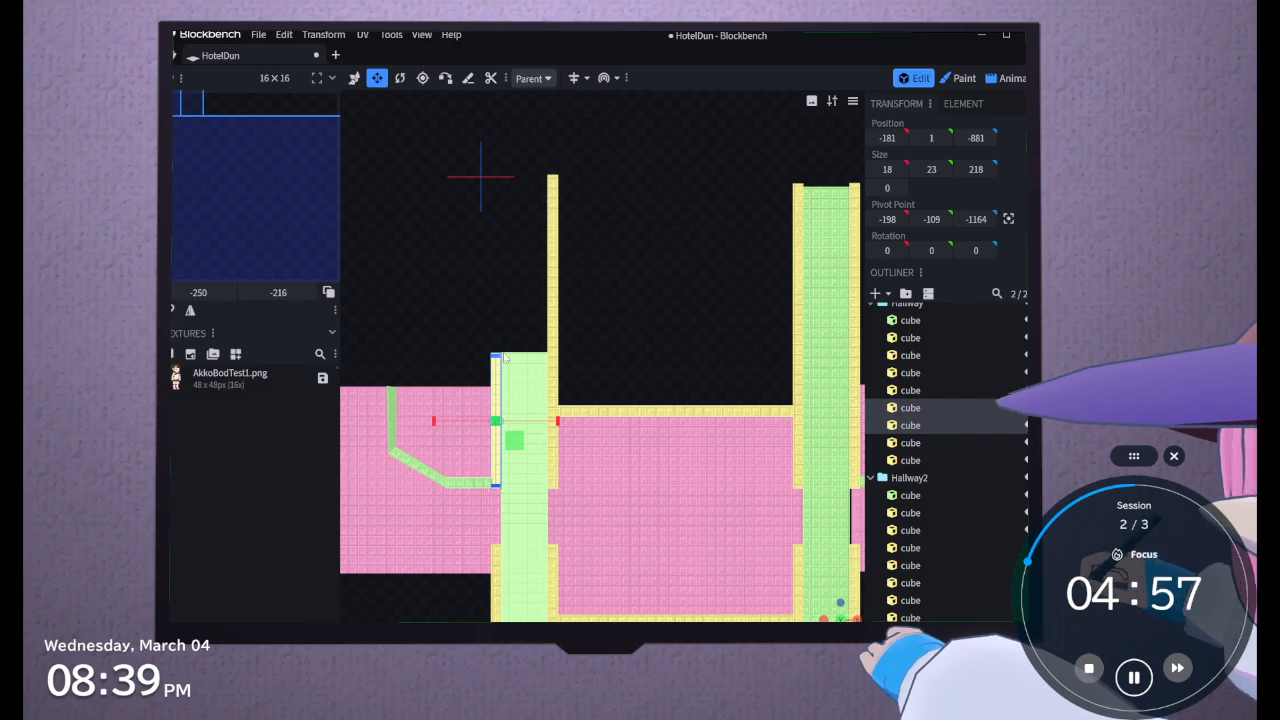
pyautogui.moveTo(505, 357); pyautogui.dragTo(502, 178)
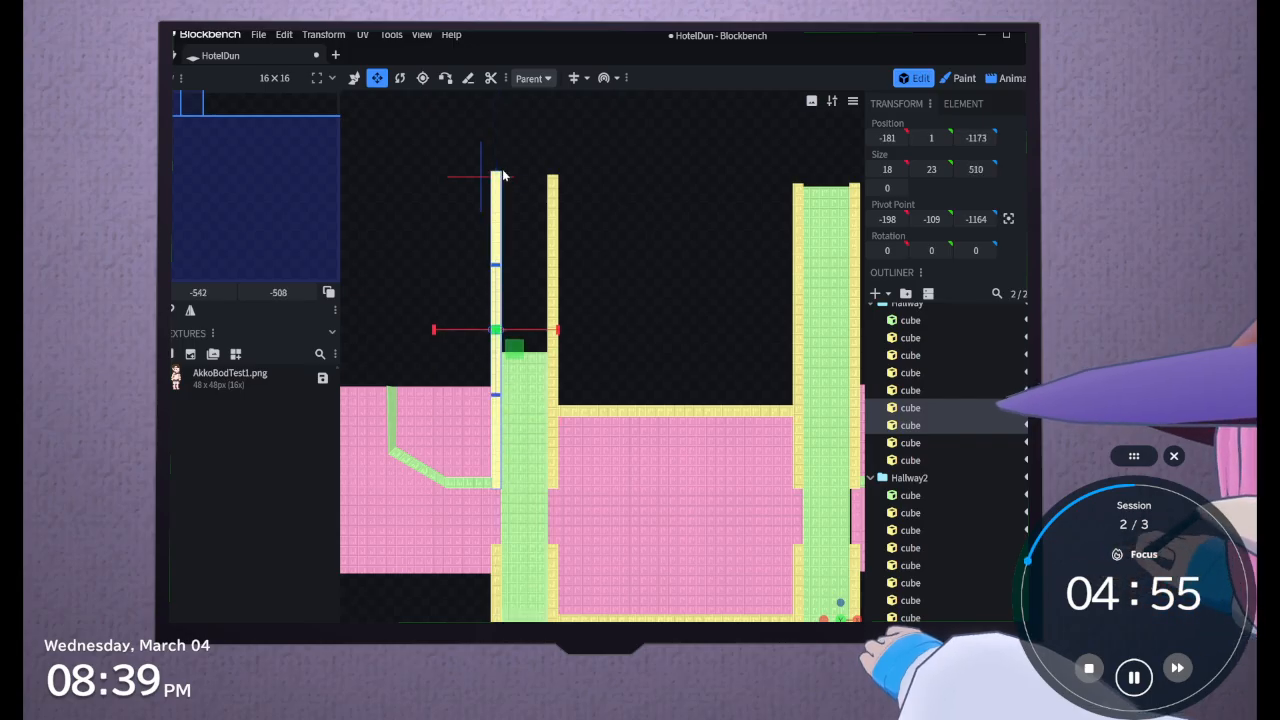
pyautogui.click(515, 379)
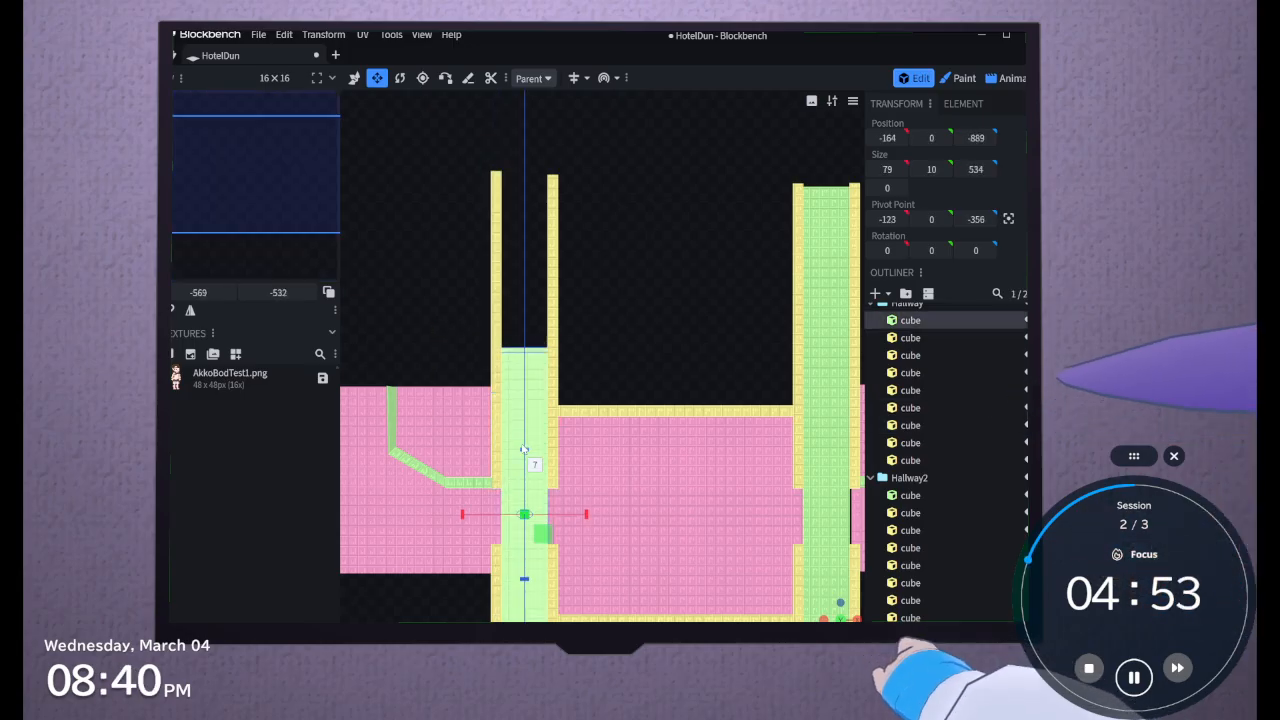
pyautogui.moveTo(524, 450); pyautogui.dragTo(504, 284)
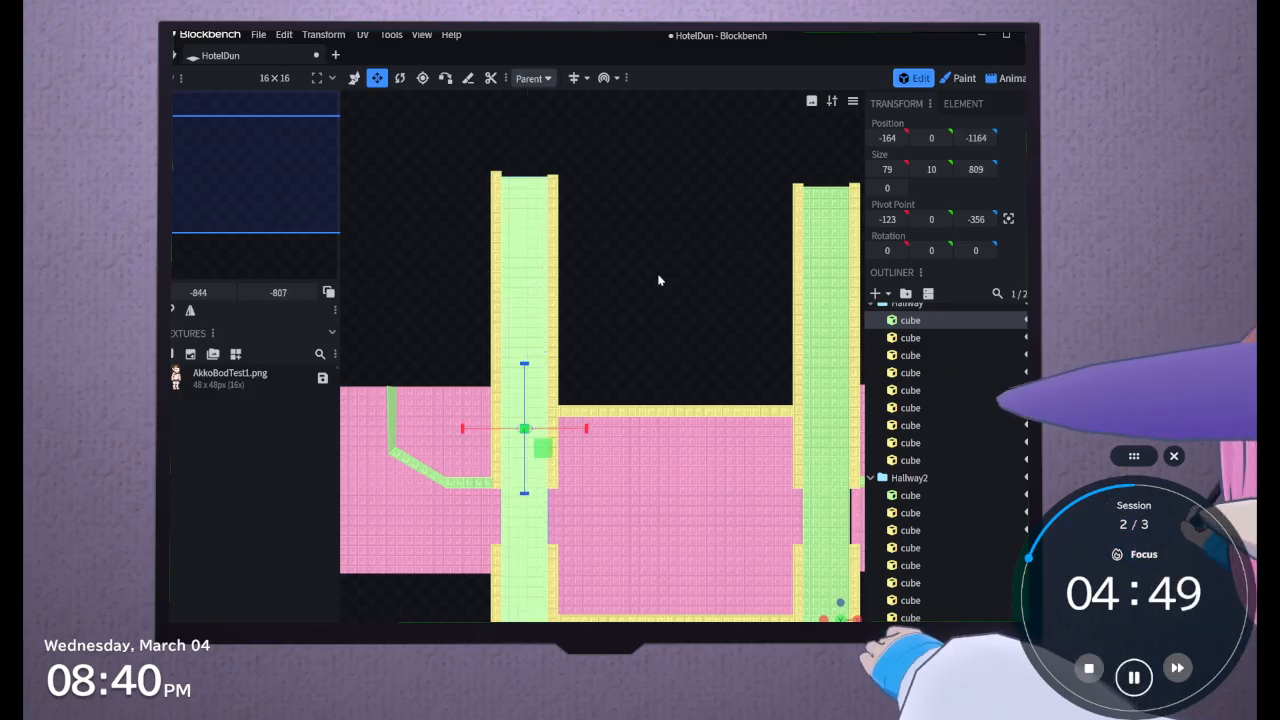
# Lengthen the outer Hallway2 end wall and its low trim together along Z to 929
pyautogui.moveTo(659, 280); pyautogui.dragTo(649, 371, button='right')
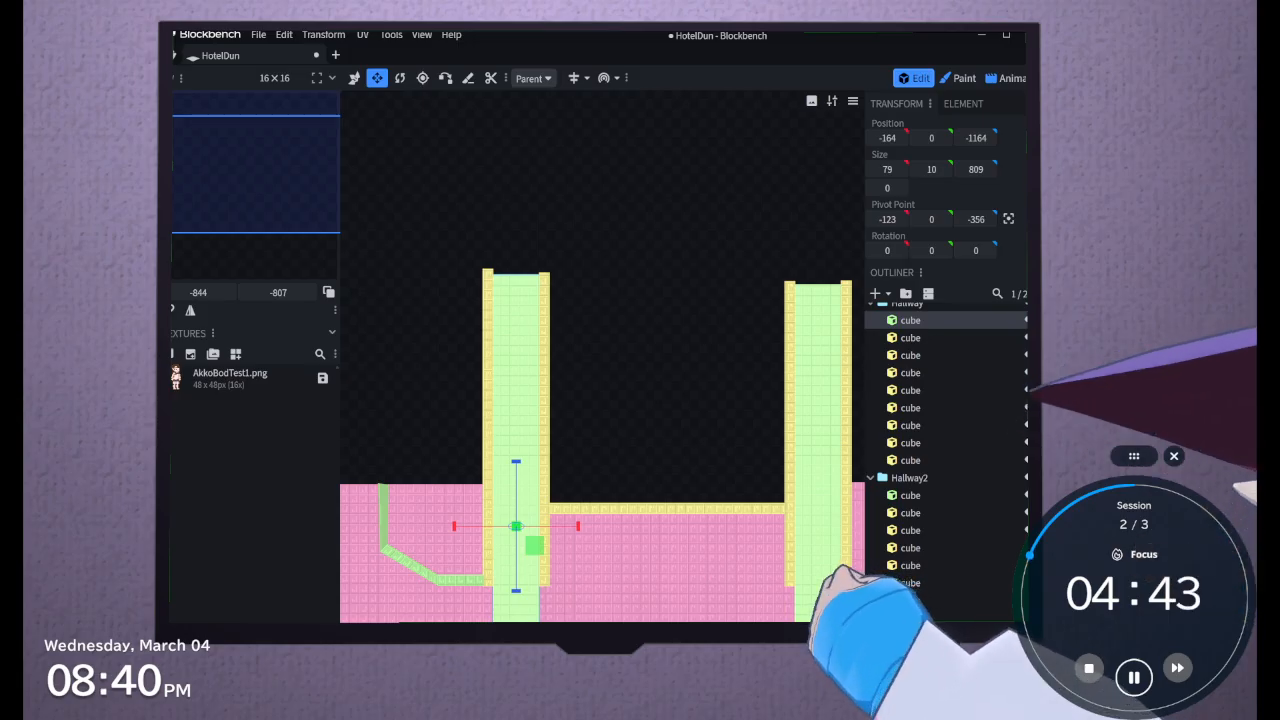
pyautogui.scroll(-6, 657, 467)
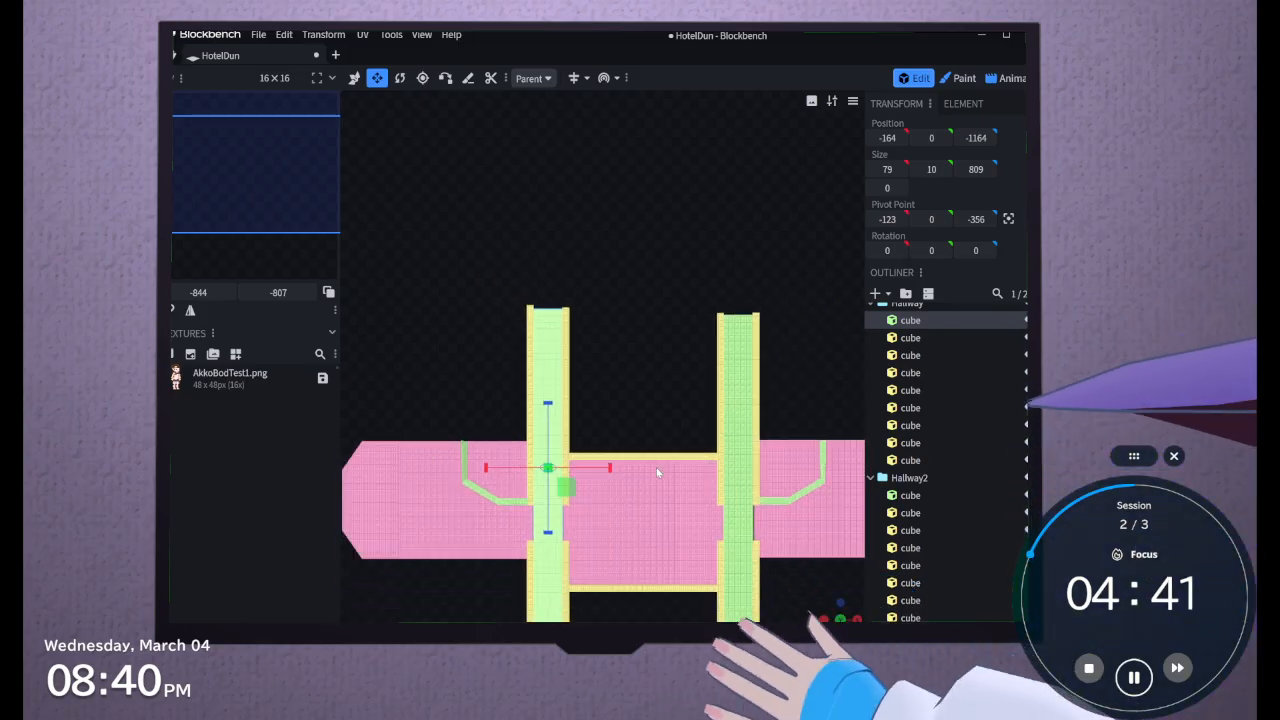
pyautogui.scroll(3, 625, 416)
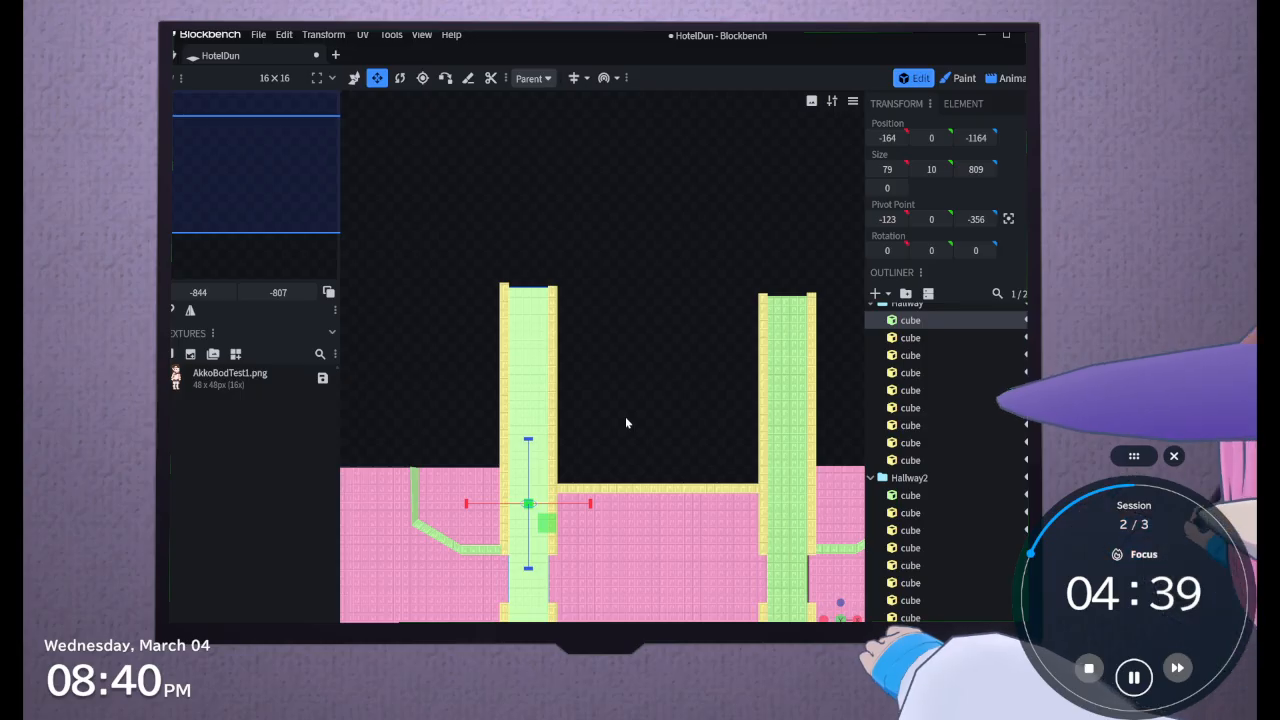
pyautogui.scroll(-2, 927, 529)
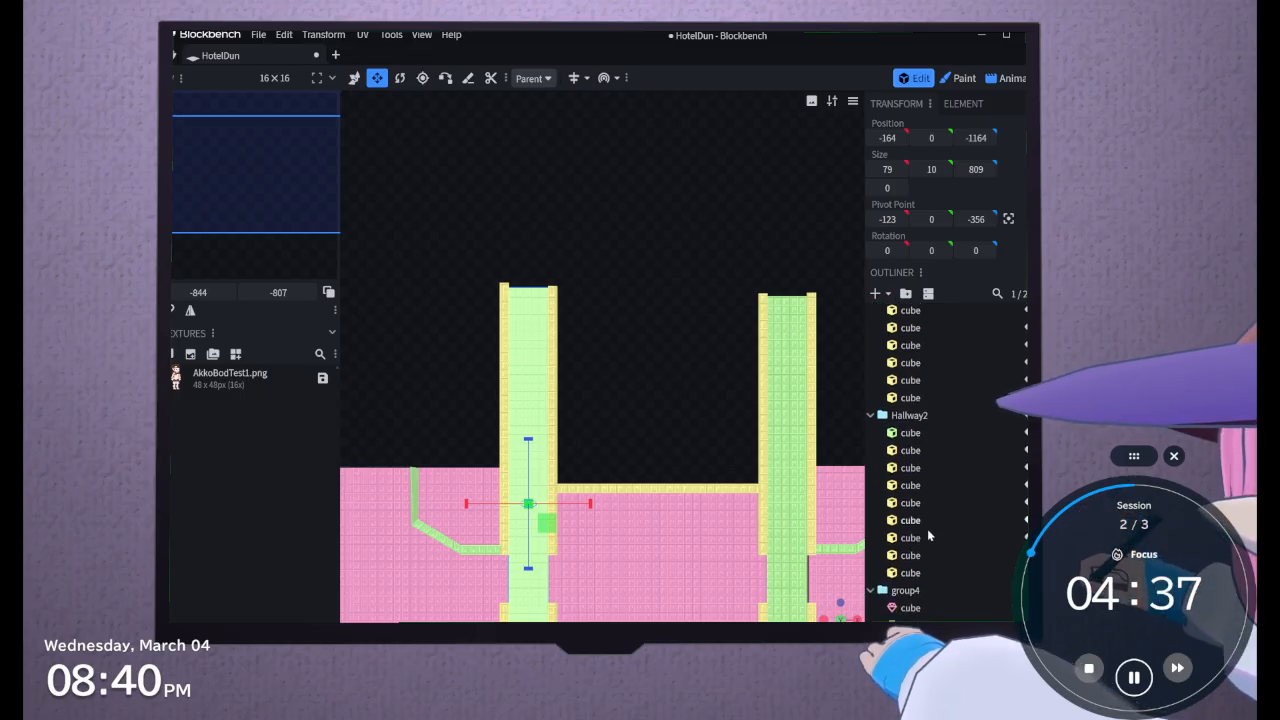
pyautogui.click(910, 572)
pyautogui.keyDown('ctrl'); pyautogui.click(921, 555); pyautogui.keyUp('ctrl')
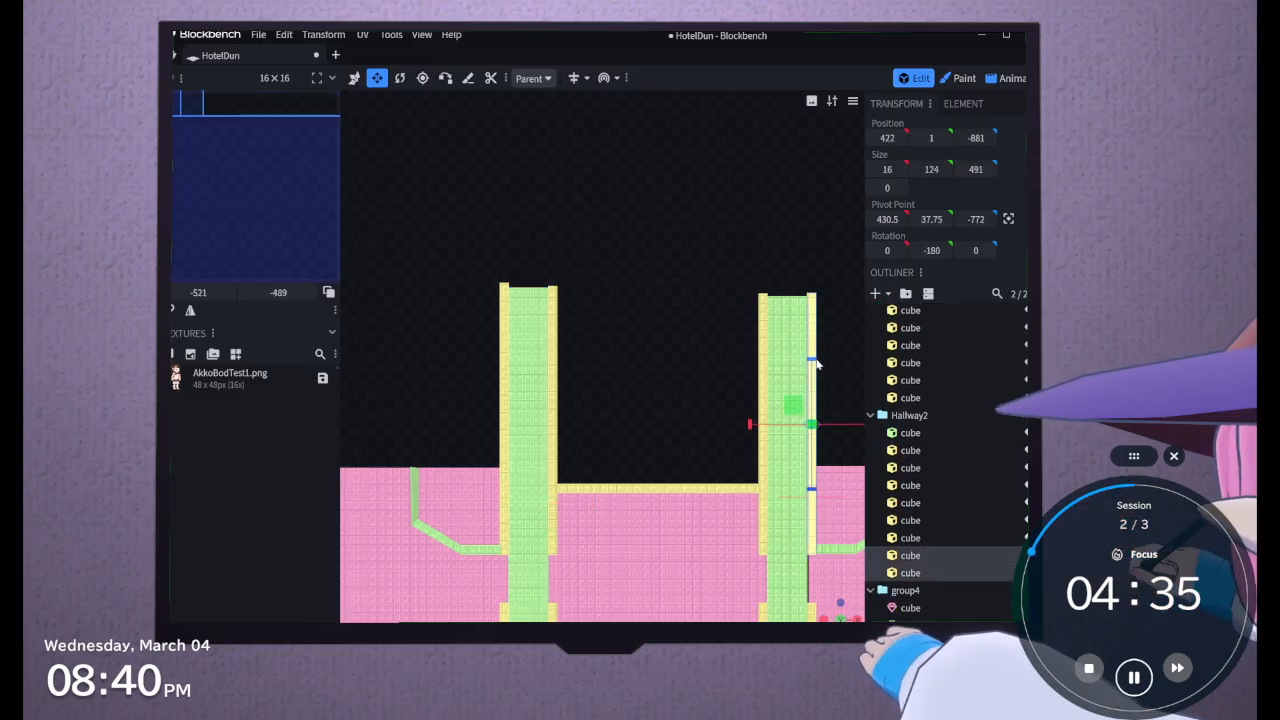
pyautogui.moveTo(812, 359); pyautogui.dragTo(785, 174)
pyautogui.scroll(-4, 785, 174)
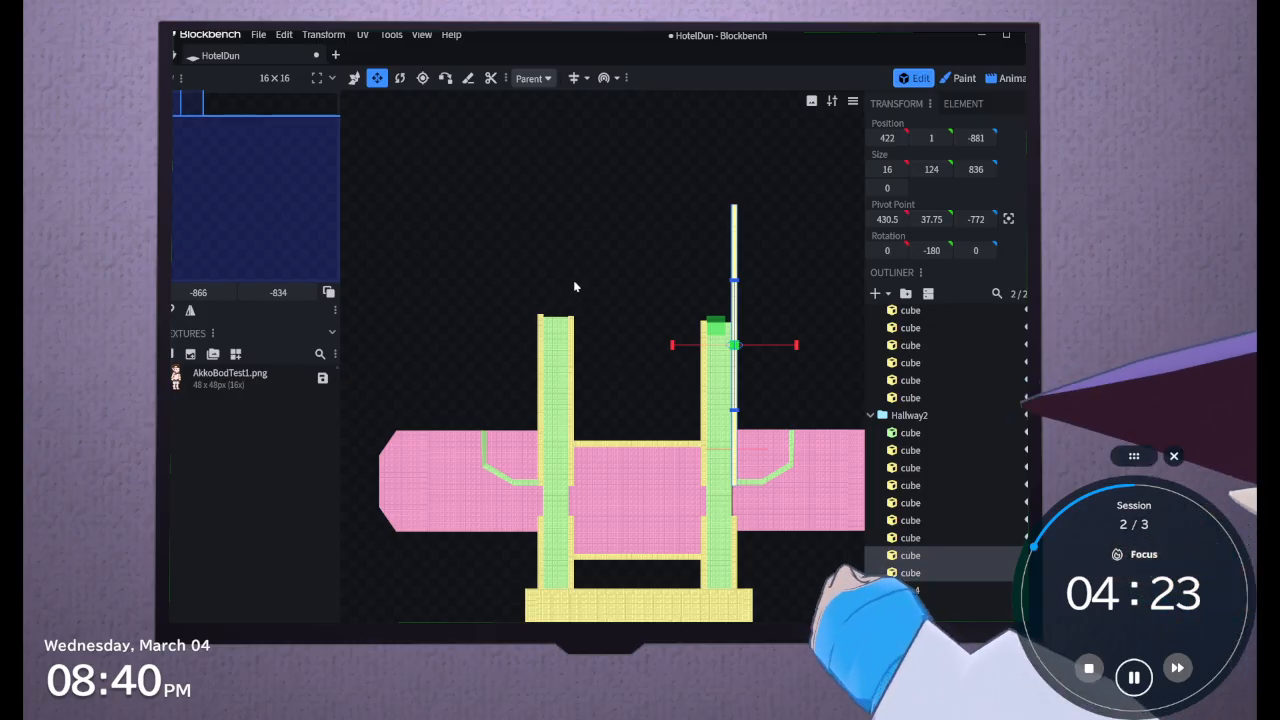
pyautogui.moveTo(734, 280)
pyautogui.mouseDown()
pyautogui.moveTo(735, 242)
pyautogui.moveTo(735, 265)
pyautogui.mouseUp()
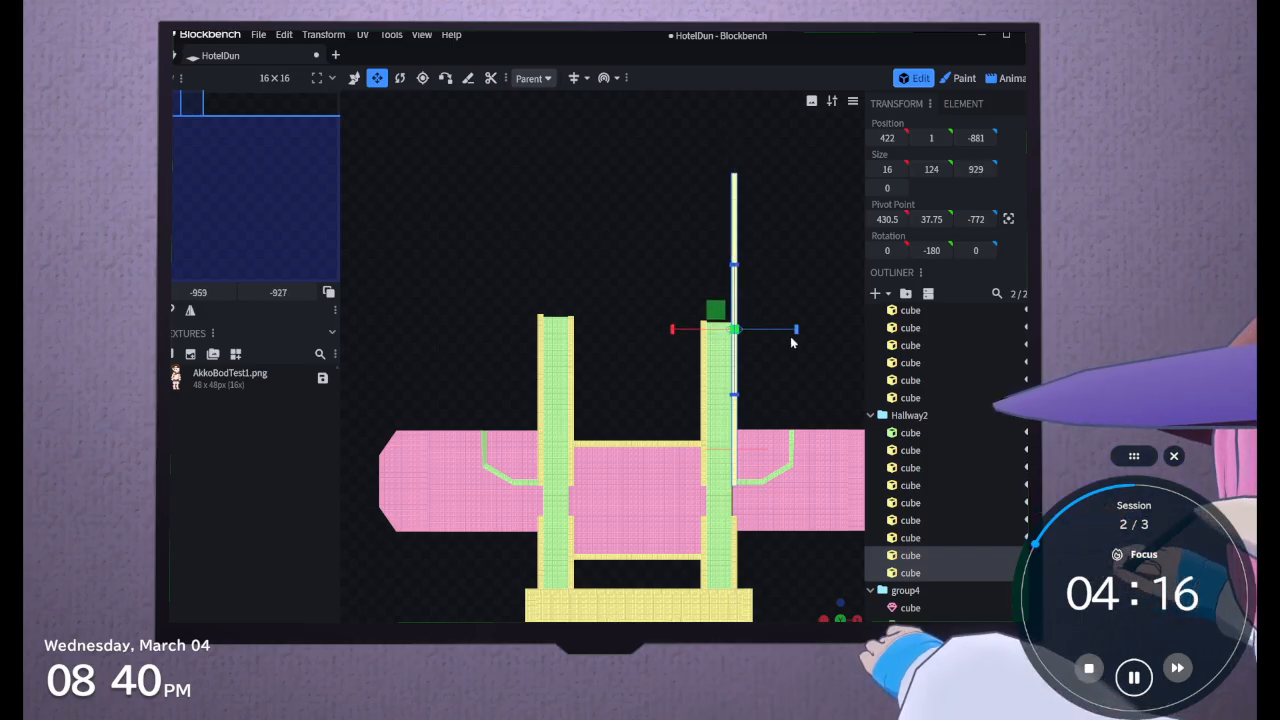
# Lengthen the inner Hallway2 end wall and its low trim together along Z to 931
pyautogui.click(923, 541)
pyautogui.keyDown('shift'); pyautogui.click(920, 524); pyautogui.keyUp('shift')
pyautogui.moveTo(704, 338); pyautogui.dragTo(685, 194)
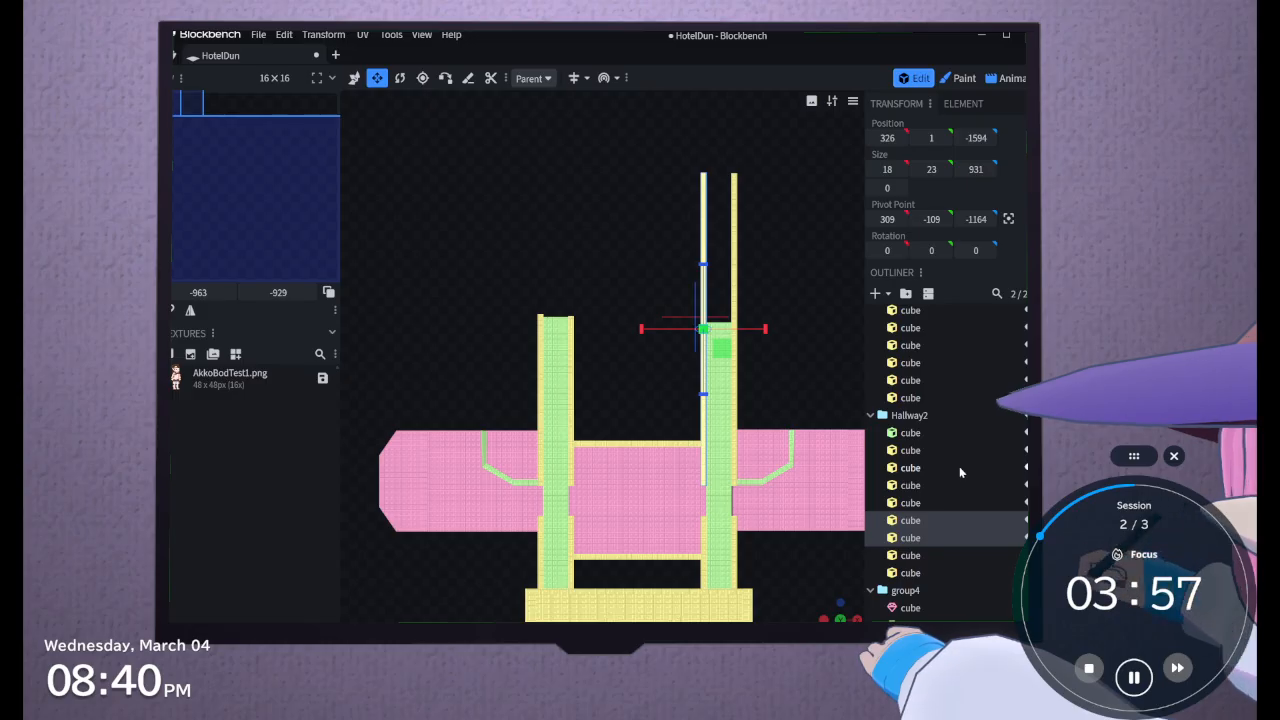
# Shorten the outer Hallway end wall and its low trim to a length of 504, level with the inner wall
pyautogui.click(911, 398)
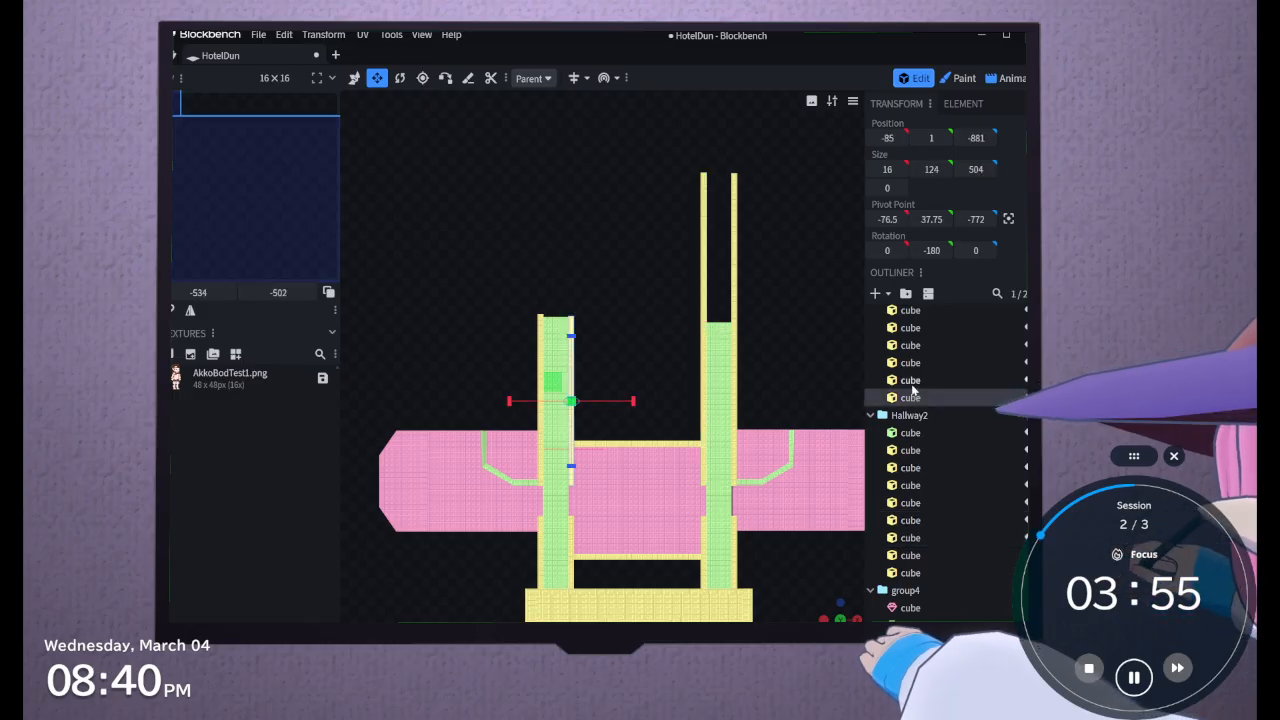
pyautogui.click(912, 364)
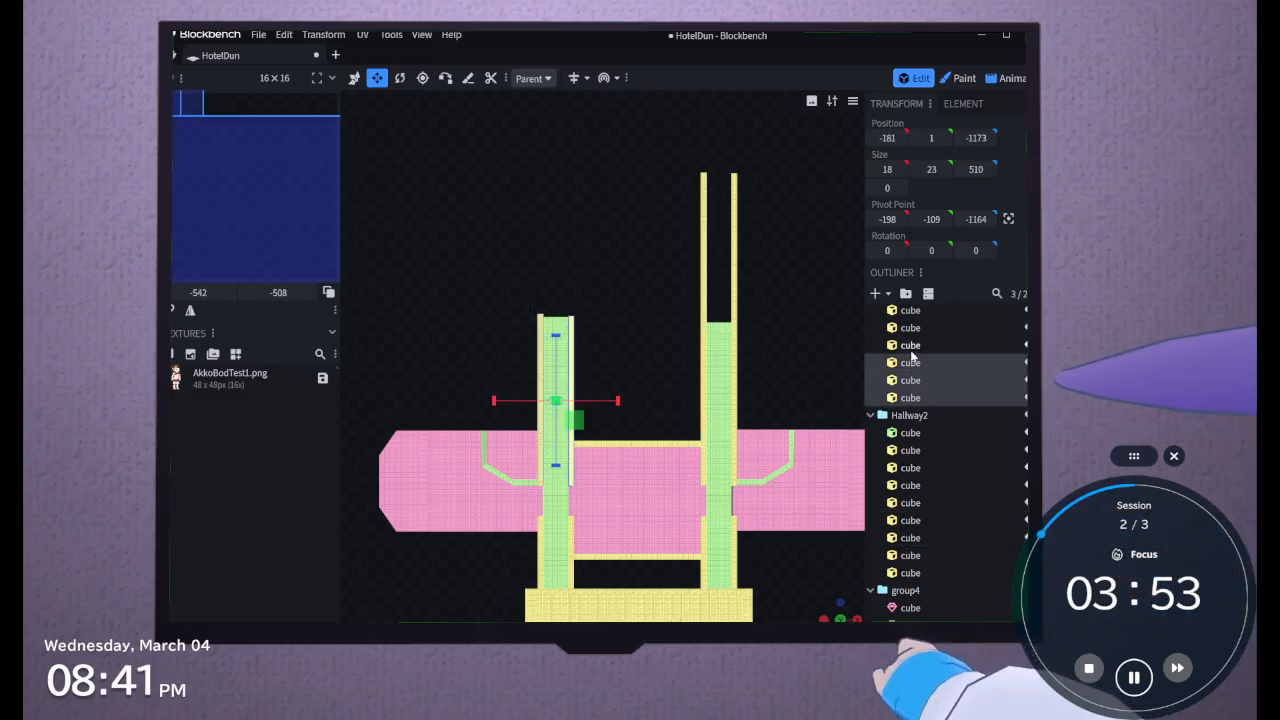
pyautogui.click(911, 350)
pyautogui.keyDown('shift'); pyautogui.click(911, 362); pyautogui.keyUp('shift')
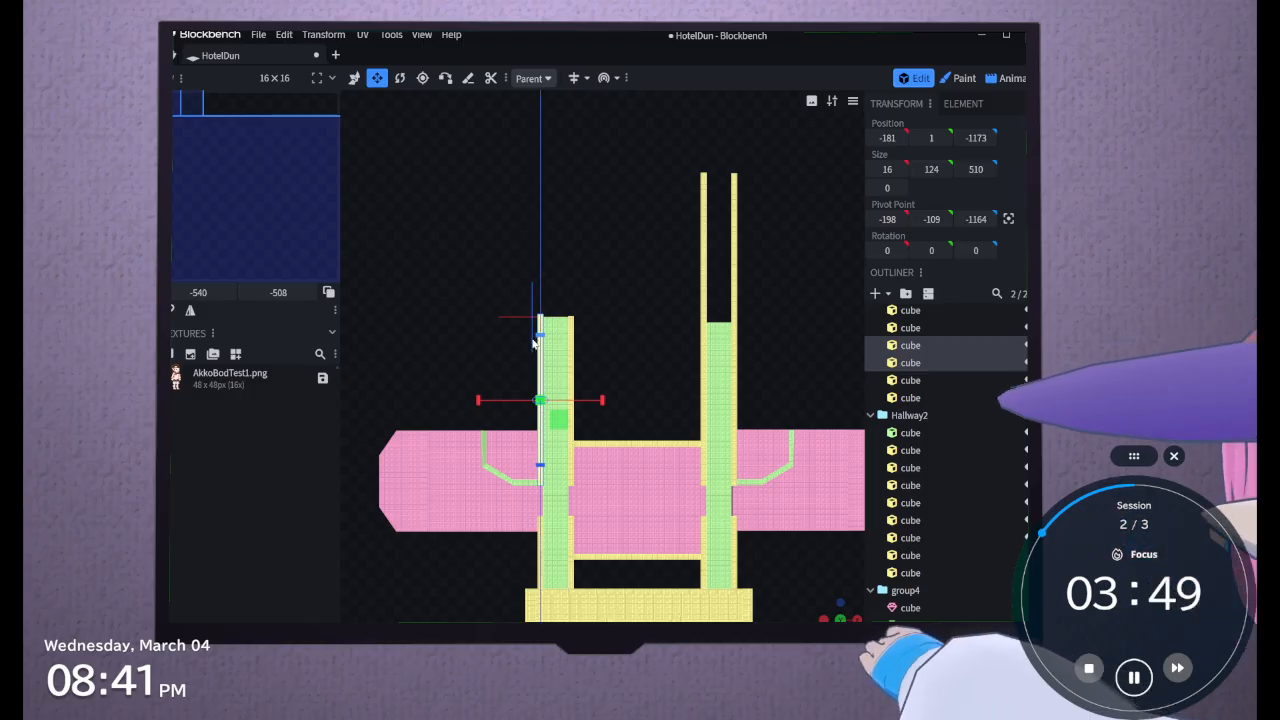
pyautogui.moveTo(533, 343); pyautogui.dragTo(538, 342)
pyautogui.moveTo(617, 360); pyautogui.dragTo(686, 361, button='right')
pyautogui.scroll(2, 686, 367)
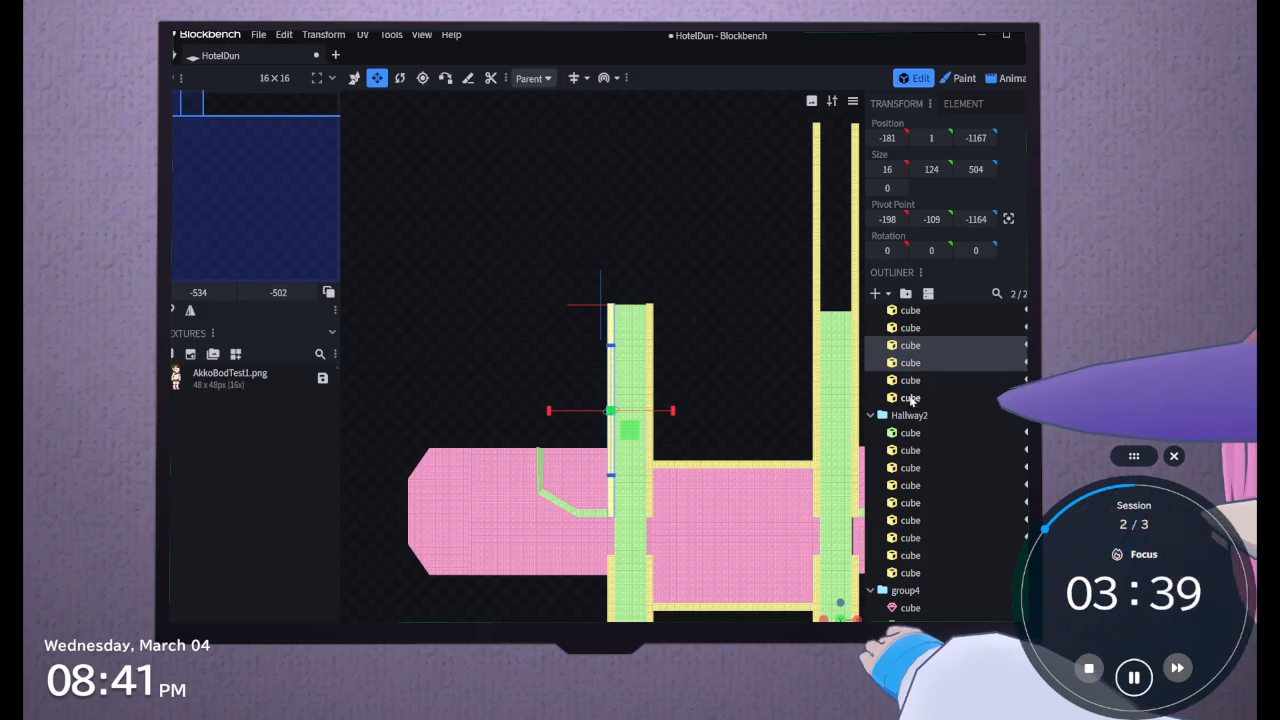
# Extend the Hallway floor cube along Z to a length of 1247, past its end walls
pyautogui.scroll(3, 925, 398)
pyautogui.click(910, 420)
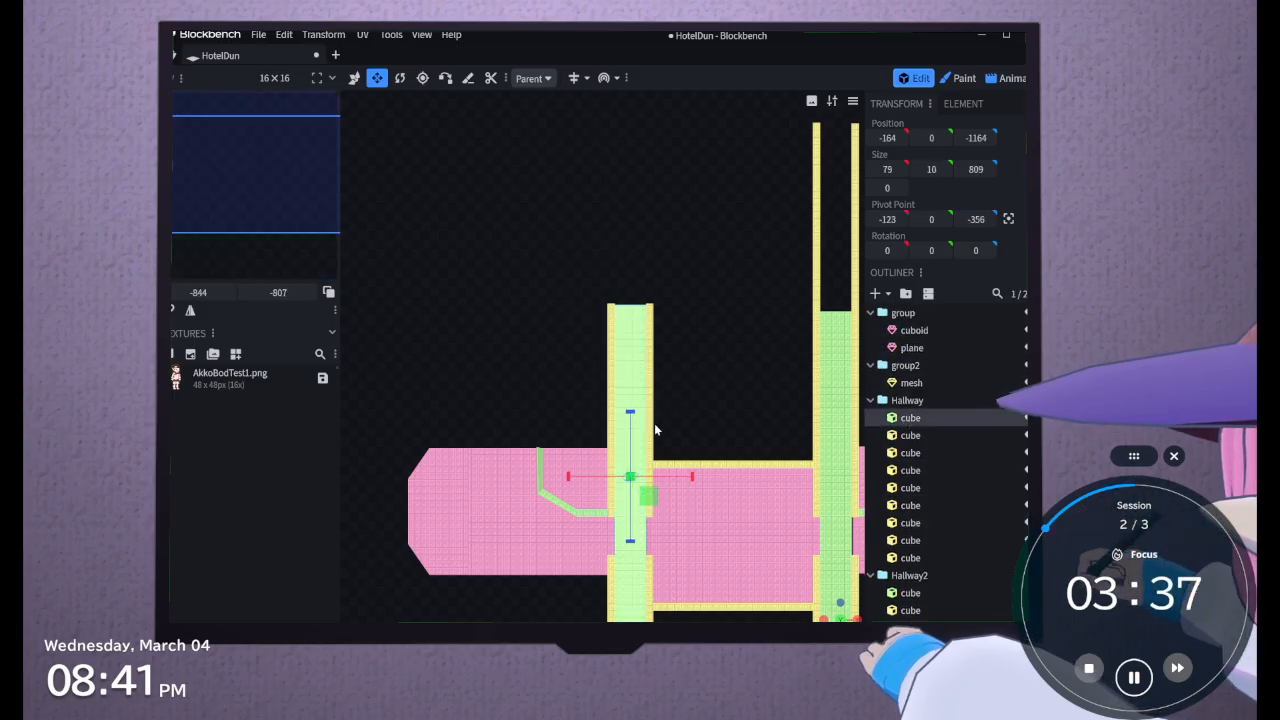
pyautogui.moveTo(630, 411); pyautogui.dragTo(613, 232)
pyautogui.scroll(-2, 613, 232)
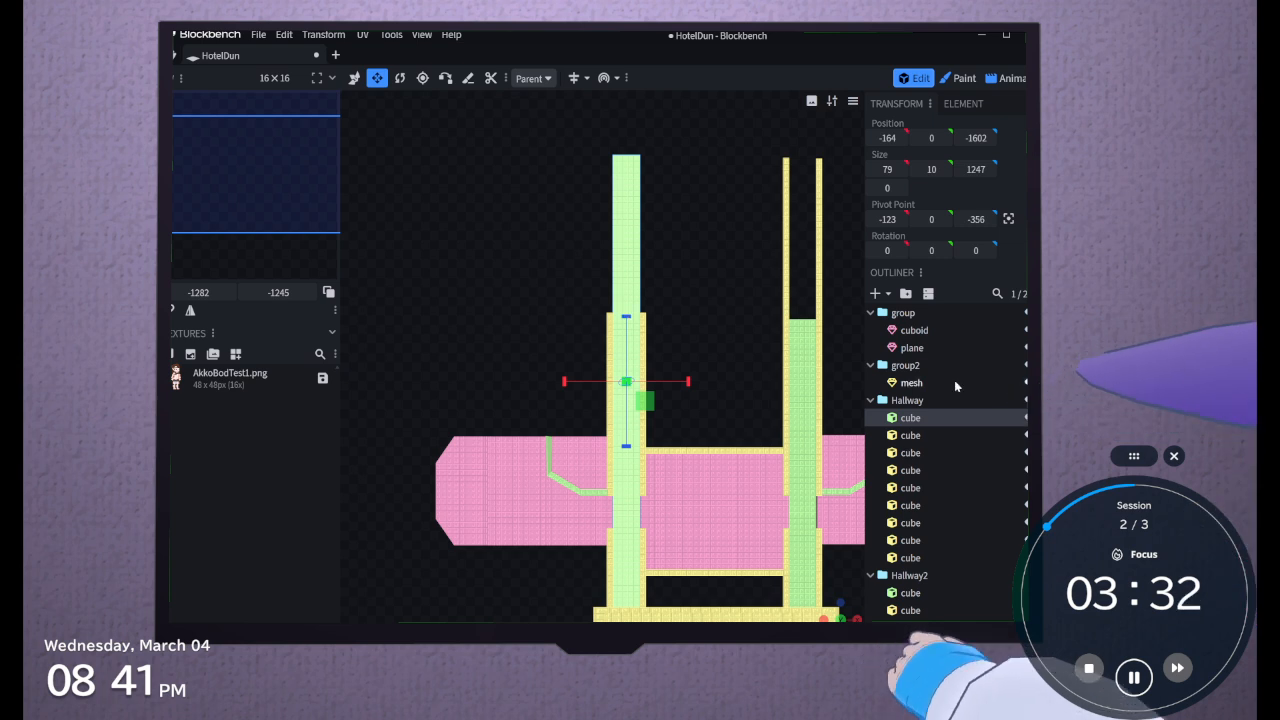
# Extend the Hallway2 floor cube along Z to a length of 1234 between its lengthened walls
pyautogui.click(905, 593)
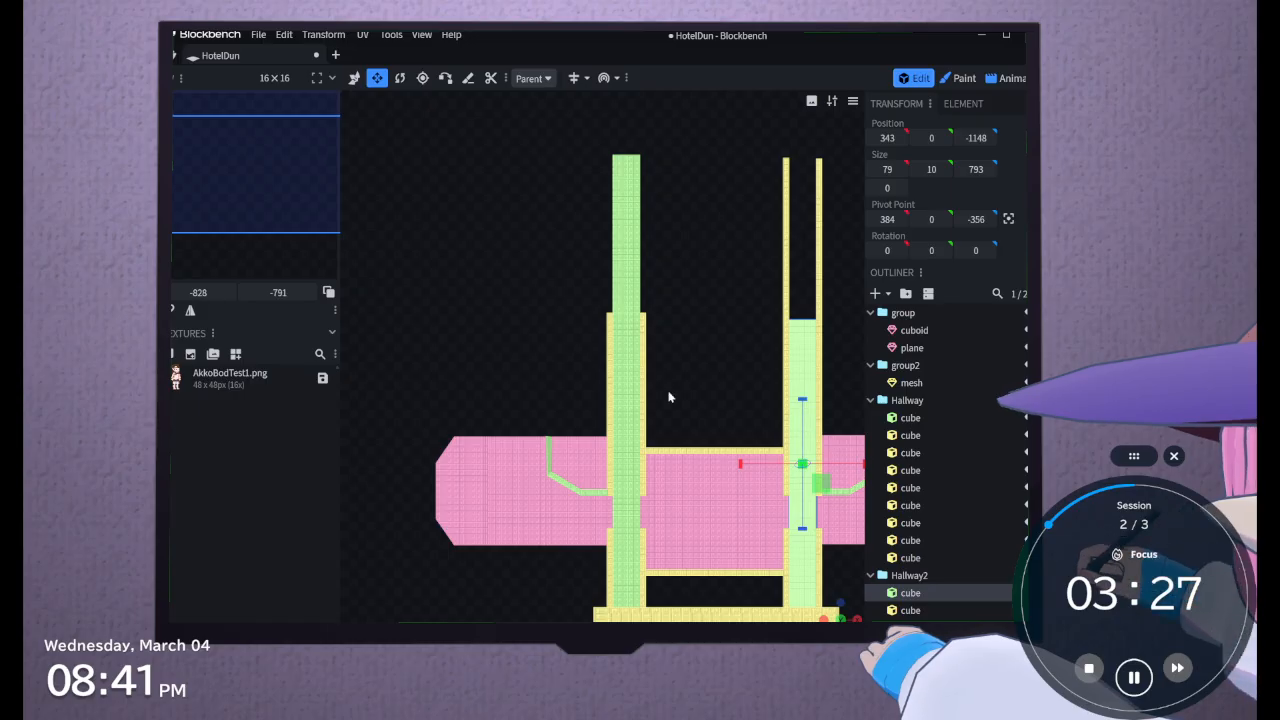
pyautogui.moveTo(670, 397); pyautogui.dragTo(572, 364, button='right')
pyautogui.moveTo(708, 366); pyautogui.dragTo(690, 215)
pyautogui.moveTo(647, 240); pyautogui.dragTo(684, 331, button='right')
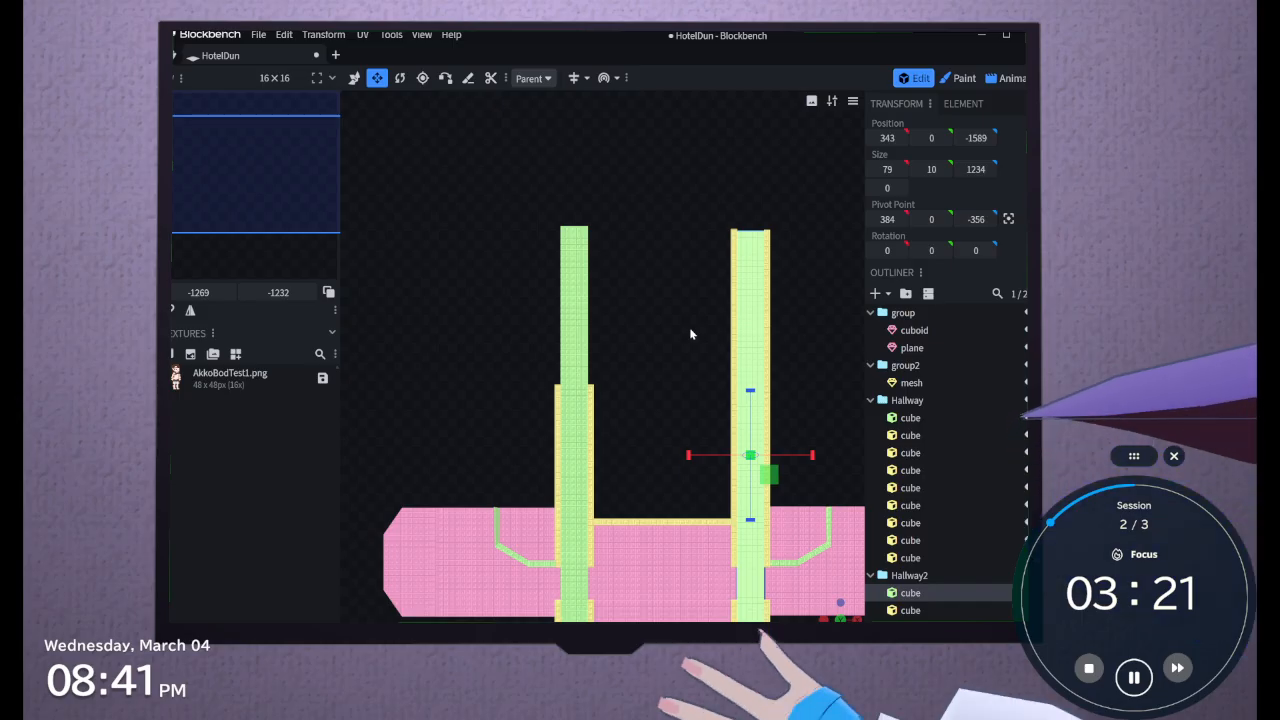
# Duplicate the Hallway's four far-end wall and trim cubes and move the copies along Z to -1469, leaving a doorway gap
pyautogui.click(920, 450)
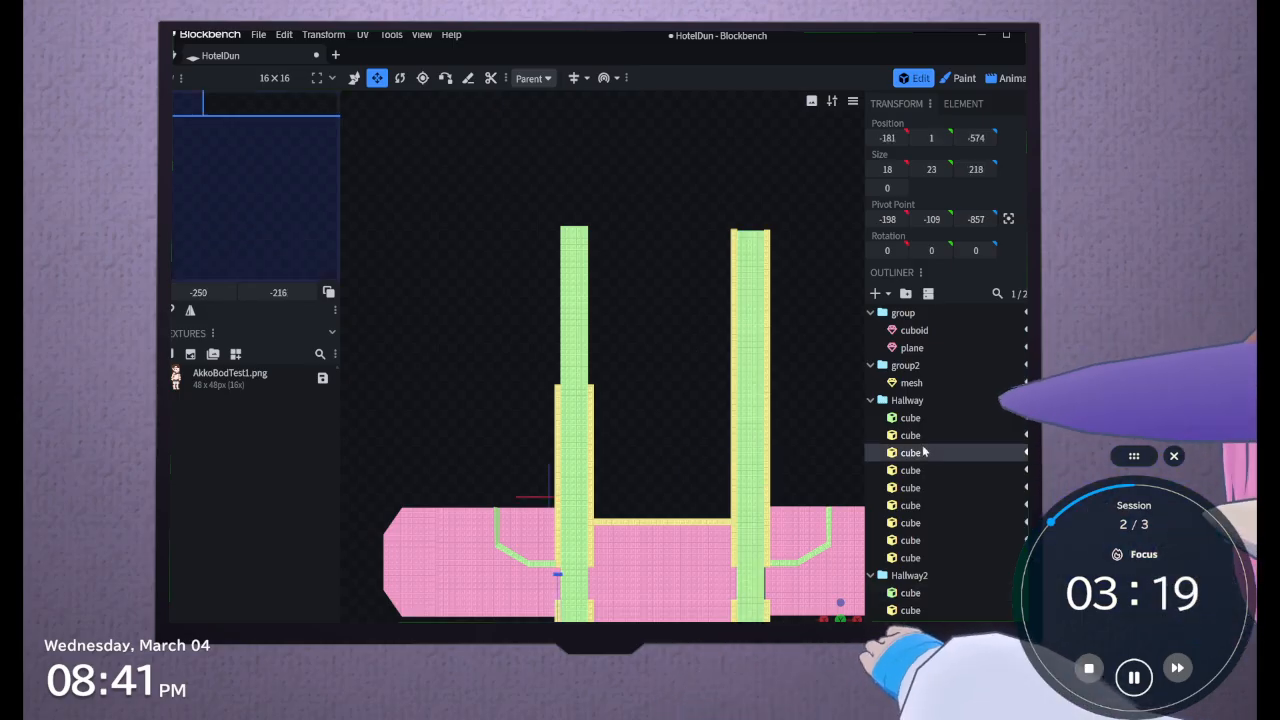
pyautogui.click(906, 543)
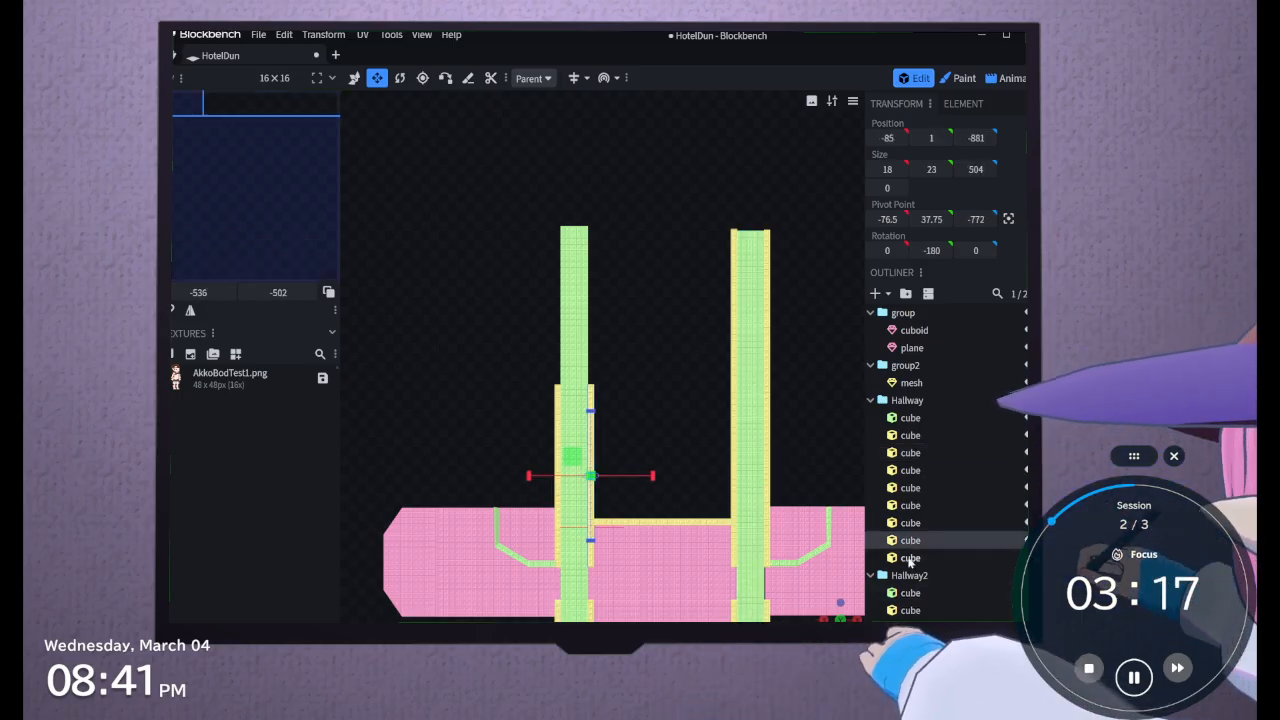
pyautogui.click(908, 558)
pyautogui.keyDown('shift'); pyautogui.click(910, 507); pyautogui.keyUp('shift')
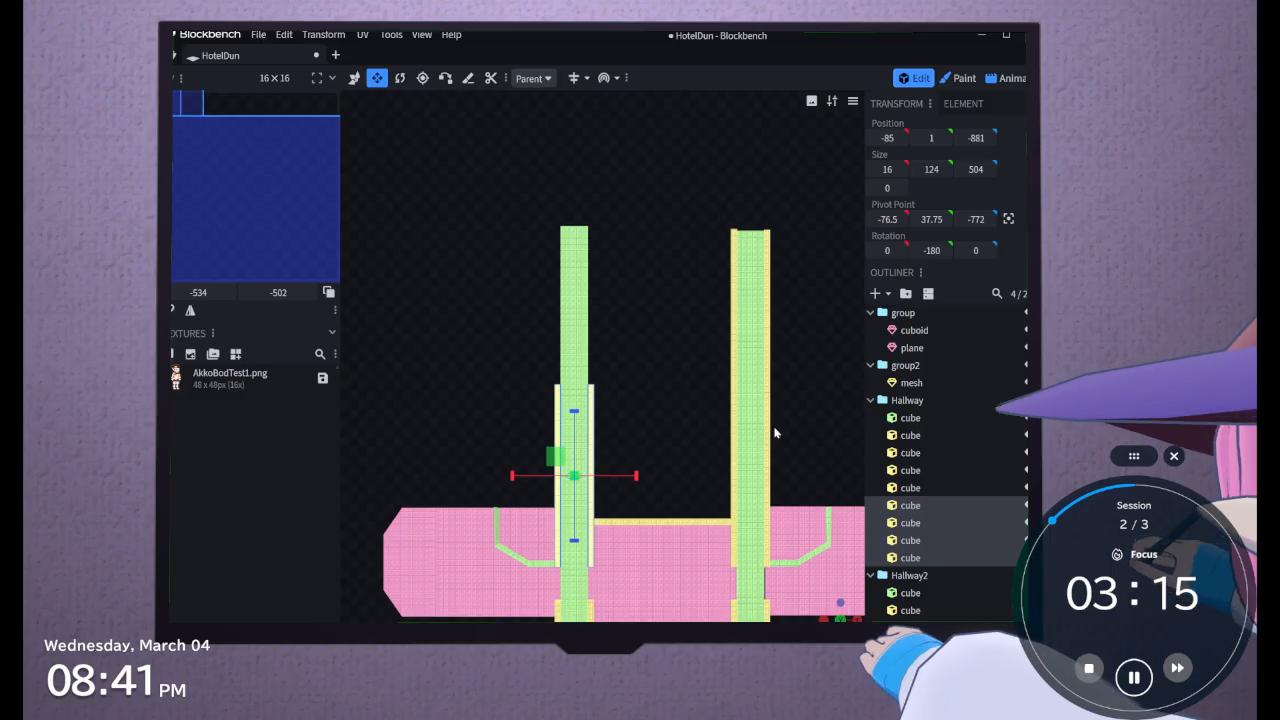
pyautogui.hotkey('ctrl', 'd')
pyautogui.moveTo(574, 532); pyautogui.dragTo(567, 324)
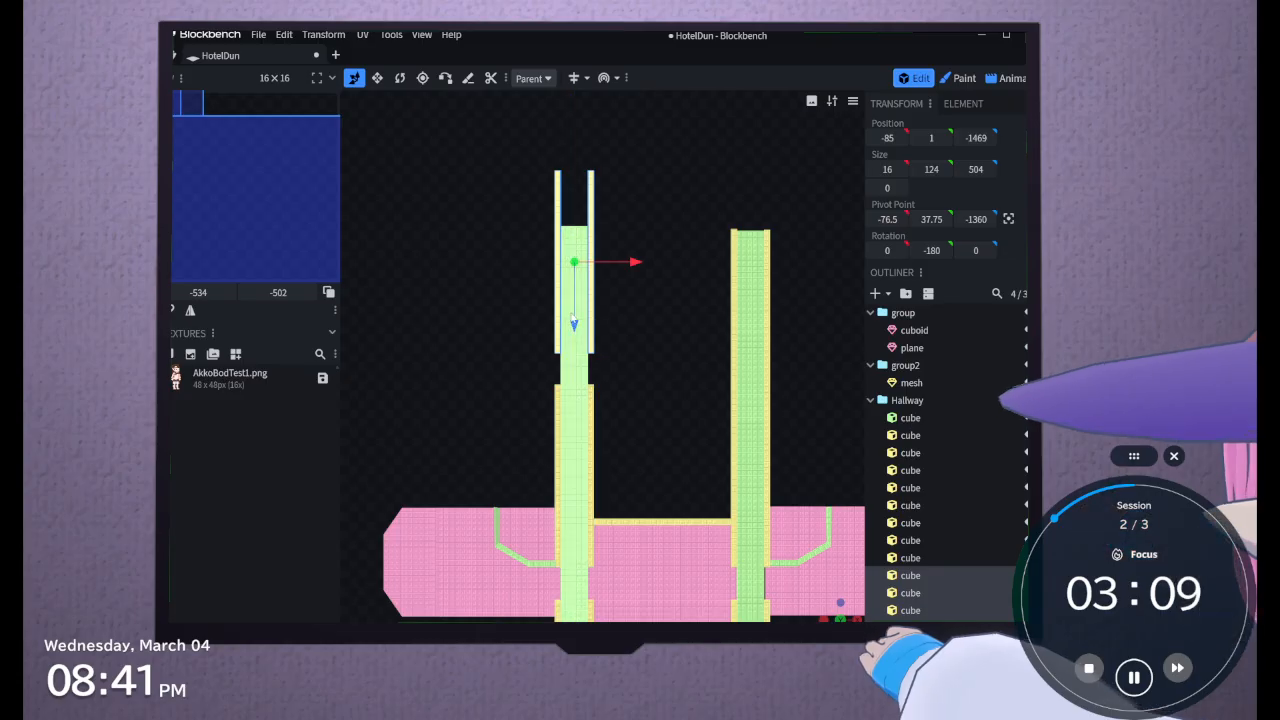
# Extend the Hallway floor cube along Z to a length of 1397, level with the ends of the duplicated walls
pyautogui.click(576, 418)
pyautogui.click(377, 78)
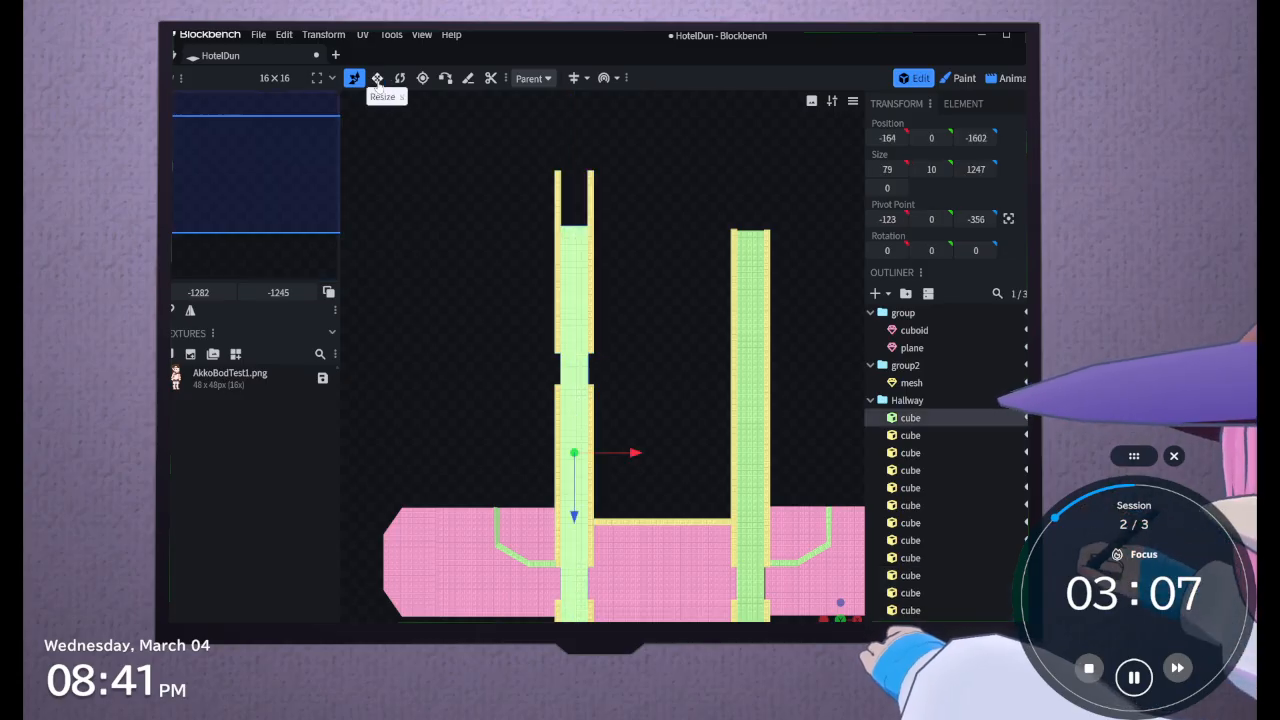
pyautogui.moveTo(587, 390); pyautogui.dragTo(568, 339)
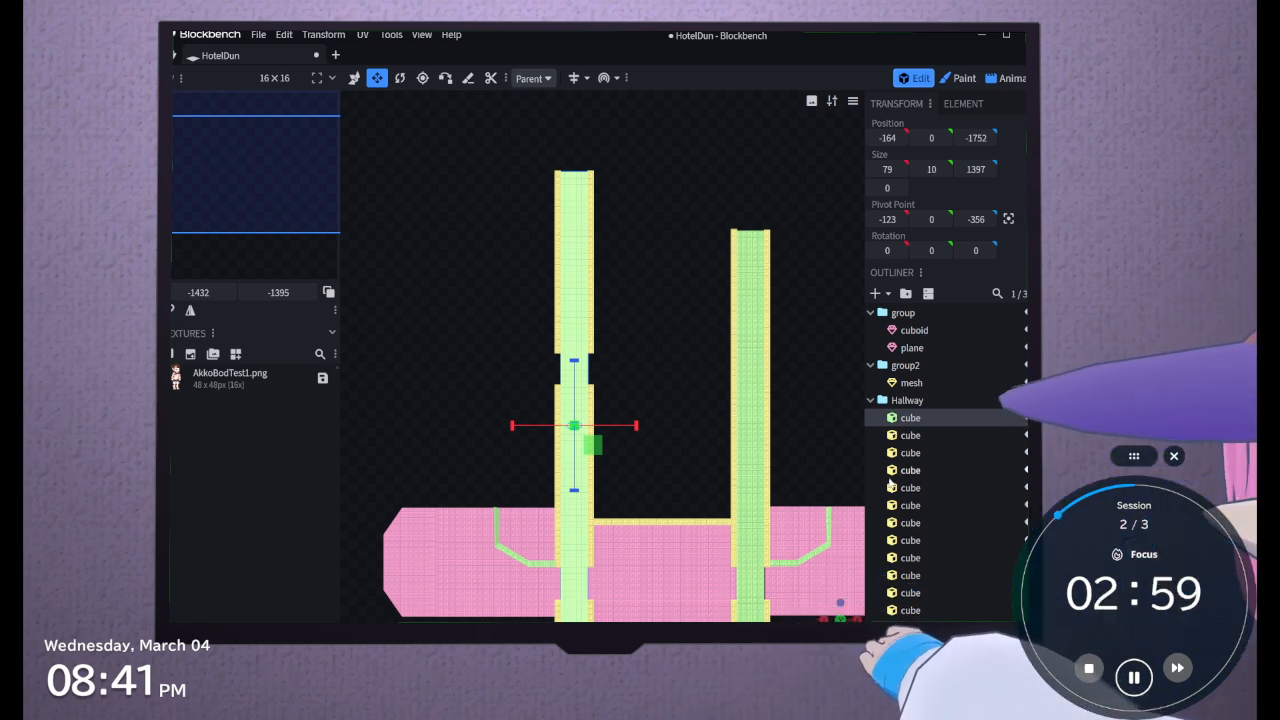
# Shorten the outer Hallway2 end wall and its low trim together along Z to a length of 442
pyautogui.click(747, 346)
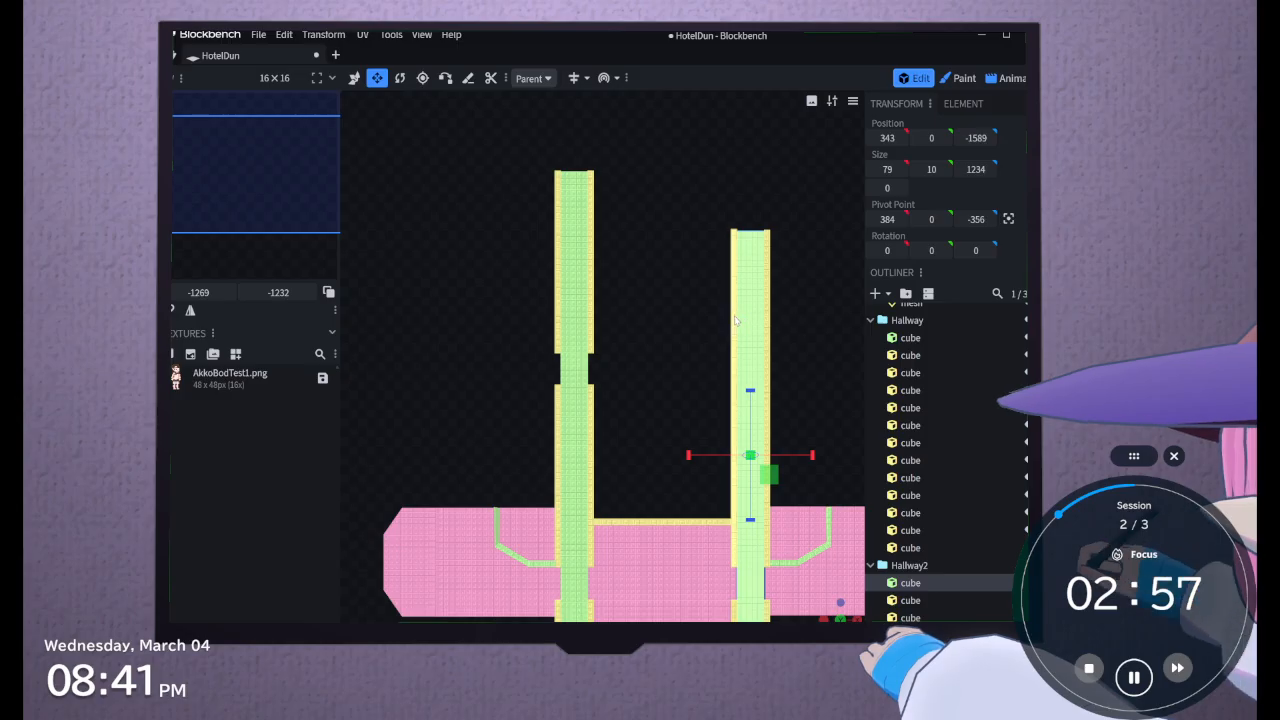
pyautogui.doubleClick(735, 320)
pyautogui.click(915, 601)
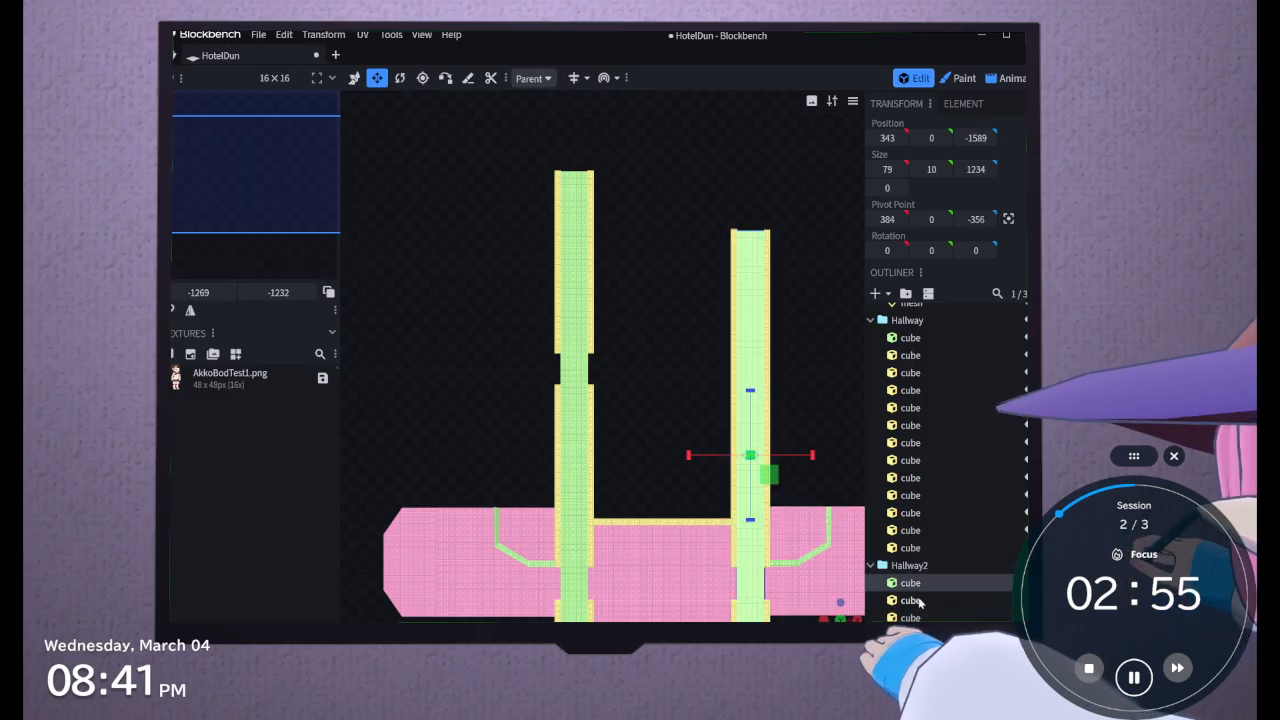
pyautogui.keyDown('shift'); pyautogui.click(912, 602); pyautogui.keyUp('shift')
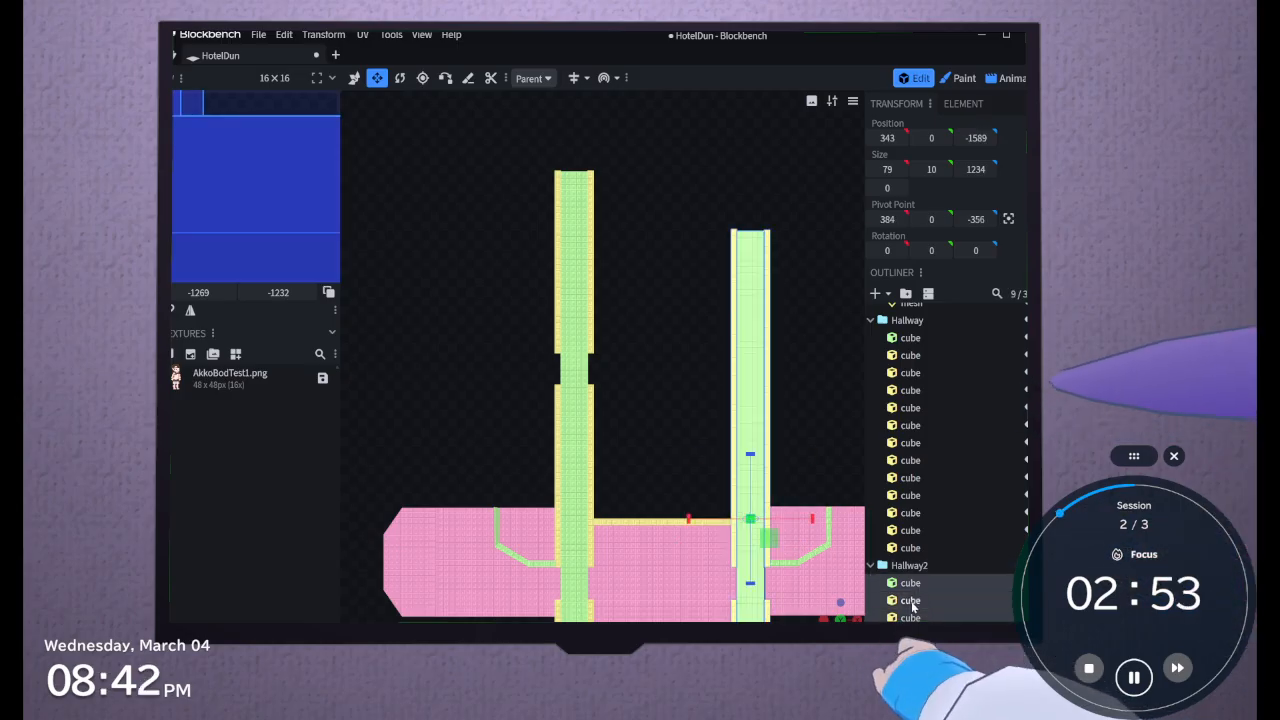
pyautogui.click(912, 602)
pyautogui.click(911, 584)
pyautogui.scroll(-2, 916, 595)
pyautogui.scroll(-2, 916, 598)
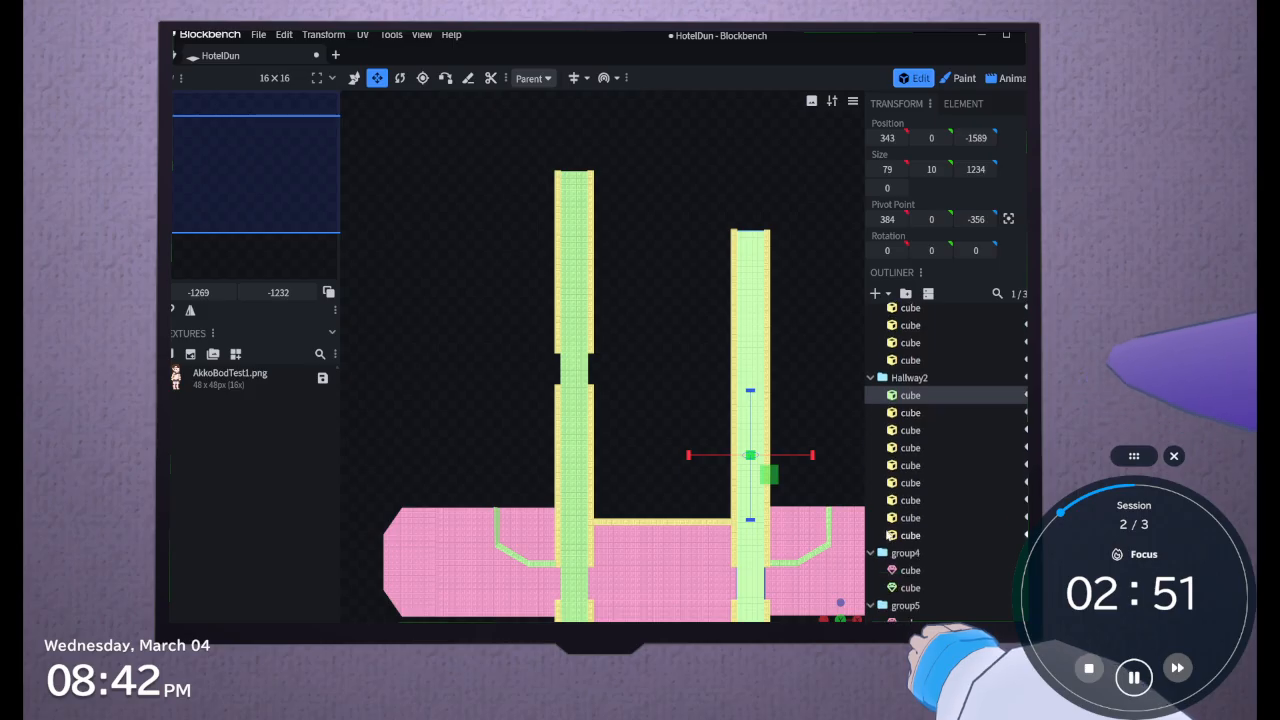
pyautogui.click(903, 537)
pyautogui.keyDown('shift'); pyautogui.click(903, 518); pyautogui.keyUp('shift')
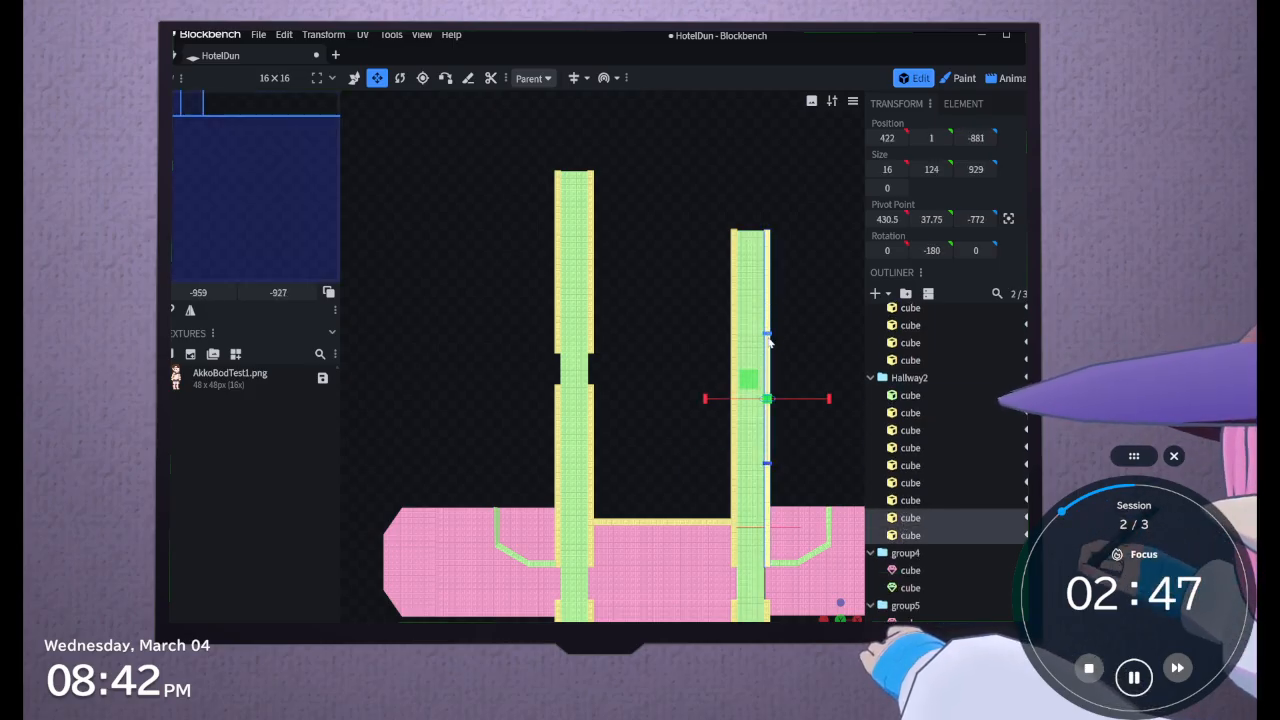
pyautogui.moveTo(787, 460); pyautogui.dragTo(671, 436, button='right')
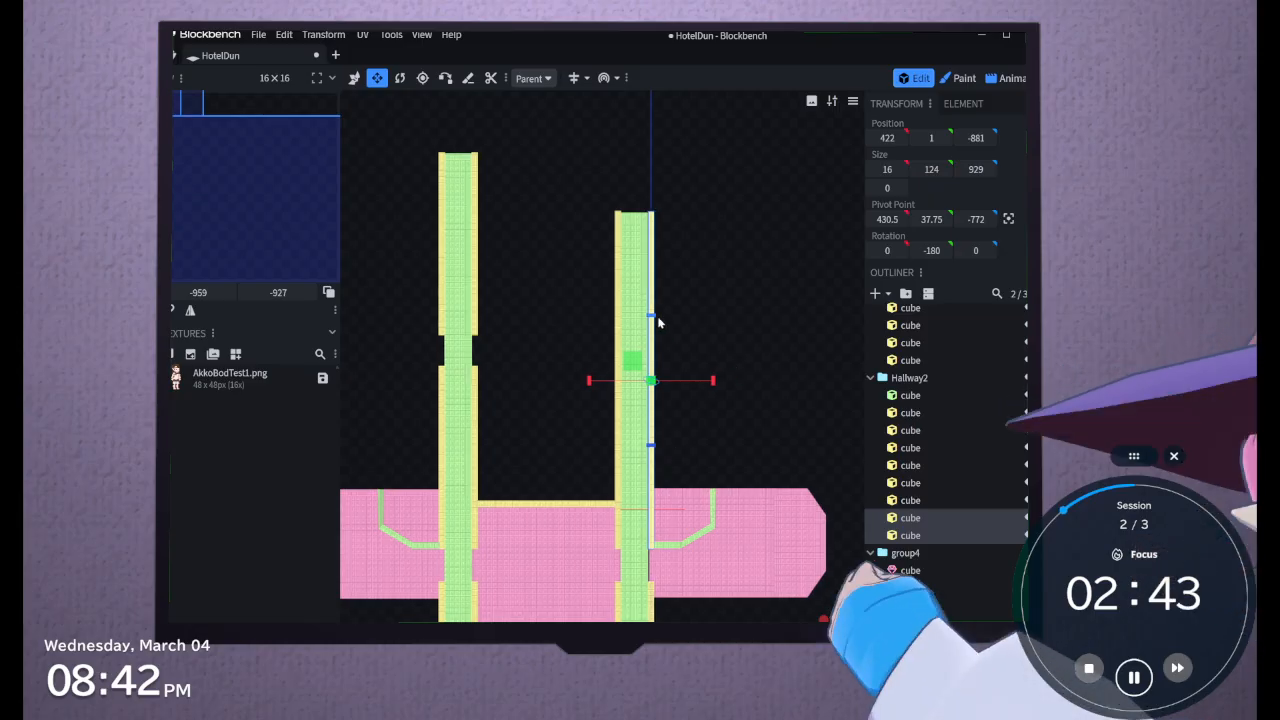
pyautogui.moveTo(651, 316); pyautogui.dragTo(658, 500)
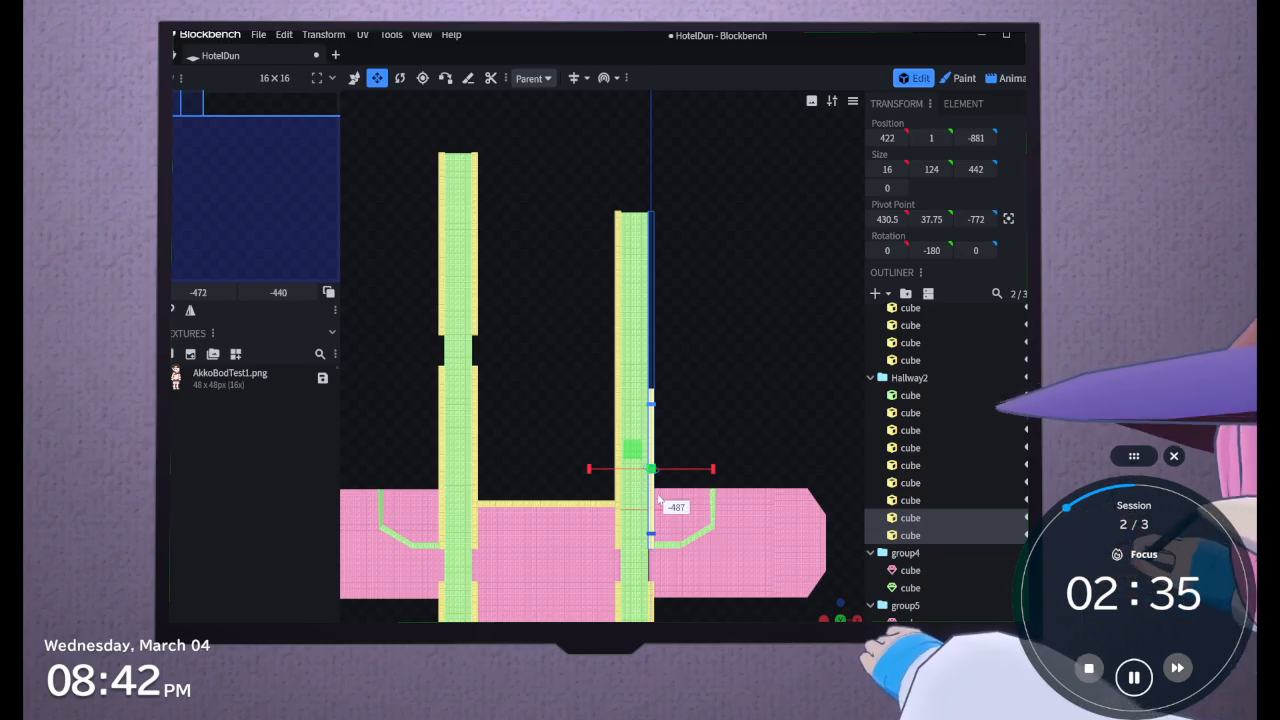
pyautogui.moveTo(658, 500); pyautogui.dragTo(658, 498)
# Duplicate the shortened outer Hallway2 wall and trim and move the copies along Z to -1399, leaving a doorway gap
pyautogui.hotkey('ctrl', 'd')
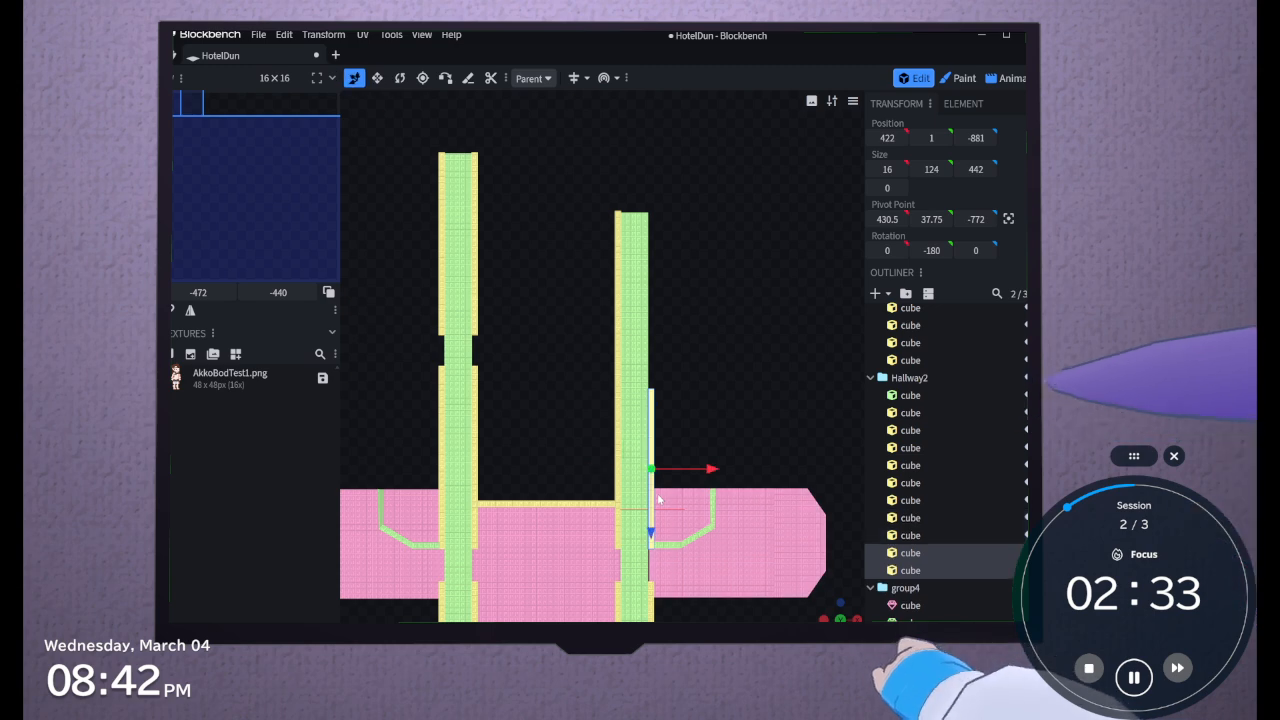
pyautogui.moveTo(651, 532); pyautogui.dragTo(617, 348)
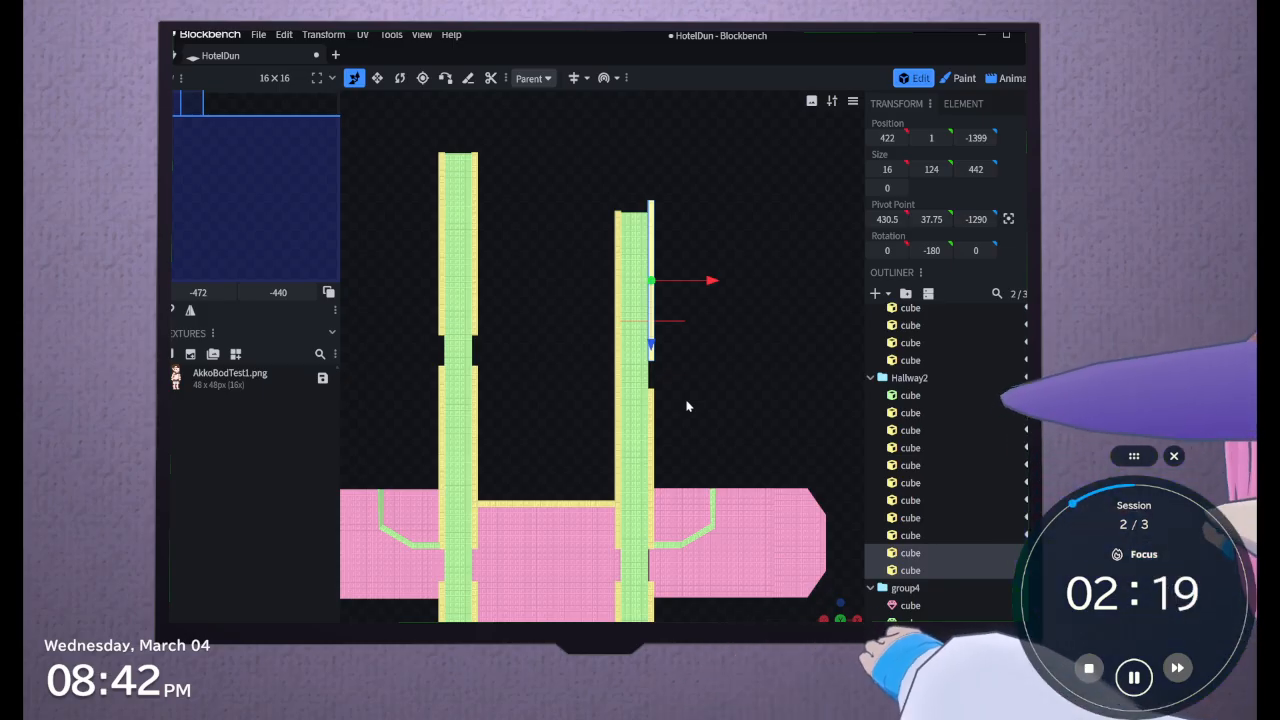
# Extend the Hallway2 floor cube along Z to a length of 1262
pyautogui.click(636, 376)
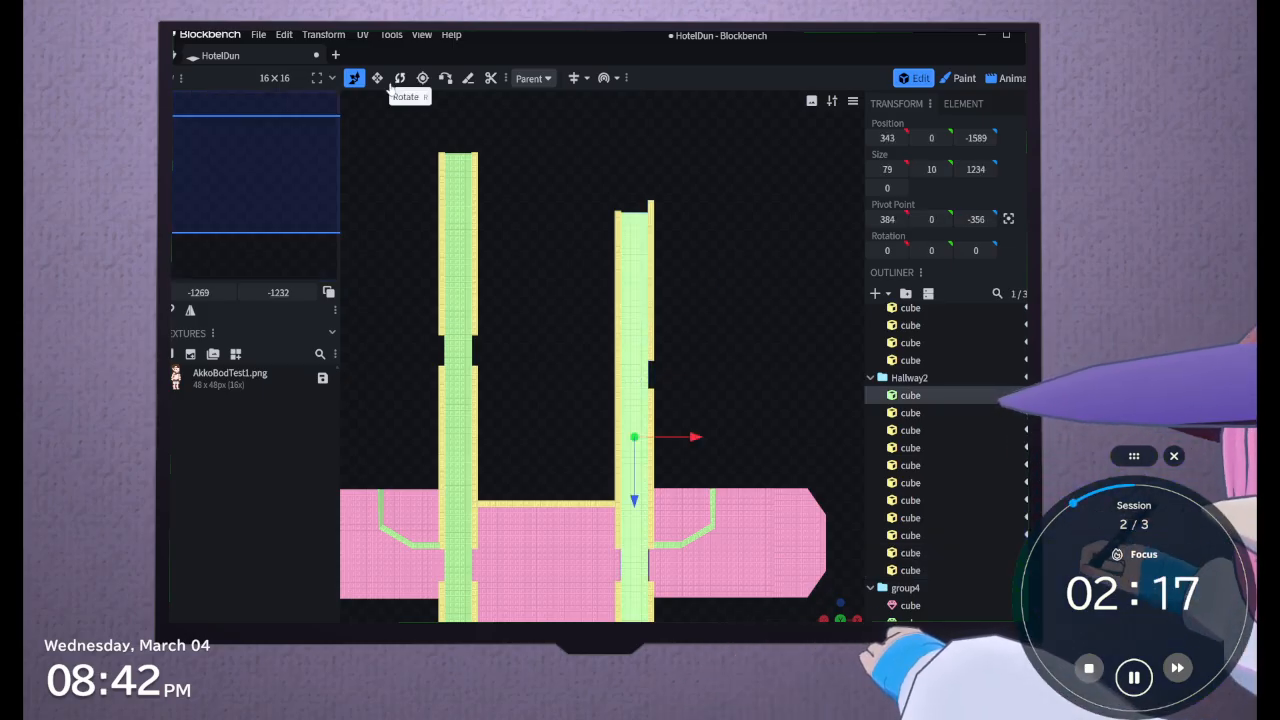
pyautogui.press('v')
pyautogui.moveTo(638, 375); pyautogui.dragTo(638, 365)
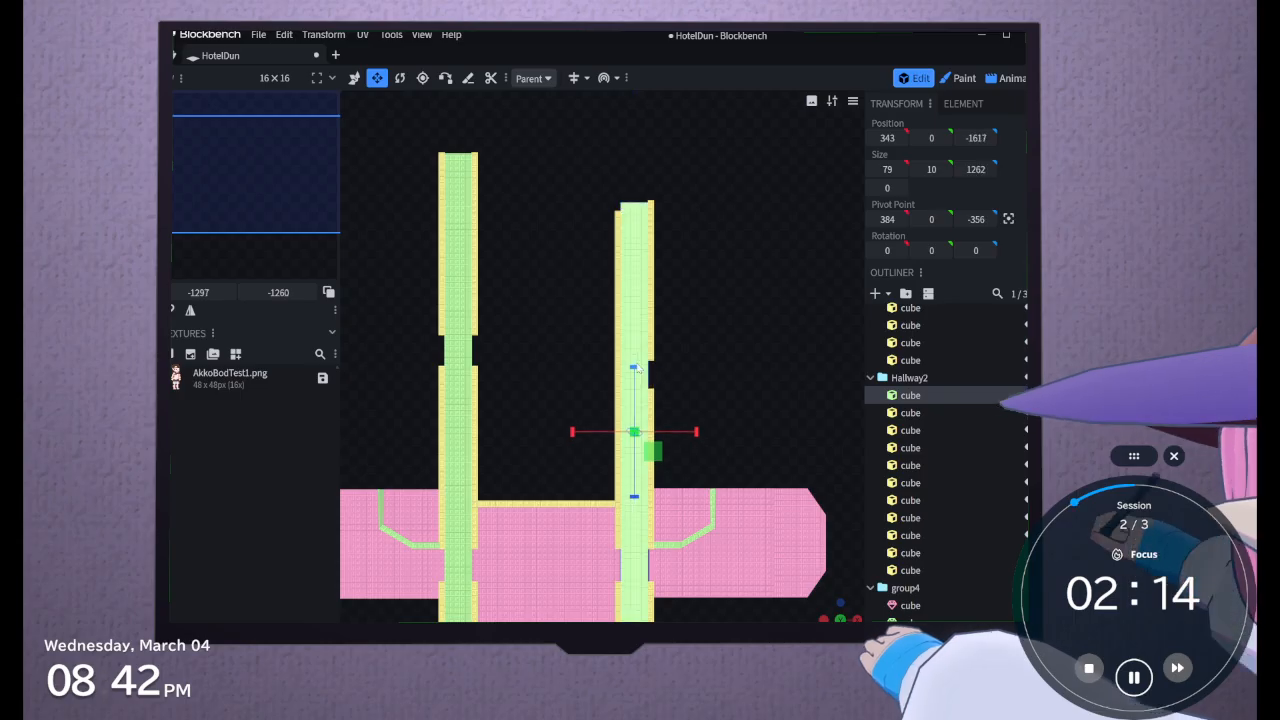
# Lengthen the inner Hallway2 end wall and its low trim together along Z, well past the end of the floor
pyautogui.click(903, 429)
pyautogui.click(619, 353)
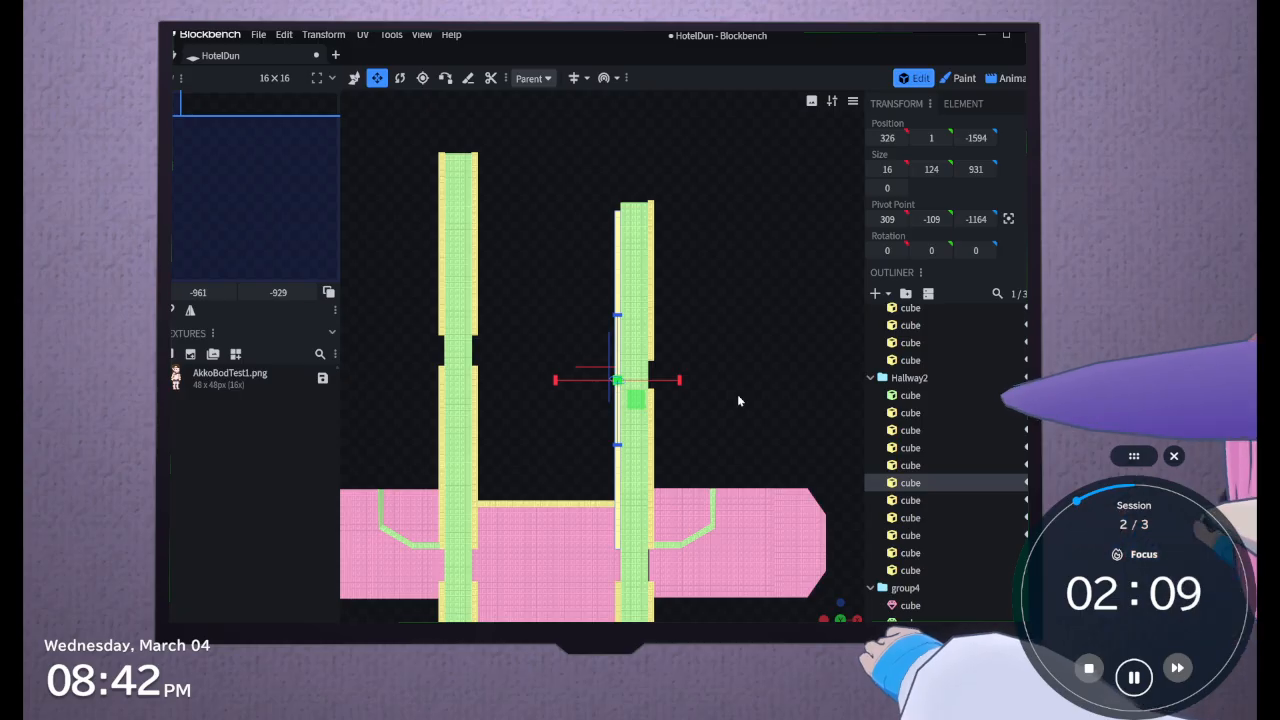
pyautogui.click(921, 501)
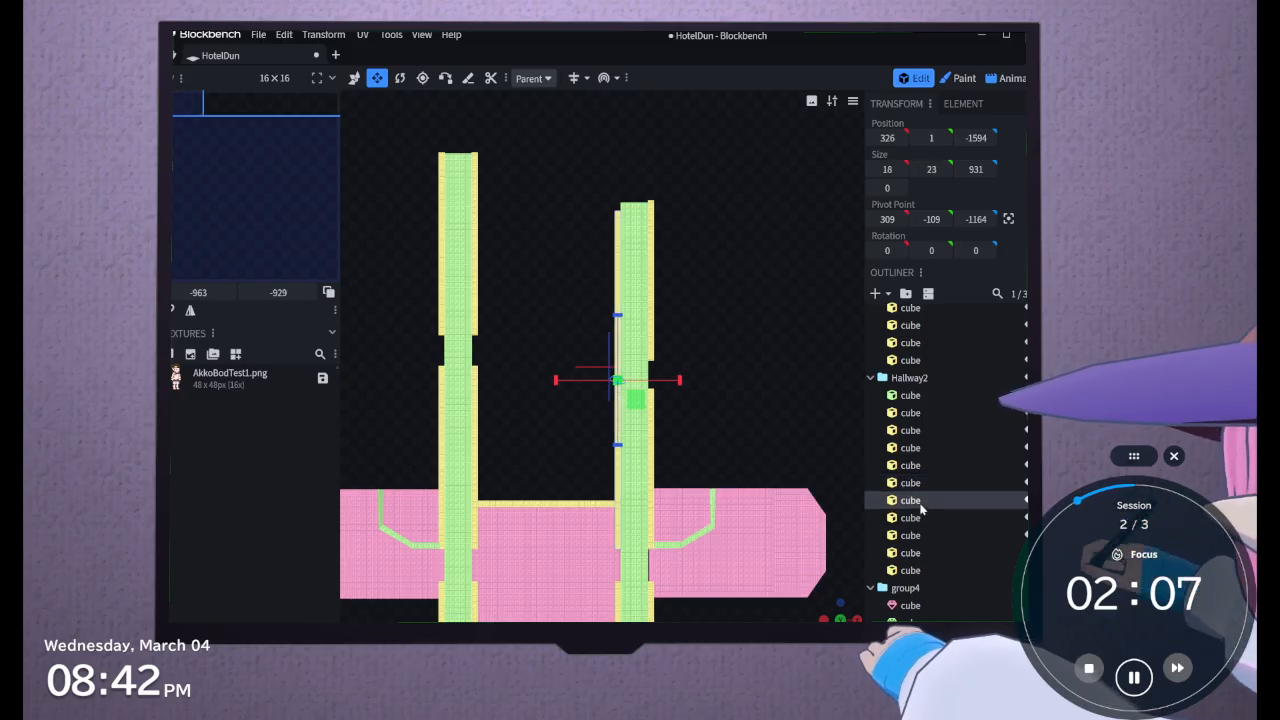
pyautogui.keyDown('ctrl'); pyautogui.click(917, 487); pyautogui.keyUp('ctrl')
pyautogui.moveTo(618, 316); pyautogui.dragTo(616, 280)
# Lengthen the duplicated outer Hallway2 wall and its trim along Z to 549, level with the inner wall's end
pyautogui.click(930, 518)
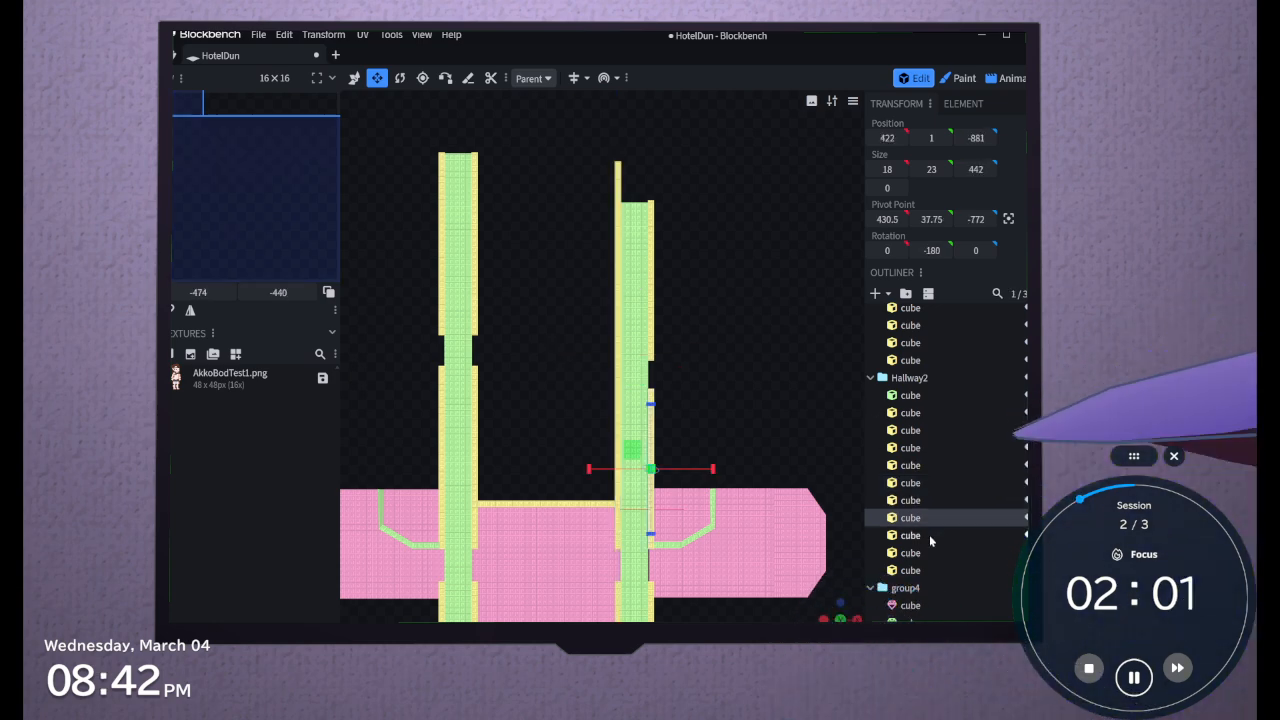
pyautogui.click(929, 535)
pyautogui.click(930, 552)
pyautogui.keyDown('ctrl'); pyautogui.click(930, 574); pyautogui.keyUp('ctrl')
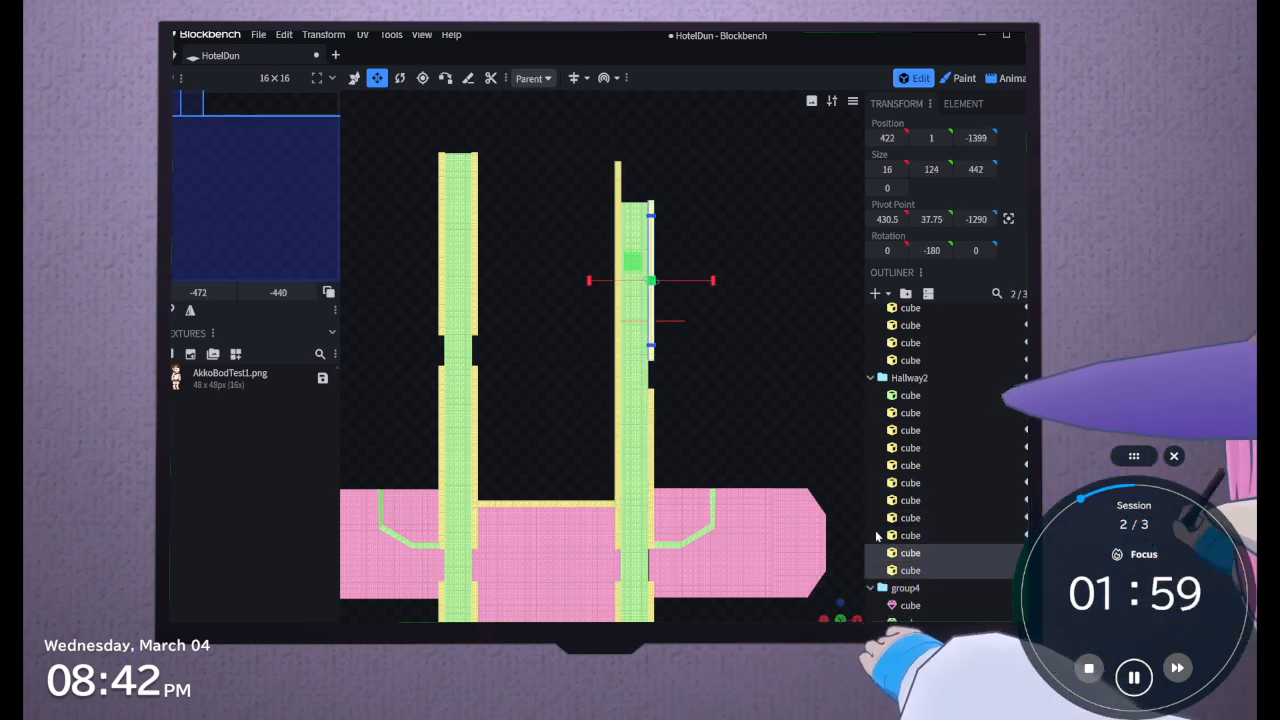
pyautogui.moveTo(650, 215); pyautogui.dragTo(648, 190)
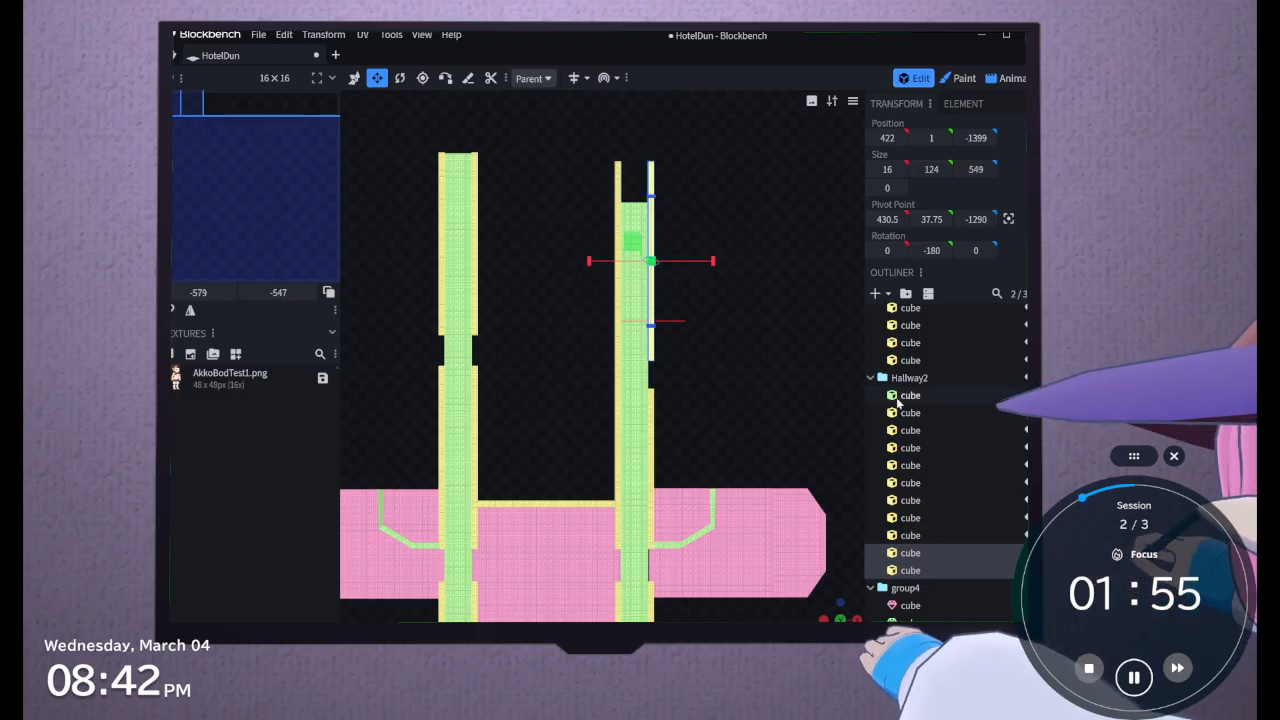
# Extend the Hallway2 floor cube along Z to a length of 1372 between the lengthened walls
pyautogui.click(897, 397)
pyautogui.moveTo(634, 366); pyautogui.dragTo(631, 334)
pyautogui.scroll(-4, 764, 413)
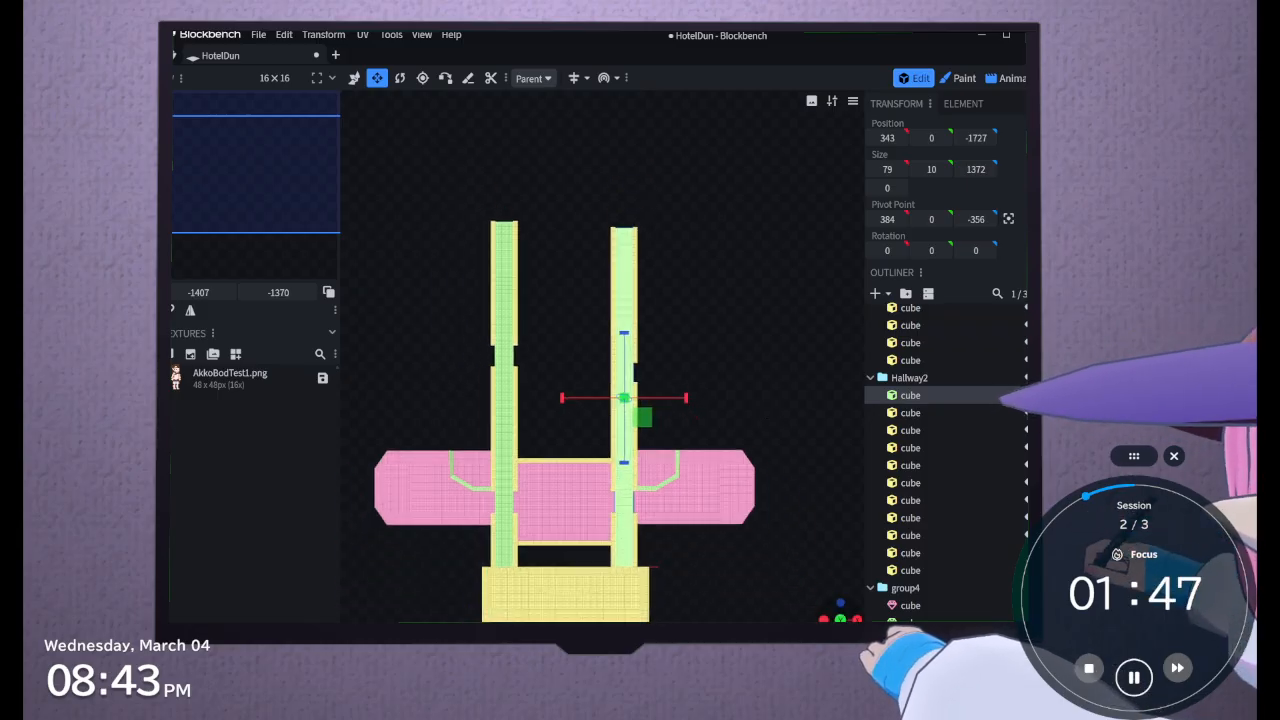
# Try to split the central room's pink floor with Knife cuts at X 27 and Z -652
pyautogui.moveTo(747, 588); pyautogui.dragTo(771, 542, button='right')
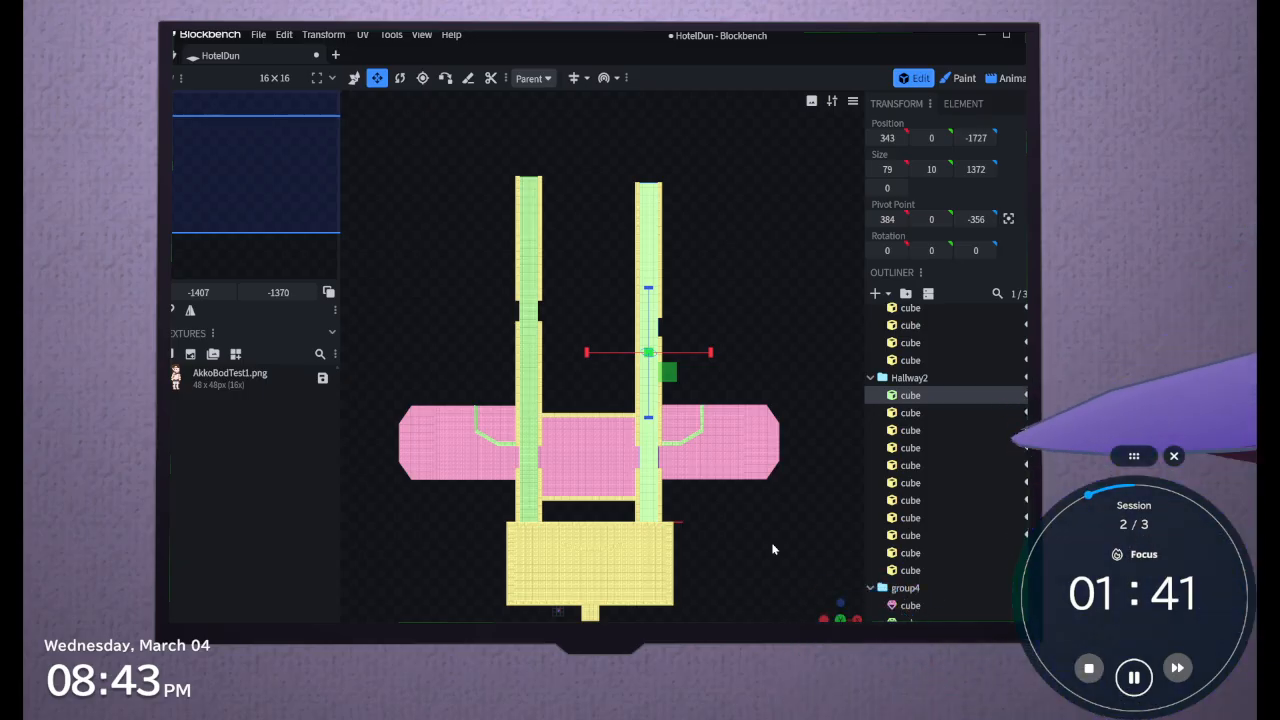
pyautogui.click(602, 460)
pyautogui.moveTo(812, 612); pyautogui.dragTo(838, 604)
pyautogui.moveTo(674, 424); pyautogui.dragTo(652, 422)
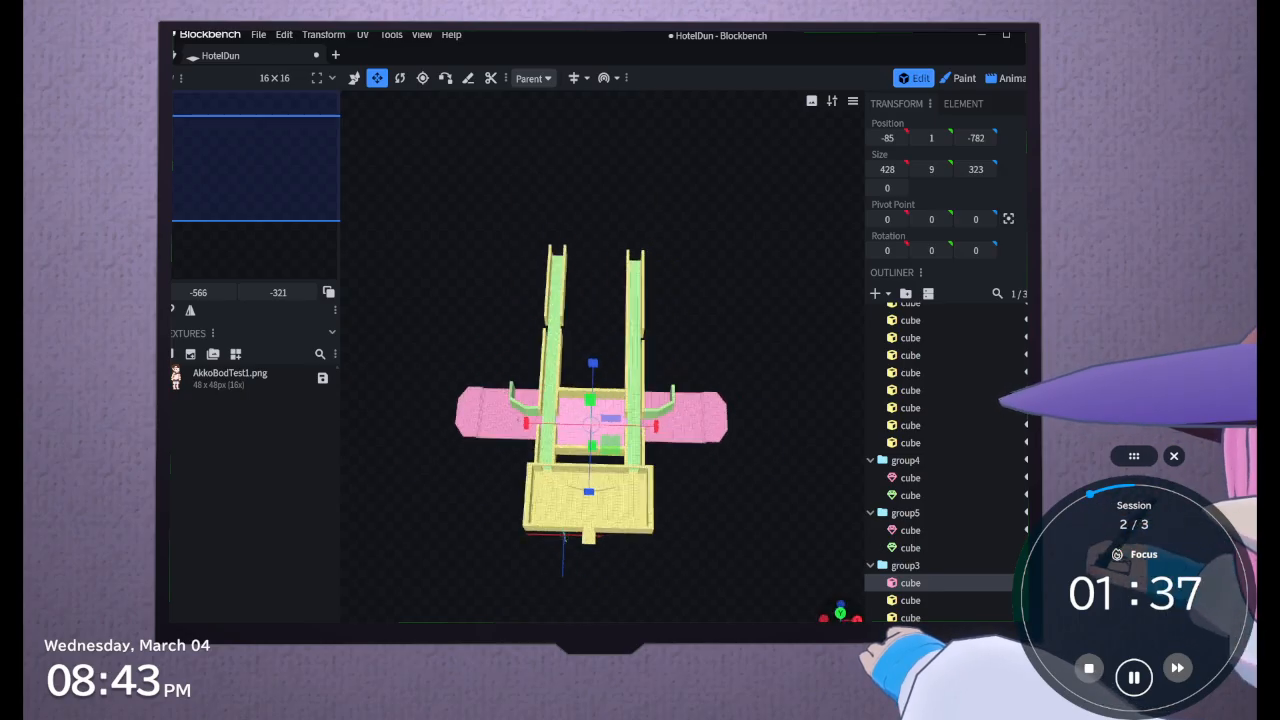
pyautogui.scroll(8, 628, 396)
pyautogui.scroll(6, 640, 380)
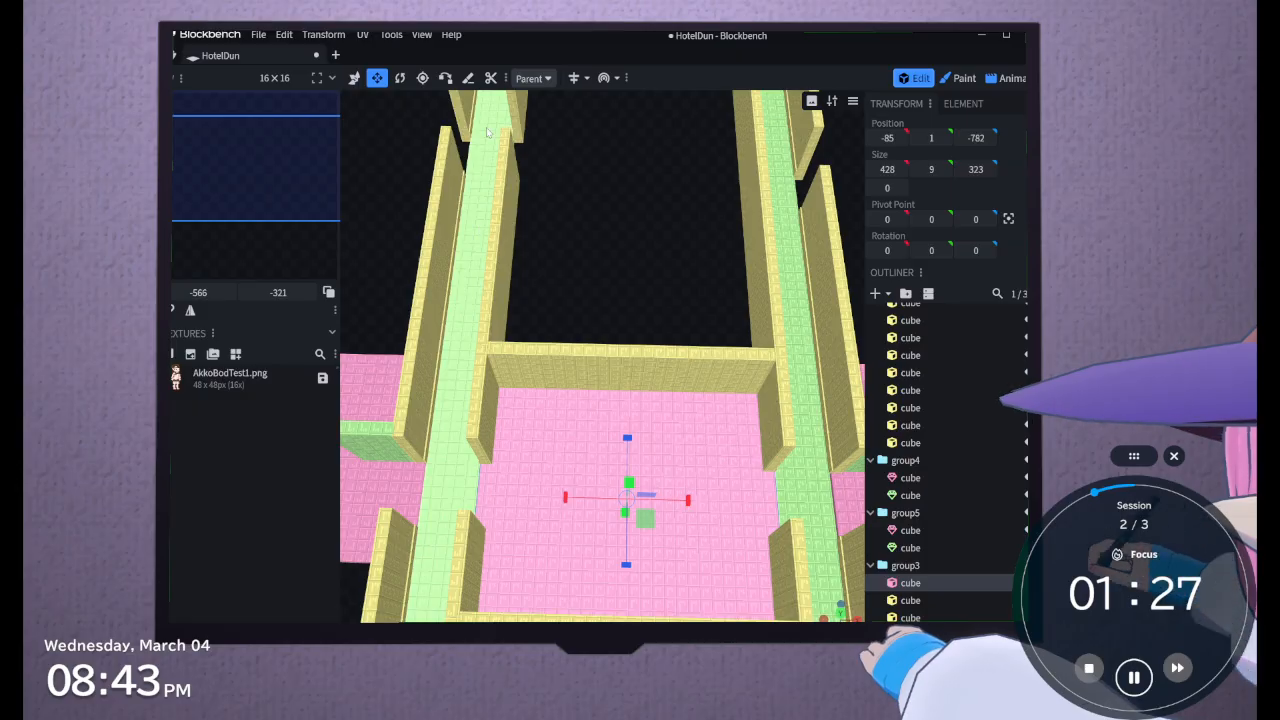
pyautogui.click(468, 77)
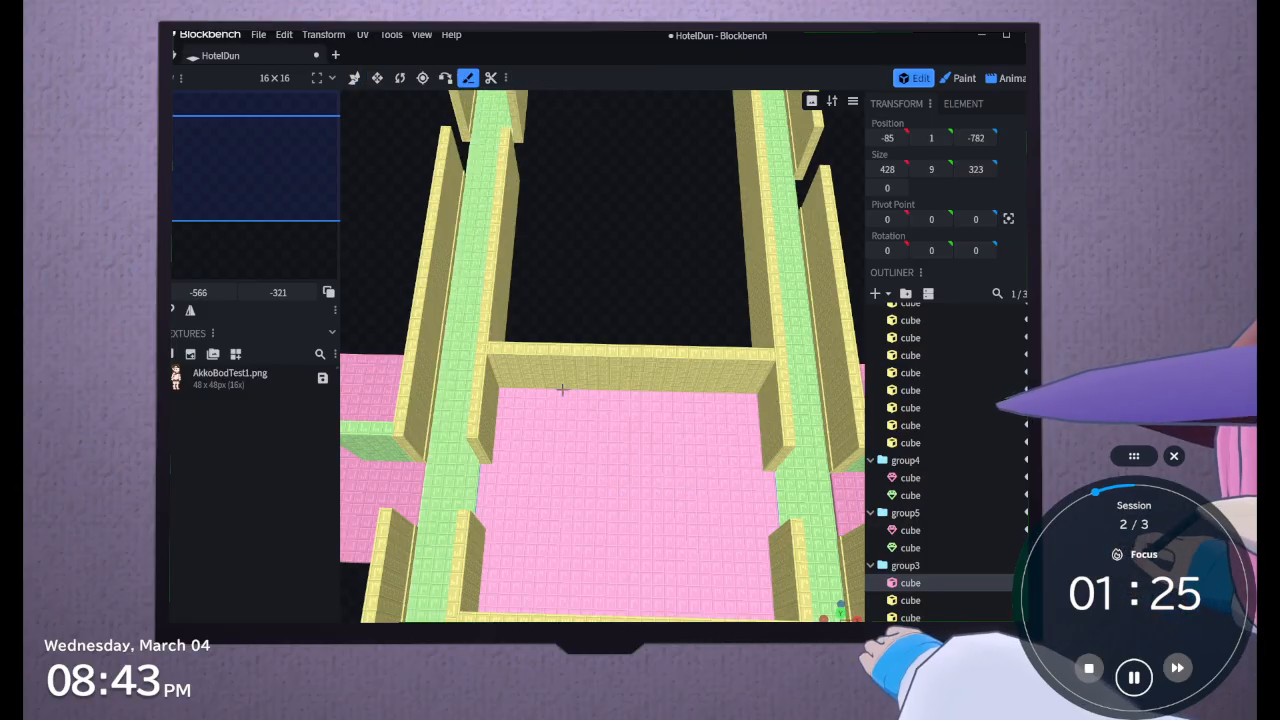
pyautogui.click(561, 390)
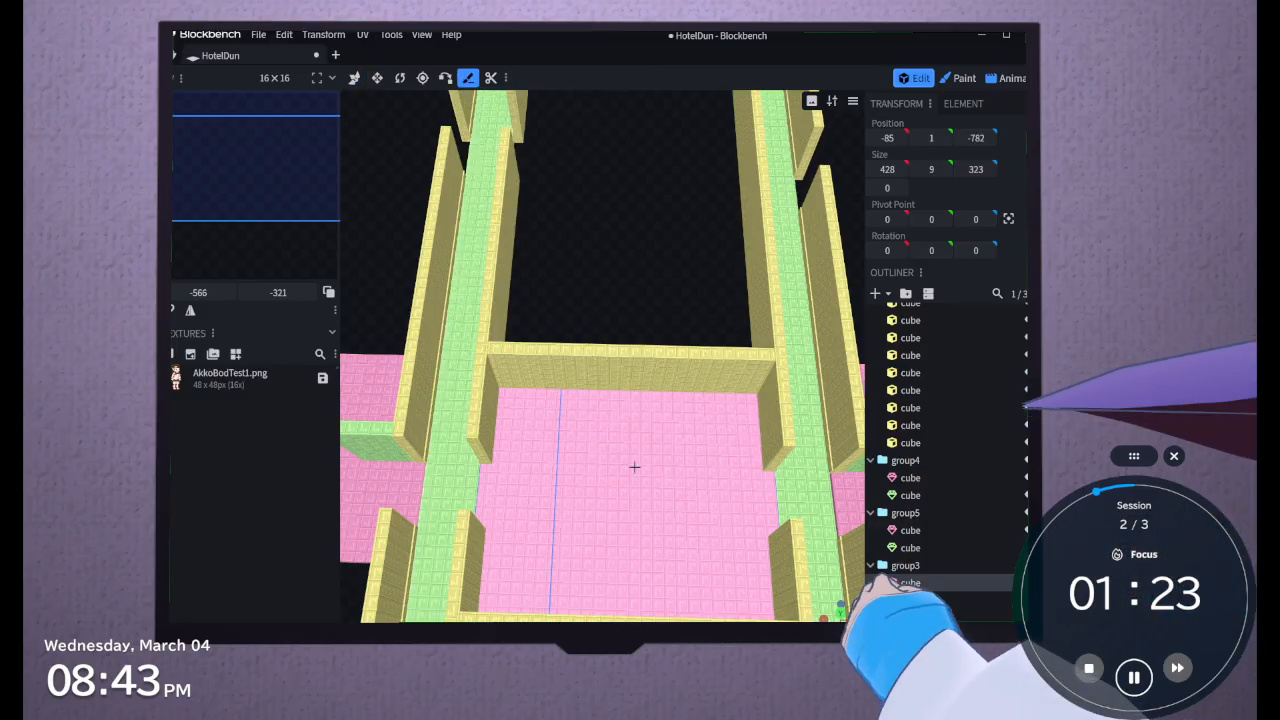
pyautogui.click(634, 467)
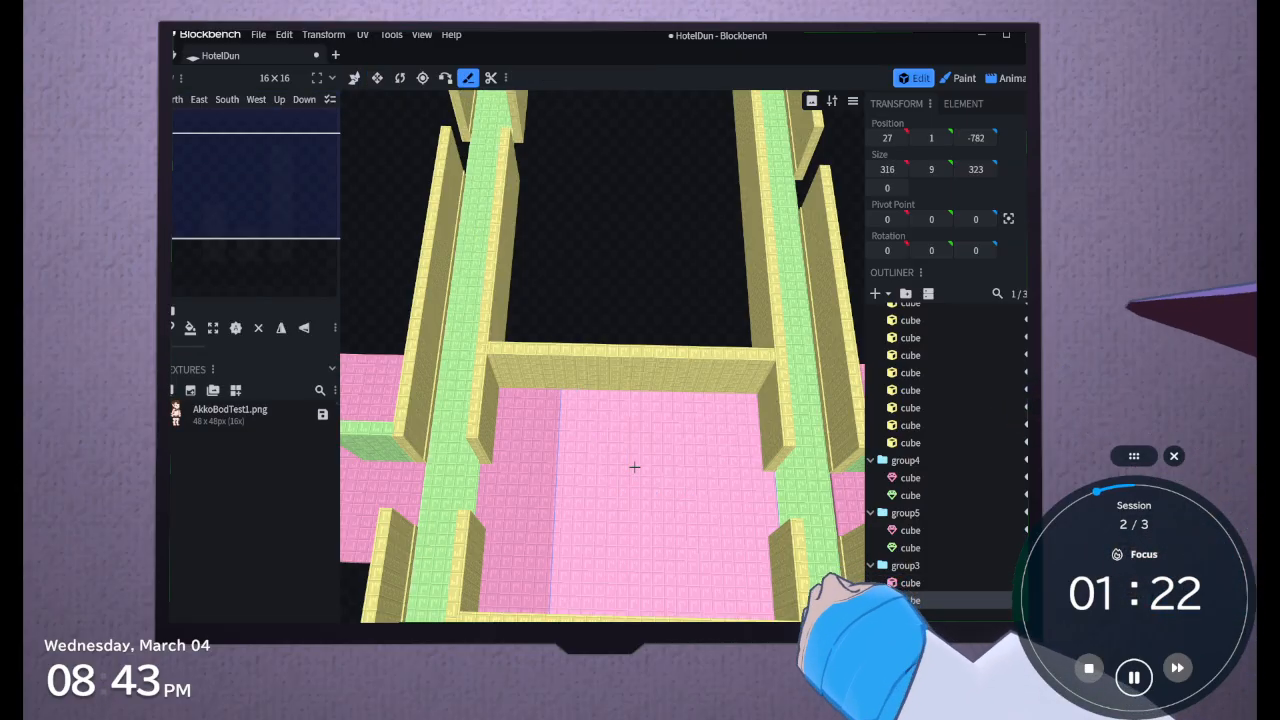
pyautogui.click(696, 444)
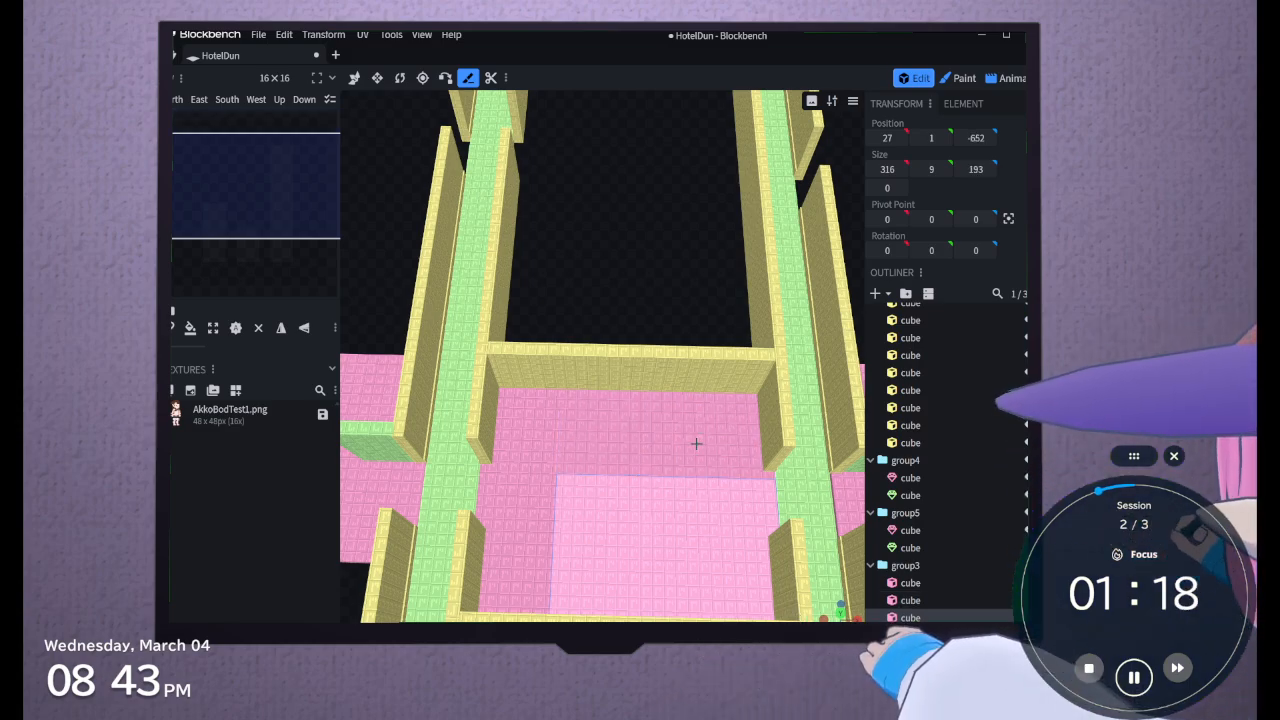
pyautogui.click(697, 335)
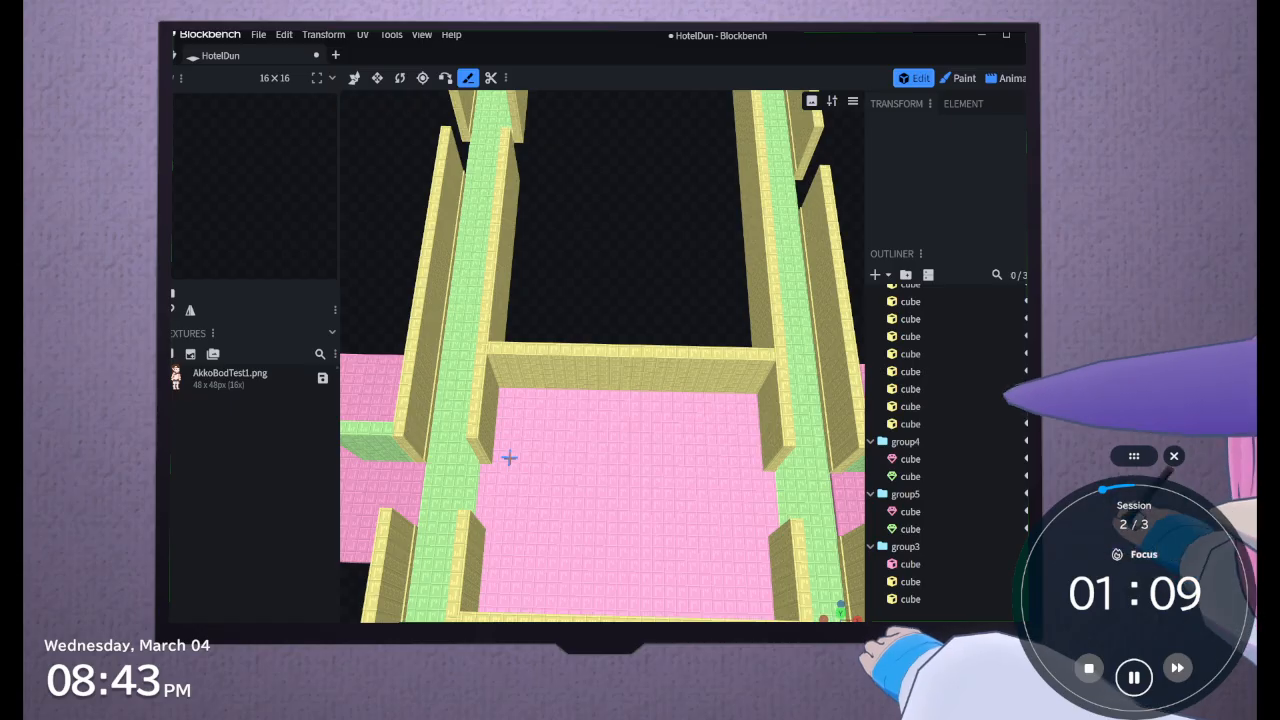
# Try Knife cuts across the central room's pink floor at Z -739 and Z -678, and undo both
pyautogui.click(539, 421)
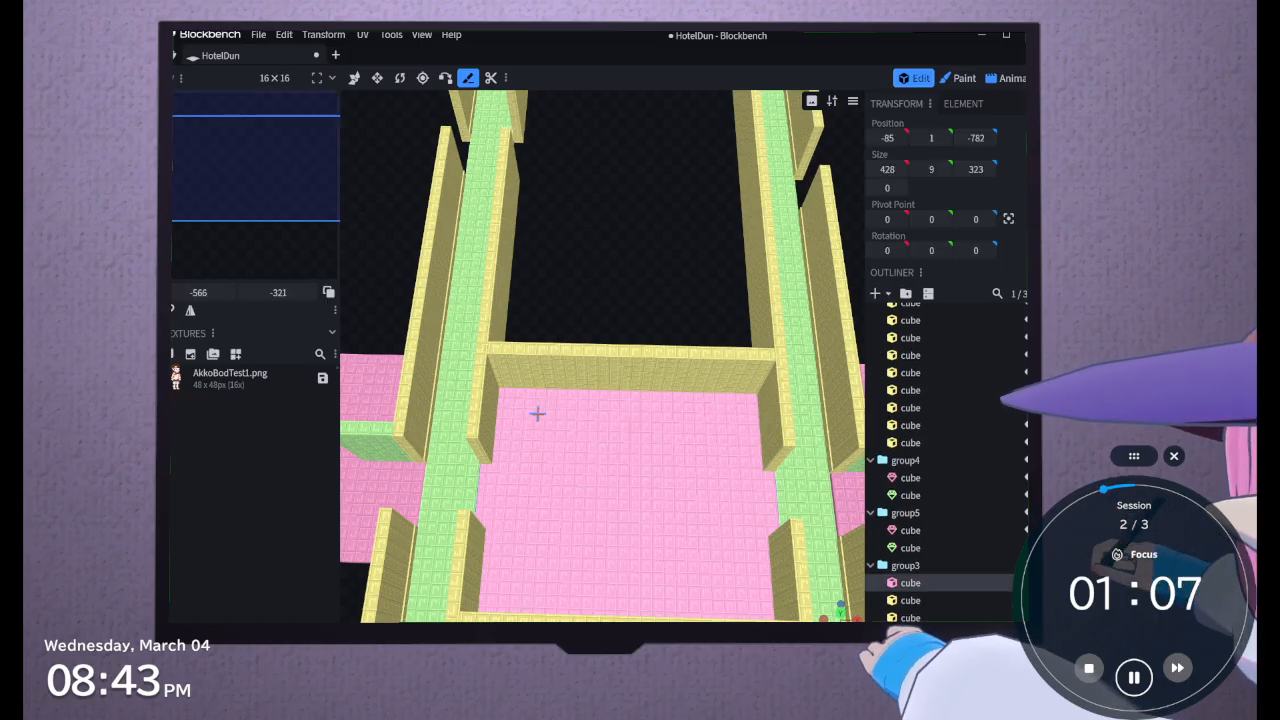
pyautogui.click(596, 454)
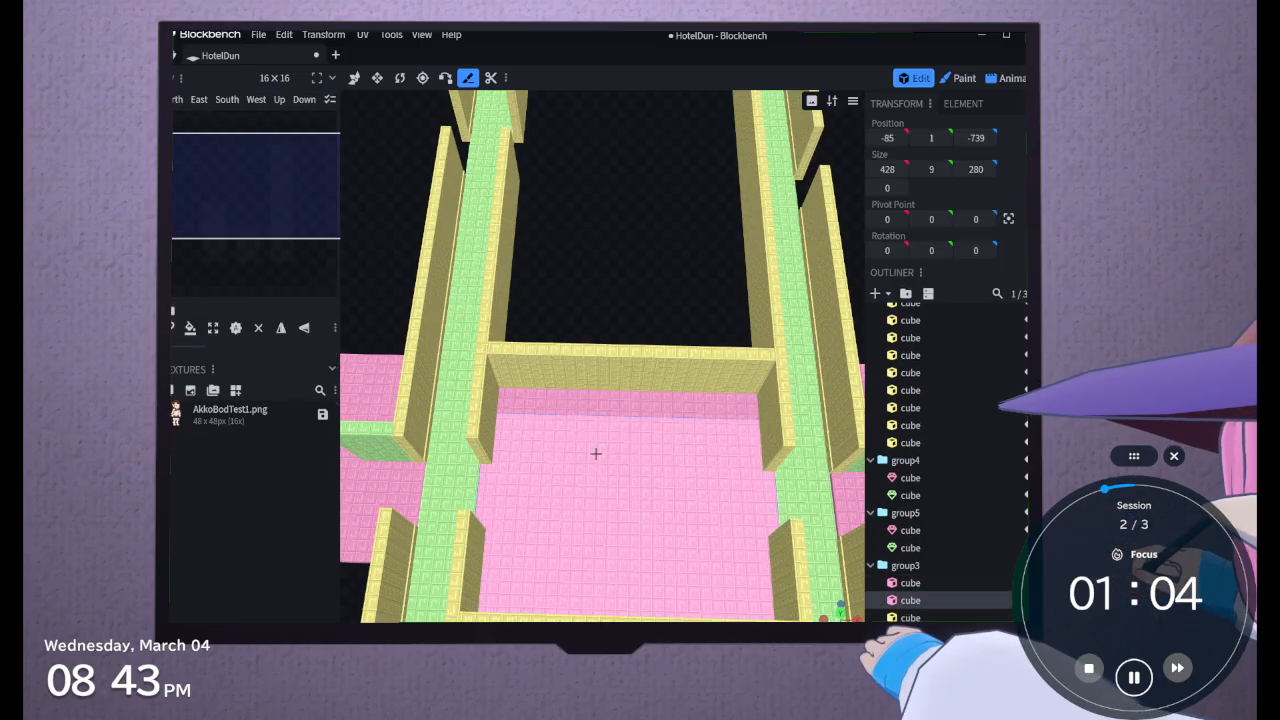
pyautogui.click(532, 455)
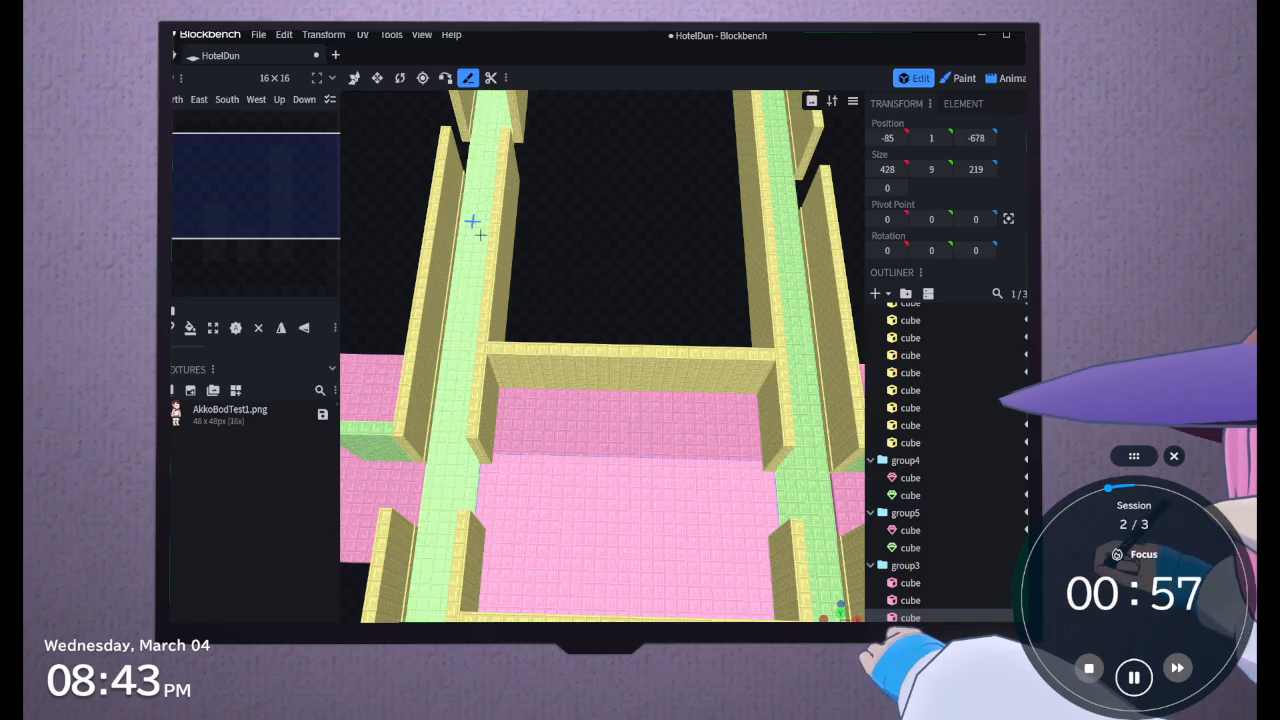
pyautogui.hotkey('ctrl', 'z')
pyautogui.hotkey('ctrl', 'z')
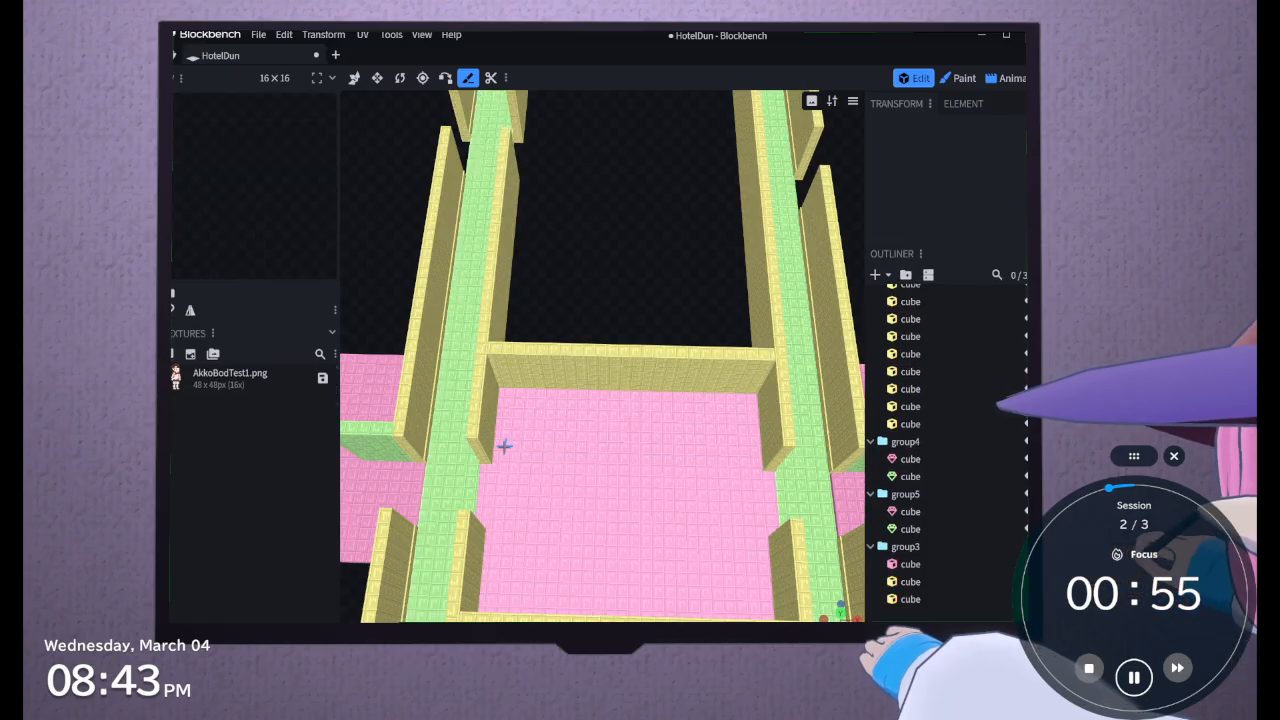
# Split the central room's pink floor across its full width at Z -667 with the Knife tool
pyautogui.click(516, 462)
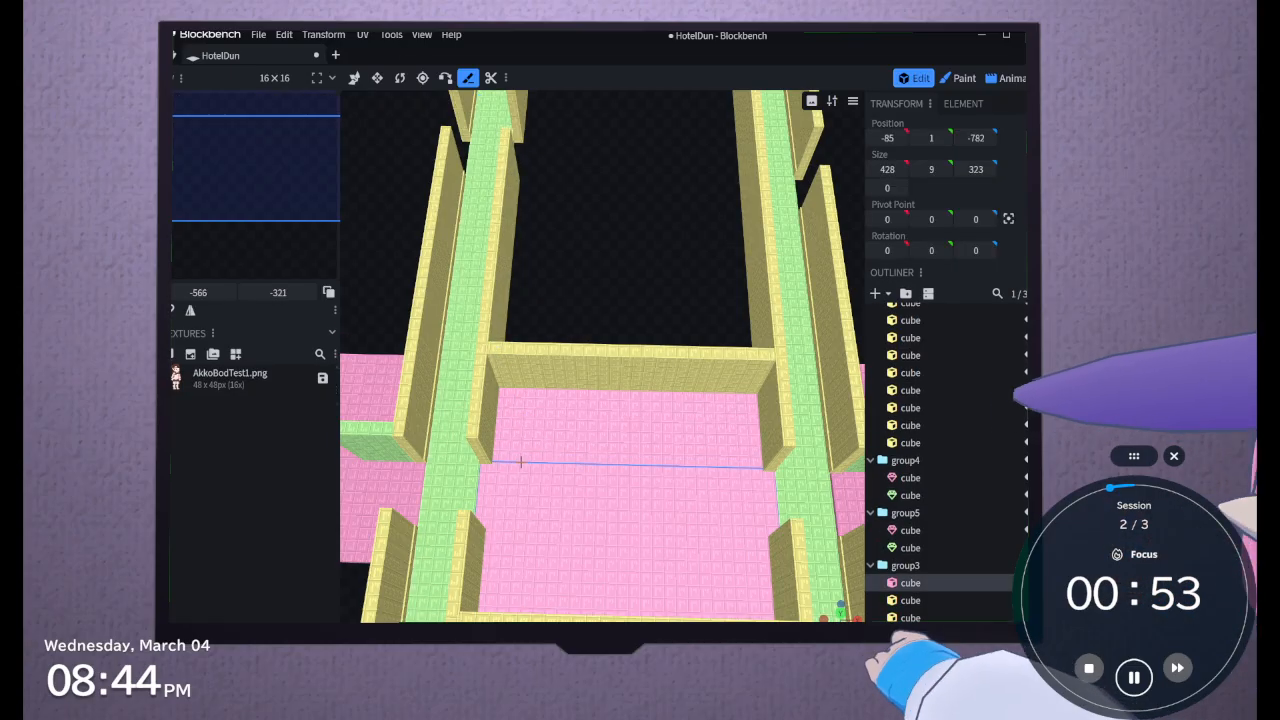
pyautogui.click(661, 436)
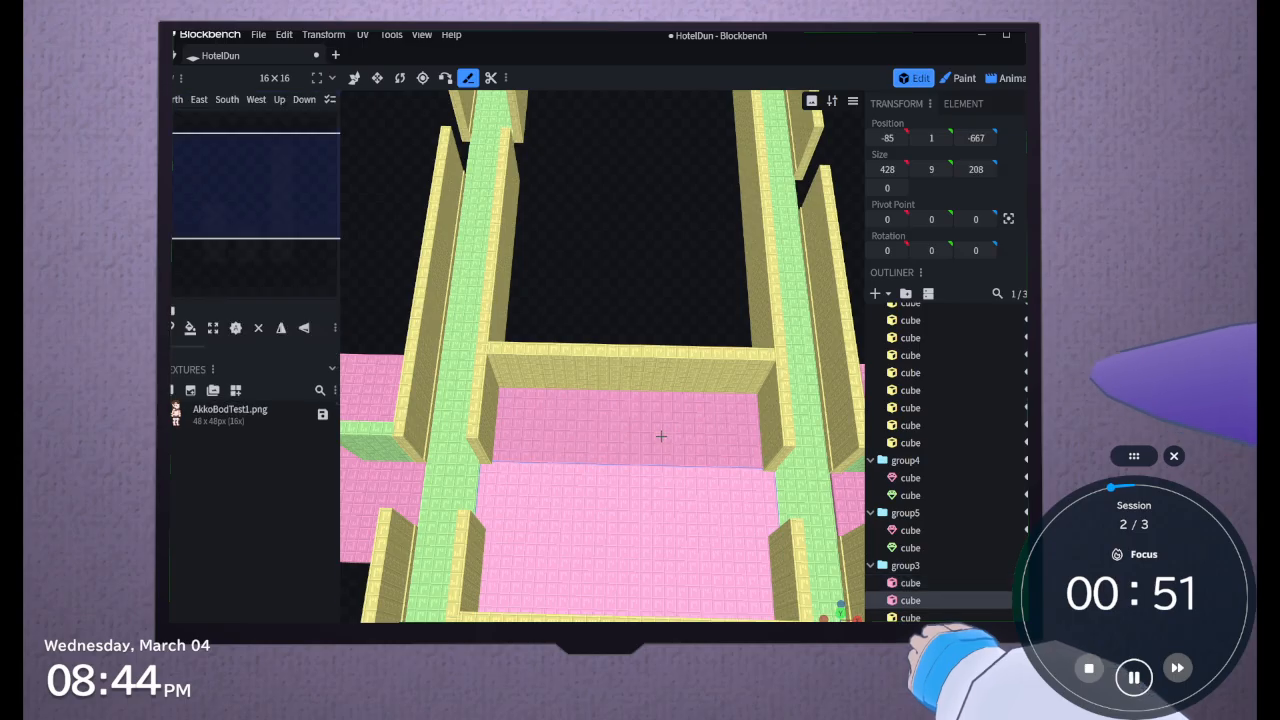
pyautogui.click(354, 77)
# Convert the narrow floor piece beside the central room's end wall, 115 deep along Z, to a mesh
pyautogui.click(635, 466)
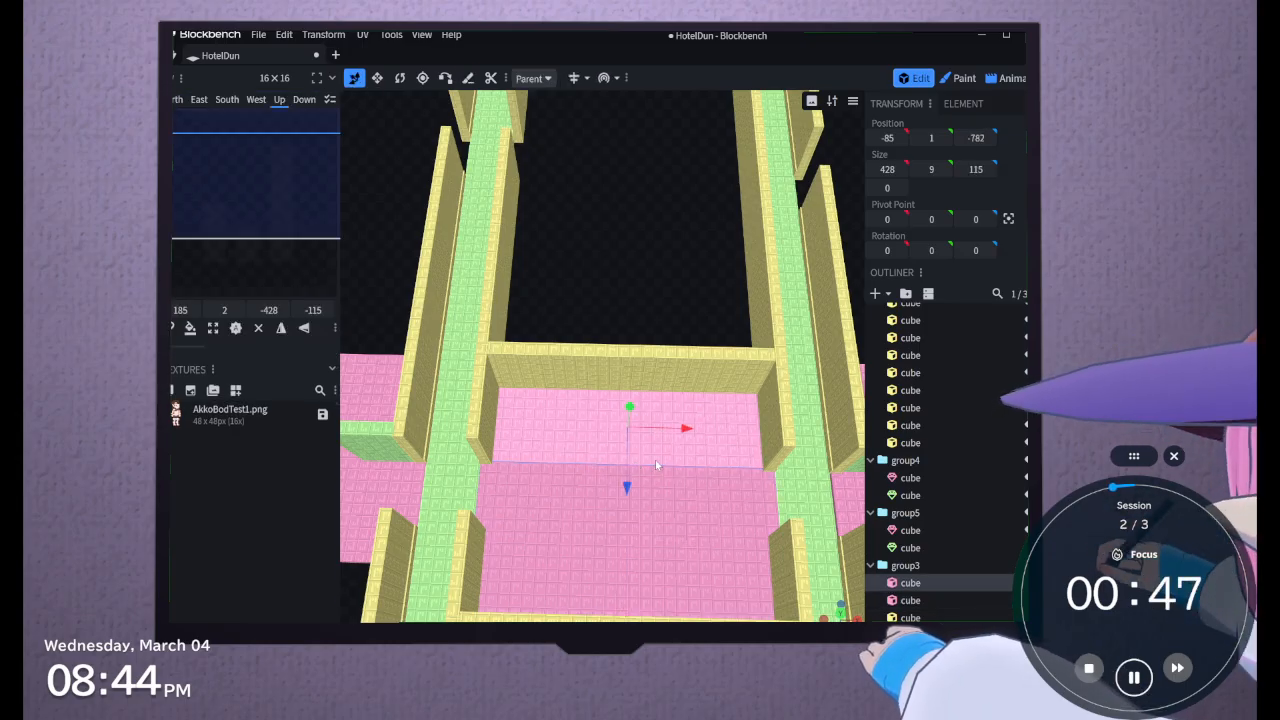
pyautogui.scroll(2, 656, 465)
pyautogui.scroll(3, 568, 430)
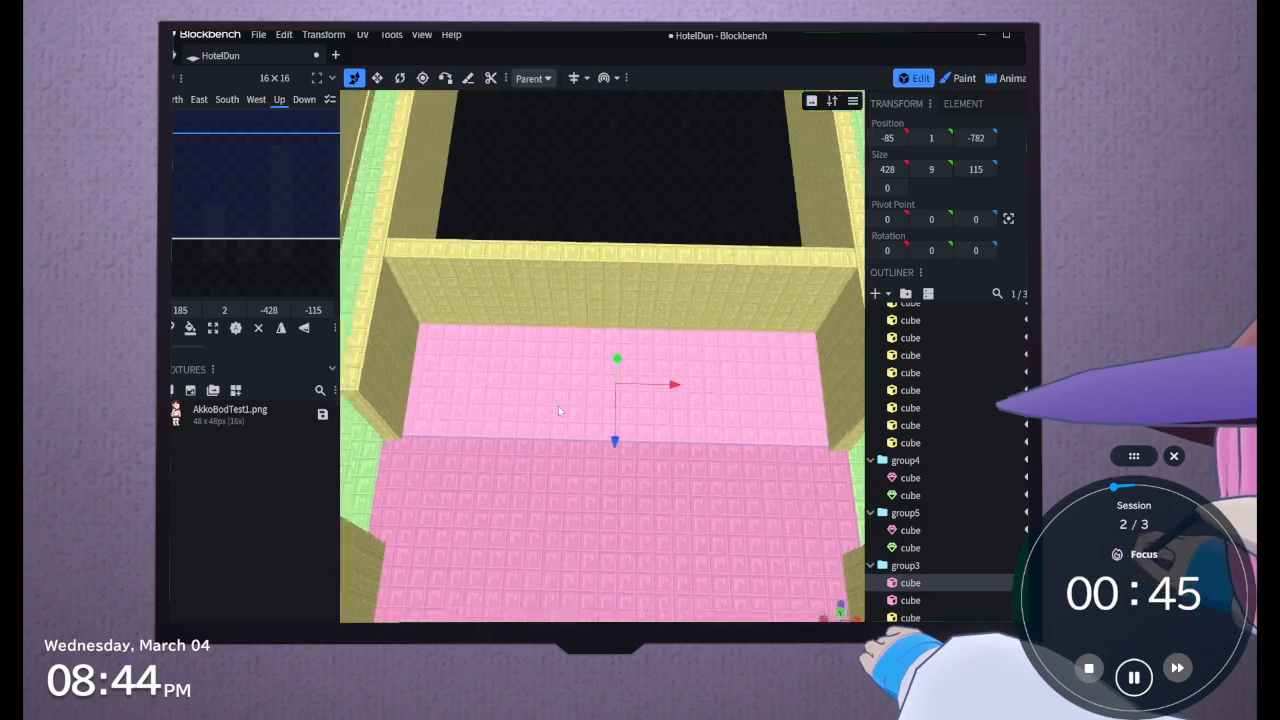
pyautogui.rightClick(919, 587)
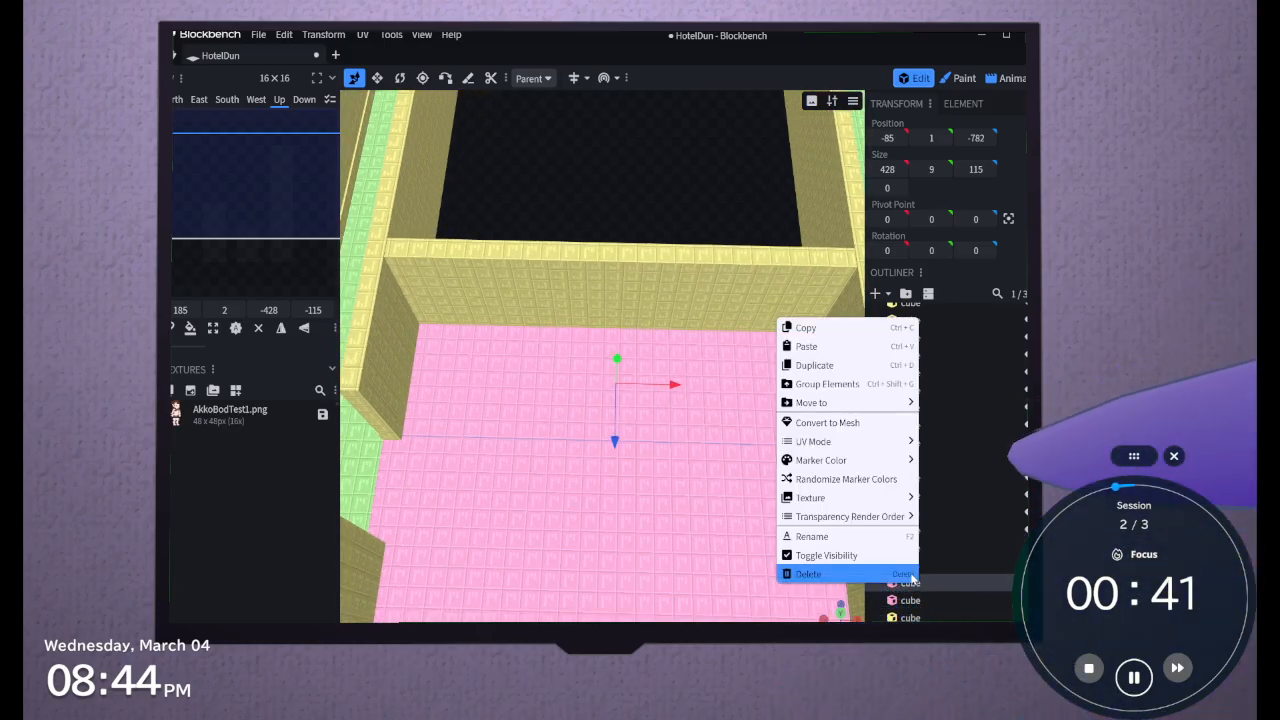
pyautogui.click(827, 422)
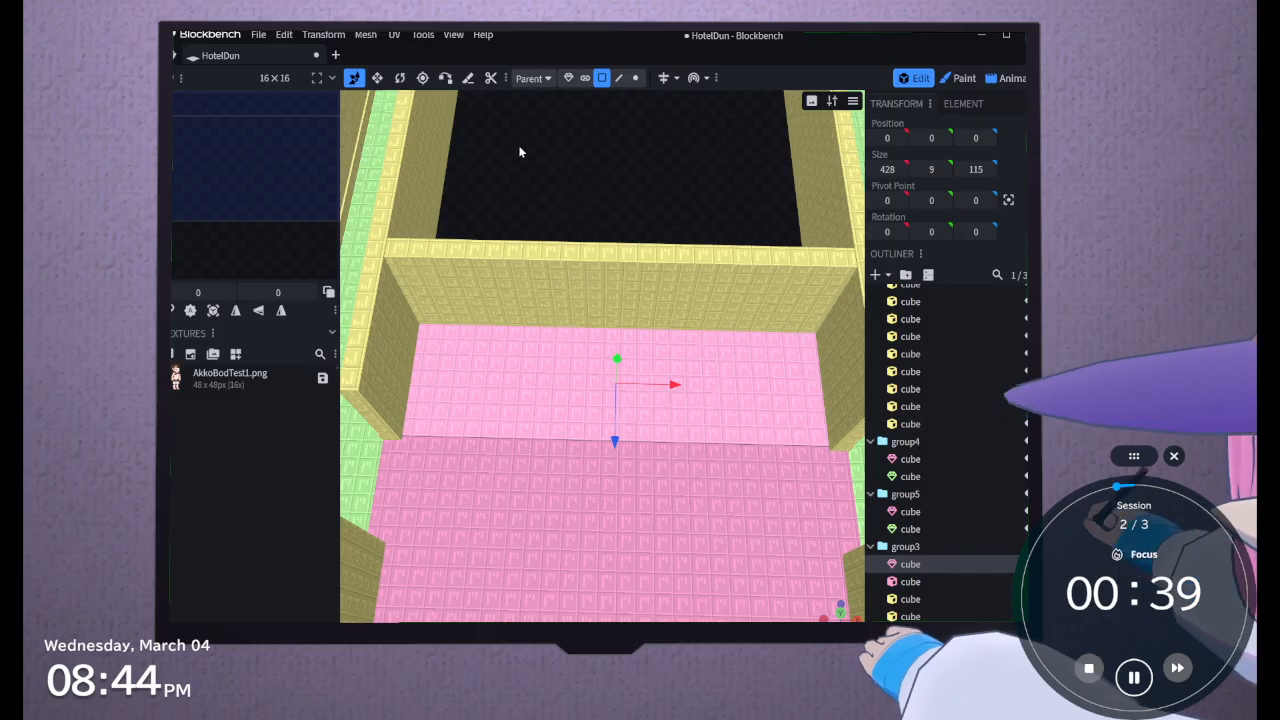
# Cut a trapezoid about 194 by 75 into the mesh floor against the end wall with the Knife tool
pyautogui.click(445, 77)
pyautogui.click(468, 77)
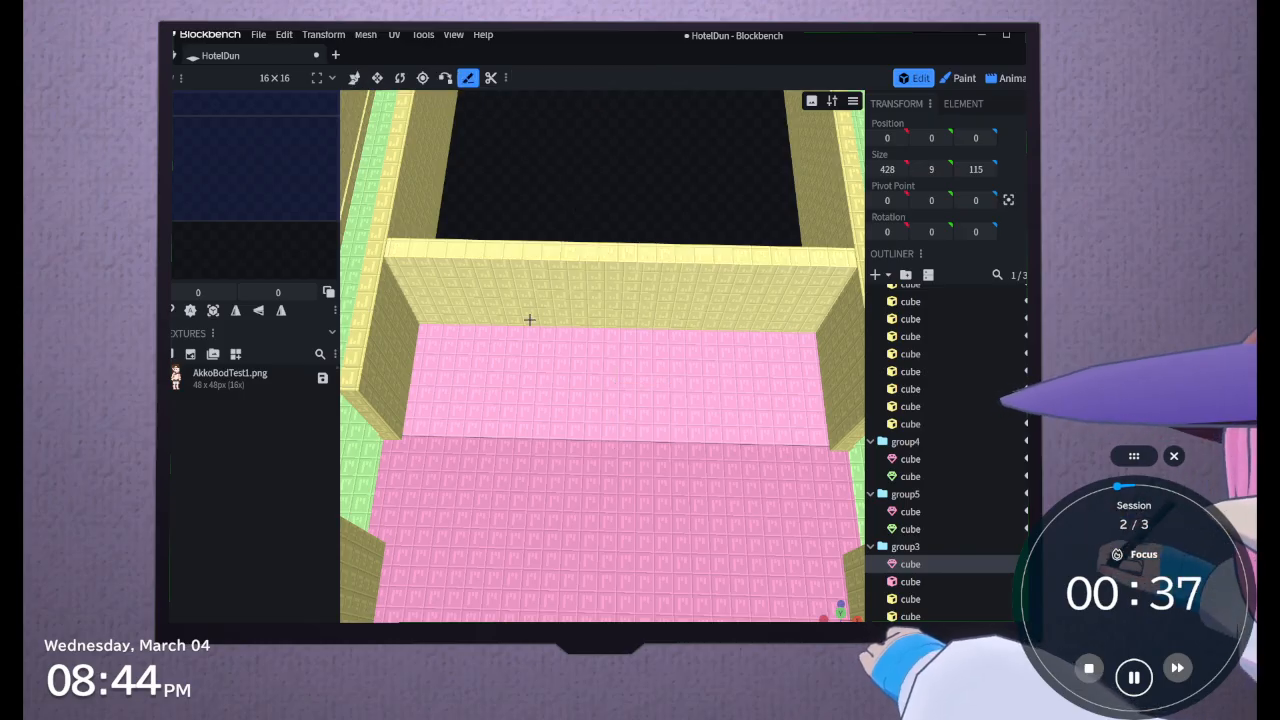
pyautogui.click(534, 333)
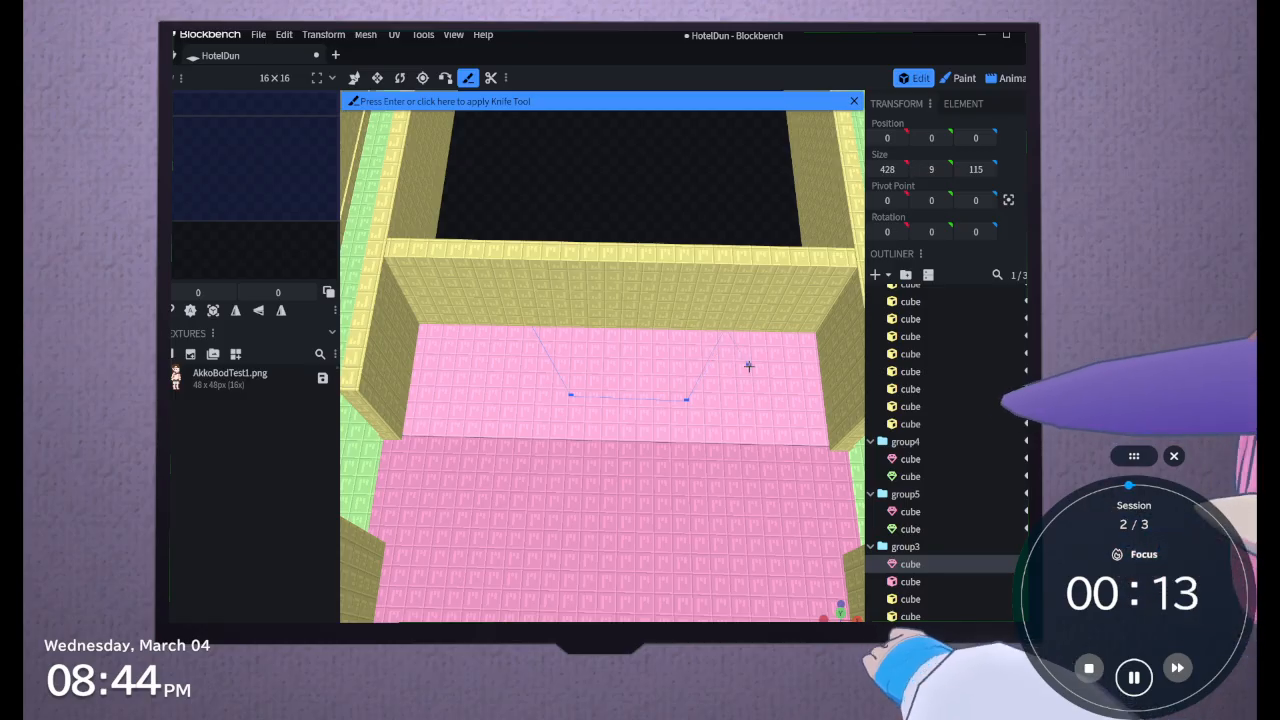
pyautogui.press('Return')
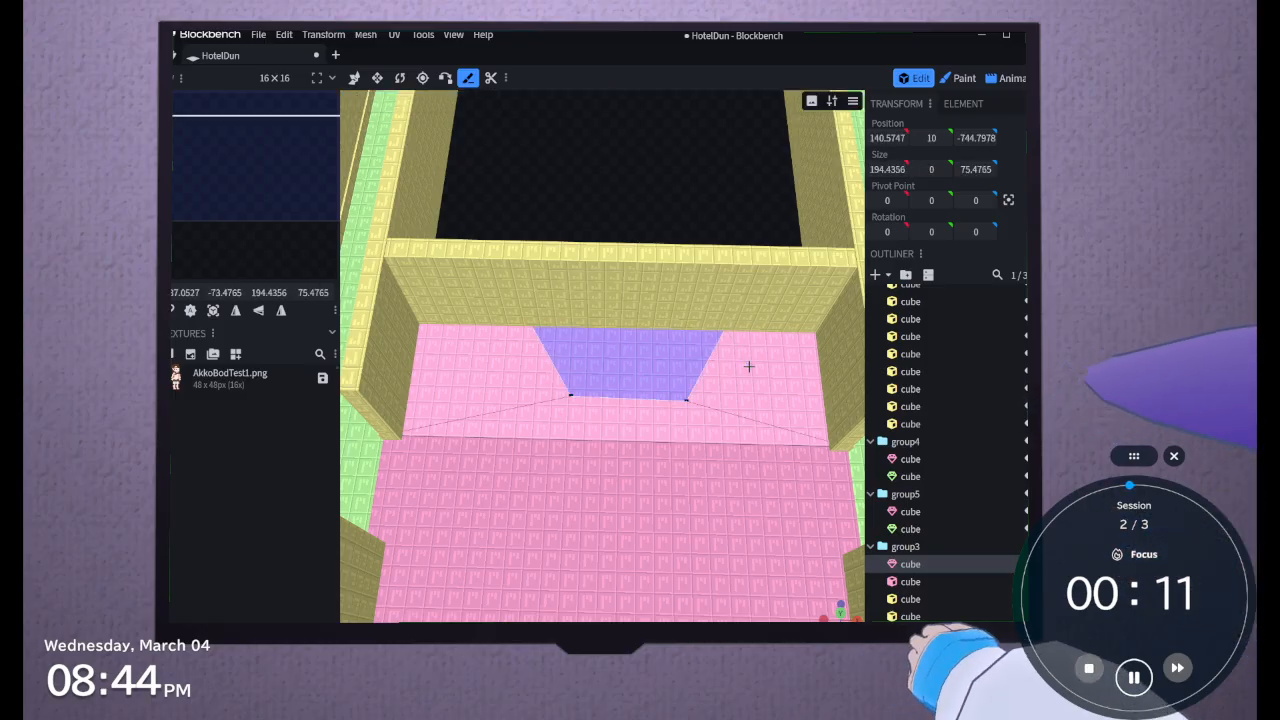
# Extrude the trapezoid floor face outwards by 5 to form a raised platform
pyautogui.press('v')
pyautogui.scroll(4, 651, 454)
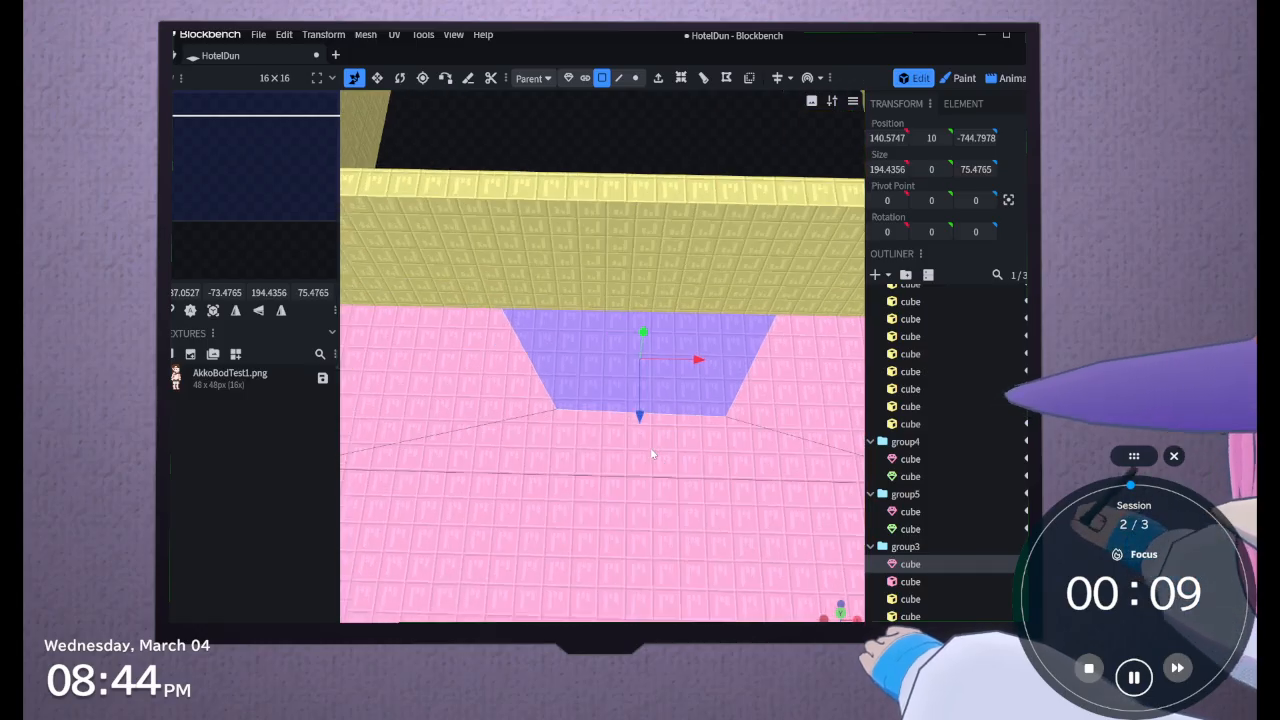
pyautogui.click(658, 78)
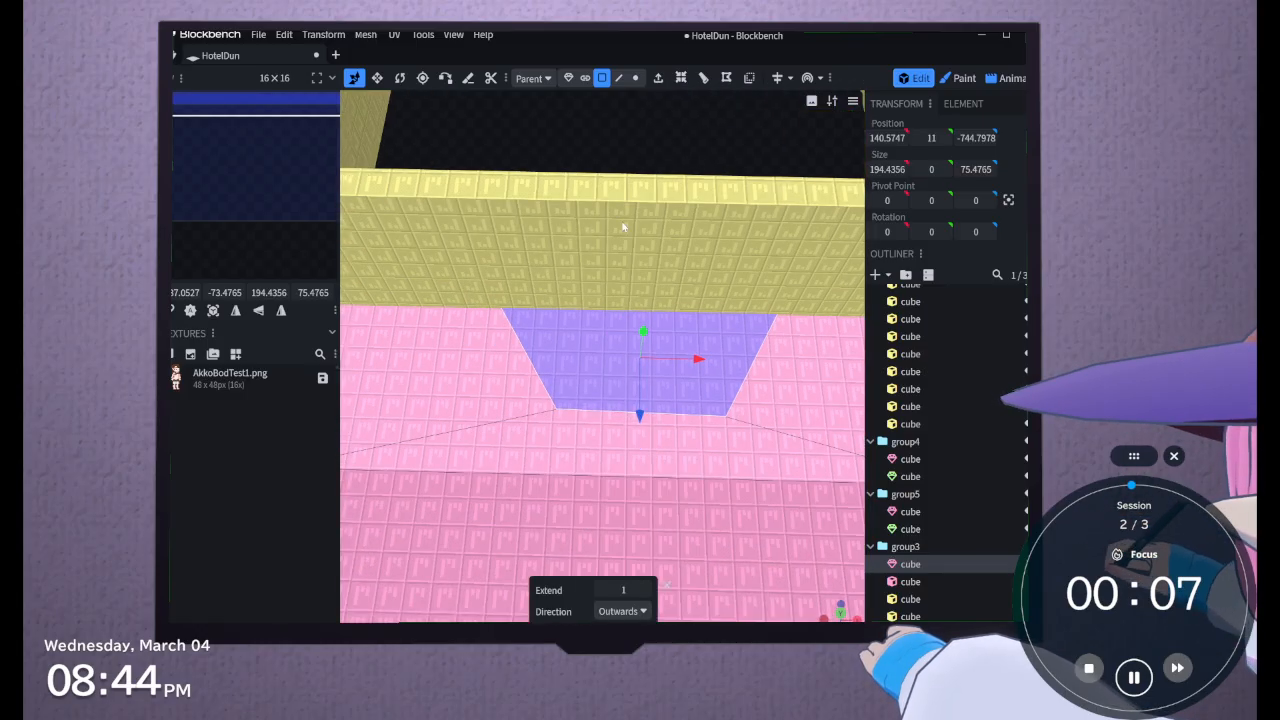
pyautogui.click(647, 589)
pyautogui.click(647, 589)
pyautogui.click(647, 589)
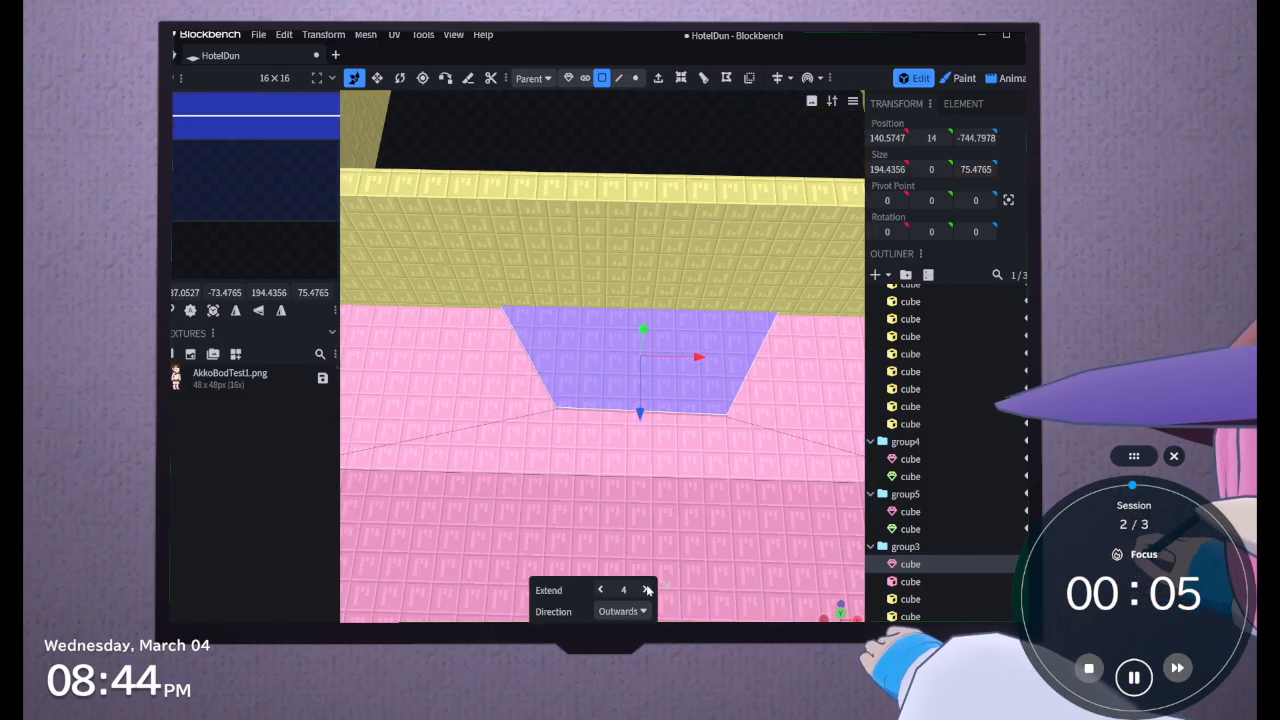
pyautogui.click(647, 589)
pyautogui.scroll(-6, 757, 449)
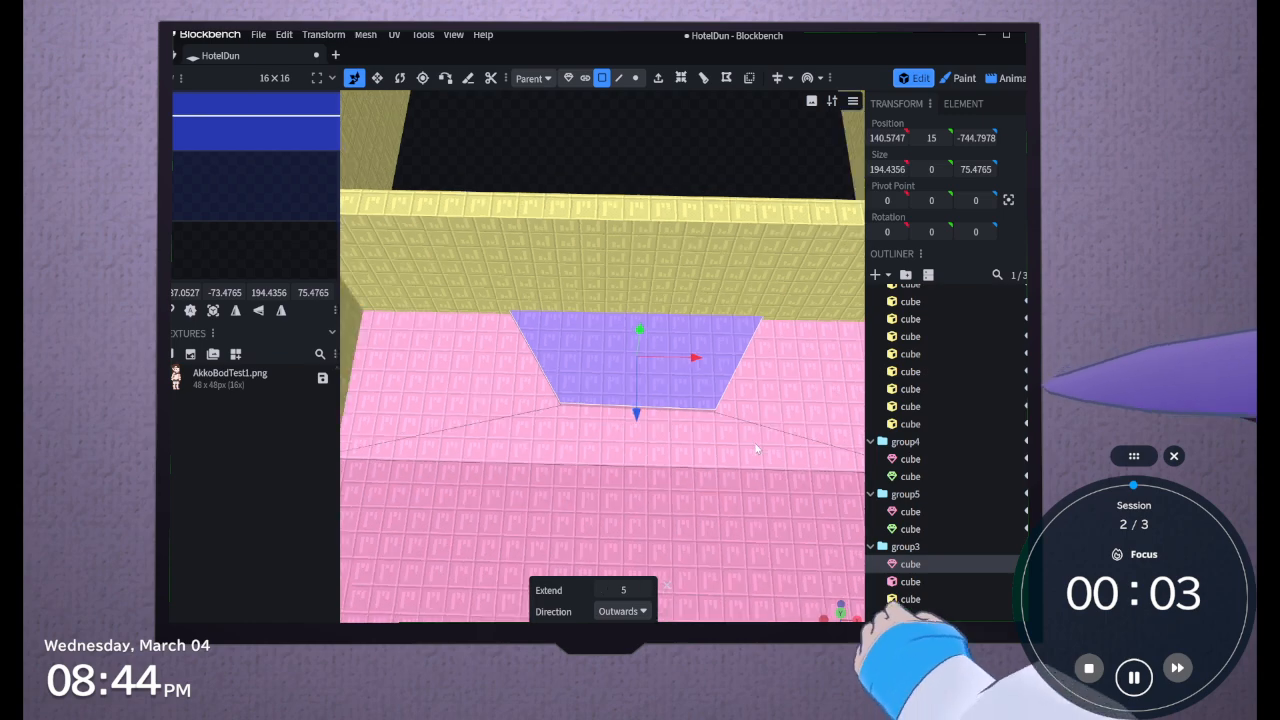
pyautogui.moveTo(680, 289); pyautogui.dragTo(675, 372, button='right')
pyautogui.moveTo(675, 372); pyautogui.dragTo(642, 269)
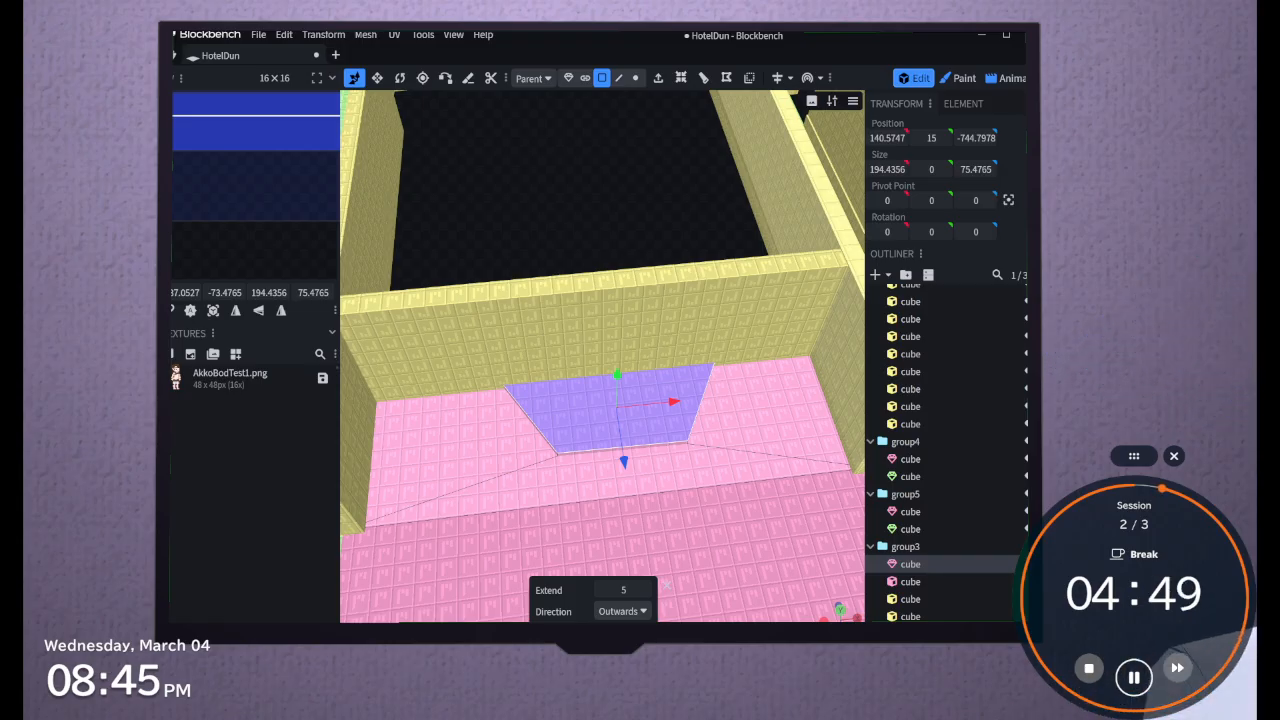
# Switch to the Quordle game in the browser and clear the unfinished ONE guess
pyautogui.hotkey('alt', 'Tab')
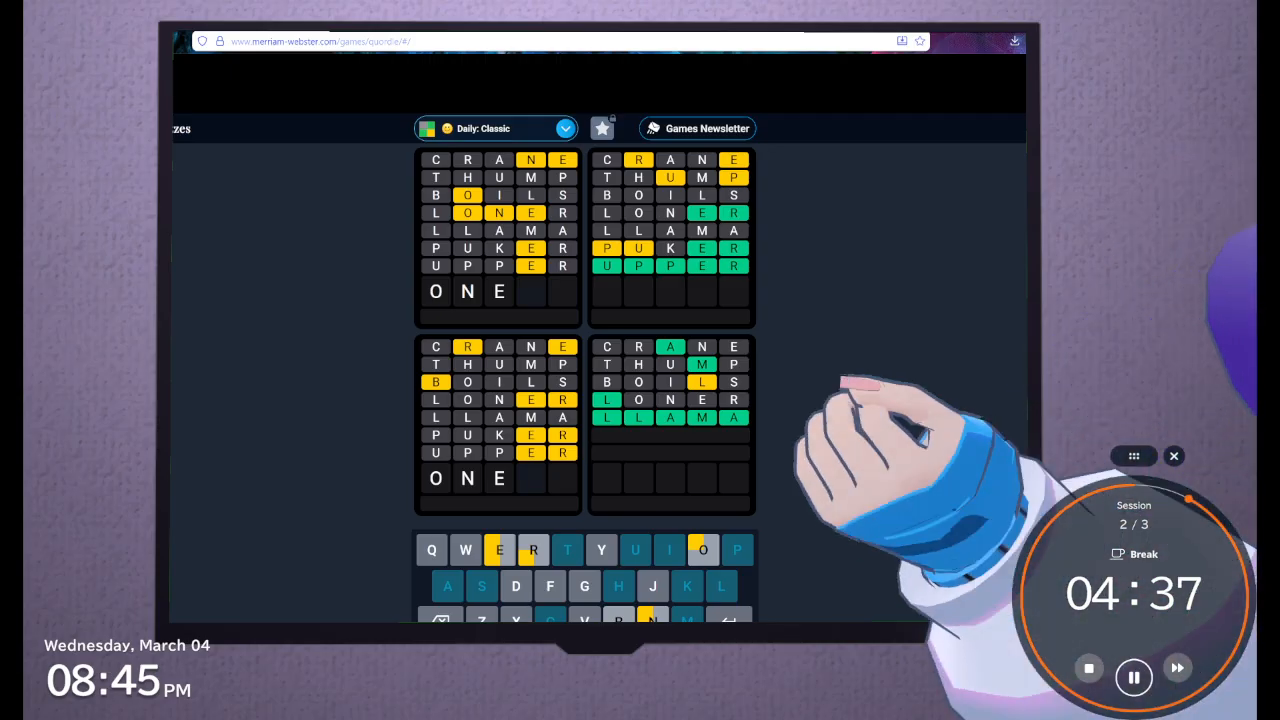
pyautogui.press('BackSpace')
pyautogui.press('BackSpace')
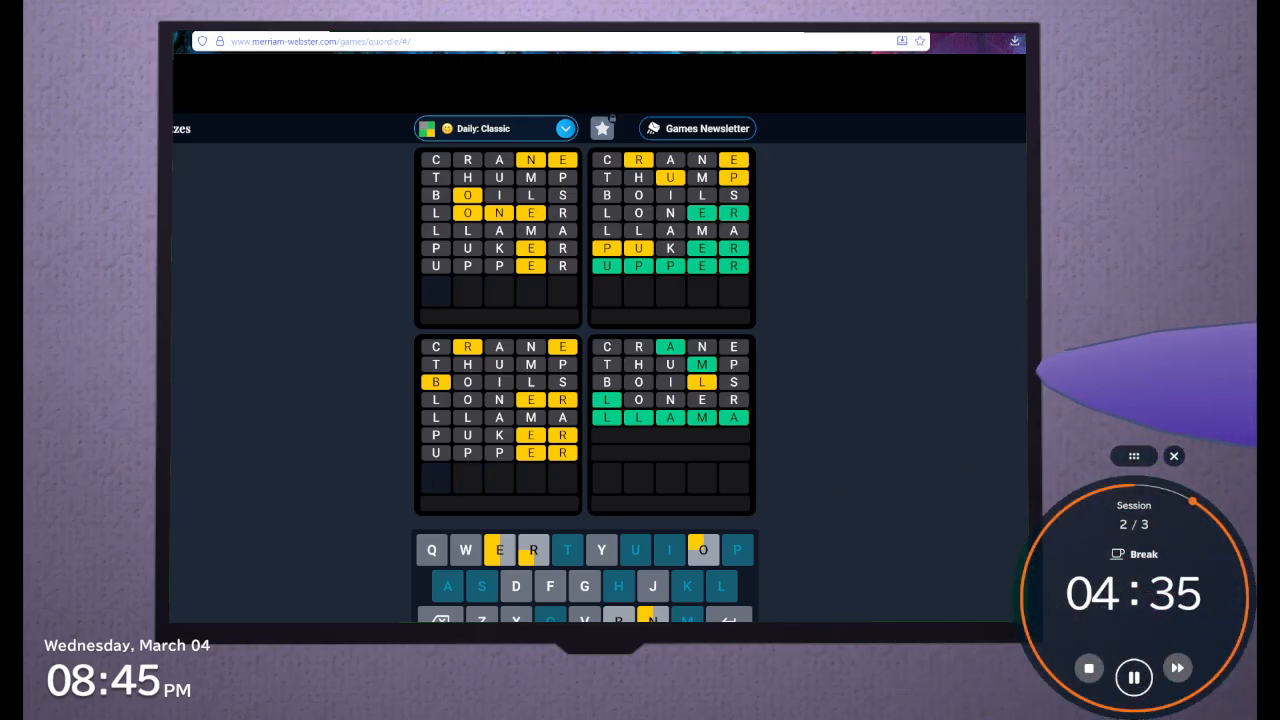
# Try eighth guesses starting with N and with G, and erase the letters
pyautogui.write('n')
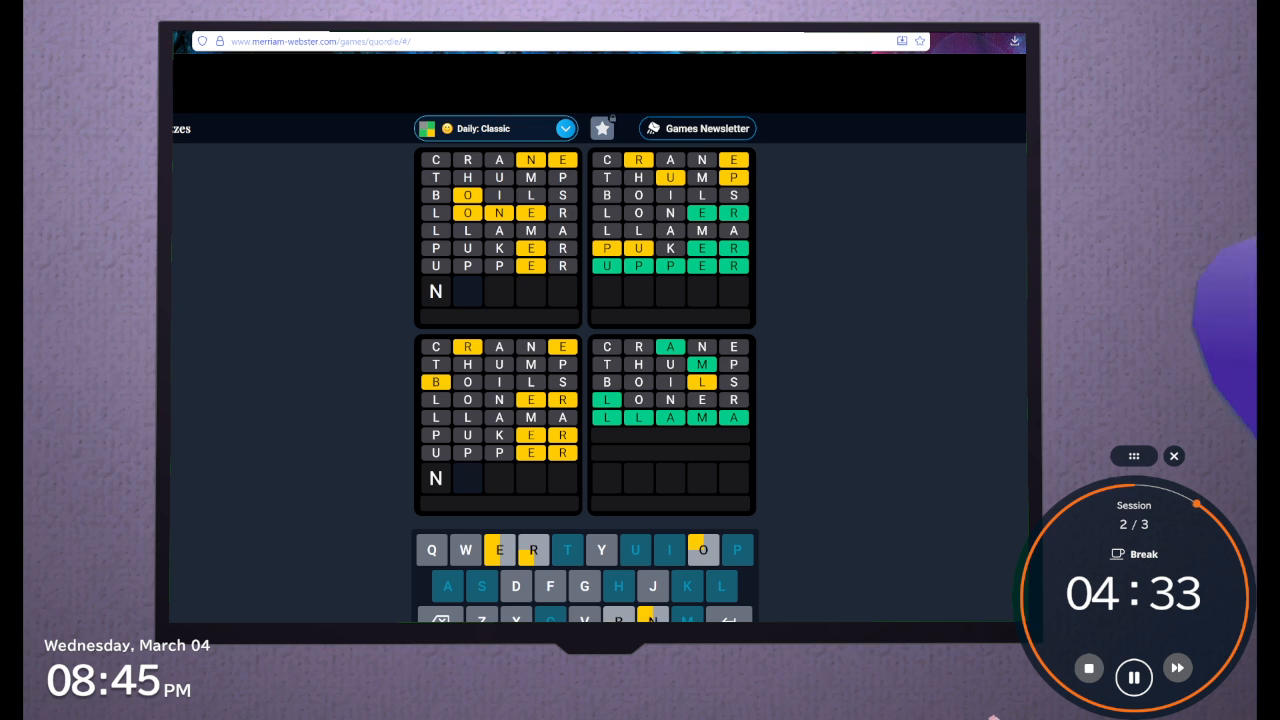
pyautogui.write('oone')
pyautogui.press('BackSpace')
pyautogui.press('BackSpace')
pyautogui.press('BackSpace')
pyautogui.press('BackSpace')
pyautogui.press('BackSpace')
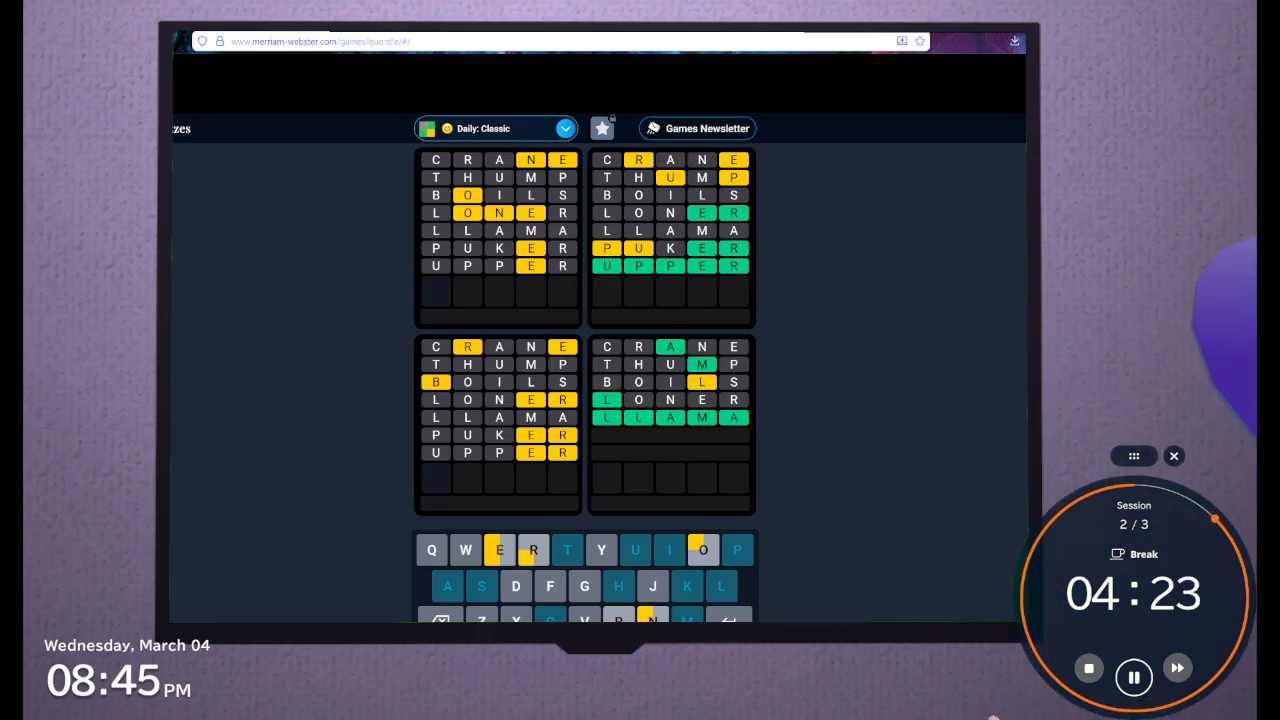
pyautogui.write('g')
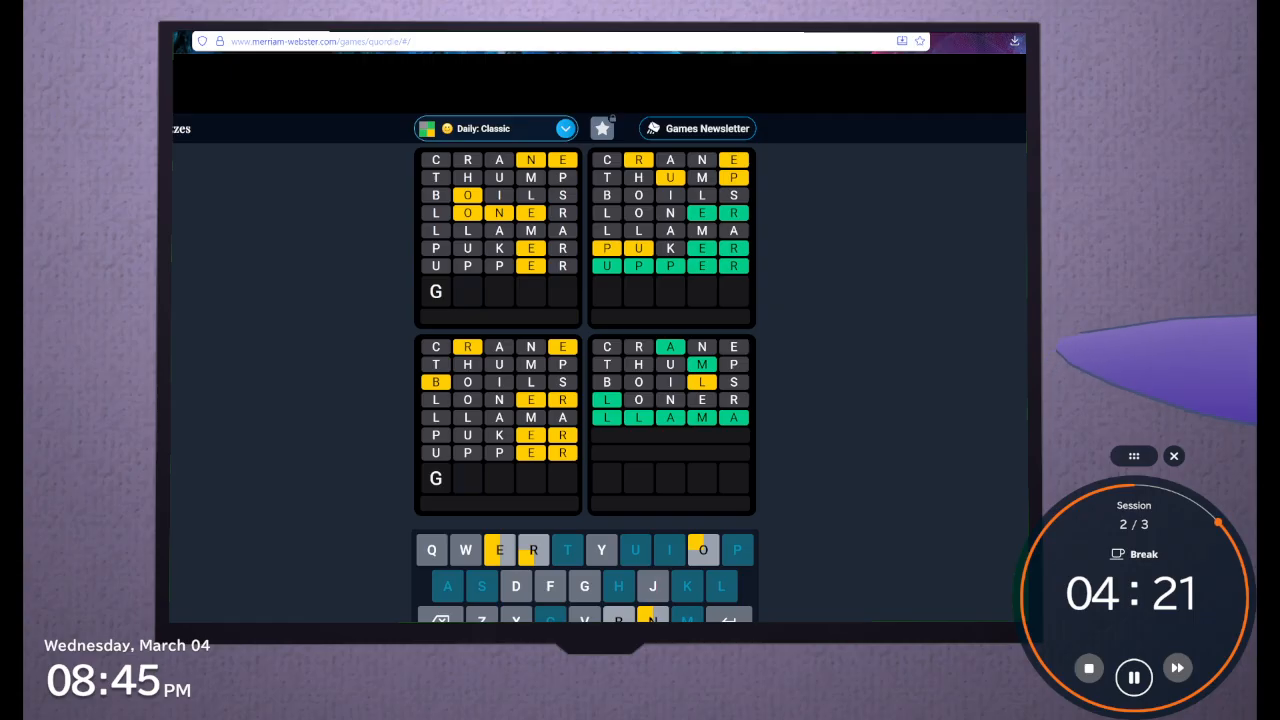
pyautogui.press('BackSpace')
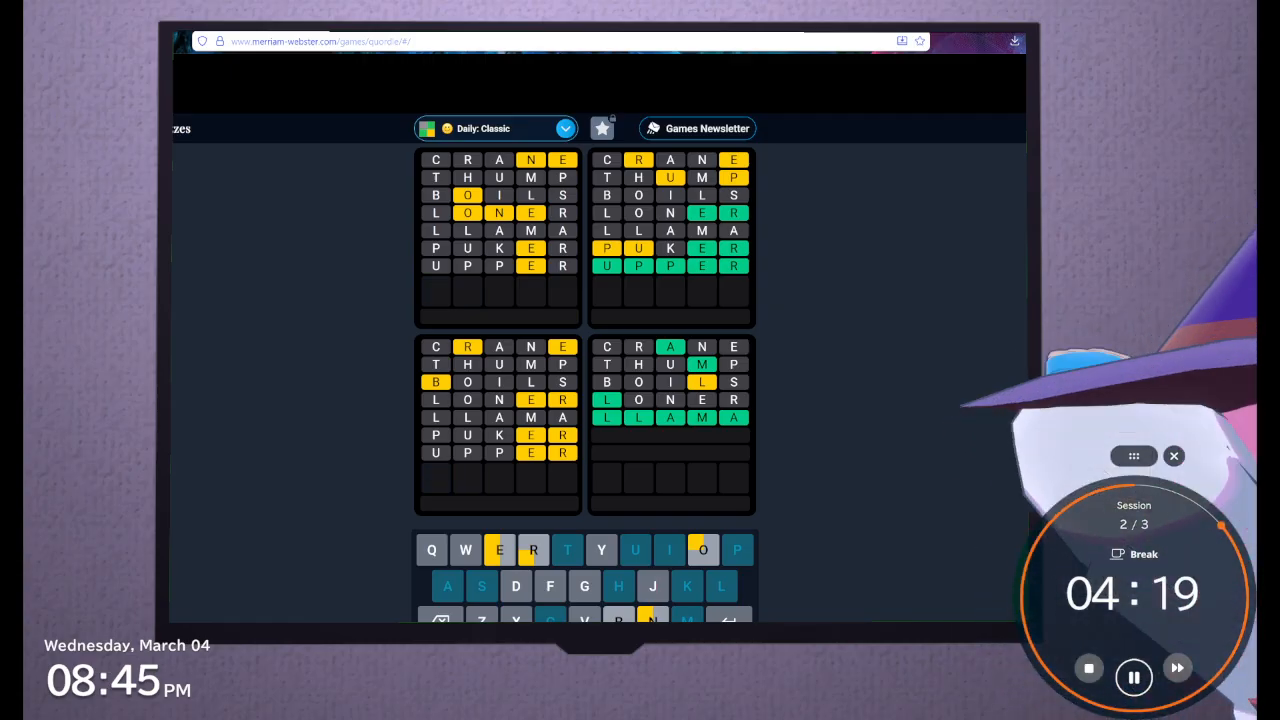
# Try ONEW and ONED as beginnings of the eighth guess, and erase them
pyautogui.write('one')
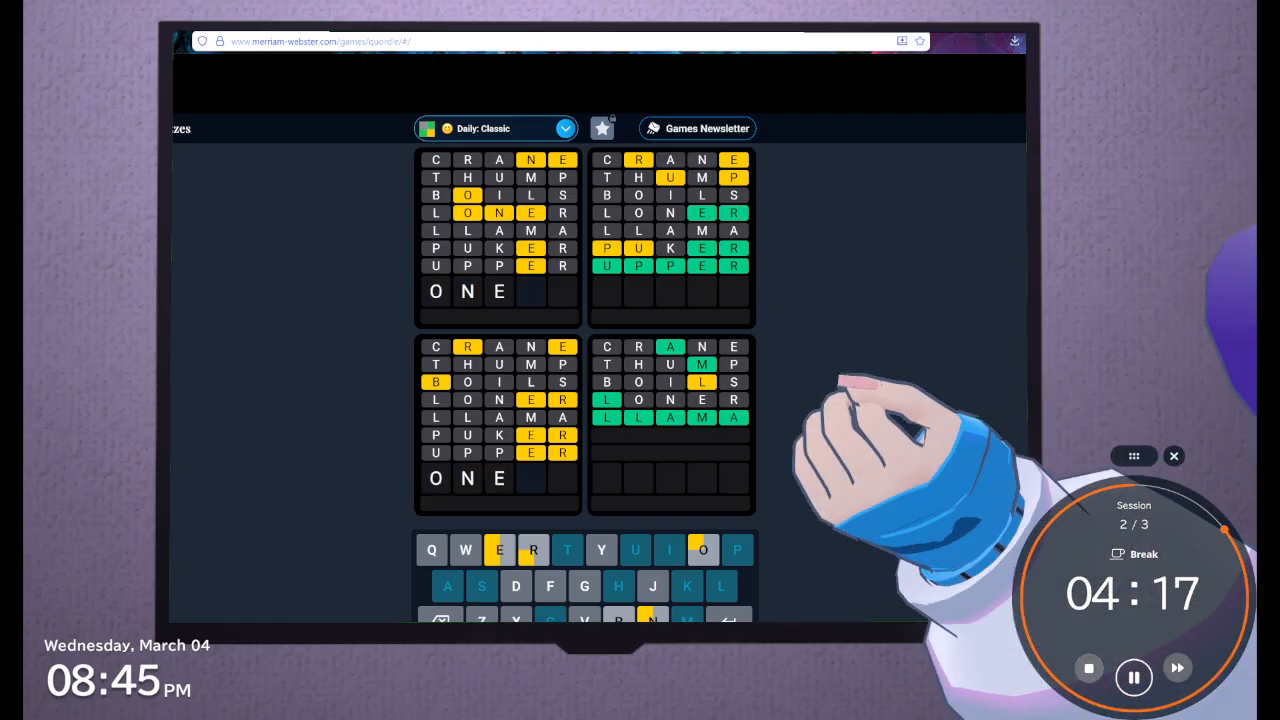
pyautogui.write('w')
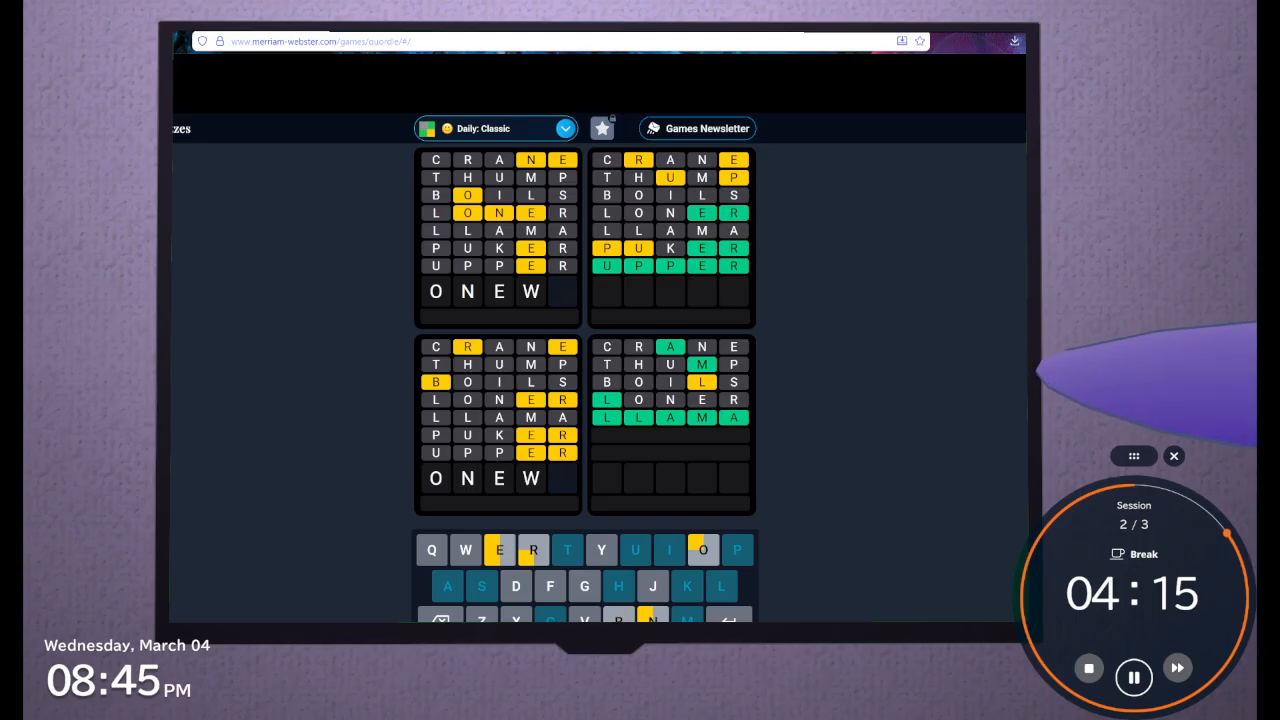
pyautogui.press('BackSpace')
pyautogui.write('d')
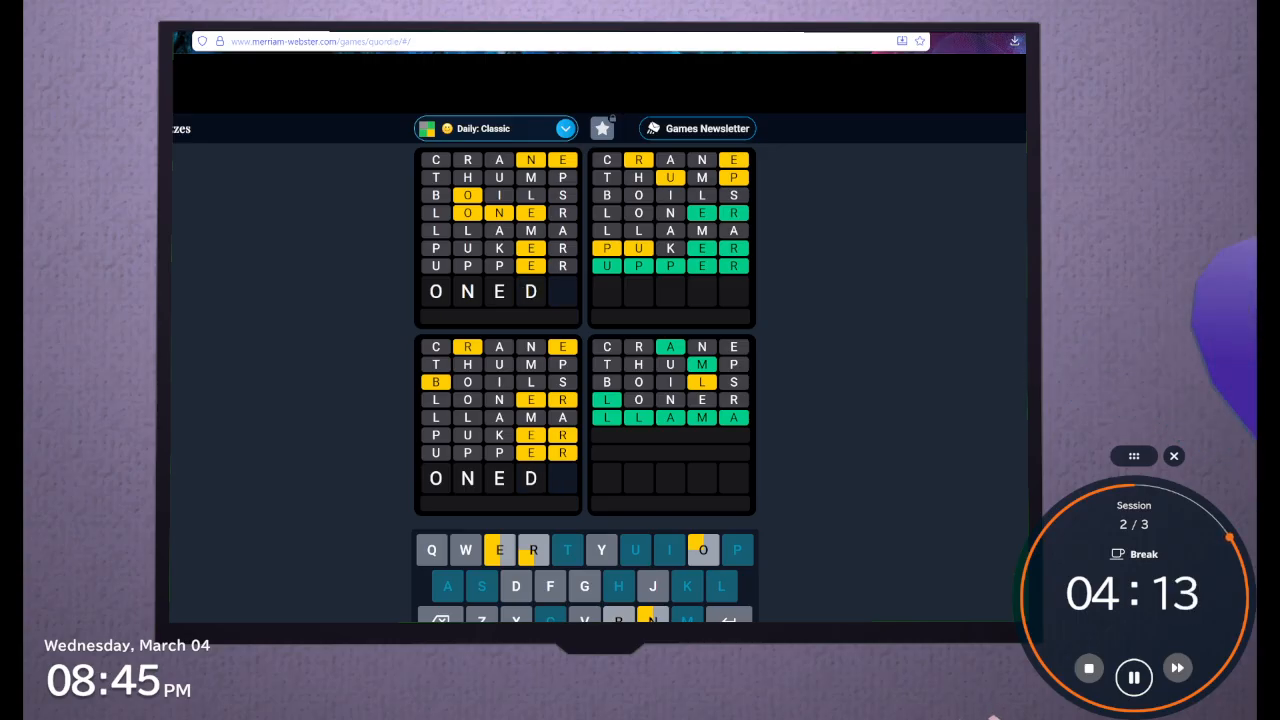
pyautogui.press('BackSpace')
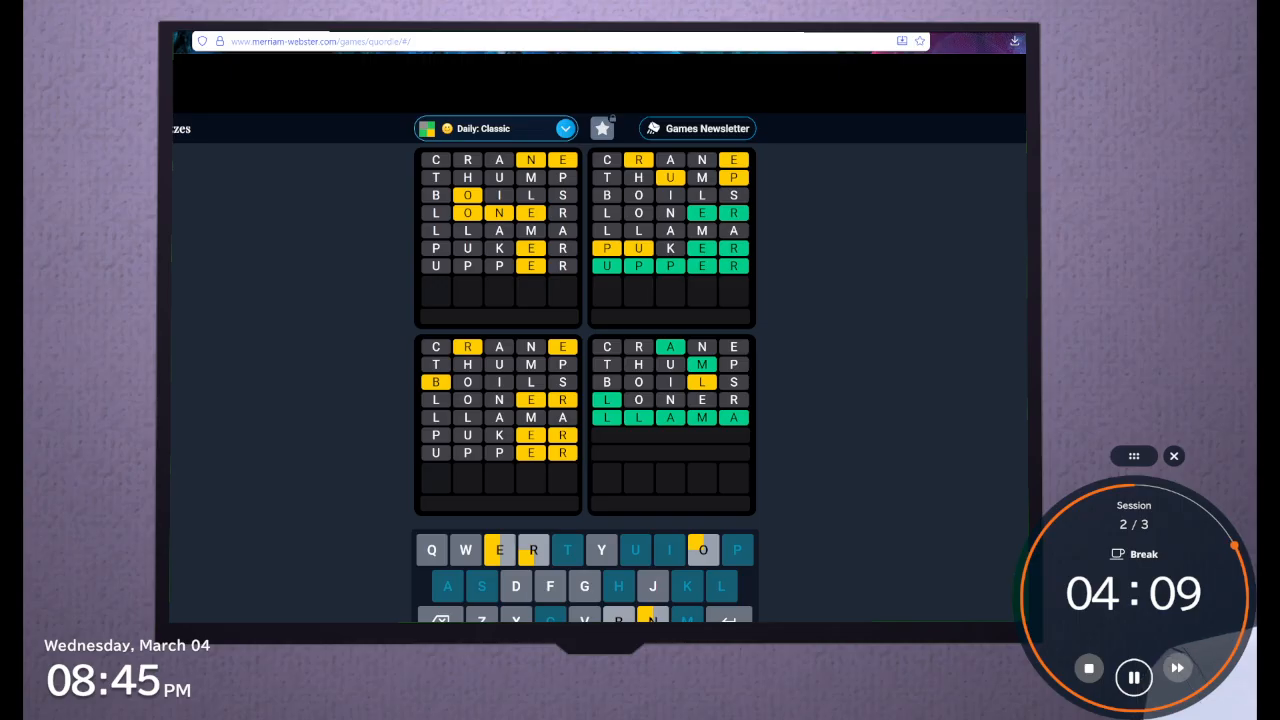
# Try NEED plus a final O as the eighth guess, erase it, and test another N beginning
pyautogui.write('N')
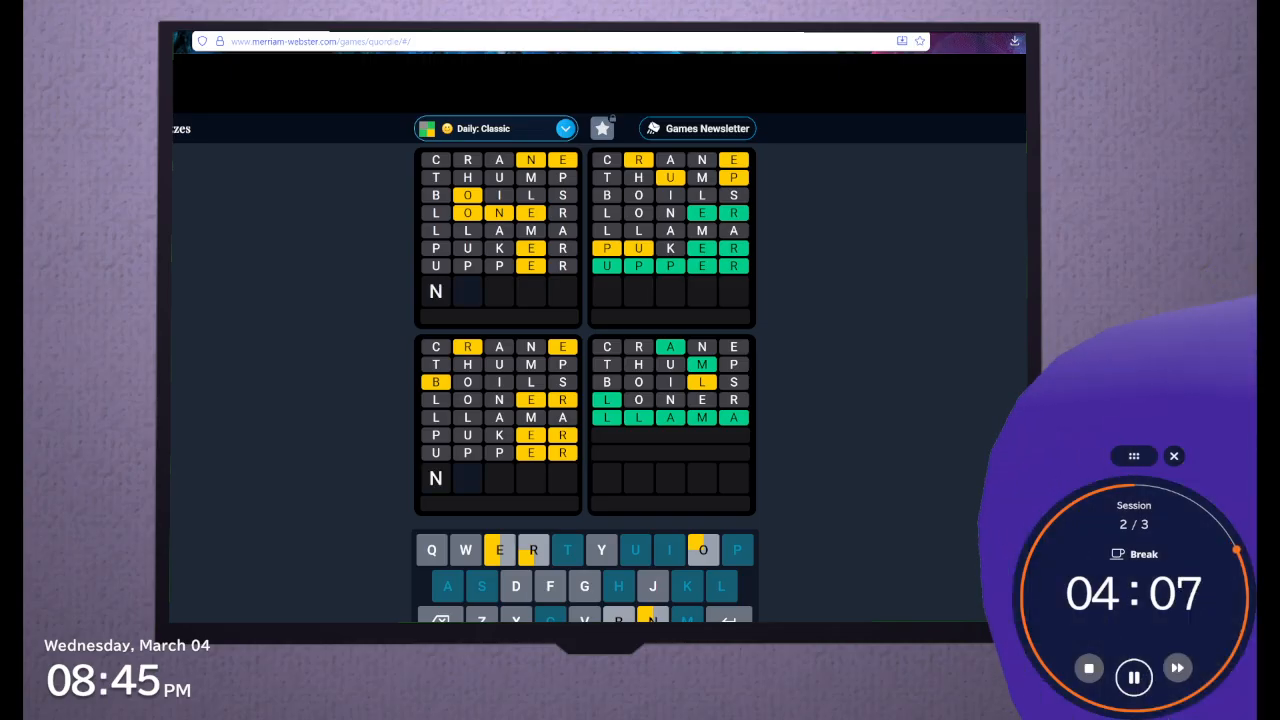
pyautogui.write('EED')
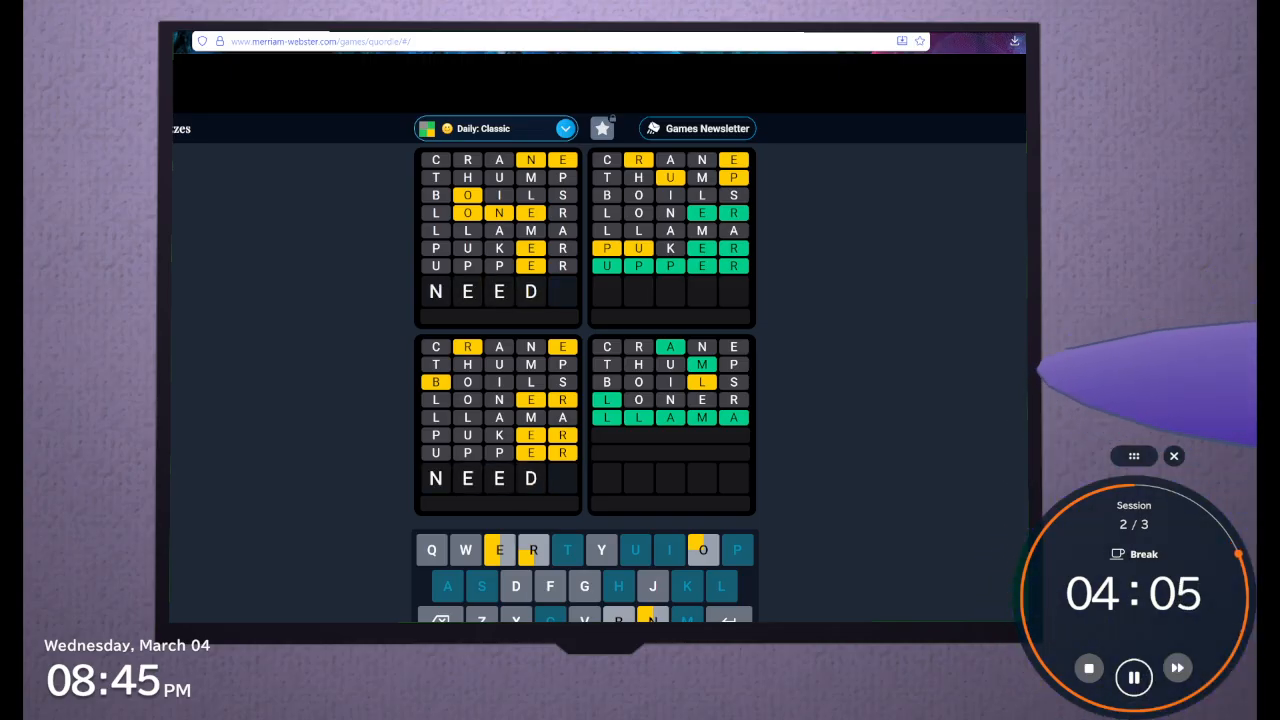
pyautogui.write('o')
pyautogui.press('BackSpace')
pyautogui.press('BackSpace')
pyautogui.press('BackSpace')
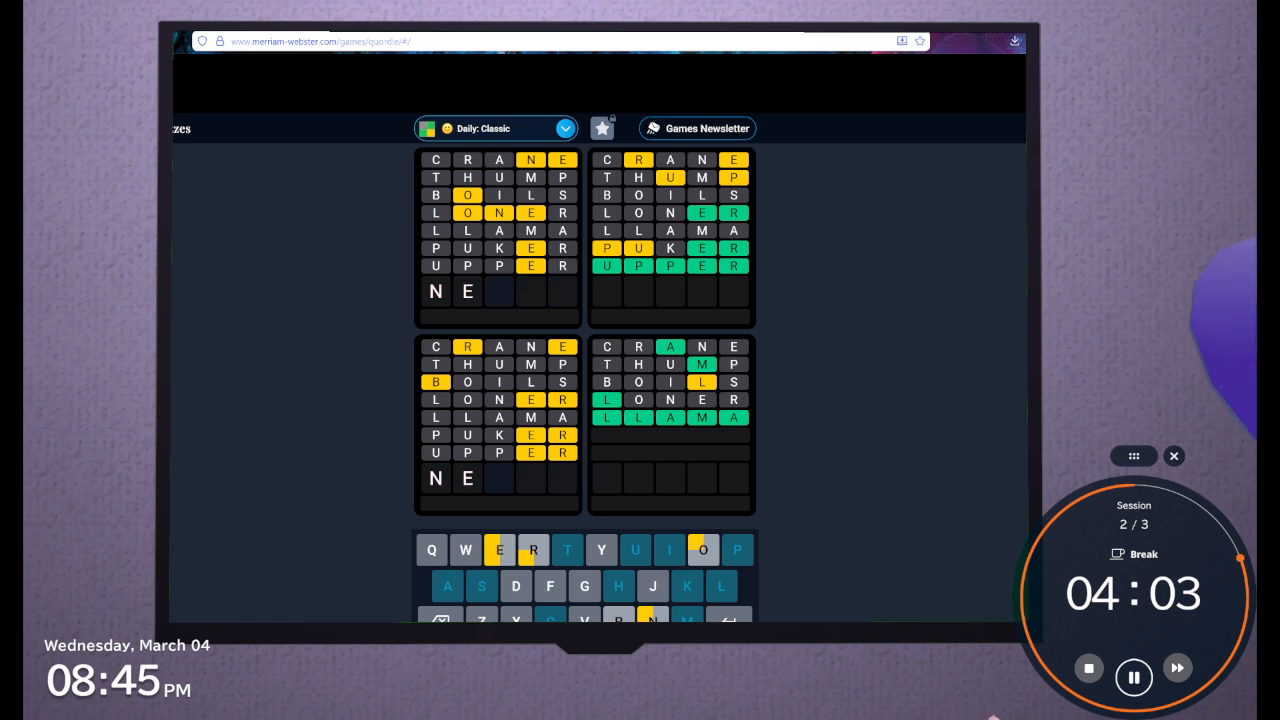
pyautogui.press('BackSpace')
pyautogui.press('BackSpace')
pyautogui.write('N')
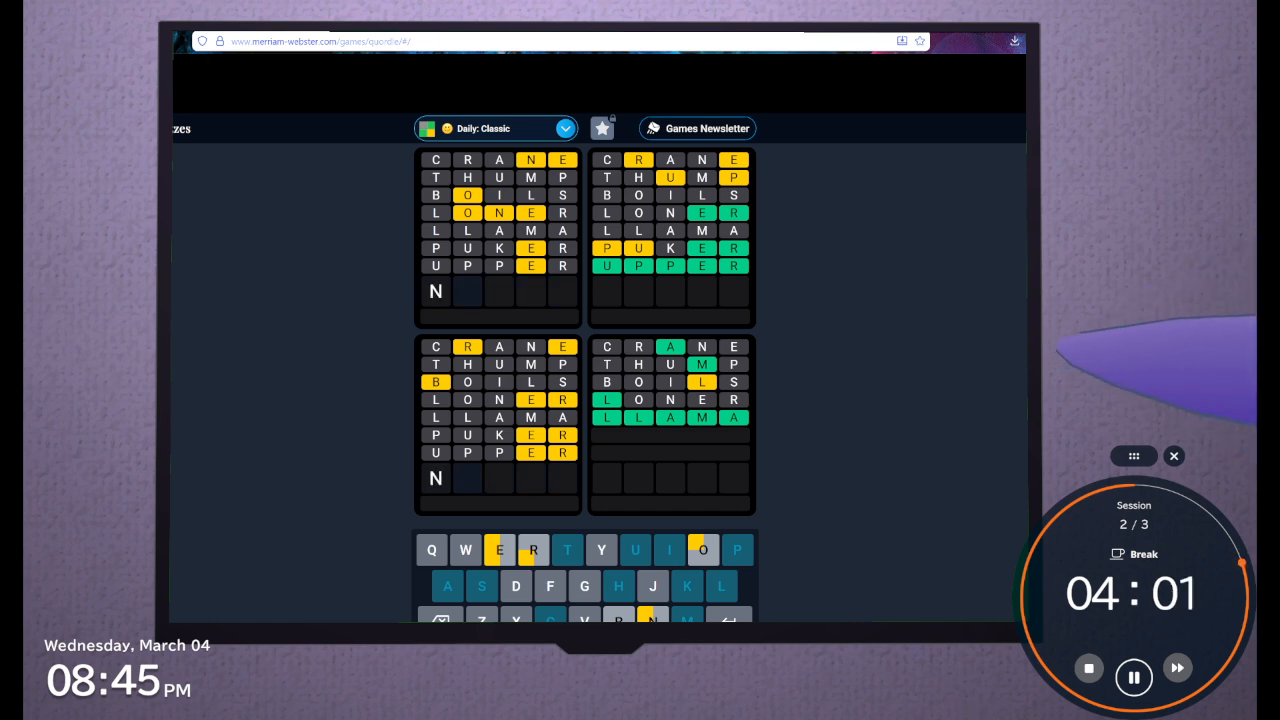
pyautogui.write('o')
pyautogui.press('BackSpace')
pyautogui.press('BackSpace')
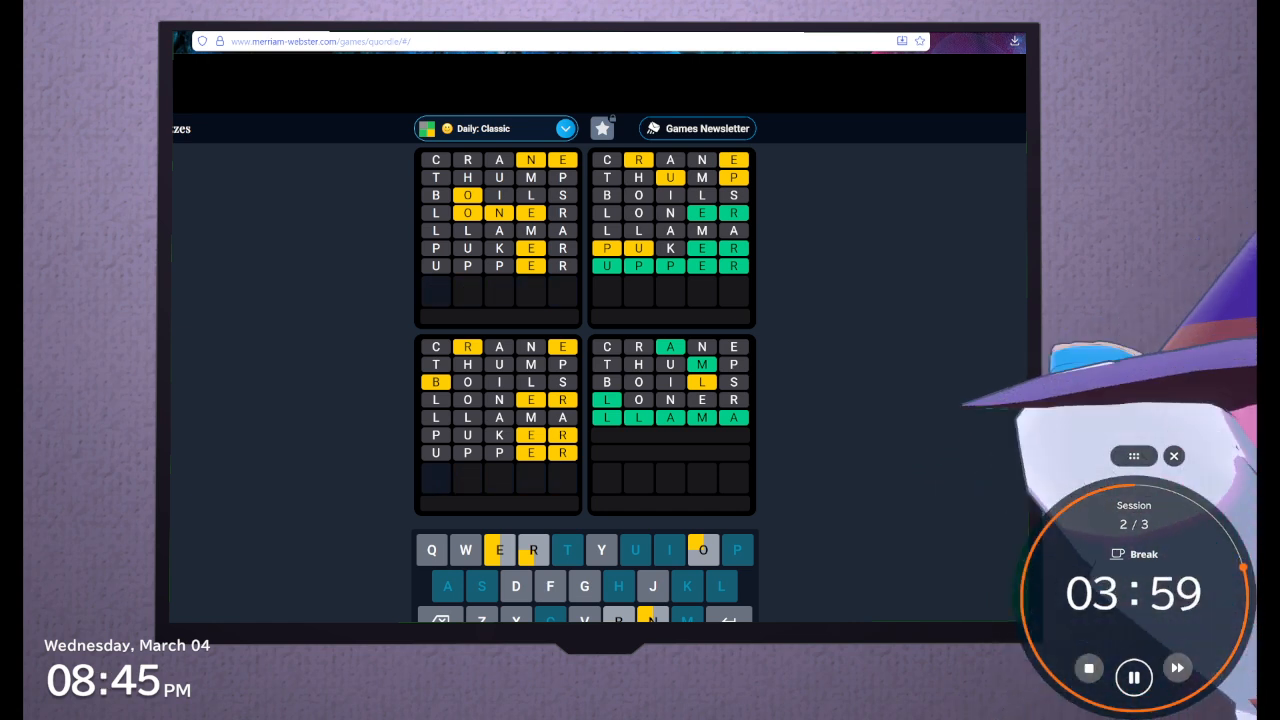
# Try EN as a beginning, then DENOD and DENOV as the eighth guess, and erase the final letter
pyautogui.write('EN')
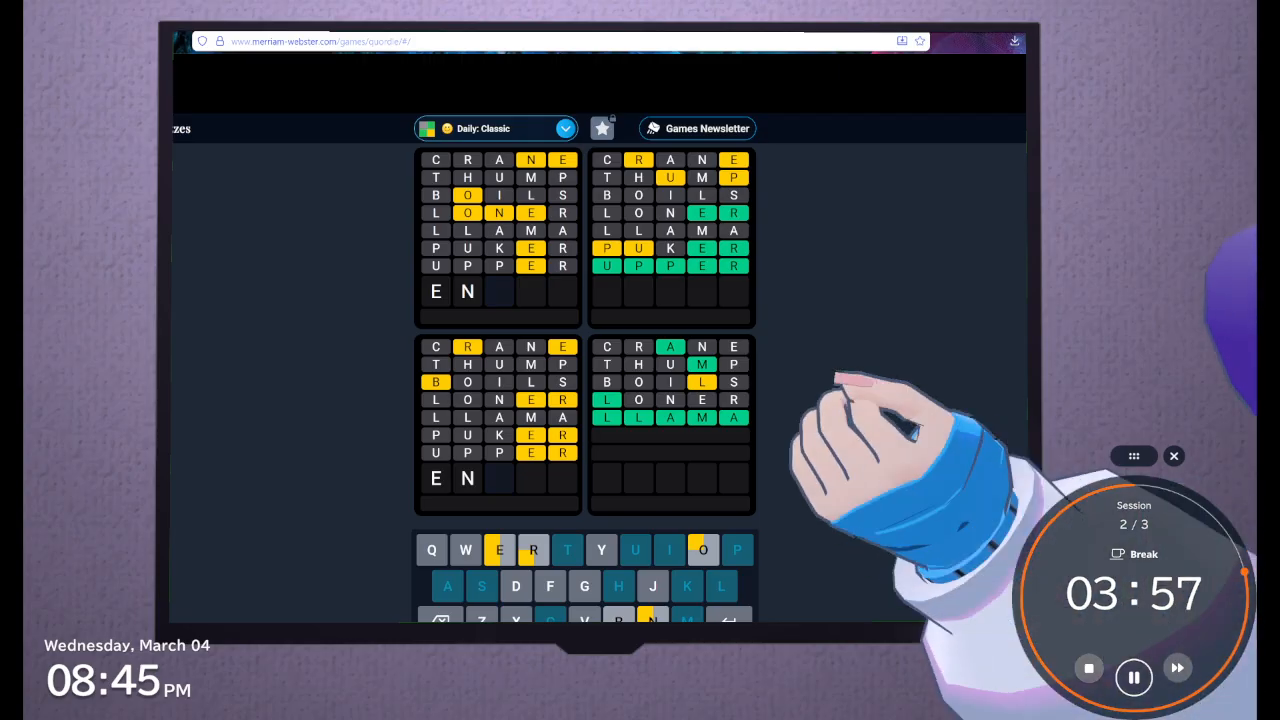
pyautogui.press('BackSpace')
pyautogui.press('BackSpace')
pyautogui.write('DENO')
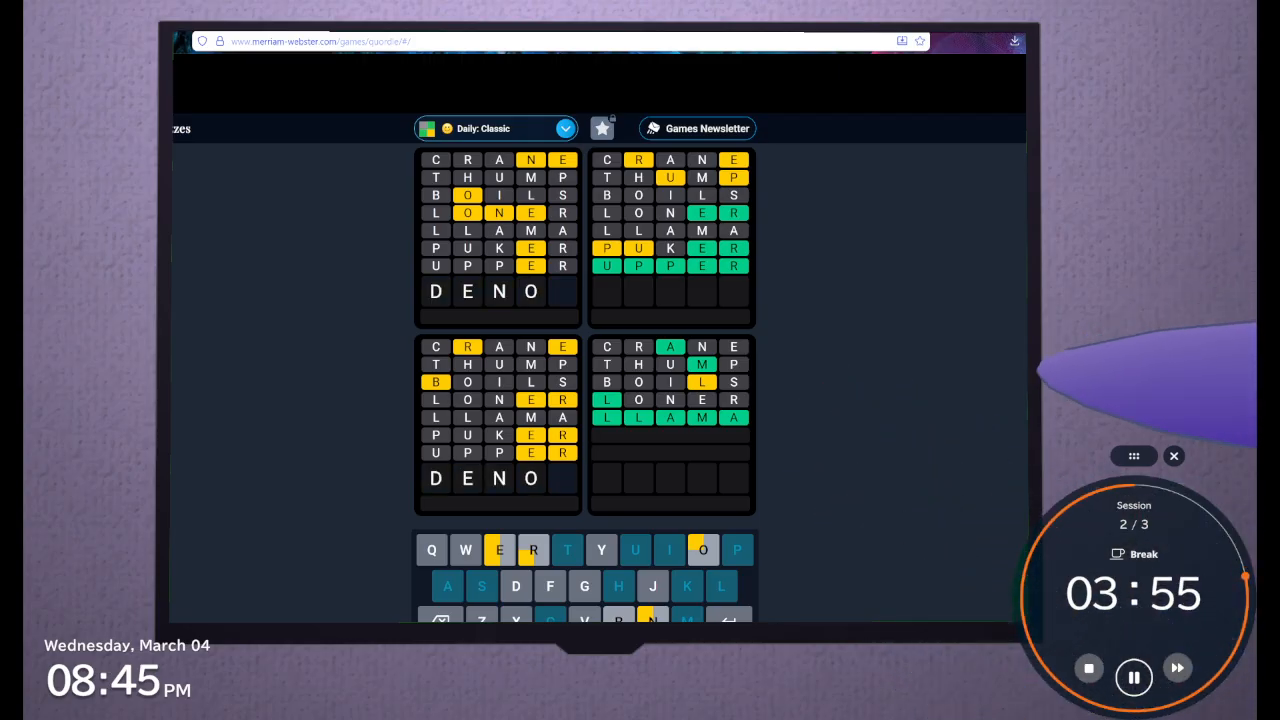
pyautogui.write('D')
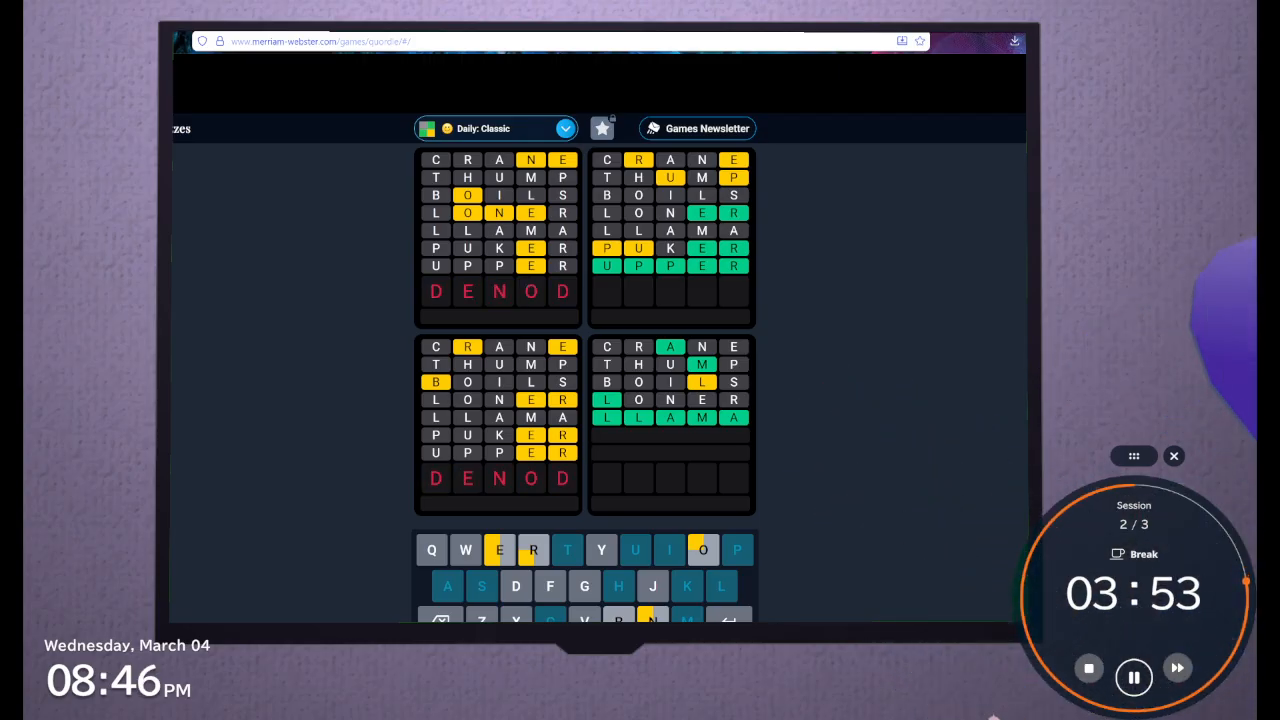
pyautogui.press('BackSpace')
pyautogui.write('V')
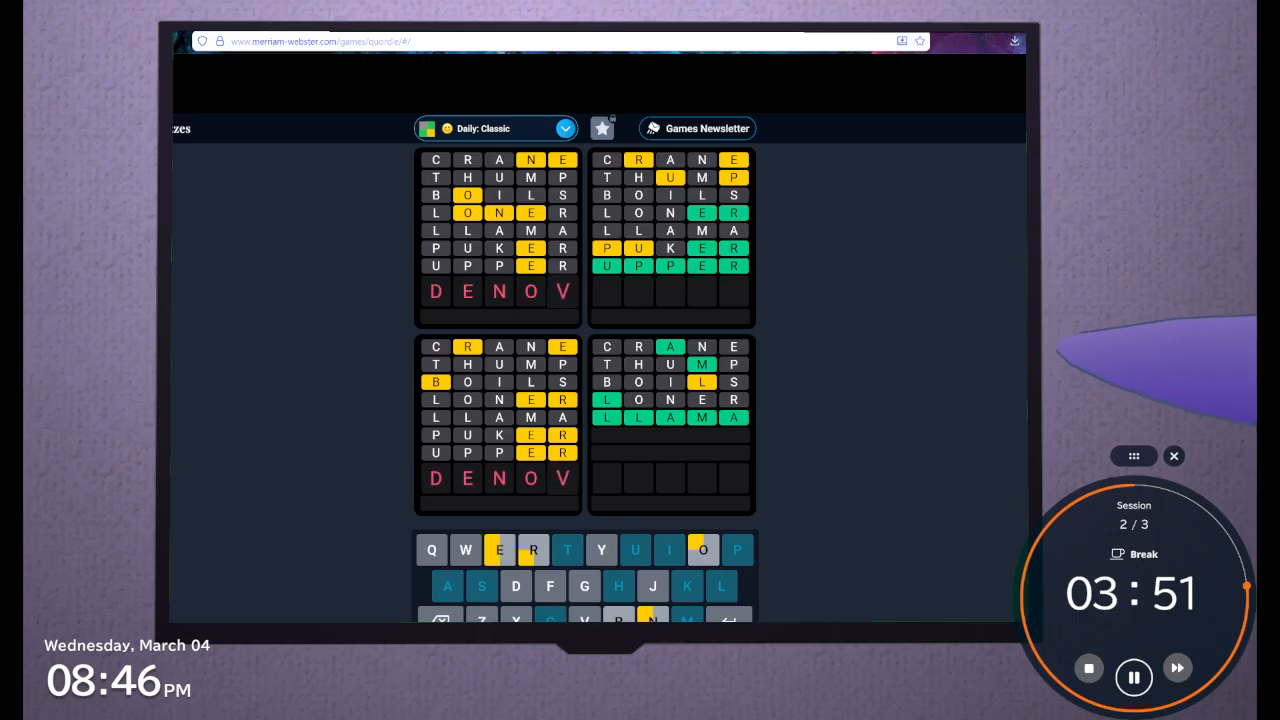
pyautogui.press('BackSpace')
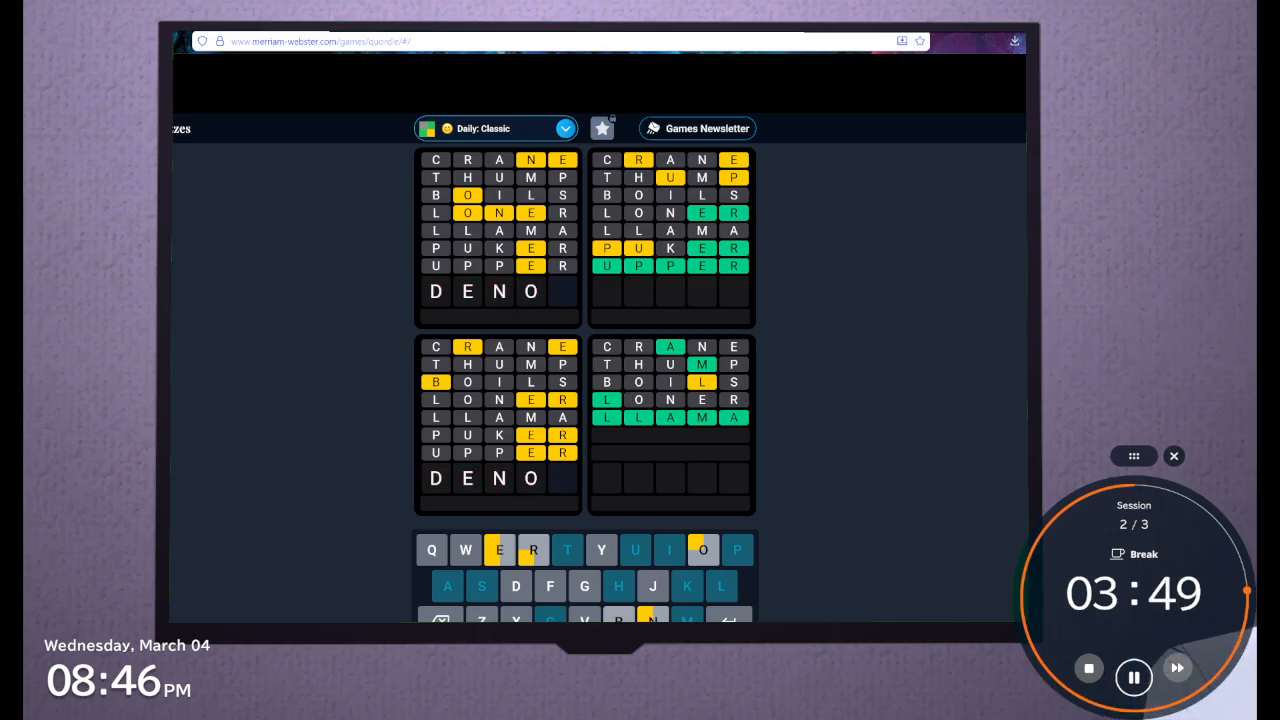
# Try DED as the beginning of the eighth guess and erase the letters
pyautogui.press('BackSpace')
pyautogui.press('BackSpace')
pyautogui.write('D')
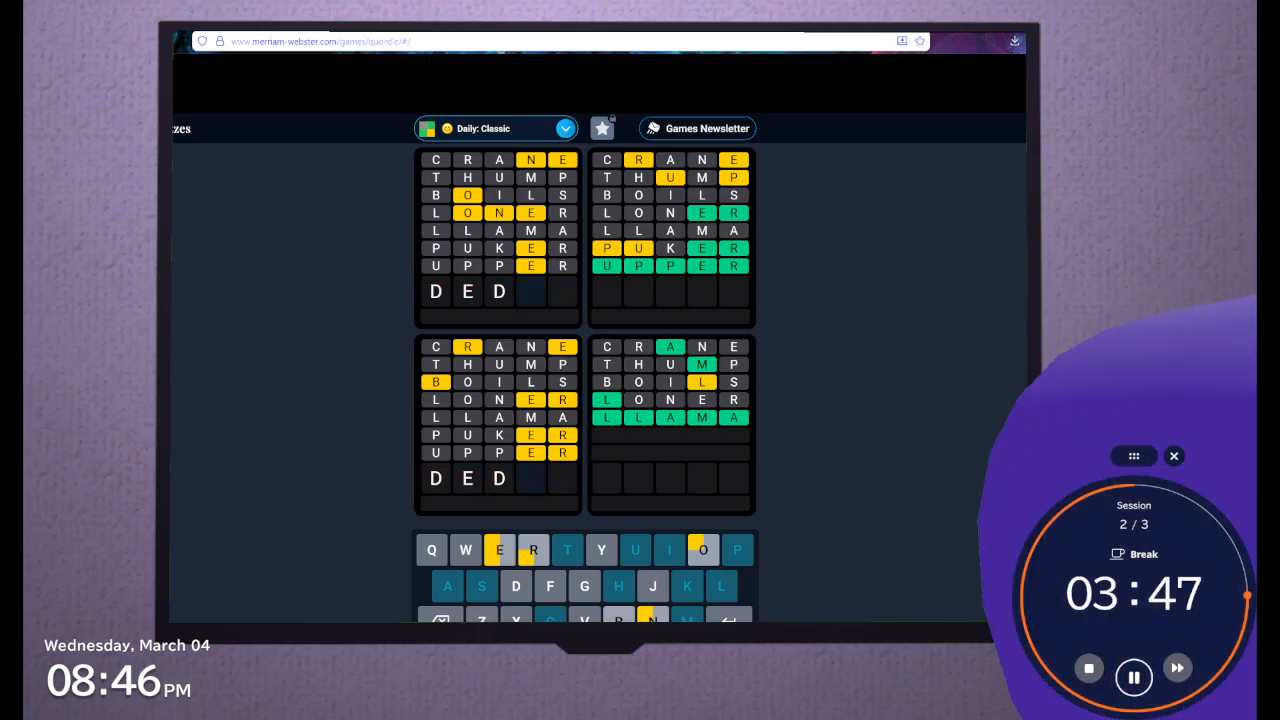
pyautogui.write('OS')
pyautogui.press('BackSpace')
pyautogui.press('BackSpace')
pyautogui.press('BackSpace')
pyautogui.press('BackSpace')
pyautogui.press('BackSpace')
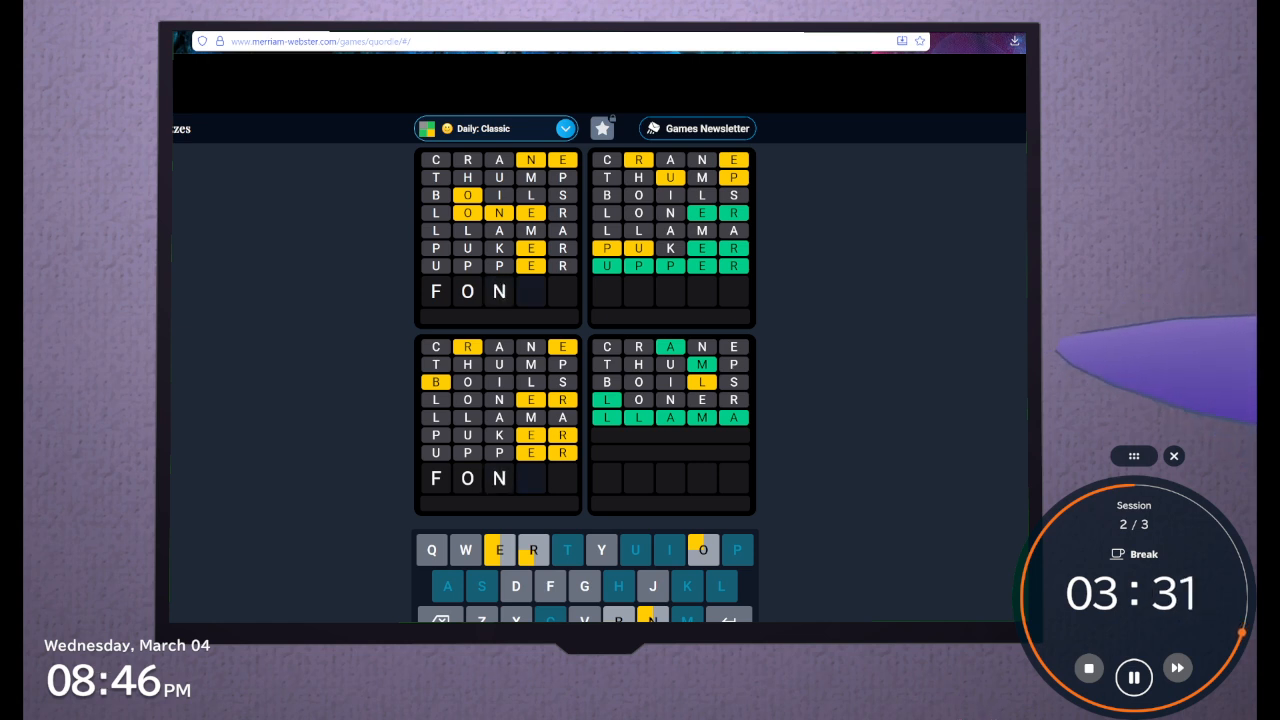
# Complete FON to FONNY as the eighth guess and erase it
pyautogui.write('NY')
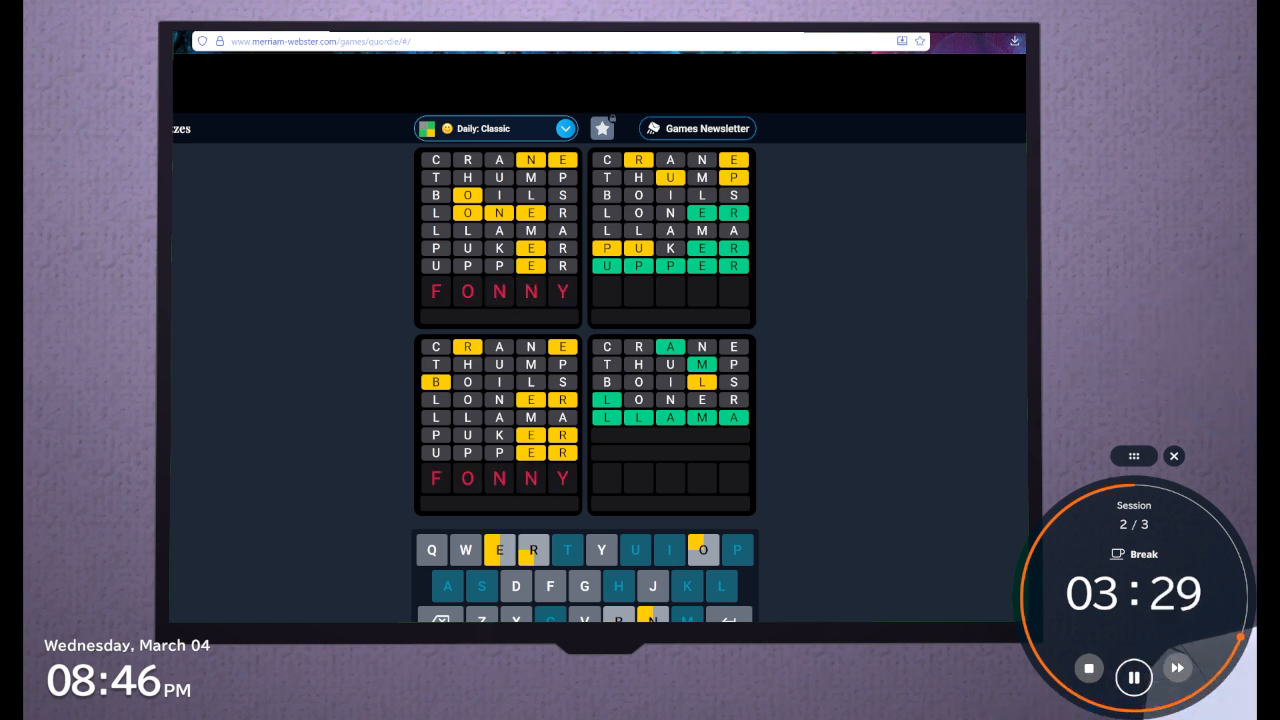
pyautogui.press('BackSpace')
pyautogui.press('BackSpace')
pyautogui.press('BackSpace')
pyautogui.press('BackSpace')
pyautogui.press('BackSpace')
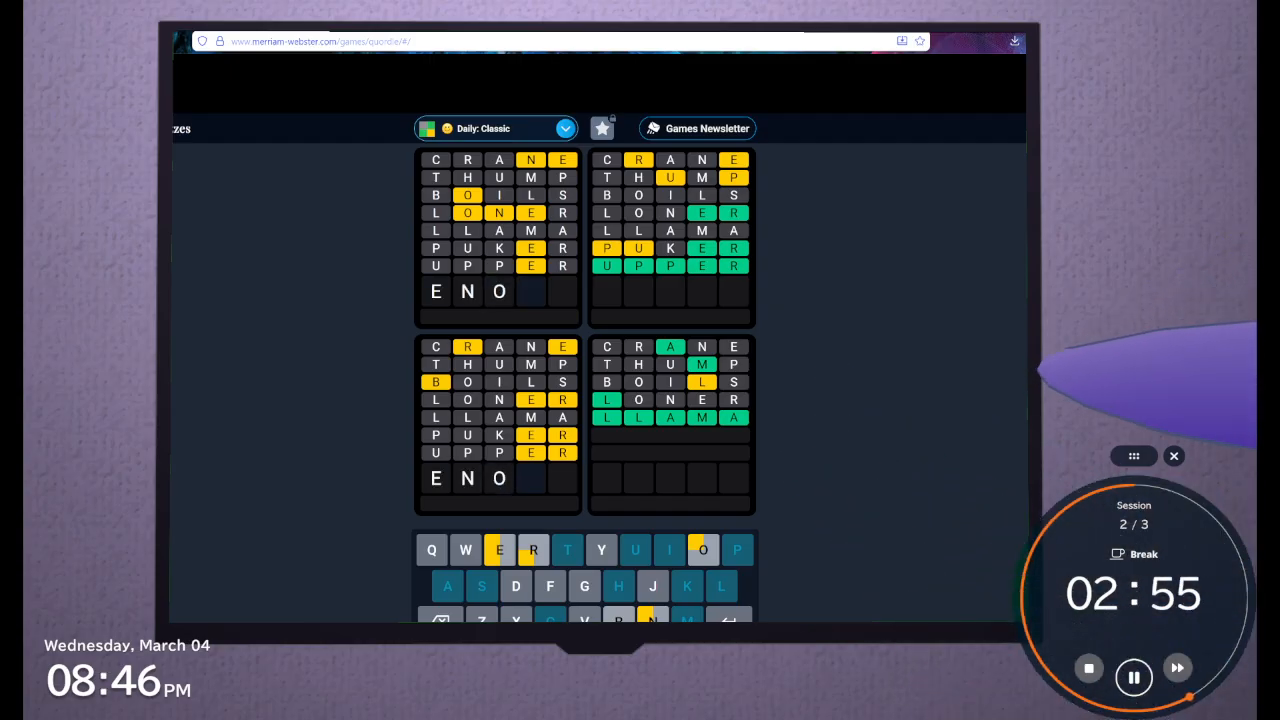
# Try ENO and ENGON as the eighth guess, and erase everything after the initial E
pyautogui.write('f')
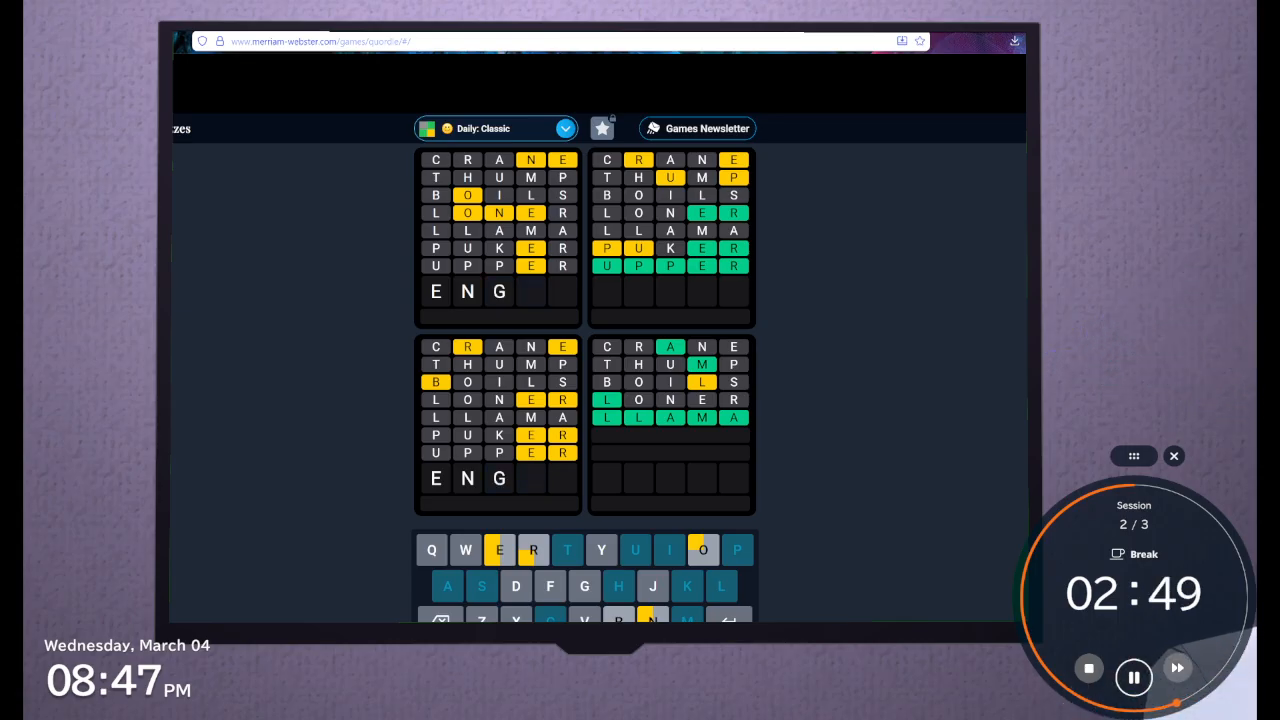
pyautogui.write('on')
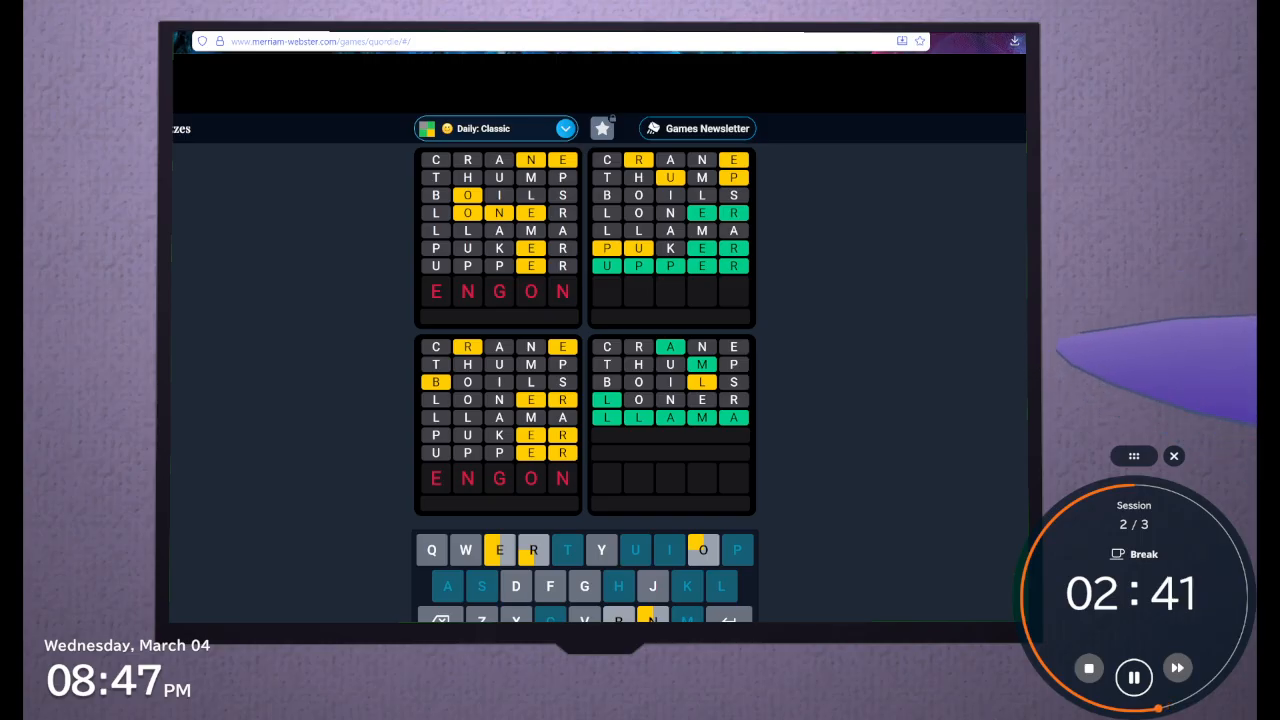
pyautogui.press('BackSpace')
pyautogui.press('BackSpace')
pyautogui.press('BackSpace')
# Try EDDON as the eighth guess and erase it back to the initial E
pyautogui.press('BackSpace')
pyautogui.write('DDO')
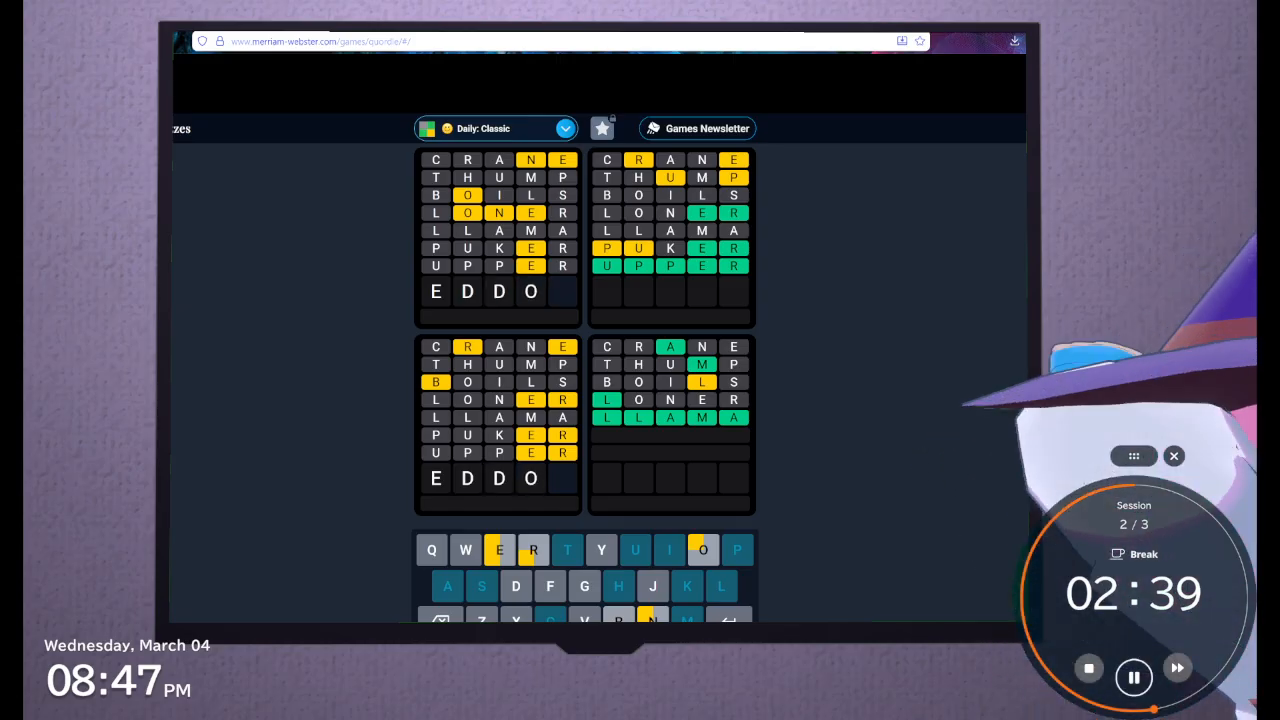
pyautogui.write('N')
pyautogui.press('BackSpace')
pyautogui.press('BackSpace')
pyautogui.press('BackSpace')
pyautogui.press('BackSpace')
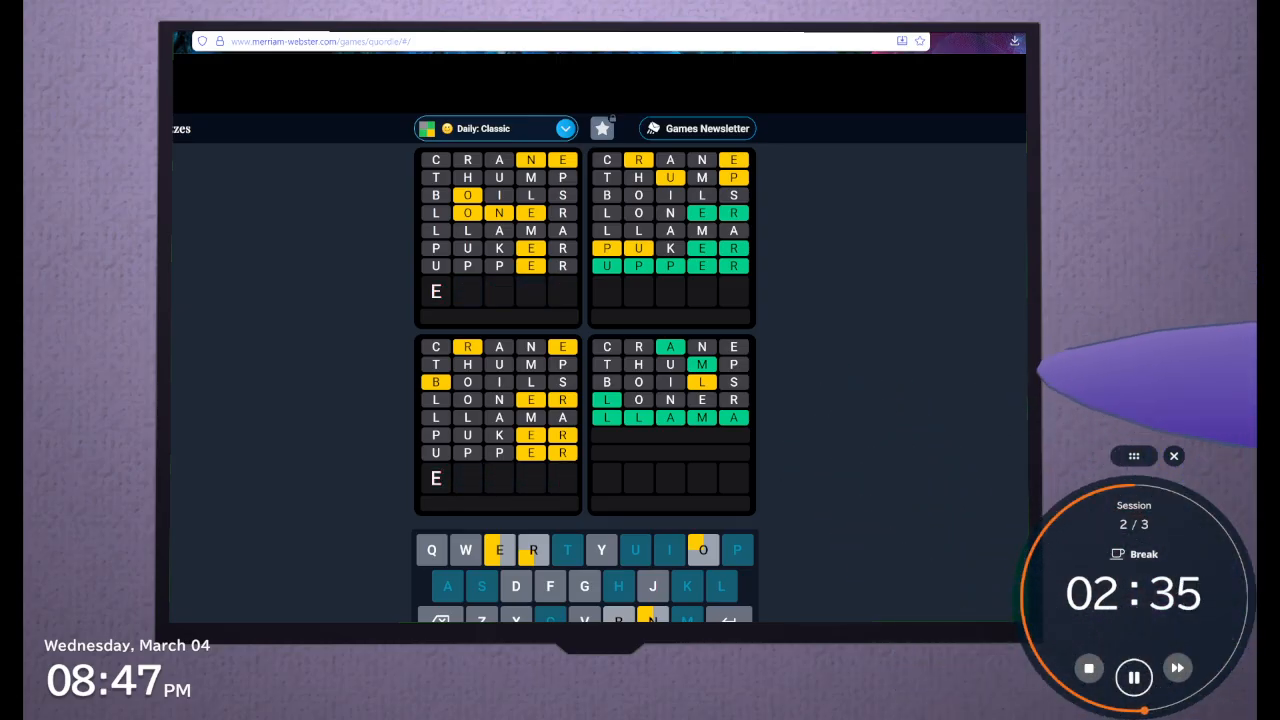
# Try EGGON as the eighth guess and erase the letters
pyautogui.write('GGON')
pyautogui.press('BackSpace')
pyautogui.press('BackSpace')
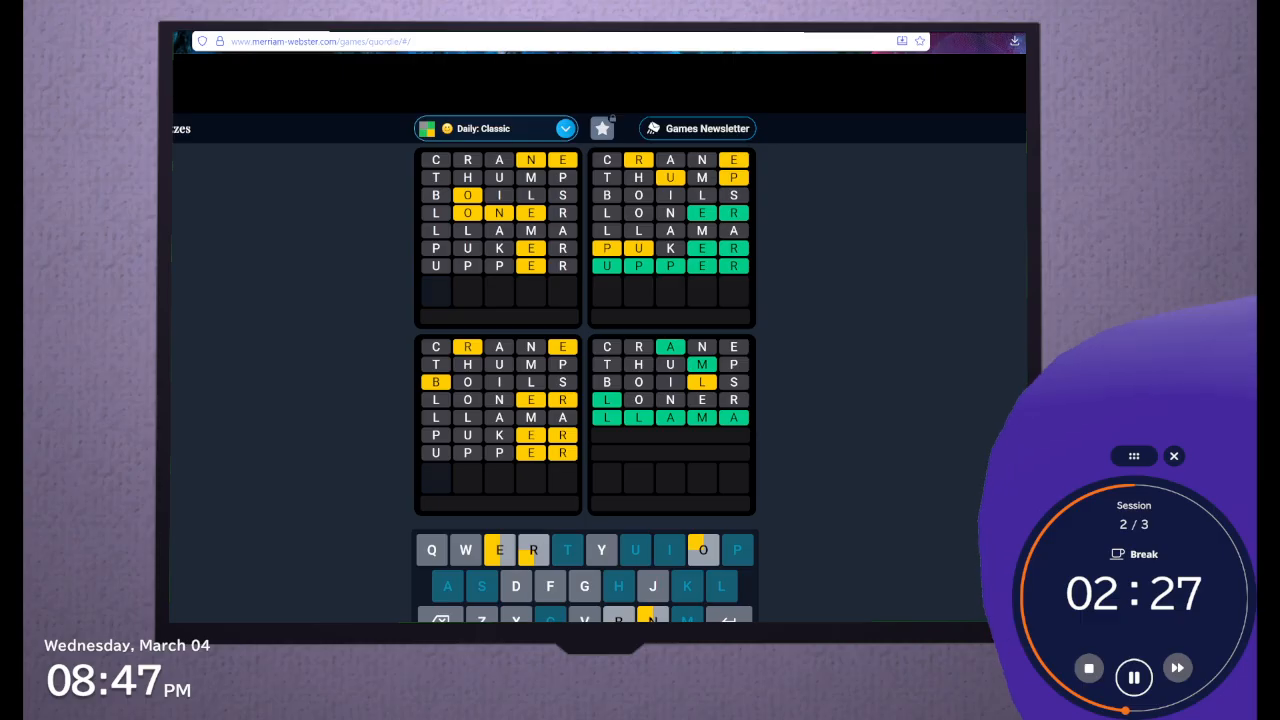
# Try BRERB as the eighth guess and clear the row
pyautogui.write('BR')
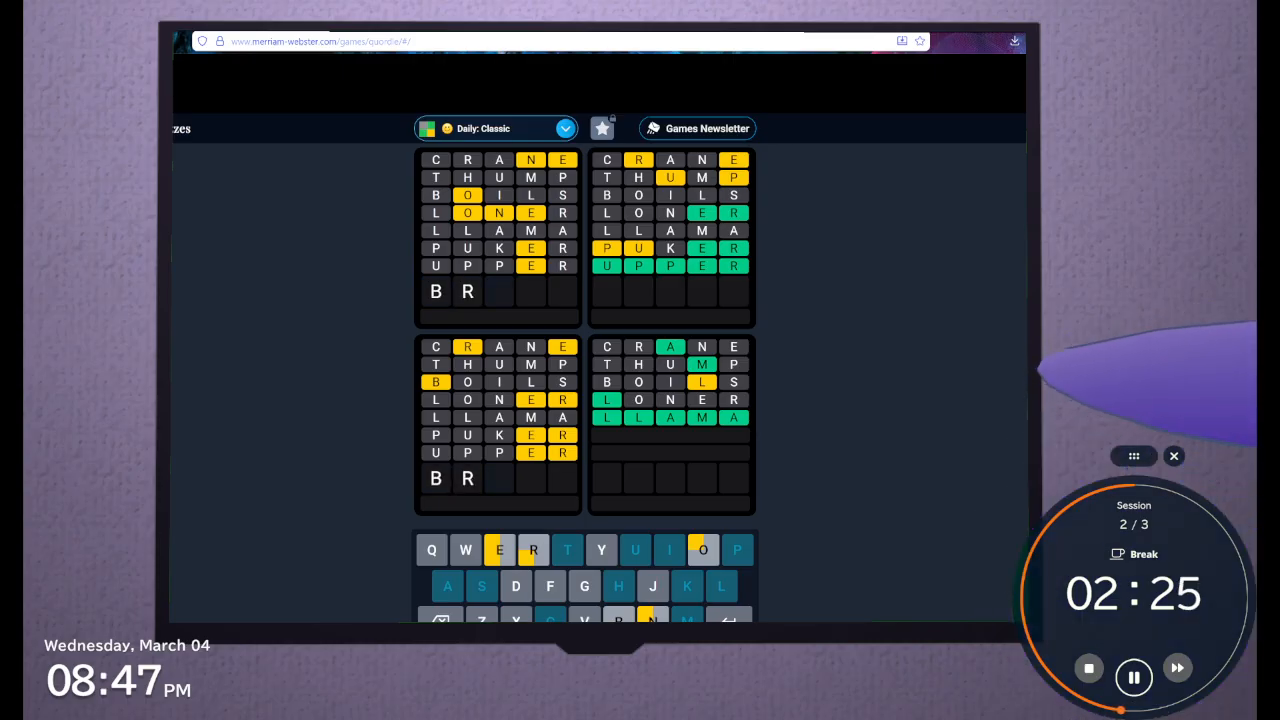
pyautogui.write('ERB')
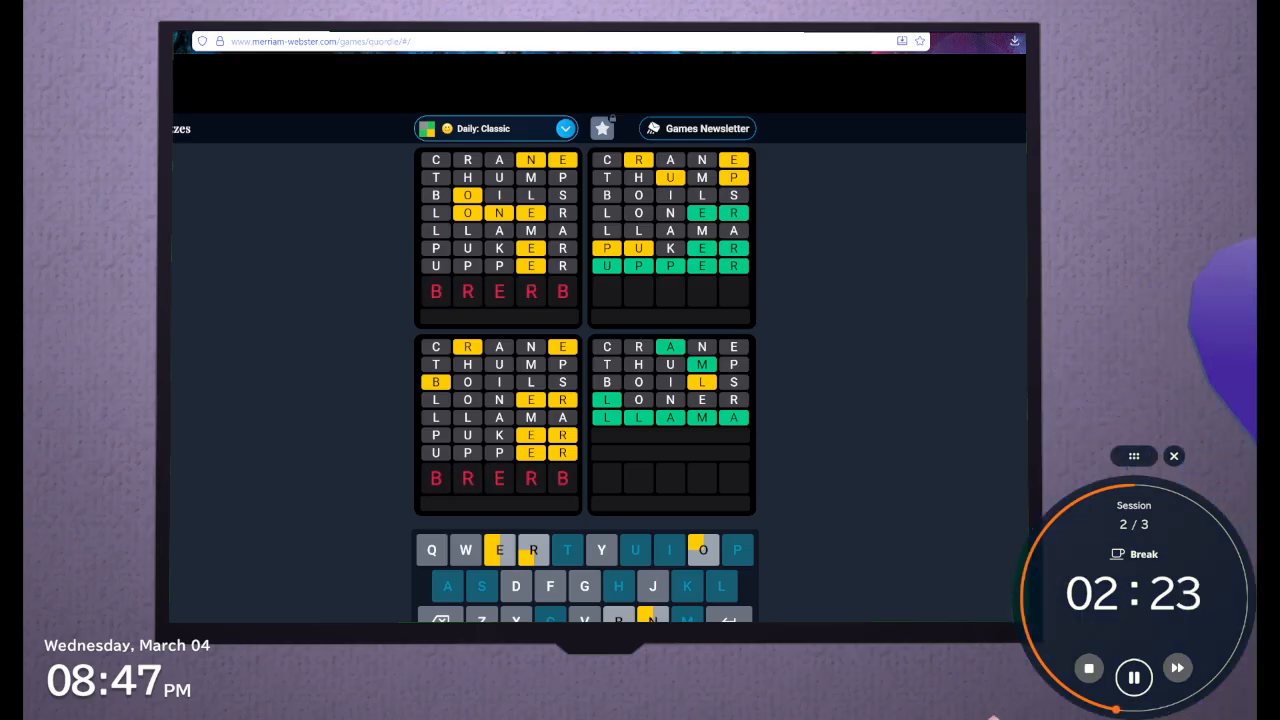
pyautogui.press('BackSpace')
pyautogui.press('BackSpace')
pyautogui.press('BackSpace')
pyautogui.press('BackSpace')
pyautogui.press('BackSpace')
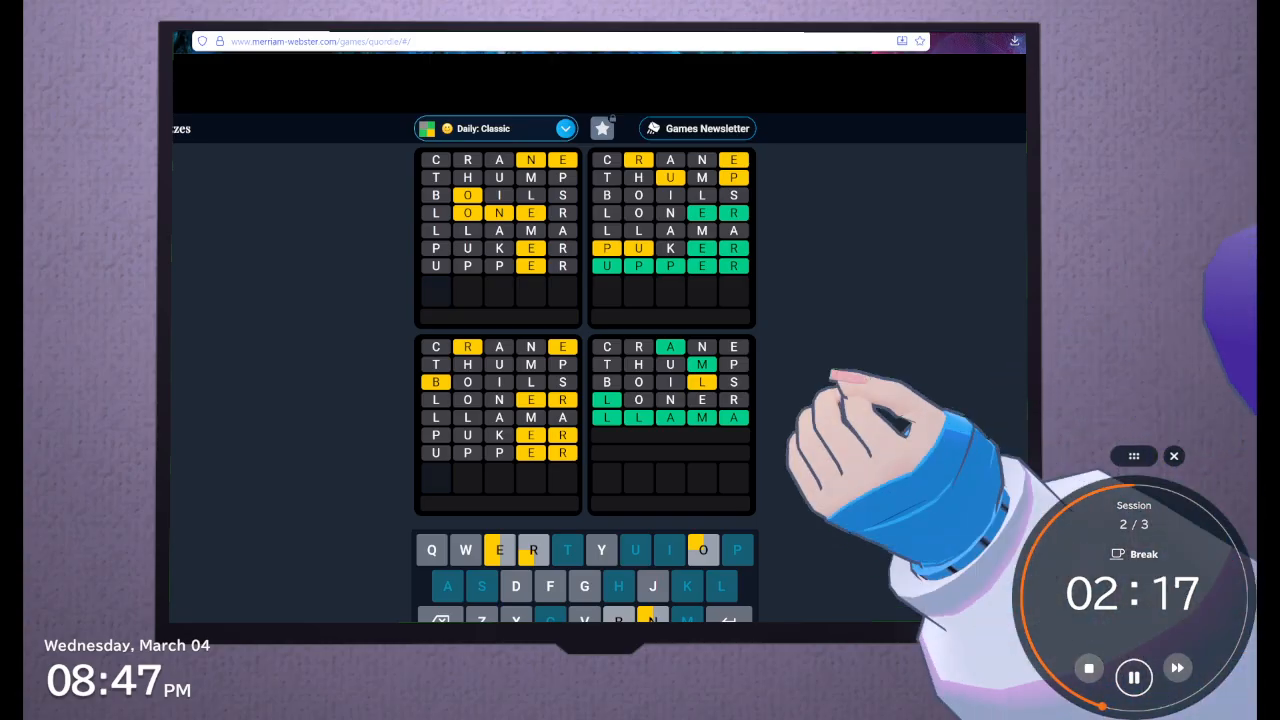
# Enter GREED as the eighth guess and erase its last two letters
pyautogui.write('GREE')
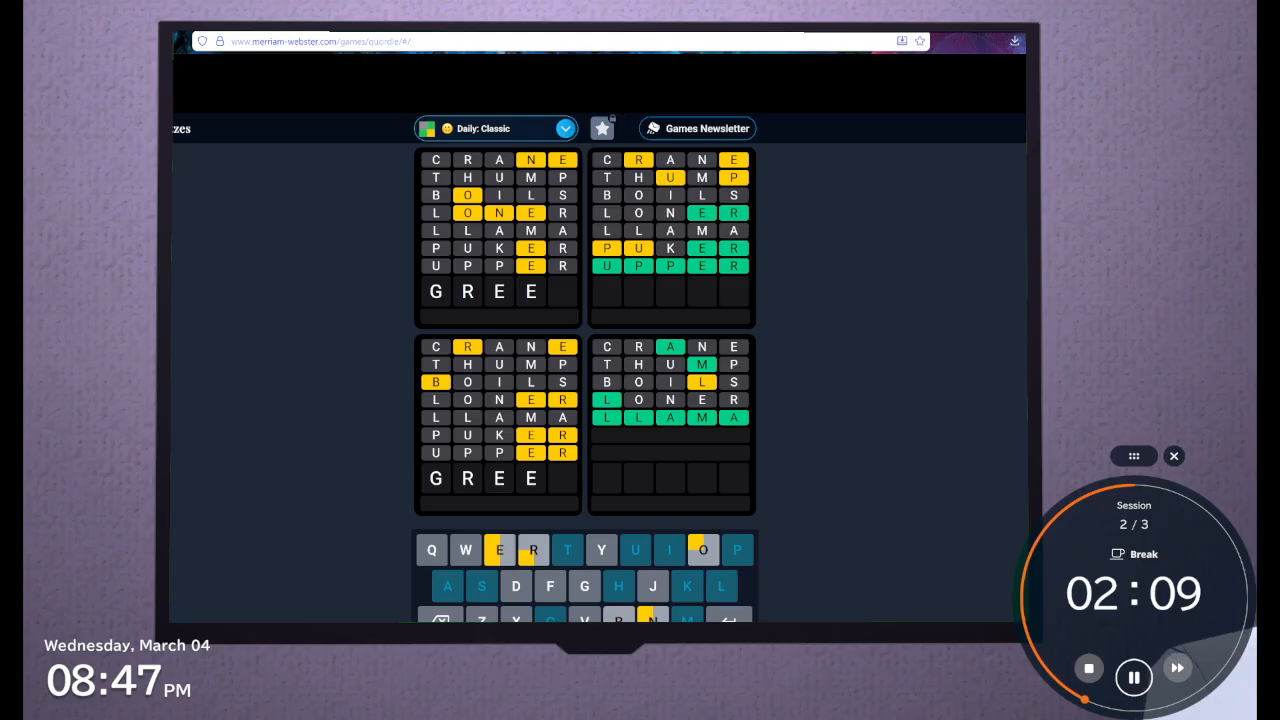
pyautogui.press('BackSpace')
pyautogui.write('ED')
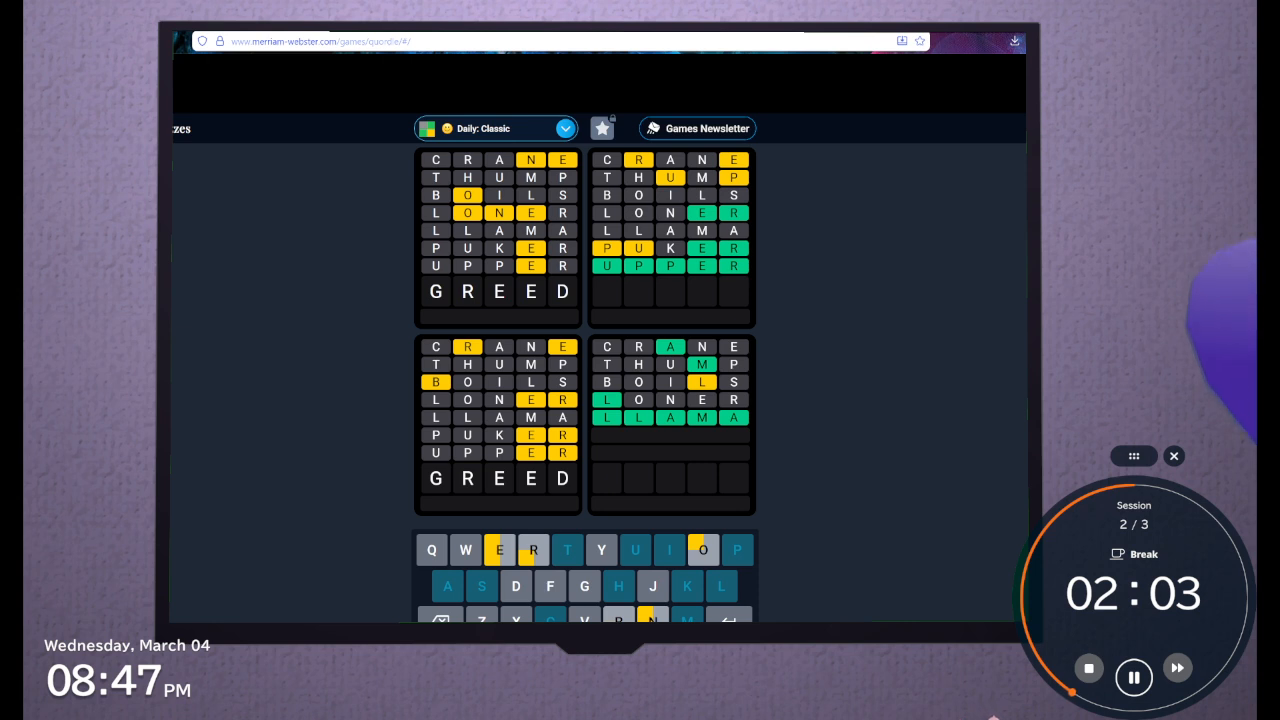
pyautogui.press('BackSpace')
pyautogui.press('BackSpace')
# Try GREDY and GREYD as the eighth guess, erasing the endings after GRE
pyautogui.write('D')
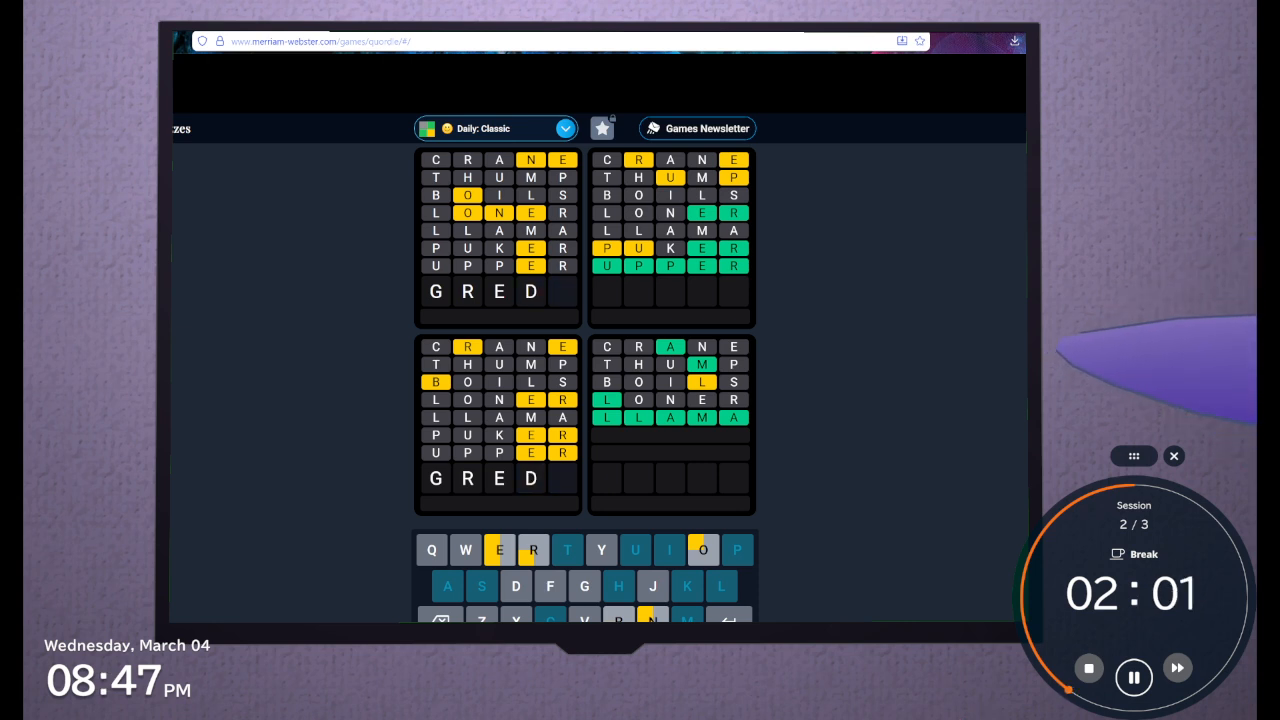
pyautogui.write('y')
pyautogui.press('BackSpace')
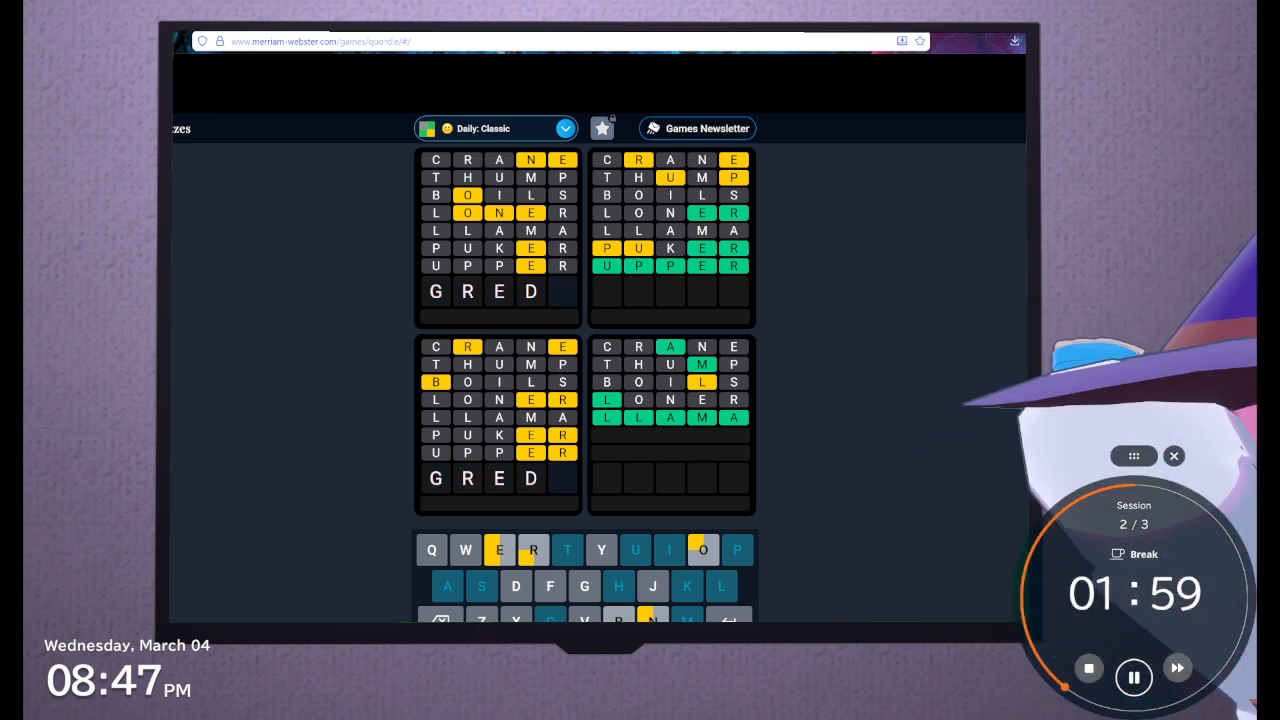
pyautogui.press('BackSpace')
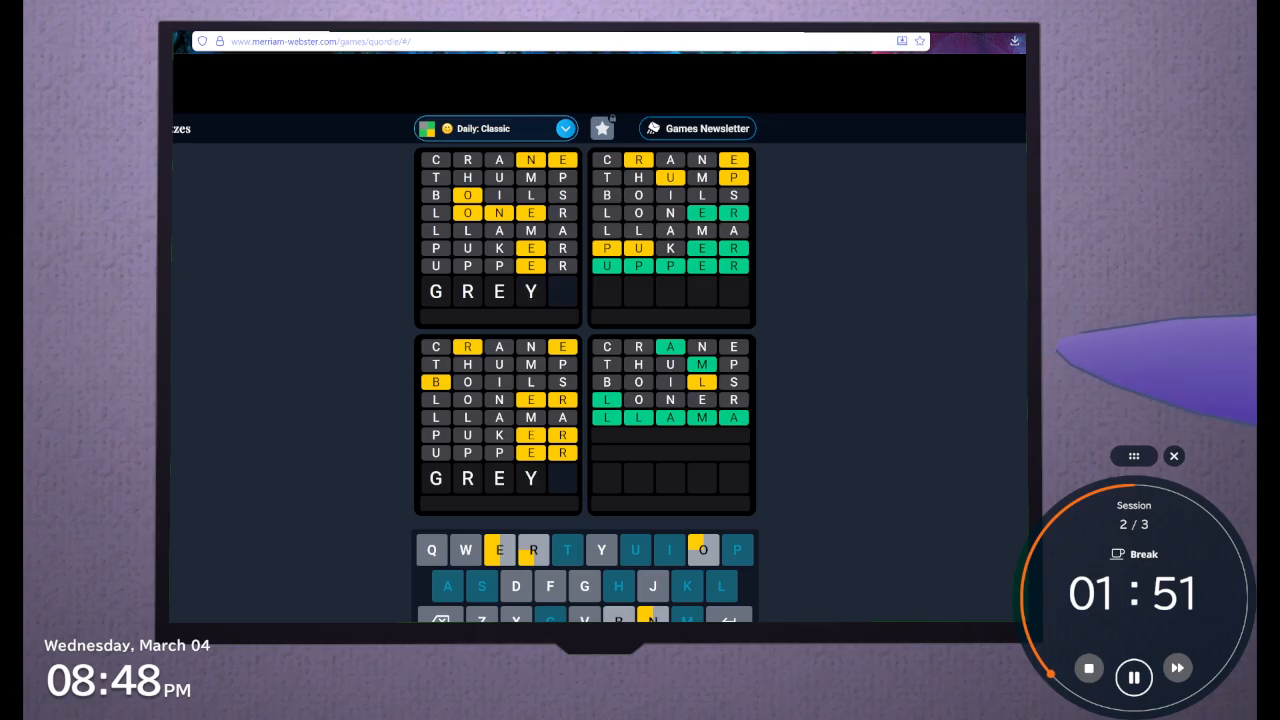
pyautogui.write('d')
pyautogui.press('BackSpace')
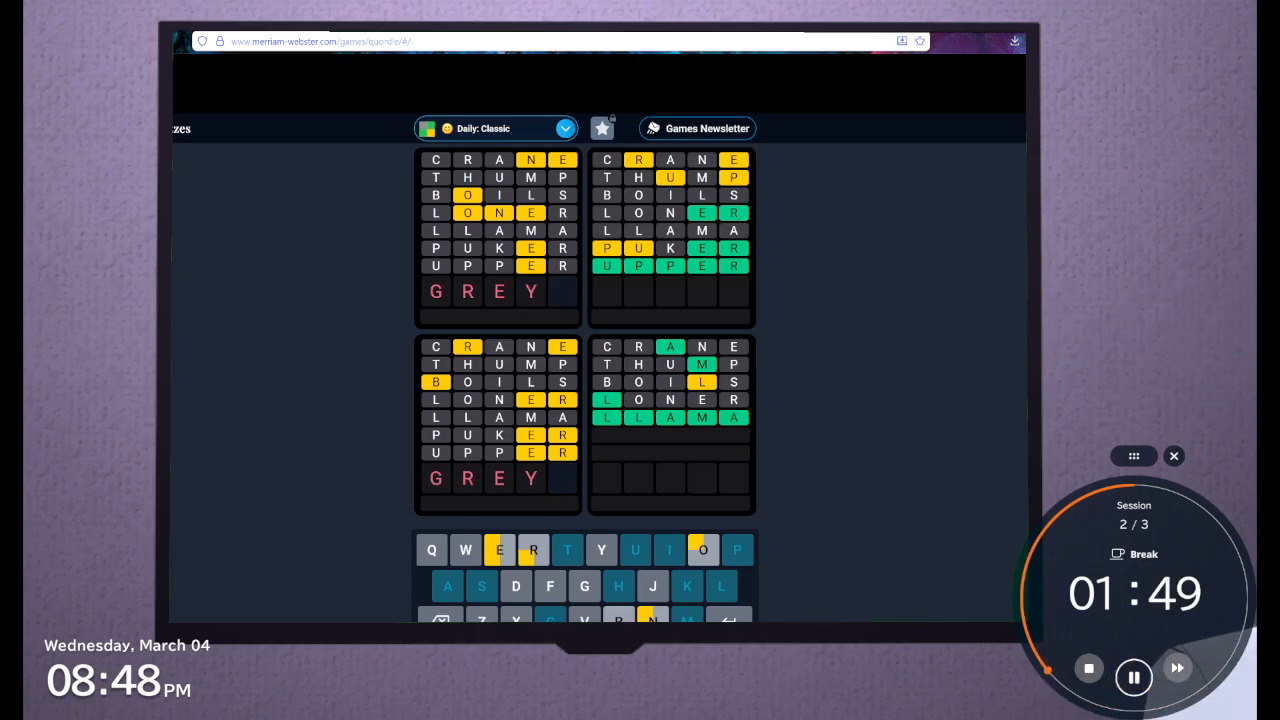
pyautogui.press('BackSpace')
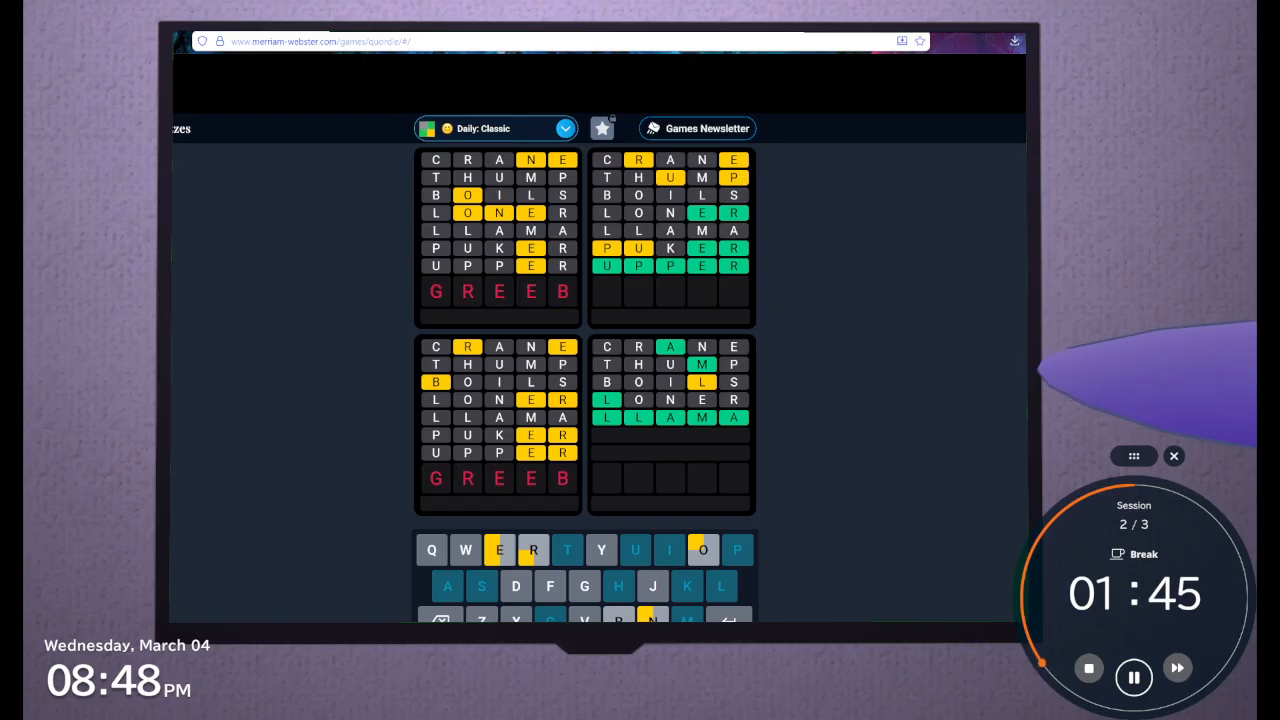
# Shorten the GREEB guess, test GREB as a beginning, and clear the row
pyautogui.press('BackSpace')
pyautogui.press('BackSpace')
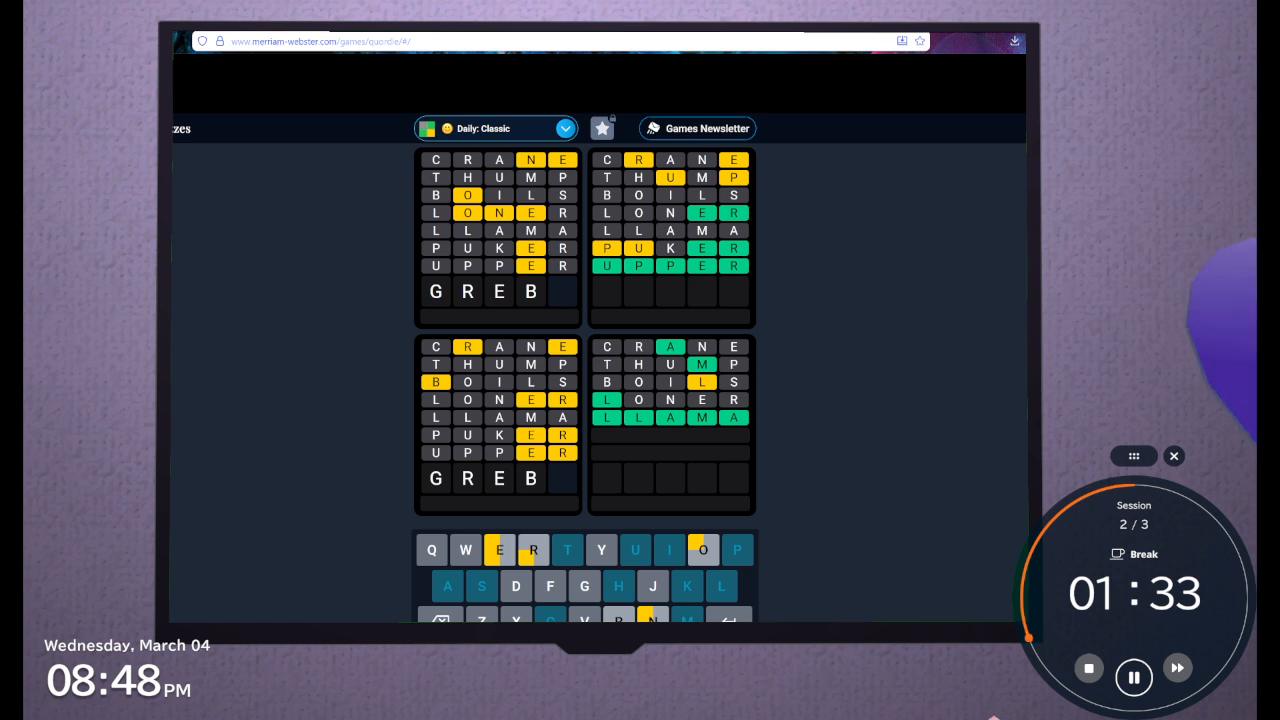
pyautogui.press('BackSpace')
pyautogui.press('BackSpace')
pyautogui.press('BackSpace')
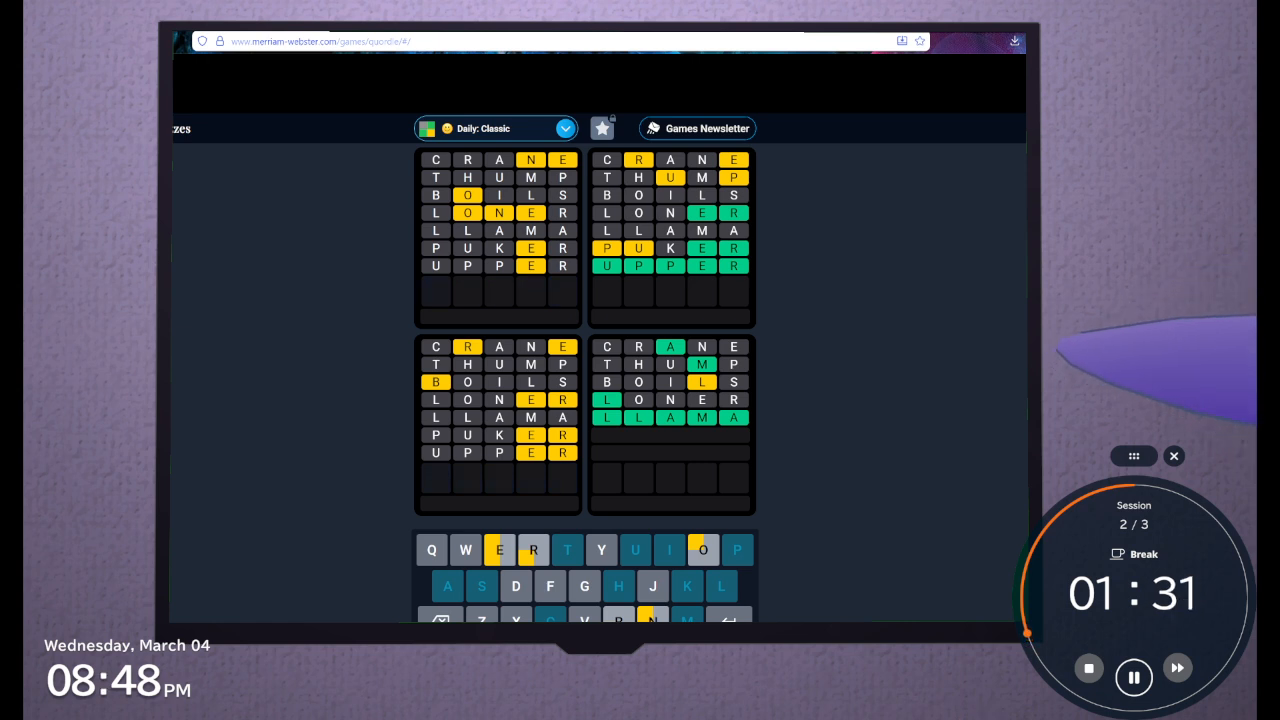
# Try BREGG as the eighth guess and erase it
pyautogui.write('bre')
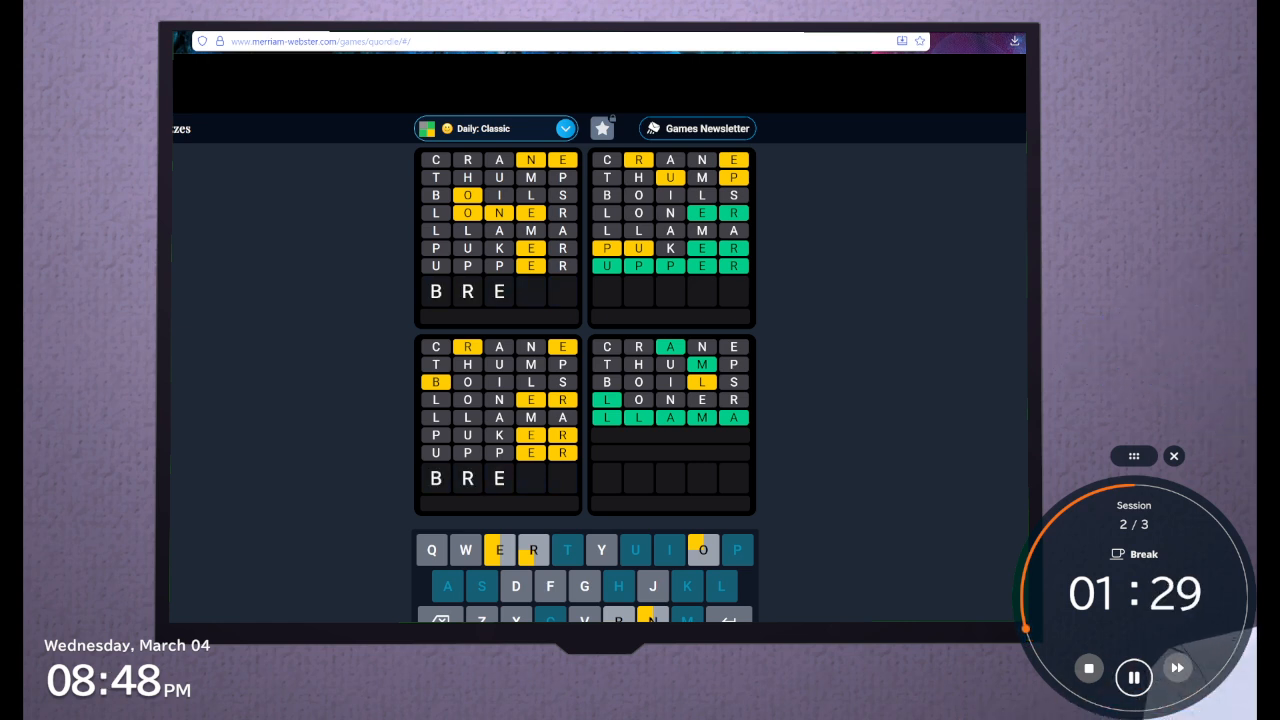
pyautogui.write('g')
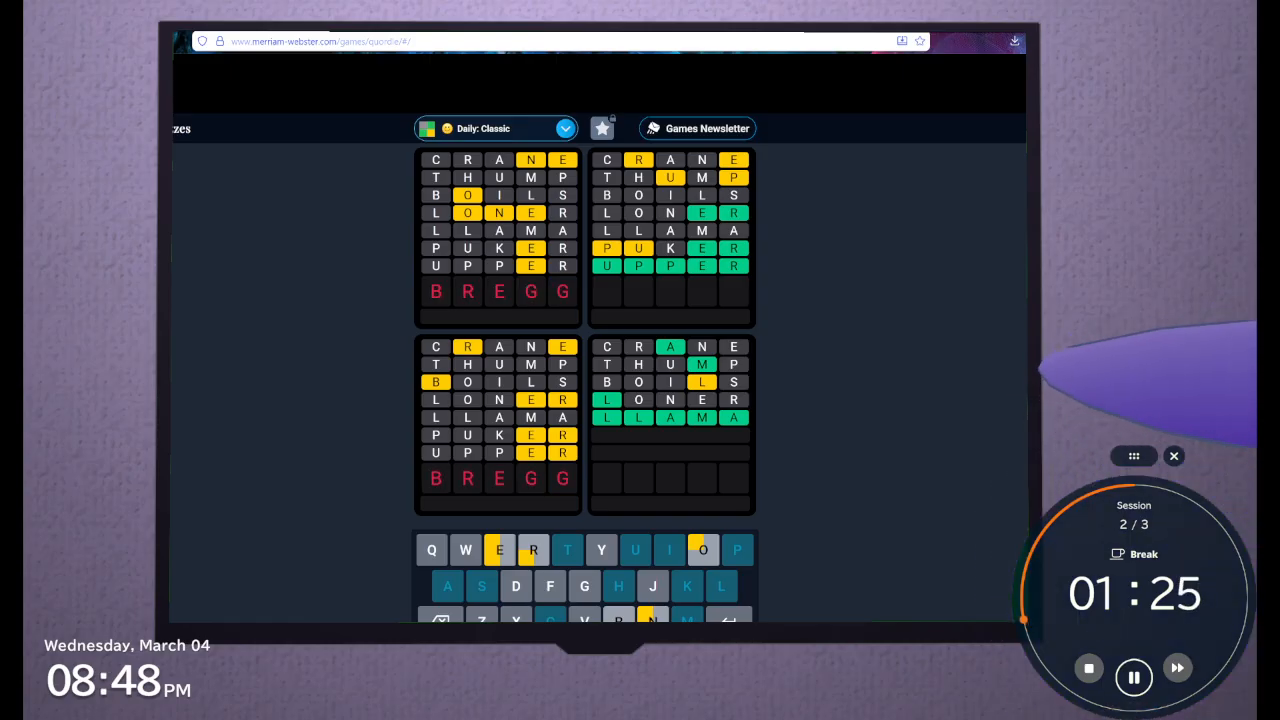
pyautogui.press('BackSpace')
pyautogui.press('BackSpace')
pyautogui.press('BackSpace')
pyautogui.press('BackSpace')
pyautogui.press('BackSpace')
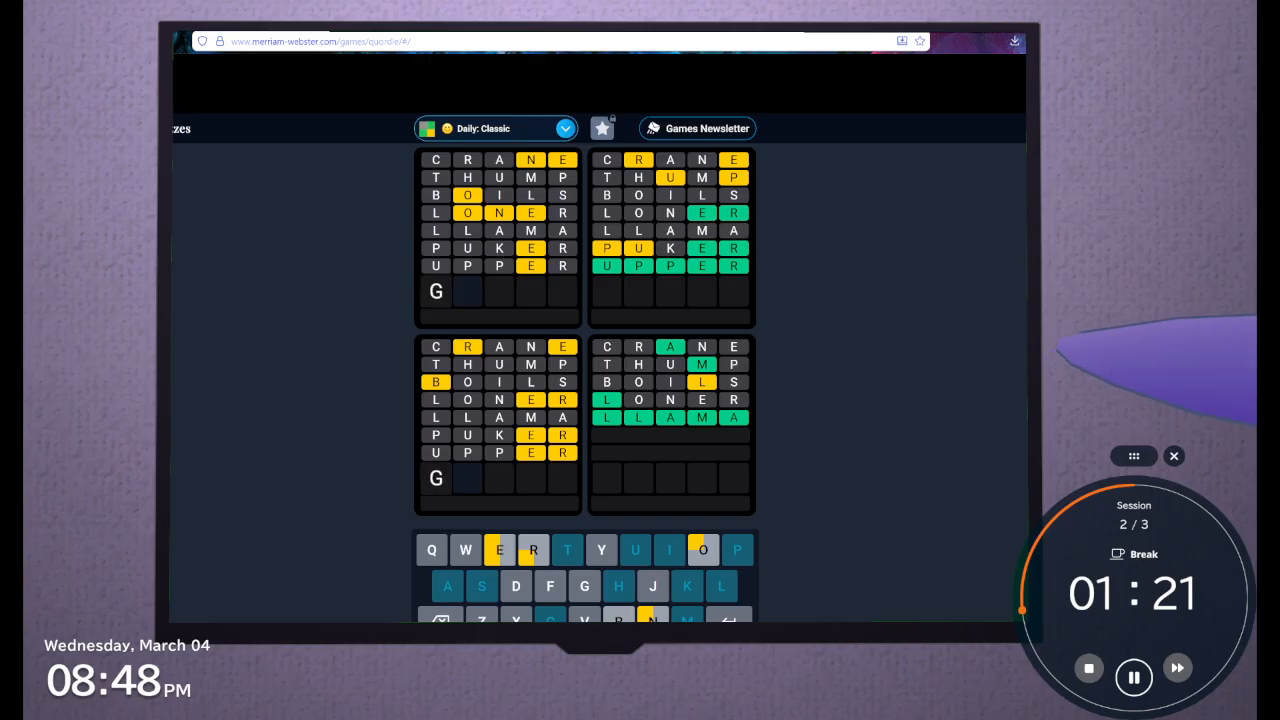
# Test G, F and D as first letters, try DREBE as the eighth guess, and erase it
pyautogui.press('BackSpace')
pyautogui.write('F')
pyautogui.press('BackSpace')
pyautogui.write('D')
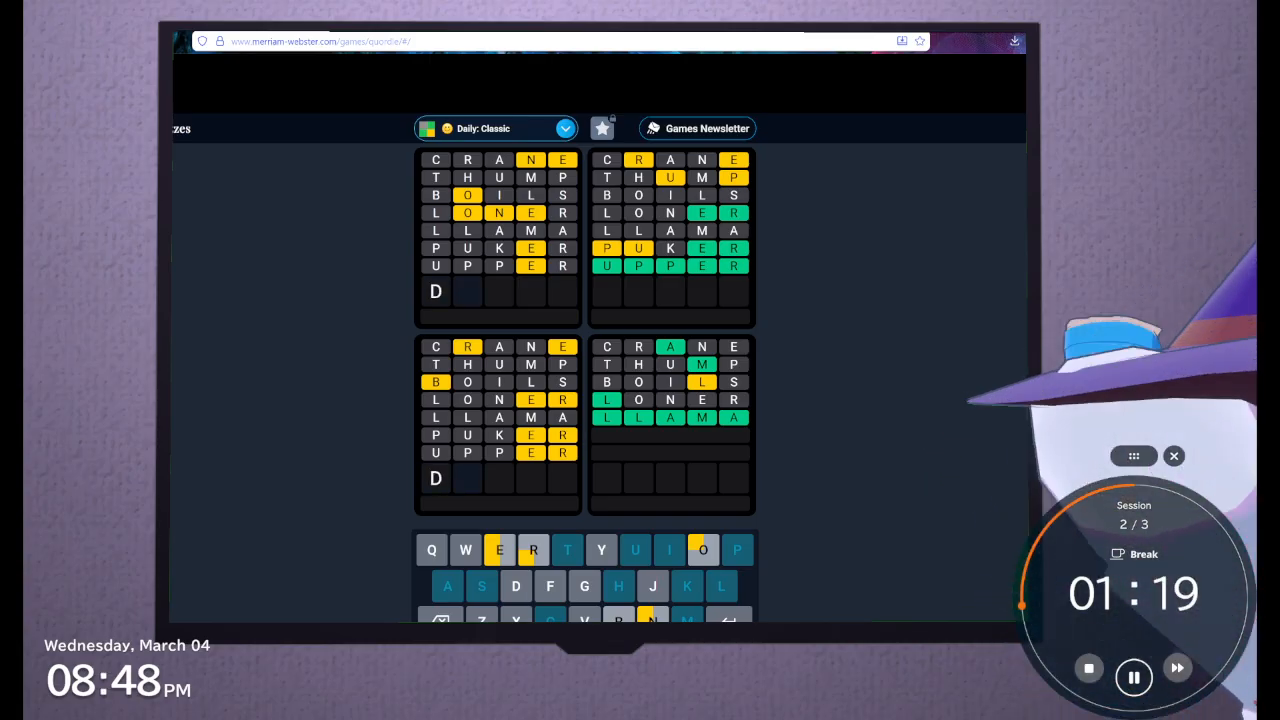
pyautogui.write('RE')
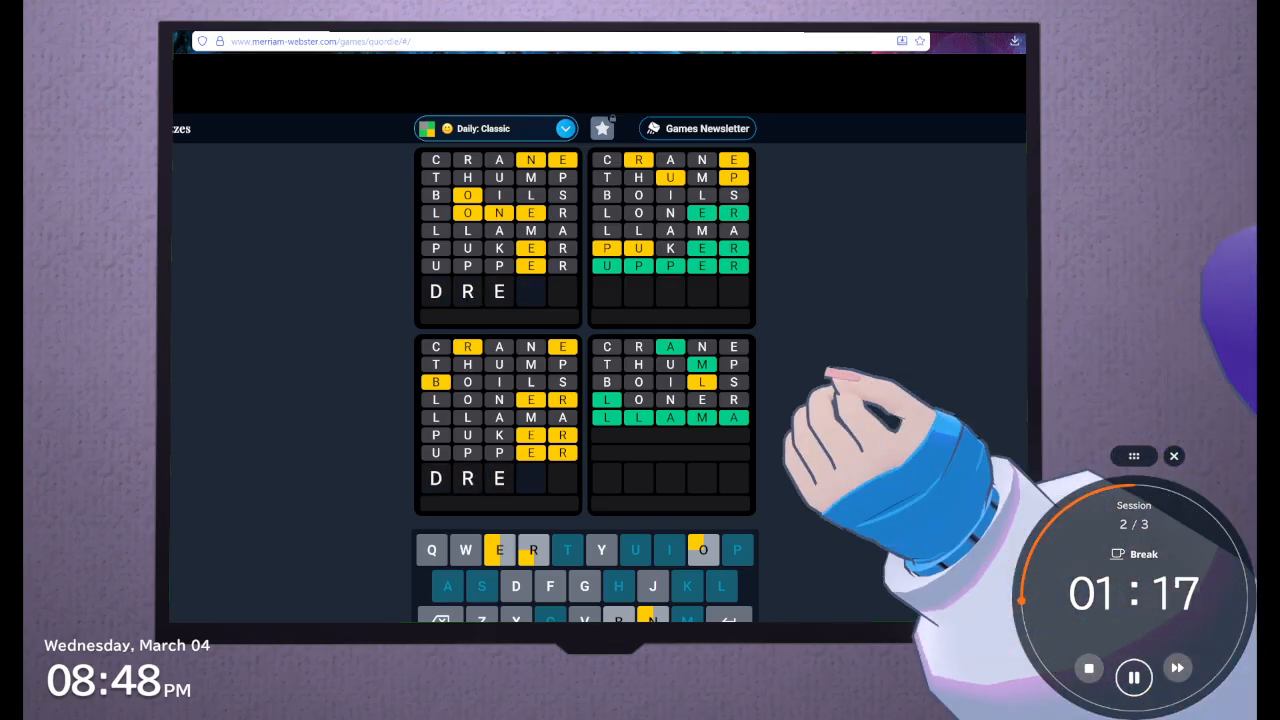
pyautogui.write('BE')
pyautogui.press('BackSpace')
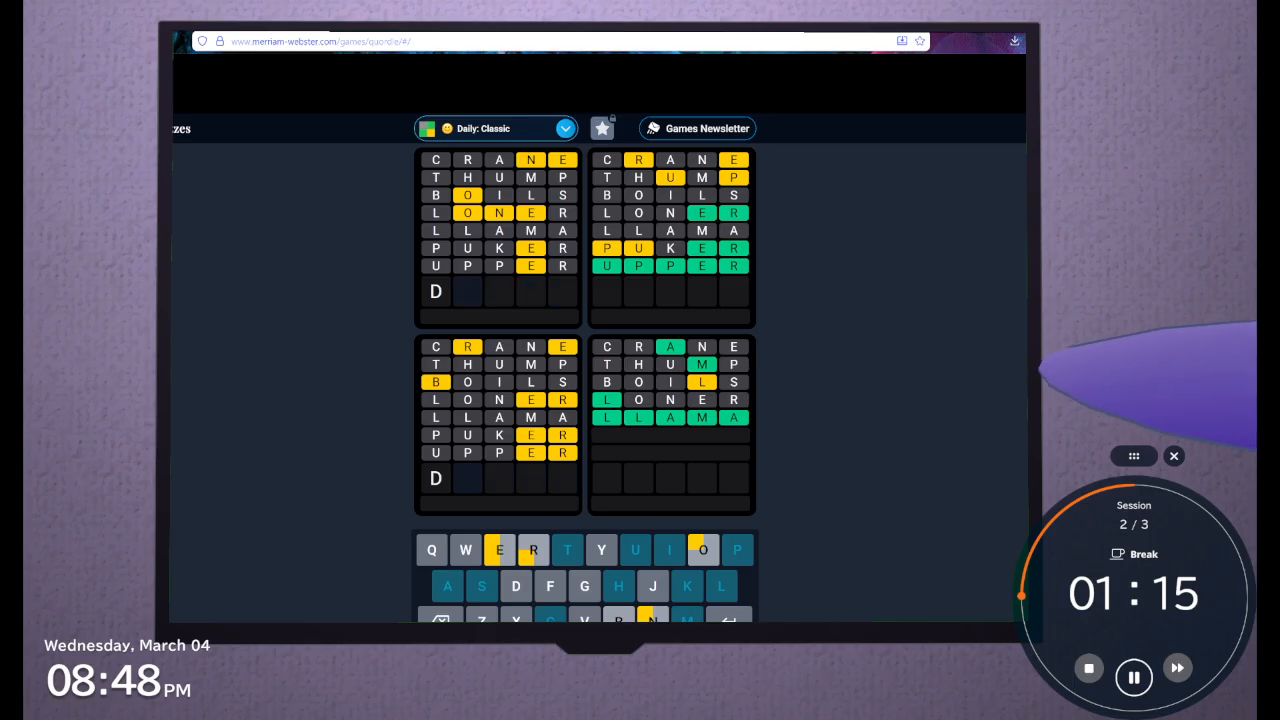
pyautogui.press('BackSpace')
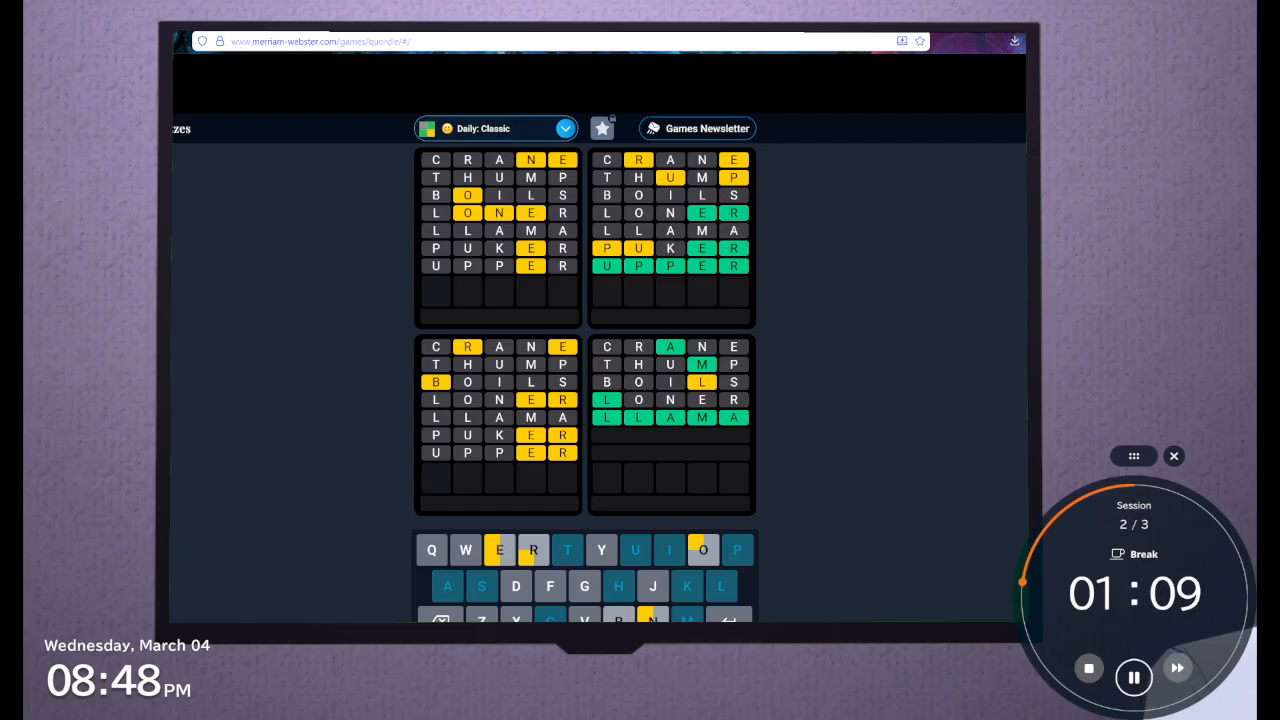
# Submit BREZE as the eighth guess and erase the letters
pyautogui.write('bre')
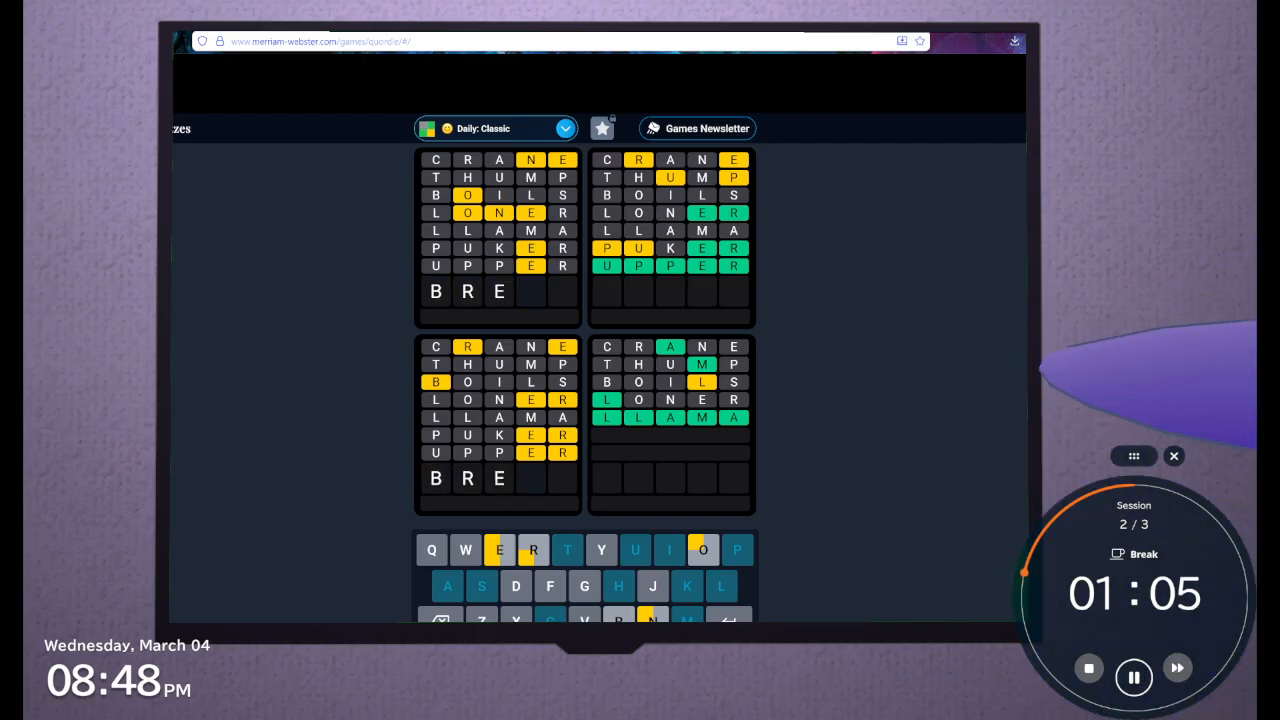
pyautogui.write('ze')
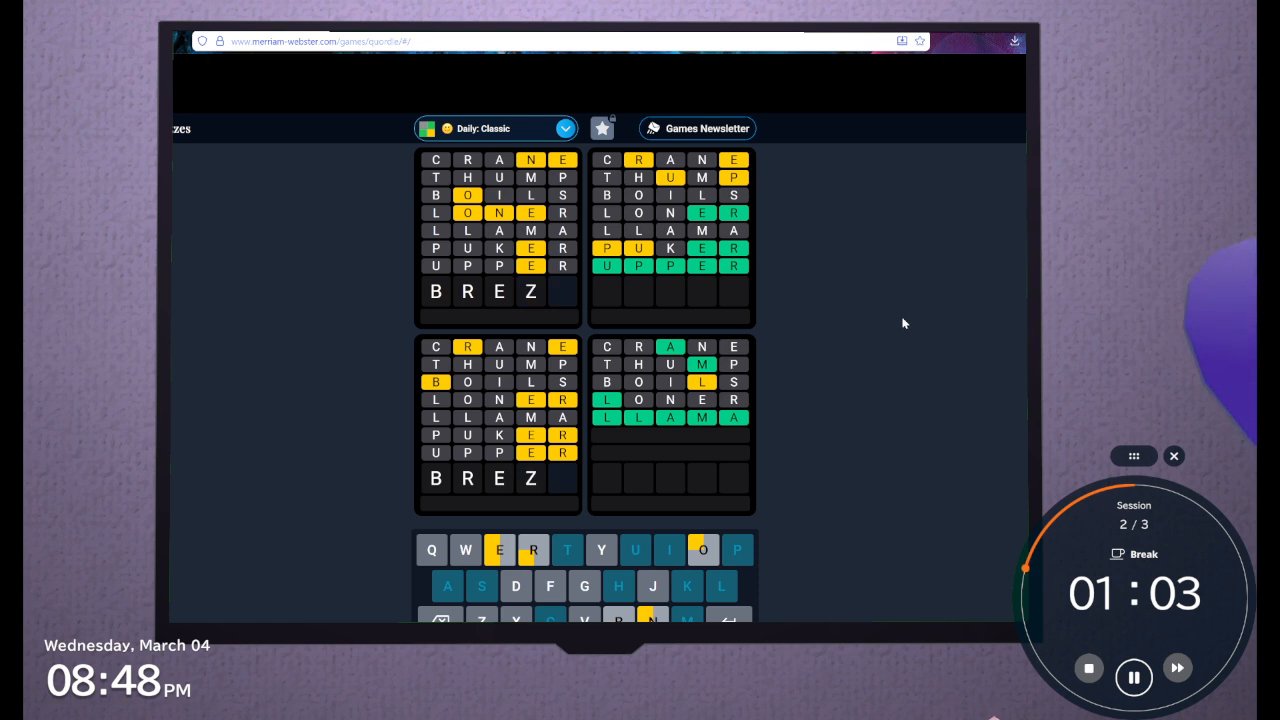
pyautogui.press('Return')
pyautogui.press('BackSpace')
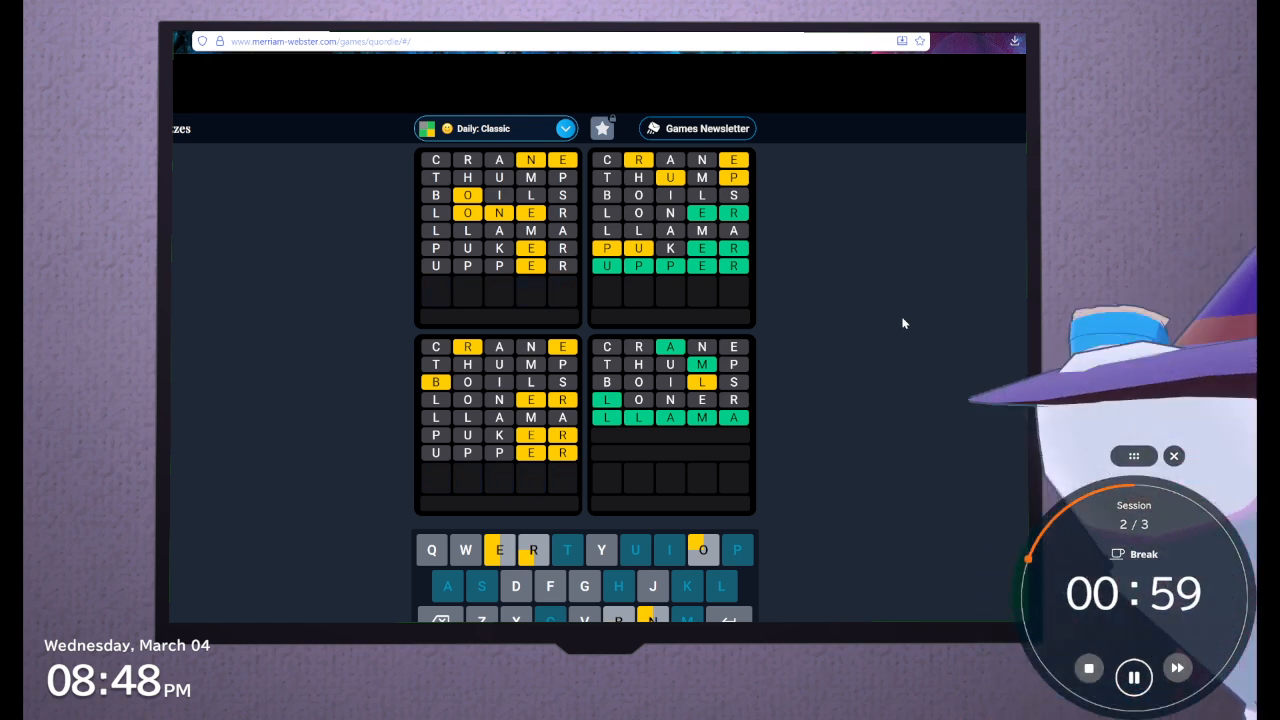
# Try GERBE and GERBR as the eighth guess, and clear the row
pyautogui.write('ger')
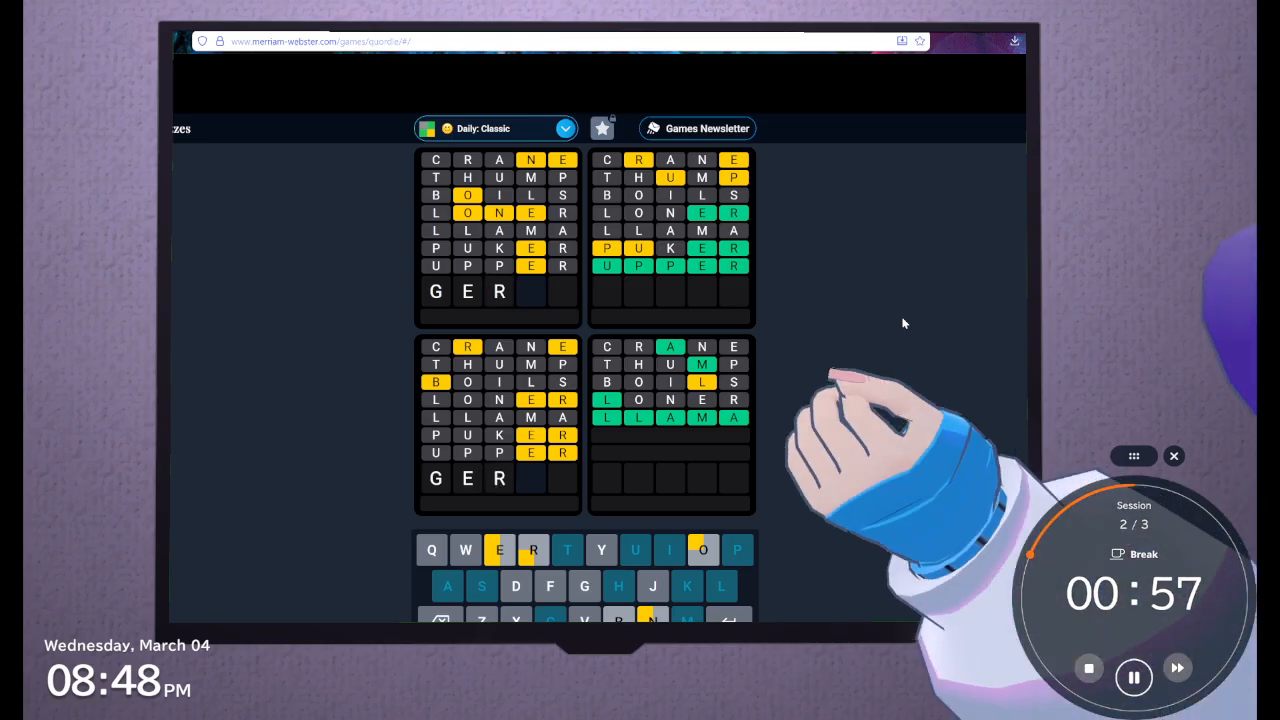
pyautogui.write('be')
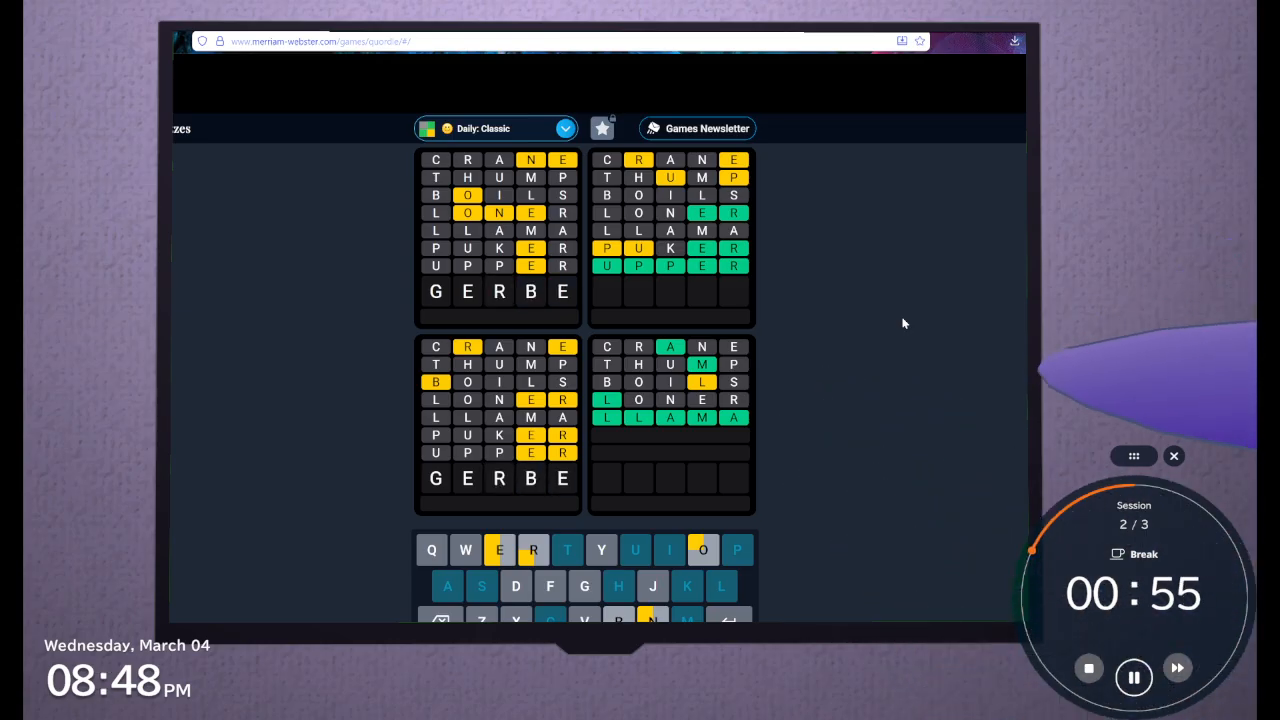
pyautogui.press('BackSpace')
pyautogui.write('r')
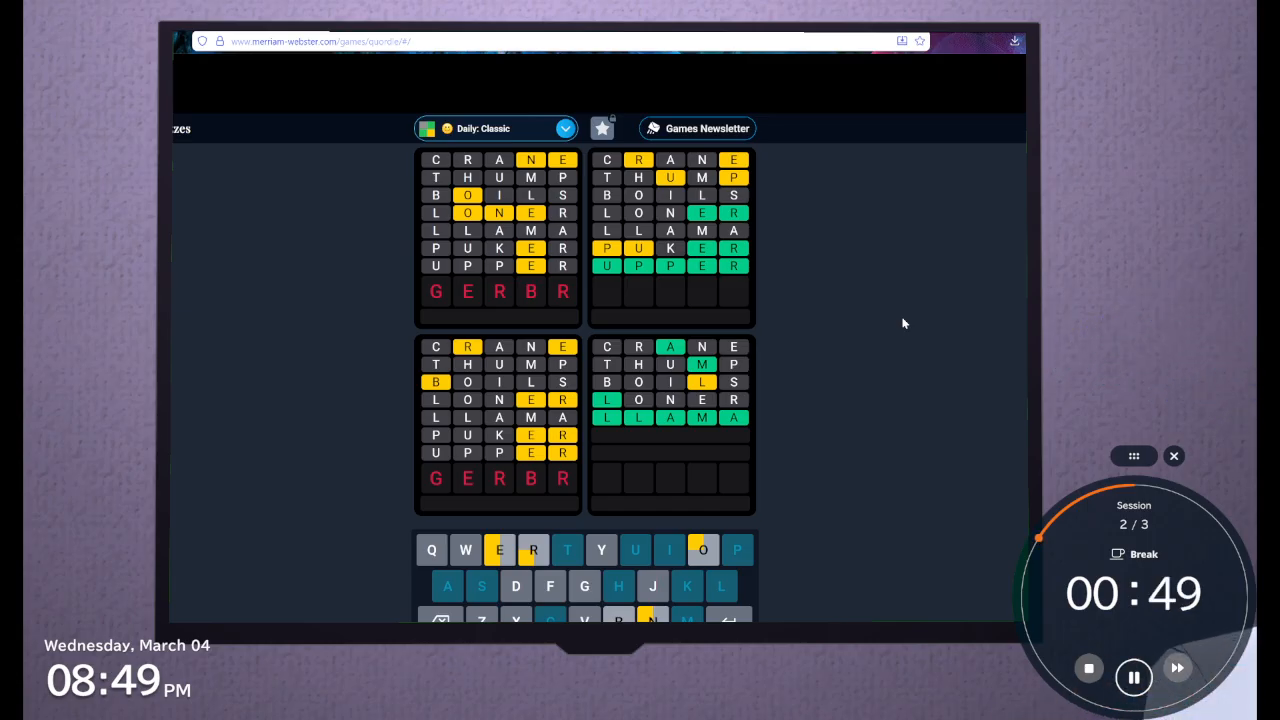
pyautogui.press('BackSpace')
pyautogui.press('BackSpace')
pyautogui.press('BackSpace')
pyautogui.press('BackSpace')
pyautogui.press('BackSpace')
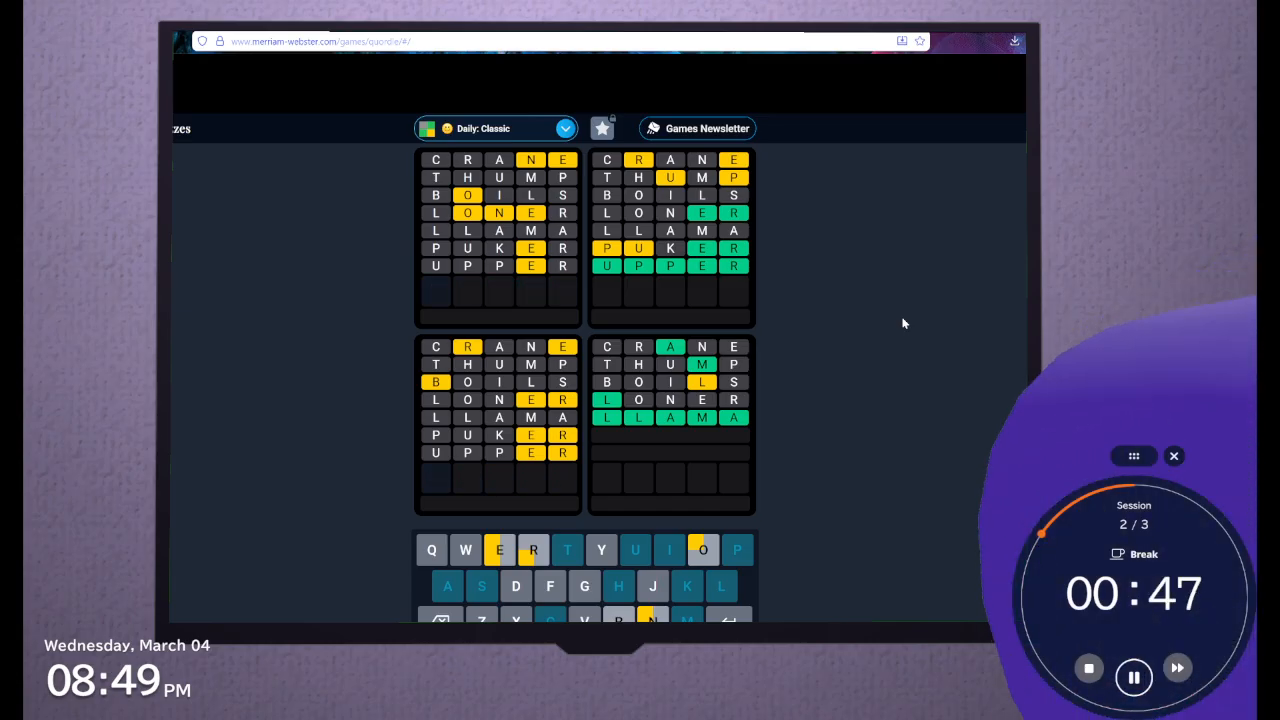
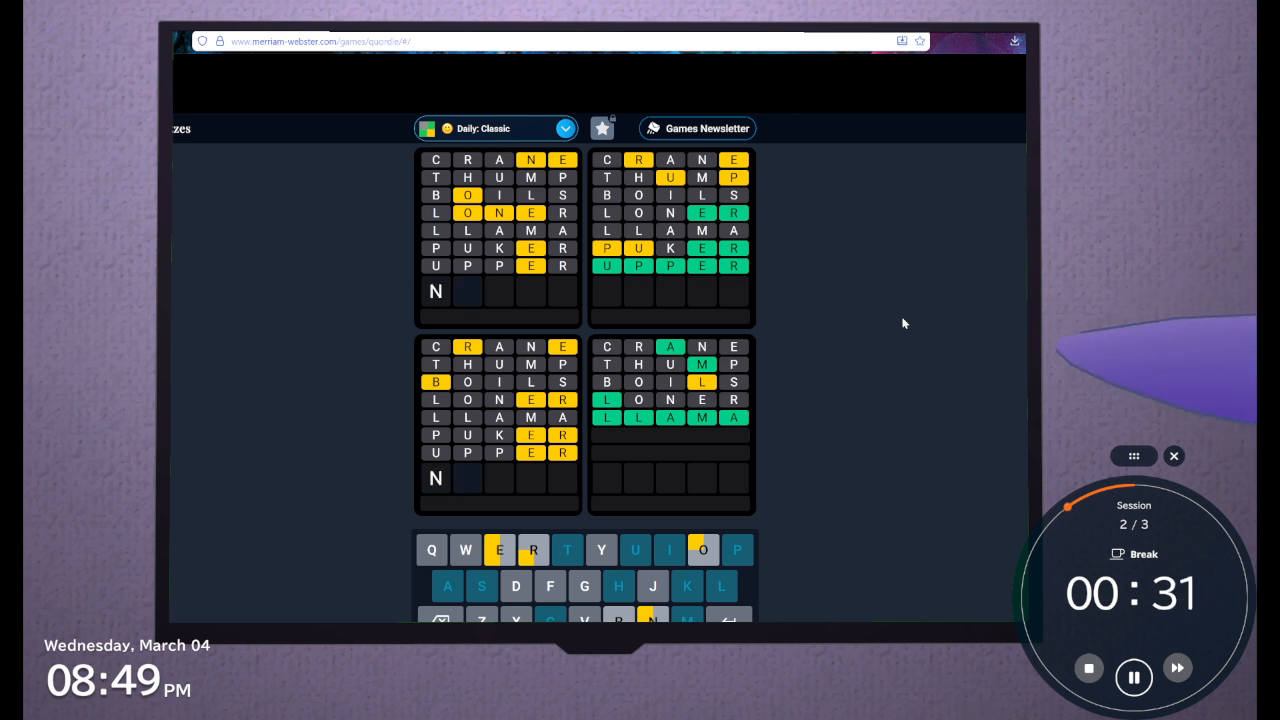
# Test NOO as the opening letters of the eighth guess and erase them
pyautogui.write('oo')
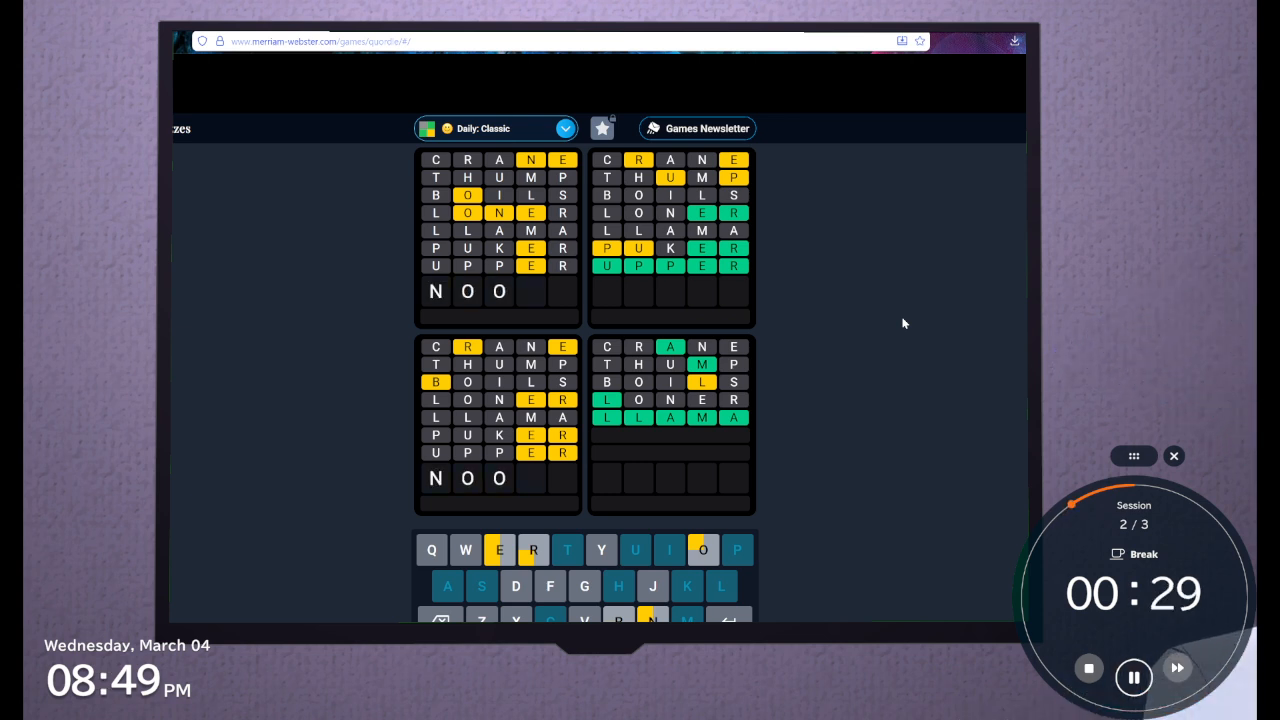
pyautogui.press('BackSpace')
pyautogui.press('BackSpace')
pyautogui.press('BackSpace')
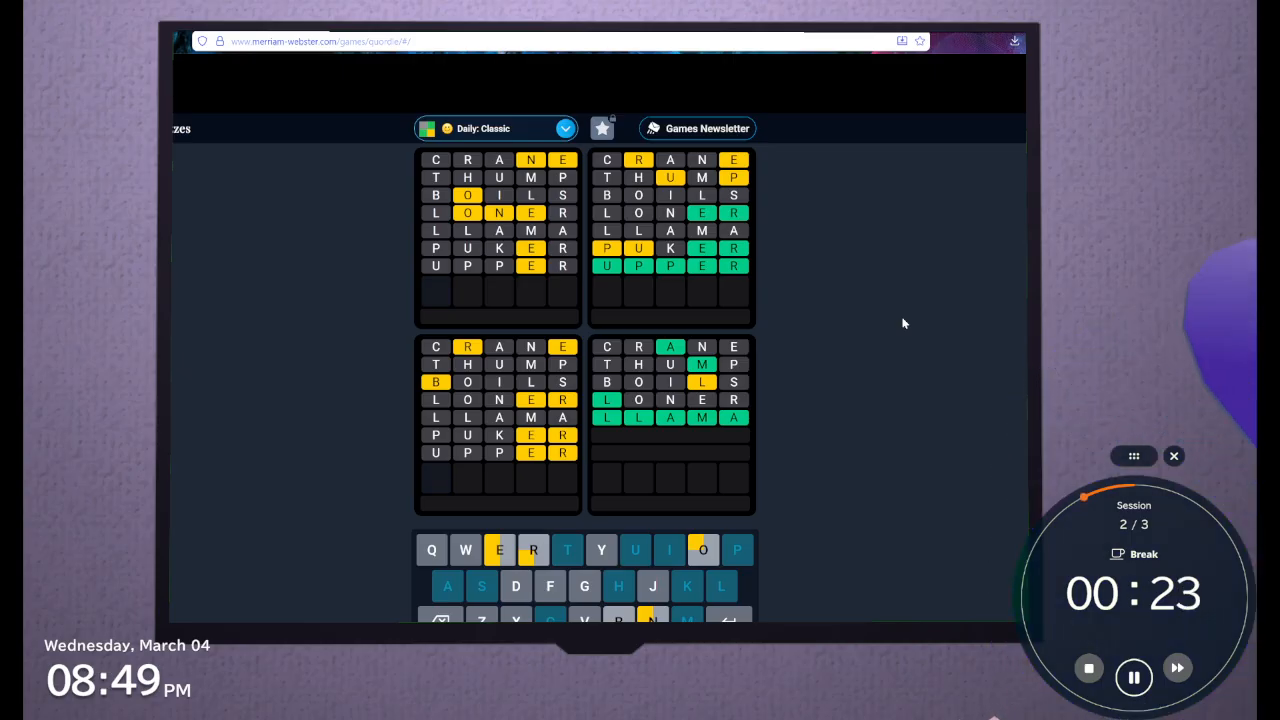
# Try GOWNE as the eighth guess and erase everything after the G
pyautogui.write('g')
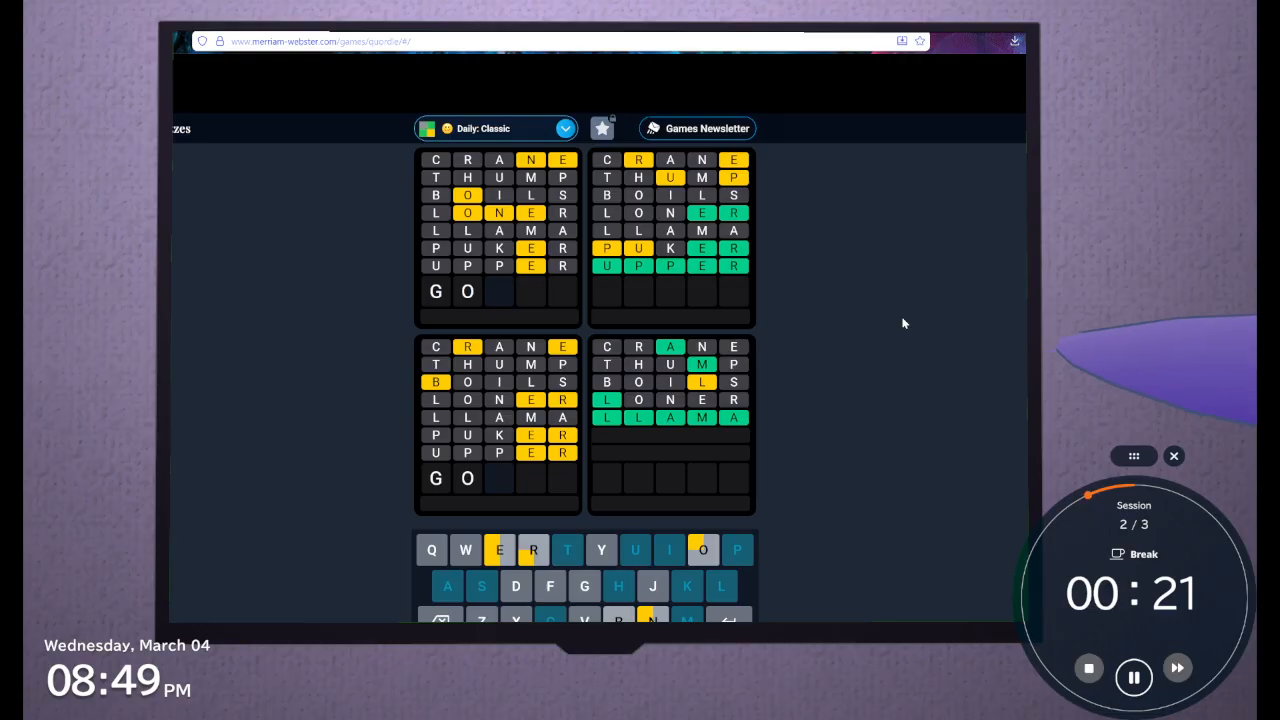
pyautogui.write('w')
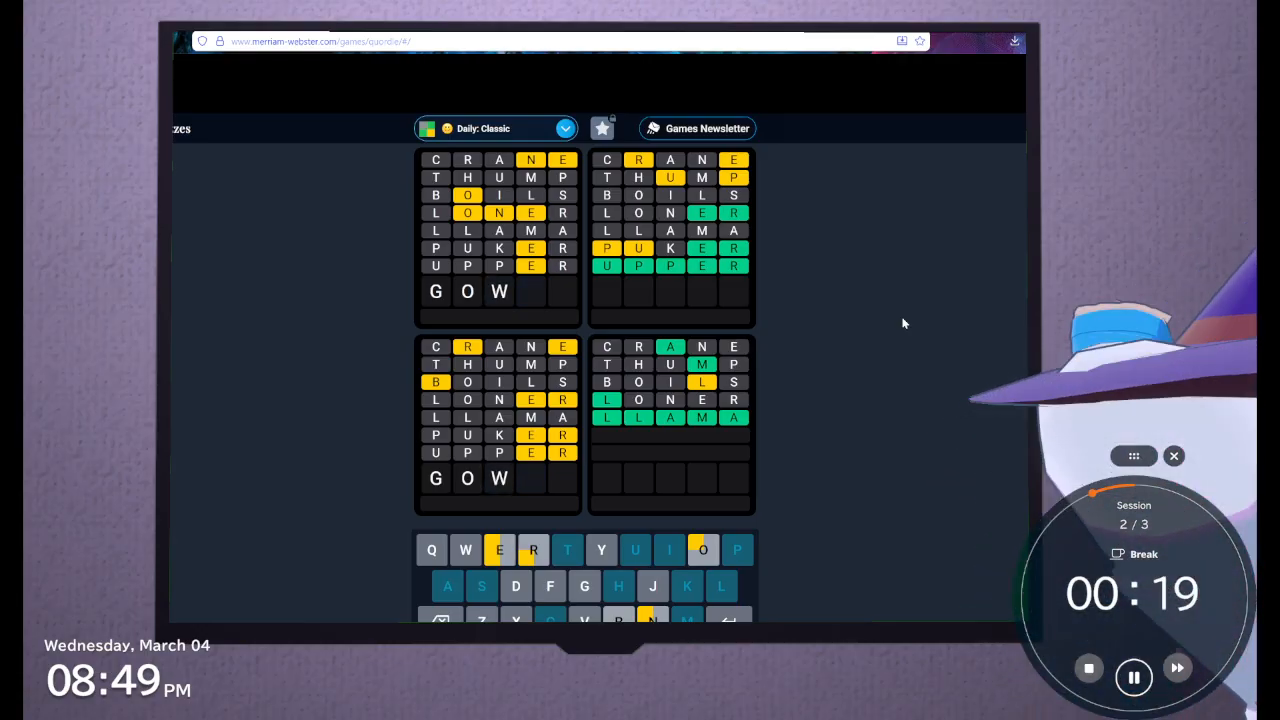
pyautogui.write('n')
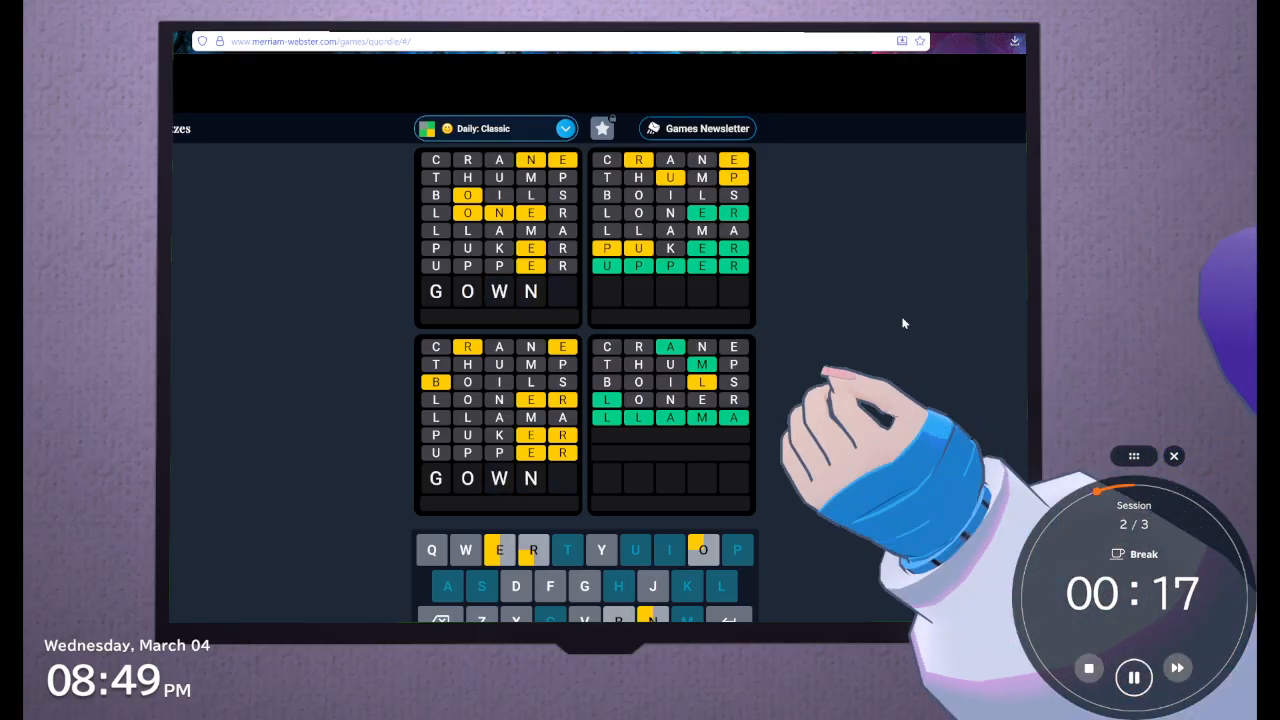
pyautogui.write('e')
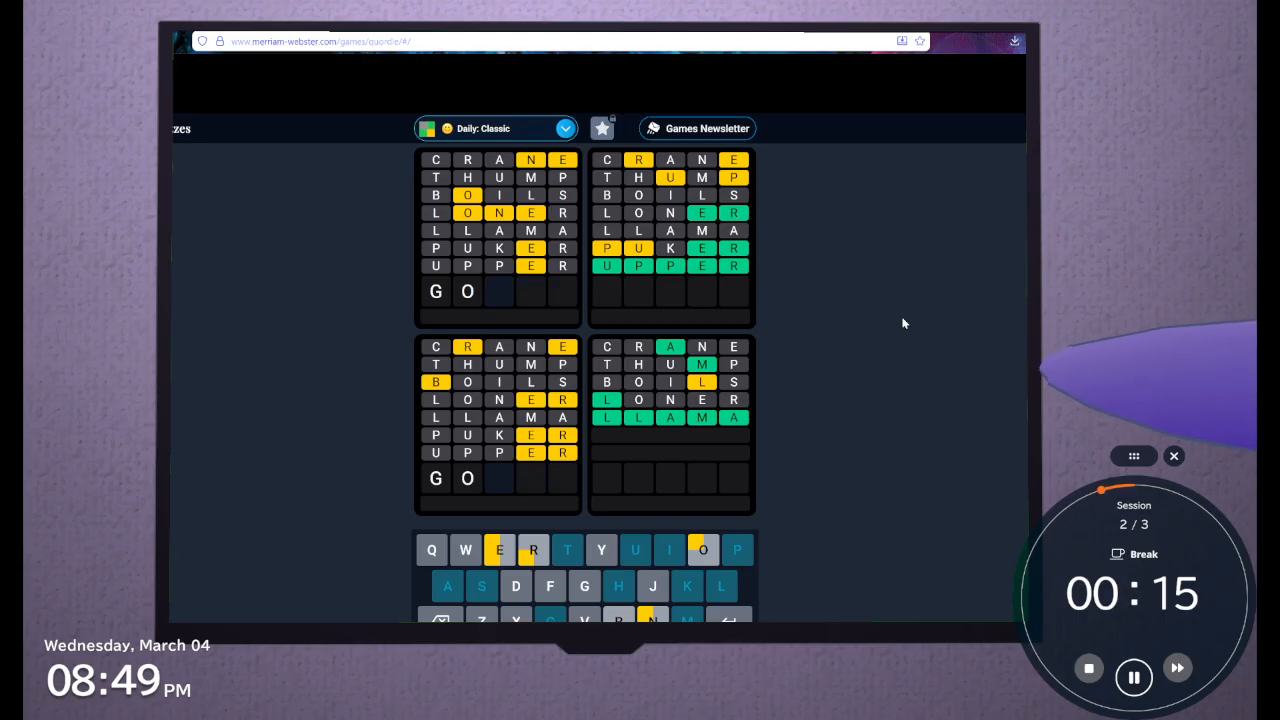
pyautogui.press('BackSpace')
# Try GEONE and GENO as the eighth guess, and clear the row
pyautogui.write('e')
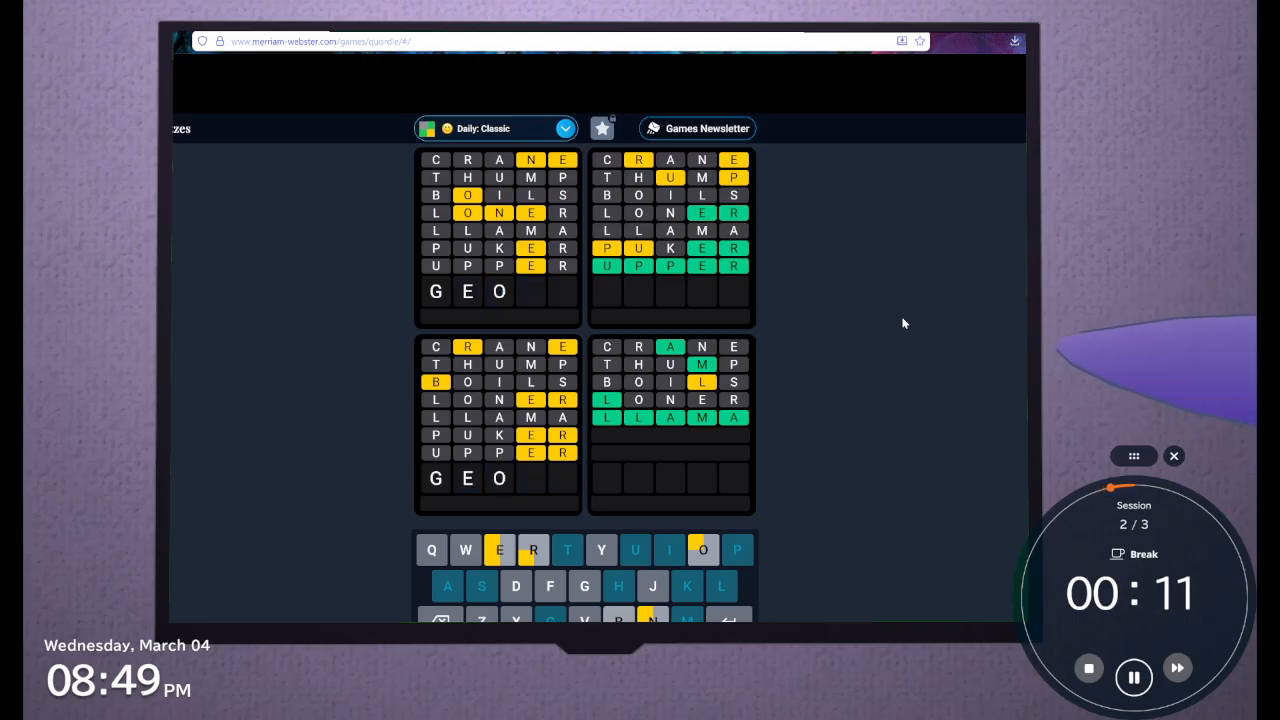
pyautogui.write('one')
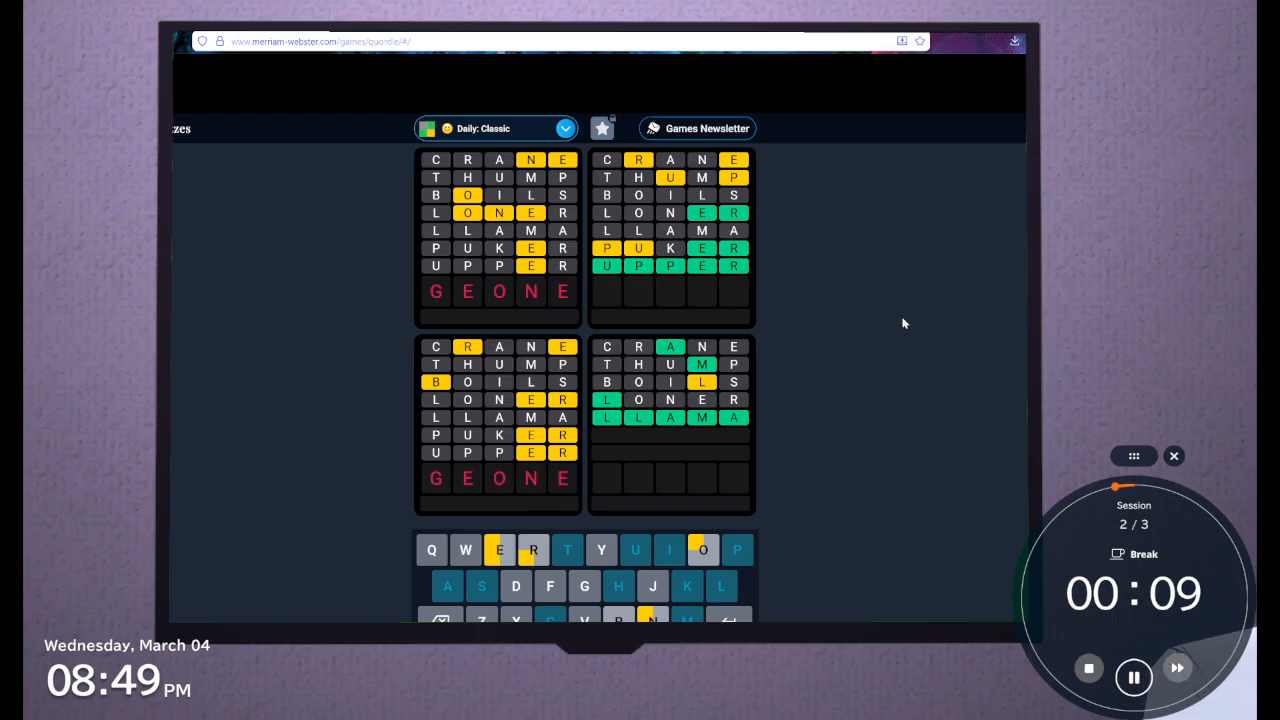
pyautogui.press('BackSpace')
pyautogui.press('BackSpace')
pyautogui.press('BackSpace')
pyautogui.write('no')
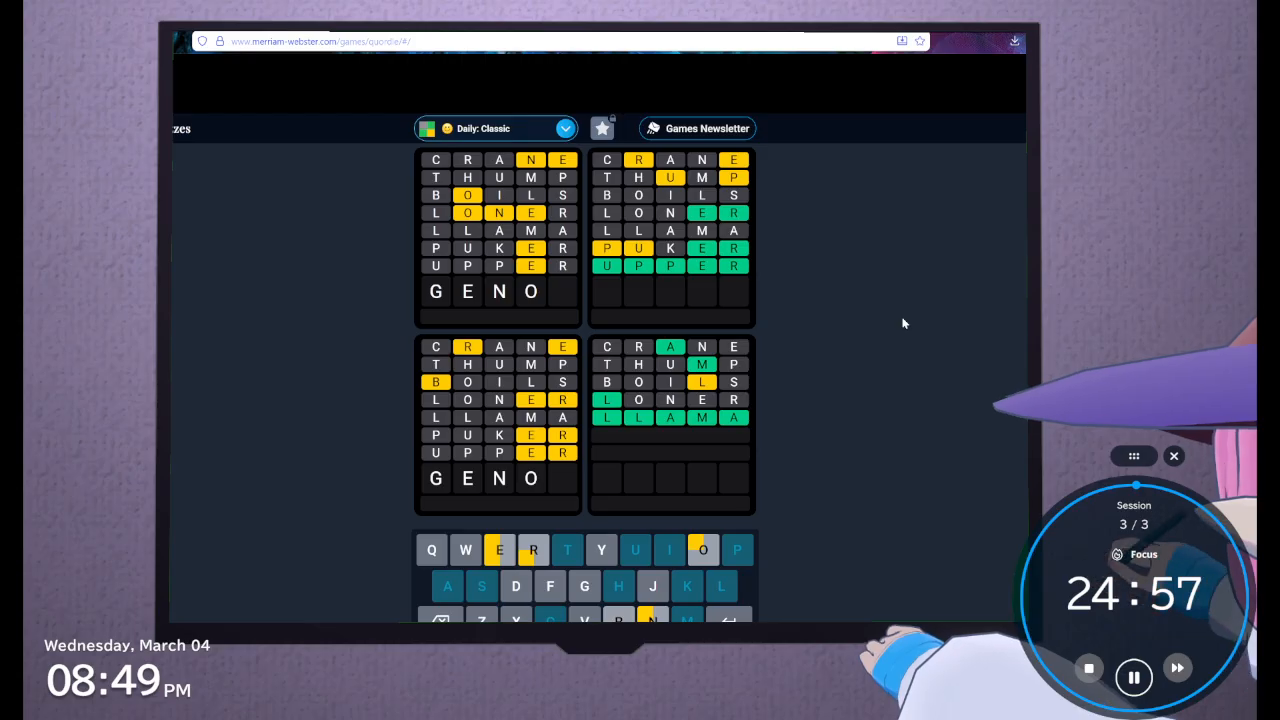
pyautogui.press('BackSpace')
pyautogui.press('BackSpace')
pyautogui.press('BackSpace')
pyautogui.press('BackSpace')
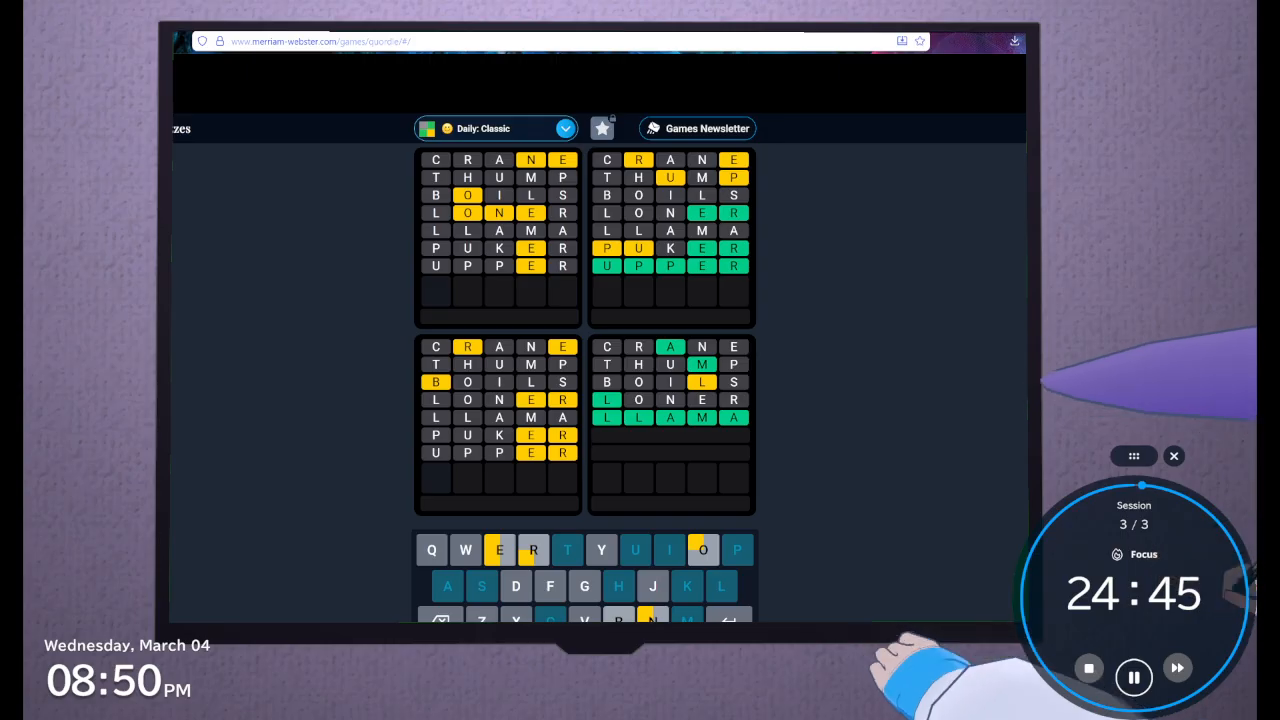
# Switch to Blockbench and hide the yellow wall bordering the trapezoid platform
pyautogui.hotkey('alt', 'Tab')
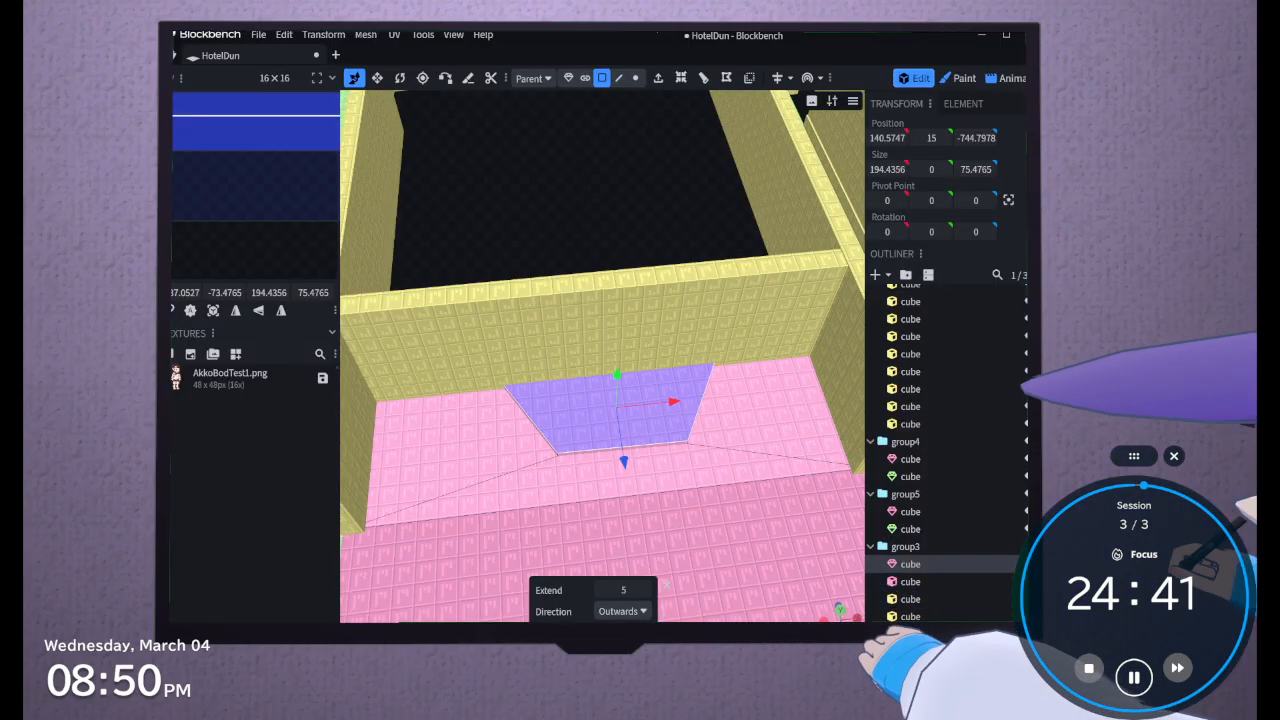
pyautogui.moveTo(627, 244); pyautogui.dragTo(601, 296)
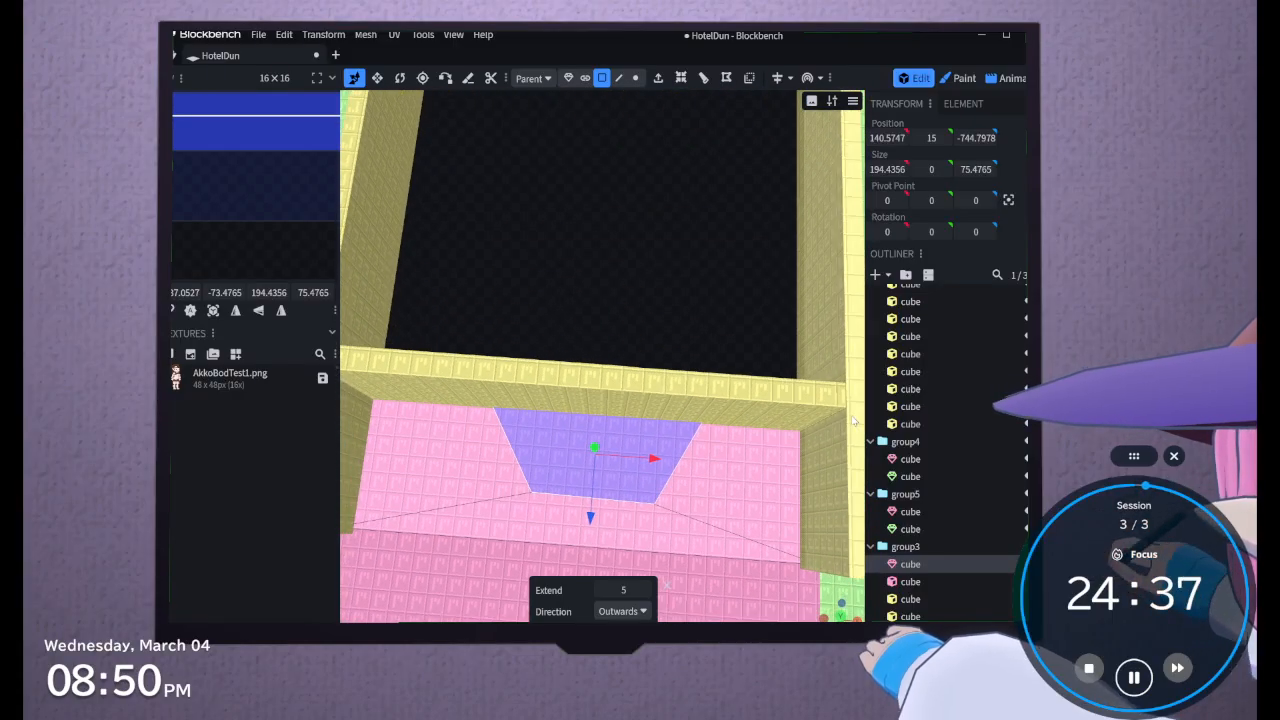
pyautogui.click(996, 583)
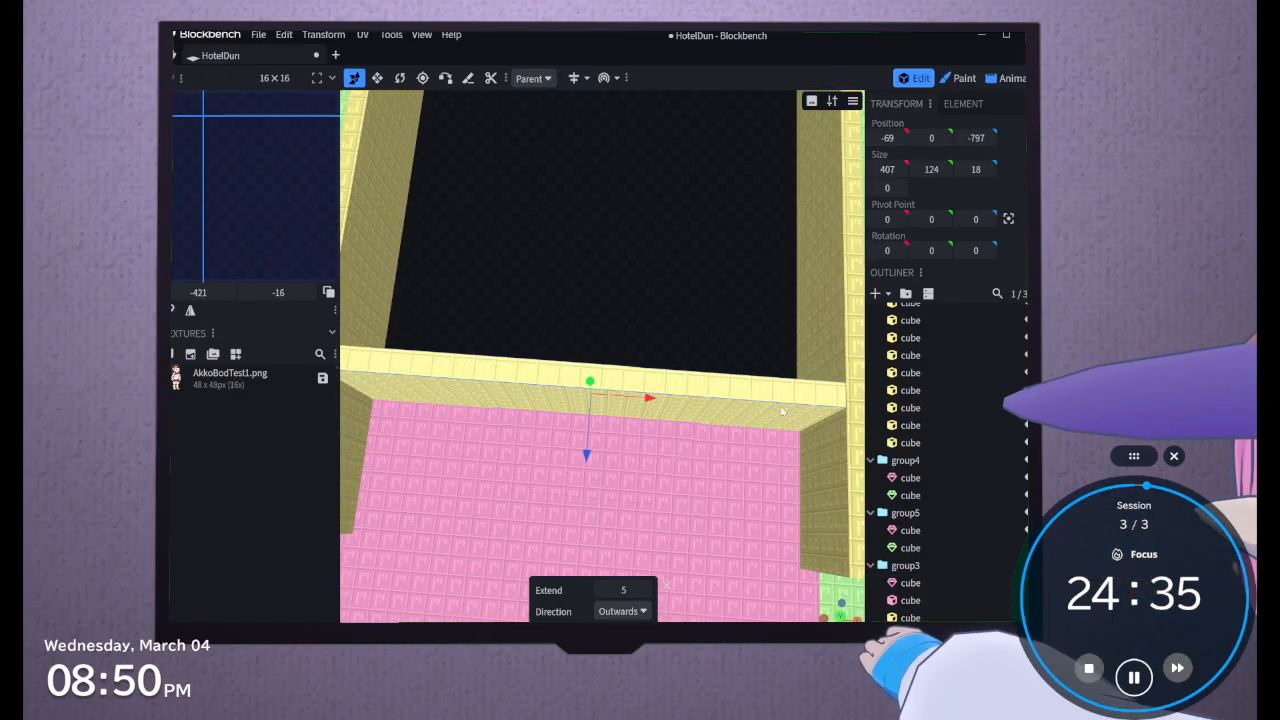
pyautogui.click(1028, 618)
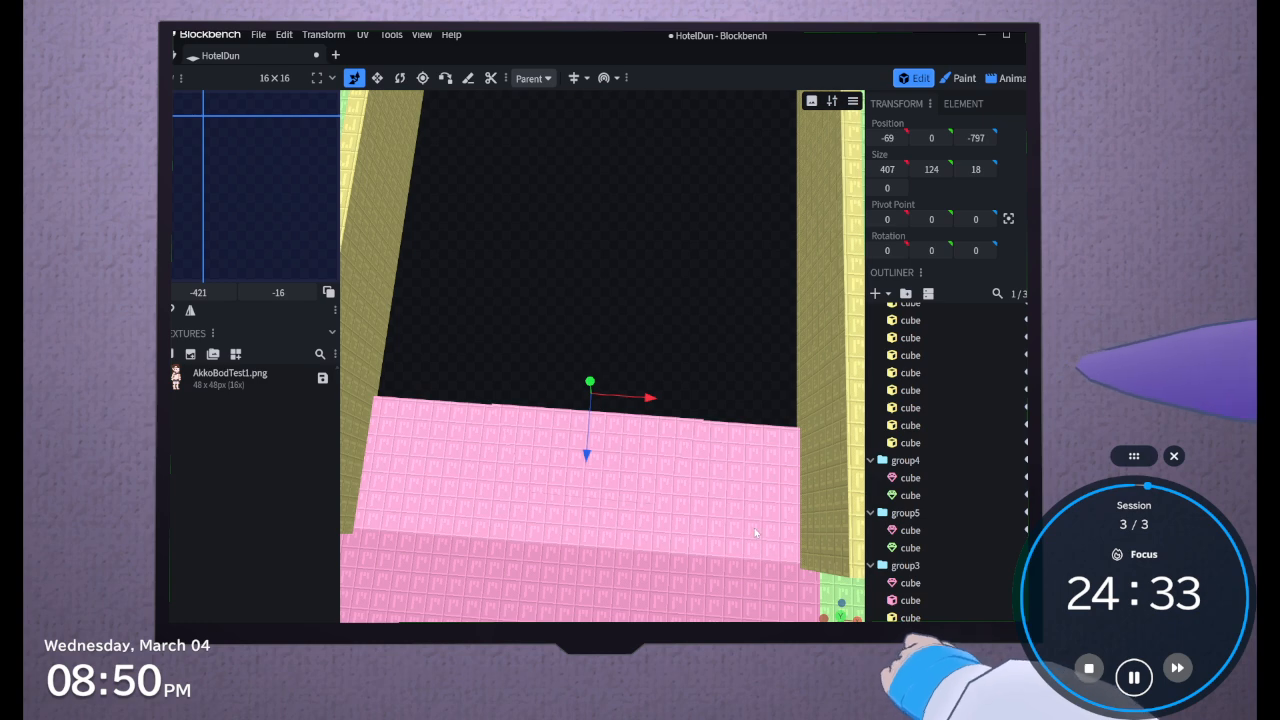
pyautogui.click(755, 527)
pyautogui.moveTo(689, 344)
pyautogui.mouseDown()
pyautogui.moveTo(693, 322)
pyautogui.moveTo(693, 342)
pyautogui.mouseUp()
# Undo the trapezoid's raising and cuts and the slab's mesh conversion, and hide the bordering wall again
pyautogui.hotkey('ctrl', 'z')
pyautogui.hotkey('ctrl', 'z')
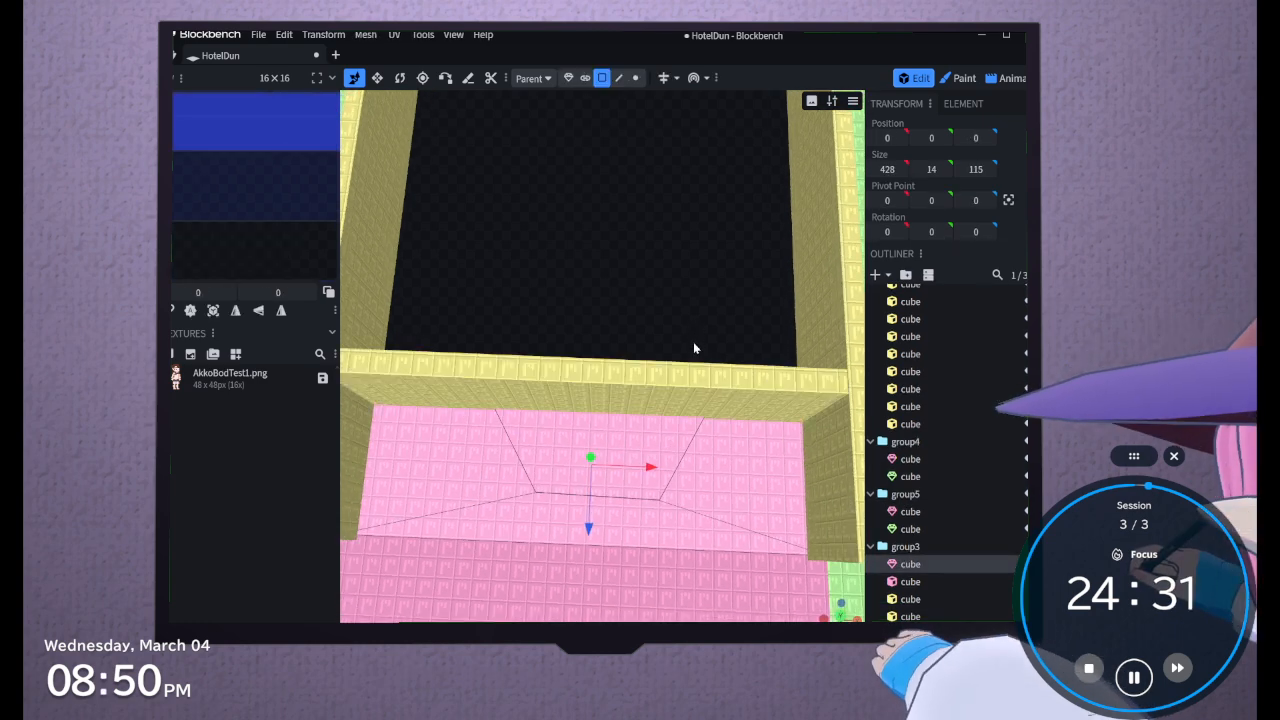
pyautogui.hotkey('ctrl', 'z')
pyautogui.hotkey('ctrl', 'z')
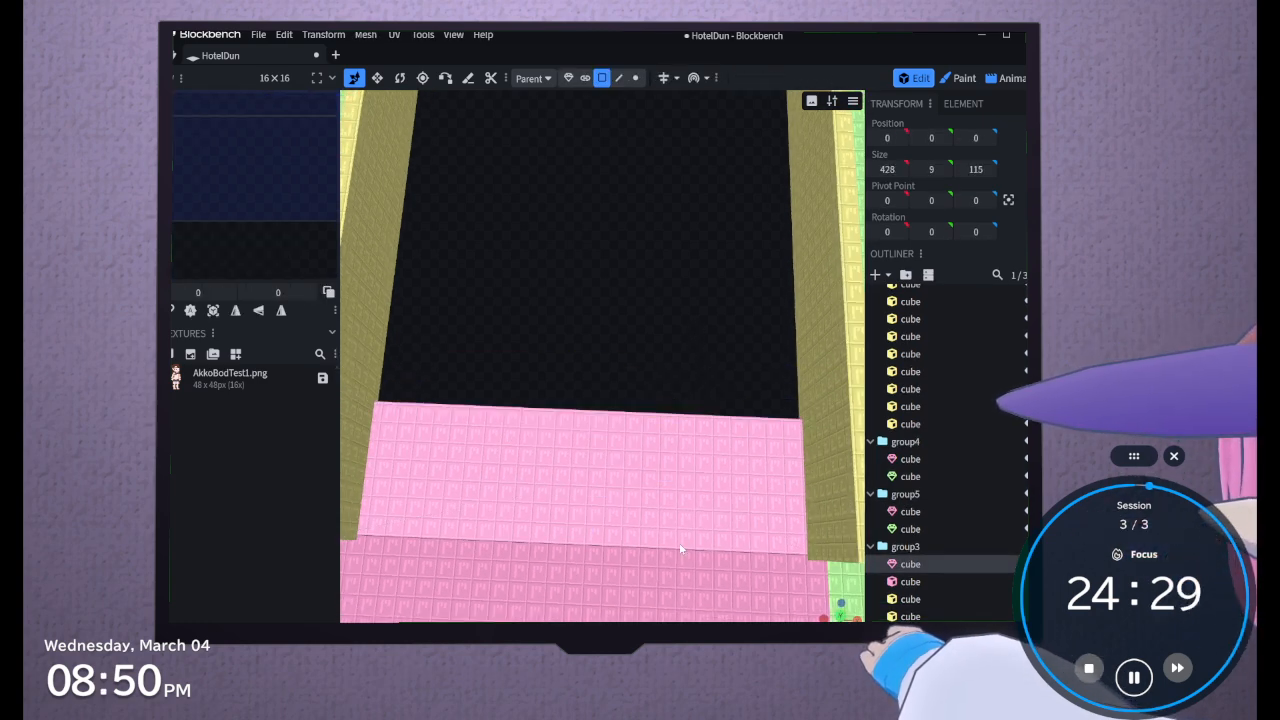
pyautogui.click(468, 79)
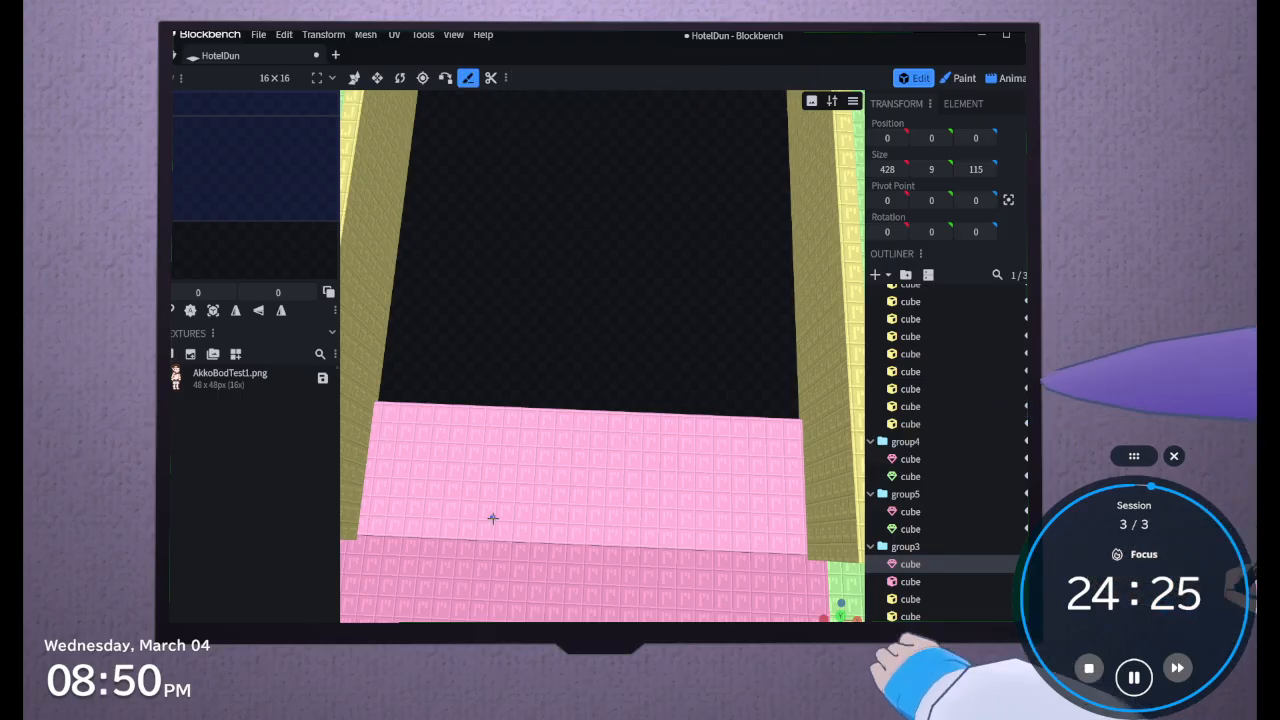
pyautogui.hotkey('ctrl', 'y')
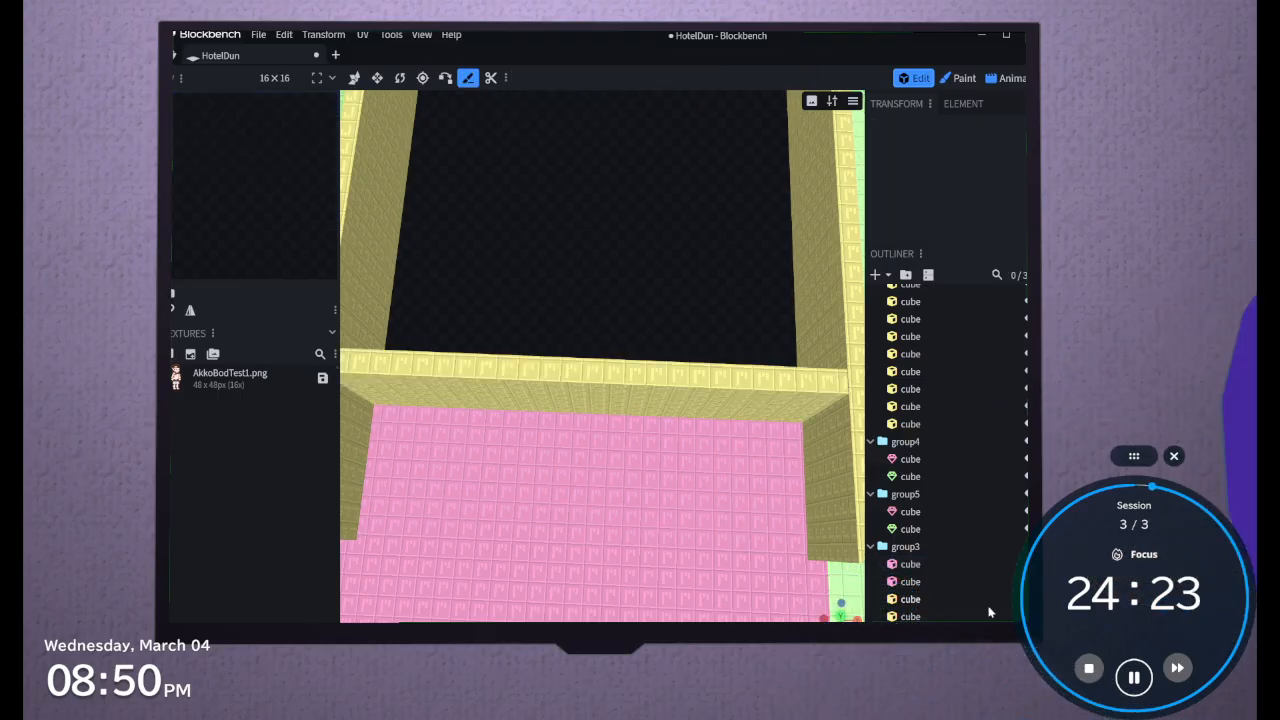
pyautogui.hotkey('ctrl', 'z')
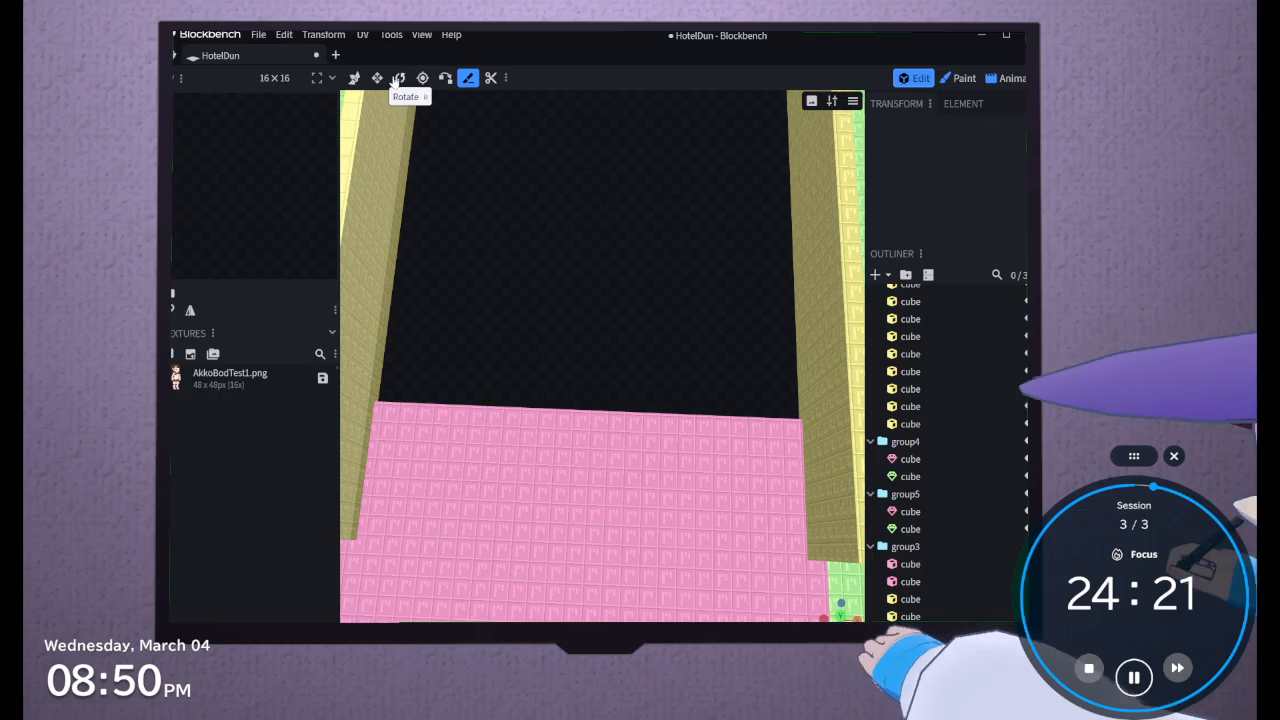
# Cut the pink floor slab crosswise with the Knife tool at X 2 and X 245, making a middle piece 243 wide
pyautogui.click(501, 447)
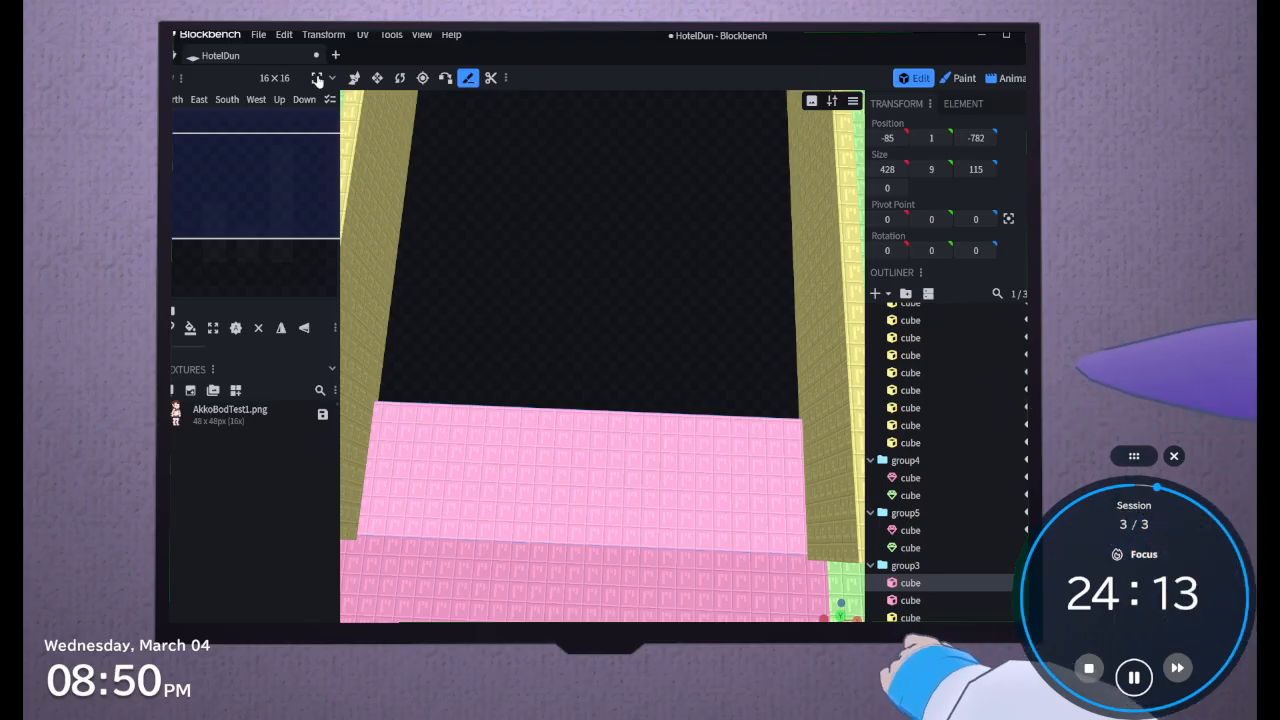
pyautogui.click(352, 78)
pyautogui.click(373, 193)
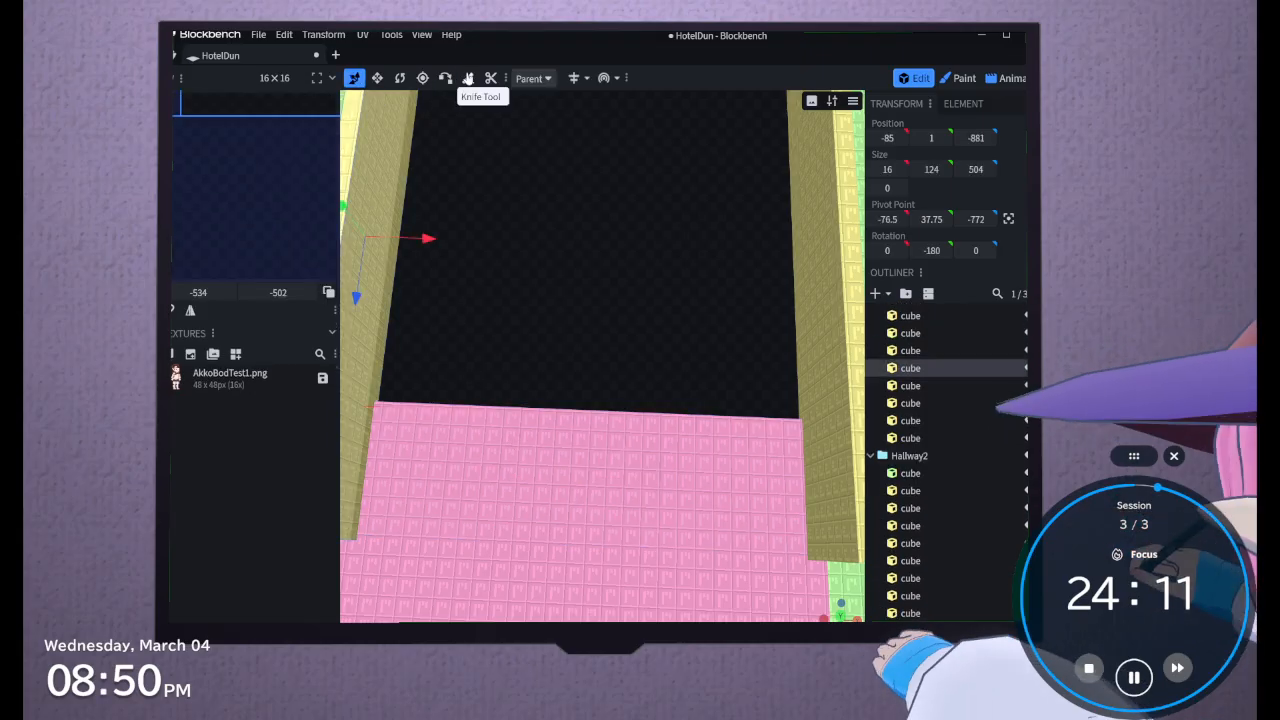
pyautogui.click(474, 553)
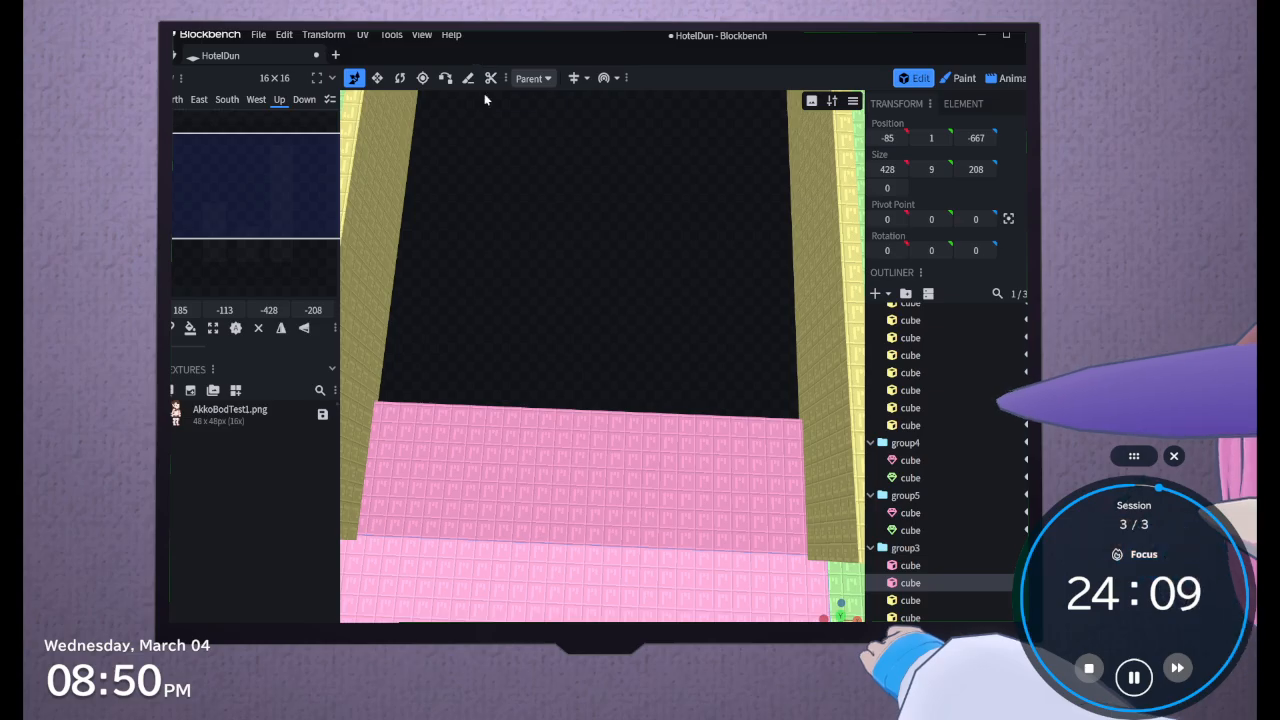
pyautogui.click(468, 79)
pyautogui.click(440, 489)
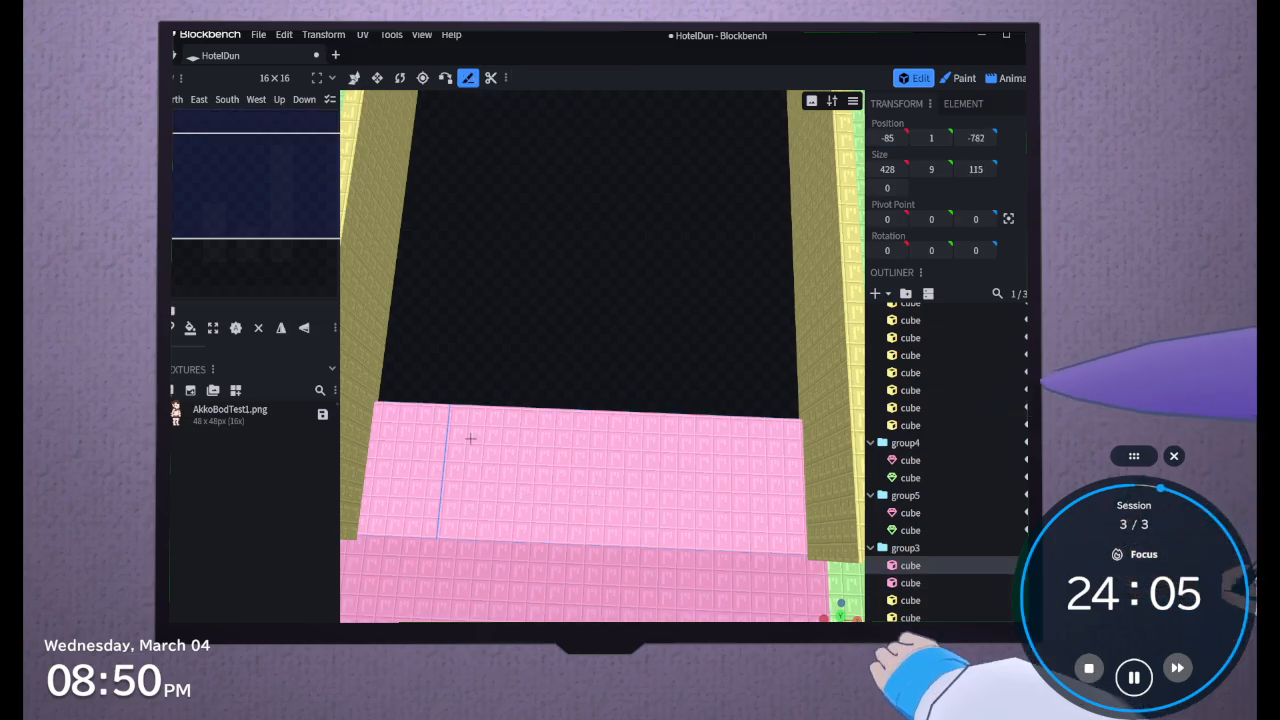
pyautogui.click(470, 438)
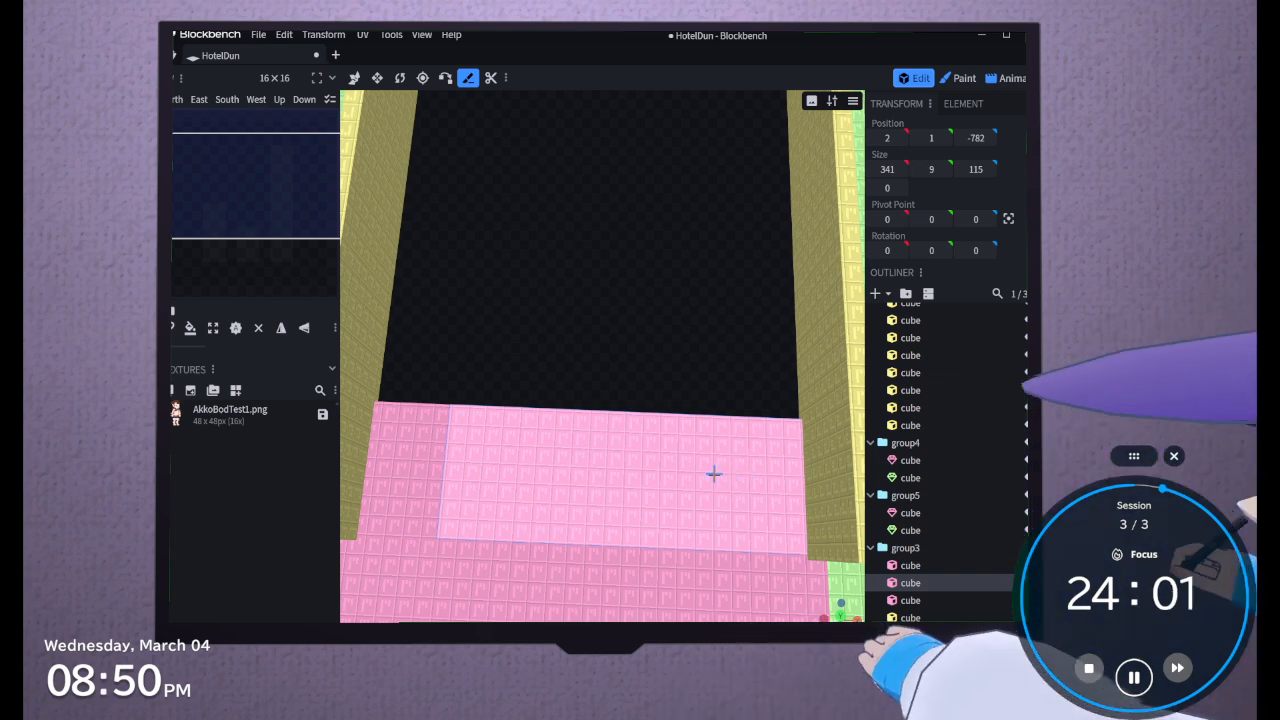
pyautogui.click(707, 534)
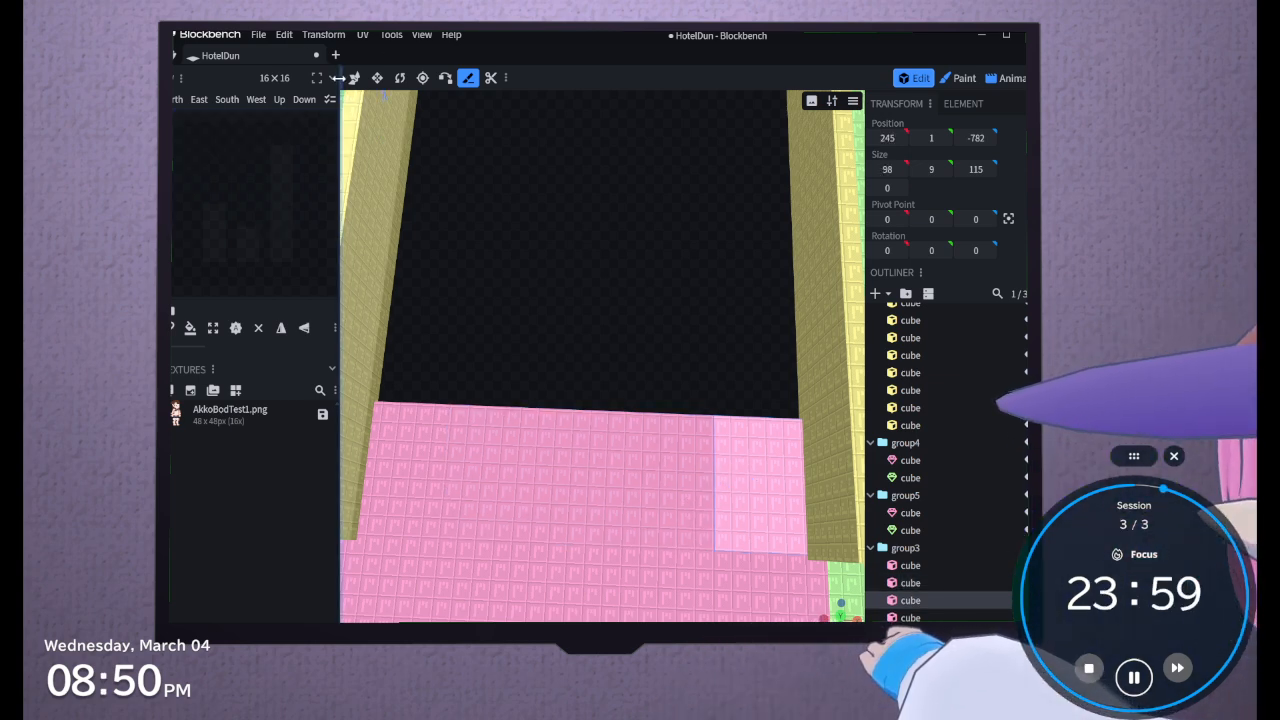
# Select the middle piece of the cut slab and increase its height to 10
pyautogui.click(352, 78)
pyautogui.click(632, 517)
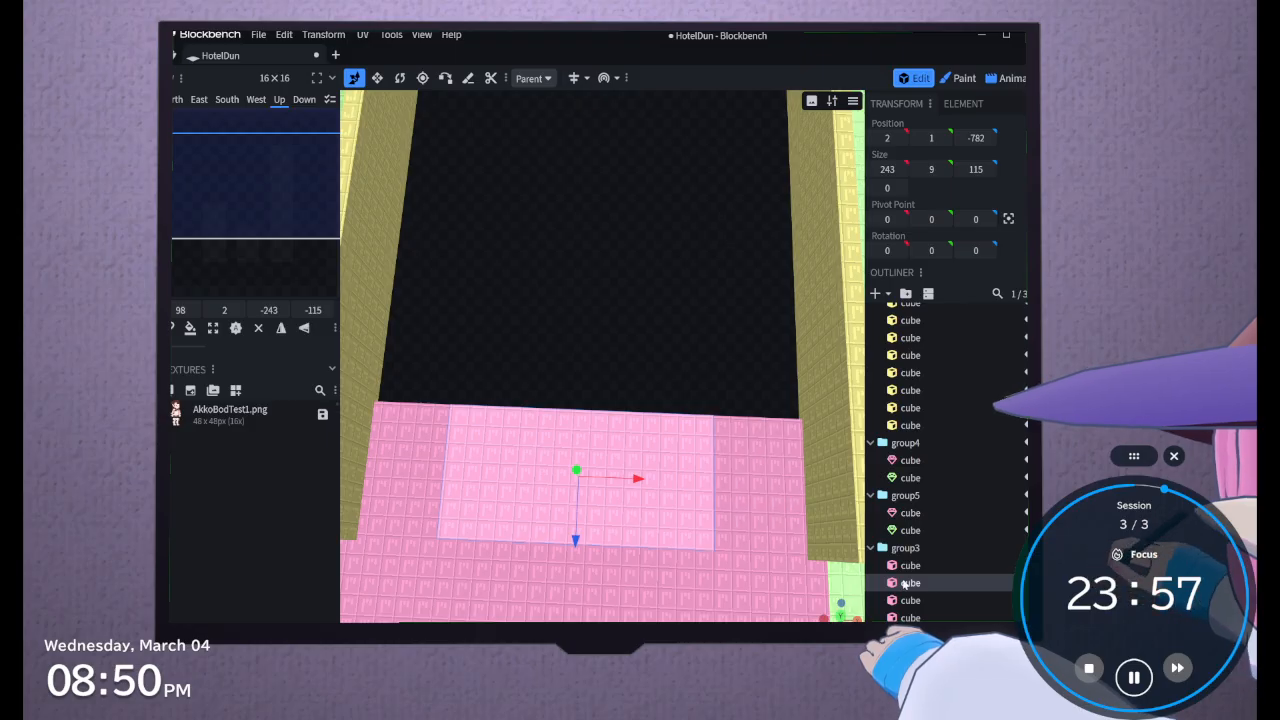
pyautogui.scroll(2, 556, 364)
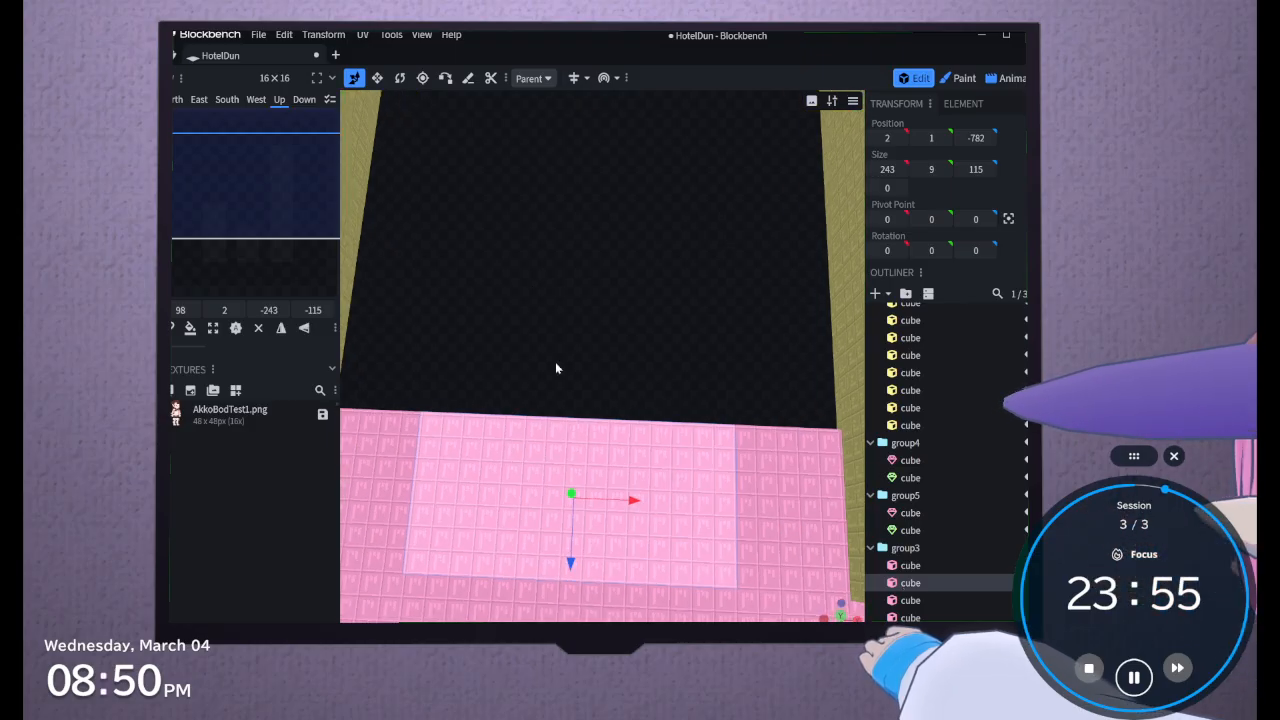
pyautogui.moveTo(556, 364); pyautogui.dragTo(594, 249, button='right')
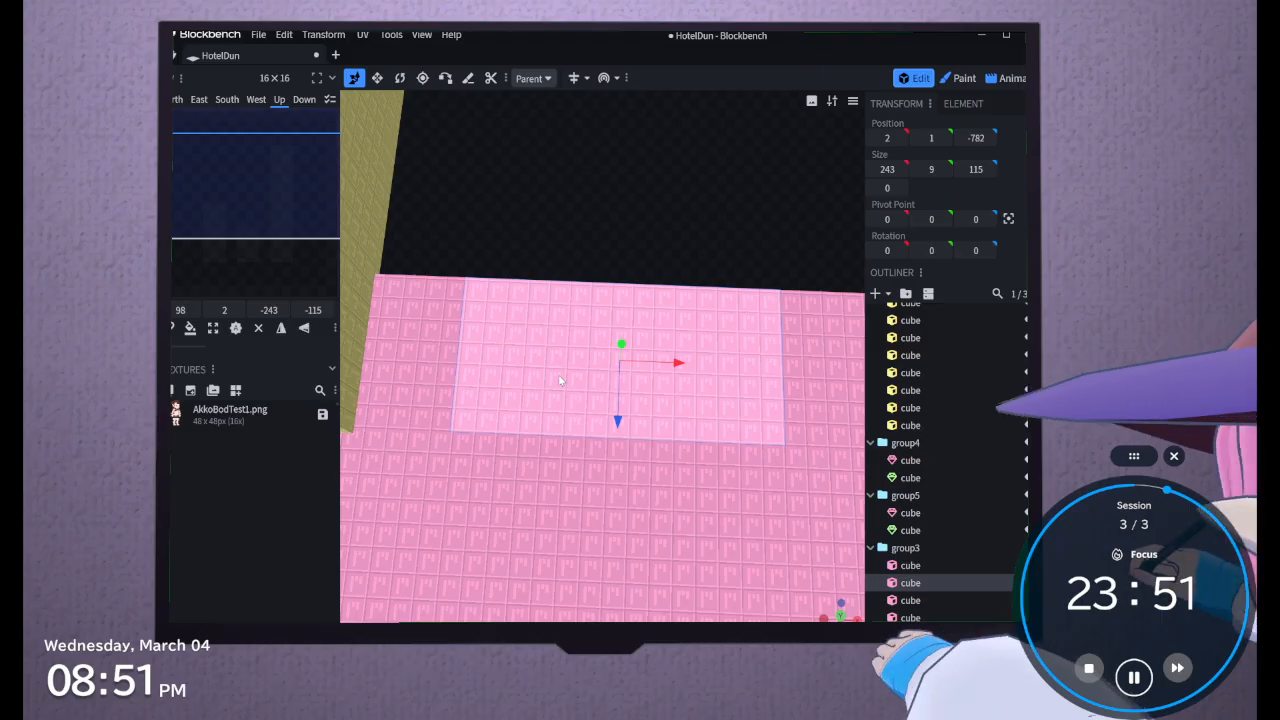
pyautogui.scroll(-1, 565, 330)
pyautogui.moveTo(550, 235); pyautogui.dragTo(558, 274)
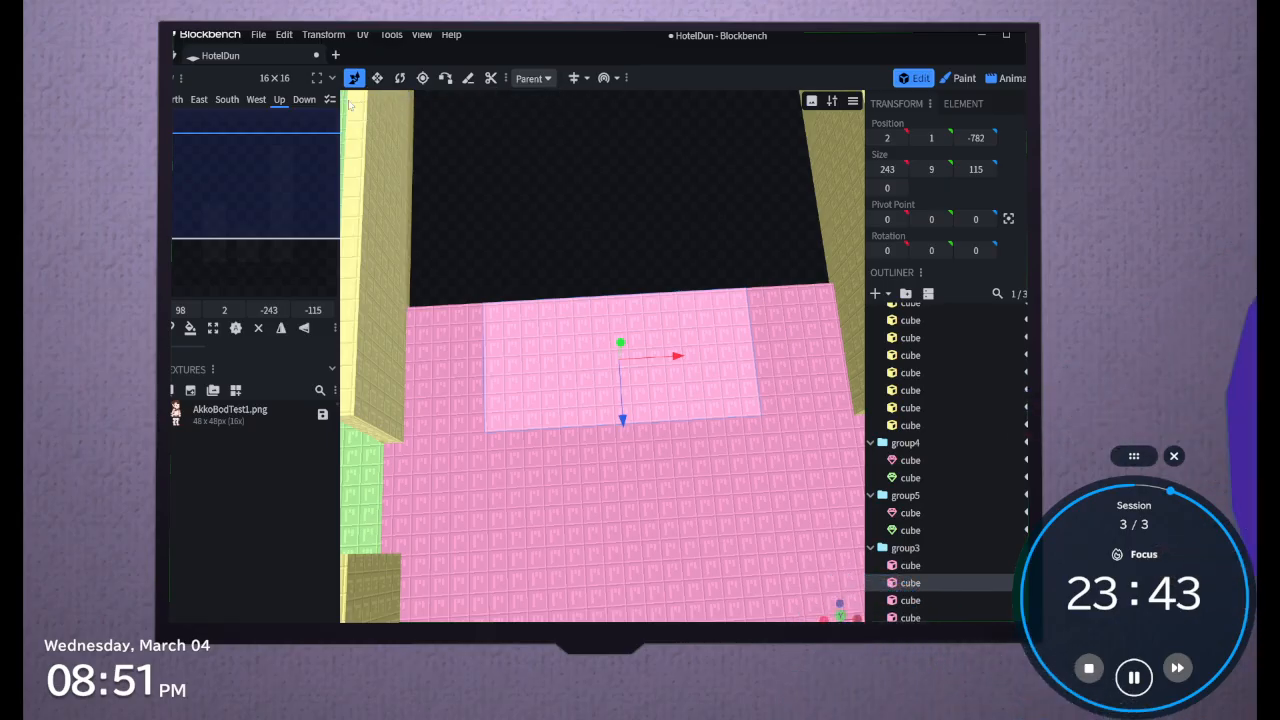
pyautogui.click(377, 77)
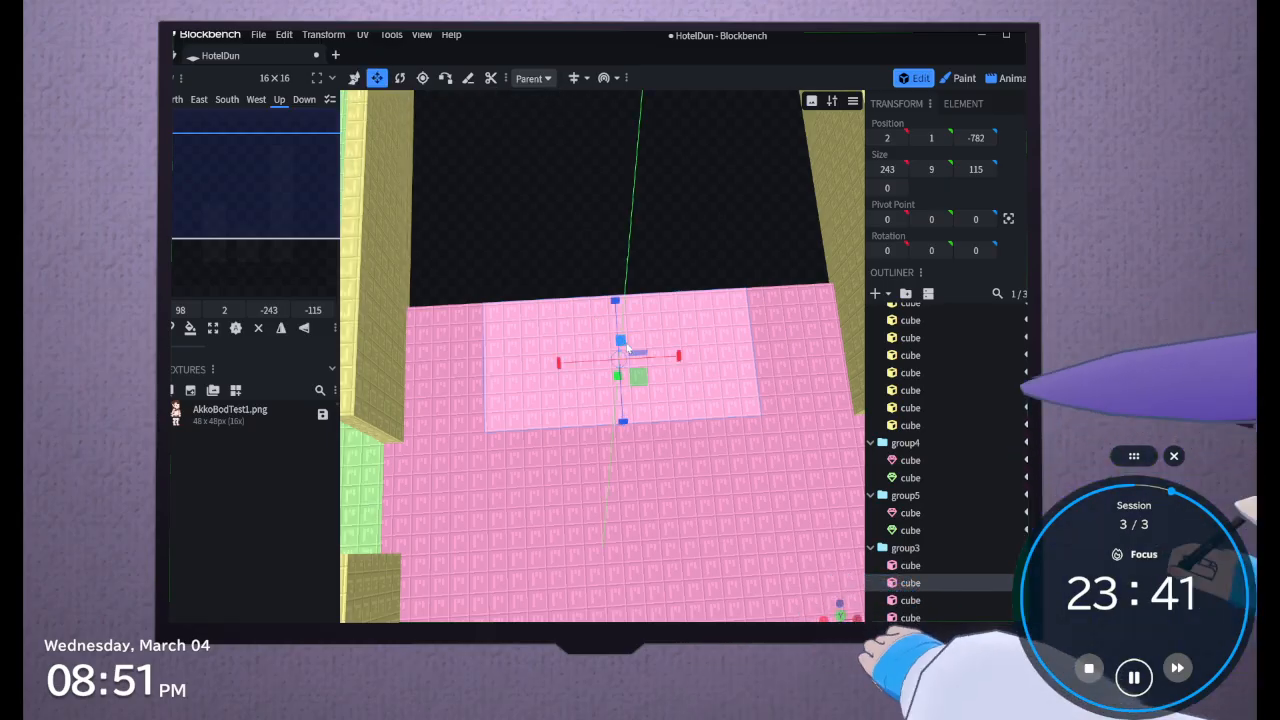
pyautogui.moveTo(627, 347); pyautogui.dragTo(622, 350)
pyautogui.moveTo(555, 300); pyautogui.dragTo(608, 195)
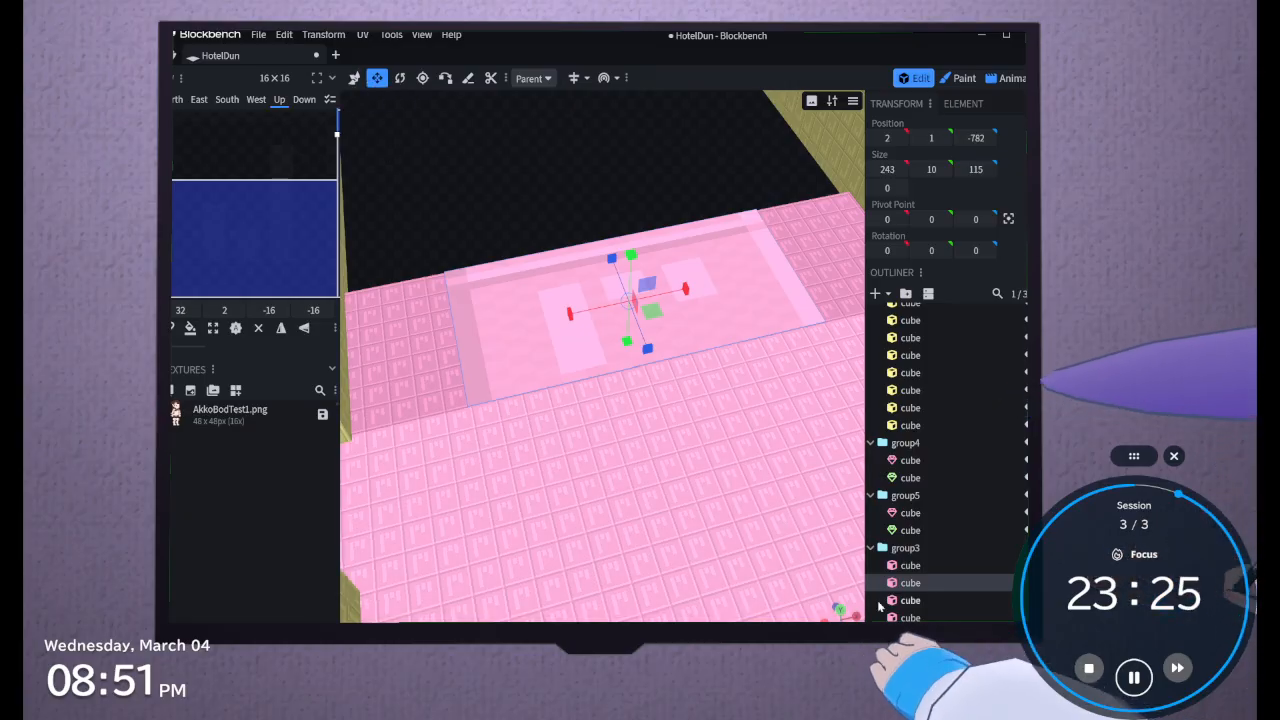
# Convert the middle piece to a mesh and raise its top face by 3 to Y 14
pyautogui.rightClick(928, 582)
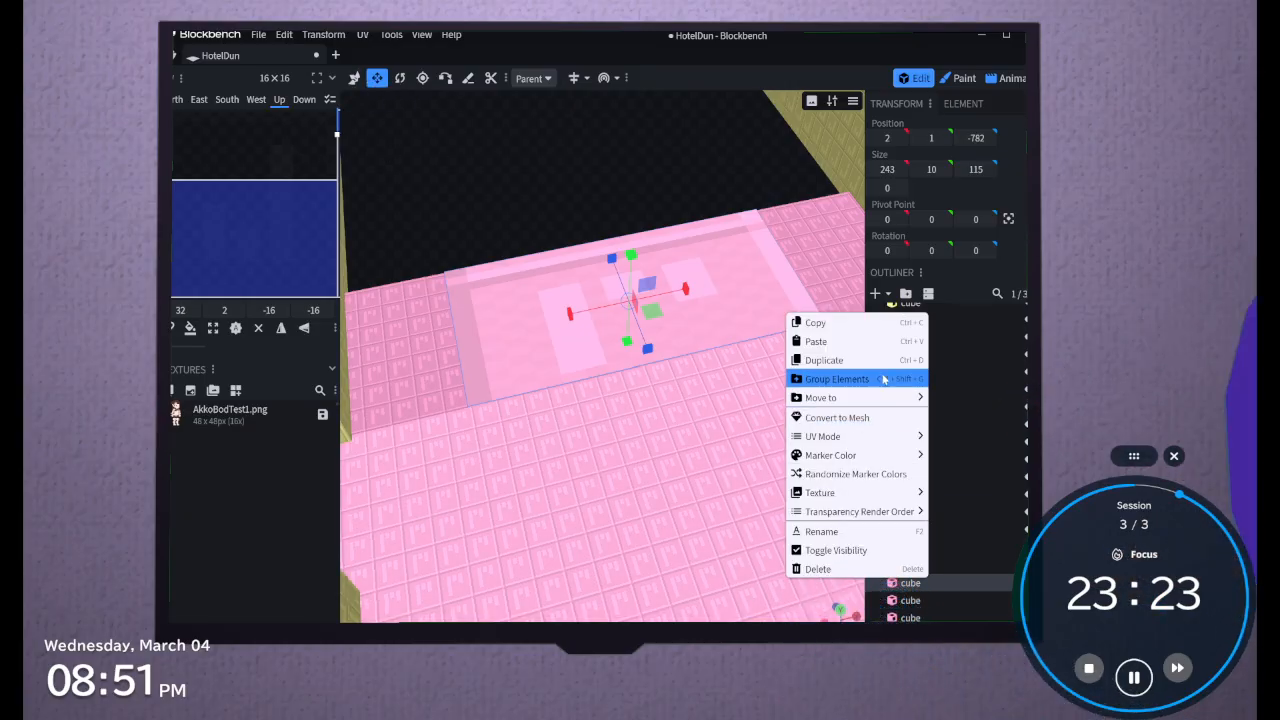
pyautogui.click(880, 417)
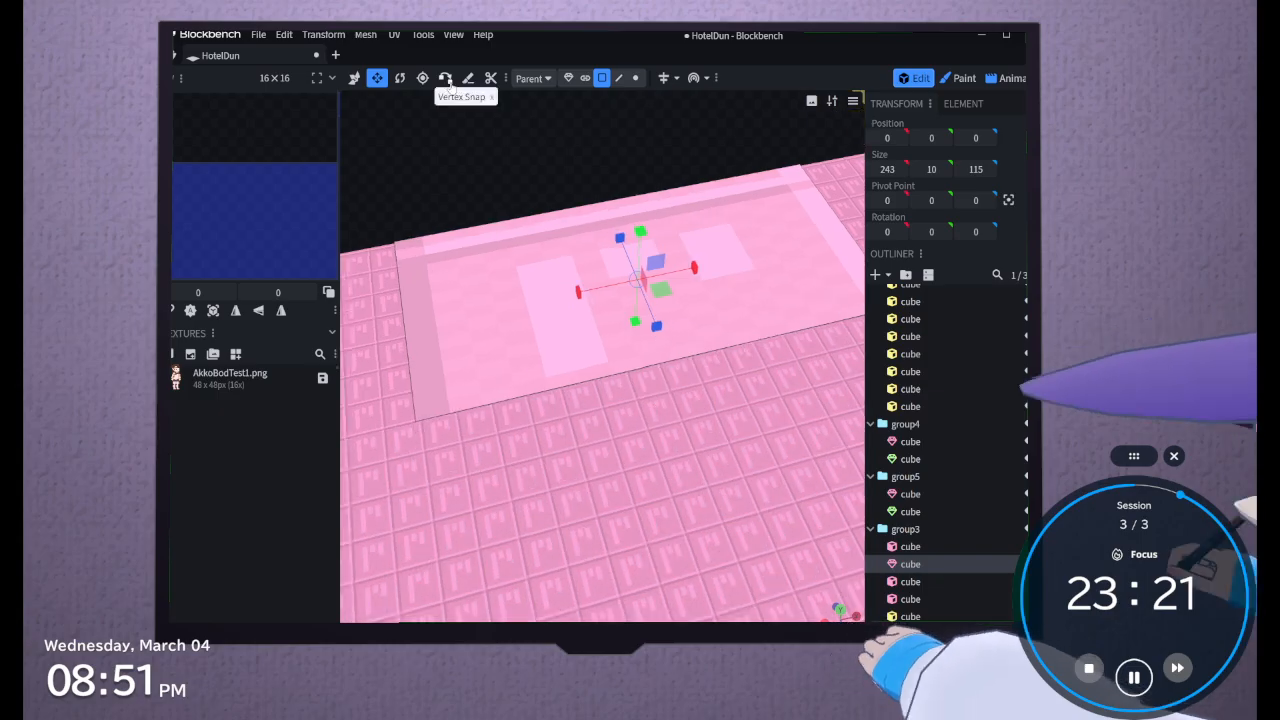
pyautogui.click(557, 288)
pyautogui.moveTo(569, 202); pyautogui.dragTo(596, 158)
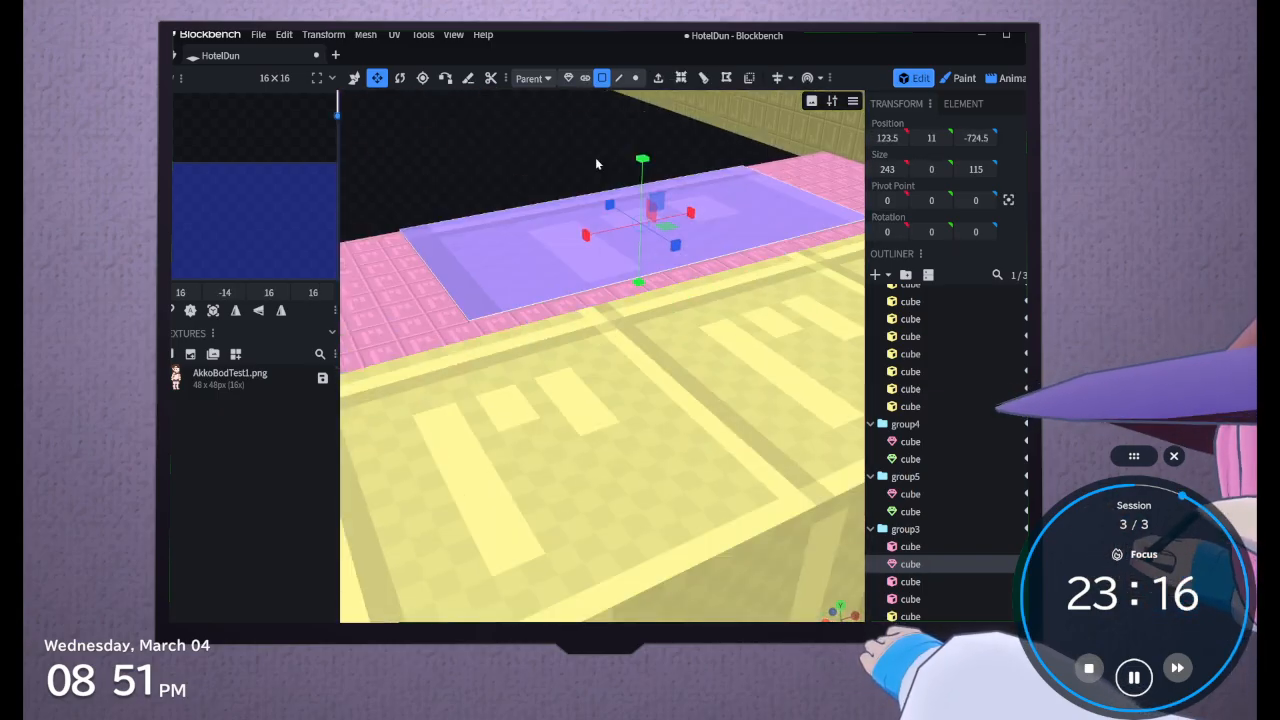
pyautogui.click(354, 78)
pyautogui.moveTo(646, 174)
pyautogui.mouseDown()
pyautogui.moveTo(650, 158)
pyautogui.moveTo(655, 170)
pyautogui.mouseUp()
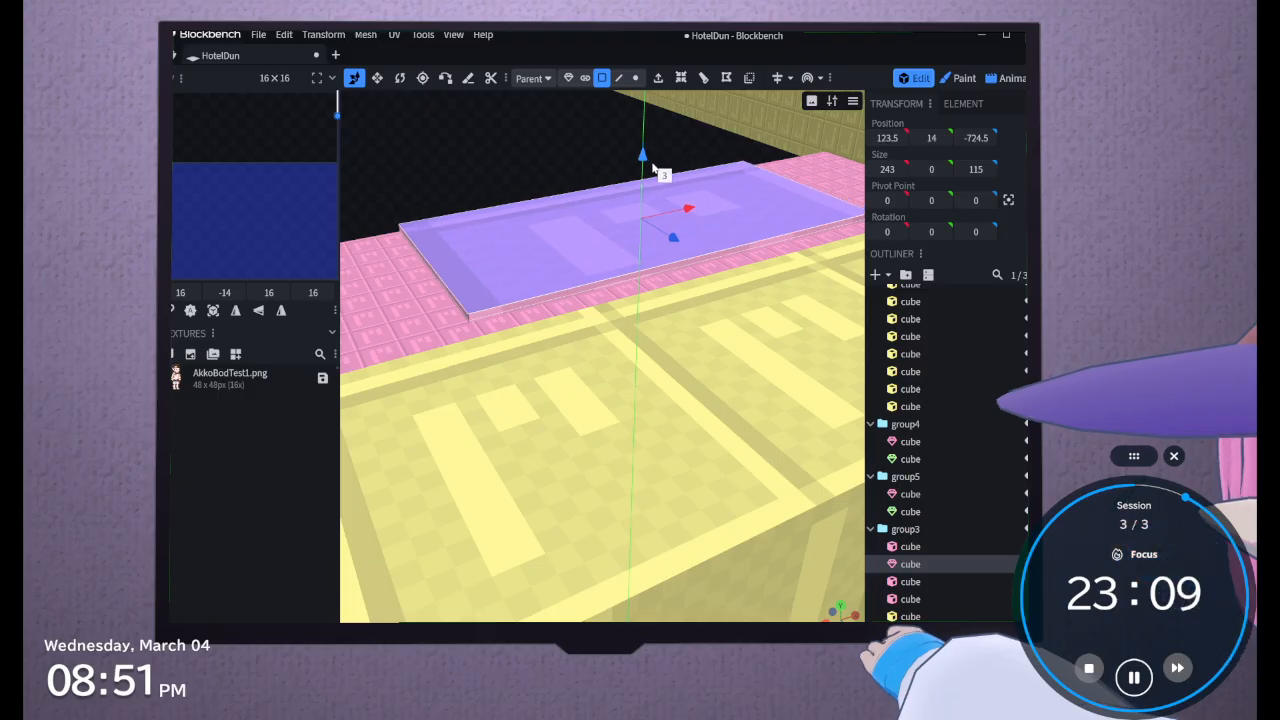
# Remap the UV of the raised platform's top face to match its 243 by 115 size
pyautogui.scroll(3, 620, 190)
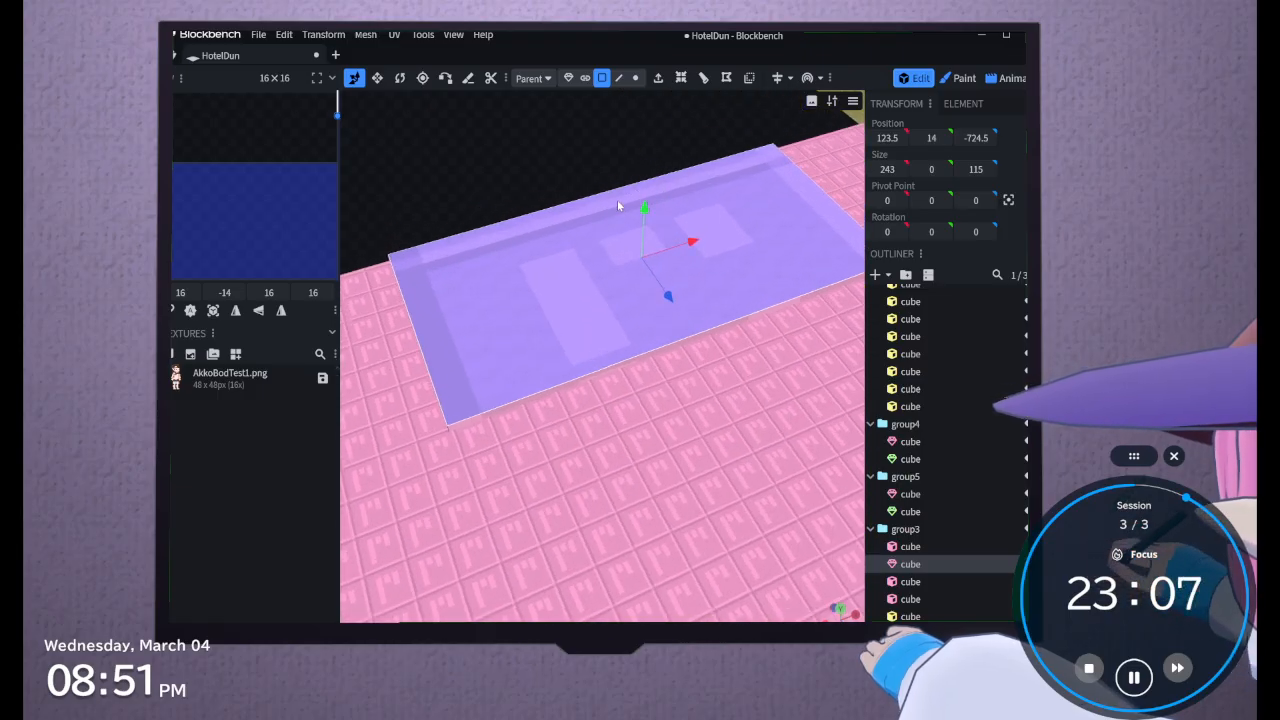
pyautogui.click(726, 80)
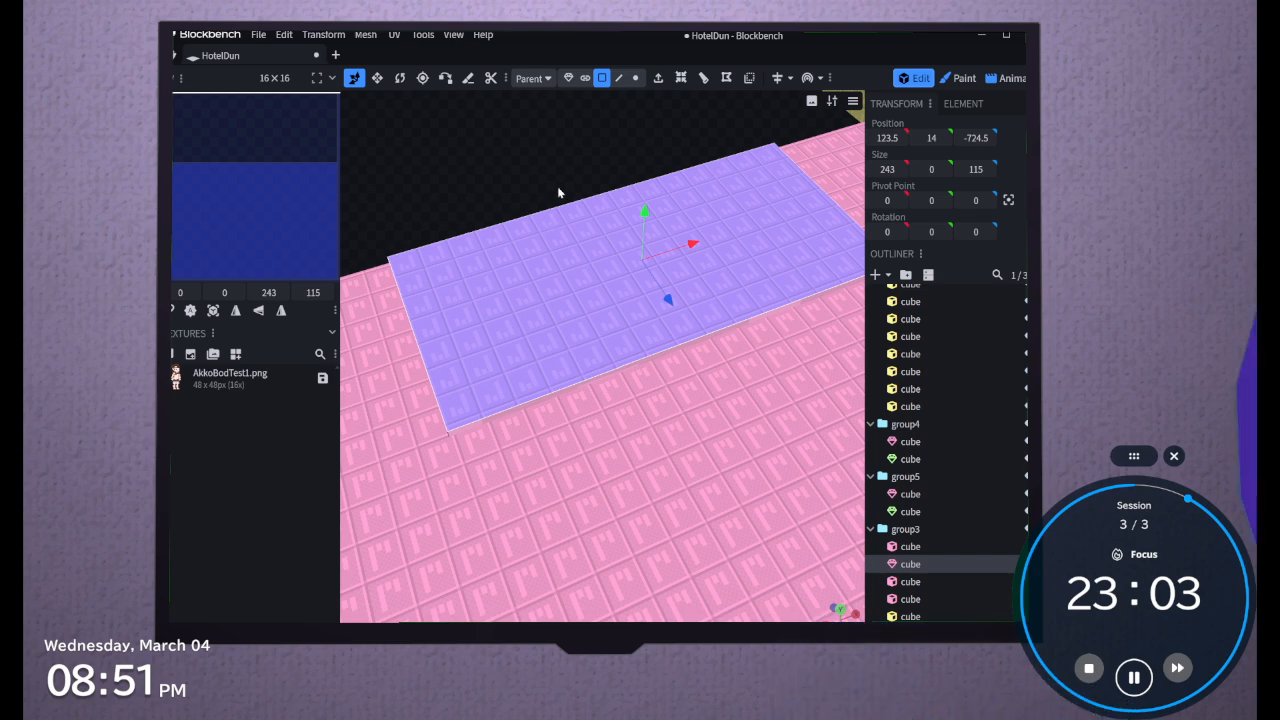
pyautogui.moveTo(557, 186)
pyautogui.mouseDown()
pyautogui.moveTo(562, 167)
pyautogui.moveTo(554, 181)
pyautogui.mouseUp()
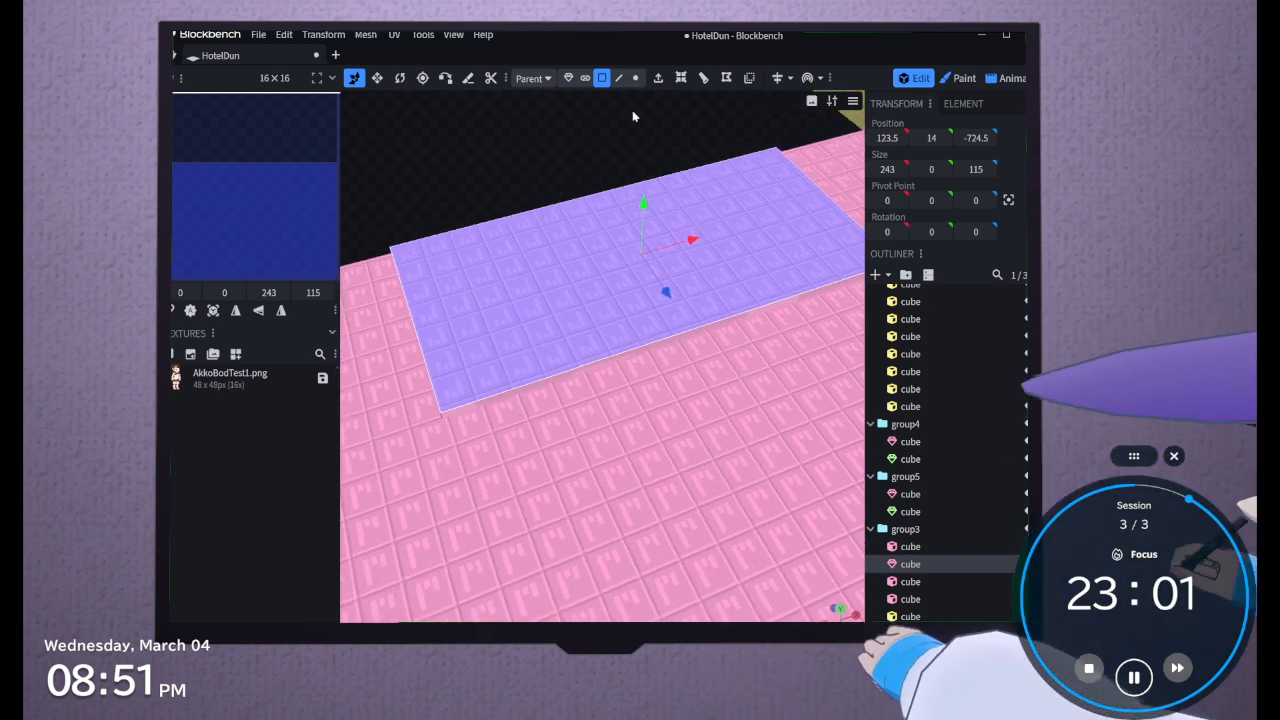
# Inset the platform's top face to 230.85 by 109.25 and shift the inset face along Z to -728.5
pyautogui.click(680, 78)
pyautogui.moveTo(600, 618); pyautogui.dragTo(527, 618)
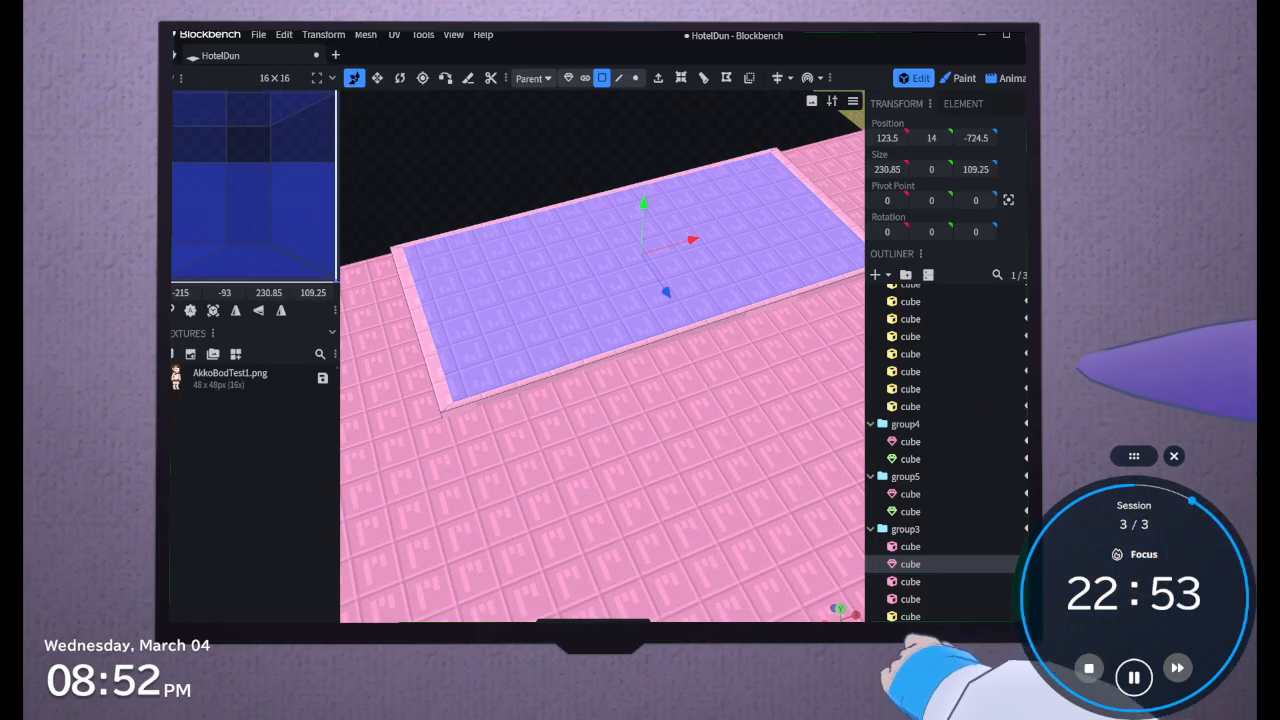
pyautogui.moveTo(667, 301); pyautogui.dragTo(665, 295)
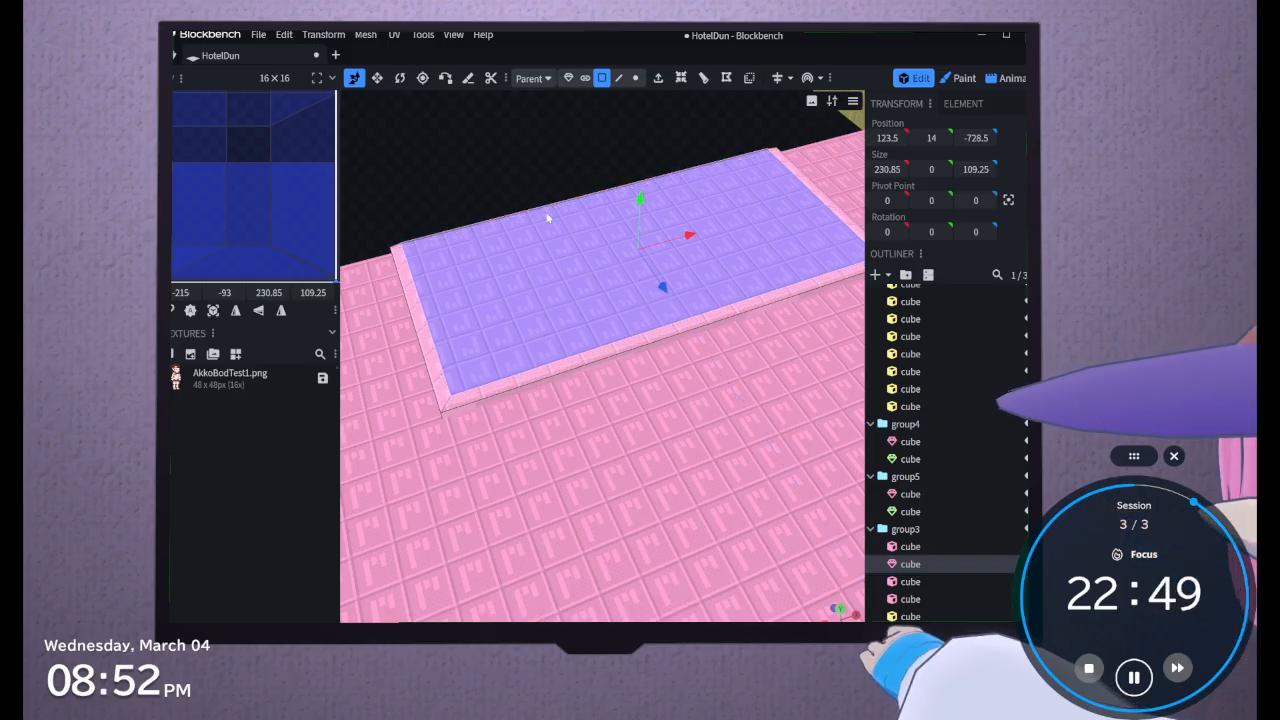
# Extrude the inset face and set the height of the platform's second tier at Y 18
pyautogui.moveTo(547, 218); pyautogui.dragTo(562, 138)
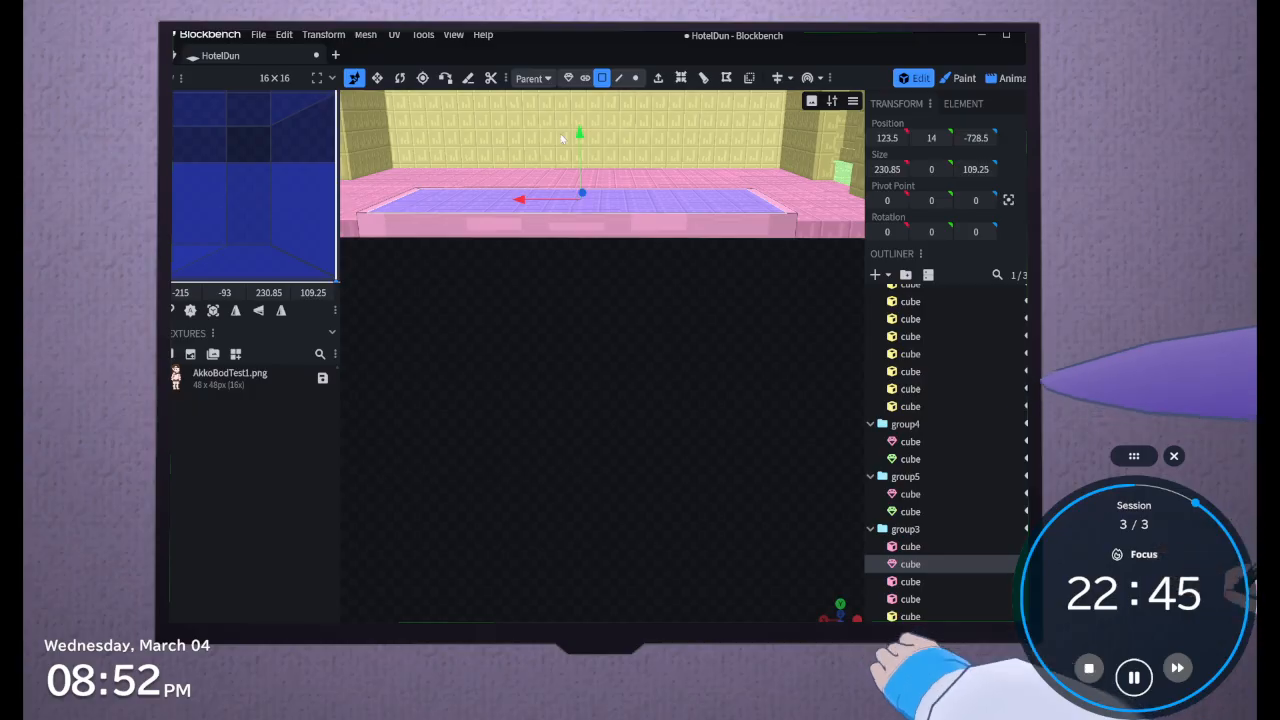
pyautogui.click(658, 78)
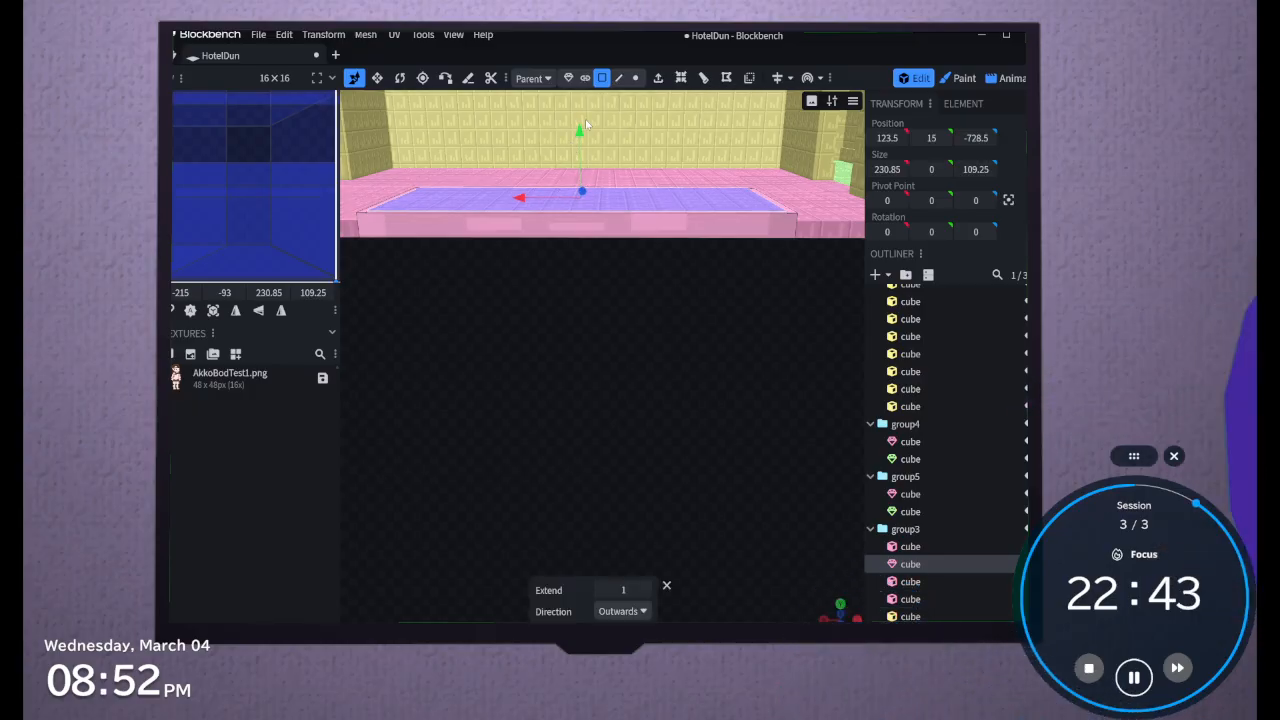
pyautogui.moveTo(580, 128); pyautogui.dragTo(584, 116)
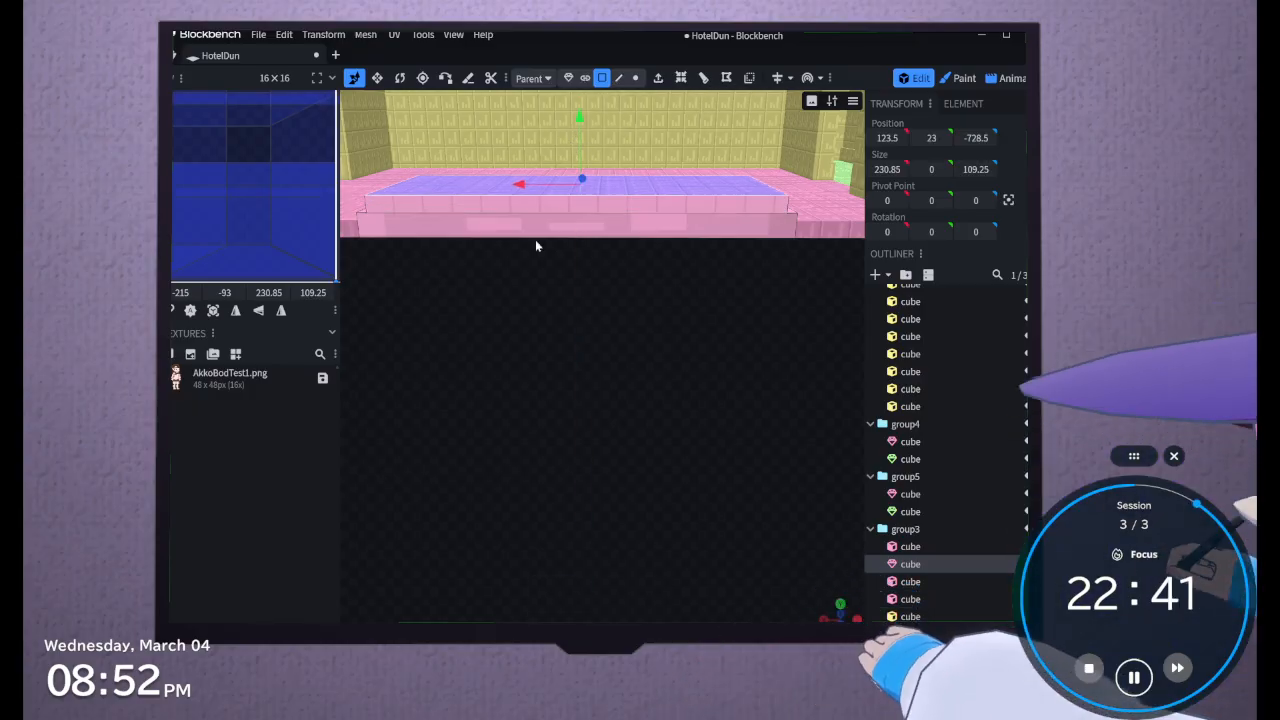
pyautogui.moveTo(536, 246); pyautogui.dragTo(617, 190)
pyautogui.scroll(-4, 646, 148)
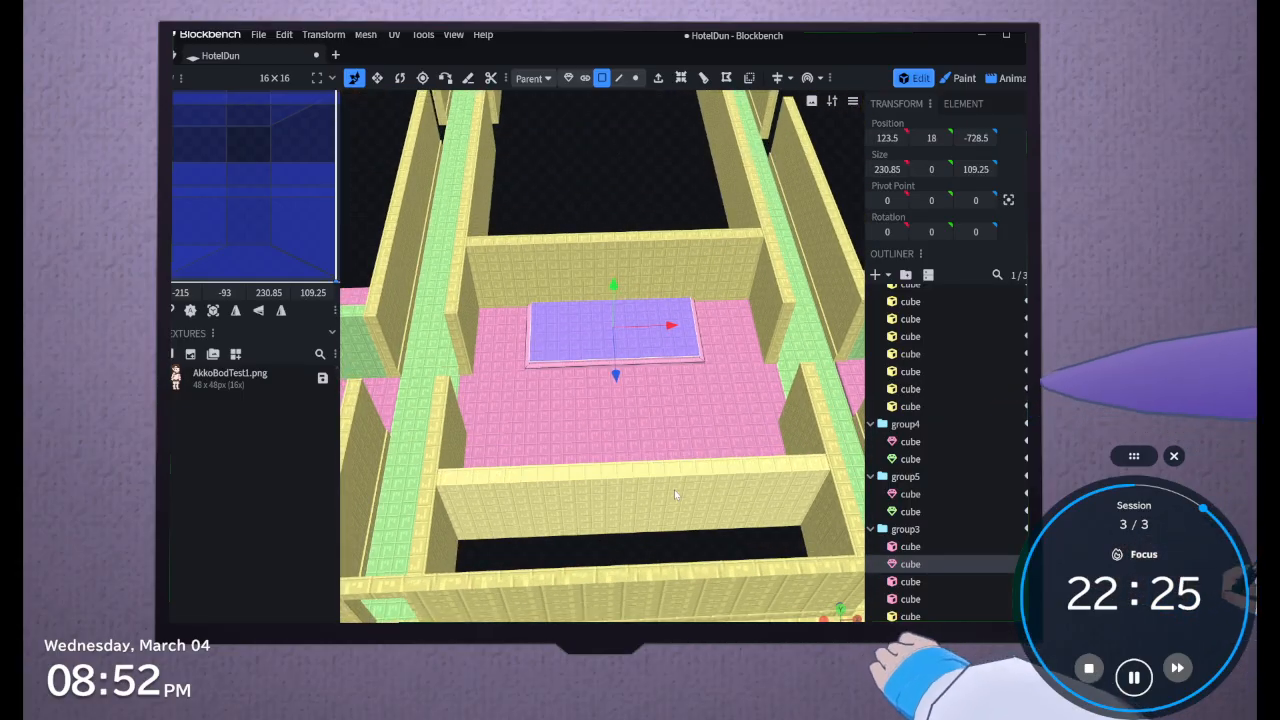
# Examine the central room, both hallways and the side rooms from several angles
pyautogui.click(665, 462)
pyautogui.moveTo(517, 171); pyautogui.dragTo(512, 240)
pyautogui.moveTo(543, 186); pyautogui.dragTo(966, 277, button='right')
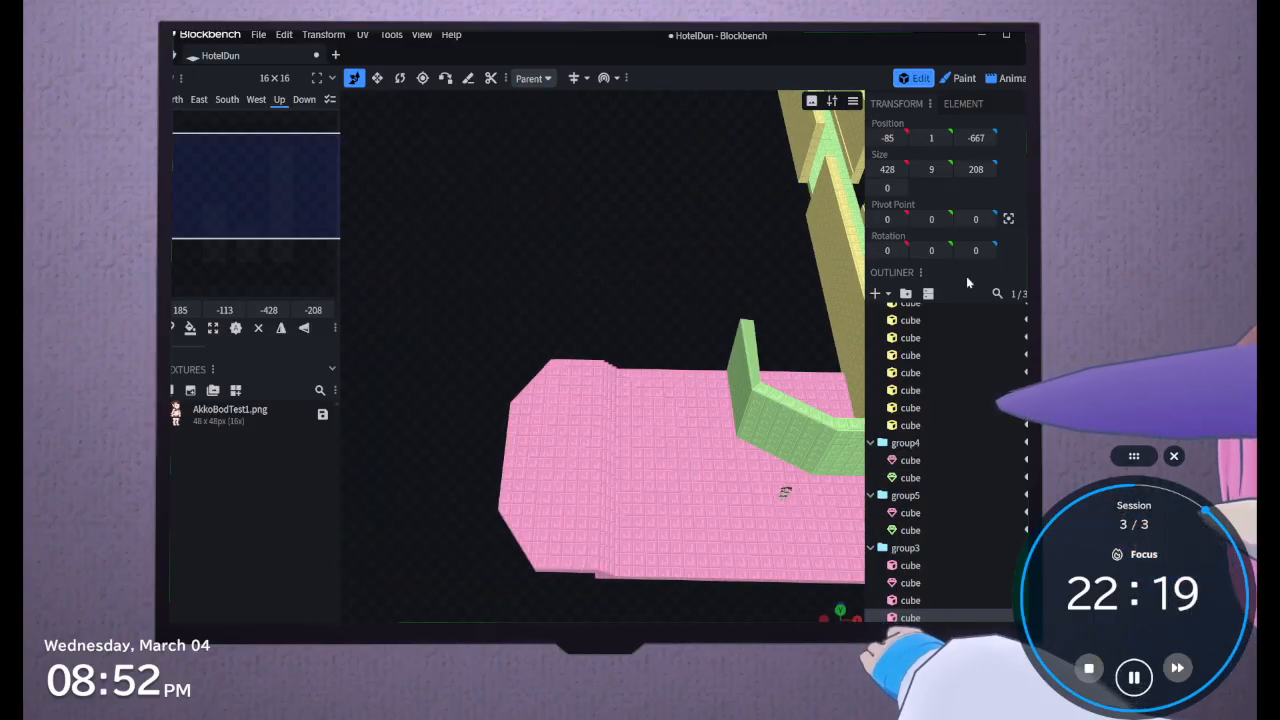
pyautogui.moveTo(730, 280); pyautogui.dragTo(672, 227, button='right')
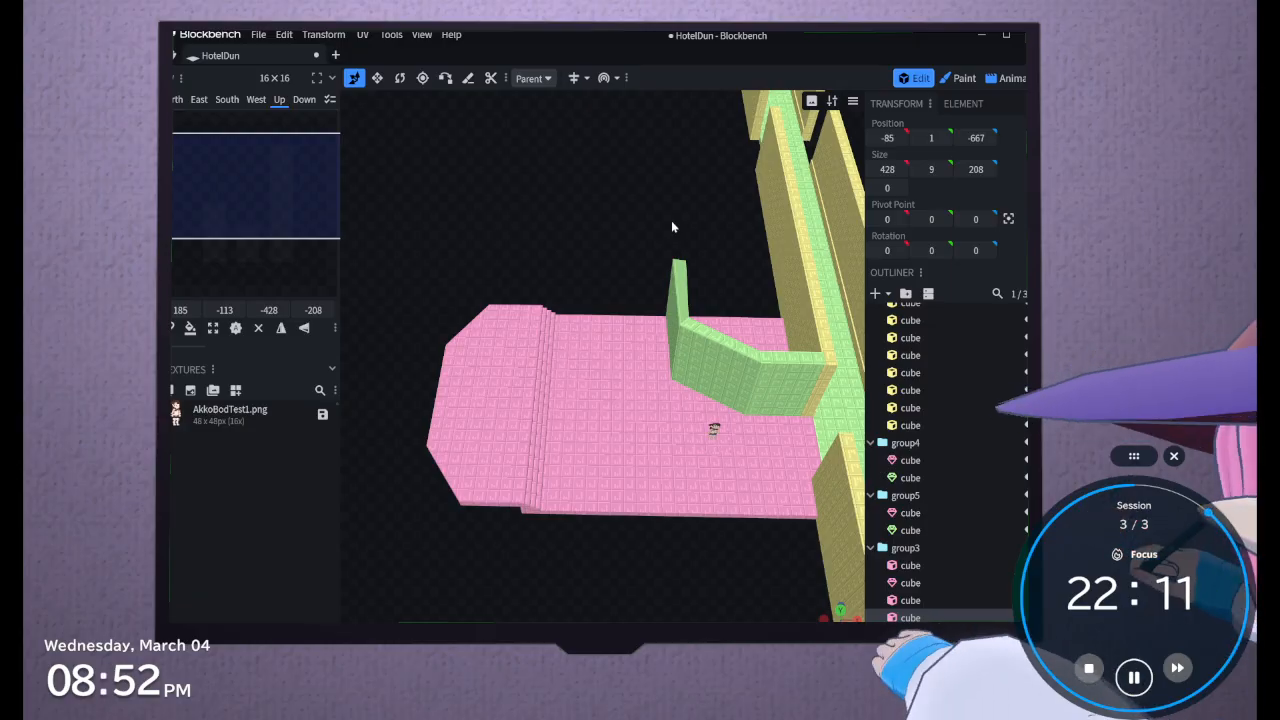
pyautogui.moveTo(672, 221); pyautogui.dragTo(515, 334, button='right')
pyautogui.moveTo(708, 372); pyautogui.dragTo(606, 256, button='right')
pyautogui.moveTo(651, 223); pyautogui.dragTo(480, 206)
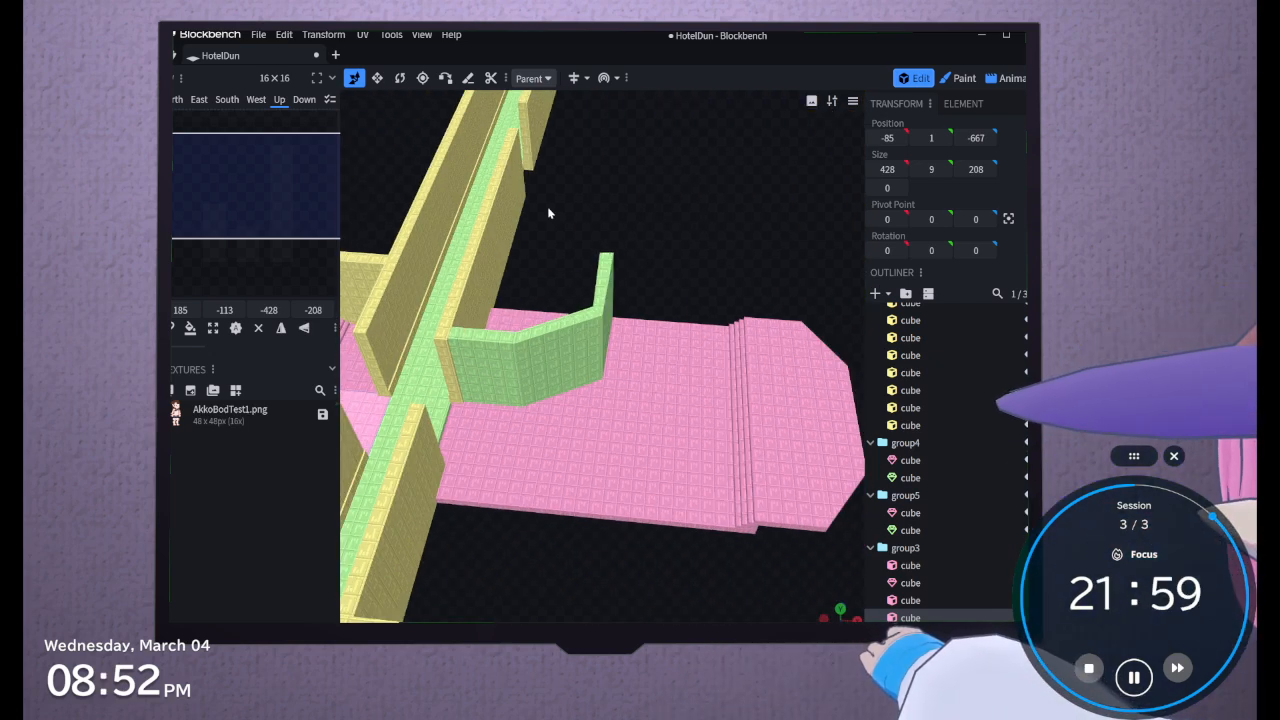
pyautogui.scroll(-8, 548, 208)
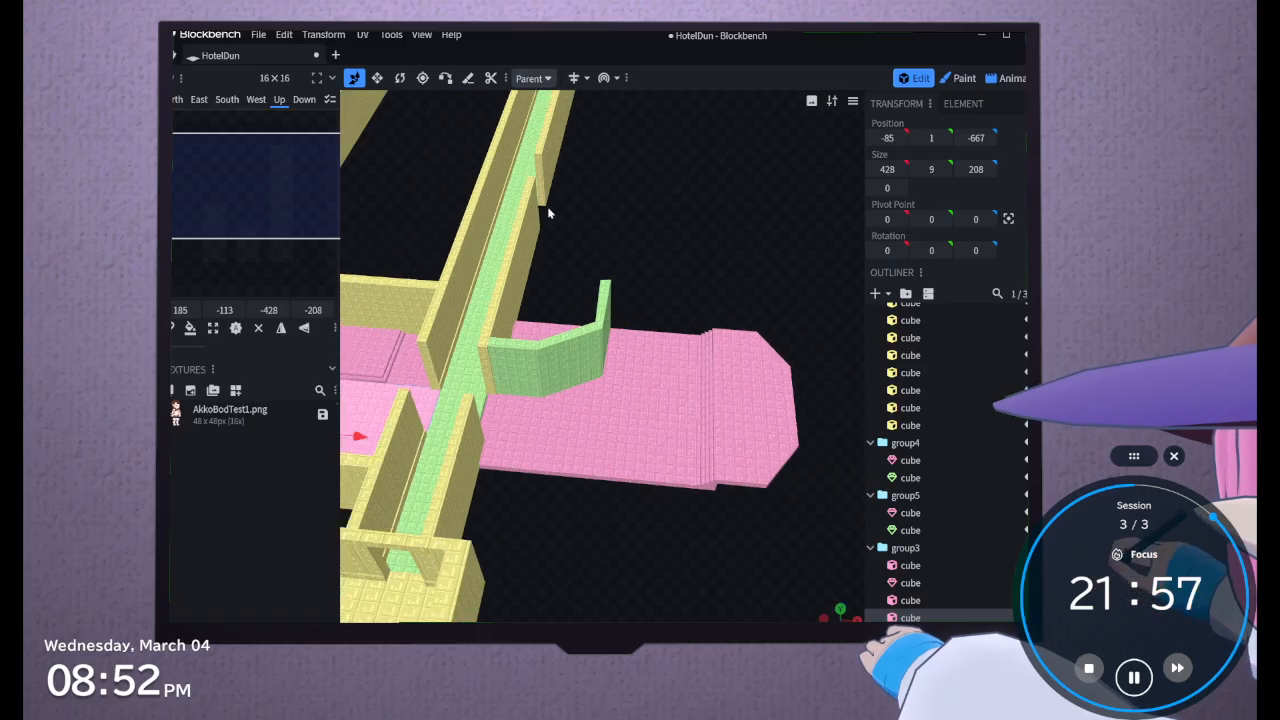
pyautogui.moveTo(469, 245); pyautogui.dragTo(512, 361, button='right')
pyautogui.moveTo(512, 362); pyautogui.dragTo(620, 404)
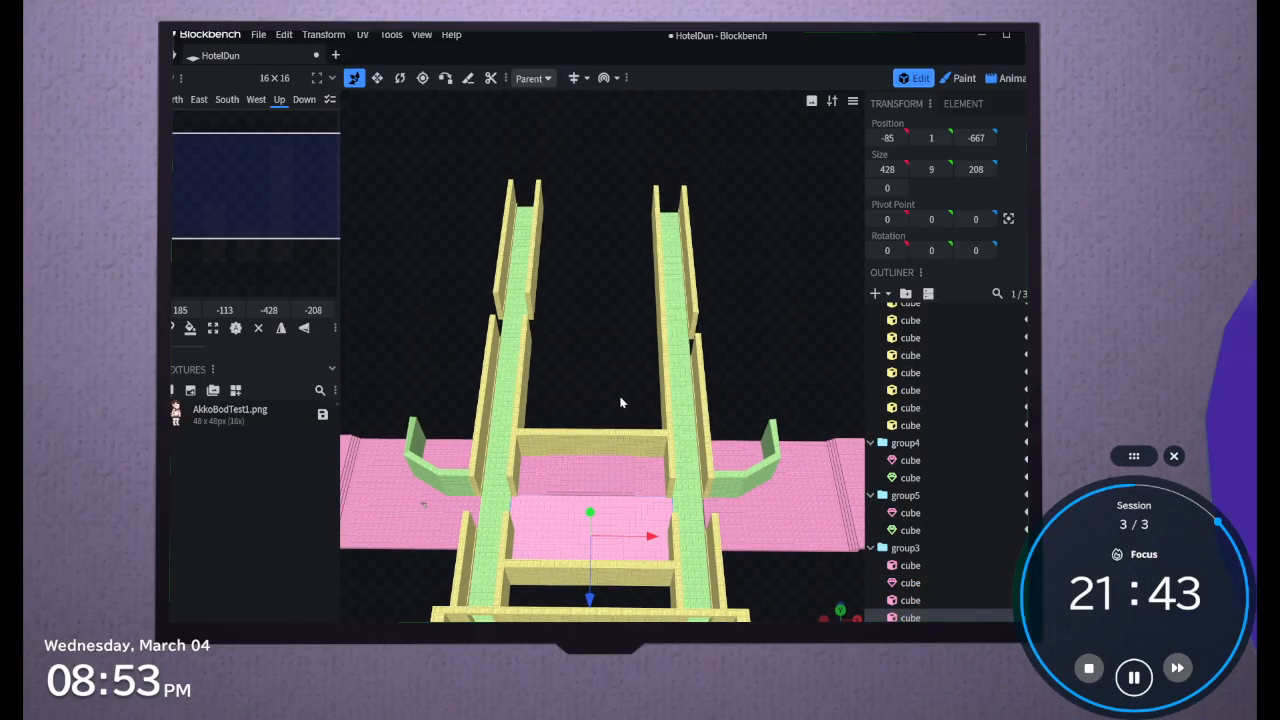
pyautogui.moveTo(723, 380); pyautogui.dragTo(645, 373)
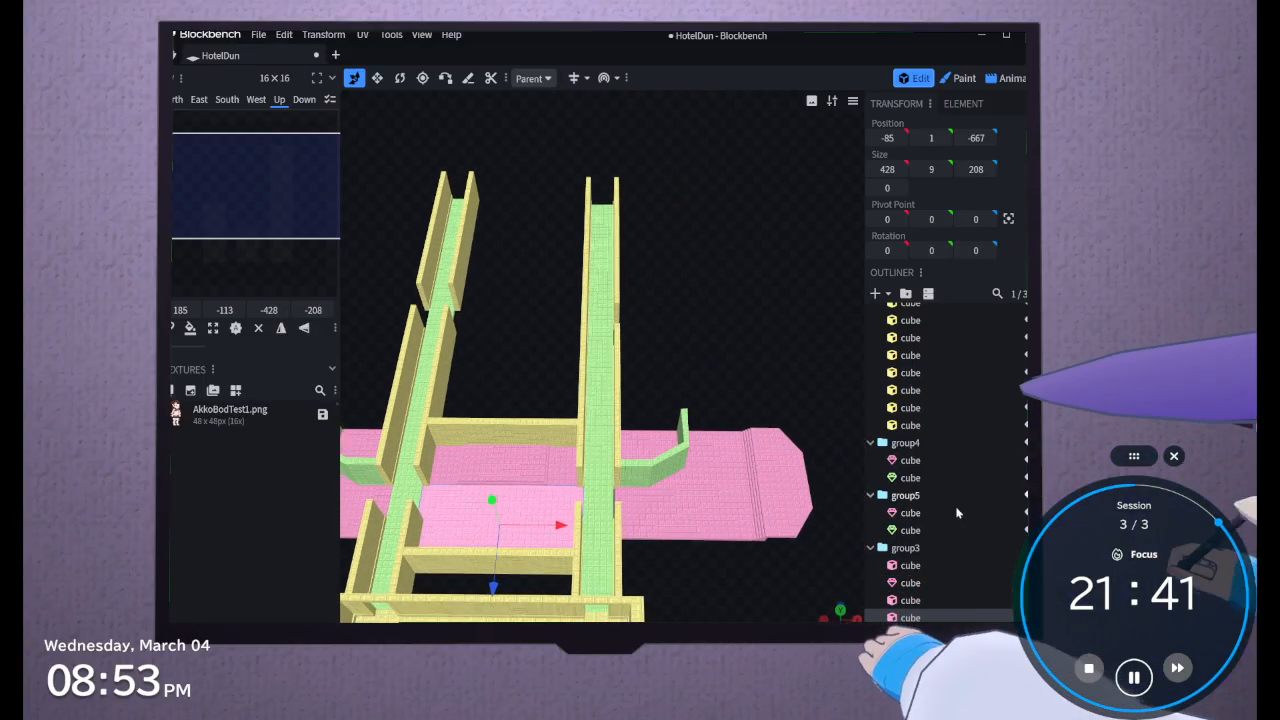
# Duplicate group5, the side room beyond the hallway, and move the copy -522 along Z to Z -1155
pyautogui.scroll(-3, 940, 490)
pyautogui.click(903, 438)
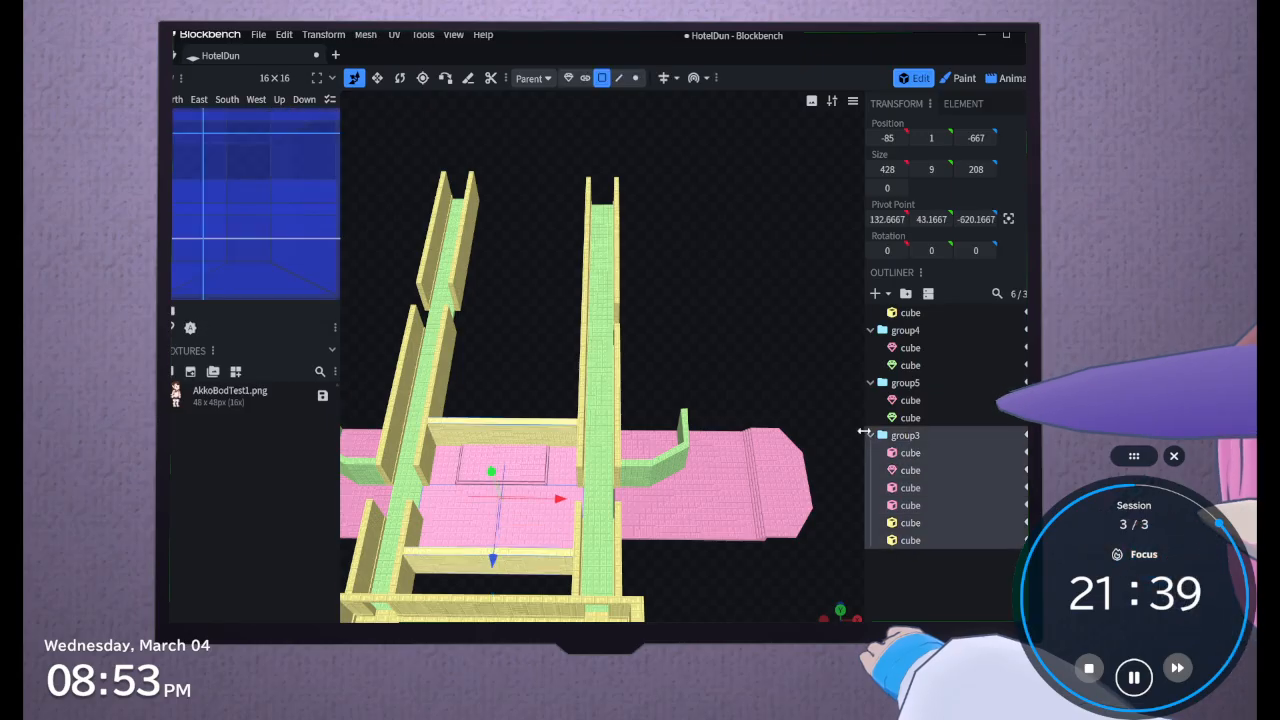
pyautogui.click(901, 388)
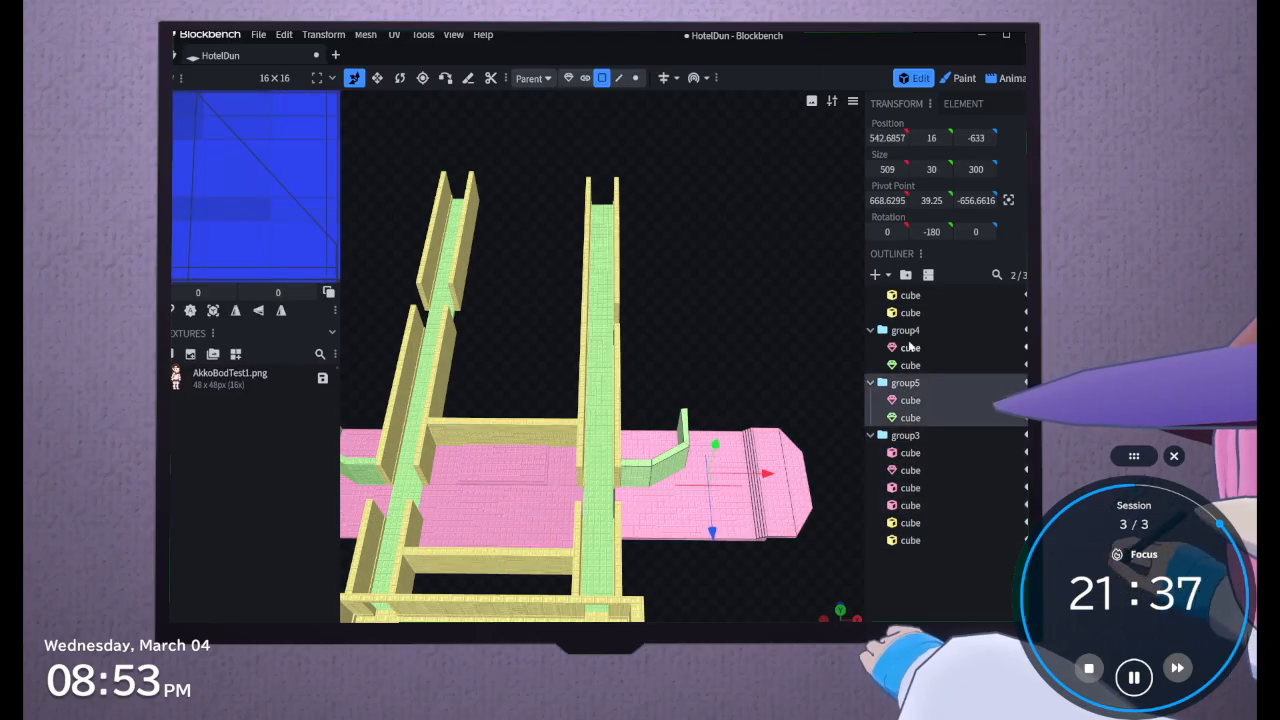
pyautogui.click(891, 437)
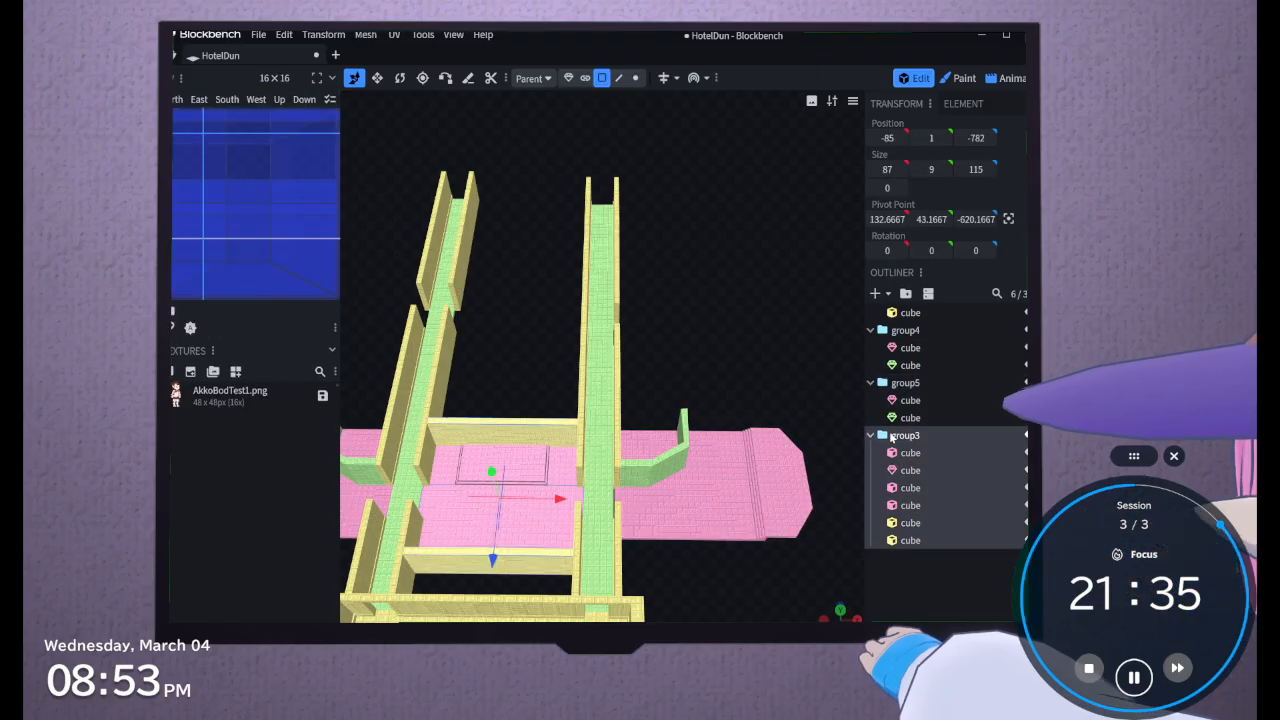
pyautogui.moveTo(690, 377); pyautogui.dragTo(819, 416)
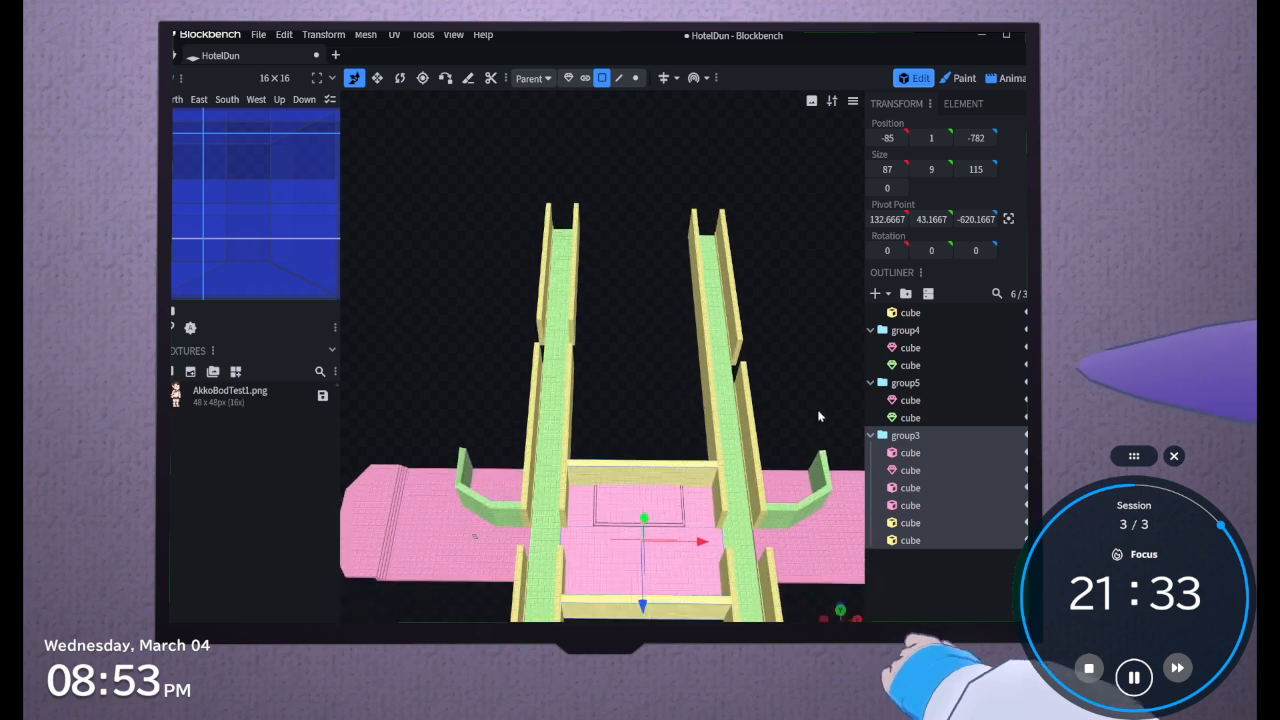
pyautogui.click(899, 388)
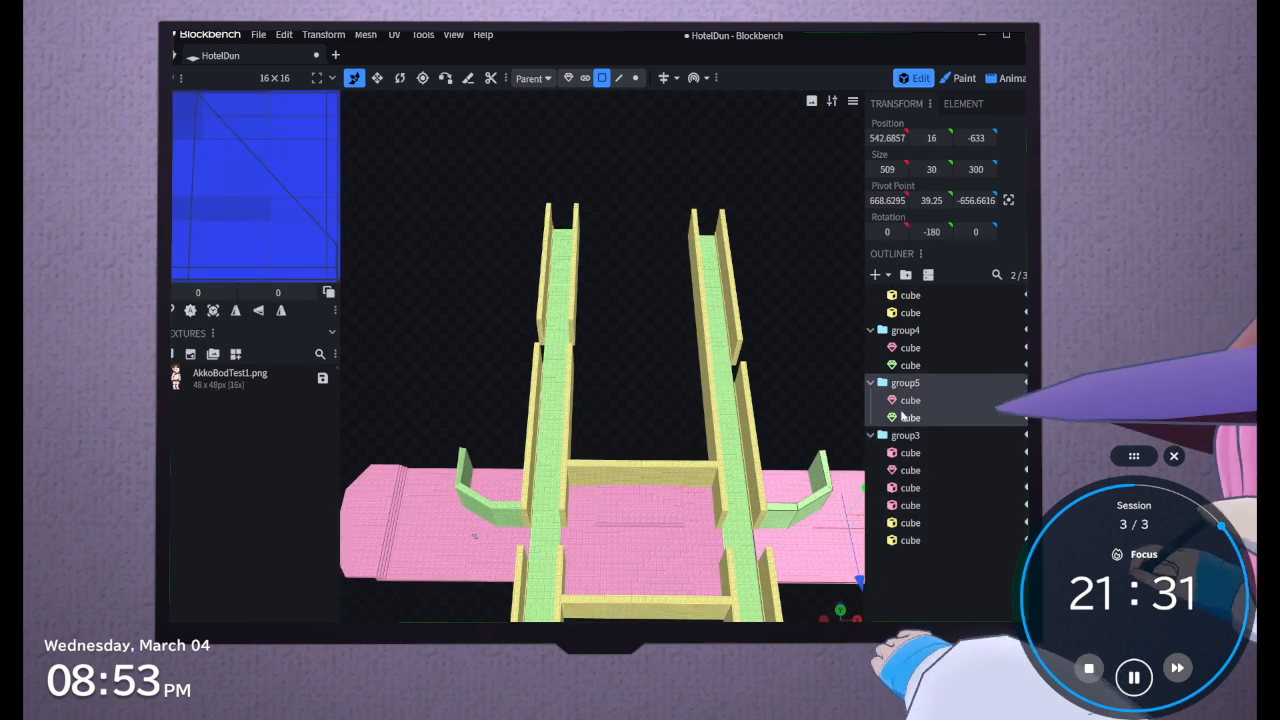
pyautogui.moveTo(775, 400); pyautogui.dragTo(703, 388)
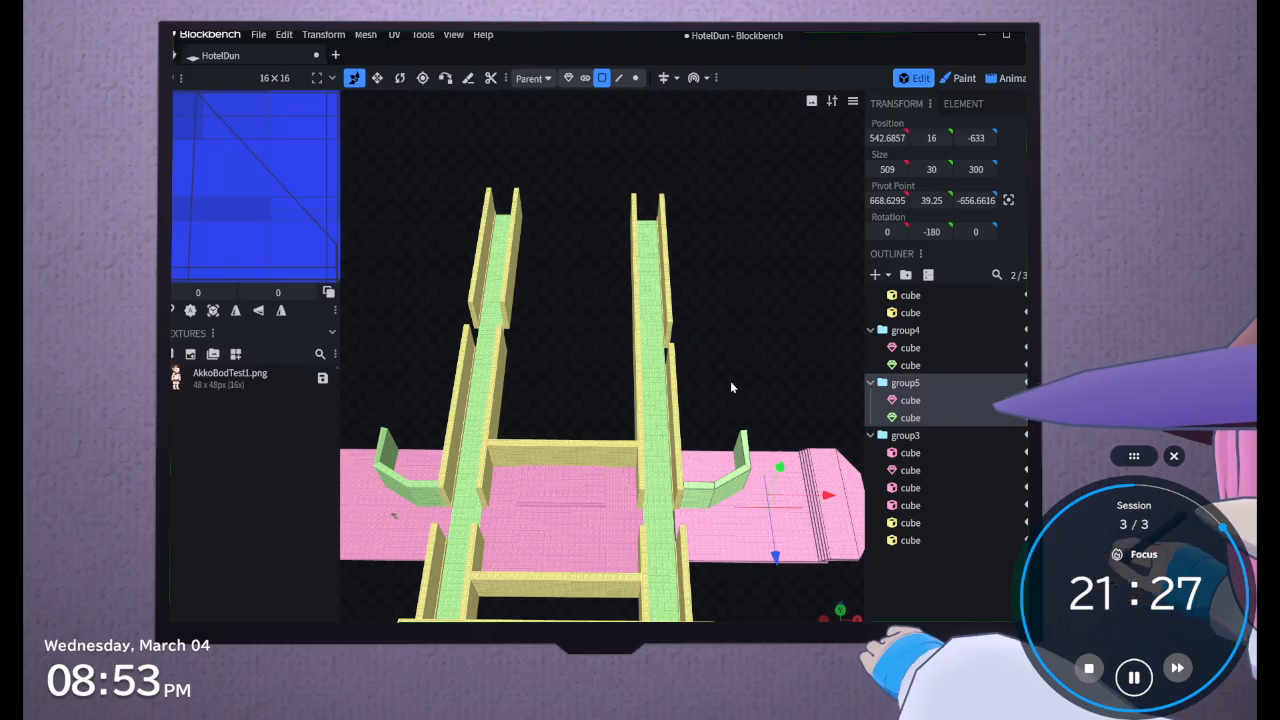
pyautogui.hotkey('ctrl', 'd')
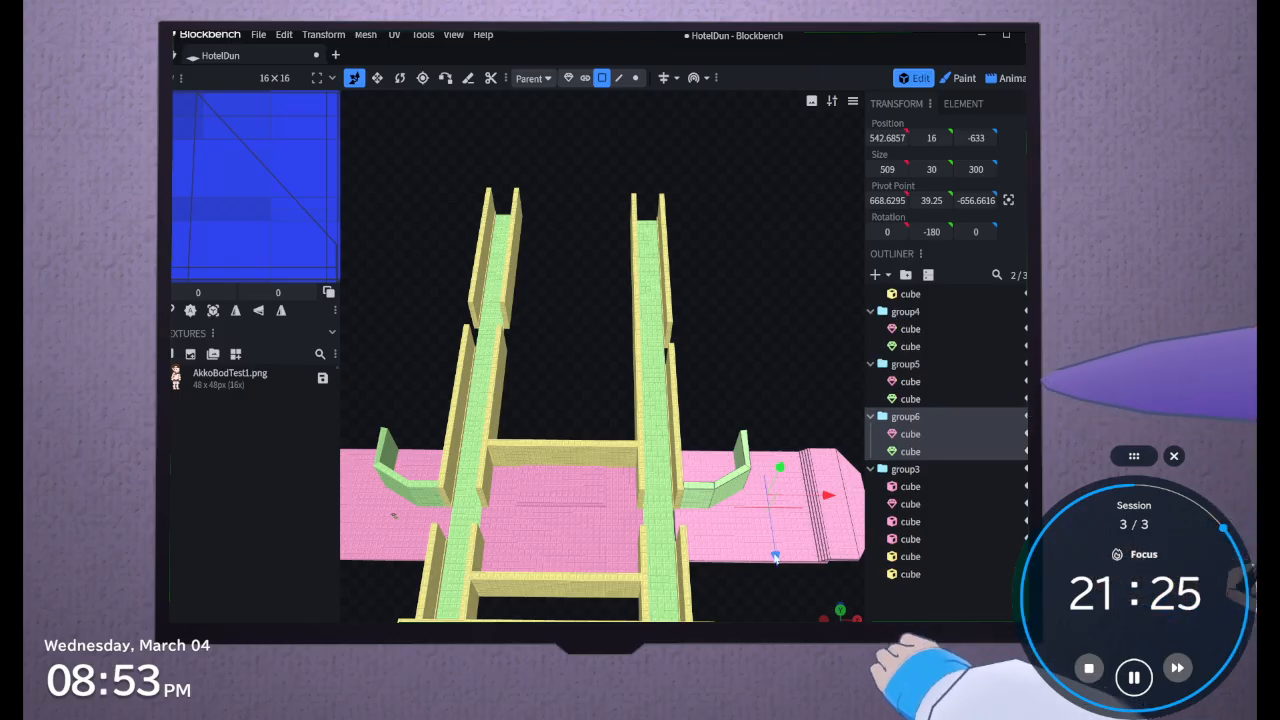
pyautogui.moveTo(775, 556); pyautogui.dragTo(749, 383)
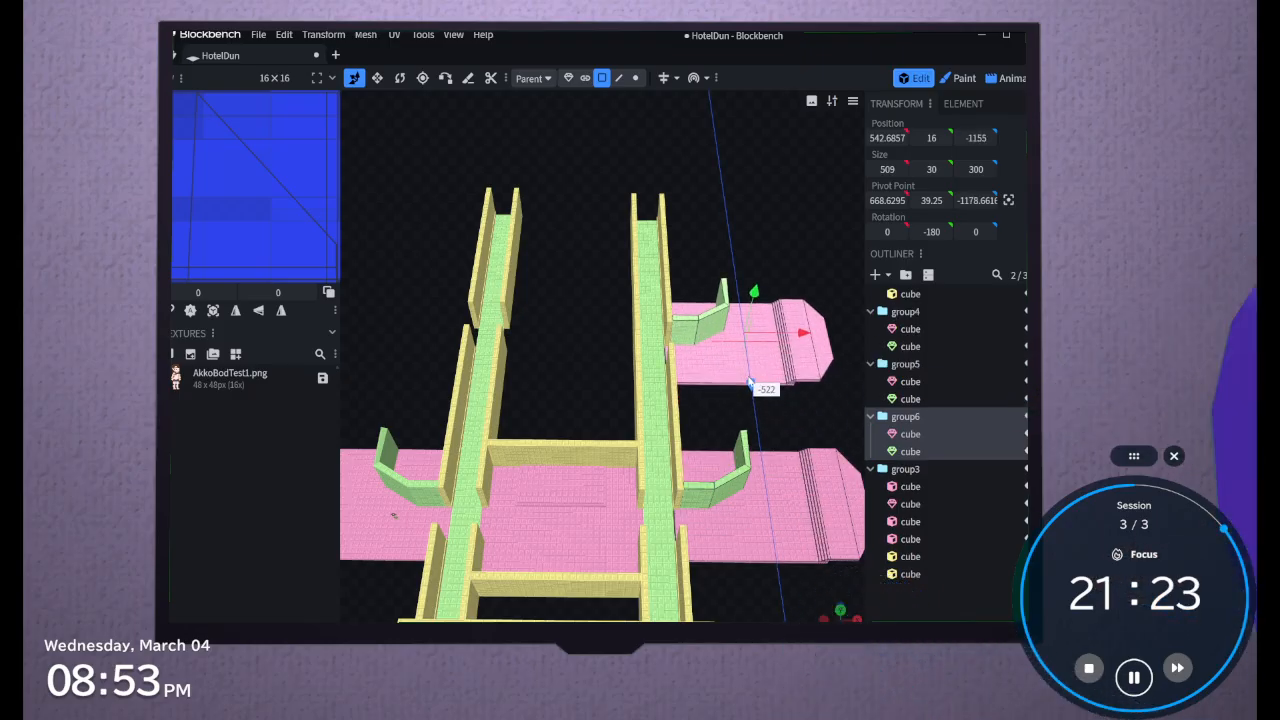
# Duplicate group4, the opposite side room, and move the copy along the hallway to Z -1263
pyautogui.moveTo(592, 370); pyautogui.dragTo(744, 400)
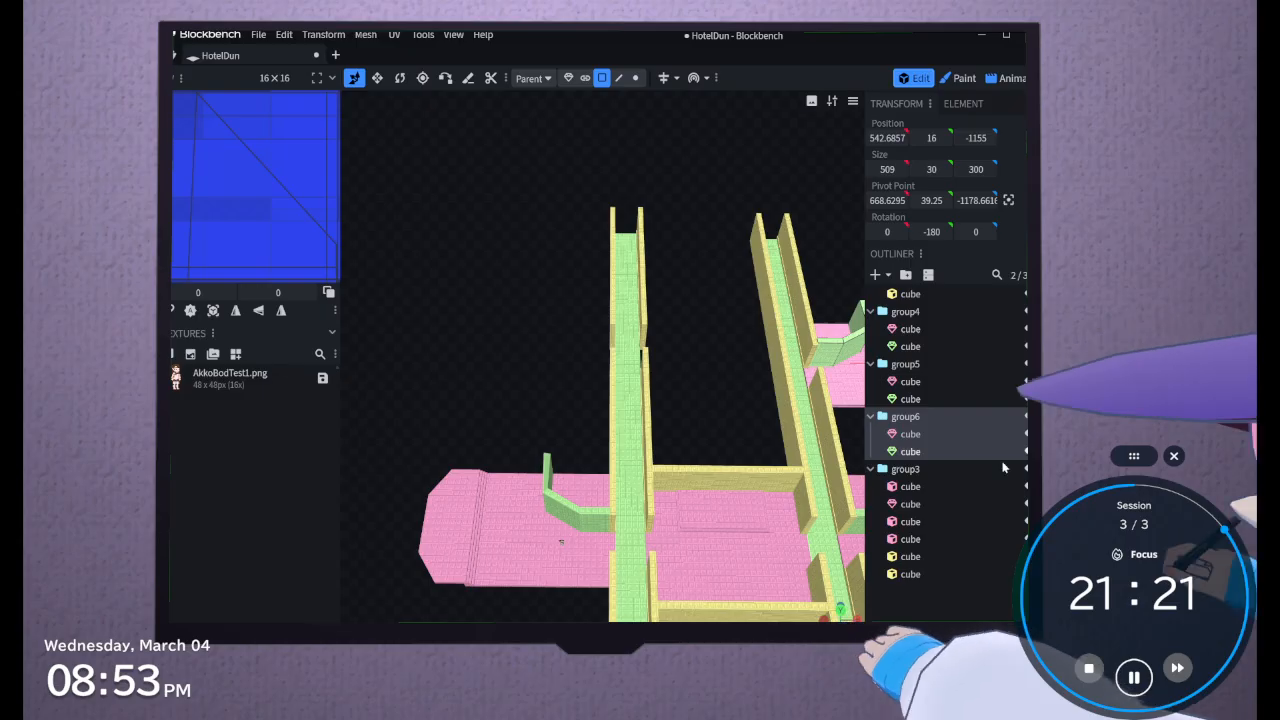
pyautogui.click(941, 313)
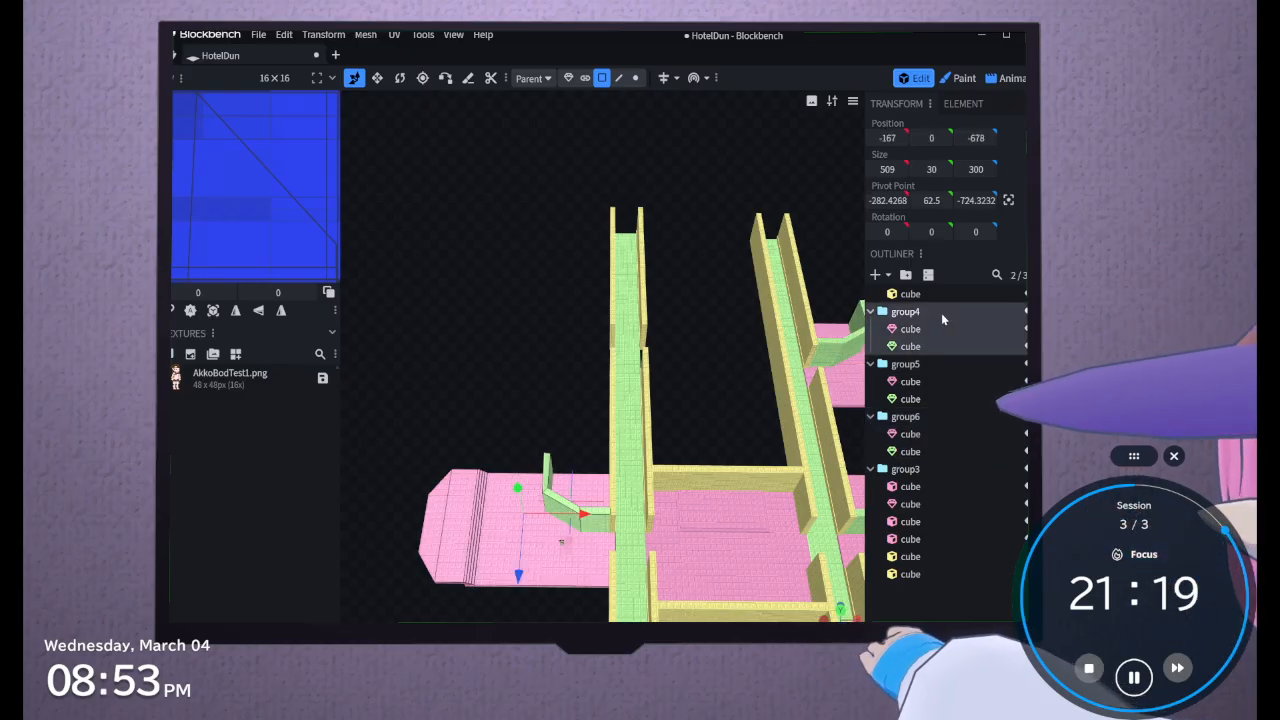
pyautogui.hotkey('ctrl', 'd')
pyautogui.moveTo(517, 568); pyautogui.dragTo(626, 513)
pyautogui.moveTo(622, 338); pyautogui.dragTo(405, 325, button='right')
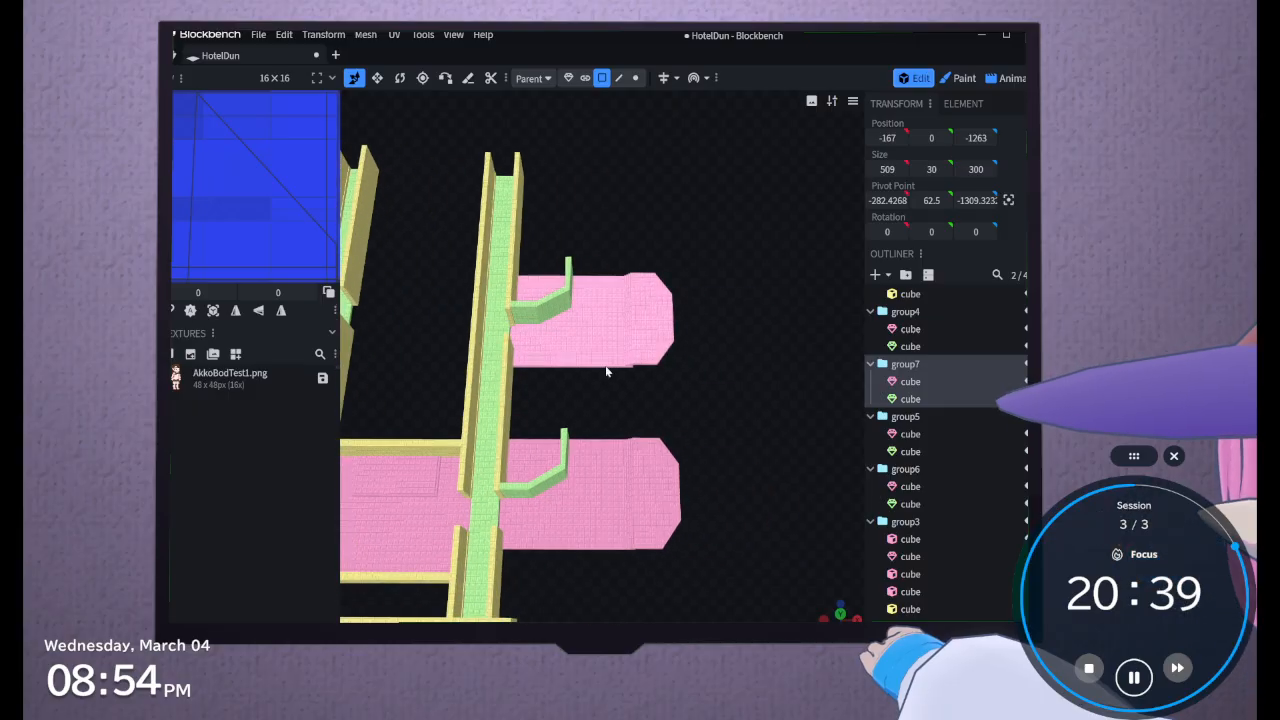
# Examine how the duplicated side rooms line up with the hallways, selecting Hallway2 for inspection
pyautogui.moveTo(606, 371); pyautogui.dragTo(629, 503)
pyautogui.moveTo(629, 503); pyautogui.dragTo(734, 515, button='right')
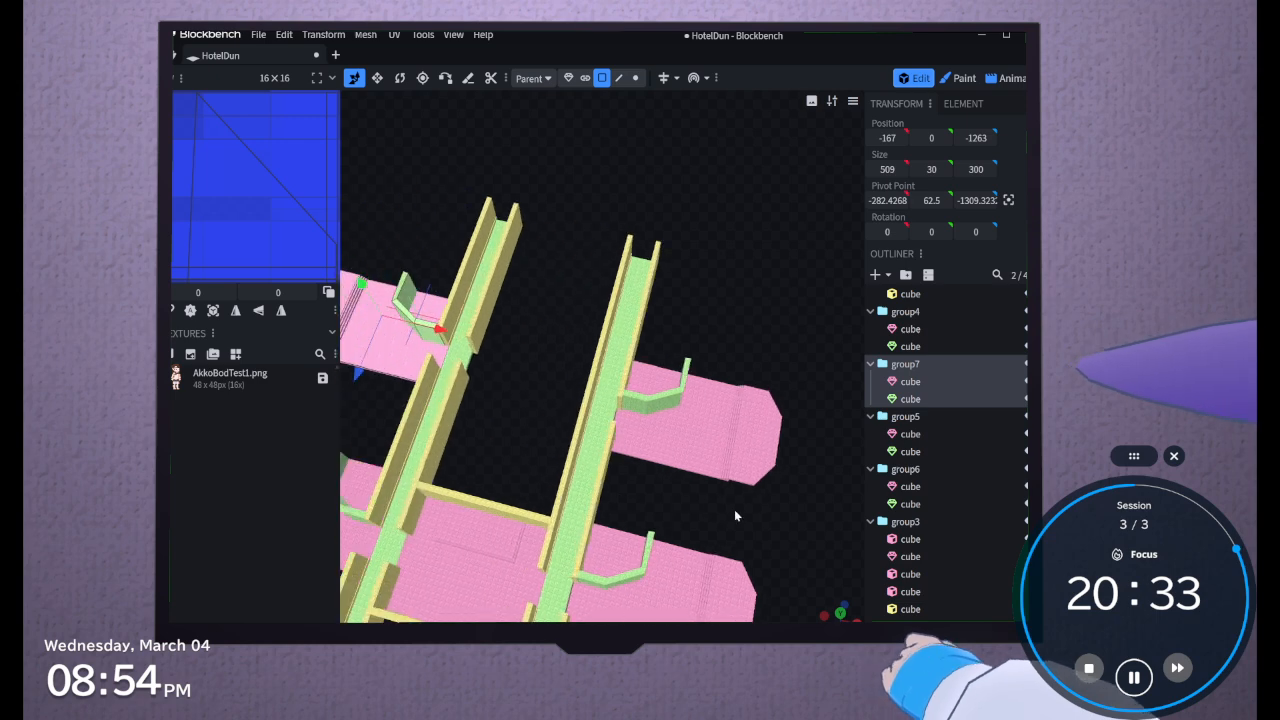
pyautogui.moveTo(734, 514); pyautogui.dragTo(590, 466)
pyautogui.scroll(3, 597, 471)
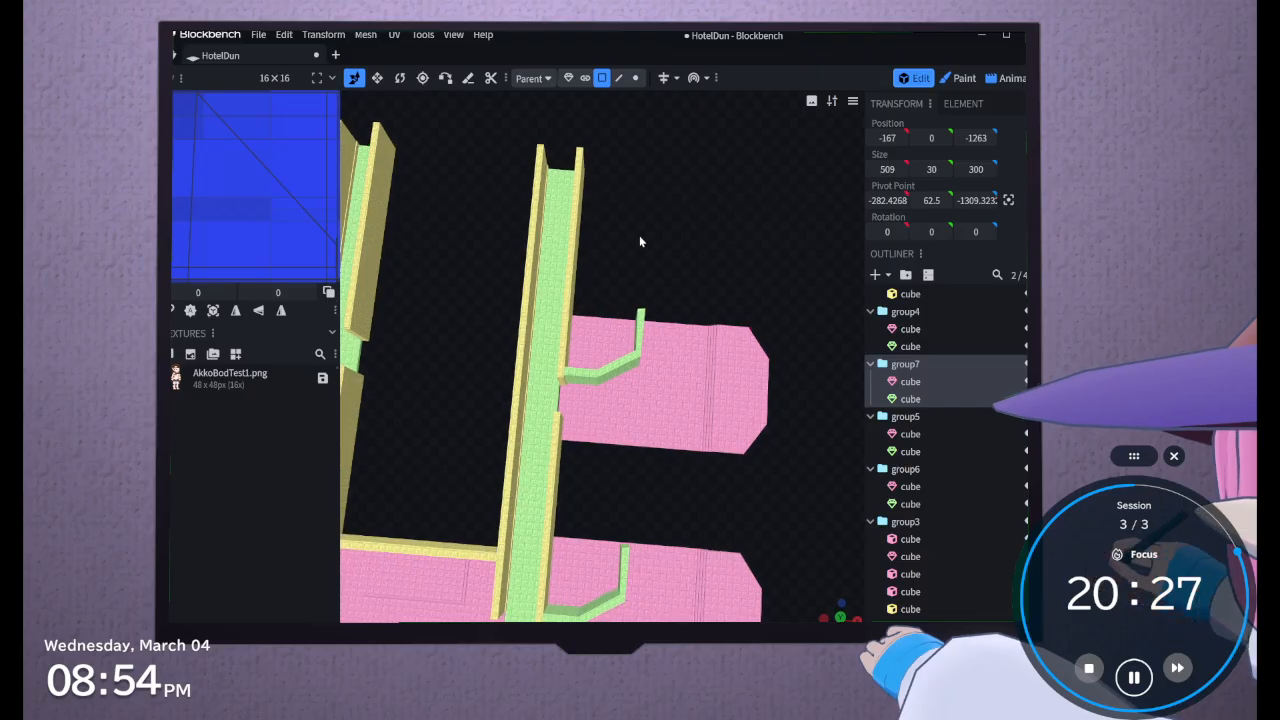
pyautogui.moveTo(640, 241); pyautogui.dragTo(515, 187)
pyautogui.moveTo(708, 432); pyautogui.dragTo(580, 367)
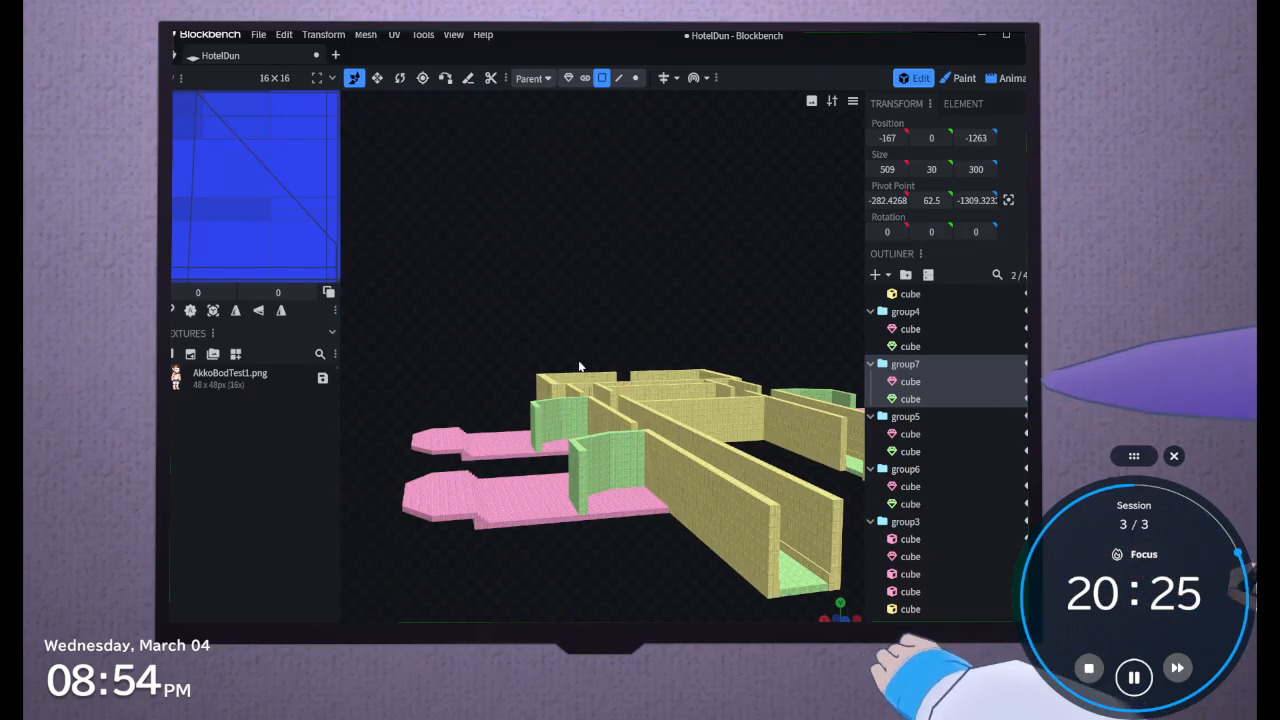
pyautogui.click(768, 587)
pyautogui.keyDown('shift'); pyautogui.click(756, 578); pyautogui.keyUp('shift')
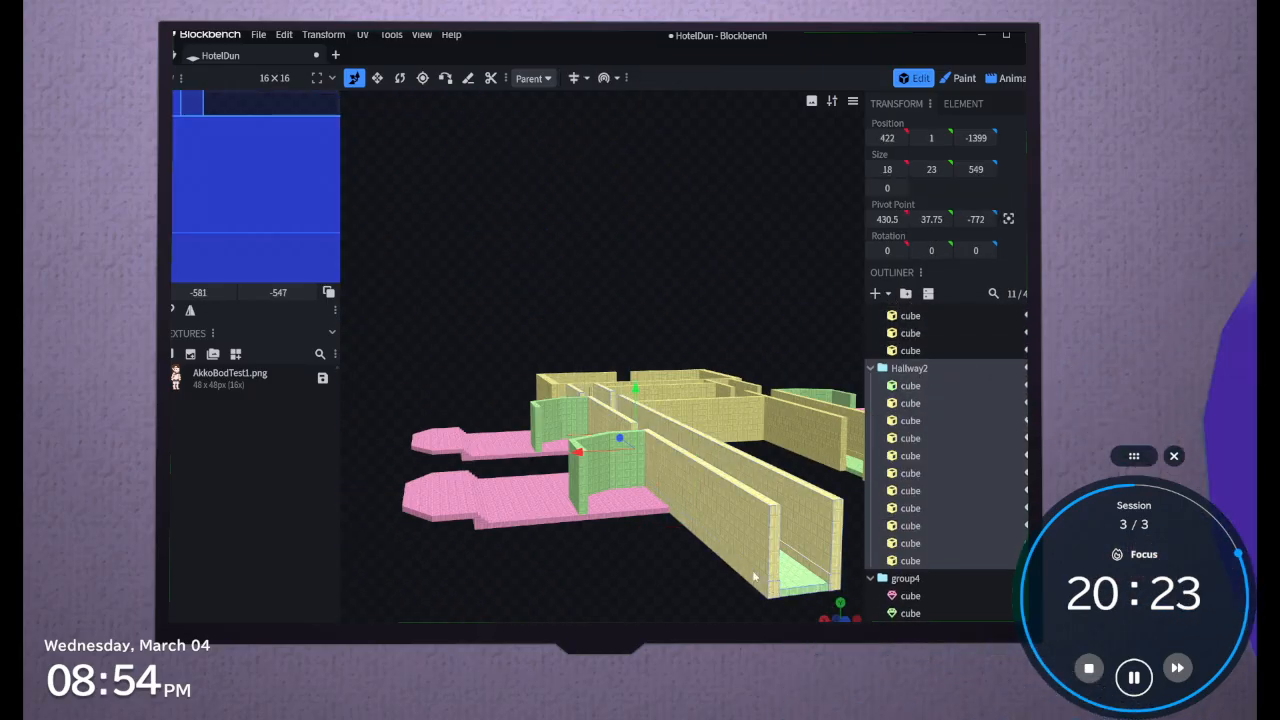
pyautogui.moveTo(684, 589); pyautogui.dragTo(746, 636)
pyautogui.moveTo(461, 486); pyautogui.dragTo(548, 374)
pyautogui.moveTo(542, 418); pyautogui.dragTo(603, 445, button='right')
pyautogui.scroll(5, 602, 446)
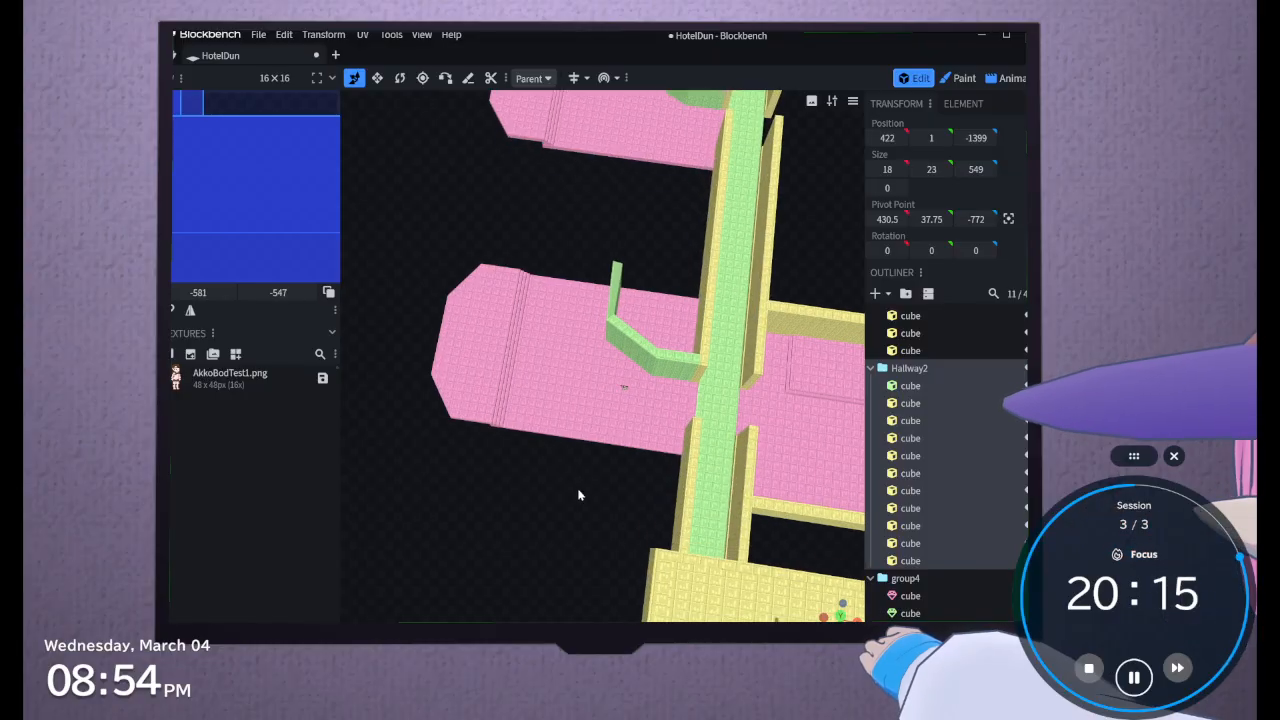
# Select group4, the side room containing the pink floor and angled green wall, as the target for new geometry
pyautogui.click(531, 360)
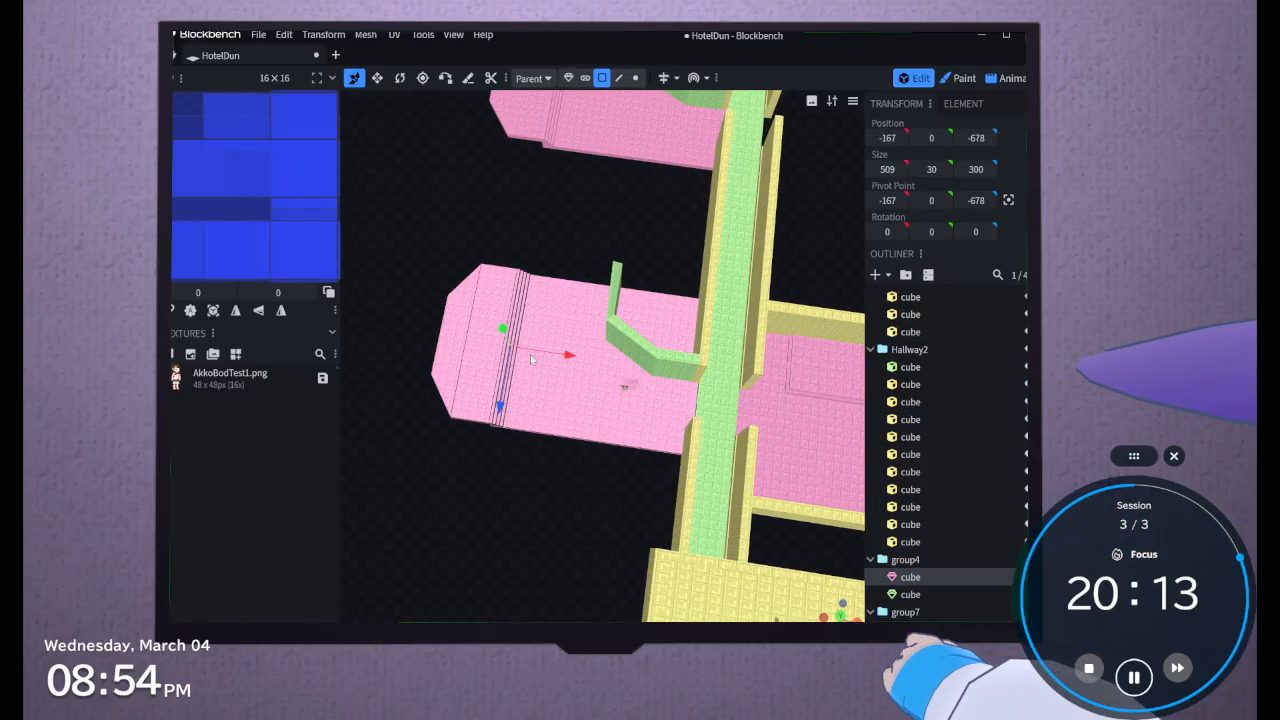
pyautogui.moveTo(561, 244)
pyautogui.mouseDown()
pyautogui.moveTo(686, 184)
pyautogui.moveTo(618, 285)
pyautogui.moveTo(590, 288)
pyautogui.moveTo(559, 211)
pyautogui.moveTo(558, 241)
pyautogui.moveTo(582, 225)
pyautogui.moveTo(561, 222)
pyautogui.mouseUp()
pyautogui.click(970, 386)
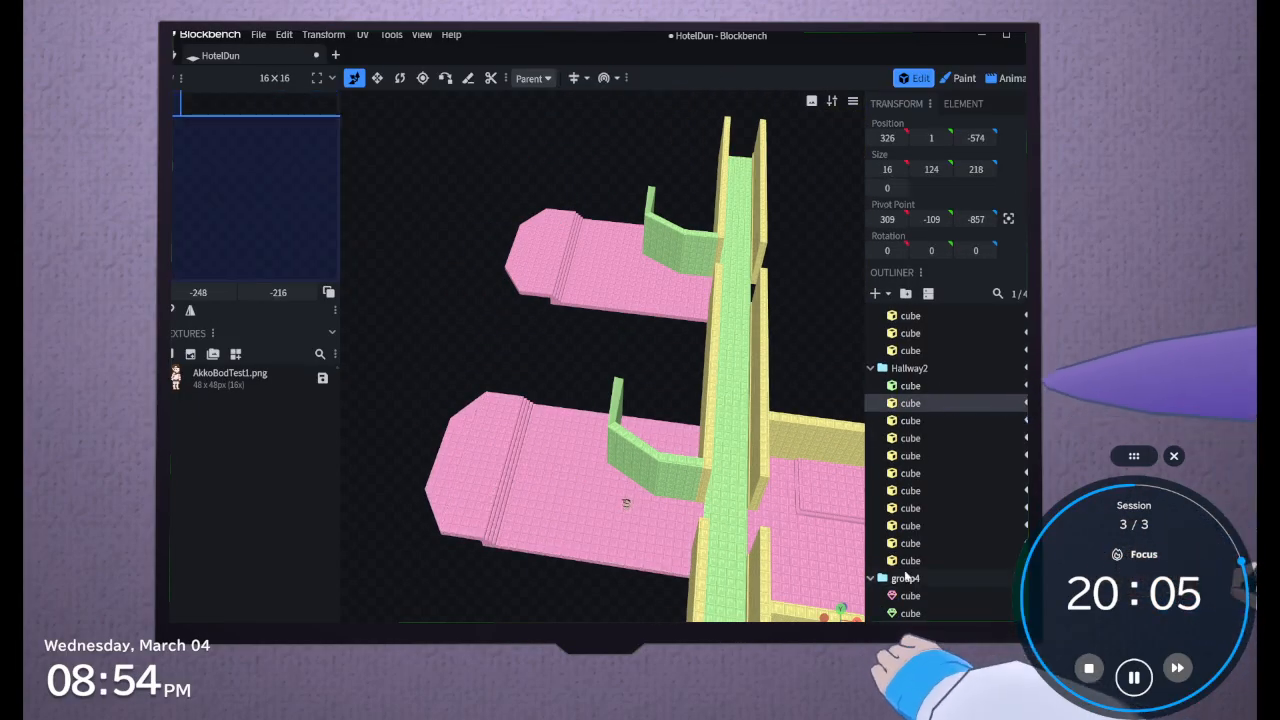
pyautogui.click(908, 595)
pyautogui.rightClick(906, 563)
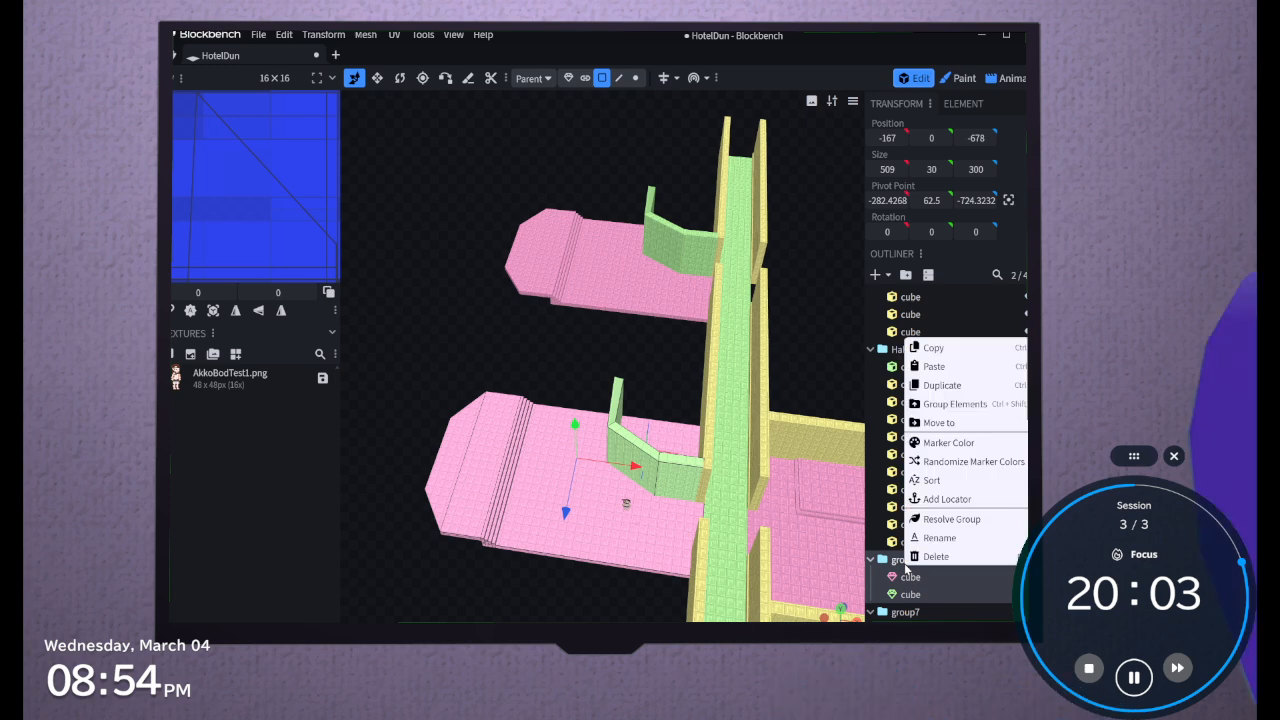
pyautogui.click(893, 562)
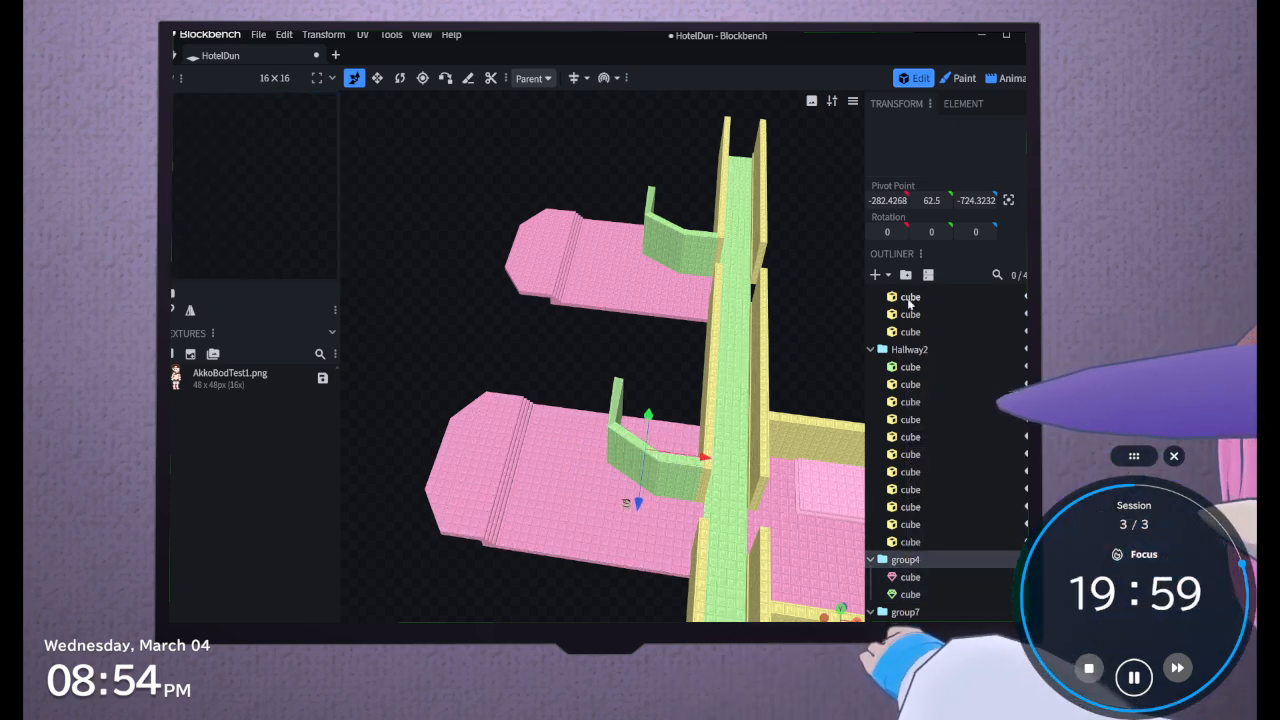
pyautogui.click(876, 276)
pyautogui.click(877, 291)
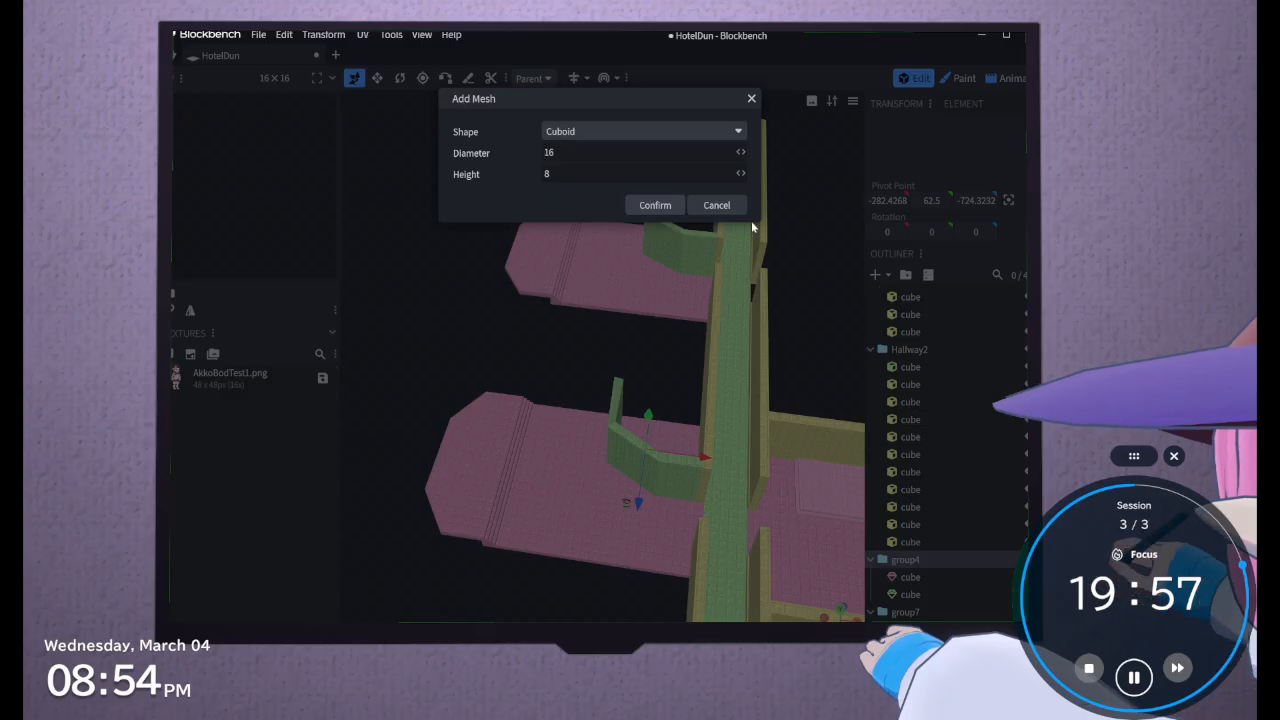
pyautogui.click(714, 206)
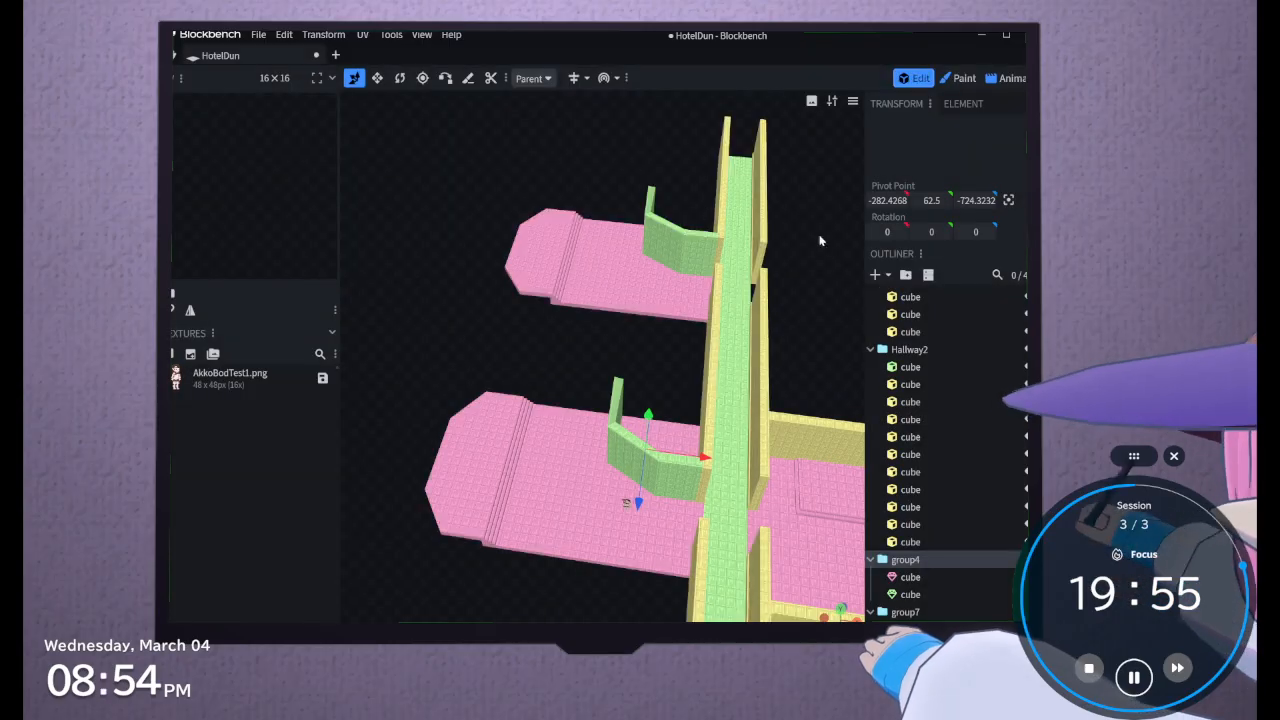
# Add a cube to group4, center the view on it, and lower it to Y 62.5
pyautogui.click(880, 277)
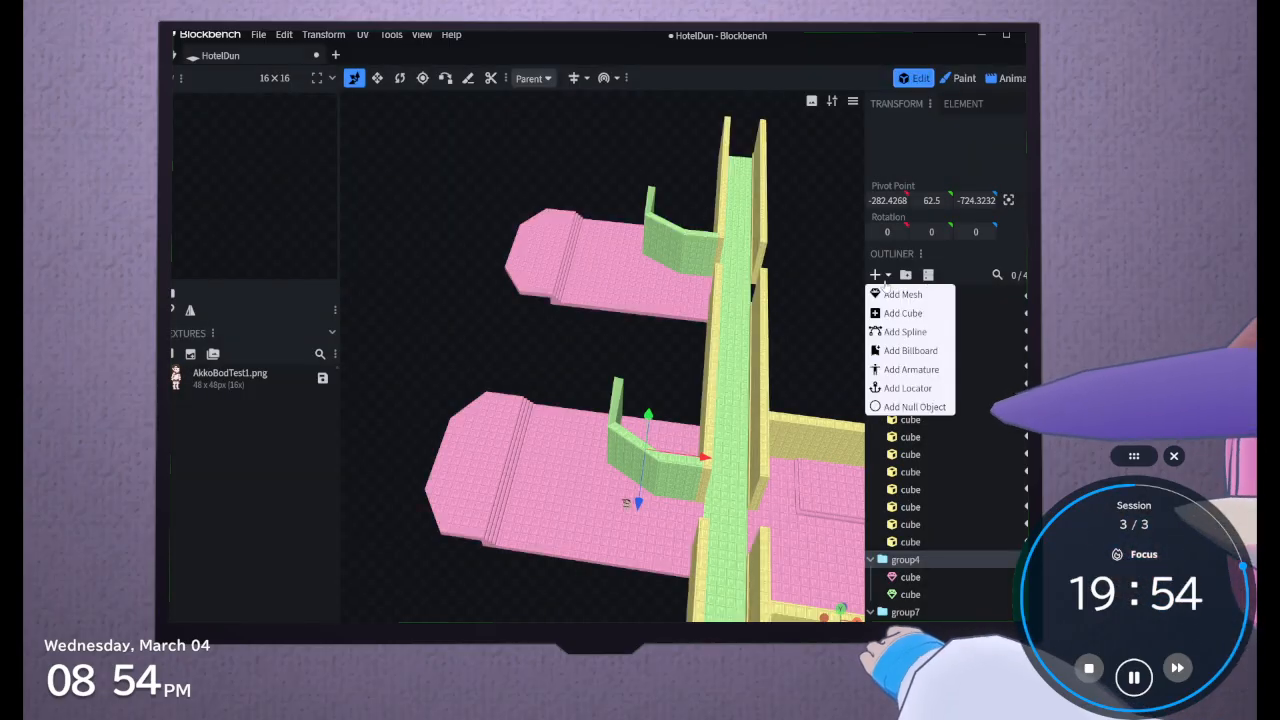
pyautogui.click(886, 314)
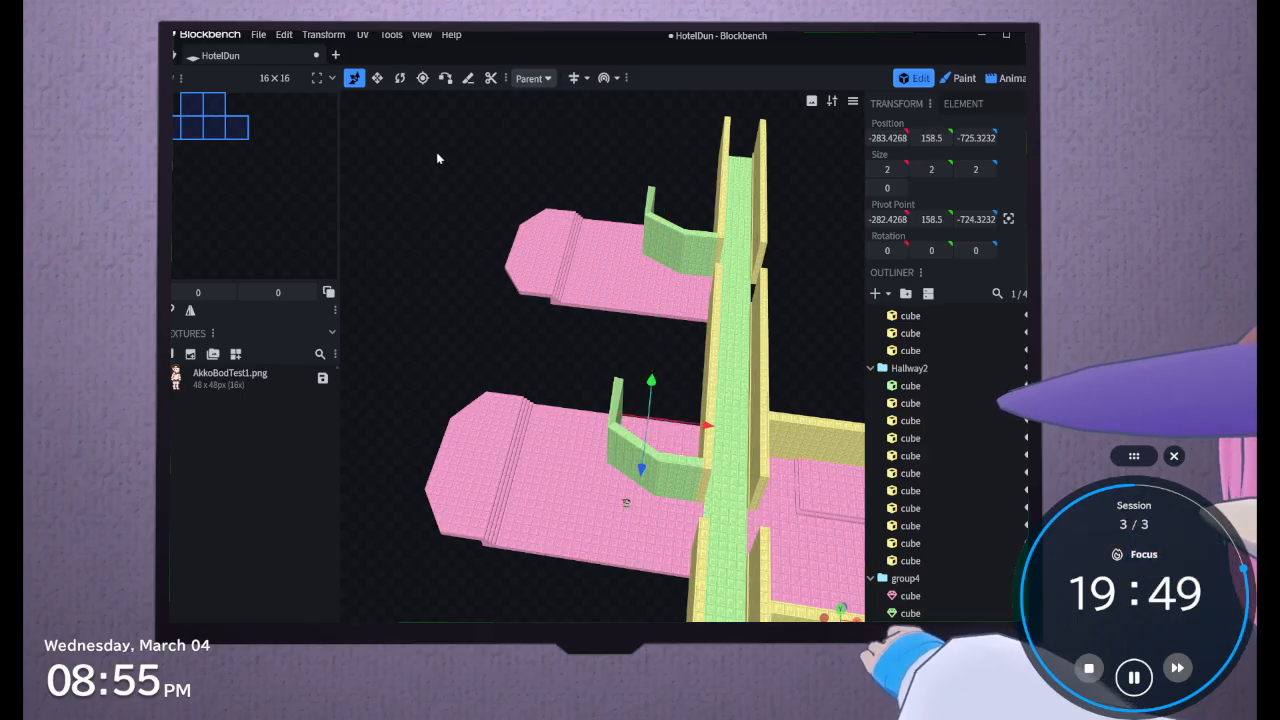
pyautogui.moveTo(432, 212); pyautogui.dragTo(596, 180)
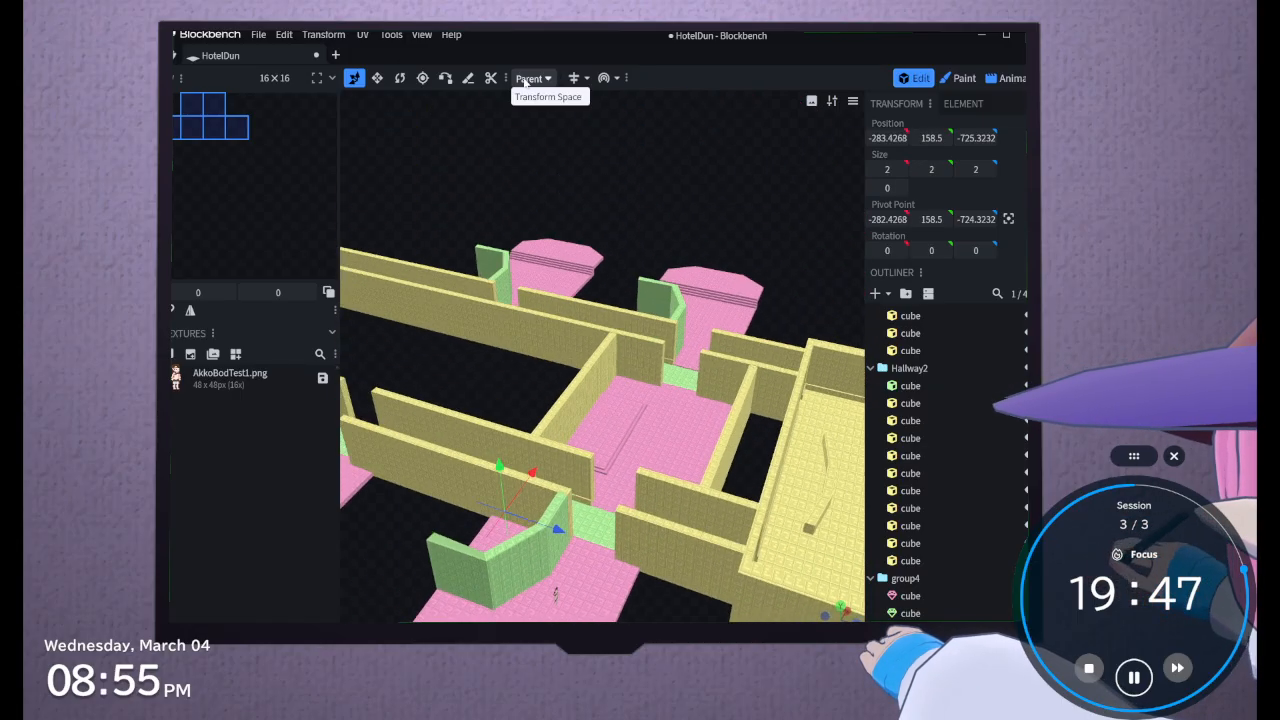
pyautogui.click(422, 35)
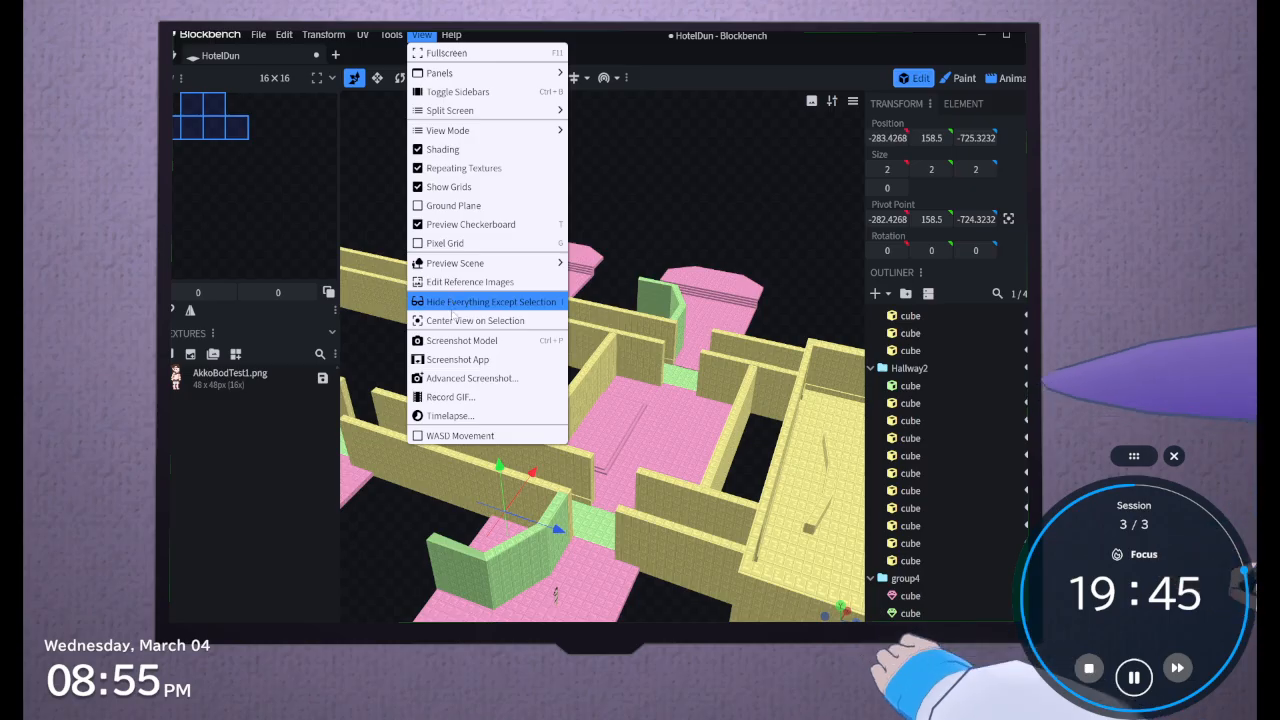
pyautogui.click(452, 319)
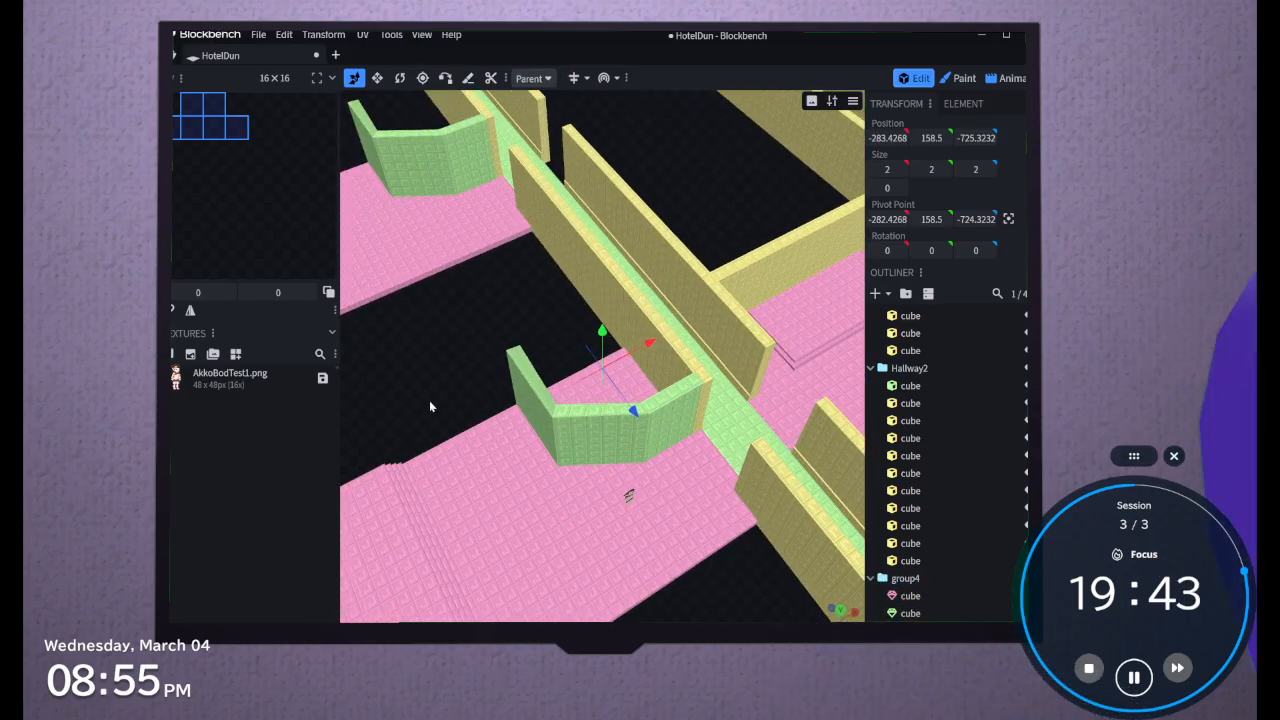
pyautogui.moveTo(602, 332); pyautogui.dragTo(463, 458)
# Resize the new cube into a long wall measuring 330 × 163 × 13
pyautogui.click(377, 78)
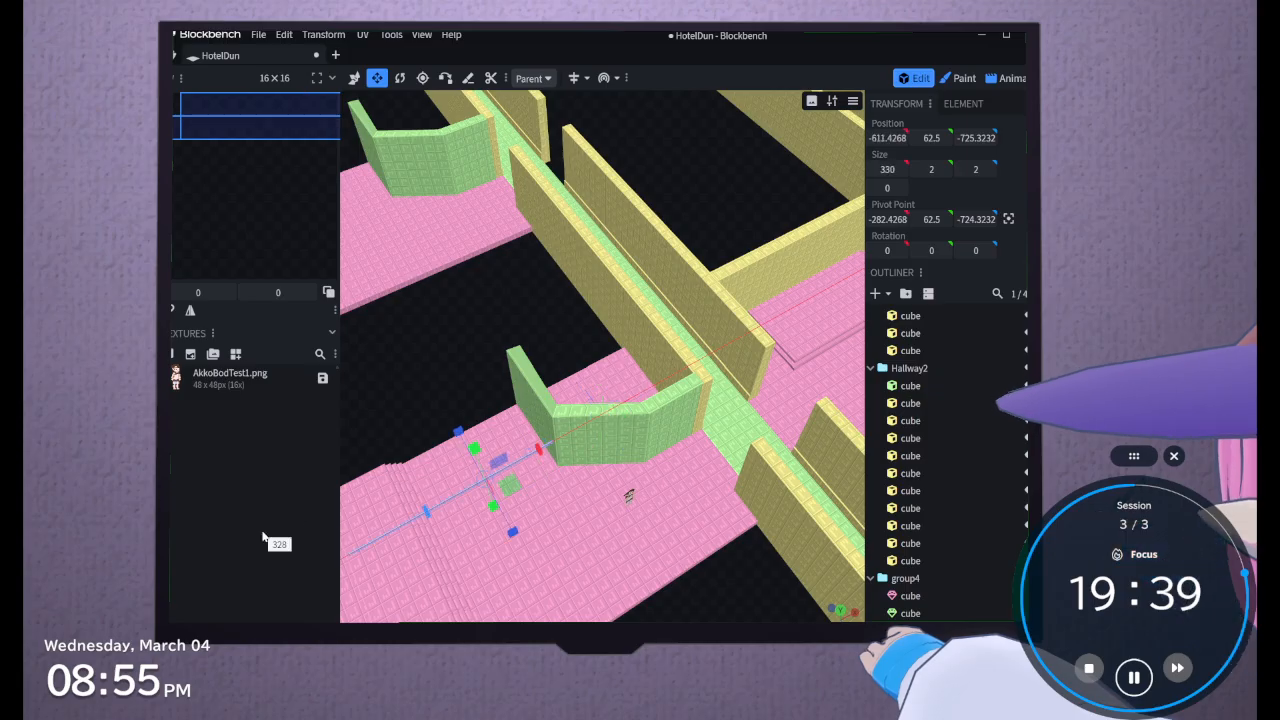
pyautogui.moveTo(263, 537); pyautogui.dragTo(263, 537)
pyautogui.moveTo(473, 450); pyautogui.dragTo(452, 376)
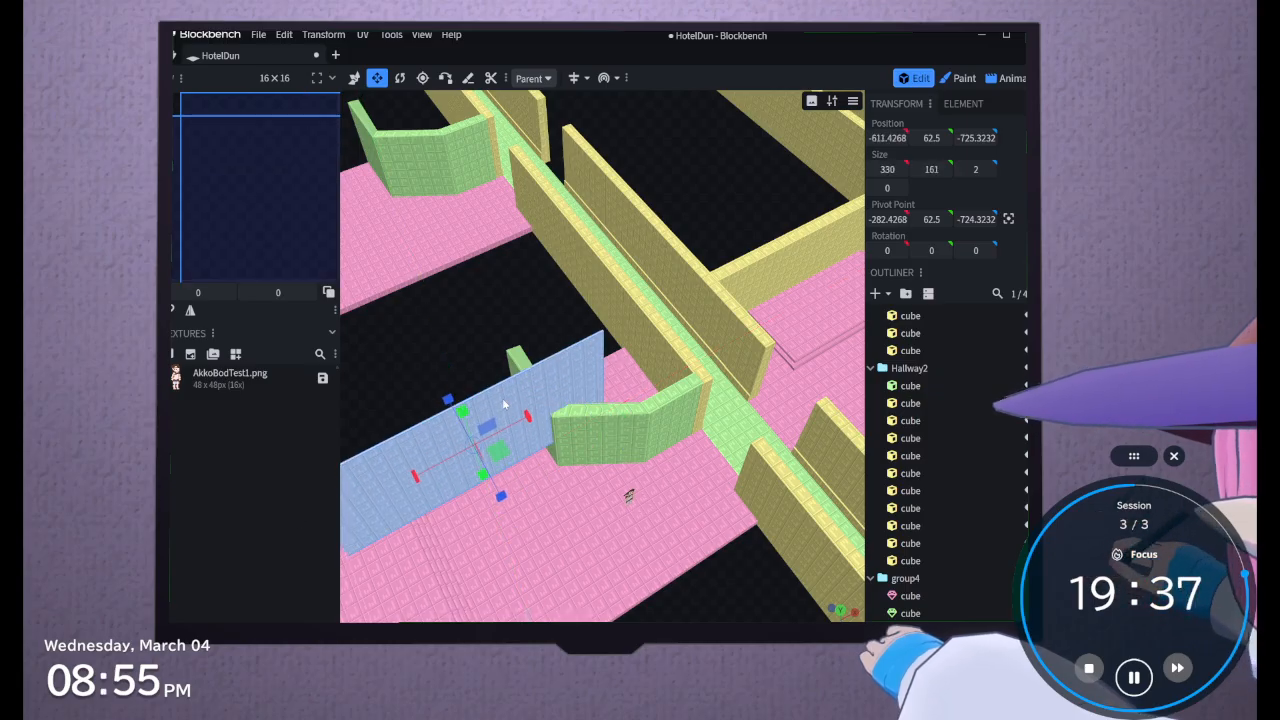
pyautogui.moveTo(501, 495); pyautogui.dragTo(511, 510)
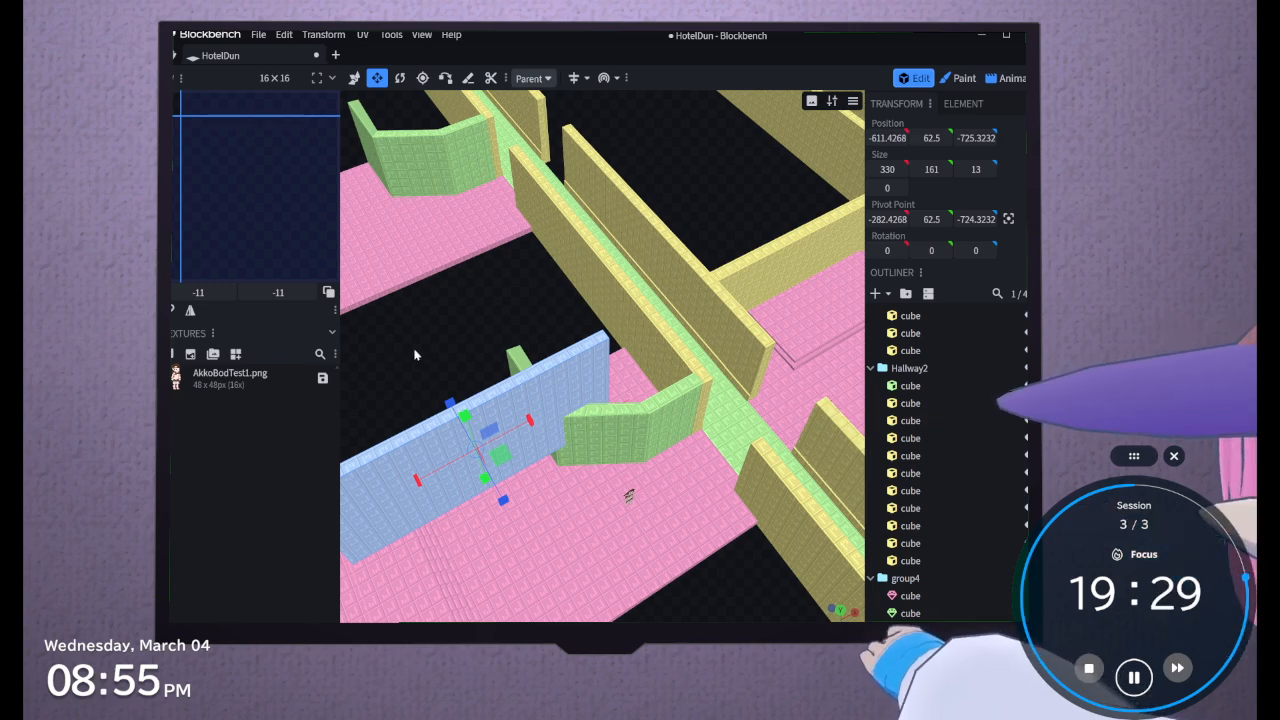
pyautogui.moveTo(414, 350); pyautogui.dragTo(509, 374, button='right')
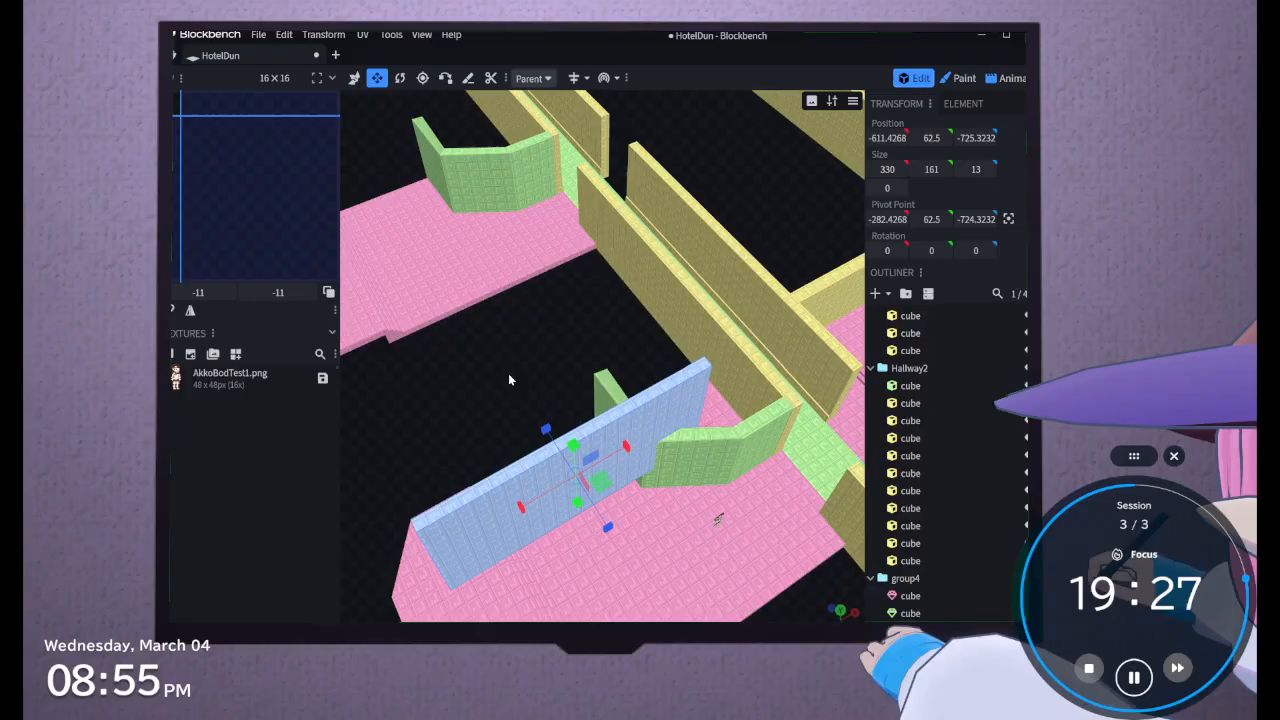
# Move the new wall to the outer side edge of the room's floor, at Y -5.5 and Z -837.3232
pyautogui.click(355, 79)
pyautogui.click(628, 526)
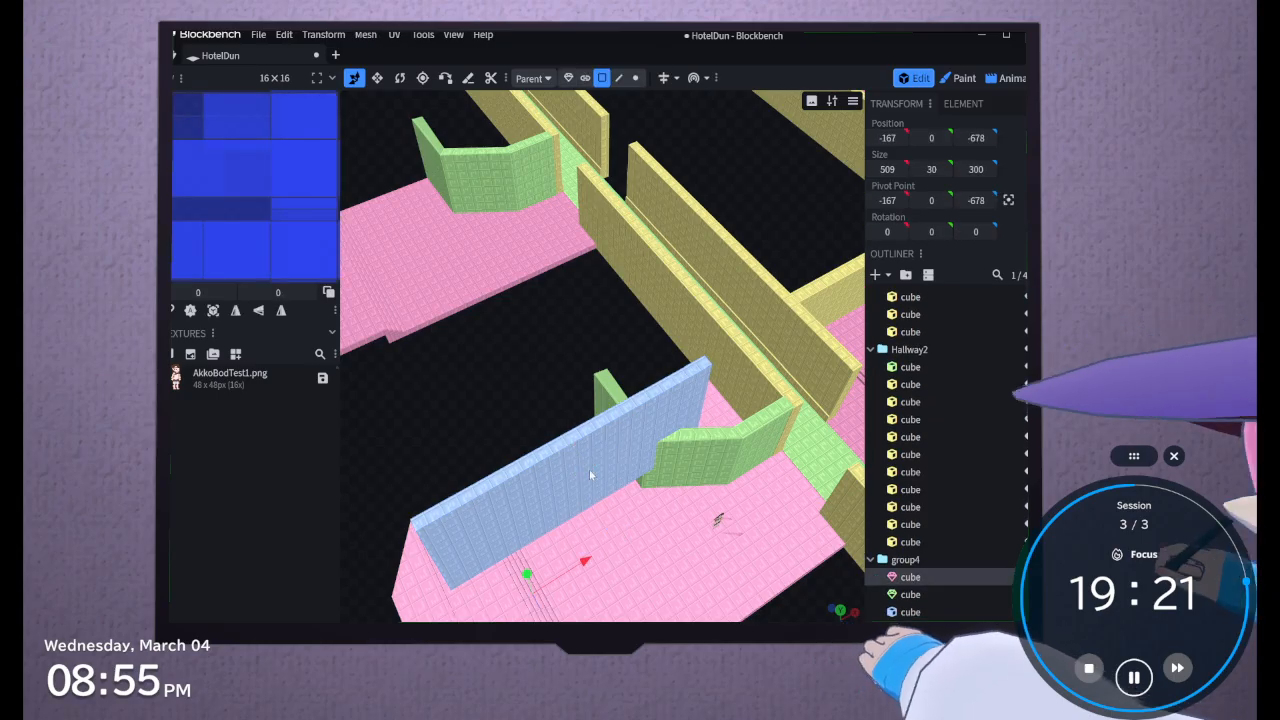
pyautogui.moveTo(574, 482); pyautogui.dragTo(521, 434)
pyautogui.moveTo(569, 497)
pyautogui.mouseDown()
pyautogui.moveTo(530, 452)
pyautogui.moveTo(547, 484)
pyautogui.mouseUp()
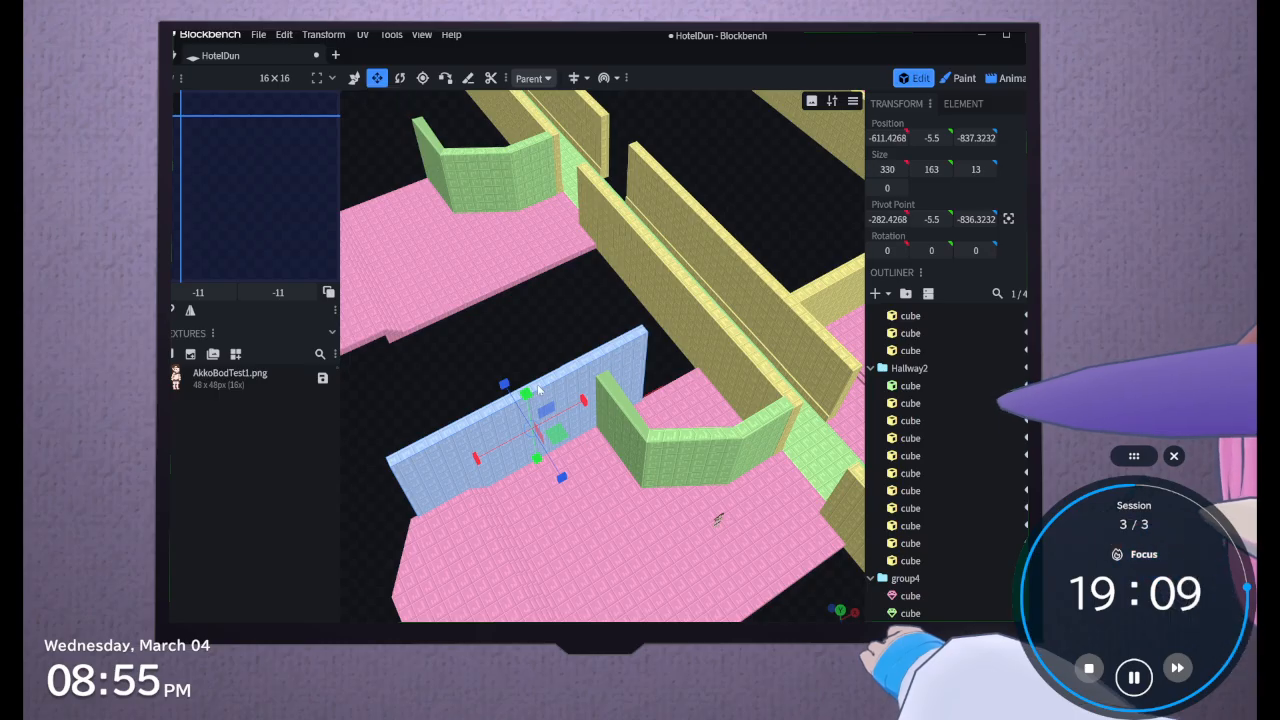
# Extend the side wall to a length of 445 so it spans to the hallway, and set its height to 131
pyautogui.moveTo(583, 402); pyautogui.dragTo(629, 373)
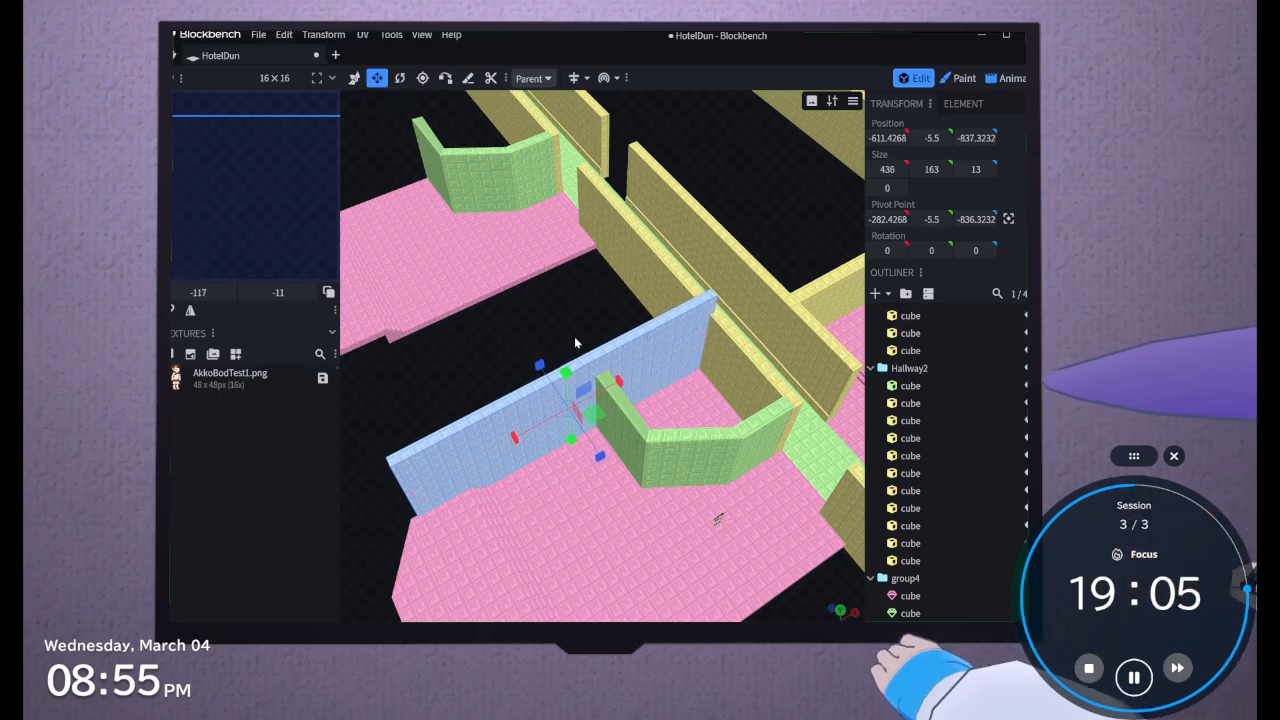
pyautogui.moveTo(565, 382); pyautogui.dragTo(567, 398)
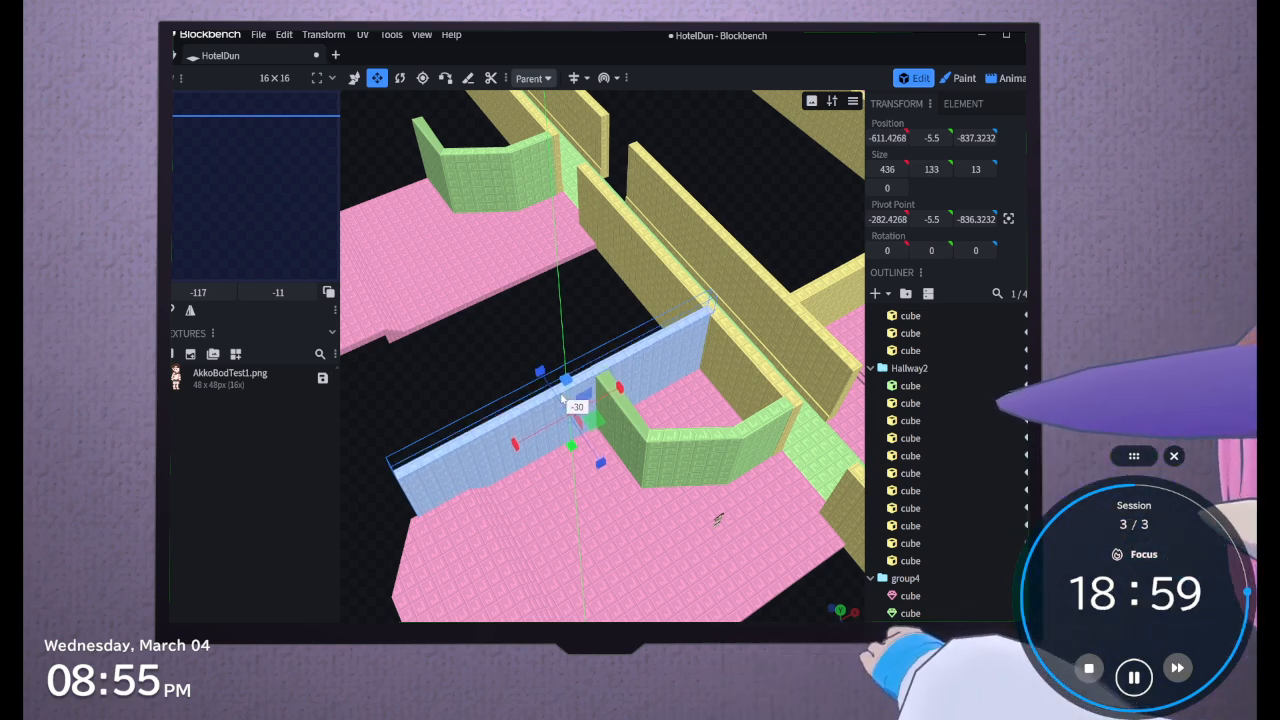
pyautogui.moveTo(565, 400); pyautogui.dragTo(566, 404)
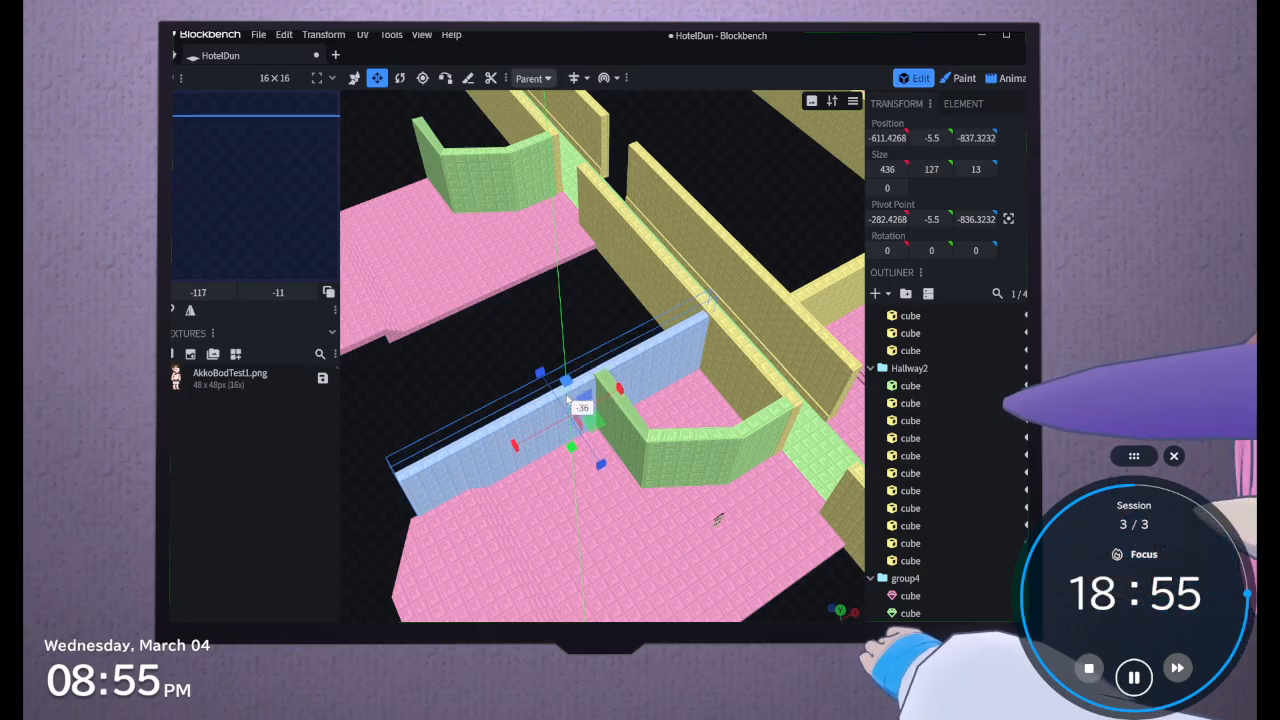
pyautogui.moveTo(449, 396); pyautogui.dragTo(468, 419)
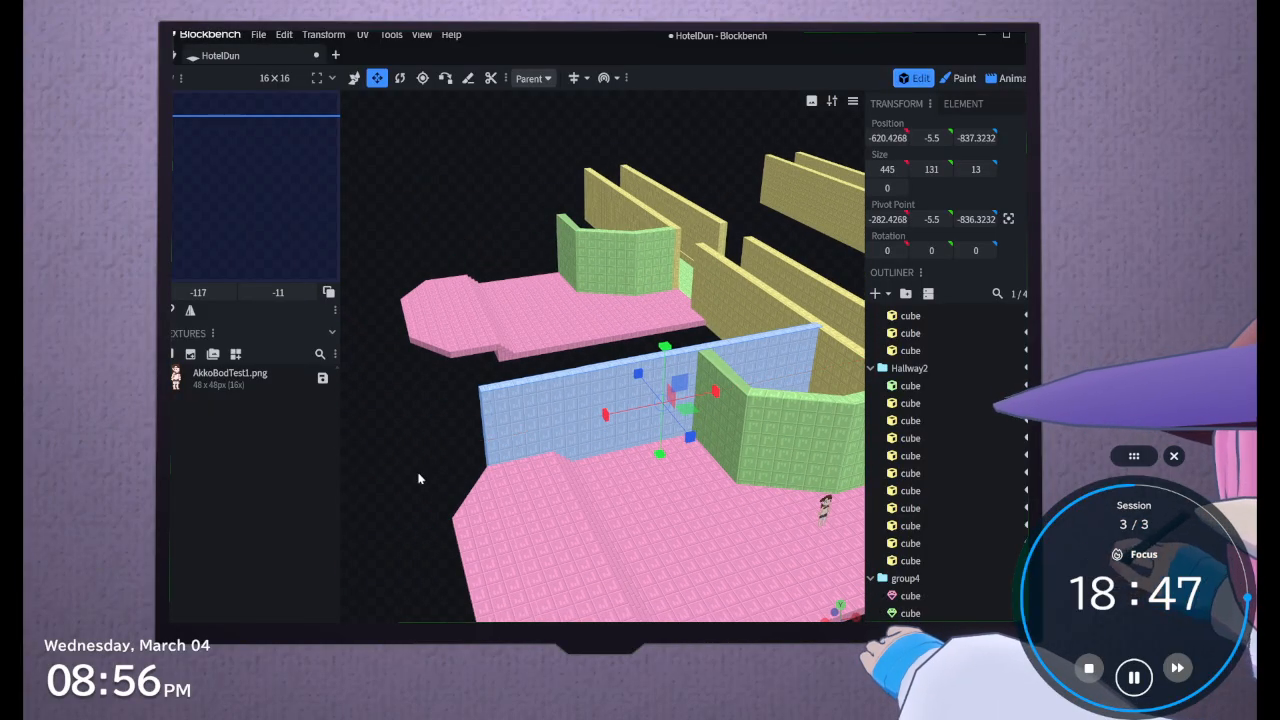
# Duplicate the side wall and move the copy to the opposite edge of the floor, at Z -531.3232
pyautogui.moveTo(419, 479); pyautogui.dragTo(545, 560)
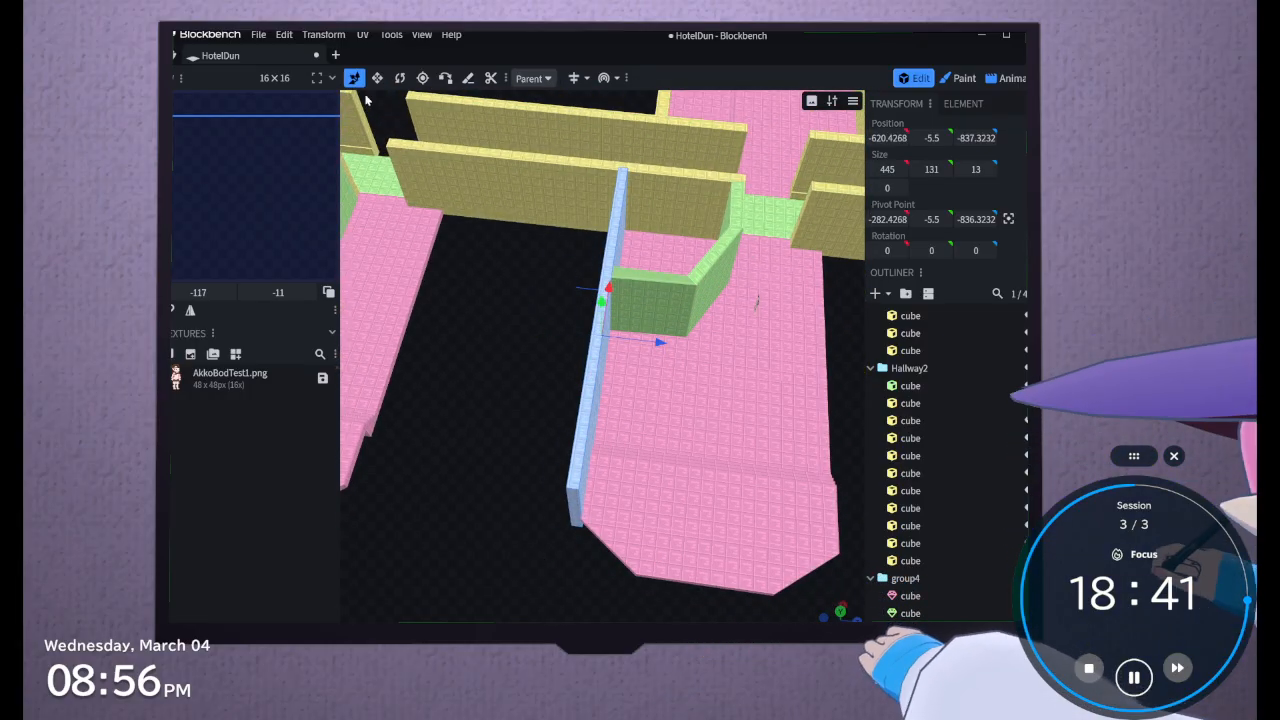
pyautogui.moveTo(660, 342); pyautogui.dragTo(910, 399)
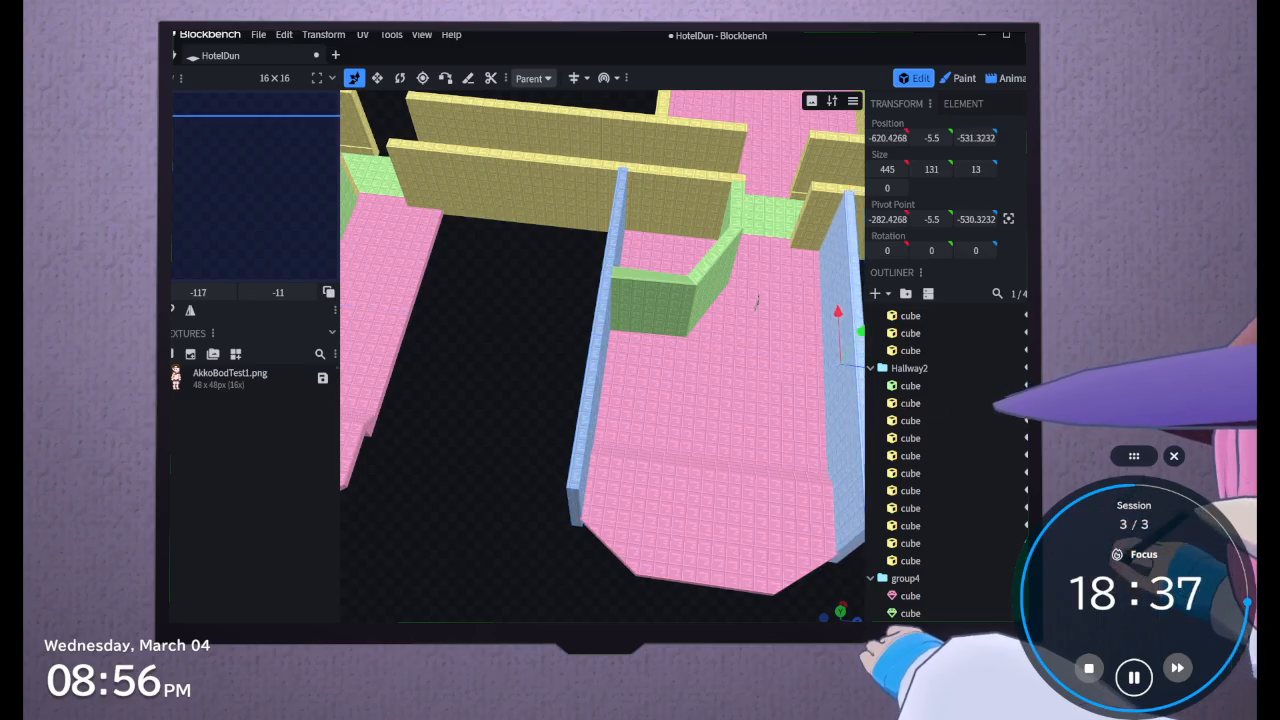
pyautogui.moveTo(539, 602); pyautogui.dragTo(536, 622, button='right')
pyautogui.moveTo(542, 606); pyautogui.dragTo(471, 529)
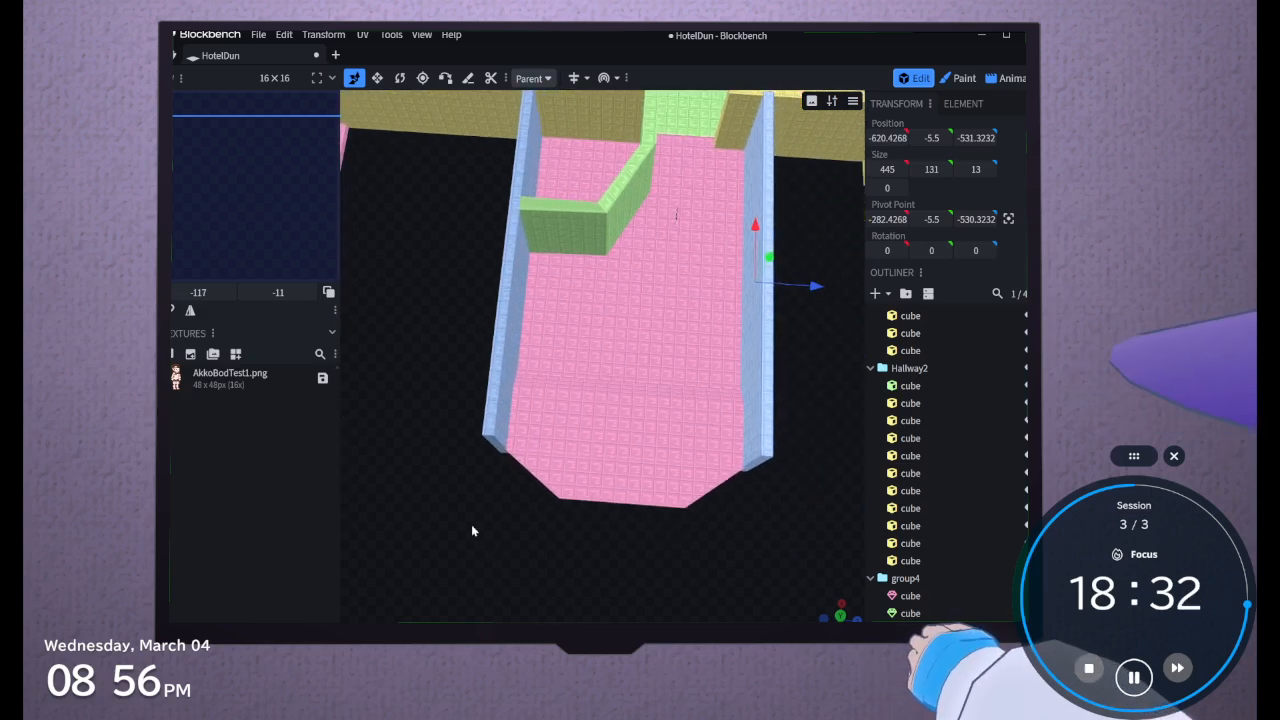
# Add another cube to group4 and move it to the room's far end, at X -677.4268
pyautogui.click(490, 445)
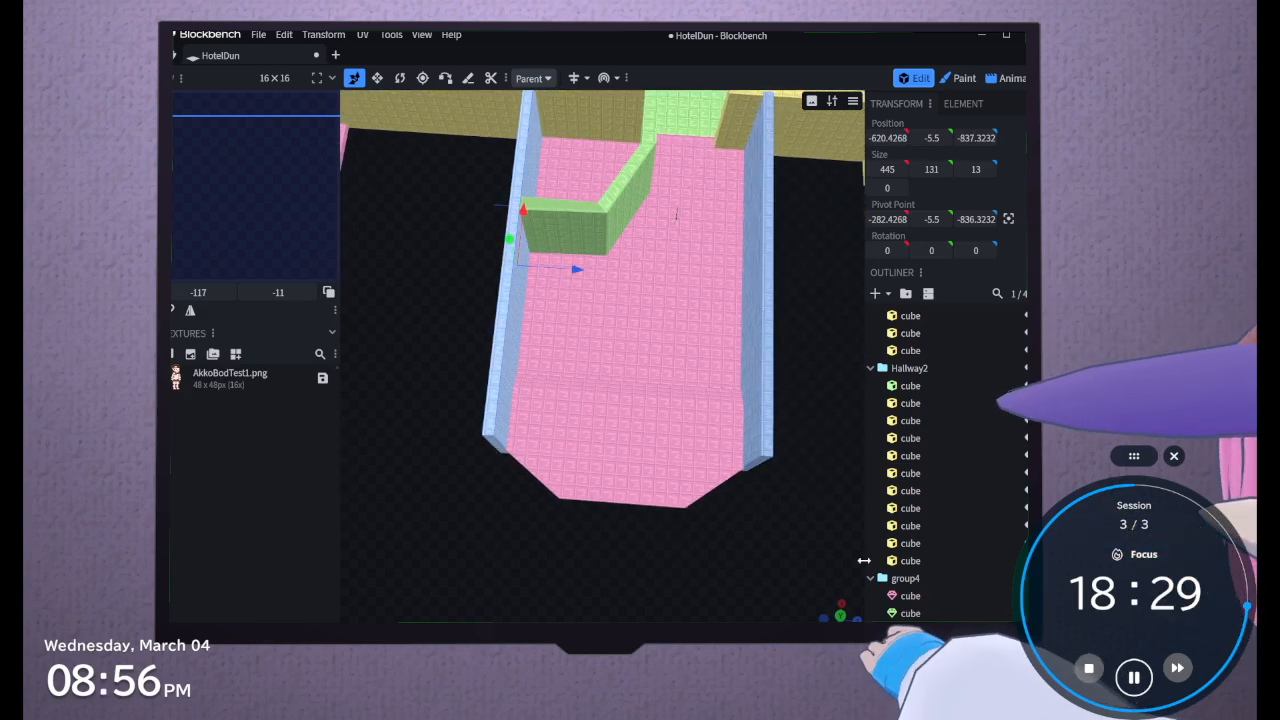
pyautogui.click(893, 295)
pyautogui.click(716, 205)
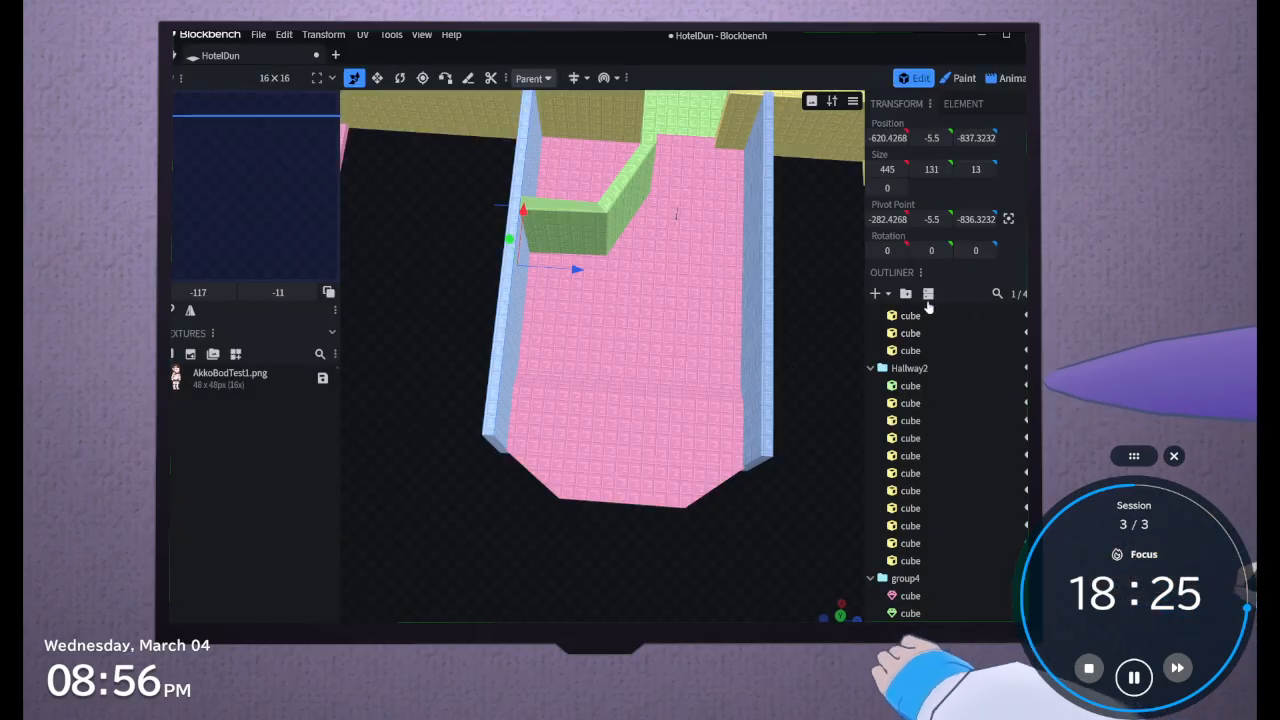
pyautogui.click(889, 296)
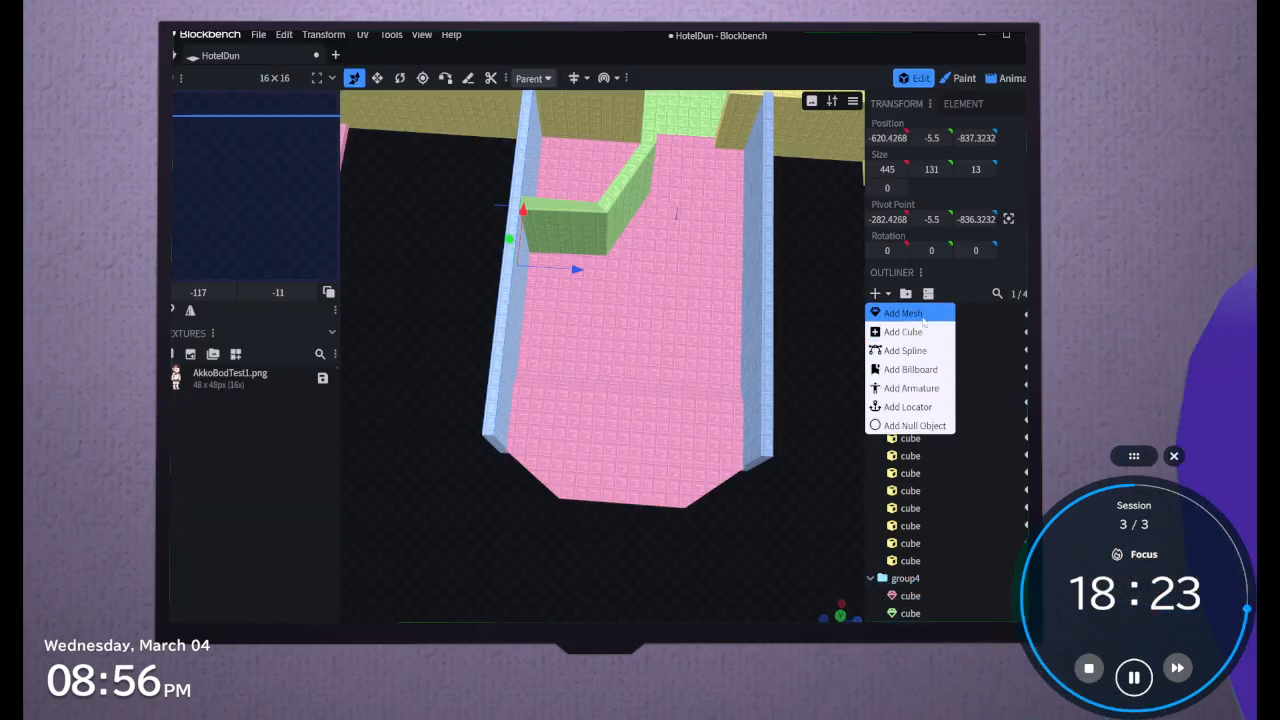
pyautogui.click(923, 331)
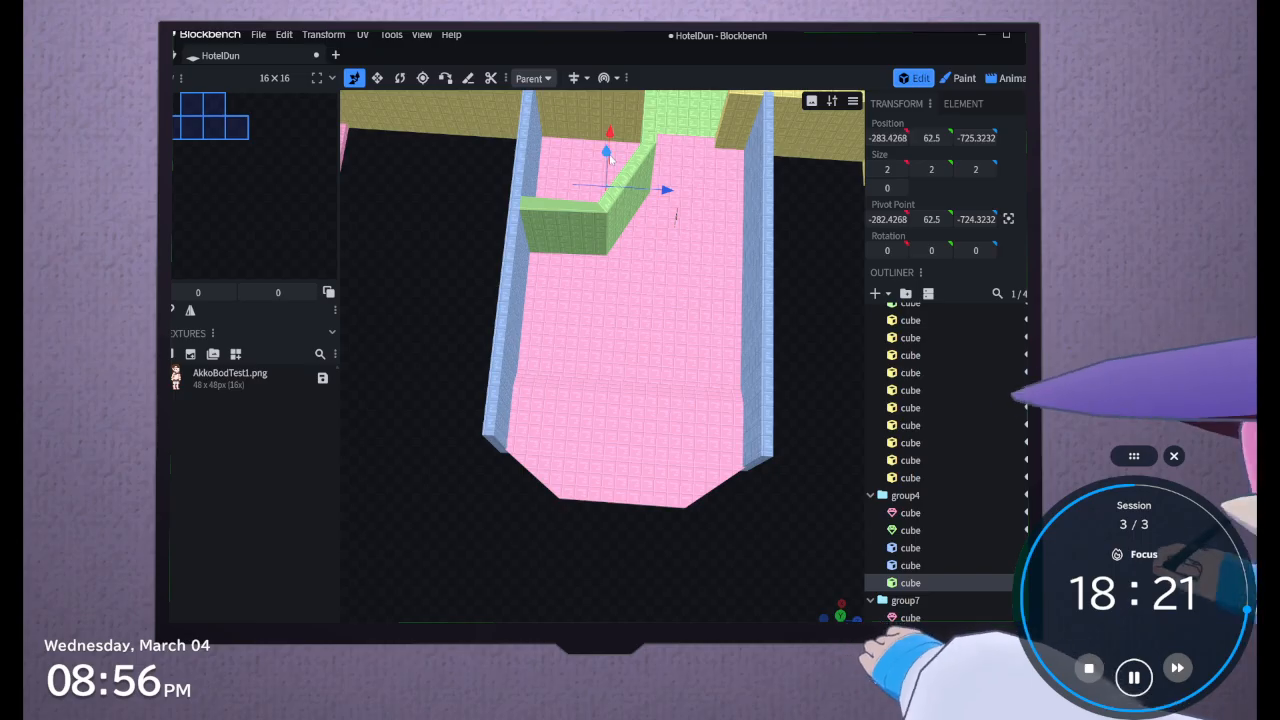
pyautogui.moveTo(611, 130); pyautogui.dragTo(598, 428)
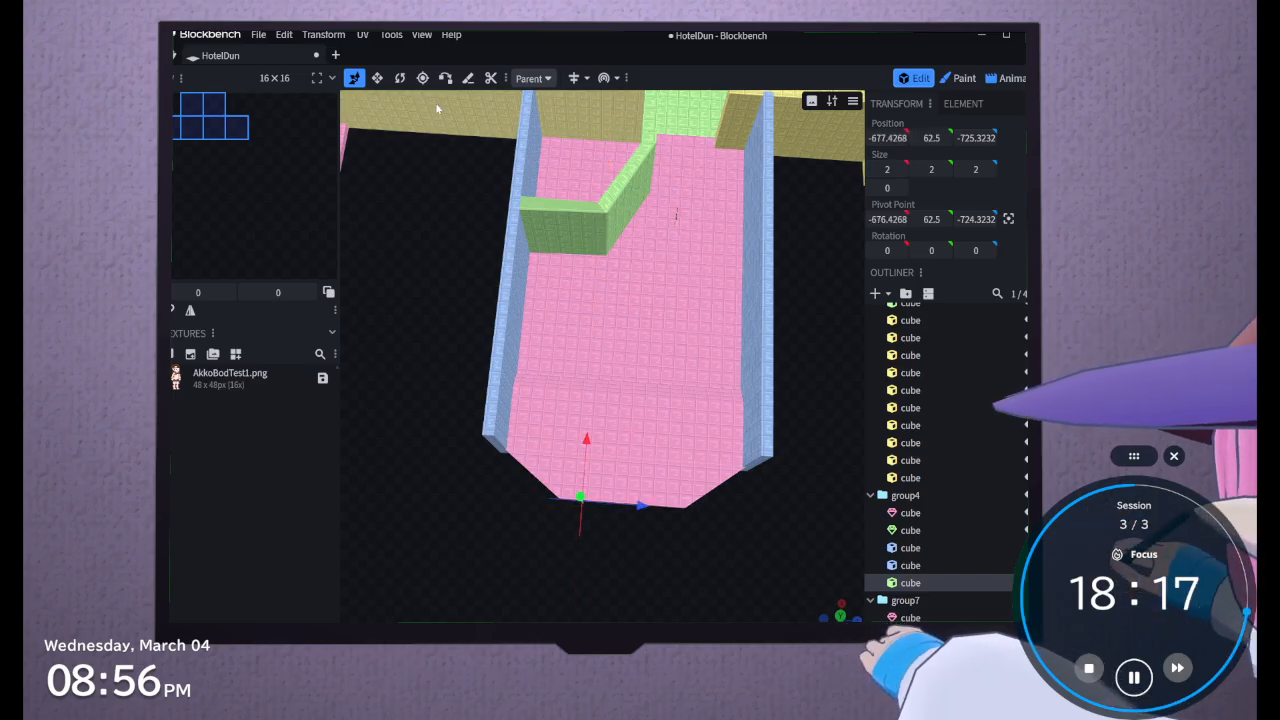
# Resize the cube into an end wall measuring 14 × 156 × 147 along the floor's far edge, with its base at Y 1.5
pyautogui.click(377, 78)
pyautogui.moveTo(580, 512); pyautogui.dragTo(576, 588)
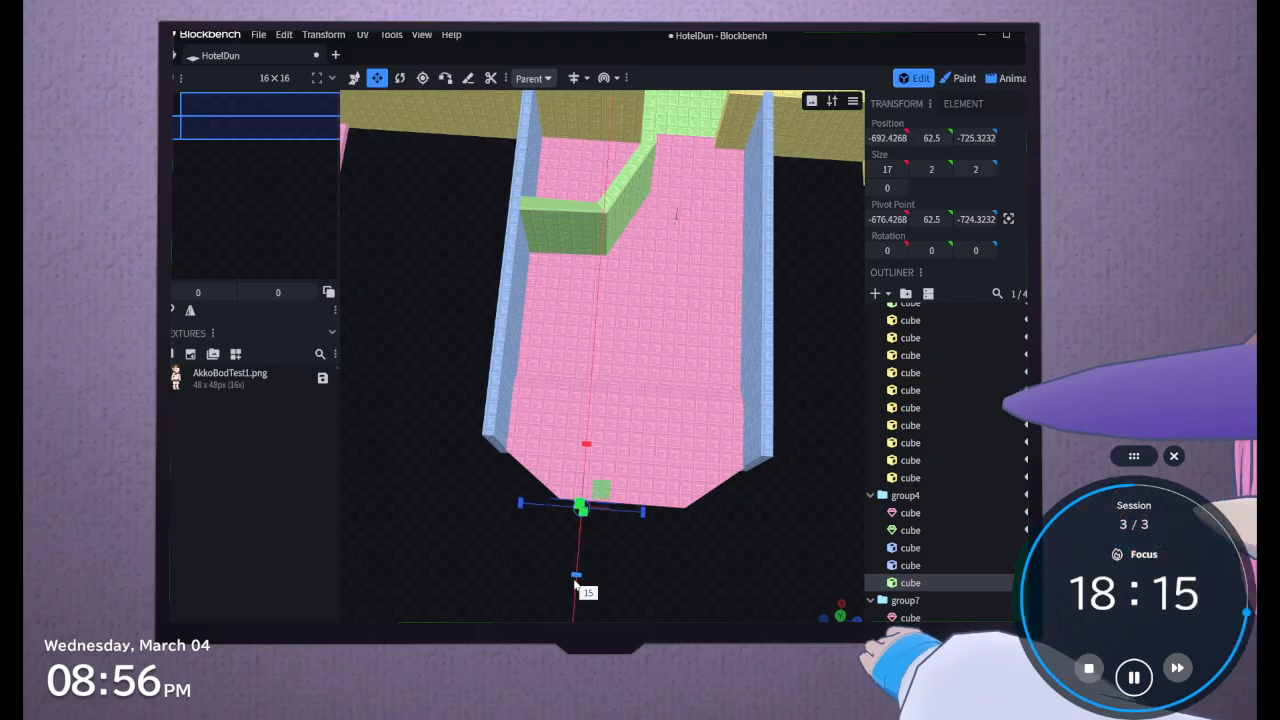
pyautogui.moveTo(642, 513); pyautogui.dragTo(735, 531)
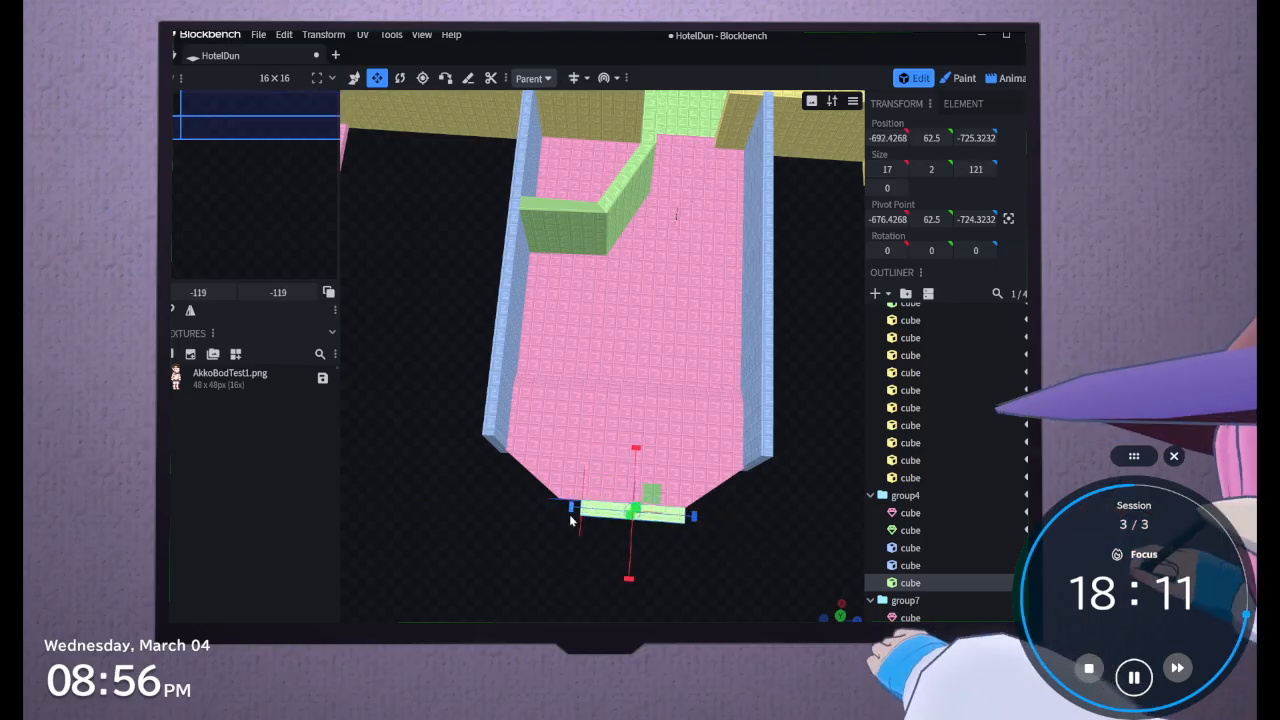
pyautogui.moveTo(571, 508); pyautogui.dragTo(543, 505)
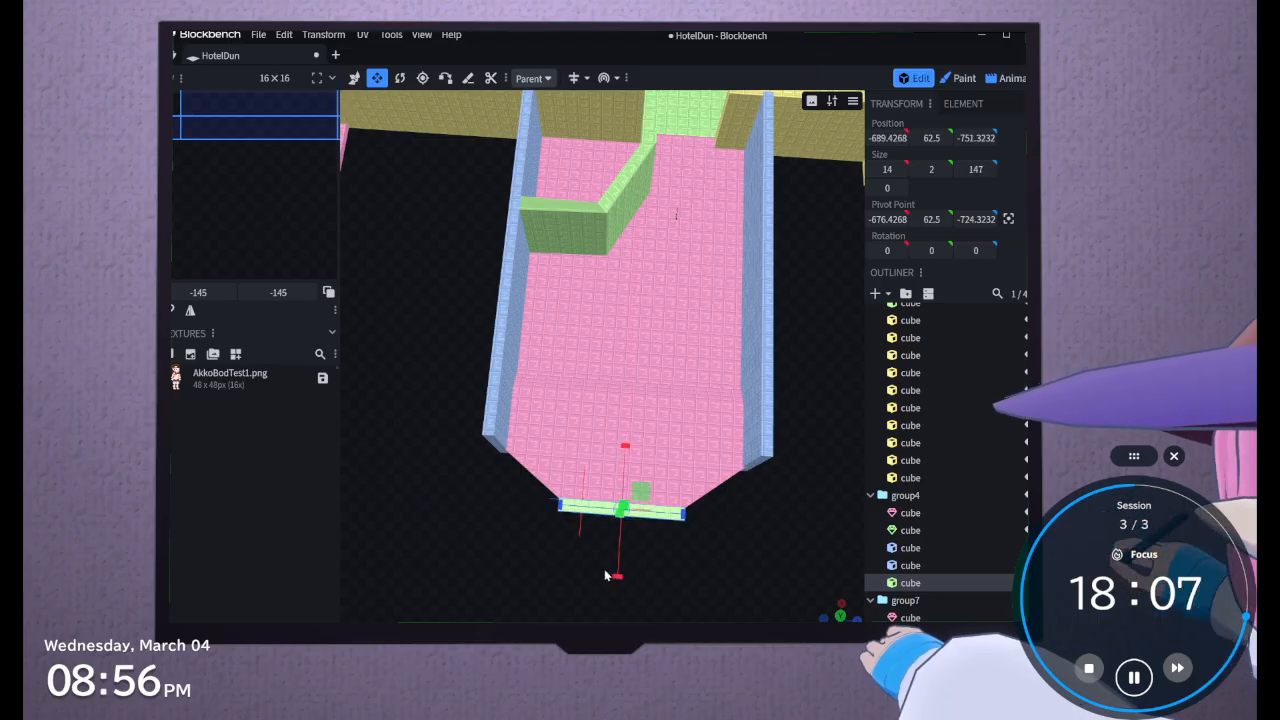
pyautogui.moveTo(606, 576); pyautogui.dragTo(712, 320)
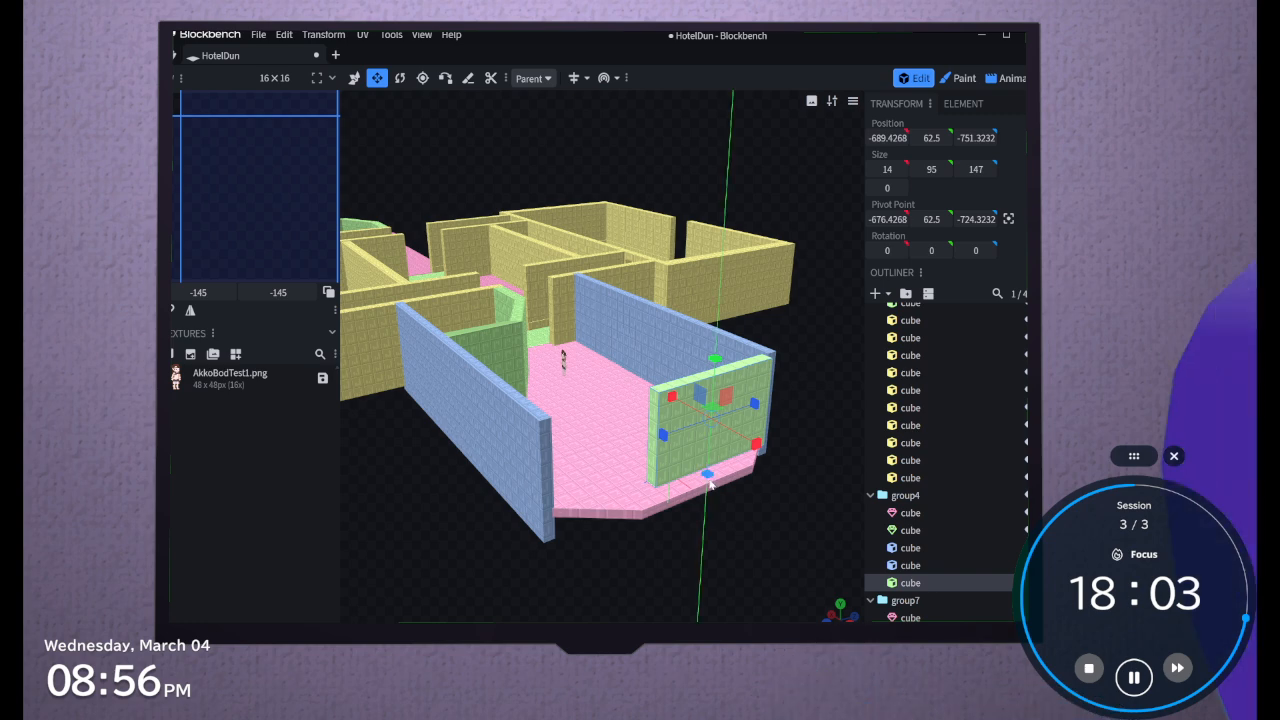
pyautogui.moveTo(708, 475); pyautogui.dragTo(575, 675)
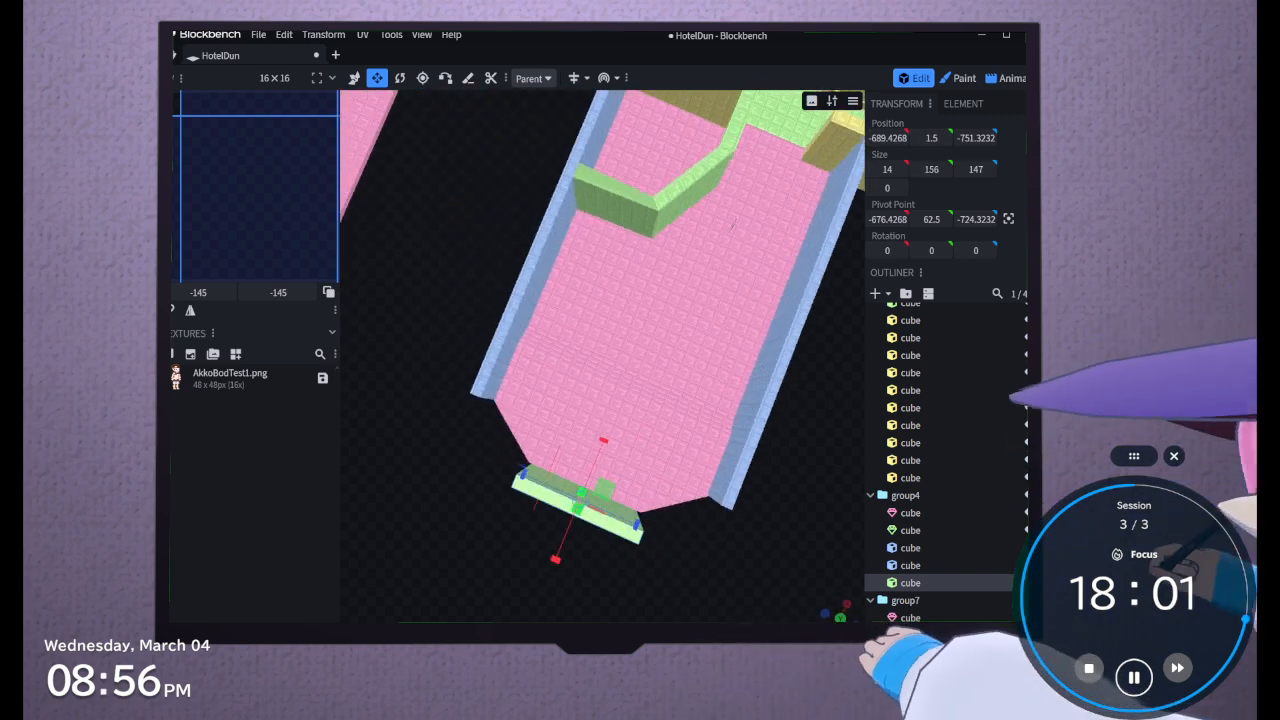
pyautogui.moveTo(733, 225); pyautogui.dragTo(677, 183)
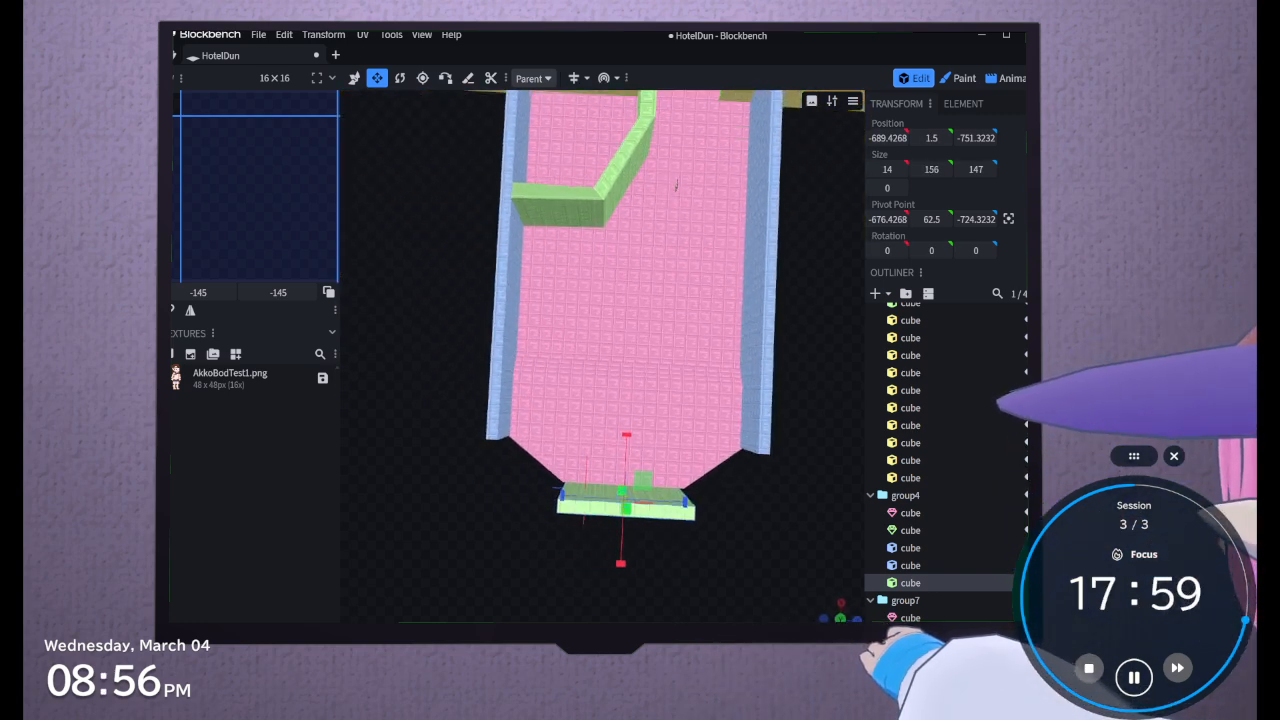
# Lengthen the end wall to 153 and move it to X -682.4268 with its base at Y -18.5
pyautogui.moveTo(681, 549); pyautogui.dragTo(680, 537)
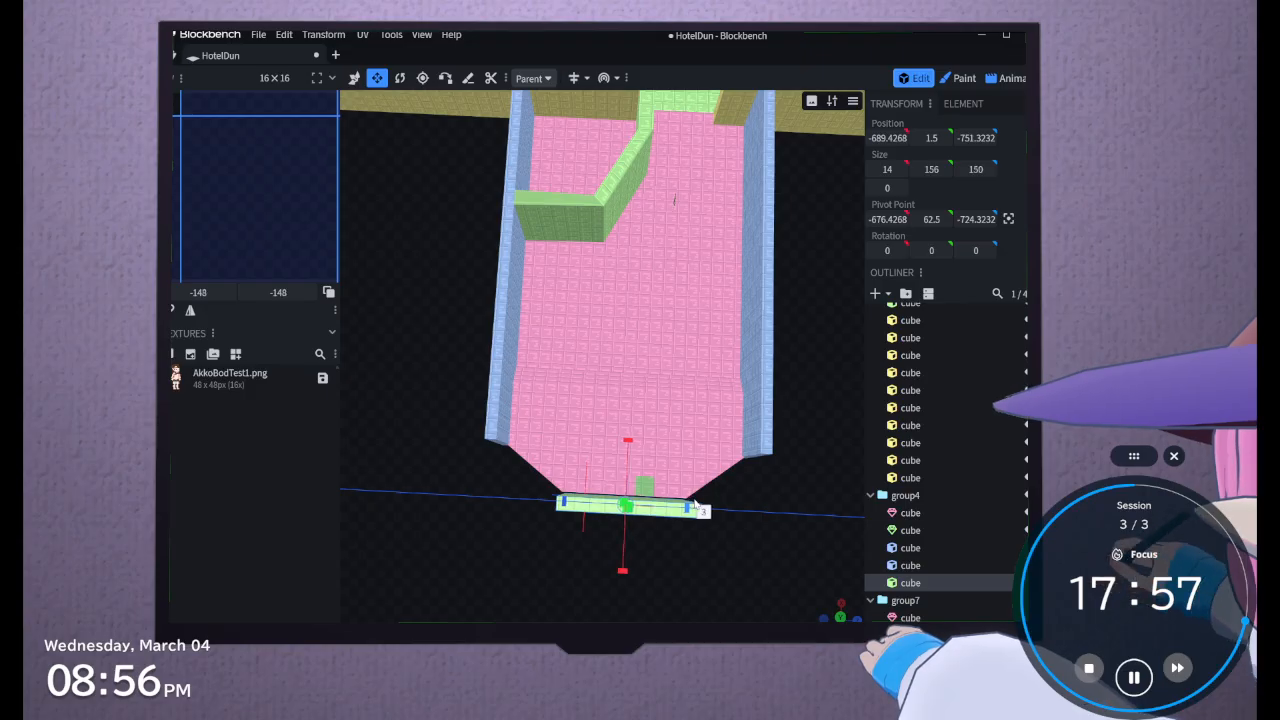
pyautogui.click(354, 77)
pyautogui.moveTo(628, 441); pyautogui.dragTo(630, 438)
pyautogui.moveTo(600, 603); pyautogui.dragTo(428, 508)
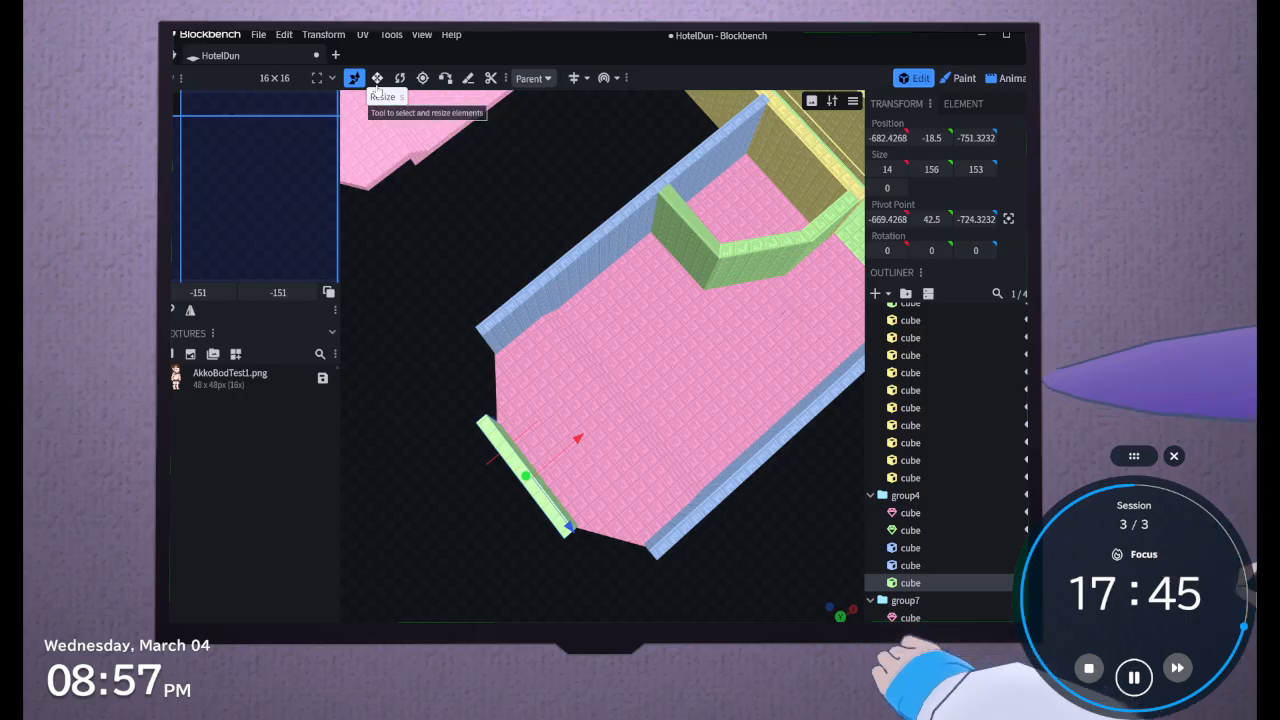
# Duplicate the end wall, rotate the copy 32.5° around Y, and move it to Z -624.3232 by the floor's angled corner
pyautogui.hotkey('ctrl', 'd')
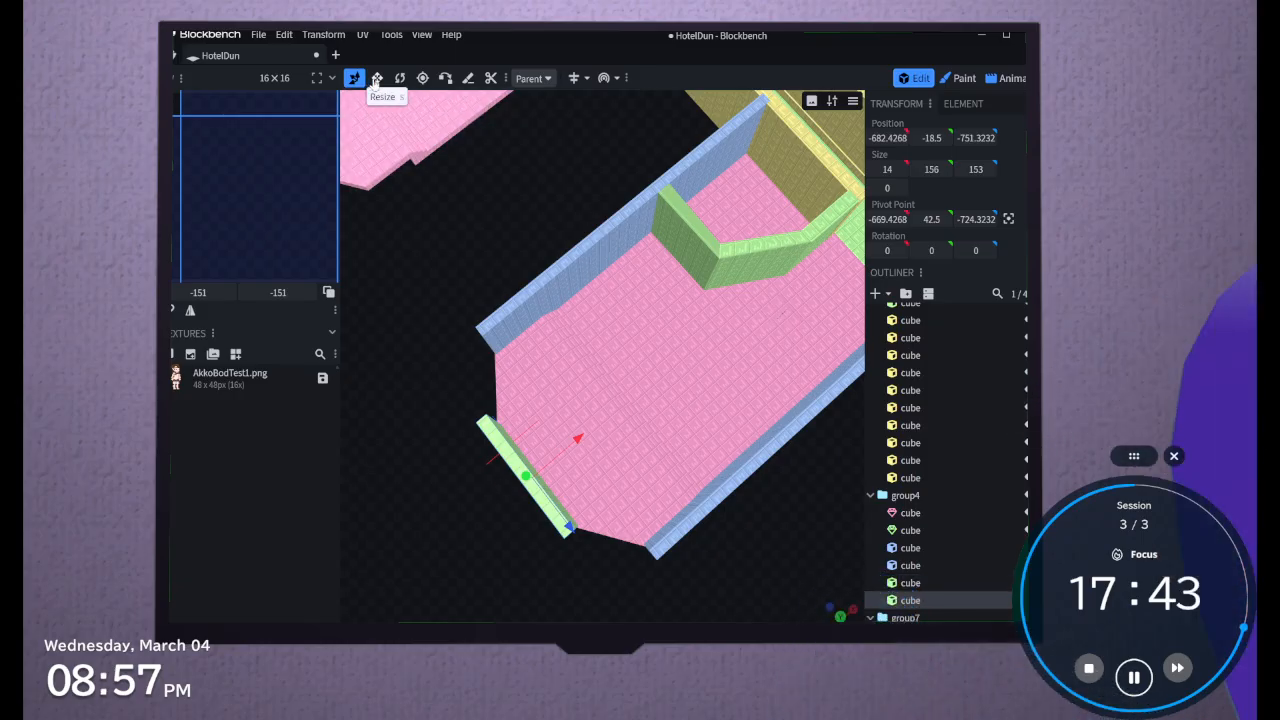
pyautogui.click(400, 78)
pyautogui.moveTo(552, 448)
pyautogui.mouseDown()
pyautogui.moveTo(560, 474)
pyautogui.moveTo(565, 457)
pyautogui.mouseUp()
pyautogui.click(354, 78)
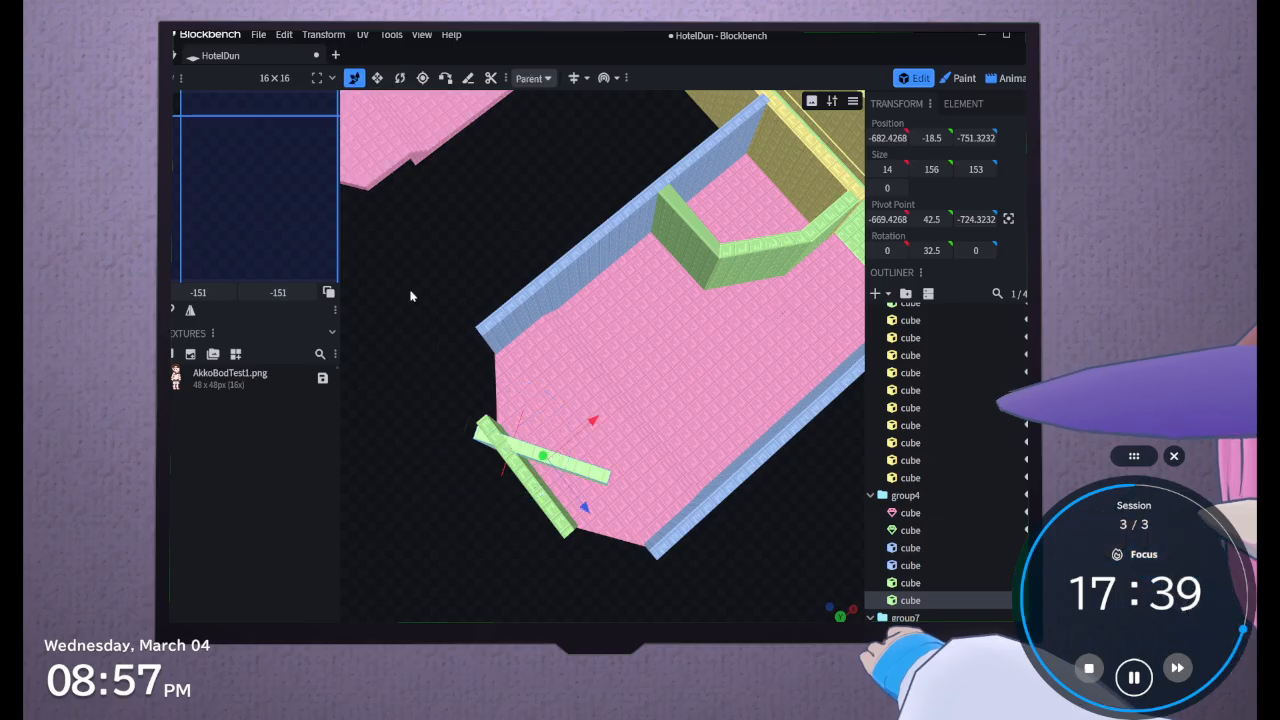
pyautogui.moveTo(585, 510); pyautogui.dragTo(656, 600)
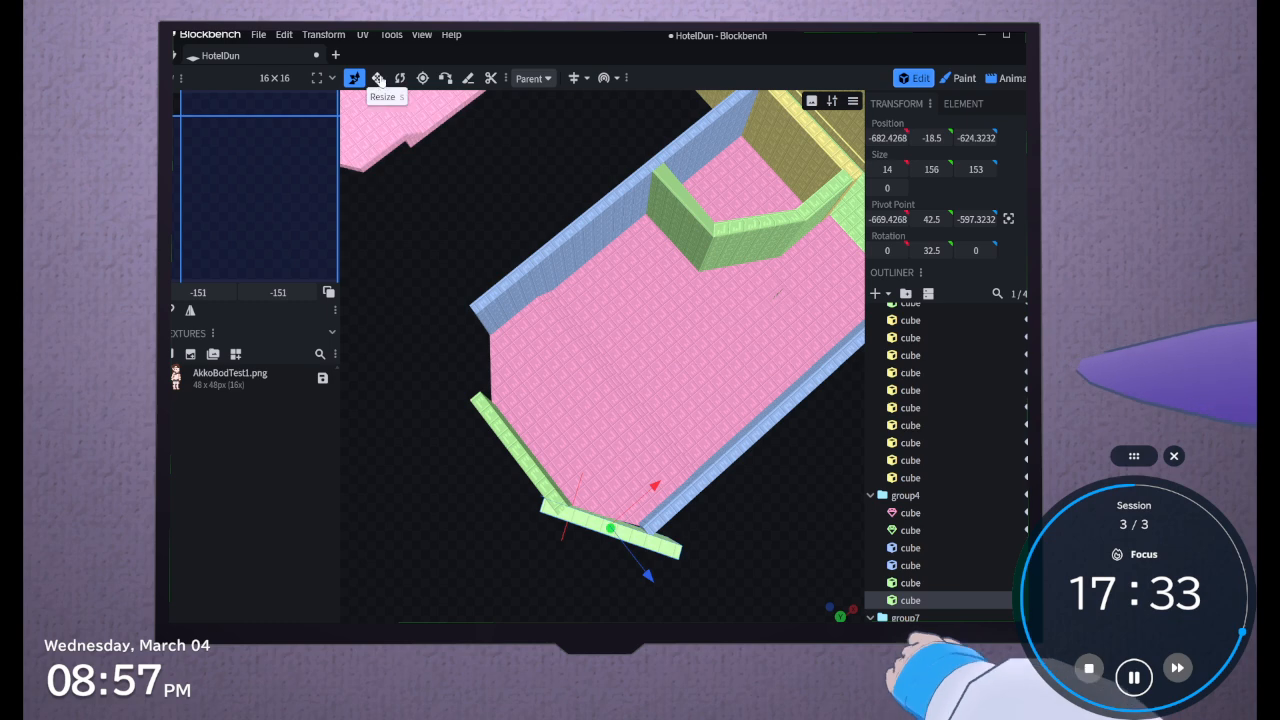
# Set the copied wall's Y rotation to 37.5° and fit it along the angled corner at X -686.4268, Z -631.3232, with a length of 126
pyautogui.click(400, 78)
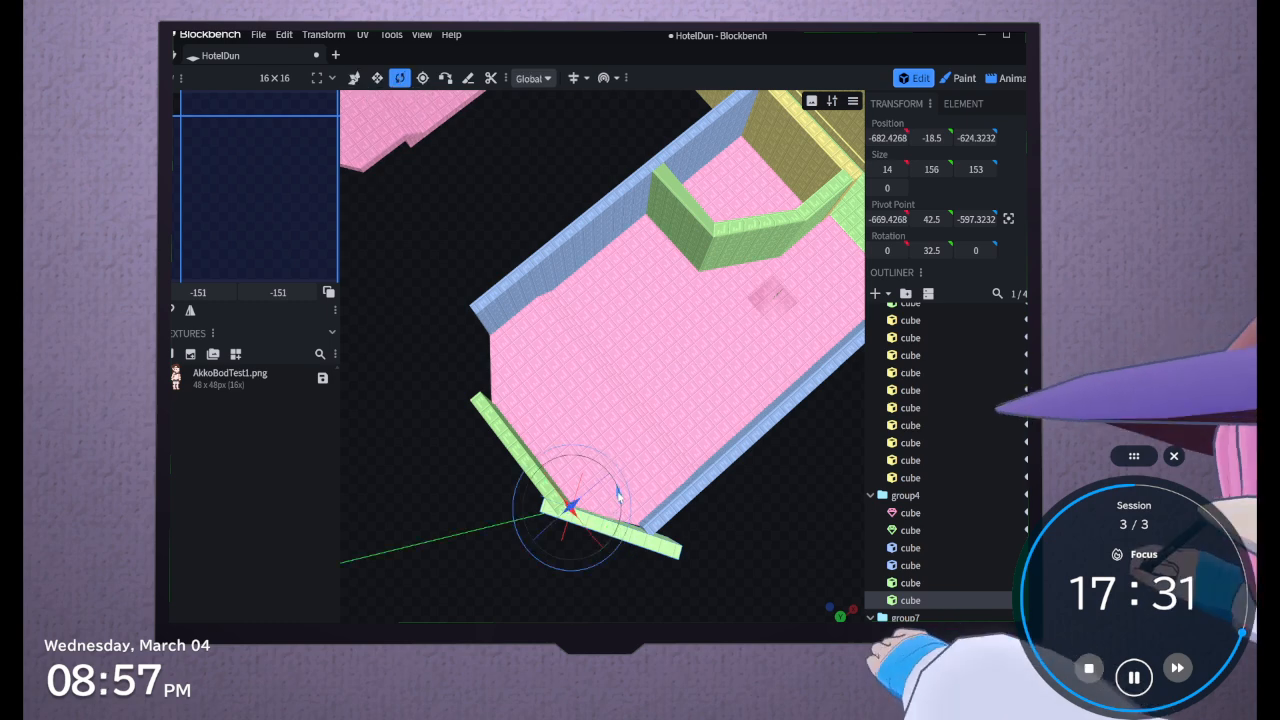
pyautogui.moveTo(618, 494); pyautogui.dragTo(619, 495)
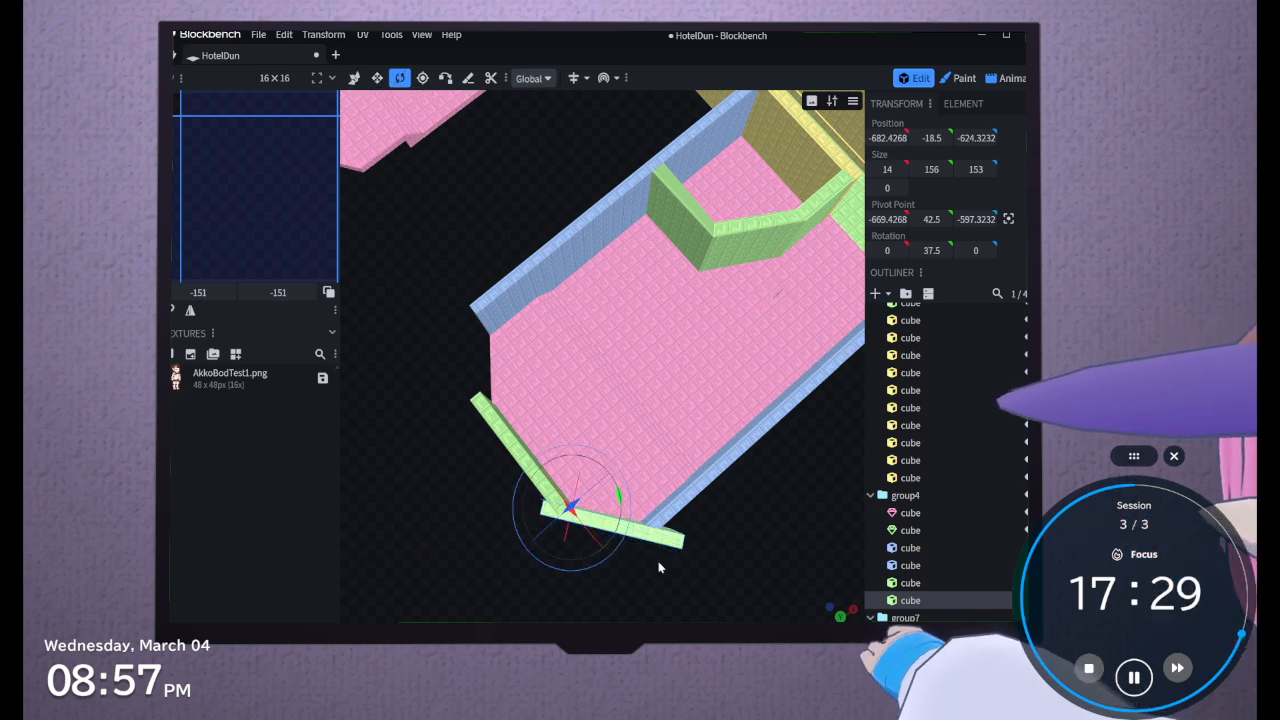
pyautogui.click(355, 79)
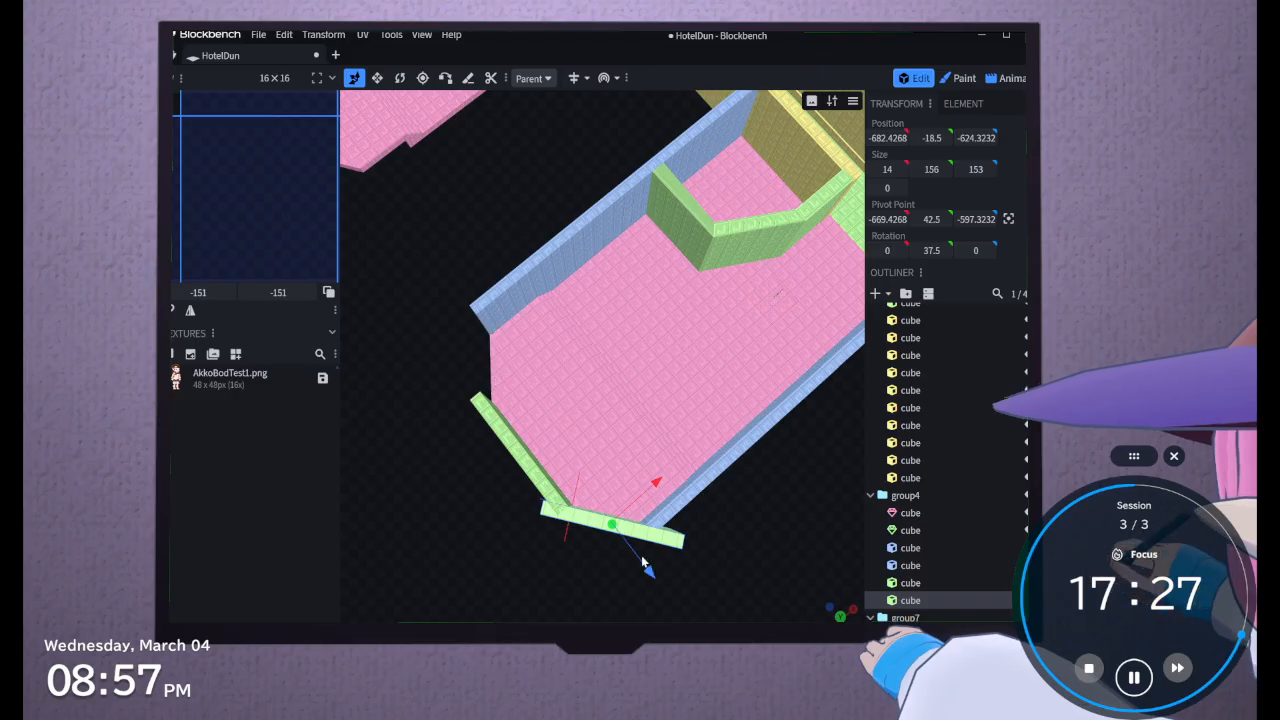
pyautogui.moveTo(650, 574); pyautogui.dragTo(627, 572)
pyautogui.moveTo(647, 480); pyautogui.dragTo(533, 549)
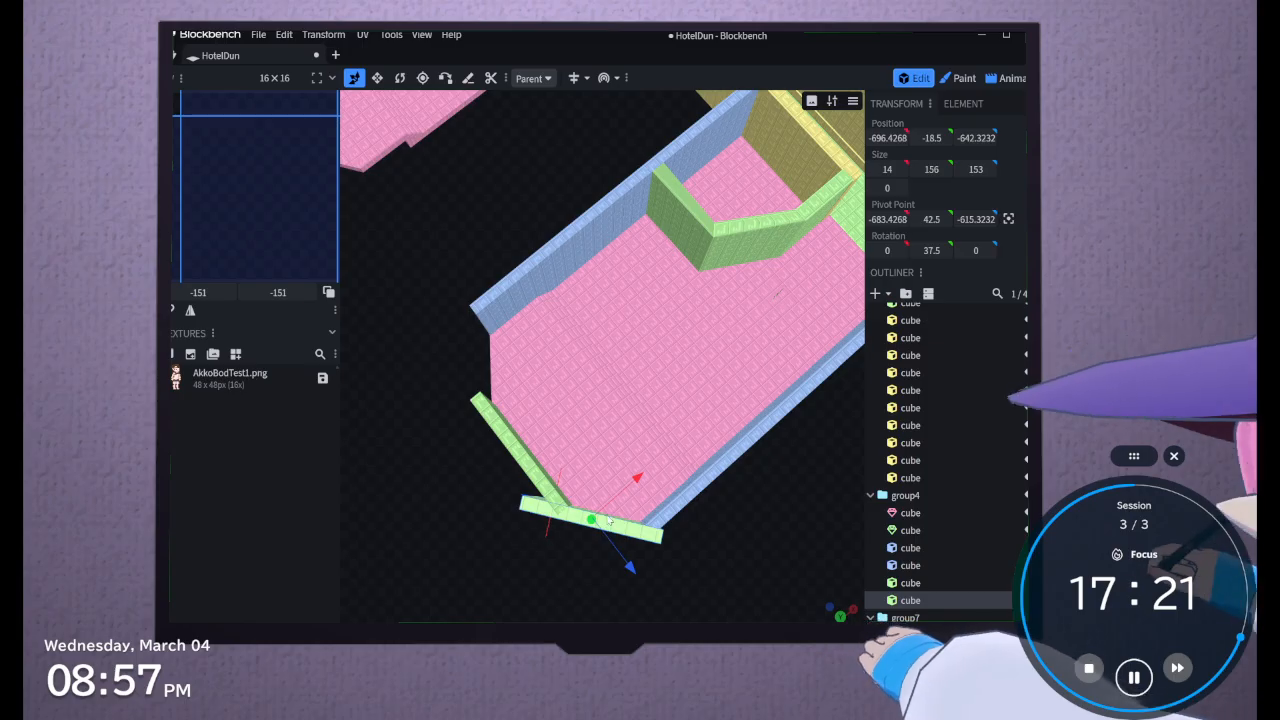
pyautogui.moveTo(634, 478); pyautogui.dragTo(641, 479)
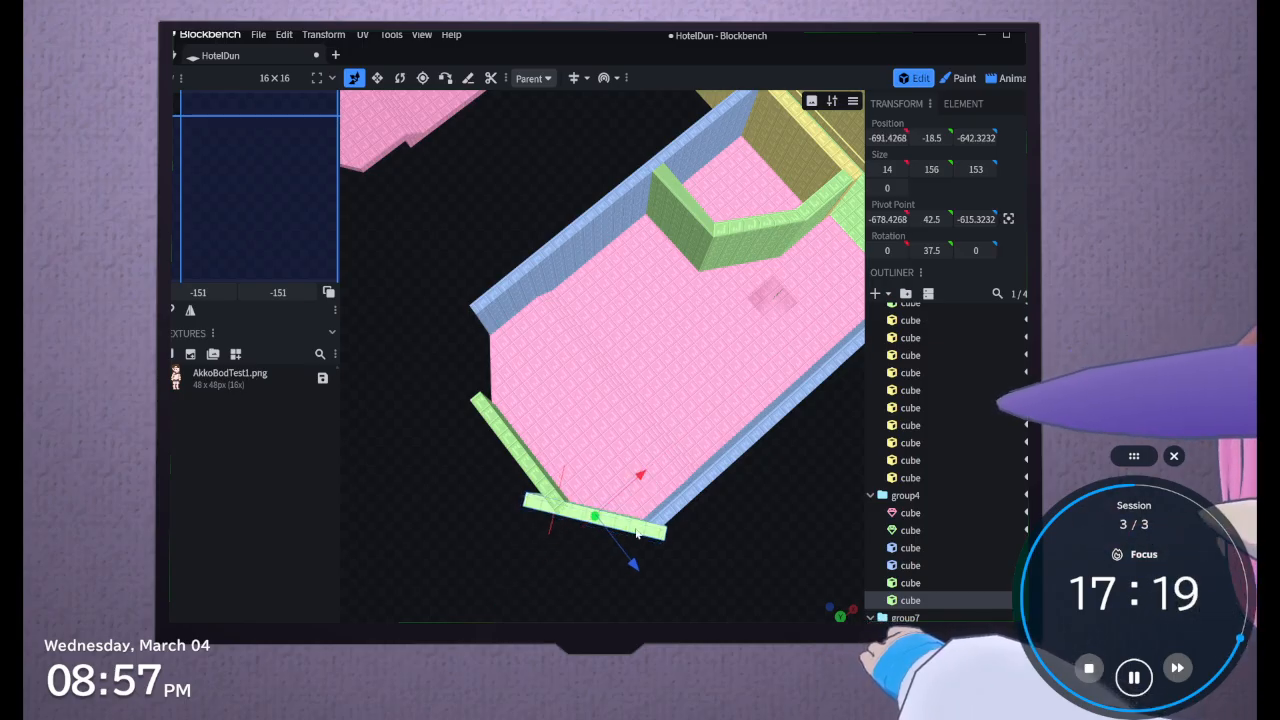
pyautogui.moveTo(635, 566); pyautogui.dragTo(656, 572)
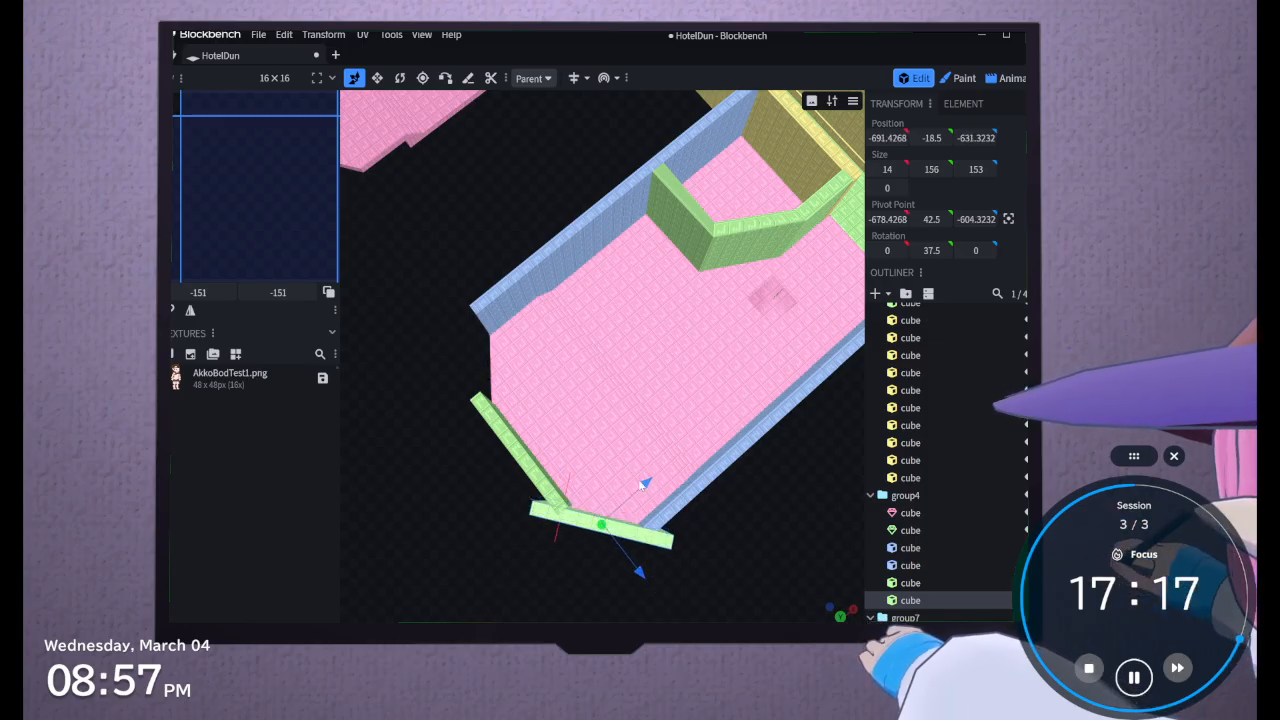
pyautogui.moveTo(641, 484); pyautogui.dragTo(652, 491)
pyautogui.moveTo(672, 543); pyautogui.dragTo(592, 556)
pyautogui.click(377, 77)
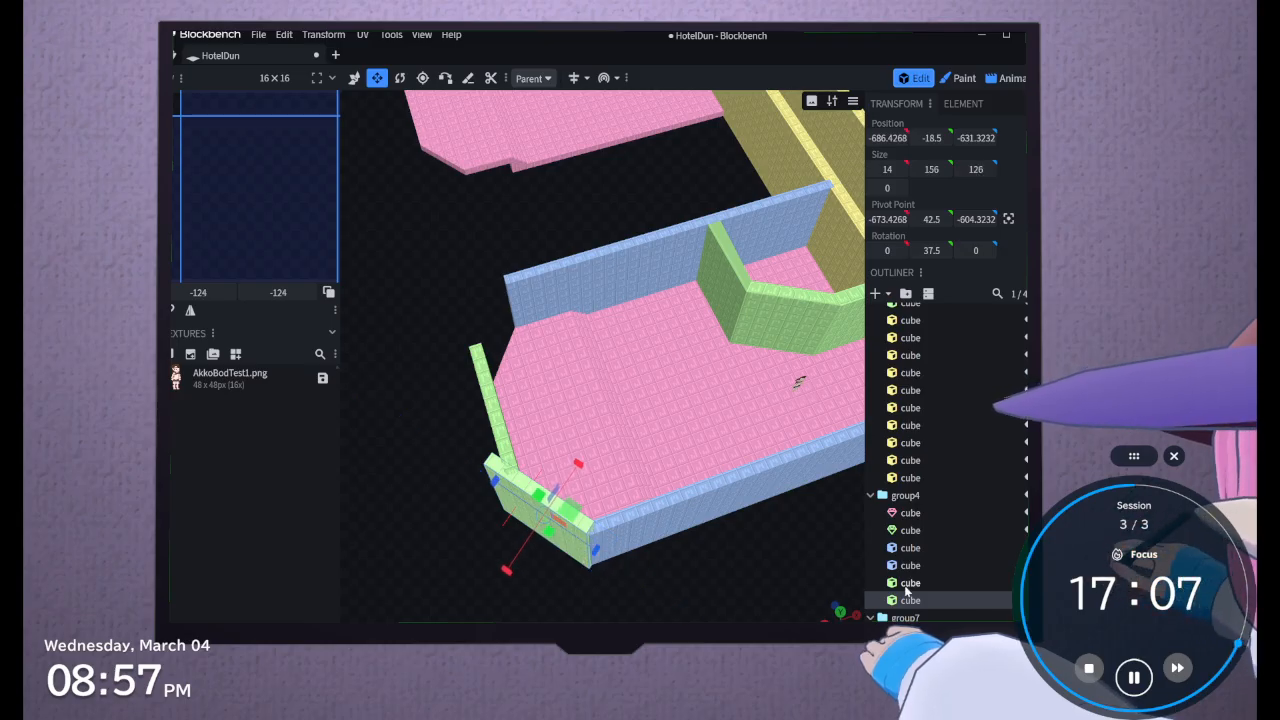
# Delete both the end wall and its angled copy from group4
pyautogui.keyDown('ctrl'); pyautogui.click(906, 586); pyautogui.keyUp('ctrl')
pyautogui.press('Delete')
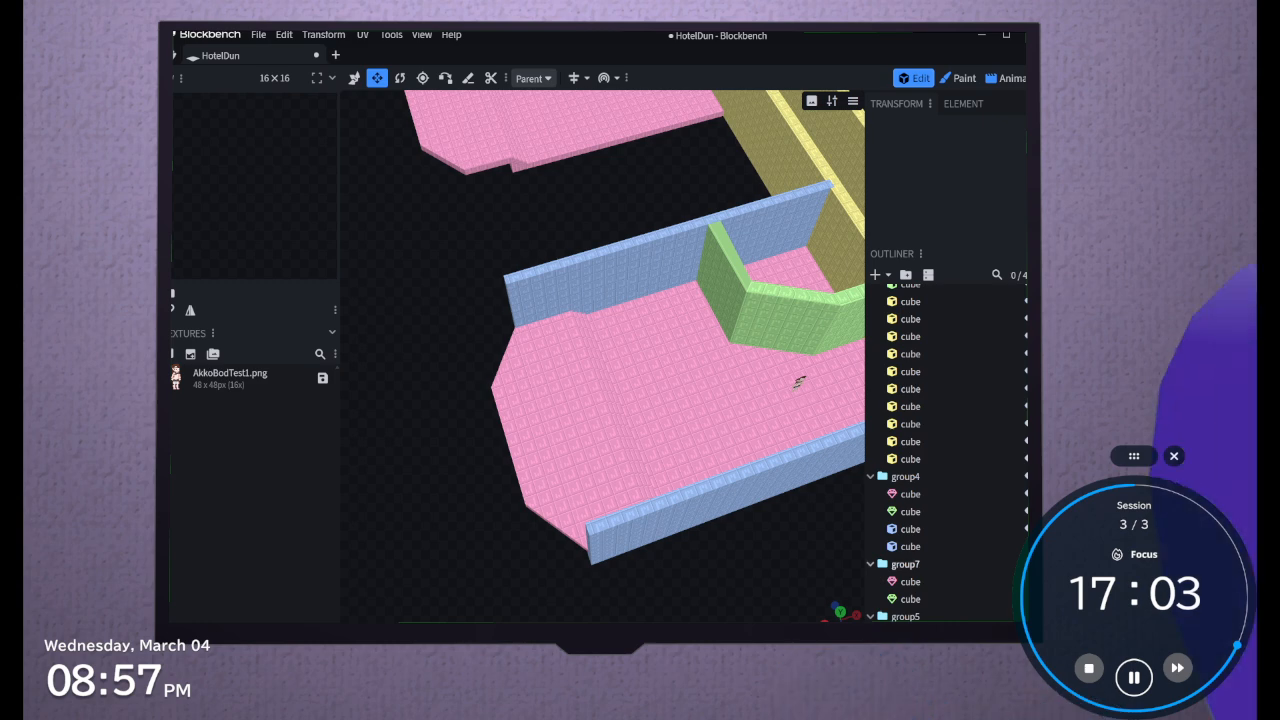
# Convert the group4 side wall at Z -531.3232 to a mesh
pyautogui.click(948, 546)
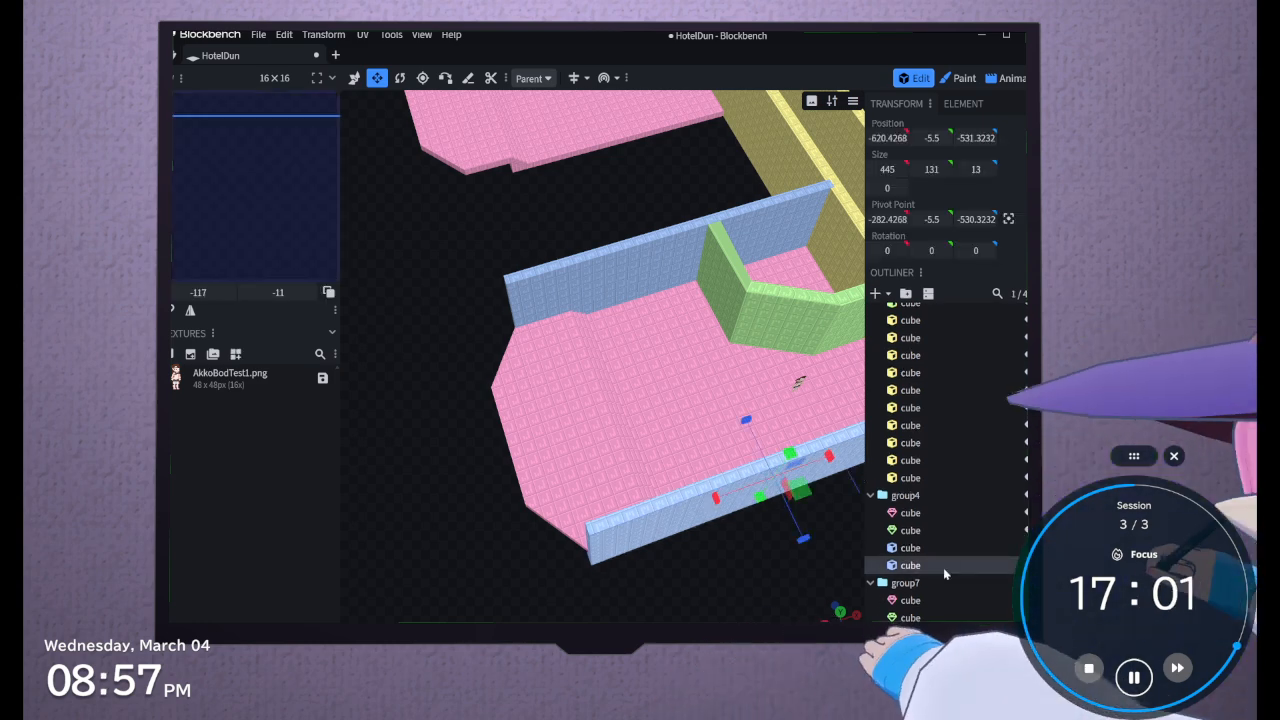
pyautogui.rightClick(943, 565)
pyautogui.moveTo(882, 388)
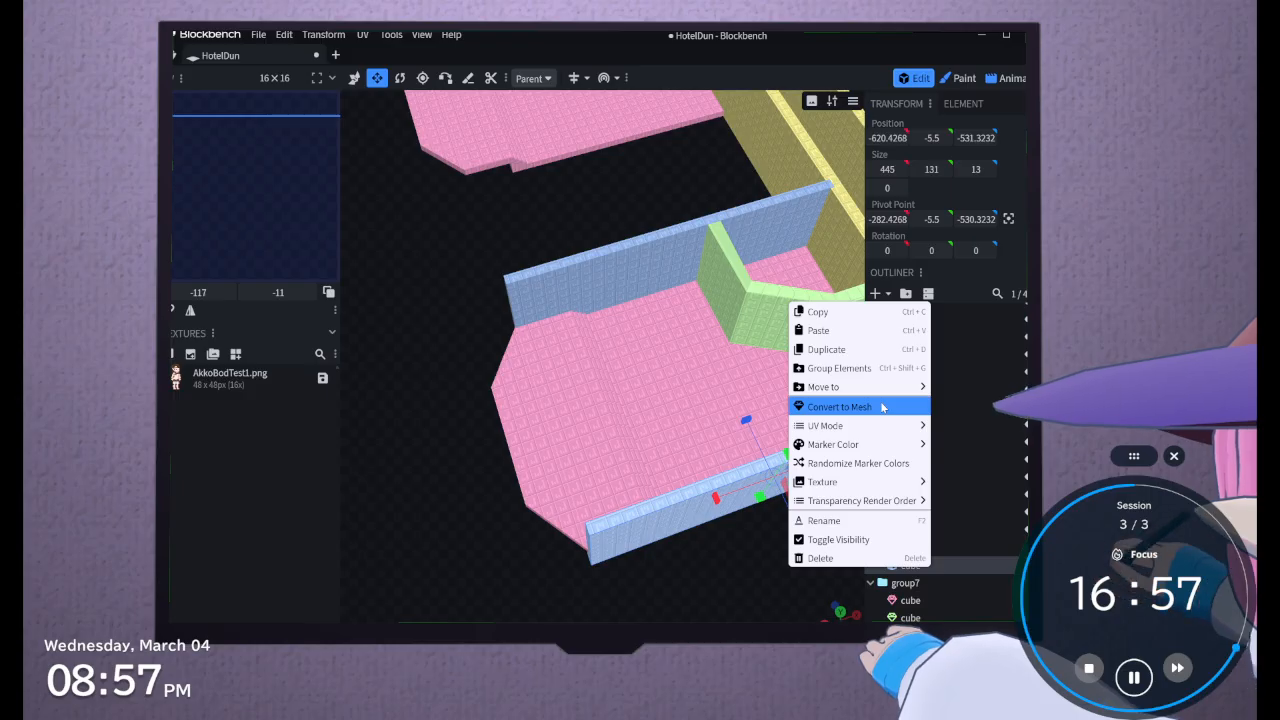
pyautogui.click(882, 407)
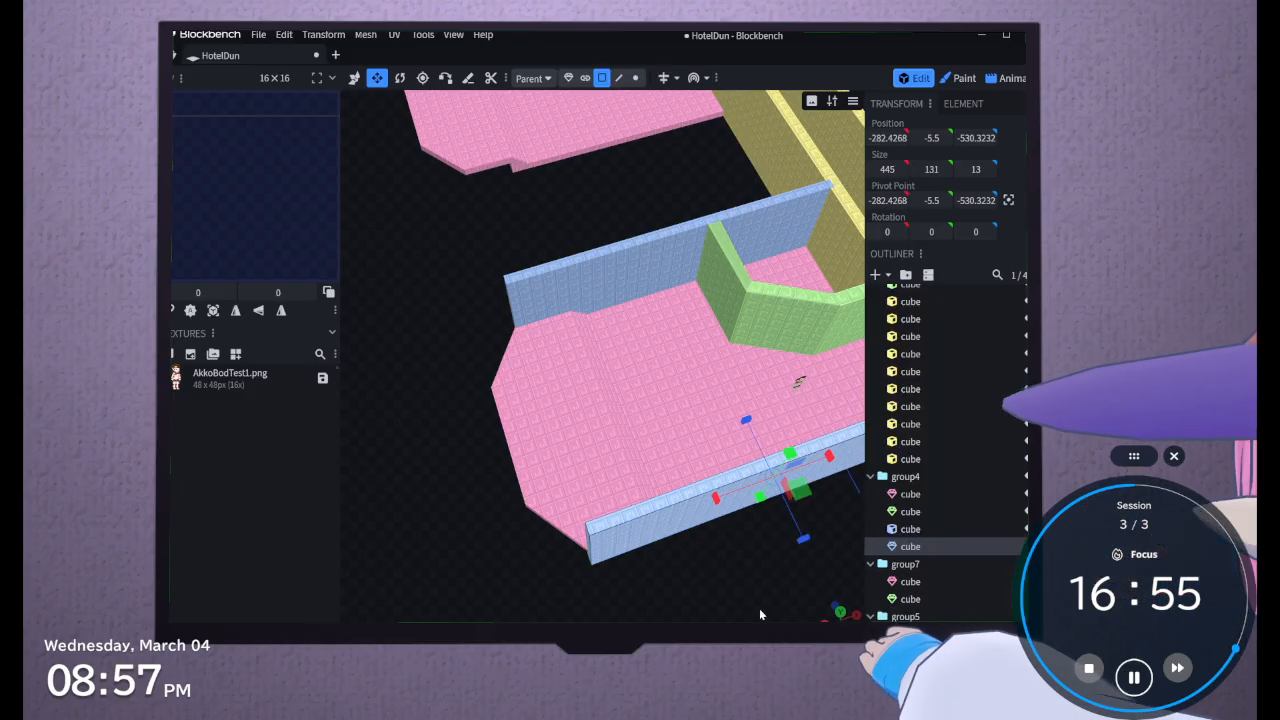
# Extrude the mesh wall's far end face and move it along the floor's angled edge to X -390, Z -47.5
pyautogui.moveTo(759, 608); pyautogui.dragTo(847, 431, button='right')
pyautogui.scroll(4, 506, 121)
pyautogui.click(353, 77)
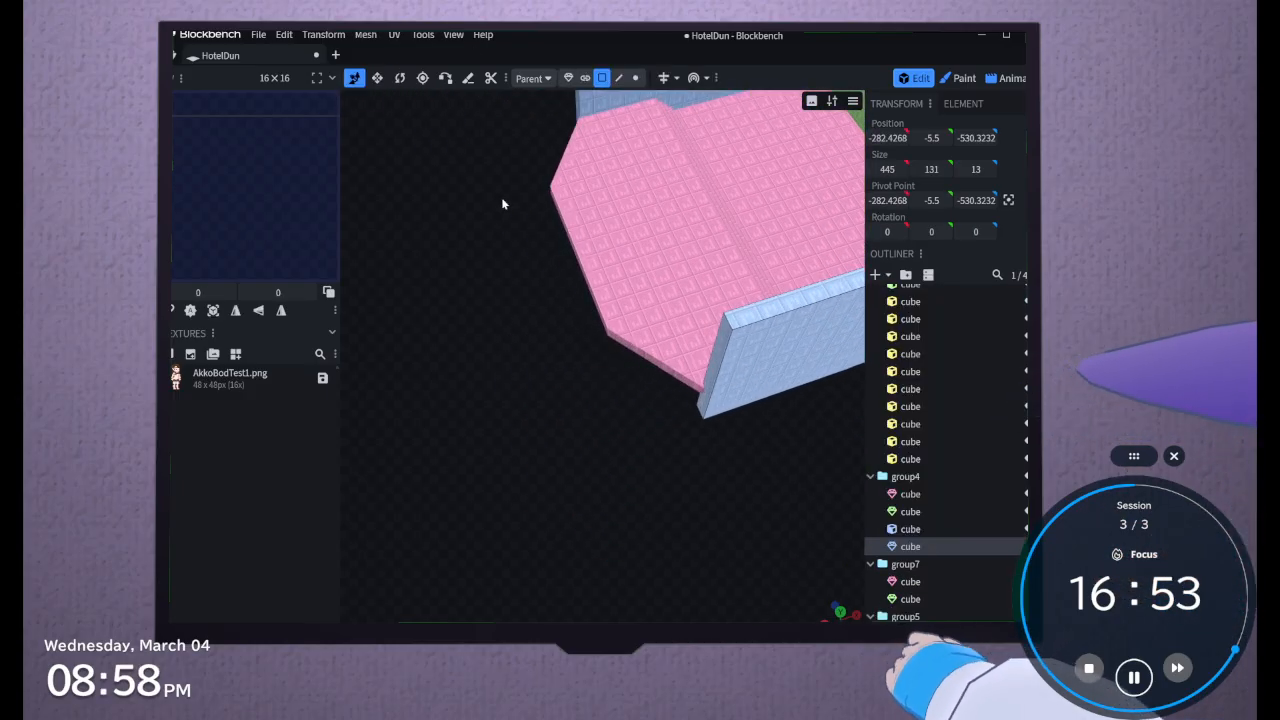
pyautogui.click(712, 368)
pyautogui.click(658, 77)
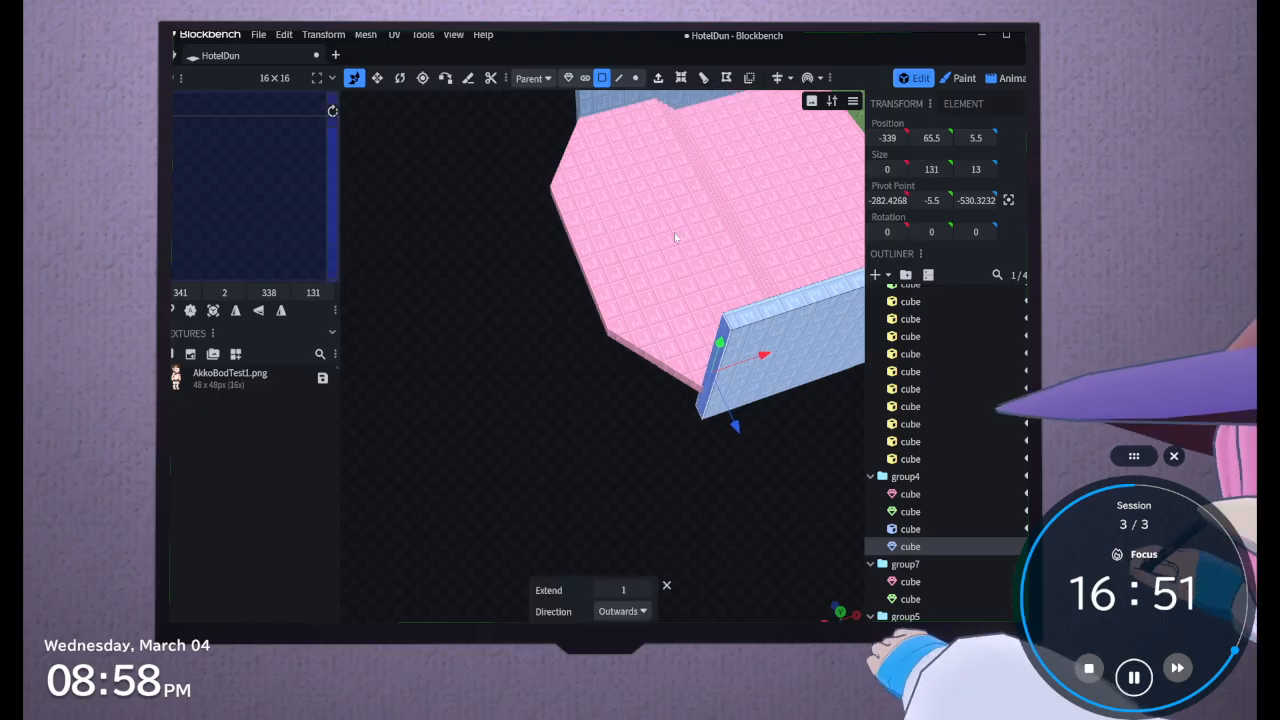
pyautogui.moveTo(763, 354); pyautogui.dragTo(620, 400)
pyautogui.moveTo(606, 486); pyautogui.dragTo(405, 530)
pyautogui.moveTo(660, 421); pyautogui.dragTo(660, 435)
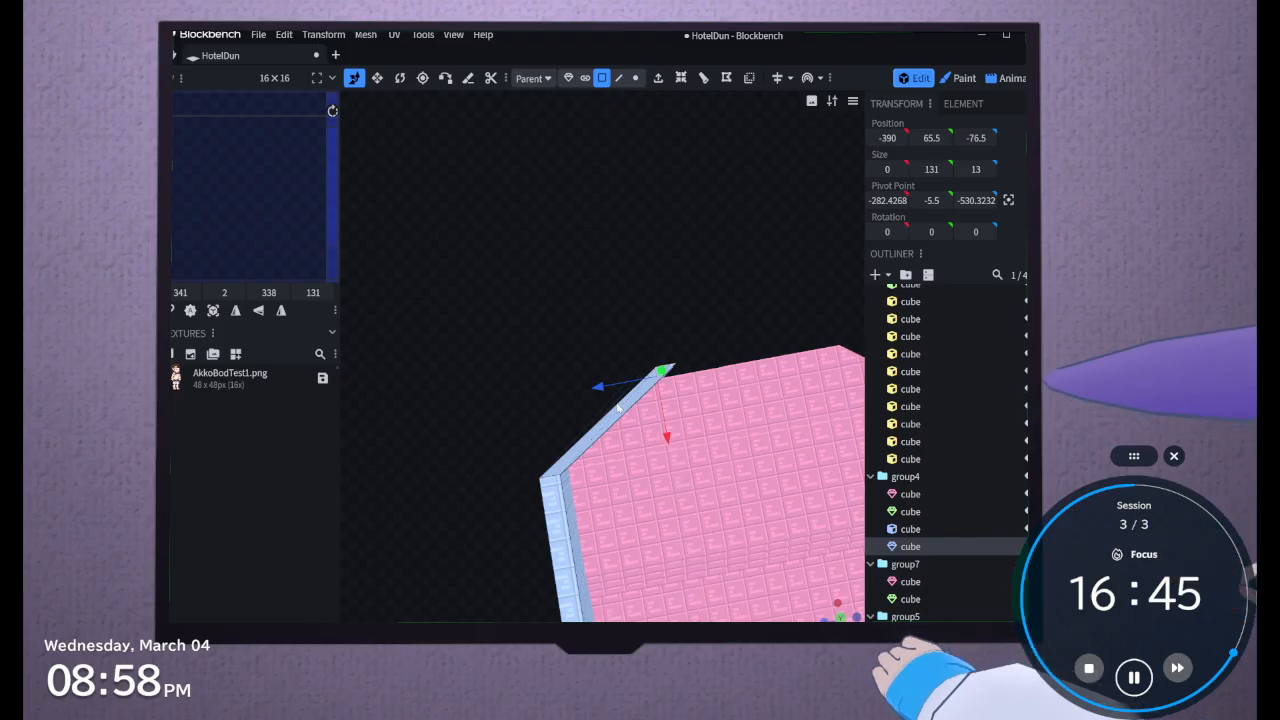
pyautogui.moveTo(598, 387); pyautogui.dragTo(555, 398)
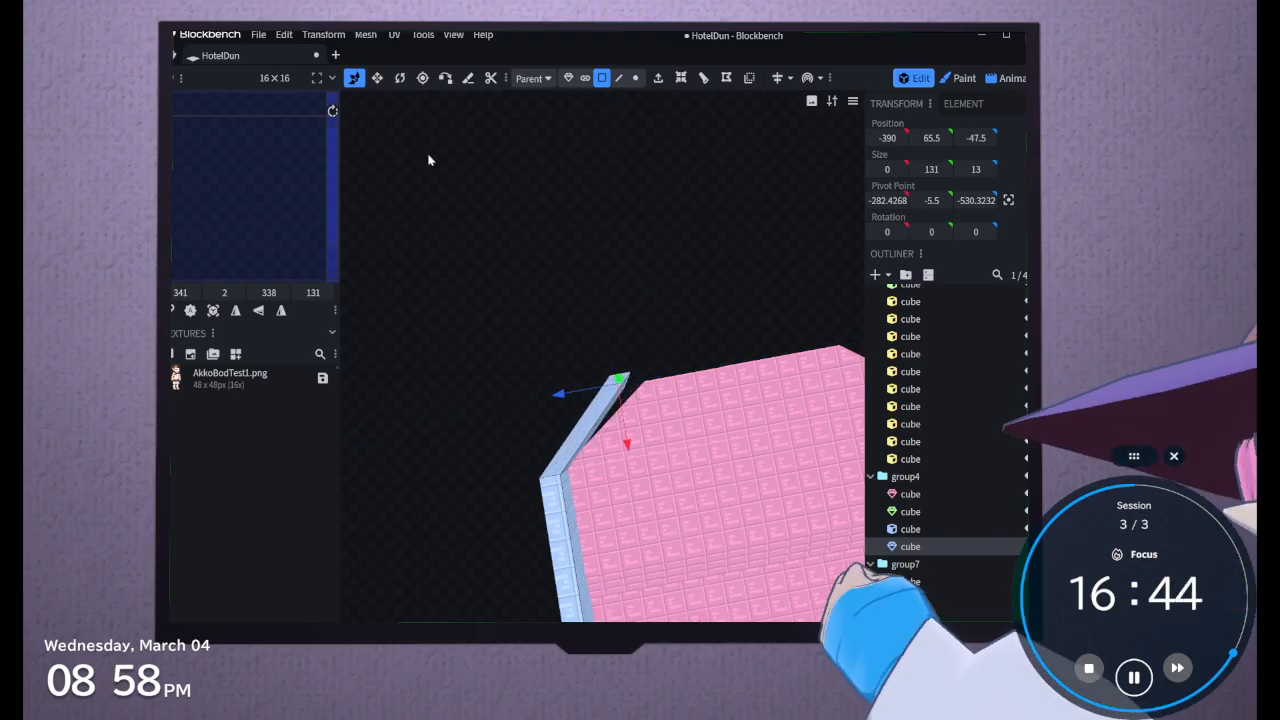
# Rotate the extruded end face -45° around the vertical axis and align it with the floor corner at X -395, Z -64.5
pyautogui.click(399, 77)
pyautogui.moveTo(630, 346); pyautogui.dragTo(532, 400)
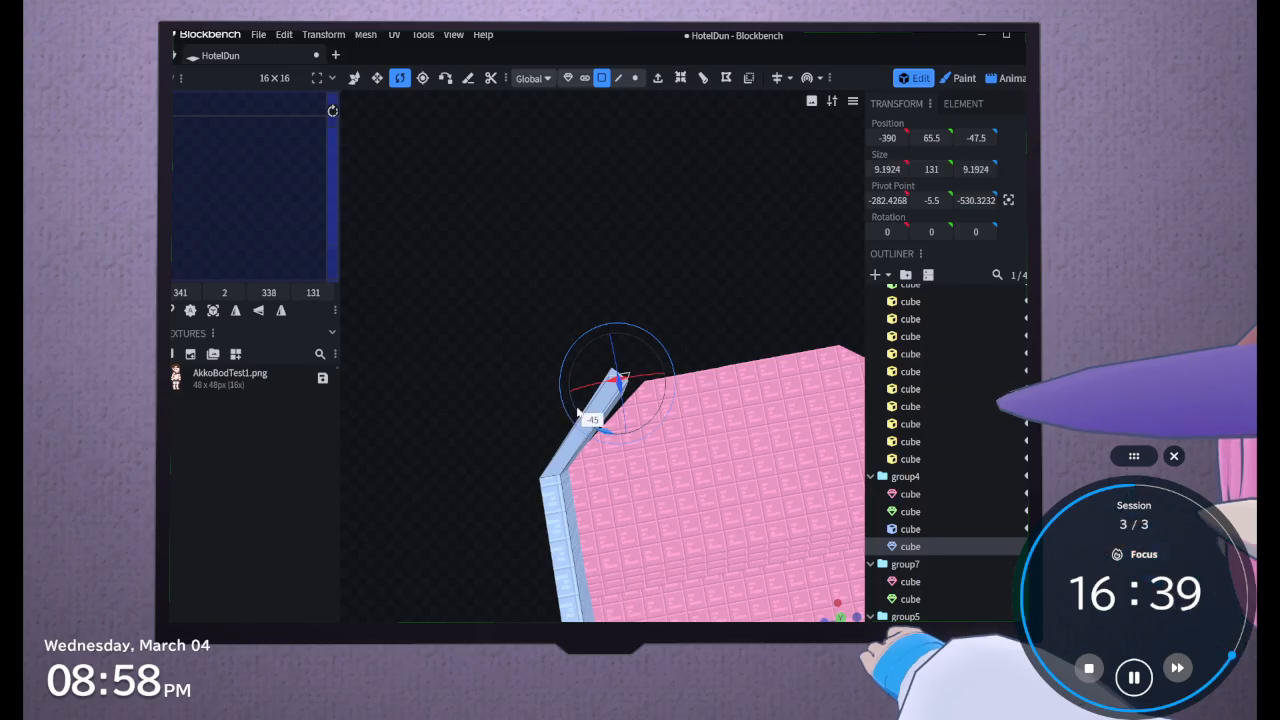
pyautogui.click(356, 79)
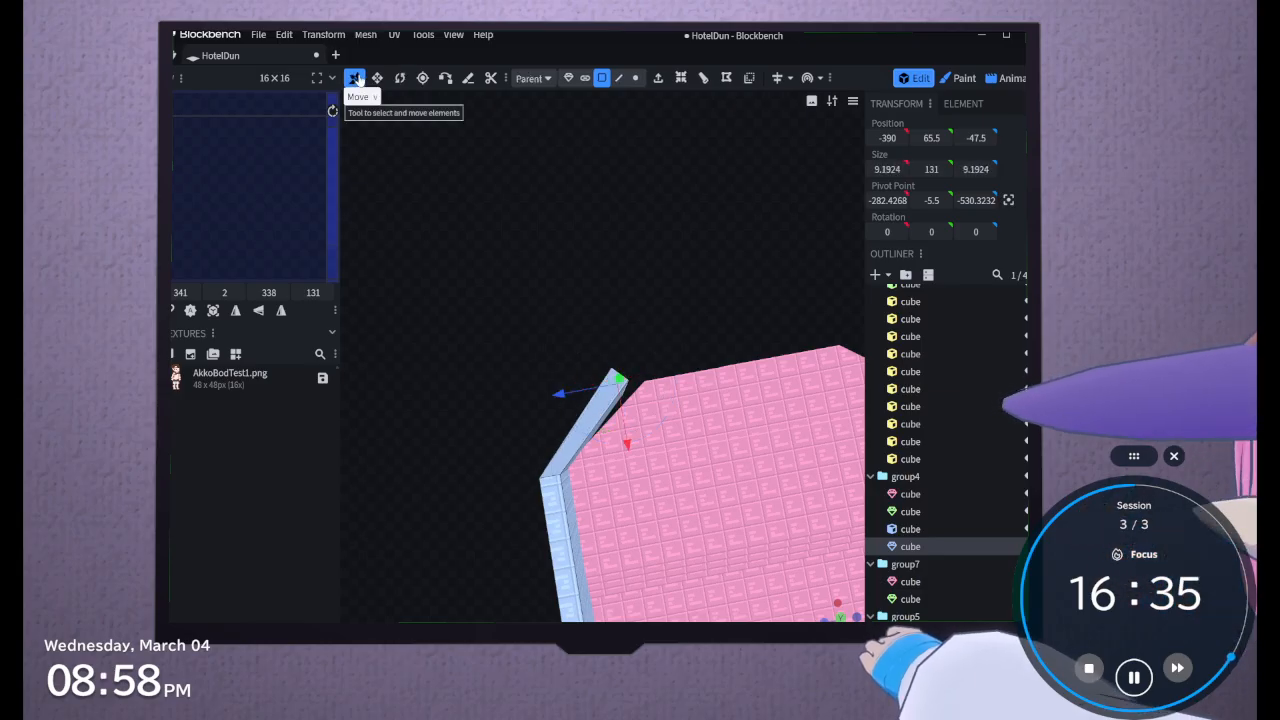
pyautogui.moveTo(571, 394); pyautogui.dragTo(567, 360)
pyautogui.moveTo(612, 336); pyautogui.dragTo(586, 340, button='right')
pyautogui.scroll(3, 586, 340)
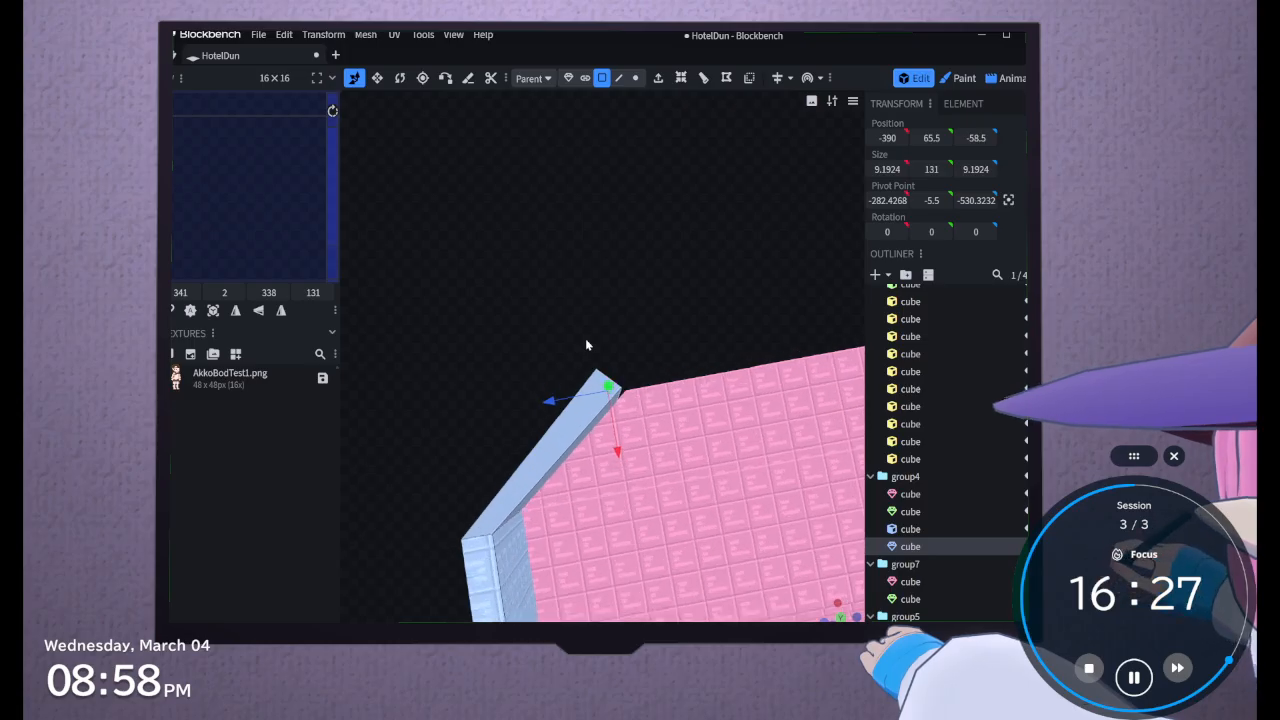
pyautogui.moveTo(586, 340); pyautogui.dragTo(542, 352)
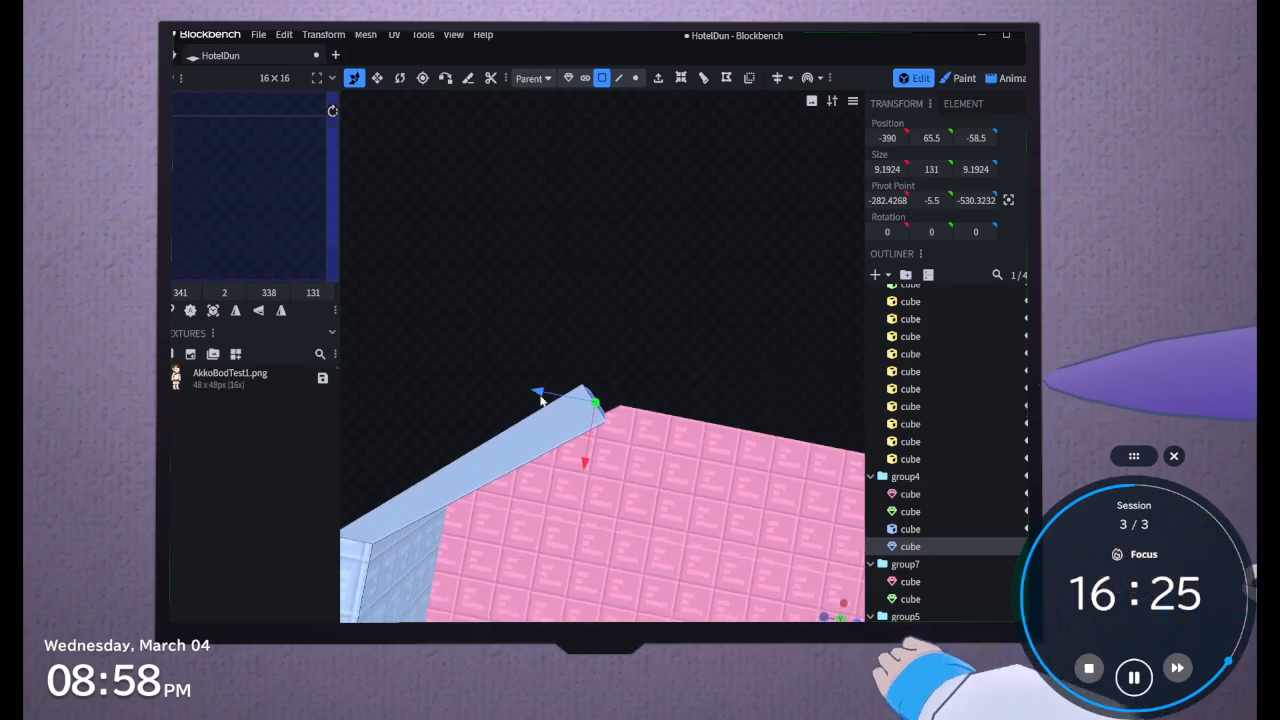
pyautogui.moveTo(541, 399); pyautogui.dragTo(561, 404)
pyautogui.moveTo(600, 473); pyautogui.dragTo(603, 456)
# Extrude the angled end face again and move it along the floor's far edge to Z -229.2071
pyautogui.moveTo(691, 402); pyautogui.dragTo(480, 360)
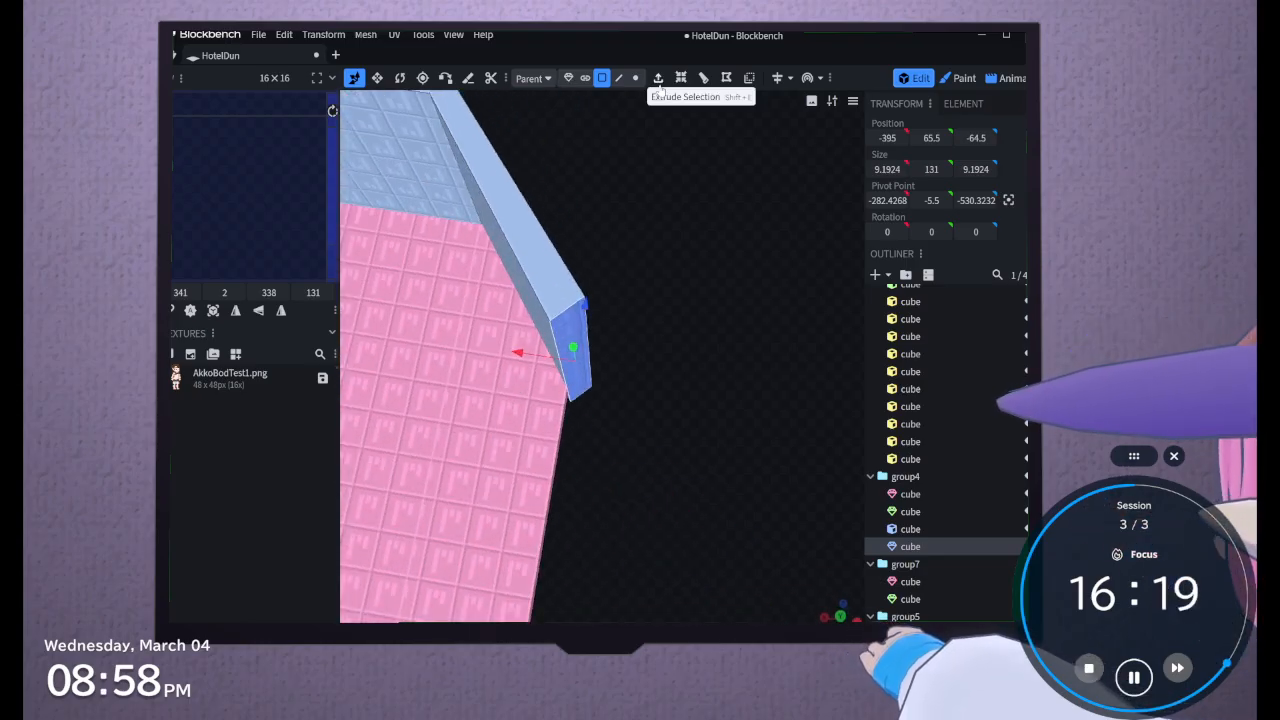
pyautogui.click(659, 84)
pyautogui.scroll(-2, 628, 508)
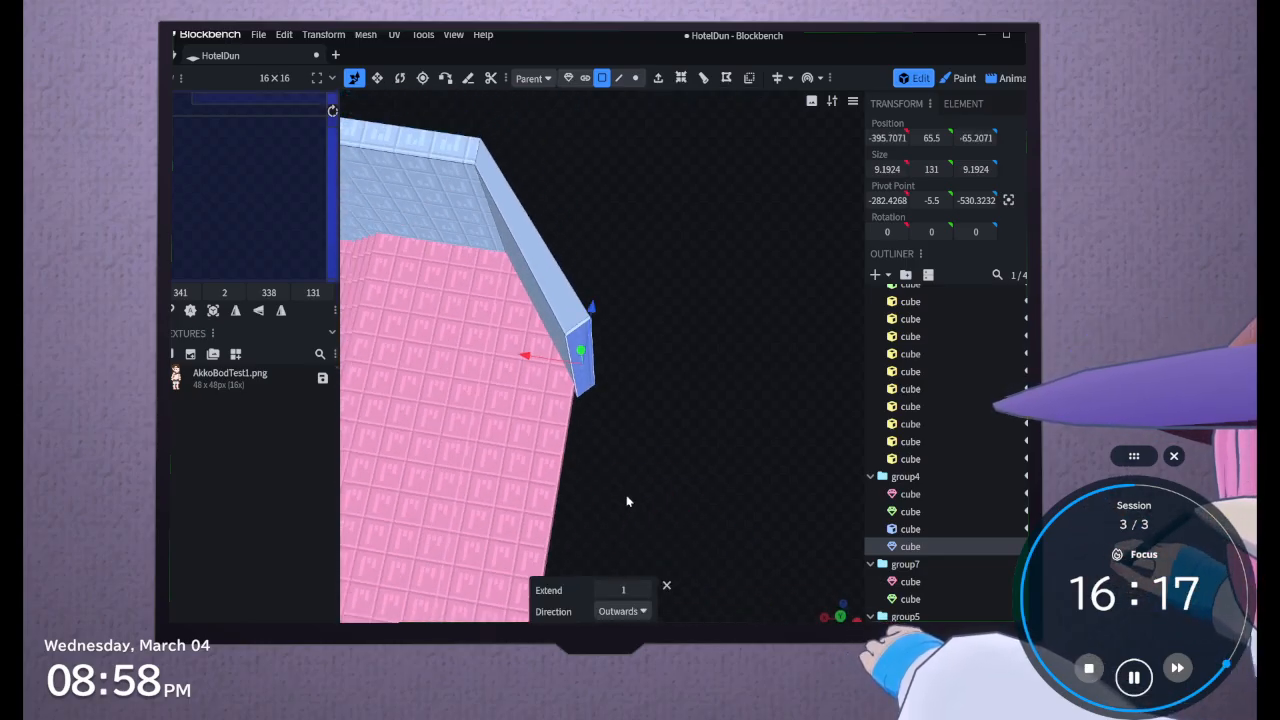
pyautogui.click(398, 78)
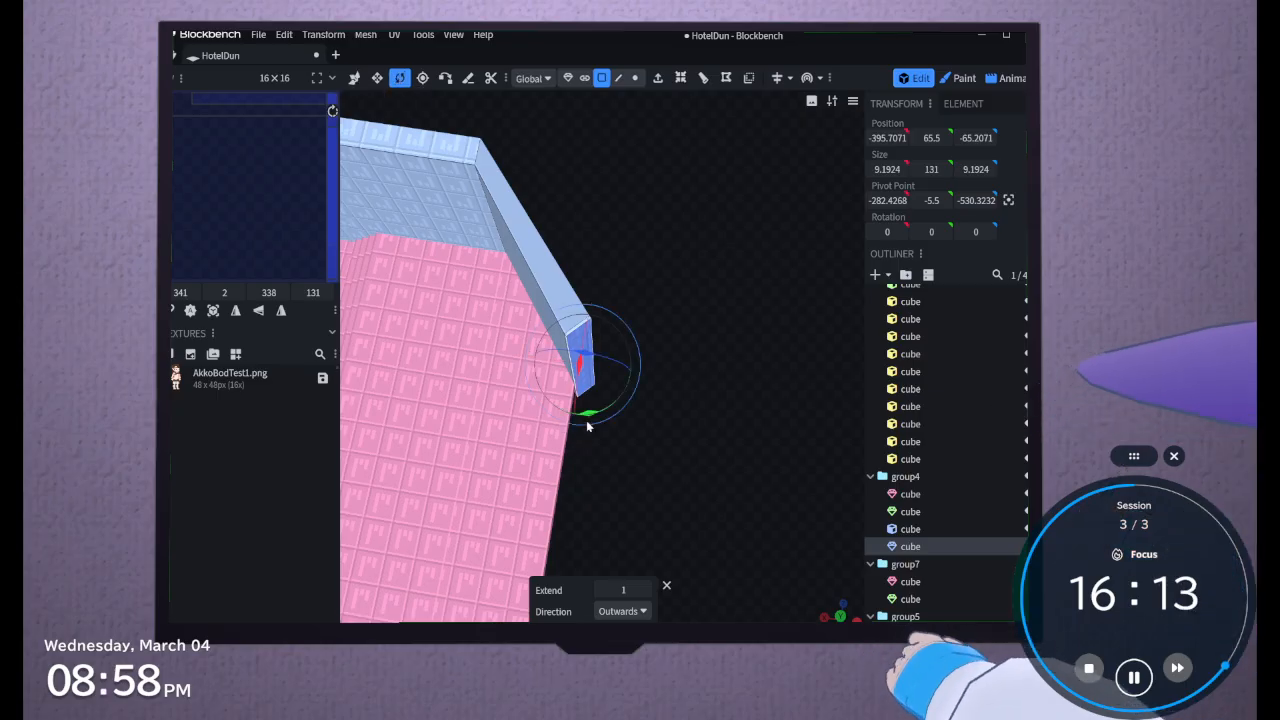
pyautogui.moveTo(588, 424); pyautogui.dragTo(494, 376)
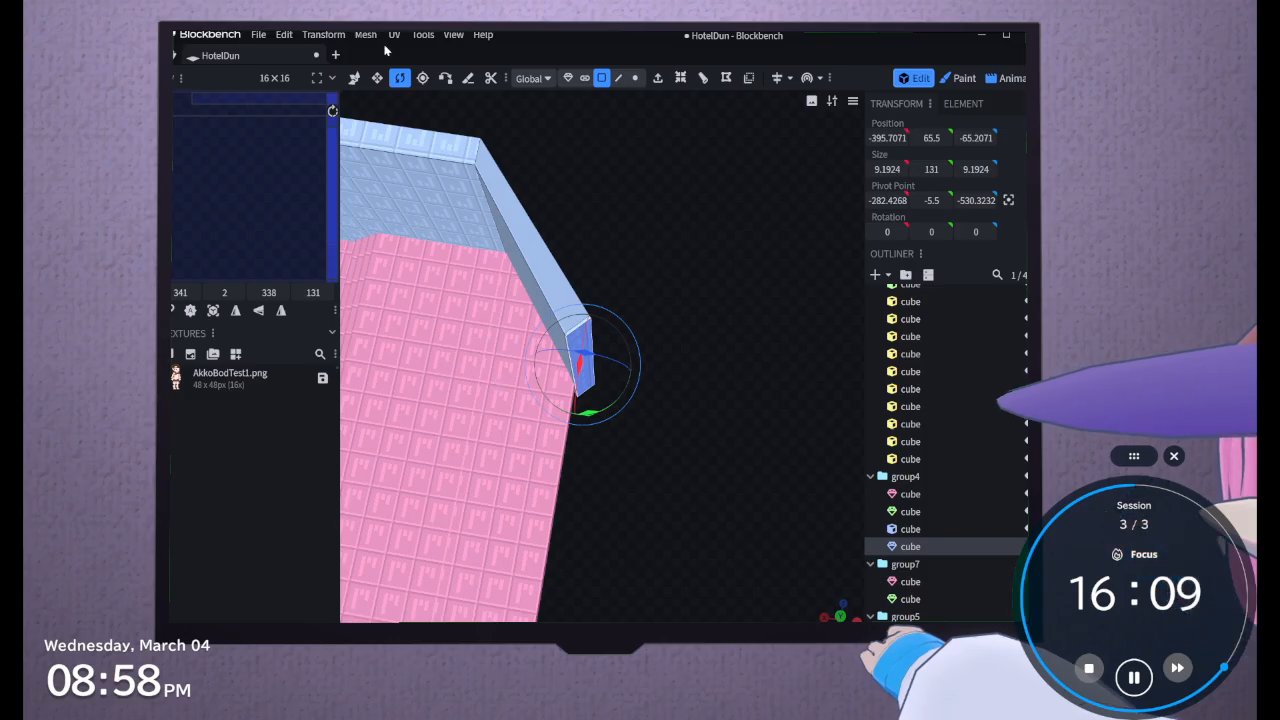
pyautogui.click(355, 78)
pyautogui.moveTo(583, 350); pyautogui.dragTo(549, 533)
pyautogui.hotkey('ctrl', 'z')
pyautogui.moveTo(562, 472); pyautogui.dragTo(660, 468)
pyautogui.moveTo(576, 314); pyautogui.dragTo(657, 655)
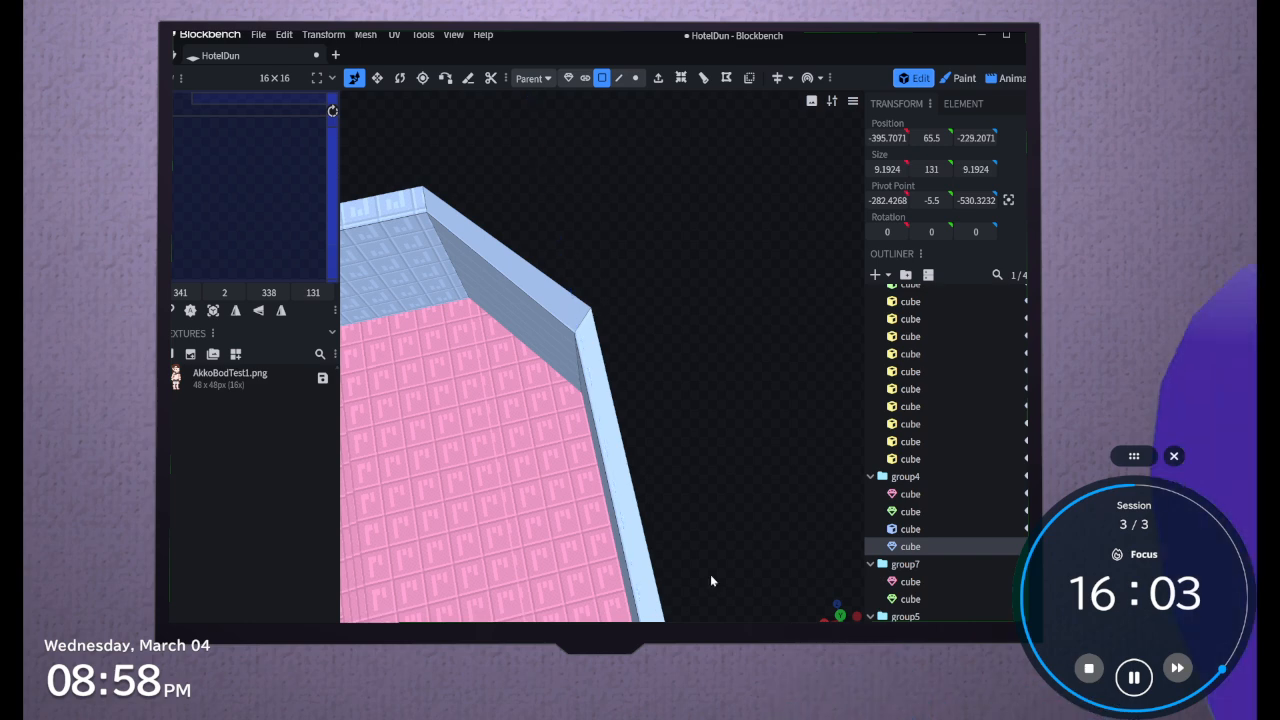
# Rotate the far wall's end face around the vertical axis to a footprint of 11.2583 × 6.5 at the floor's next corner
pyautogui.moveTo(740, 565); pyautogui.dragTo(734, 360, button='right')
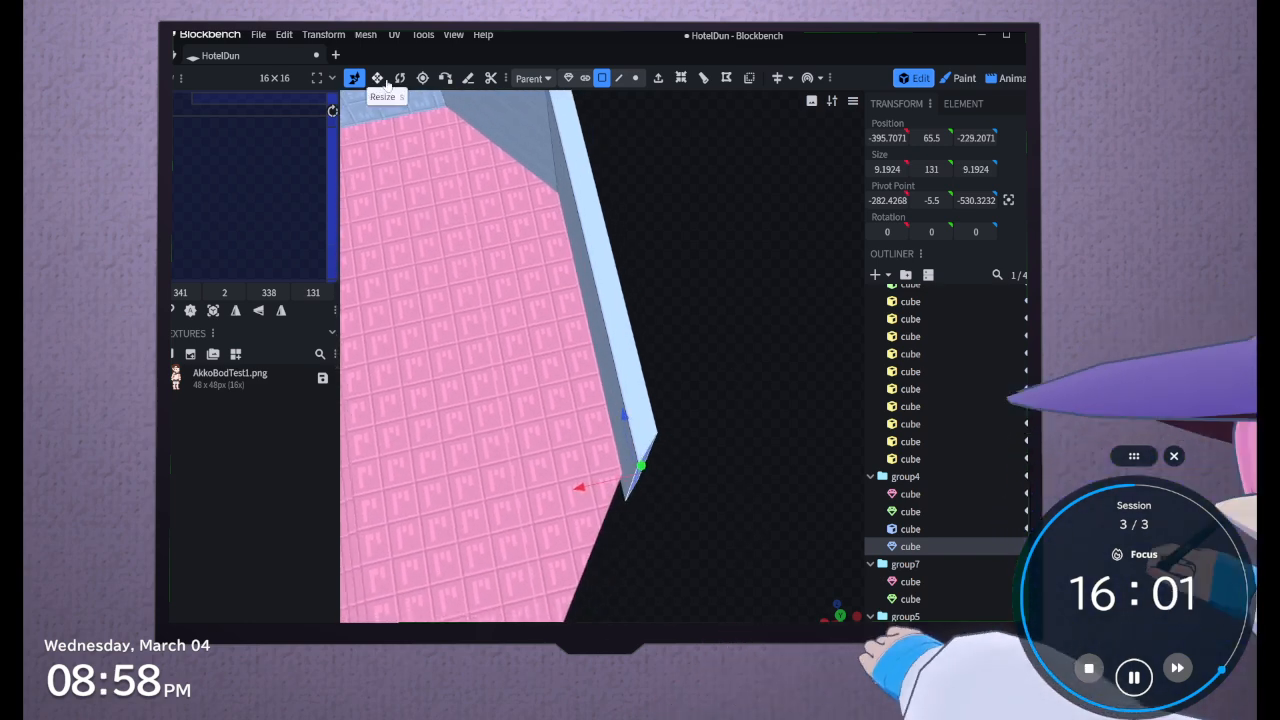
pyautogui.click(401, 78)
pyautogui.moveTo(624, 524); pyautogui.dragTo(582, 470)
pyautogui.moveTo(695, 379); pyautogui.dragTo(679, 406)
pyautogui.scroll(-3, 679, 406)
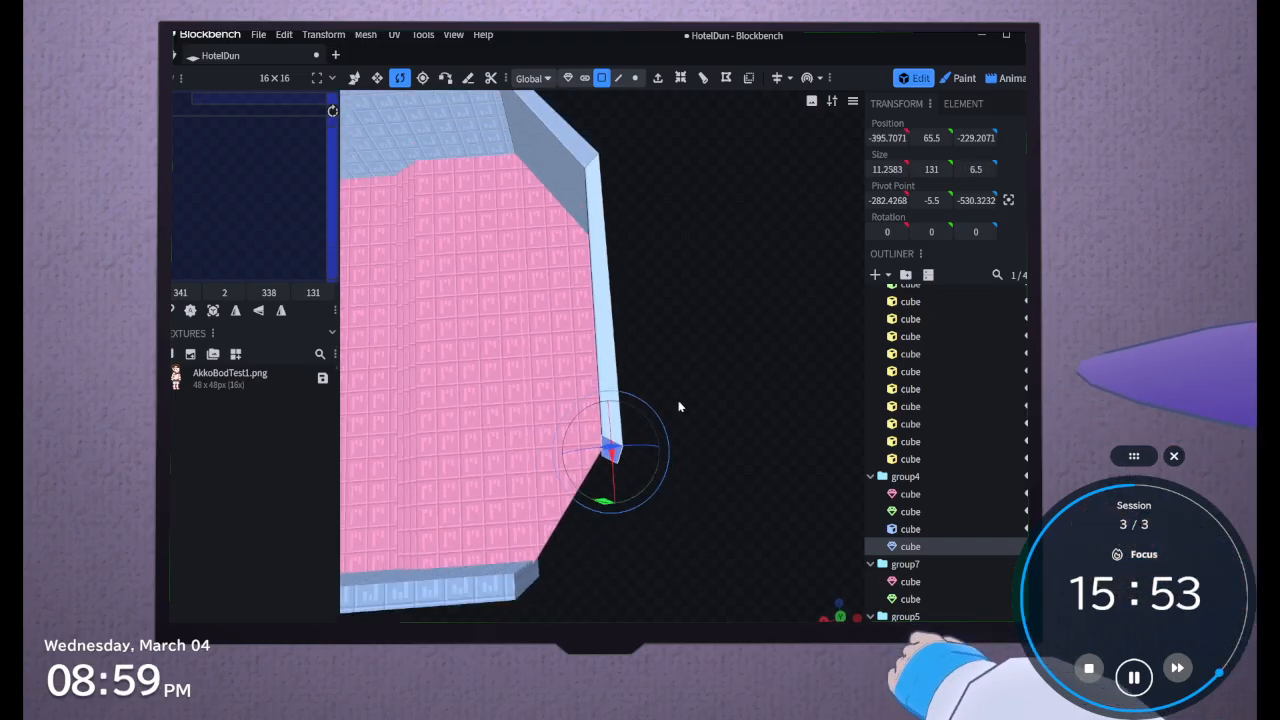
# Convert the opposite long side wall cube in group4 to a mesh
pyautogui.moveTo(620, 566); pyautogui.dragTo(766, 474)
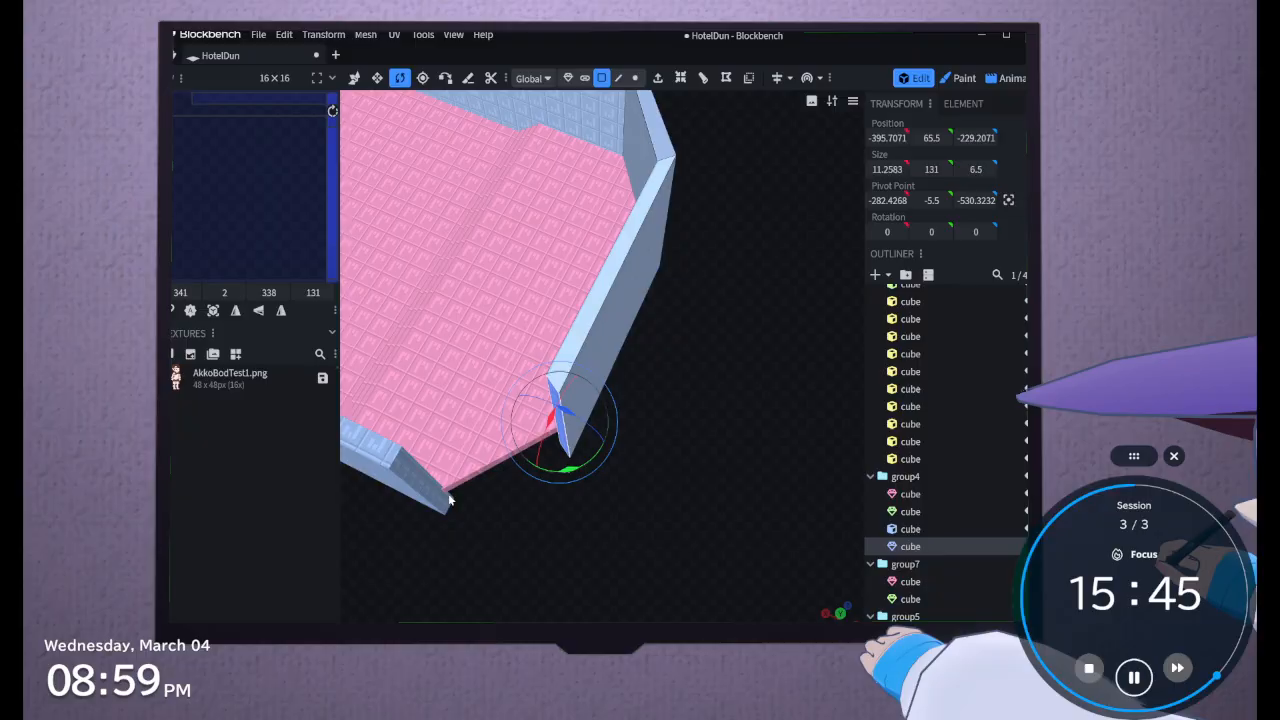
pyautogui.click(402, 478)
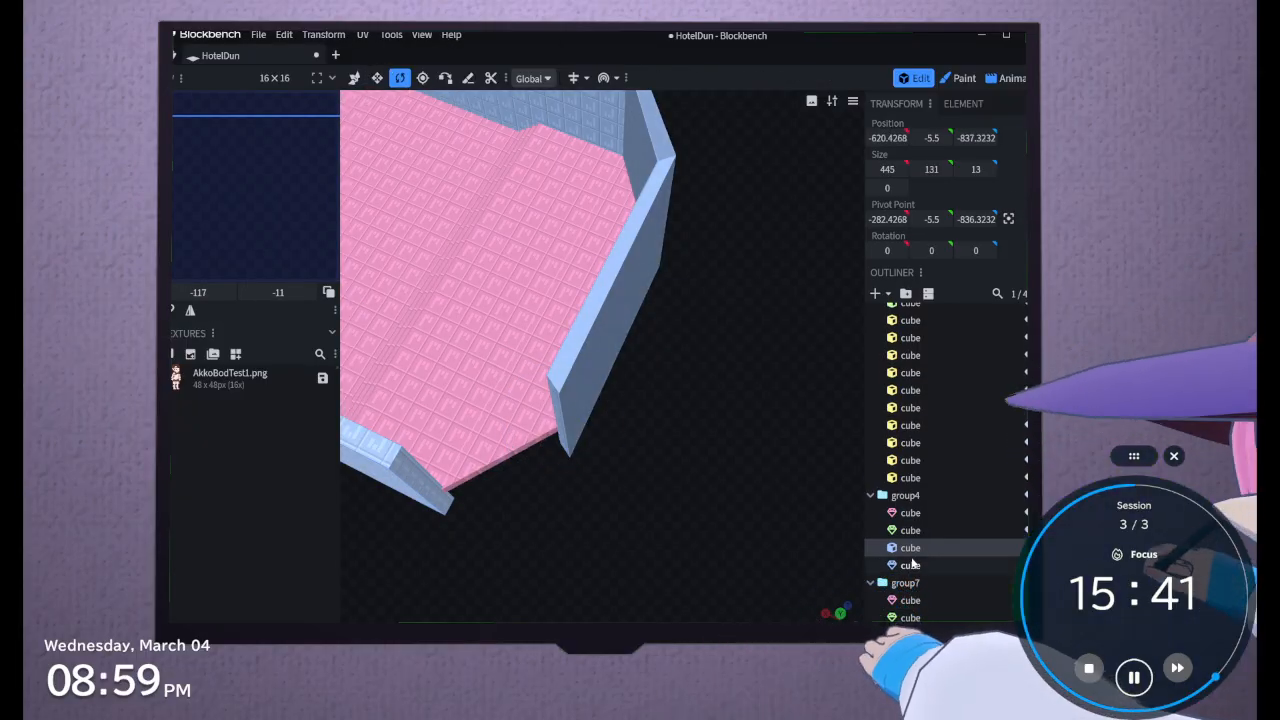
pyautogui.rightClick(914, 561)
pyautogui.click(922, 550)
pyautogui.click(920, 531)
pyautogui.rightClick(920, 528)
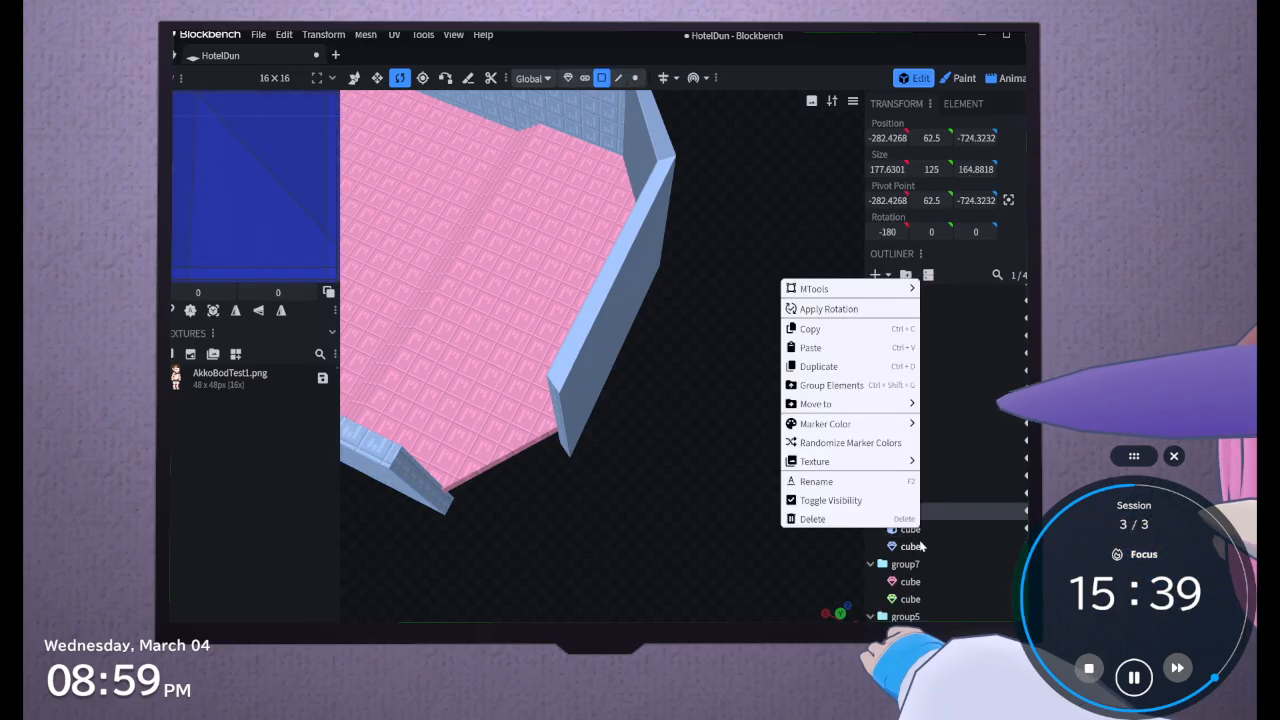
pyautogui.keyDown('shift'); pyautogui.click(930, 536); pyautogui.keyUp('shift')
pyautogui.rightClick(928, 543)
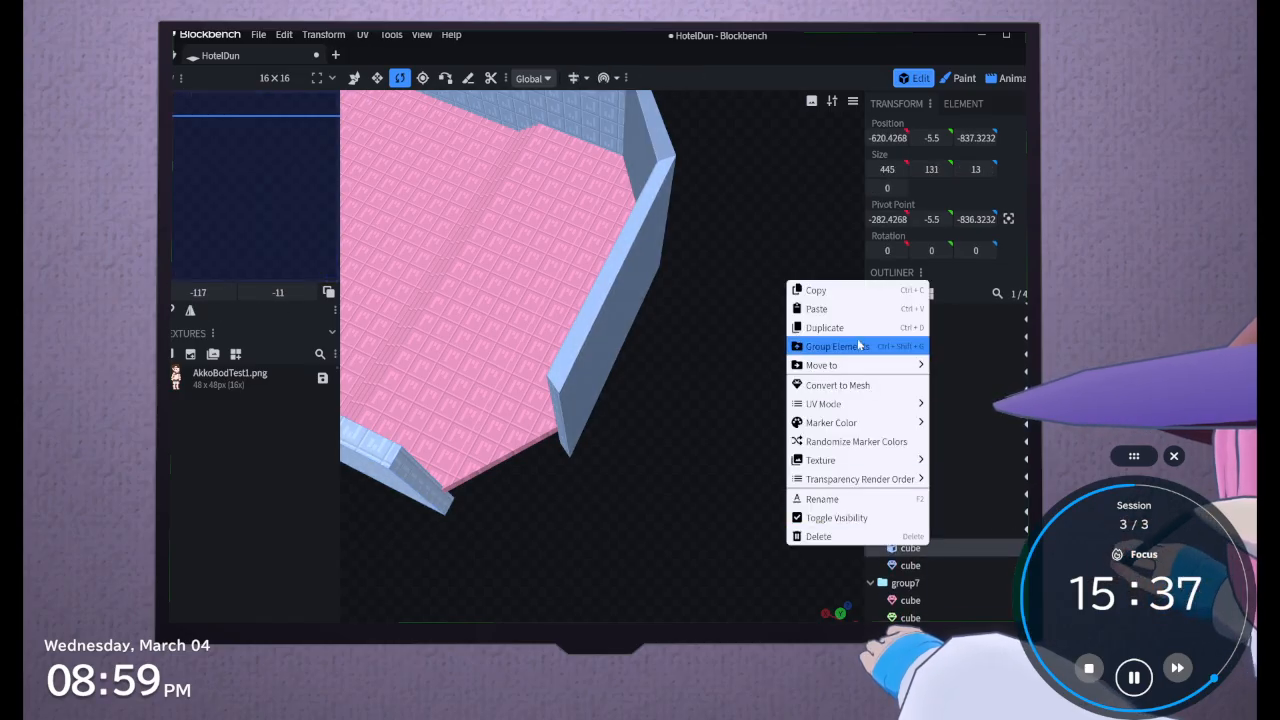
pyautogui.click(848, 386)
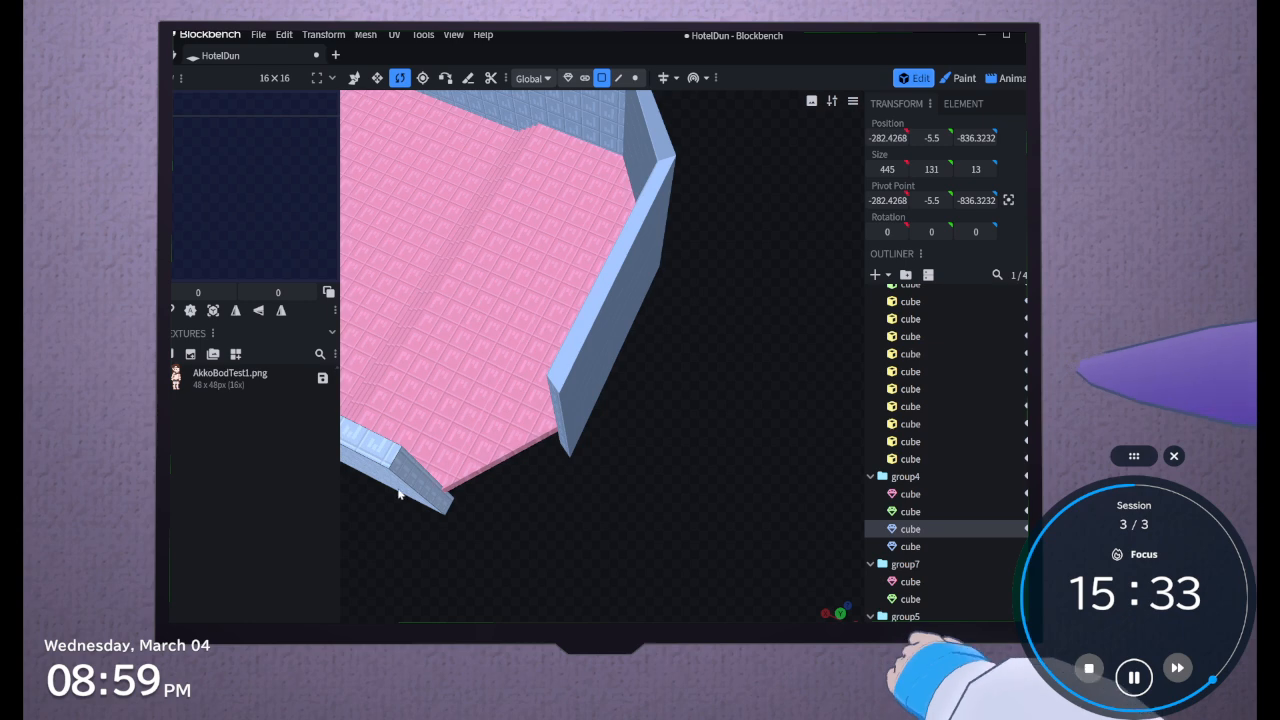
# Extrude the converted wall's end face and move it to X -405, Z 86.5, where it meets the neighbouring wall's end
pyautogui.click(399, 494)
pyautogui.click(658, 78)
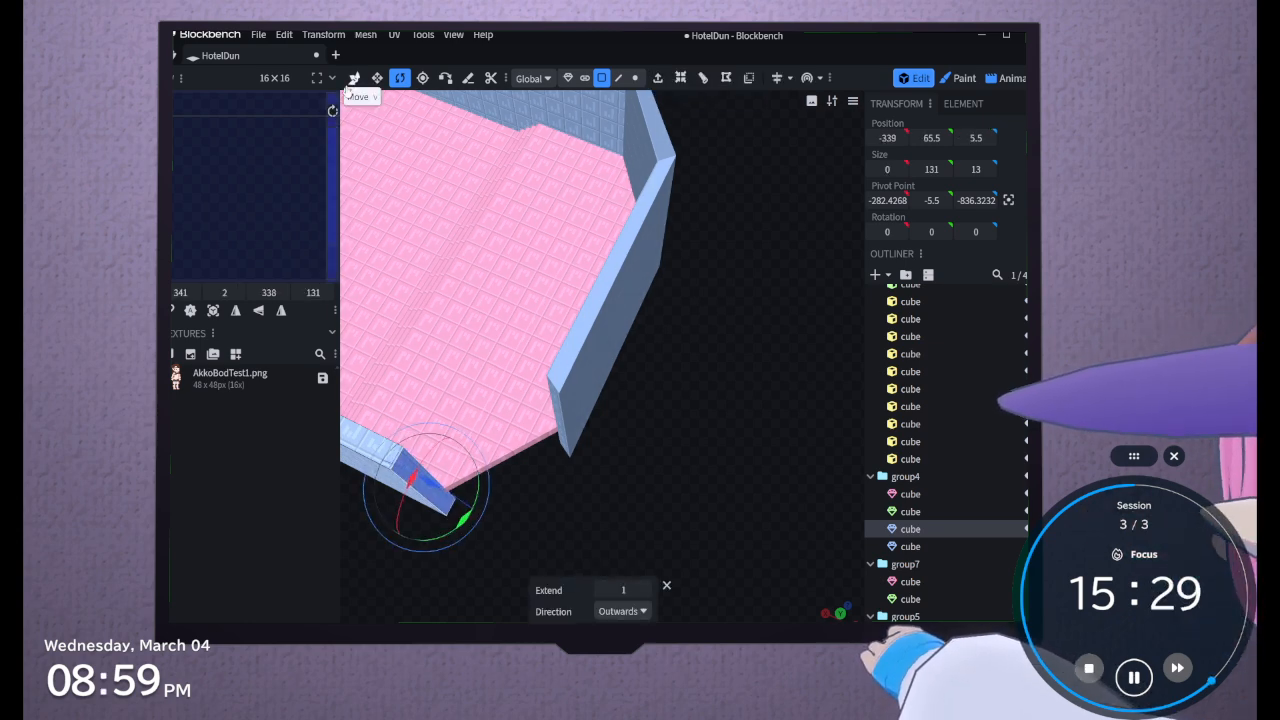
pyautogui.click(354, 78)
pyautogui.moveTo(368, 463); pyautogui.dragTo(458, 510)
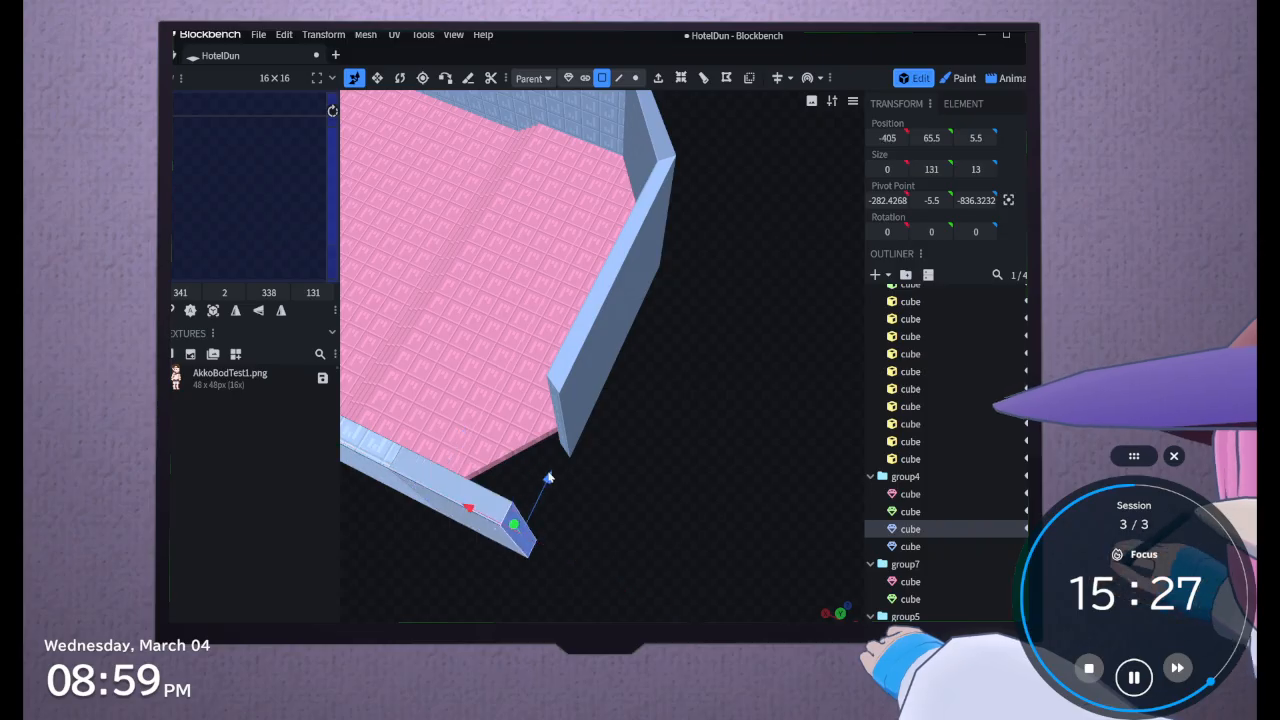
pyautogui.moveTo(548, 481); pyautogui.dragTo(601, 366)
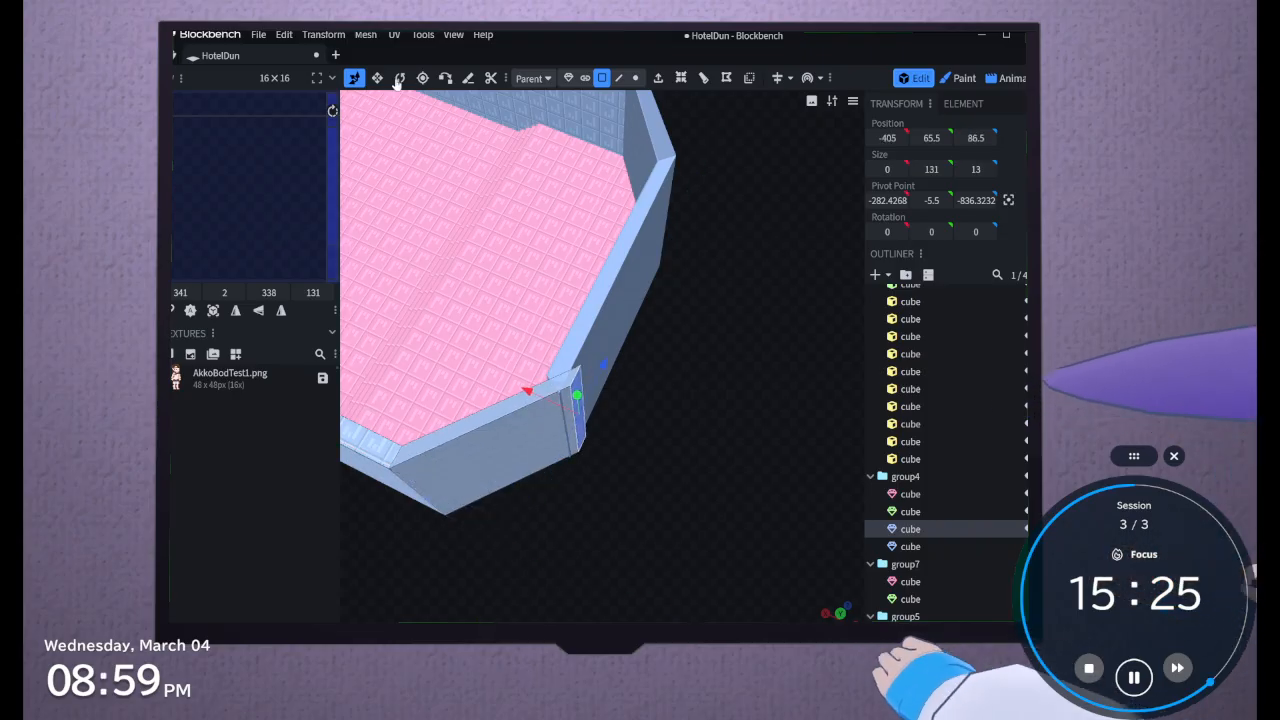
# Rotate the extruded end face 45° around the vertical axis and align it with the corner at X -396, Z 80.5
pyautogui.click(392, 80)
pyautogui.moveTo(567, 470); pyautogui.dragTo(619, 457)
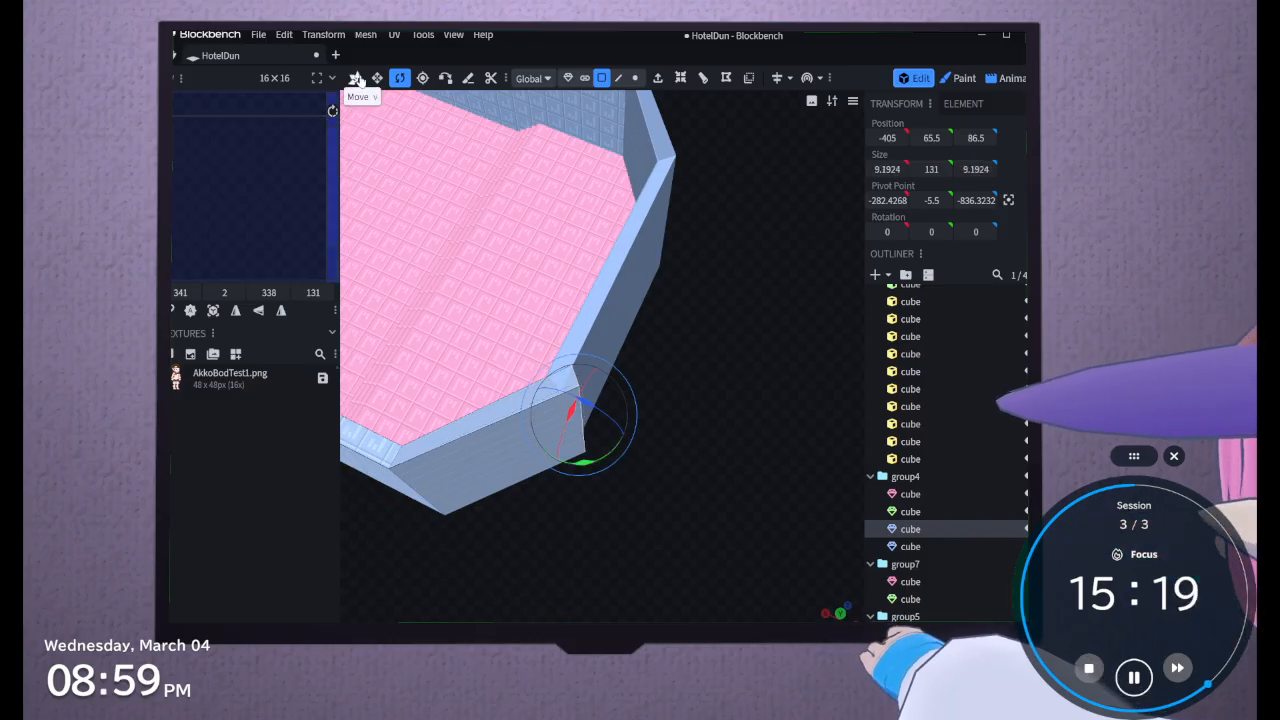
pyautogui.click(354, 77)
pyautogui.moveTo(534, 409); pyautogui.dragTo(519, 404)
pyautogui.moveTo(596, 360); pyautogui.dragTo(587, 380)
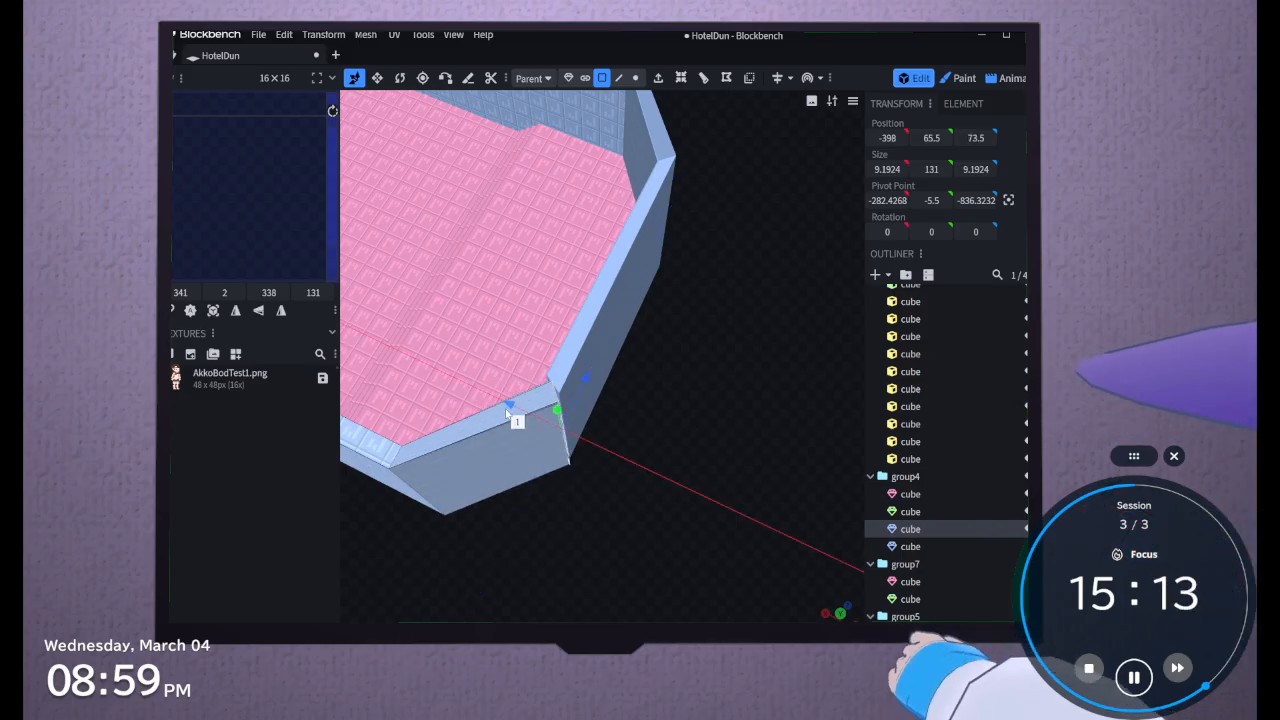
pyautogui.moveTo(543, 511); pyautogui.dragTo(584, 472)
pyautogui.moveTo(613, 401); pyautogui.dragTo(613, 398)
pyautogui.moveTo(575, 472); pyautogui.dragTo(590, 471)
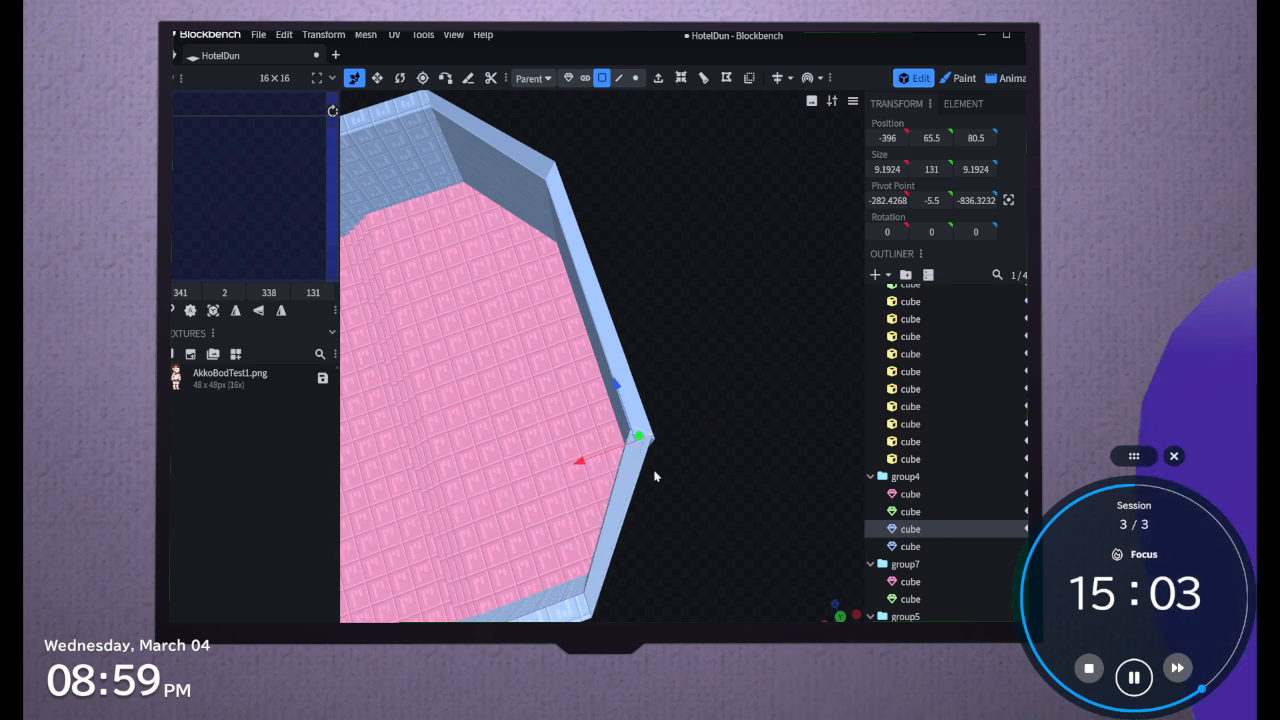
# Rotate the adjoining far wall's end face to a footprint of 8.7827 × 9.5846 and move it to Z -225.2071
pyautogui.scroll(3, 686, 480)
pyautogui.moveTo(708, 519)
pyautogui.mouseDown()
pyautogui.moveTo(739, 508)
pyautogui.moveTo(724, 514)
pyautogui.mouseUp()
pyautogui.click(633, 380)
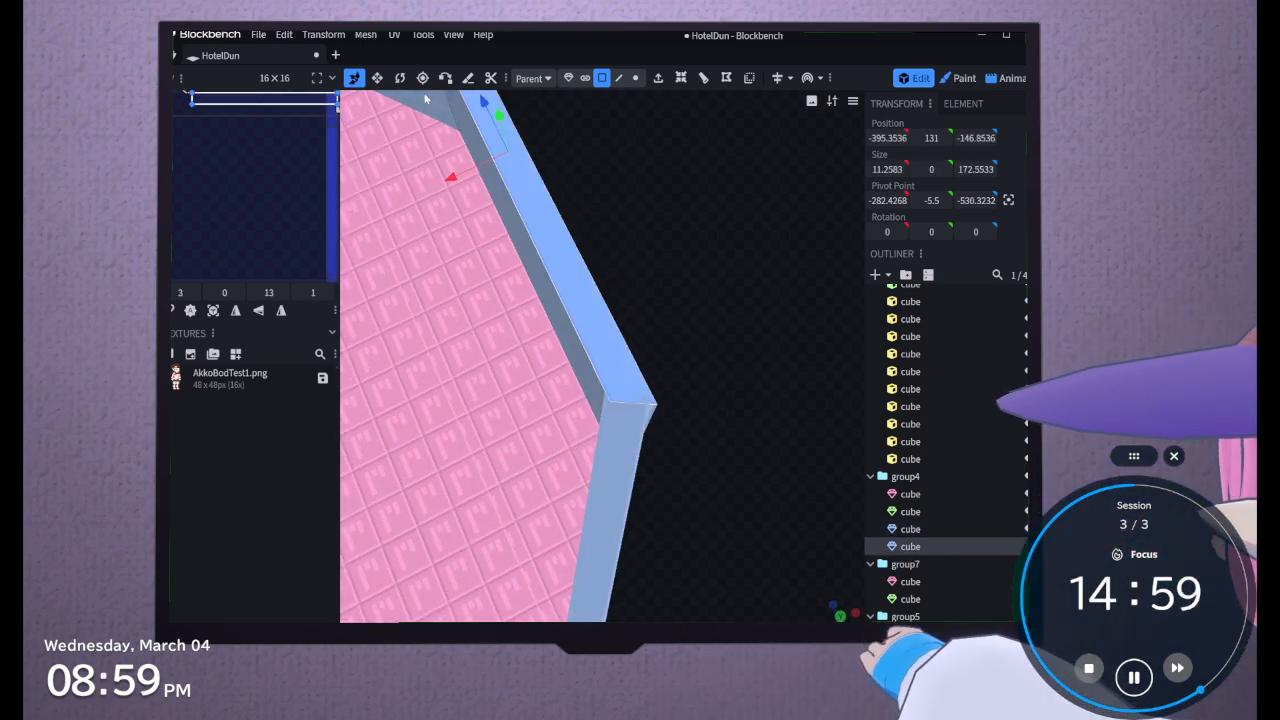
pyautogui.click(399, 78)
pyautogui.moveTo(516, 207); pyautogui.dragTo(510, 207)
pyautogui.moveTo(771, 469); pyautogui.dragTo(750, 432)
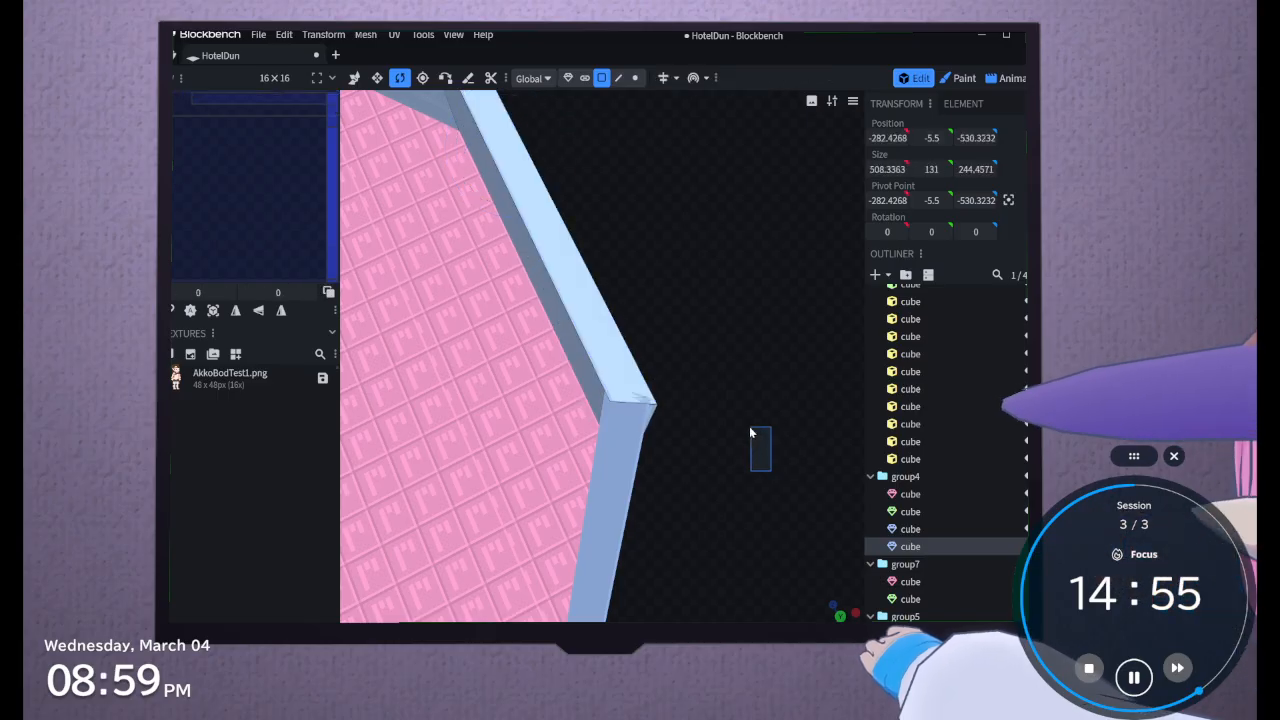
pyautogui.click(652, 425)
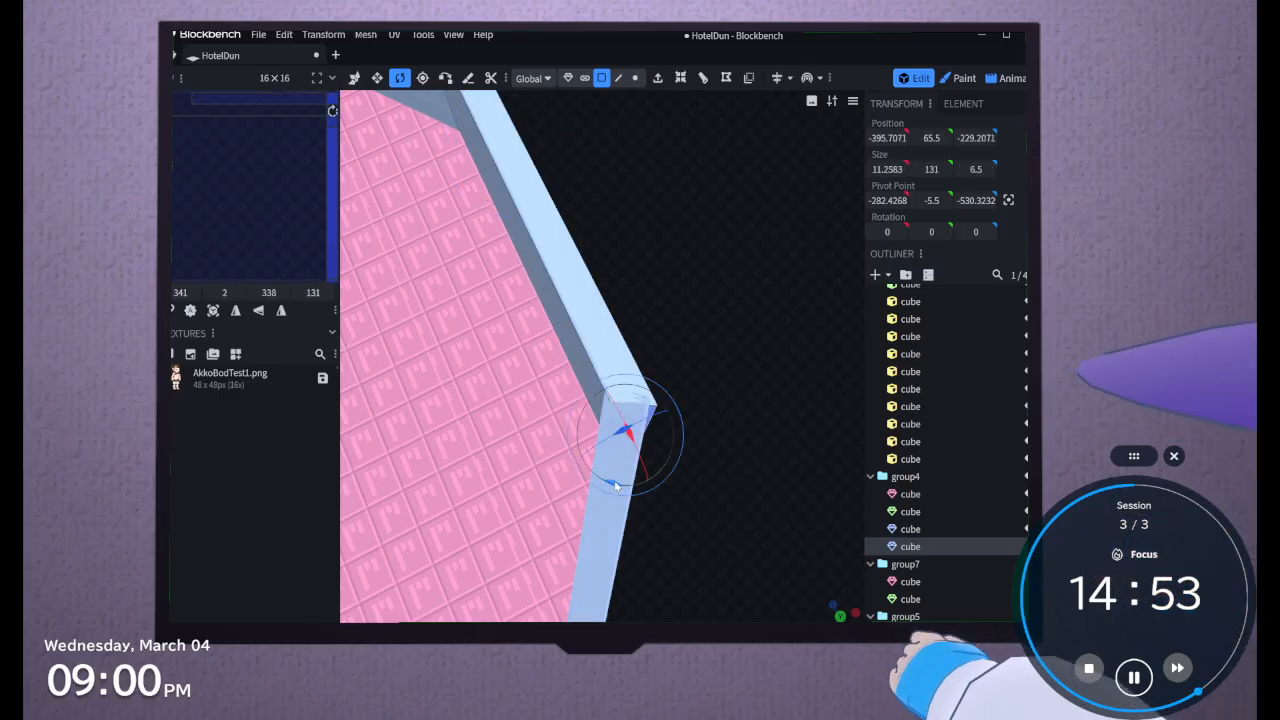
pyautogui.moveTo(616, 487); pyautogui.dragTo(605, 474)
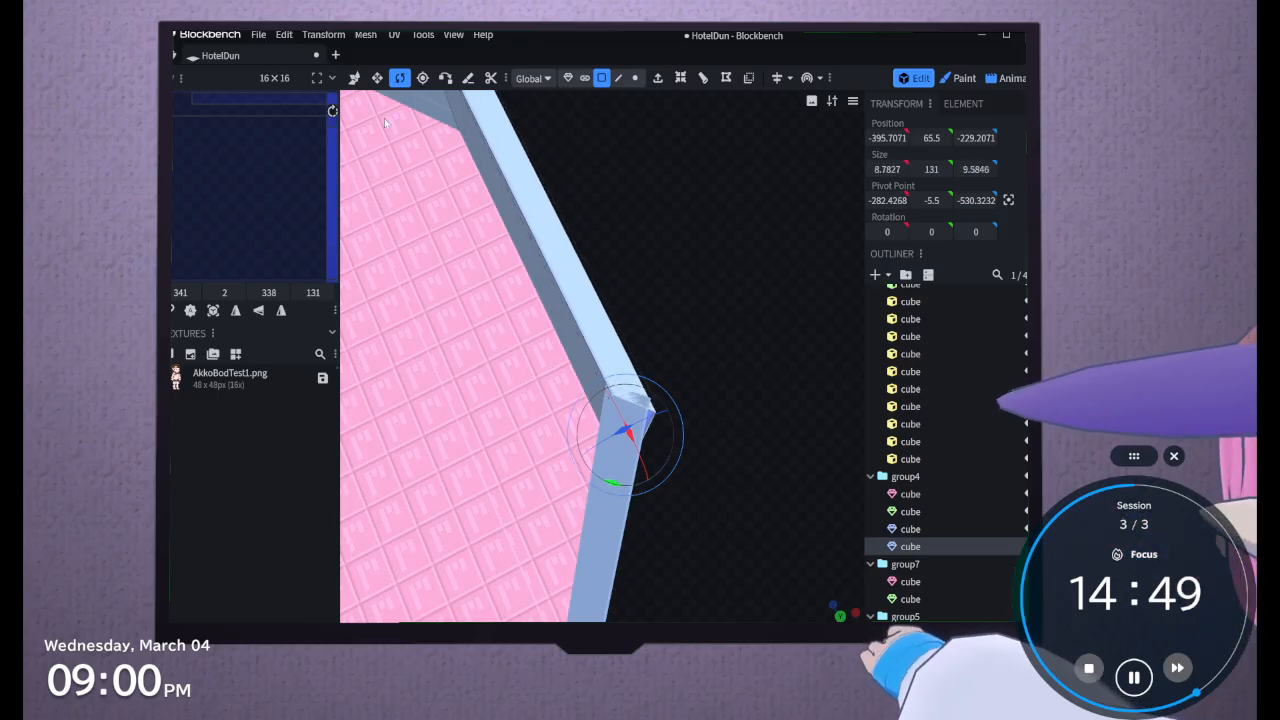
pyautogui.click(354, 77)
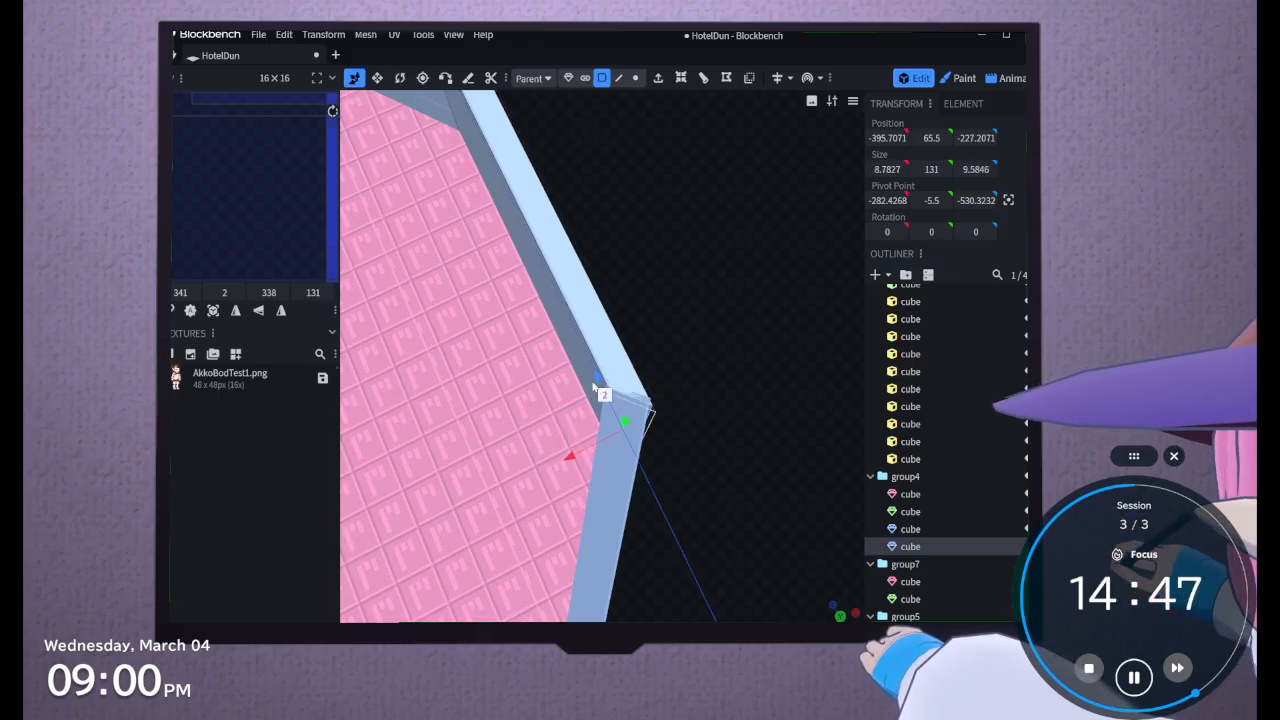
pyautogui.moveTo(588, 383); pyautogui.dragTo(587, 382)
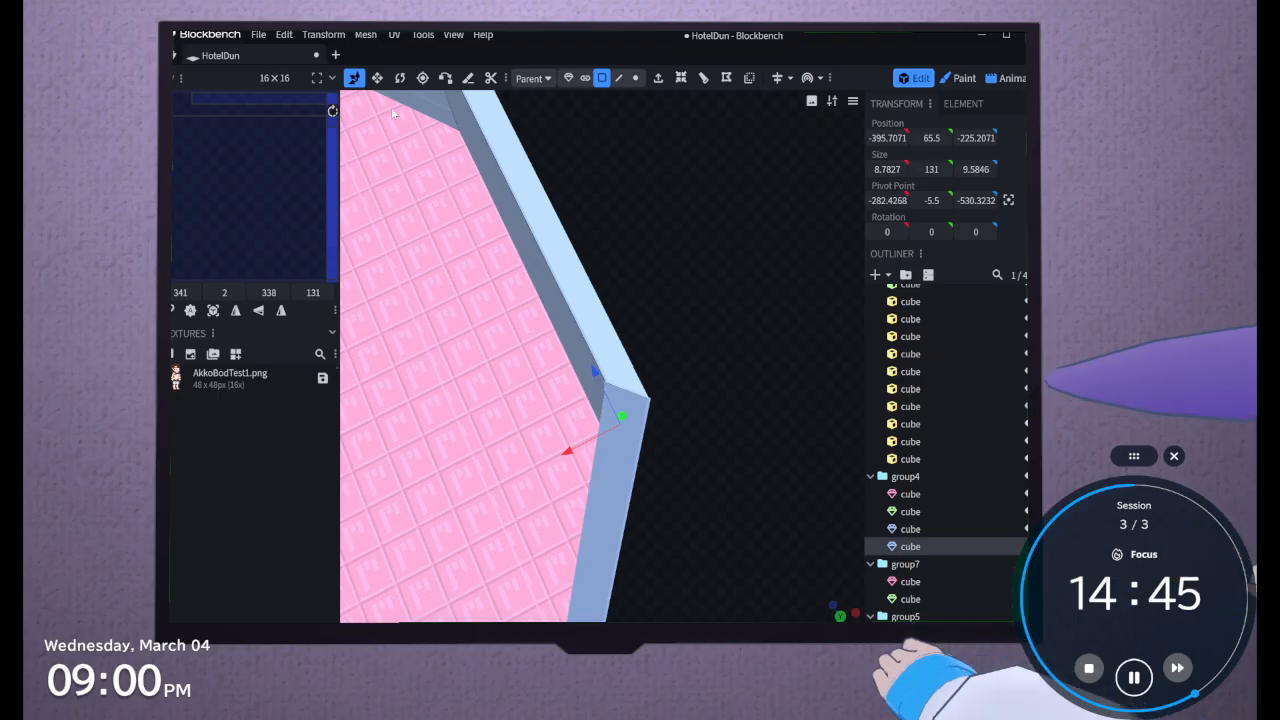
# Fine-tune the far wall's end face rotation around the vertical axis to a footprint of 9.1924 × 9.1924
pyautogui.click(399, 77)
pyautogui.scroll(3, 703, 358)
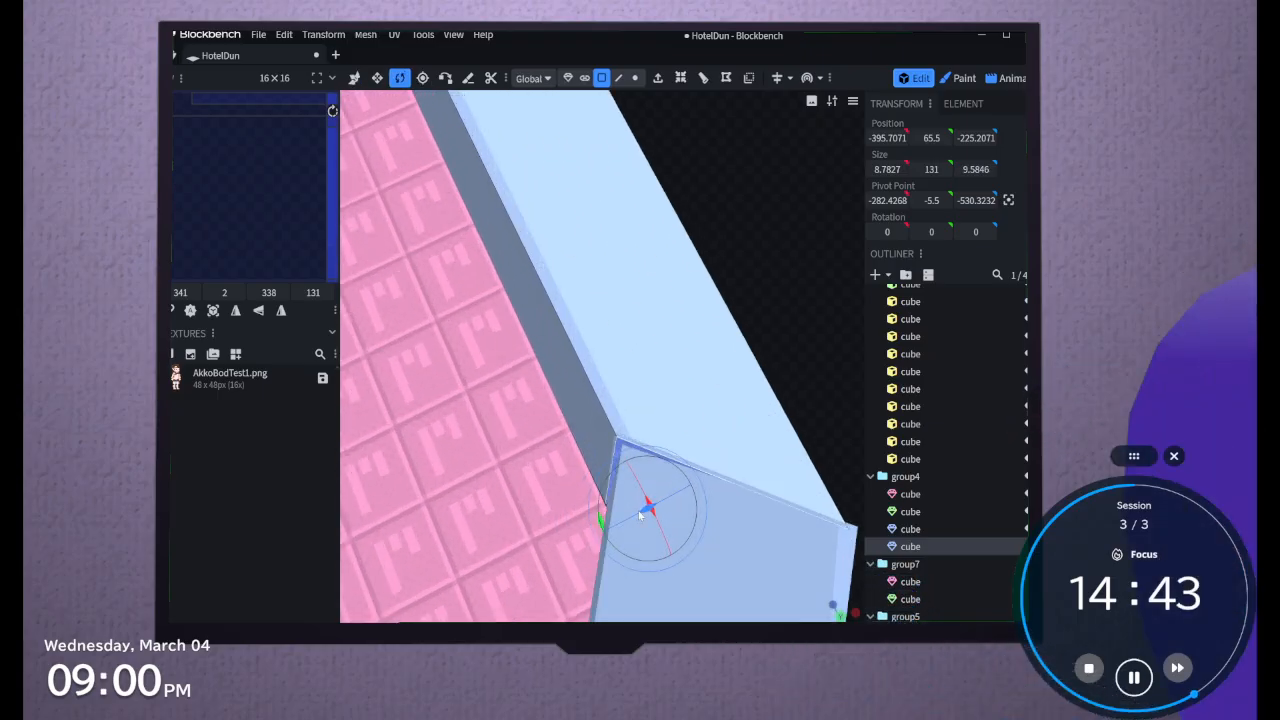
pyautogui.moveTo(600, 514)
pyautogui.mouseDown()
pyautogui.moveTo(606, 533)
pyautogui.moveTo(598, 522)
pyautogui.mouseUp()
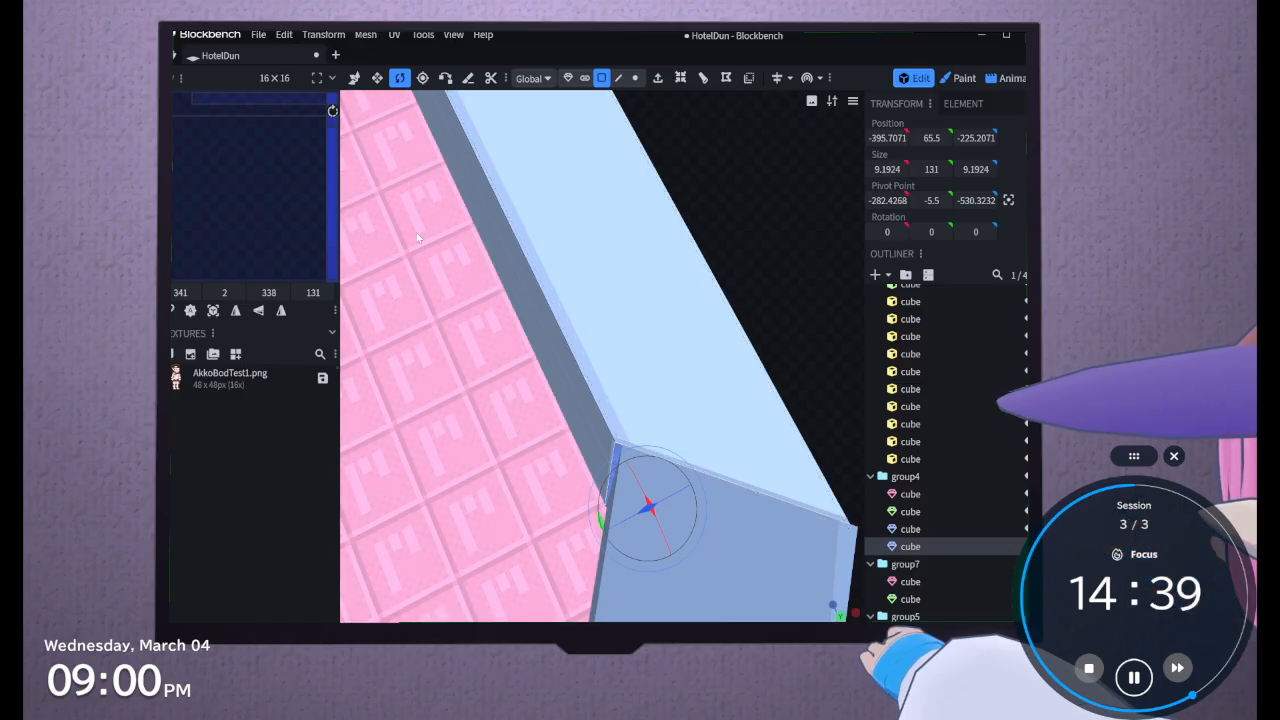
# Nudge the far wall's end face to X -395.9571, Z -225.7071 to close the seam with the other wall
pyautogui.click(358, 78)
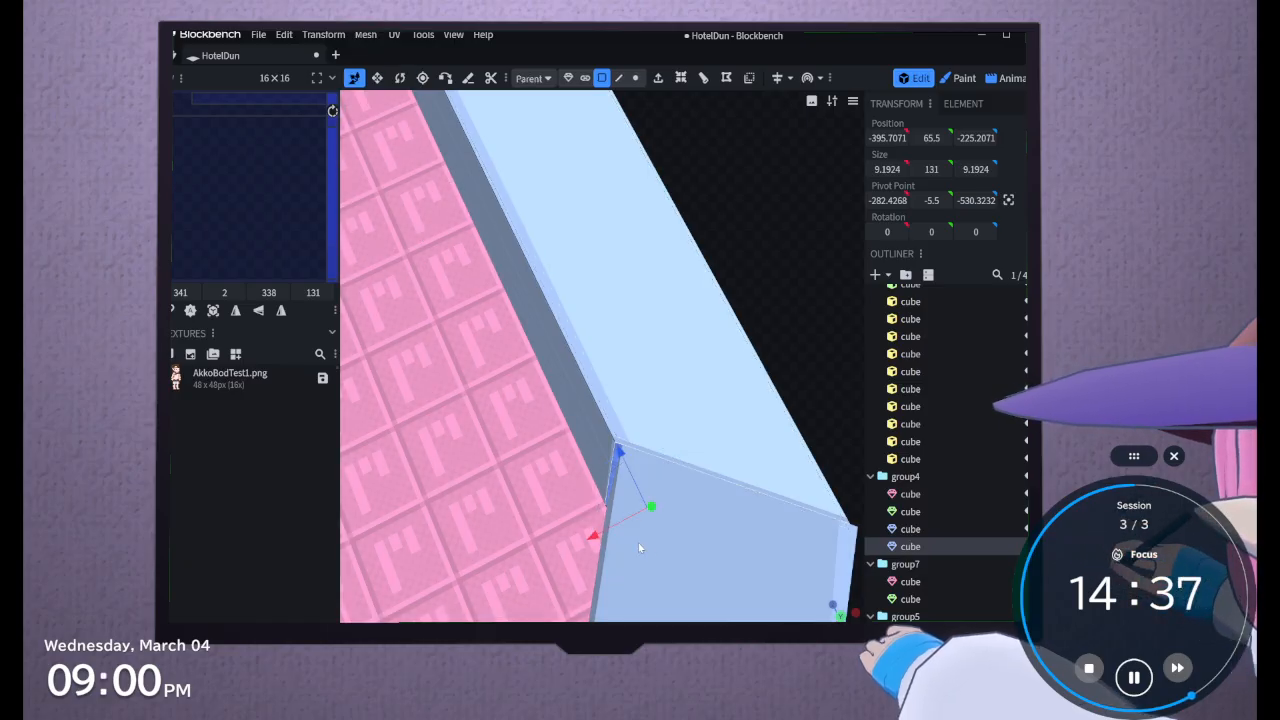
pyautogui.click(585, 540)
pyautogui.click(617, 463)
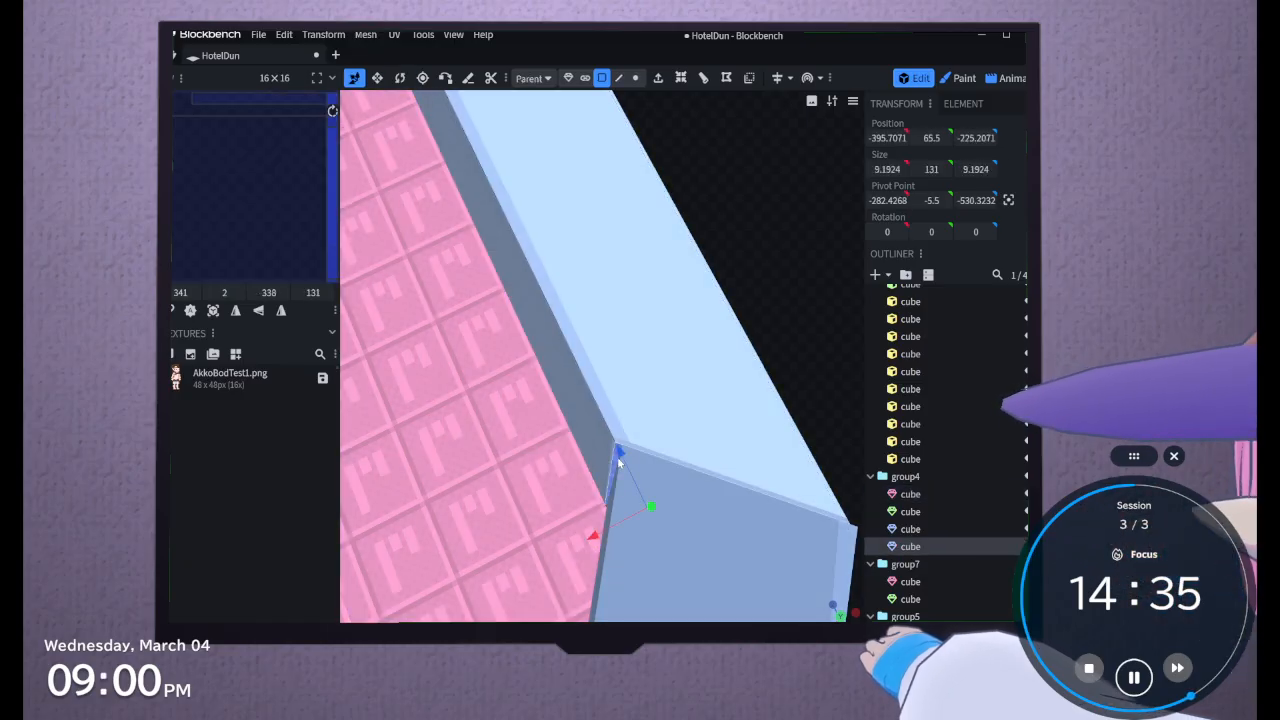
pyautogui.moveTo(597, 536); pyautogui.dragTo(606, 538)
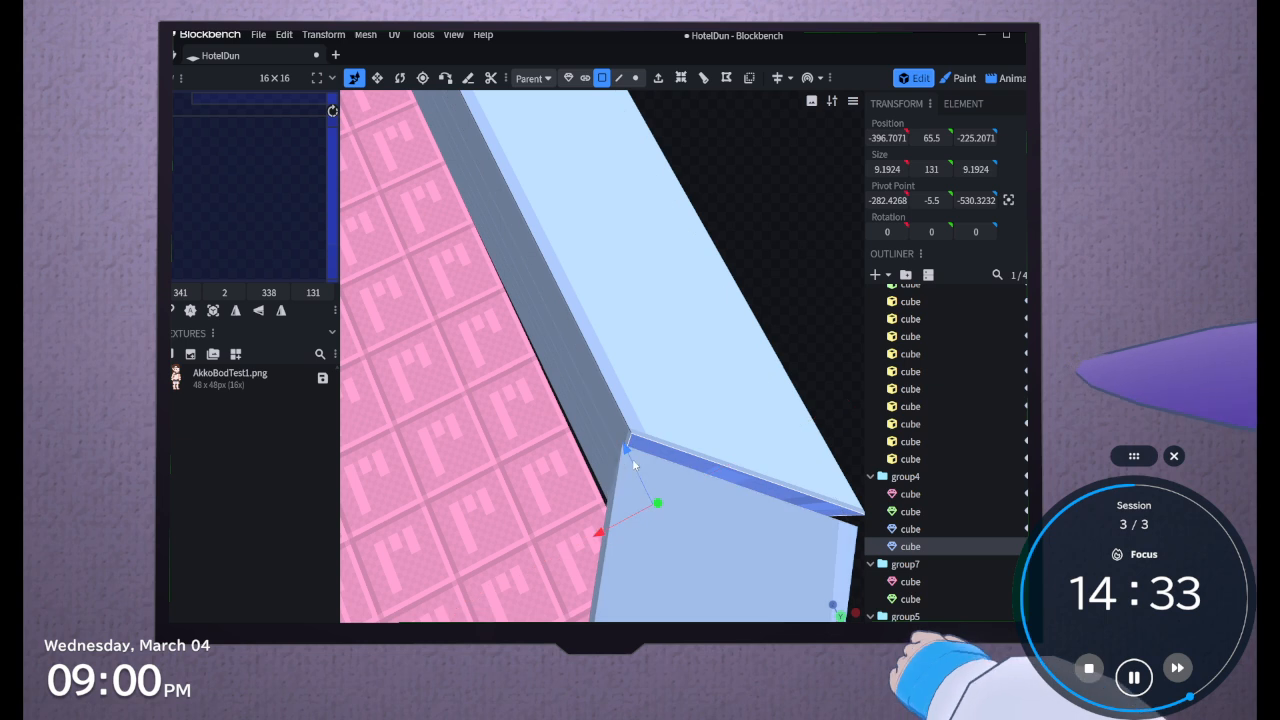
pyautogui.moveTo(630, 453); pyautogui.dragTo(626, 471)
pyautogui.moveTo(600, 534); pyautogui.dragTo(600, 538)
pyautogui.moveTo(627, 453); pyautogui.dragTo(627, 458)
pyautogui.moveTo(596, 540); pyautogui.dragTo(596, 540)
pyautogui.moveTo(622, 461); pyautogui.dragTo(622, 461)
pyautogui.scroll(3, 764, 254)
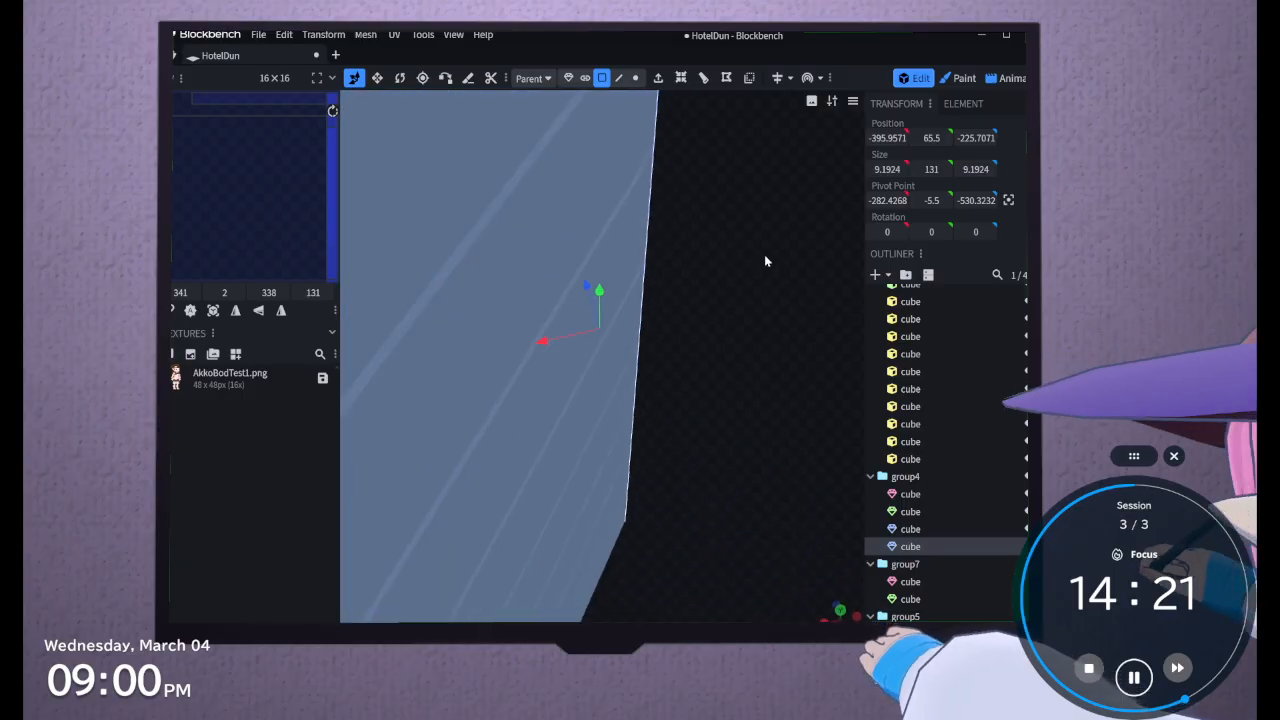
pyautogui.scroll(-4, 764, 254)
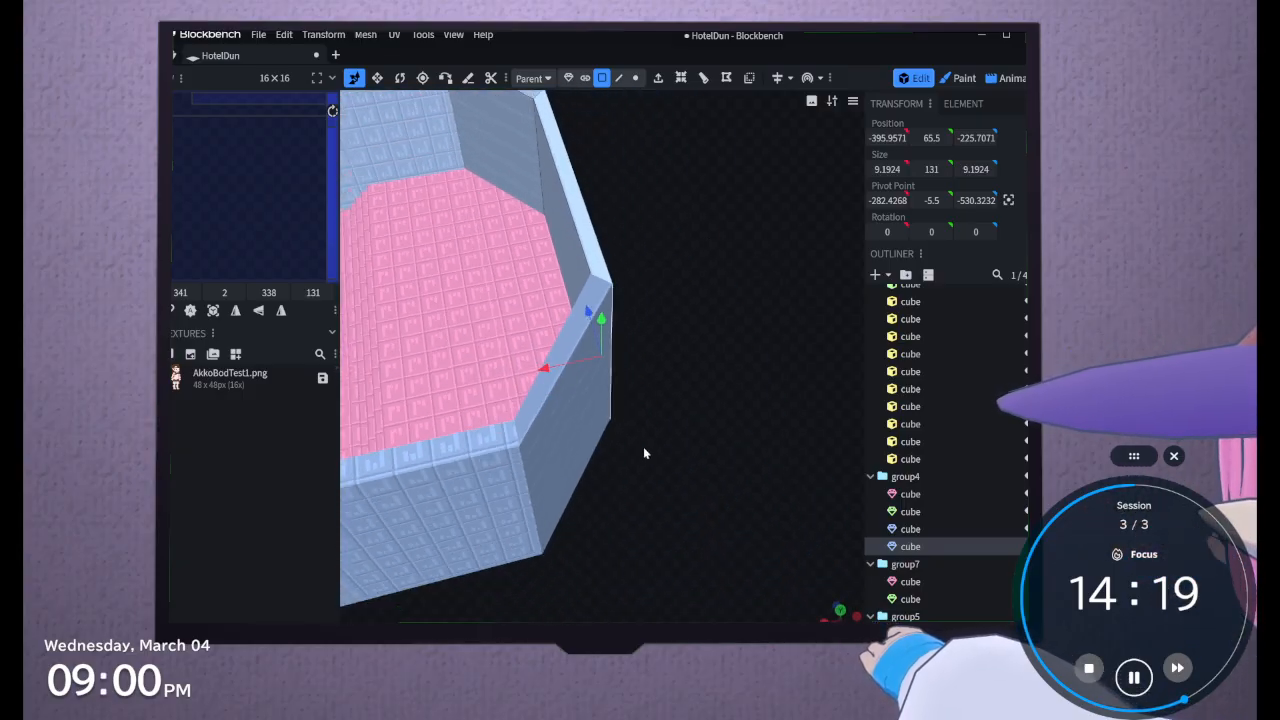
# Select the faces of the angled end wall sections across both wall meshes and apply Auto UV to them
pyautogui.click(603, 431)
pyautogui.moveTo(606, 429); pyautogui.dragTo(725, 365)
pyautogui.keyDown('shift'); pyautogui.click(553, 244); pyautogui.keyUp('shift')
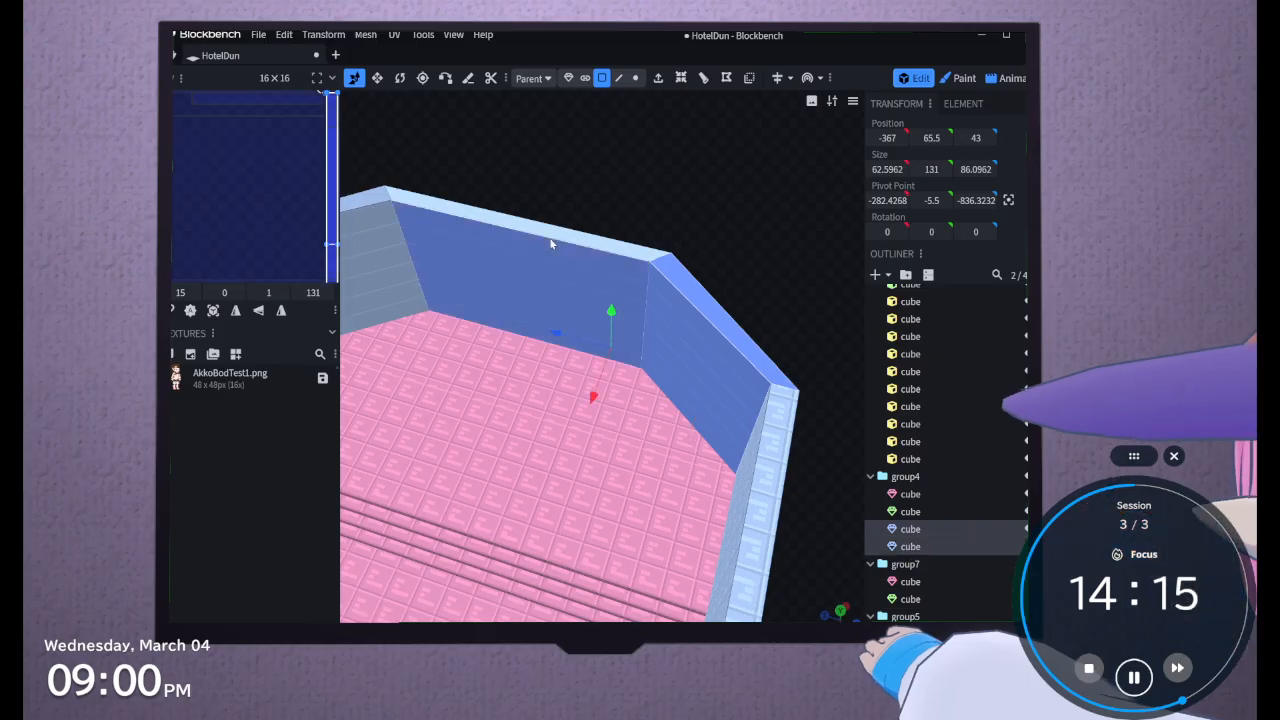
pyautogui.keyDown('shift'); pyautogui.click(390, 219); pyautogui.keyUp('shift')
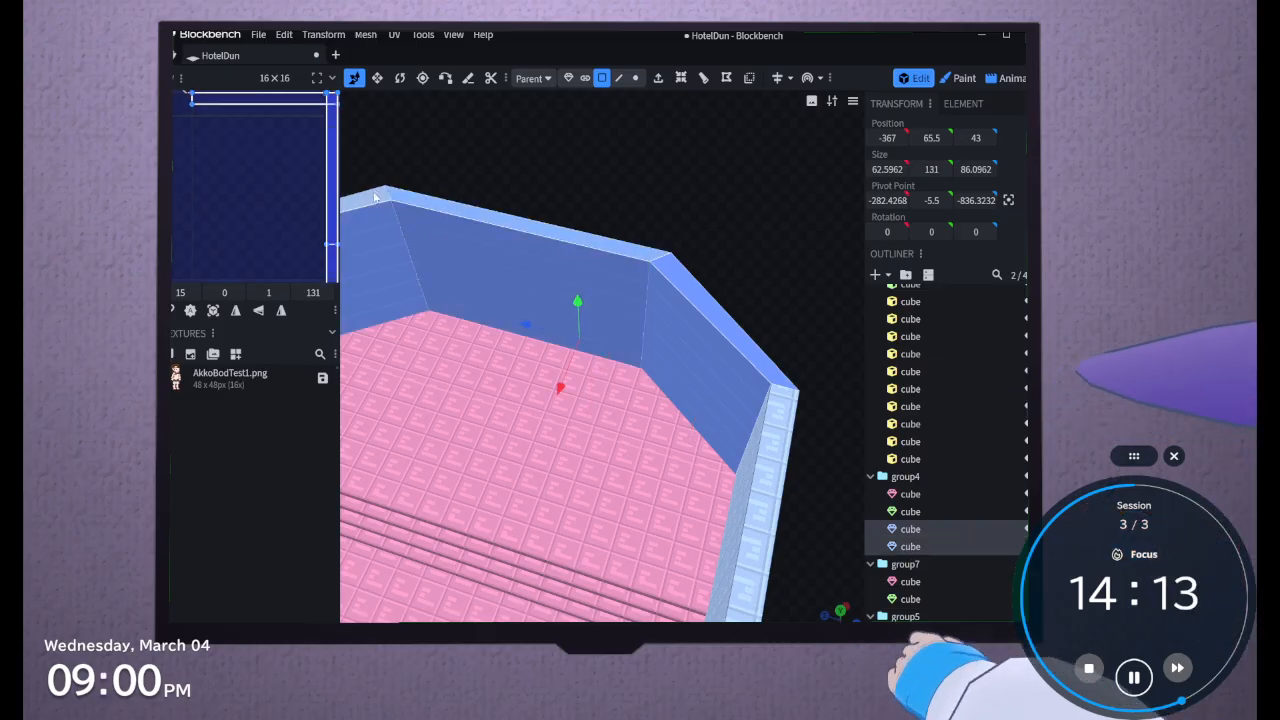
pyautogui.moveTo(612, 233); pyautogui.dragTo(746, 553)
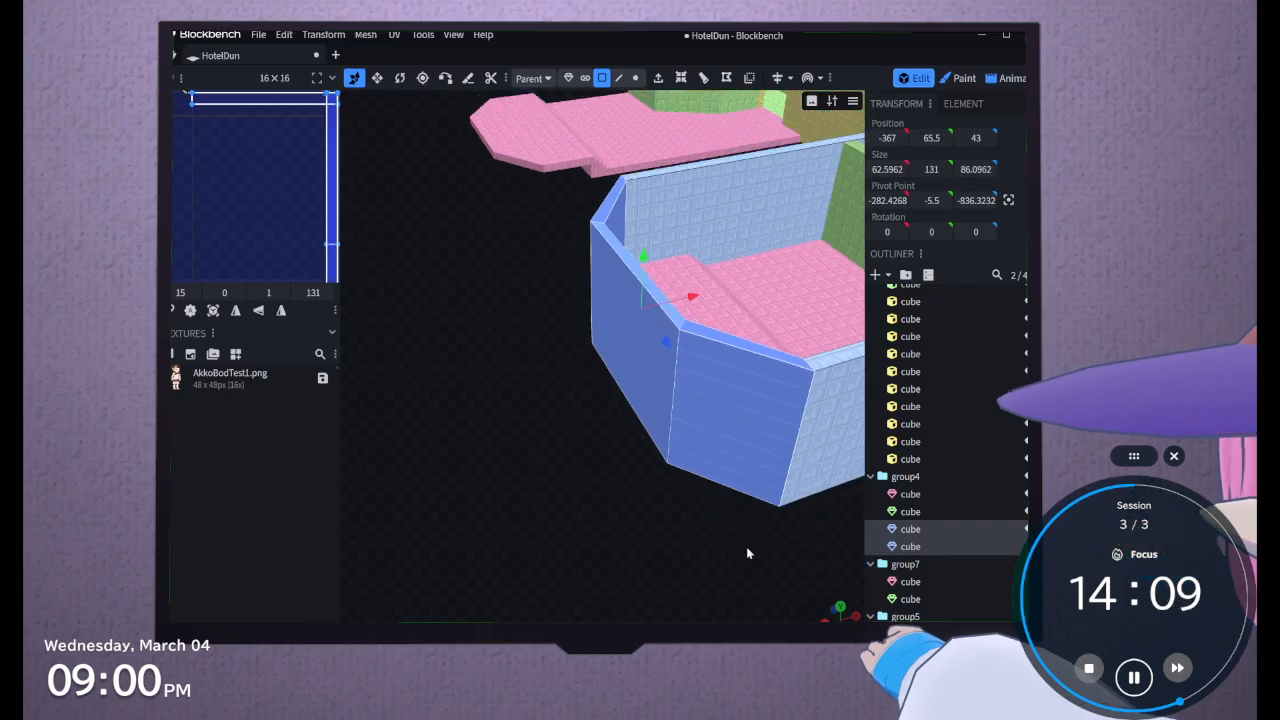
pyautogui.click(190, 311)
# Examine how the texture lies on the end walls and on the inner and outer faces of both long side walls
pyautogui.moveTo(409, 362); pyautogui.dragTo(540, 305)
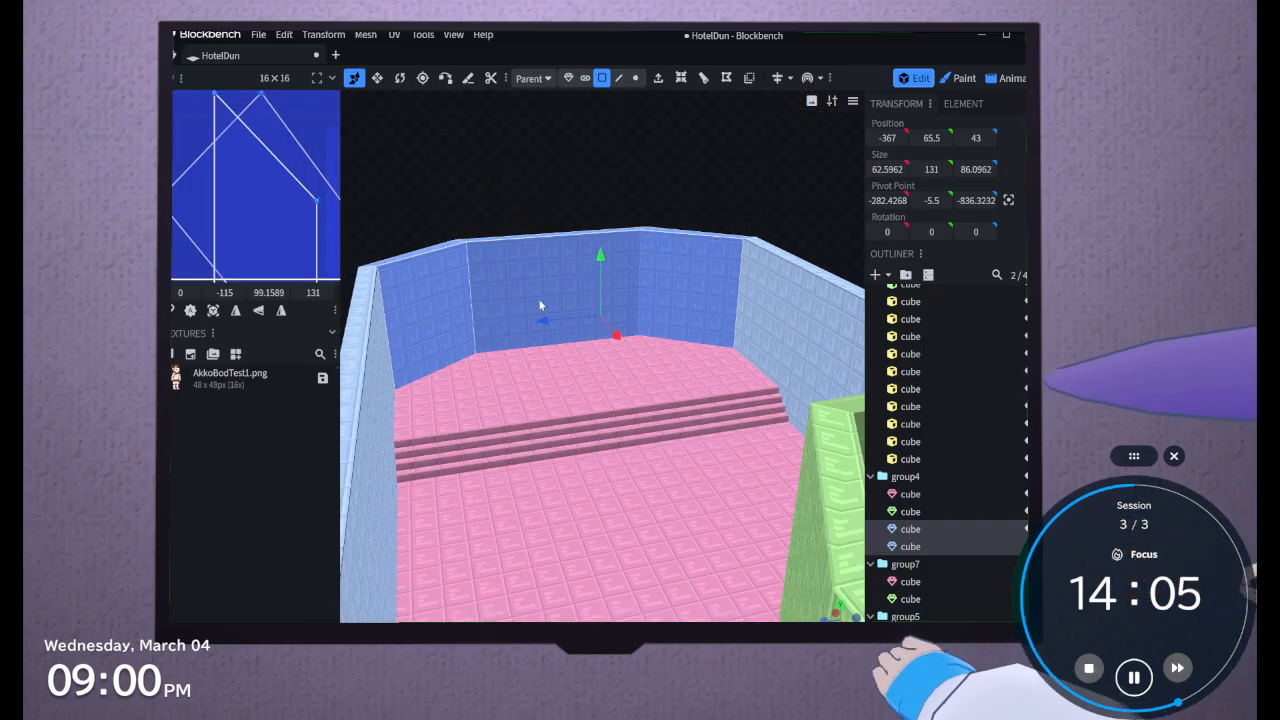
pyautogui.moveTo(491, 191); pyautogui.dragTo(473, 512)
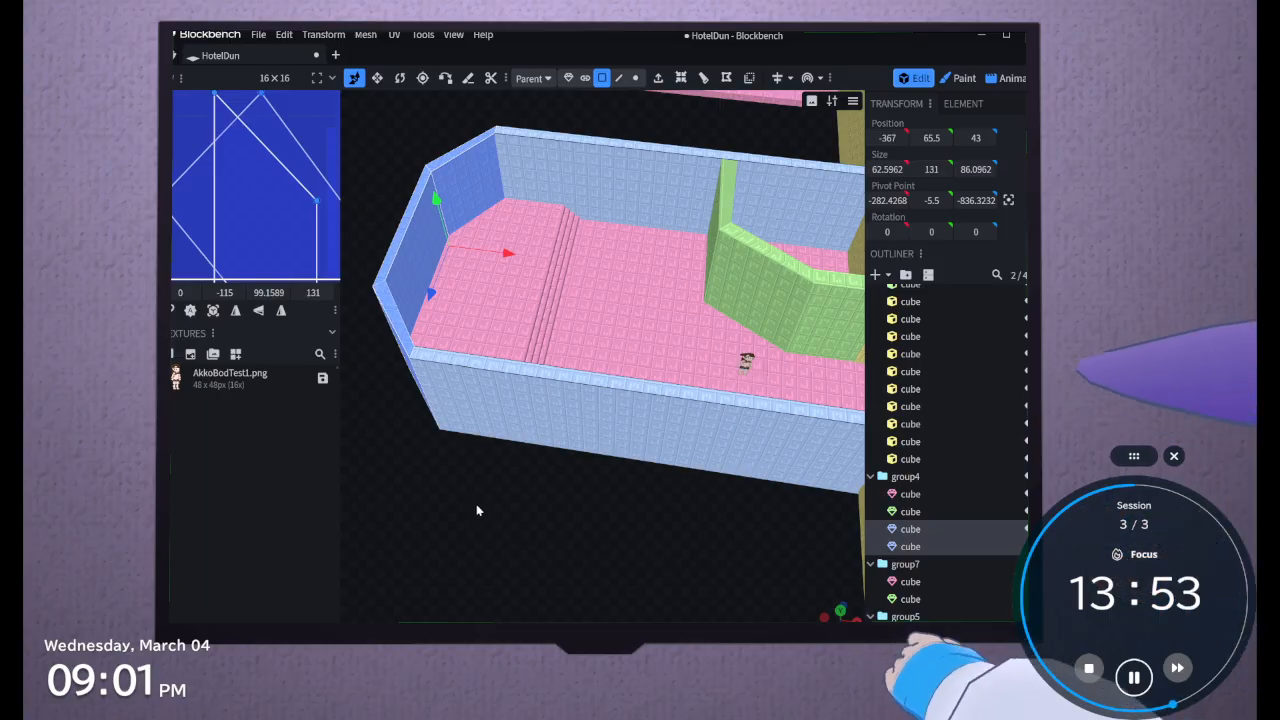
pyautogui.click(735, 413)
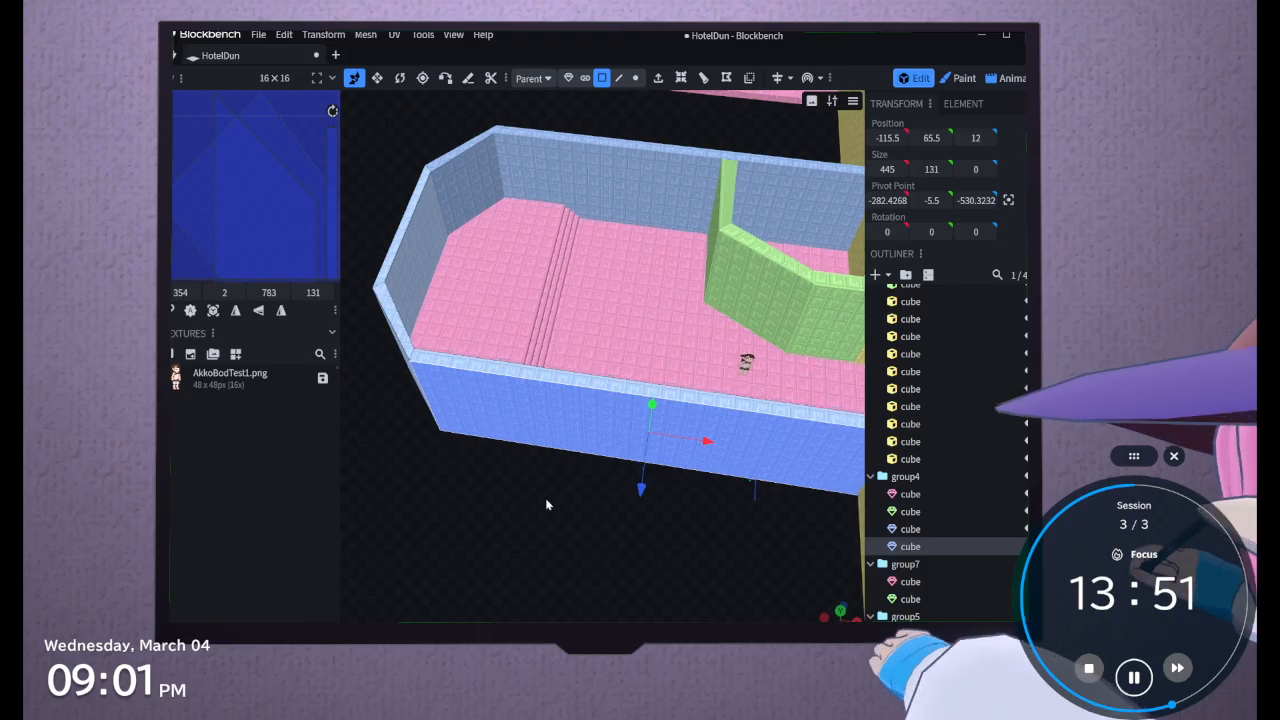
pyautogui.moveTo(545, 498); pyautogui.dragTo(765, 512)
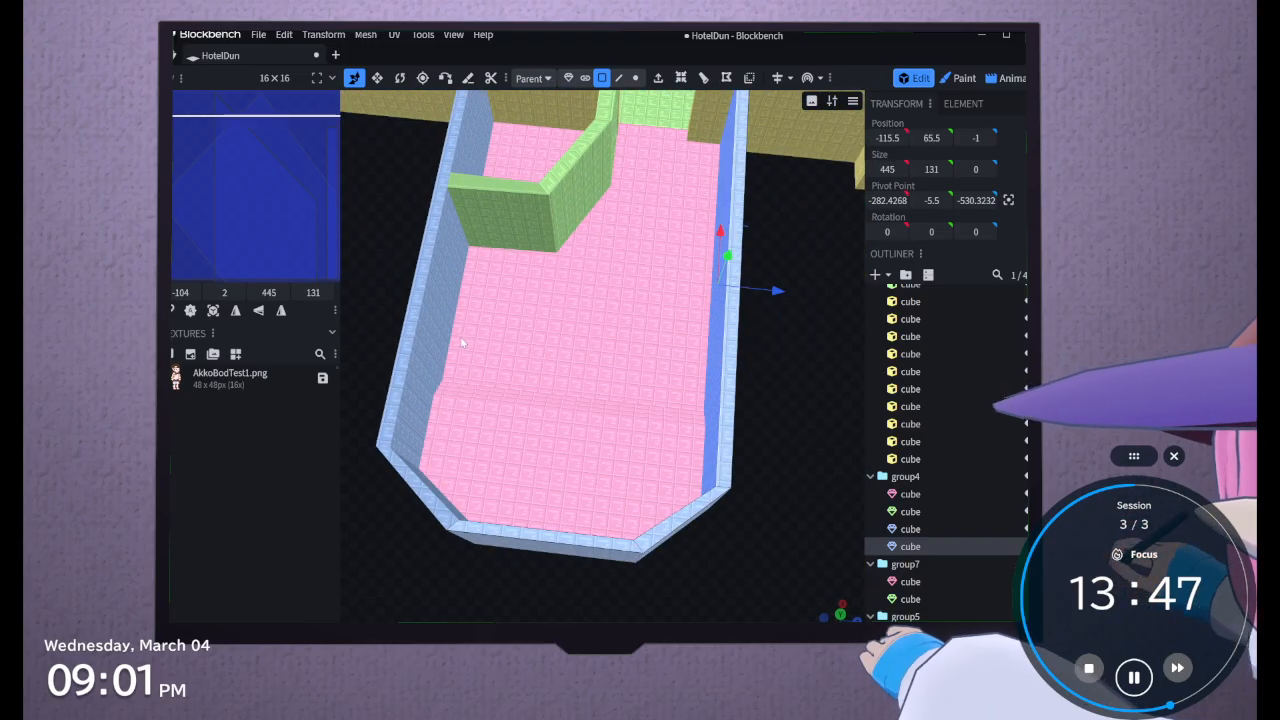
pyautogui.keyDown('shift'); pyautogui.click(445, 343); pyautogui.keyUp('shift')
pyautogui.moveTo(822, 417); pyautogui.dragTo(622, 326)
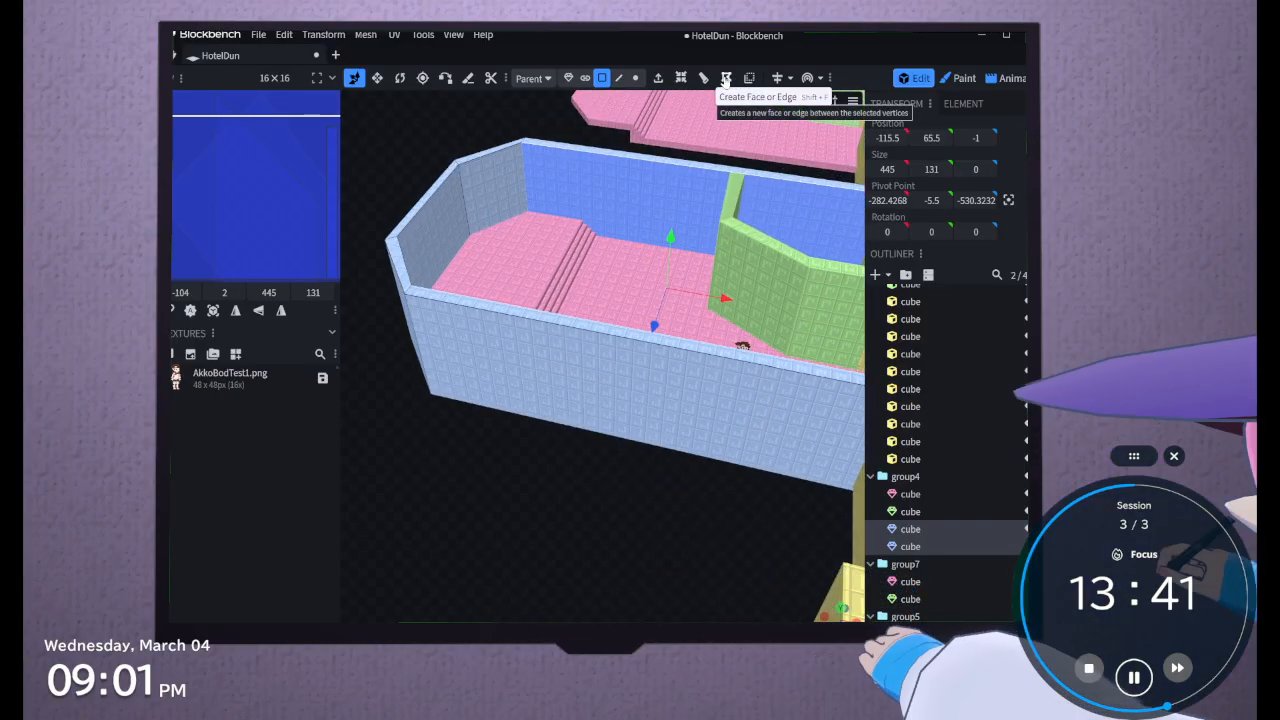
pyautogui.moveTo(440, 148); pyautogui.dragTo(492, 197)
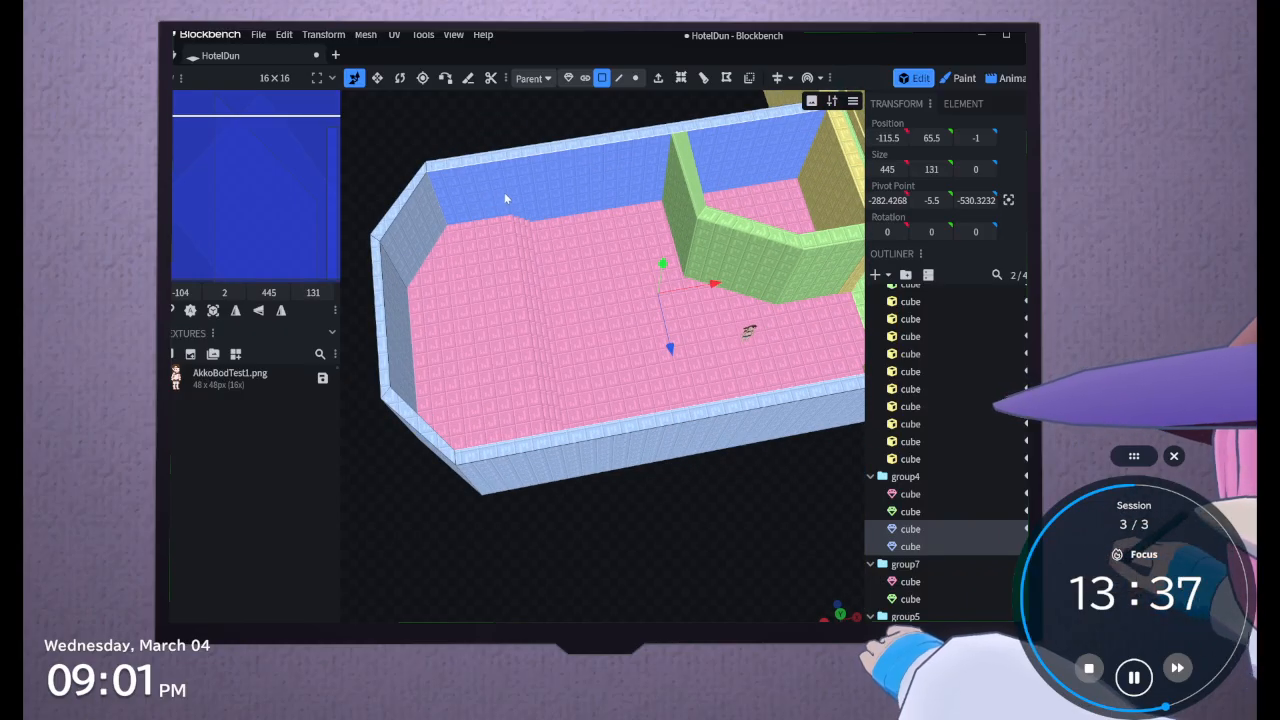
pyautogui.click(587, 173)
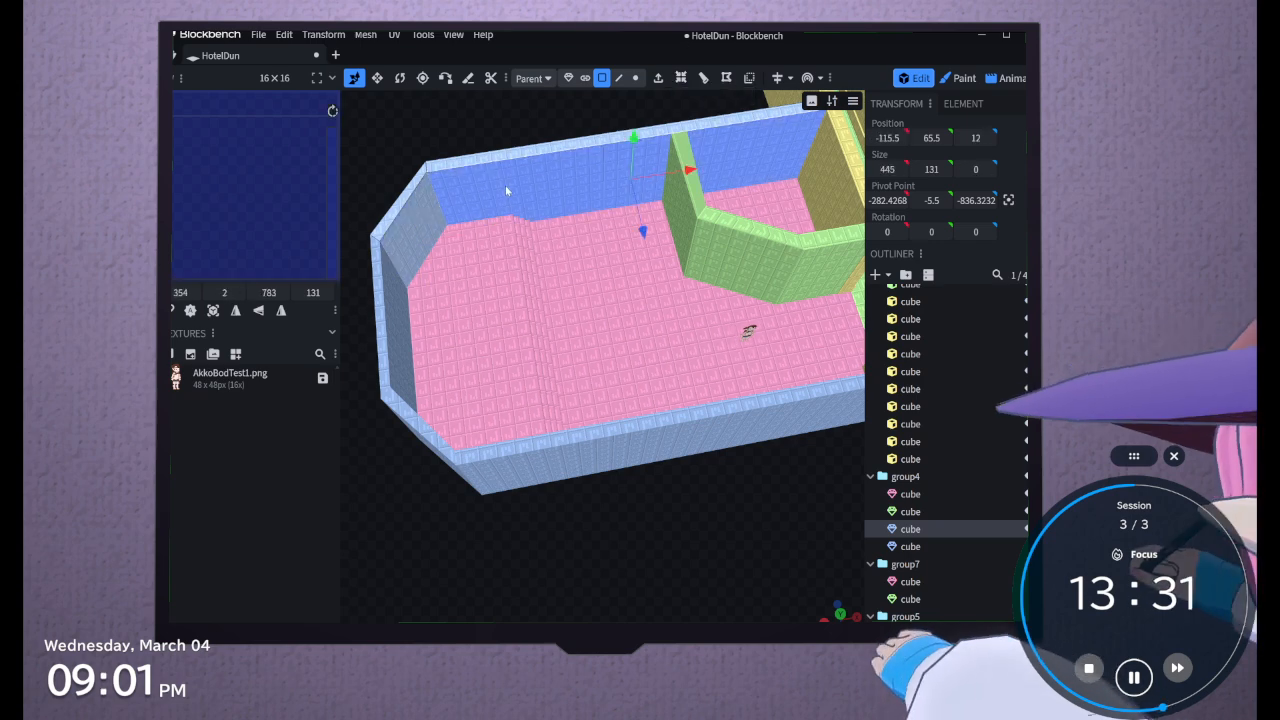
pyautogui.moveTo(572, 106); pyautogui.dragTo(773, 125)
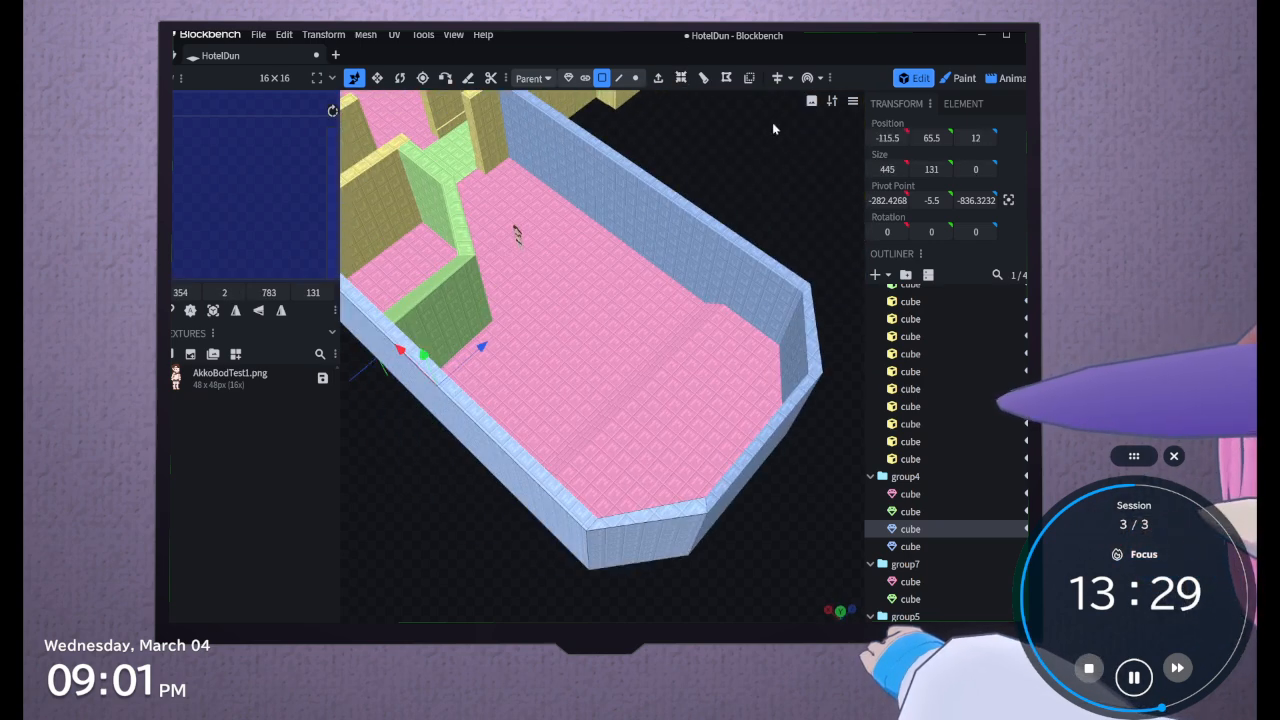
# Try to inset the inner faces of both long side walls at the same time
pyautogui.keyDown('shift'); pyautogui.click(681, 218); pyautogui.keyUp('shift')
pyautogui.scroll(-2, 710, 169)
pyautogui.moveTo(726, 170); pyautogui.dragTo(606, 149)
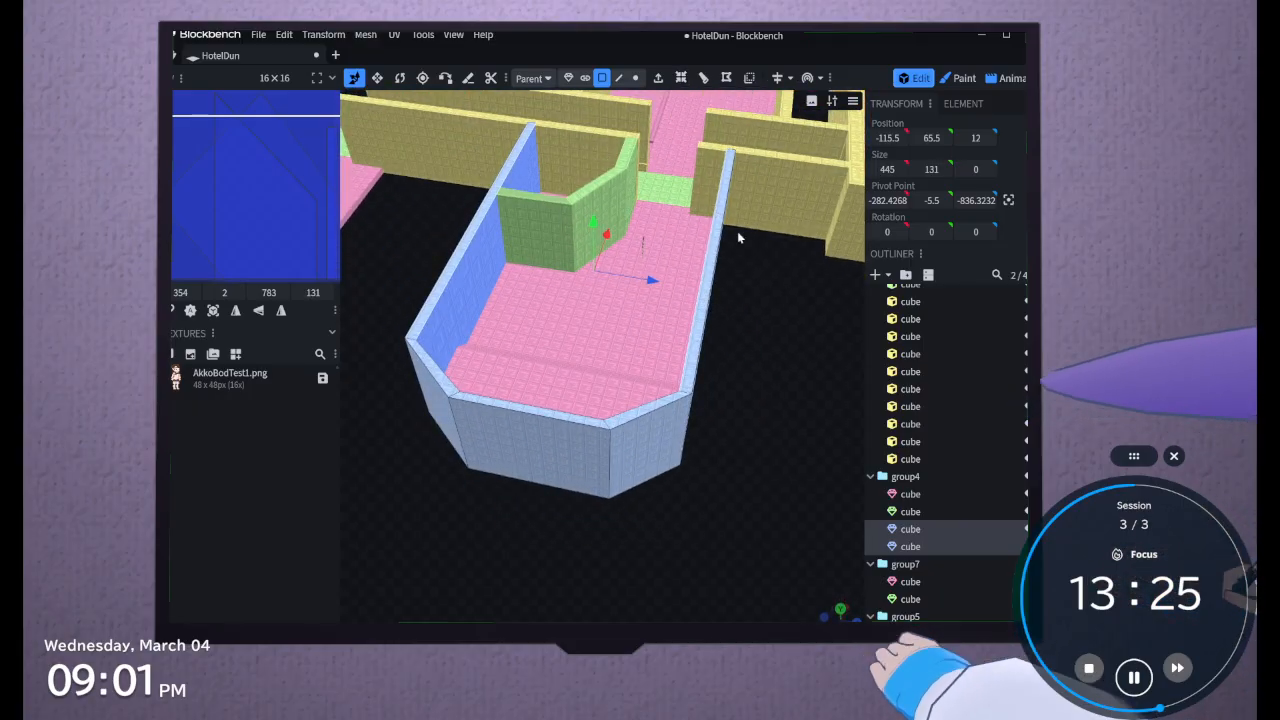
pyautogui.moveTo(737, 231); pyautogui.dragTo(565, 302)
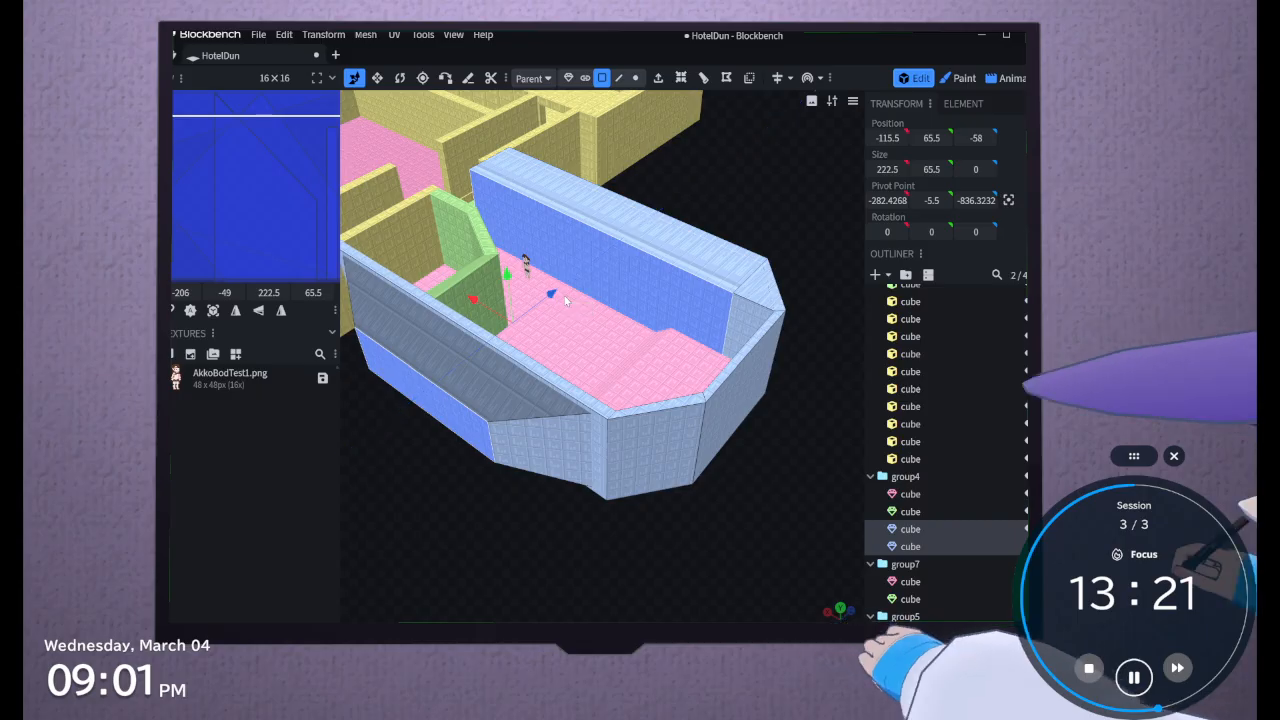
pyautogui.moveTo(658, 198); pyautogui.dragTo(583, 278)
pyautogui.hotkey('ctrl', 'z')
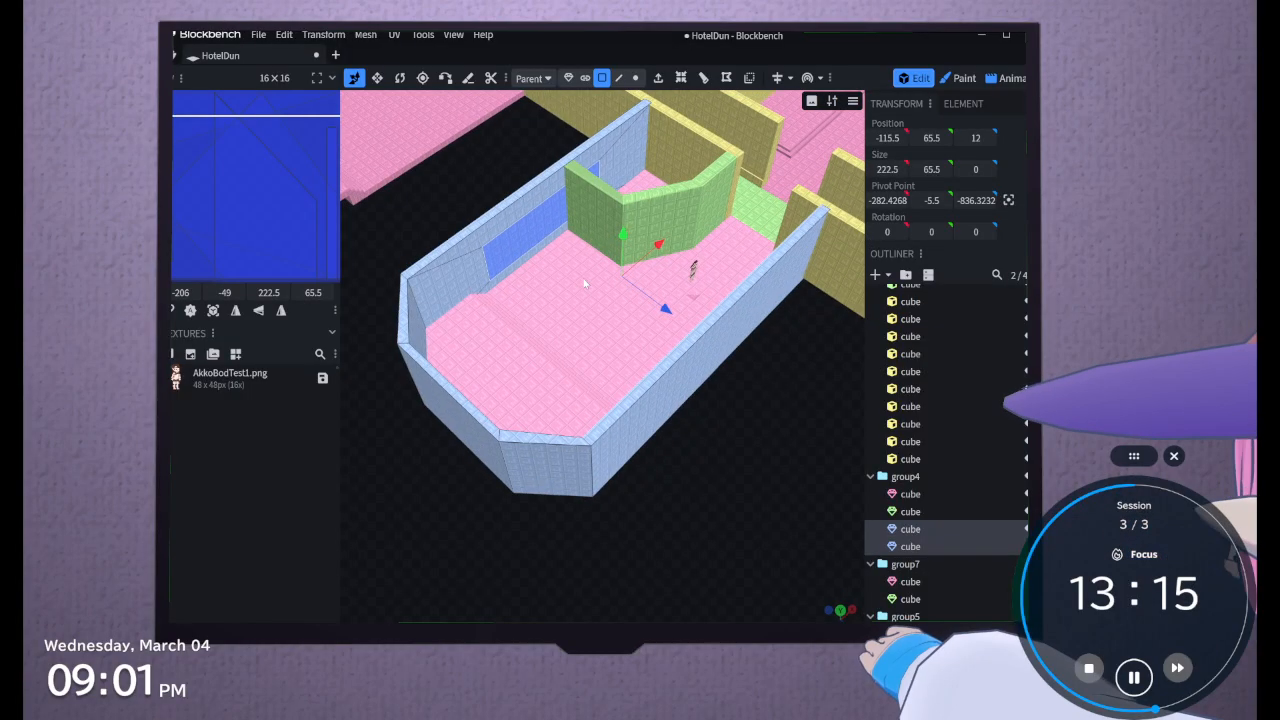
pyautogui.hotkey('ctrl', 'z')
# Try to inset the inner face of only one long side wall
pyautogui.moveTo(720, 413); pyautogui.dragTo(672, 280)
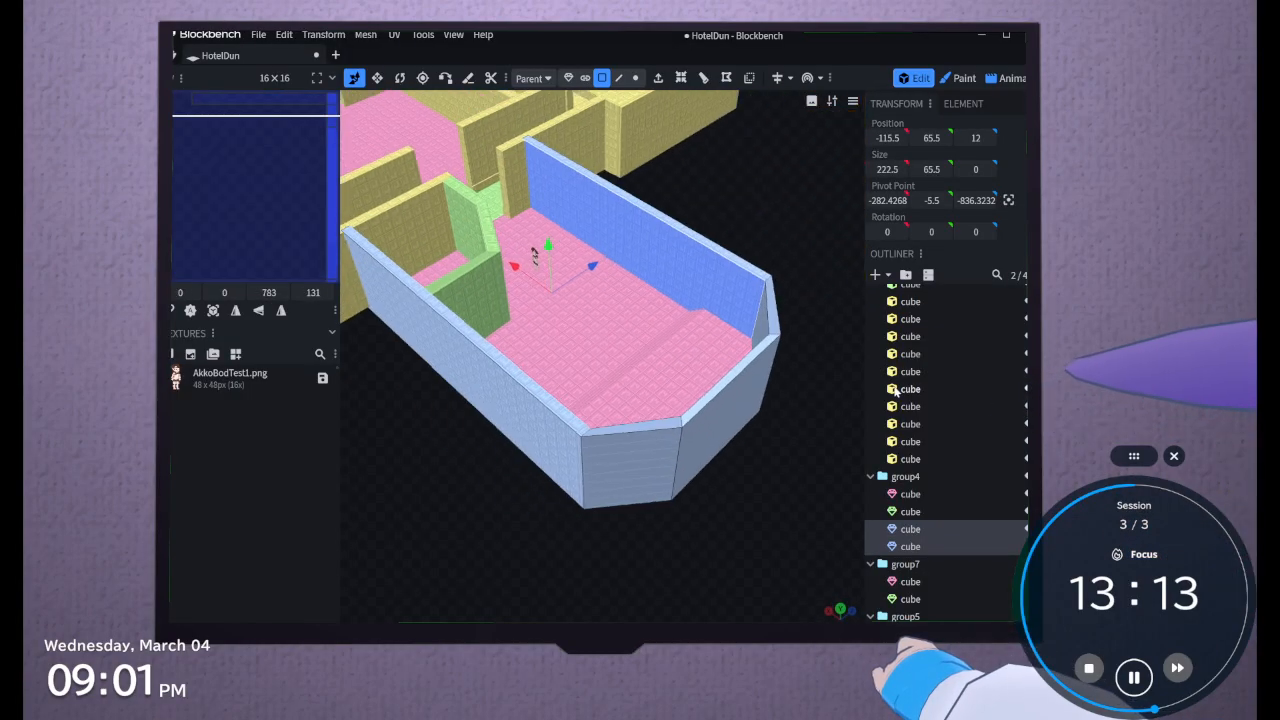
pyautogui.click(672, 278)
pyautogui.click(680, 77)
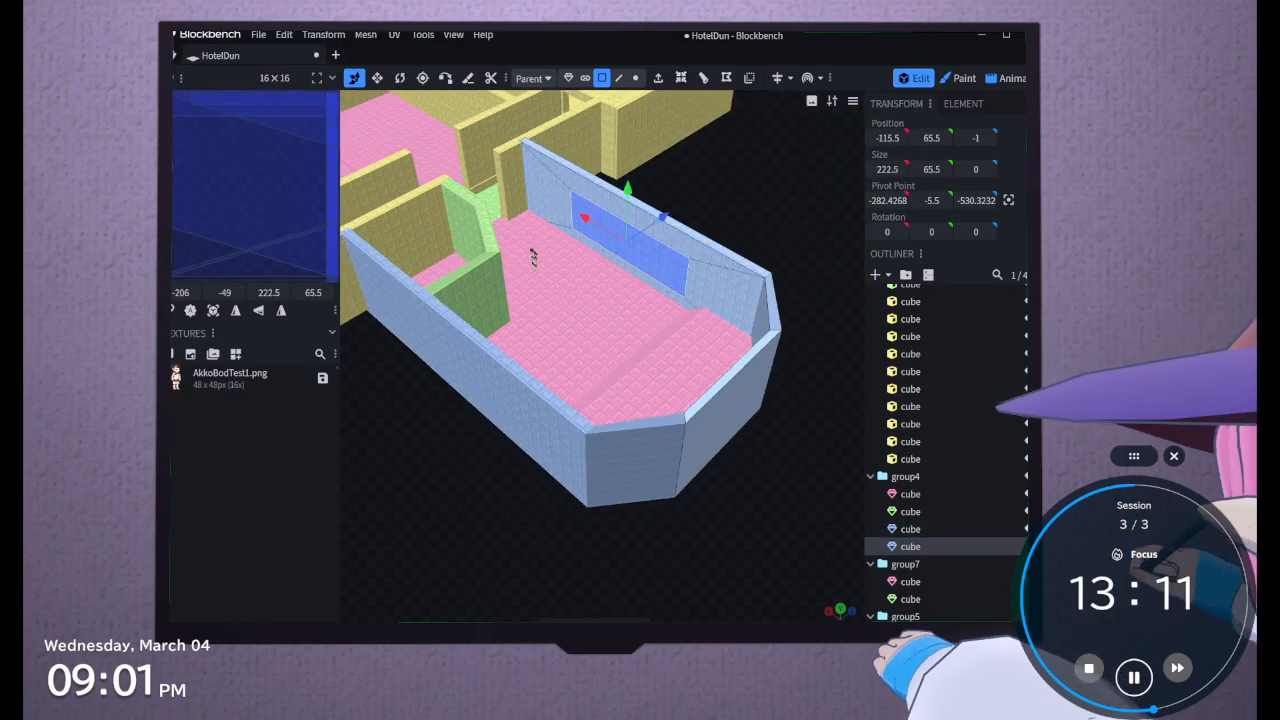
pyautogui.moveTo(603, 630); pyautogui.dragTo(562, 630)
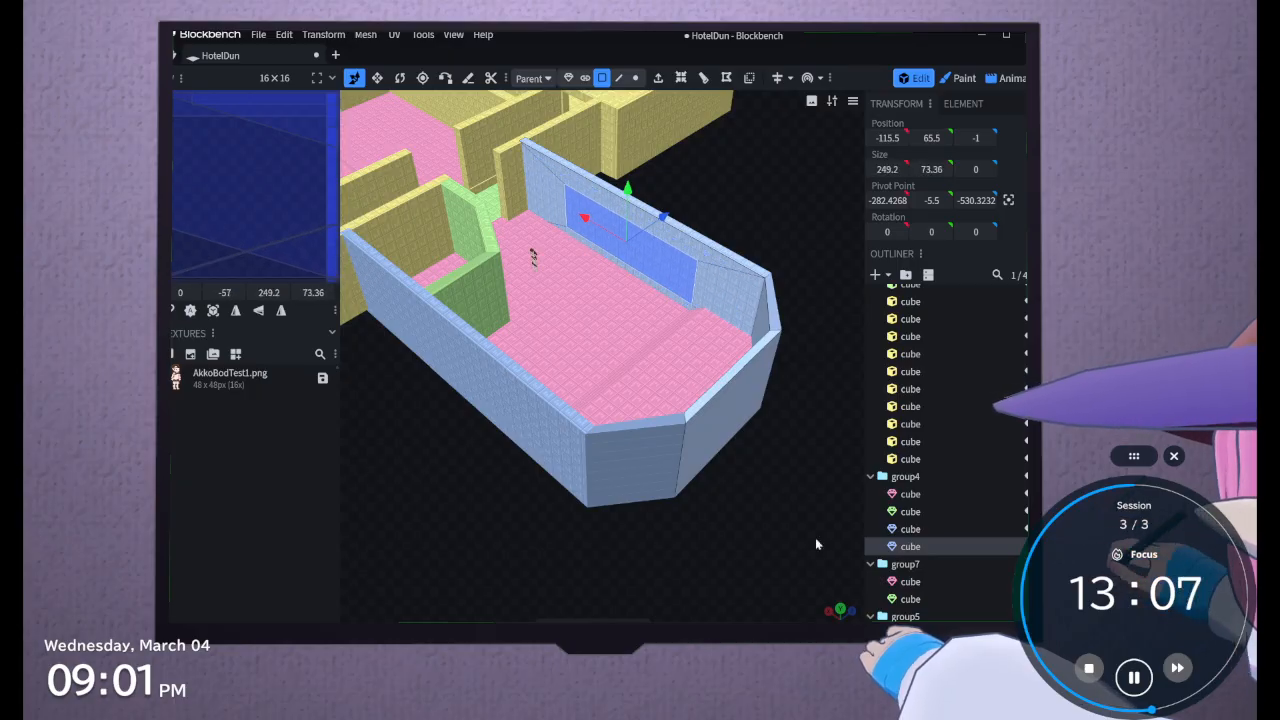
pyautogui.hotkey('ctrl', 'z')
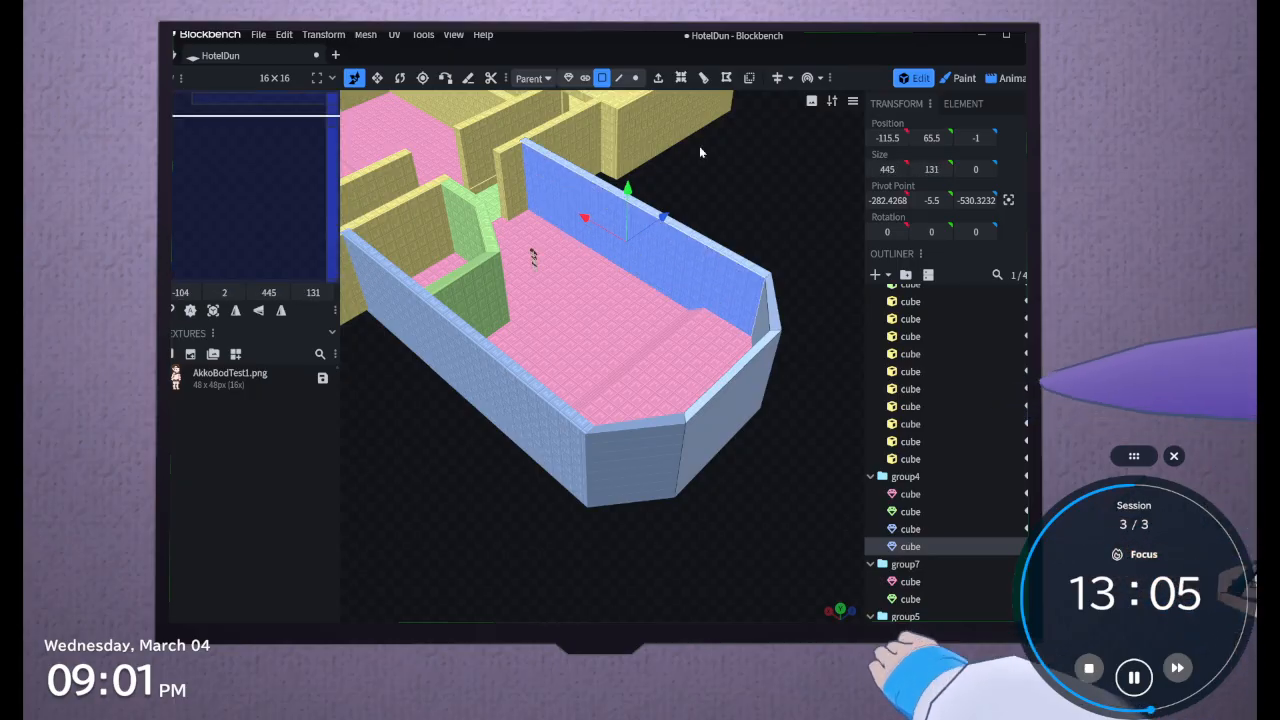
# Loop-cut both wall meshes horizontally close to the floor, using 1 cut at an offset of 356.5
pyautogui.moveTo(741, 168); pyautogui.dragTo(586, 216)
pyautogui.keyDown('shift'); pyautogui.click(586, 216); pyautogui.keyUp('shift')
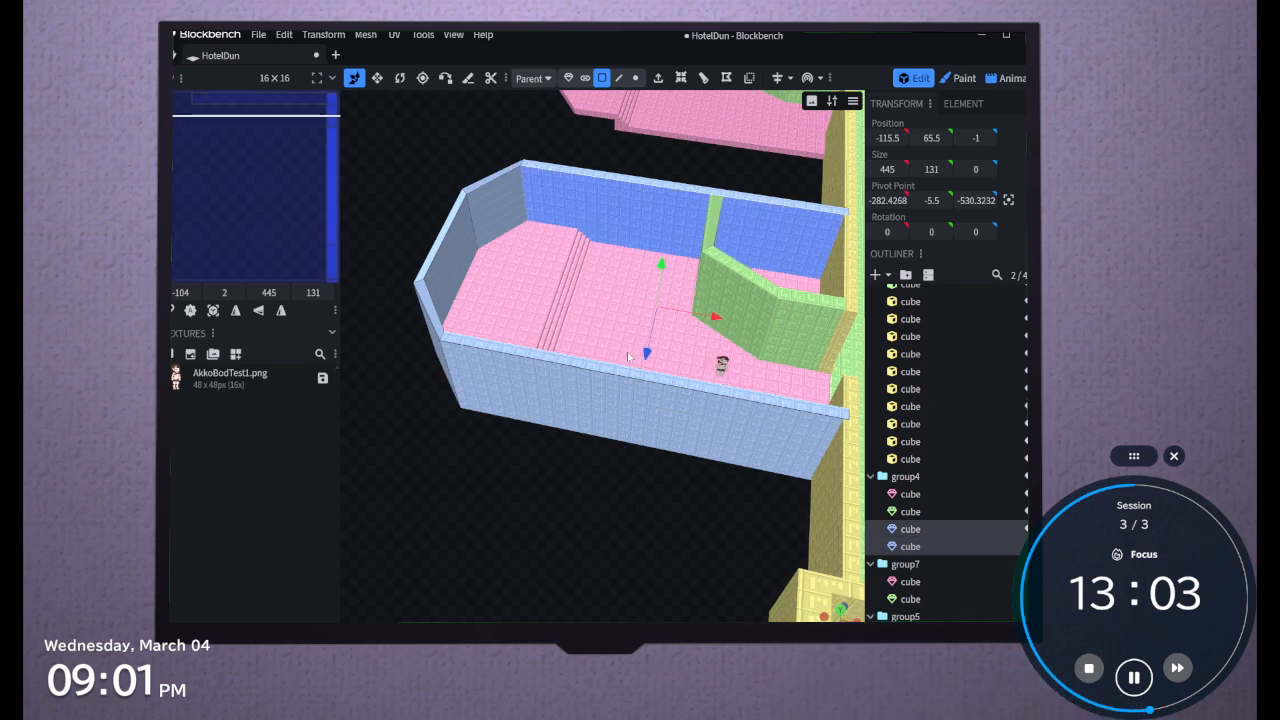
pyautogui.moveTo(714, 518); pyautogui.dragTo(777, 214)
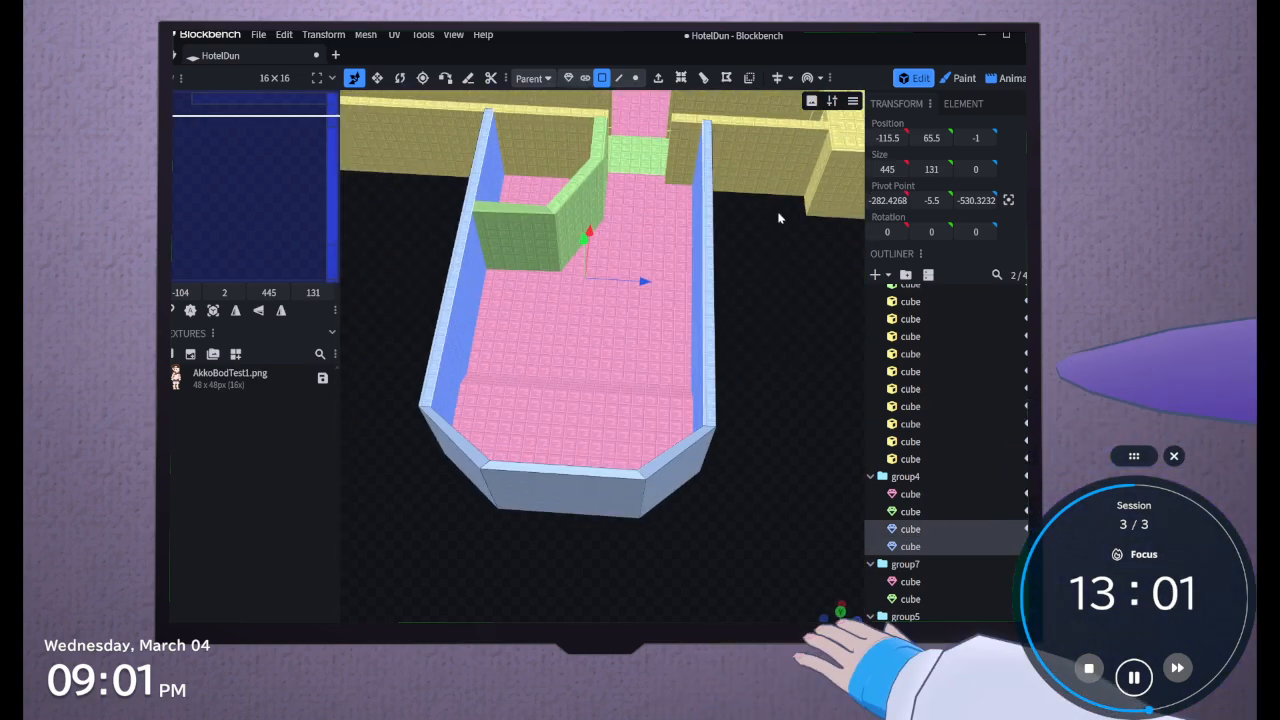
pyautogui.click(702, 78)
pyautogui.moveTo(700, 534); pyautogui.dragTo(680, 505)
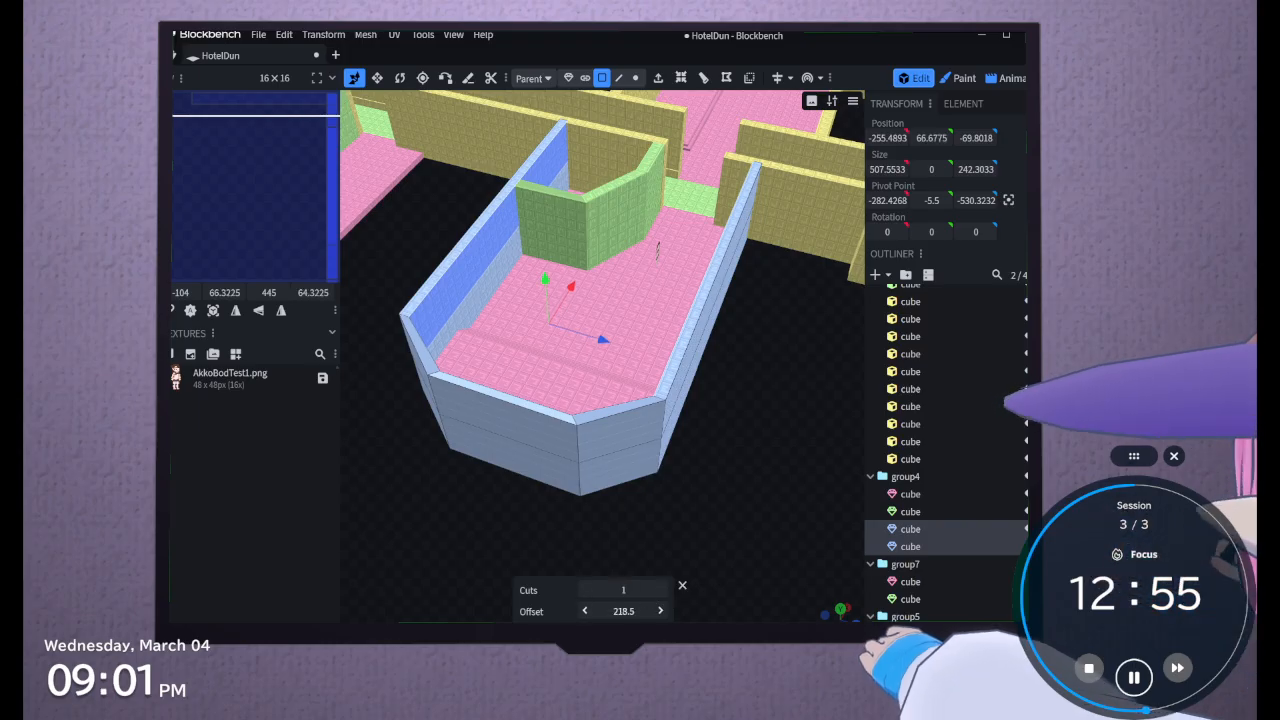
pyautogui.moveTo(624, 611); pyautogui.dragTo(690, 611)
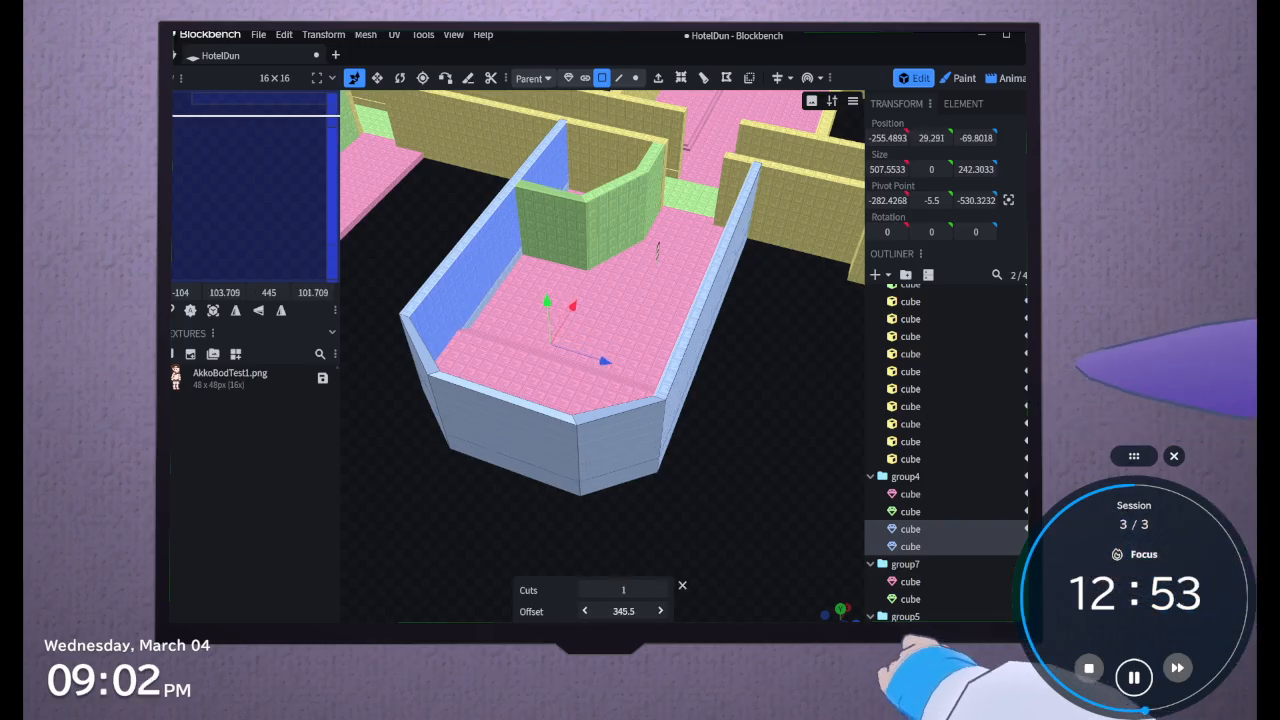
pyautogui.moveTo(468, 583); pyautogui.dragTo(741, 565)
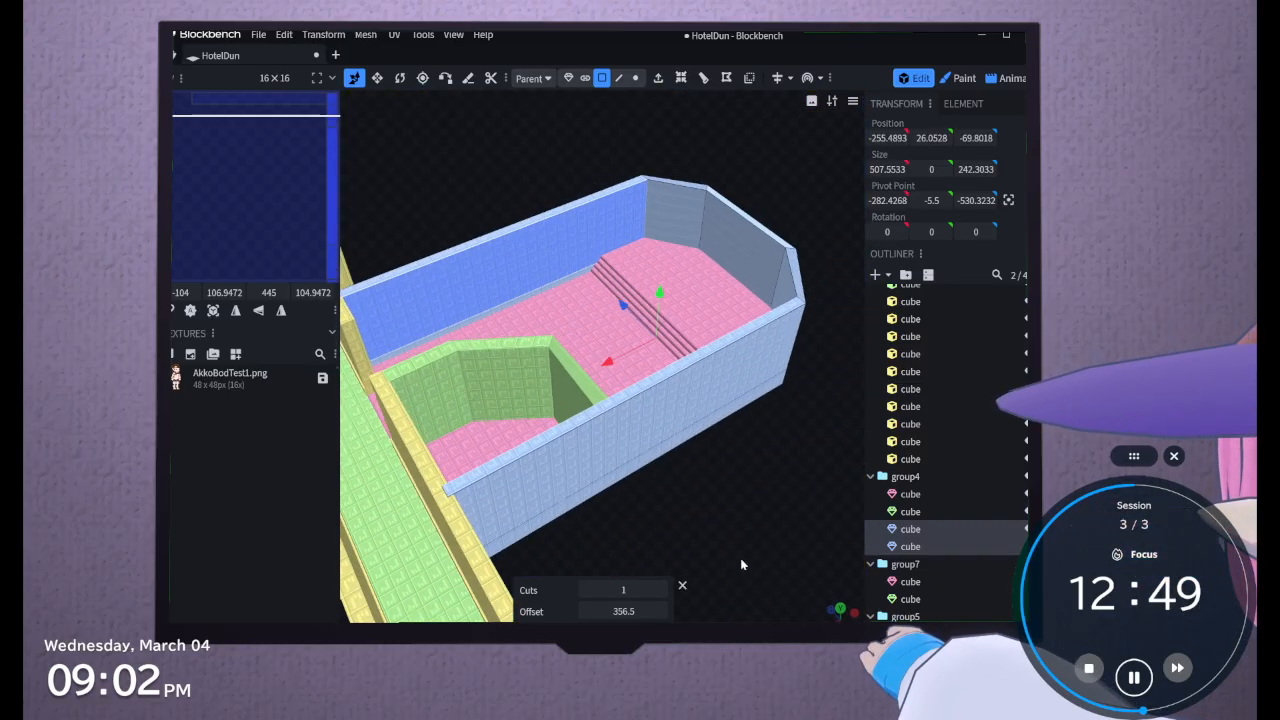
pyautogui.click(681, 587)
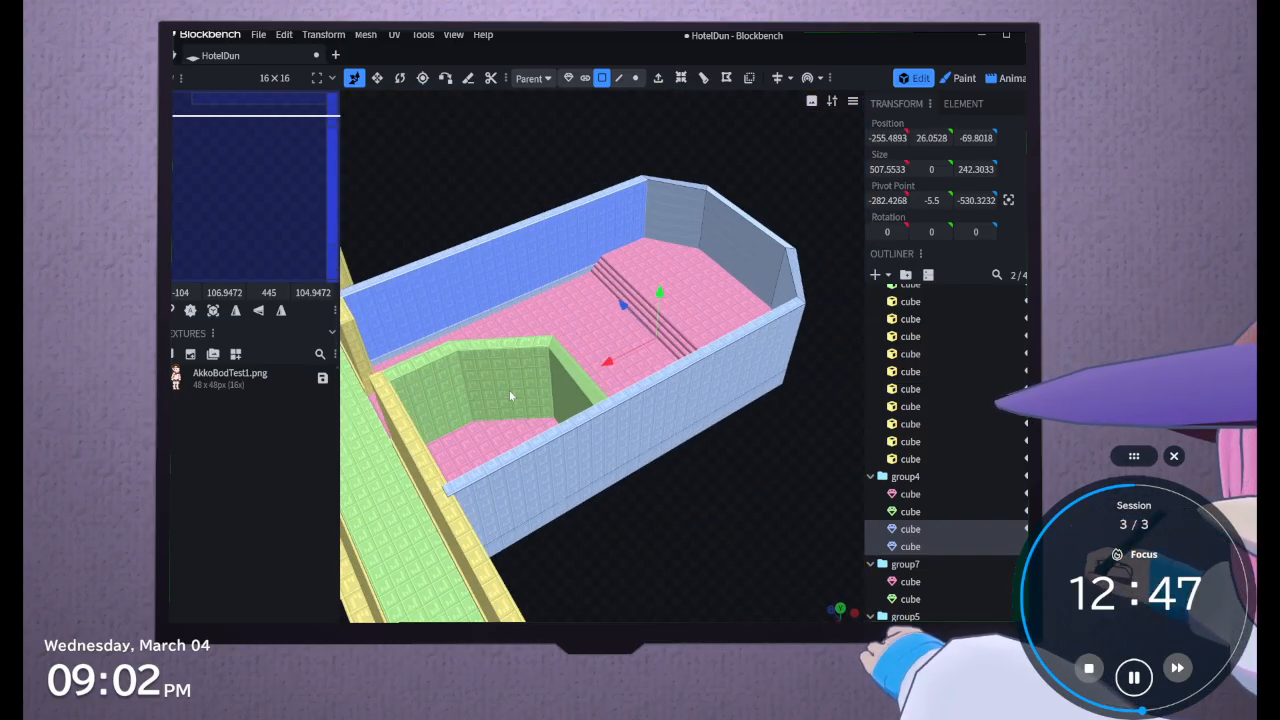
# Extrude the low strip on the inner side of the first long wall outwards by 3
pyautogui.click(482, 320)
pyautogui.click(656, 80)
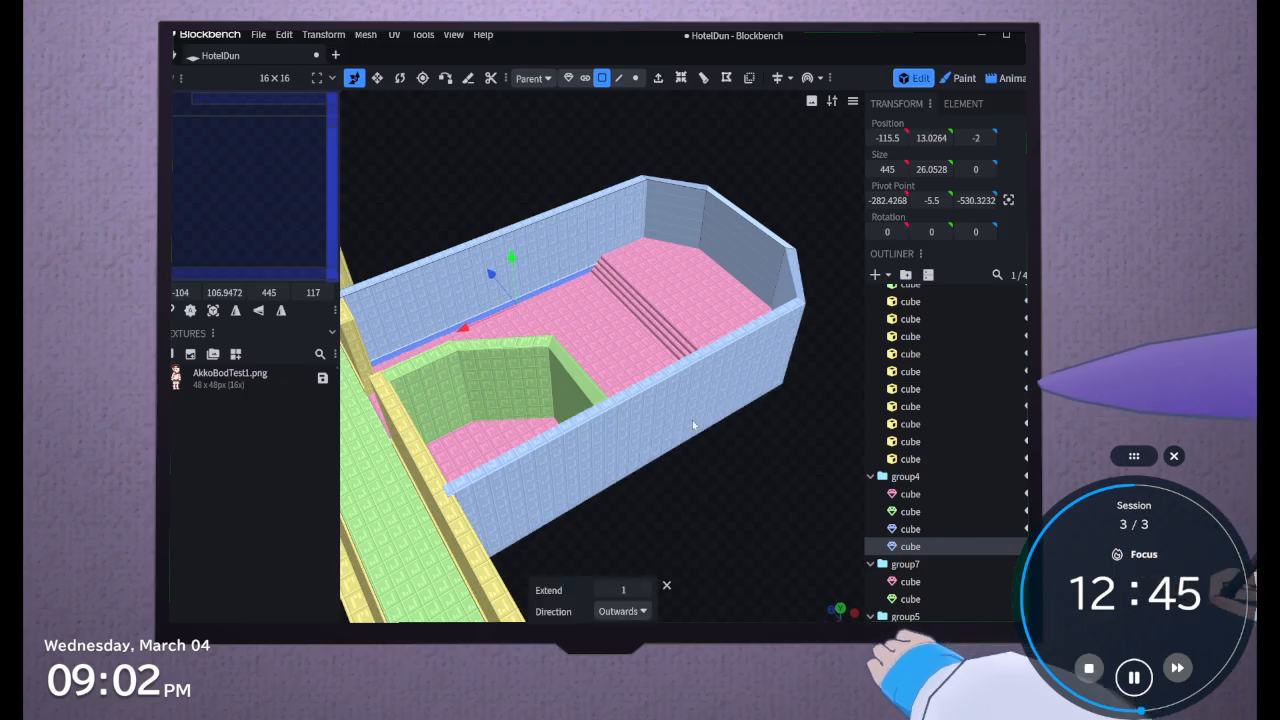
pyautogui.click(646, 589)
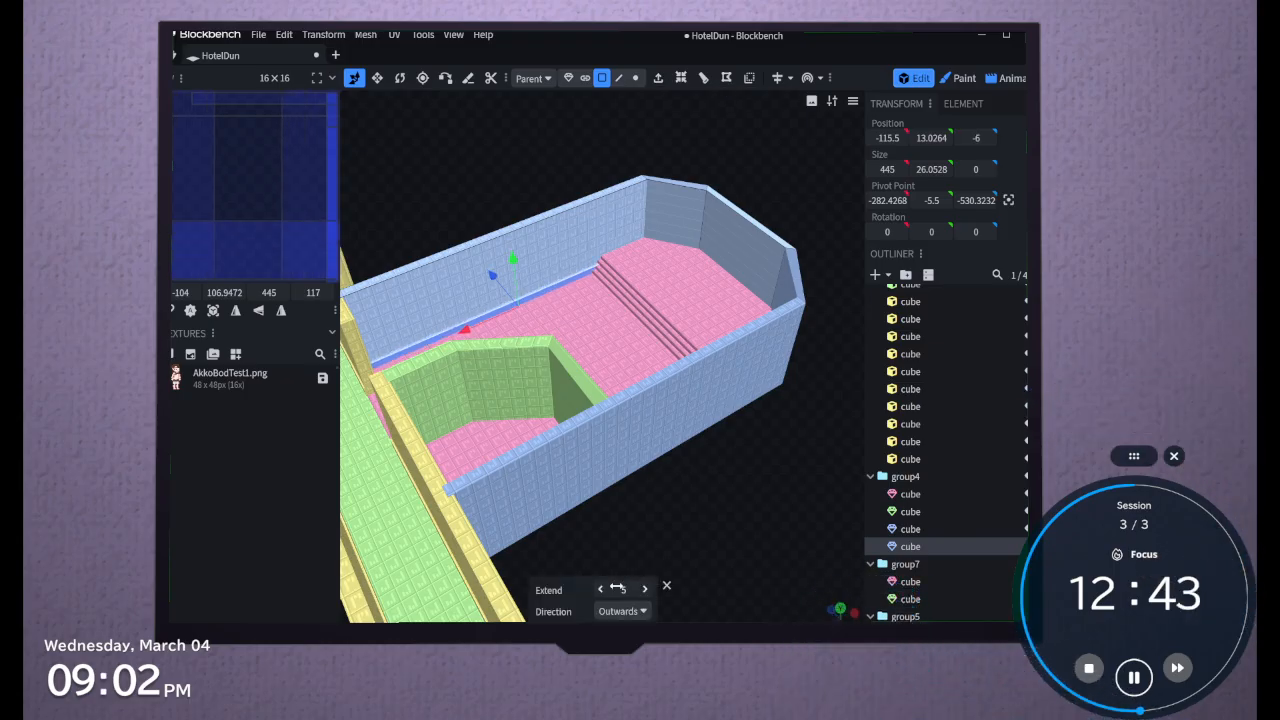
pyautogui.click(601, 590)
pyautogui.click(601, 590)
# Extrude the matching low inner strip of the opposite long wall outwards by 3
pyautogui.moveTo(650, 510); pyautogui.dragTo(812, 545)
pyautogui.click(679, 262)
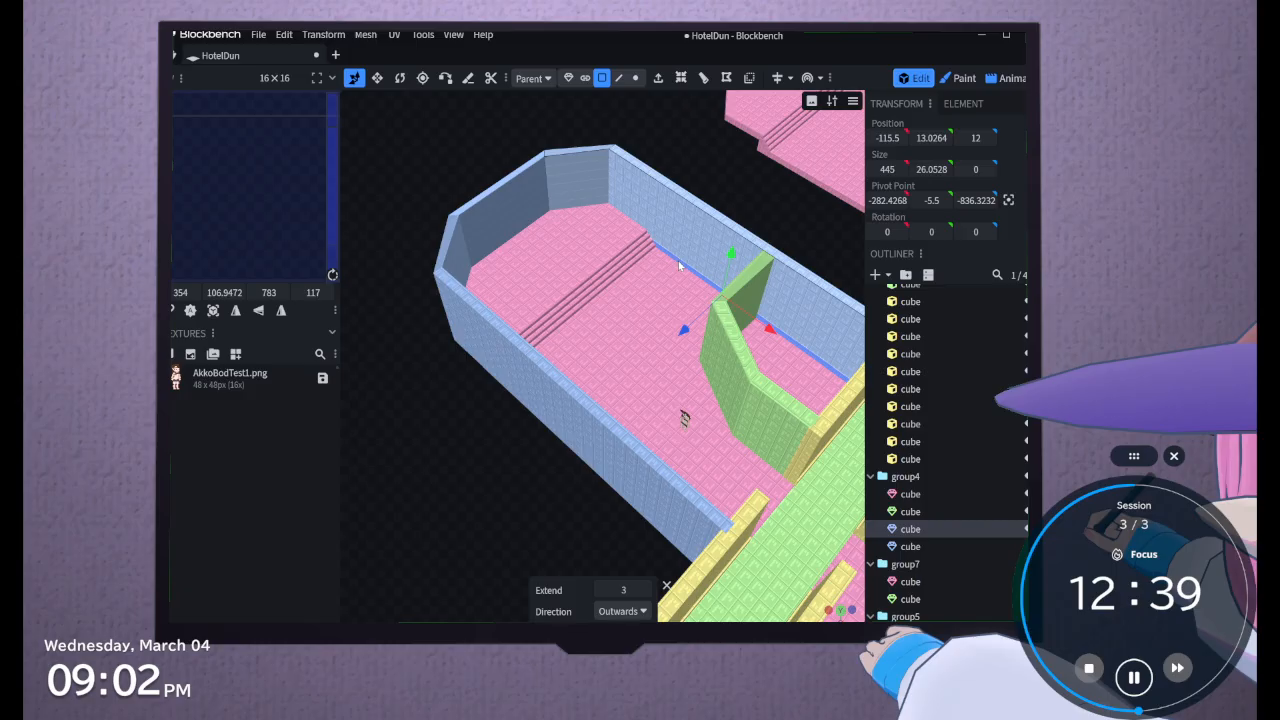
pyautogui.click(658, 78)
pyautogui.click(646, 590)
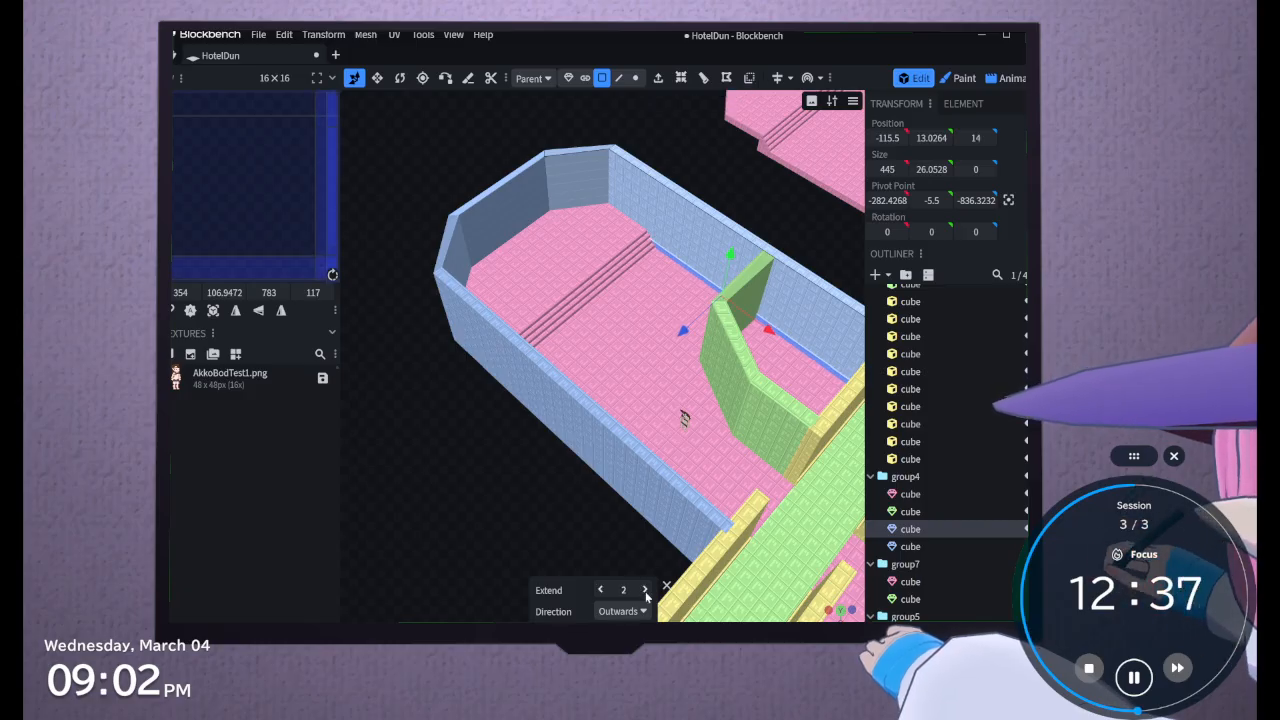
pyautogui.click(646, 590)
# Select the upper and lower faces of the angled end wall sections on both meshes and apply Auto UV to them
pyautogui.moveTo(443, 494); pyautogui.dragTo(820, 449)
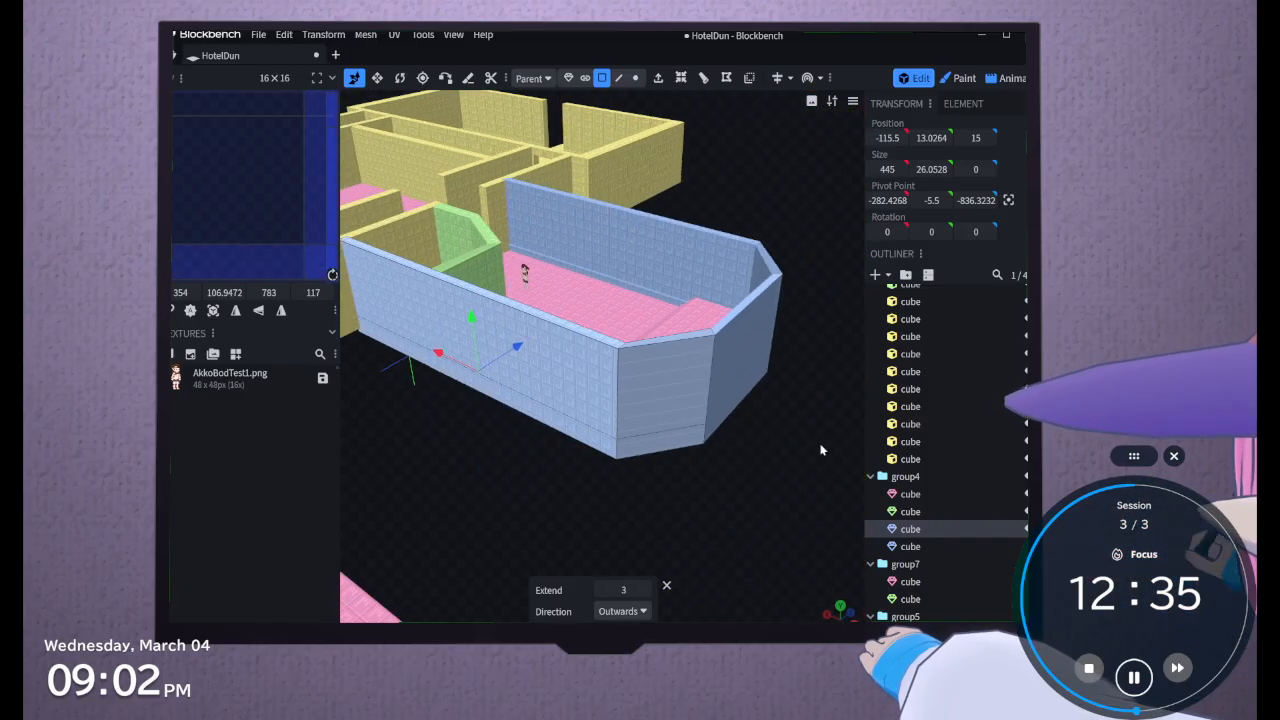
pyautogui.click(686, 400)
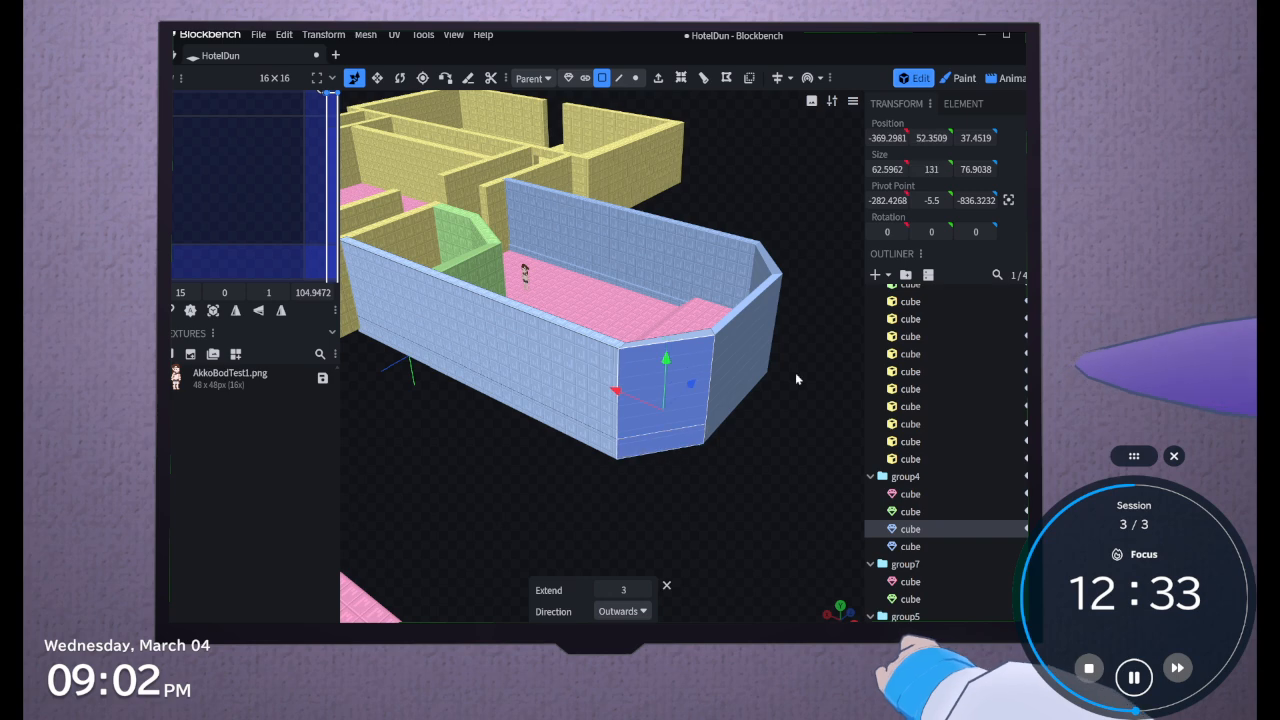
pyautogui.keyDown('shift'); pyautogui.click(755, 380); pyautogui.keyUp('shift')
pyautogui.keyDown('shift'); pyautogui.click(728, 394); pyautogui.keyUp('shift')
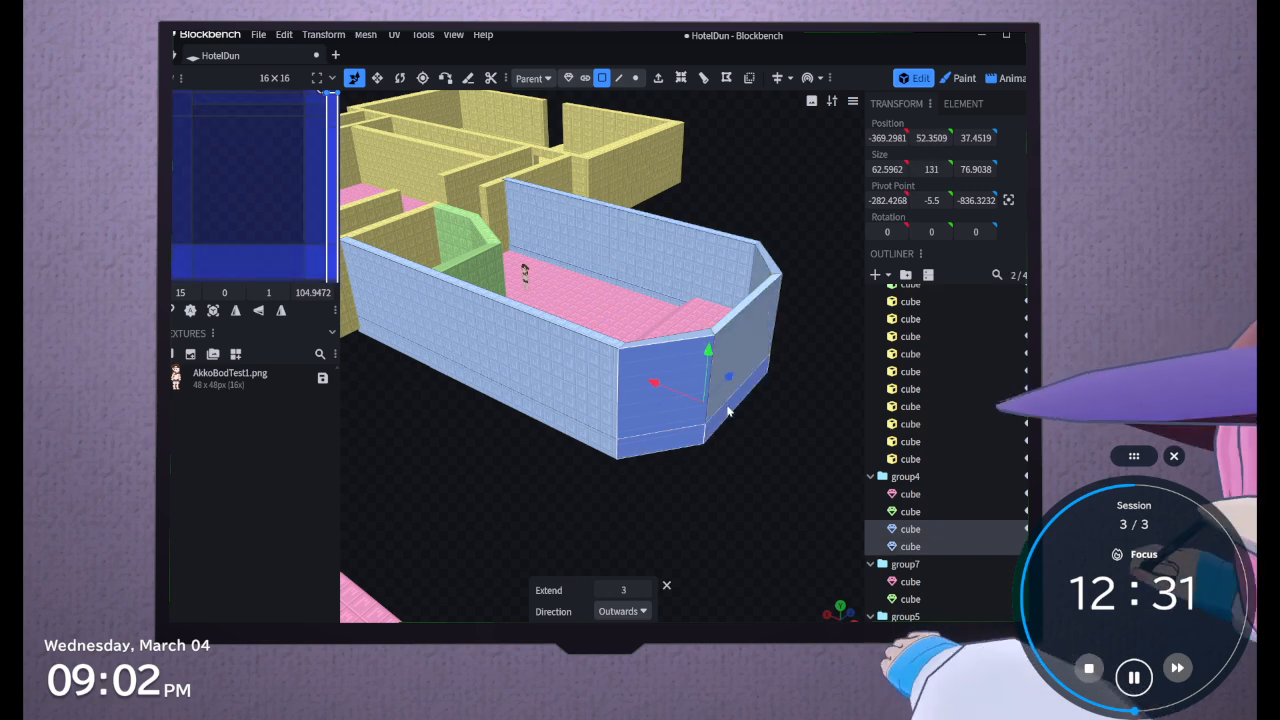
pyautogui.moveTo(743, 503); pyautogui.dragTo(770, 467)
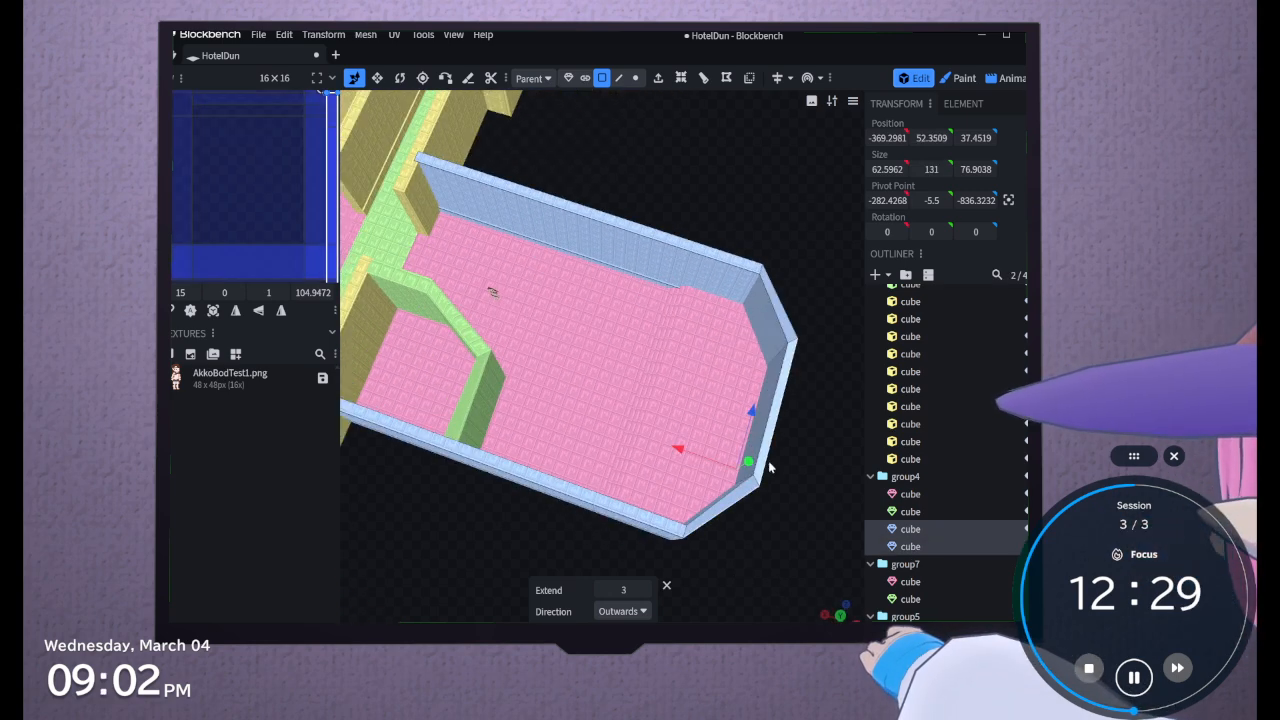
pyautogui.keyDown('shift'); pyautogui.click(772, 406); pyautogui.keyUp('shift')
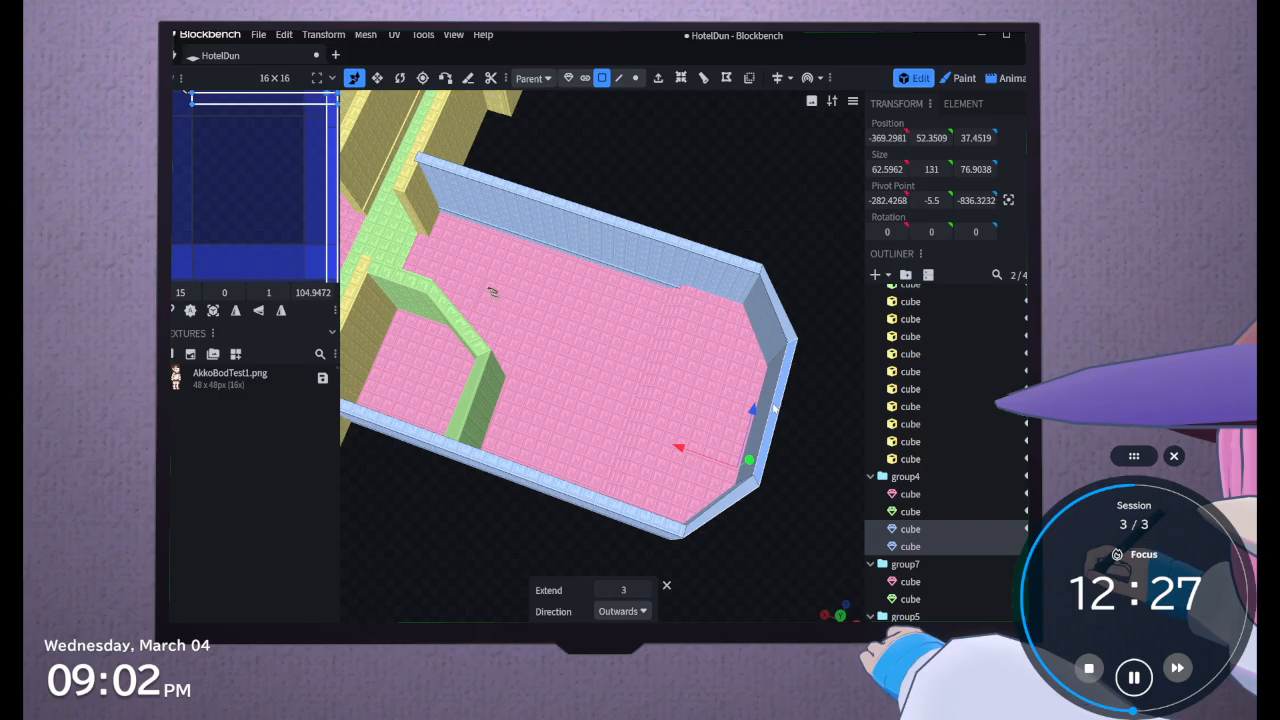
pyautogui.keyDown('shift'); pyautogui.click(771, 346); pyautogui.keyUp('shift')
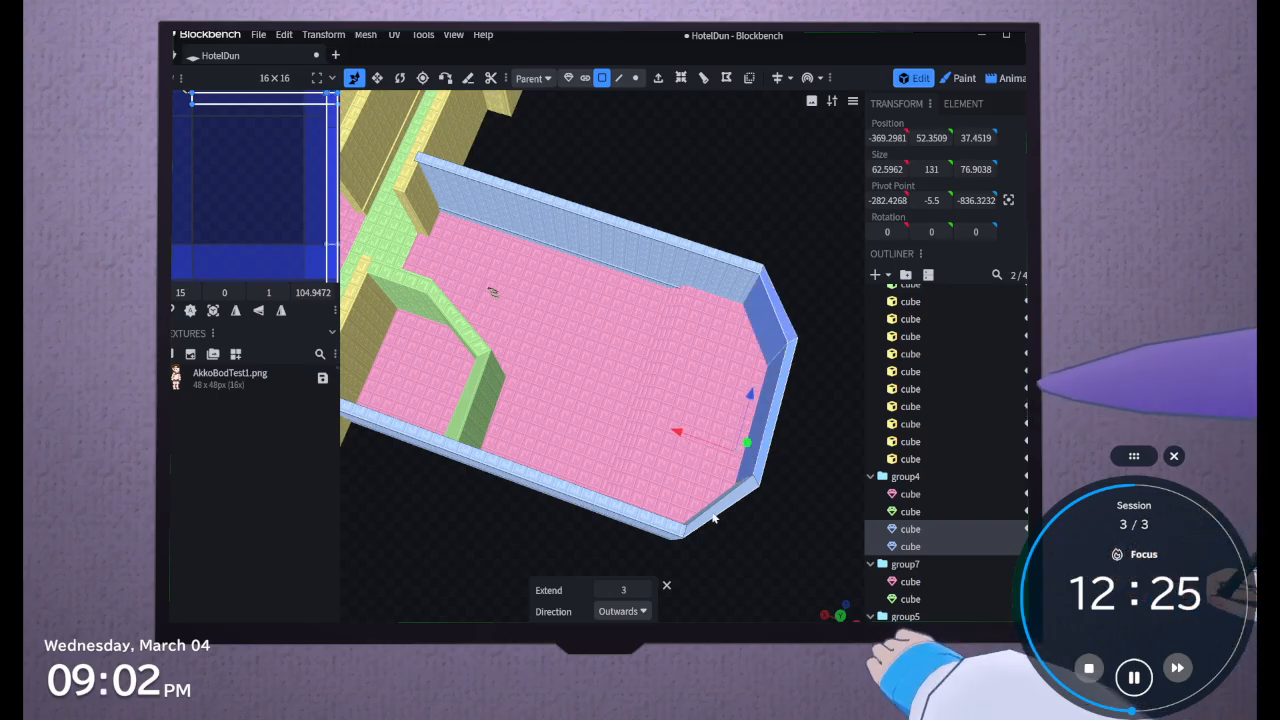
pyautogui.moveTo(715, 592); pyautogui.dragTo(828, 402)
pyautogui.keyDown('shift'); pyautogui.click(827, 403); pyautogui.keyUp('shift')
pyautogui.scroll(3, 770, 515)
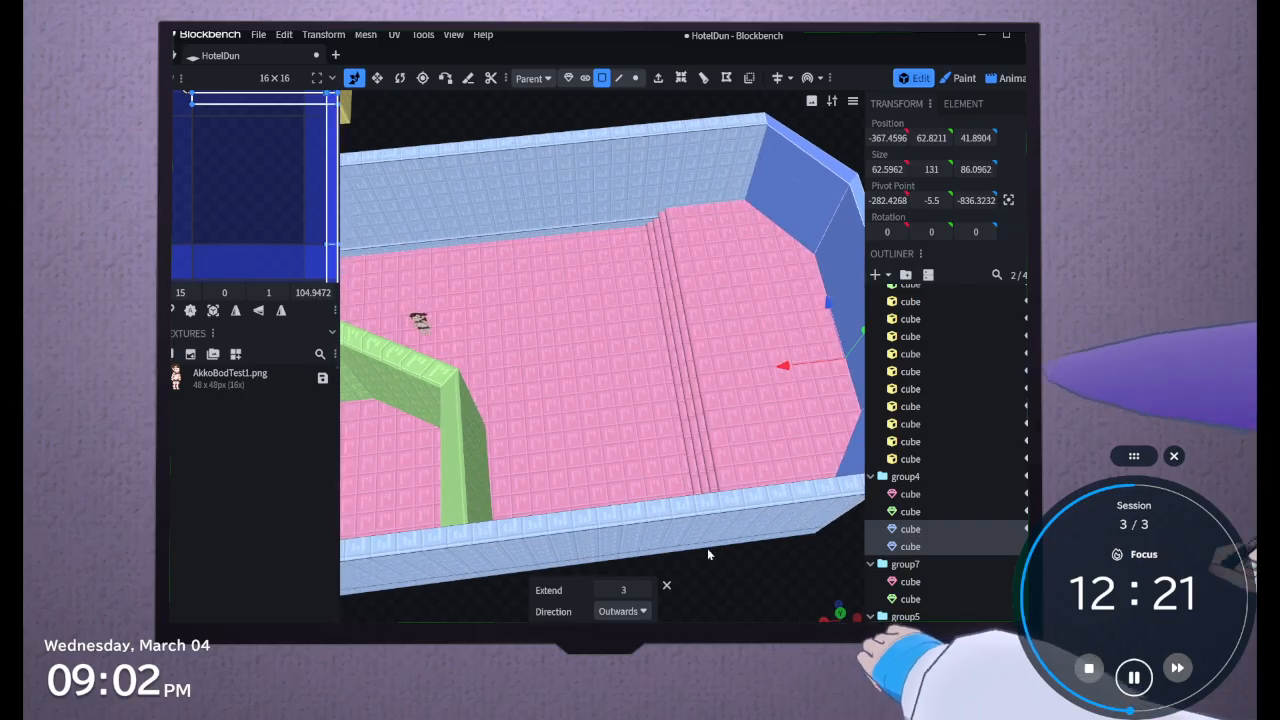
pyautogui.moveTo(716, 603); pyautogui.dragTo(437, 540)
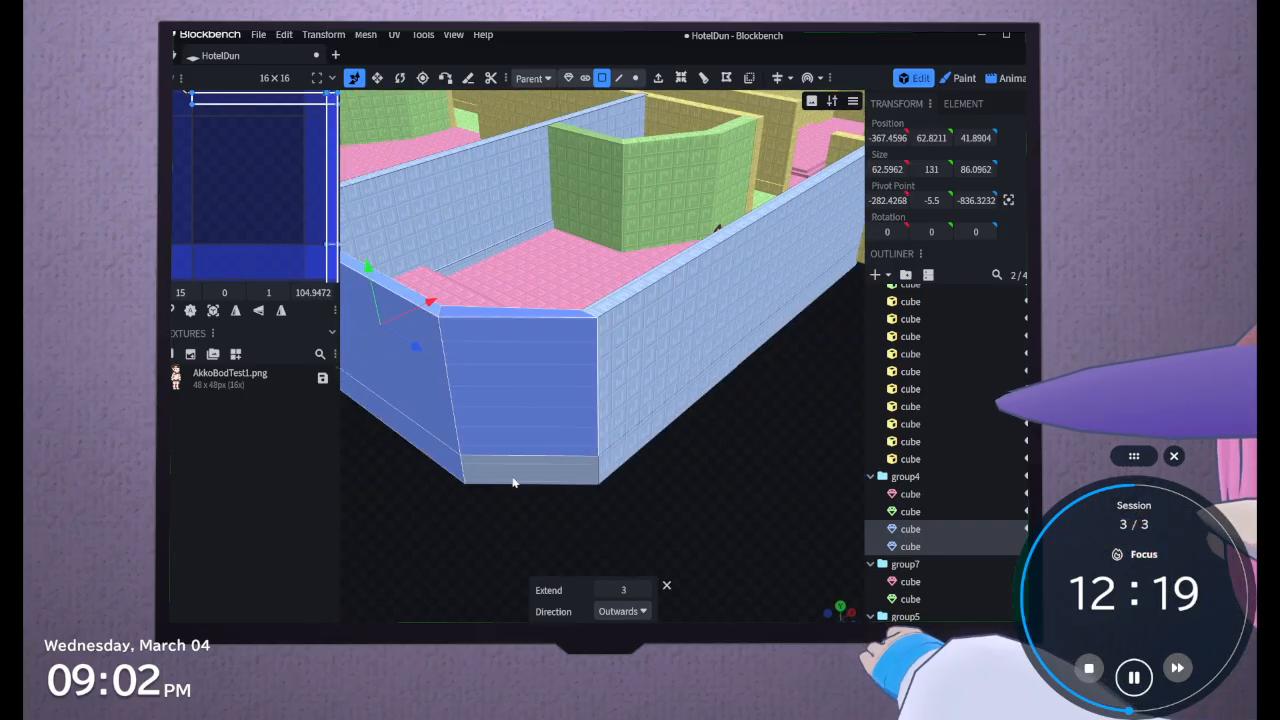
pyautogui.click(191, 311)
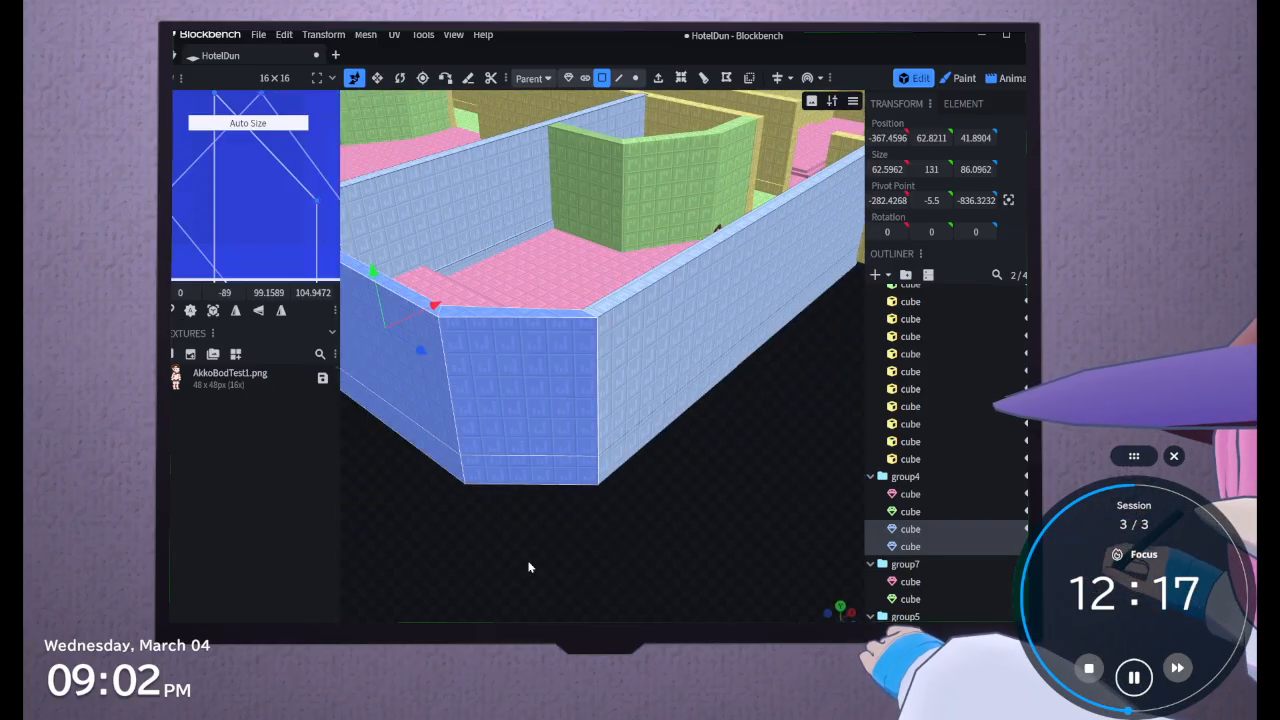
# Copy the two finished wall meshes of group4
pyautogui.moveTo(543, 566); pyautogui.dragTo(507, 561)
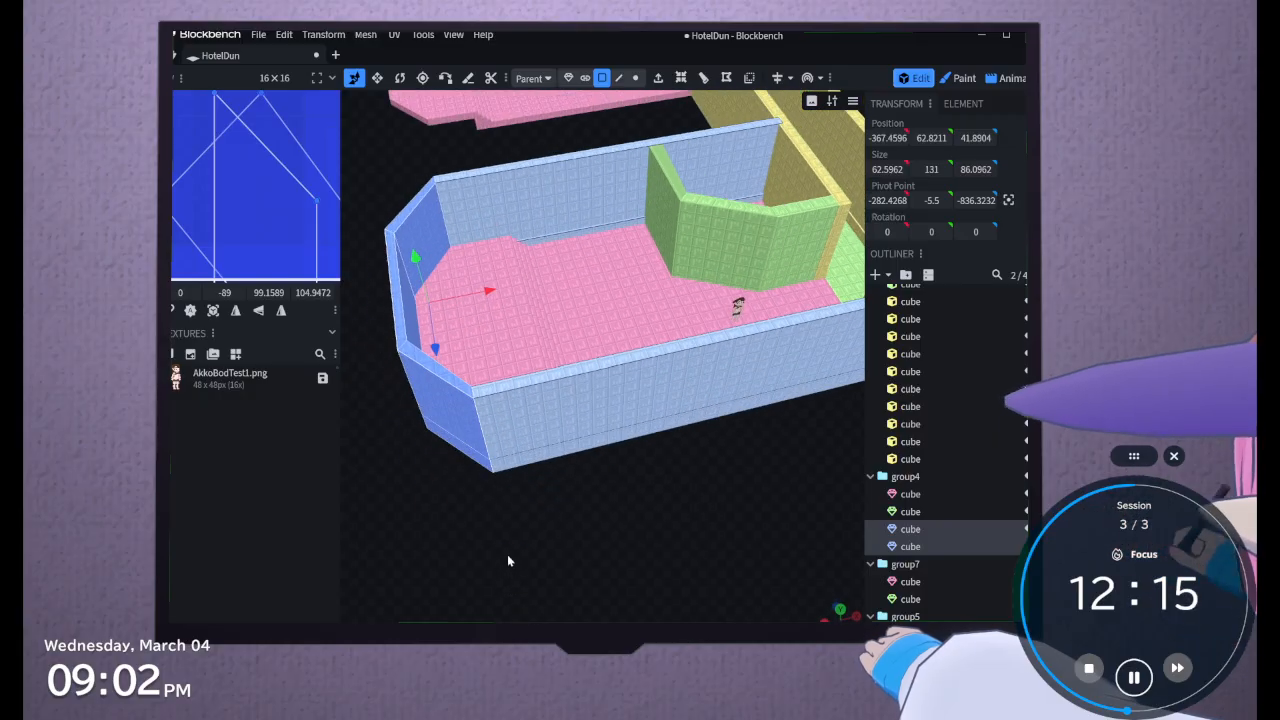
pyautogui.scroll(-5, 500, 560)
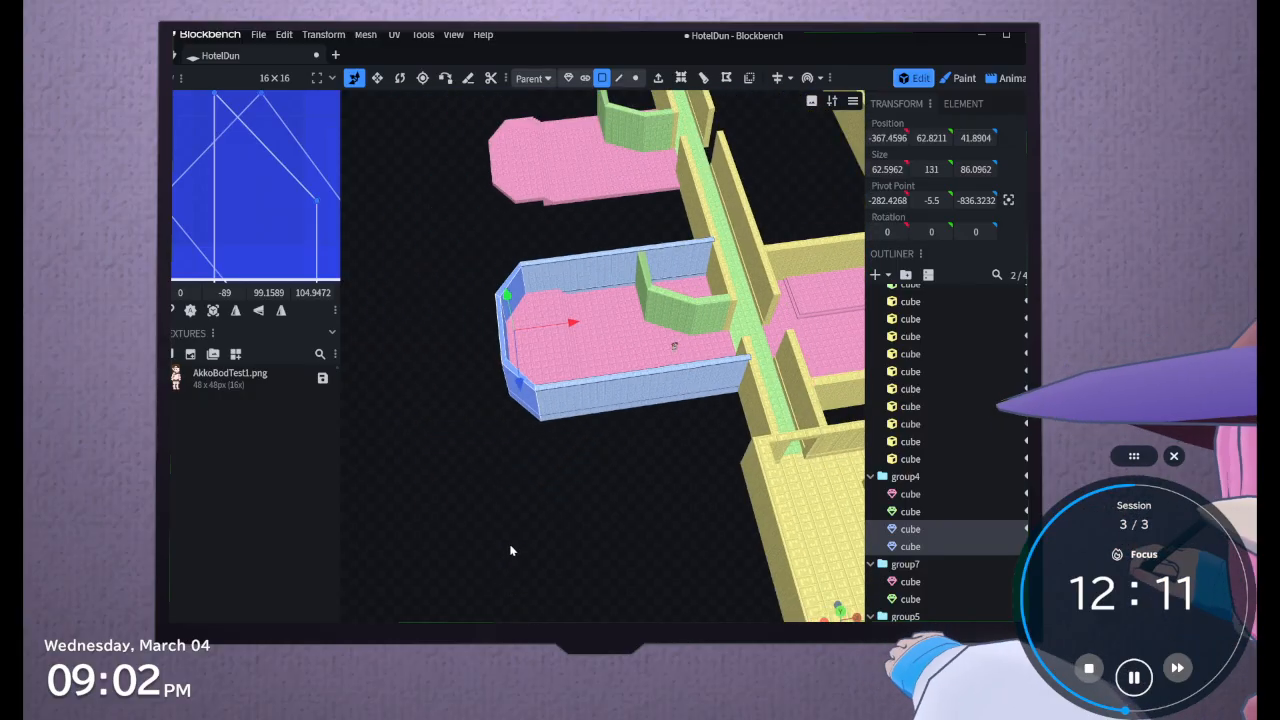
pyautogui.scroll(5, 502, 555)
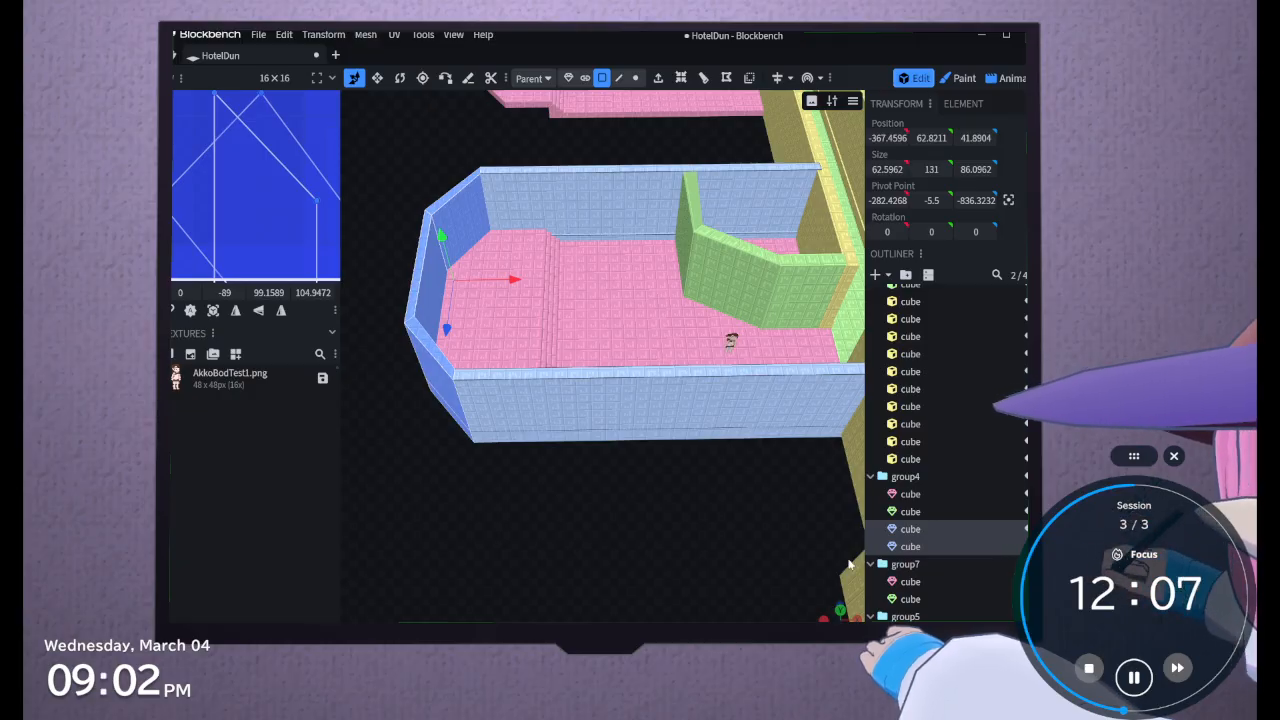
pyautogui.rightClick(908, 533)
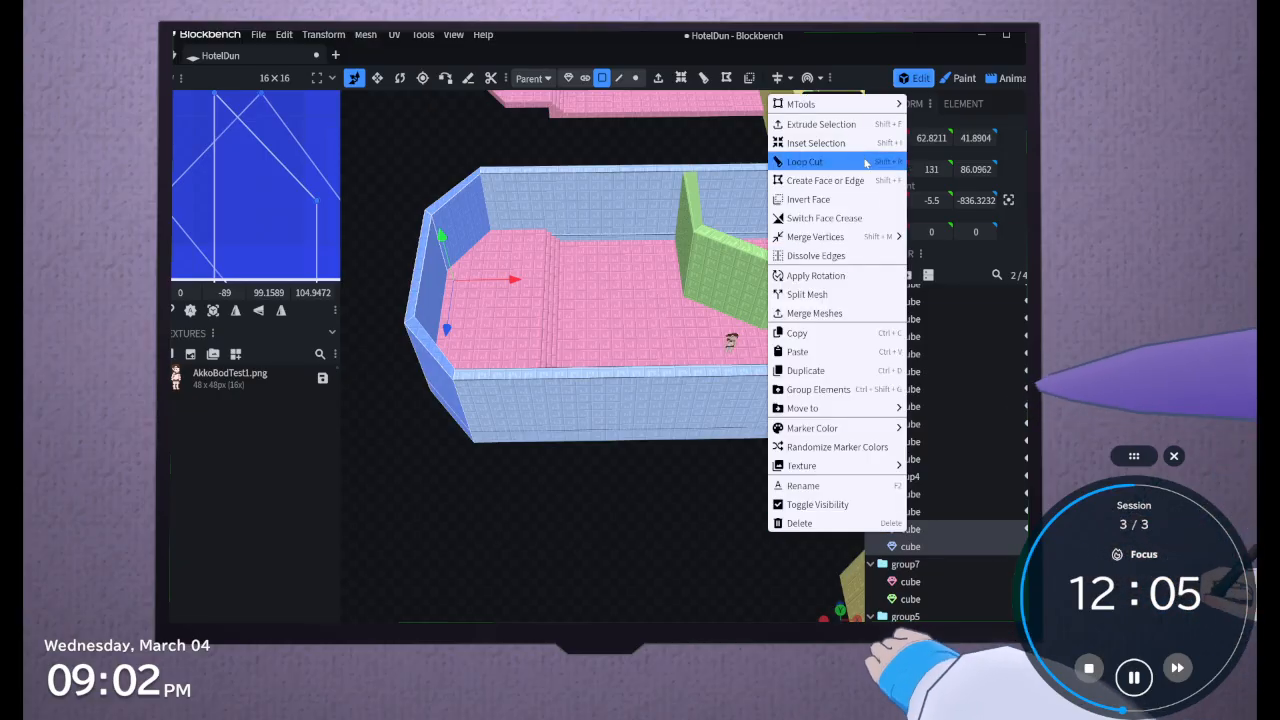
pyautogui.click(809, 334)
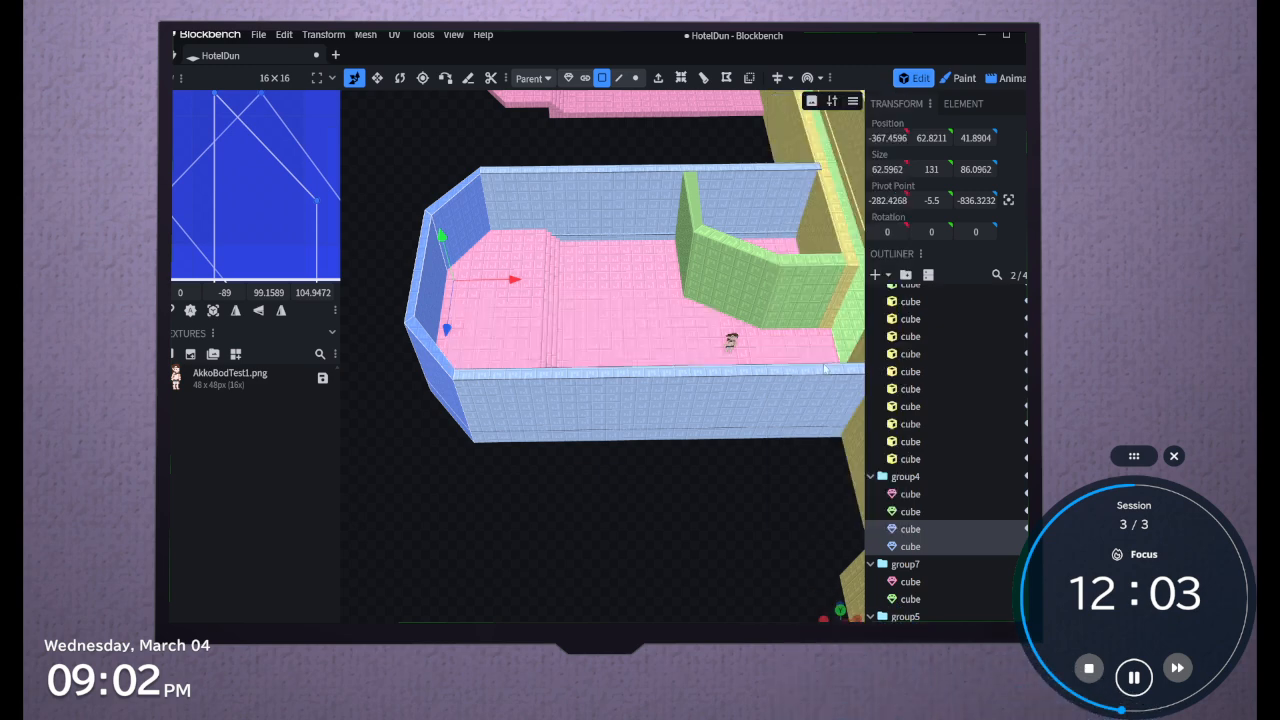
# Paste the copied walls into group7 and move them along Z to -1426.323, around the neighbouring room's floor
pyautogui.click(945, 580)
pyautogui.scroll(-8, 744, 534)
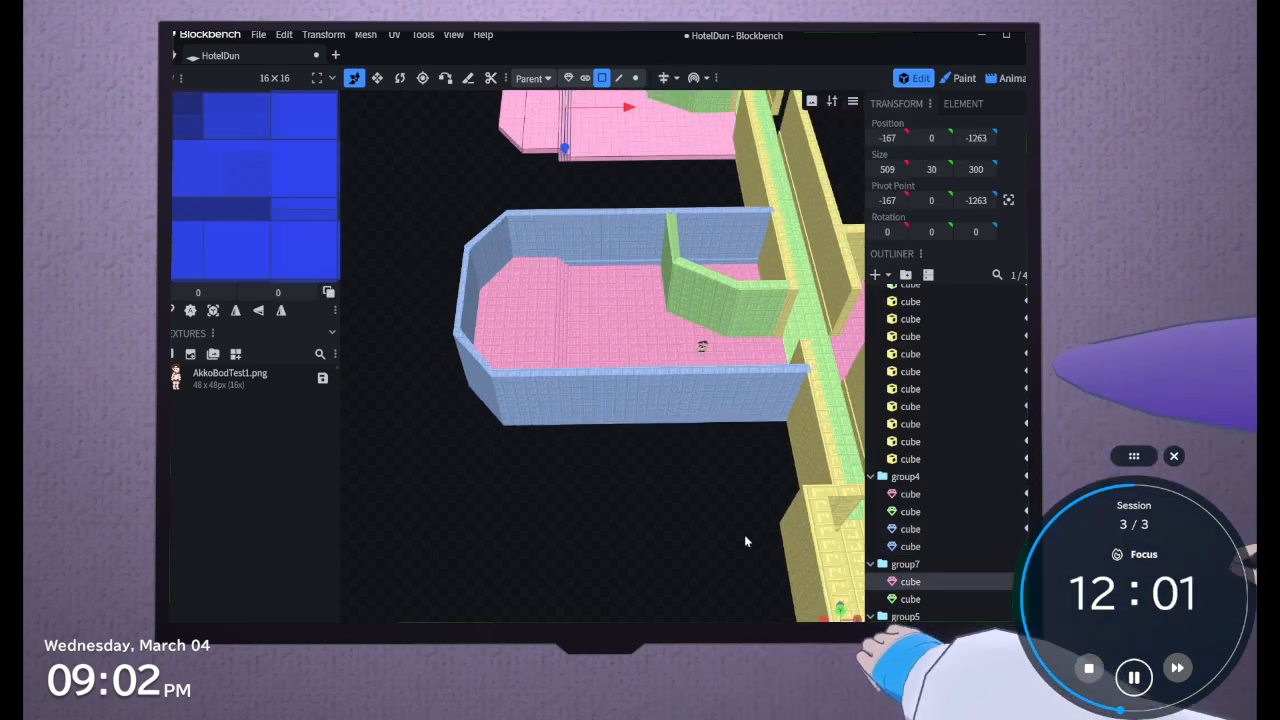
pyautogui.click(940, 605)
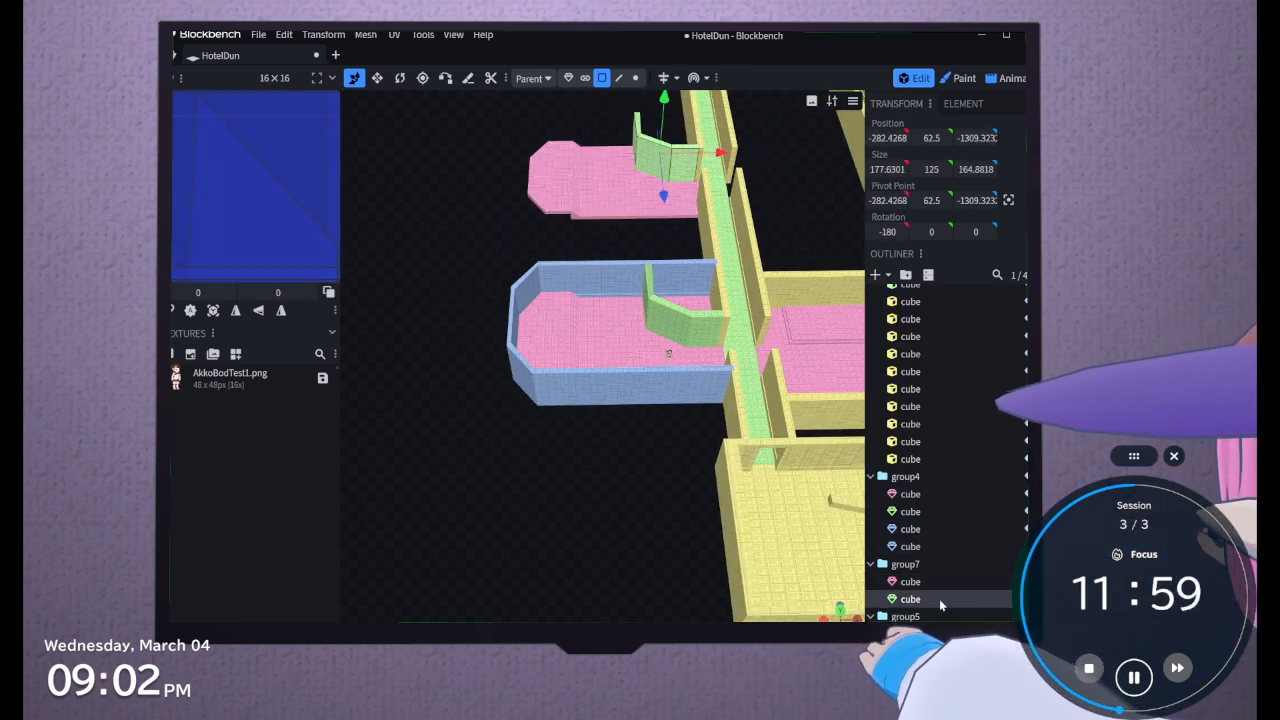
pyautogui.rightClick(942, 604)
pyautogui.click(887, 424)
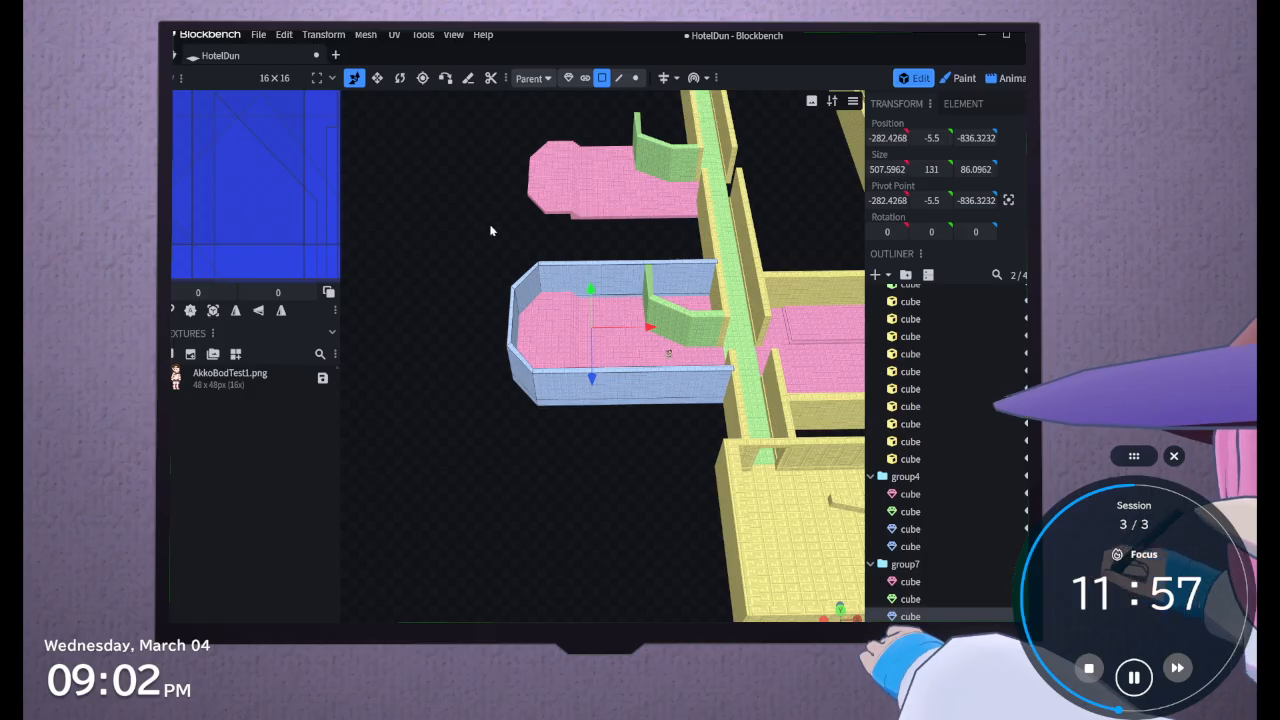
pyautogui.moveTo(590, 378); pyautogui.dragTo(560, 202)
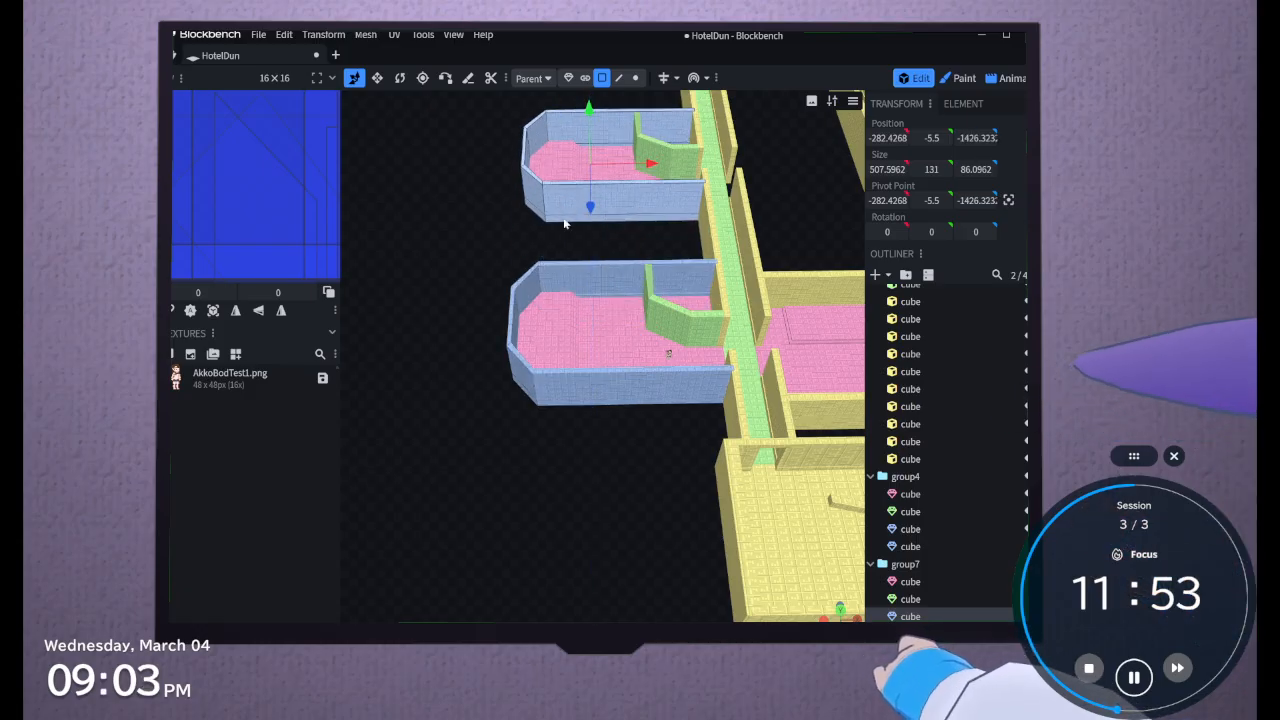
# Paste the copied wall meshes into group5 and move them along X to 798.5732, around that room's floor
pyautogui.scroll(3, 563, 217)
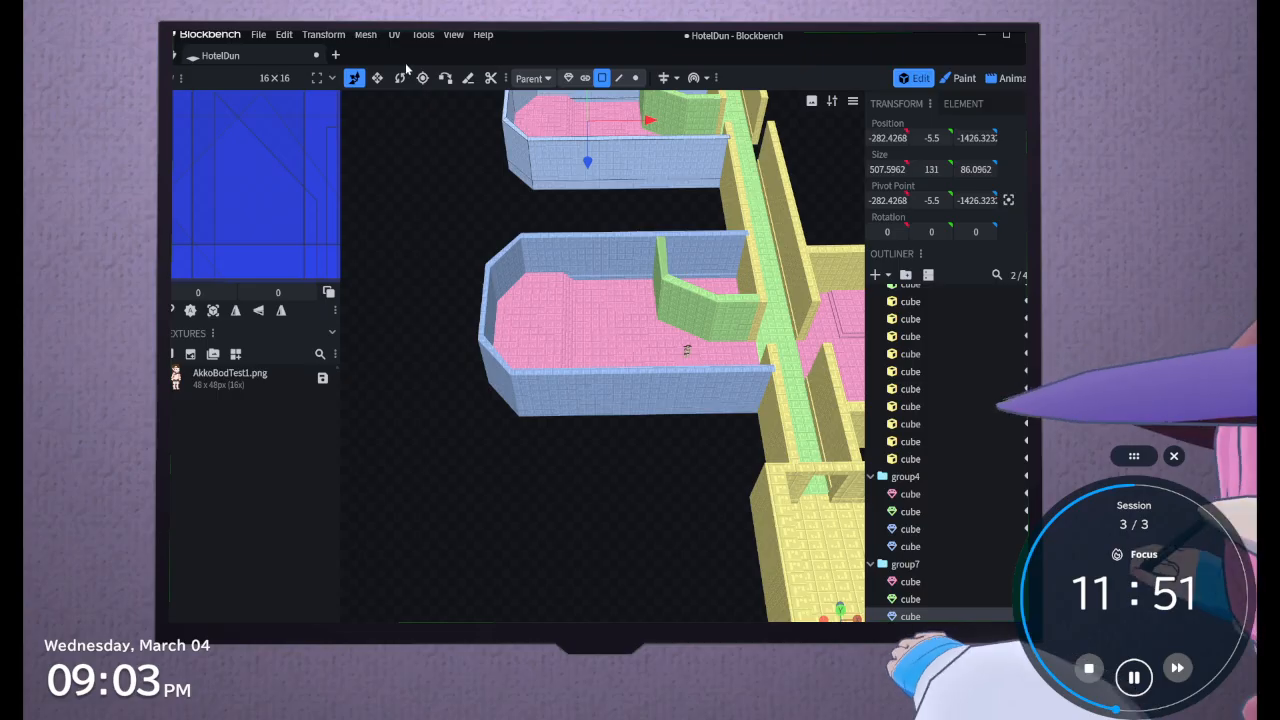
pyautogui.click(453, 34)
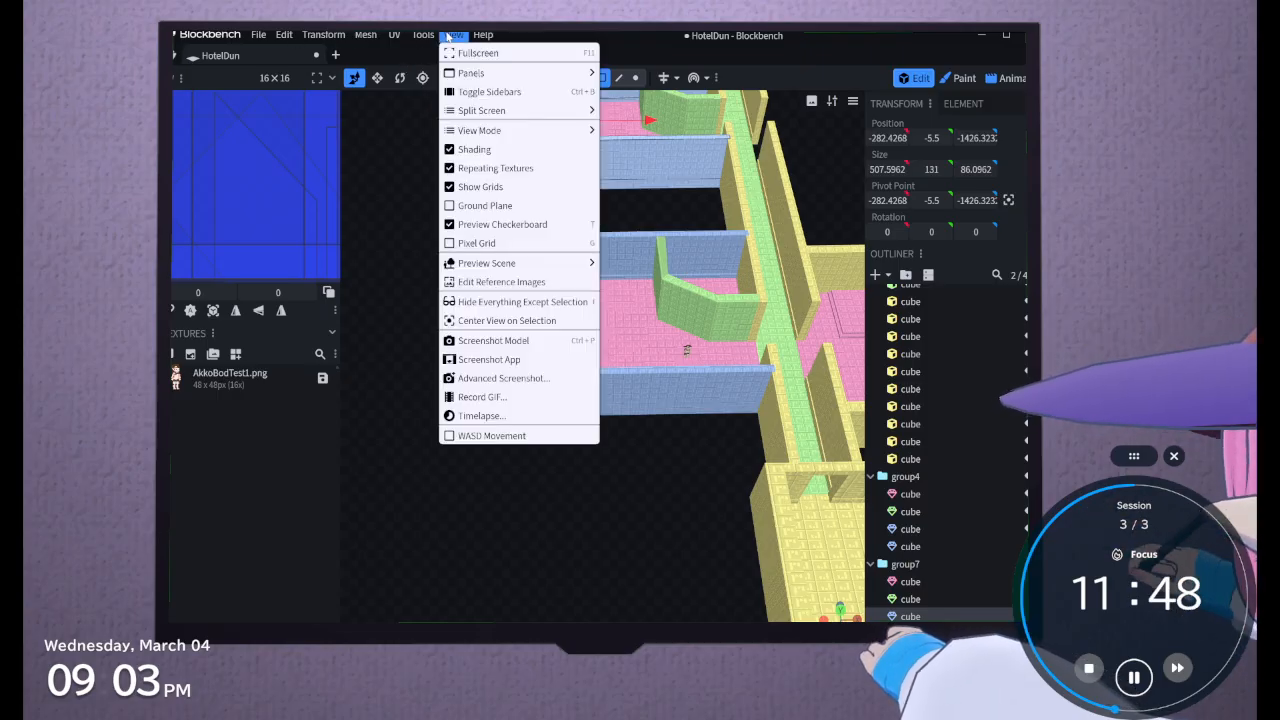
pyautogui.click(488, 318)
pyautogui.moveTo(543, 432); pyautogui.dragTo(590, 541)
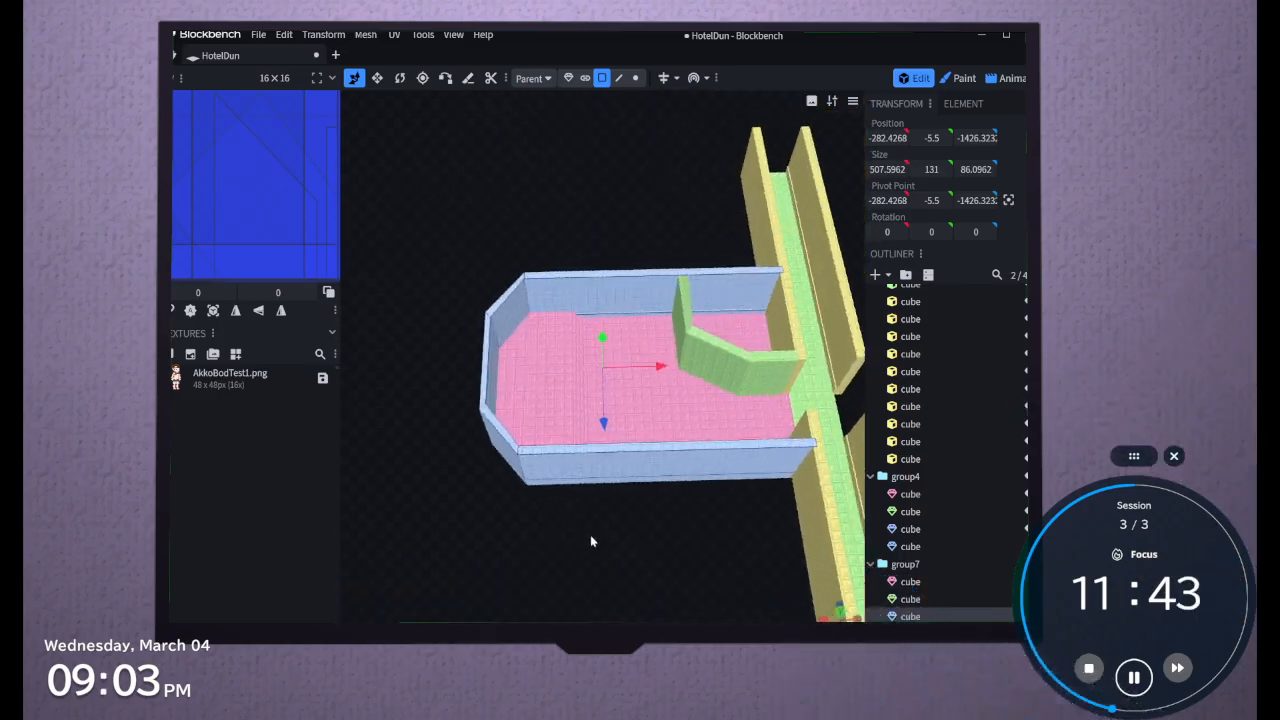
pyautogui.scroll(-8, 590, 541)
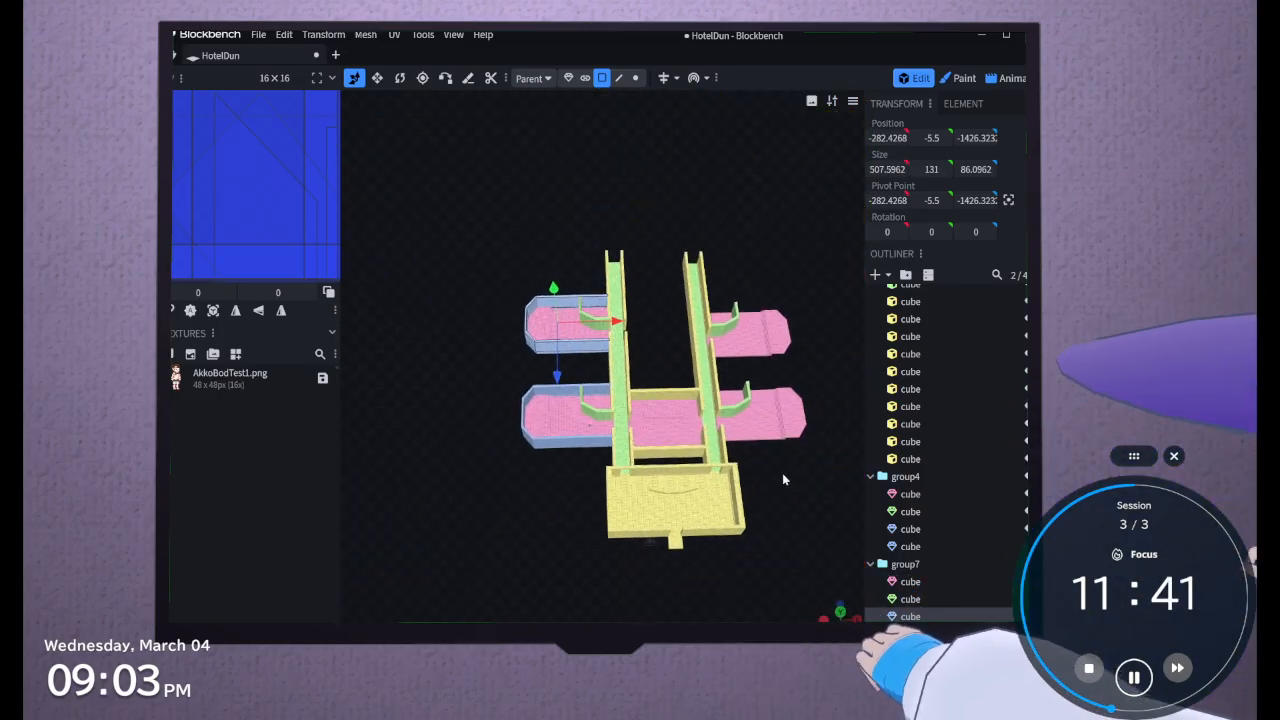
pyautogui.scroll(-3, 895, 500)
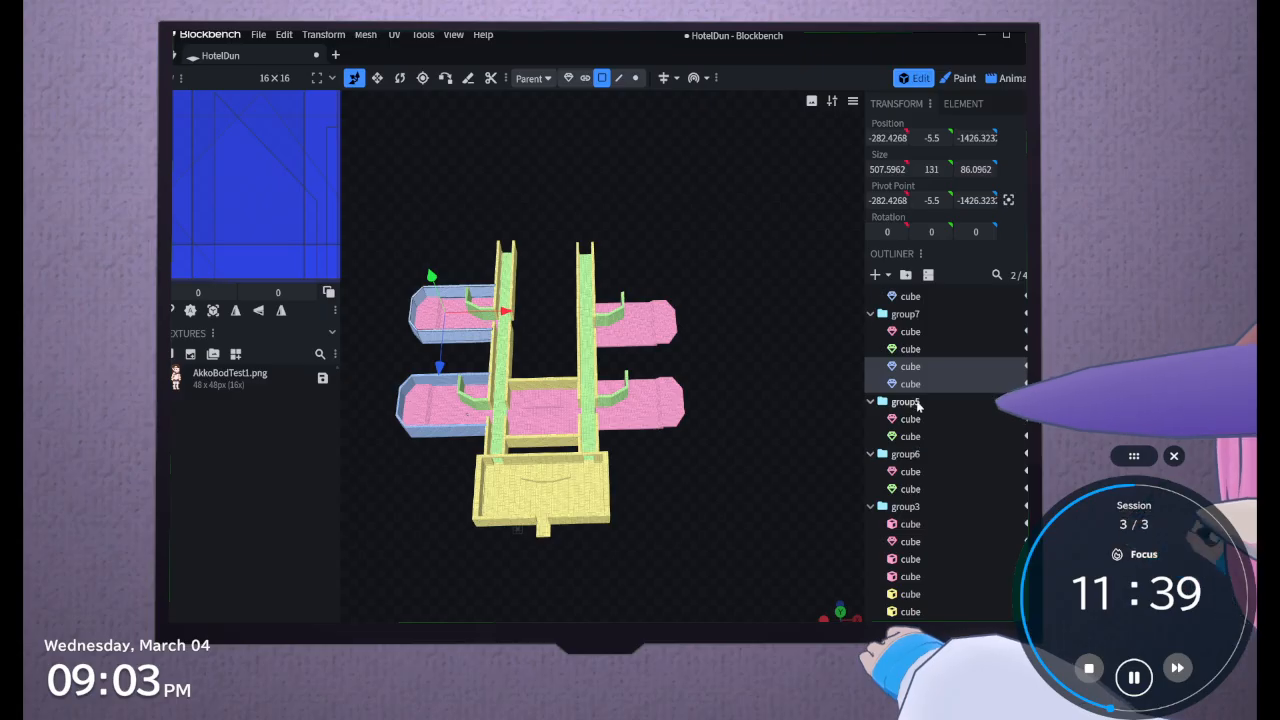
pyautogui.click(916, 403)
pyautogui.rightClick(911, 441)
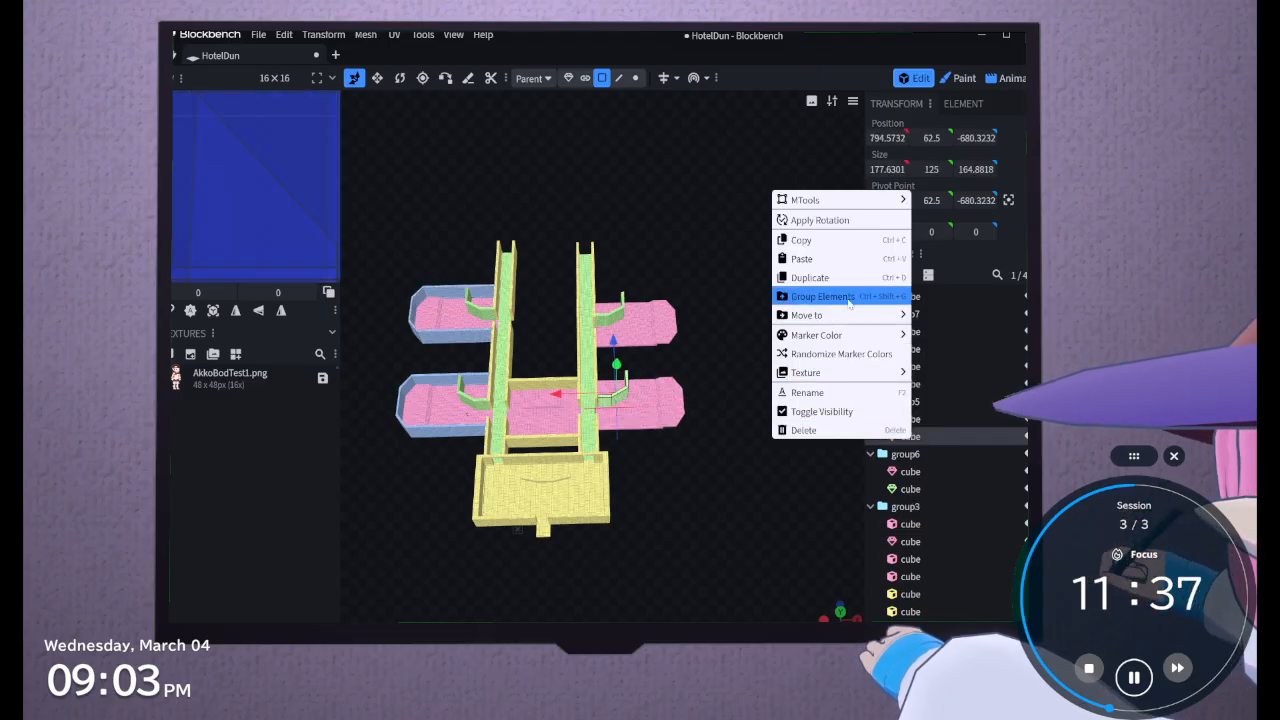
pyautogui.click(845, 264)
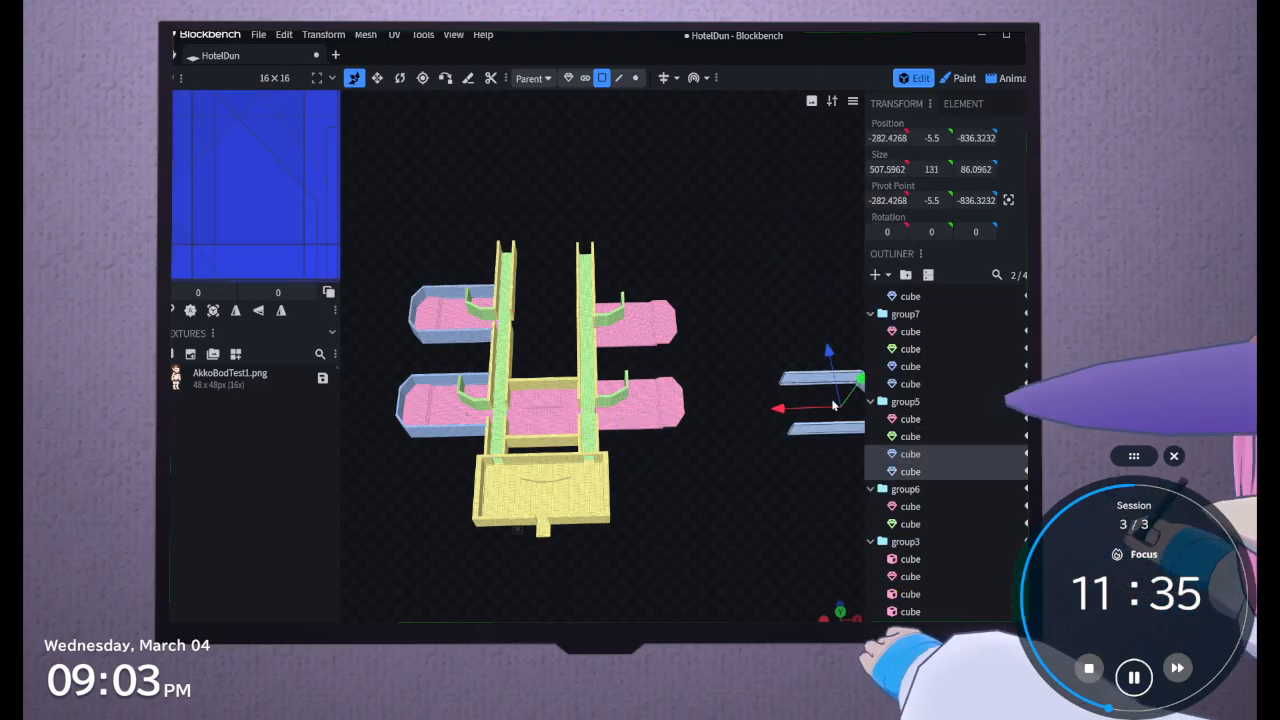
pyautogui.moveTo(834, 405); pyautogui.dragTo(604, 414)
pyautogui.scroll(5, 604, 414)
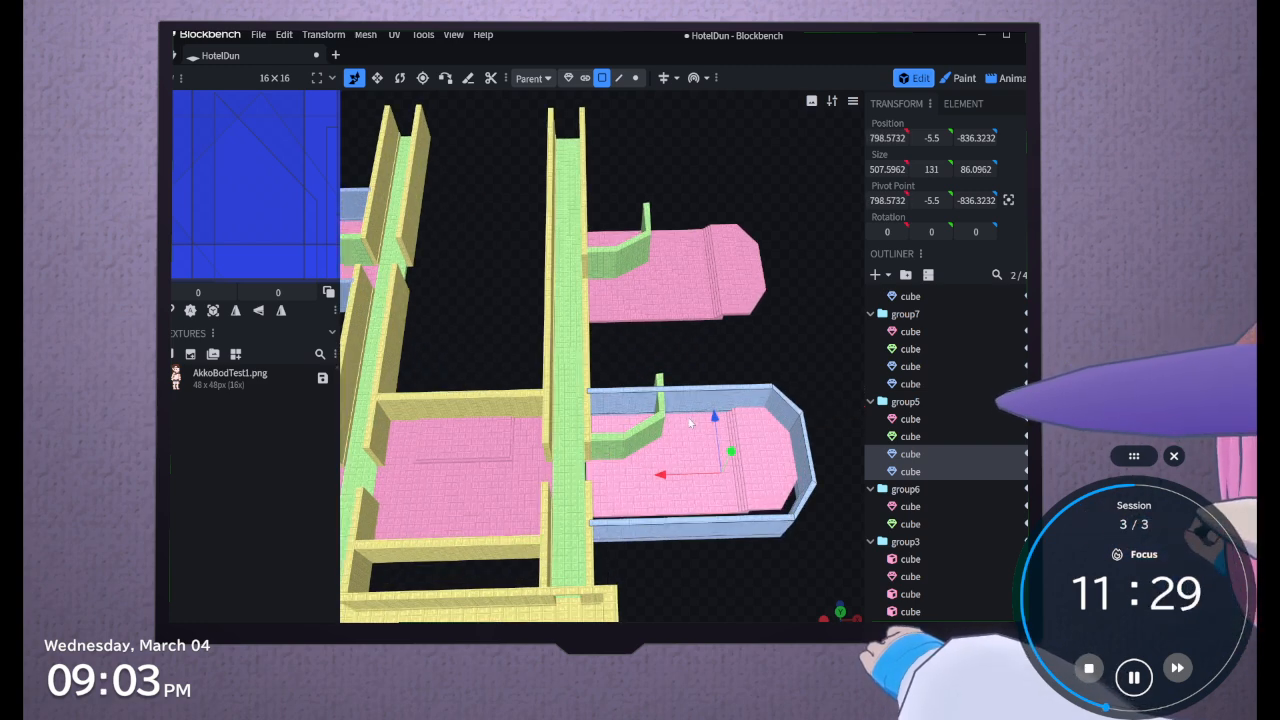
# Select both wall meshes of group5 and shift them along Z, setting the first mesh's Z position to -497.3232
pyautogui.click(704, 411)
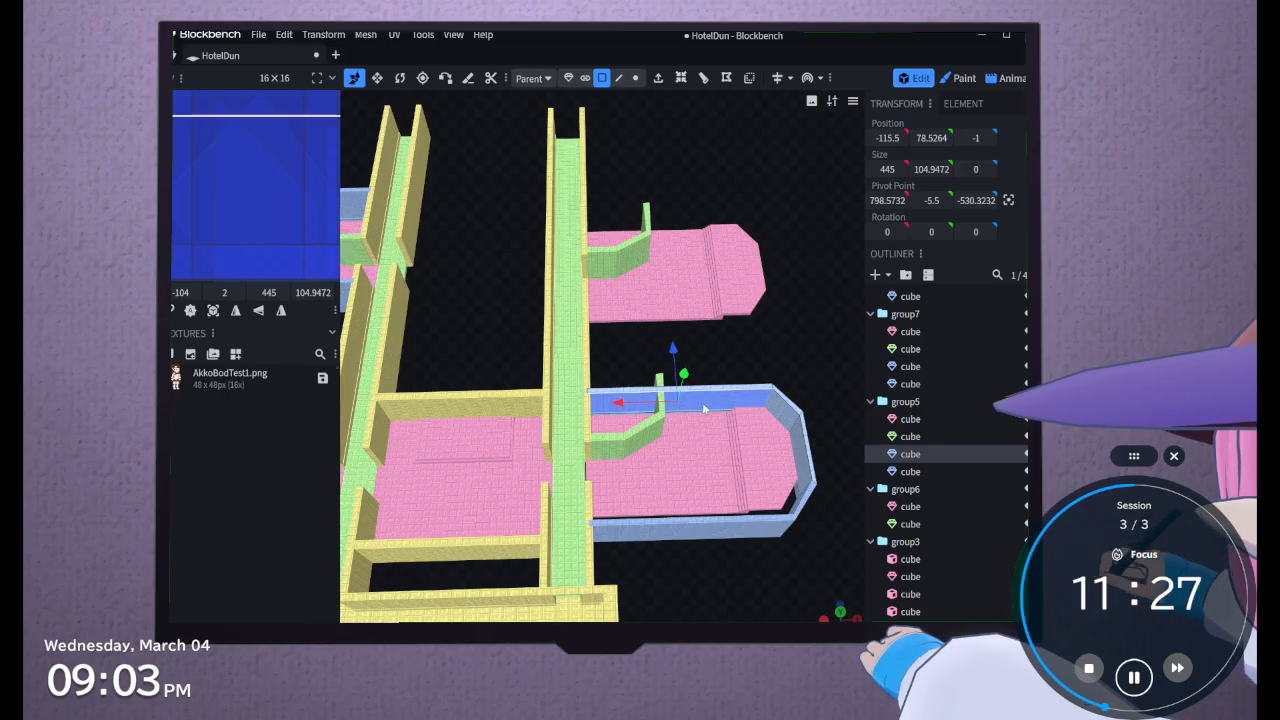
pyautogui.click(905, 402)
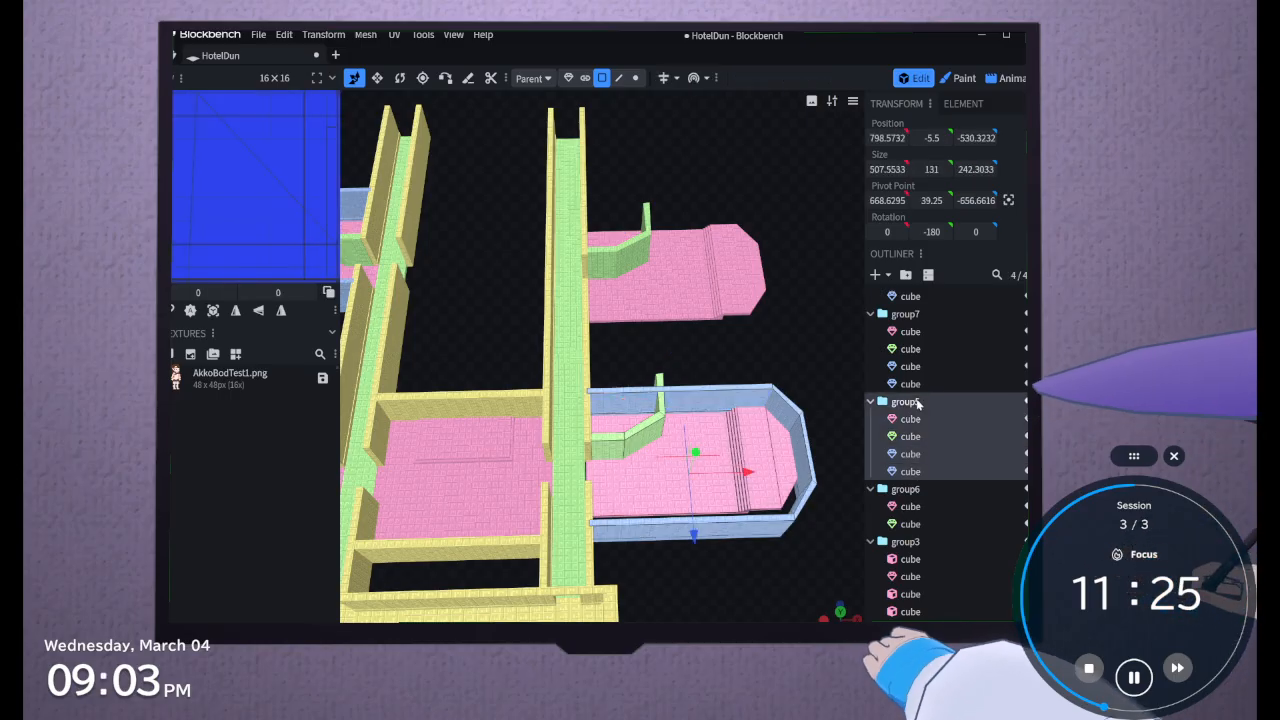
pyautogui.click(897, 318)
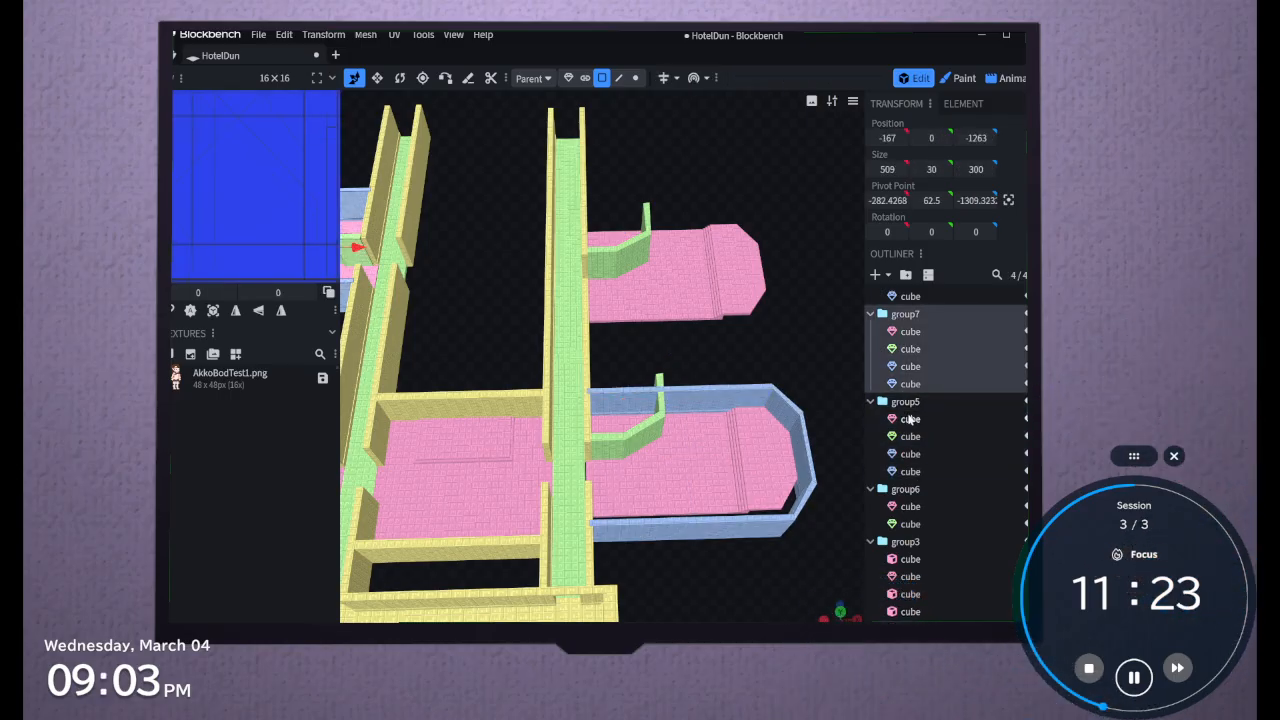
pyautogui.click(905, 404)
pyautogui.click(916, 490)
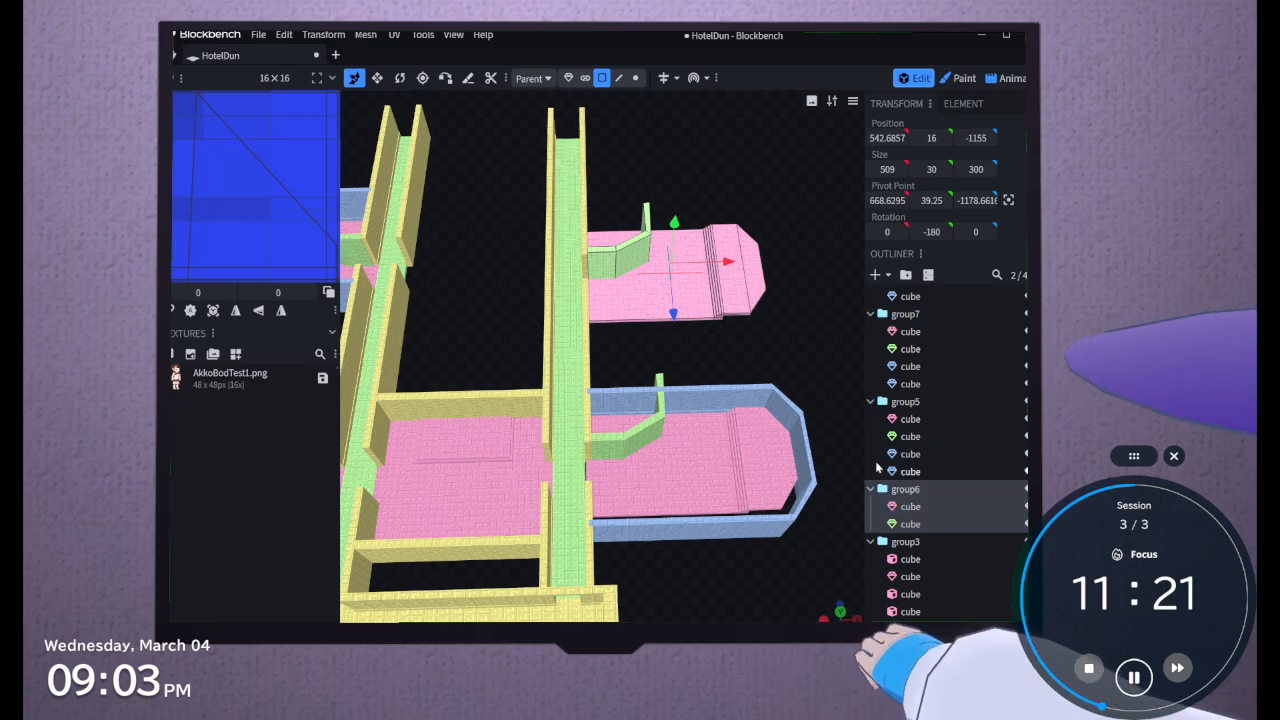
pyautogui.click(907, 456)
pyautogui.keyDown('shift'); pyautogui.click(905, 473); pyautogui.keyUp('shift')
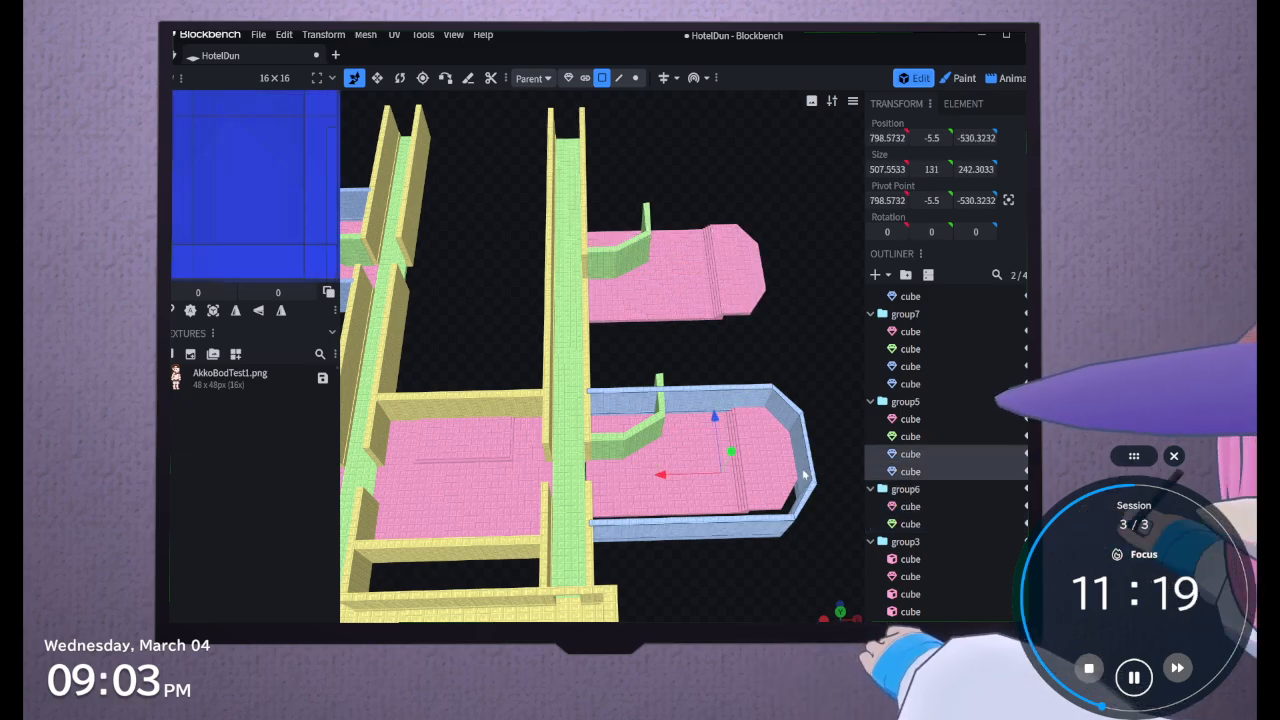
pyautogui.click(722, 401)
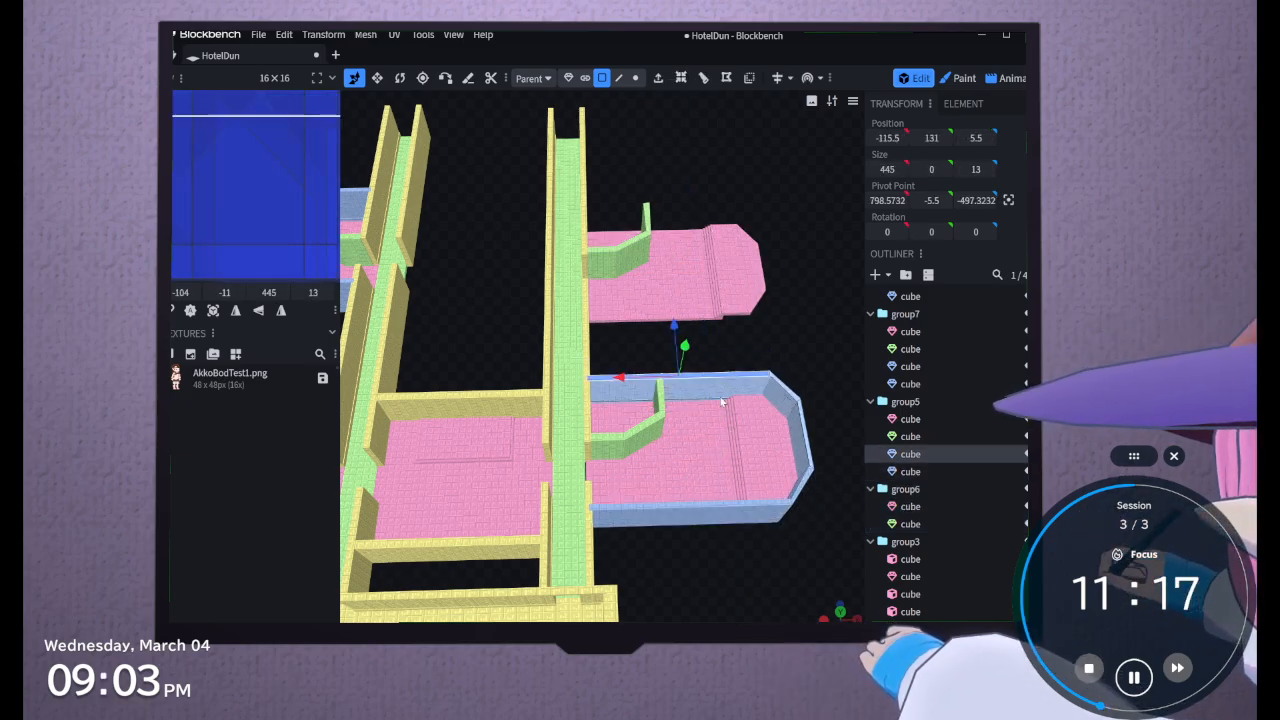
# Reselect both group5 walls in object selection mode and move them along Z until the first mesh sits at -479.3232
pyautogui.moveTo(783, 354); pyautogui.dragTo(769, 383)
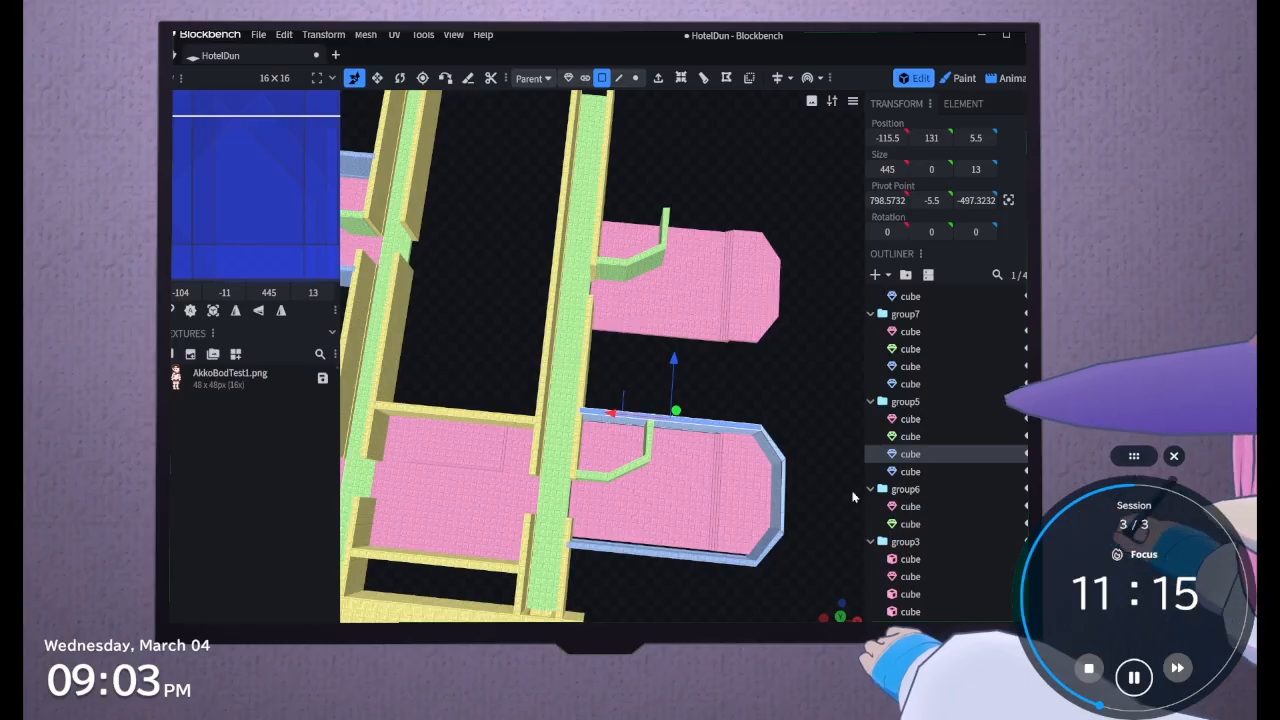
pyautogui.keyDown('shift'); pyautogui.click(915, 474); pyautogui.keyUp('shift')
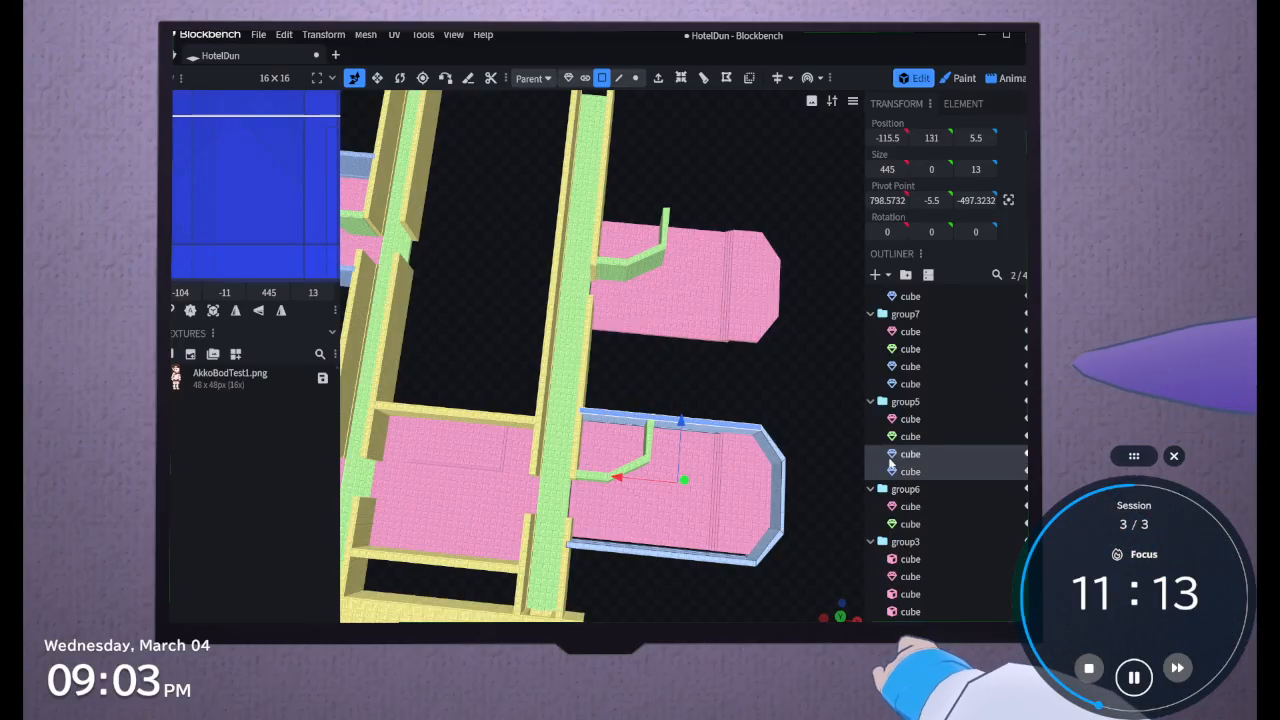
pyautogui.click(568, 78)
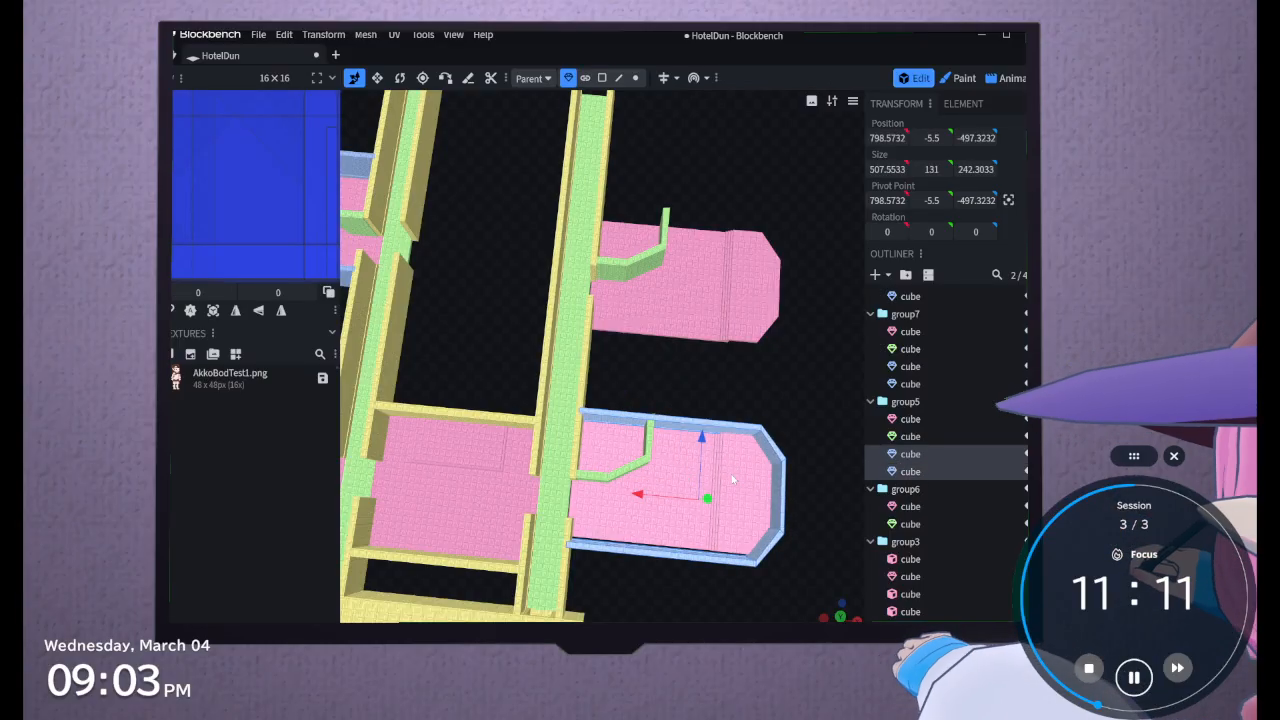
pyautogui.moveTo(704, 446); pyautogui.dragTo(699, 438)
pyautogui.moveTo(803, 414); pyautogui.dragTo(789, 407)
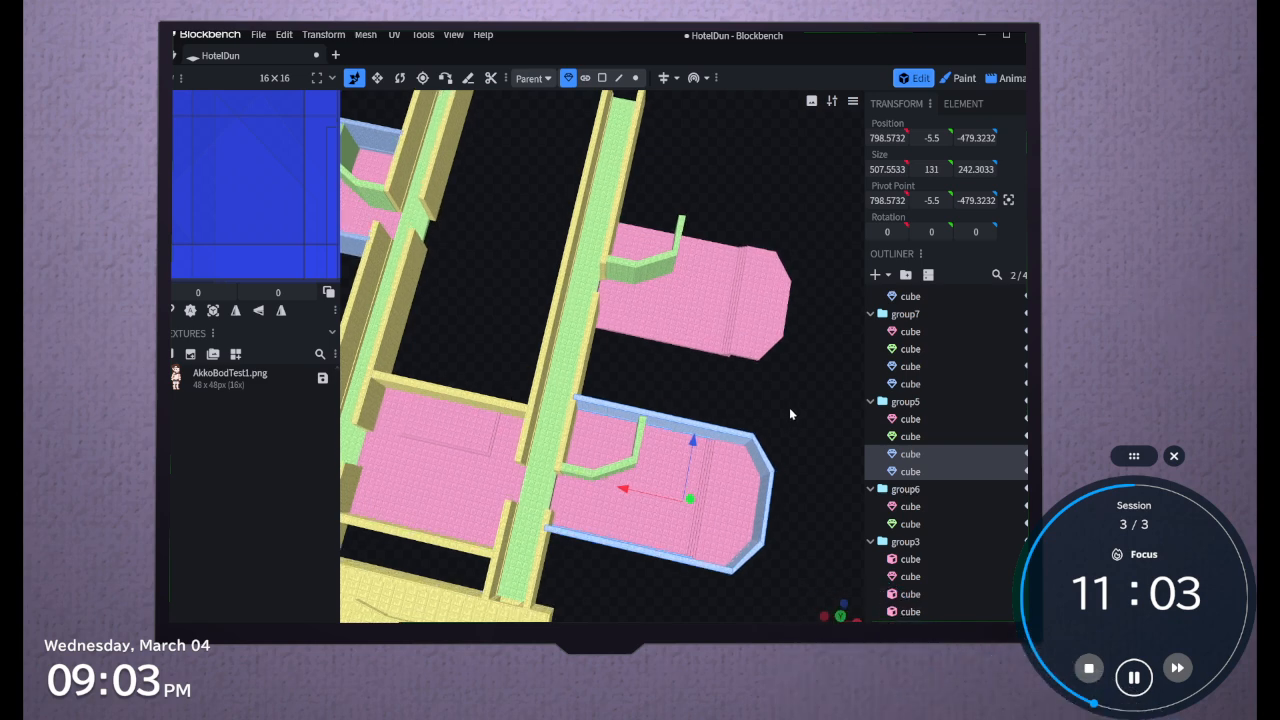
# Paste the copied walls into group6 and move them to about X 787.5732 and Z -1307.3232, around the remaining room's floor
pyautogui.click(910, 524)
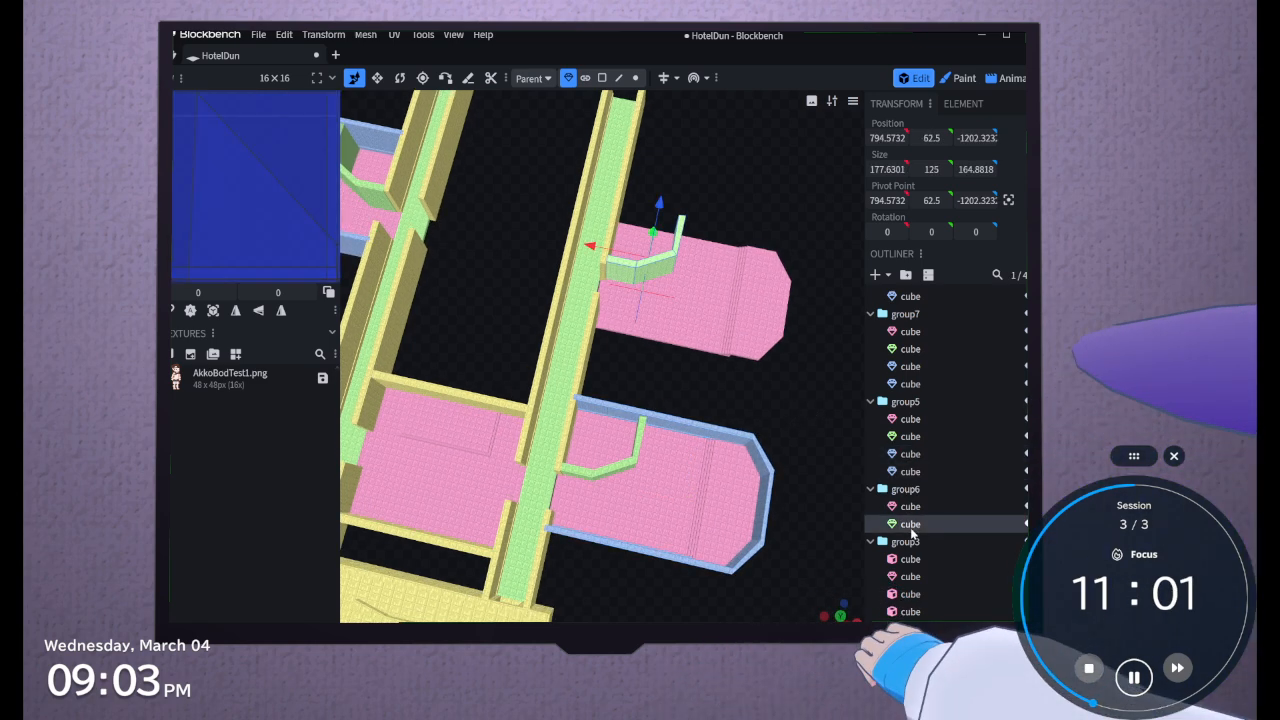
pyautogui.hotkey('ctrl', 'v')
pyautogui.scroll(-2, 465, 222)
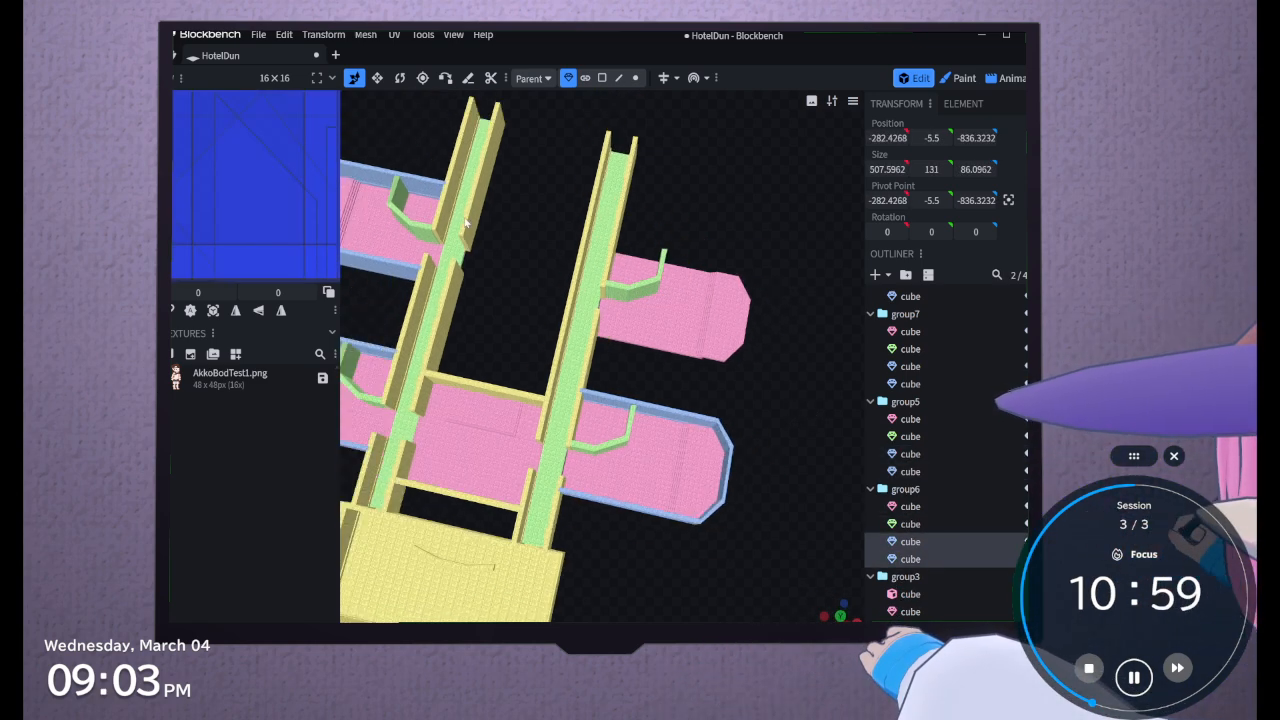
pyautogui.scroll(-4, 465, 222)
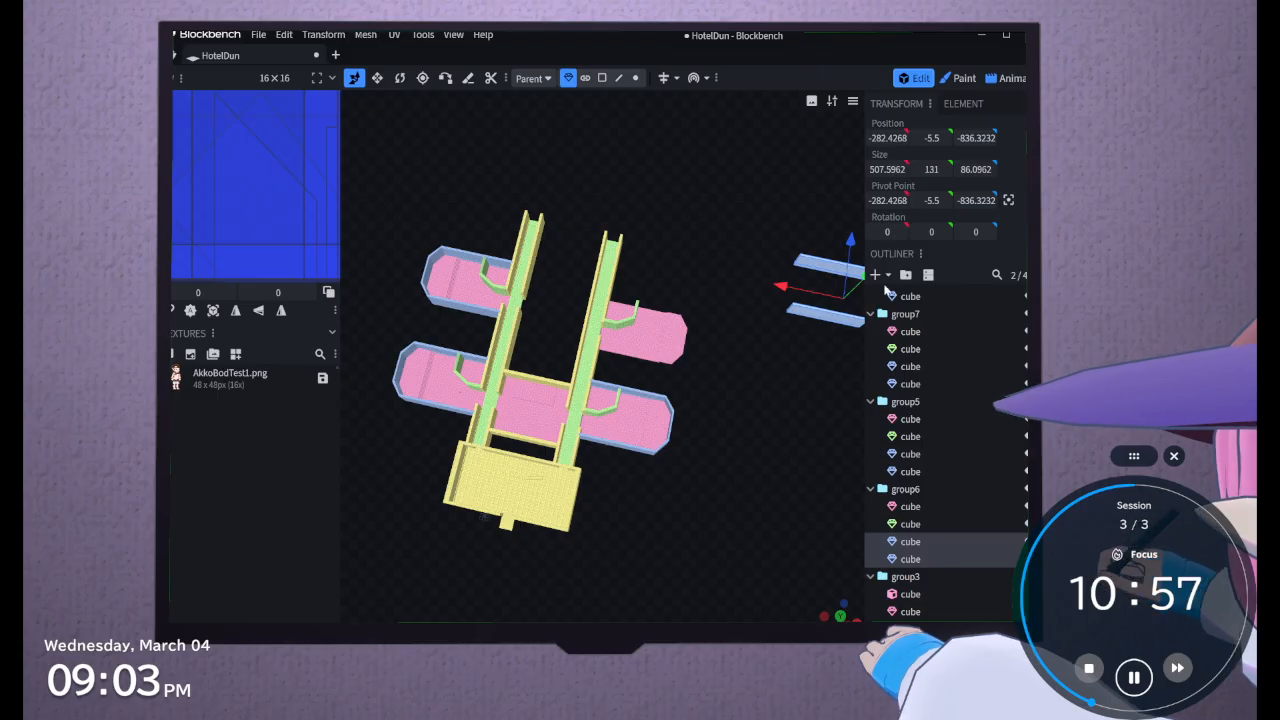
pyautogui.moveTo(785, 288); pyautogui.dragTo(629, 261)
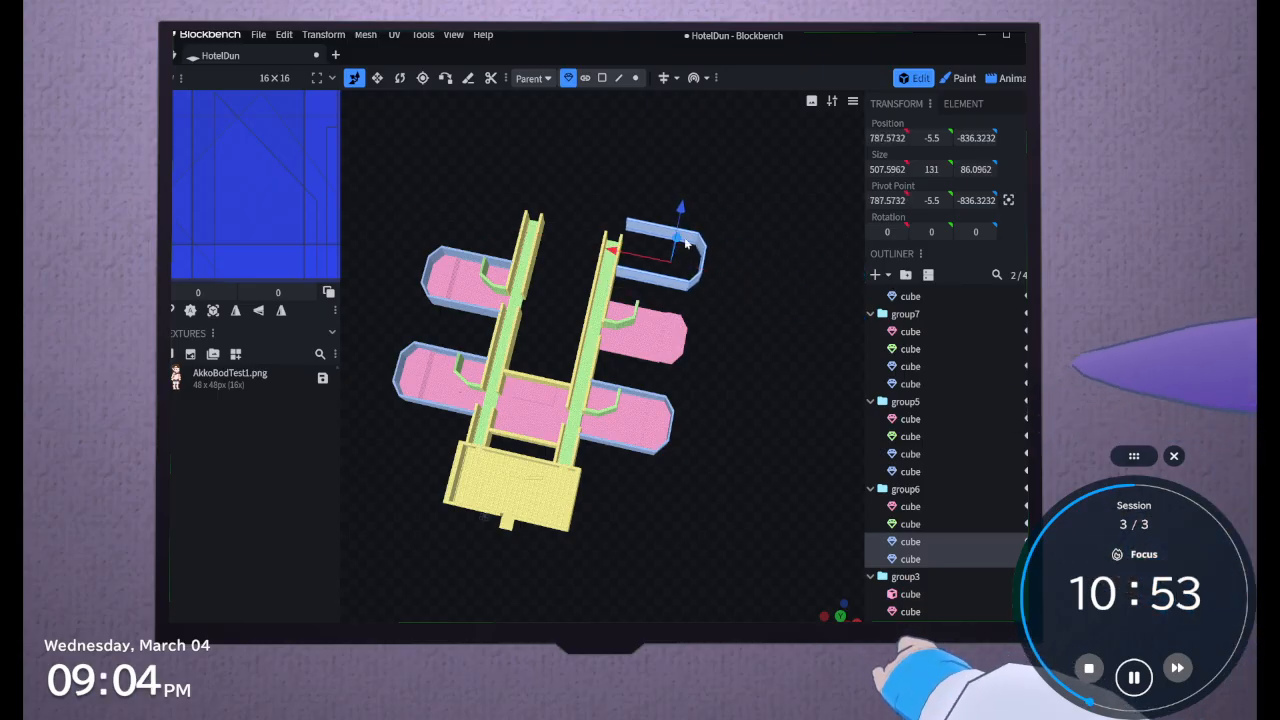
pyautogui.moveTo(687, 224); pyautogui.dragTo(668, 281)
# Fine-tune the group6 walls against the corridor and floor by moving them to X 791.5732 and Z -1311.3232
pyautogui.scroll(5, 668, 281)
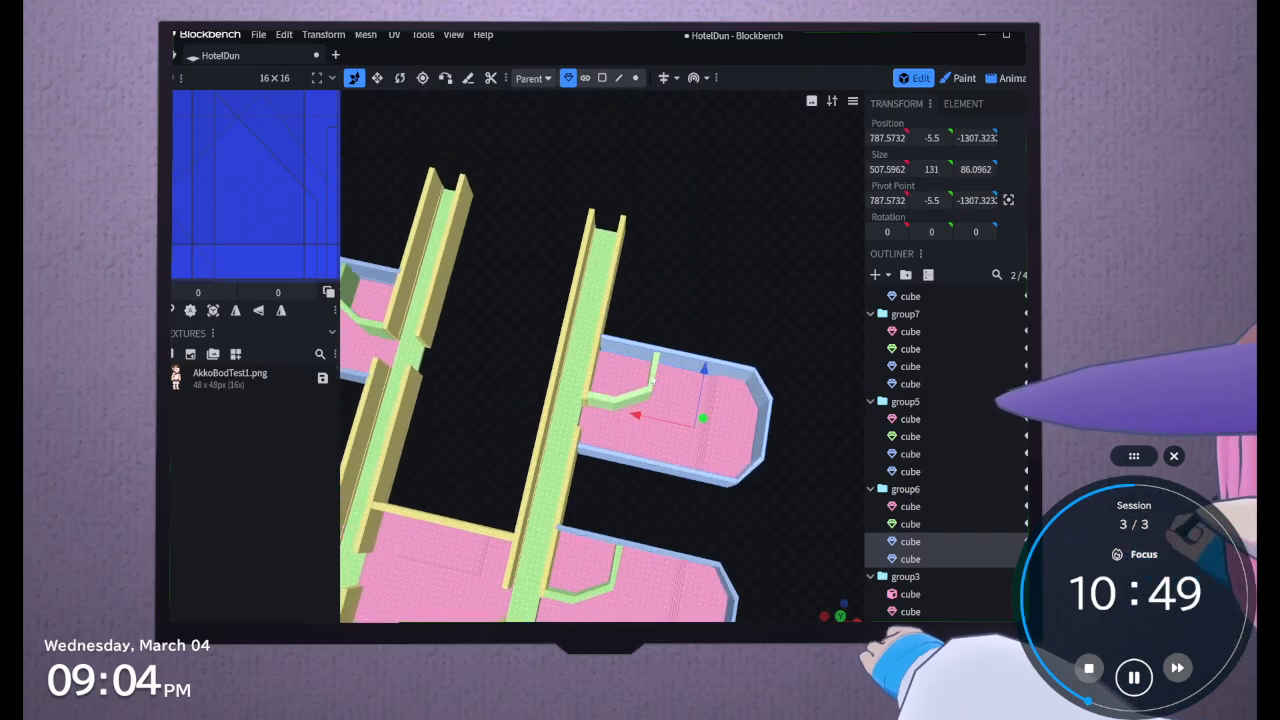
pyautogui.scroll(3, 677, 297)
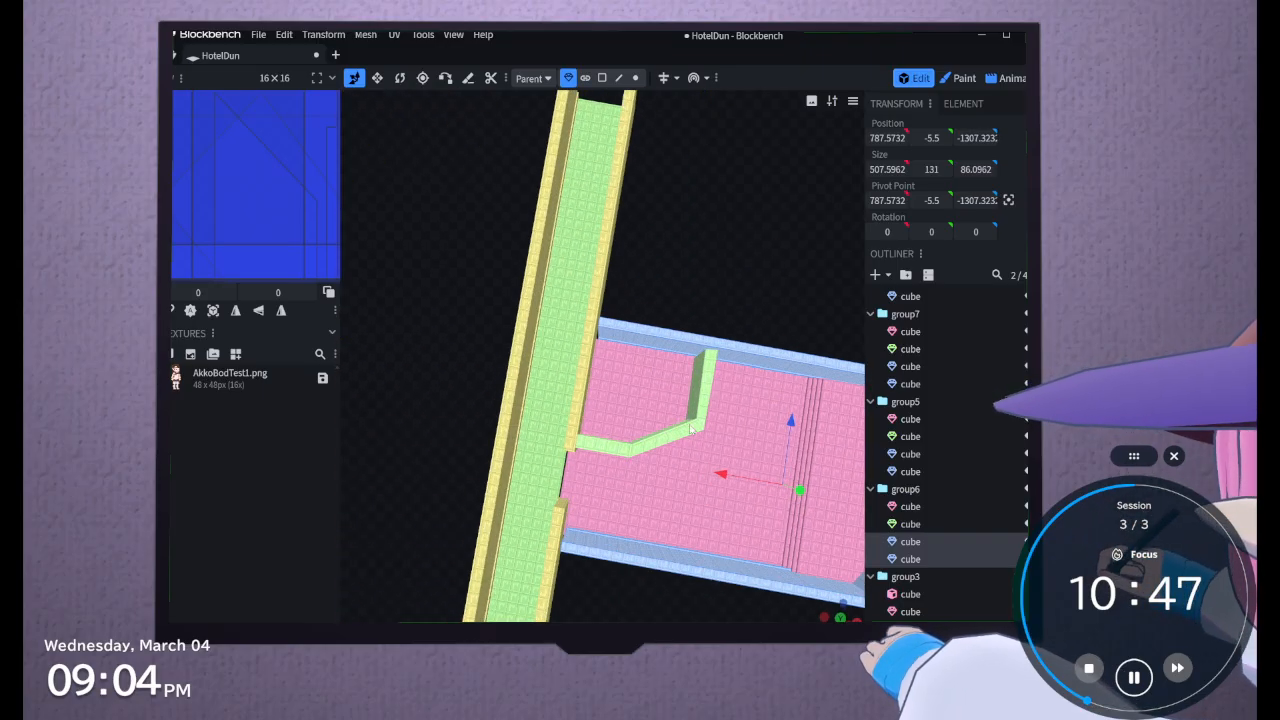
pyautogui.scroll(2, 733, 488)
pyautogui.moveTo(724, 478); pyautogui.dragTo(723, 481)
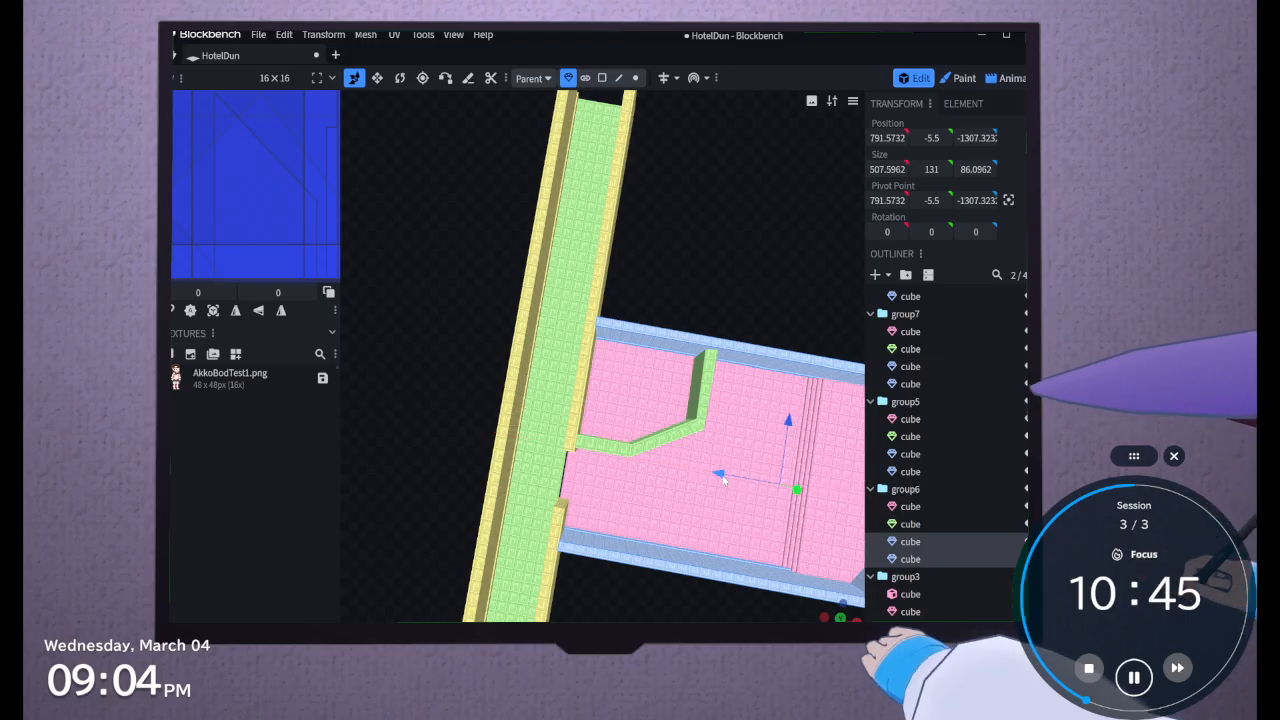
pyautogui.moveTo(785, 424); pyautogui.dragTo(792, 435)
# Examine the walls of all four side rooms along both corridors from an angled and a top-down view
pyautogui.moveTo(762, 245); pyautogui.dragTo(681, 233)
pyautogui.scroll(-8, 681, 233)
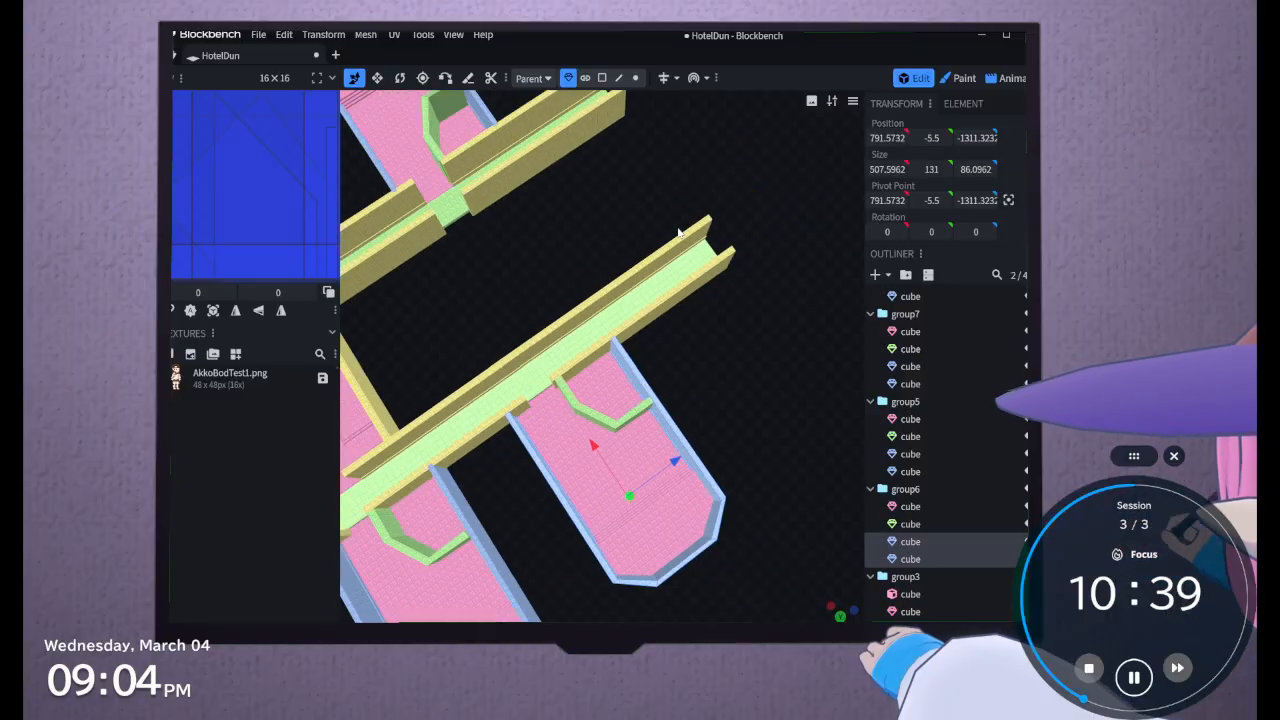
pyautogui.moveTo(481, 376); pyautogui.dragTo(631, 365)
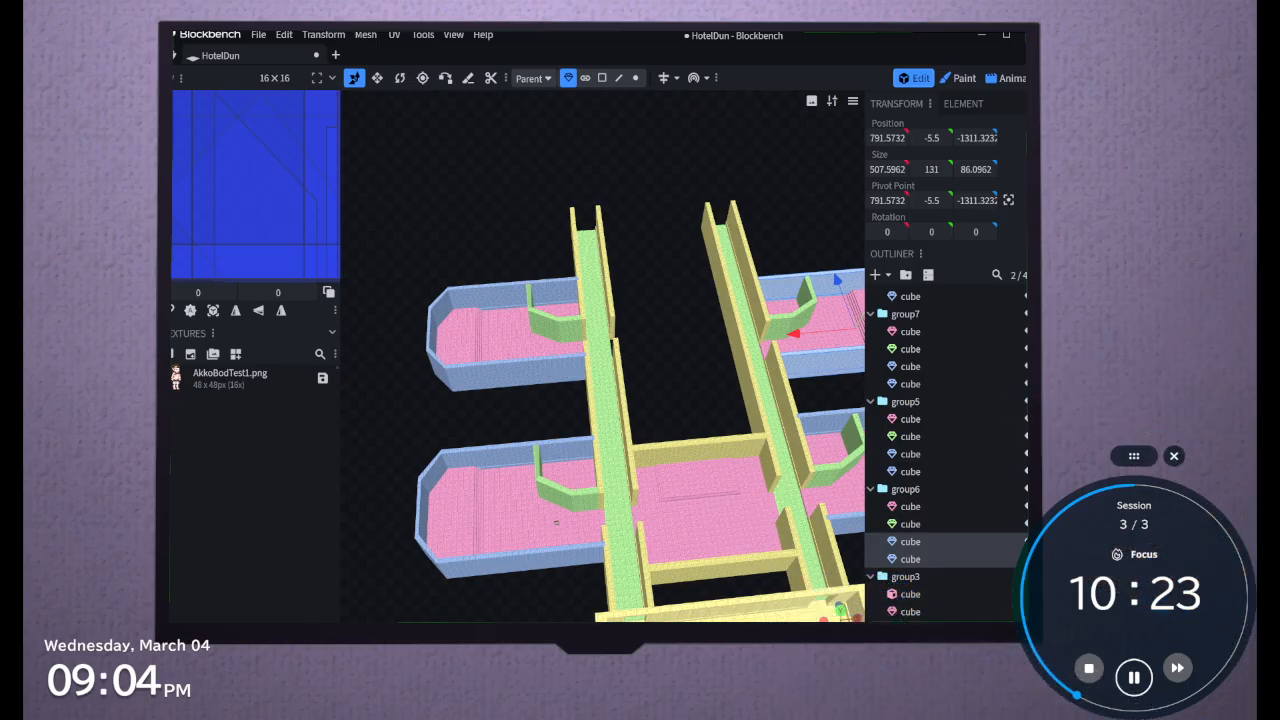
pyautogui.scroll(-3, 671, 500)
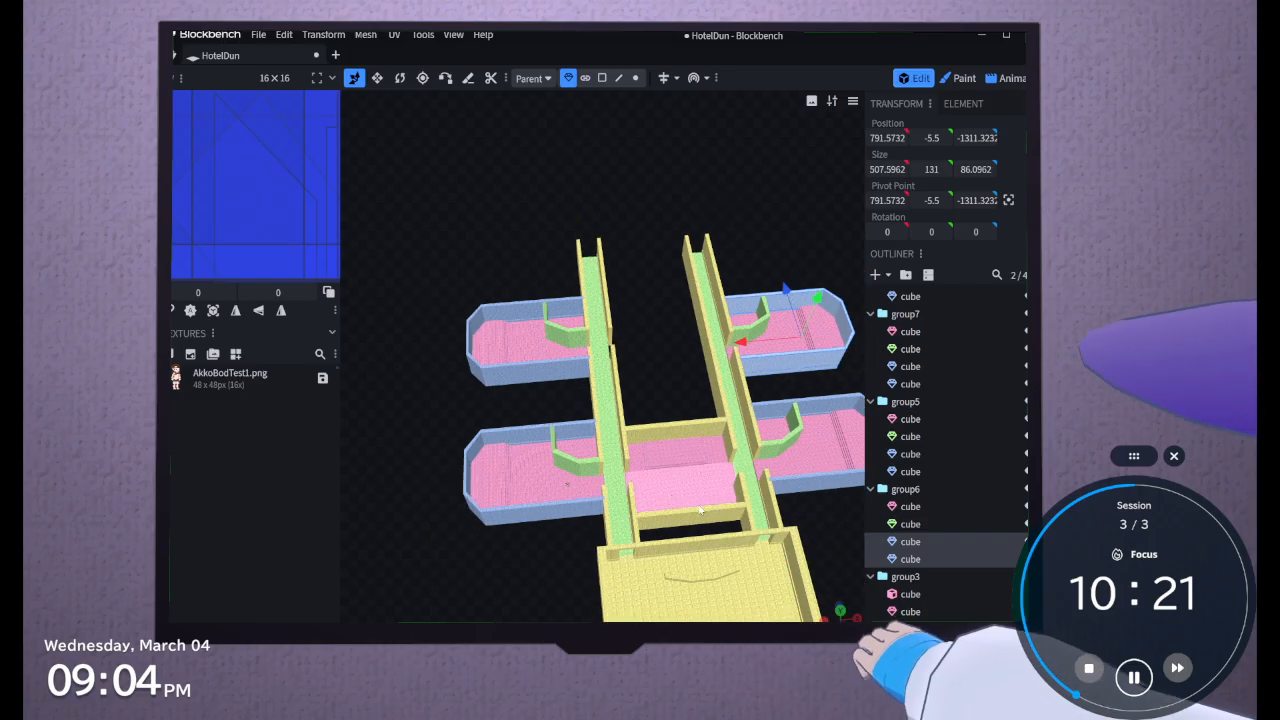
pyautogui.moveTo(820, 532); pyautogui.dragTo(738, 498, button='right')
pyautogui.moveTo(738, 497); pyautogui.dragTo(721, 628)
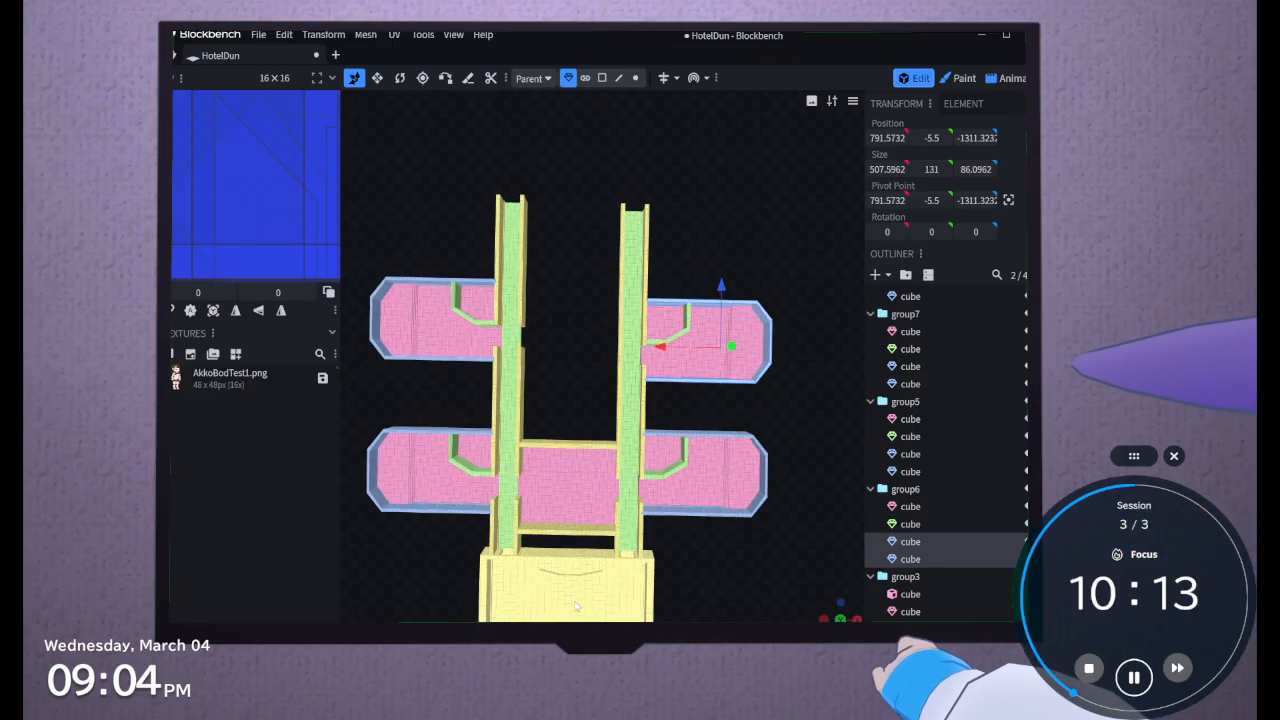
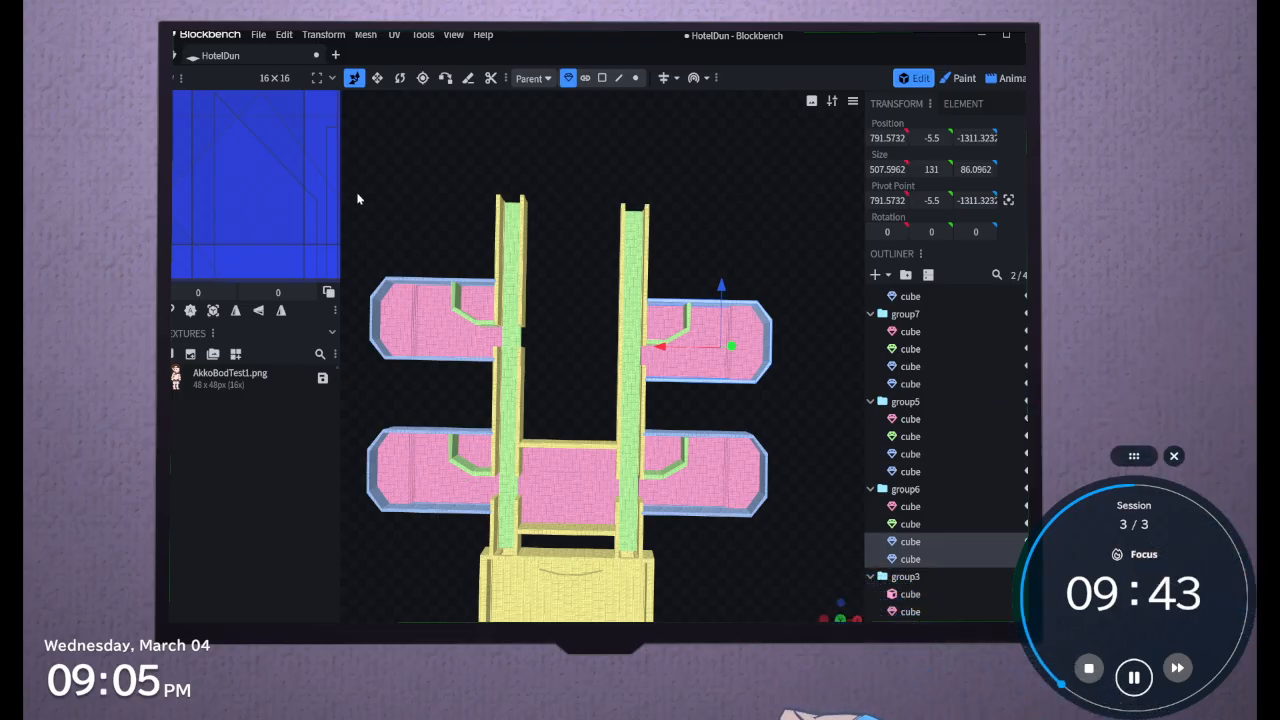
# Examine the two parallel hallways and the side rooms from above and at an angle
pyautogui.scroll(-4, 357, 199)
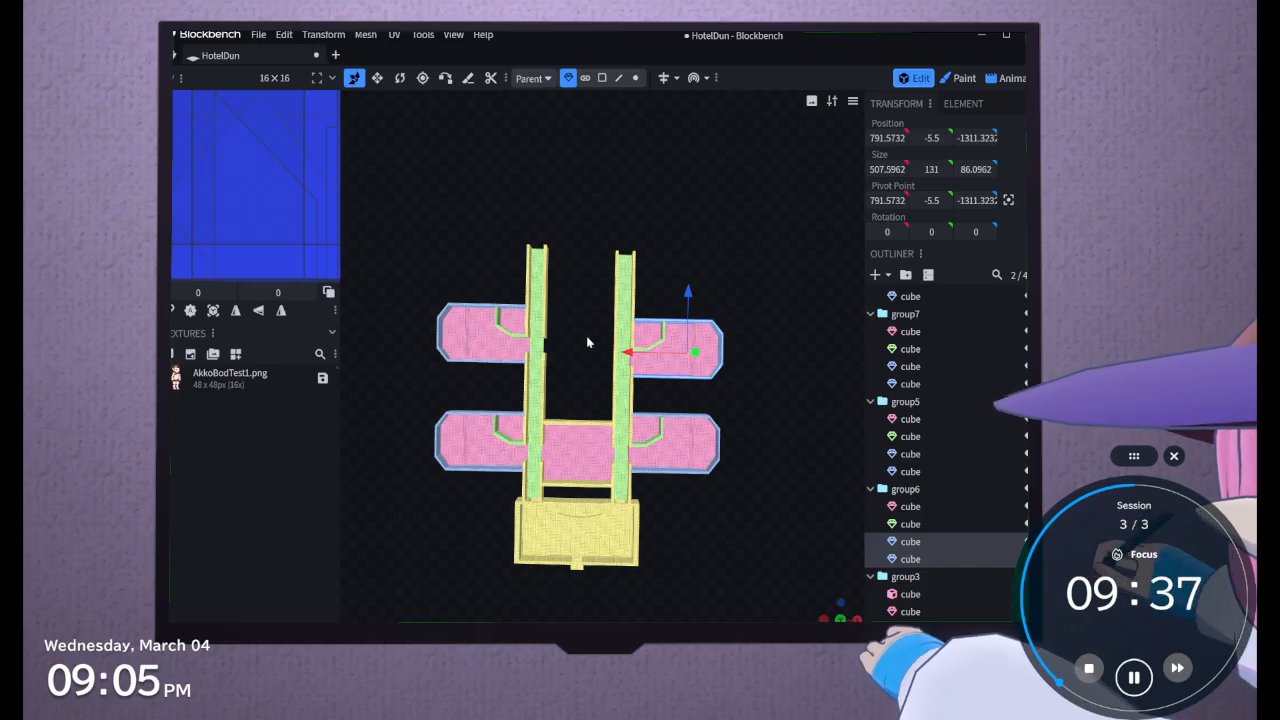
pyautogui.scroll(3, 588, 342)
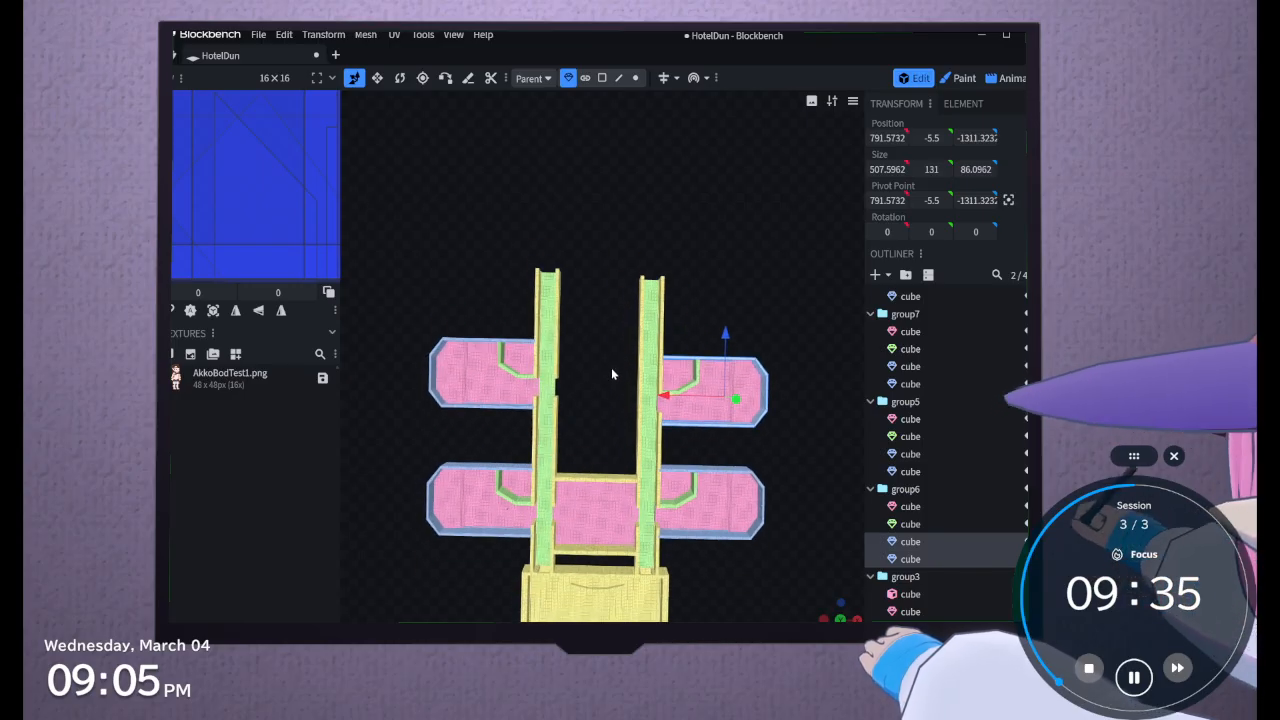
pyautogui.scroll(2, 612, 374)
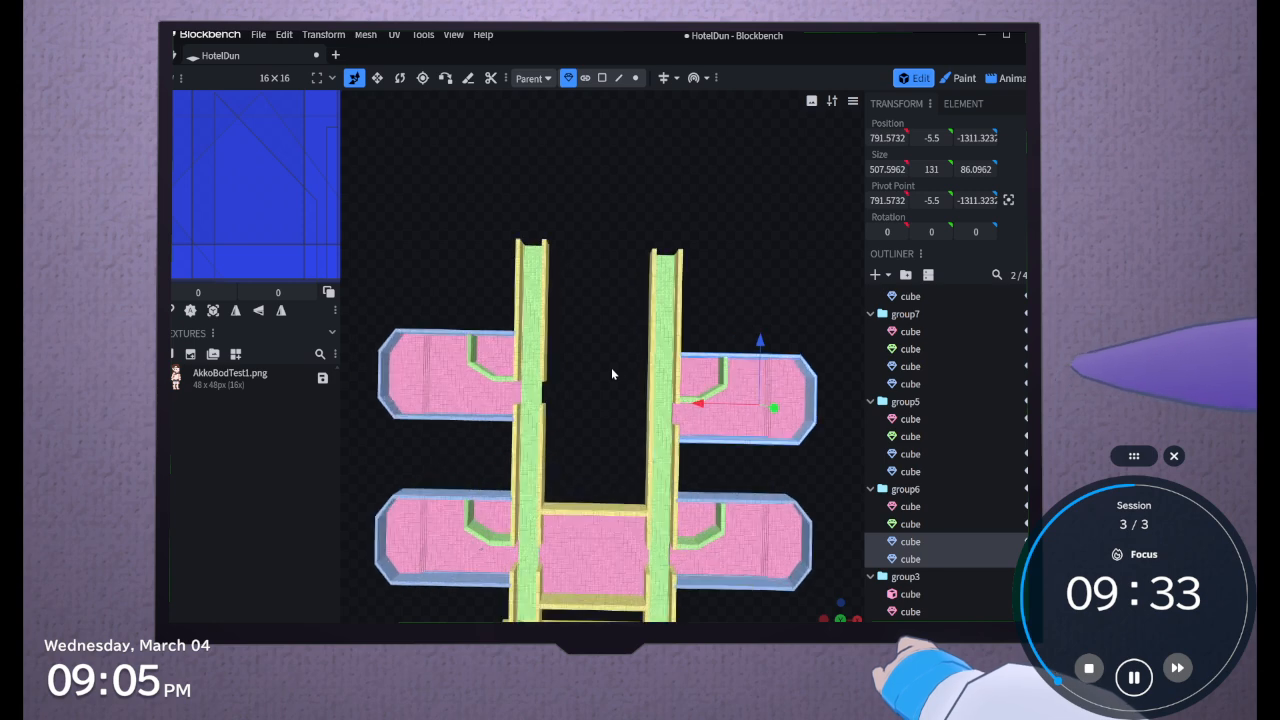
pyautogui.moveTo(611, 372); pyautogui.dragTo(600, 451, button='right')
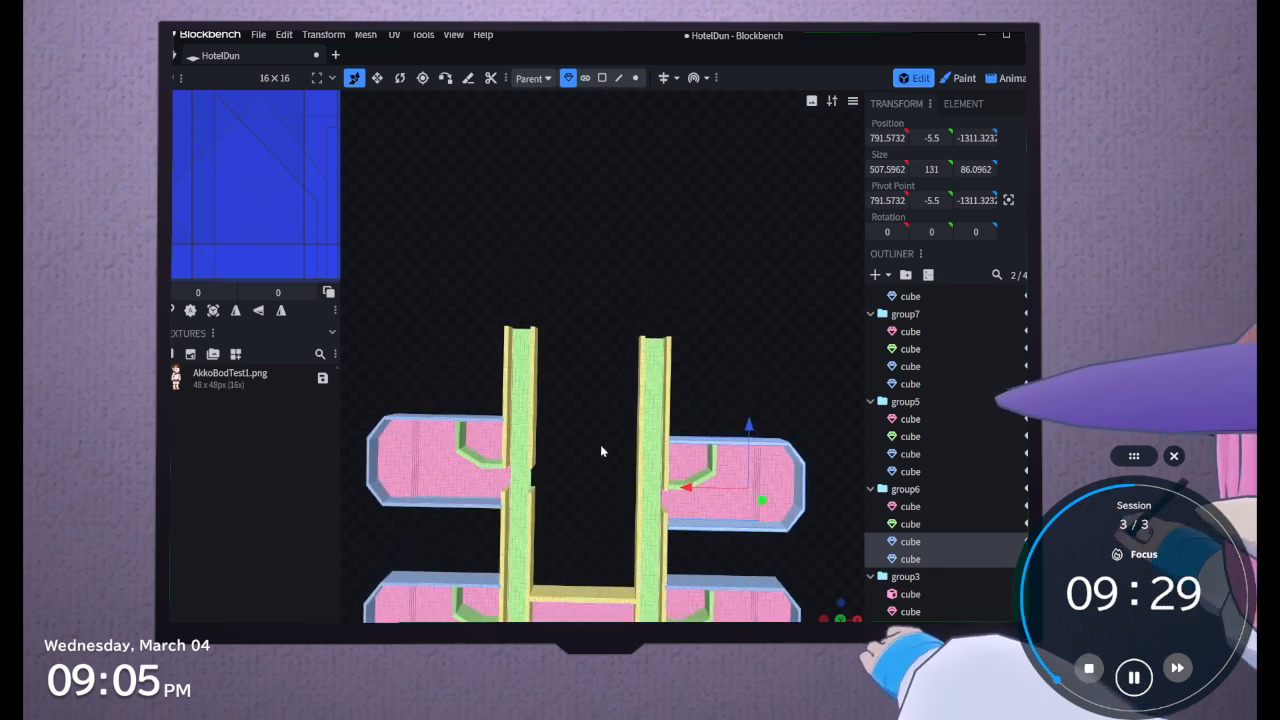
pyautogui.moveTo(600, 449); pyautogui.dragTo(603, 594)
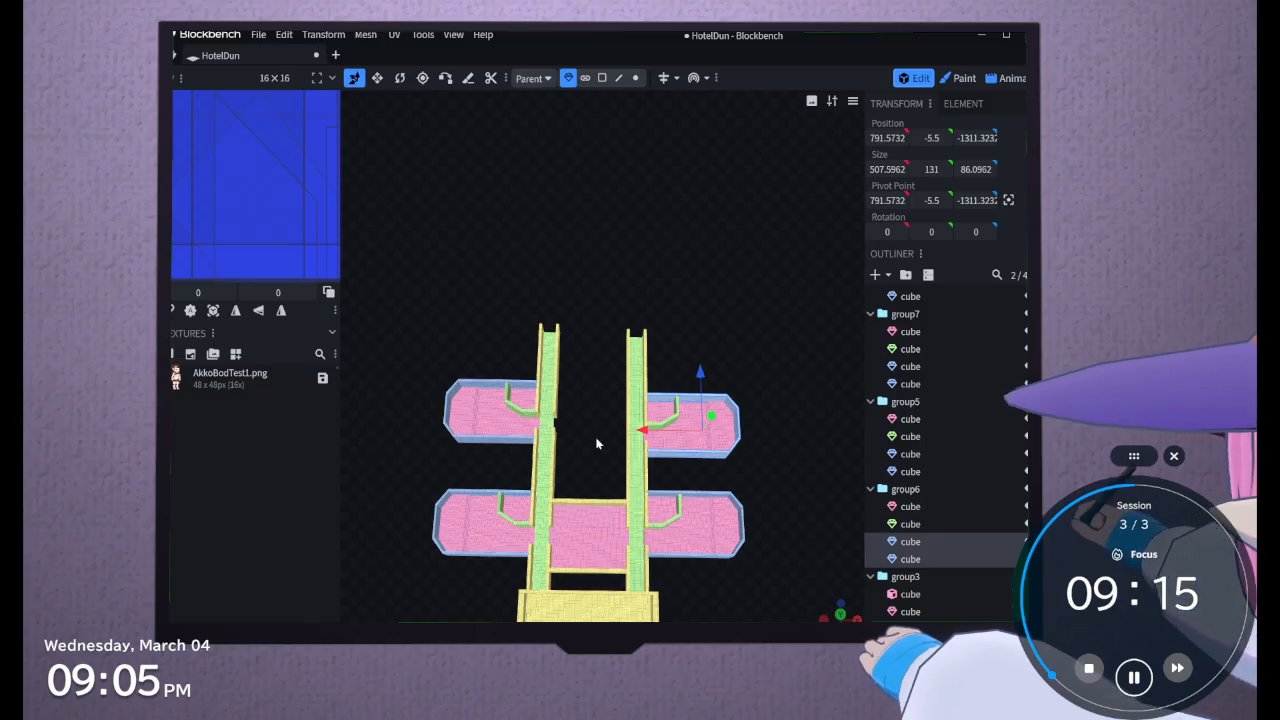
pyautogui.moveTo(597, 443); pyautogui.dragTo(589, 406)
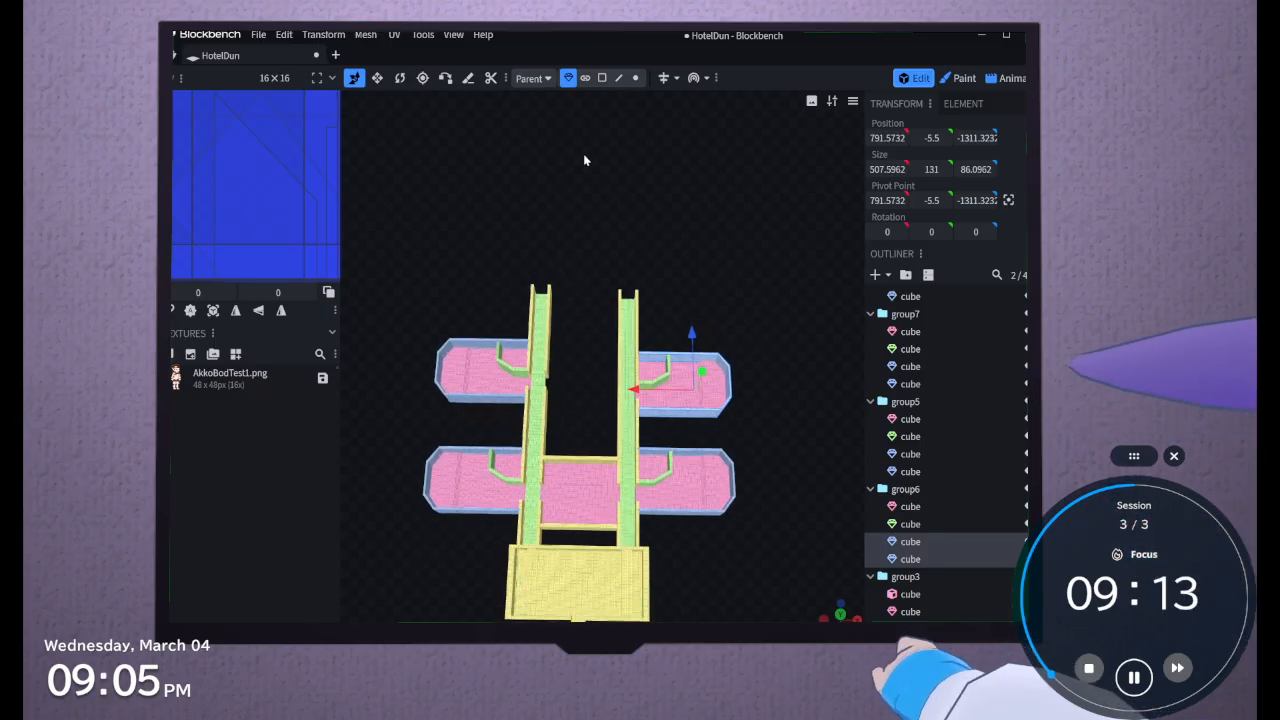
pyautogui.moveTo(584, 152); pyautogui.dragTo(594, 148)
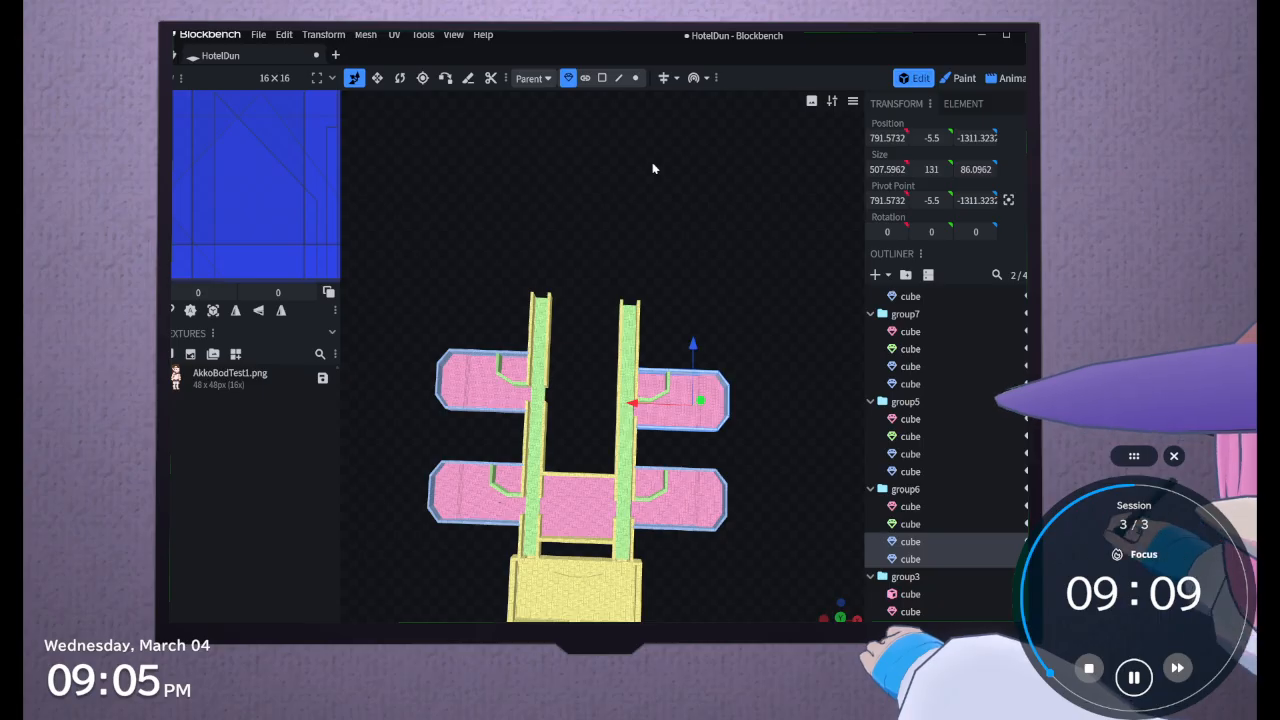
pyautogui.moveTo(651, 198); pyautogui.dragTo(572, 160)
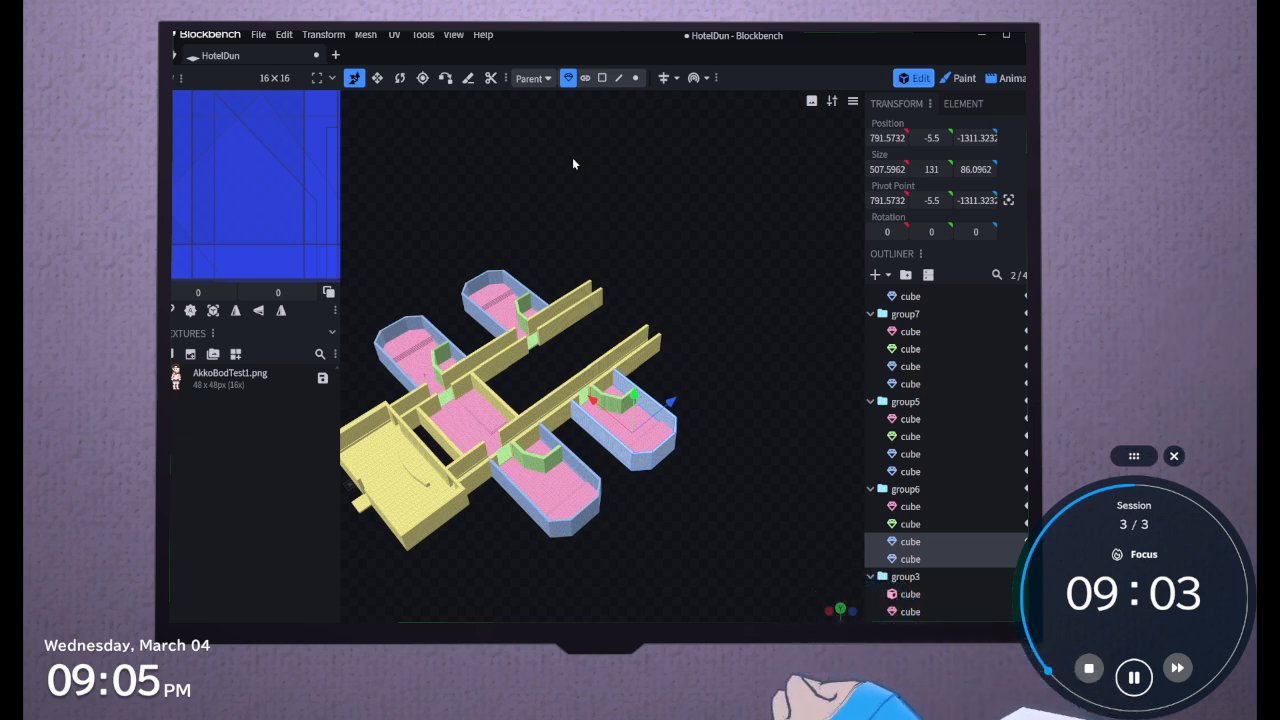
pyautogui.scroll(3, 590, 190)
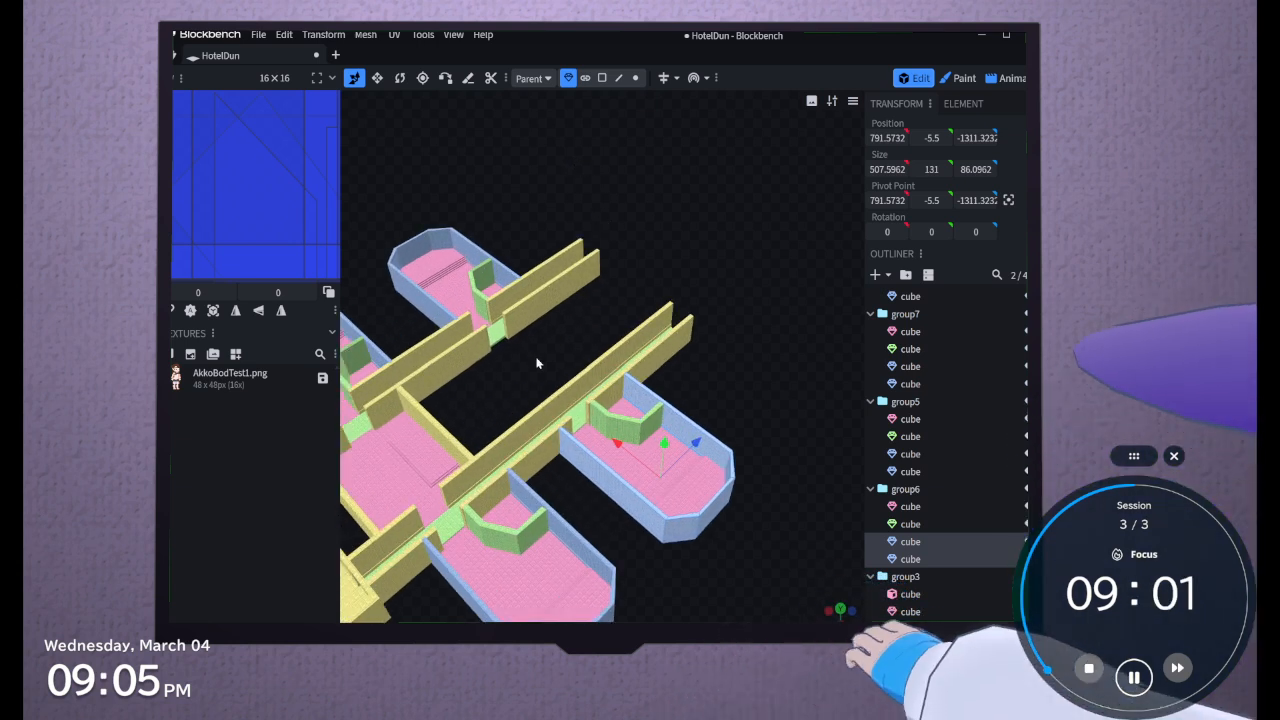
pyautogui.scroll(2, 597, 336)
pyautogui.moveTo(597, 337); pyautogui.dragTo(557, 534, button='right')
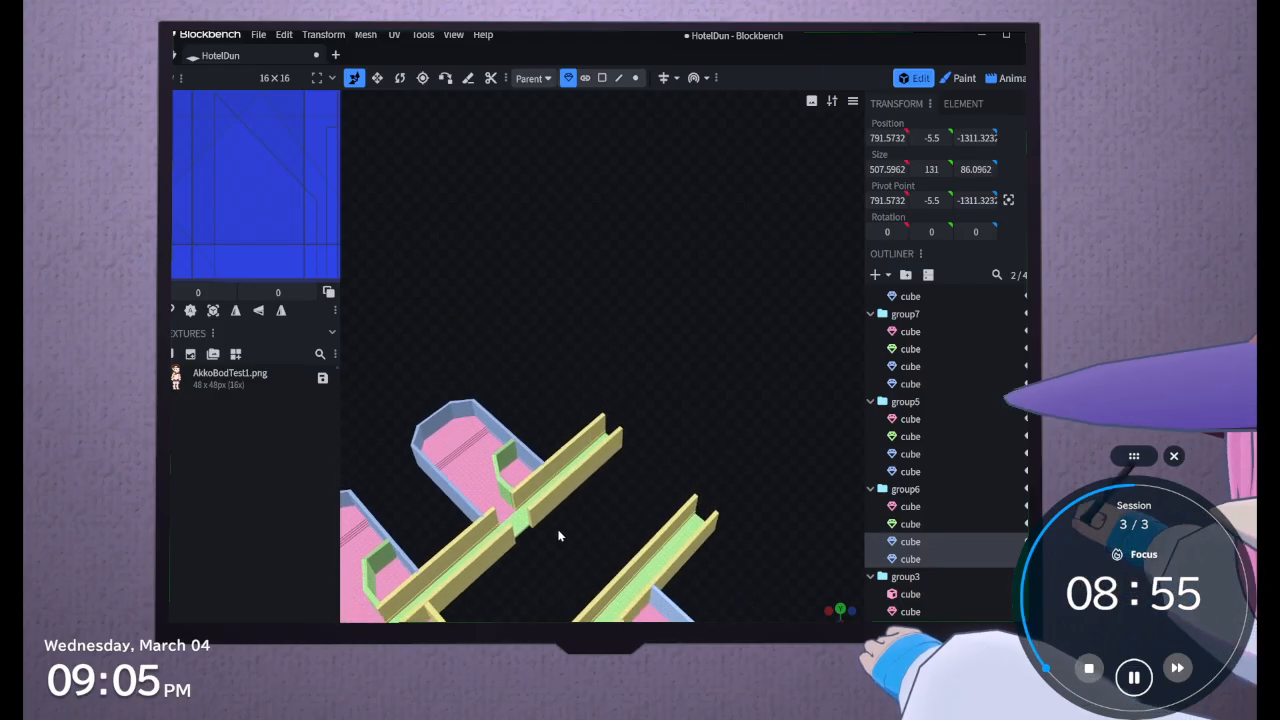
pyautogui.scroll(-3, 665, 316)
pyautogui.moveTo(665, 316); pyautogui.dragTo(627, 410)
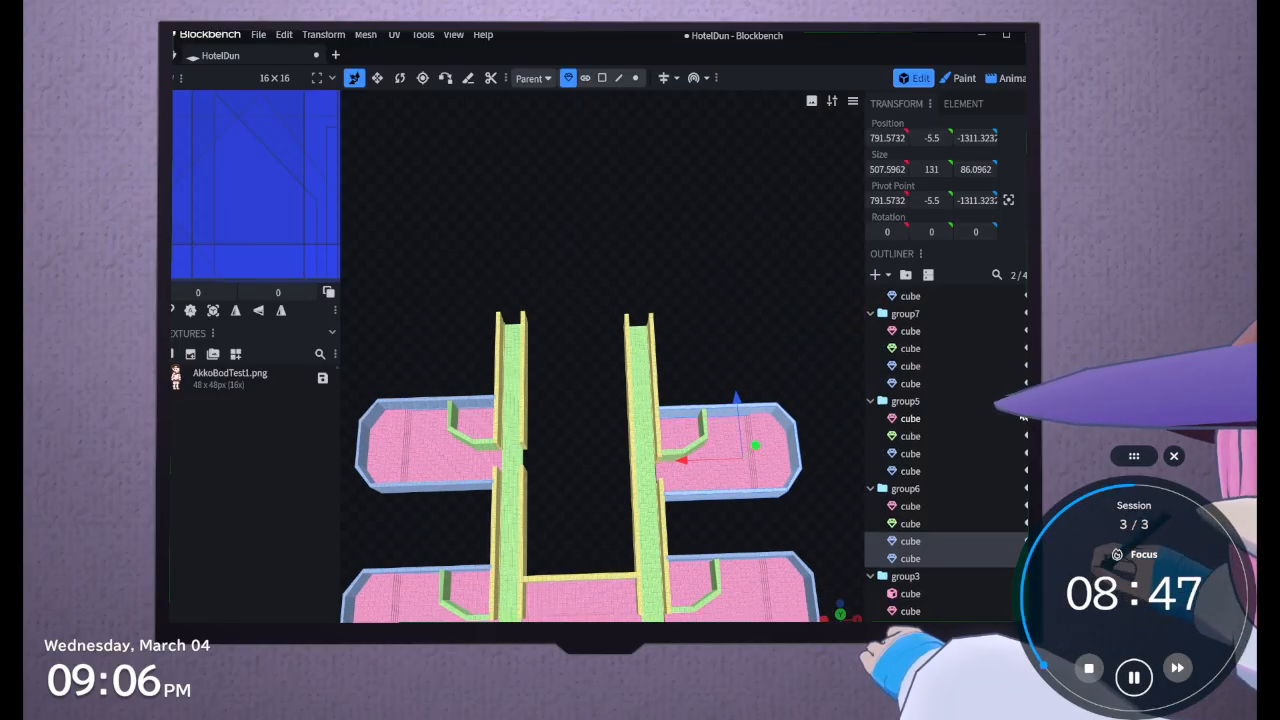
# Select group3, the room joining the two hallways, and inspect its placement in the layout
pyautogui.scroll(-2, 960, 410)
pyautogui.click(905, 435)
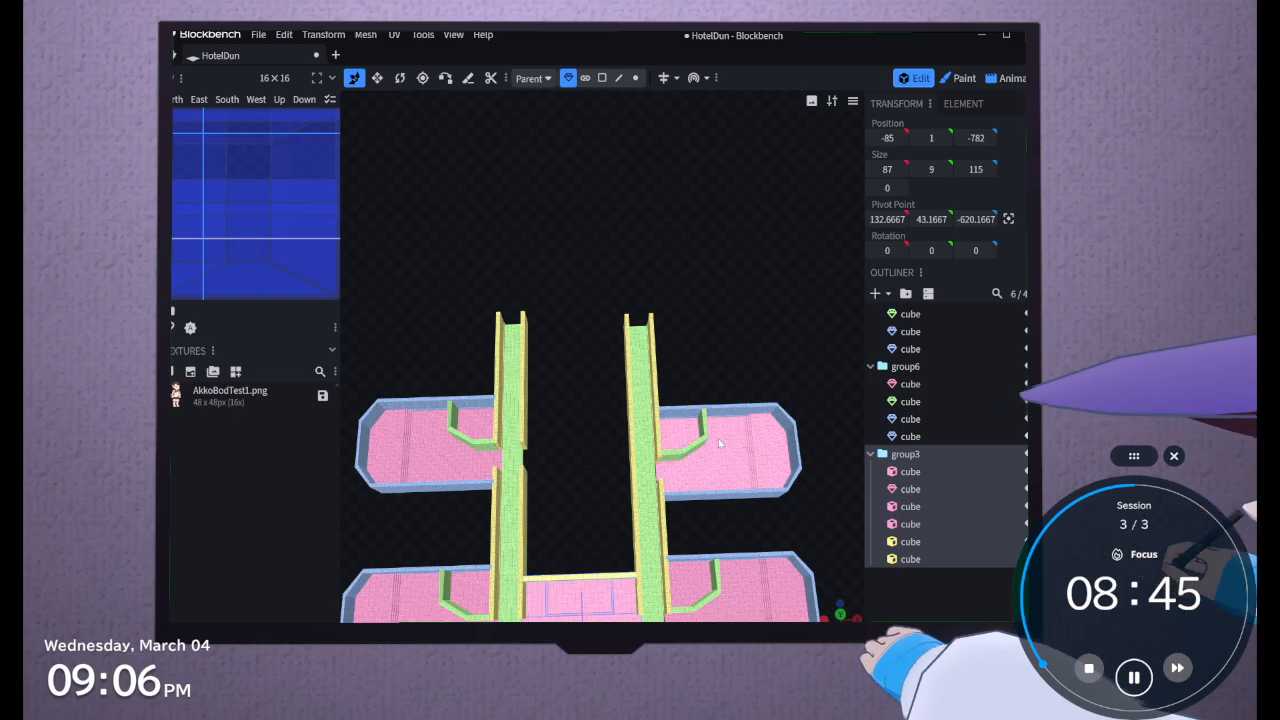
pyautogui.moveTo(700, 436); pyautogui.dragTo(658, 432)
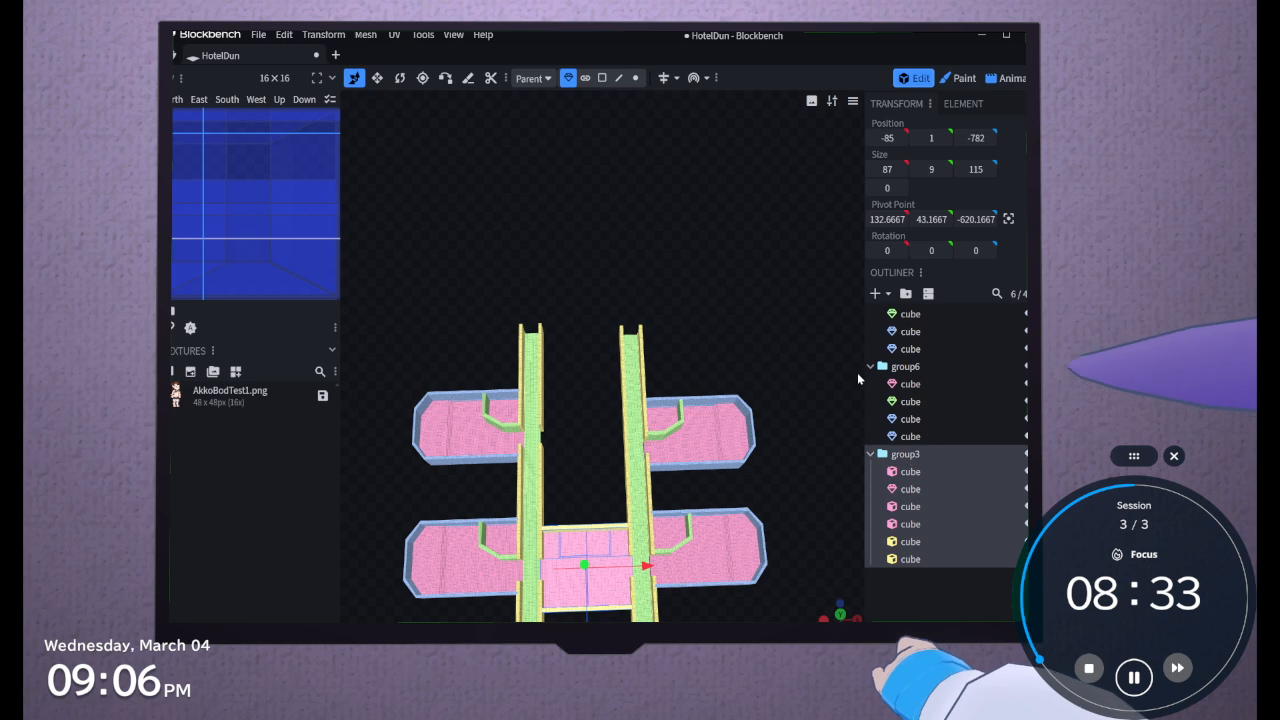
pyautogui.moveTo(760, 508)
pyautogui.mouseDown(button='right')
pyautogui.moveTo(811, 381)
pyautogui.moveTo(748, 483)
pyautogui.moveTo(770, 493)
pyautogui.mouseUp(button='right')
pyautogui.moveTo(610, 443)
pyautogui.mouseDown()
pyautogui.moveTo(731, 322)
pyautogui.moveTo(698, 445)
pyautogui.moveTo(623, 407)
pyautogui.moveTo(614, 355)
pyautogui.moveTo(591, 465)
pyautogui.moveTo(616, 360)
pyautogui.moveTo(603, 446)
pyautogui.mouseUp()
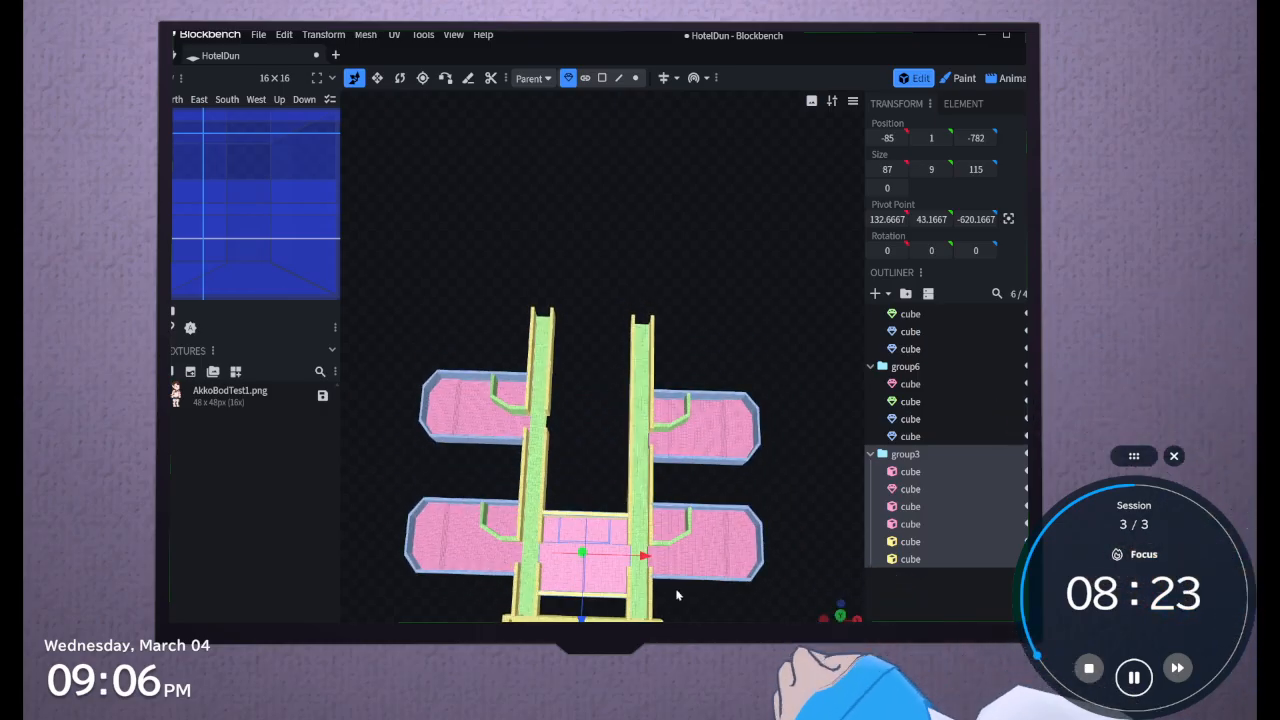
pyautogui.moveTo(469, 217); pyautogui.dragTo(471, 313)
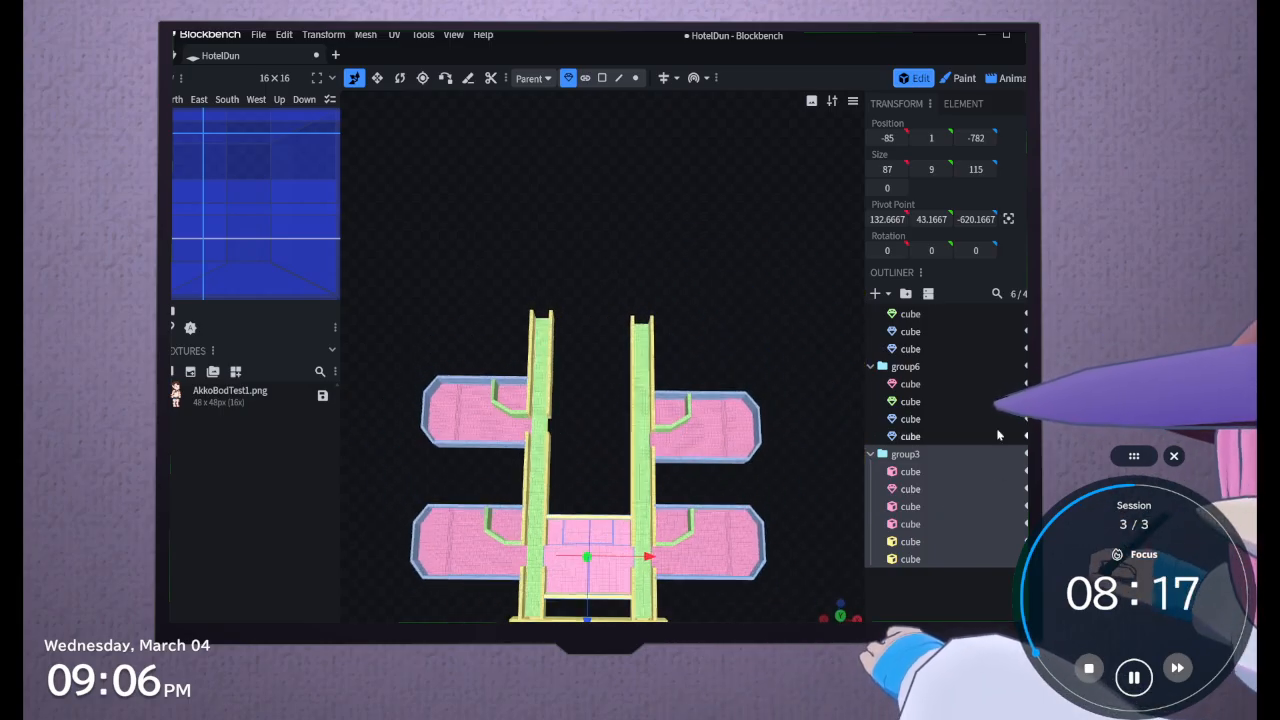
pyautogui.click(978, 368)
pyautogui.click(957, 447)
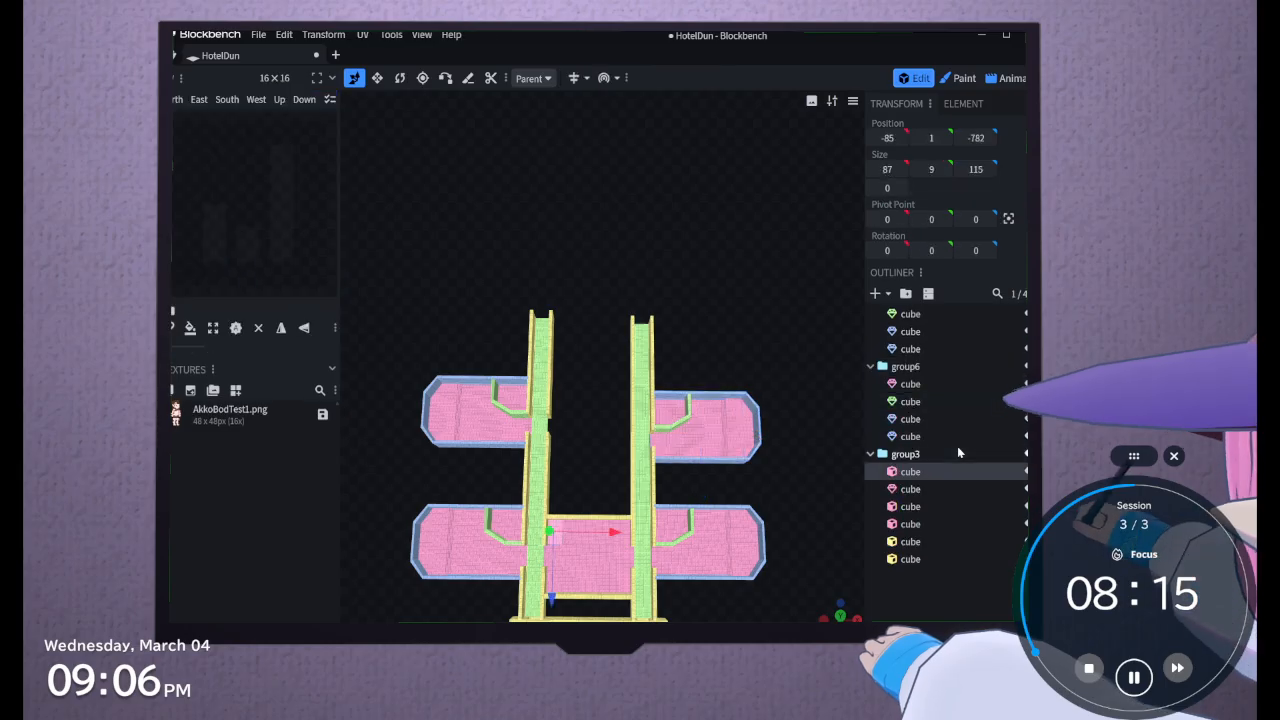
pyautogui.click(957, 447)
pyautogui.scroll(3, 621, 417)
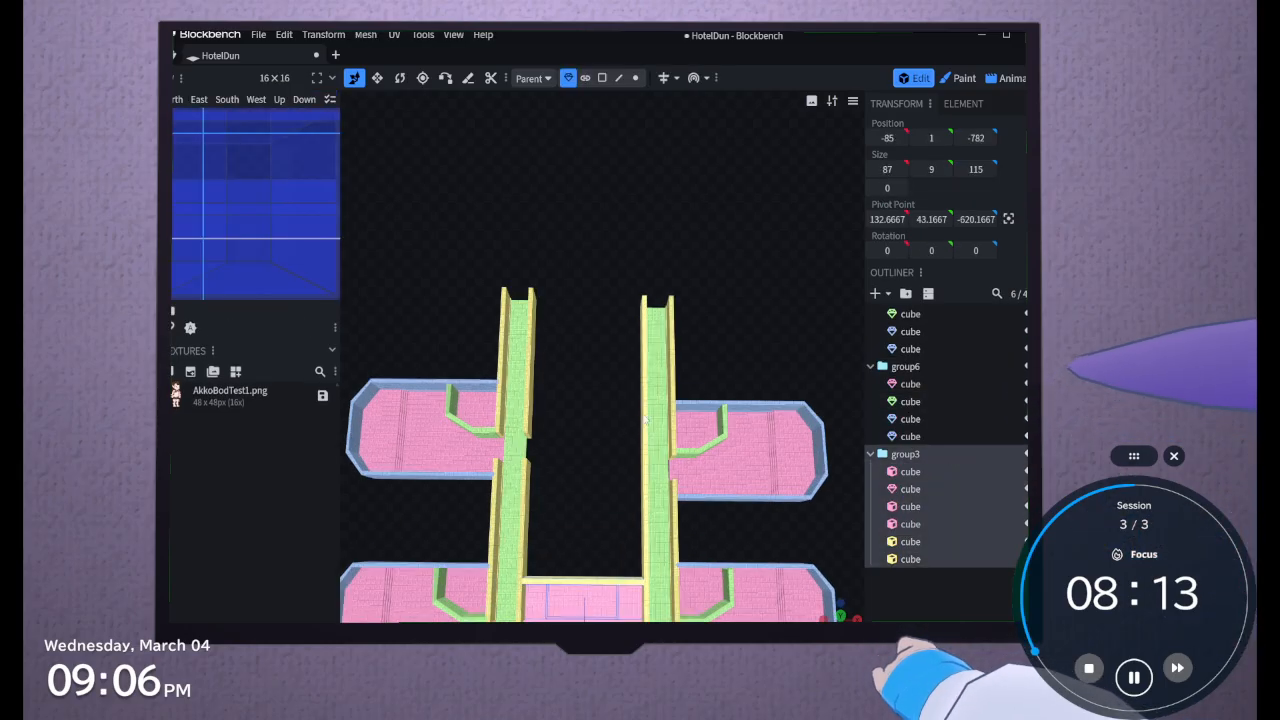
# Check the Hallway2 floor cube, reselect group3, and inspect the open far ends of both hallways
pyautogui.click(660, 410)
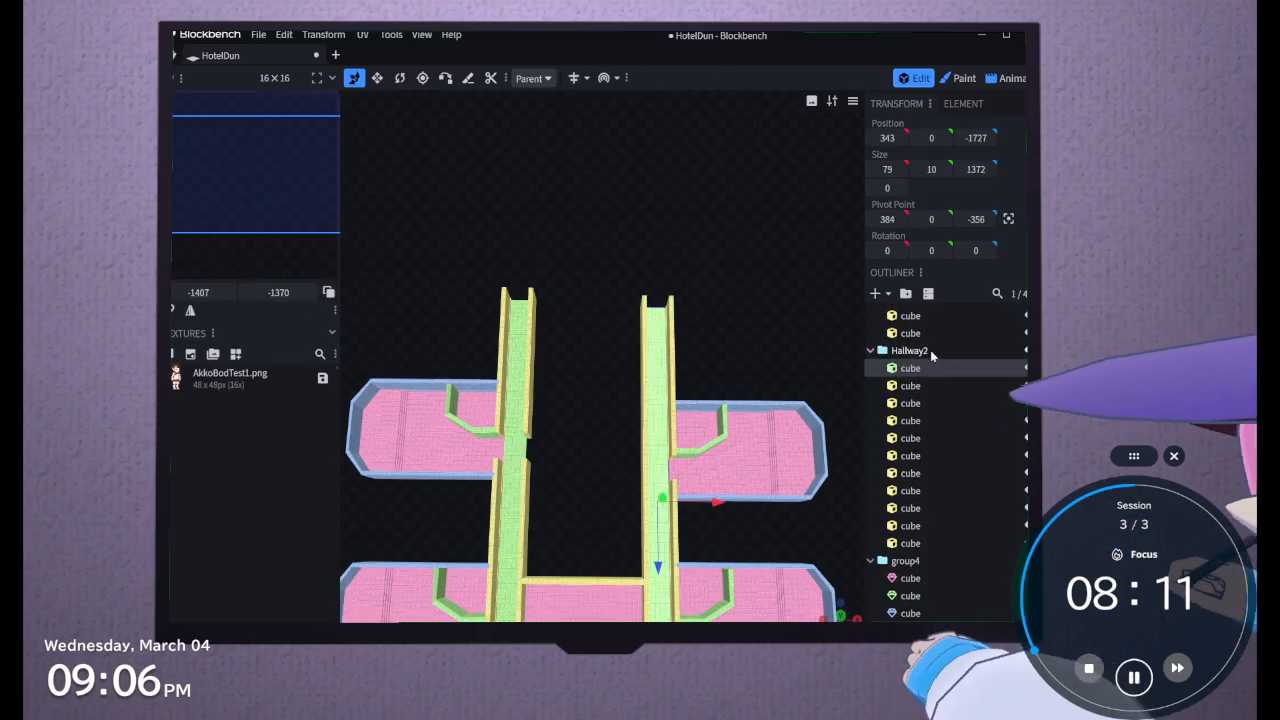
pyautogui.scroll(-2, 940, 421)
pyautogui.click(939, 428)
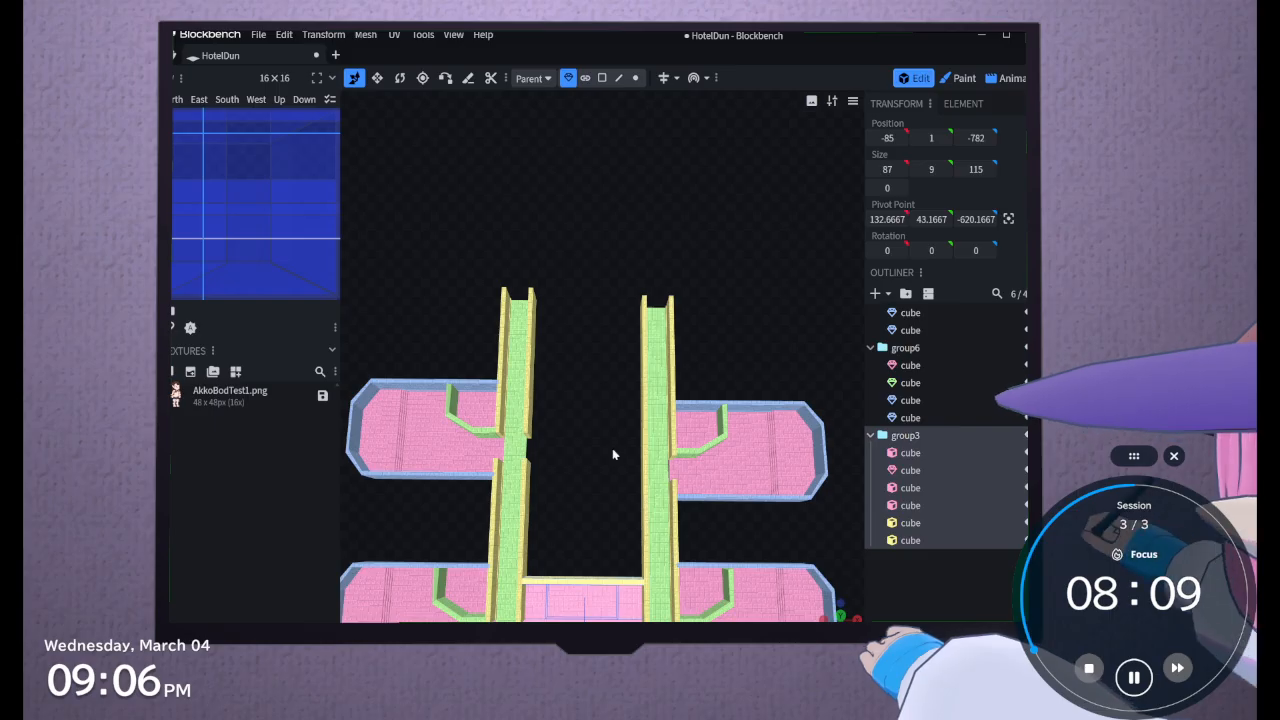
pyautogui.moveTo(612, 448); pyautogui.dragTo(609, 395)
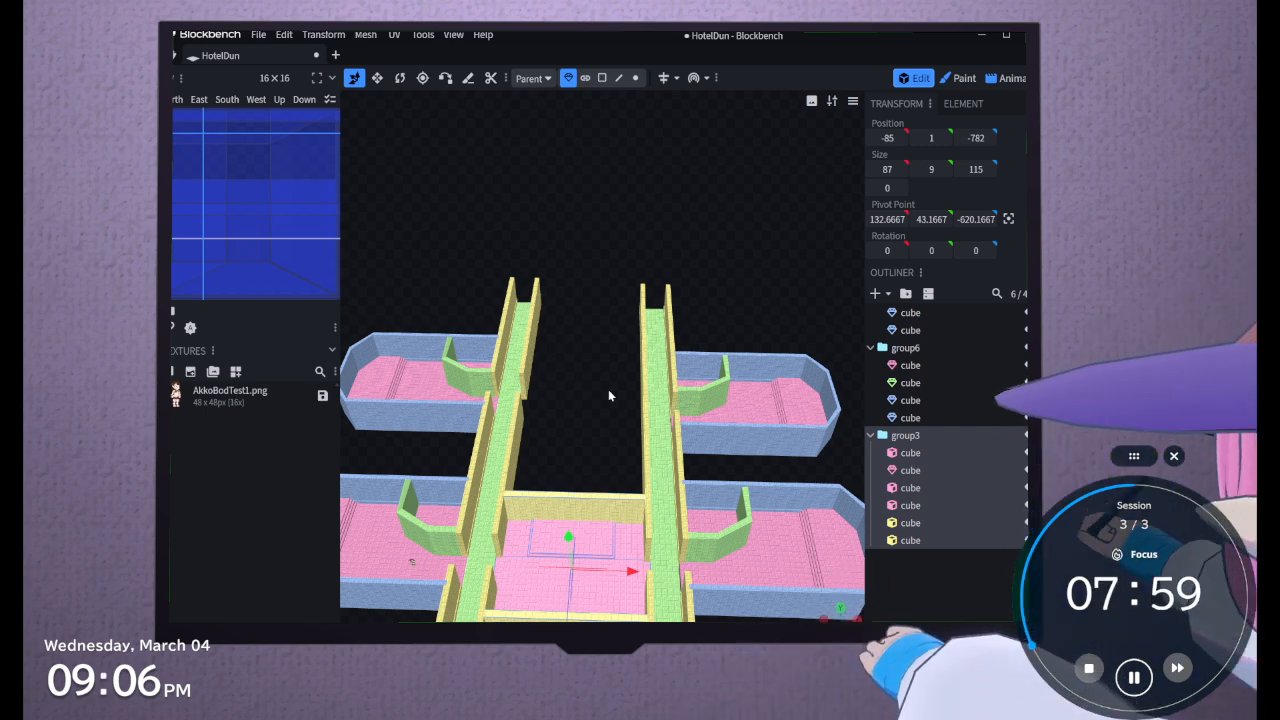
pyautogui.moveTo(608, 395); pyautogui.dragTo(604, 422)
pyautogui.scroll(5, 604, 428)
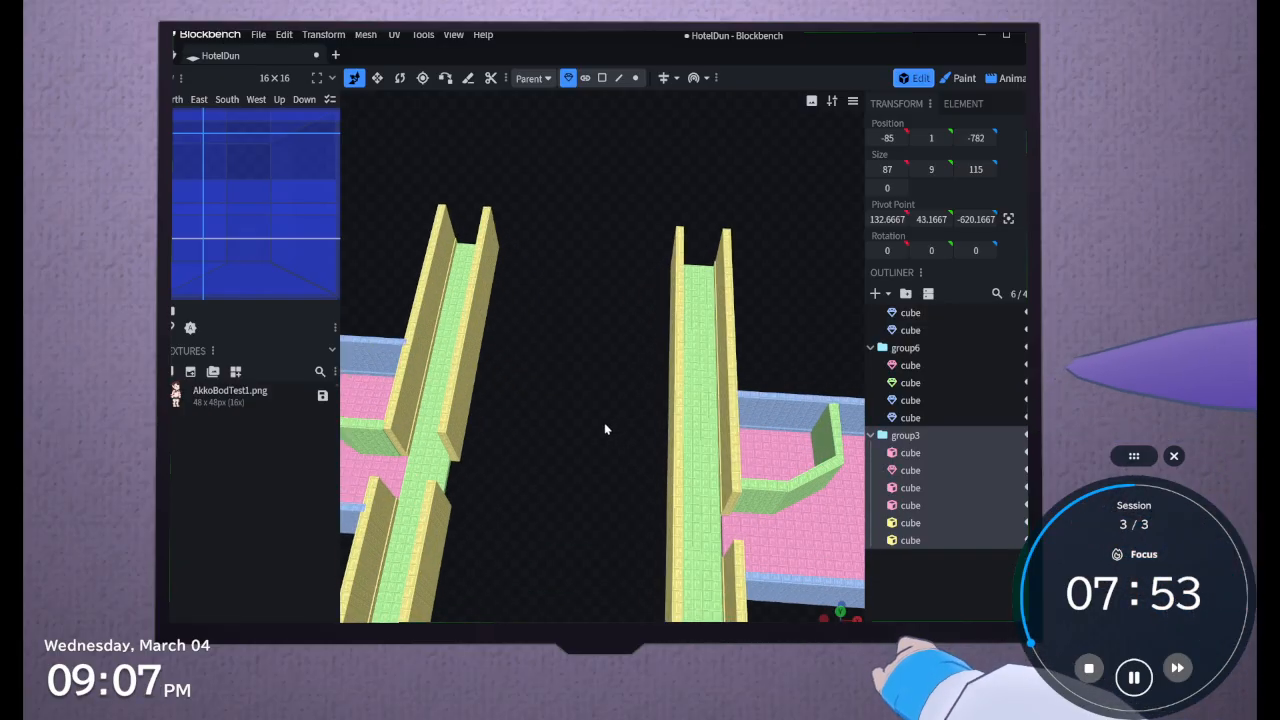
pyautogui.moveTo(604, 428); pyautogui.dragTo(468, 448)
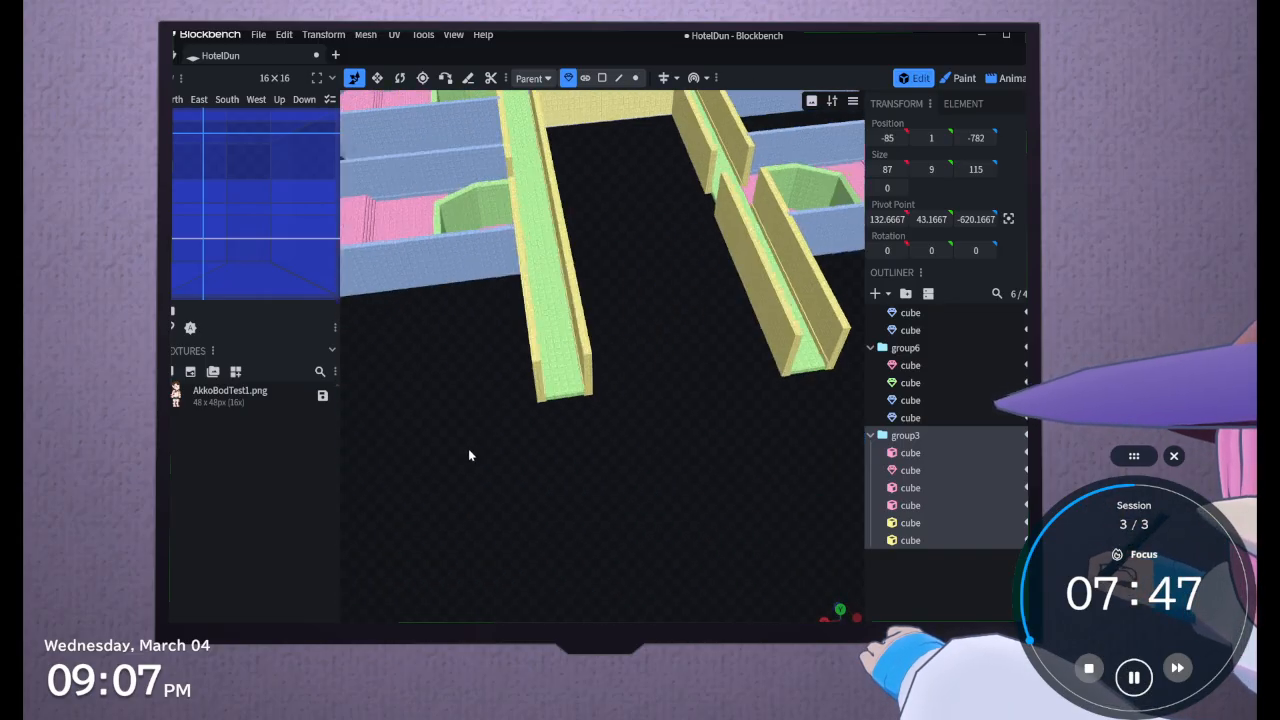
pyautogui.moveTo(587, 406); pyautogui.dragTo(643, 488)
# Select the inner wall of Hallway2 and its whole group, viewing the hallway's open end
pyautogui.click(675, 432)
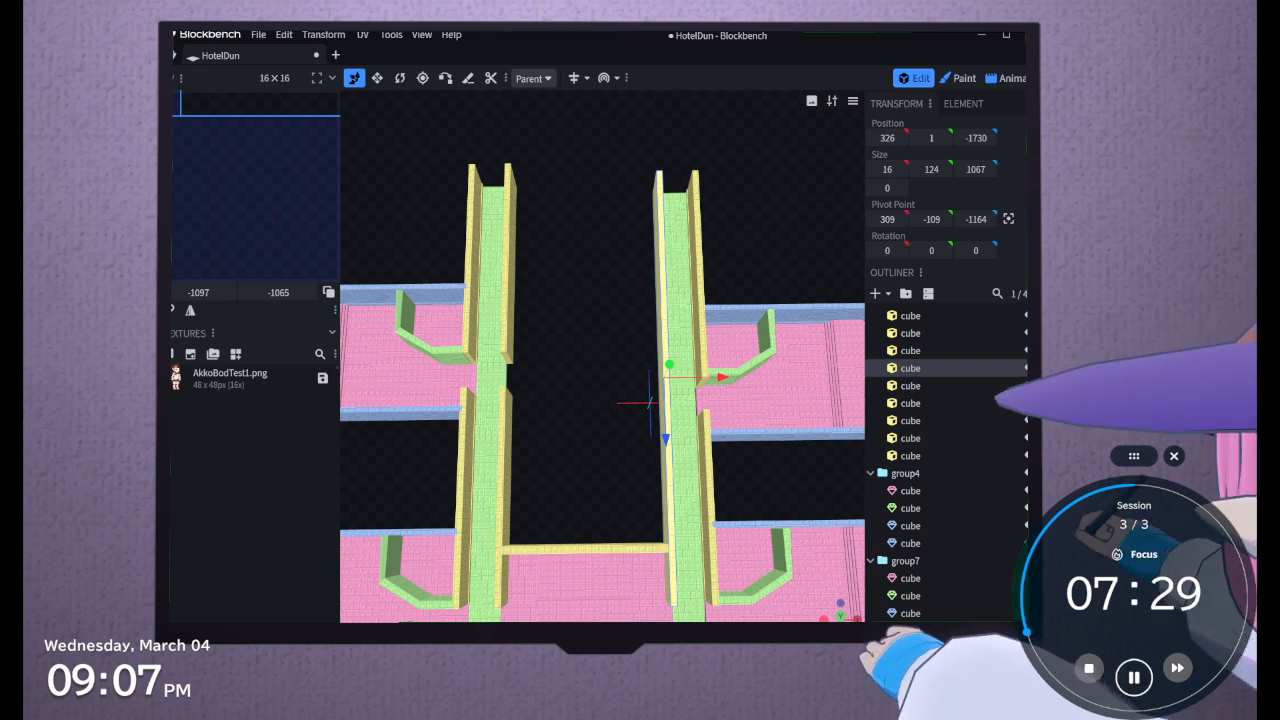
pyautogui.moveTo(643, 488); pyautogui.dragTo(599, 389)
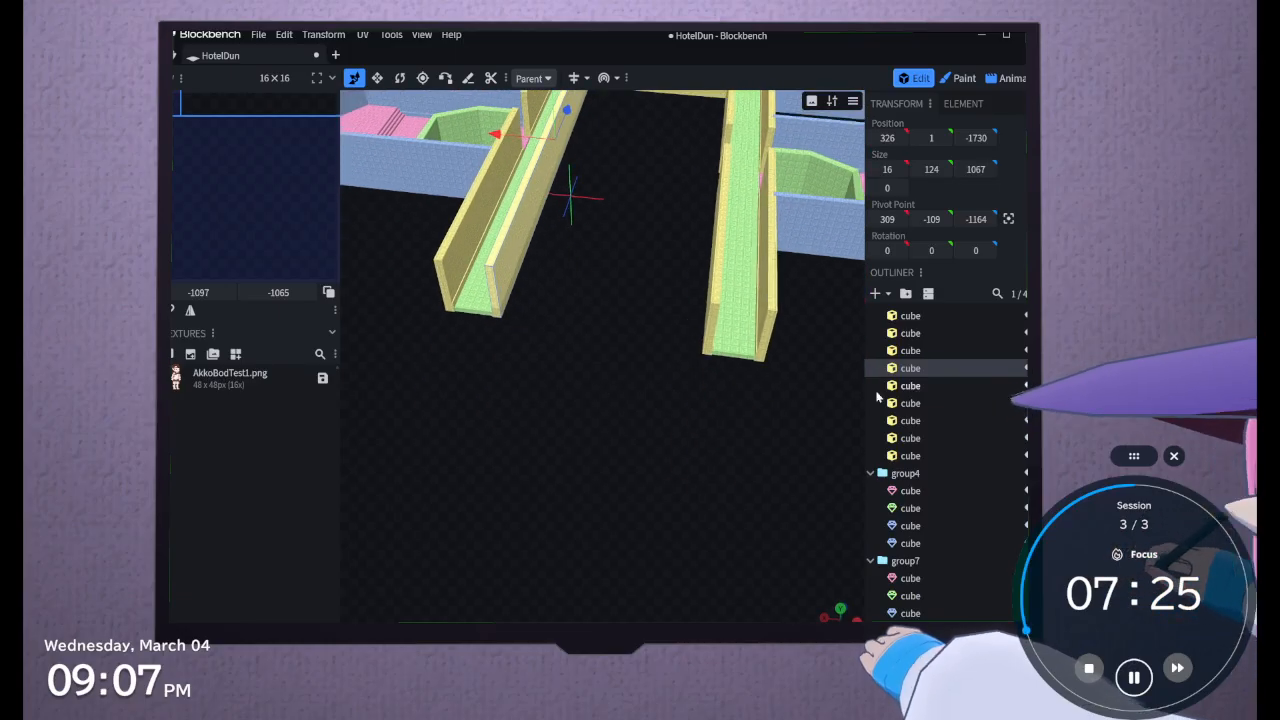
pyautogui.scroll(3, 880, 400)
pyautogui.click(919, 453)
pyautogui.scroll(-5, 920, 455)
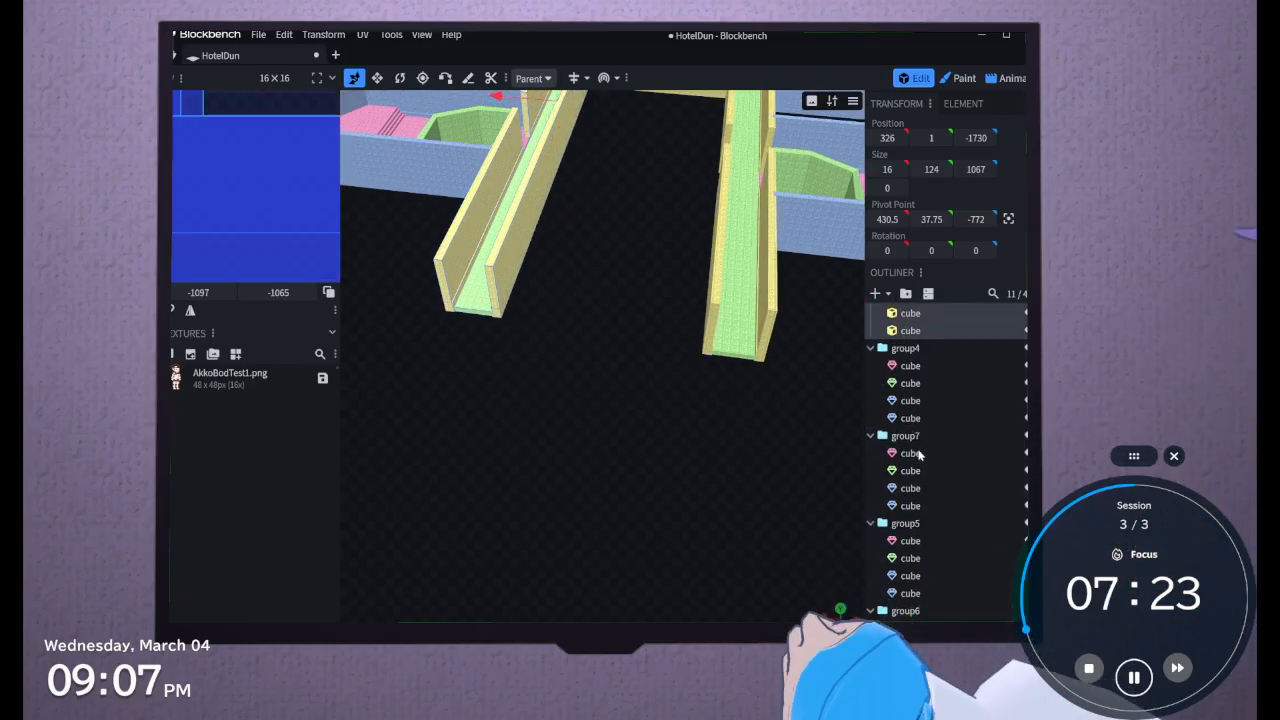
pyautogui.scroll(-3, 916, 453)
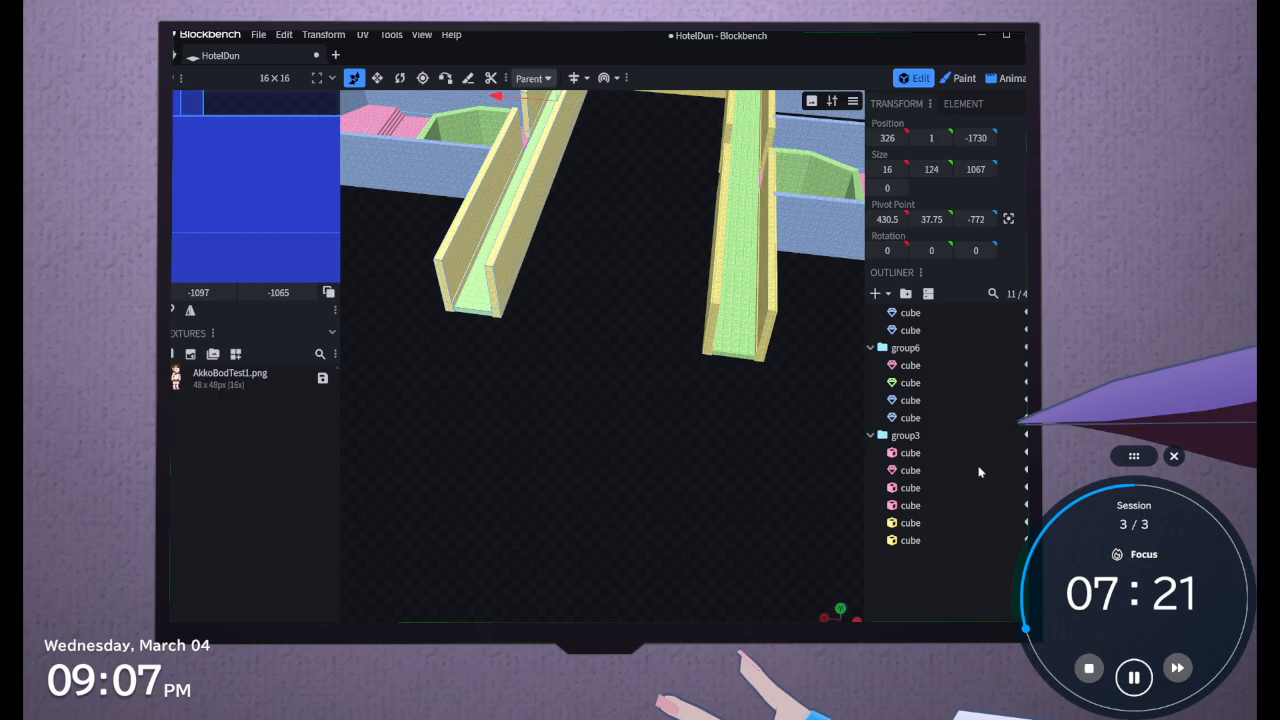
# Clear the selection, add a circle mesh with a diameter of 16, and move it to X 572, Y -2322 near the hallways
pyautogui.click(911, 440)
pyautogui.click(907, 594)
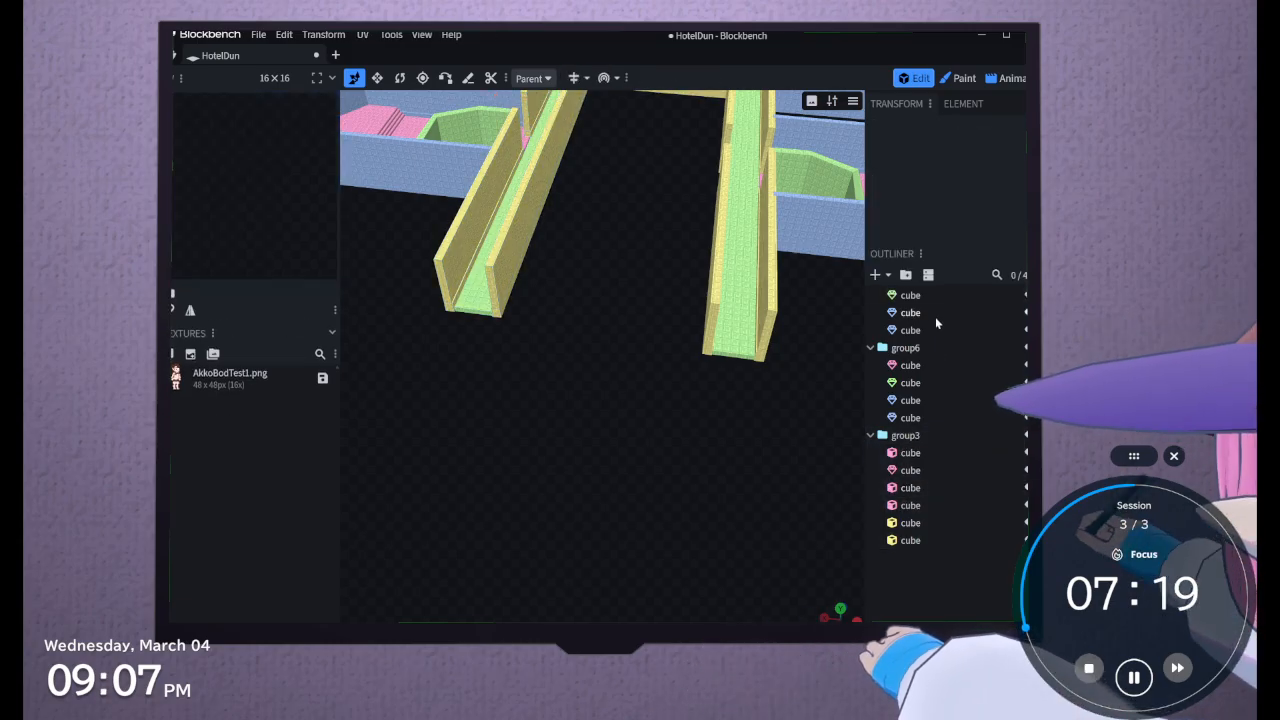
pyautogui.click(888, 279)
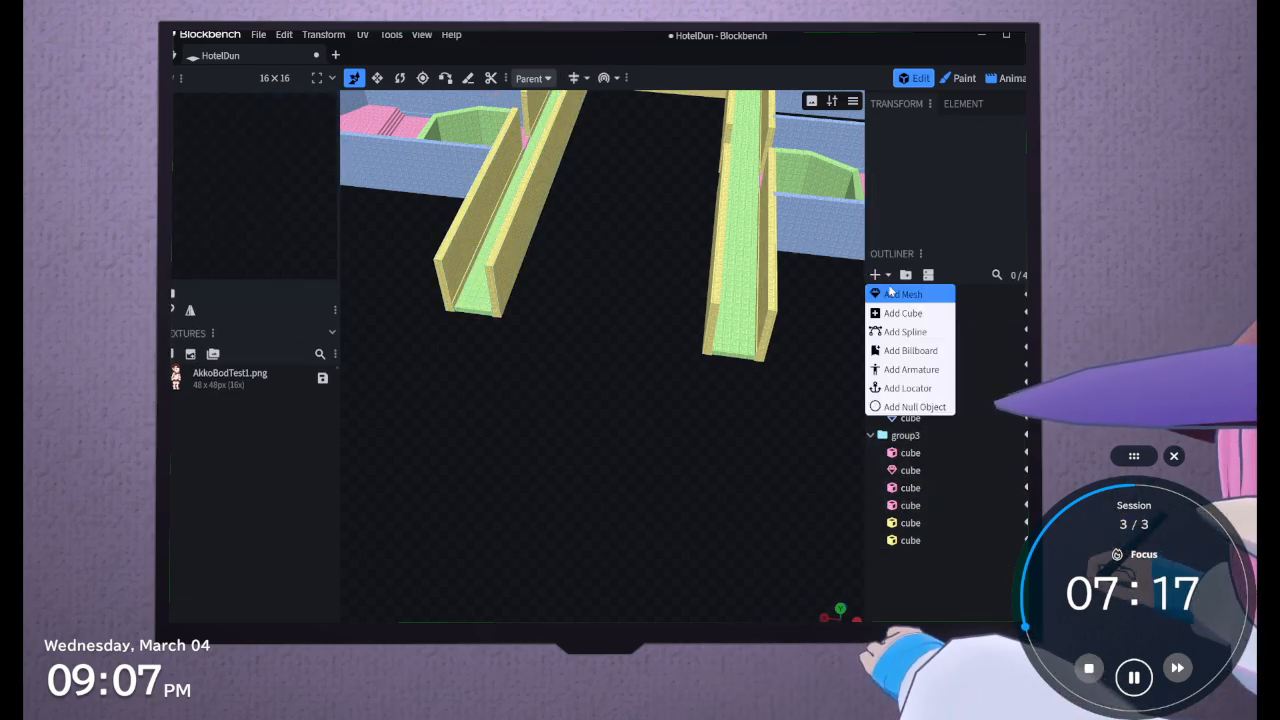
pyautogui.click(890, 289)
pyautogui.click(647, 142)
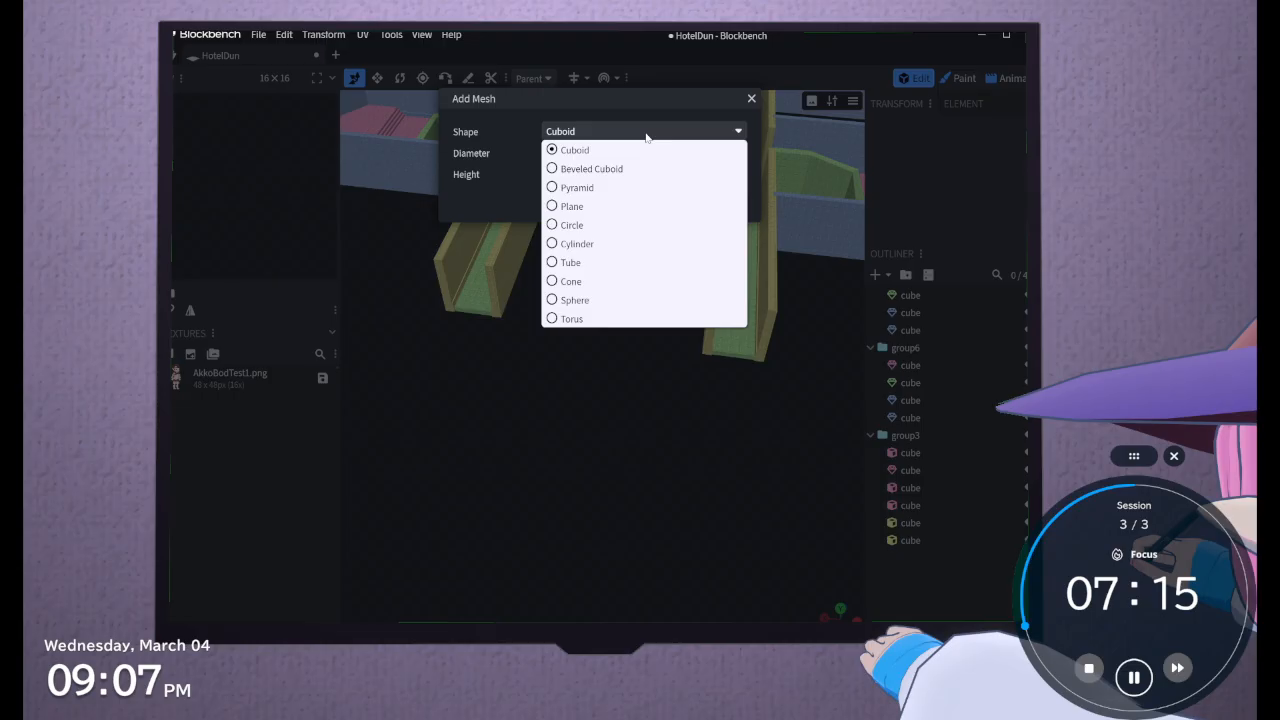
pyautogui.click(636, 228)
pyautogui.click(656, 228)
pyautogui.scroll(-5, 668, 380)
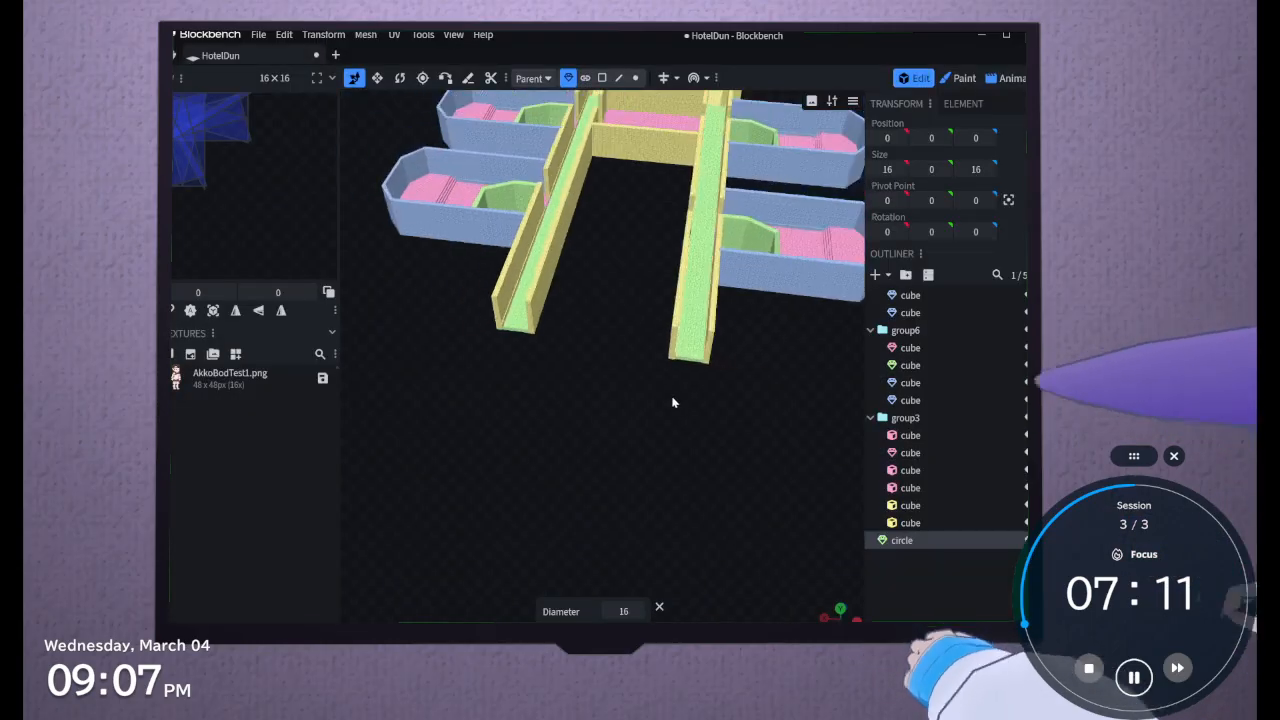
pyautogui.moveTo(673, 133); pyautogui.dragTo(545, 372)
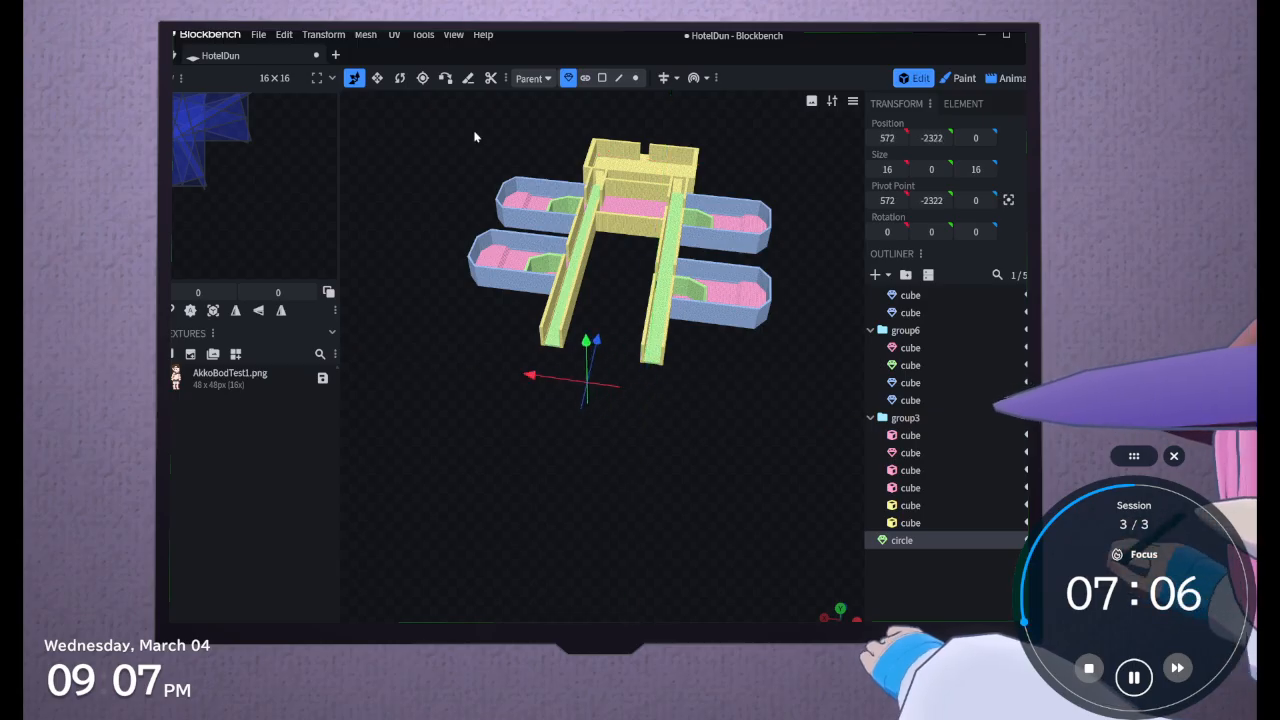
# Enlarge the circle to about 2718 by 2532 and lower it to Y -2994 beneath the hallway ends
pyautogui.click(377, 84)
pyautogui.scroll(5, 575, 375)
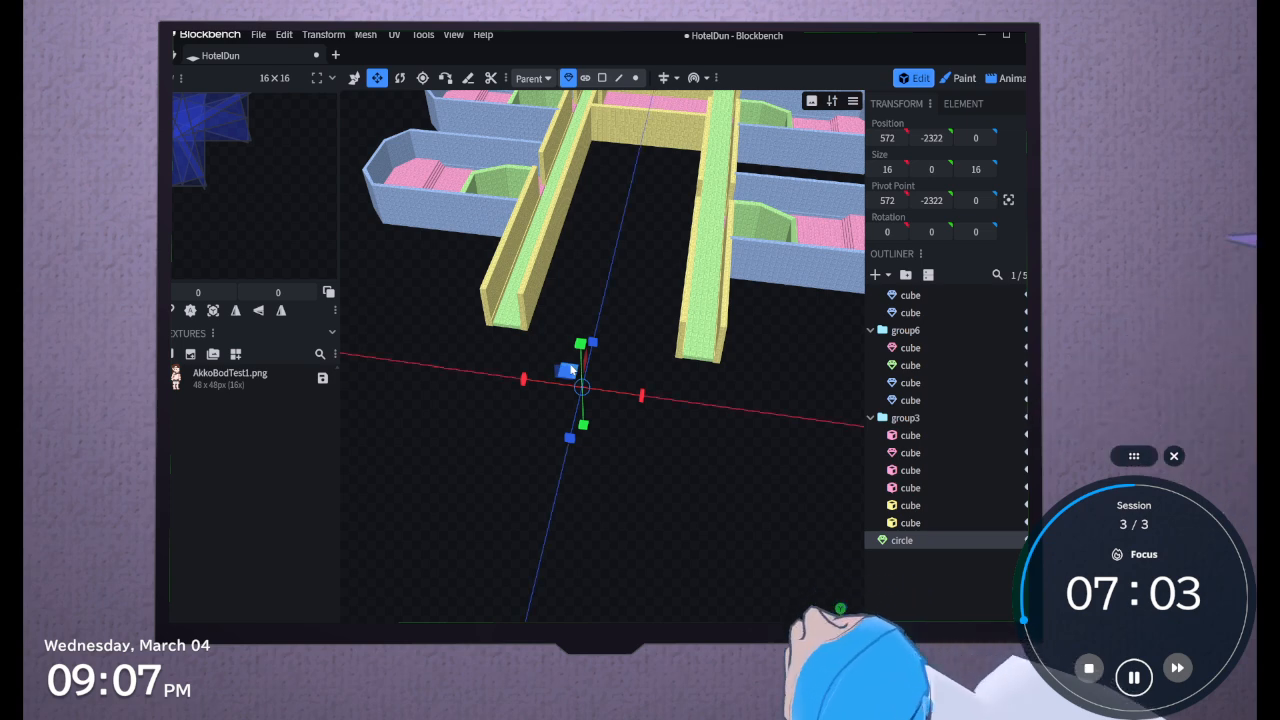
pyautogui.moveTo(570, 372); pyautogui.dragTo(452, 262)
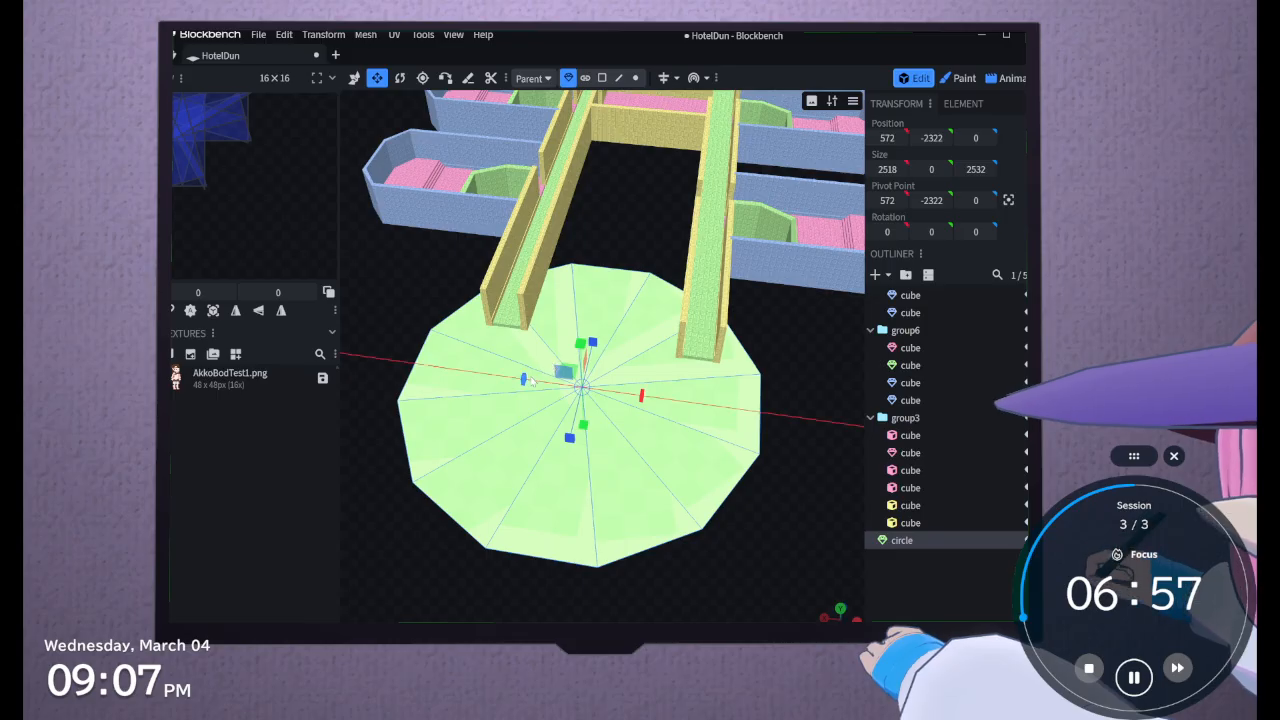
pyautogui.moveTo(525, 380); pyautogui.dragTo(553, 370)
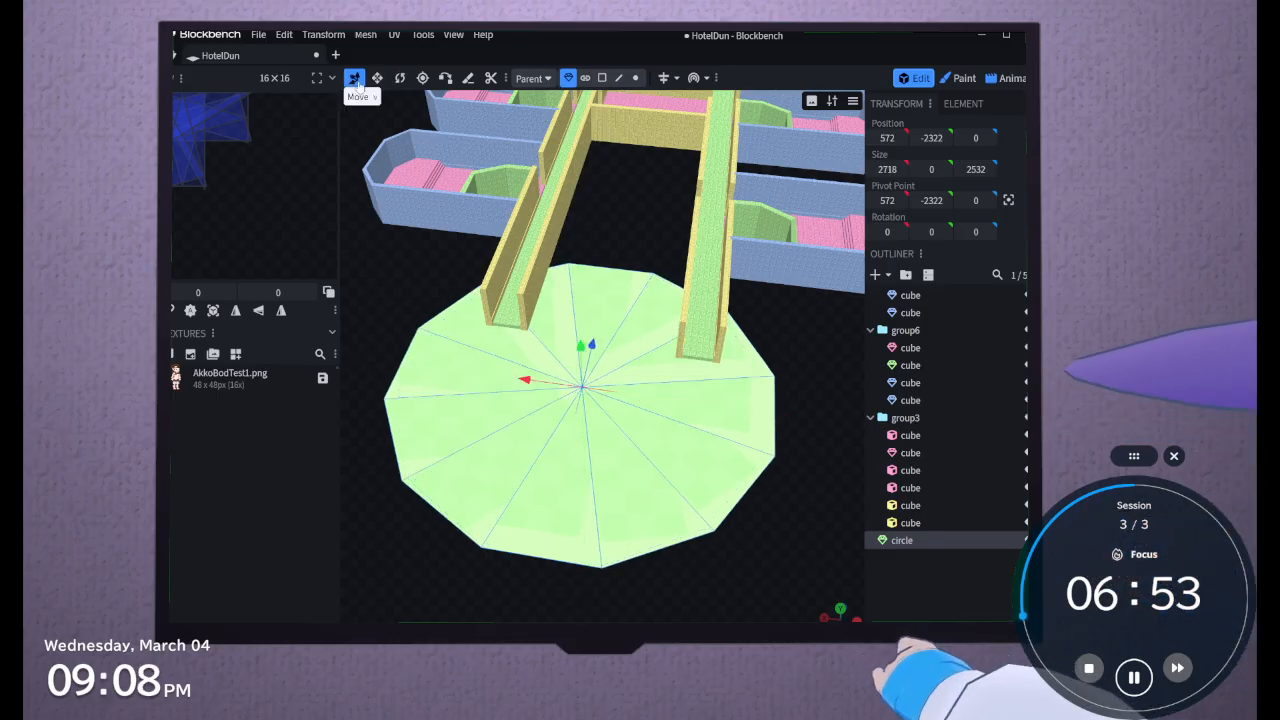
pyautogui.moveTo(592, 348); pyautogui.dragTo(577, 414)
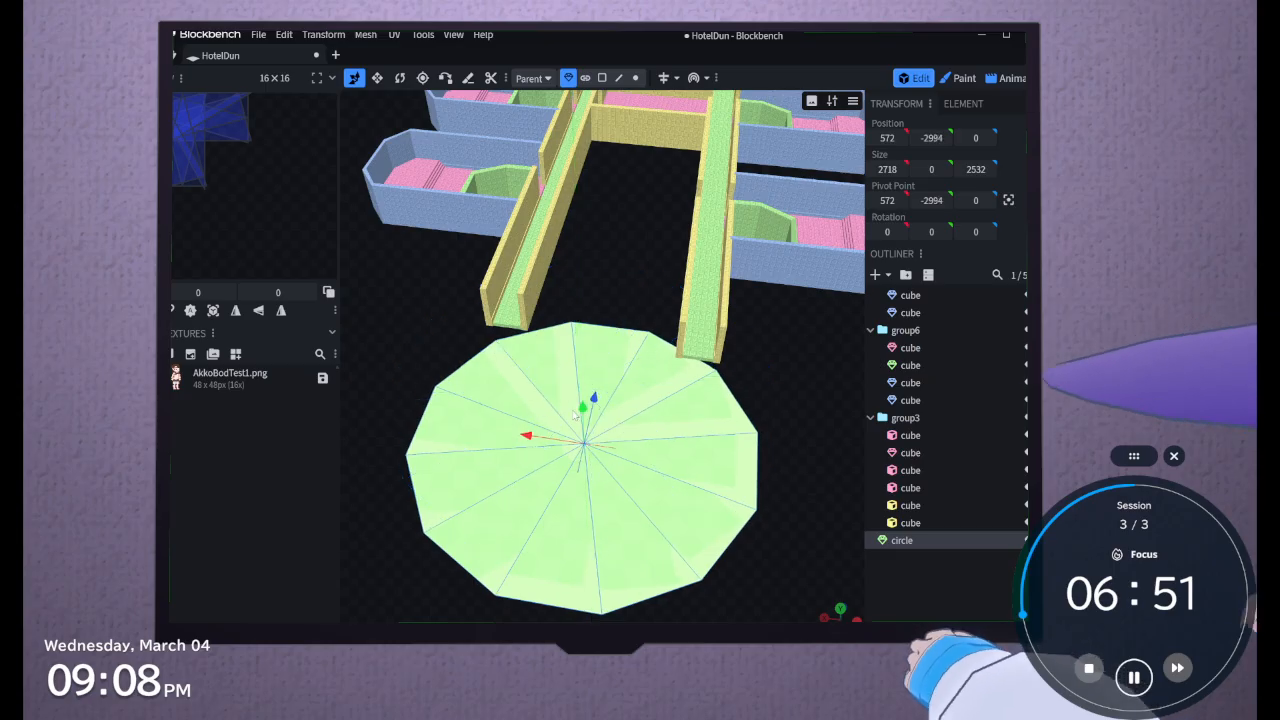
# Undo the circle's last vertical move and reposition it to X 572, Y -2, Z -2492, level with the hallway floors
pyautogui.click(283, 35)
pyautogui.click(300, 48)
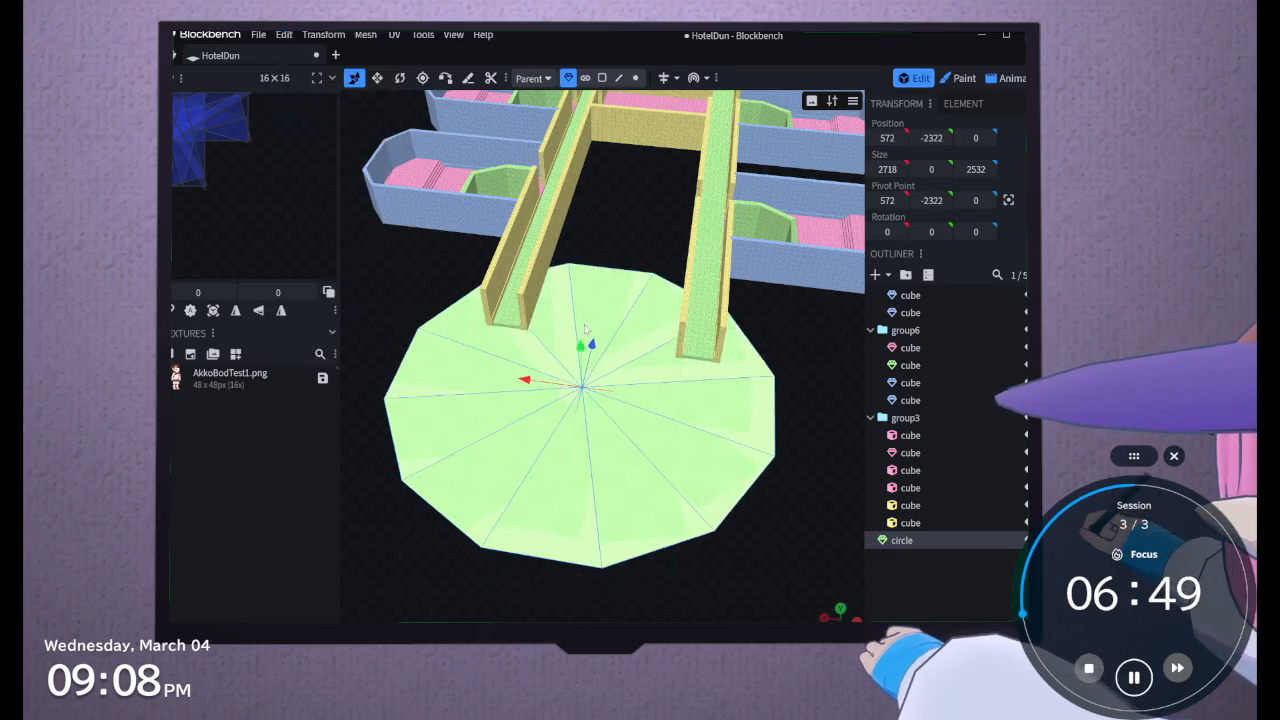
pyautogui.moveTo(594, 345); pyautogui.dragTo(574, 449)
pyautogui.moveTo(578, 356); pyautogui.dragTo(474, 305)
pyautogui.moveTo(668, 562); pyautogui.dragTo(655, 94)
pyautogui.moveTo(745, 185); pyautogui.dragTo(385, 247)
pyautogui.scroll(-3, 606, 469)
pyautogui.moveTo(606, 469); pyautogui.dragTo(737, 503)
pyautogui.scroll(-3, 711, 512)
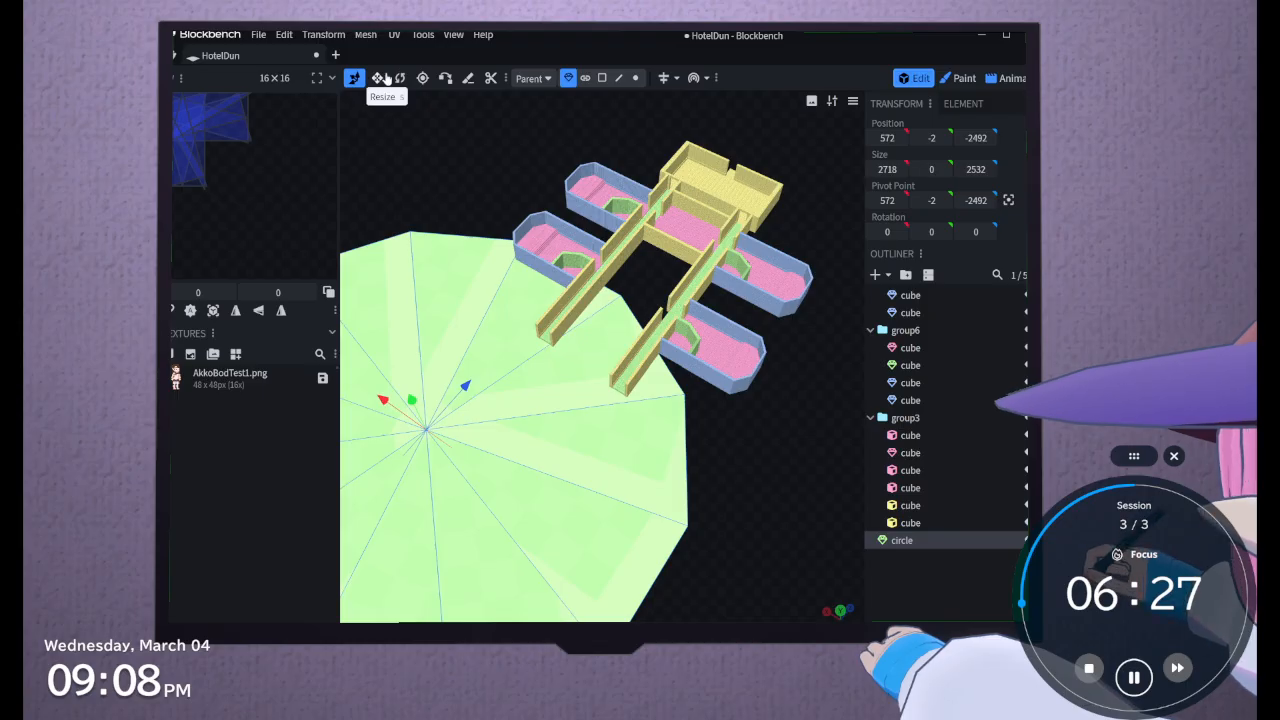
# Shrink the circle to 1178 by 992 and move it to X 141, Z -2185, in front of the hallway ends
pyautogui.click(384, 77)
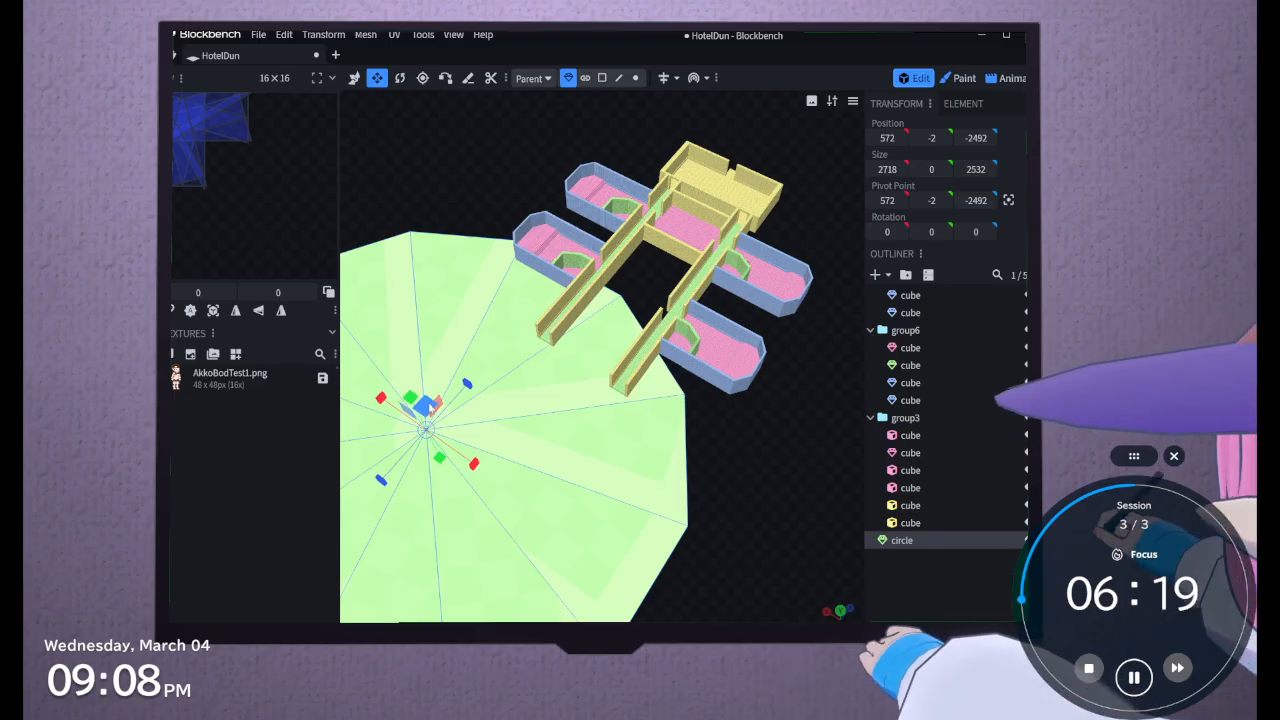
pyautogui.moveTo(430, 406); pyautogui.dragTo(658, 346)
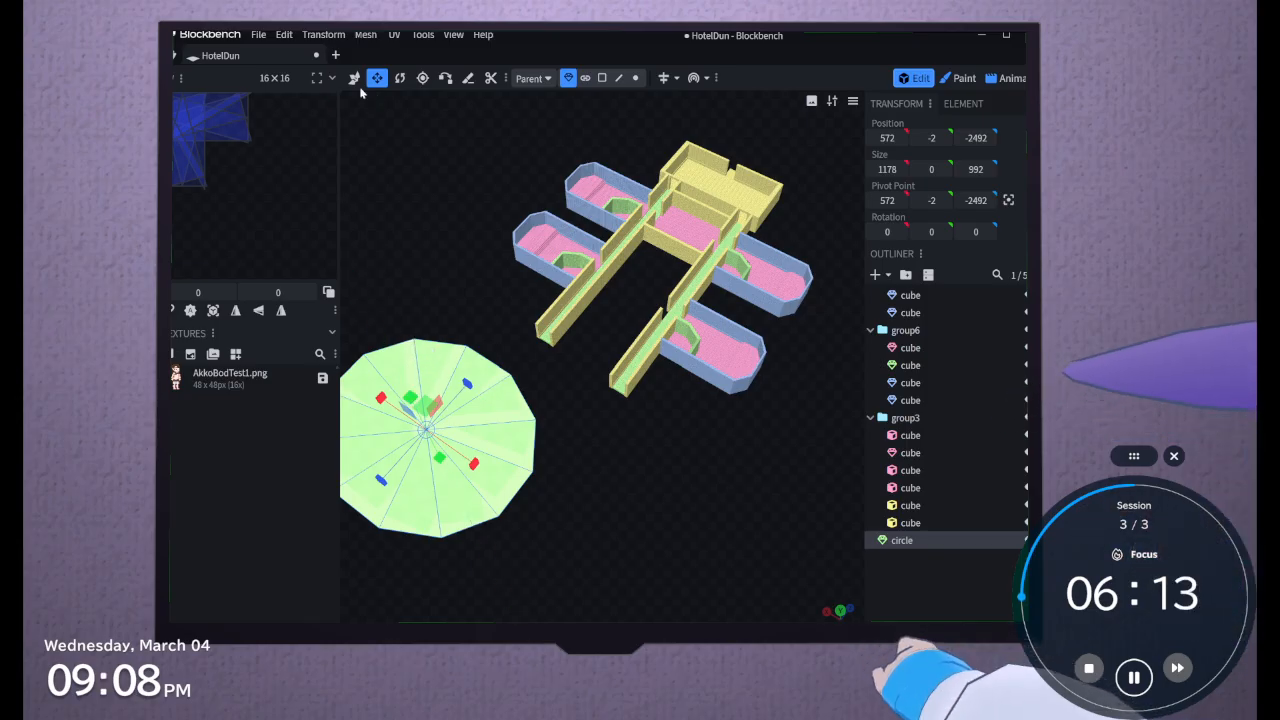
pyautogui.click(354, 78)
pyautogui.moveTo(382, 398); pyautogui.dragTo(436, 449)
pyautogui.moveTo(519, 428); pyautogui.dragTo(493, 409)
pyautogui.scroll(4, 680, 611)
pyautogui.moveTo(679, 610); pyautogui.dragTo(720, 591)
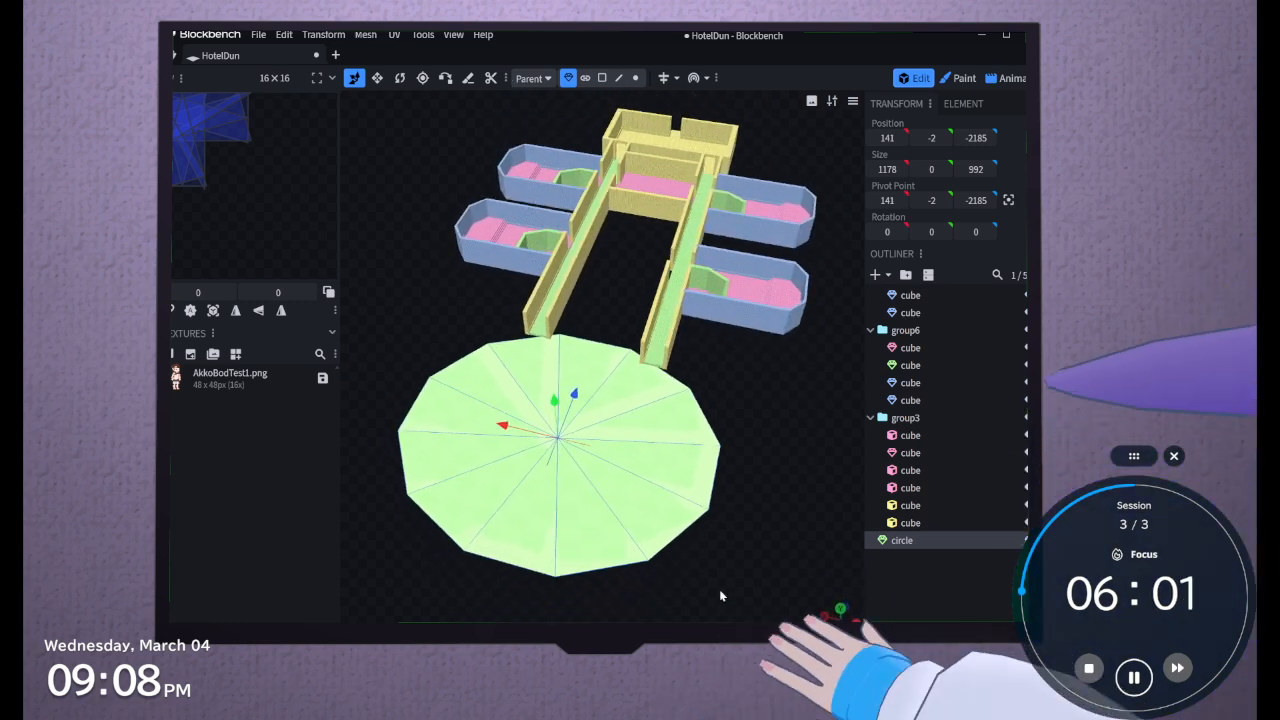
# Move the circle away from the hallway ends to Z -2264 and stretch its Z size to 1038
pyautogui.scroll(3, 720, 594)
pyautogui.moveTo(557, 419); pyautogui.dragTo(551, 439)
pyautogui.moveTo(733, 398)
pyautogui.mouseDown()
pyautogui.moveTo(636, 390)
pyautogui.moveTo(511, 484)
pyautogui.moveTo(604, 415)
pyautogui.moveTo(750, 412)
pyautogui.moveTo(769, 378)
pyautogui.moveTo(760, 430)
pyautogui.moveTo(748, 387)
pyautogui.mouseUp()
pyautogui.scroll(-3, 740, 378)
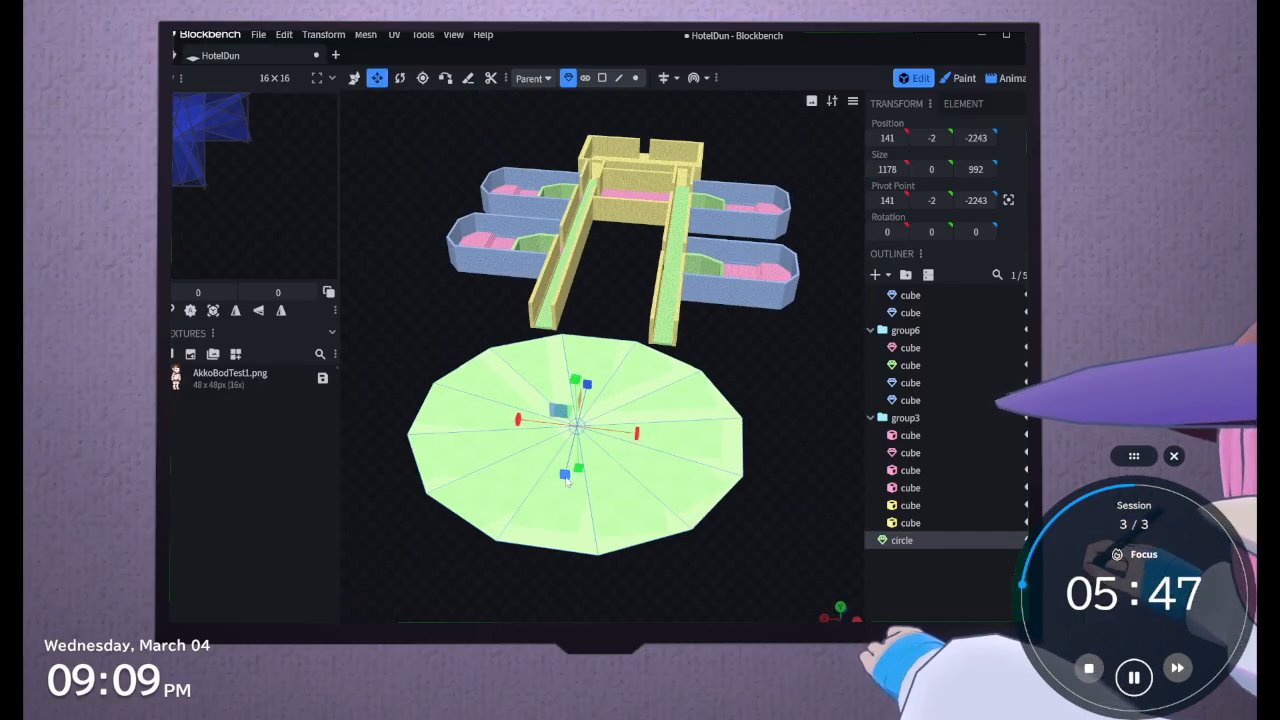
pyautogui.moveTo(567, 481); pyautogui.dragTo(567, 489)
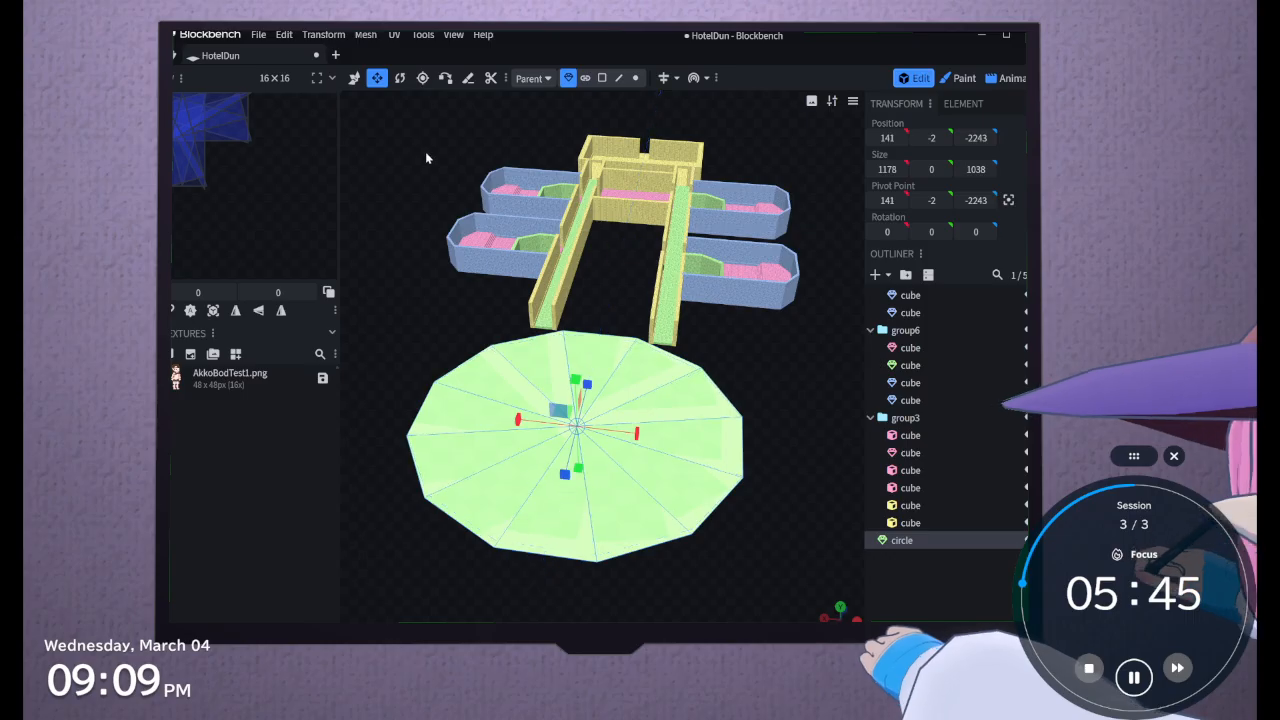
pyautogui.moveTo(587, 396); pyautogui.dragTo(594, 432)
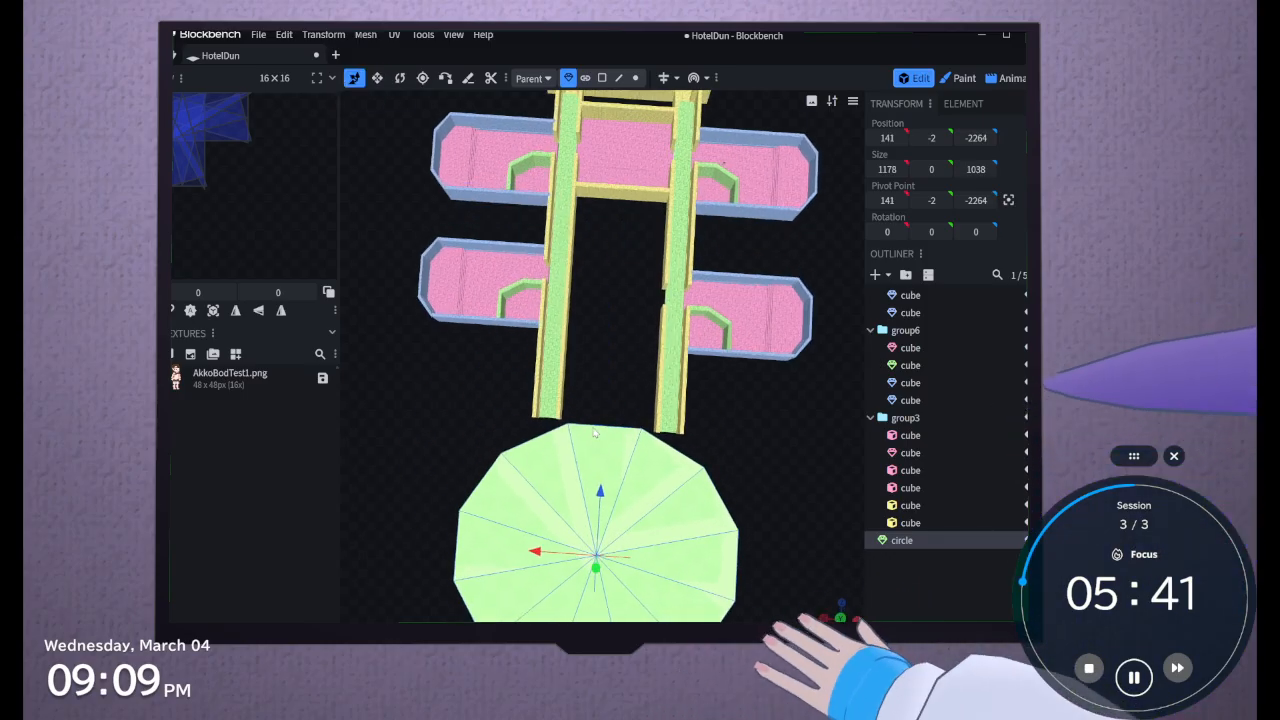
# Switch to face selection and select all triangular faces of the circle
pyautogui.scroll(10, 594, 432)
pyautogui.moveTo(594, 343); pyautogui.dragTo(550, 138)
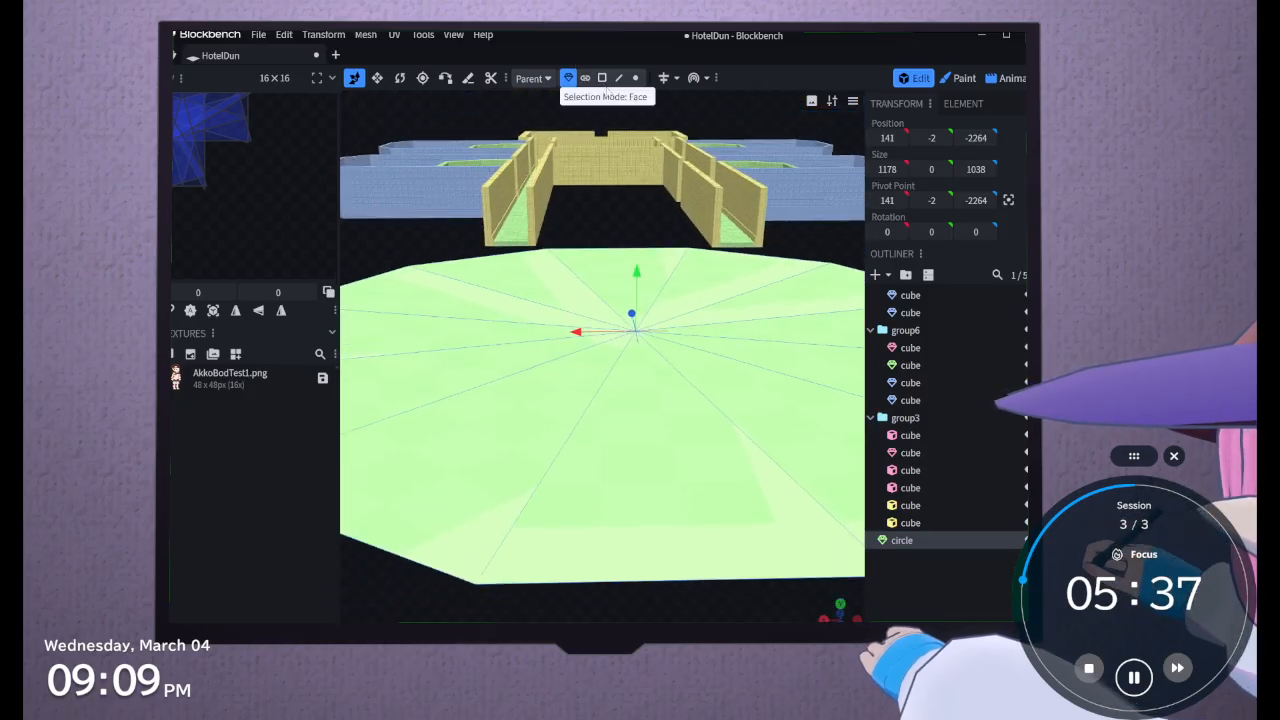
pyautogui.click(604, 82)
pyautogui.click(601, 308)
pyautogui.keyDown('shift'); pyautogui.click(646, 292); pyautogui.keyUp('shift')
pyautogui.keyDown('shift'); pyautogui.click(736, 290); pyautogui.keyUp('shift')
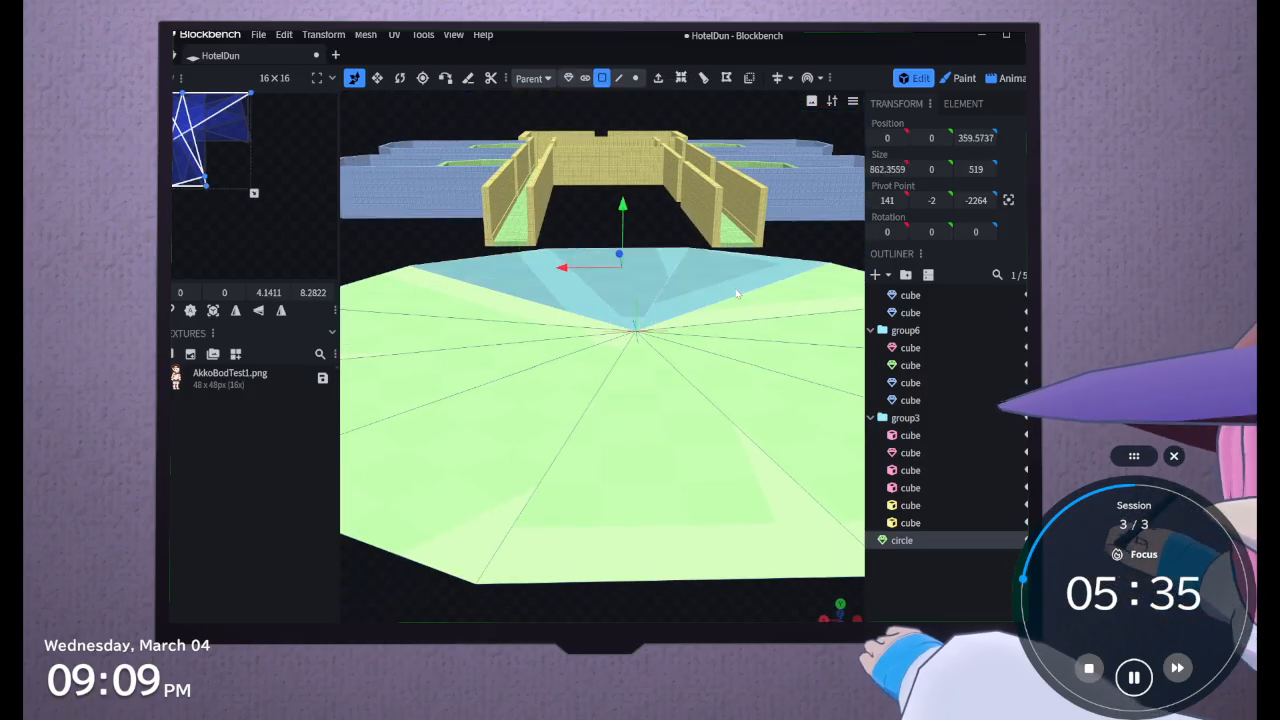
pyautogui.keyDown('shift'); pyautogui.click(747, 305); pyautogui.keyUp('shift')
pyautogui.keyDown('shift'); pyautogui.click(749, 349); pyautogui.keyUp('shift')
pyautogui.keyDown('shift'); pyautogui.click(753, 332); pyautogui.keyUp('shift')
pyautogui.keyDown('shift'); pyautogui.click(737, 393); pyautogui.keyUp('shift')
pyautogui.keyDown('shift'); pyautogui.click(689, 425); pyautogui.keyUp('shift')
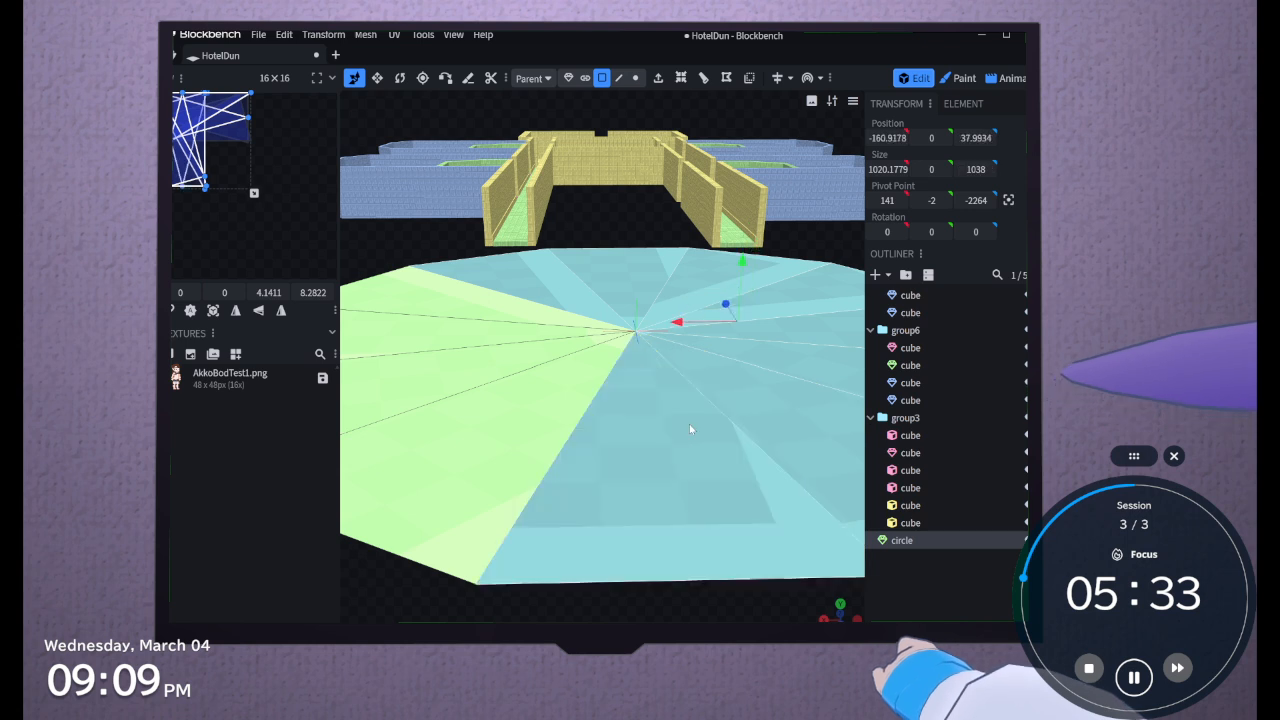
pyautogui.keyDown('shift'); pyautogui.click(571, 414); pyautogui.keyUp('shift')
pyautogui.keyDown('shift'); pyautogui.click(512, 380); pyautogui.keyUp('shift')
pyautogui.keyDown('shift'); pyautogui.click(505, 340); pyautogui.keyUp('shift')
pyautogui.keyDown('shift'); pyautogui.click(496, 319); pyautogui.keyUp('shift')
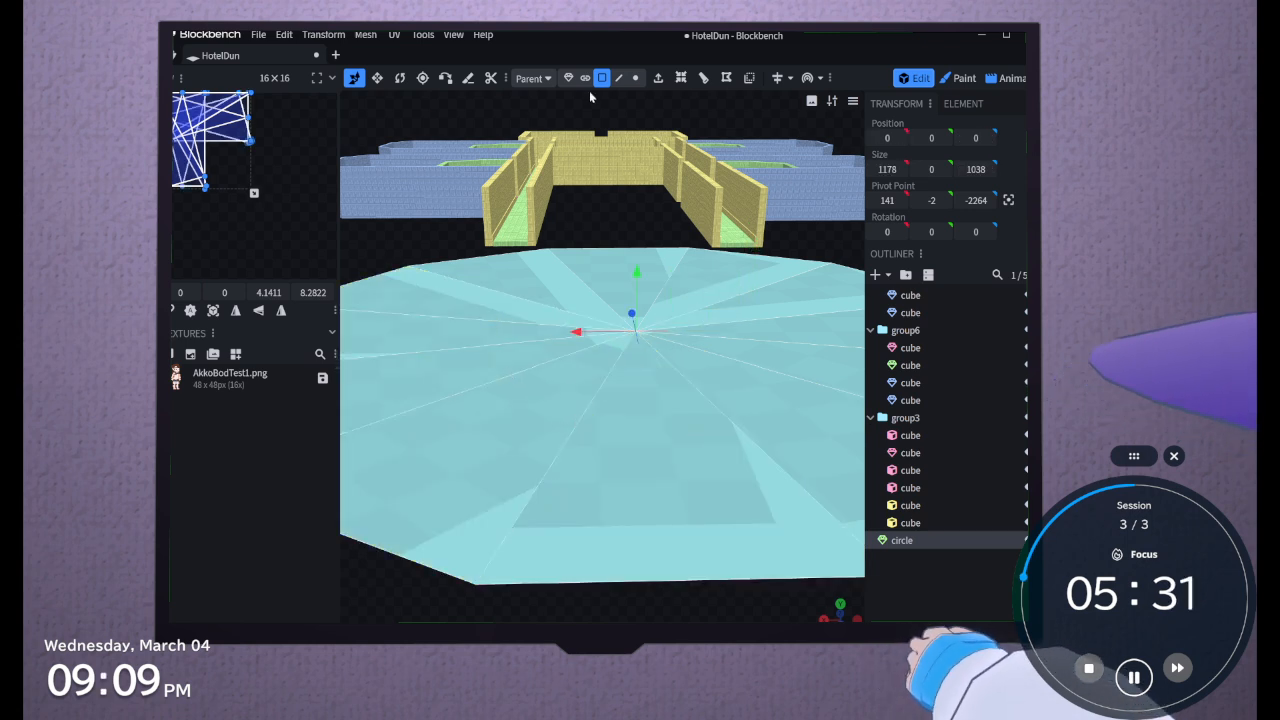
# Extrude the circle's selected faces upward to a height of 10
pyautogui.click(658, 78)
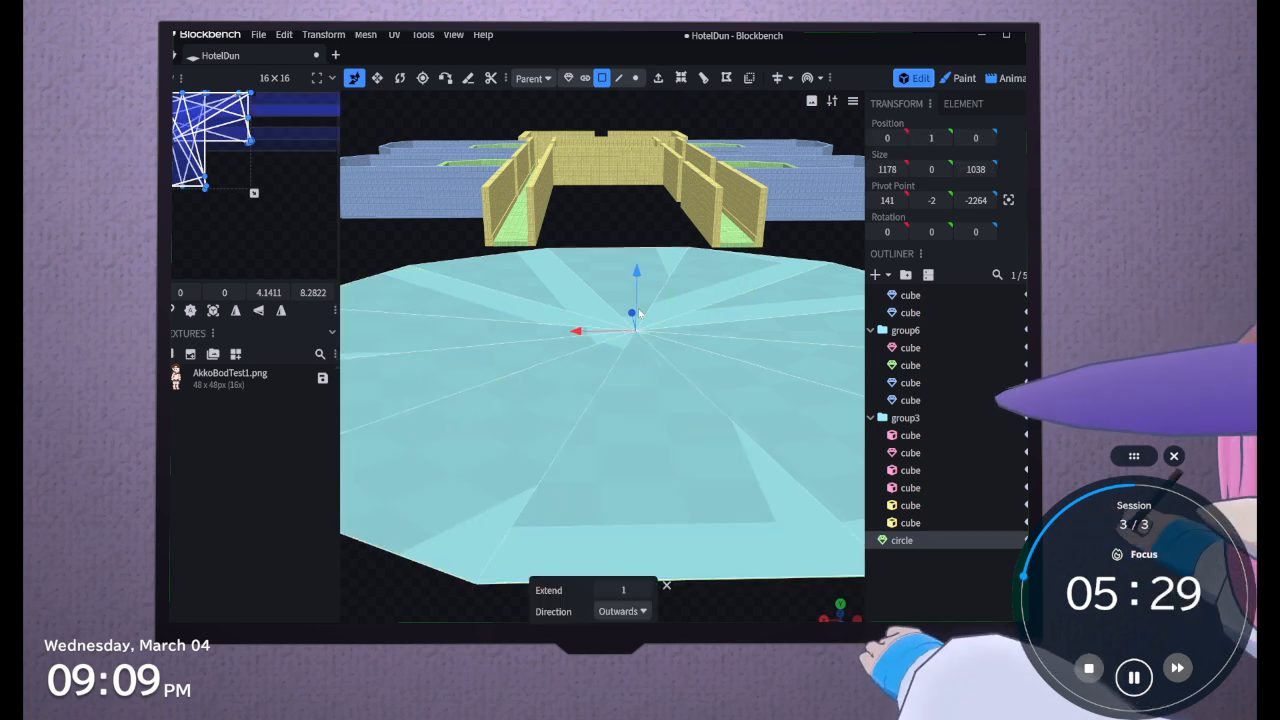
pyautogui.moveTo(638, 270); pyautogui.dragTo(565, 358)
pyautogui.moveTo(567, 384); pyautogui.dragTo(603, 306)
# Select all top faces of the extruded circle and auto-size their UVs so the tile texture fits the face dimensions
pyautogui.click(589, 344)
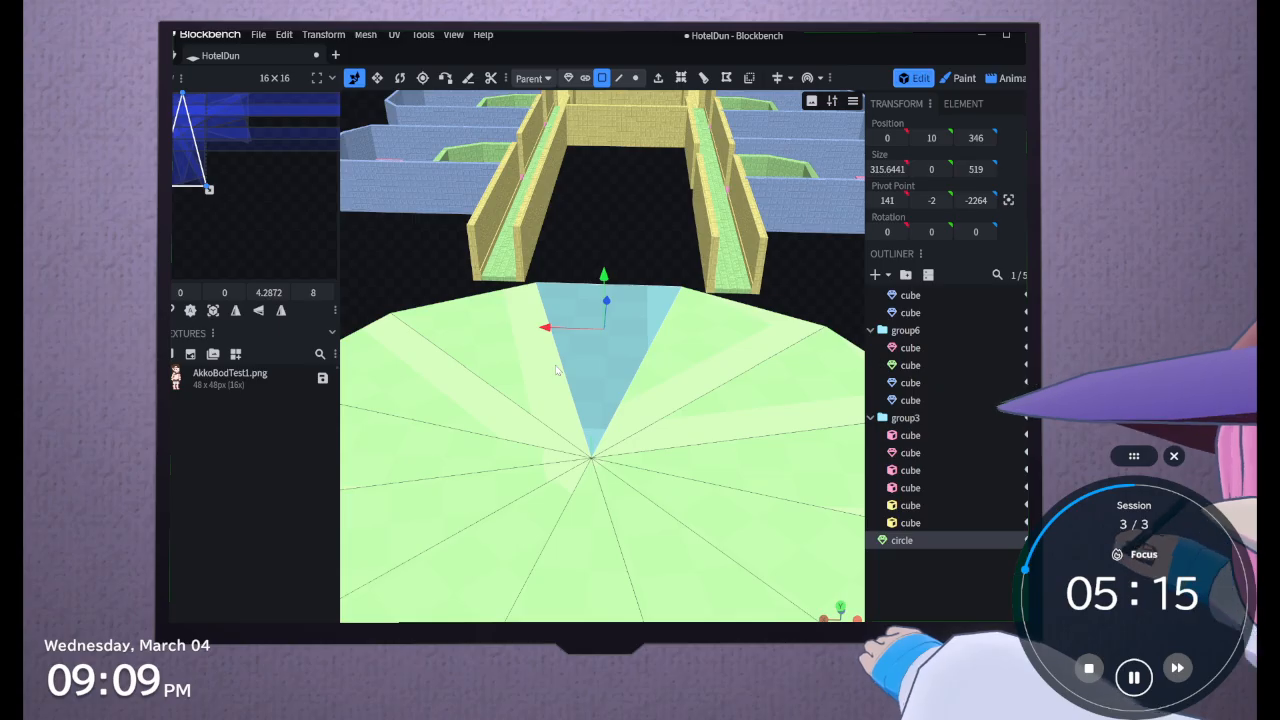
pyautogui.keyDown('shift'); pyautogui.click(529, 419); pyautogui.keyUp('shift')
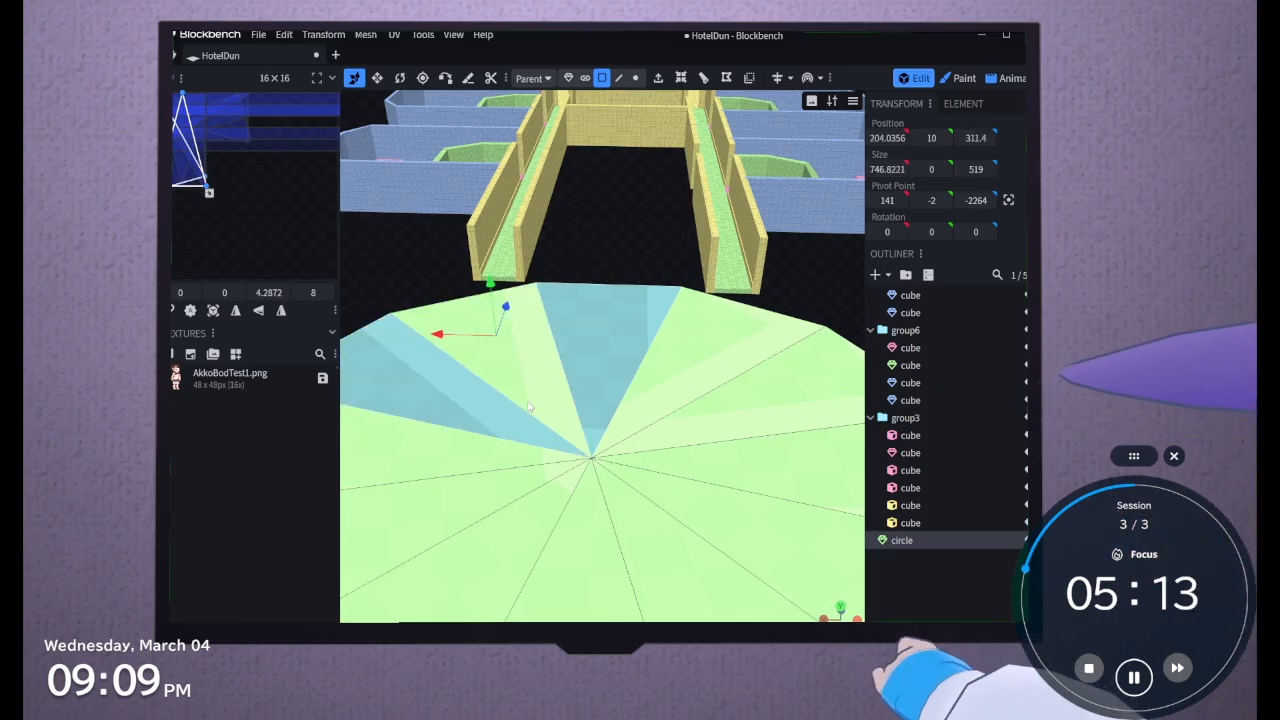
pyautogui.keyDown('shift'); pyautogui.click(528, 405); pyautogui.keyUp('shift')
pyautogui.keyDown('shift'); pyautogui.click(497, 463); pyautogui.keyUp('shift')
pyautogui.keyDown('shift'); pyautogui.click(497, 504); pyautogui.keyUp('shift')
pyautogui.keyDown('shift'); pyautogui.click(530, 537); pyautogui.keyUp('shift')
pyautogui.keyDown('shift'); pyautogui.click(593, 539); pyautogui.keyUp('shift')
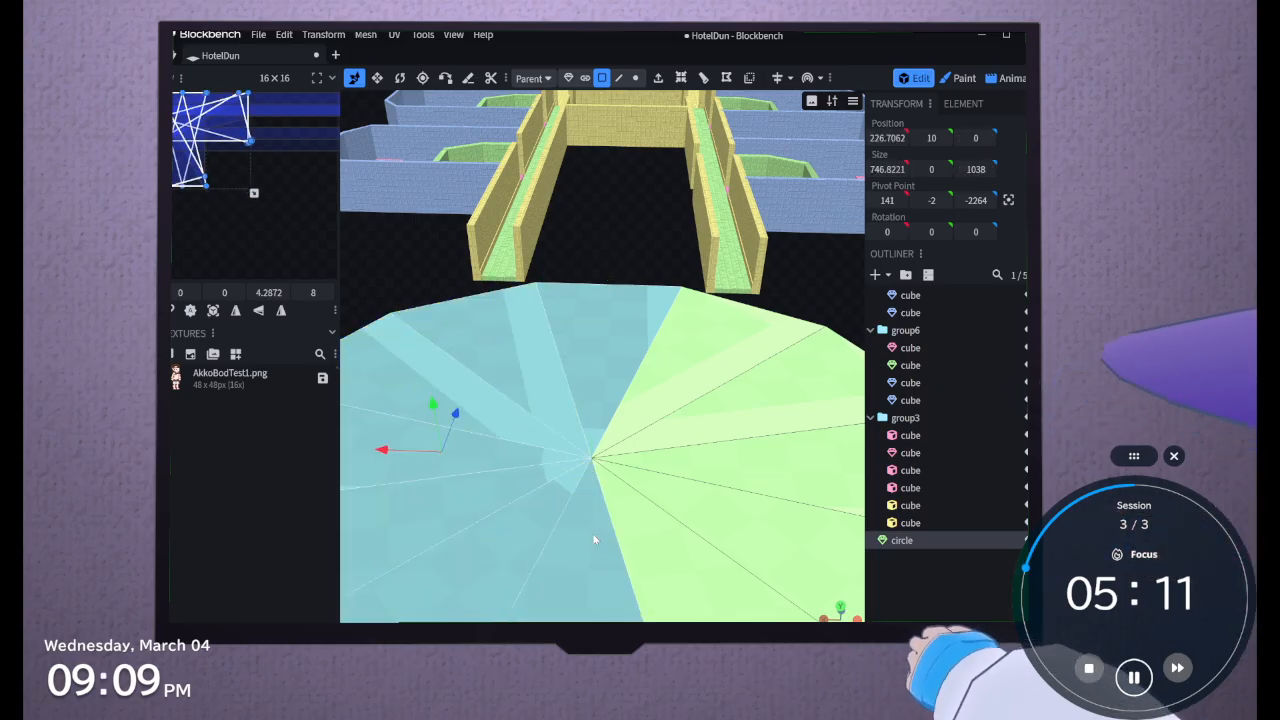
pyautogui.keyDown('shift'); pyautogui.click(690, 565); pyautogui.keyUp('shift')
pyautogui.keyDown('shift'); pyautogui.click(765, 535); pyautogui.keyUp('shift')
pyautogui.keyDown('shift'); pyautogui.click(785, 470); pyautogui.keyUp('shift')
pyautogui.keyDown('shift'); pyautogui.click(755, 405); pyautogui.keyUp('shift')
pyautogui.keyDown('shift'); pyautogui.click(700, 395); pyautogui.keyUp('shift')
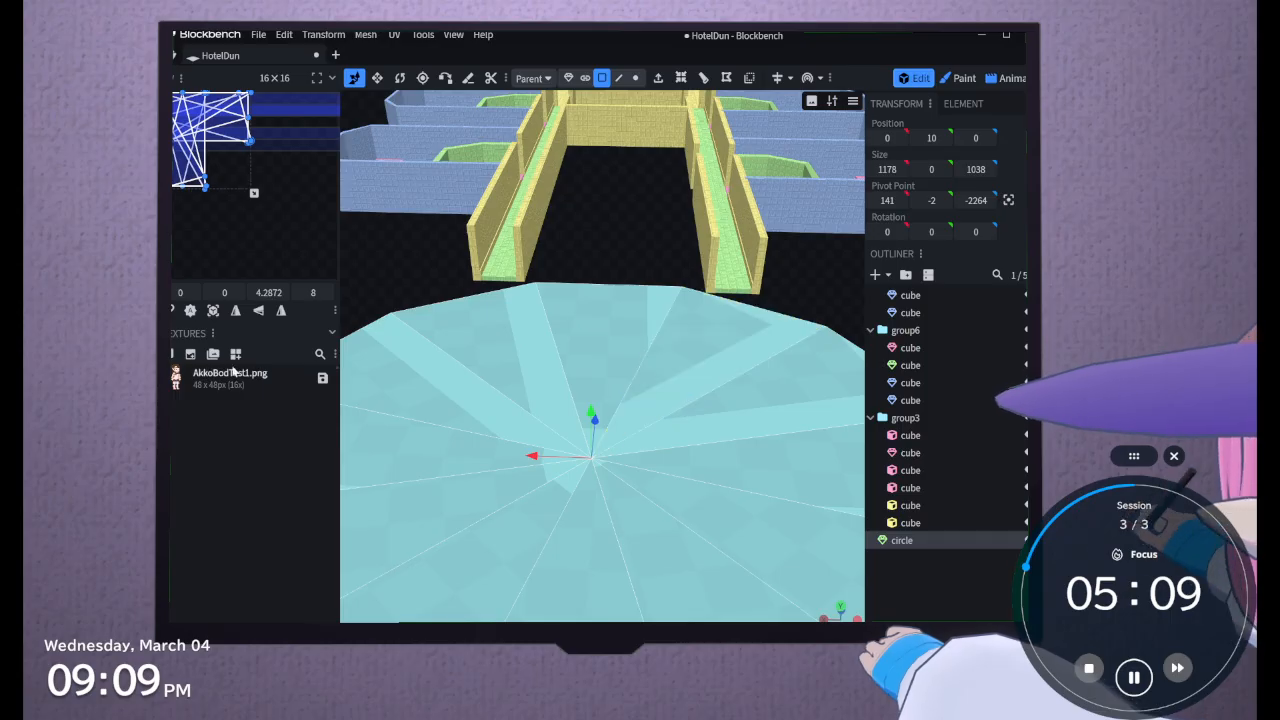
pyautogui.click(190, 311)
pyautogui.scroll(-3, 580, 421)
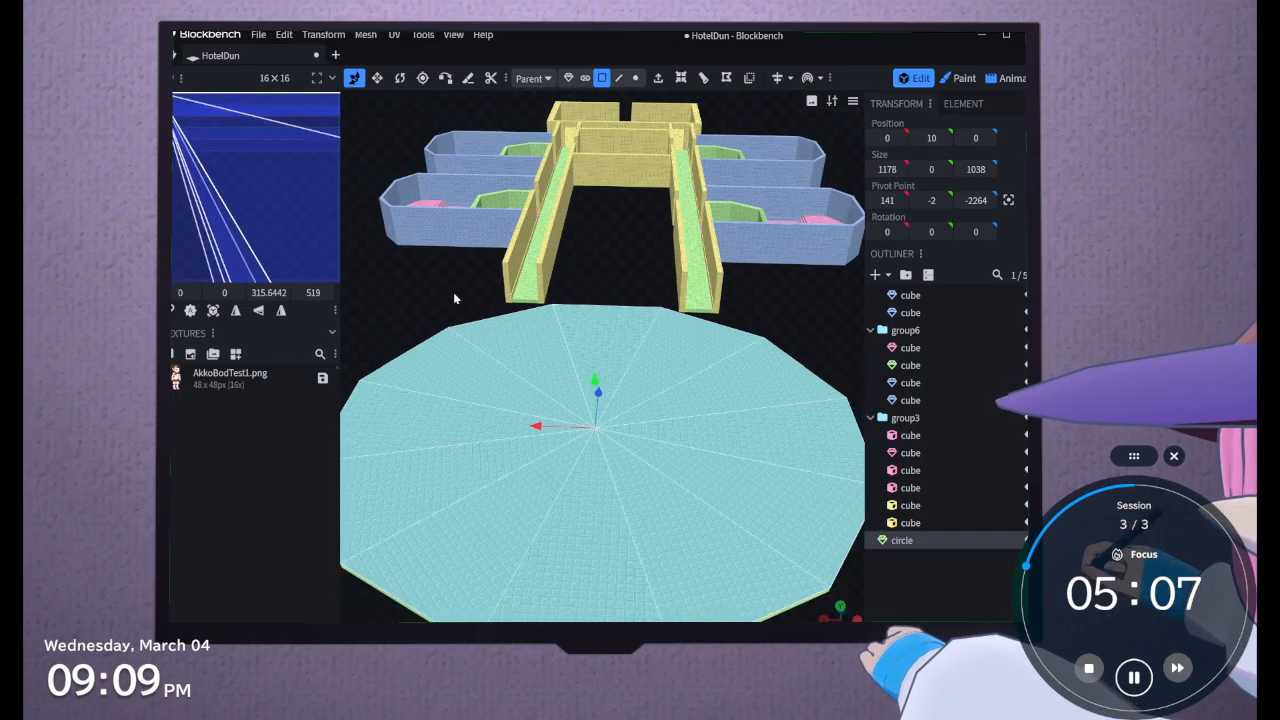
# Deselect the circle and examine its tiled floor and its alignment with both hallway ends from several angles
pyautogui.click(443, 236)
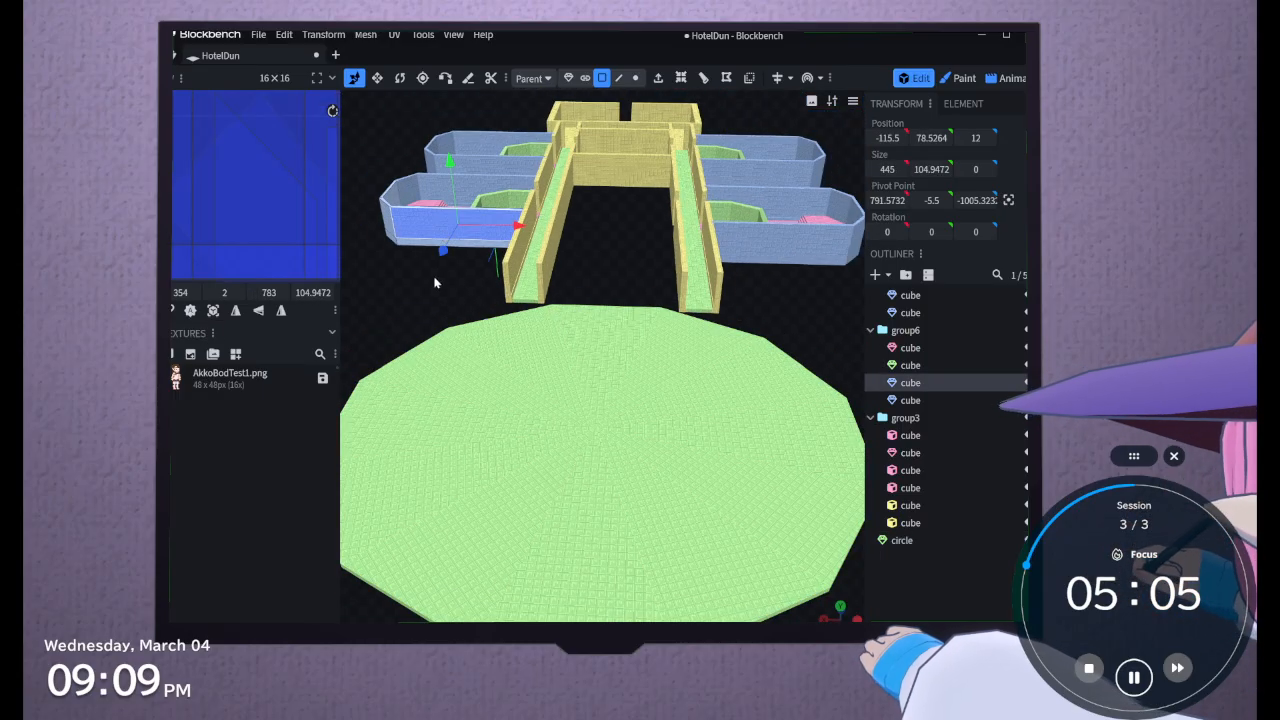
pyautogui.moveTo(435, 283); pyautogui.dragTo(500, 260)
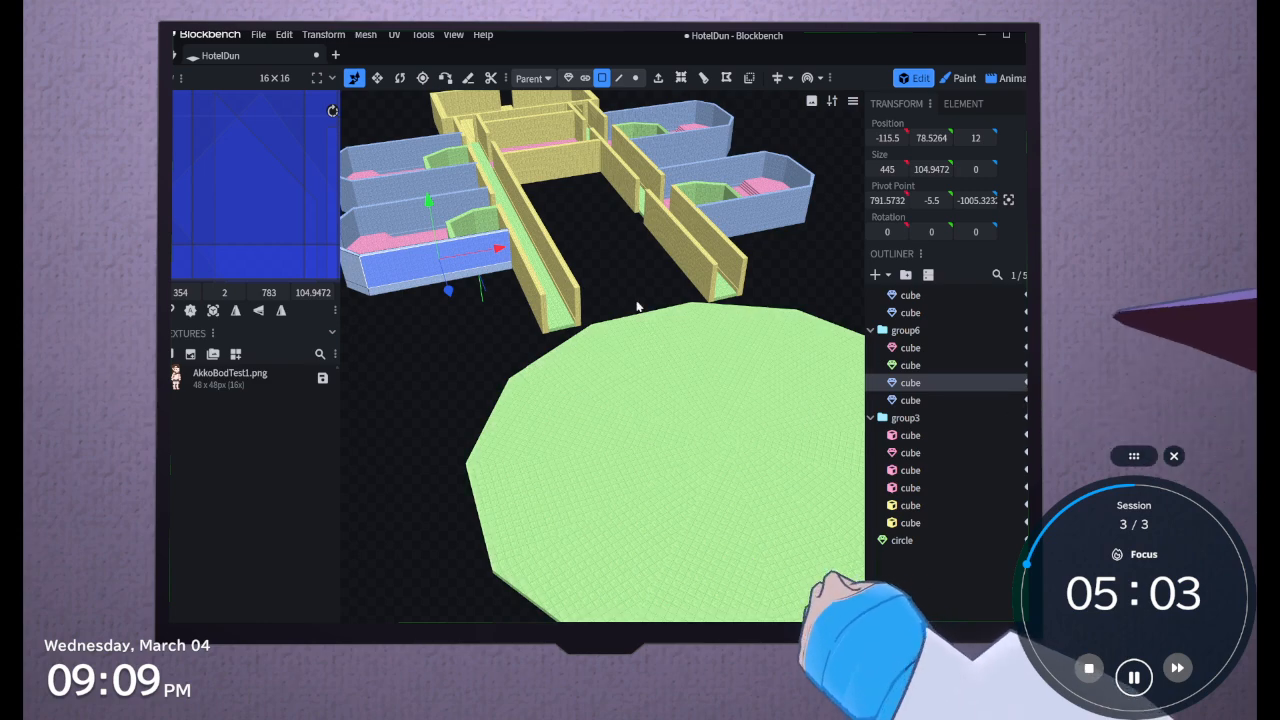
pyautogui.scroll(1, 630, 310)
pyautogui.scroll(4, 609, 325)
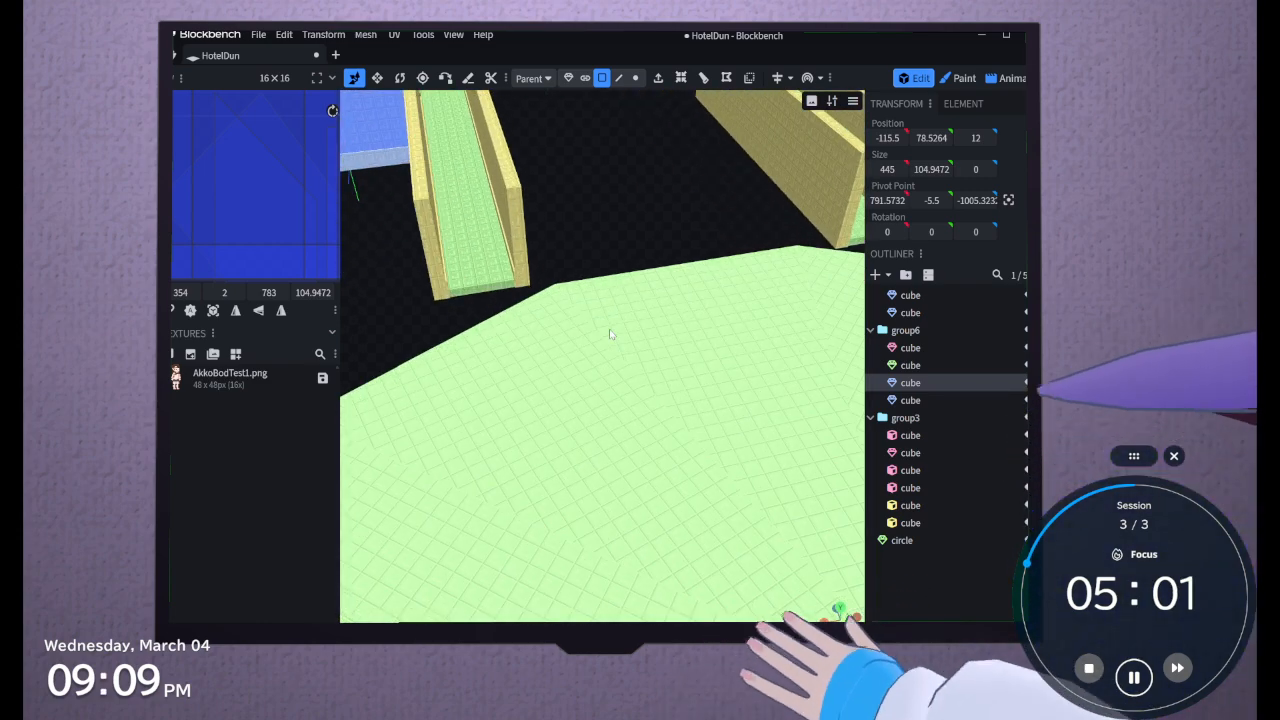
pyautogui.scroll(-5, 609, 333)
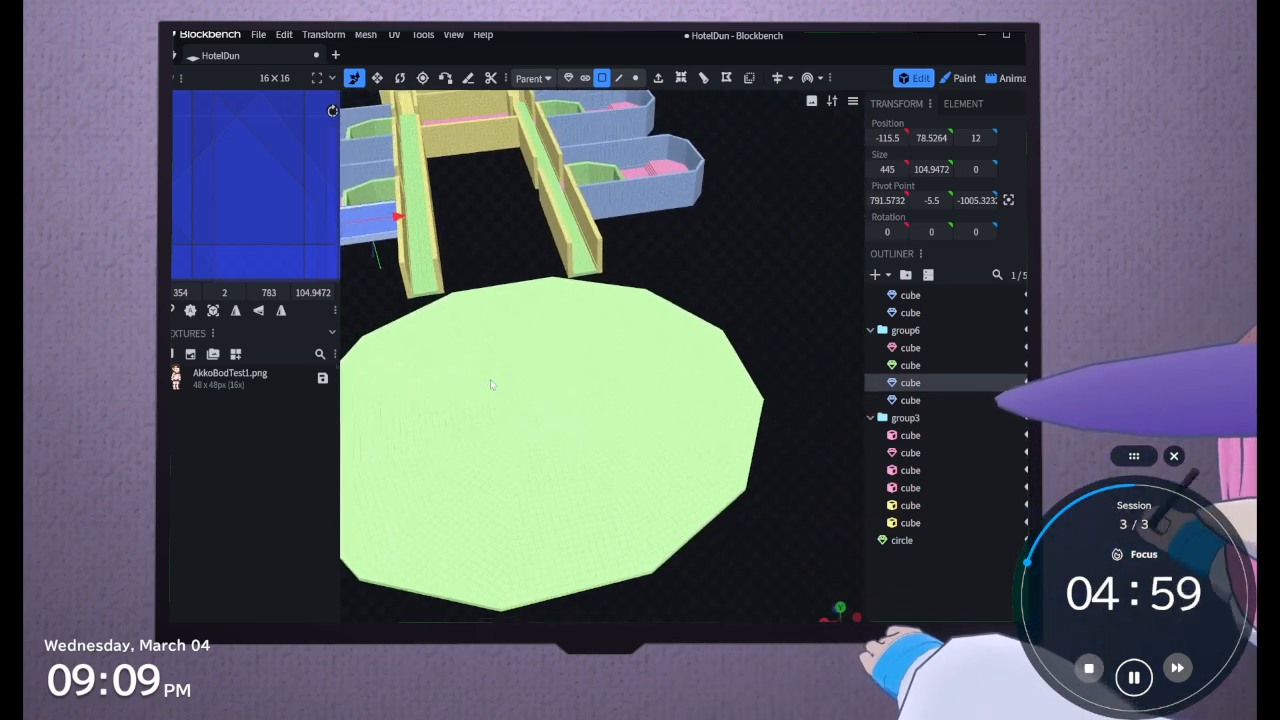
pyautogui.moveTo(491, 385); pyautogui.dragTo(581, 462)
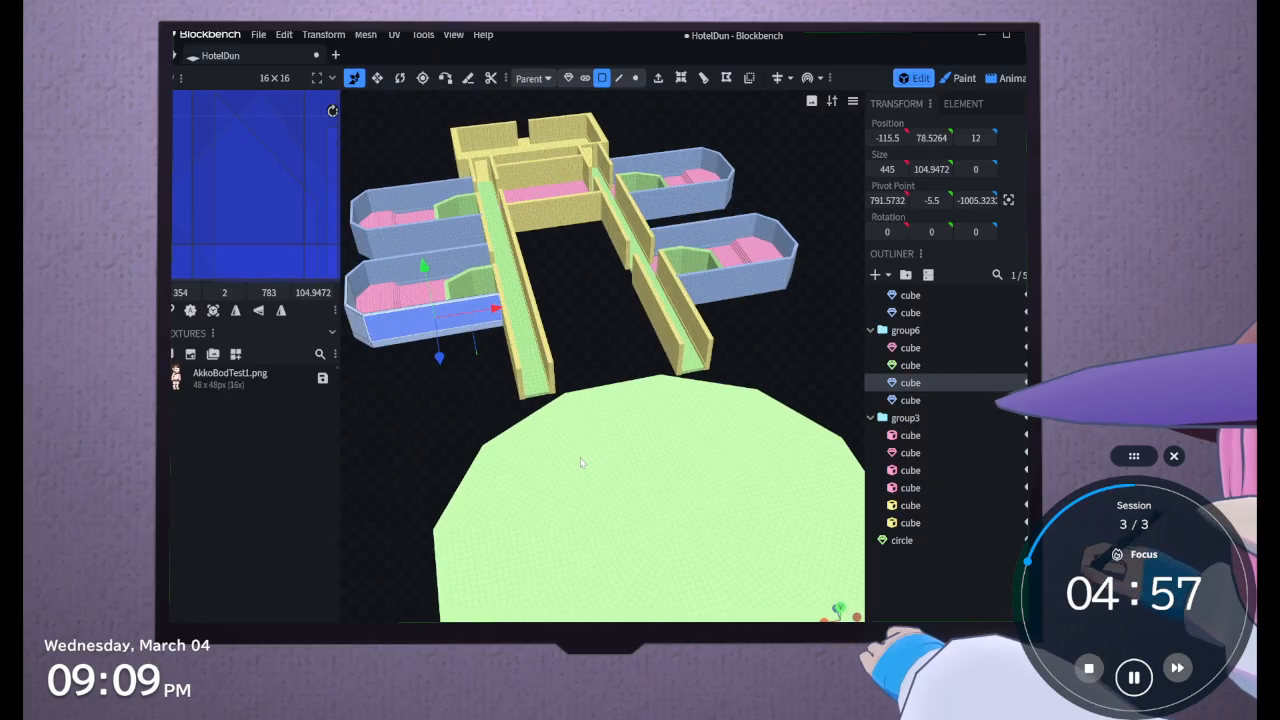
pyautogui.moveTo(587, 409); pyautogui.dragTo(765, 481)
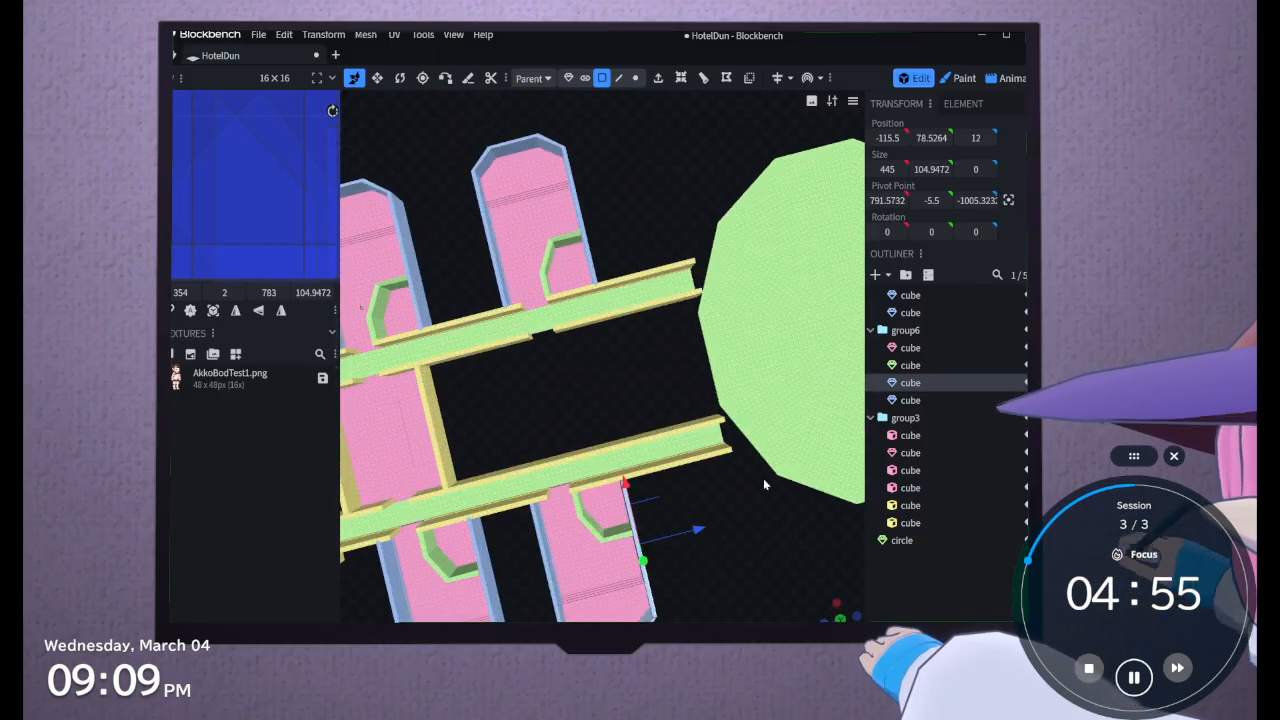
pyautogui.moveTo(765, 481); pyautogui.dragTo(620, 459, button='right')
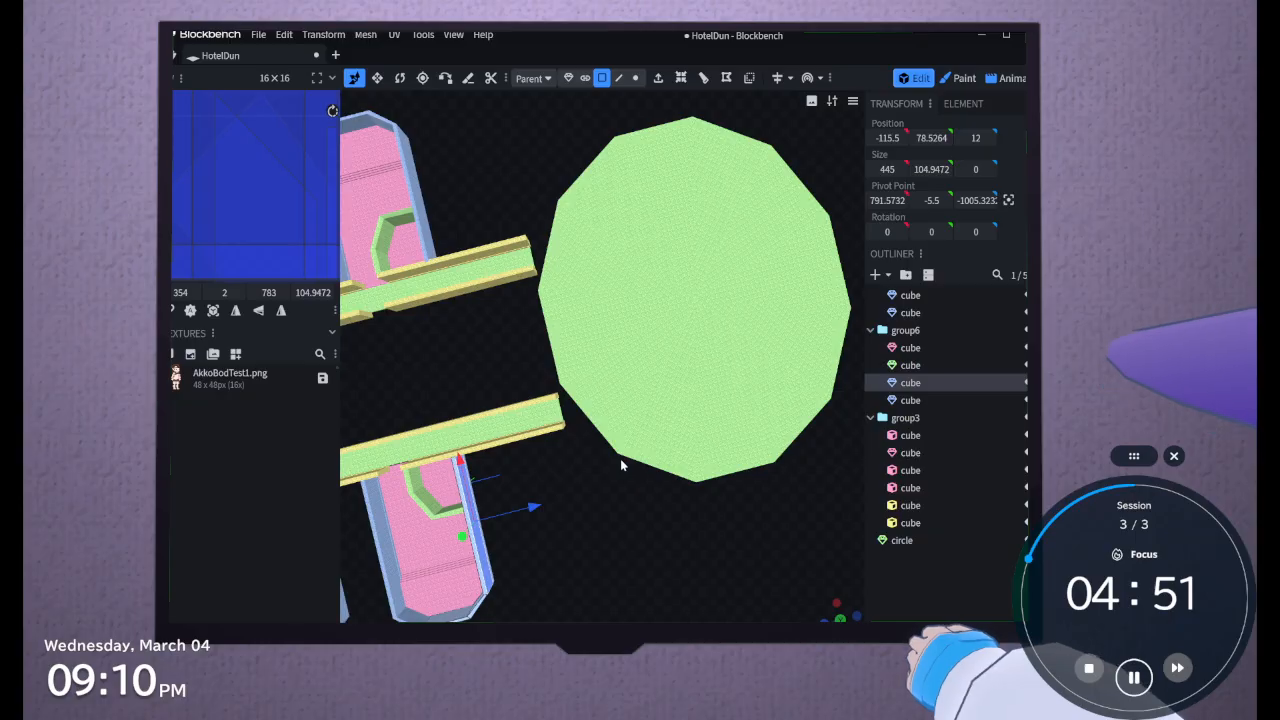
pyautogui.moveTo(590, 491); pyautogui.dragTo(515, 536)
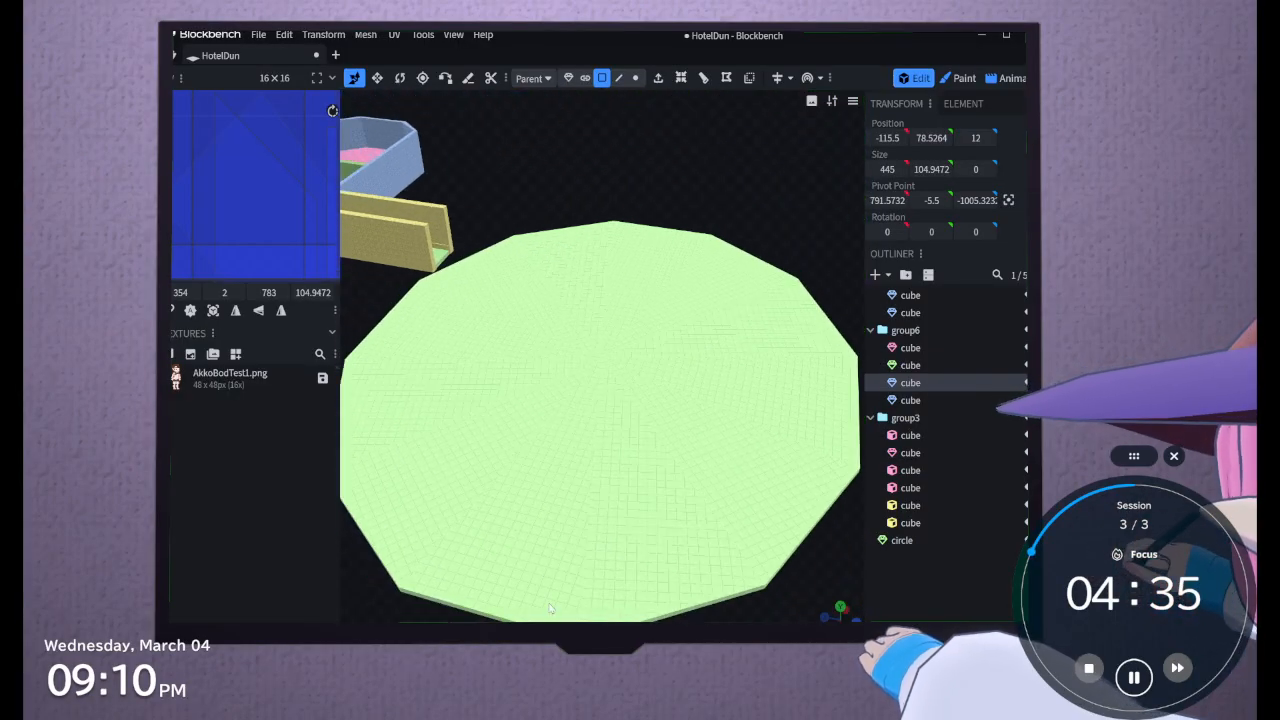
pyautogui.moveTo(824, 246); pyautogui.dragTo(668, 228)
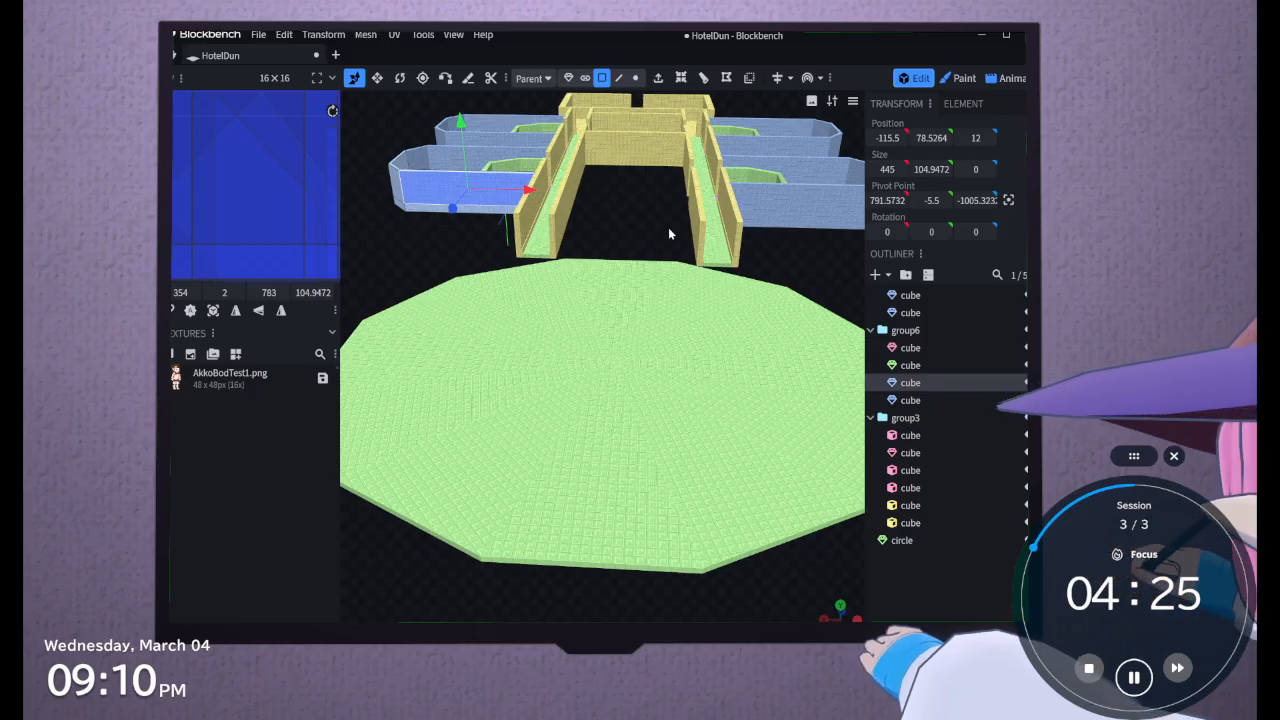
pyautogui.moveTo(668, 227); pyautogui.dragTo(592, 453)
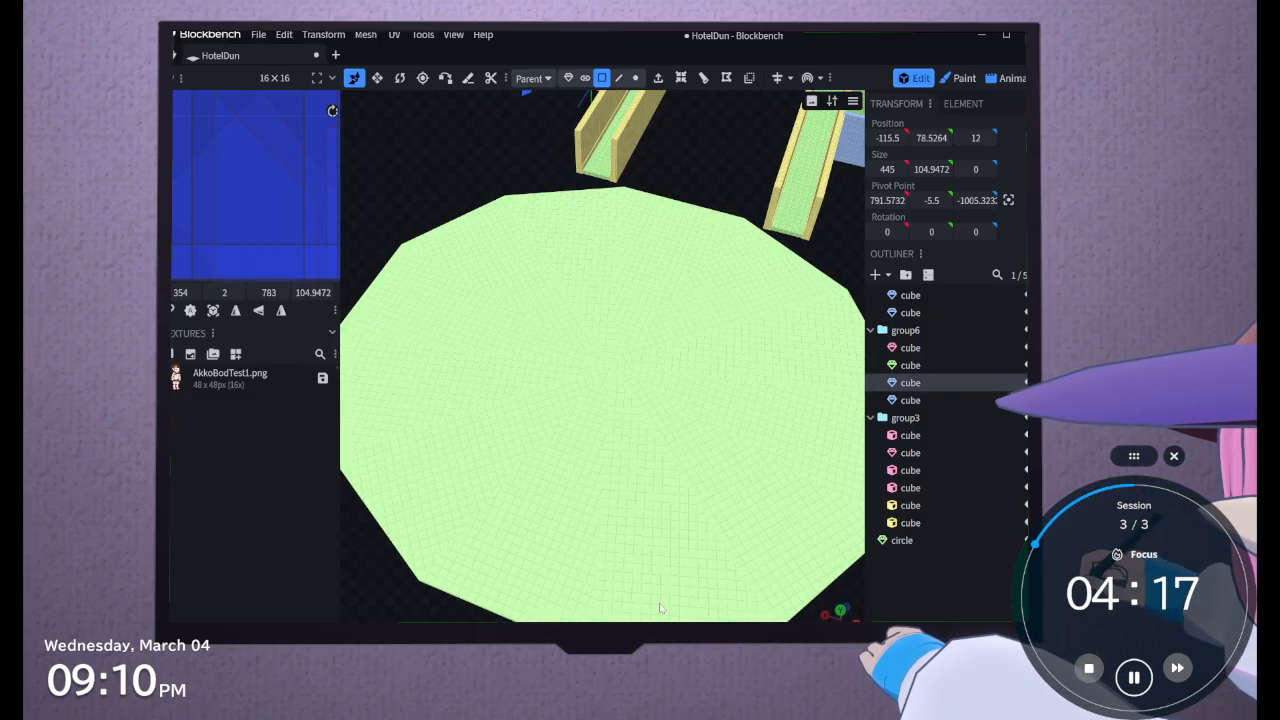
pyautogui.scroll(-3, 659, 608)
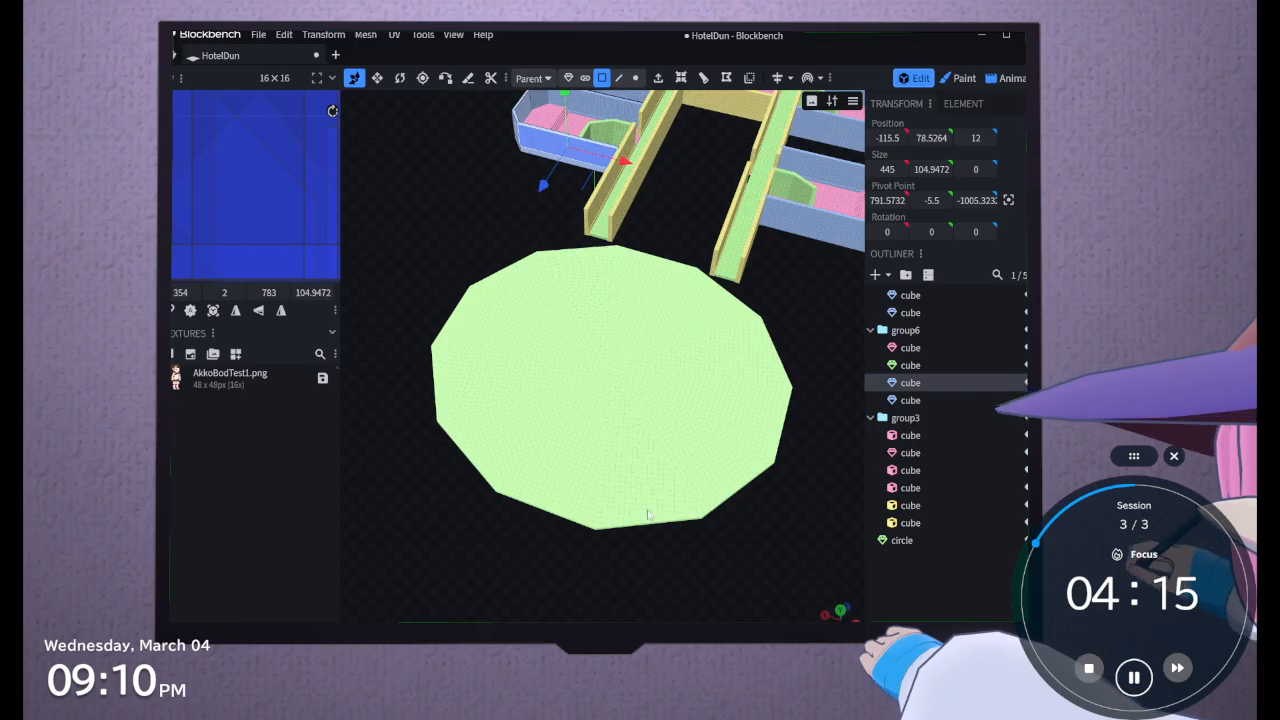
pyautogui.scroll(-2, 647, 513)
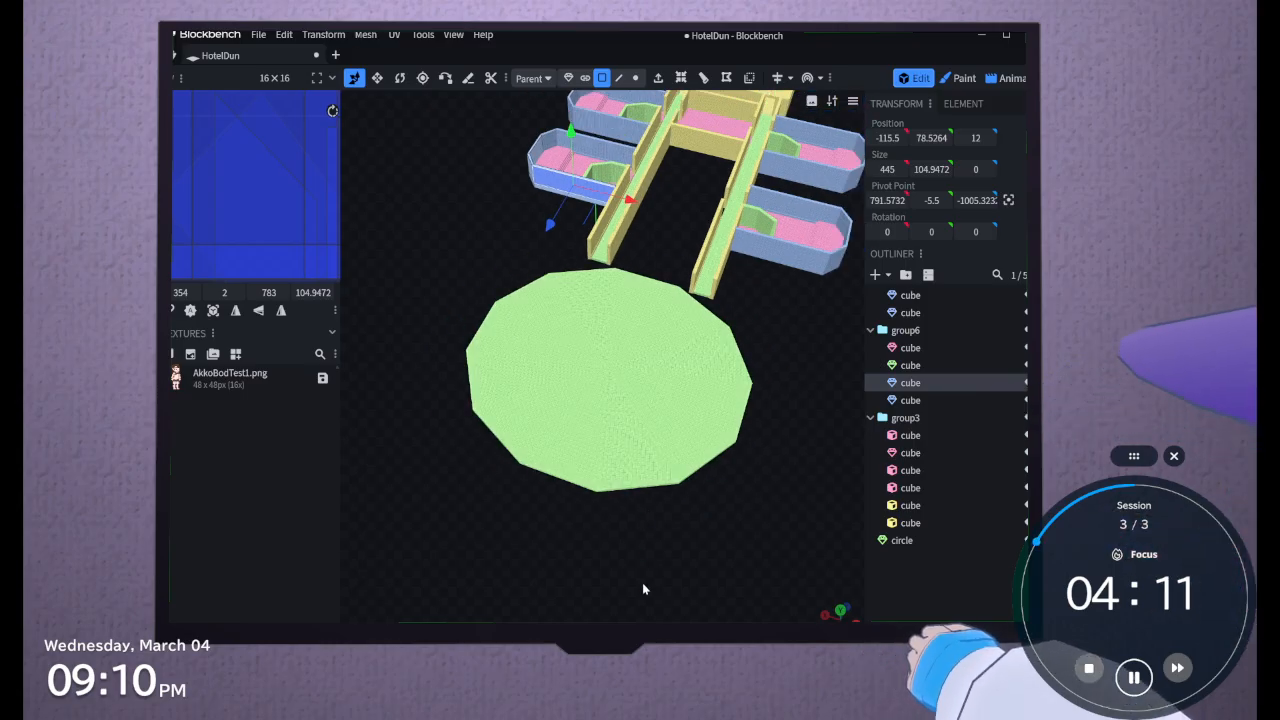
pyautogui.scroll(3, 643, 588)
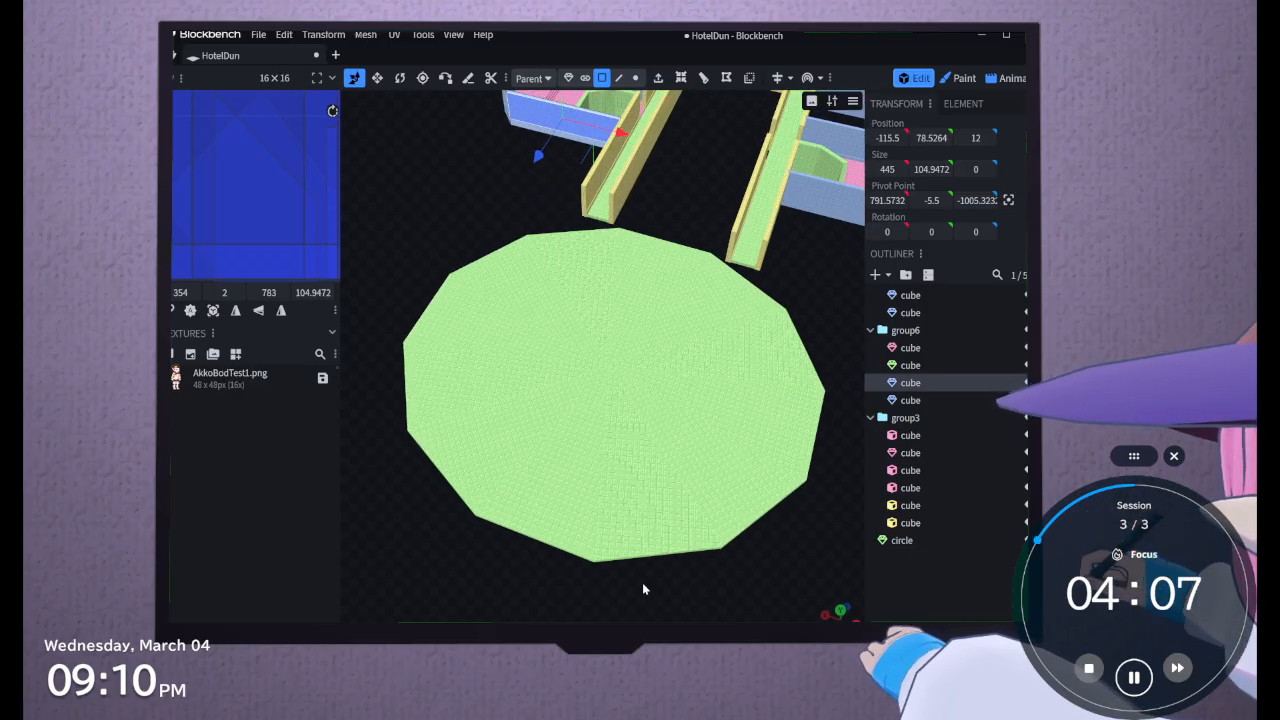
pyautogui.scroll(2, 643, 589)
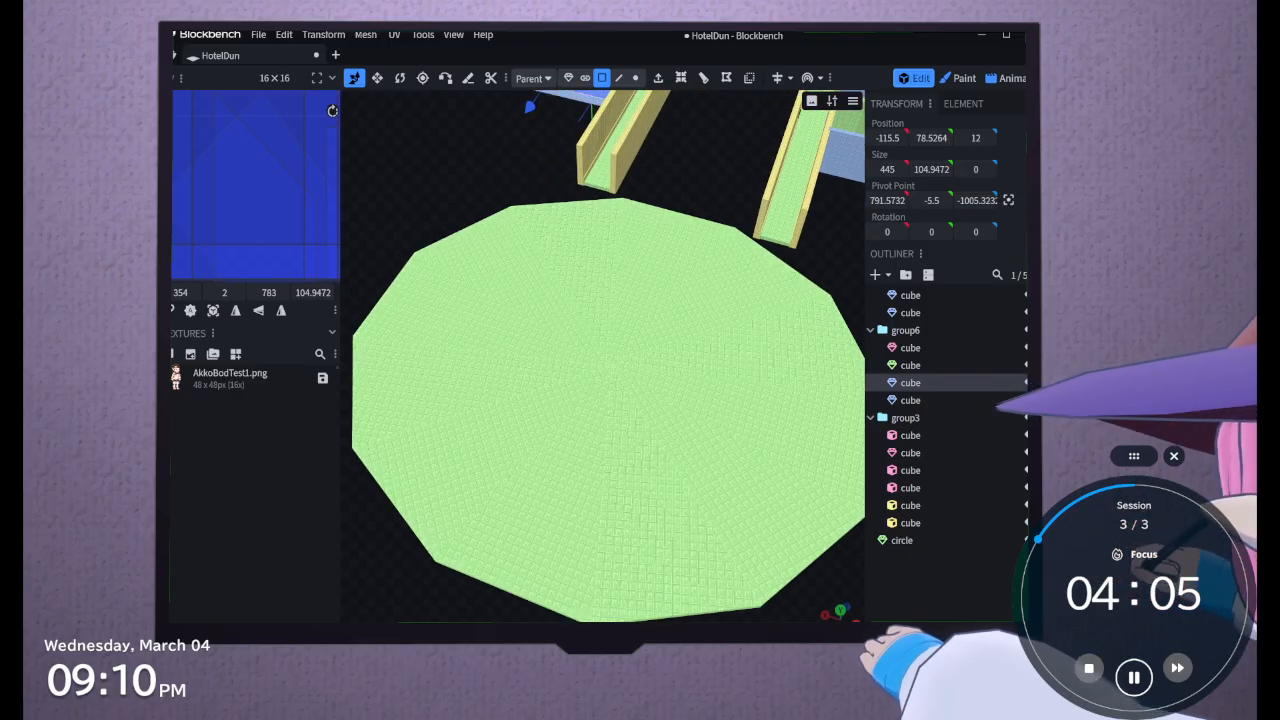
# Select the first hallway's floor cube and inspect the gaps between both hallway ends and the circular floor's rim
pyautogui.moveTo(643, 589); pyautogui.dragTo(627, 504)
pyautogui.click(590, 384)
pyautogui.click(530, 213)
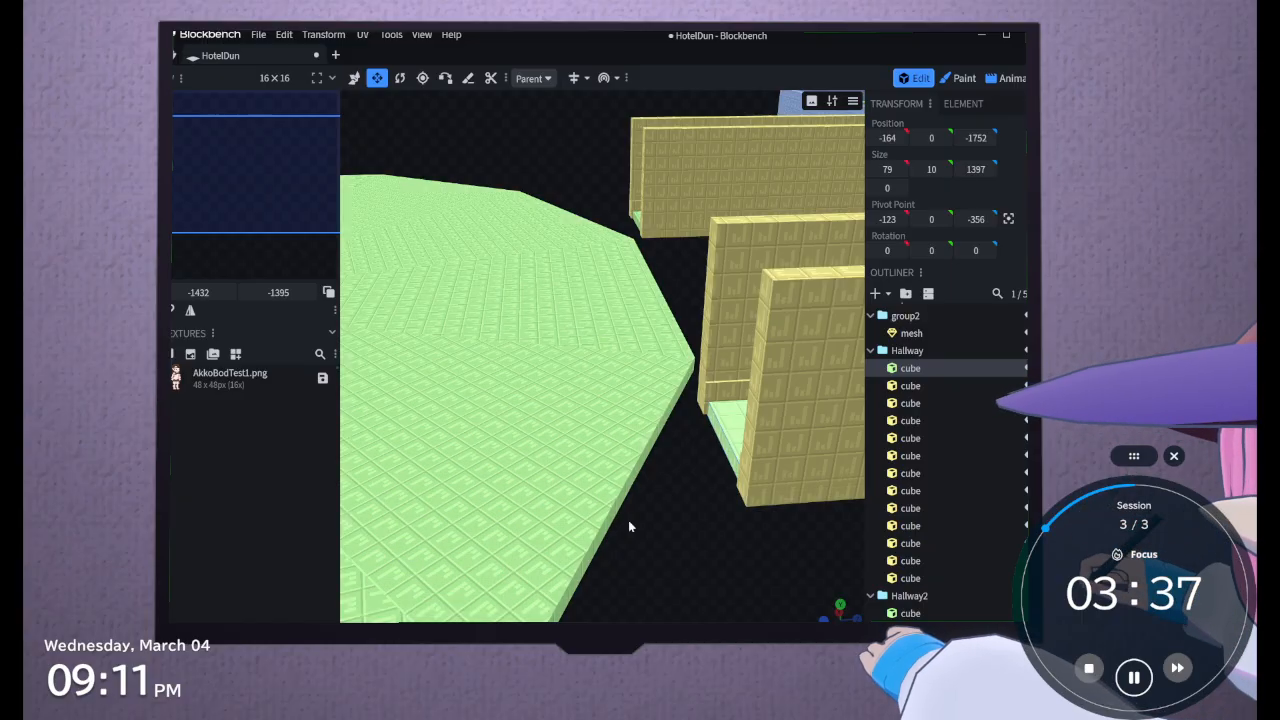
pyautogui.moveTo(667, 504); pyautogui.dragTo(605, 487)
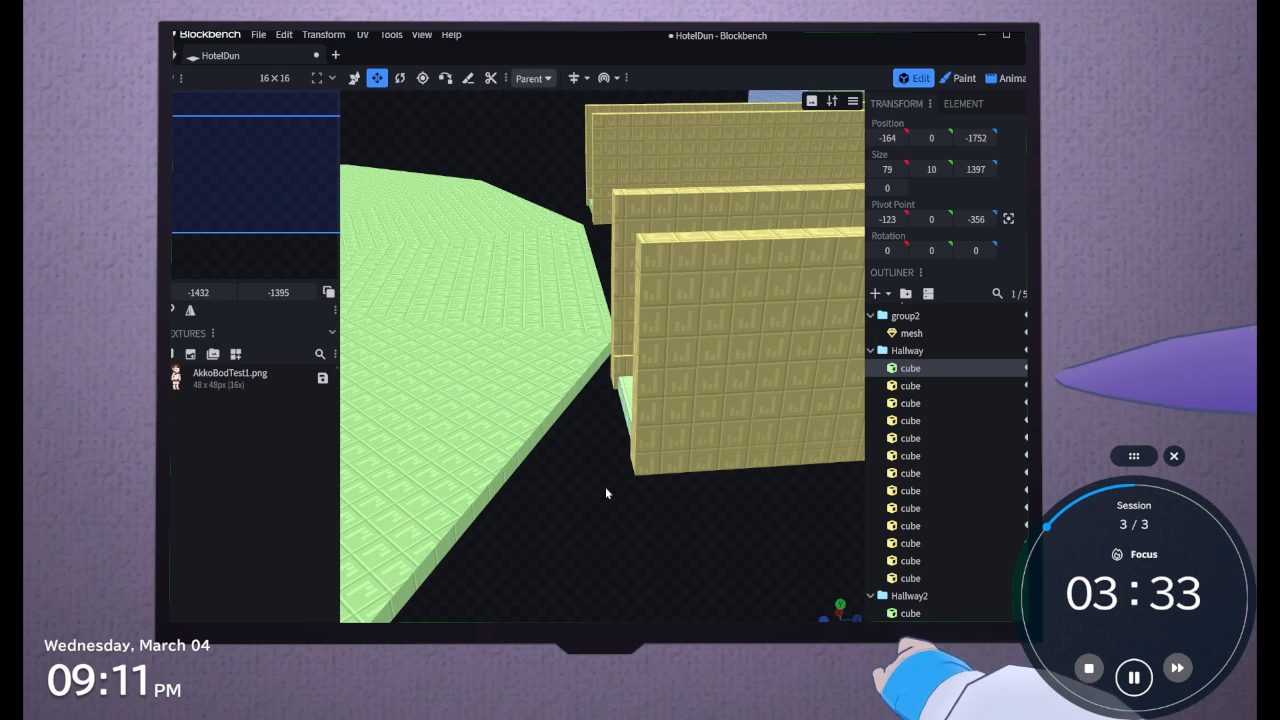
pyautogui.click(352, 77)
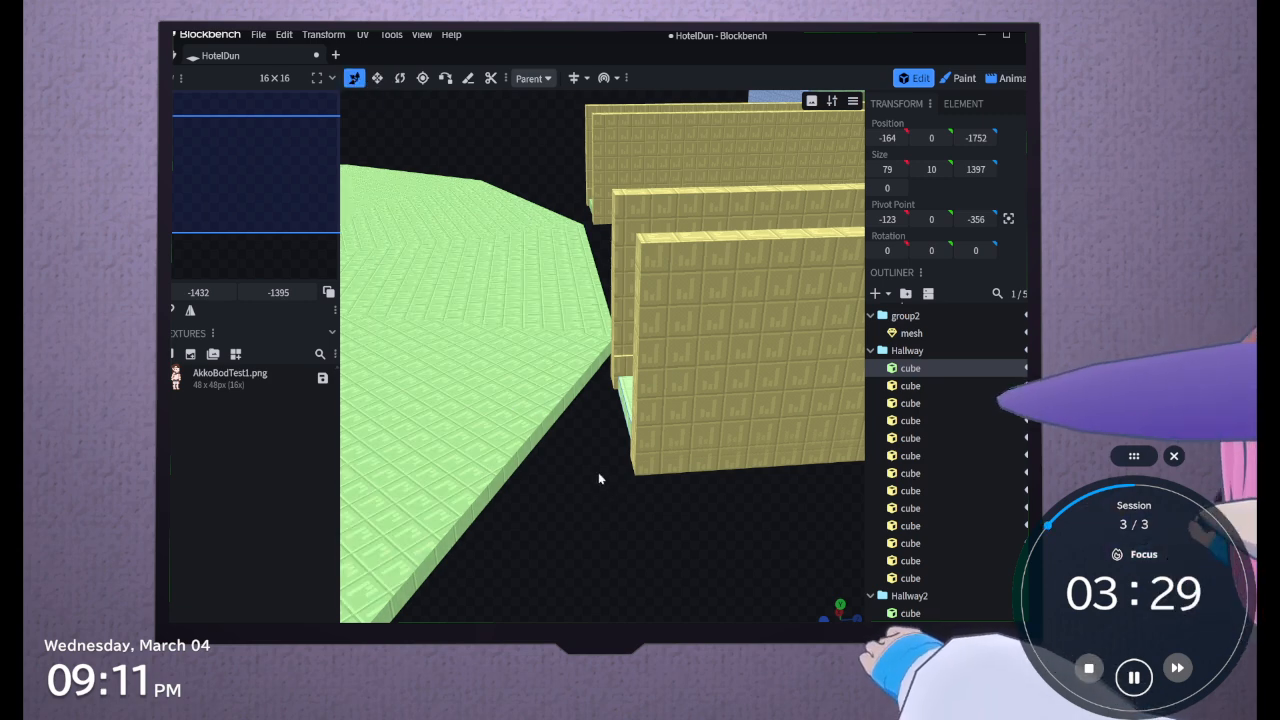
pyautogui.moveTo(598, 472); pyautogui.dragTo(651, 535)
pyautogui.scroll(-12, 652, 535)
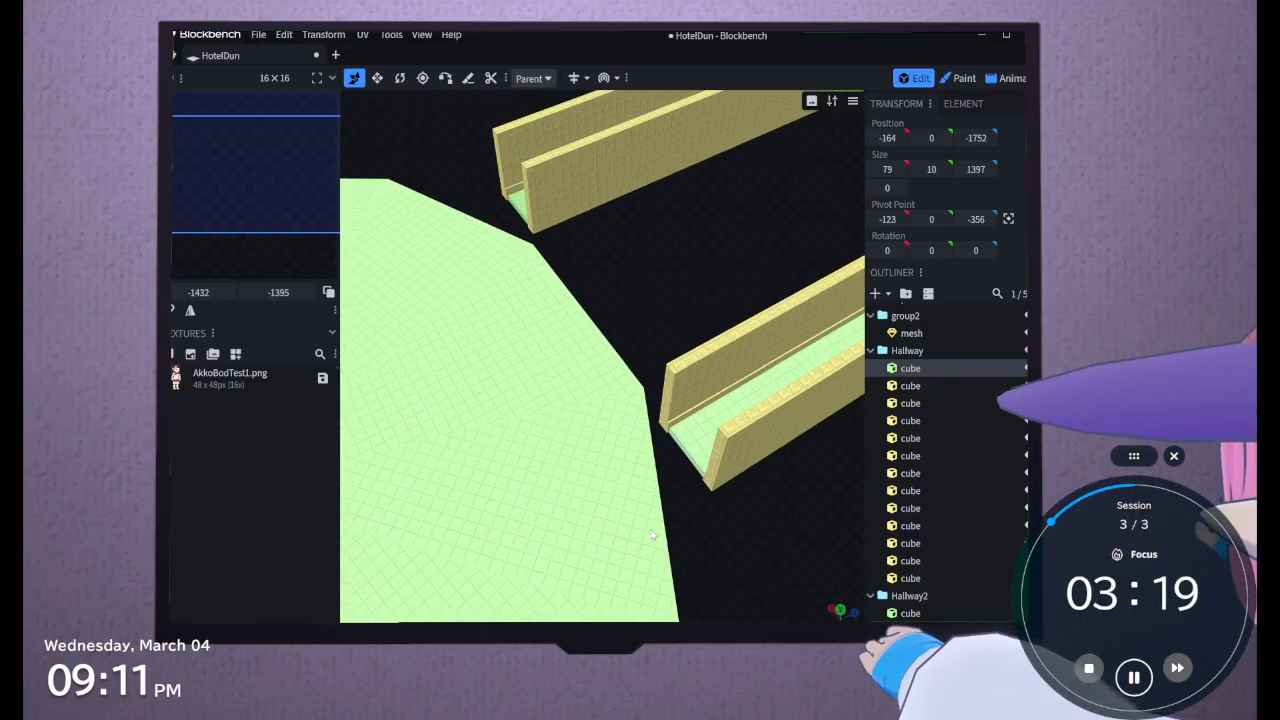
pyautogui.moveTo(652, 535); pyautogui.dragTo(522, 534, button='right')
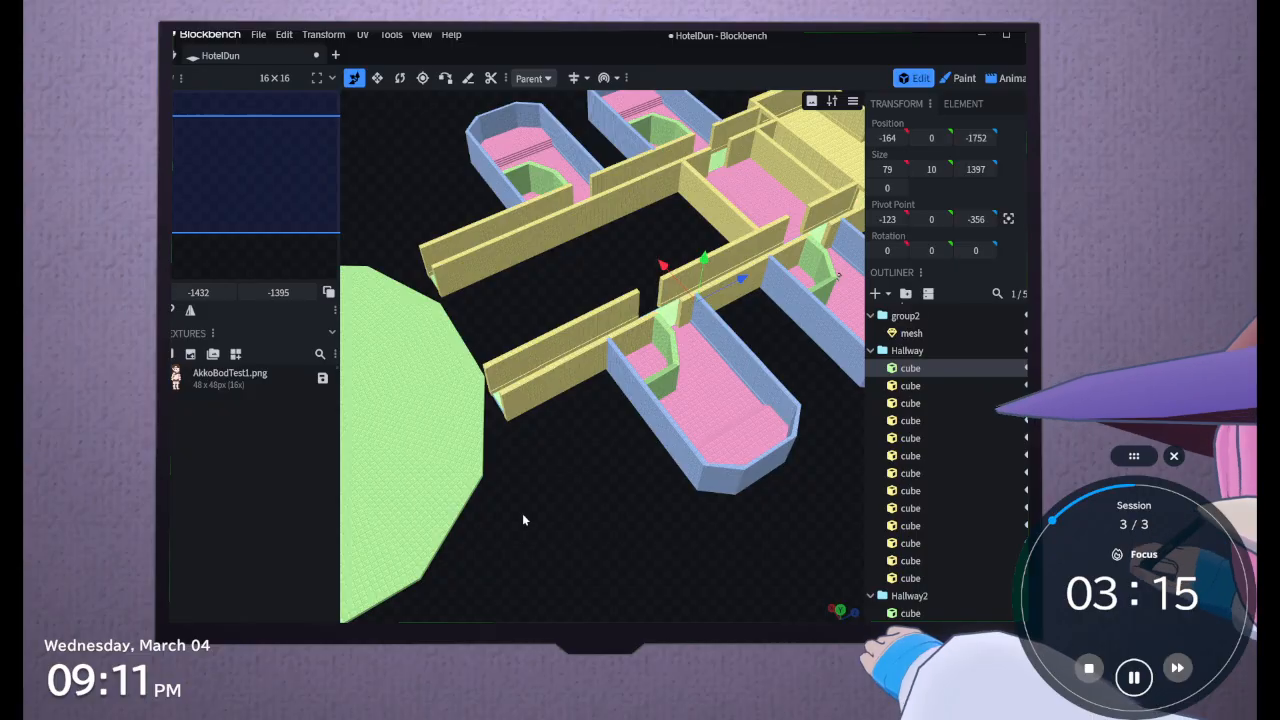
pyautogui.moveTo(522, 519); pyautogui.dragTo(737, 557)
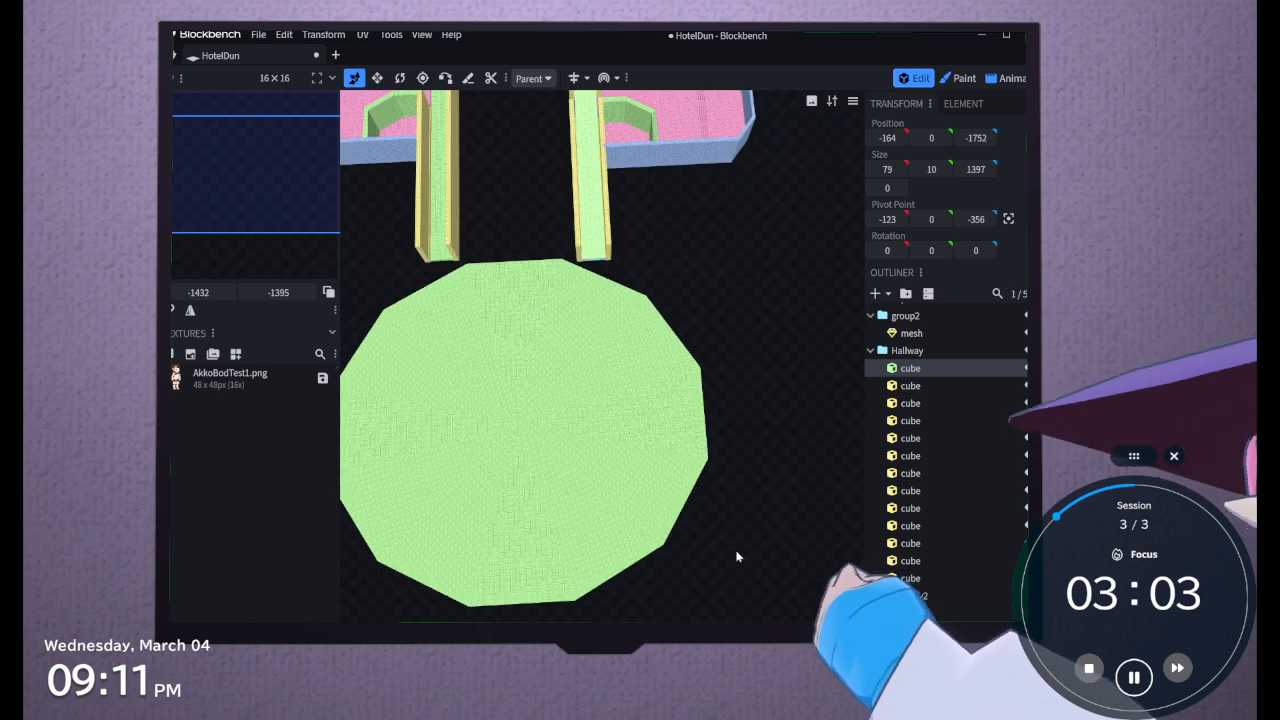
pyautogui.scroll(5, 702, 517)
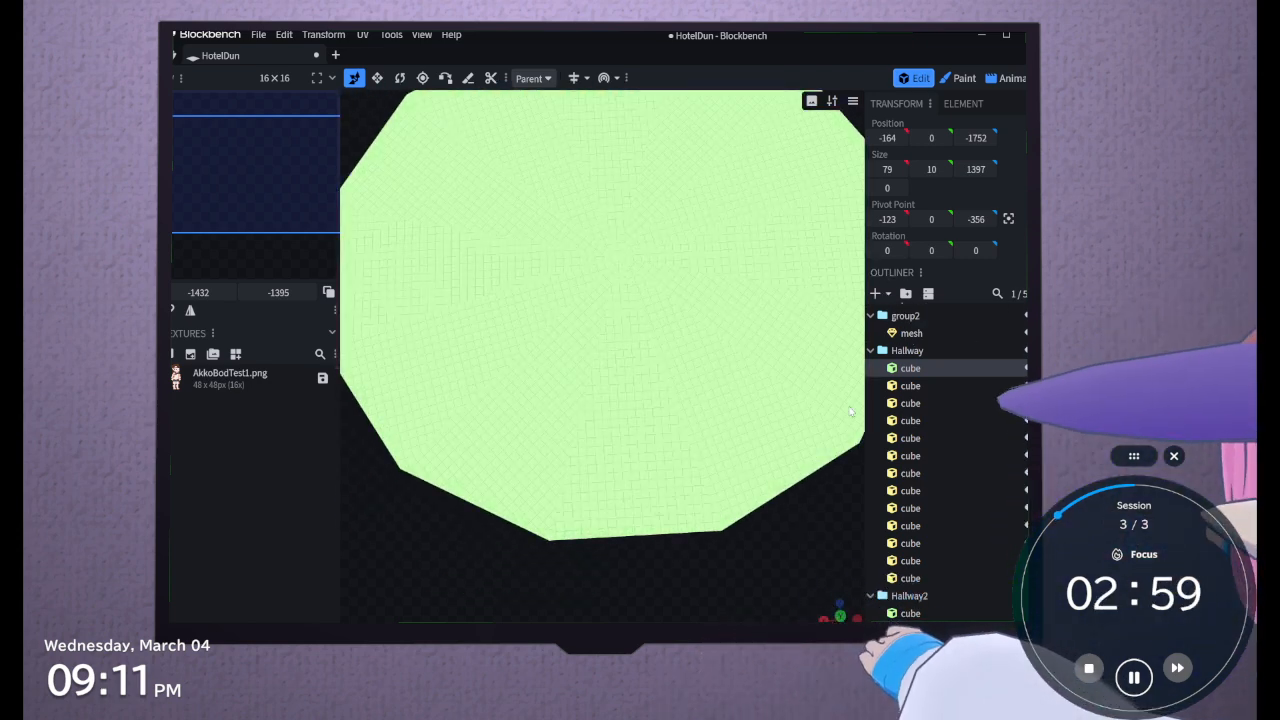
# Add a 12-sided cylinder mesh with a diameter of 16 and a height of 8
pyautogui.click(851, 411)
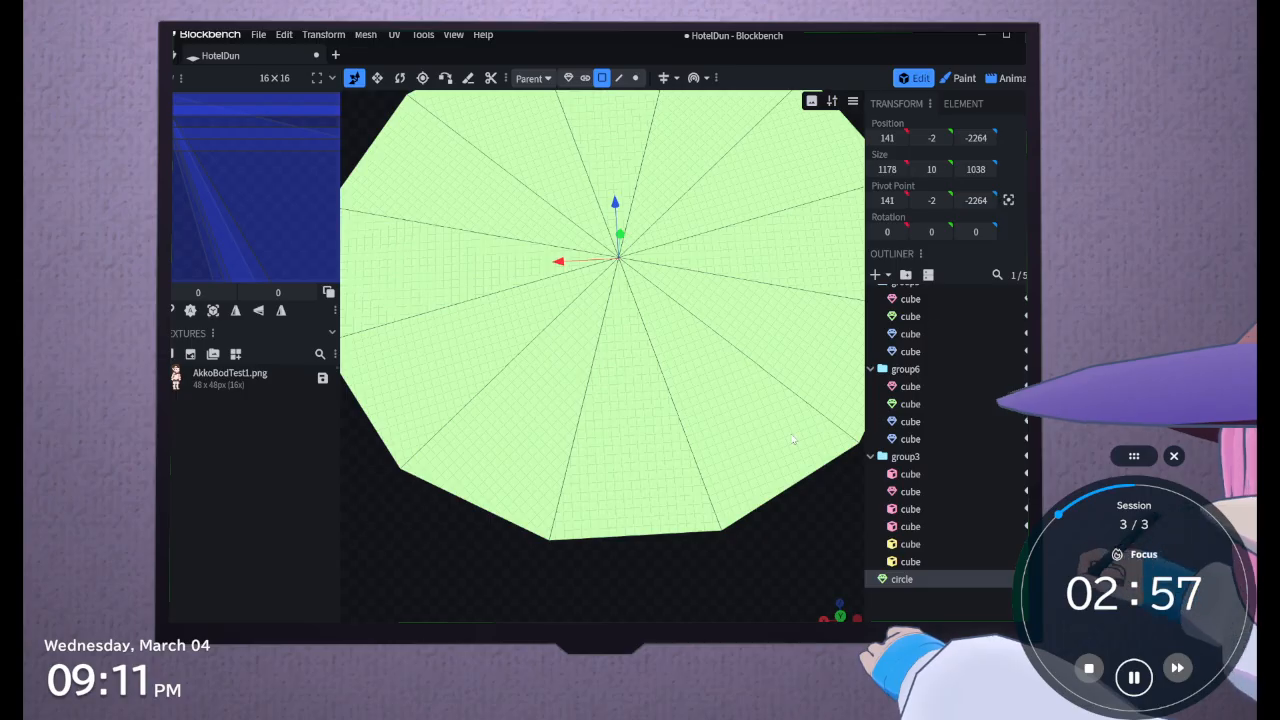
pyautogui.click(885, 275)
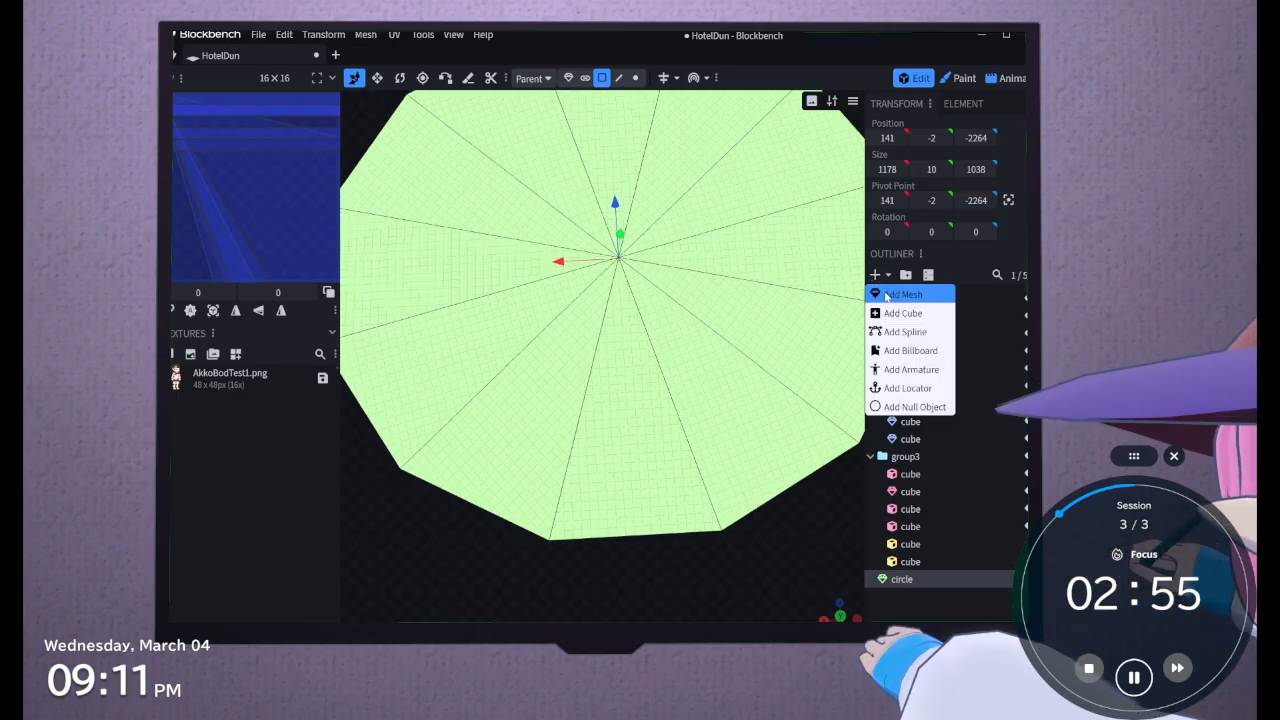
pyautogui.click(886, 295)
pyautogui.click(648, 142)
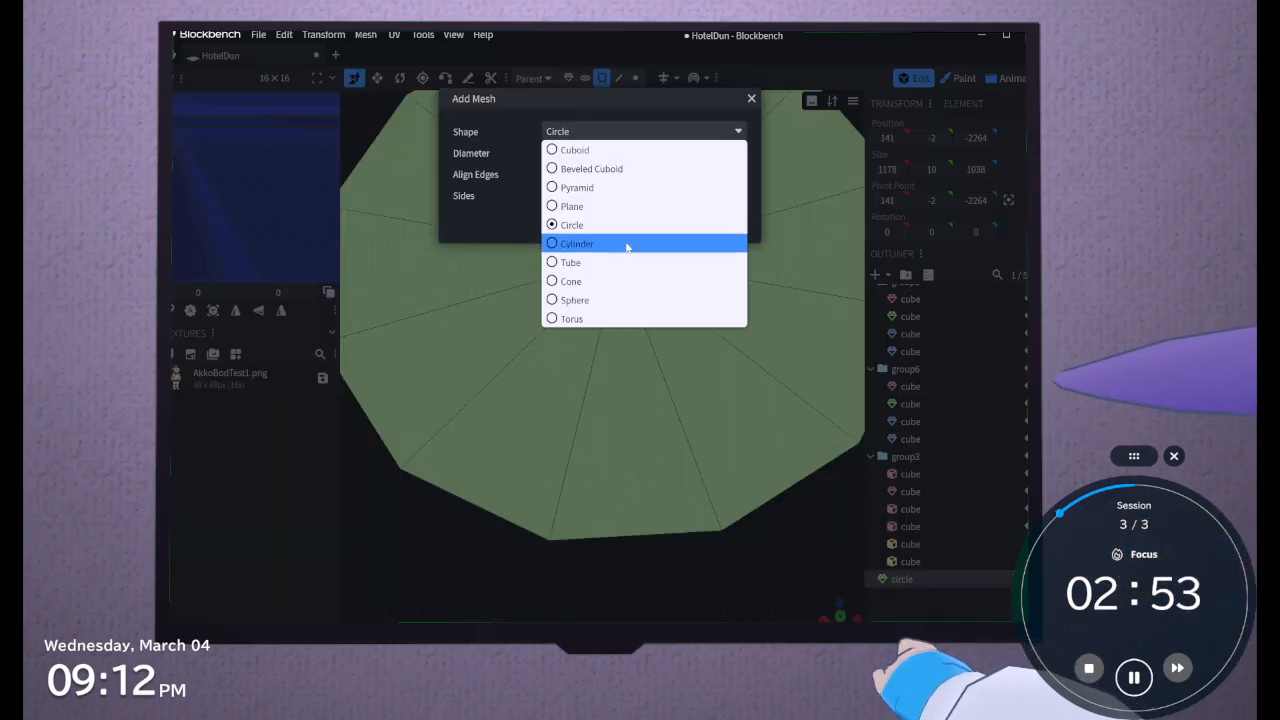
pyautogui.click(620, 244)
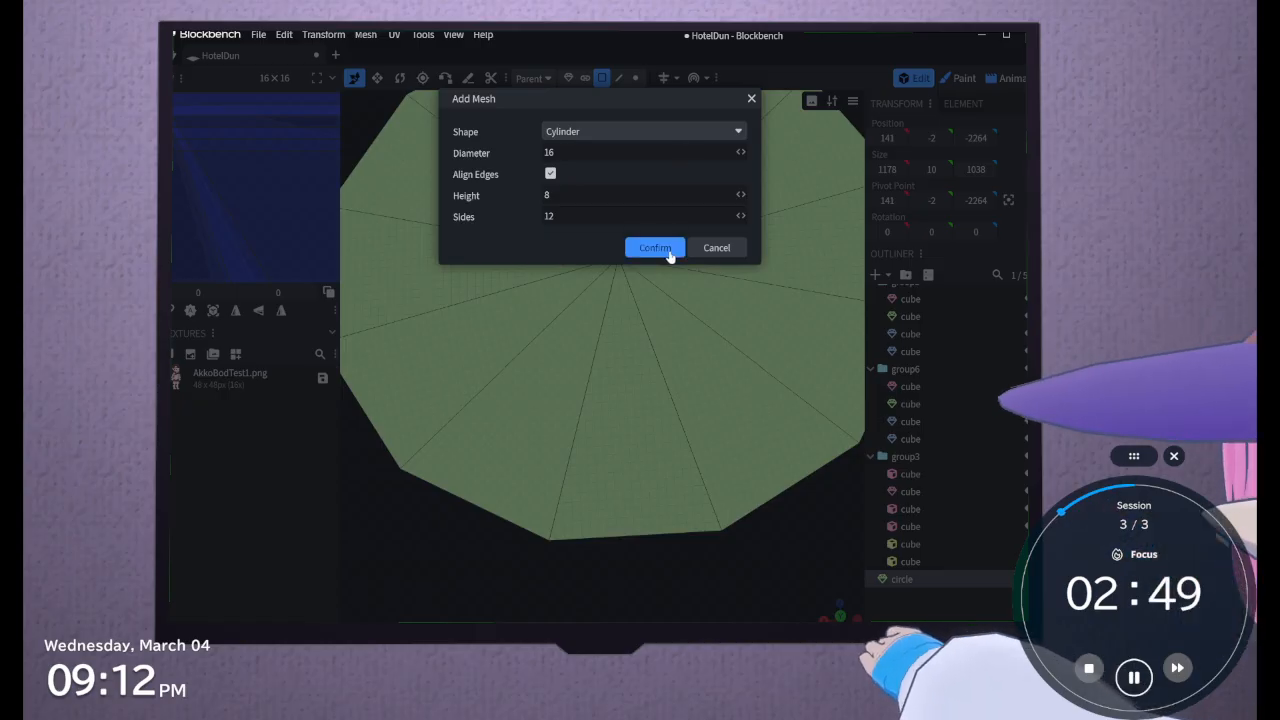
pyautogui.click(655, 248)
# Move the cylinder to the circle's far edge at about Z -2751 and widen it to about 732 by 484
pyautogui.scroll(-5, 670, 256)
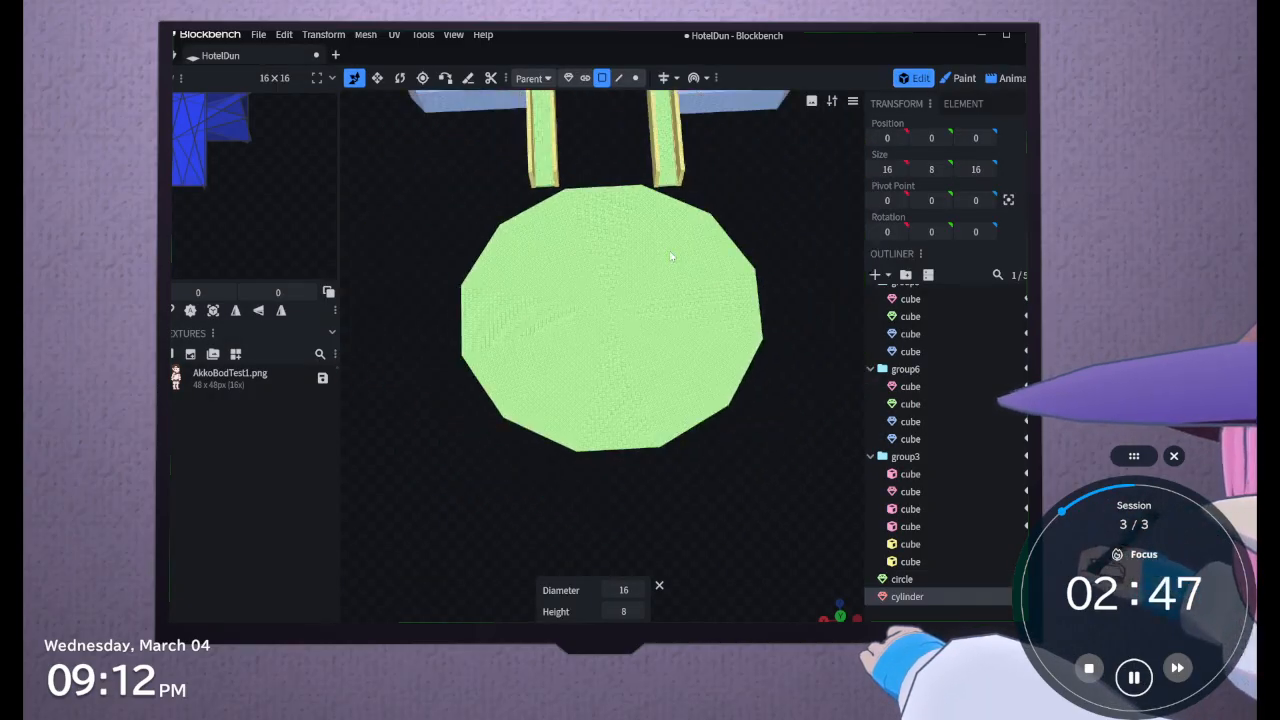
pyautogui.moveTo(615, 218); pyautogui.dragTo(621, 284)
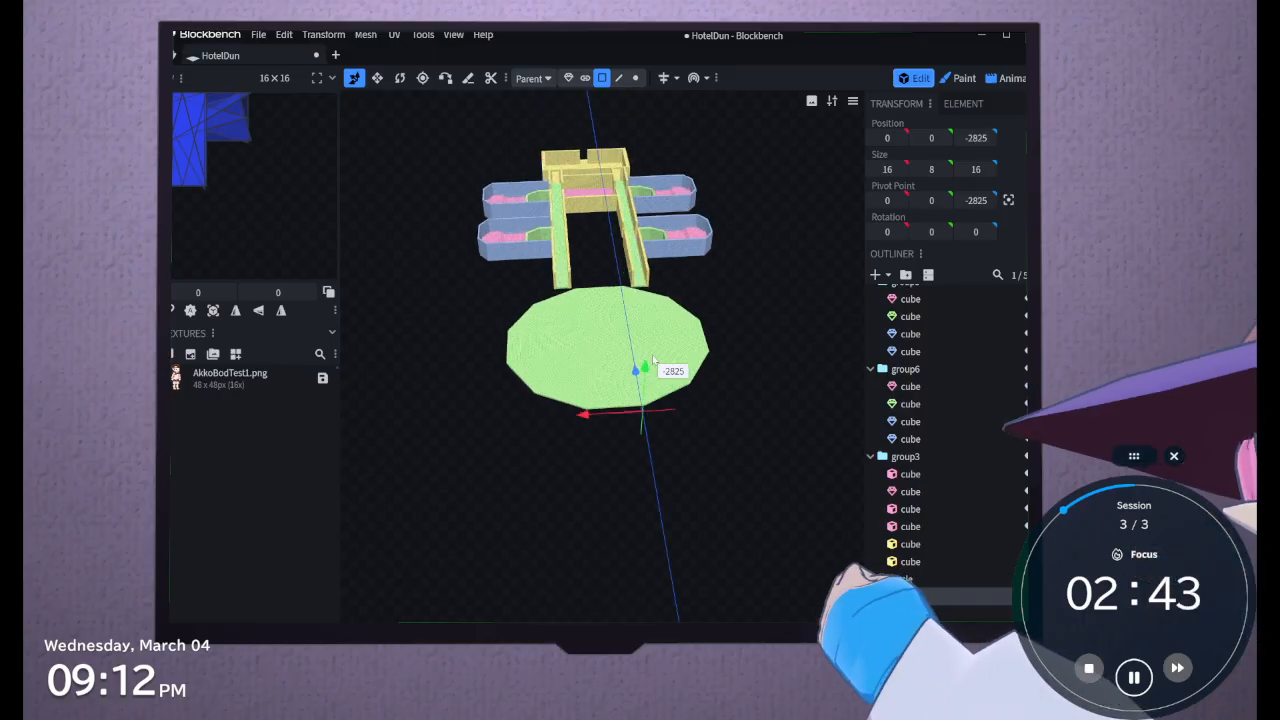
pyautogui.moveTo(651, 355); pyautogui.dragTo(645, 358)
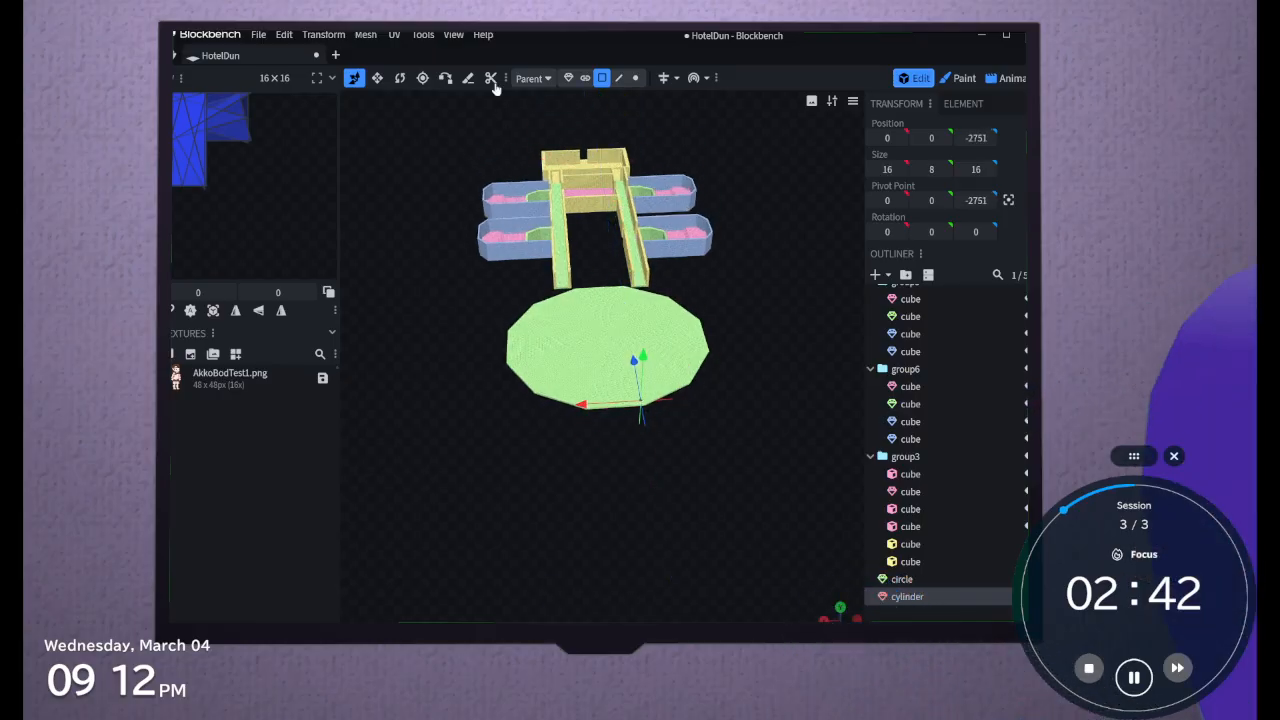
pyautogui.click(376, 78)
pyautogui.moveTo(701, 405); pyautogui.dragTo(701, 393)
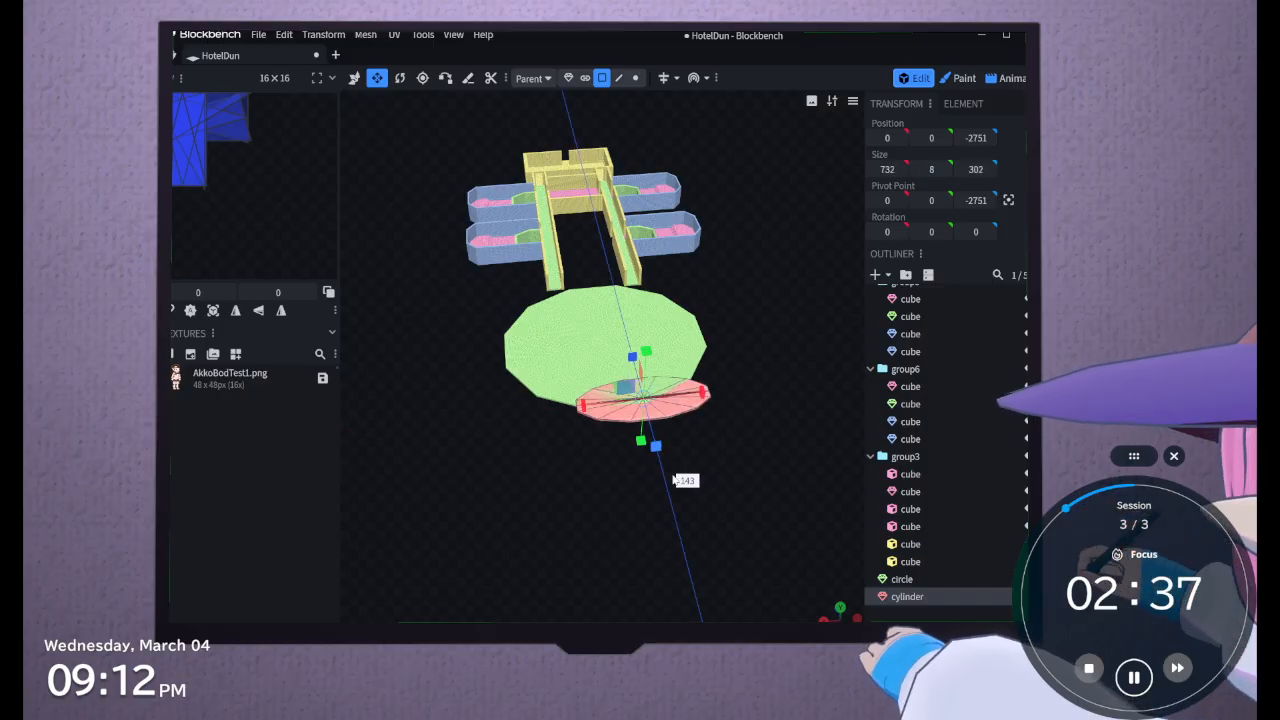
pyautogui.moveTo(675, 477); pyautogui.dragTo(675, 485)
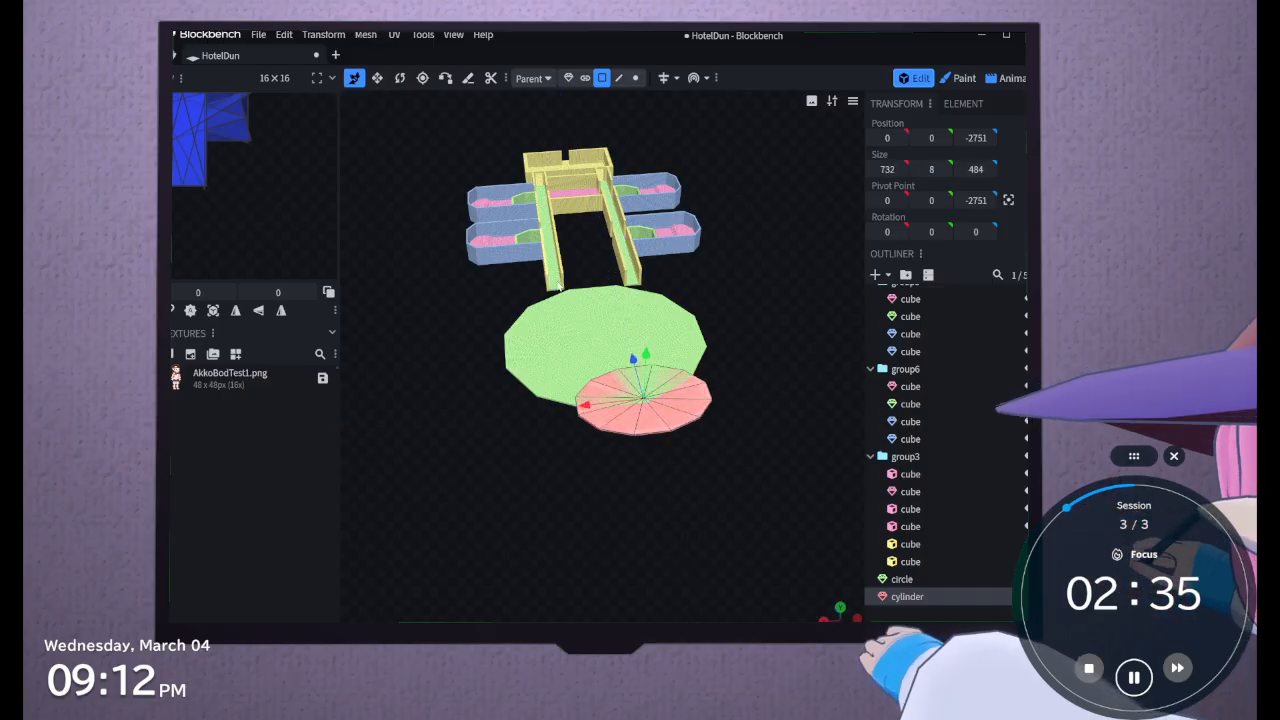
# Stretch the cylinder to a height of about 554 and reposition it at about X 150, Y 267, Z -2683
pyautogui.moveTo(585, 405); pyautogui.dragTo(557, 410)
pyautogui.moveTo(605, 365); pyautogui.dragTo(605, 354)
pyautogui.moveTo(592, 416); pyautogui.dragTo(660, 467)
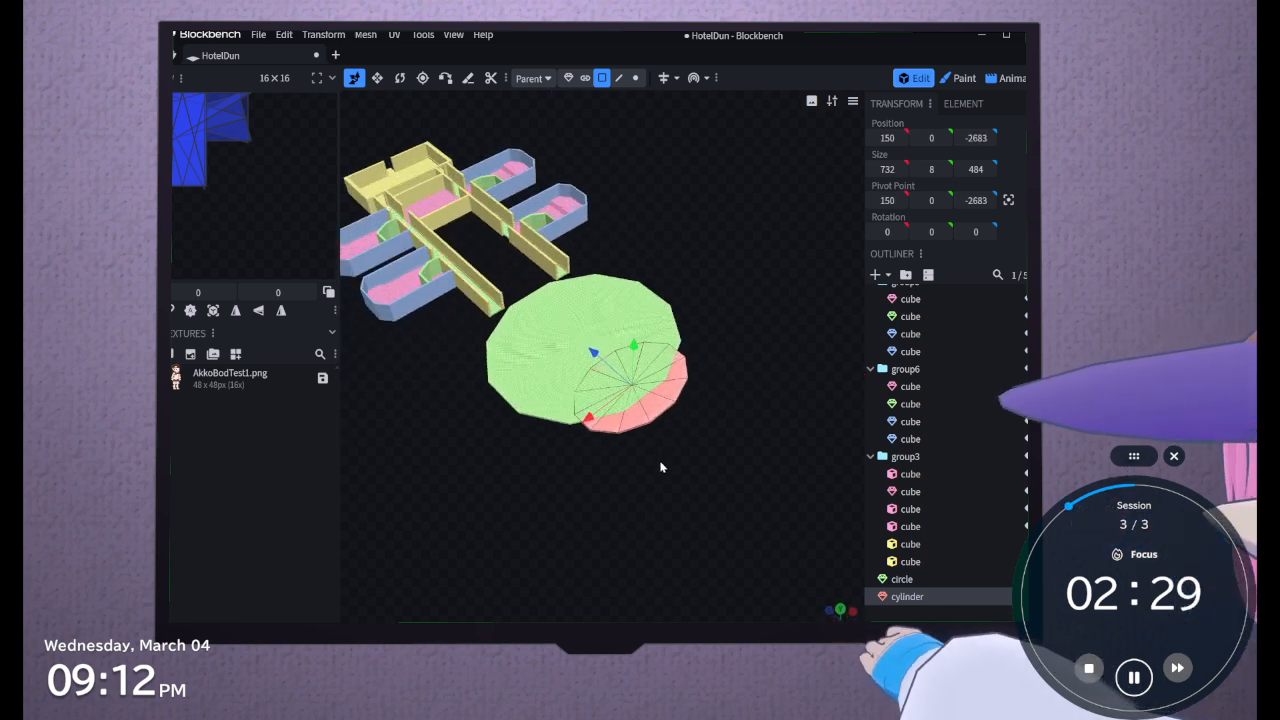
pyautogui.moveTo(634, 342); pyautogui.dragTo(637, 303)
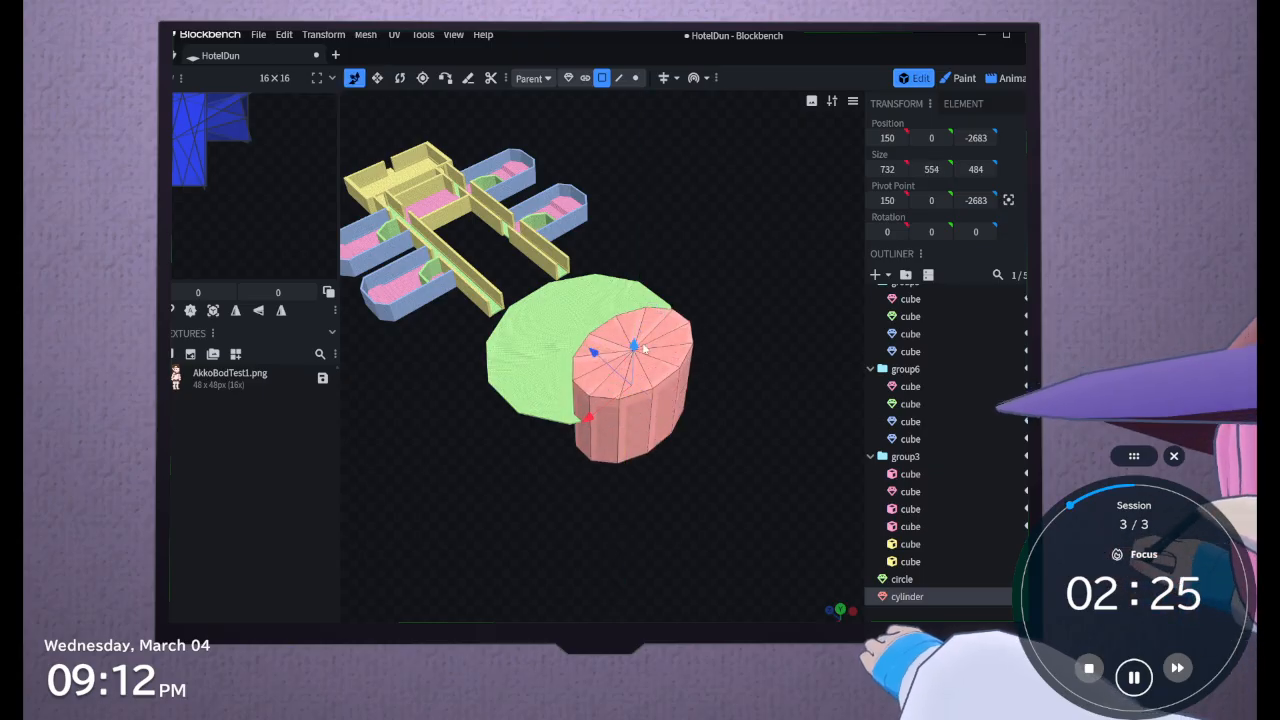
pyautogui.moveTo(645, 348); pyautogui.dragTo(625, 300)
pyautogui.moveTo(609, 449); pyautogui.dragTo(658, 330)
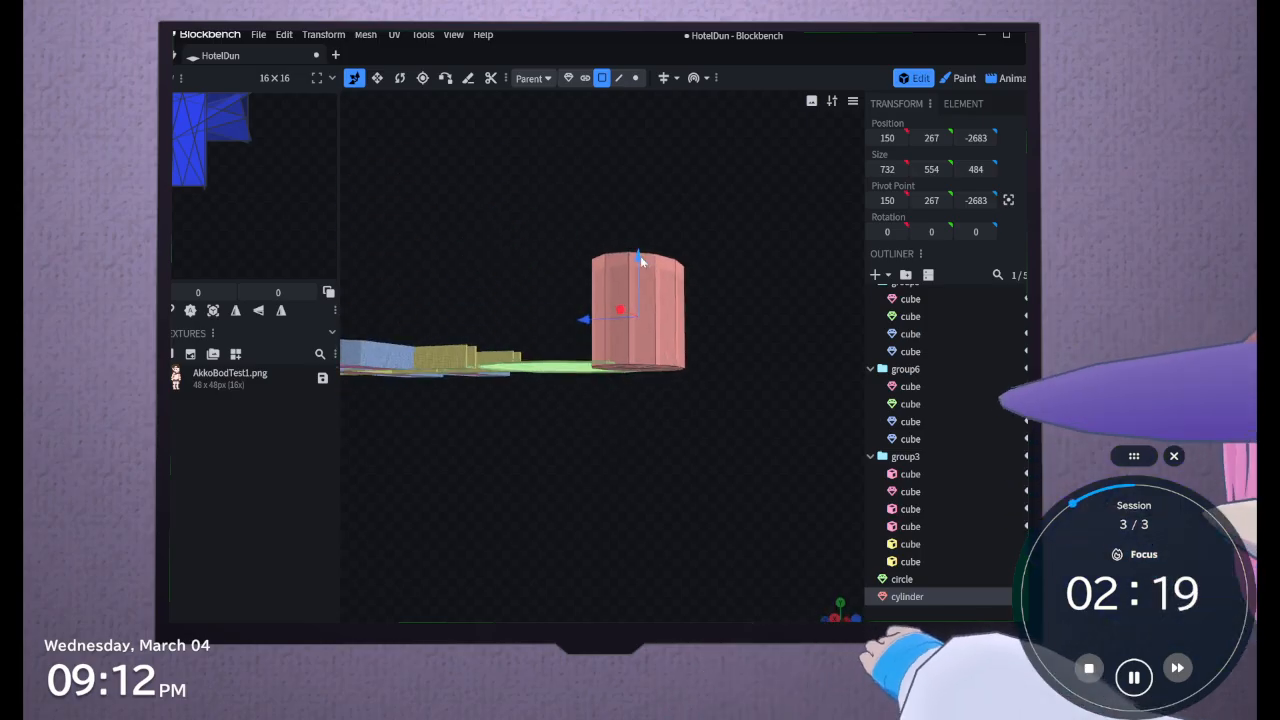
# Select the whole circle and widen it along X to about 1444
pyautogui.moveTo(536, 272); pyautogui.dragTo(540, 326)
pyautogui.scroll(4, 703, 483)
pyautogui.moveTo(703, 484); pyautogui.dragTo(813, 474, button='right')
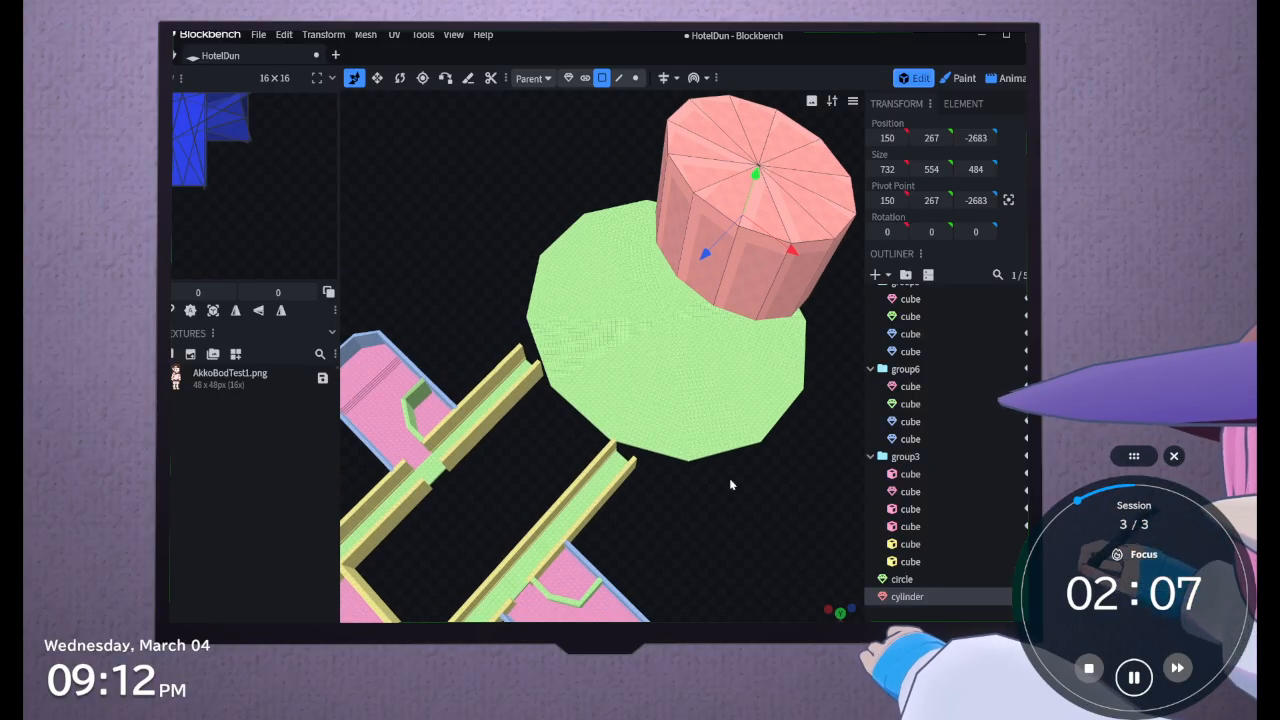
pyautogui.click(720, 394)
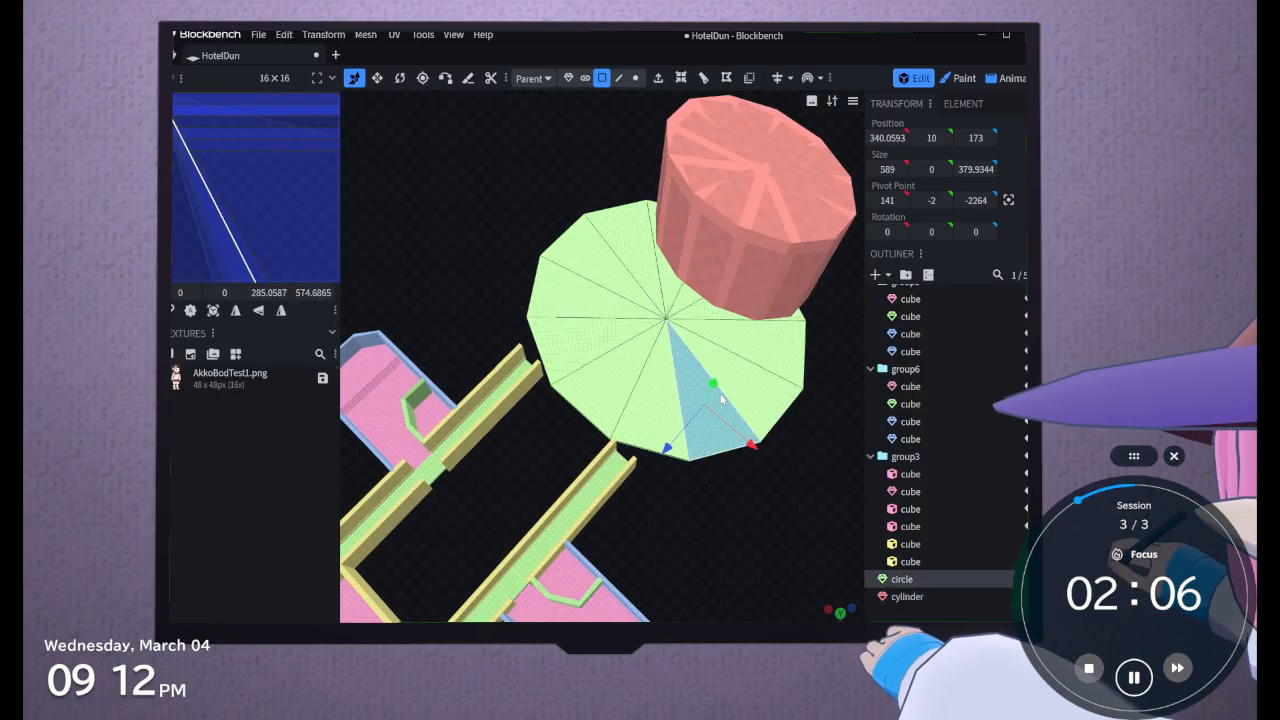
pyautogui.click(932, 578)
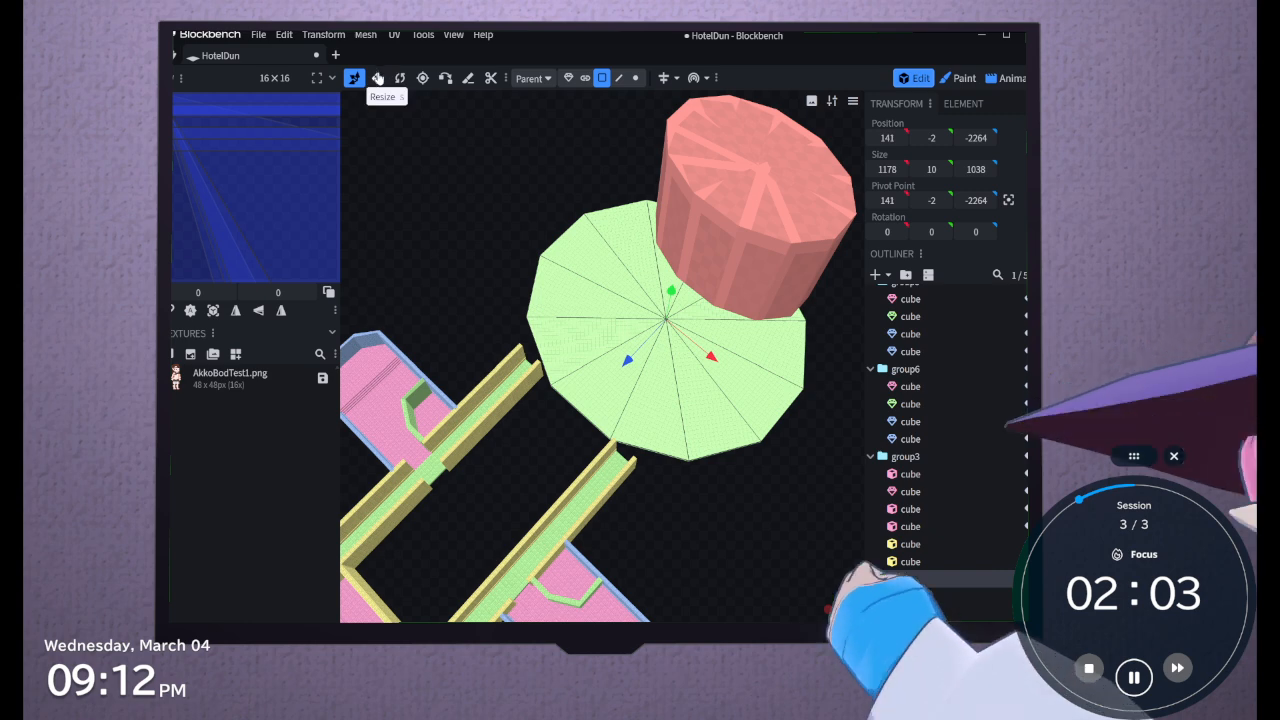
pyautogui.moveTo(717, 366); pyautogui.dragTo(753, 377)
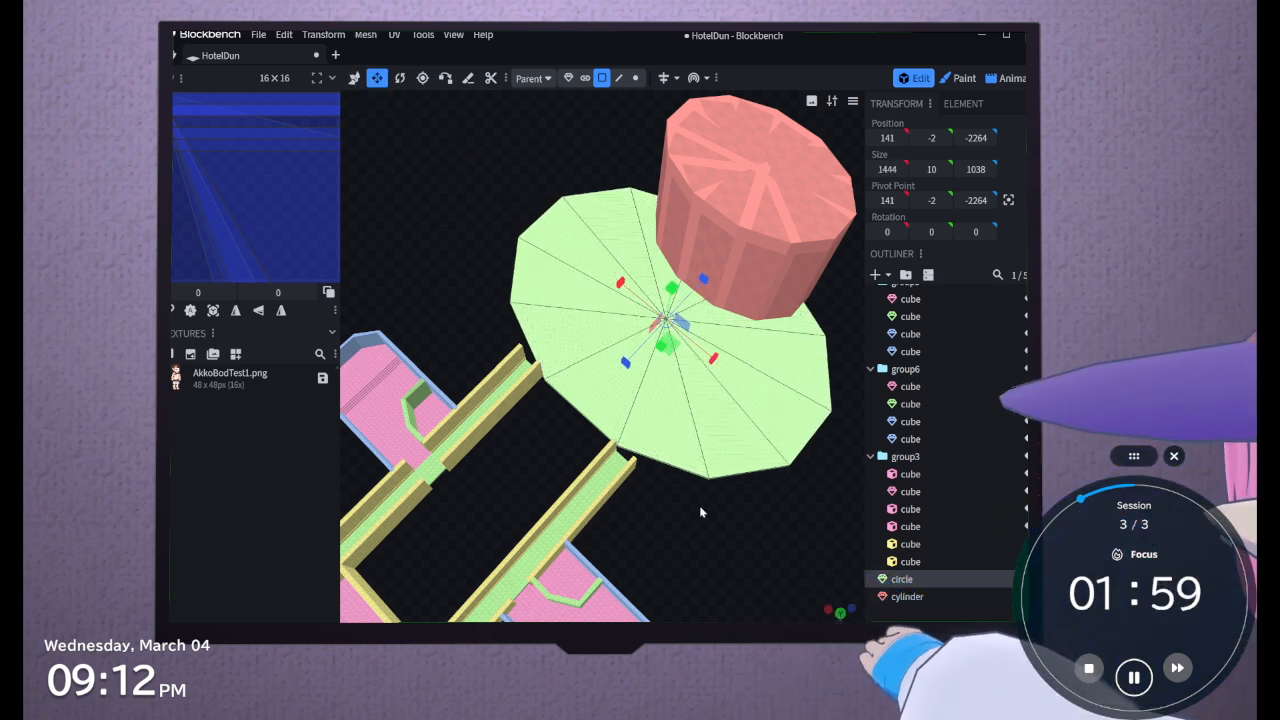
# Switch to object selection, duplicate the cylinder, and resize the copy to about 1044 wide and 320 deep
pyautogui.moveTo(699, 505); pyautogui.dragTo(758, 269)
pyautogui.click(758, 269)
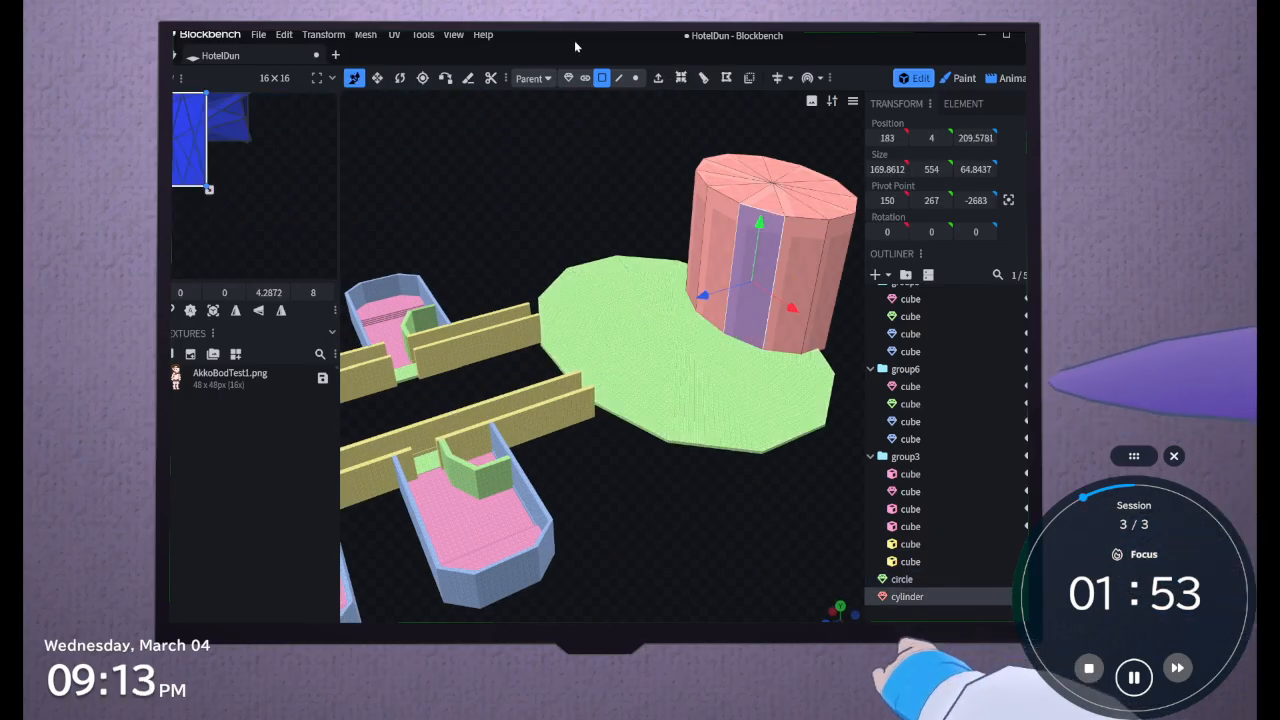
pyautogui.click(568, 78)
pyautogui.moveTo(555, 112); pyautogui.dragTo(645, 185)
pyautogui.moveTo(775, 196); pyautogui.dragTo(465, 274)
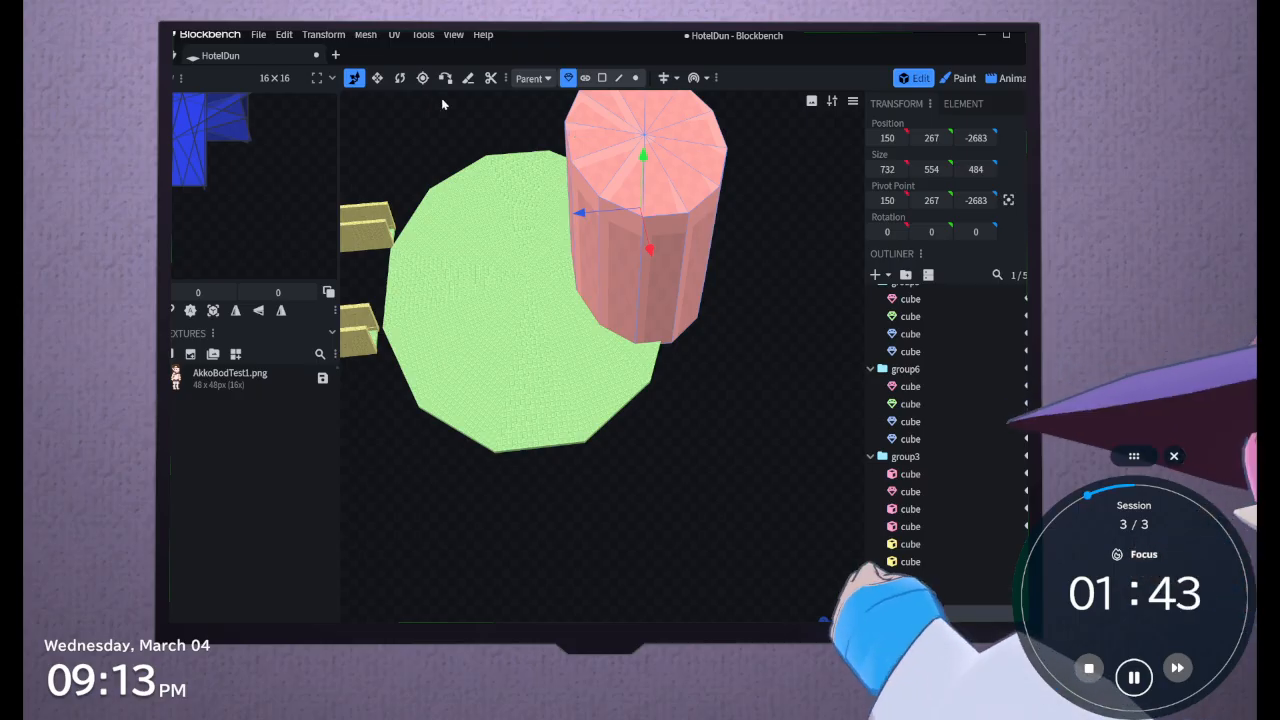
pyautogui.click(377, 77)
pyautogui.moveTo(649, 251); pyautogui.dragTo(677, 247)
pyautogui.moveTo(700, 203); pyautogui.dragTo(679, 208)
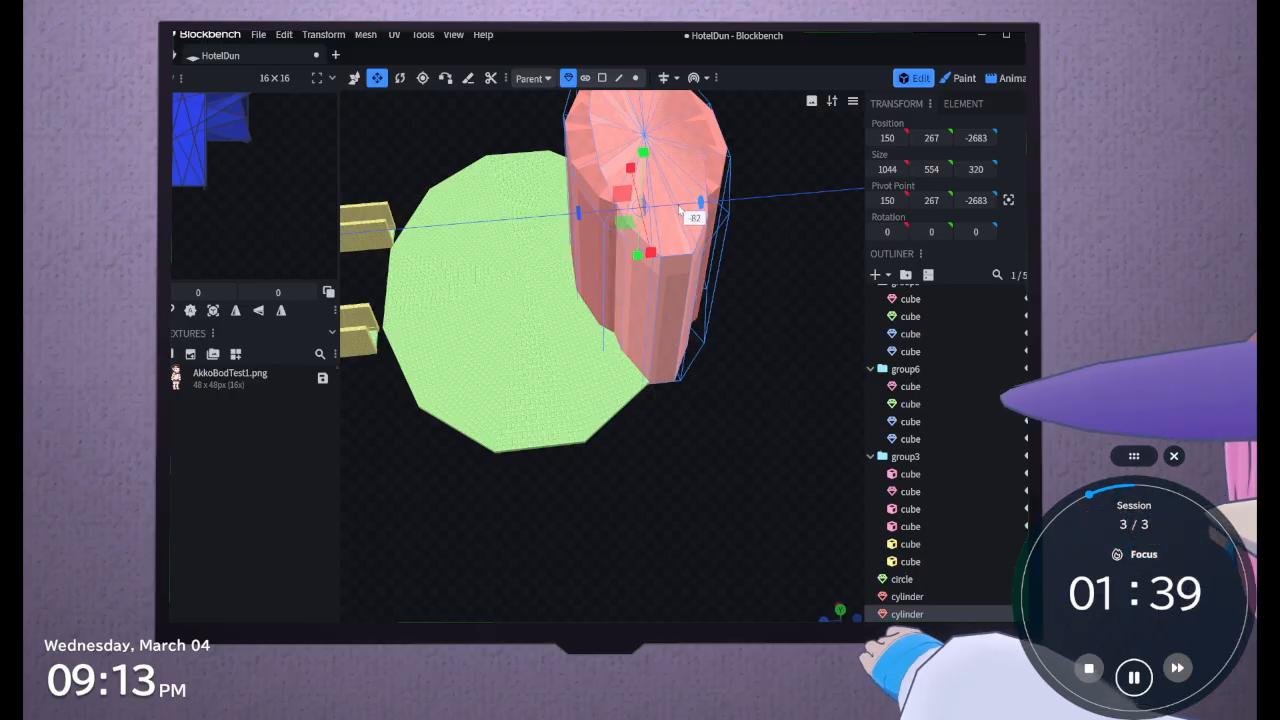
# Select both cylinders, reduce their height to about 214, and lower them onto the circular floor at about Y 104
pyautogui.moveTo(753, 380); pyautogui.dragTo(790, 309)
pyautogui.click(622, 416)
pyautogui.moveTo(671, 453); pyautogui.dragTo(771, 449)
pyautogui.click(748, 142)
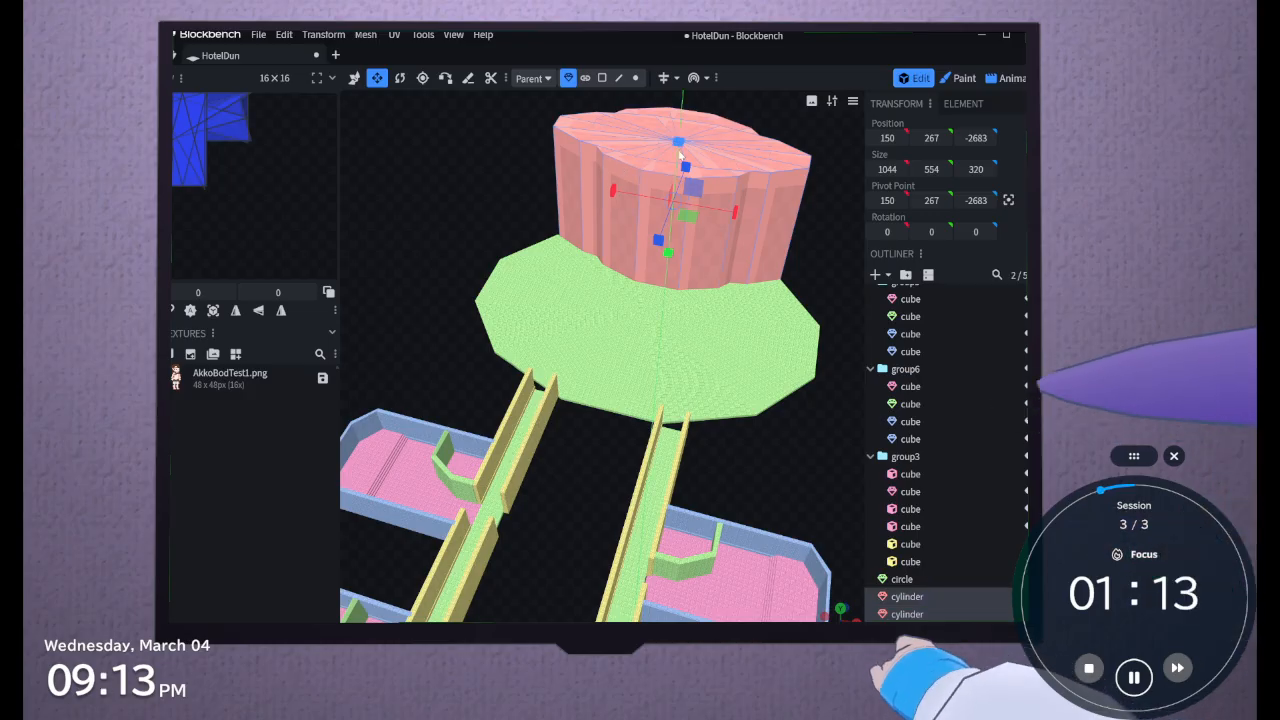
pyautogui.moveTo(681, 155); pyautogui.dragTo(684, 203)
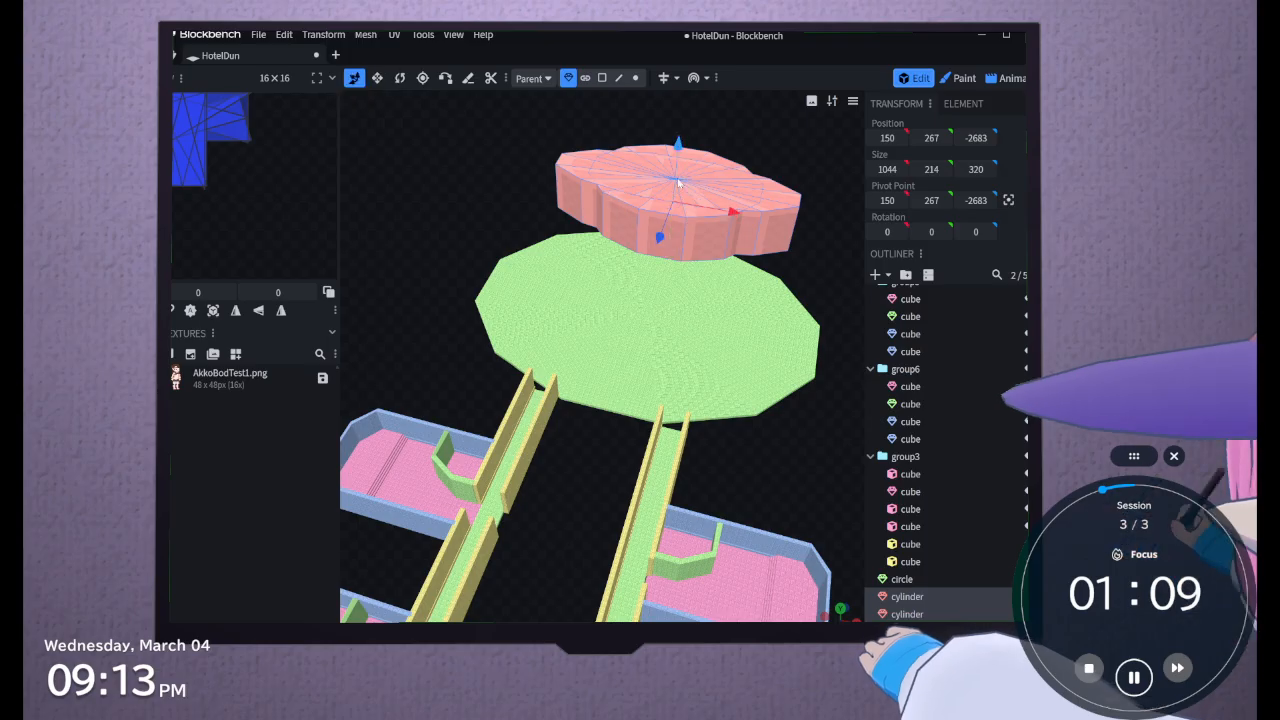
pyautogui.moveTo(683, 152); pyautogui.dragTo(686, 199)
# Examine the low cylinder platform's height against the hallways and rooms from several angles
pyautogui.moveTo(710, 390); pyautogui.dragTo(813, 167)
pyautogui.scroll(4, 811, 169)
pyautogui.moveTo(748, 486); pyautogui.dragTo(746, 535)
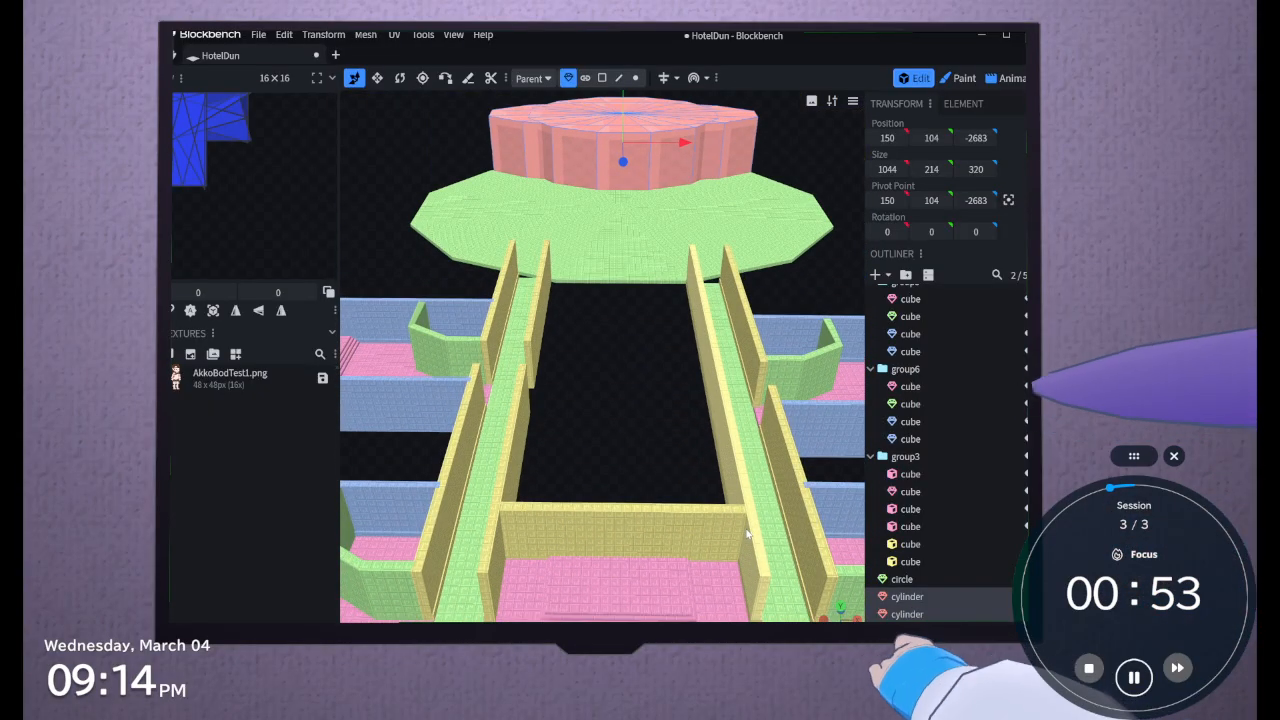
pyautogui.moveTo(699, 408); pyautogui.dragTo(723, 380)
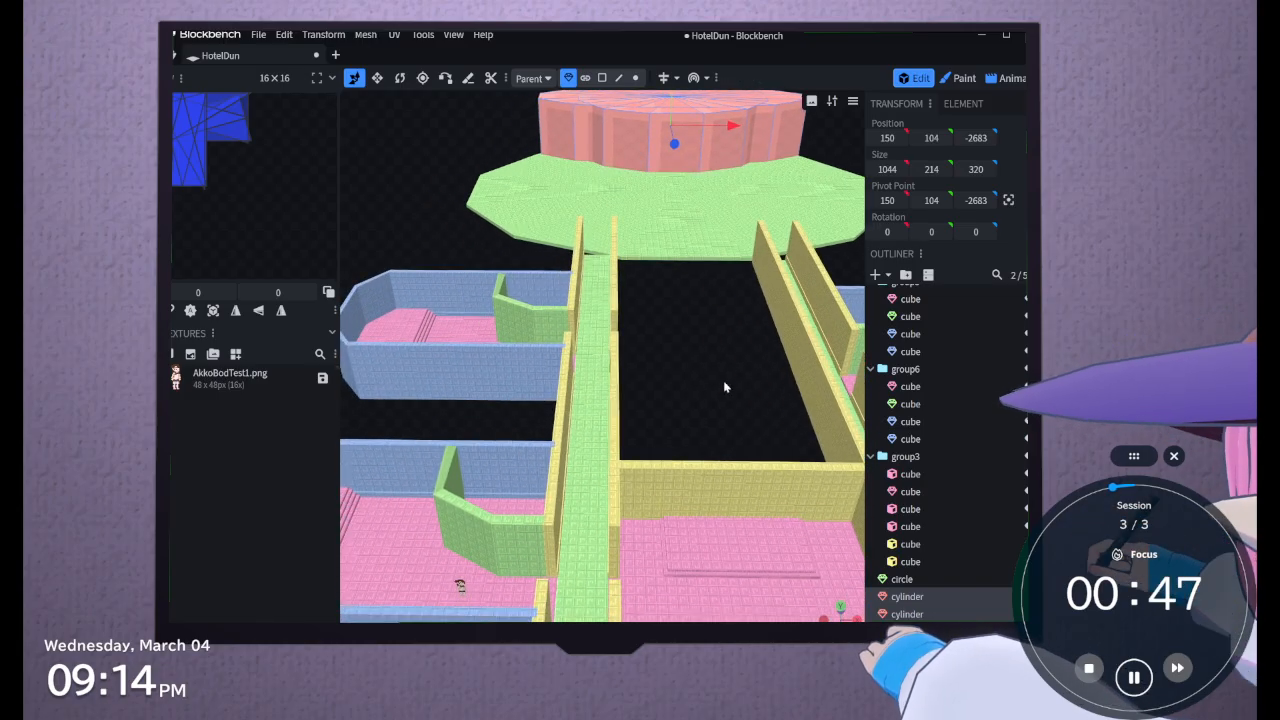
pyautogui.moveTo(724, 382); pyautogui.dragTo(640, 431)
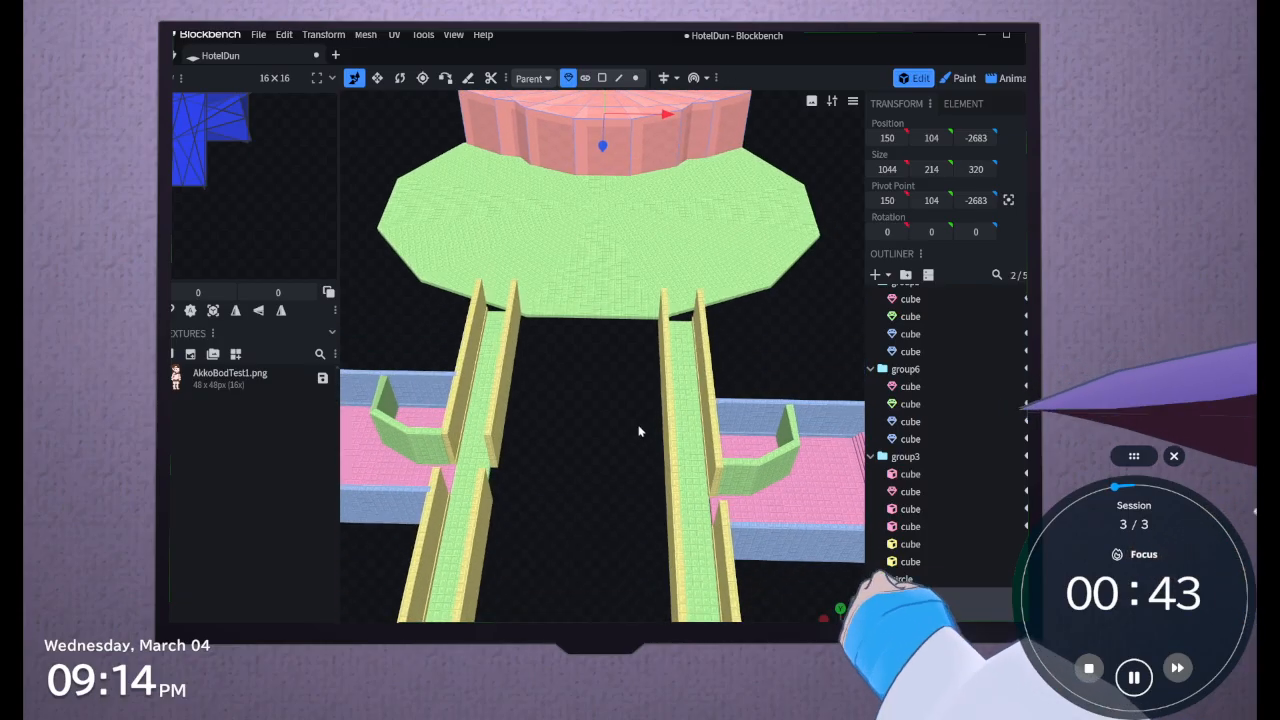
pyautogui.moveTo(640, 431); pyautogui.dragTo(658, 477, button='right')
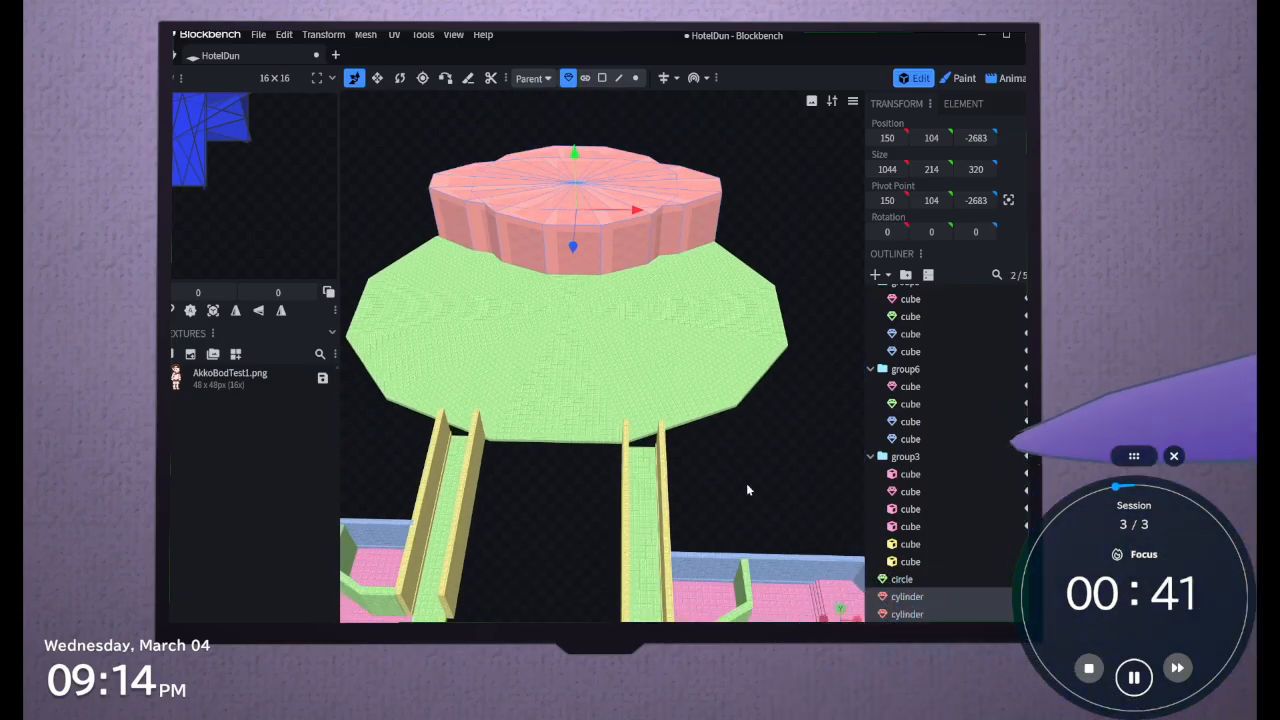
pyautogui.moveTo(748, 490)
pyautogui.mouseDown(button='right')
pyautogui.moveTo(728, 486)
pyautogui.moveTo(742, 482)
pyautogui.mouseUp(button='right')
pyautogui.moveTo(543, 483); pyautogui.dragTo(509, 509)
# Stretch both cylinders to a height of about 652 and raise them to about Y 311
pyautogui.click(377, 78)
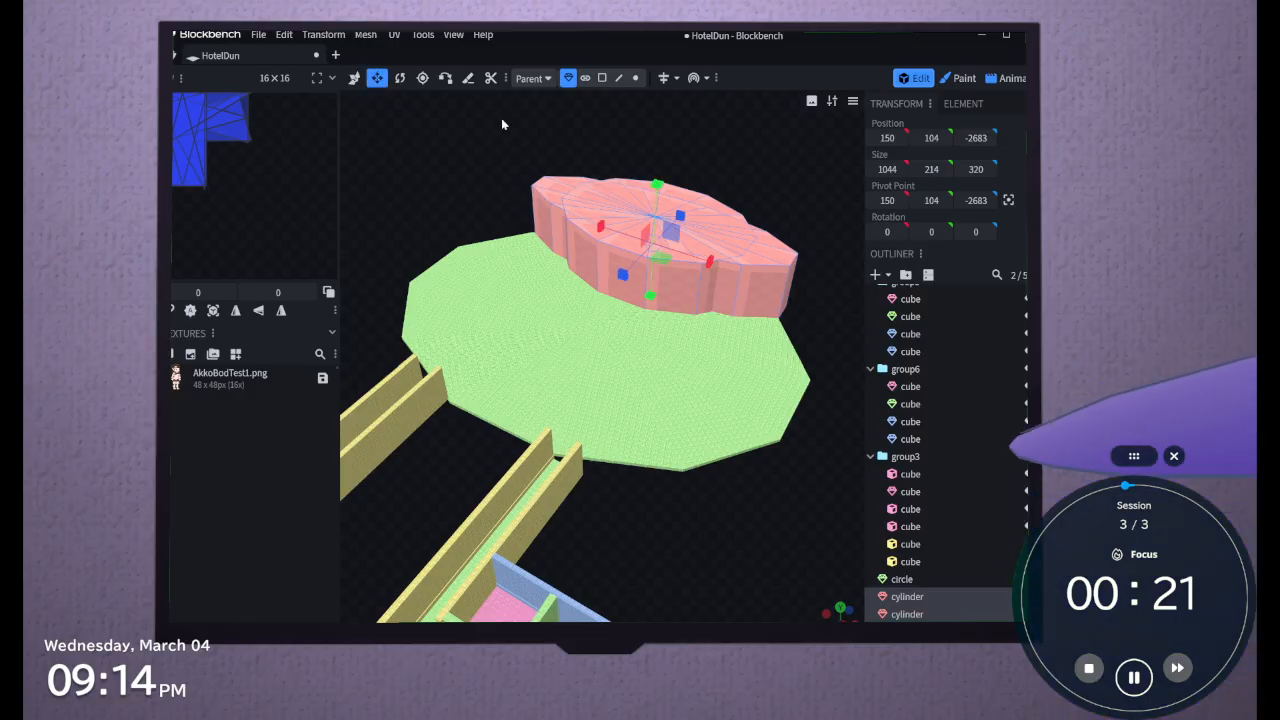
pyautogui.moveTo(657, 185); pyautogui.dragTo(638, 118)
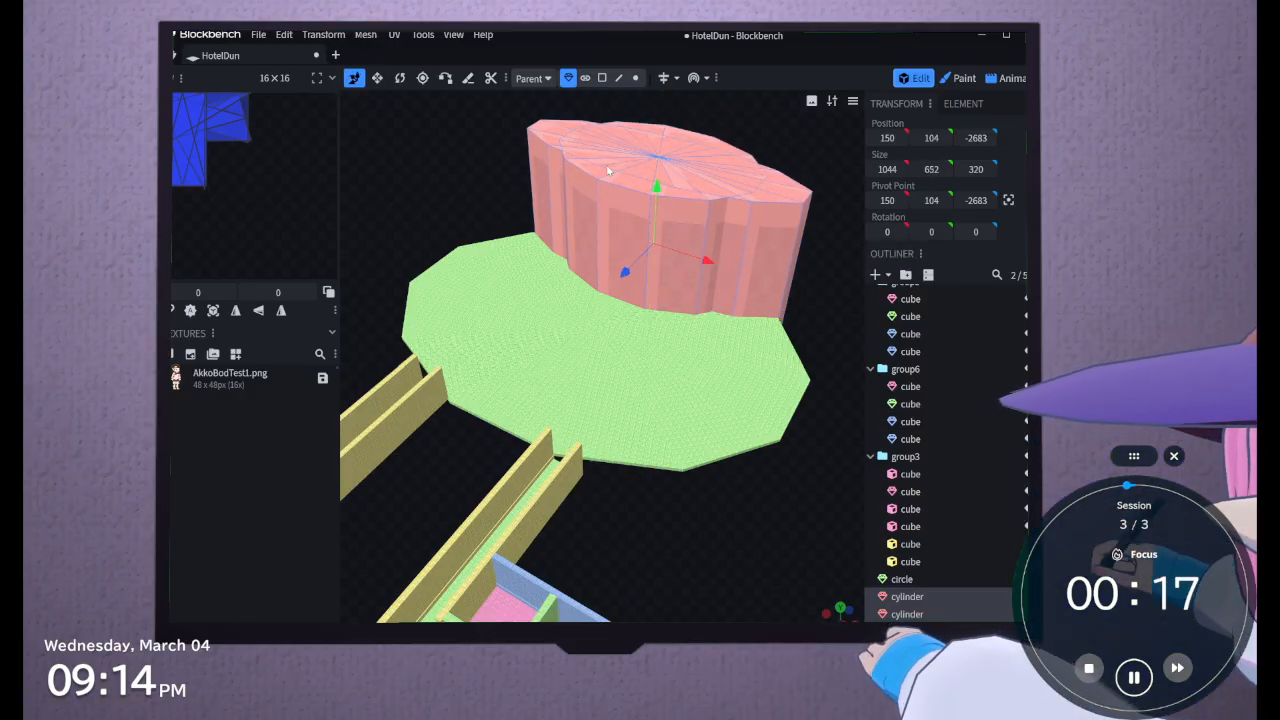
pyautogui.moveTo(656, 196); pyautogui.dragTo(657, 134)
pyautogui.moveTo(477, 189); pyautogui.dragTo(534, 250)
pyautogui.moveTo(824, 432); pyautogui.dragTo(779, 267, button='right')
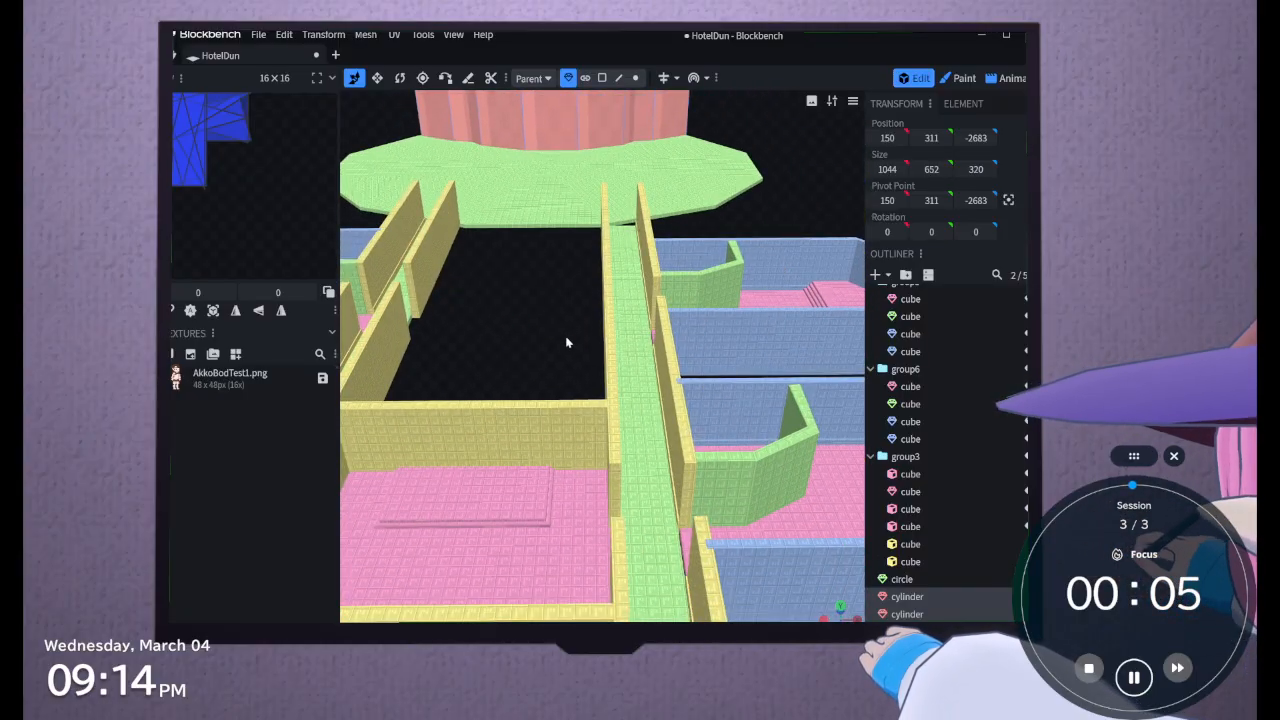
pyautogui.moveTo(552, 370); pyautogui.dragTo(672, 268, button='right')
pyautogui.scroll(-3, 672, 268)
pyautogui.scroll(-2, 671, 266)
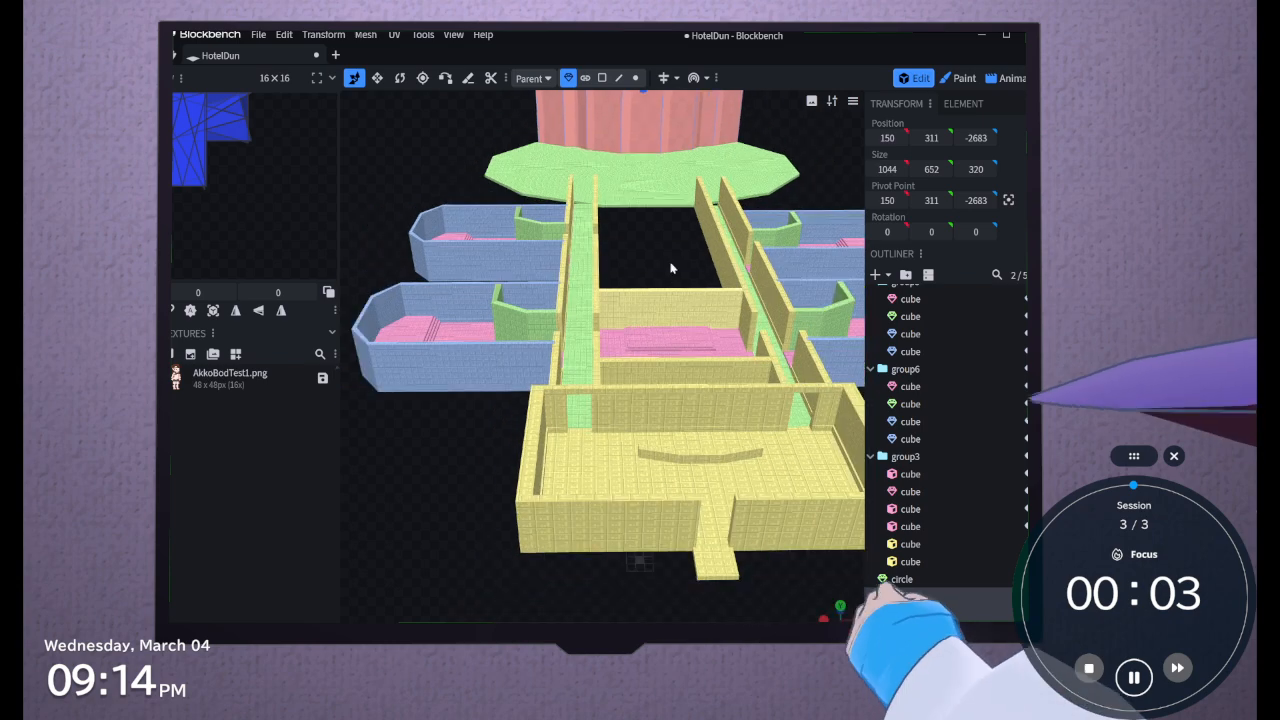
pyautogui.scroll(3, 665, 280)
pyautogui.moveTo(661, 291); pyautogui.dragTo(659, 263)
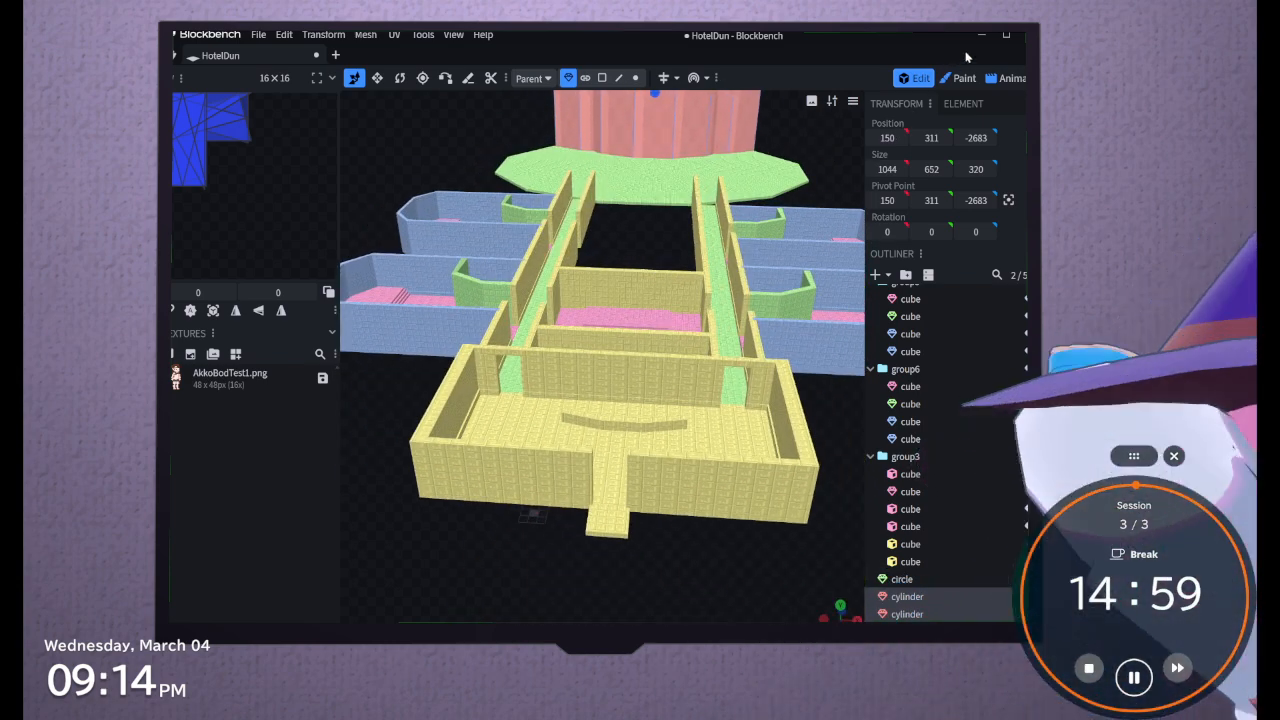
# Switch from the dungeon model to the unfinished Quordle Daily: Classic puzzle in the browser
pyautogui.click(980, 37)
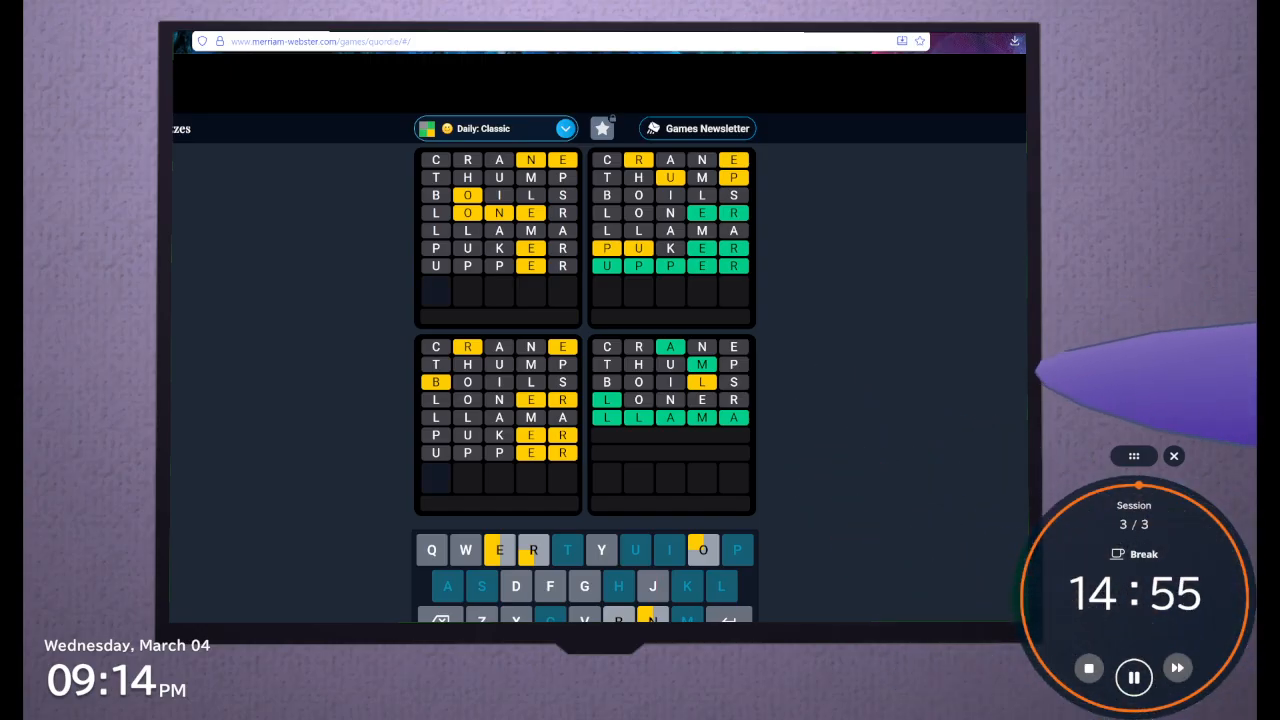
pyautogui.hotkey('alt', 'Tab')
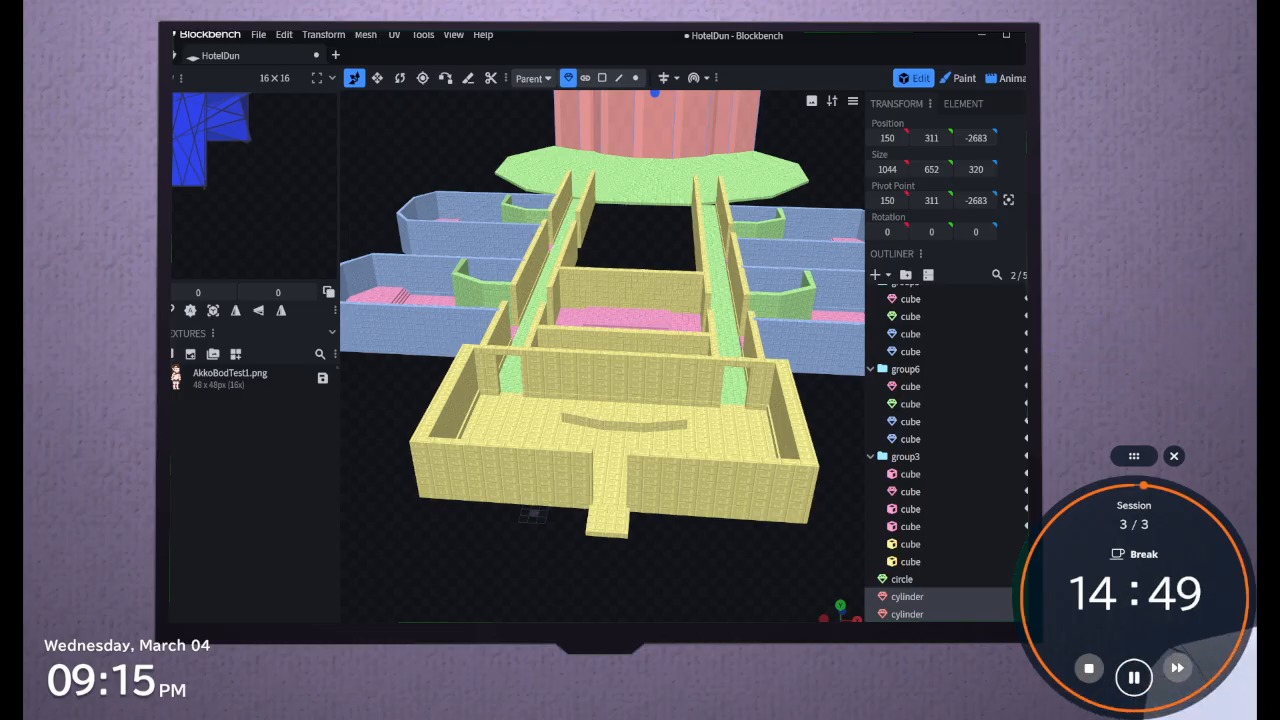
pyautogui.hotkey('alt', 'Tab')
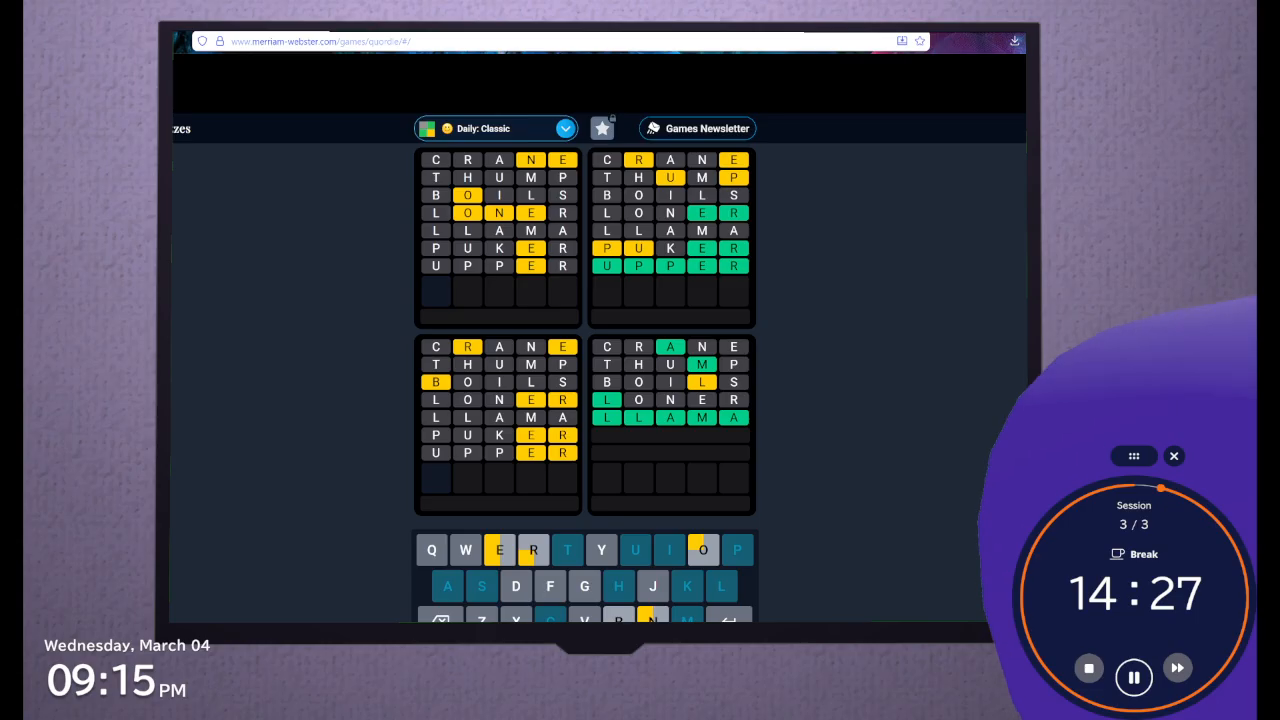
pyautogui.write('e')
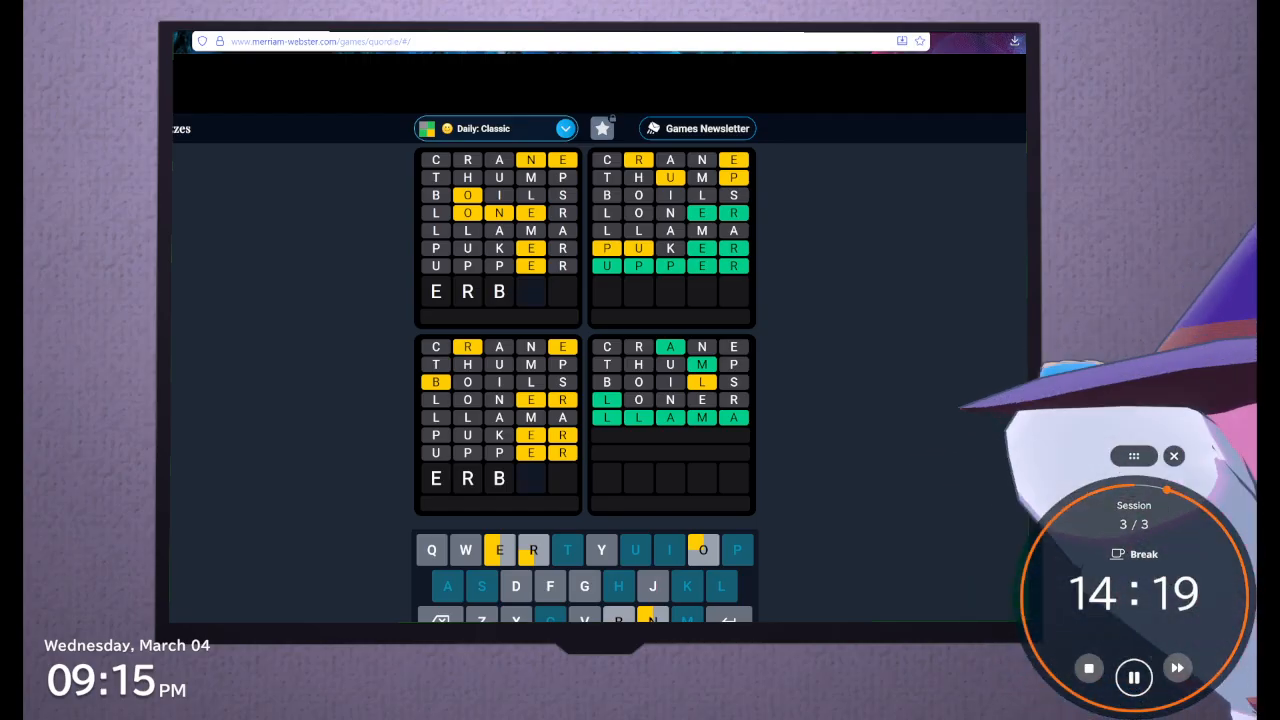
pyautogui.write('er')
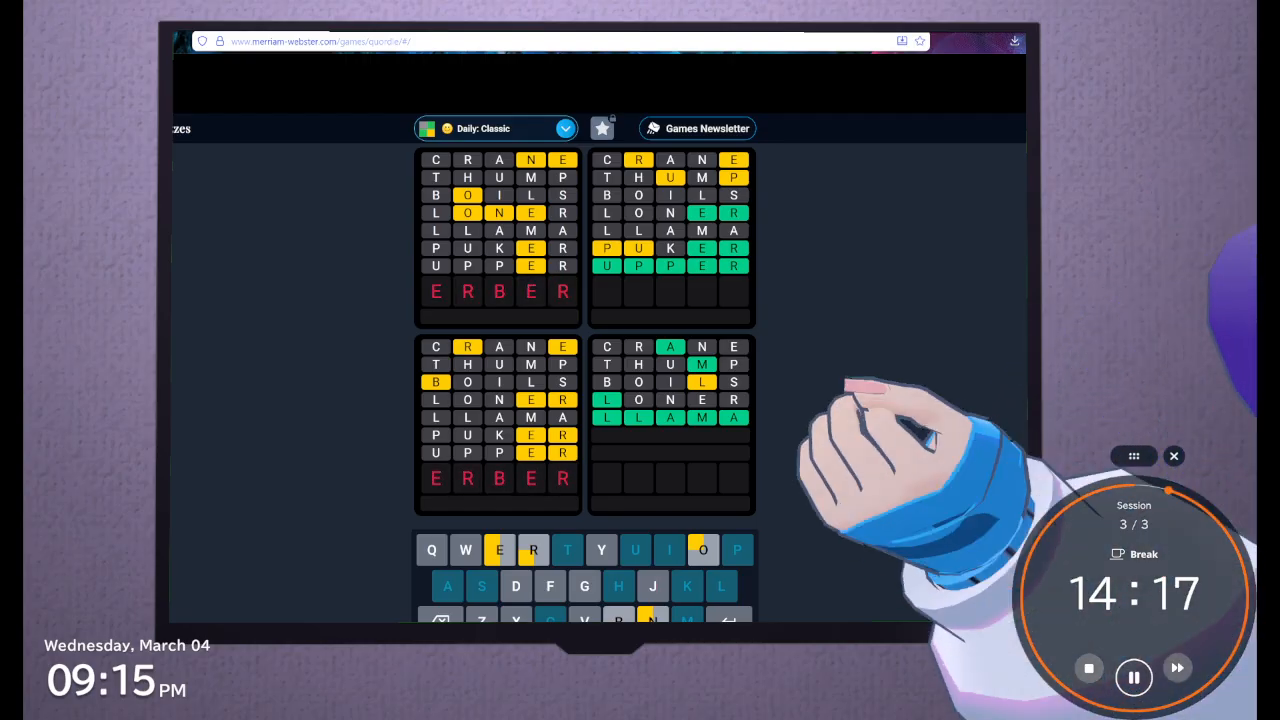
pyautogui.press('BackSpace')
pyautogui.press('BackSpace')
pyautogui.press('BackSpace')
pyautogui.press('BackSpace')
pyautogui.press('BackSpace')
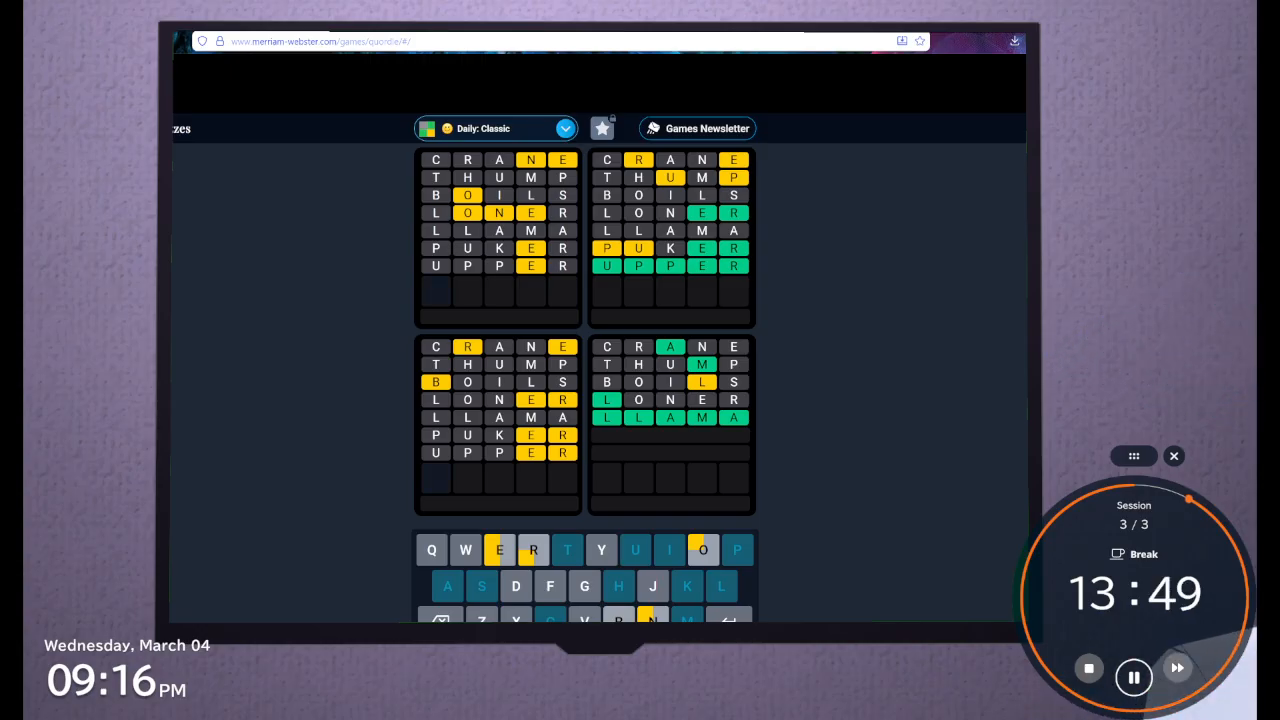
pyautogui.write('on')
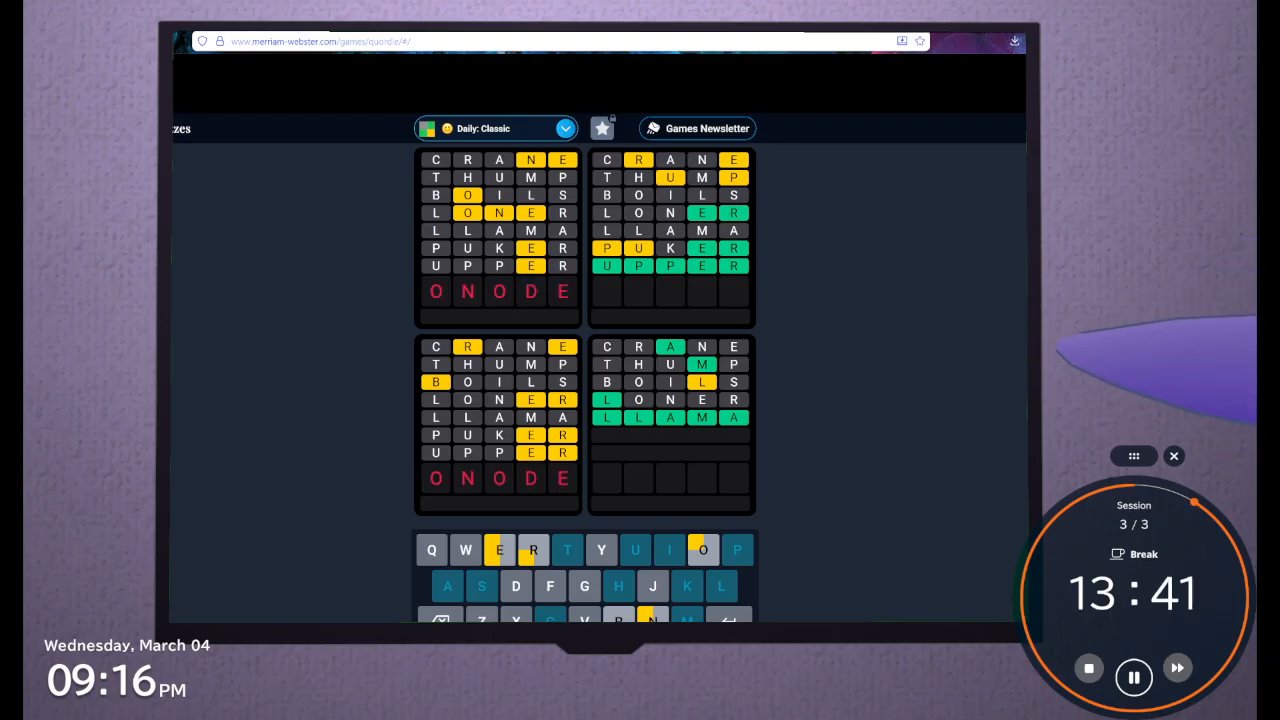
pyautogui.press('BackSpace')
pyautogui.press('BackSpace')
pyautogui.press('BackSpace')
pyautogui.press('BackSpace')
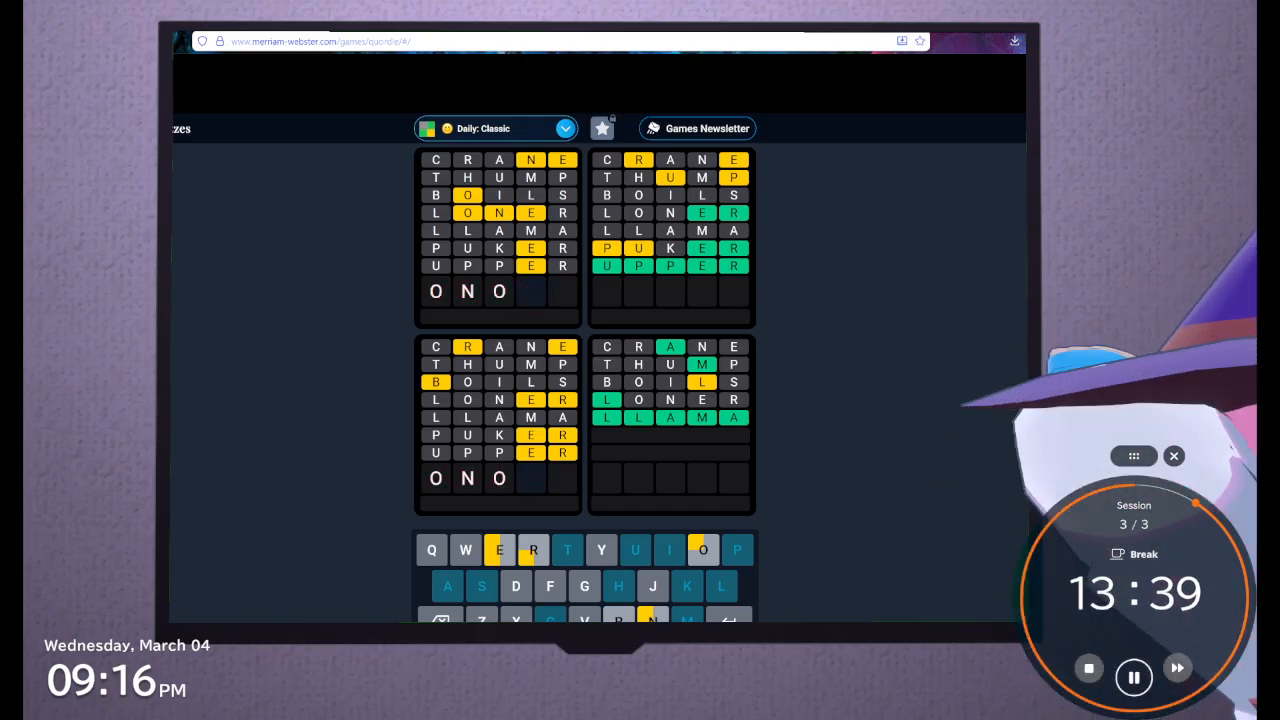
pyautogui.press('BackSpace')
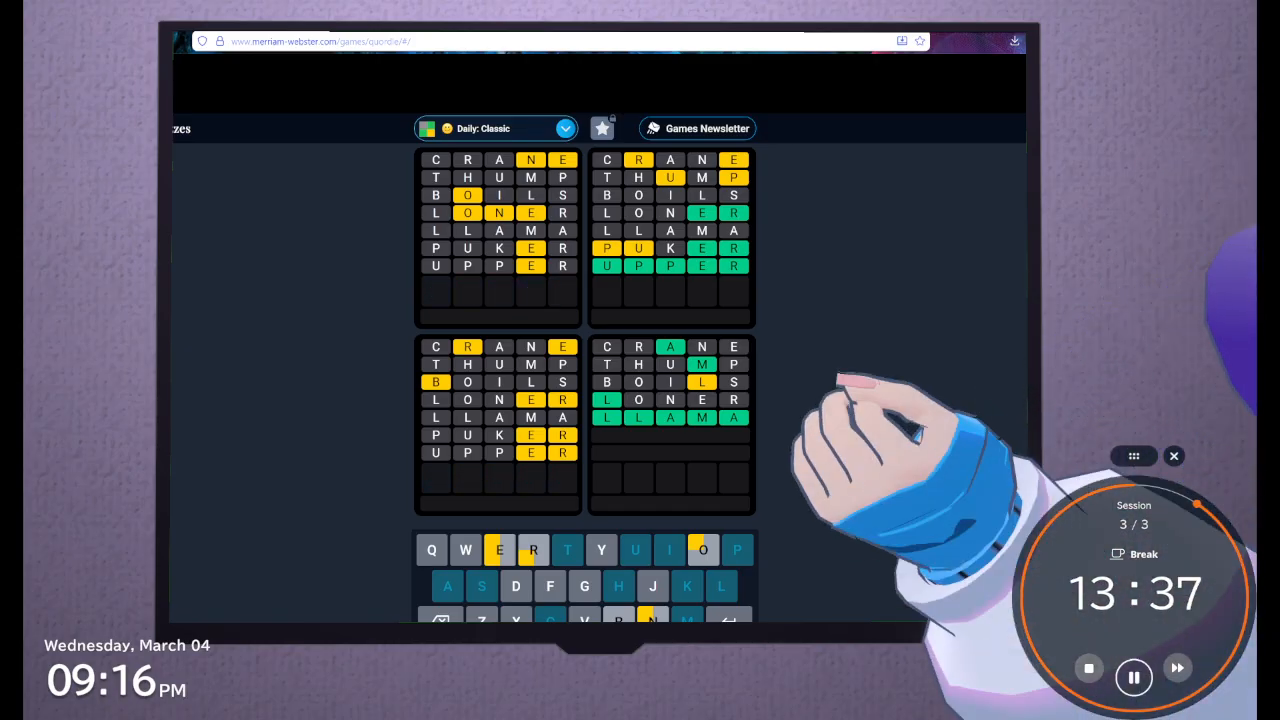
pyautogui.write('gn')
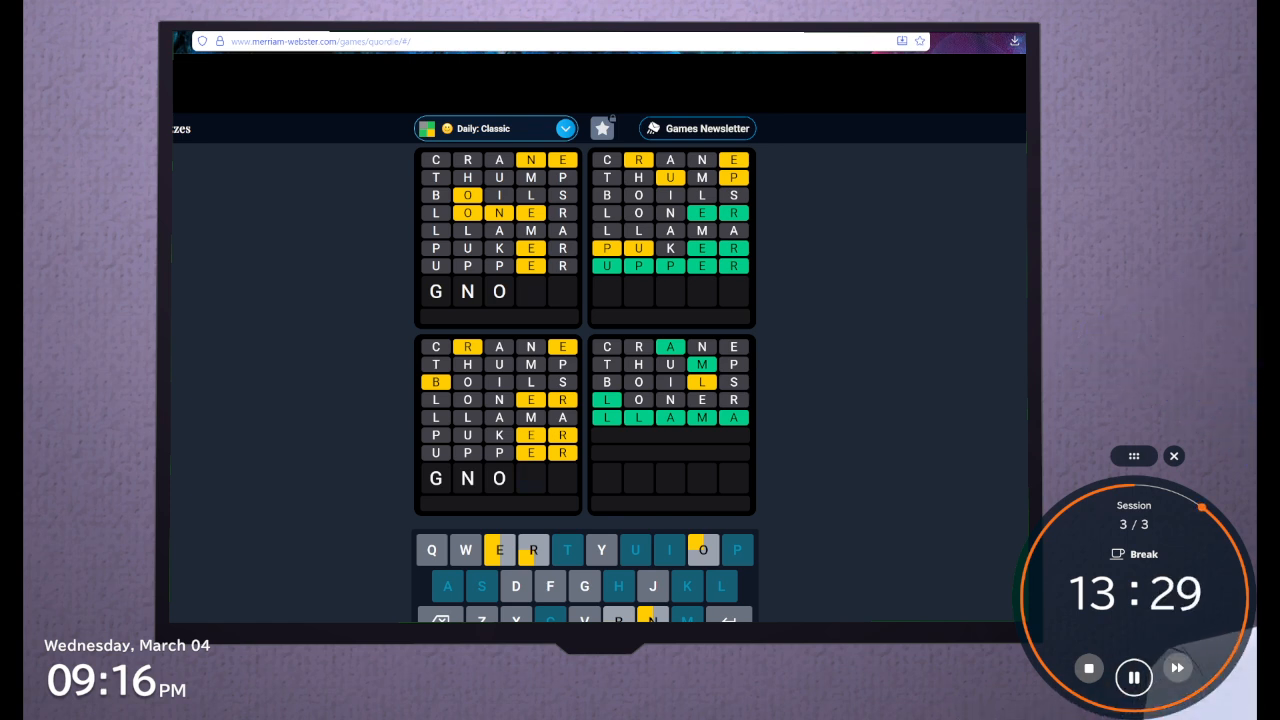
pyautogui.write('one')
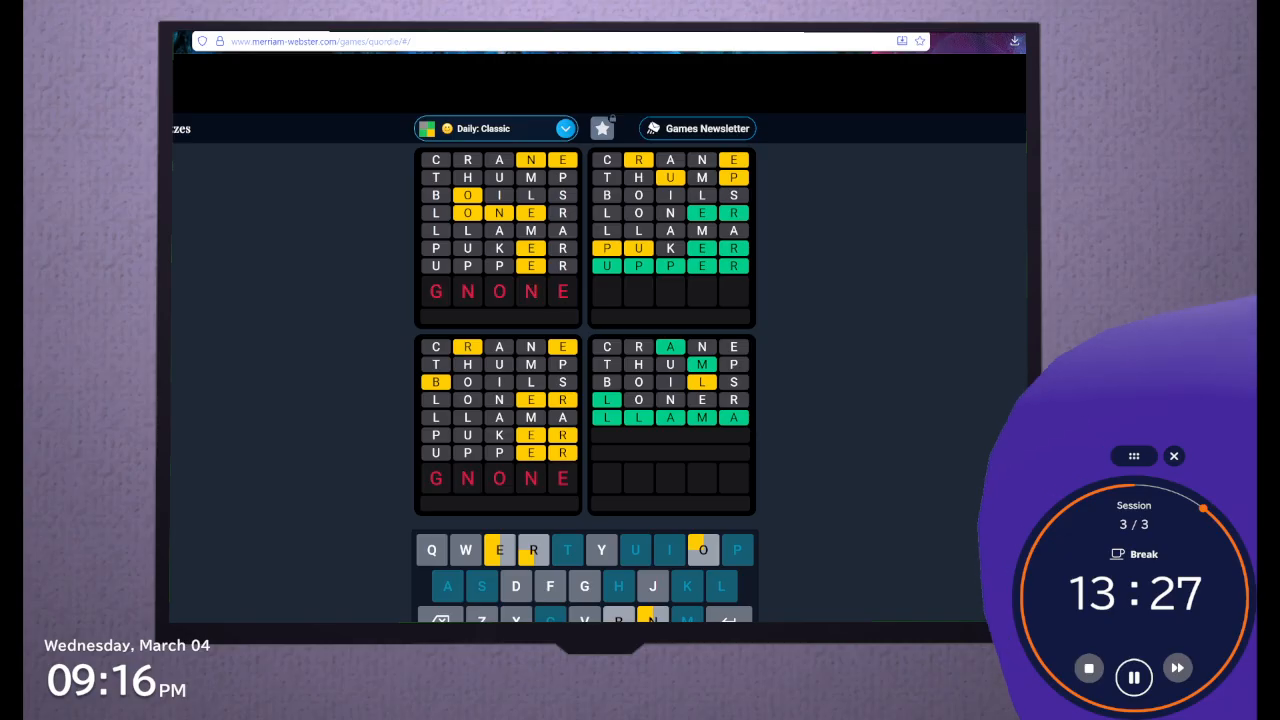
pyautogui.press('BackSpace')
pyautogui.press('BackSpace')
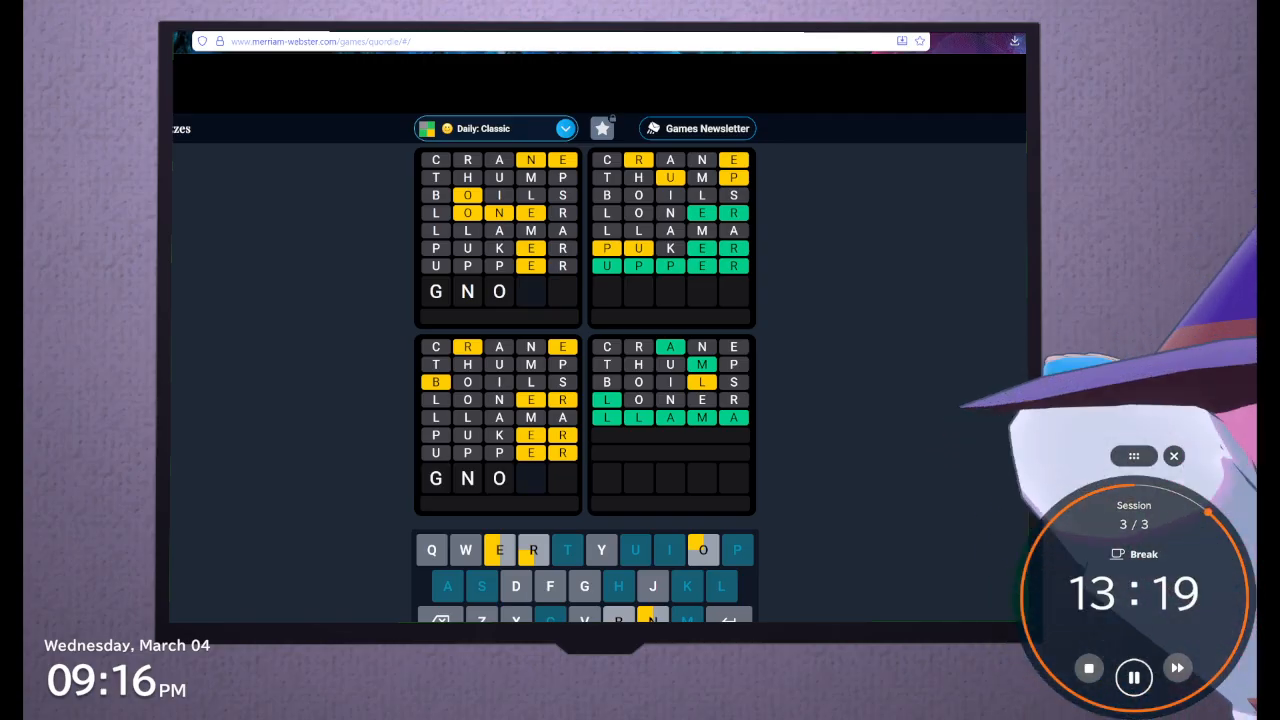
pyautogui.press('BackSpace')
pyautogui.press('BackSpace')
pyautogui.press('BackSpace')
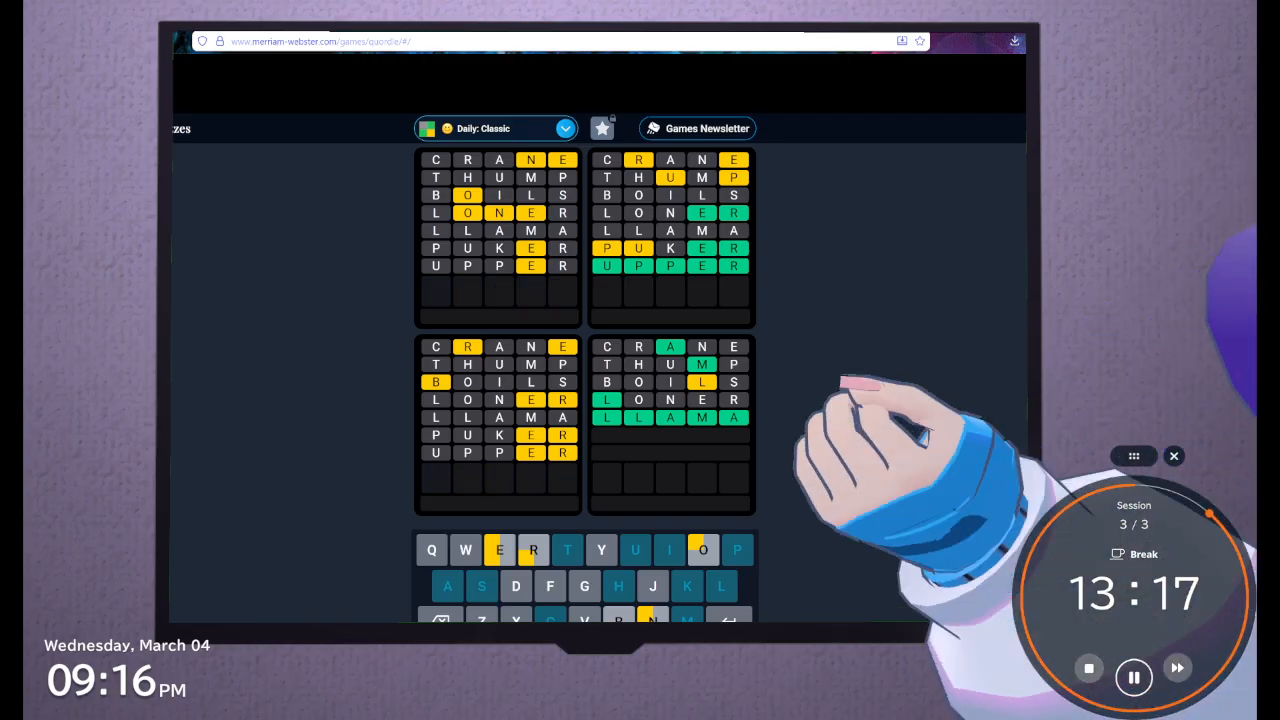
# Submit ENDOW as the eighth guess in the Daily: Classic puzzle
pyautogui.write('EN')
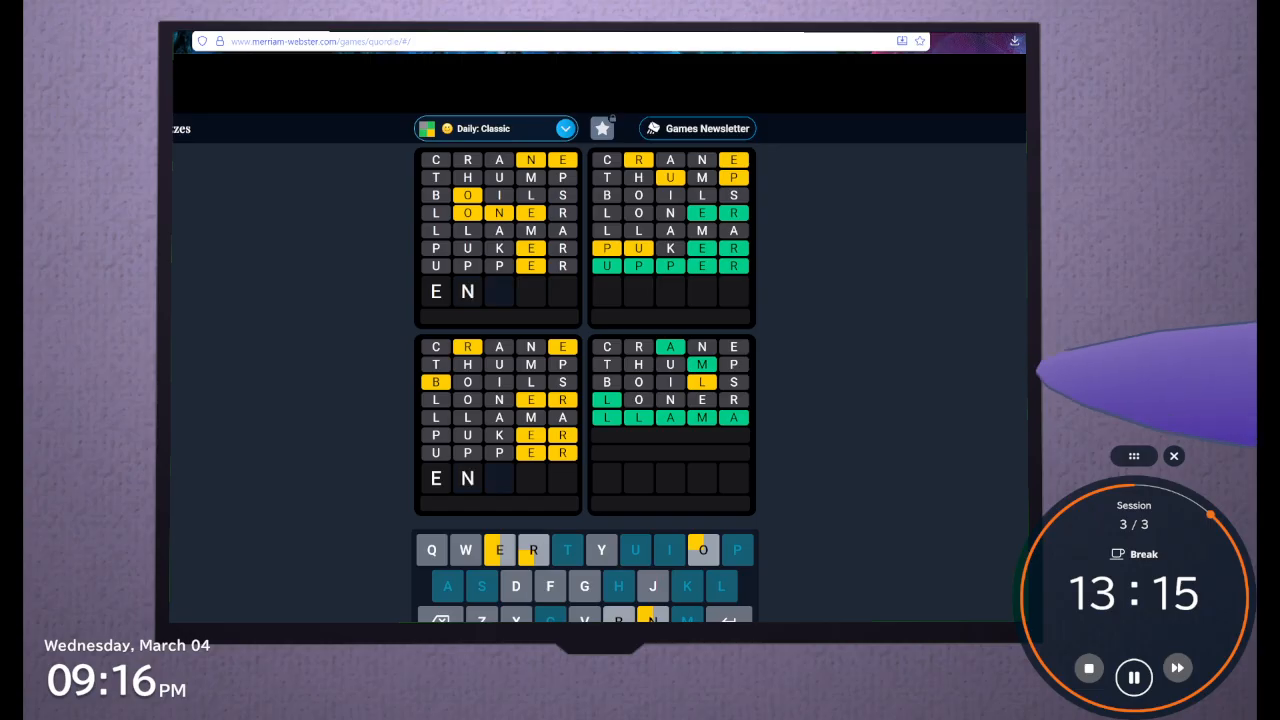
pyautogui.write('O')
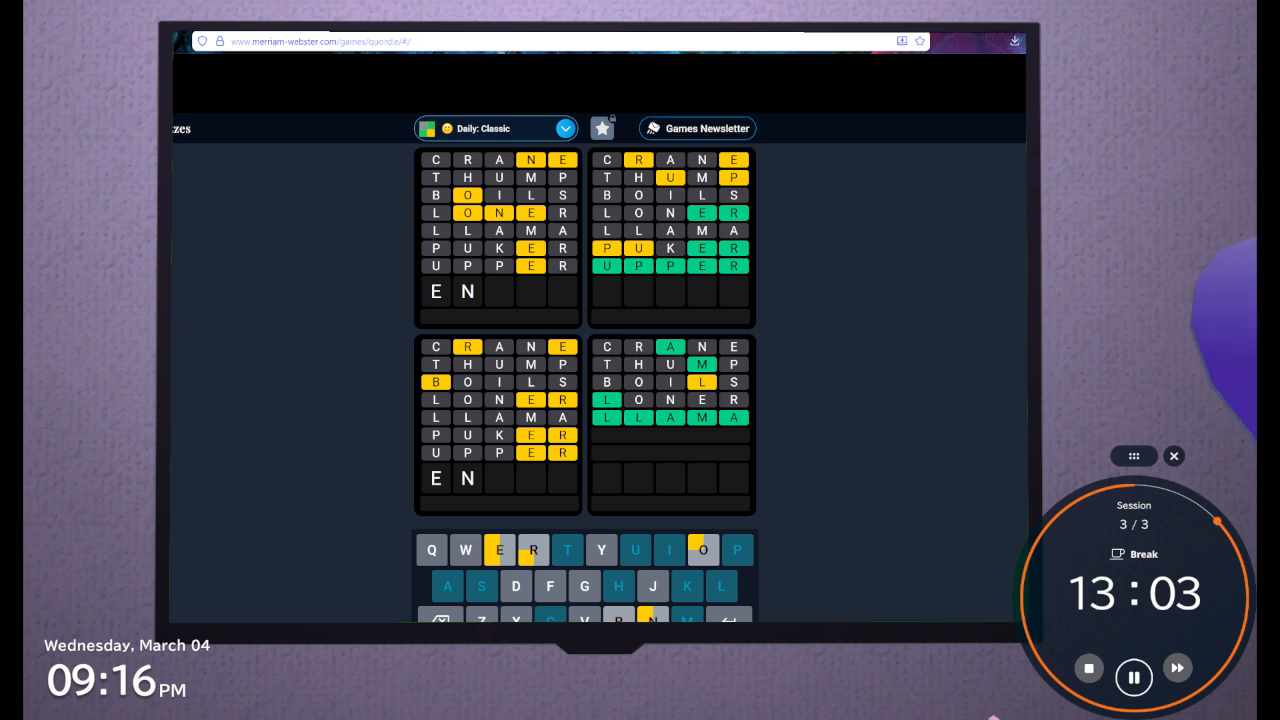
pyautogui.write('d')
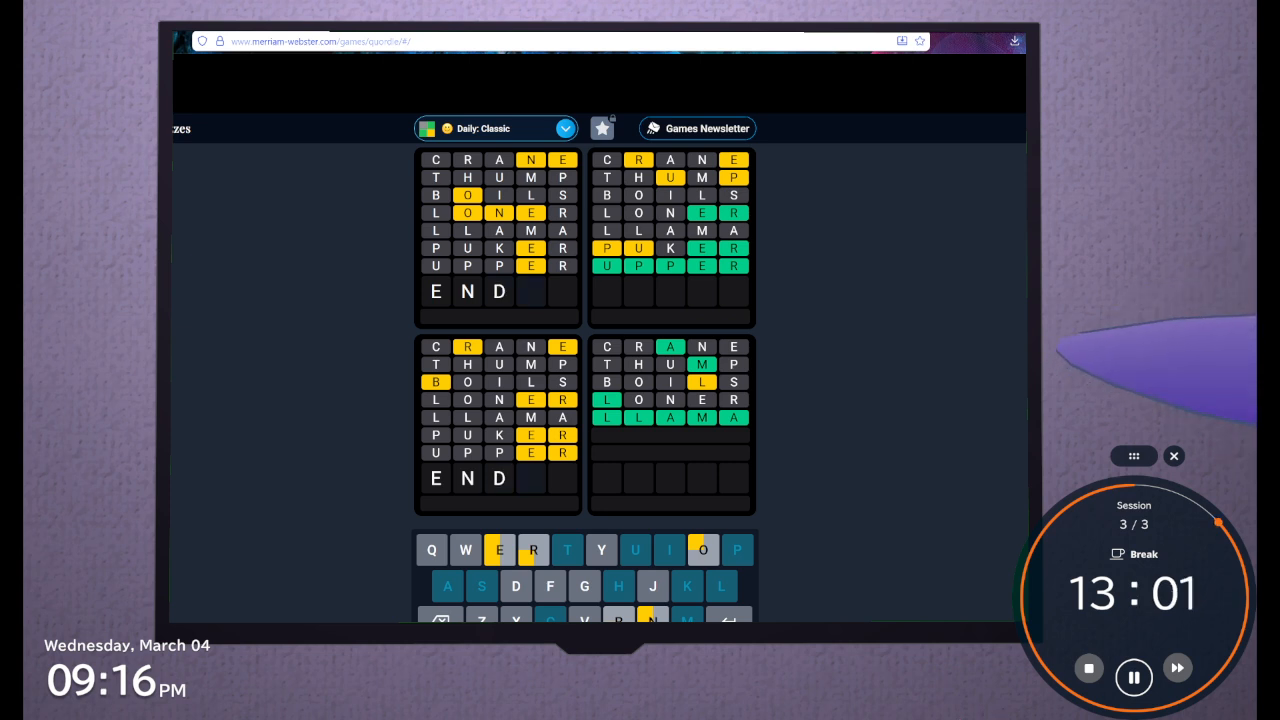
pyautogui.write('ow')
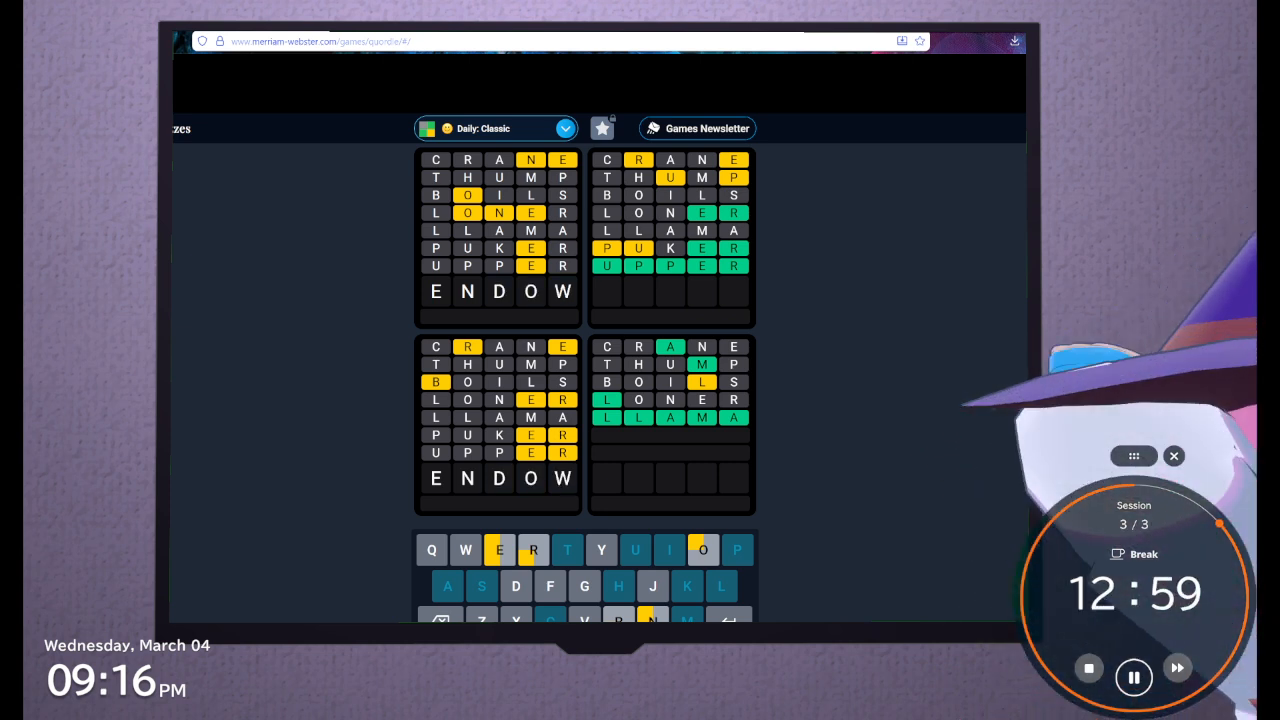
pyautogui.press('Return')
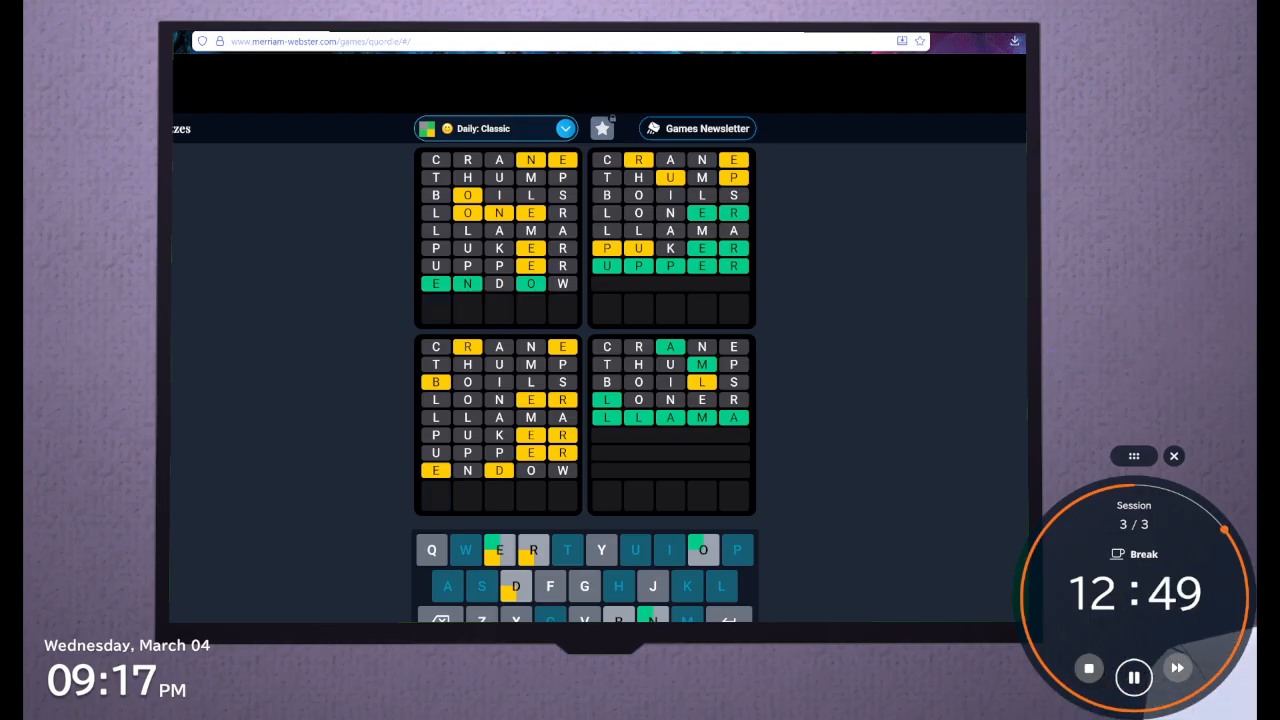
pyautogui.write('fr')
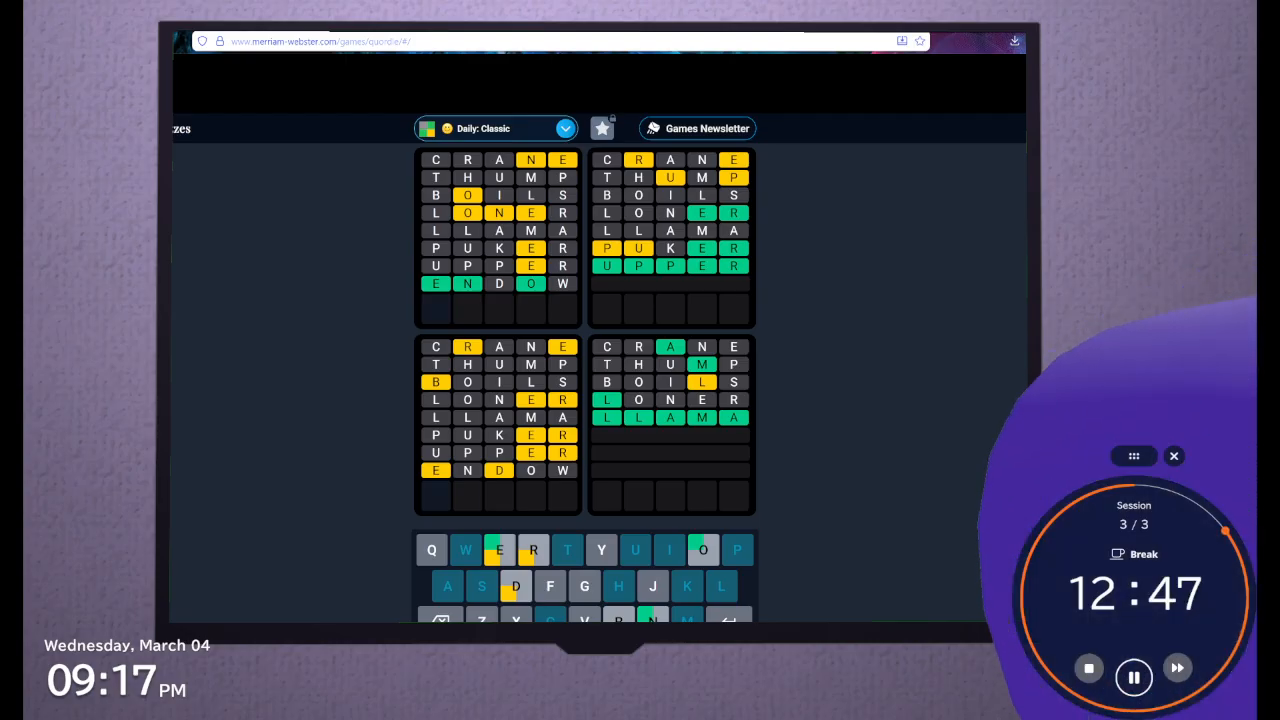
pyautogui.write('uo')
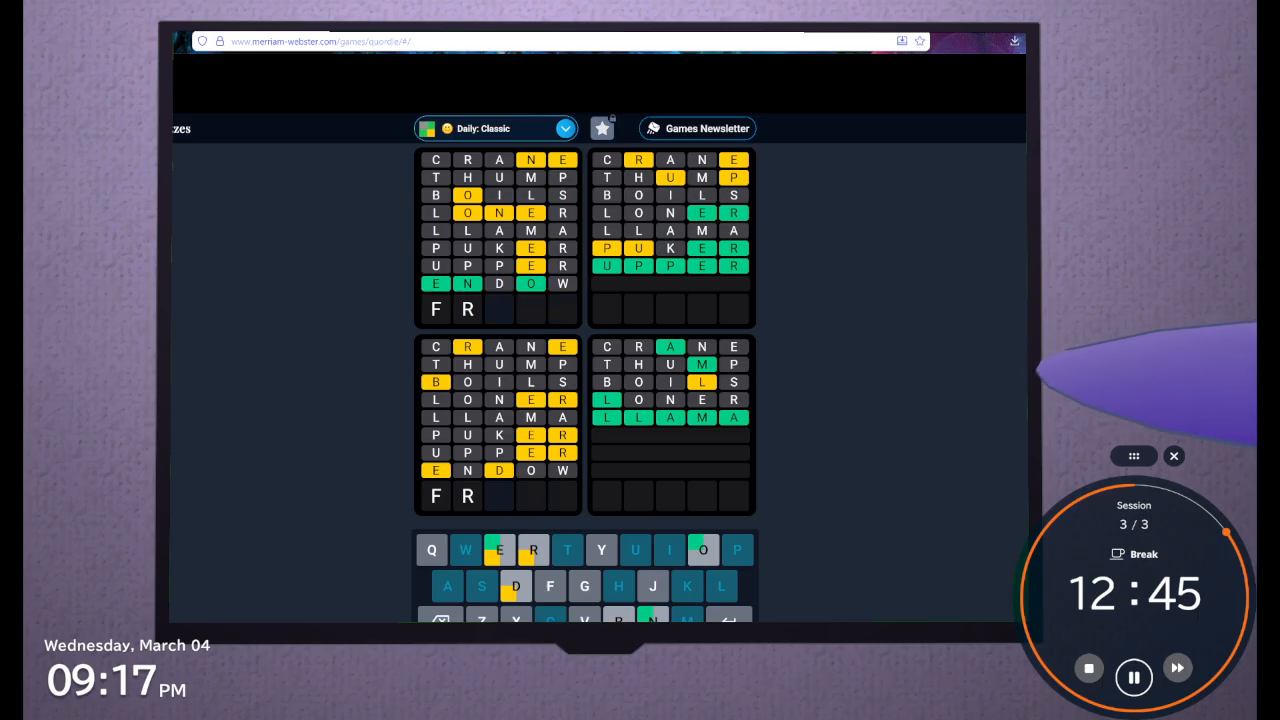
pyautogui.write('de')
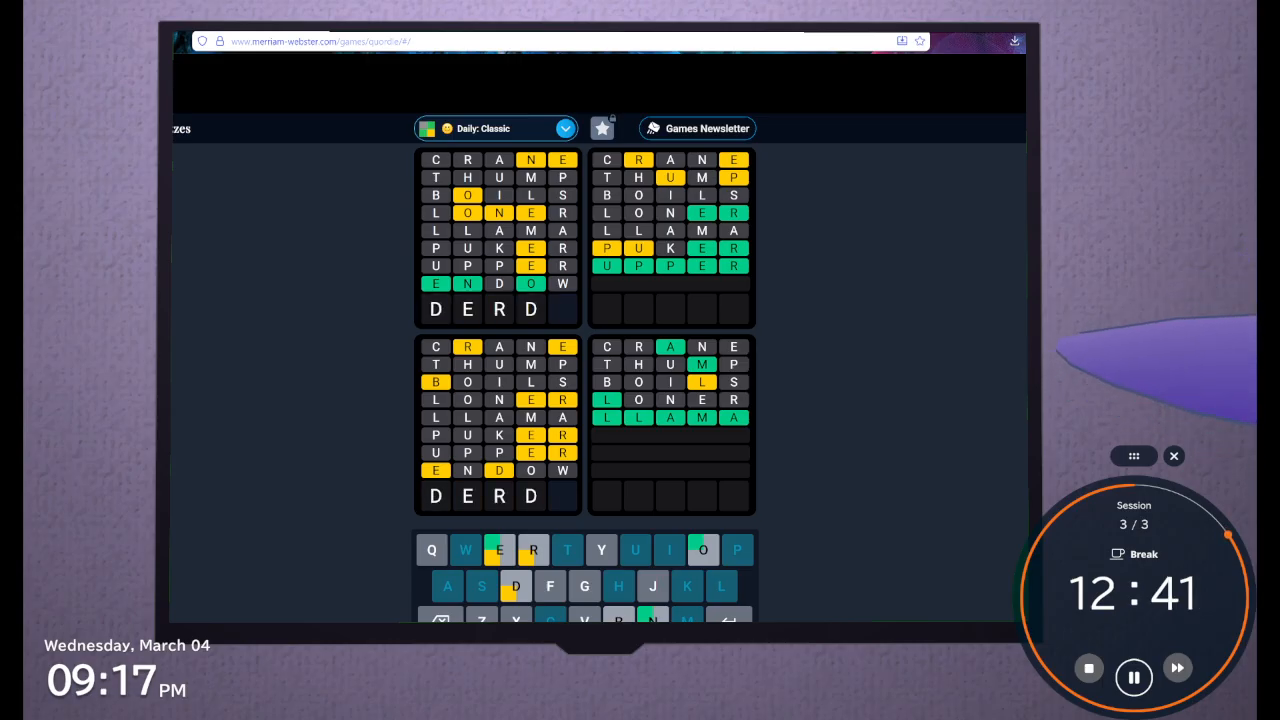
pyautogui.write('o')
pyautogui.press('BackSpace')
pyautogui.press('BackSpace')
pyautogui.press('BackSpace')
pyautogui.press('BackSpace')
pyautogui.press('BackSpace')
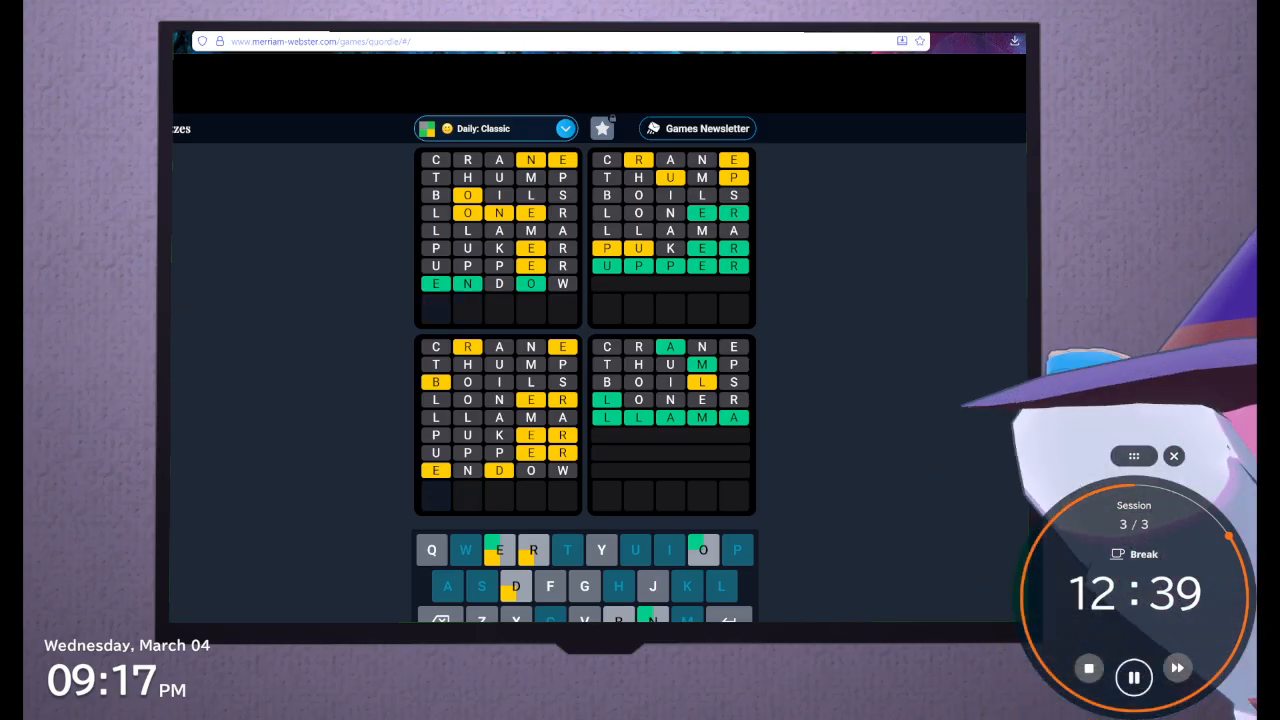
# Submit GUNKY as the ninth guess and review the finished grids and the answer summary
pyautogui.write('gu')
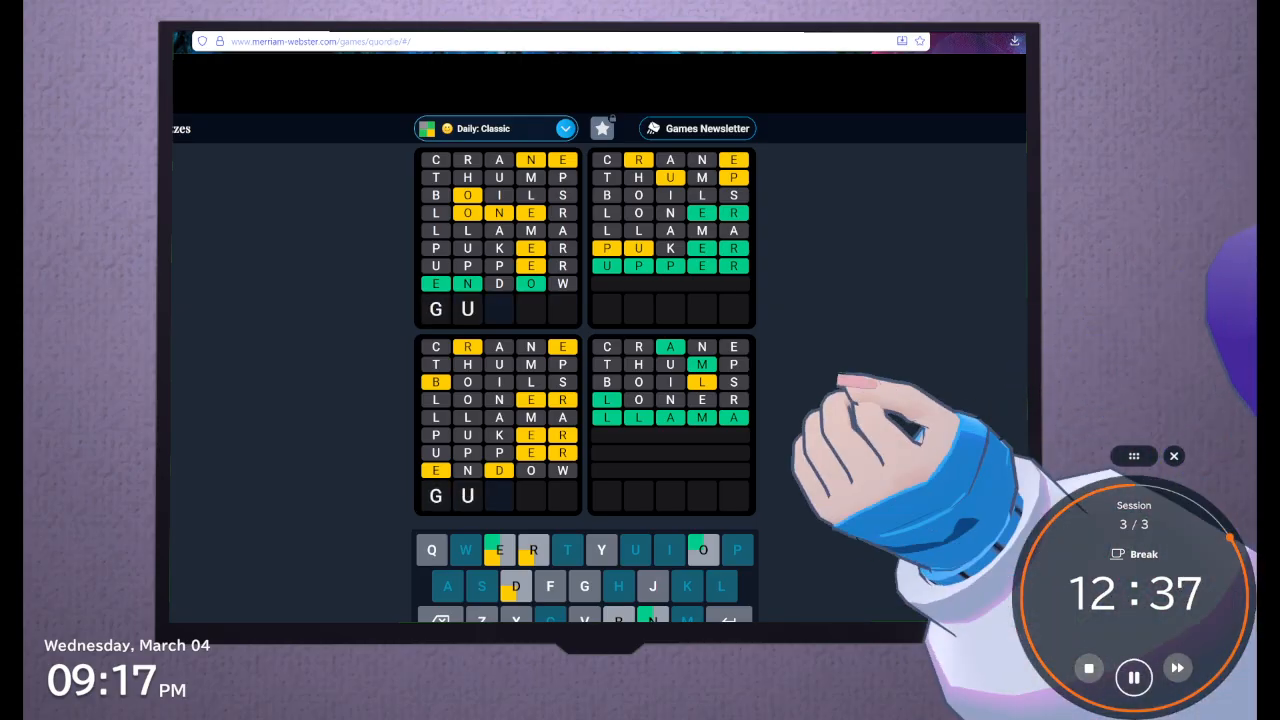
pyautogui.write('nky')
pyautogui.press('Return')
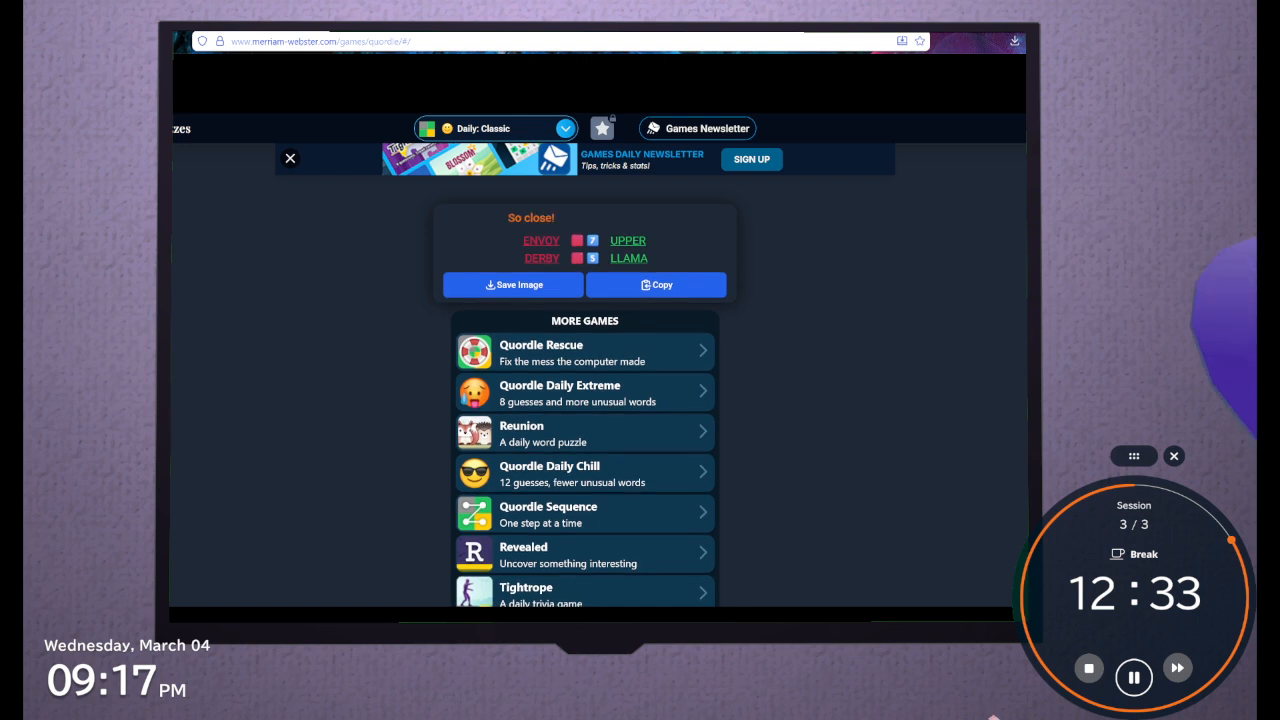
pyautogui.scroll(5, 585, 390)
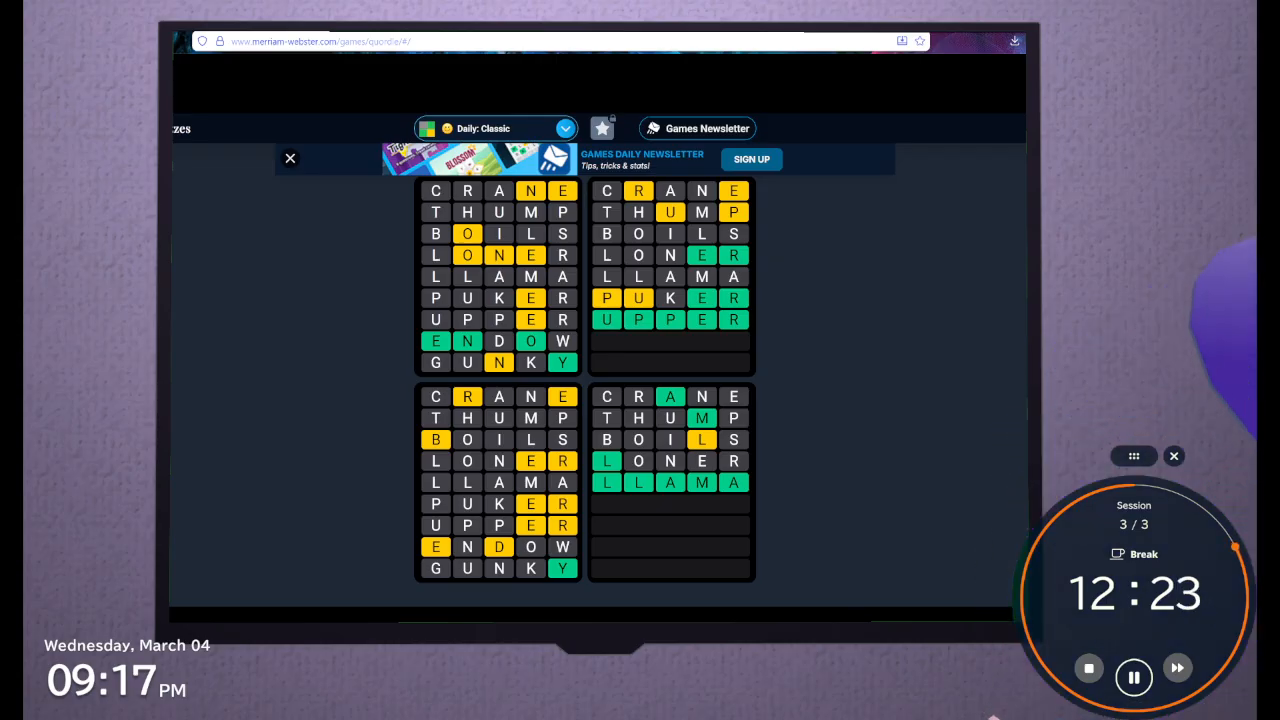
pyautogui.scroll(-4, 585, 380)
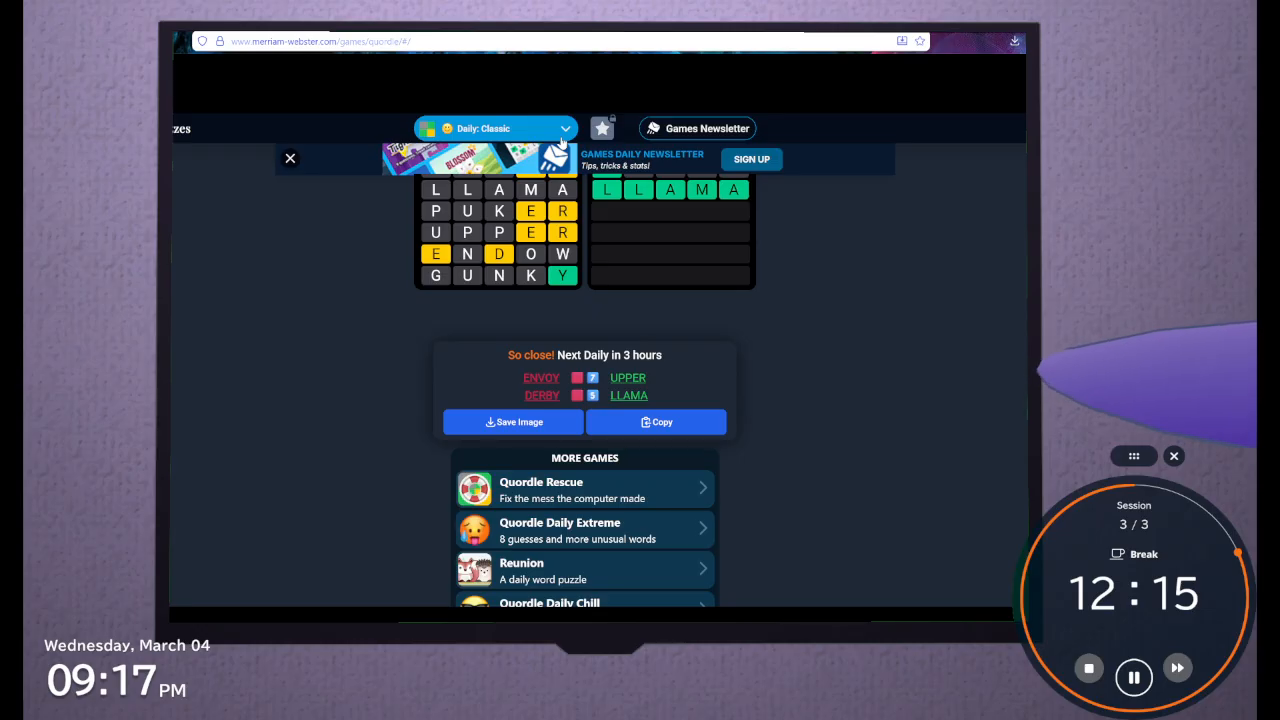
# Open the Daily: Extreme puzzle and submit CRANE as the first guess
pyautogui.click(562, 140)
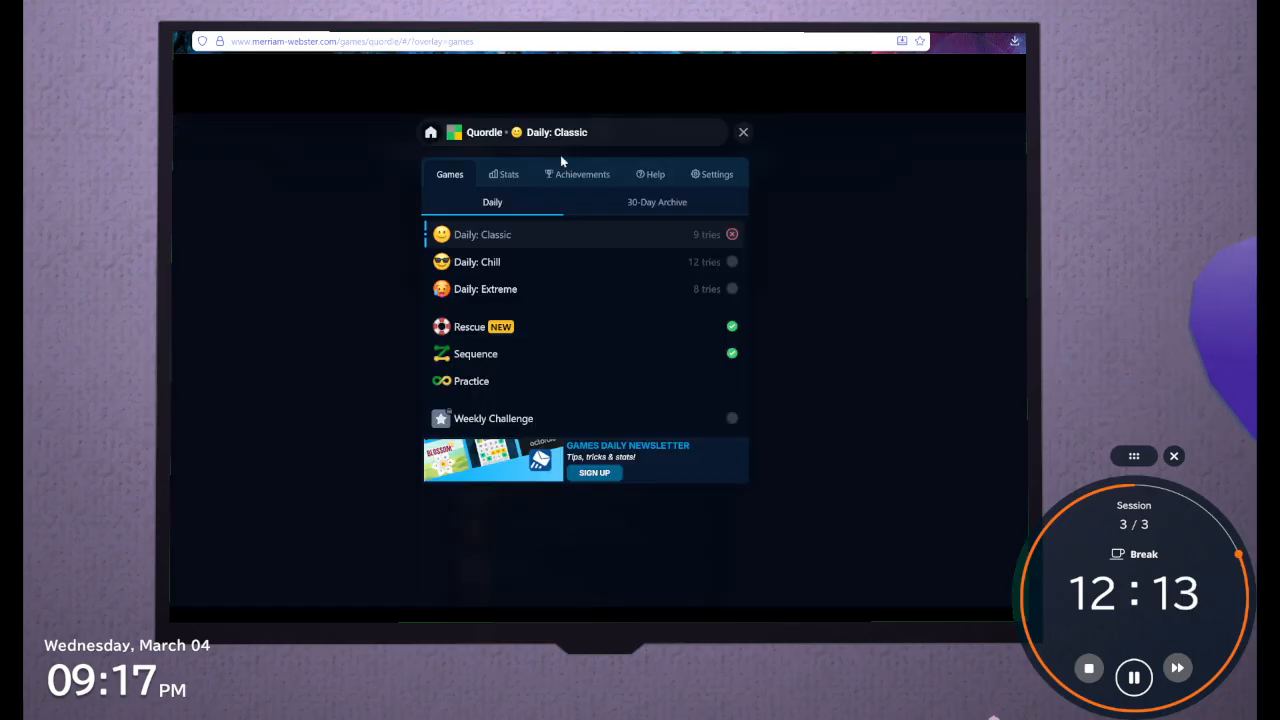
pyautogui.click(551, 296)
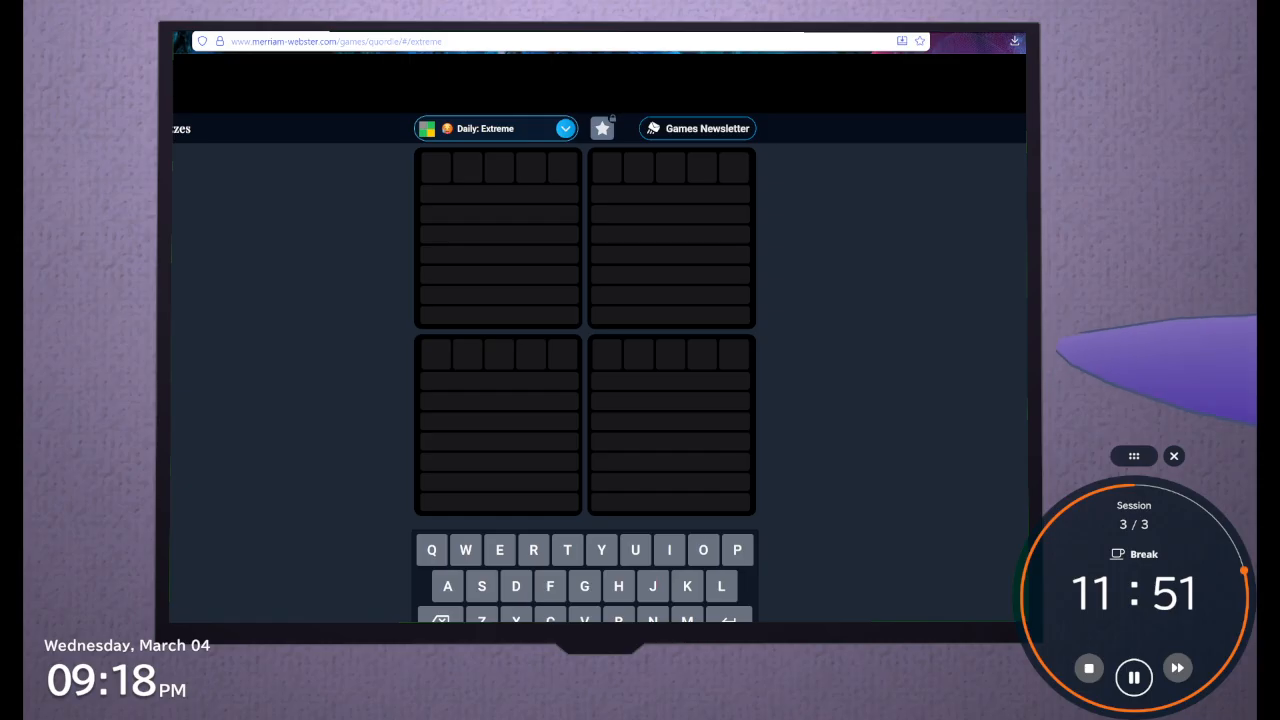
pyautogui.write('crane')
pyautogui.press('Return')
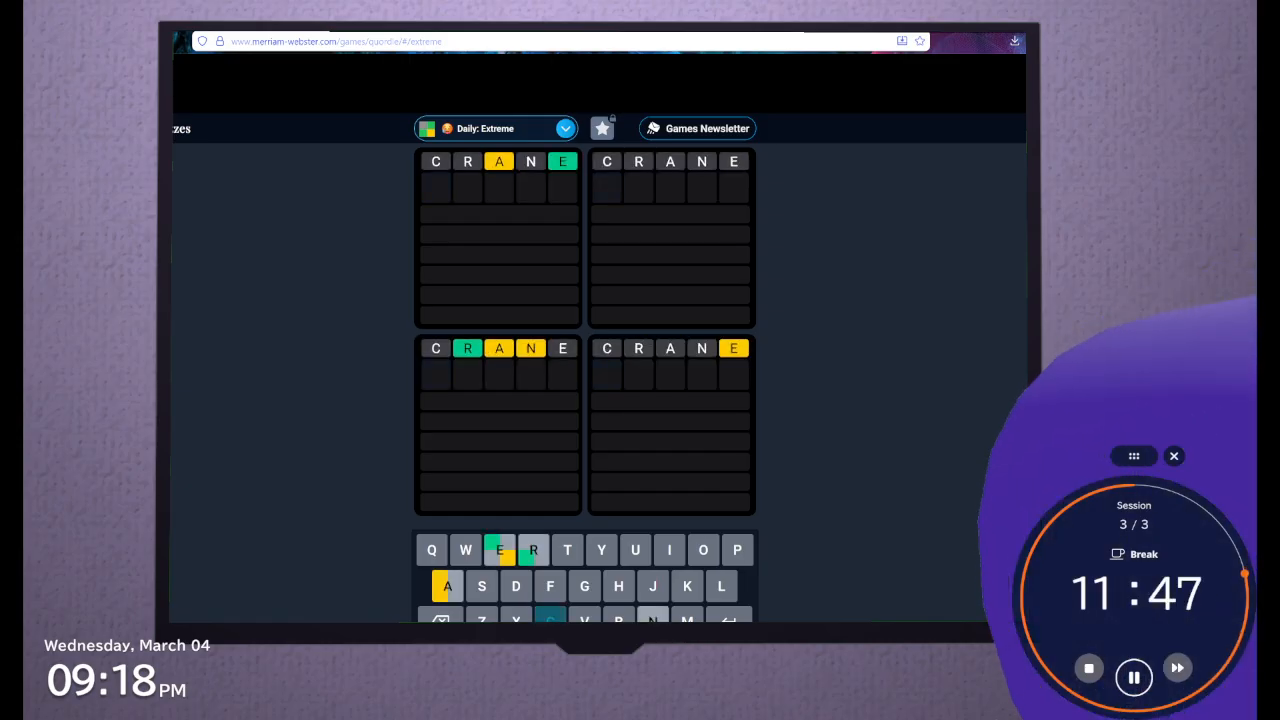
# Submit THUMP and BOILS as the second and third guesses in the Daily: Extreme puzzle
pyautogui.write('thump')
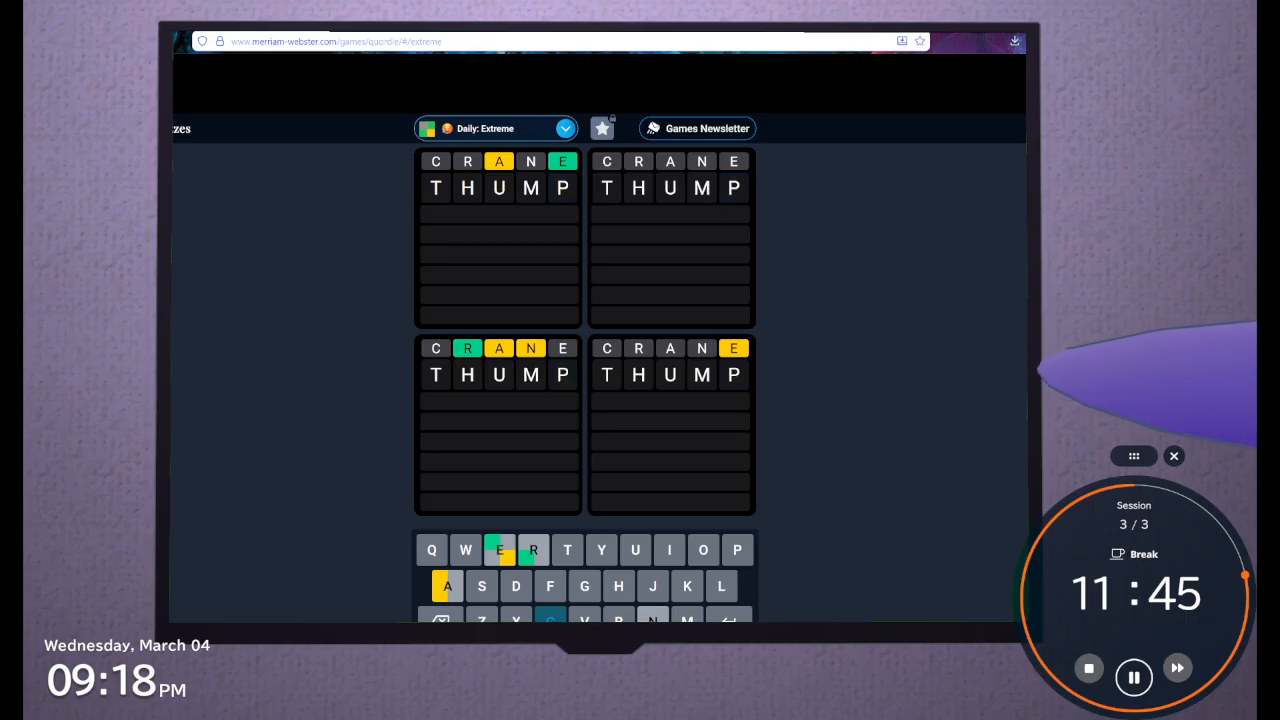
pyautogui.press('Return')
pyautogui.write('boils')
pyautogui.press('Return')
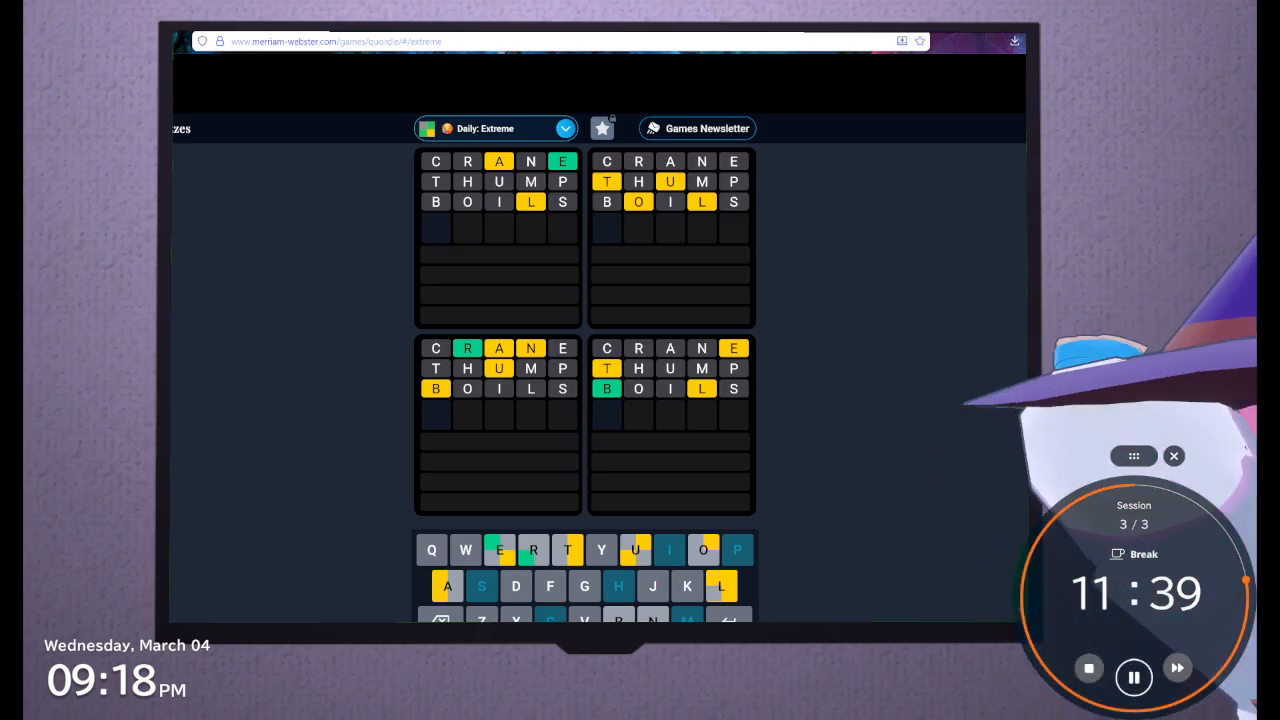
# Try the letter arrangement BRANU for the fourth guess and clear it
pyautogui.write('b')
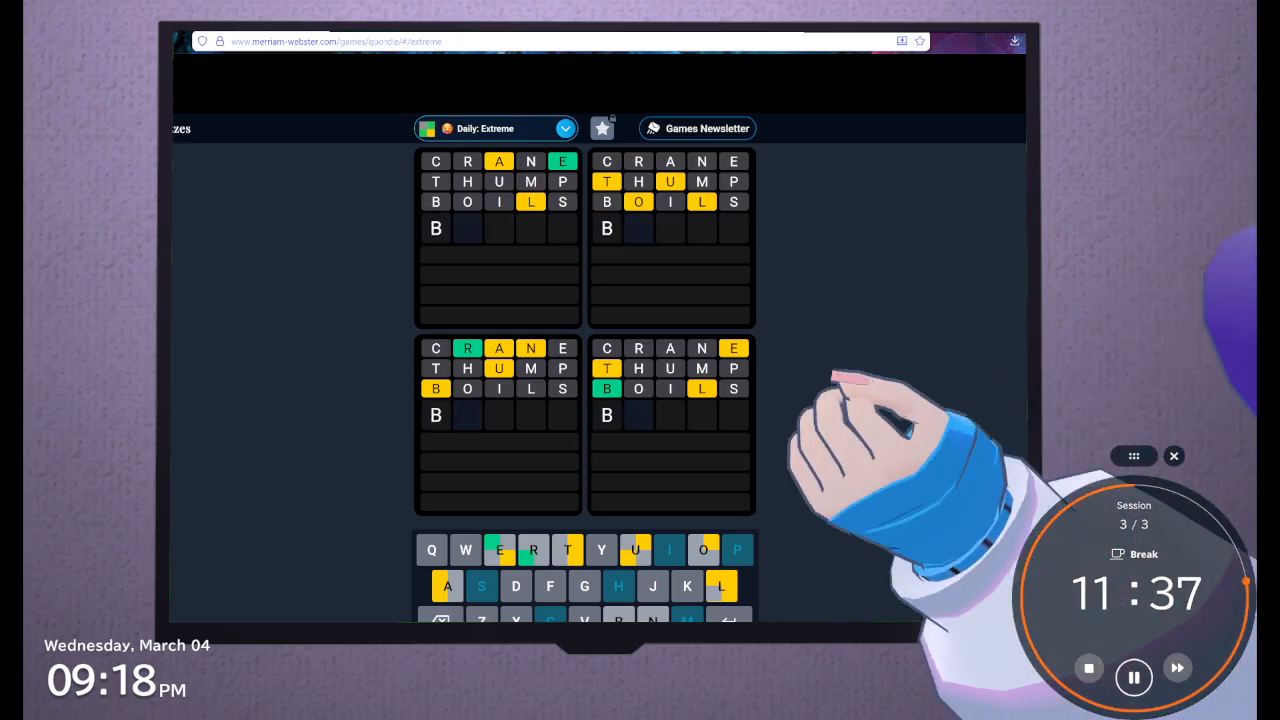
pyautogui.write('ranu')
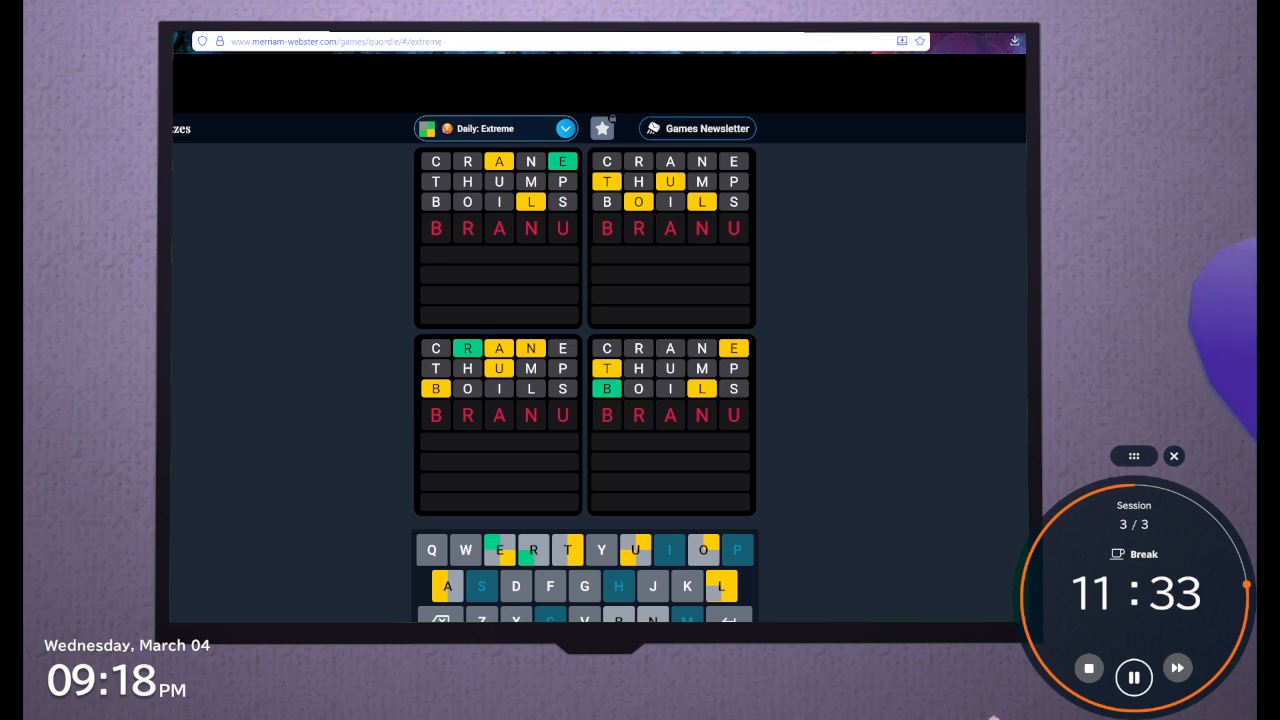
pyautogui.press('BackSpace')
pyautogui.press('BackSpace')
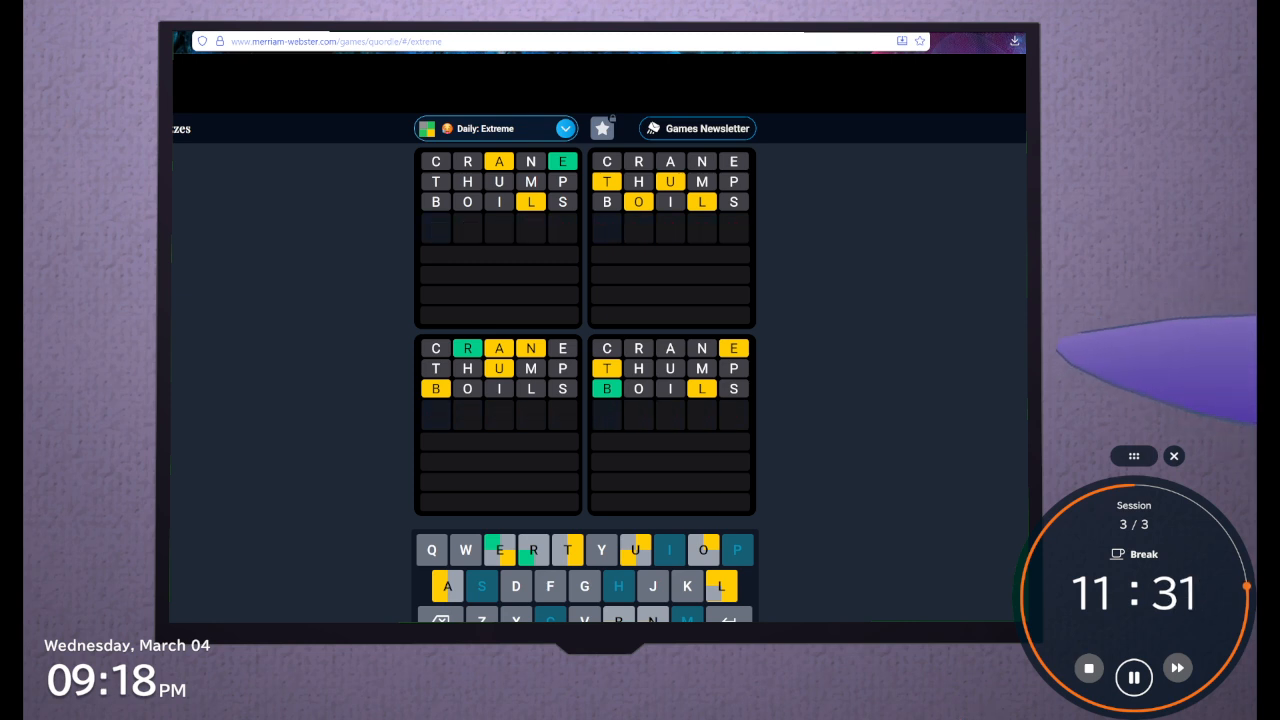
# Try the letter arrangements ARBUN, ARNIB and ARNUB for the fourth guess and clear the row
pyautogui.write('rb')
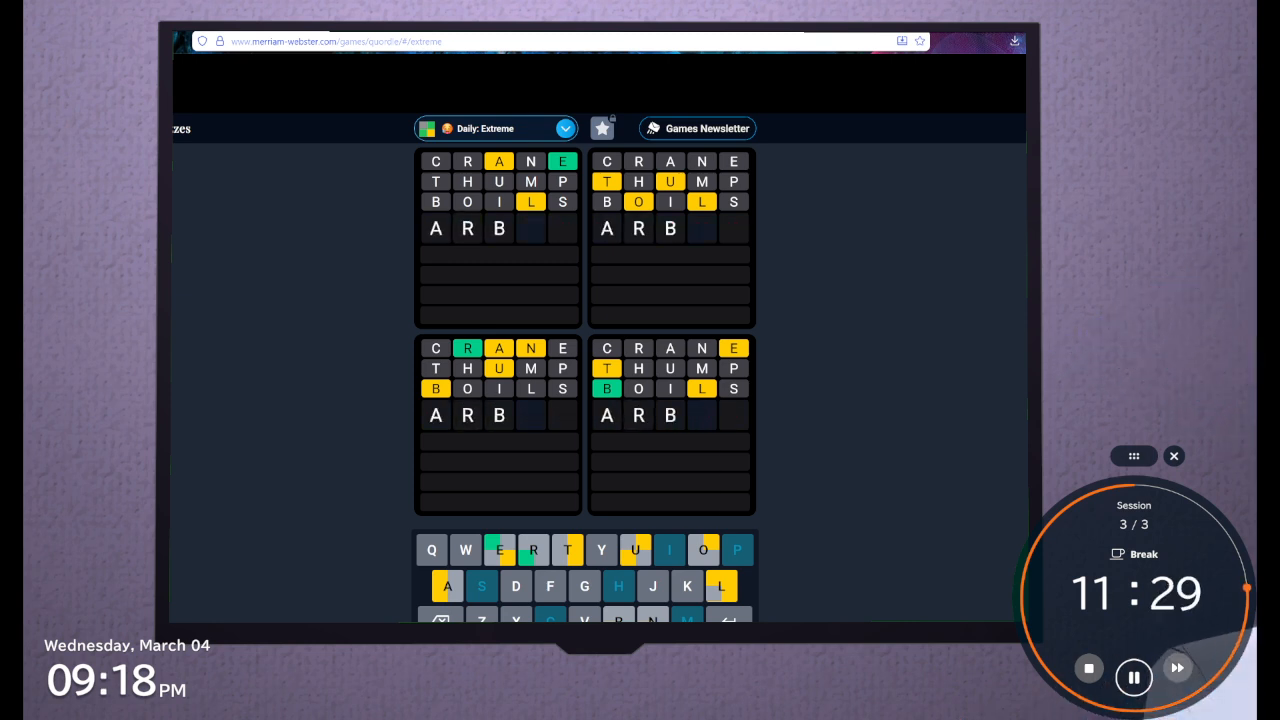
pyautogui.write('un')
pyautogui.press('BackSpace')
pyautogui.press('BackSpace')
pyautogui.press('BackSpace')
pyautogui.write('ni')
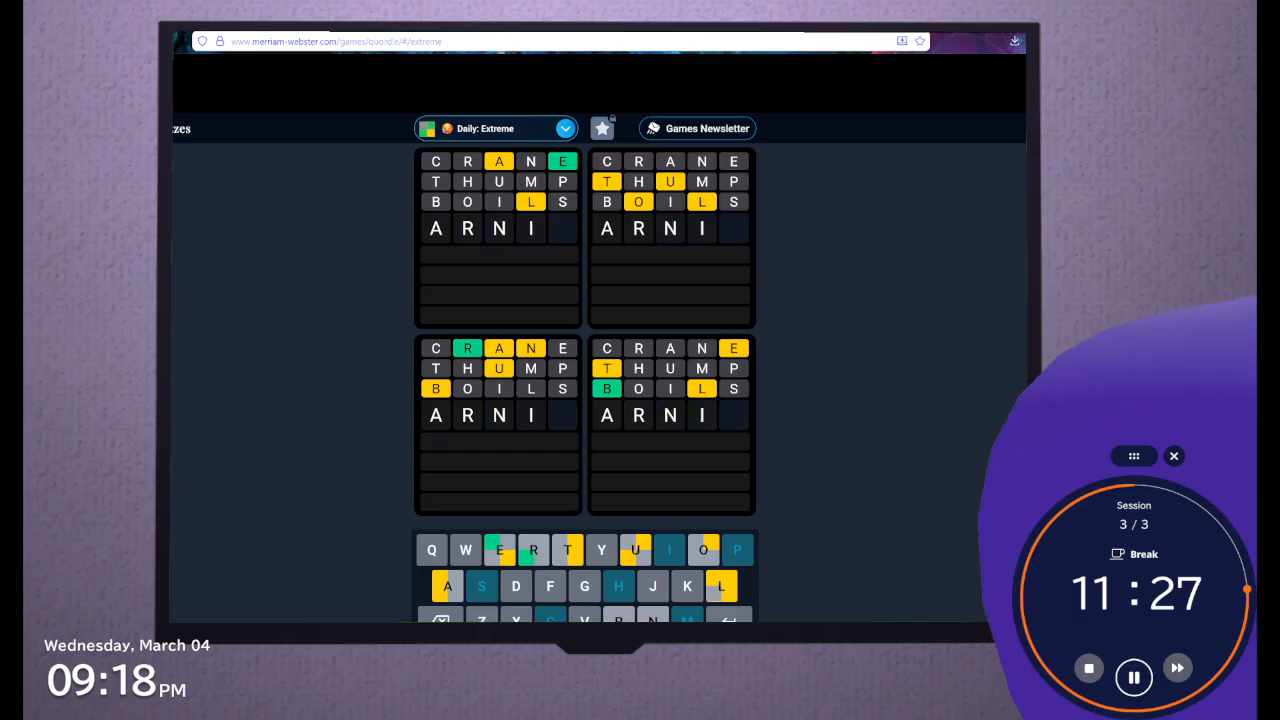
pyautogui.write('b')
pyautogui.press('BackSpace')
pyautogui.press('BackSpace')
pyautogui.write('ub')
pyautogui.press('BackSpace')
pyautogui.press('BackSpace')
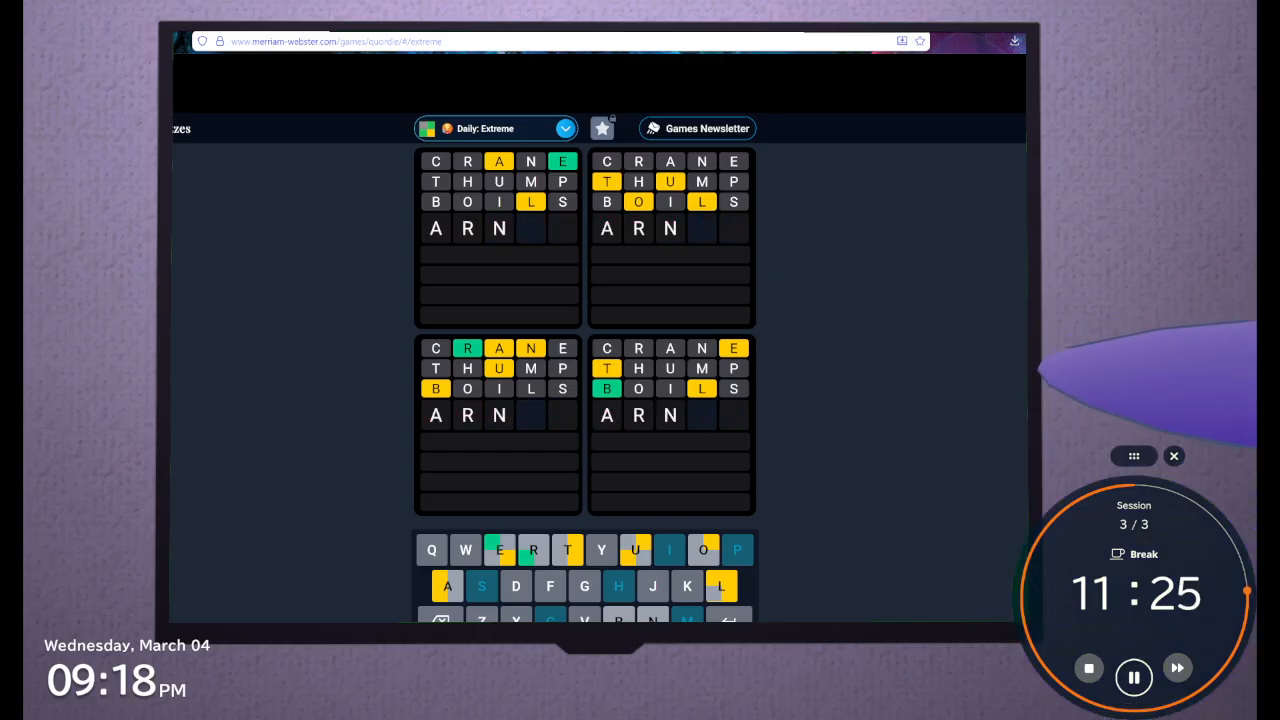
pyautogui.press('BackSpace')
pyautogui.press('BackSpace')
pyautogui.press('BackSpace')
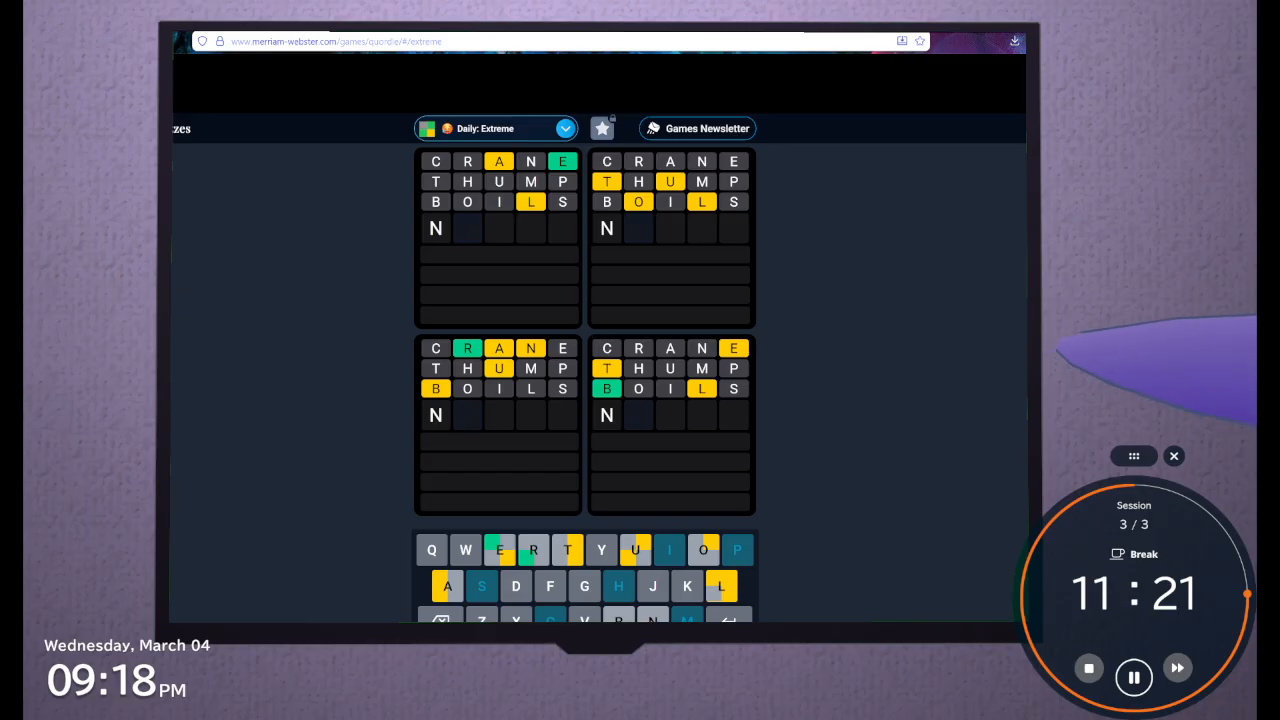
# Try the letter arrangements NRAUB, BRAUN and BRUAN for the fourth guess and clear the row
pyautogui.write('RU')
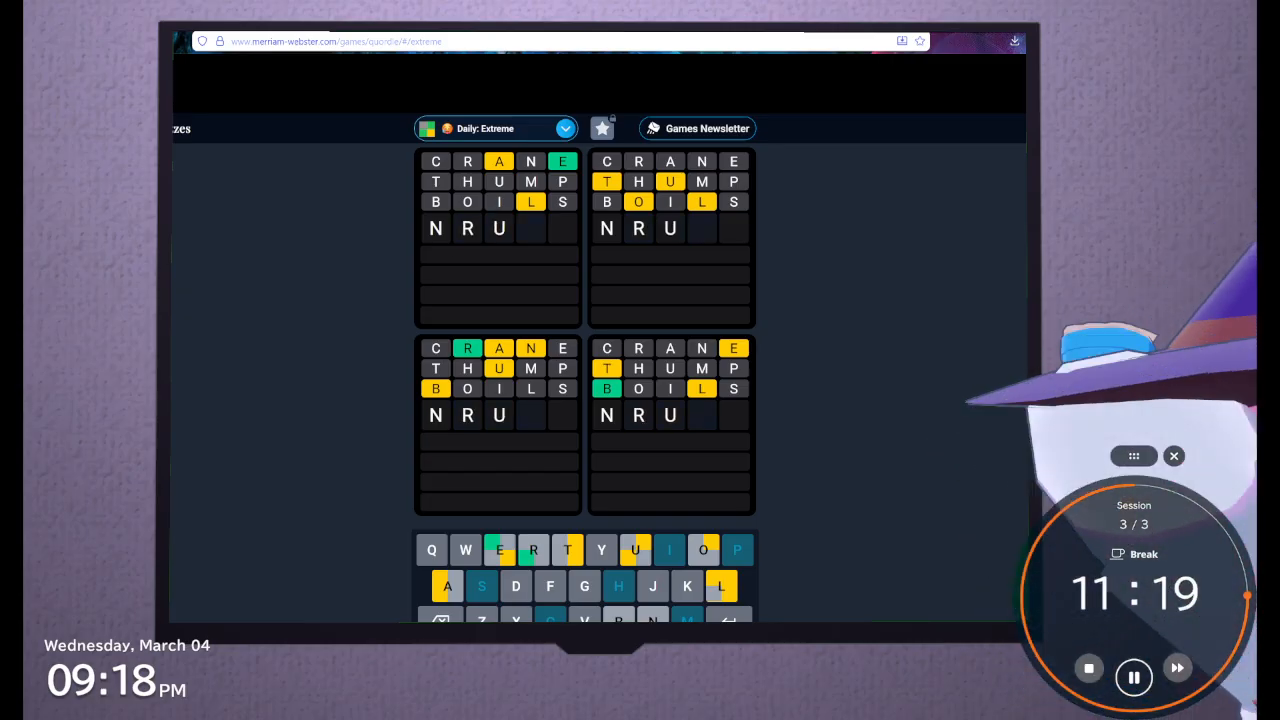
pyautogui.press('BackSpace')
pyautogui.write('AUB')
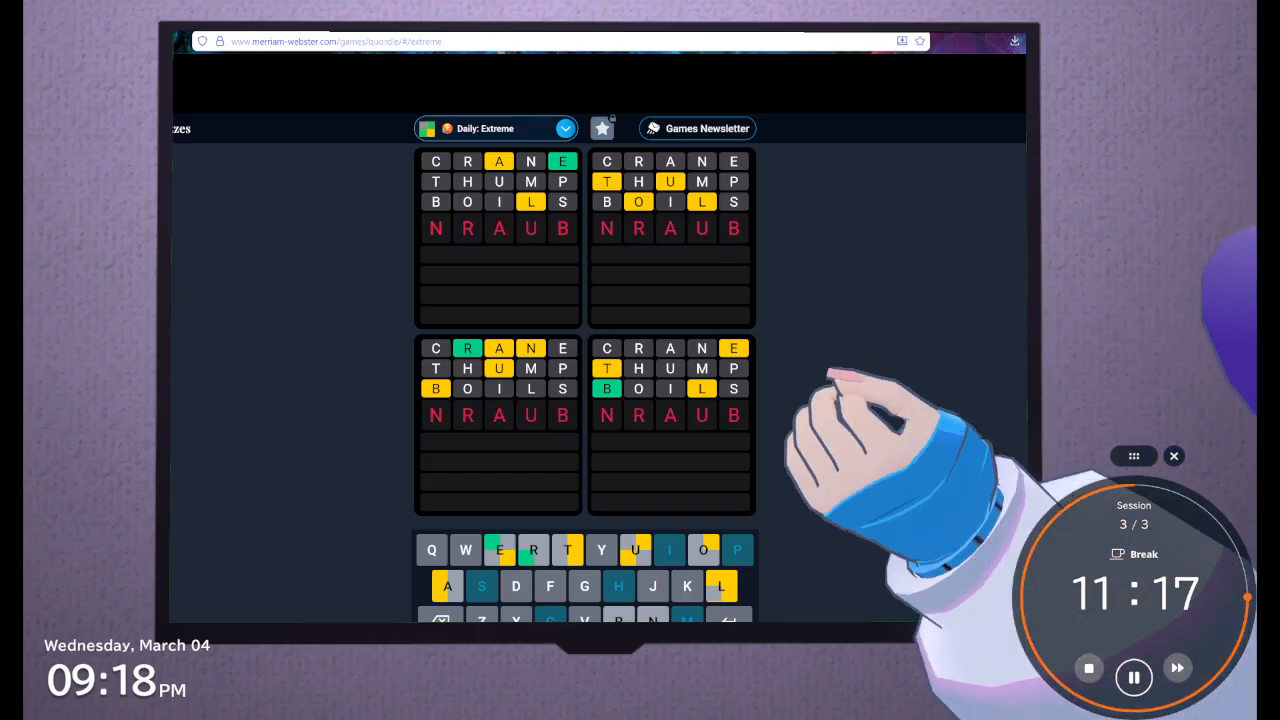
pyautogui.press('BackSpace')
pyautogui.press('BackSpace')
pyautogui.press('BackSpace')
pyautogui.press('BackSpace')
pyautogui.press('BackSpace')
pyautogui.write('BRAUN')
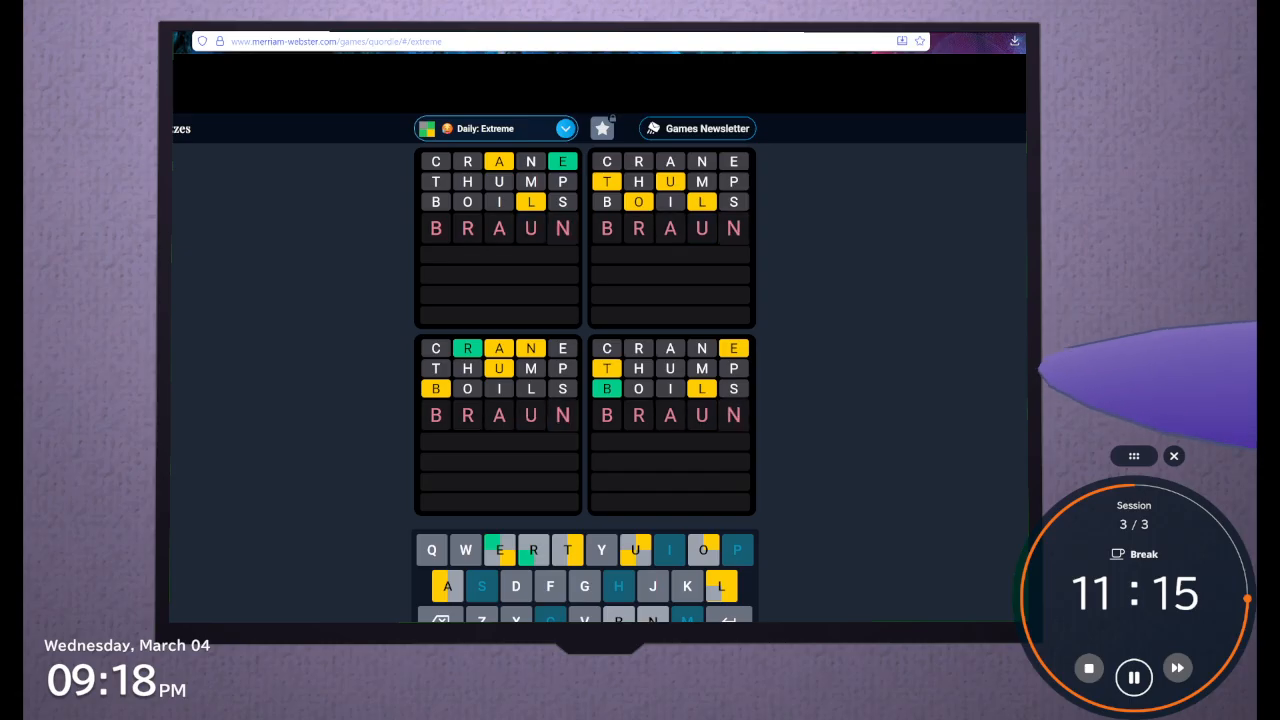
pyautogui.press('BackSpace')
pyautogui.press('BackSpace')
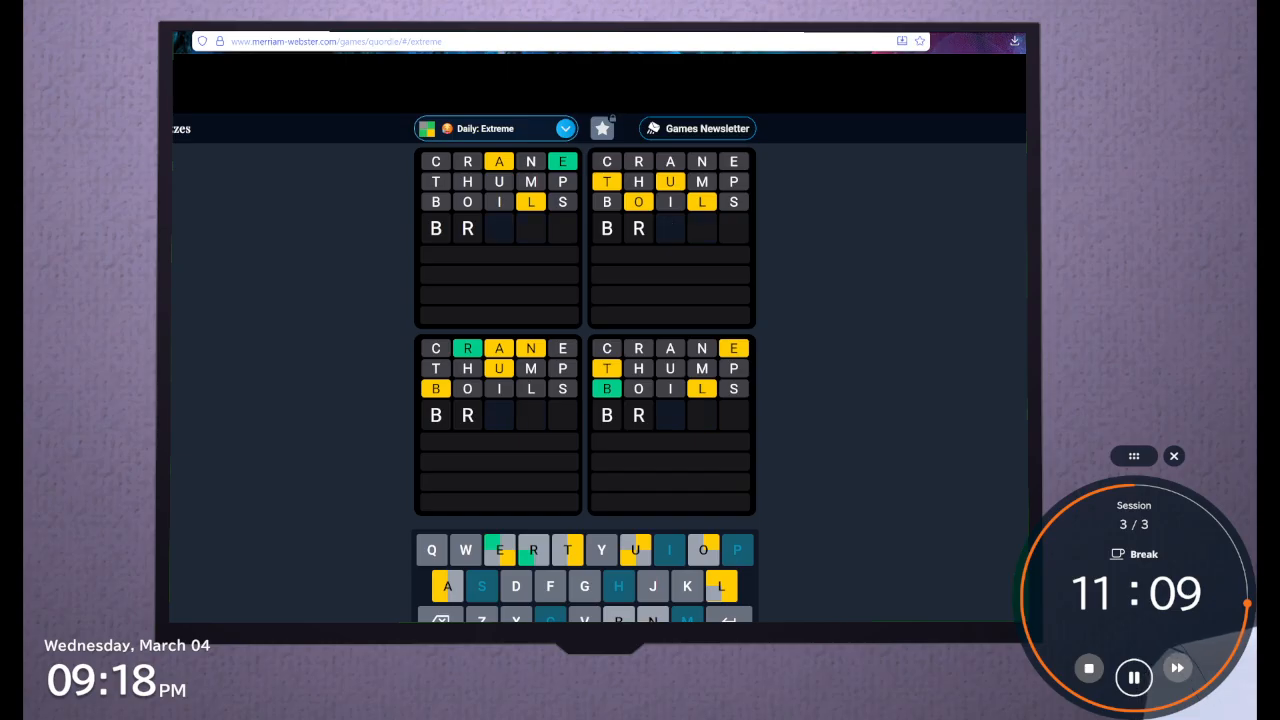
pyautogui.write('UAN')
pyautogui.press('BackSpace')
pyautogui.press('BackSpace')
pyautogui.press('BackSpace')
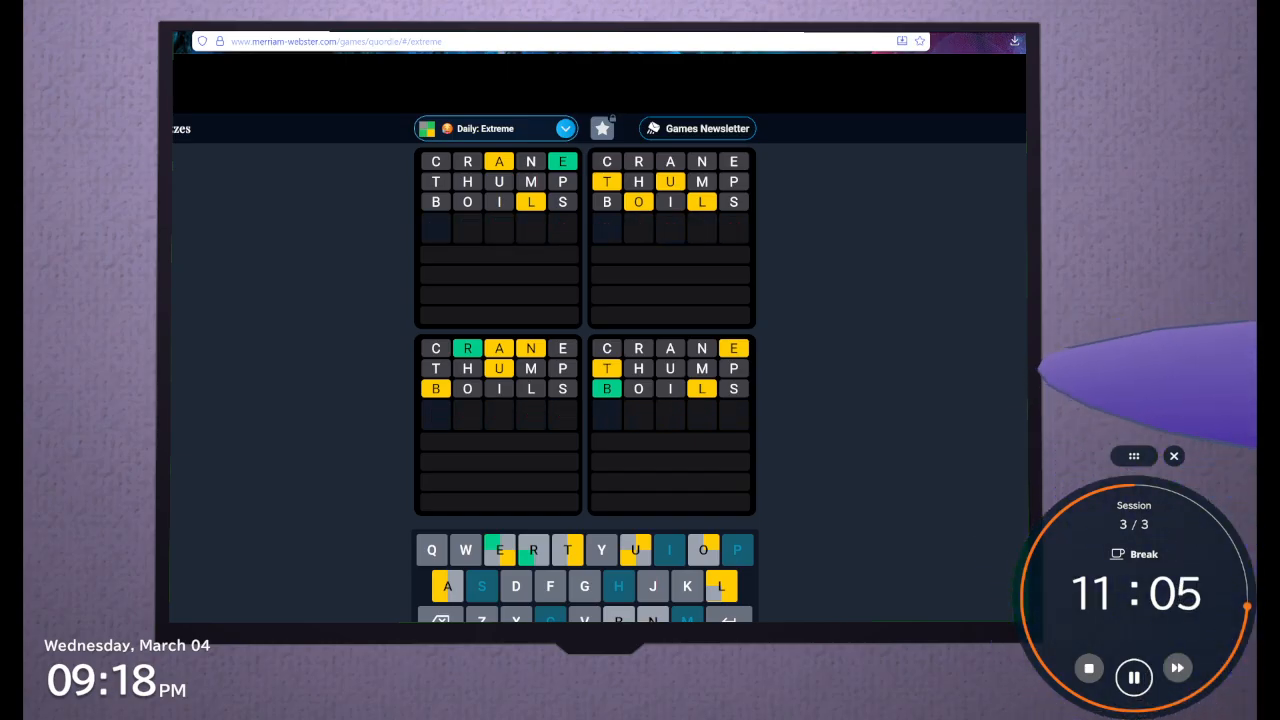
# Try the letter arrangements ARBUN and ARUNB for the fourth guess and clear them
pyautogui.write('ARBUN')
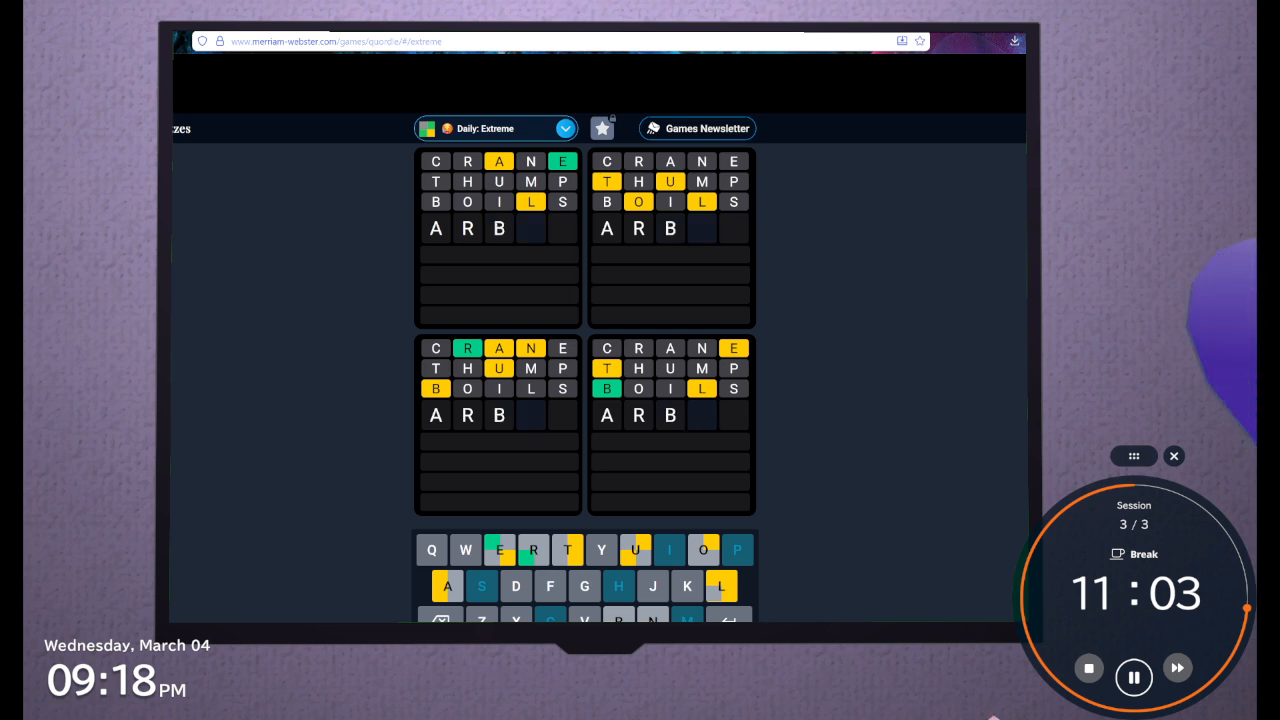
pyautogui.press('BackSpace')
pyautogui.press('BackSpace')
pyautogui.press('BackSpace')
pyautogui.write('U')
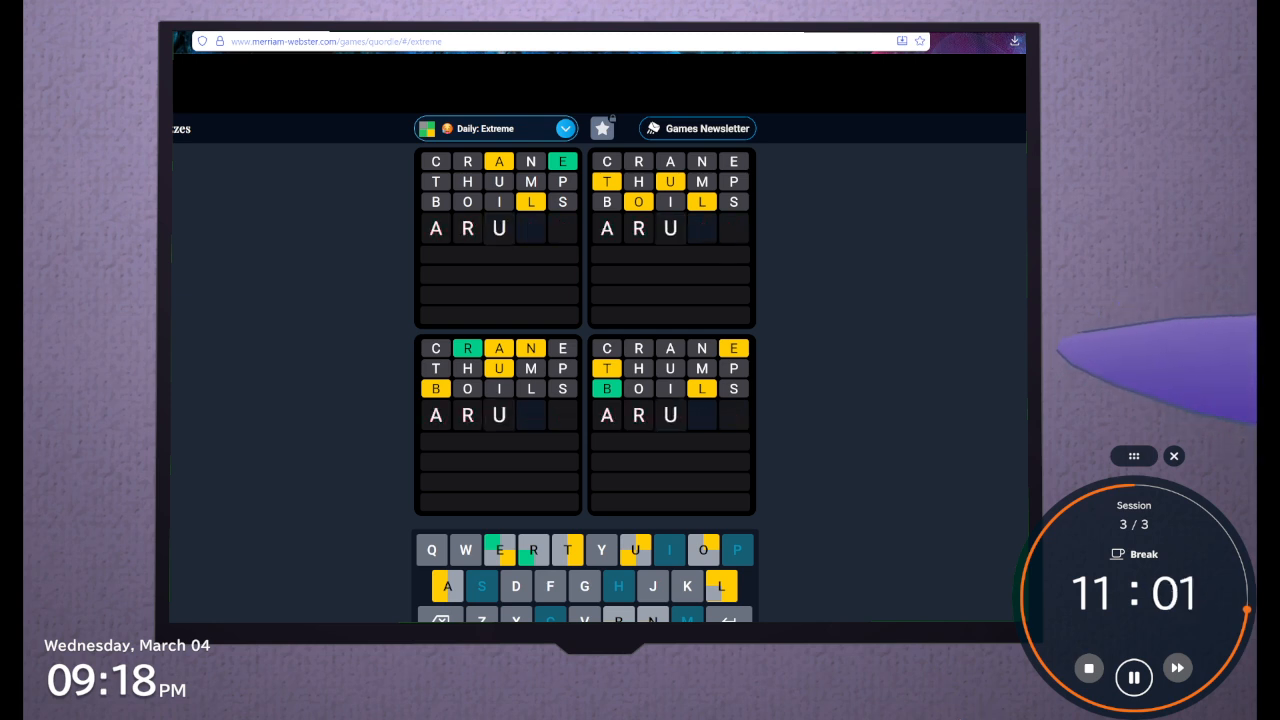
pyautogui.write('NB')
pyautogui.press('BackSpace')
pyautogui.press('BackSpace')
pyautogui.press('BackSpace')
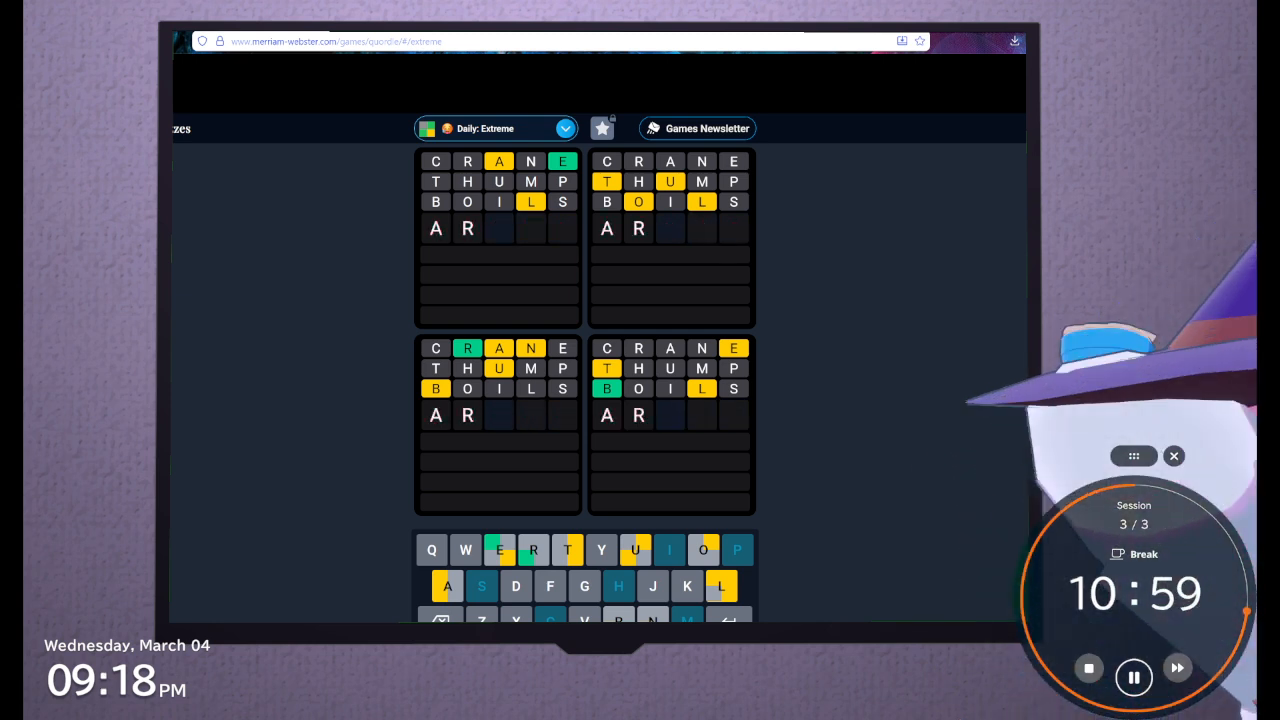
pyautogui.press('BackSpace')
pyautogui.press('BackSpace')
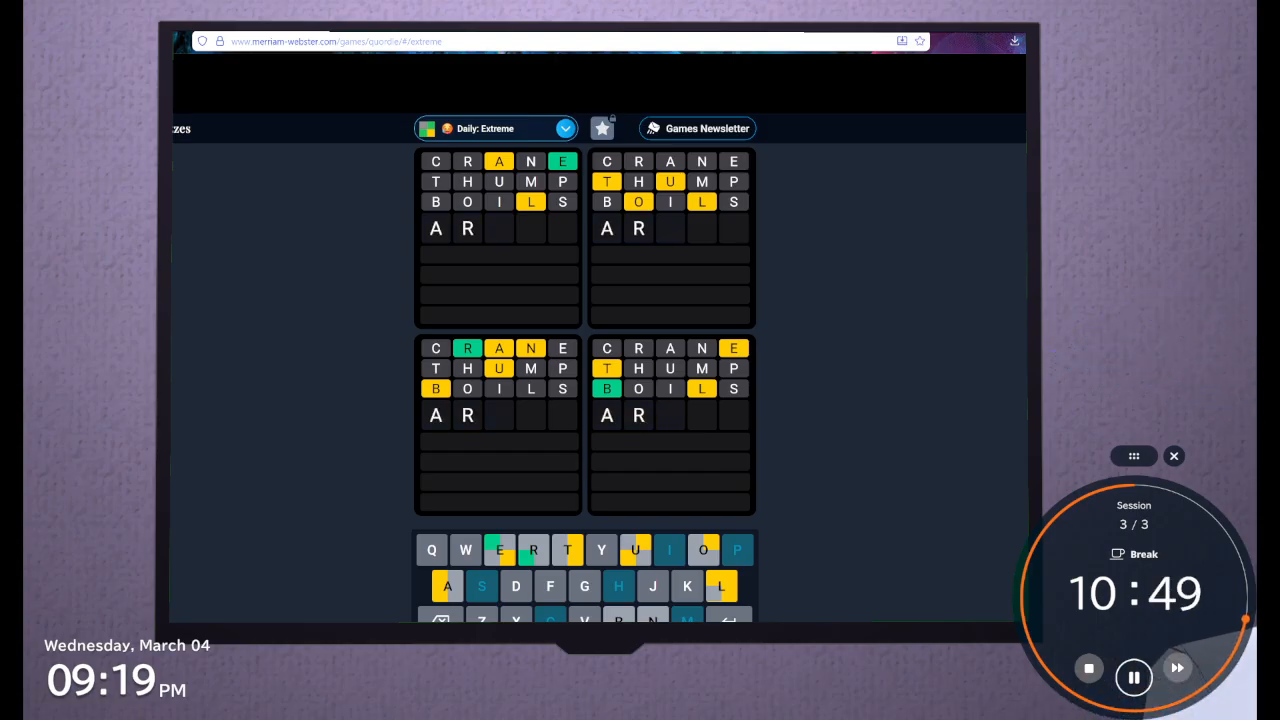
# Try ARBUN again and ARNUB, and start an arrangement with BR for the fourth guess, clearing each
pyautogui.write('bun')
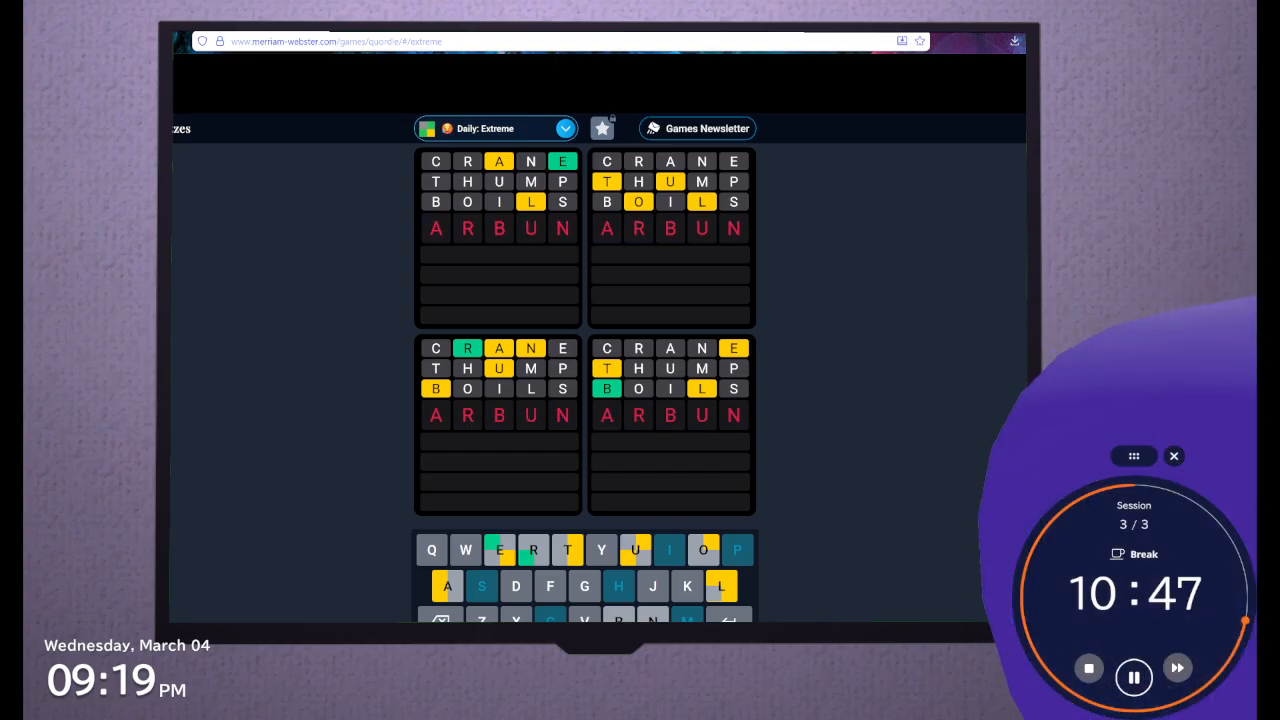
pyautogui.press('BackSpace')
pyautogui.press('BackSpace')
pyautogui.press('BackSpace')
pyautogui.write('b')
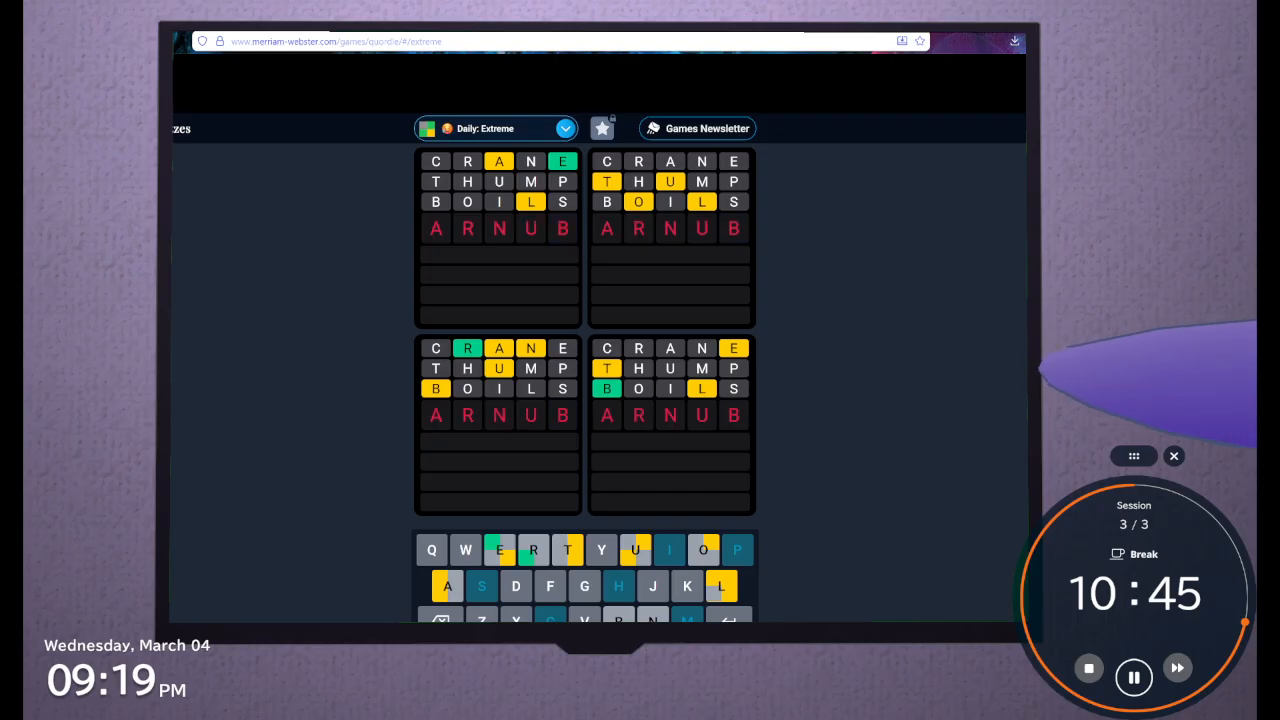
pyautogui.press('BackSpace')
pyautogui.press('BackSpace')
pyautogui.press('BackSpace')
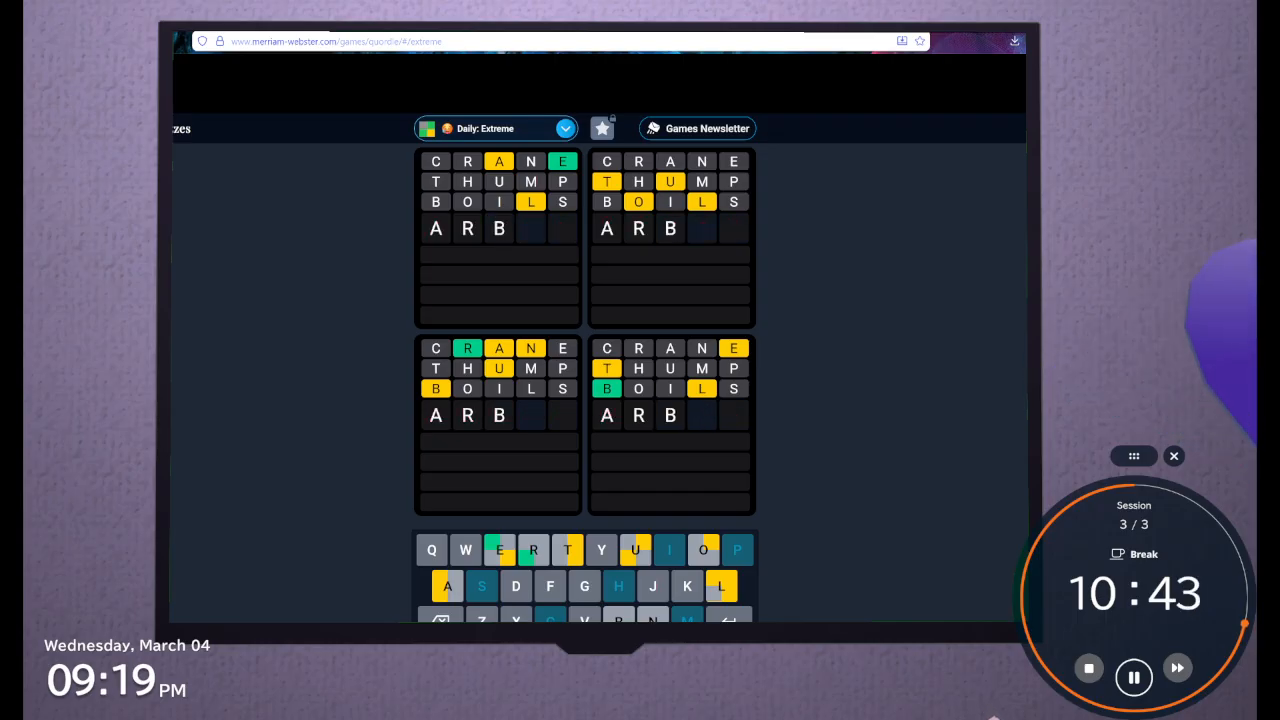
pyautogui.press('BackSpace')
pyautogui.press('BackSpace')
pyautogui.write('br')
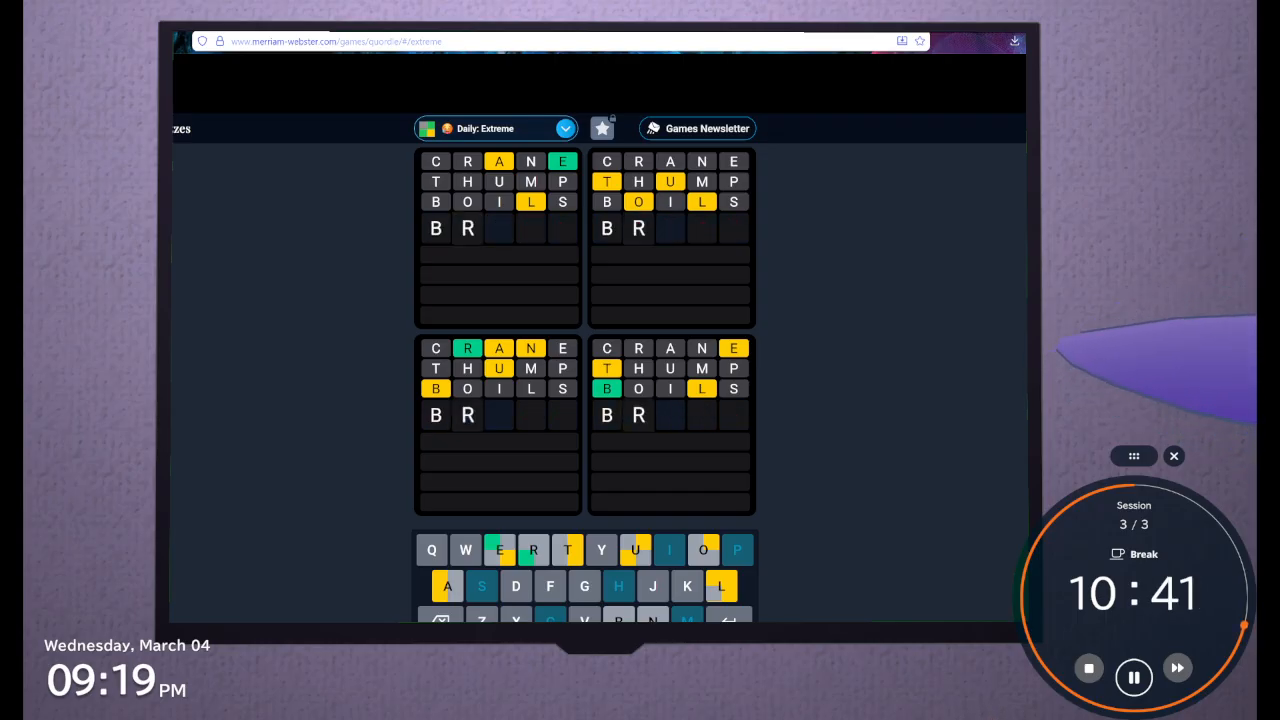
pyautogui.press('BackSpace')
pyautogui.press('BackSpace')
pyautogui.write('b')
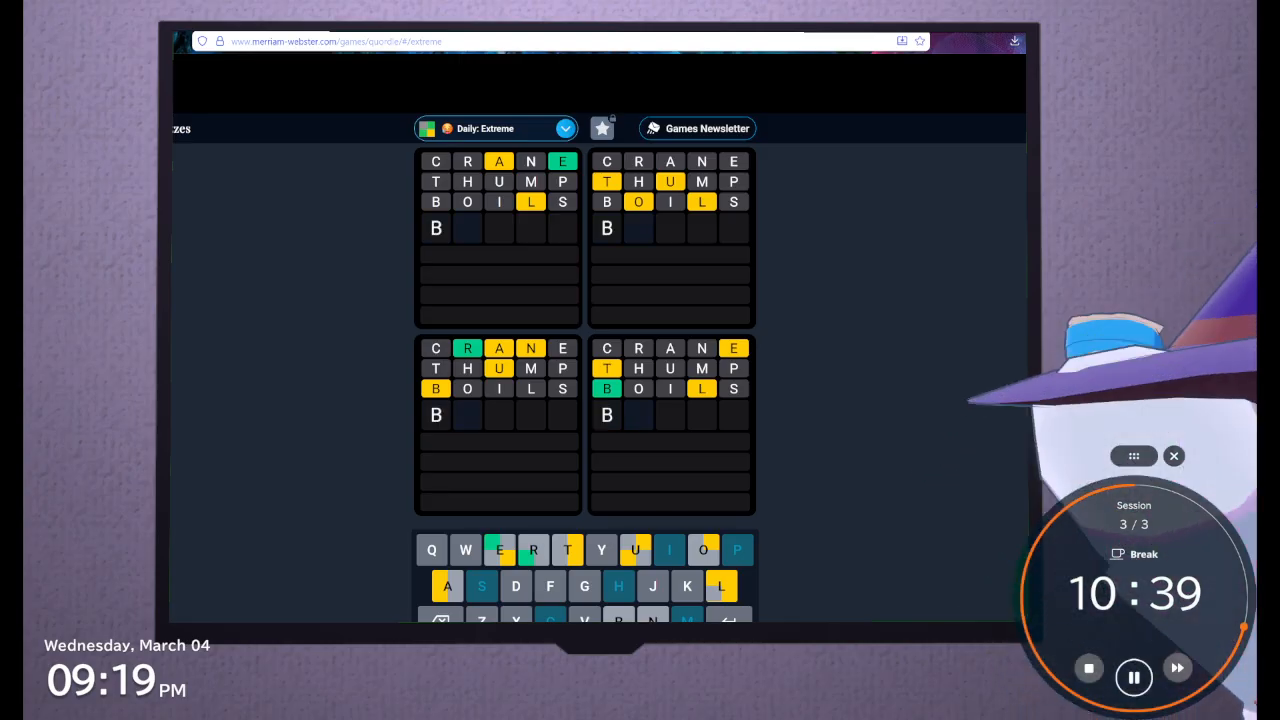
pyautogui.press('BackSpace')
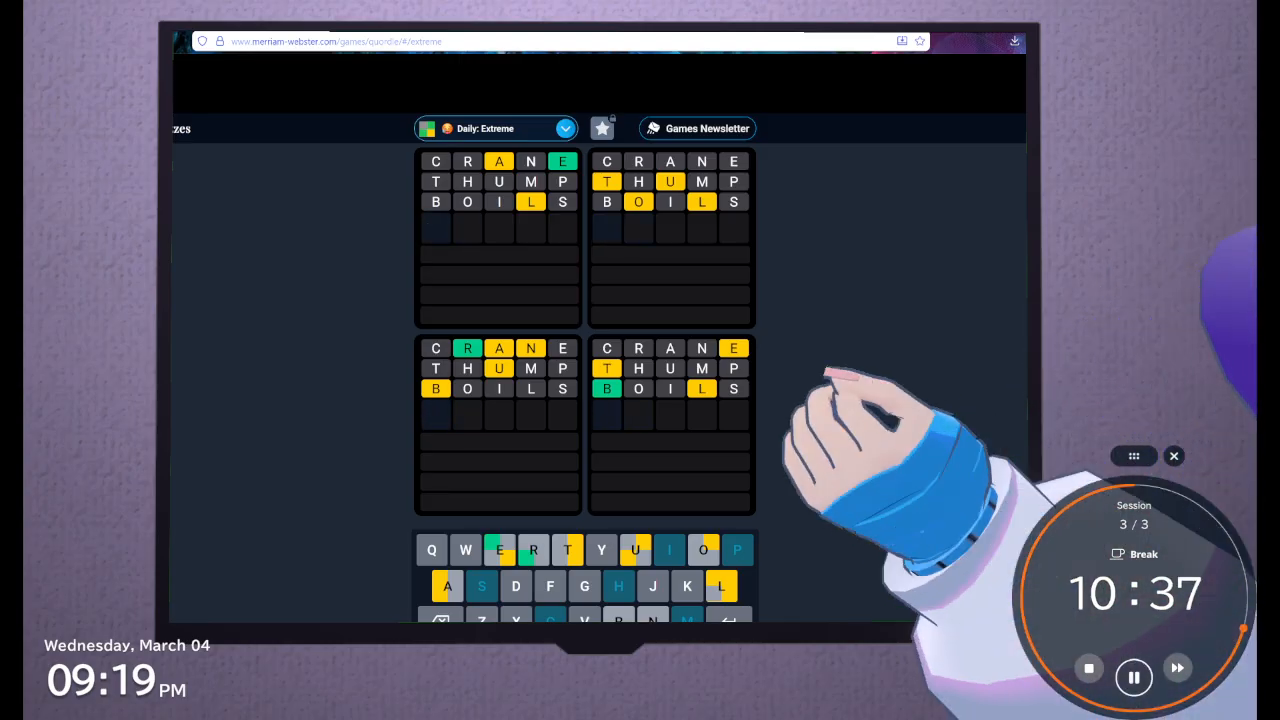
# Try further fourth-guess arrangements beginning with AR, including ARUNB and ARBUN, and remove them
pyautogui.write('r')
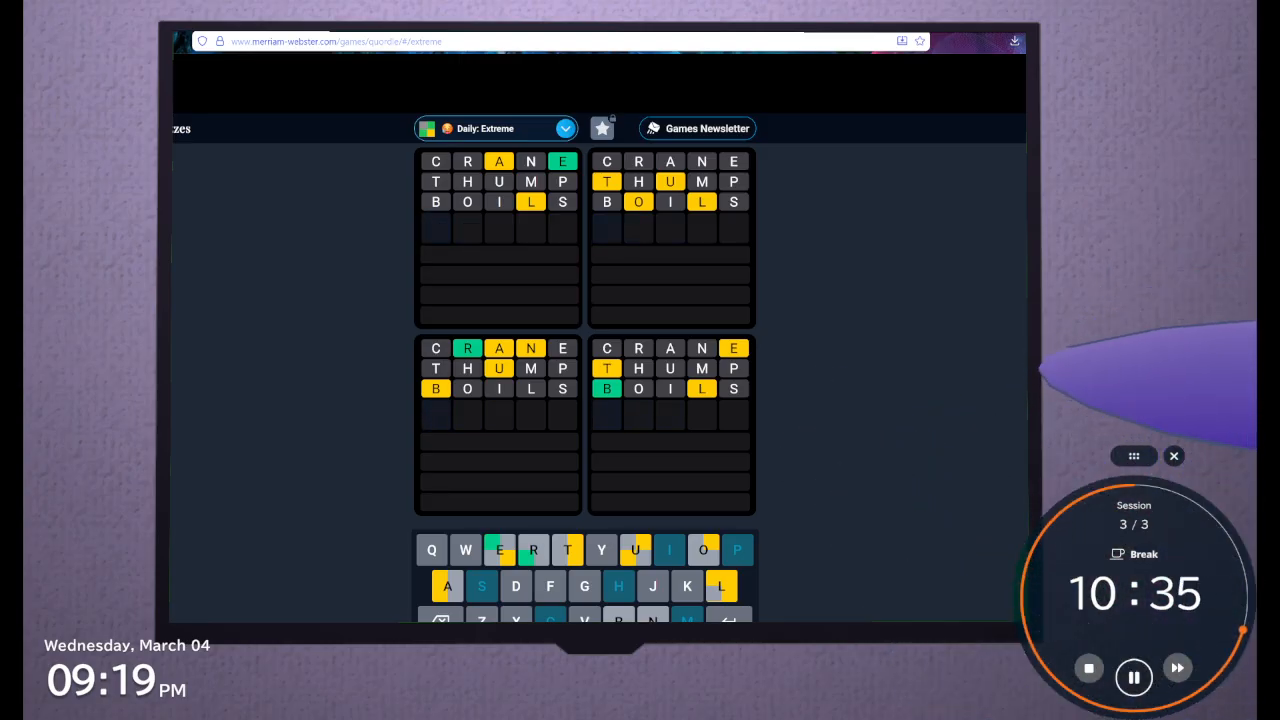
pyautogui.write('a')
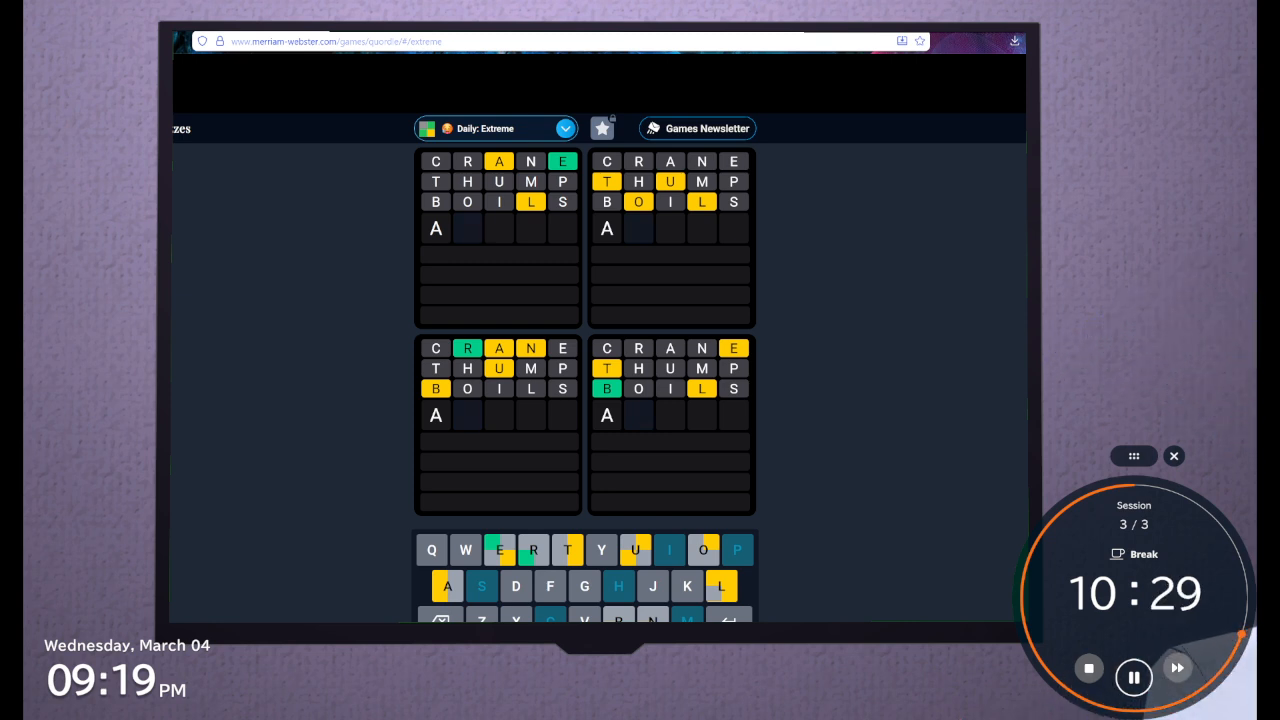
pyautogui.write('r')
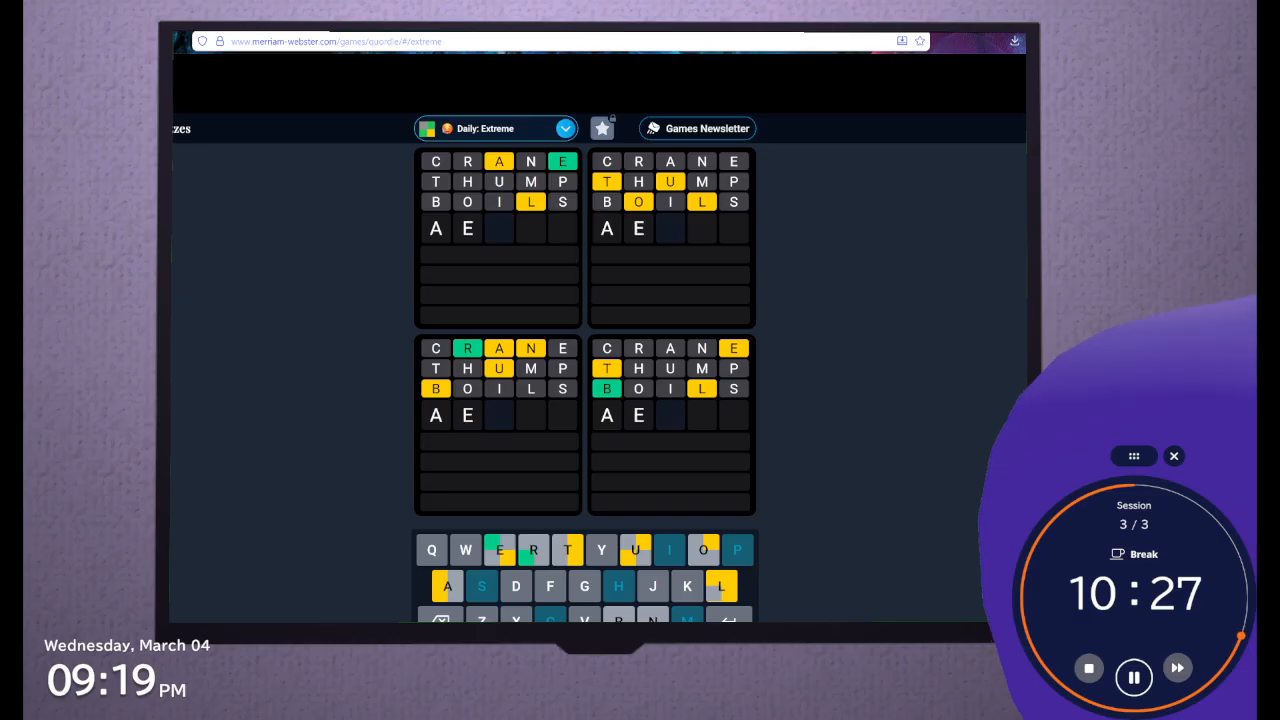
pyautogui.write('b')
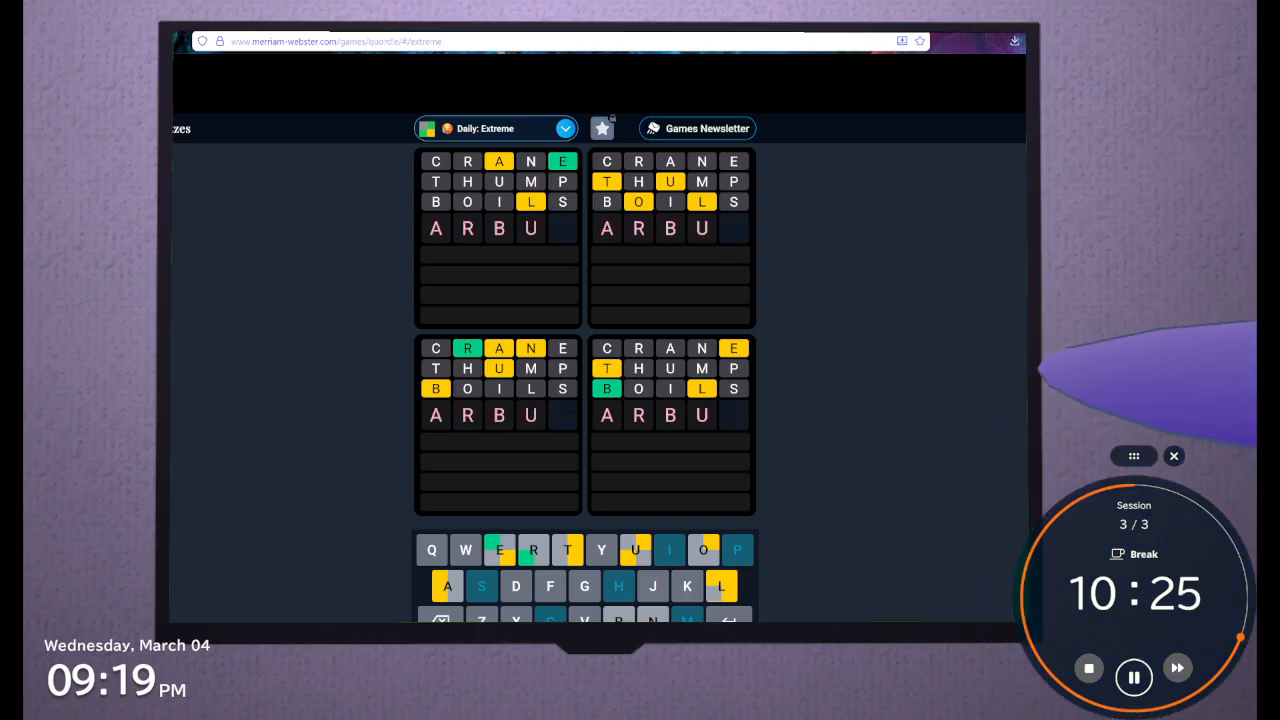
pyautogui.press('BackSpace')
pyautogui.press('BackSpace')
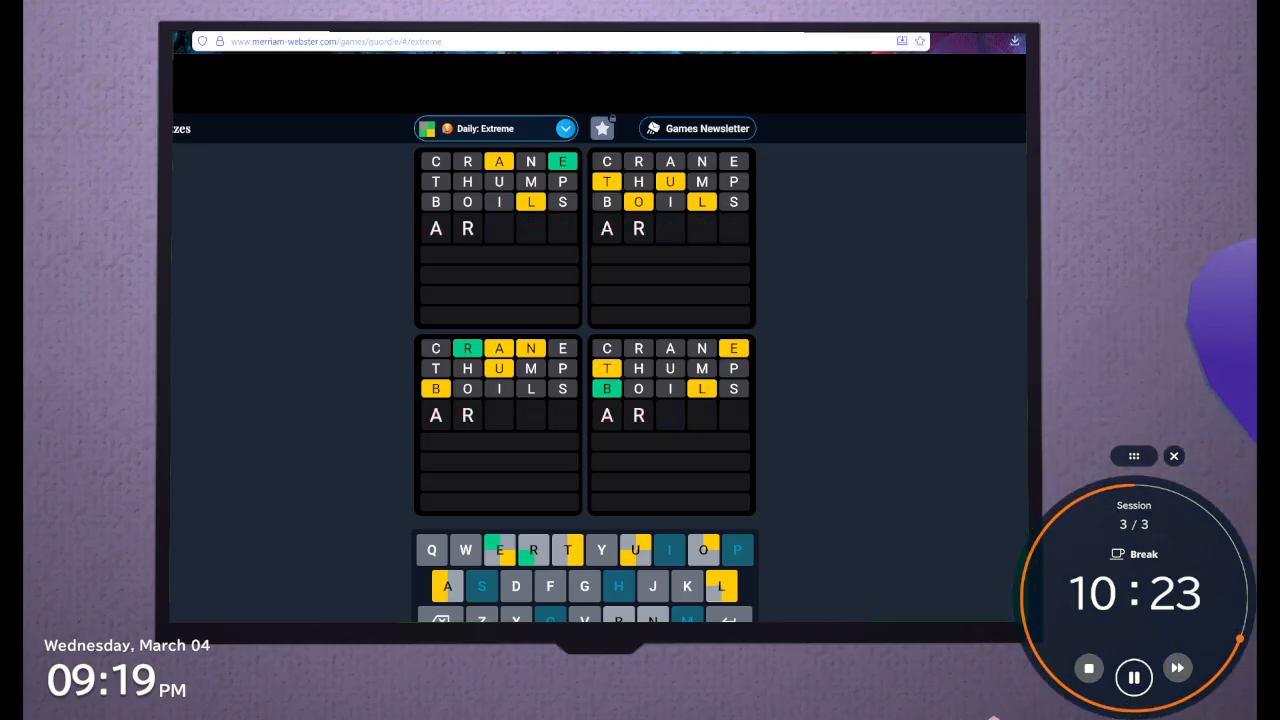
pyautogui.write('nu')
pyautogui.press('BackSpace')
pyautogui.press('BackSpace')
pyautogui.press('BackSpace')
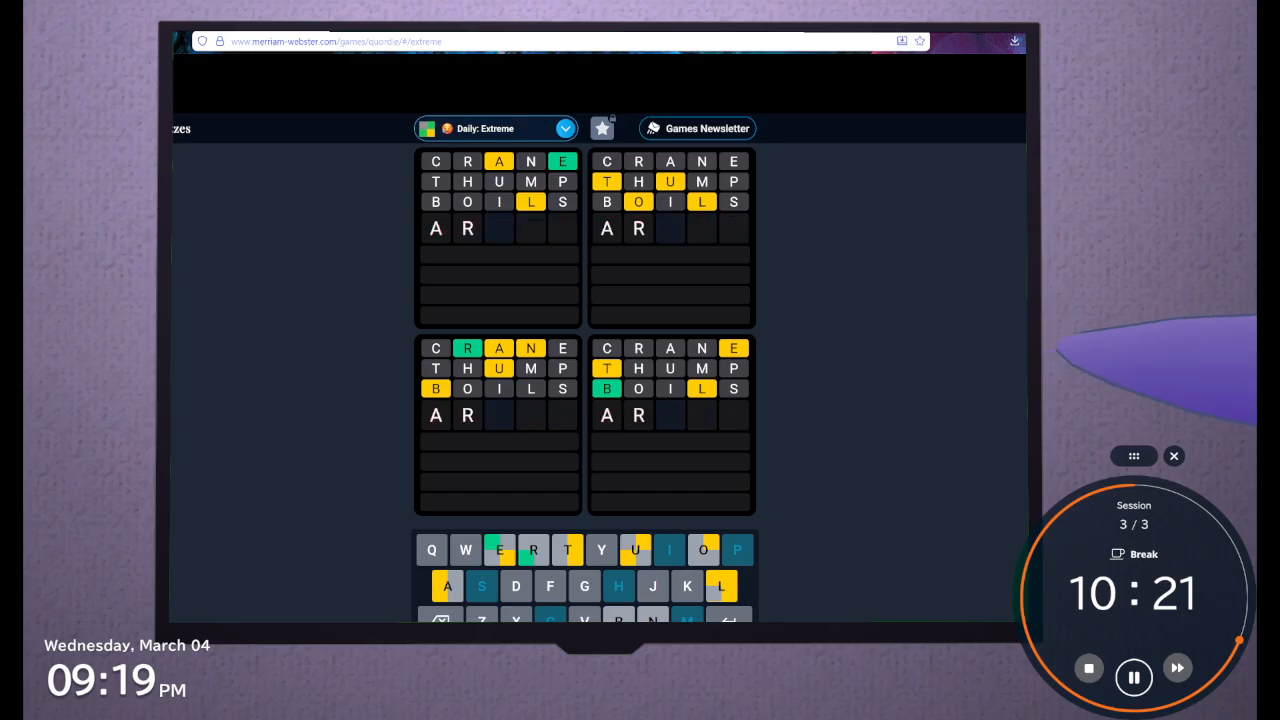
pyautogui.write('UNB')
pyautogui.press('BackSpace')
pyautogui.press('BackSpace')
pyautogui.press('BackSpace')
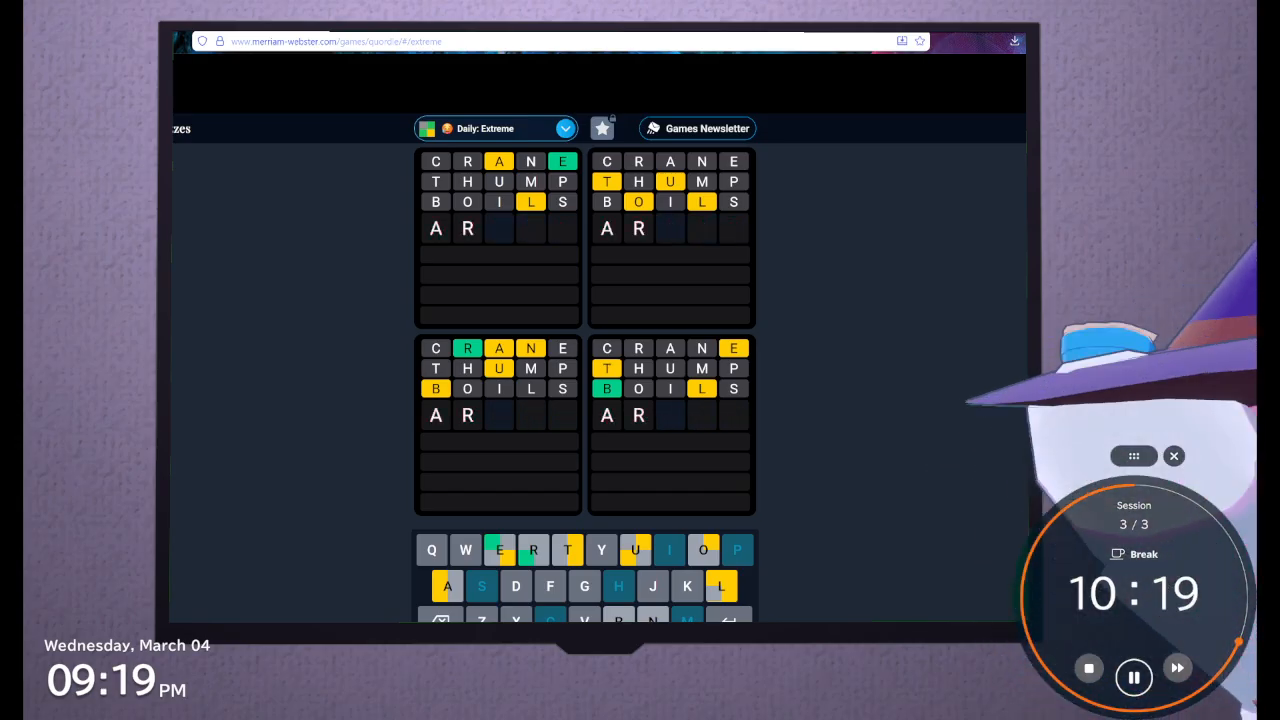
pyautogui.write('BUN')
pyautogui.press('BackSpace')
pyautogui.press('BackSpace')
pyautogui.press('BackSpace')
pyautogui.press('BackSpace')
pyautogui.press('BackSpace')
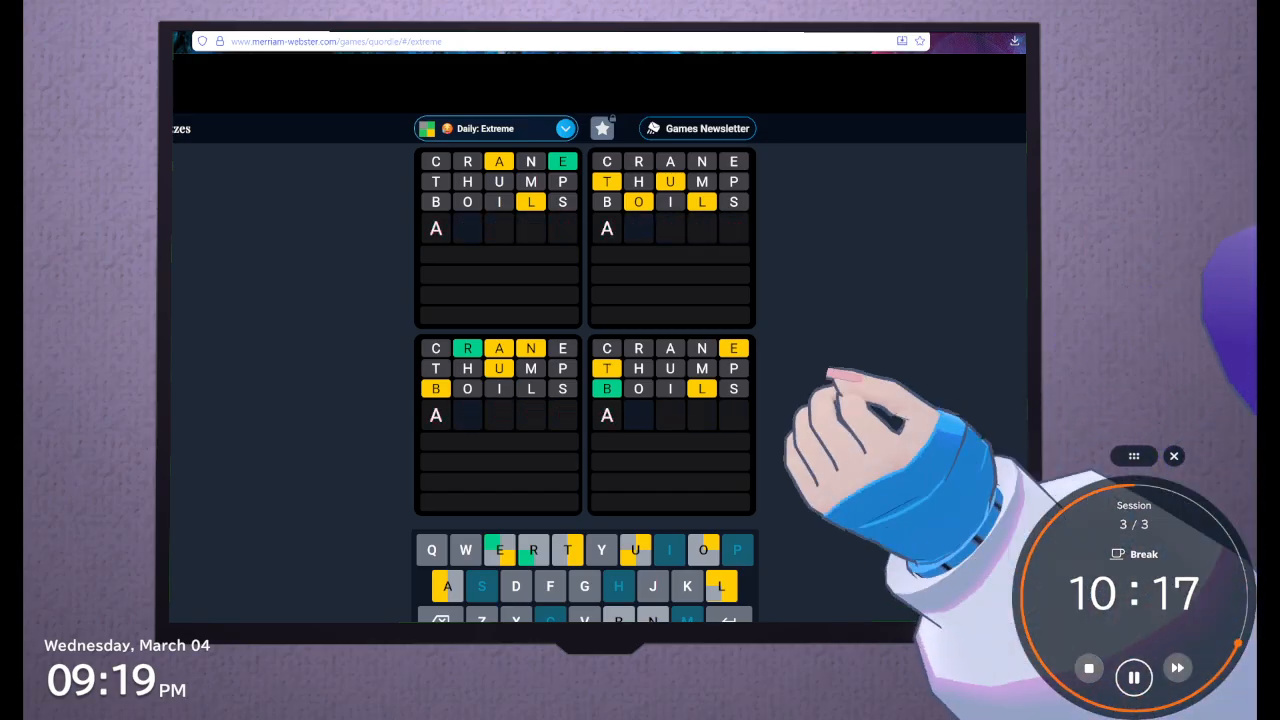
# Submit URBAN as the fourth guess in the Daily: Extreme puzzle
pyautogui.write('N')
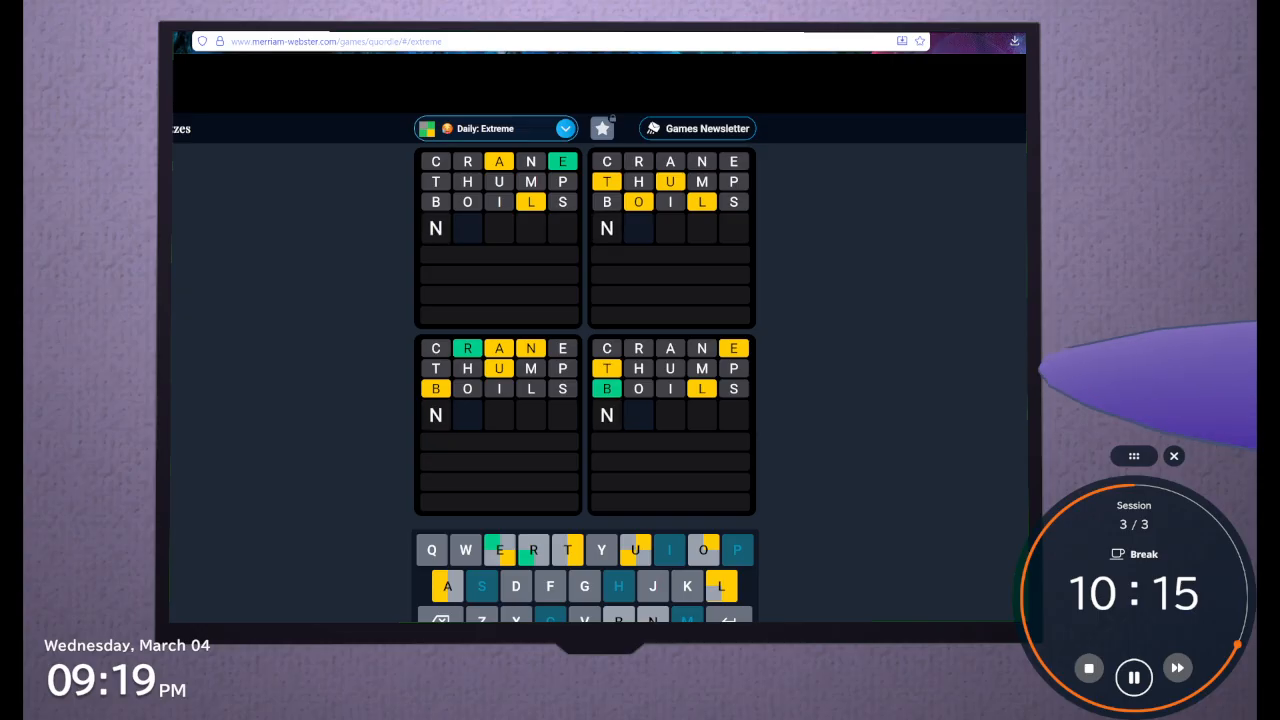
pyautogui.write('BAN')
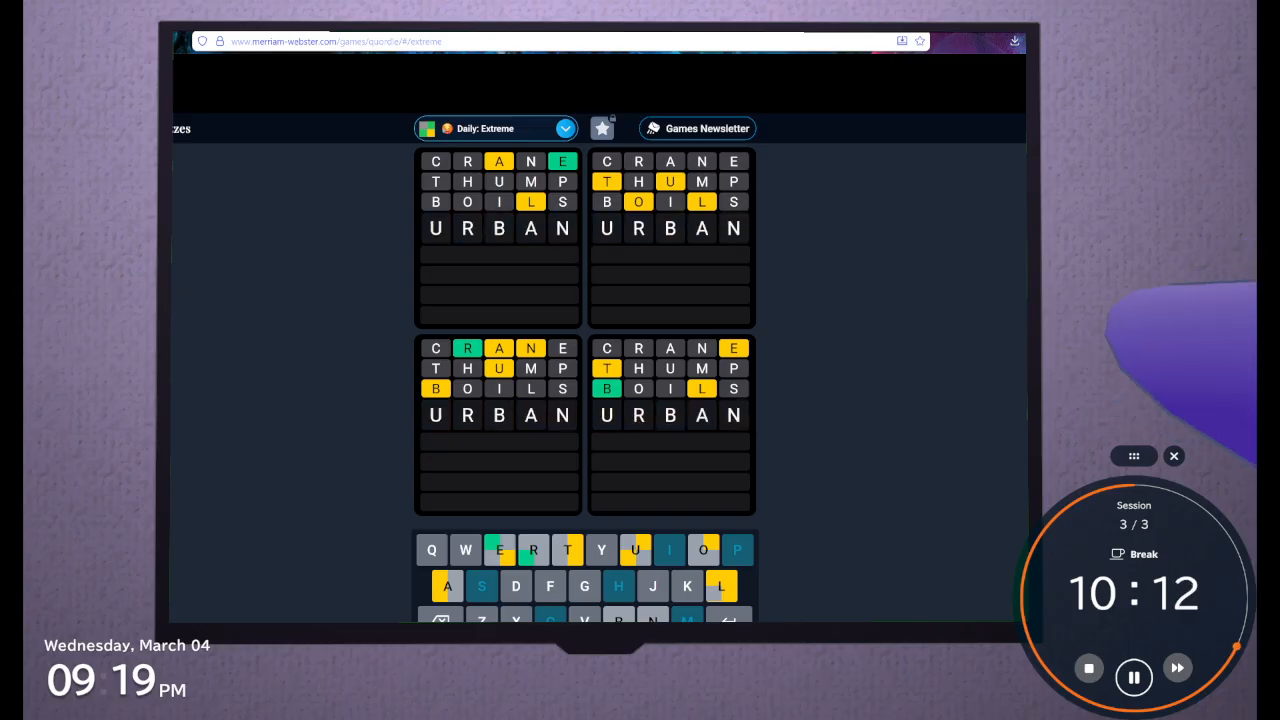
pyautogui.press('Return')
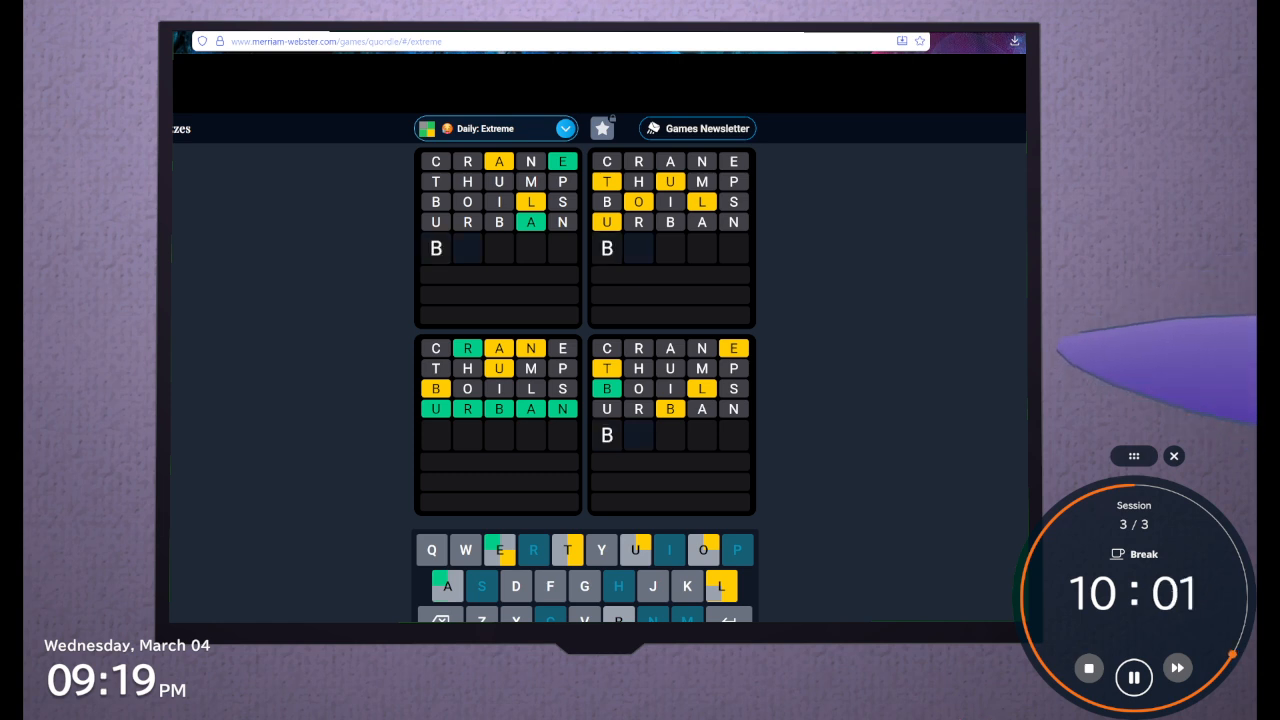
# Try BLEET and a BEE- arrangement for the fifth guess, trimming the row back to B
pyautogui.write('LE')
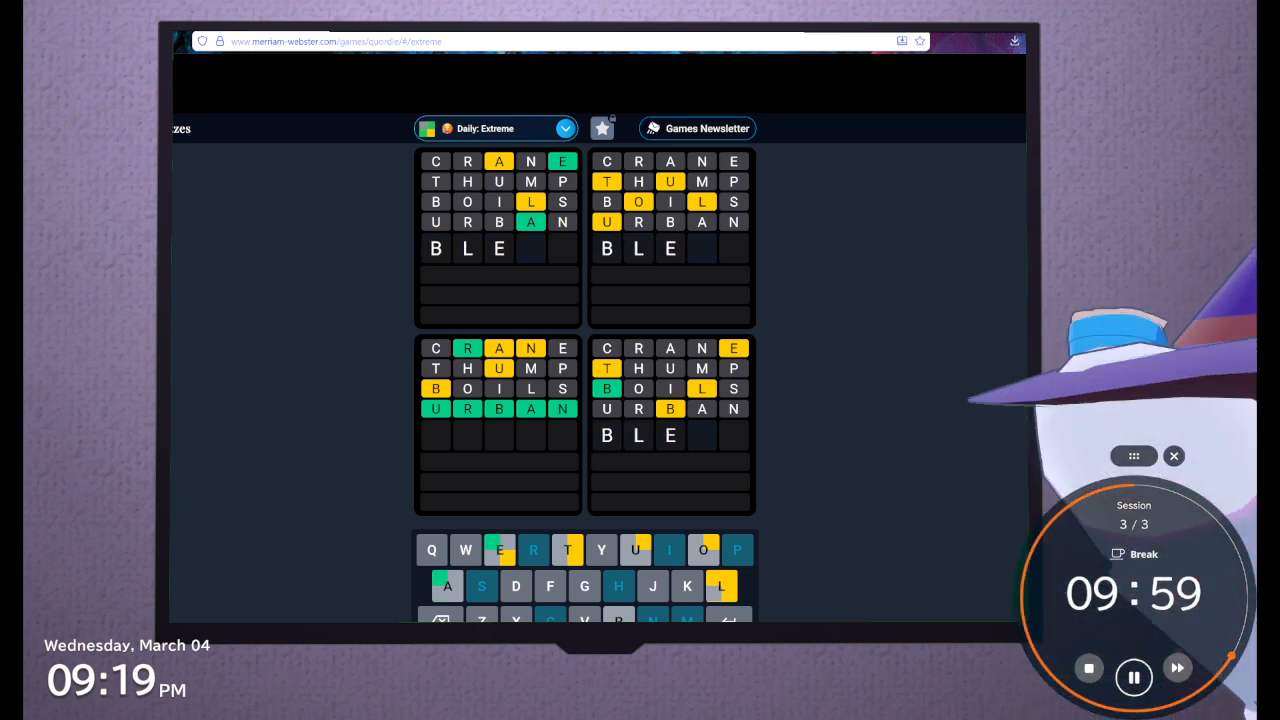
pyautogui.write('ET')
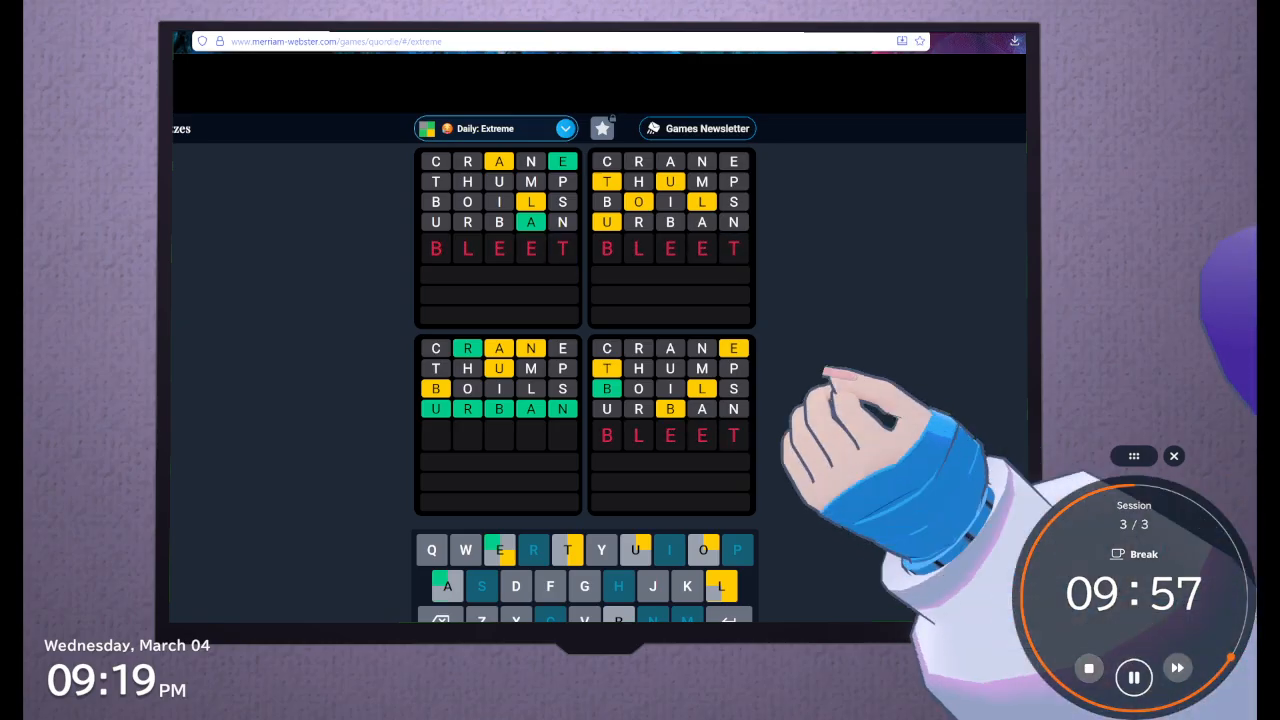
pyautogui.press('BackSpace')
pyautogui.press('BackSpace')
pyautogui.press('BackSpace')
pyautogui.press('BackSpace')
pyautogui.write('EE')
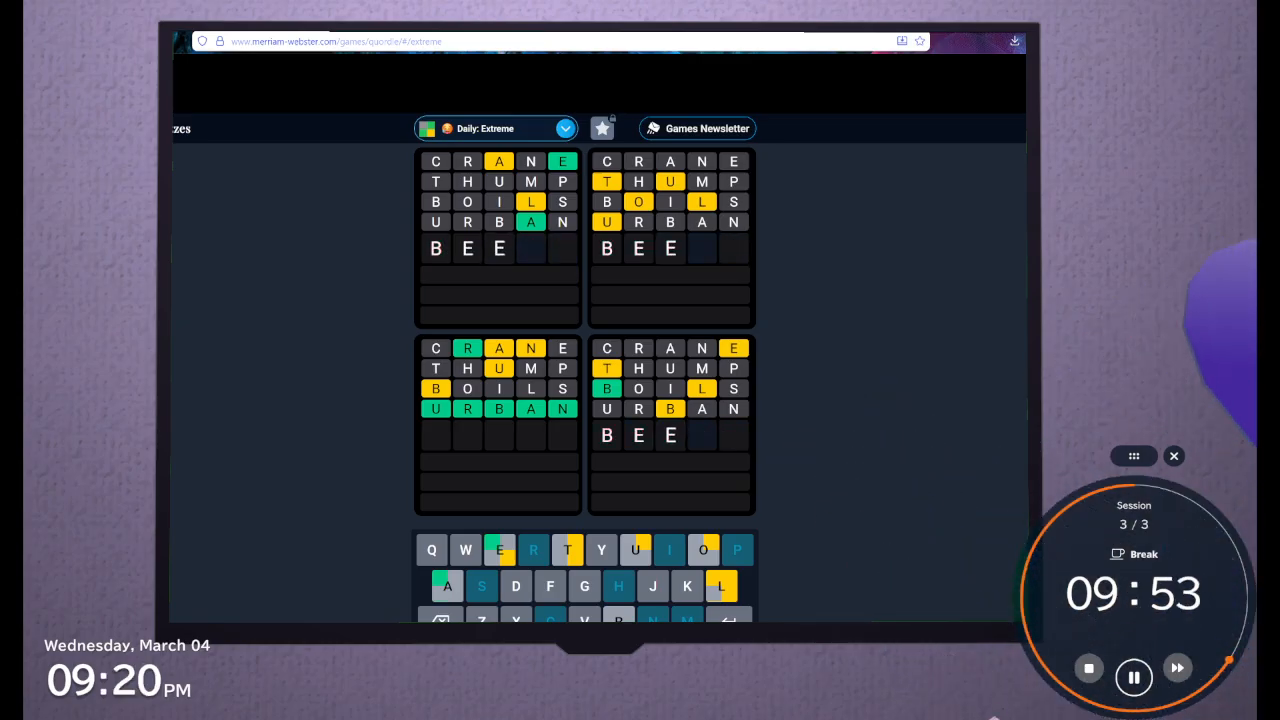
pyautogui.write('TL')
pyautogui.press('BackSpace')
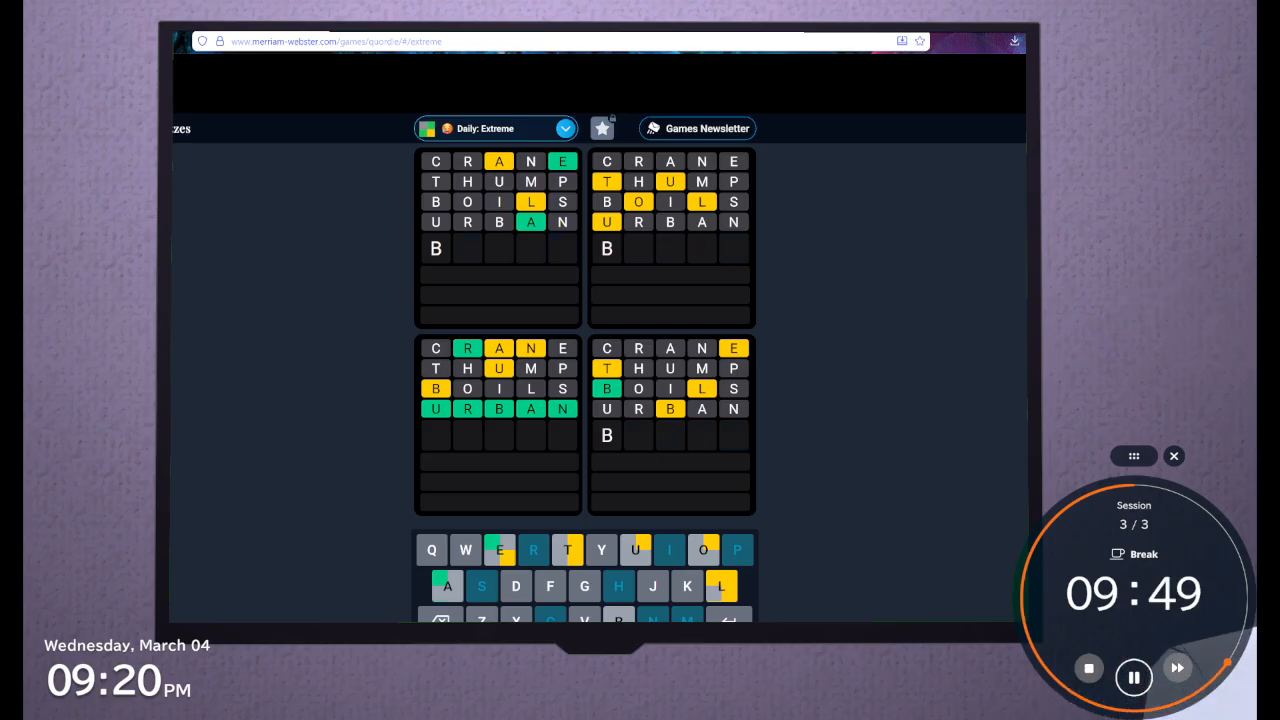
# Try BLEAT for the fifth guess and trim it back to BLE
pyautogui.write('B')
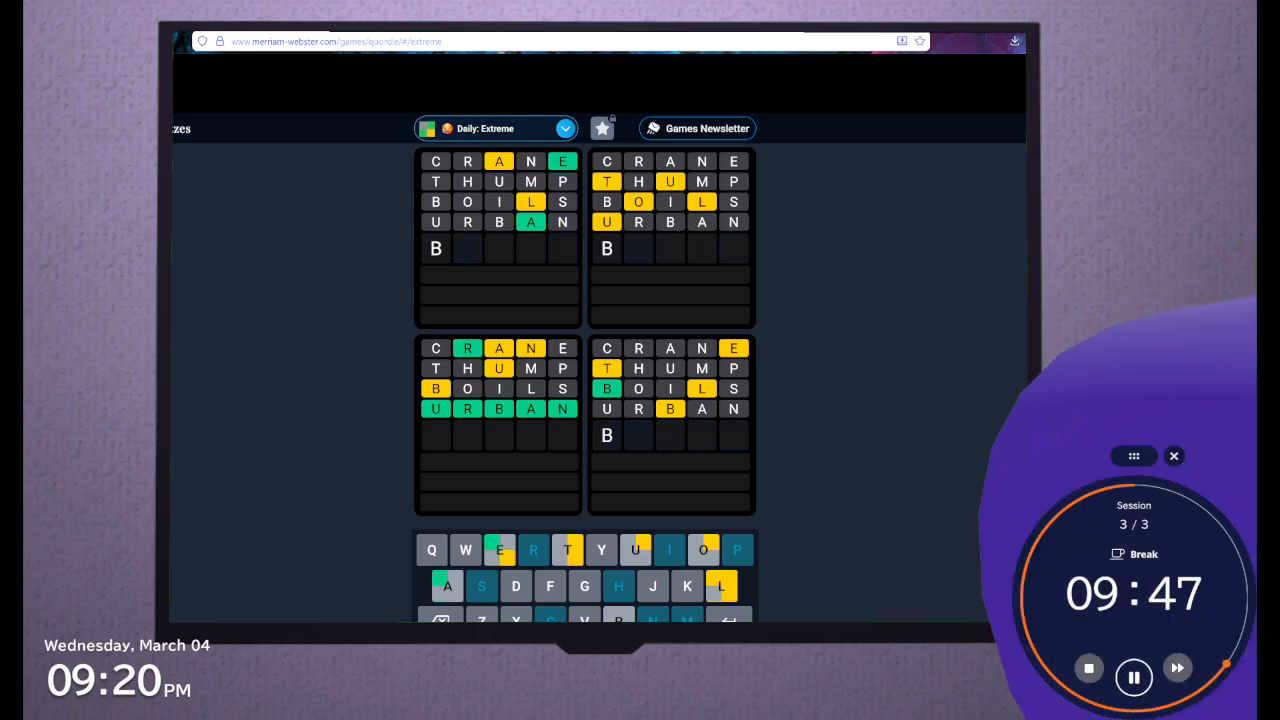
pyautogui.write('L')
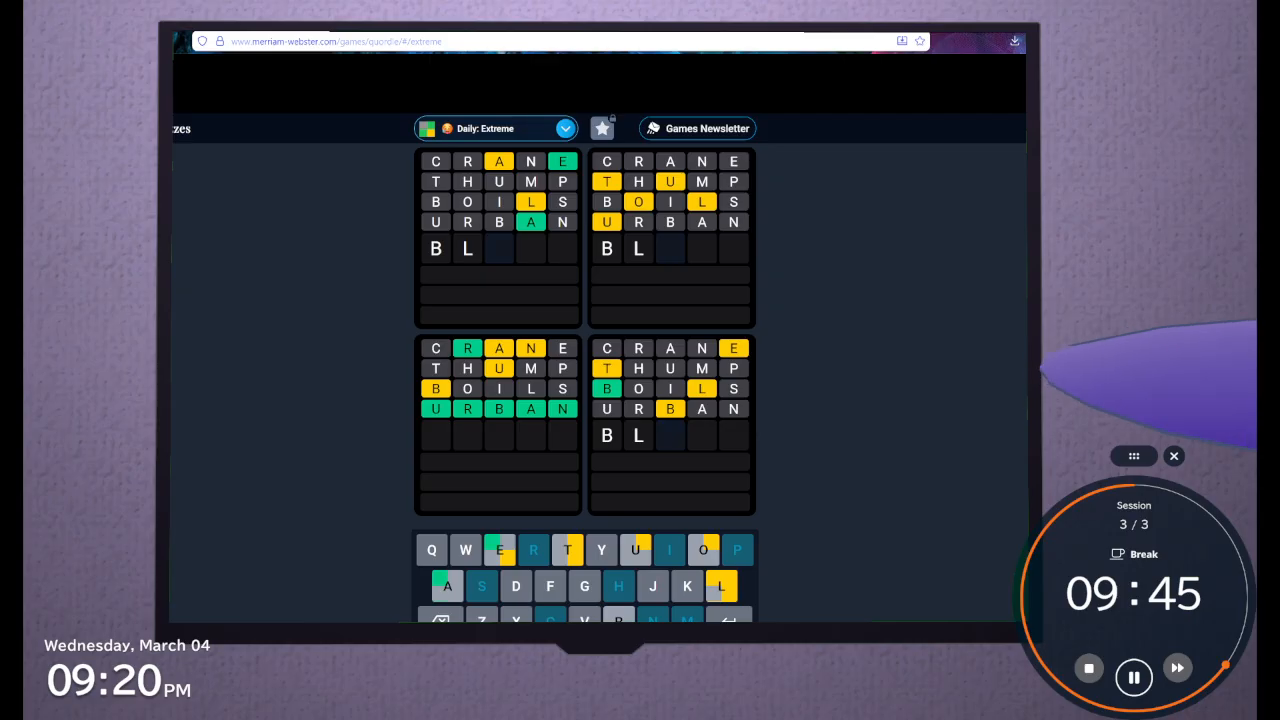
pyautogui.write('E')
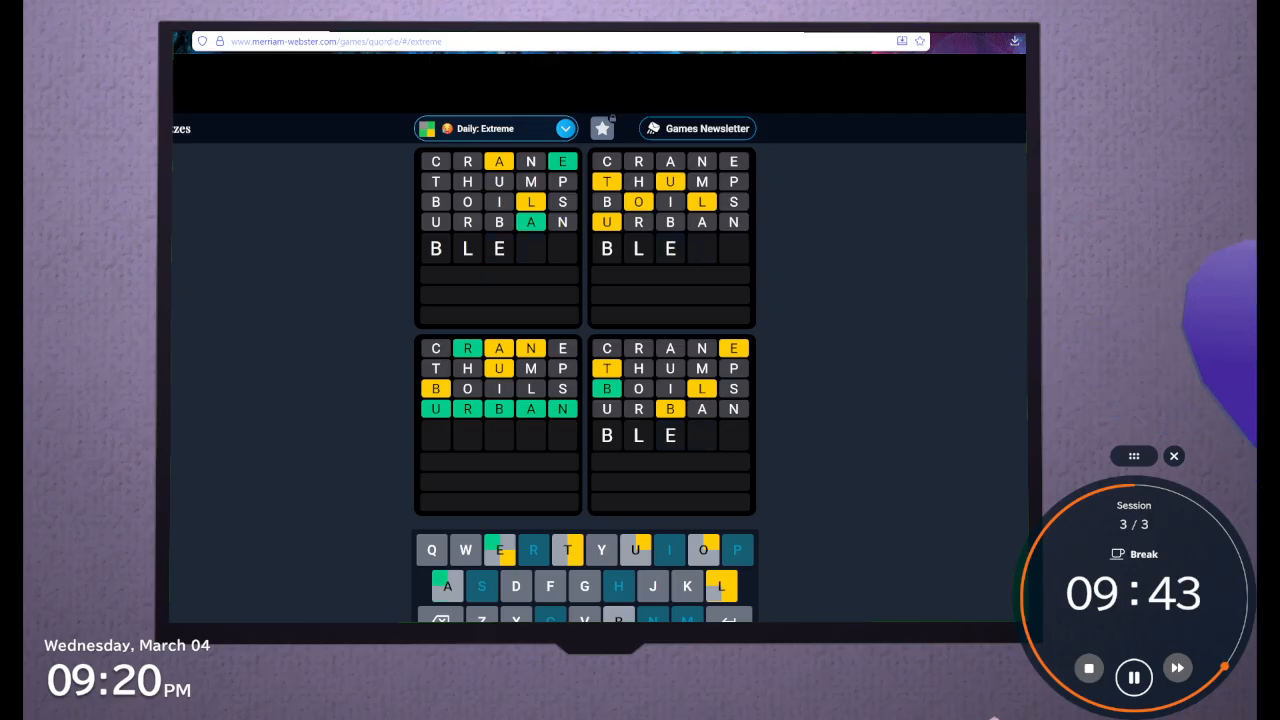
pyautogui.write('AT')
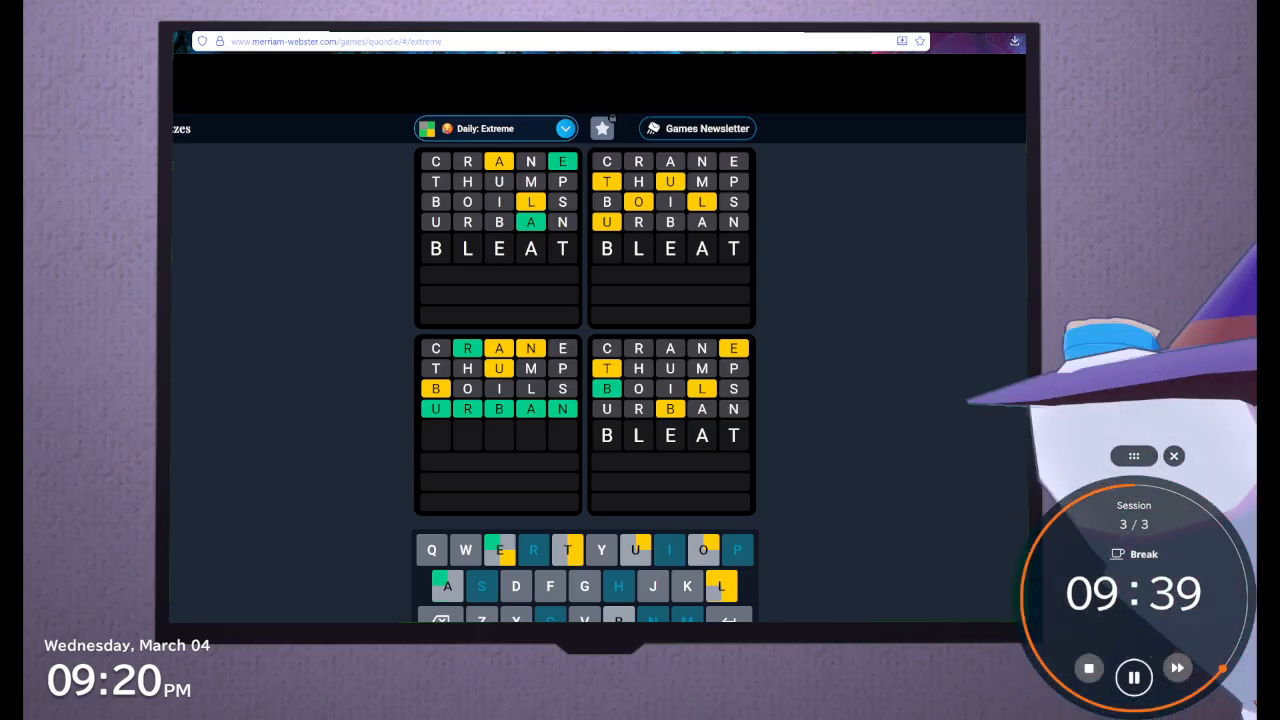
pyautogui.press('BackSpace')
pyautogui.press('BackSpace')
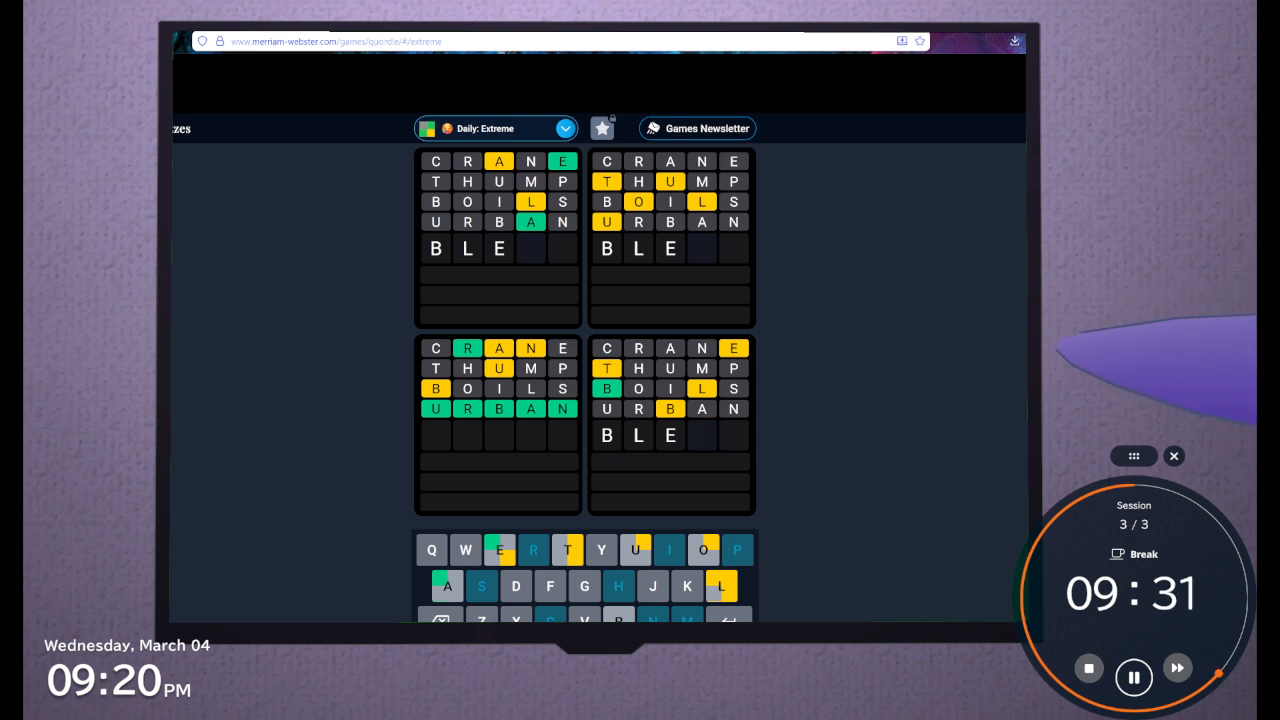
# Try further endings after BLE, including BLEDT, and trim the fifth guess back to B
pyautogui.write('o')
pyautogui.press('BackSpace')
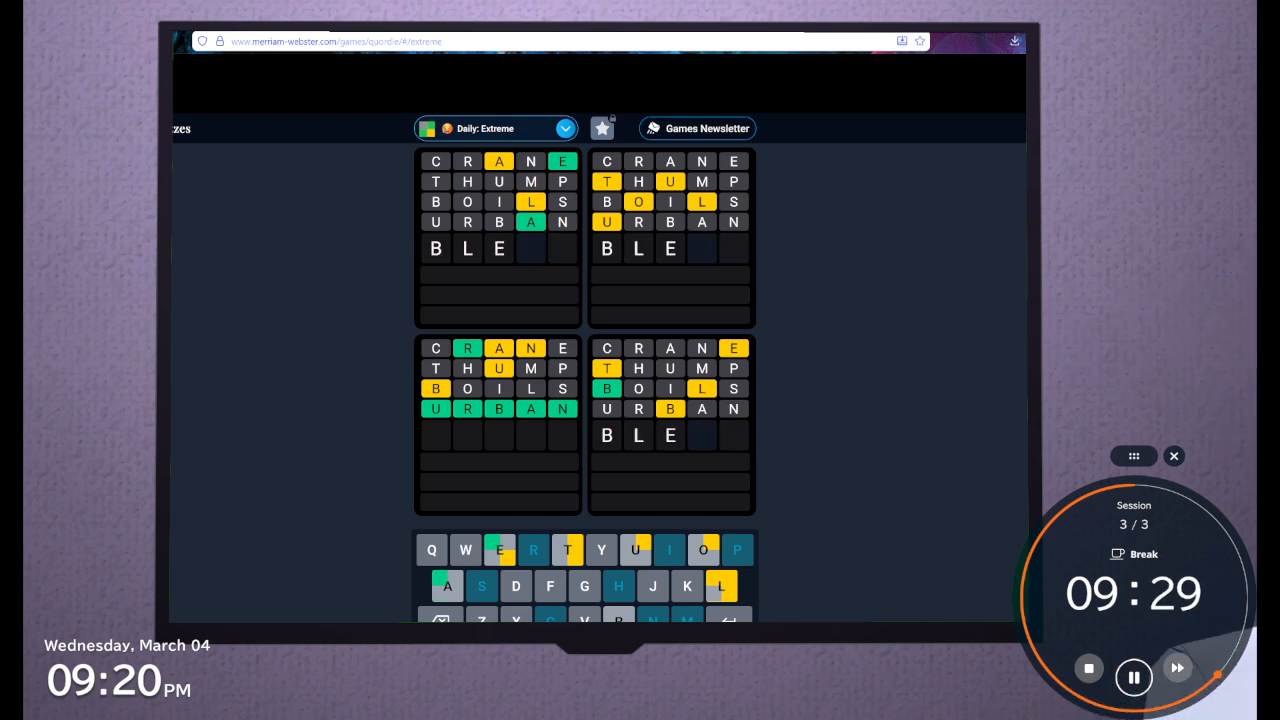
pyautogui.write('d')
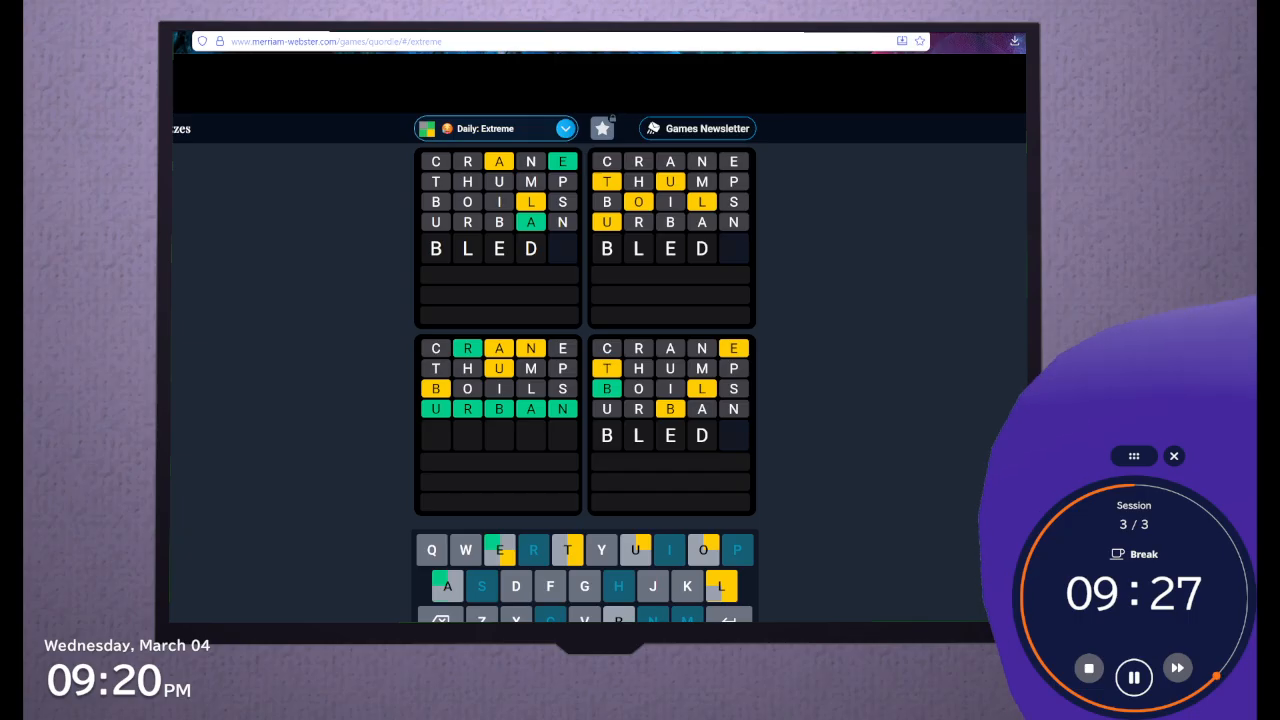
pyautogui.write('r')
pyautogui.press('BackSpace')
pyautogui.write('t')
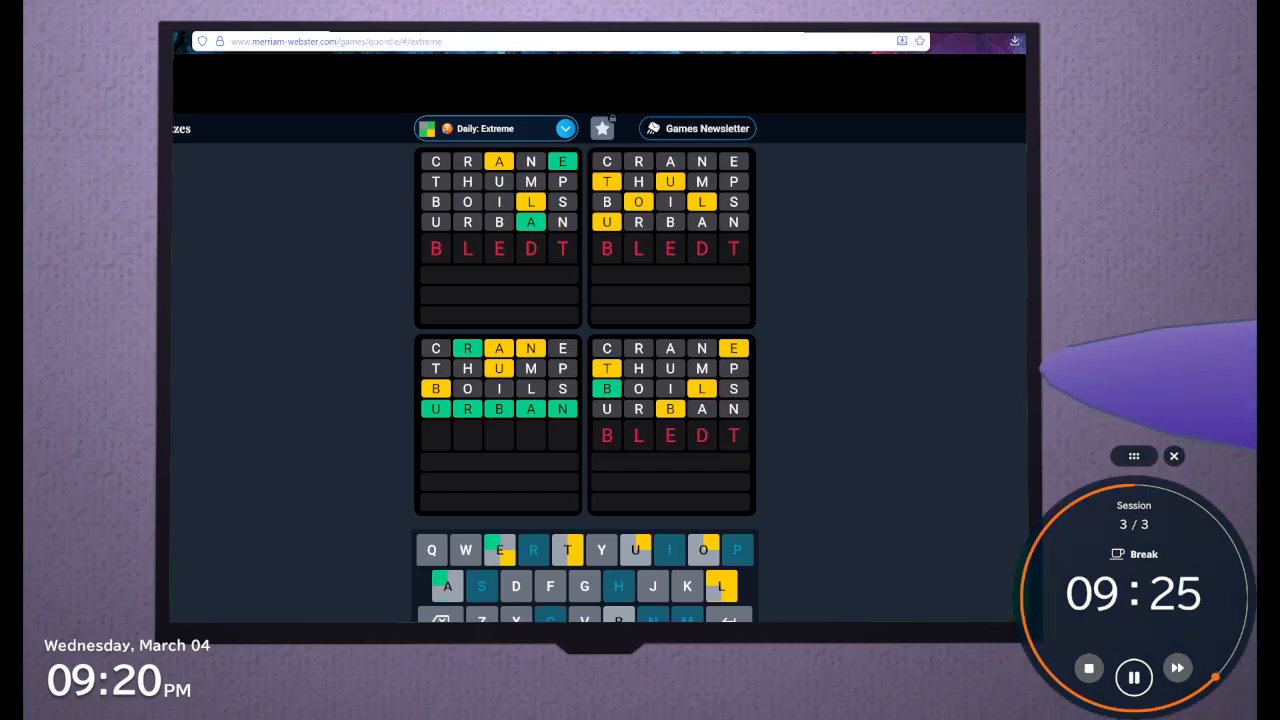
pyautogui.press('BackSpace')
pyautogui.press('BackSpace')
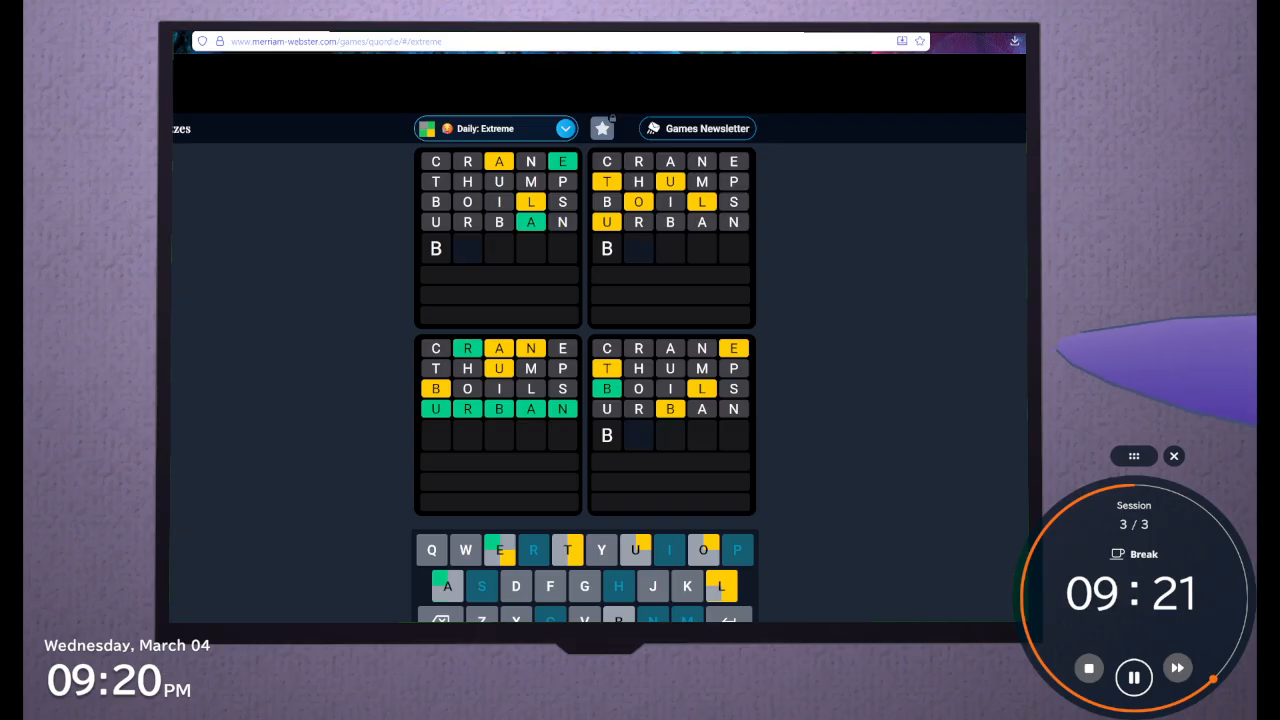
# Try fifth-guess arrangements built on BELT with different last letters, and clear the row
pyautogui.write('ek')
pyautogui.press('BackSpace')
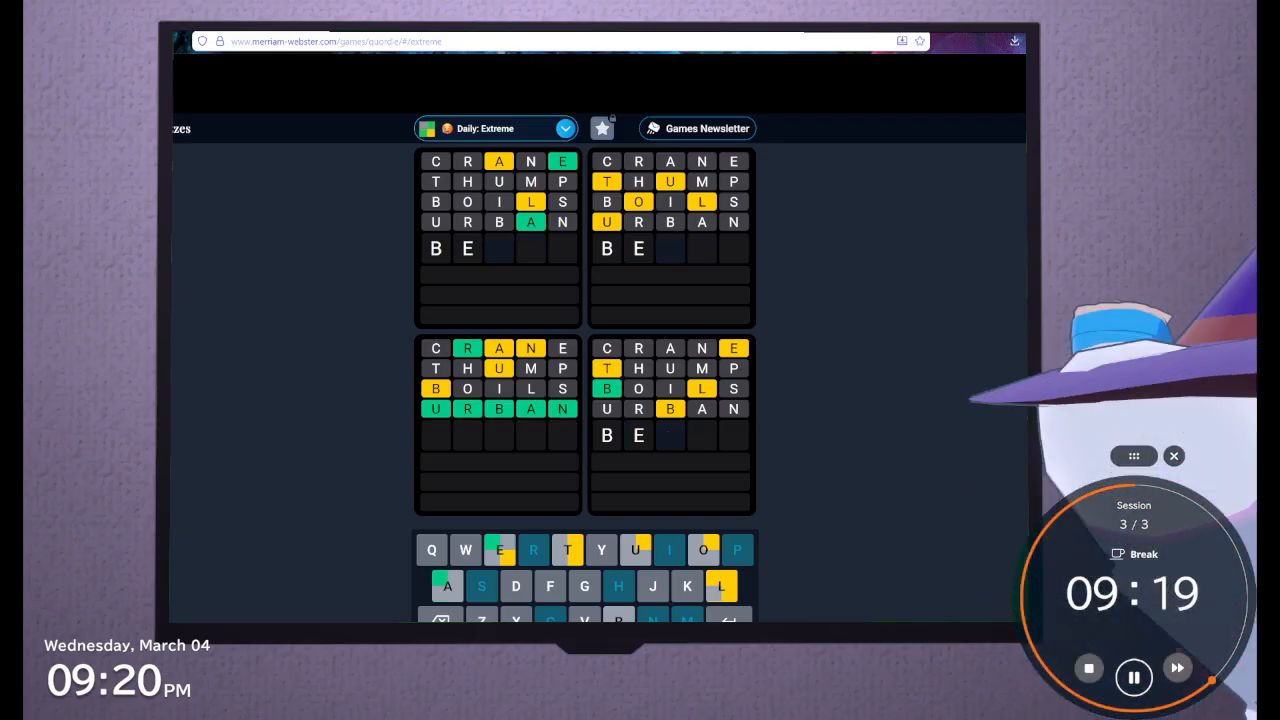
pyautogui.write('lt')
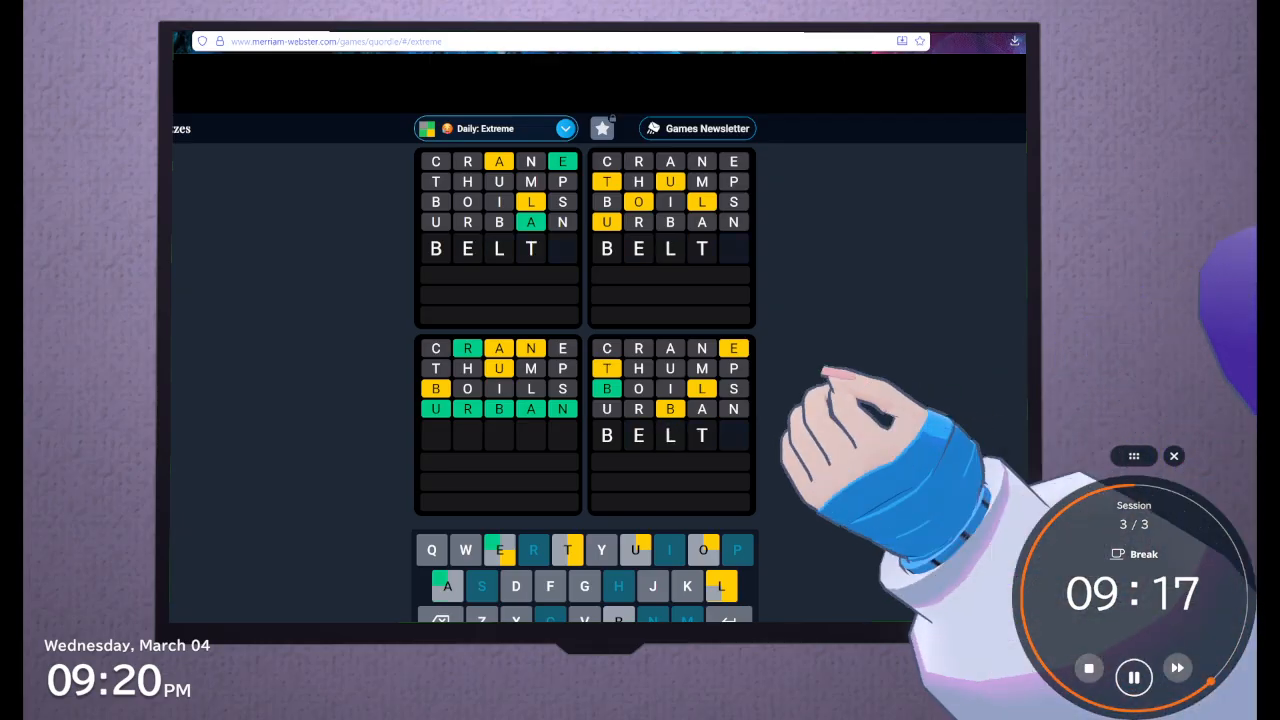
pyautogui.write('y')
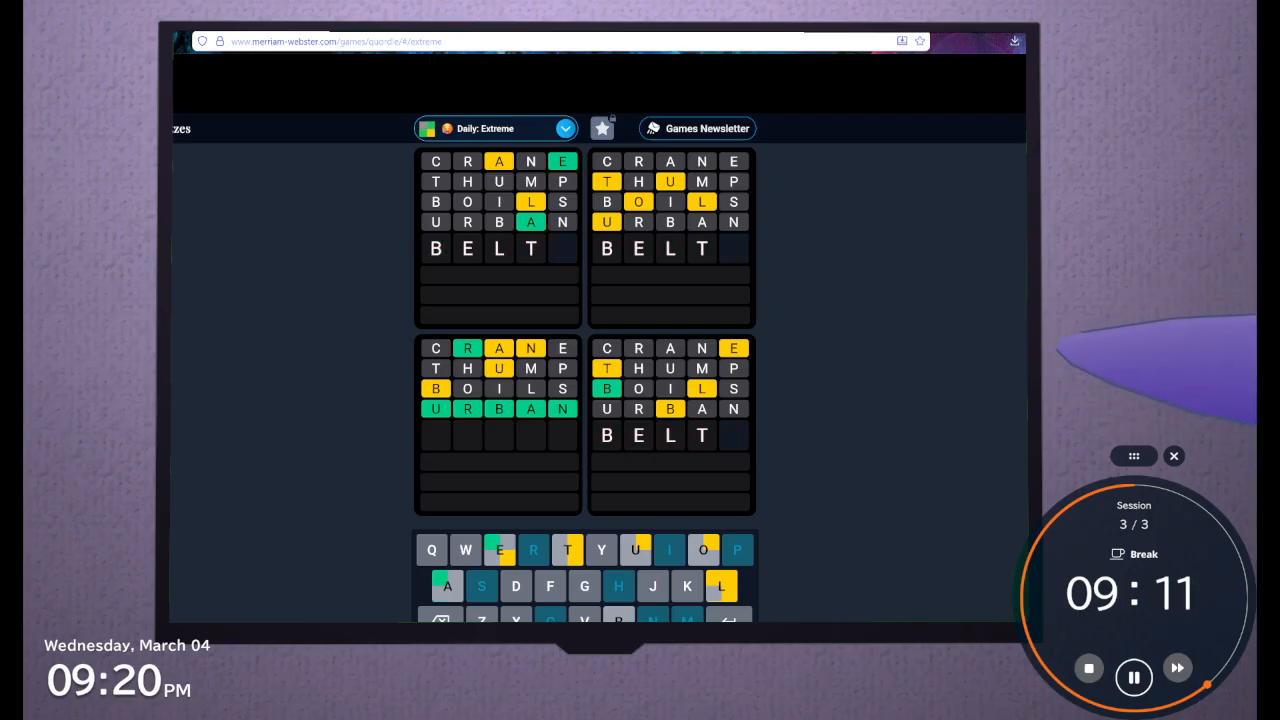
pyautogui.write('o')
pyautogui.press('BackSpace')
pyautogui.press('BackSpace')
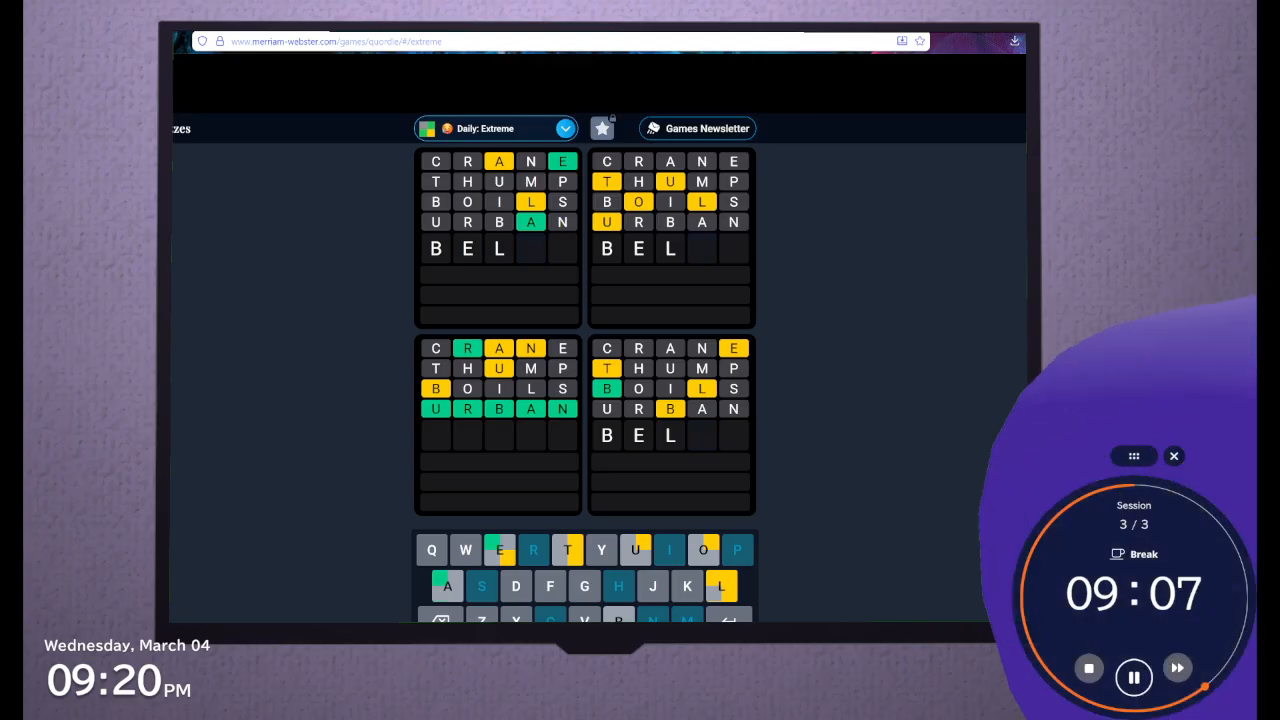
pyautogui.write('t')
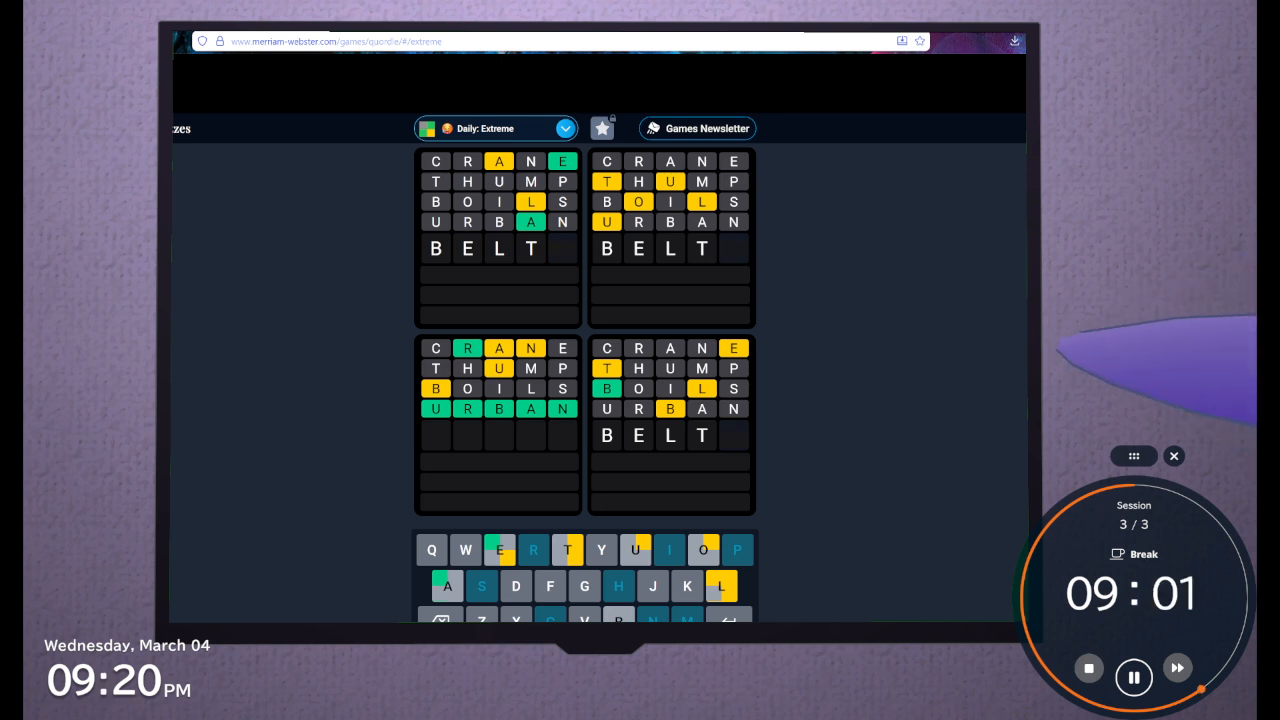
pyautogui.press('BackSpace')
pyautogui.press('BackSpace')
pyautogui.press('BackSpace')
pyautogui.press('BackSpace')
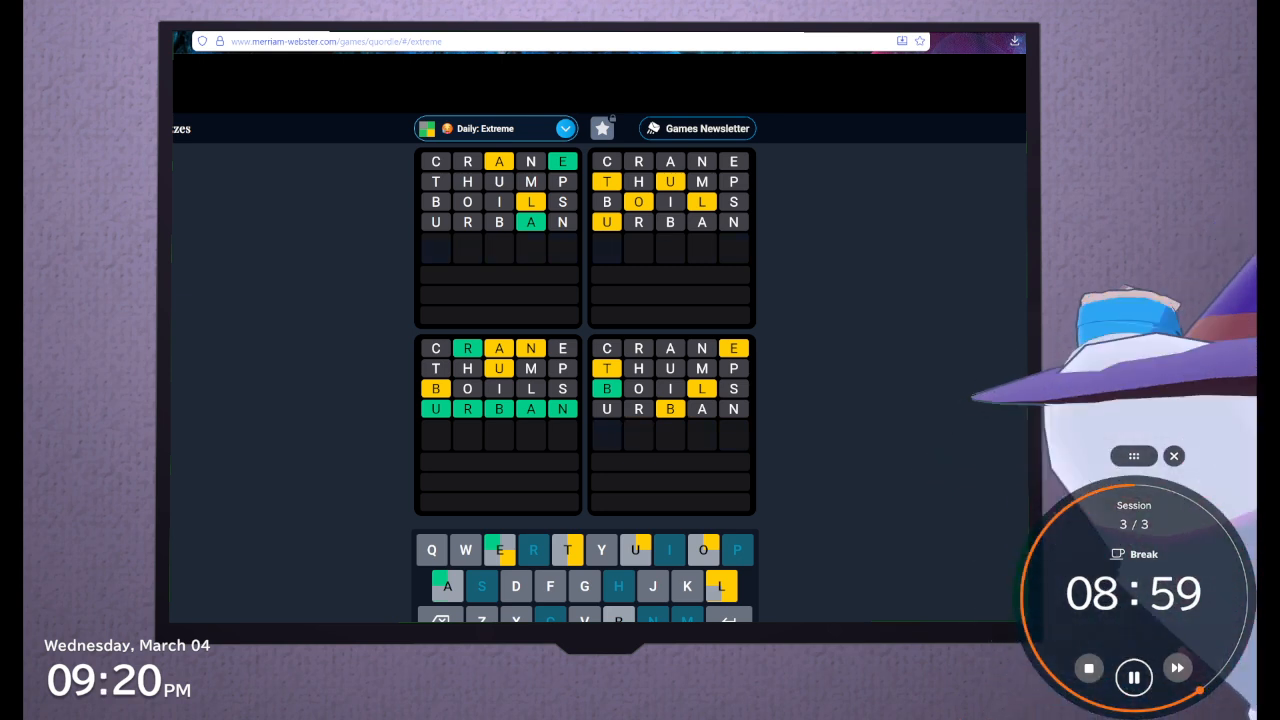
pyautogui.write('B')
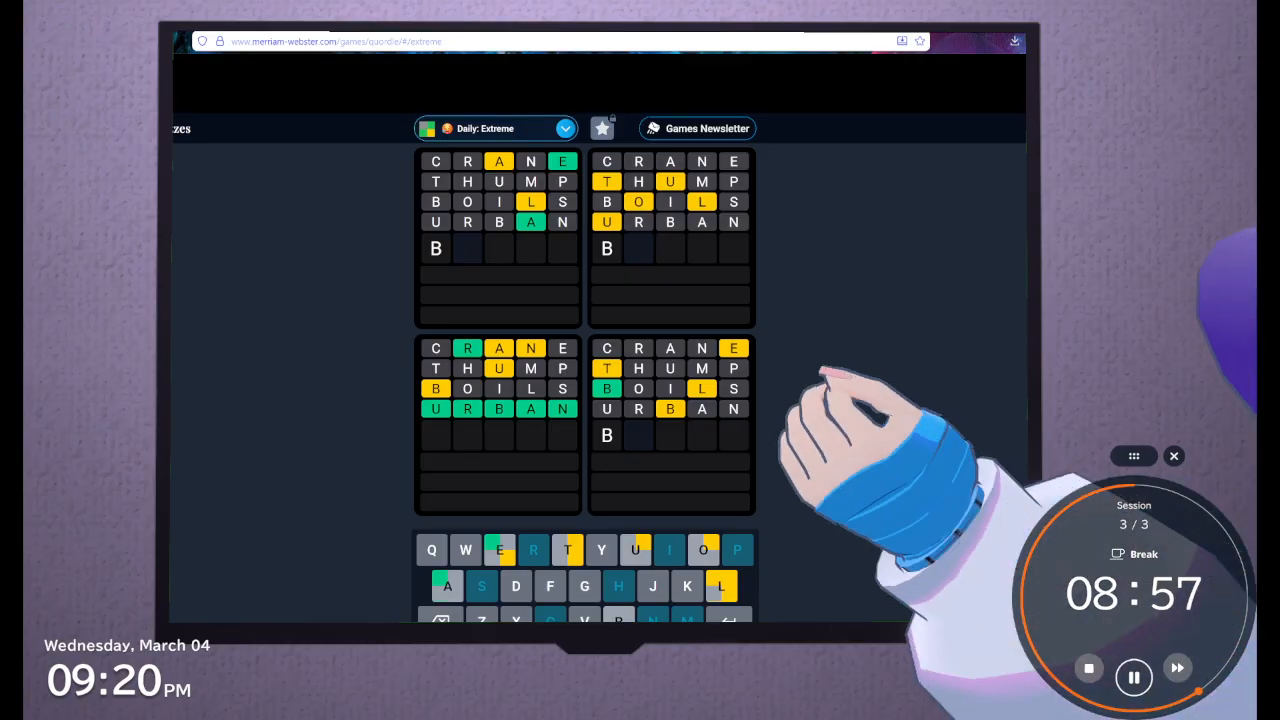
pyautogui.write('EL')
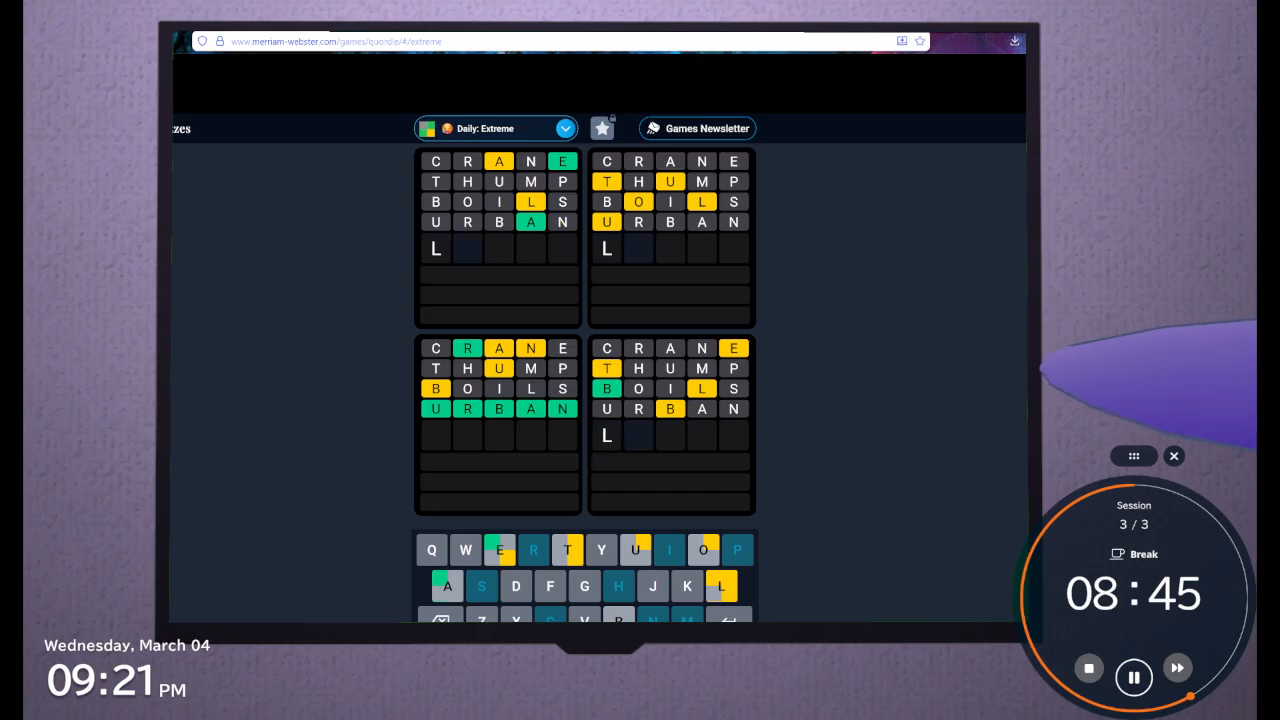
# Try LOUT as the start of the fifth guess with different final letters, removing each ending
pyautogui.write('o')
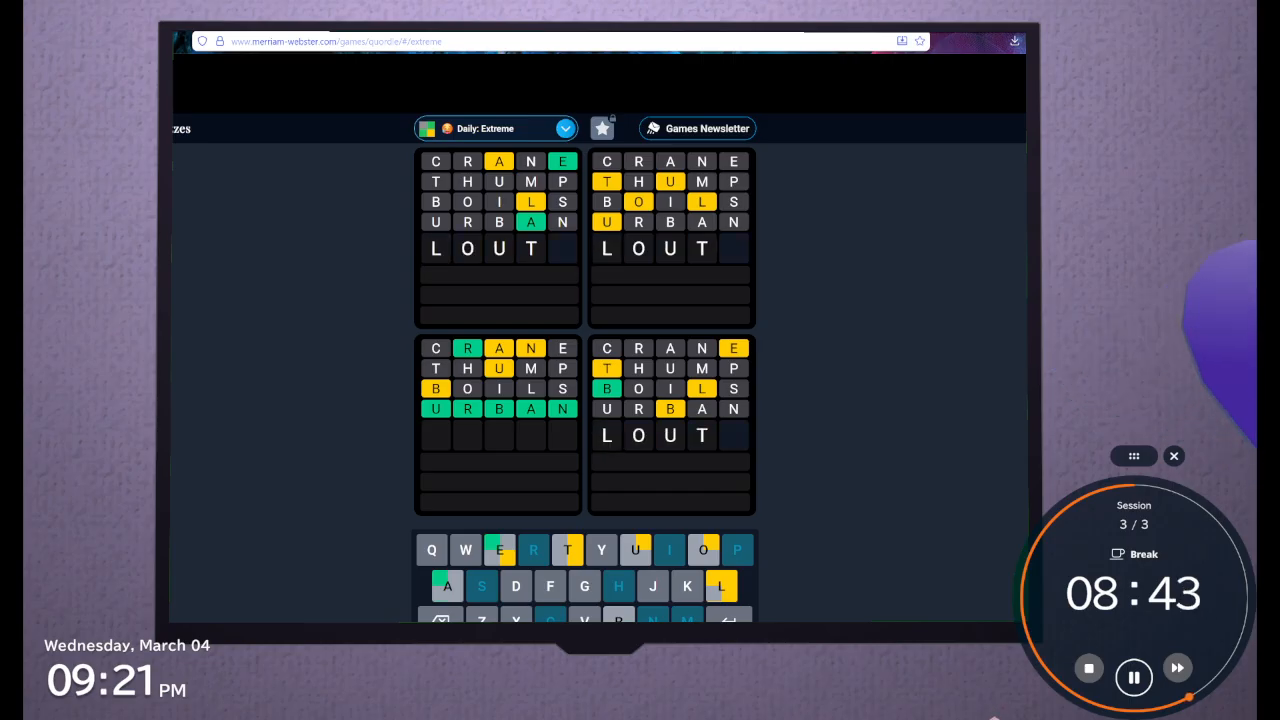
pyautogui.write('y')
pyautogui.press('BackSpace')
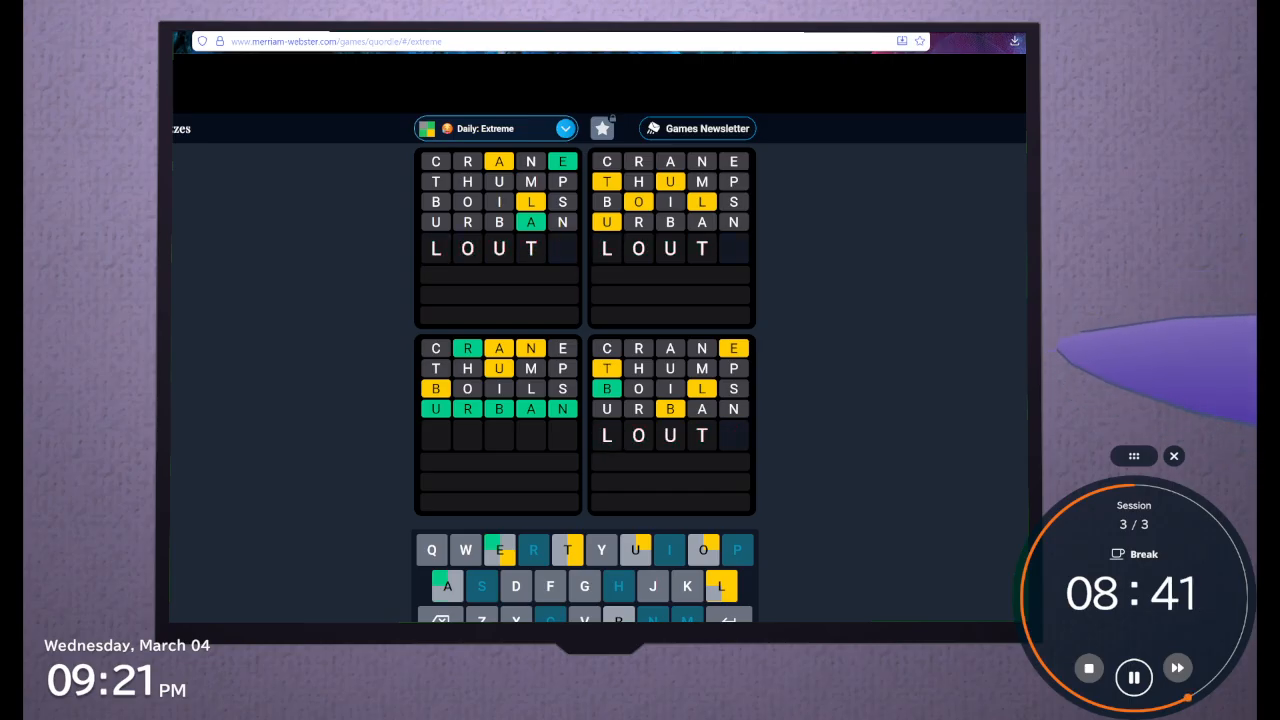
pyautogui.press('BackSpace')
pyautogui.write('s')
pyautogui.press('BackSpace')
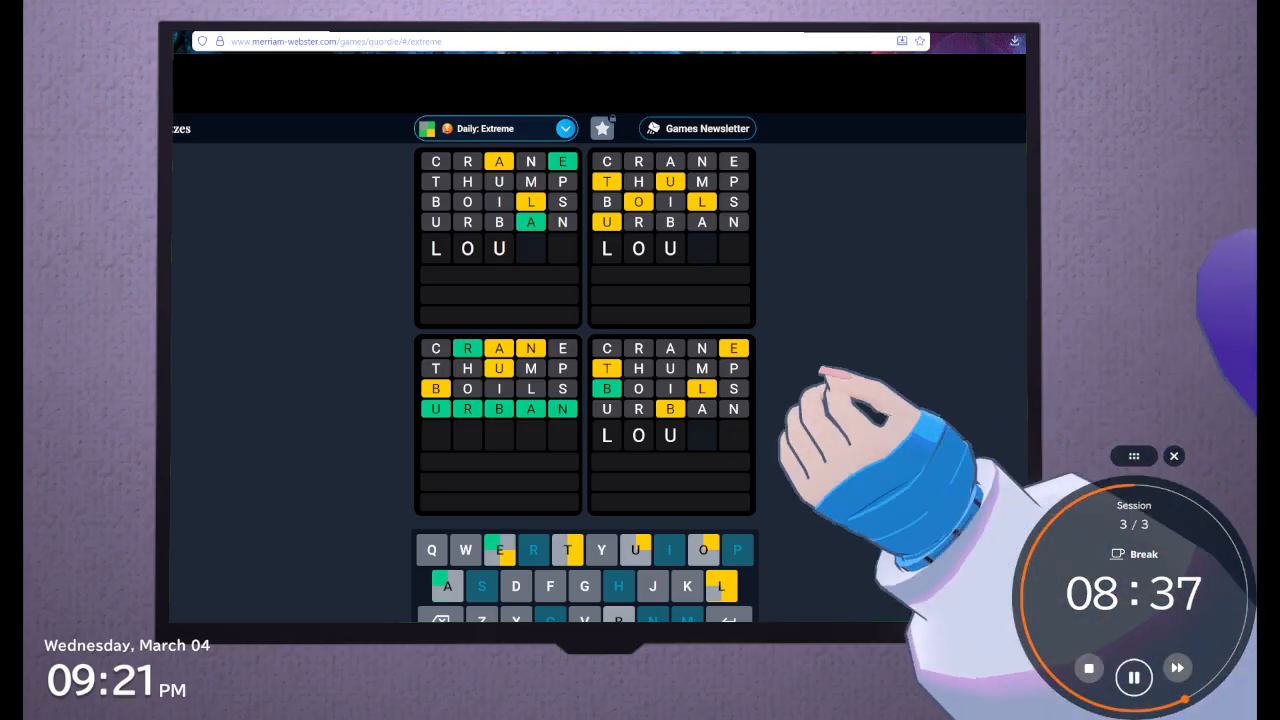
pyautogui.write('y')
pyautogui.press('BackSpace')
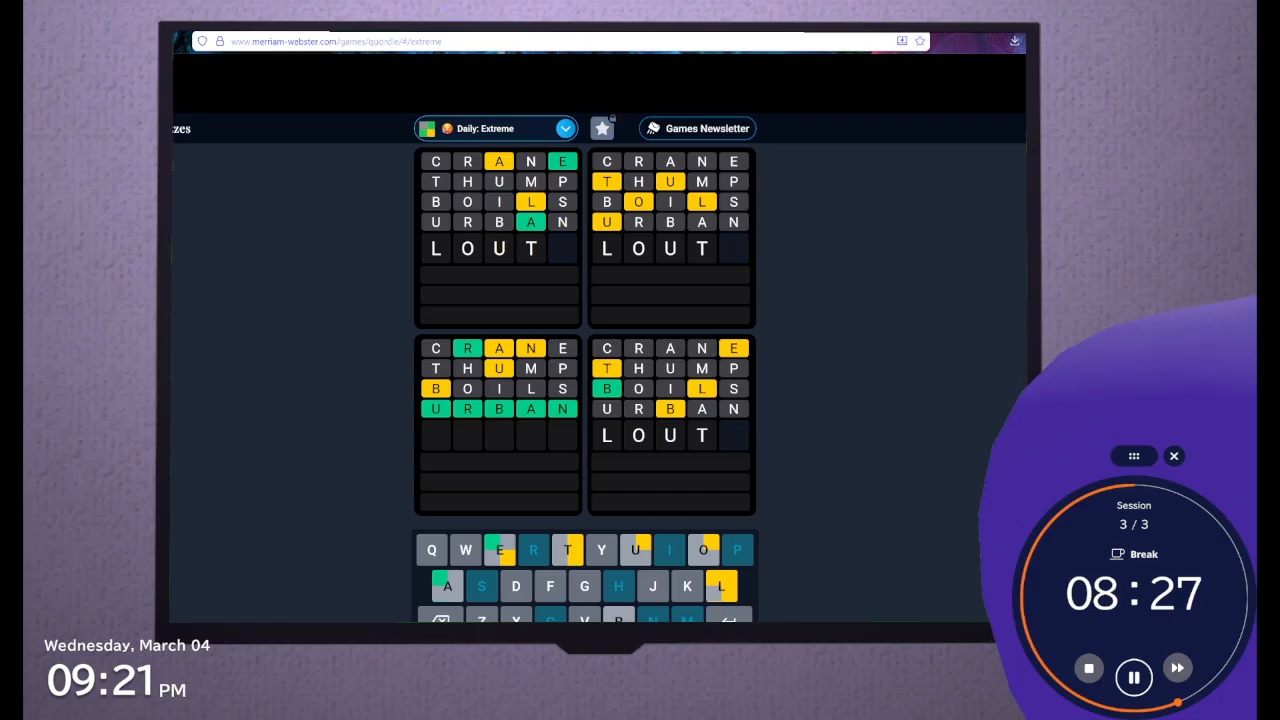
# Try LOUTX for the fifth guess and clear the row
pyautogui.write('x')
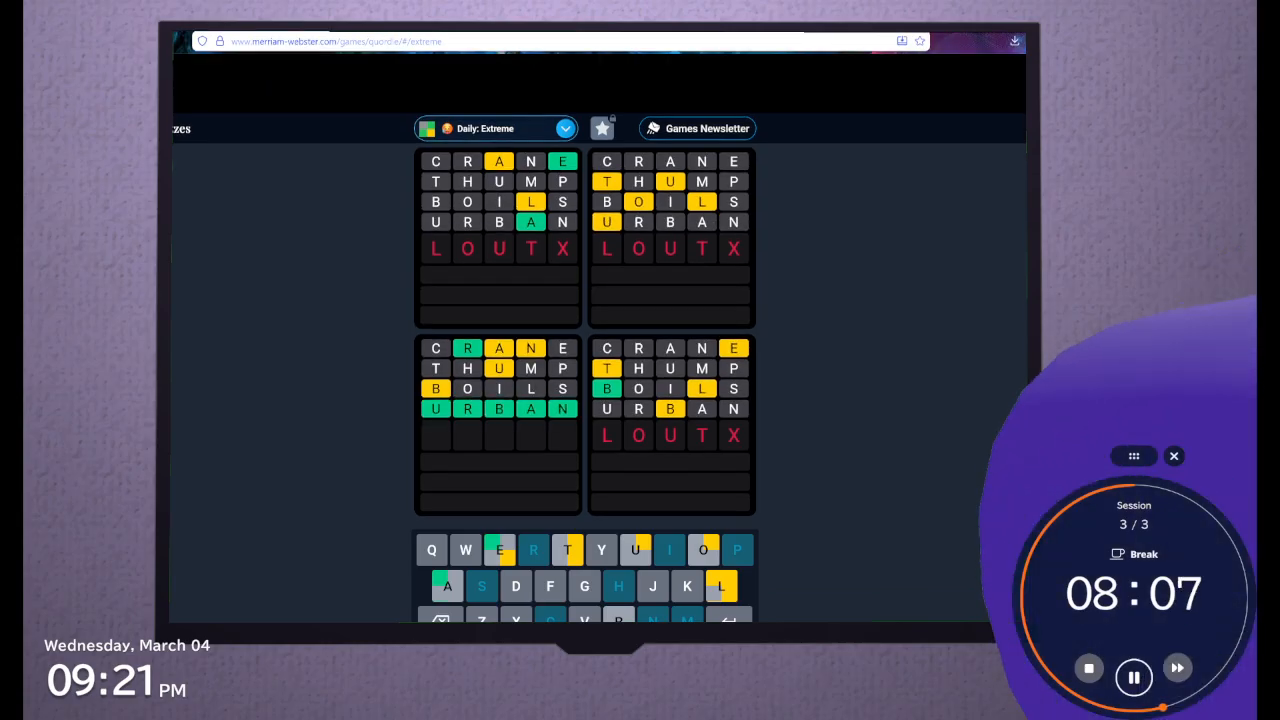
pyautogui.press('BackSpace')
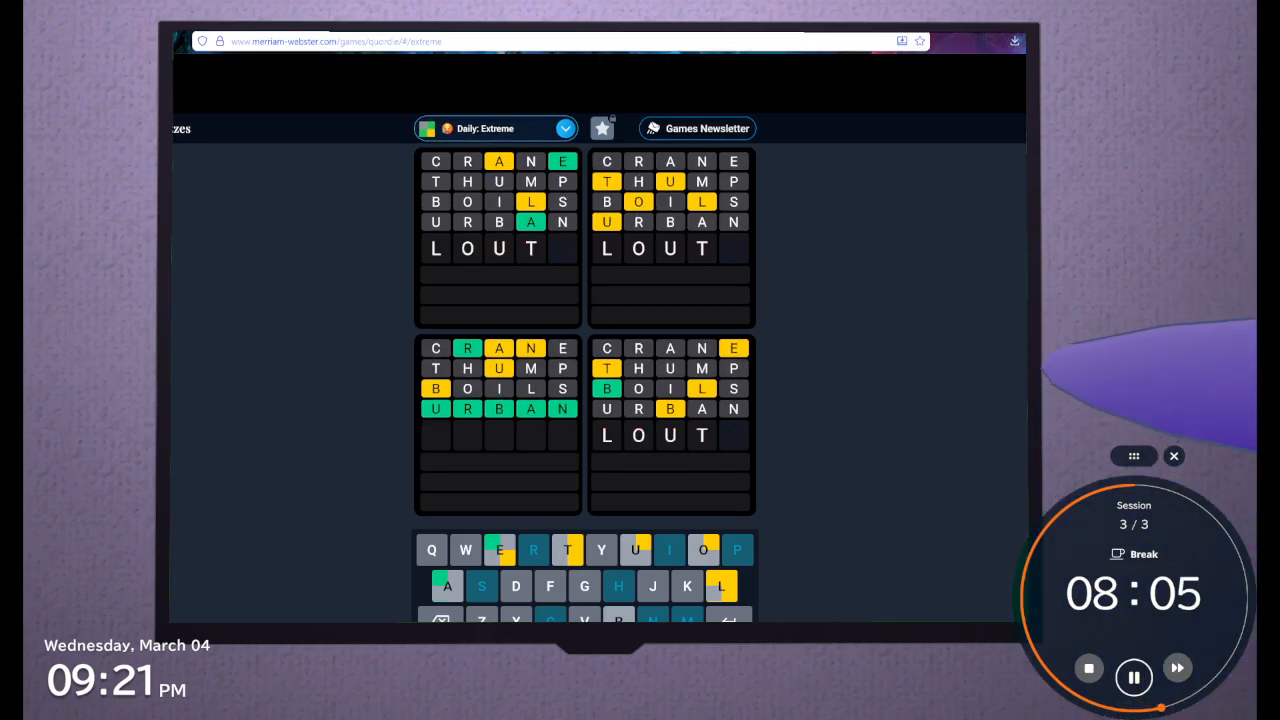
pyautogui.press('BackSpace')
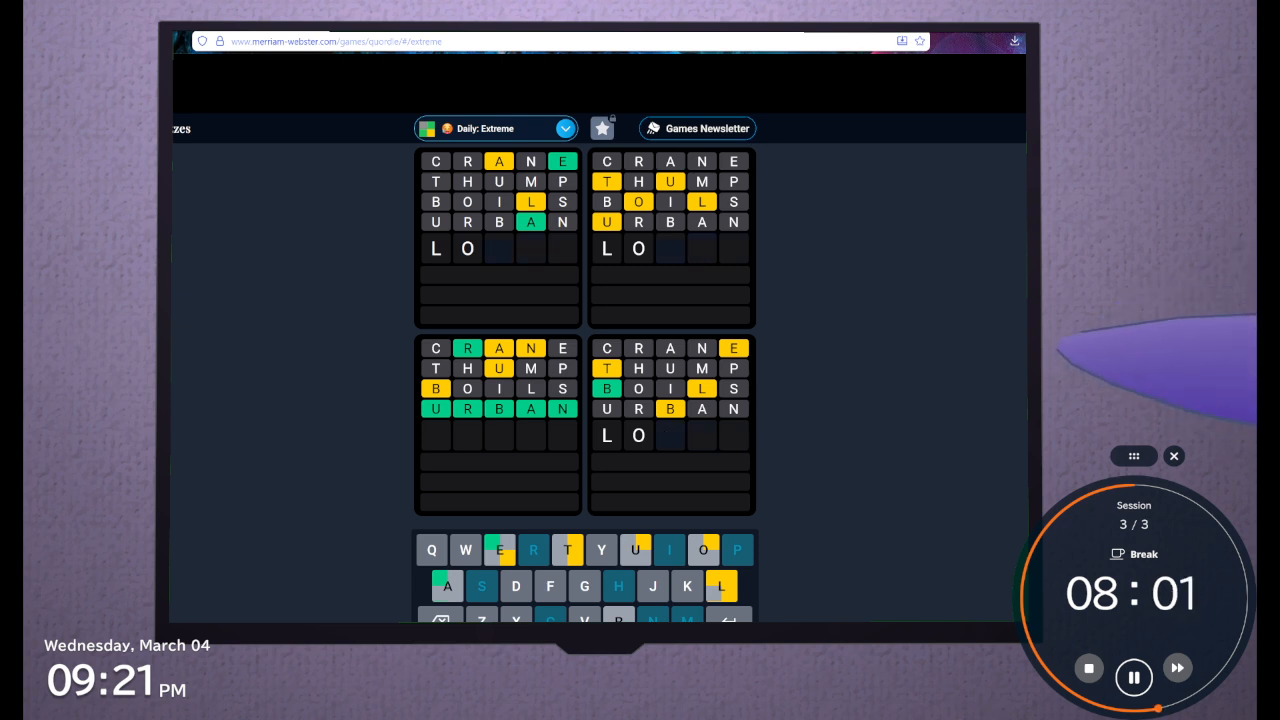
pyautogui.press('BackSpace')
pyautogui.press('BackSpace')
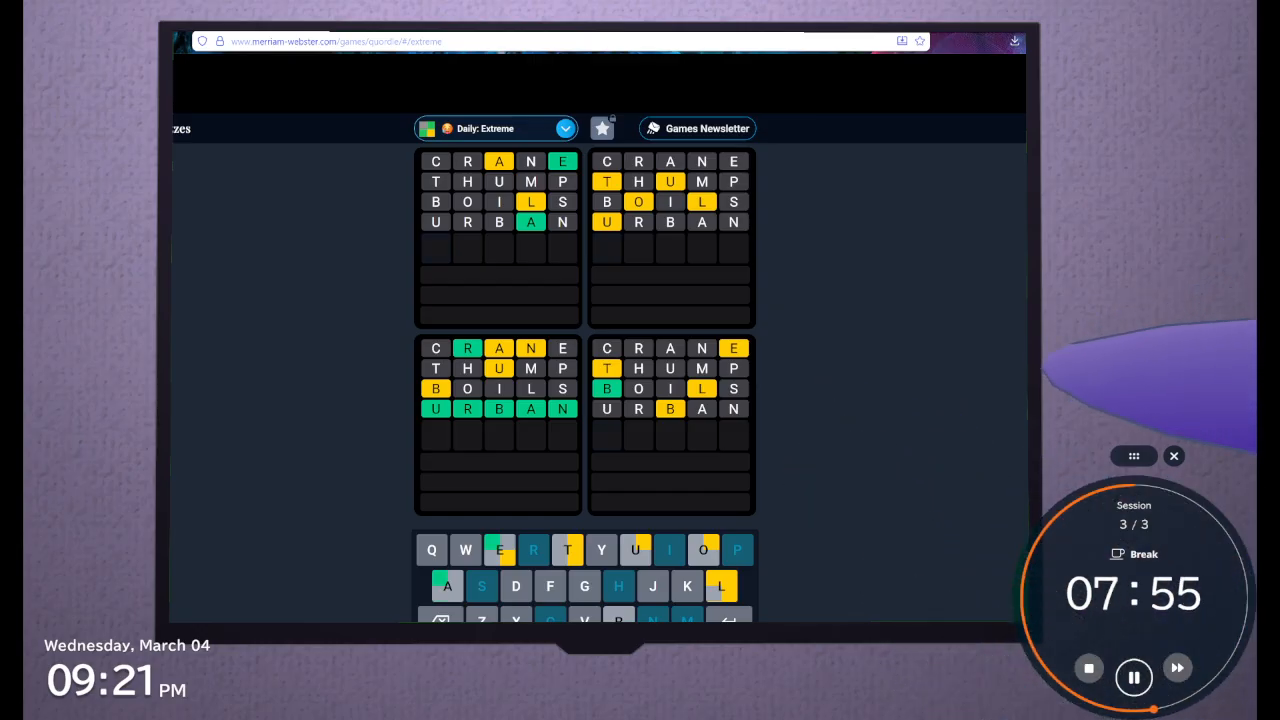
# Try fifth-guess openings with S, DW and DEE, and clear each one
pyautogui.write('s')
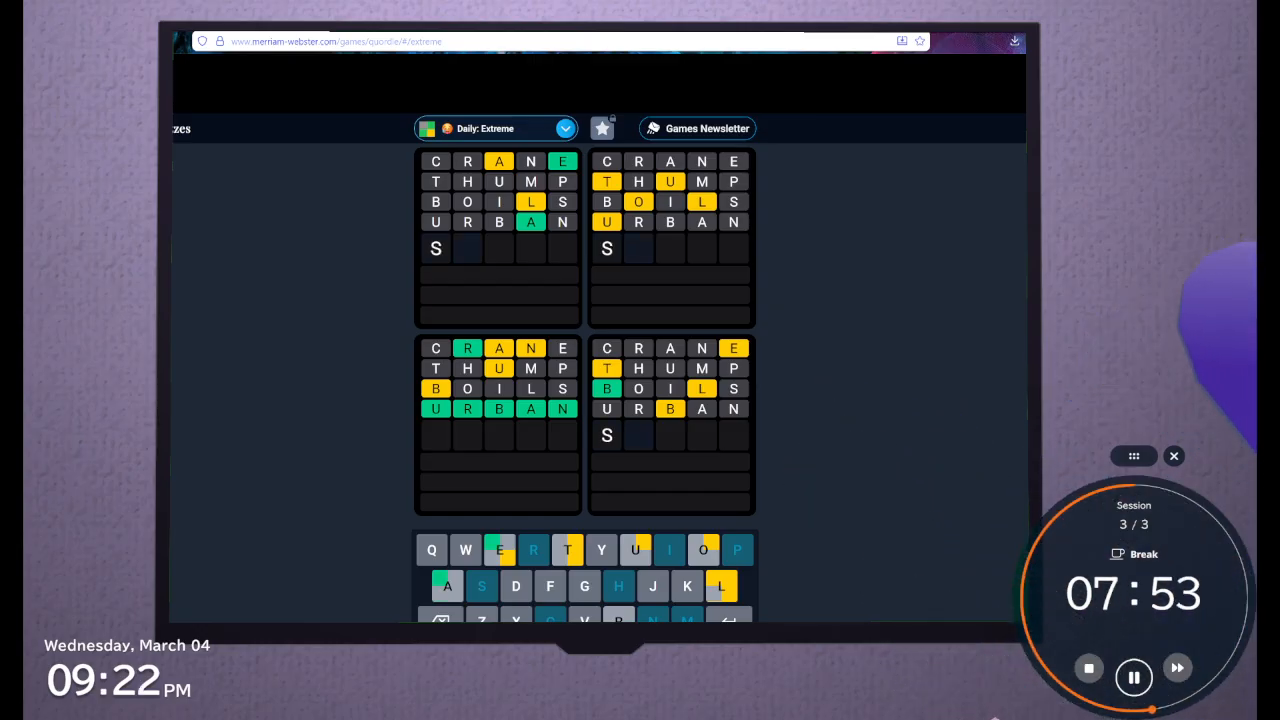
pyautogui.write('w')
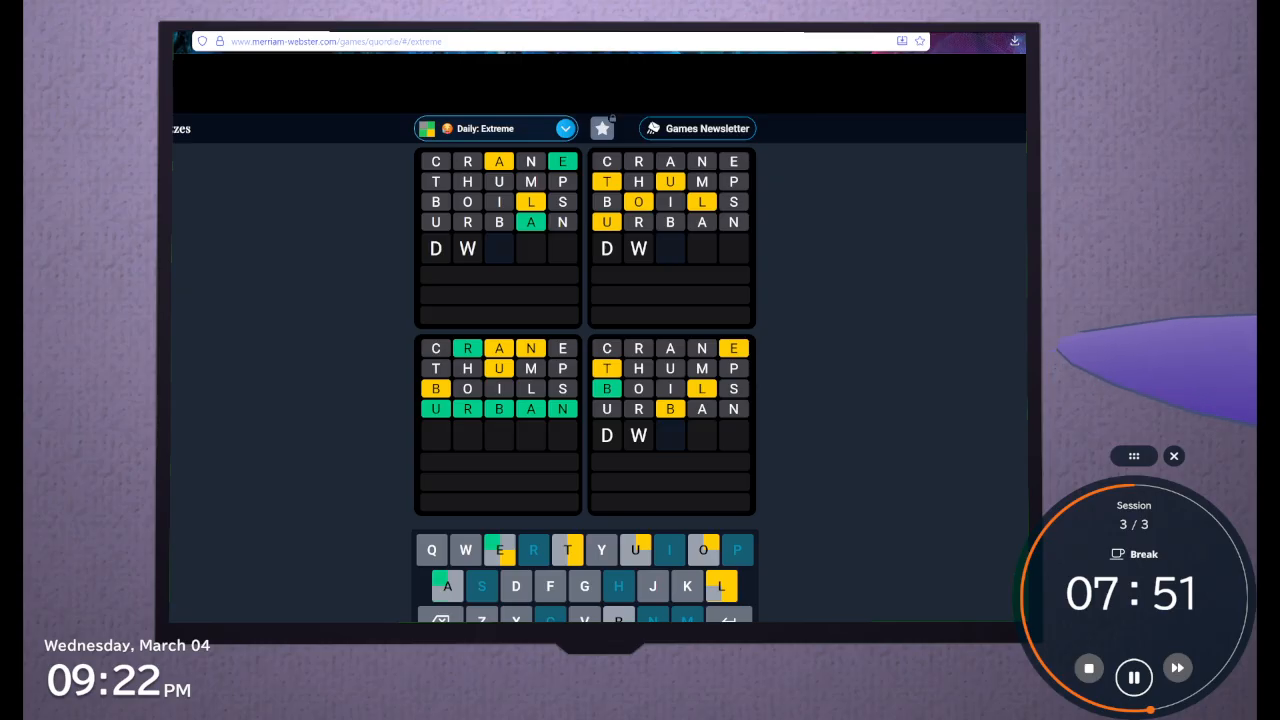
pyautogui.write('w')
pyautogui.press('BackSpace')
pyautogui.press('BackSpace')
pyautogui.write('ee')
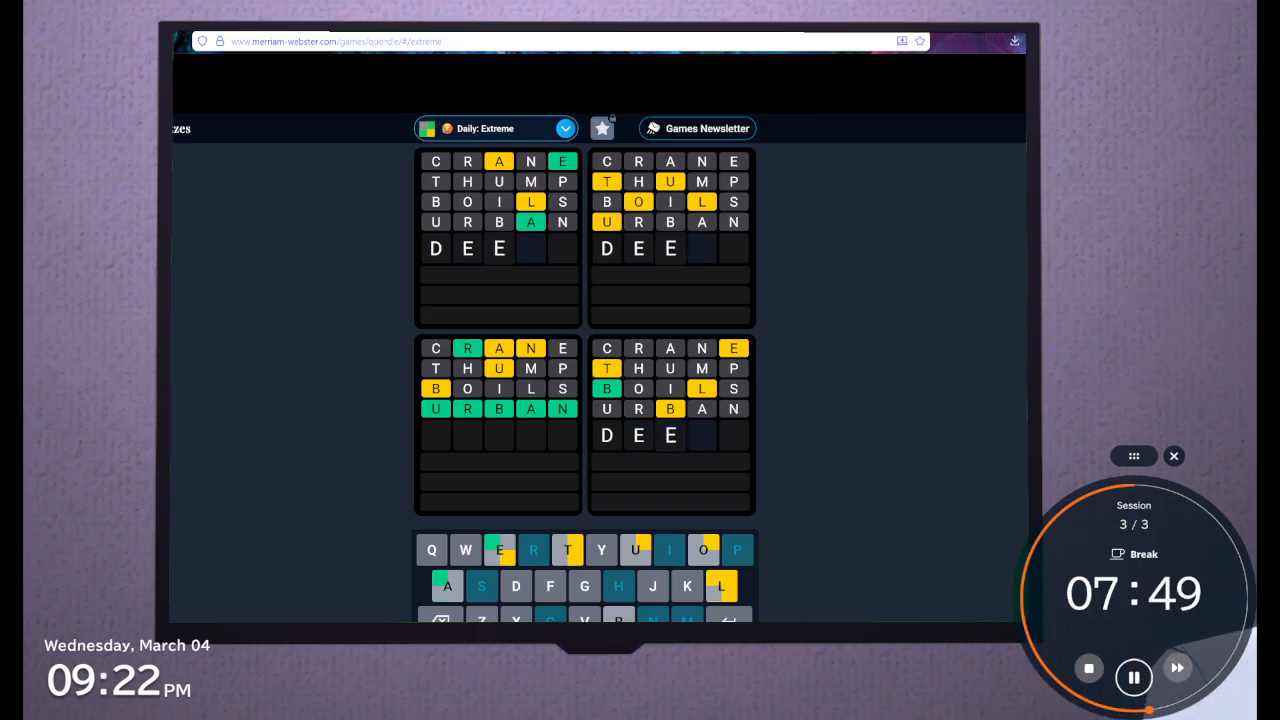
pyautogui.write('e')
pyautogui.press('BackSpace')
pyautogui.press('BackSpace')
pyautogui.press('BackSpace')
pyautogui.press('BackSpace')
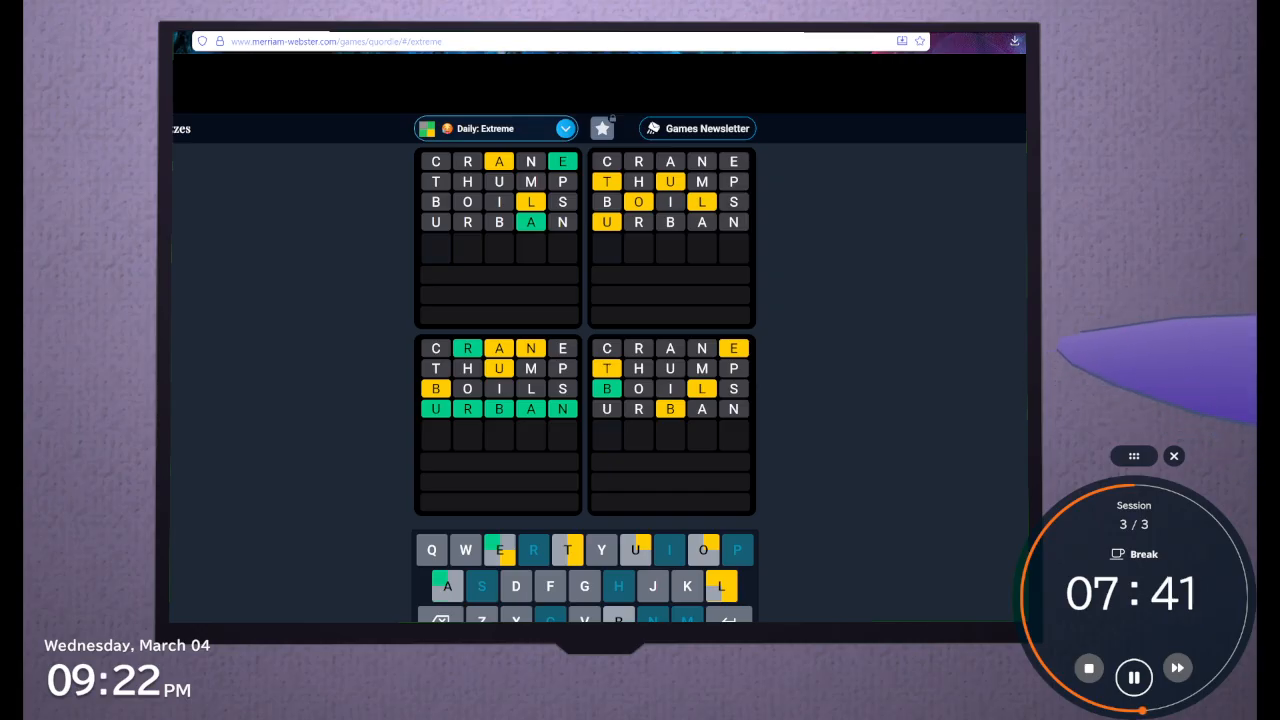
# Start the fifth guess again with B and clear the row
pyautogui.write('v')
pyautogui.press('BackSpace')
pyautogui.write('b')
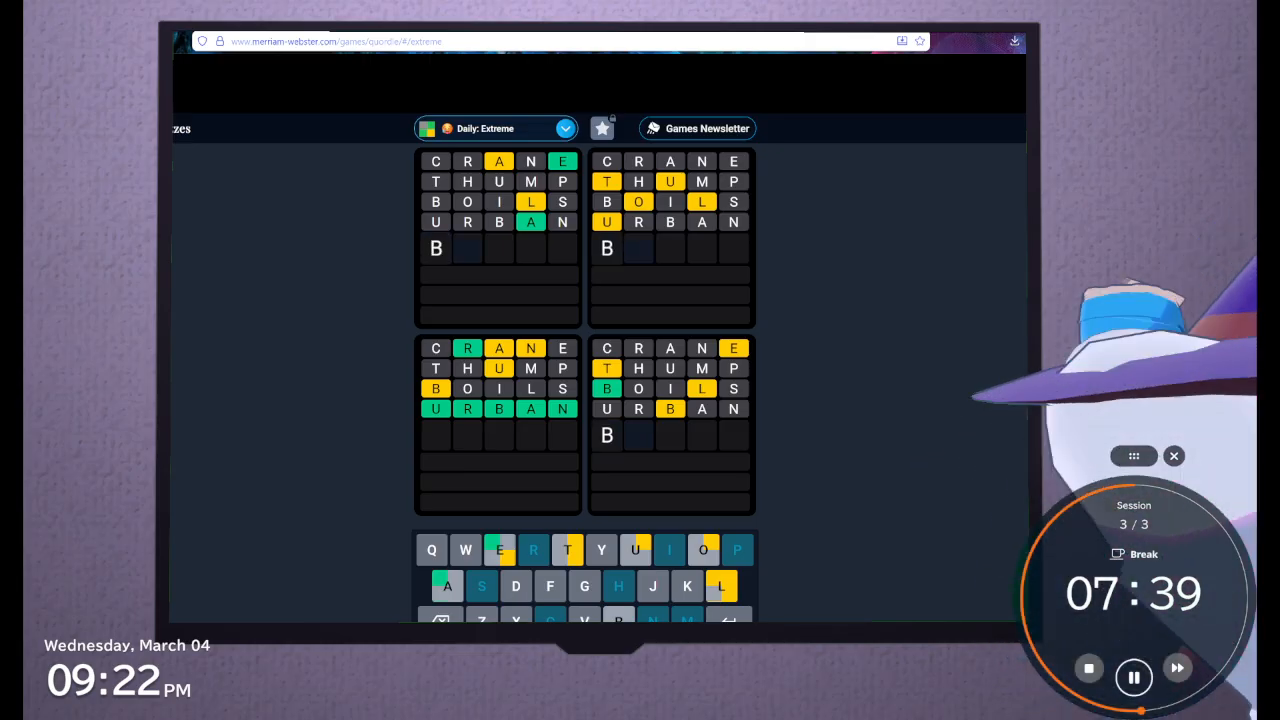
pyautogui.write('e')
pyautogui.press('BackSpace')
pyautogui.press('BackSpace')
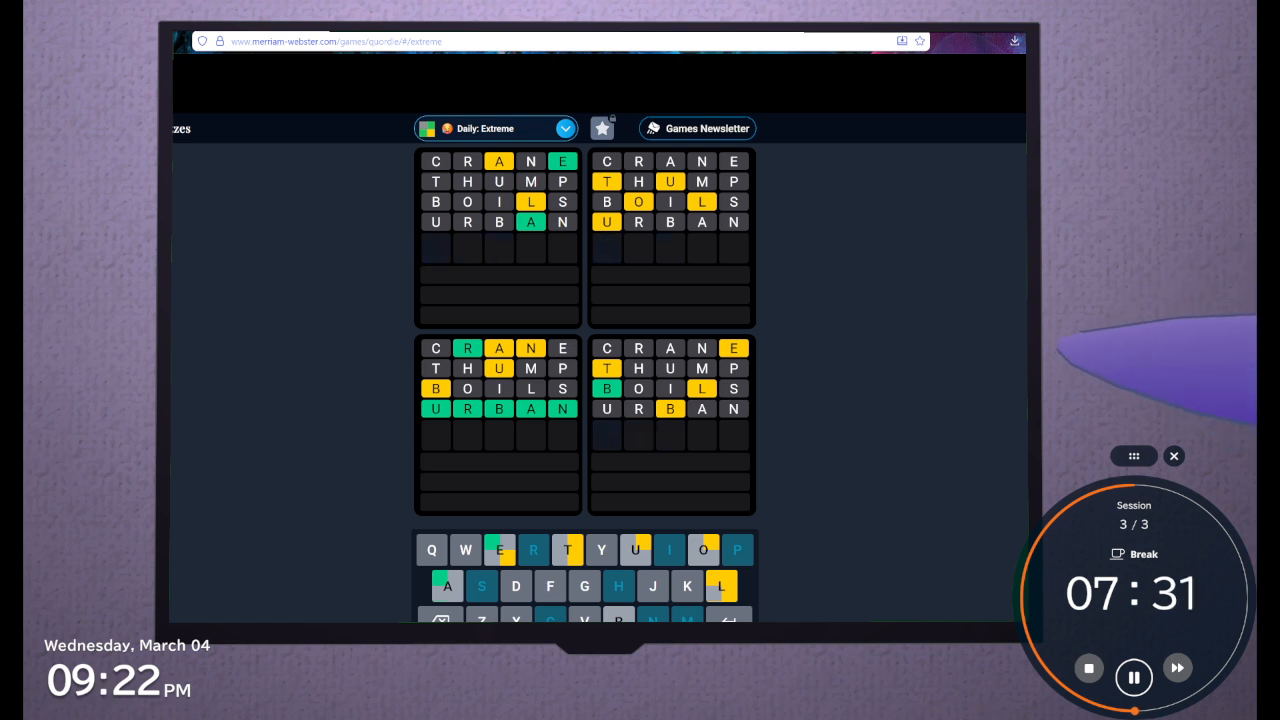
# Try DOULT as the fifth guess and clear the row
pyautogui.press('BackSpace')
pyautogui.write('d')
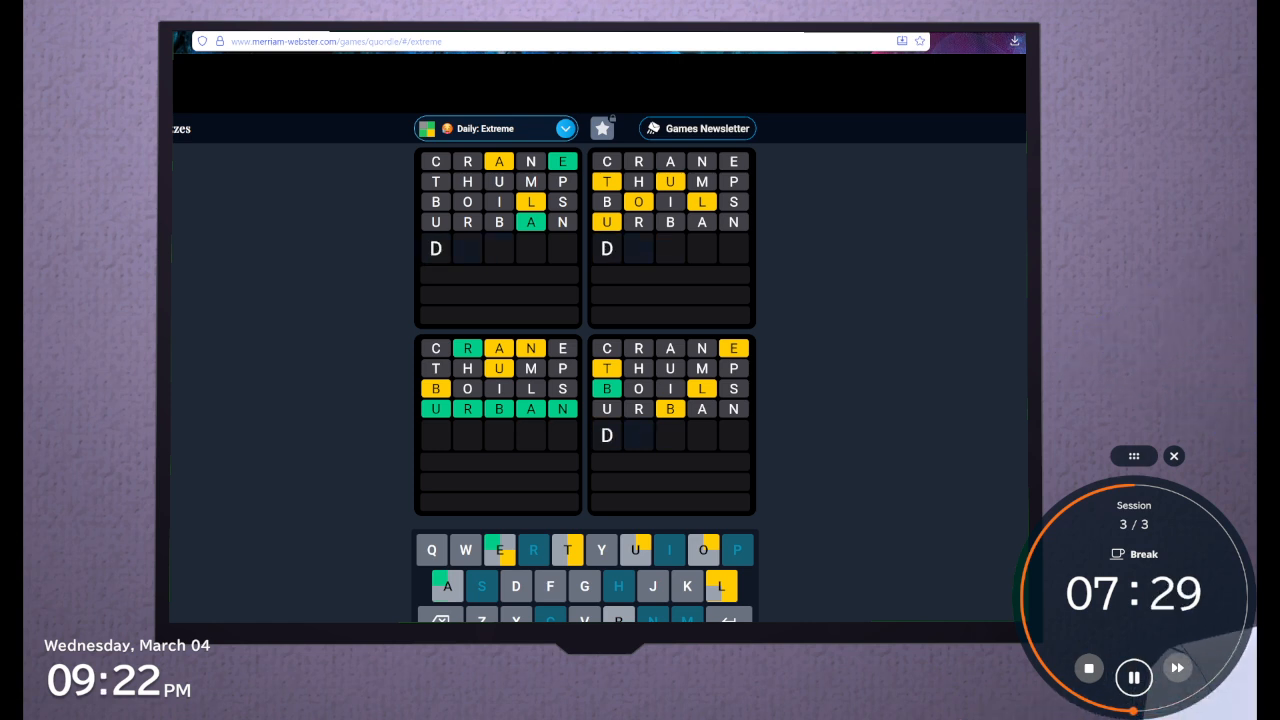
pyautogui.write('oult')
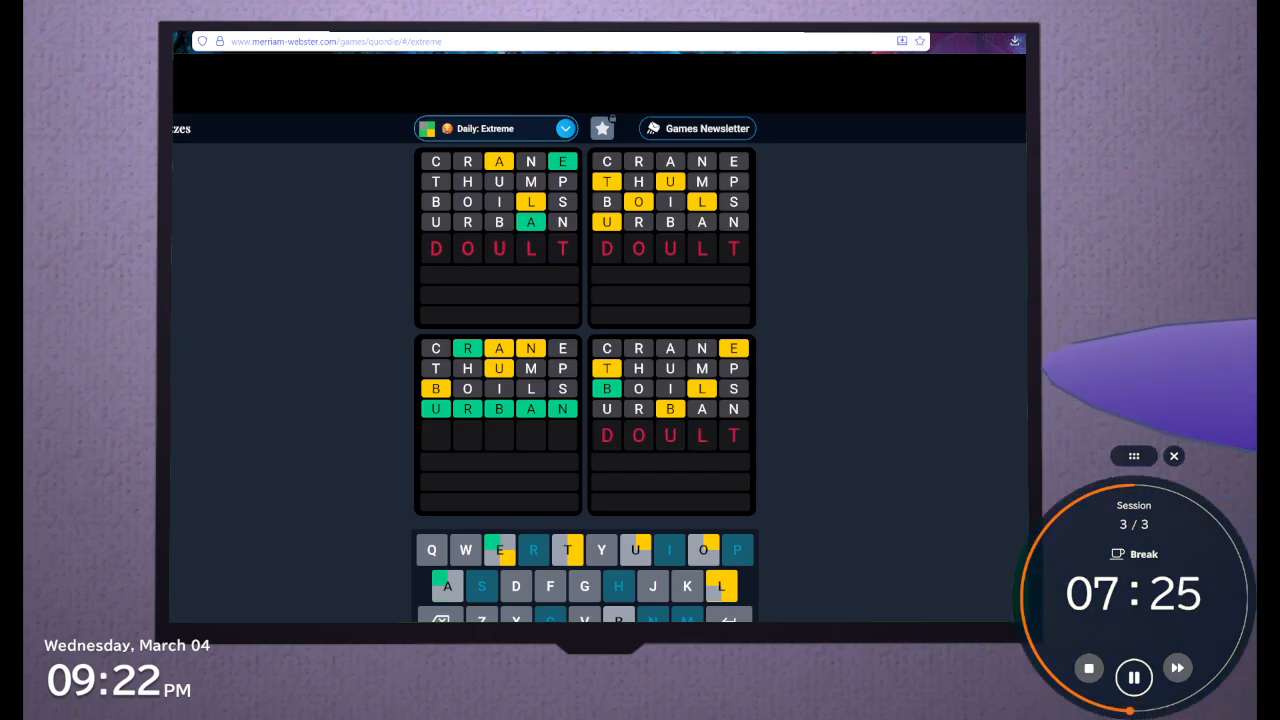
pyautogui.press('BackSpace')
pyautogui.press('BackSpace')
pyautogui.press('BackSpace')
# Try WOULD as the fifth guess and remove it without submitting
pyautogui.write('woult')
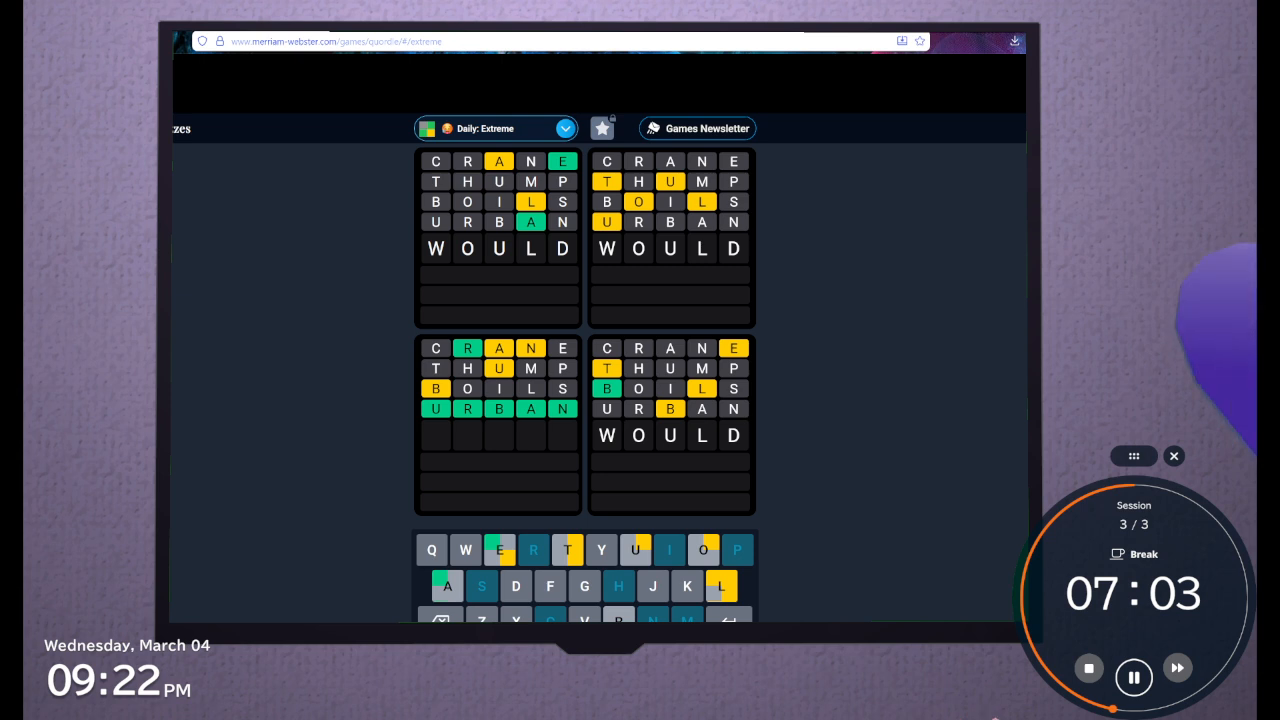
pyautogui.press('BackSpace')
pyautogui.press('BackSpace')
pyautogui.press('BackSpace')
pyautogui.press('BackSpace')
pyautogui.press('BackSpace')
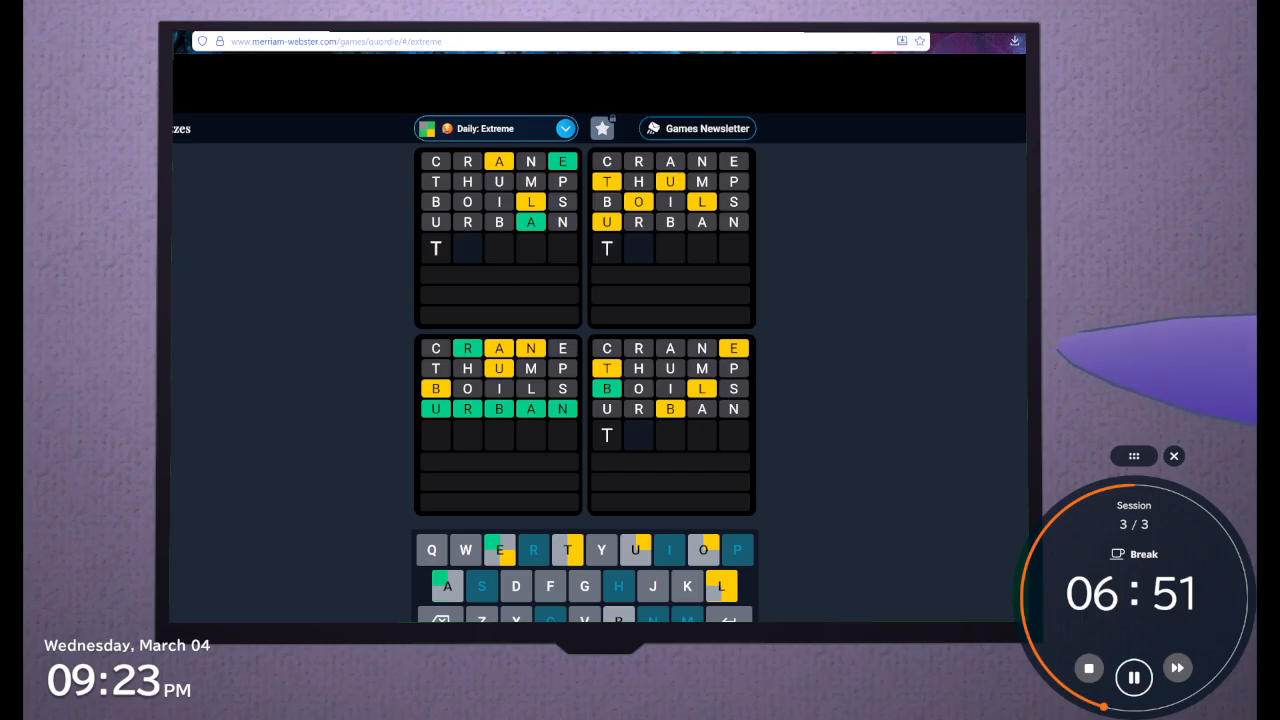
# Try fifth-guess openings TULO, TUGOL and TUVOL, and clear the row
pyautogui.write('ULO')
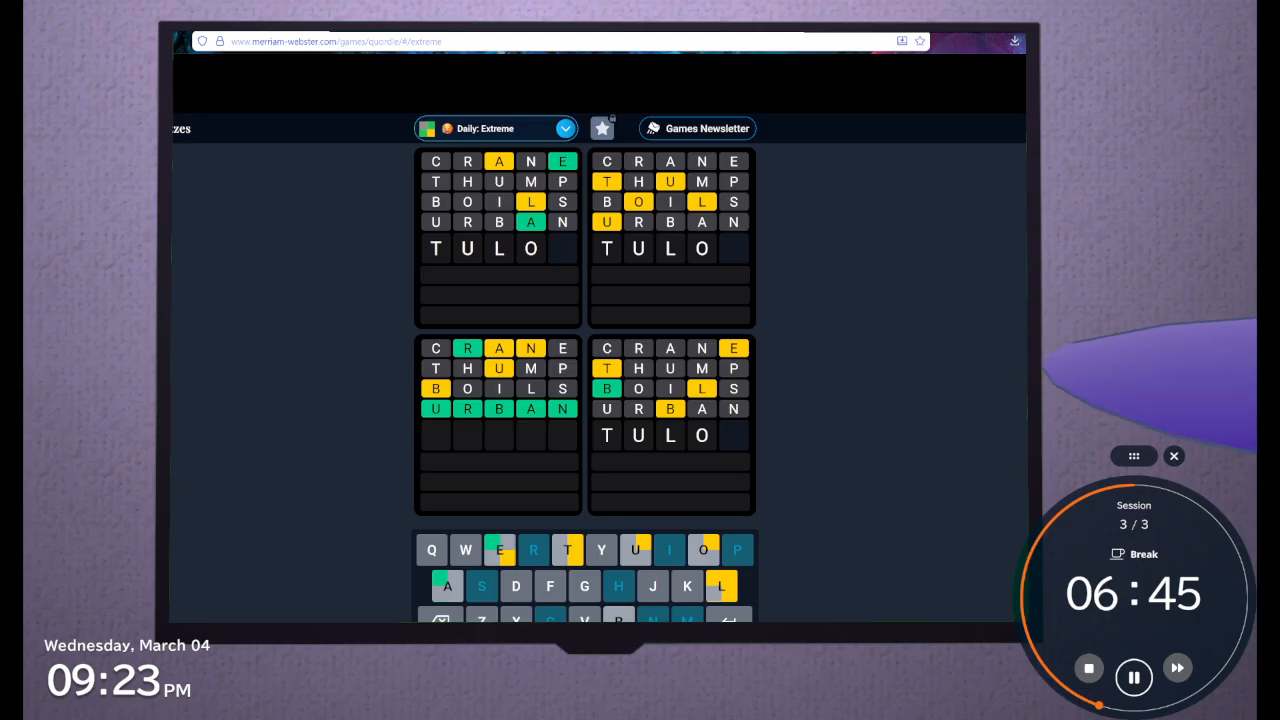
pyautogui.press('BackSpace')
pyautogui.press('BackSpace')
pyautogui.write('GOL')
pyautogui.press('BackSpace')
pyautogui.press('BackSpace')
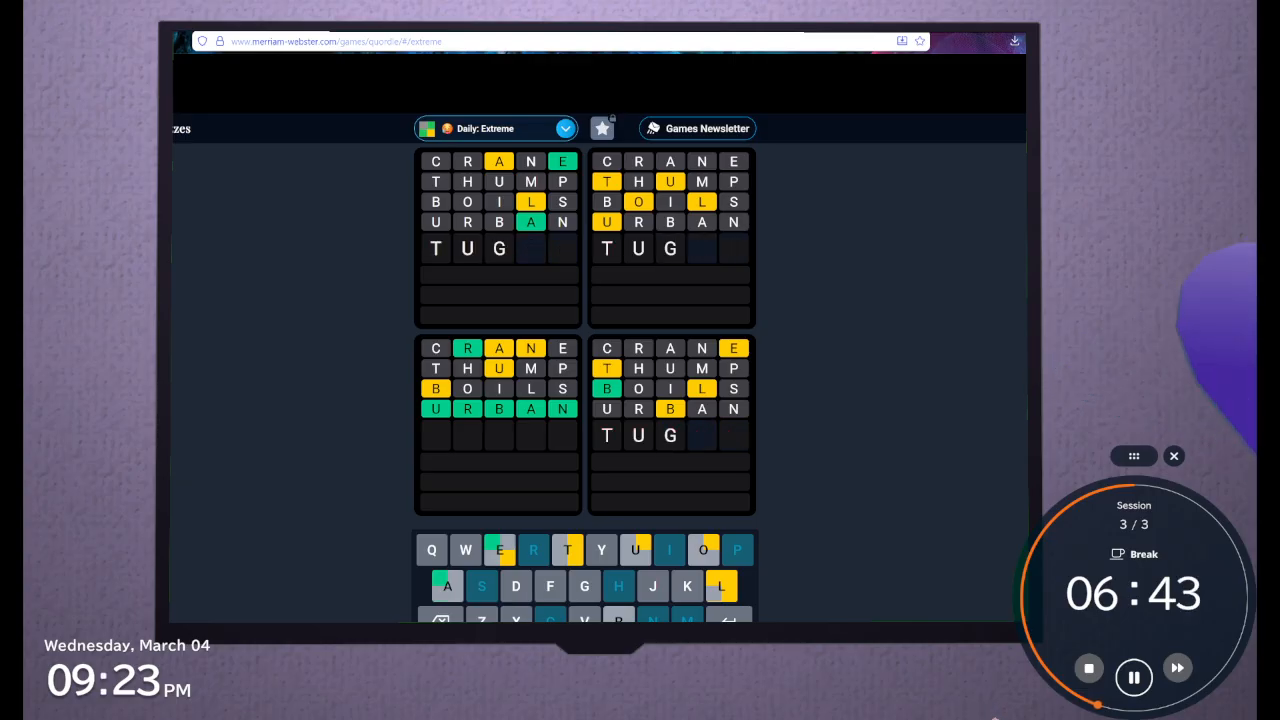
pyautogui.press('BackSpace')
pyautogui.write('VOL')
pyautogui.press('BackSpace')
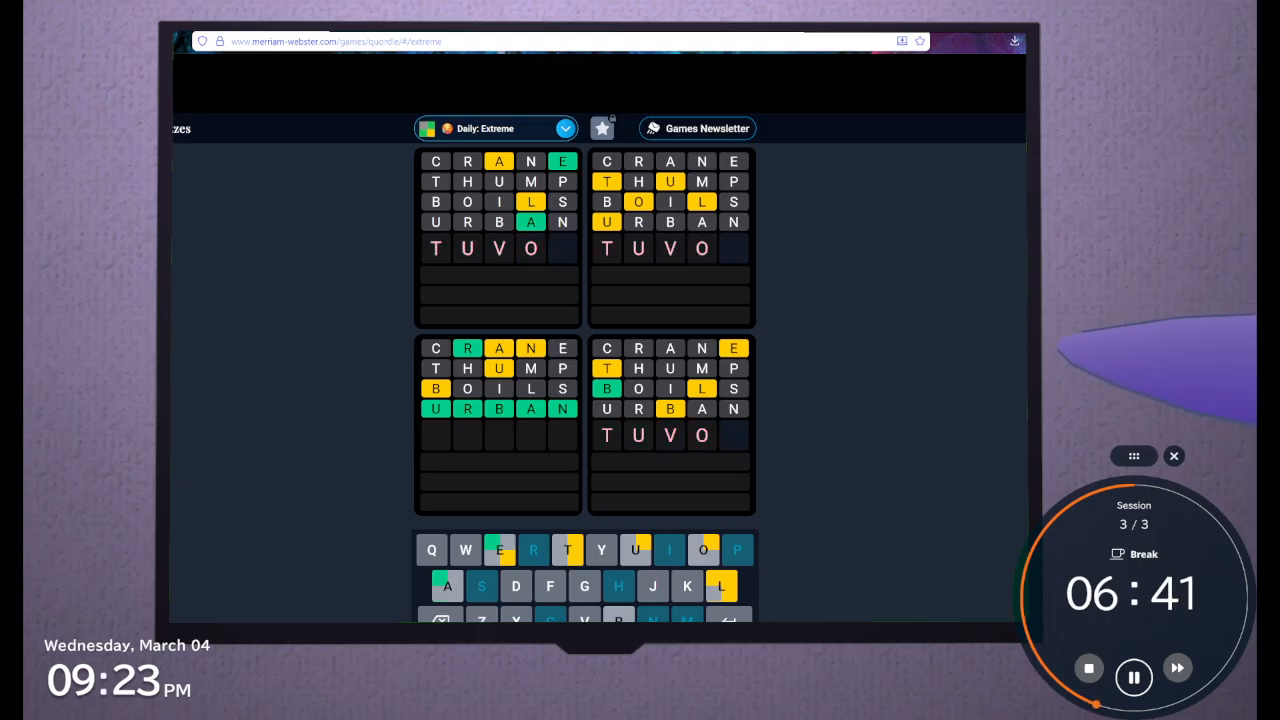
pyautogui.press('BackSpace')
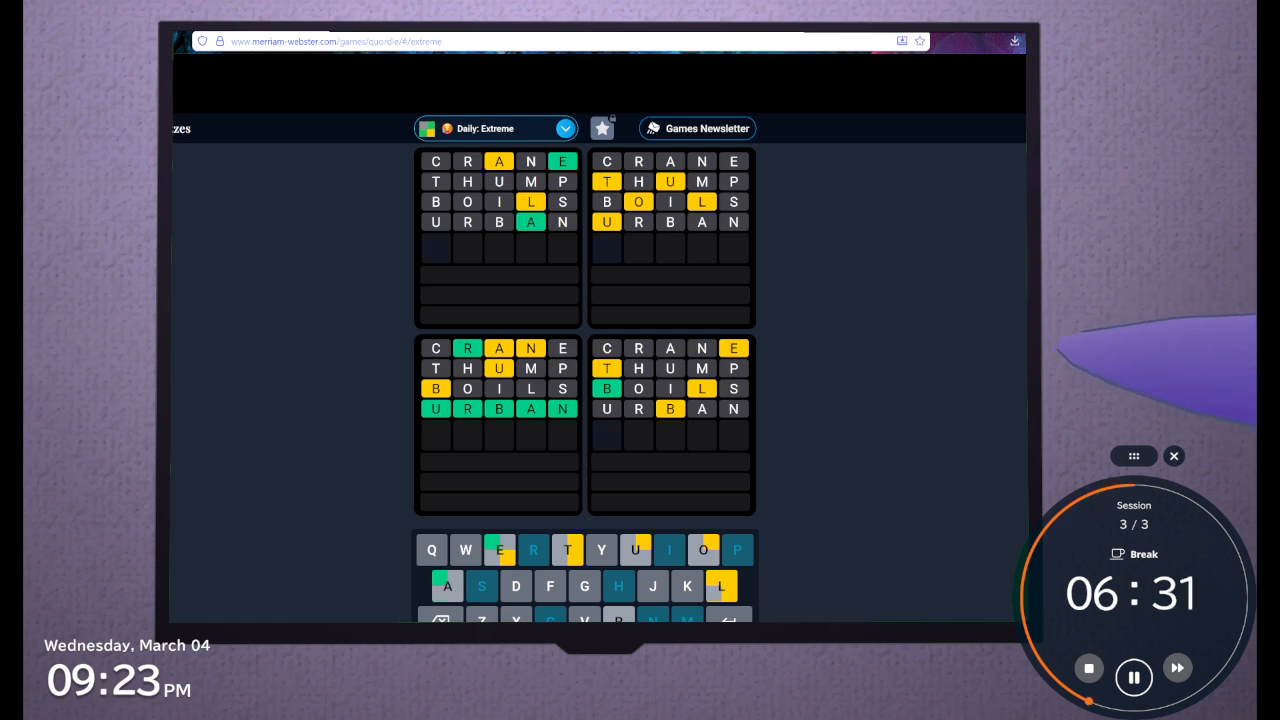
# Submit GUILT as the fifth guess
pyautogui.write('G')
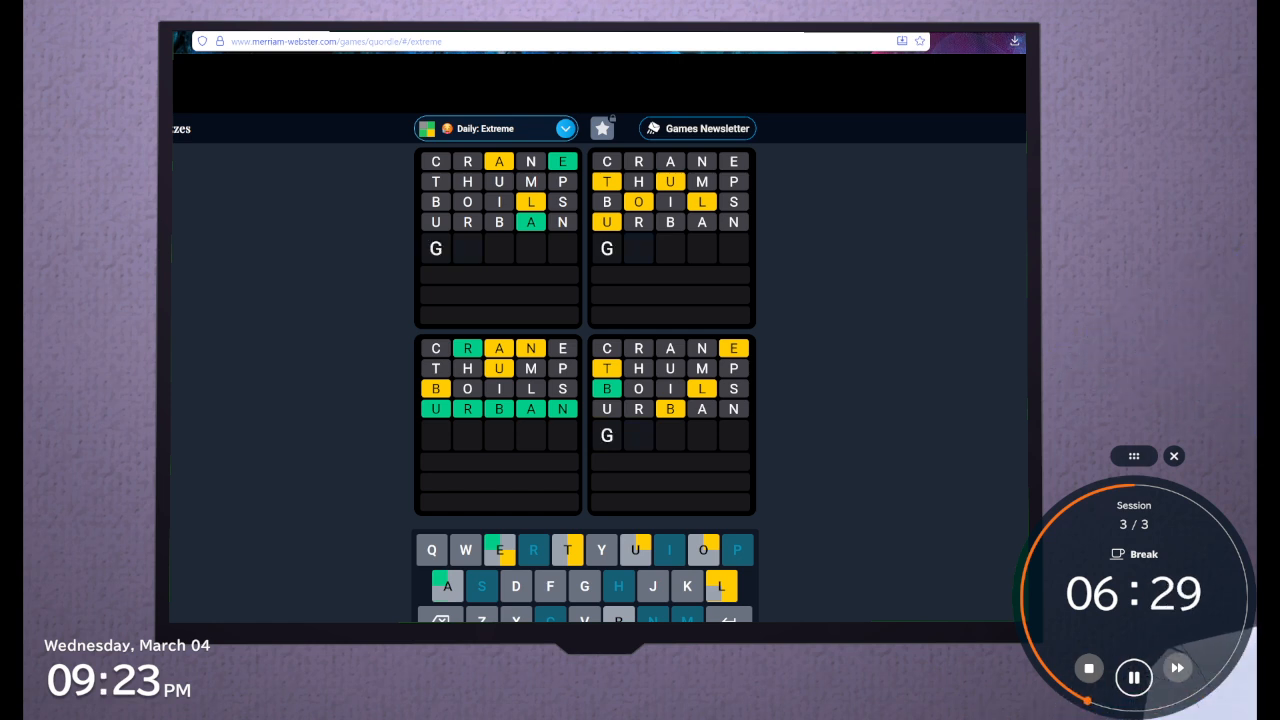
pyautogui.write('I')
pyautogui.press('BackSpace')
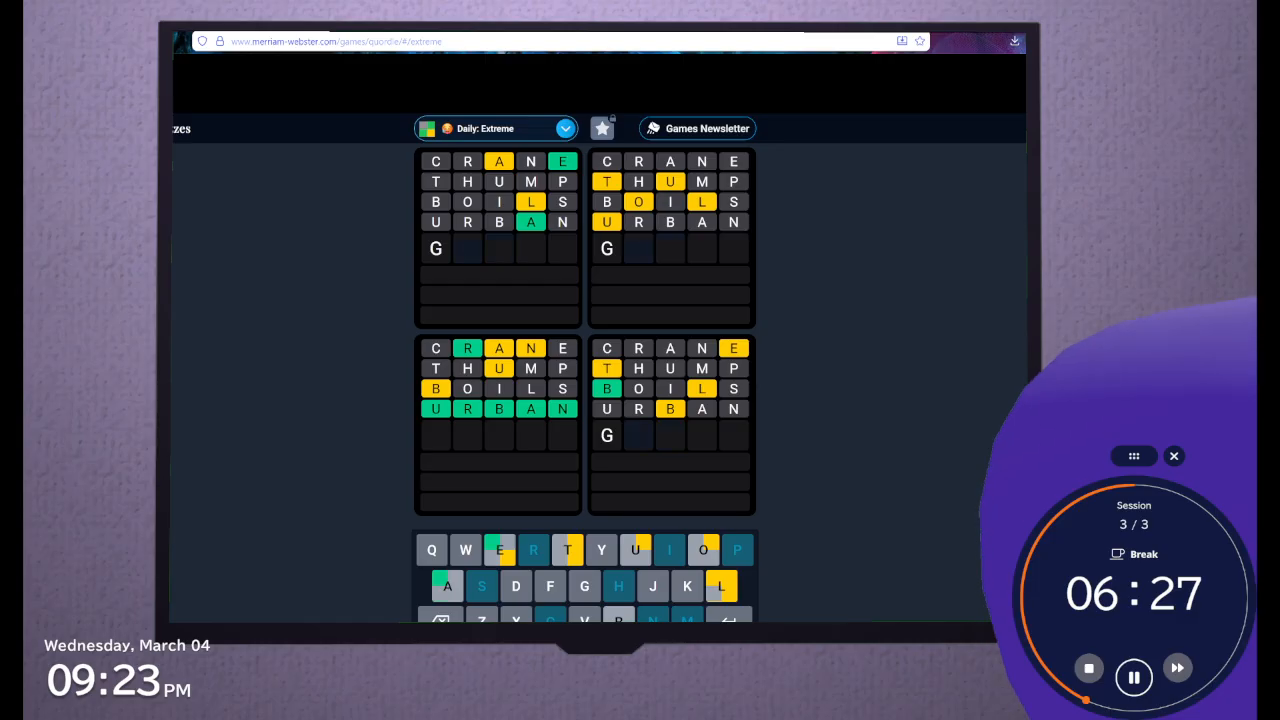
pyautogui.write('UI')
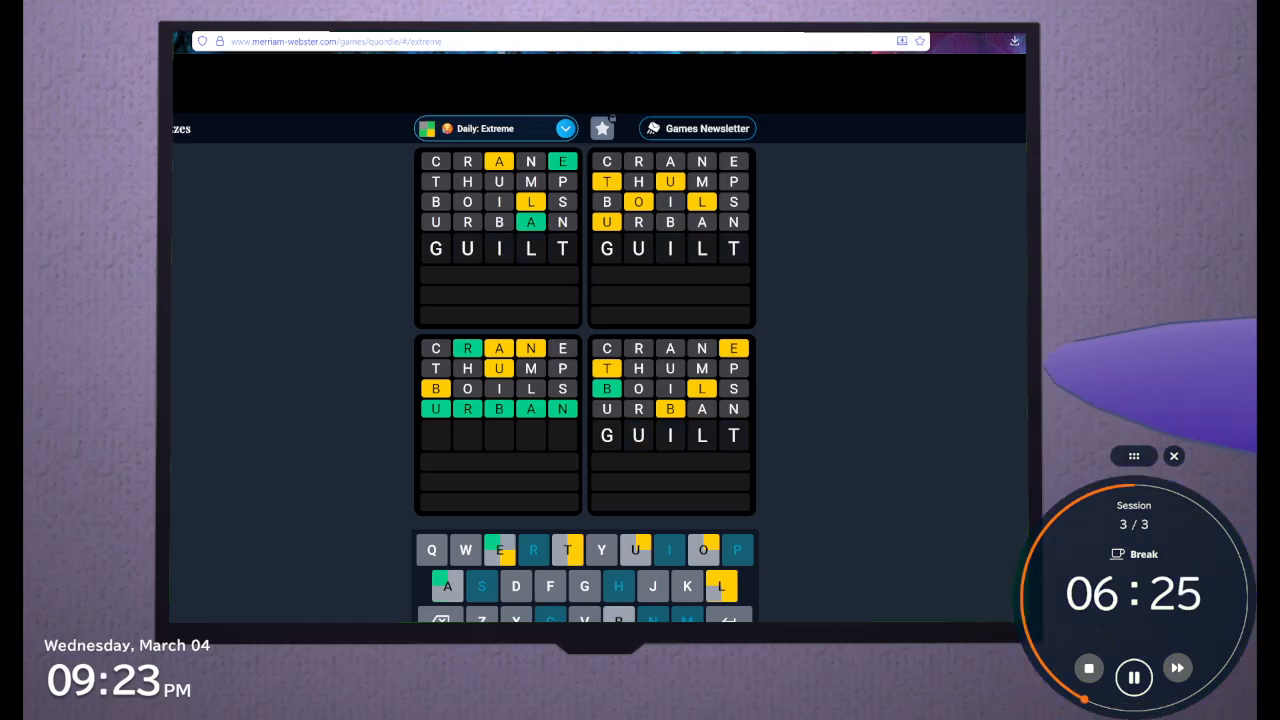
pyautogui.write('LT')
pyautogui.press('Return')
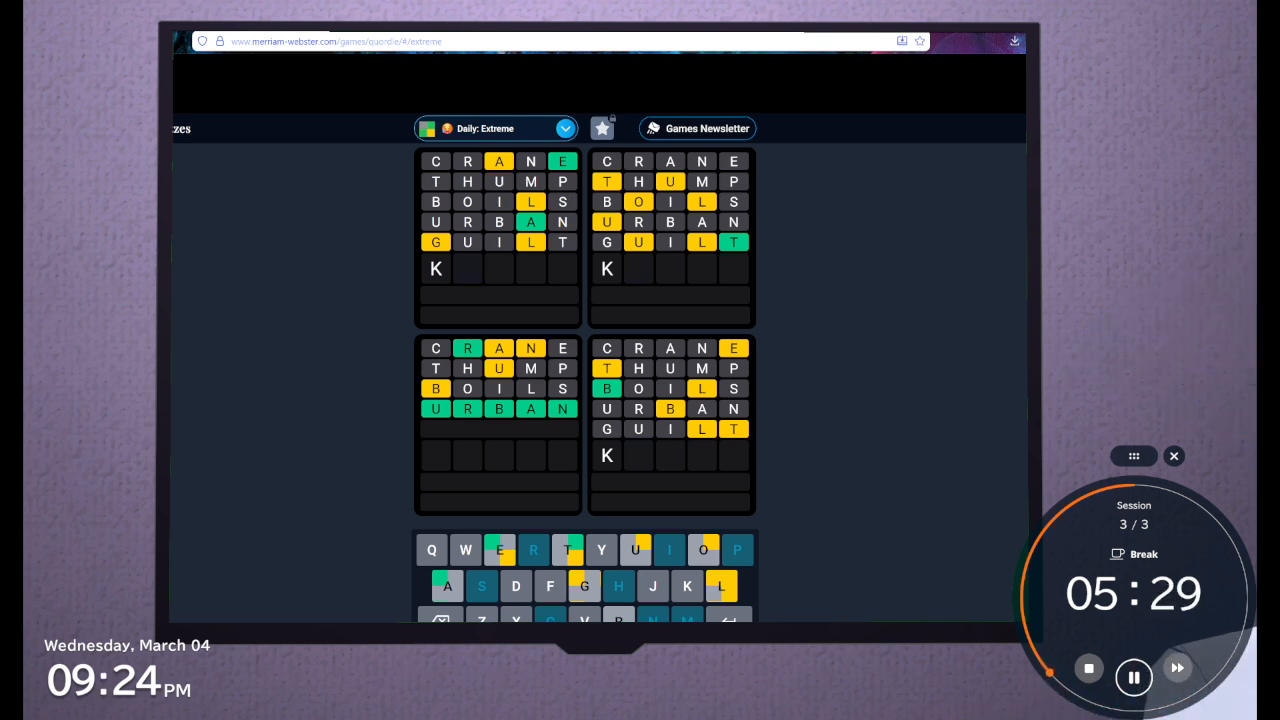
# Try KOLUT as the sixth guess and clear the row
pyautogui.write('i')
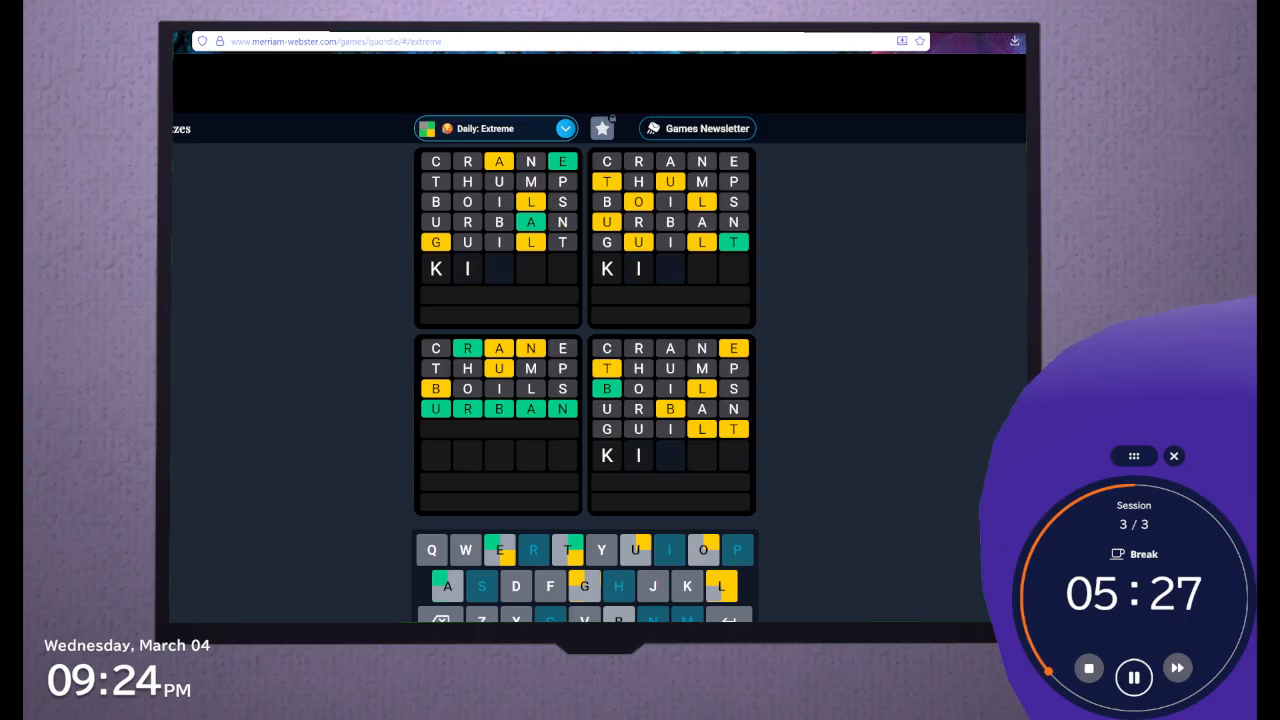
pyautogui.press('BackSpace')
pyautogui.write('ol')
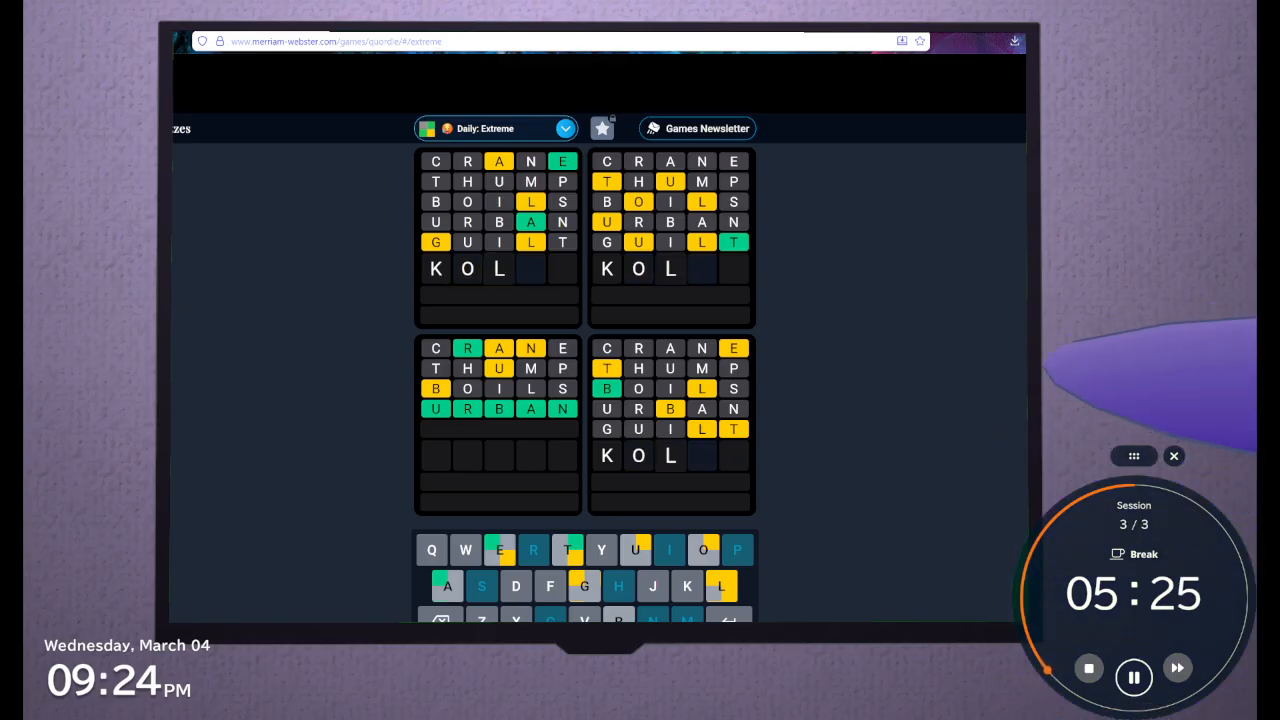
pyautogui.write('ut')
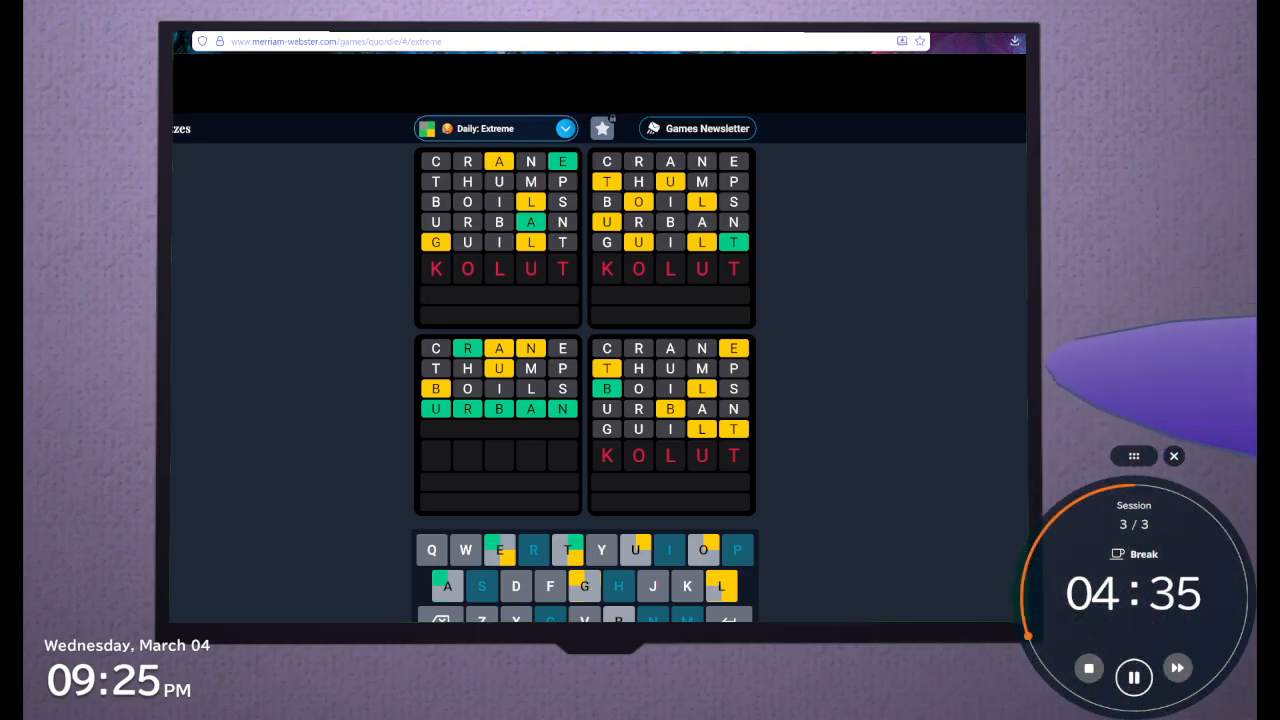
pyautogui.press('BackSpace')
pyautogui.press('BackSpace')
pyautogui.press('BackSpace')
pyautogui.press('BackSpace')
pyautogui.press('BackSpace')
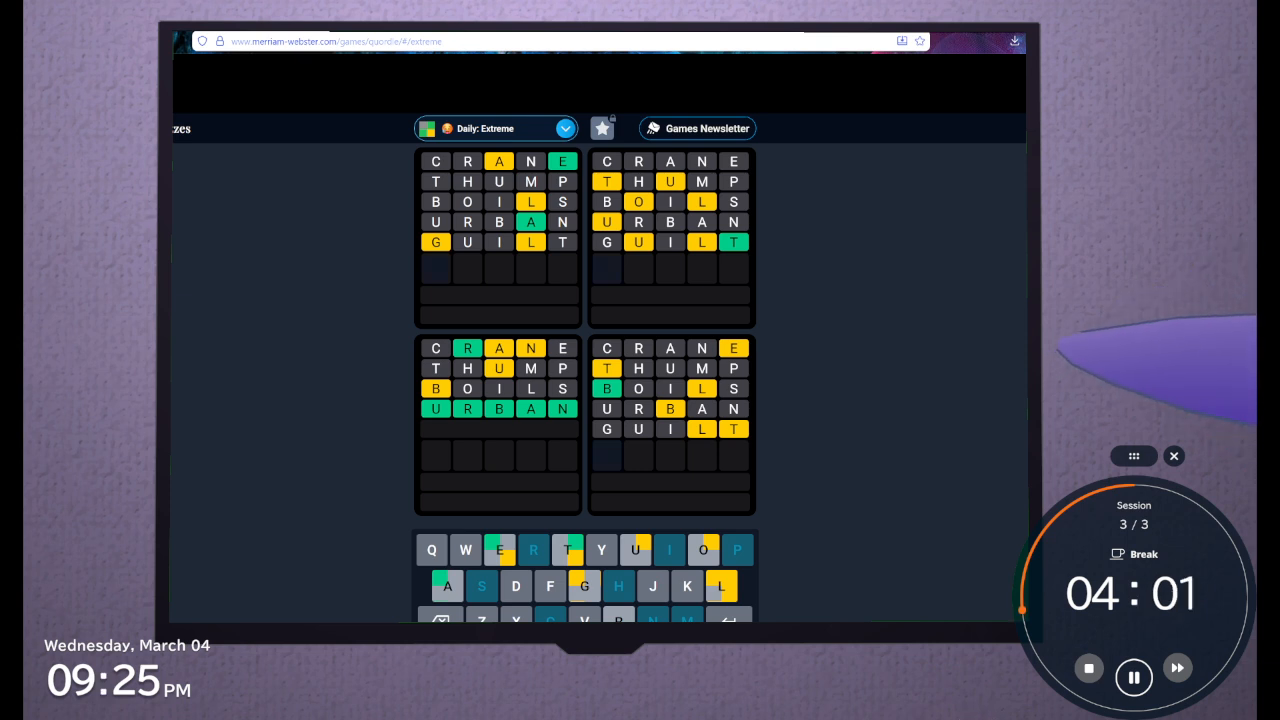
# Try the opening OUT and the combination TOOUT for the sixth guess, clearing each one
pyautogui.write('out')
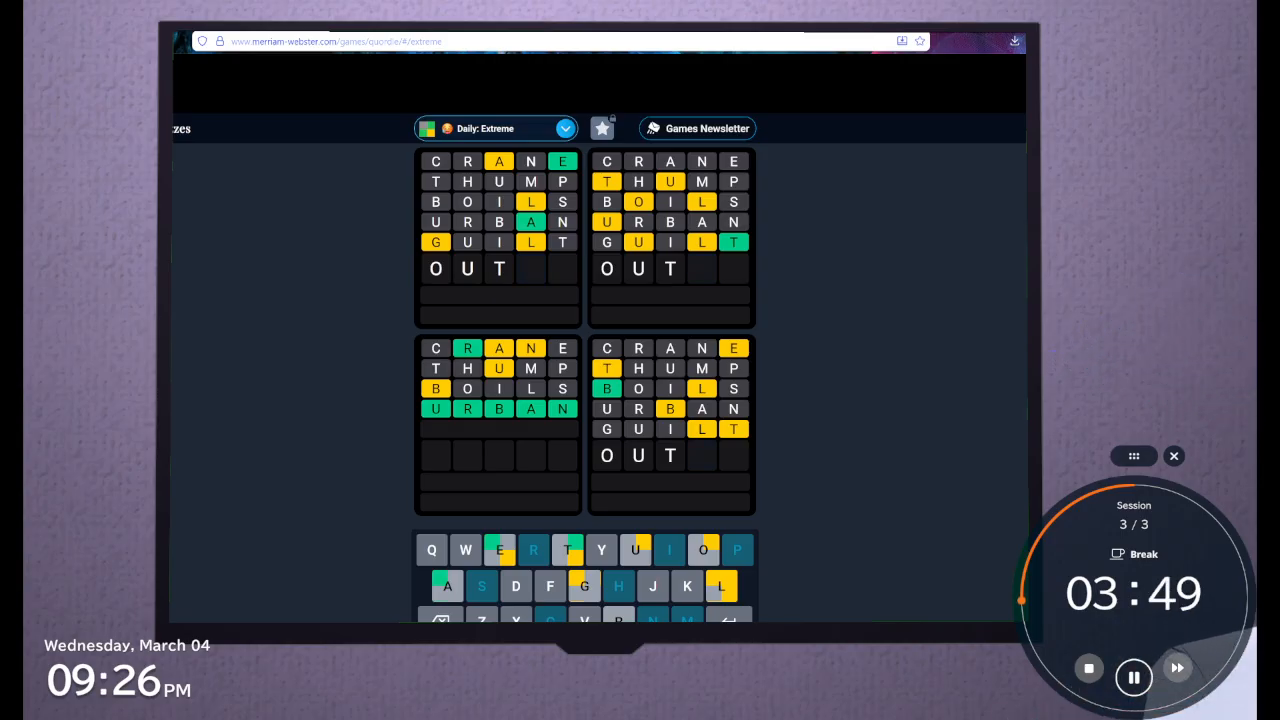
pyautogui.press('BackSpace')
pyautogui.press('BackSpace')
pyautogui.press('BackSpace')
pyautogui.write('to')
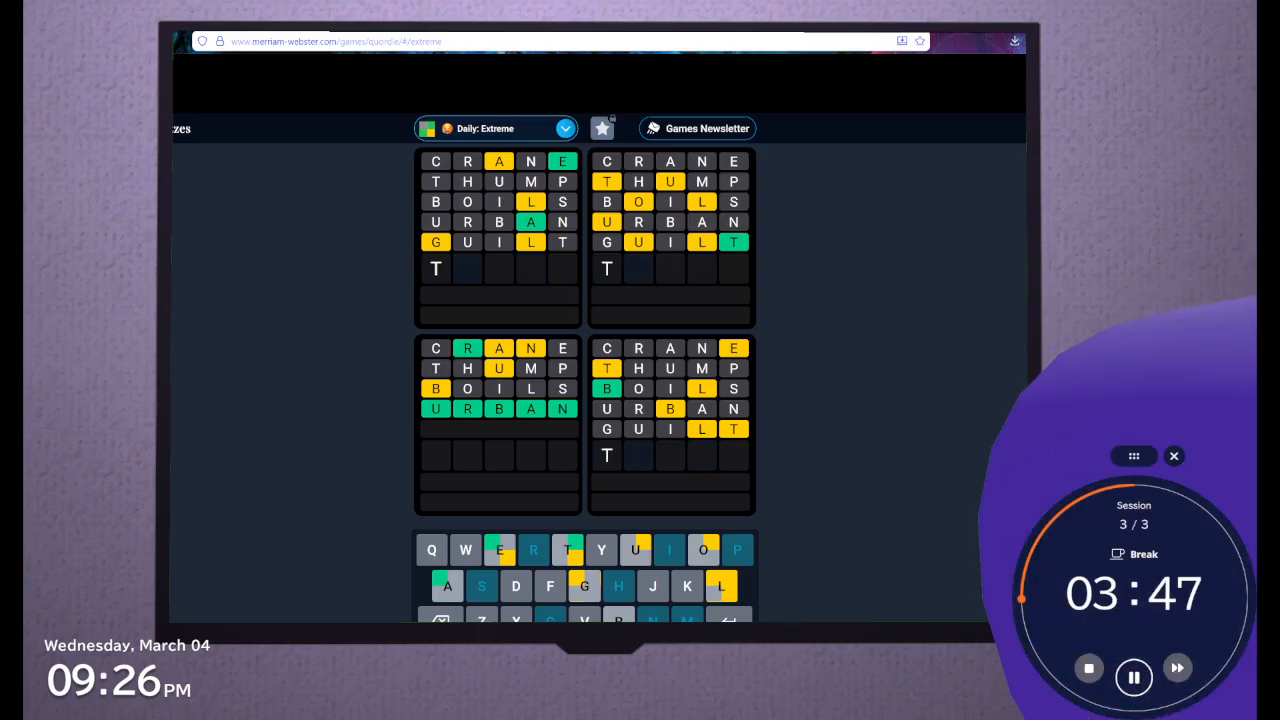
pyautogui.write('out')
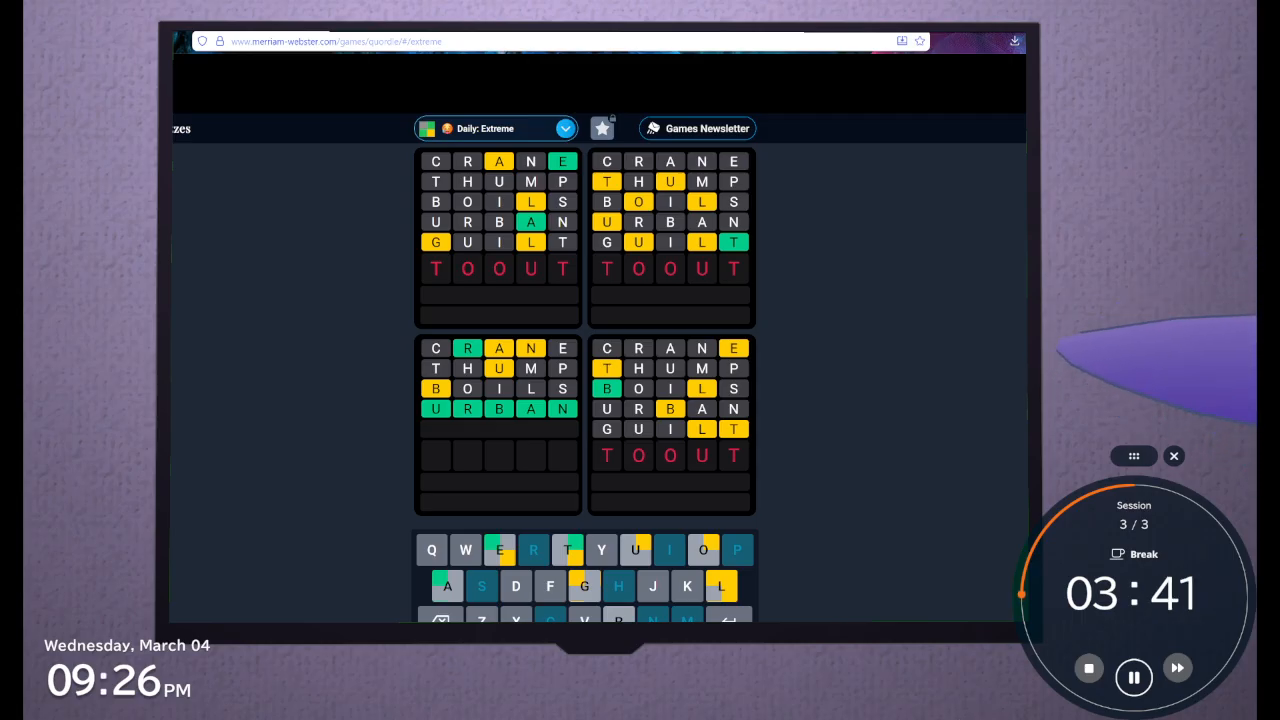
pyautogui.press('BackSpace')
pyautogui.press('BackSpace')
pyautogui.press('BackSpace')
pyautogui.press('BackSpace')
pyautogui.press('BackSpace')
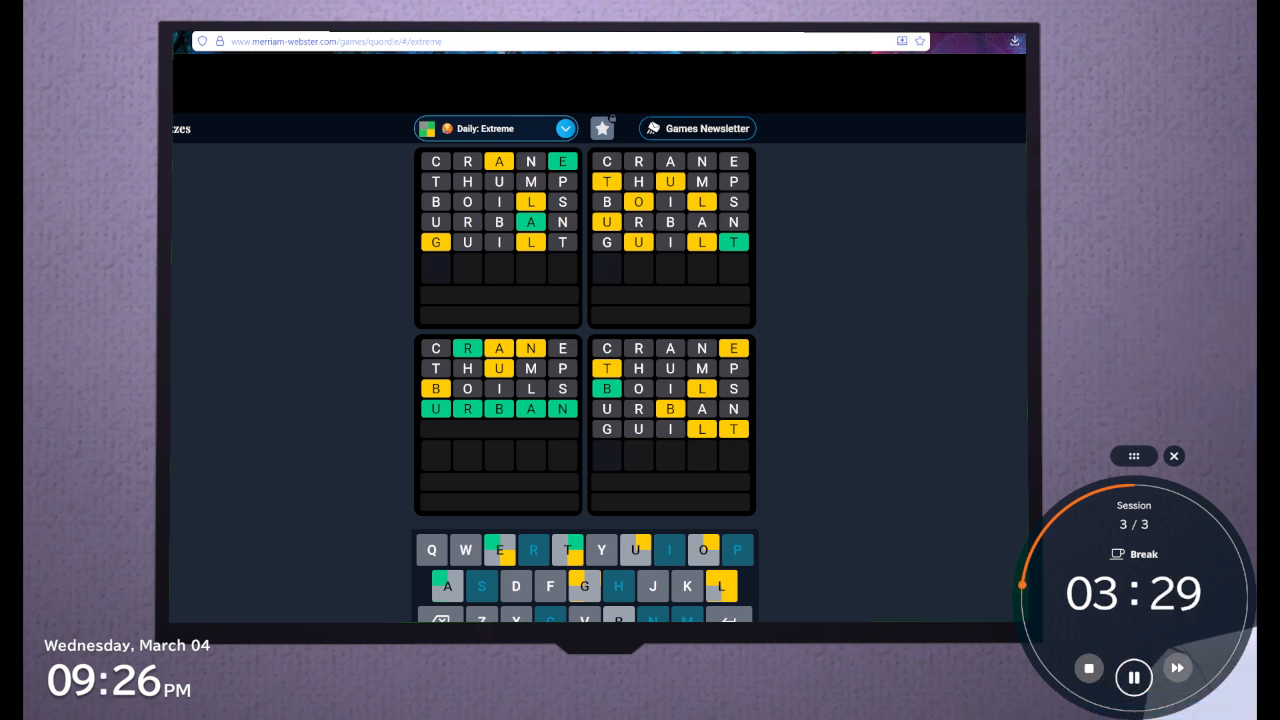
# Try DWOUT as the sixth guess and remove everything after the D
pyautogui.write('d')
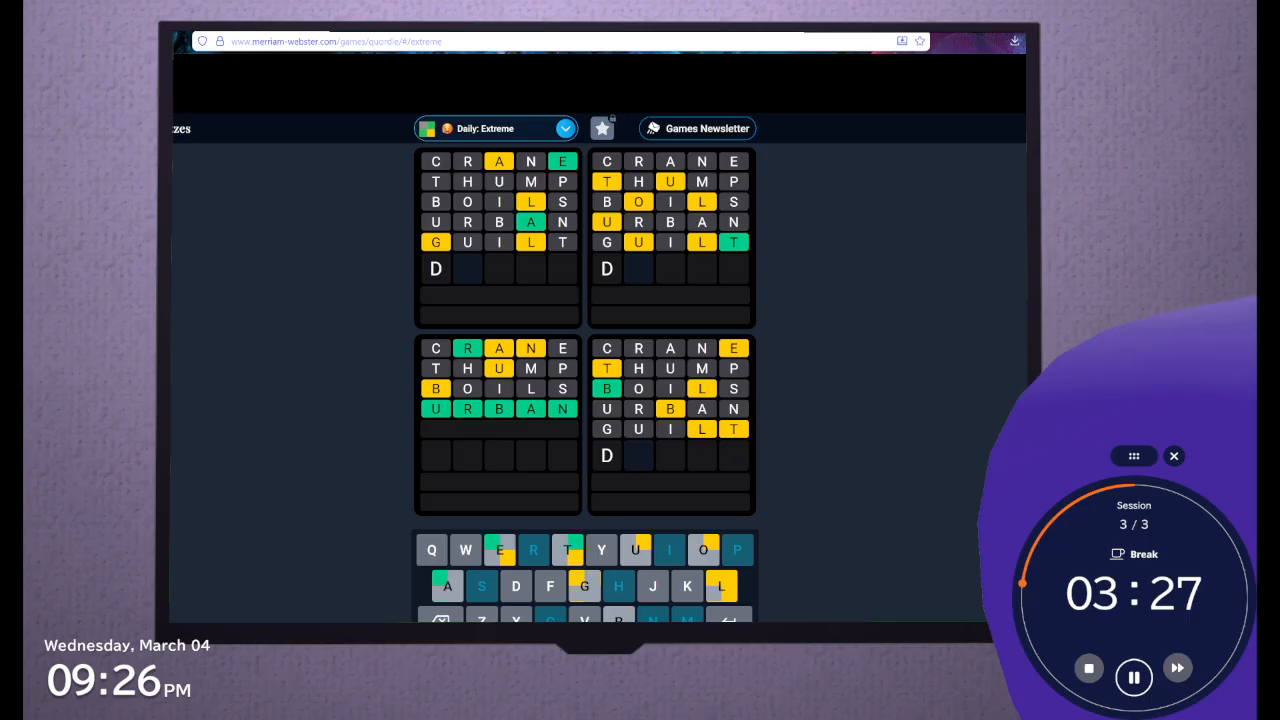
pyautogui.write('wout')
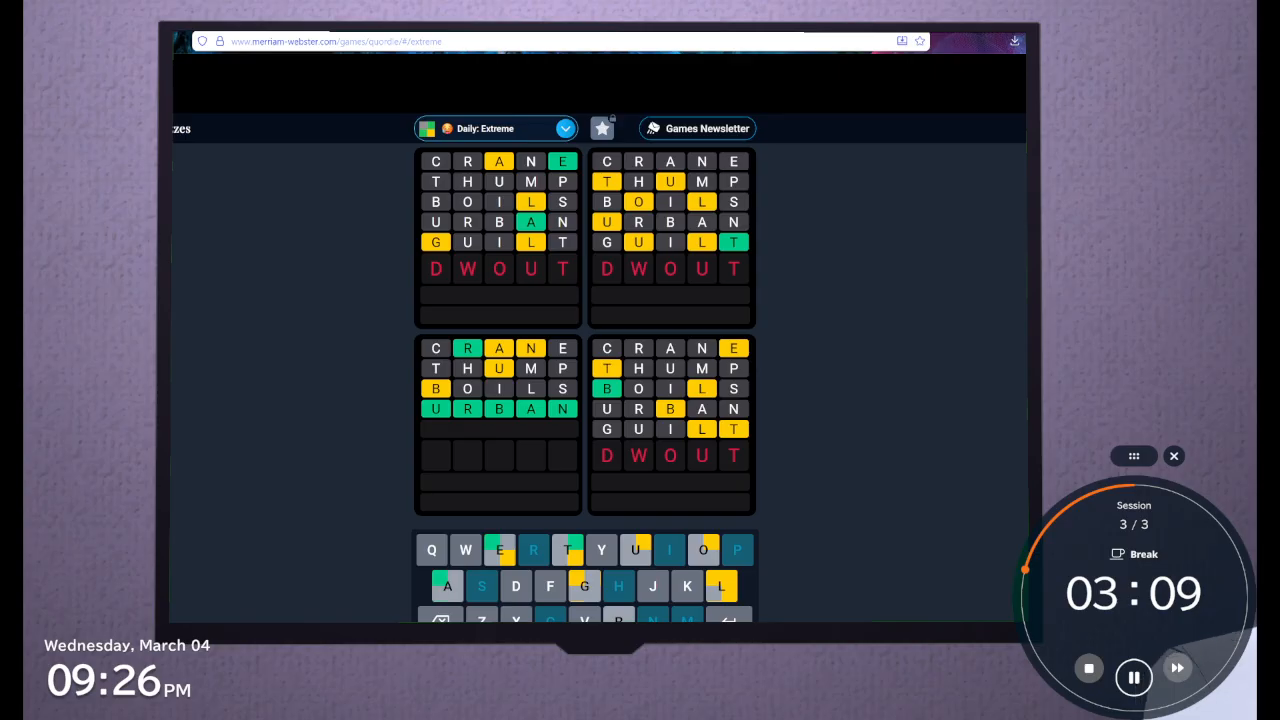
pyautogui.press('BackSpace')
pyautogui.press('BackSpace')
pyautogui.press('BackSpace')
pyautogui.press('BackSpace')
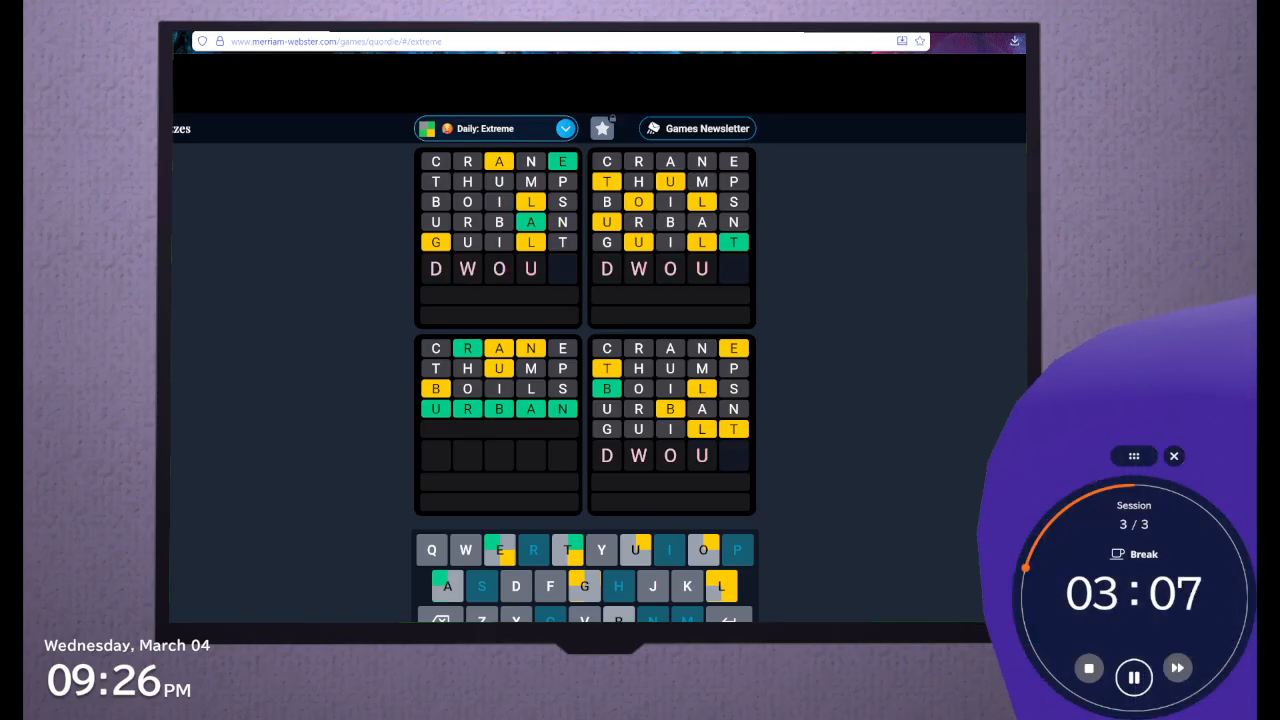
# Try DYOUT as the sixth guess and clear the row
pyautogui.write('YO')
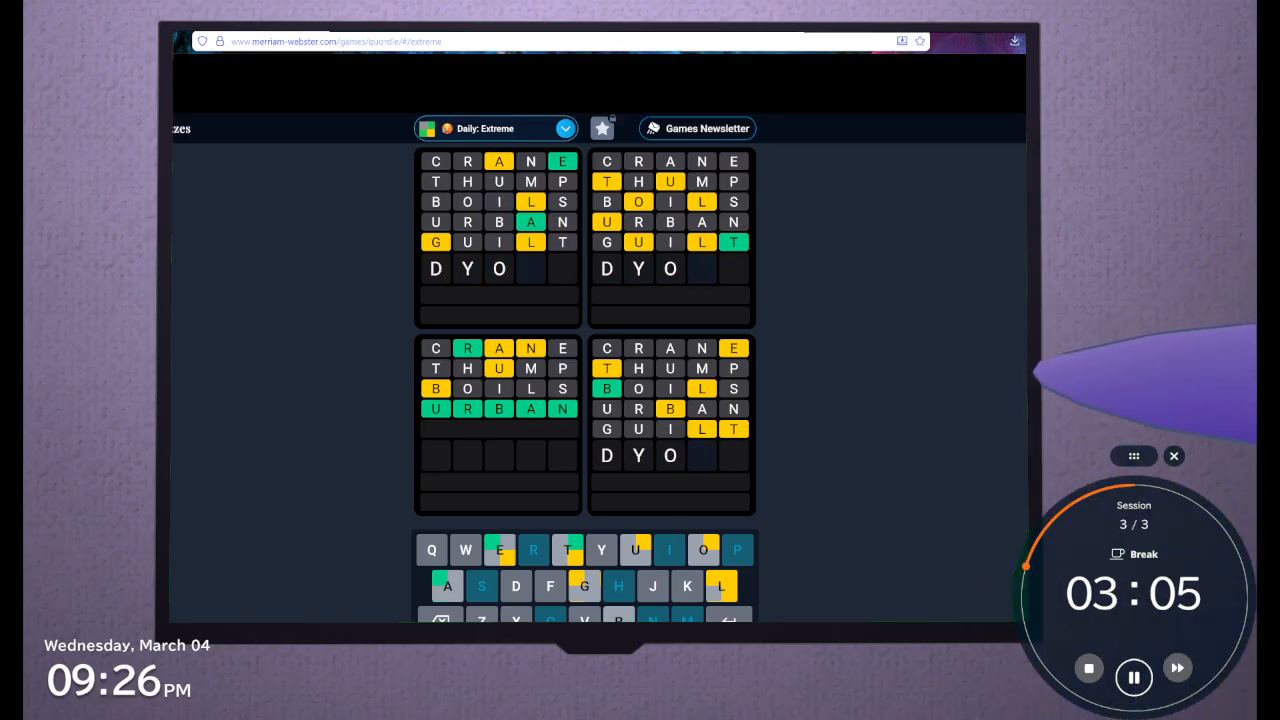
pyautogui.write('UT')
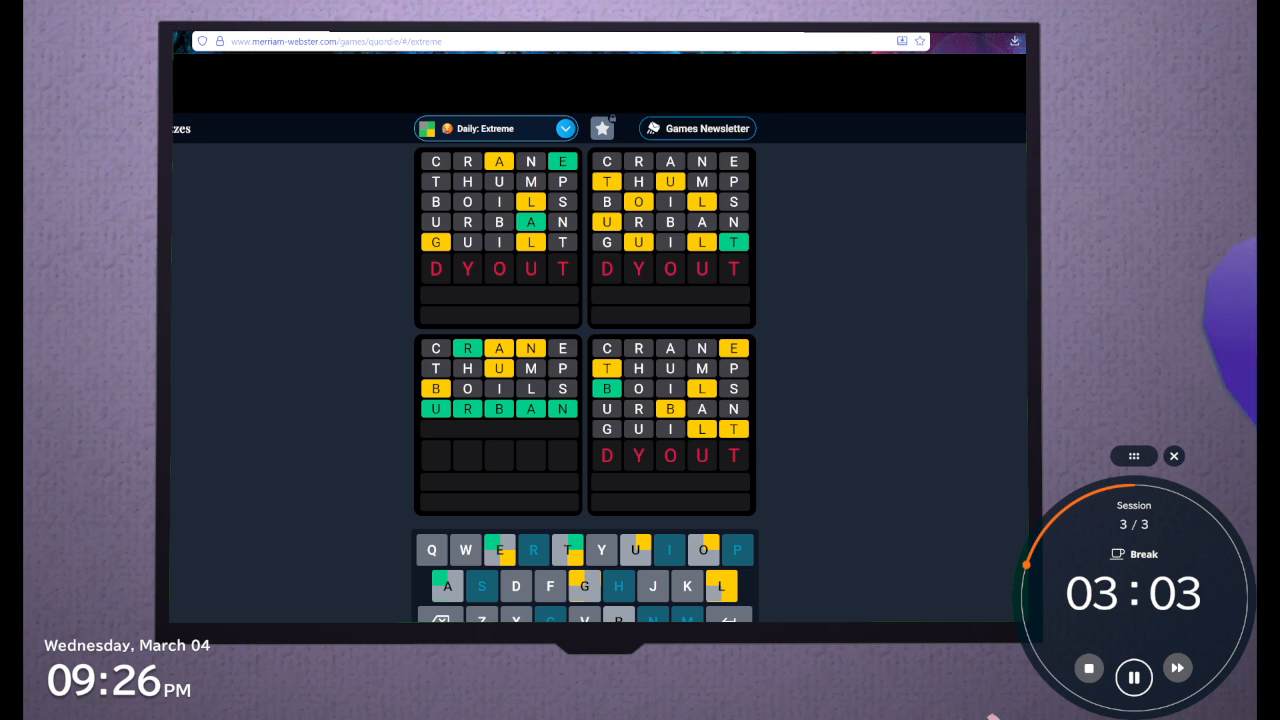
pyautogui.press('BackSpace')
pyautogui.press('BackSpace')
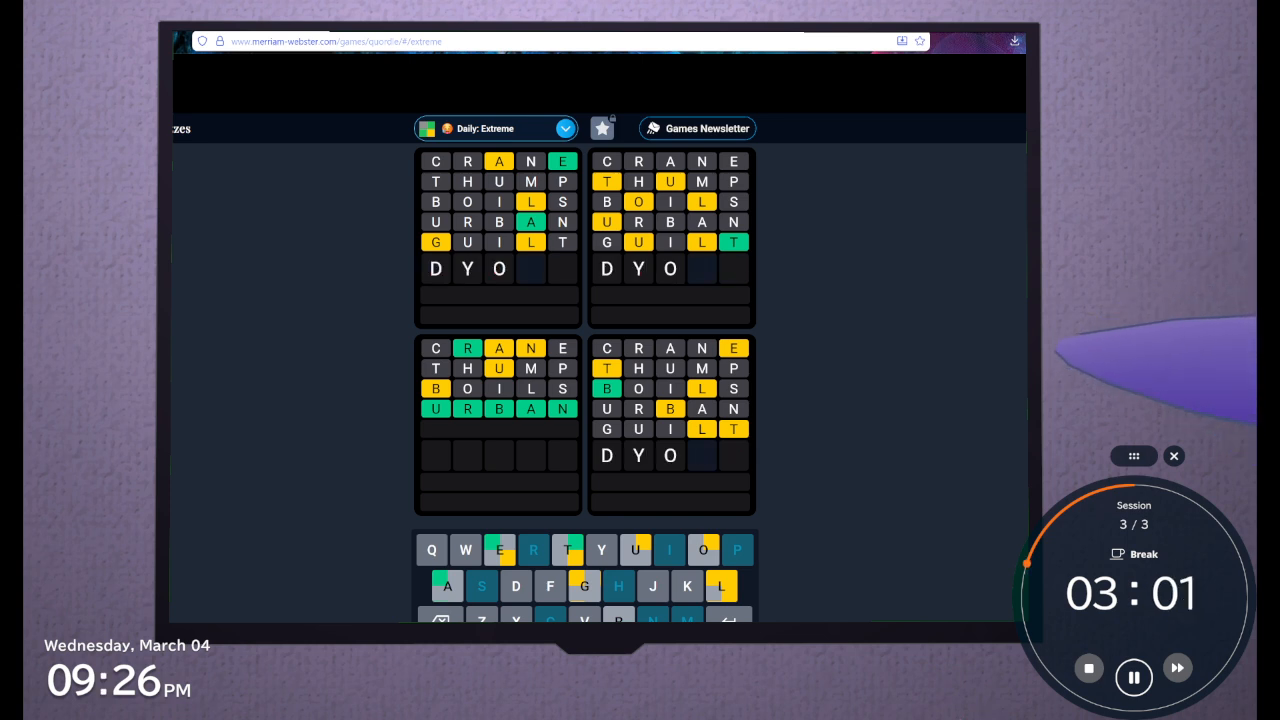
pyautogui.press('BackSpace')
pyautogui.press('BackSpace')
pyautogui.press('BackSpace')
# Try OUTUT as the sixth guess and remove everything after the O
pyautogui.write('O')
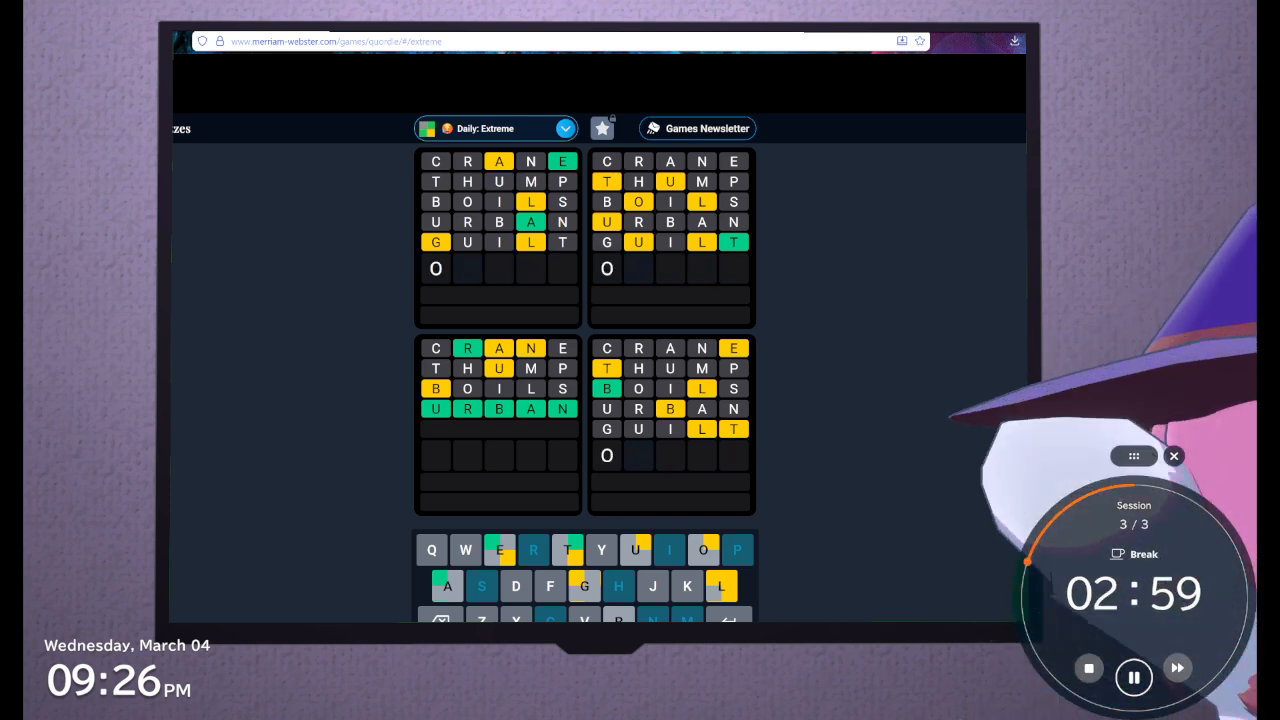
pyautogui.write('UTU')
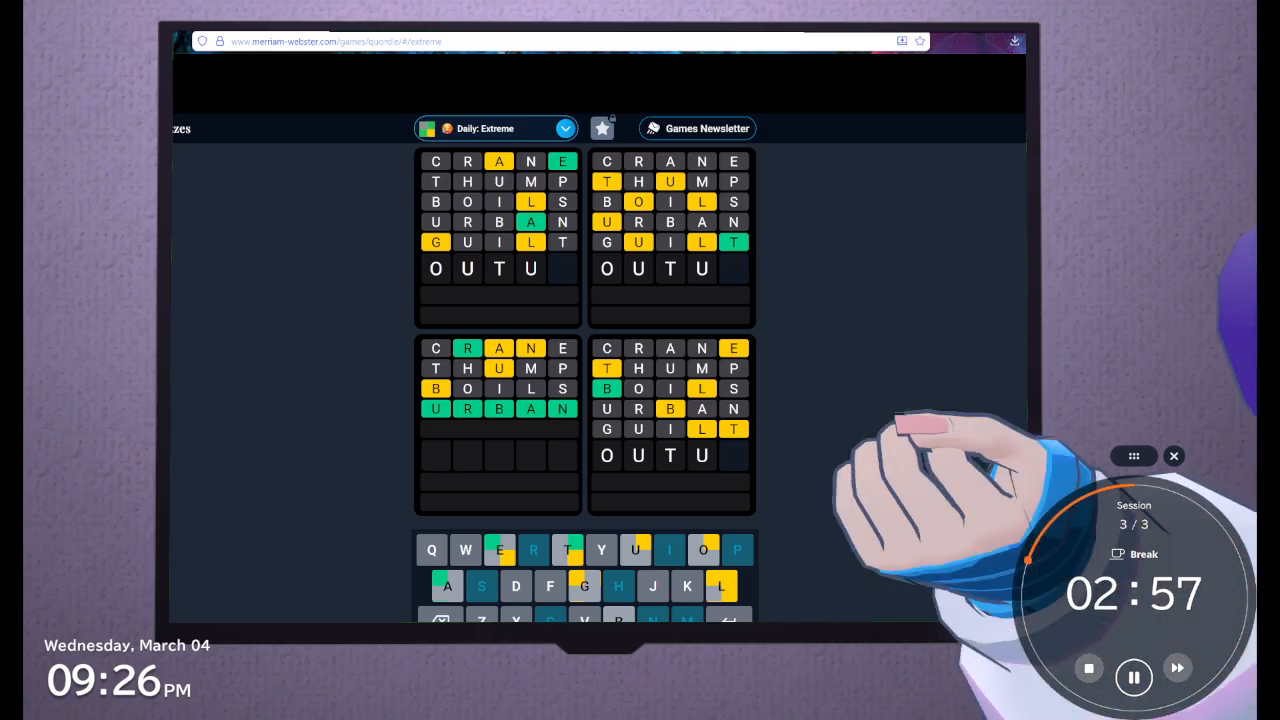
pyautogui.write('T')
pyautogui.press('BackSpace')
pyautogui.press('BackSpace')
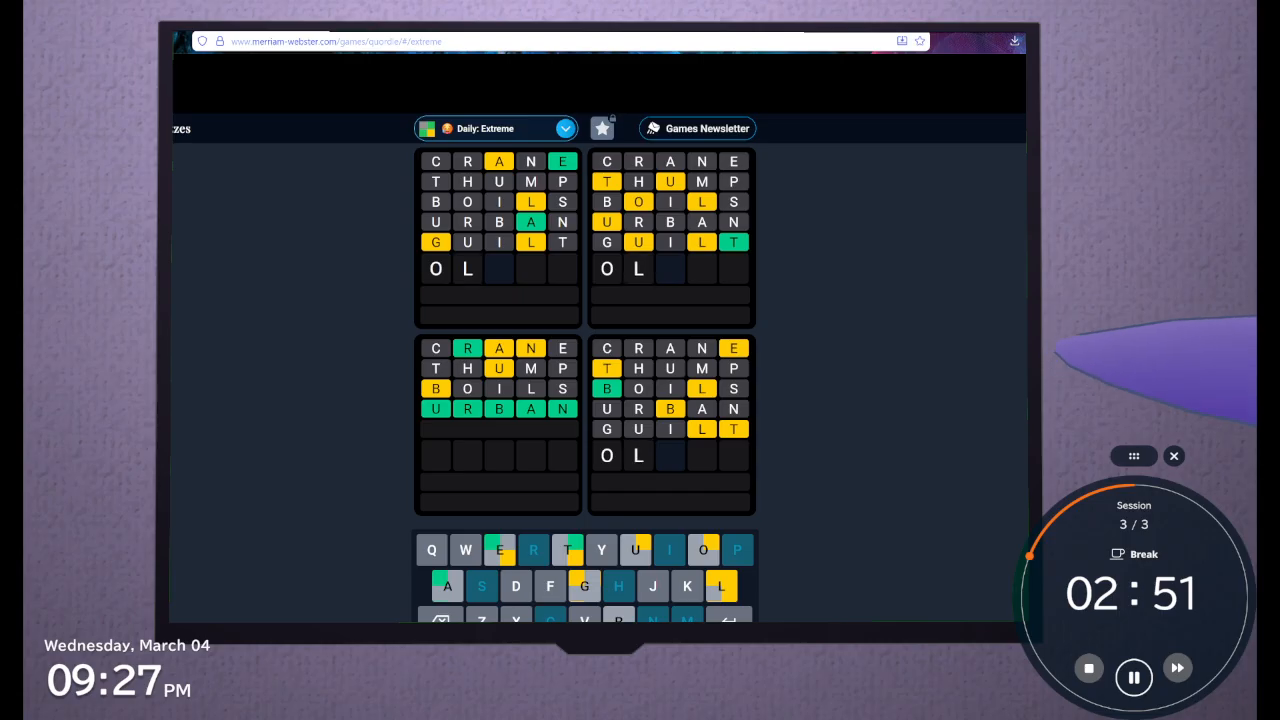
# Try OLTUT and then OLTU again for the sixth guess, and clear the row
pyautogui.write('LTU')
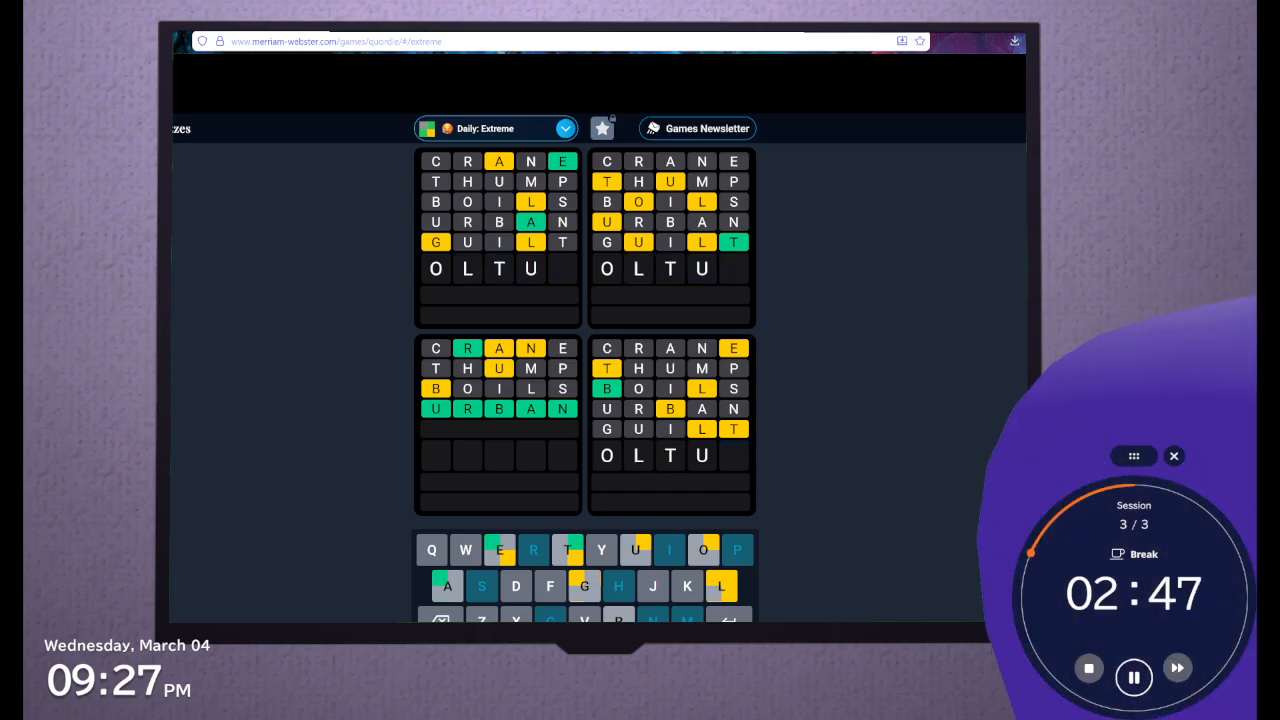
pyautogui.write('T')
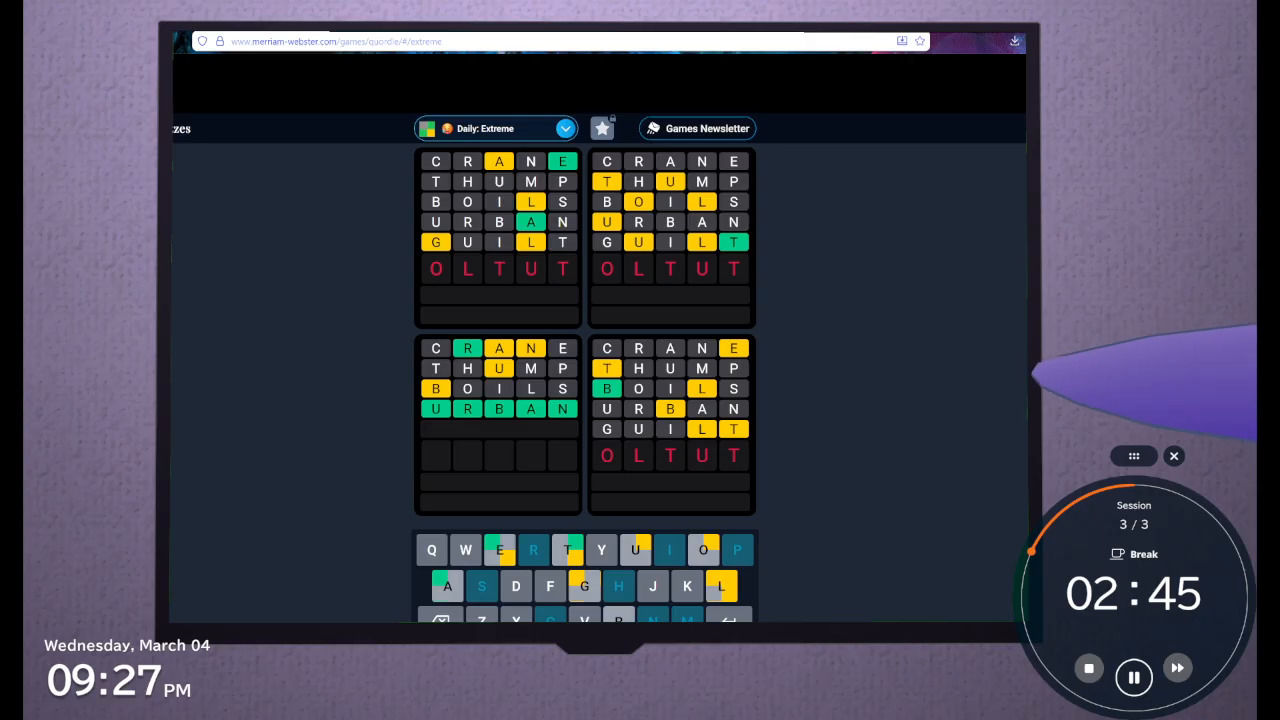
pyautogui.press('BackSpace')
pyautogui.press('BackSpace')
pyautogui.press('BackSpace')
pyautogui.press('BackSpace')
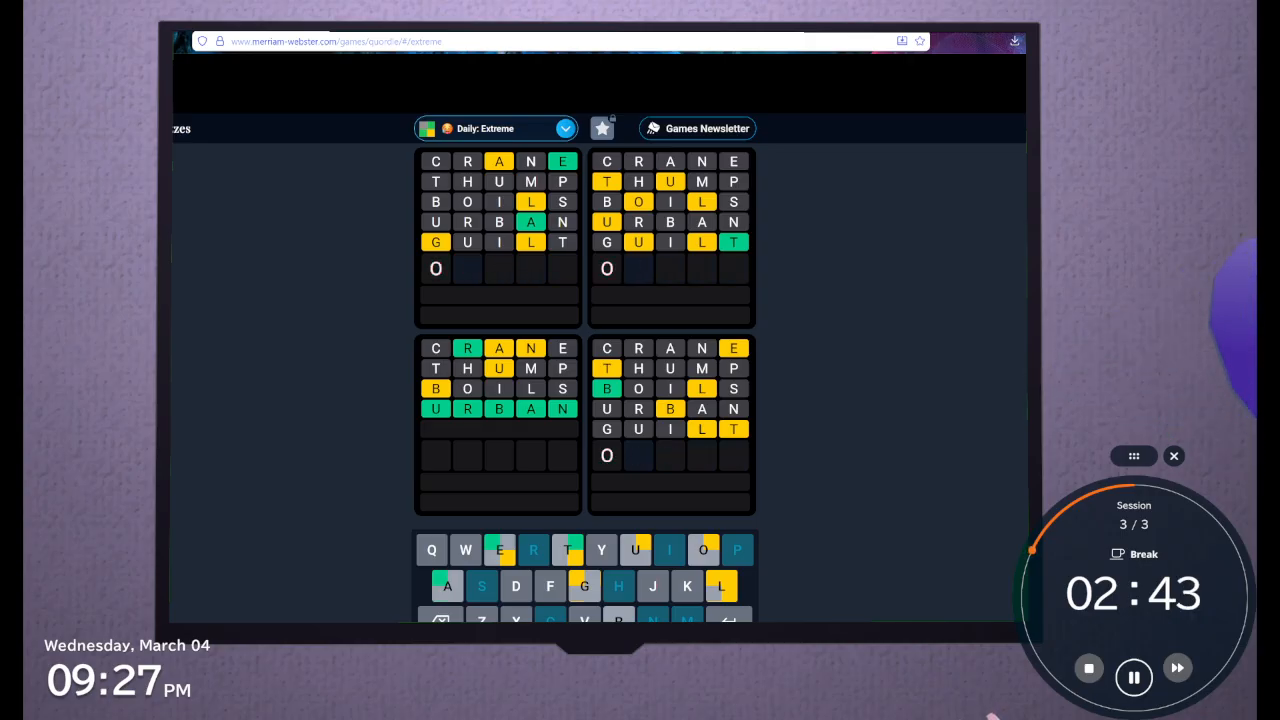
pyautogui.write('L')
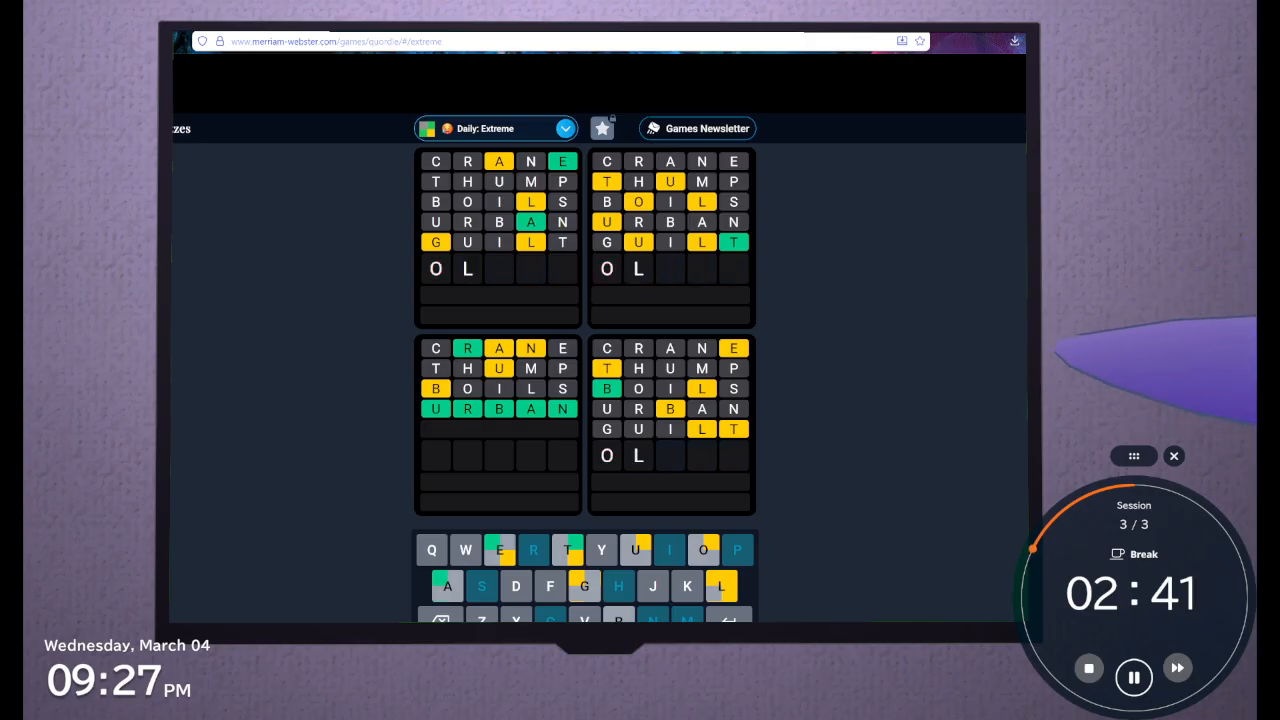
pyautogui.write('TU')
pyautogui.press('BackSpace')
pyautogui.press('BackSpace')
pyautogui.press('BackSpace')
pyautogui.press('BackSpace')
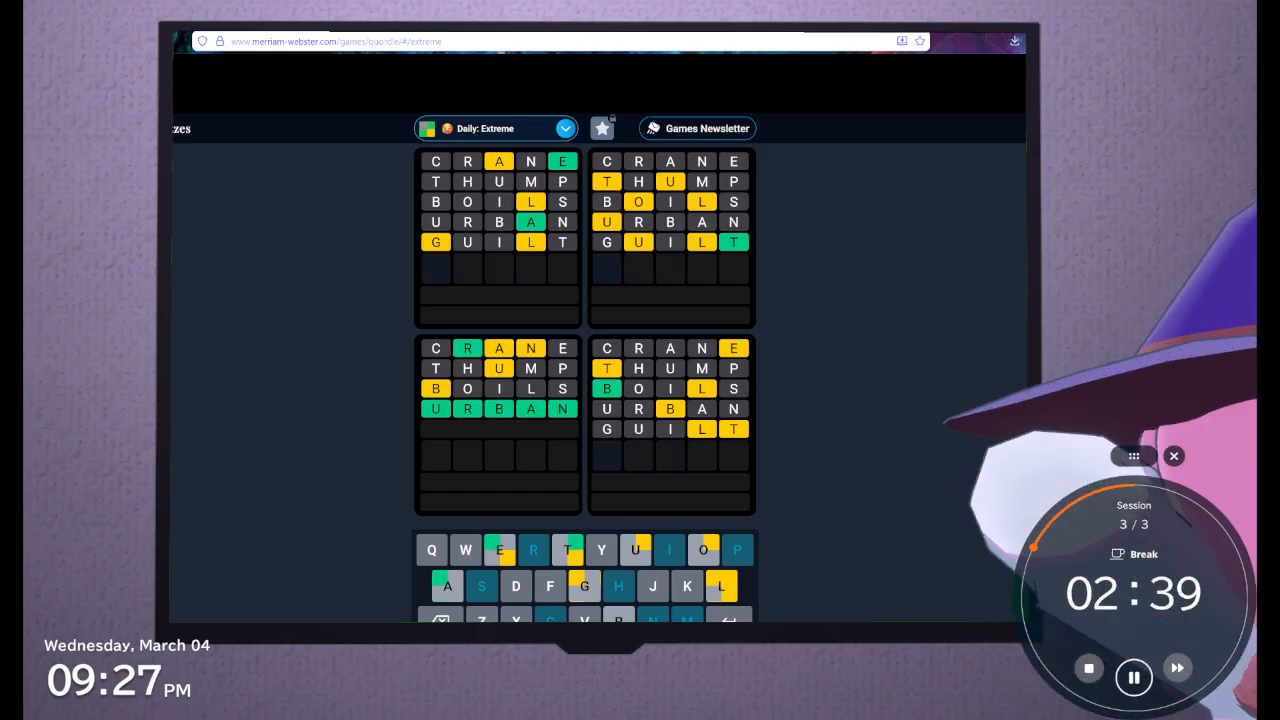
# Try ULTO as the start of the sixth guess and clear the row
pyautogui.write('ULTO')
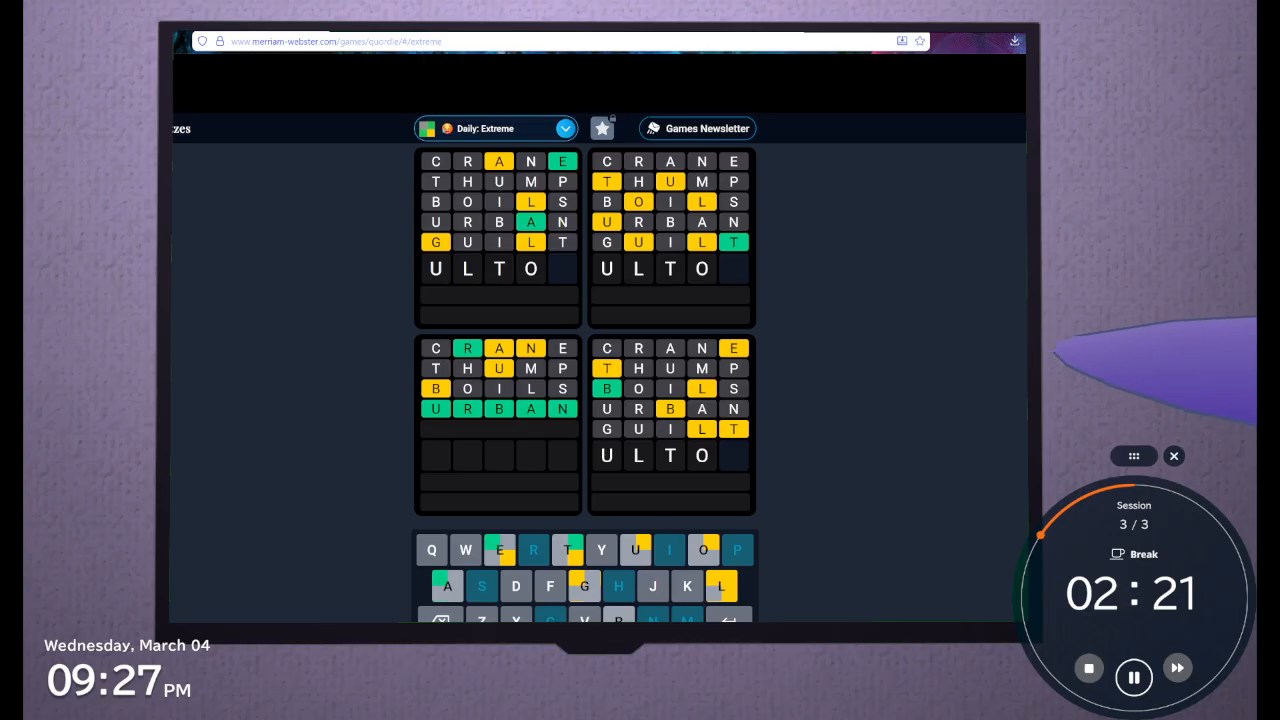
pyautogui.press('BackSpace')
pyautogui.press('BackSpace')
pyautogui.press('BackSpace')
pyautogui.press('BackSpace')
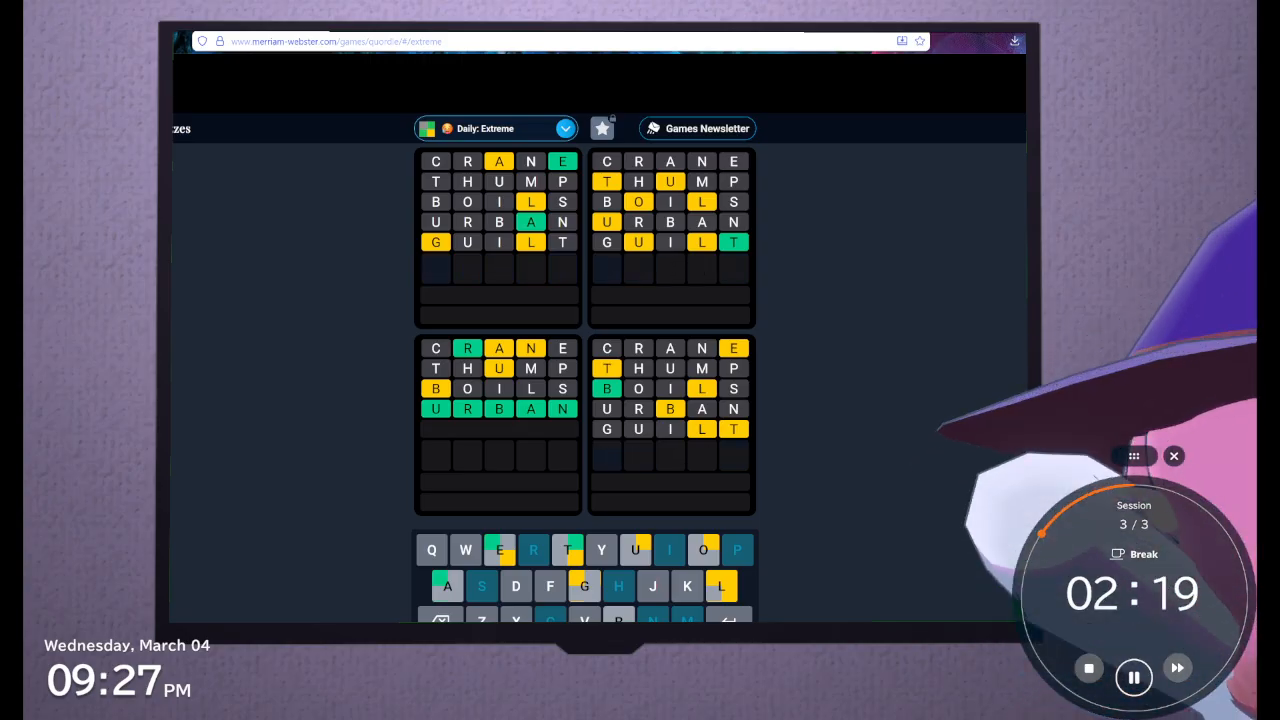
# Try LUOUT as the sixth guess and clear the row
pyautogui.write('luot')
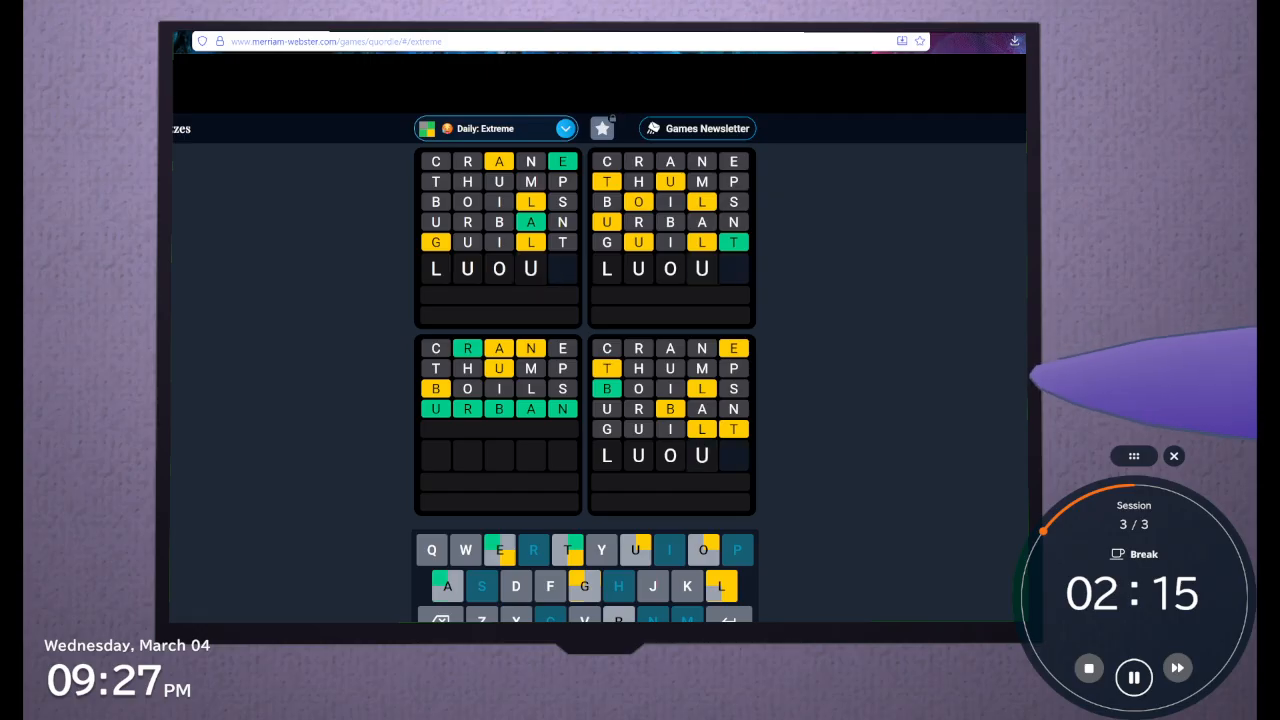
pyautogui.write('t')
pyautogui.press('BackSpace')
pyautogui.write('t')
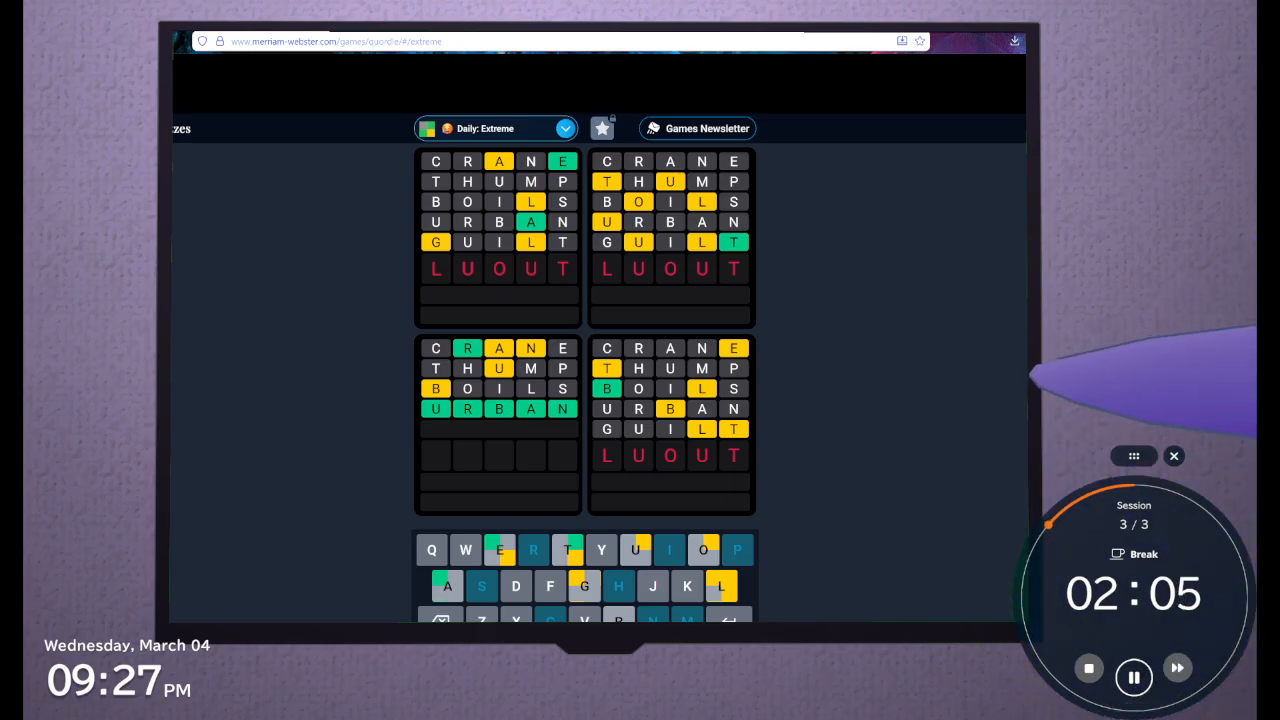
pyautogui.press('BackSpace')
pyautogui.press('BackSpace')
pyautogui.press('BackSpace')
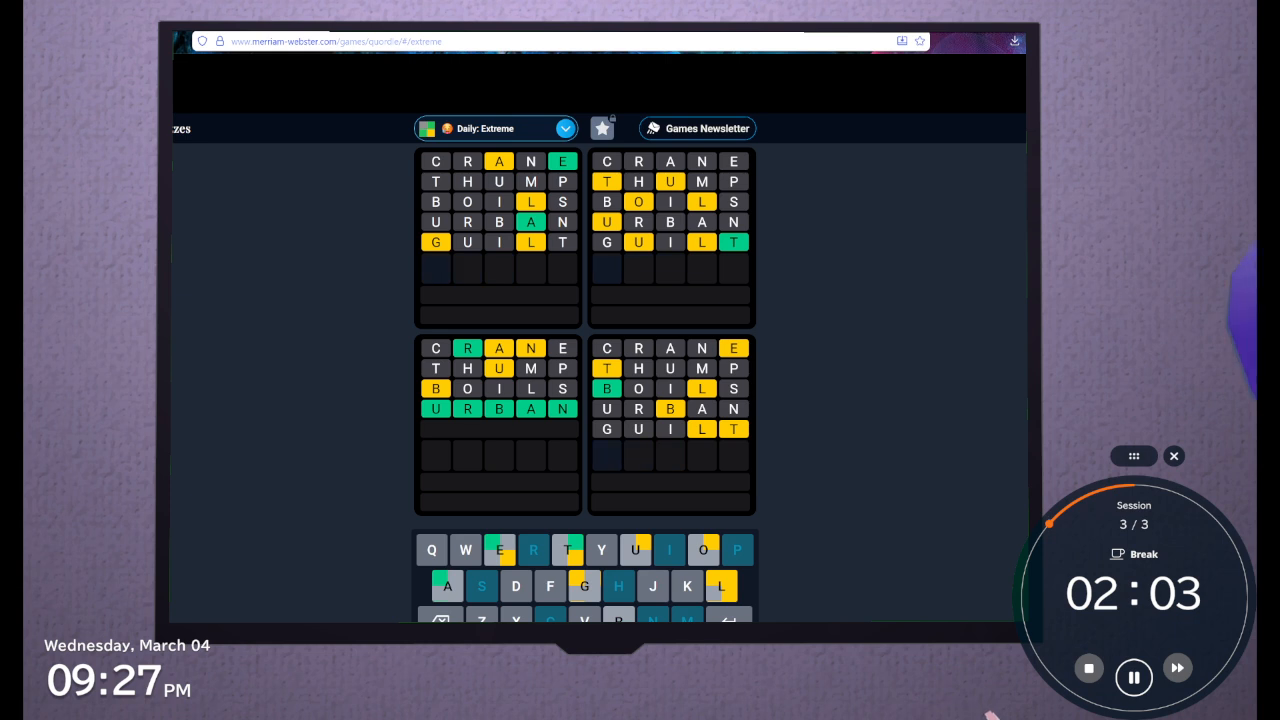
# Submit FLOUT as the sixth guess and ALGAE as the seventh guess
pyautogui.write('flout')
pyautogui.press('Return')
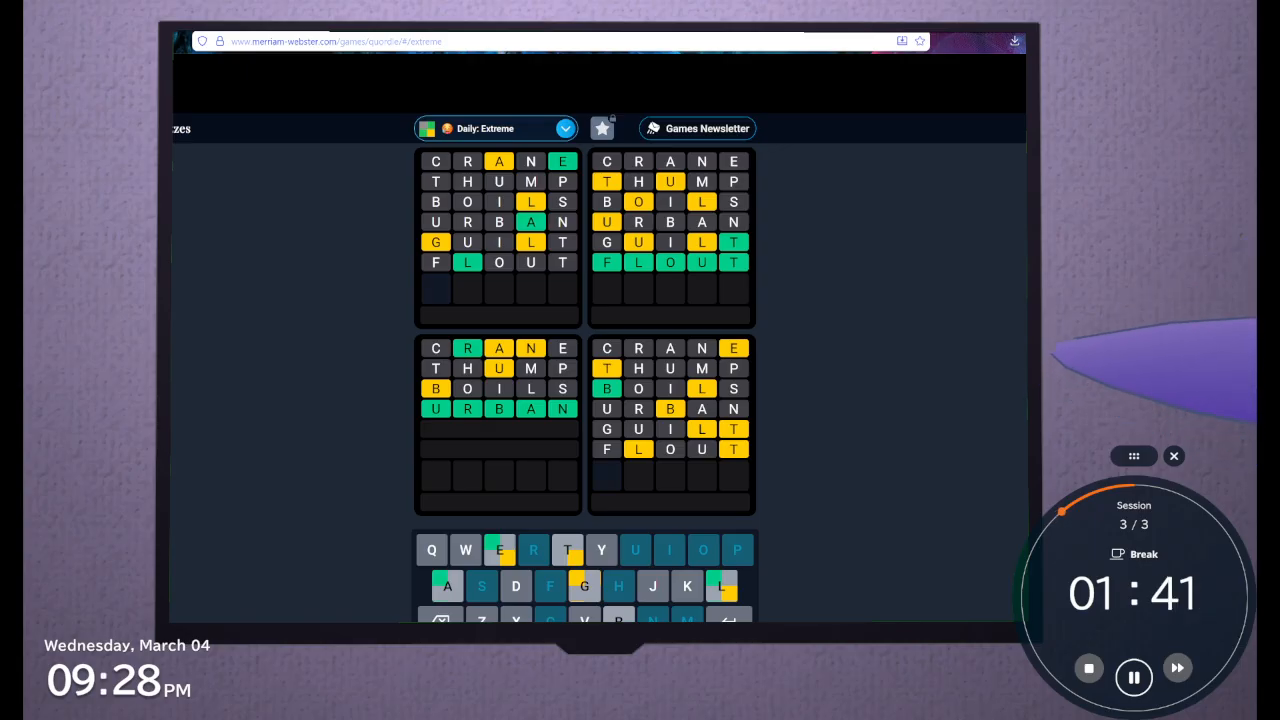
pyautogui.write('LGAE')
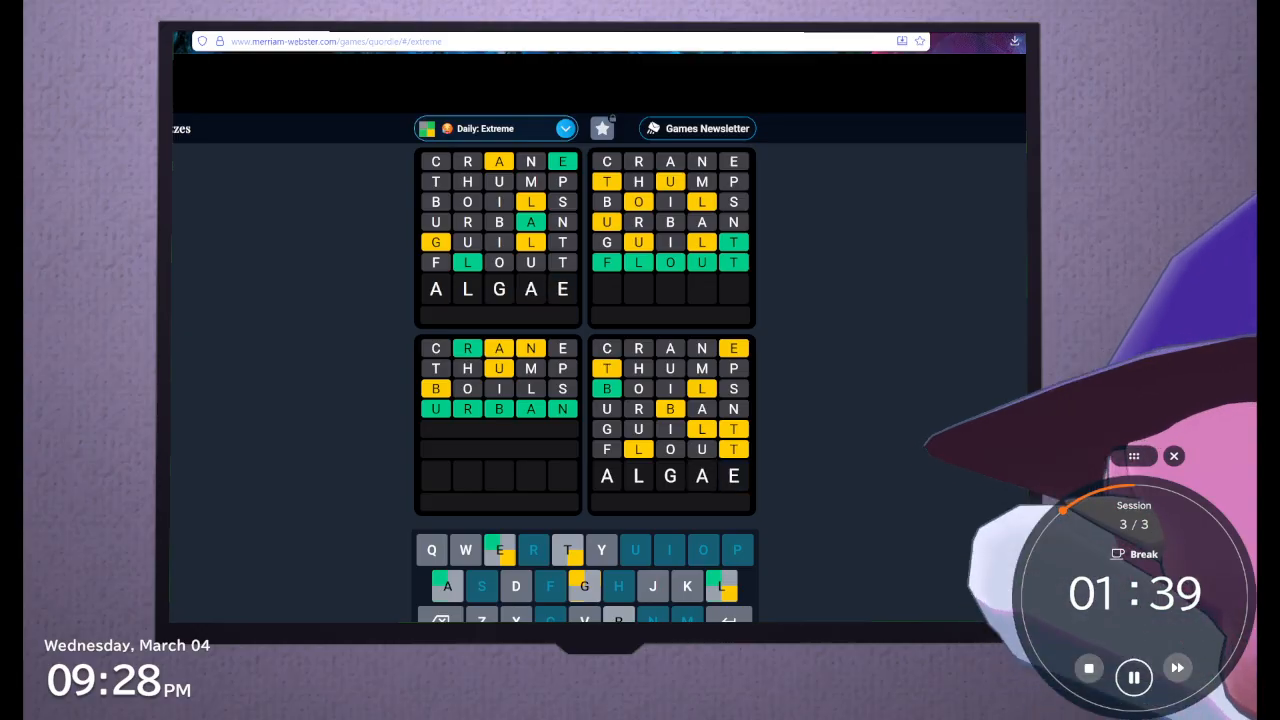
pyautogui.press('Return')
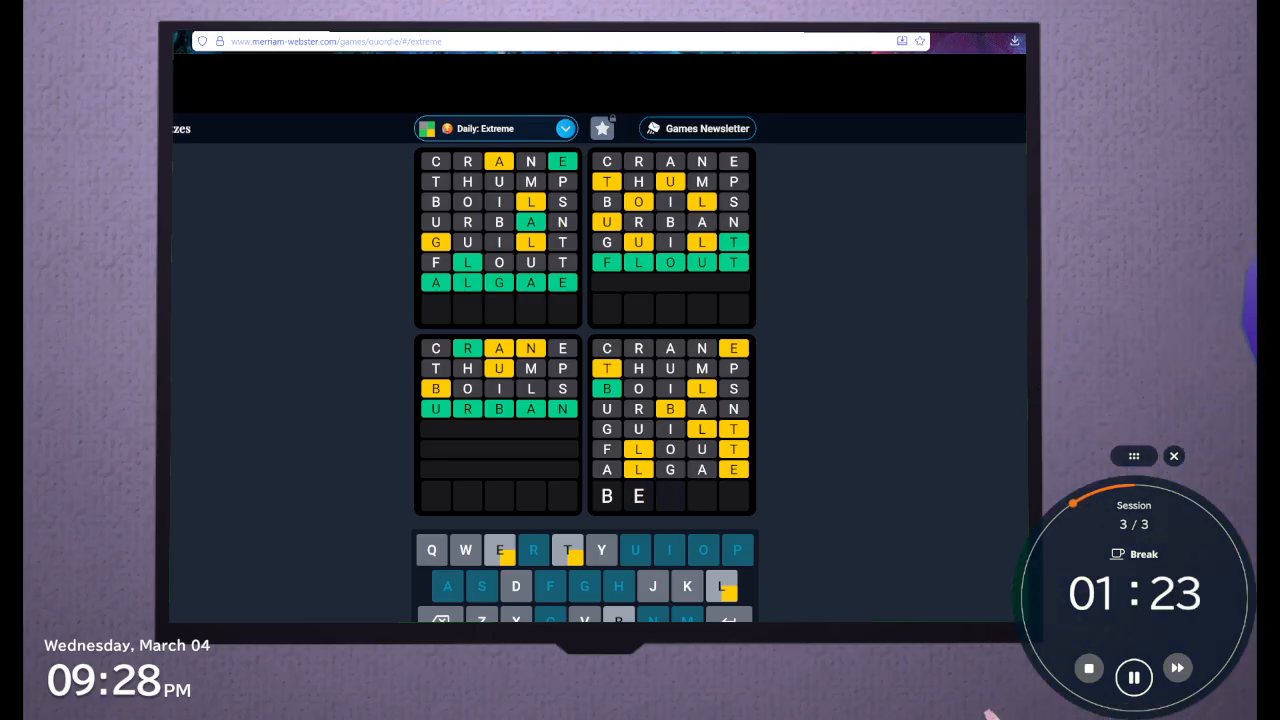
# Try BELTY as the eighth guess and remove everything after the B
pyautogui.write('l')
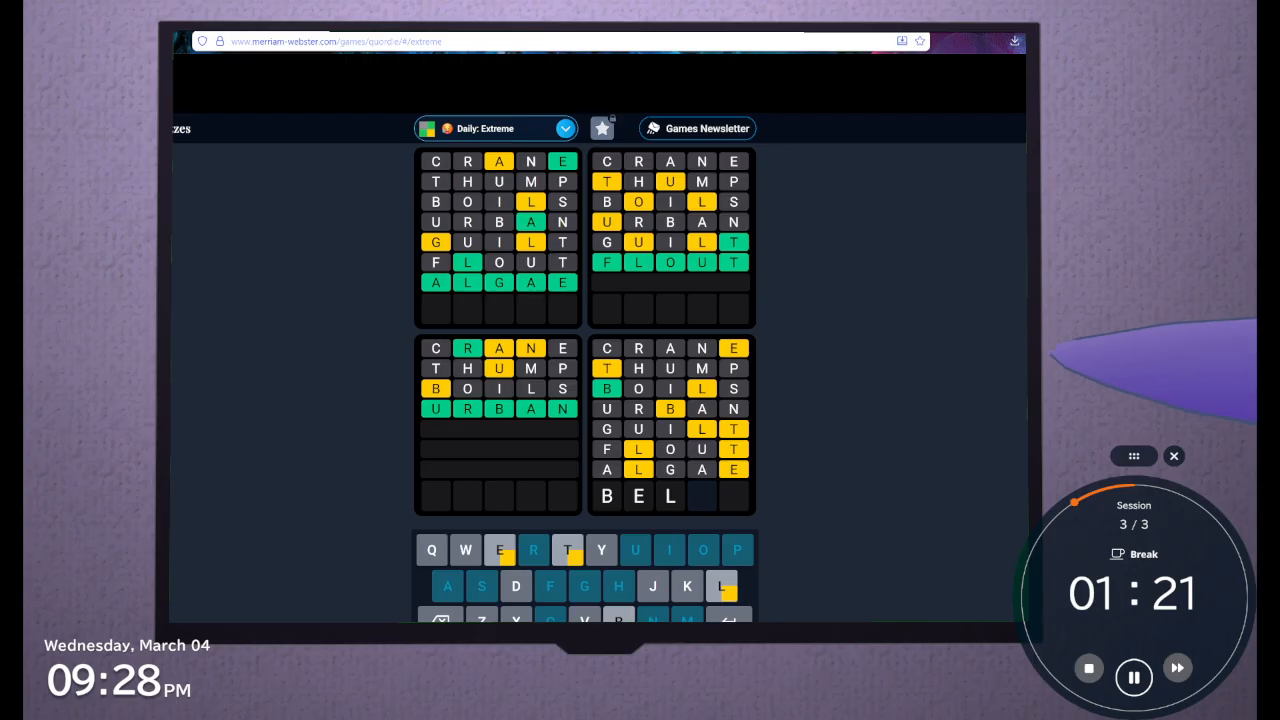
pyautogui.write('ty')
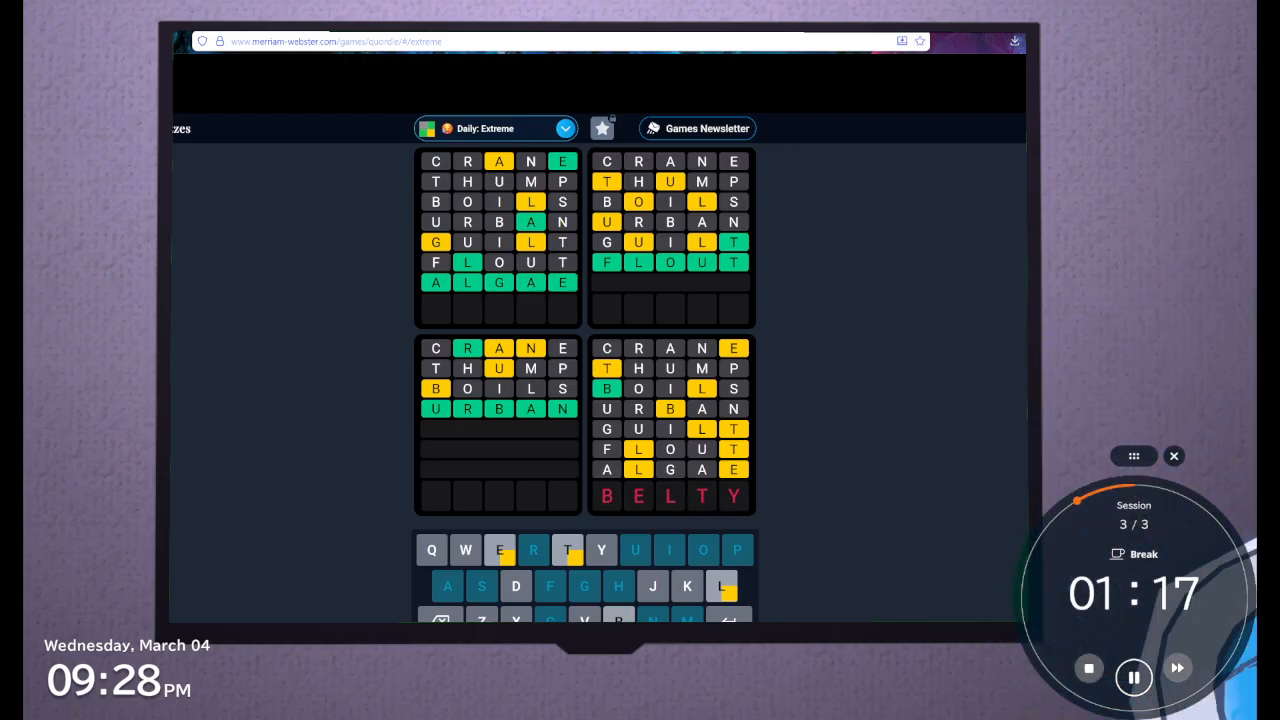
pyautogui.press('BackSpace')
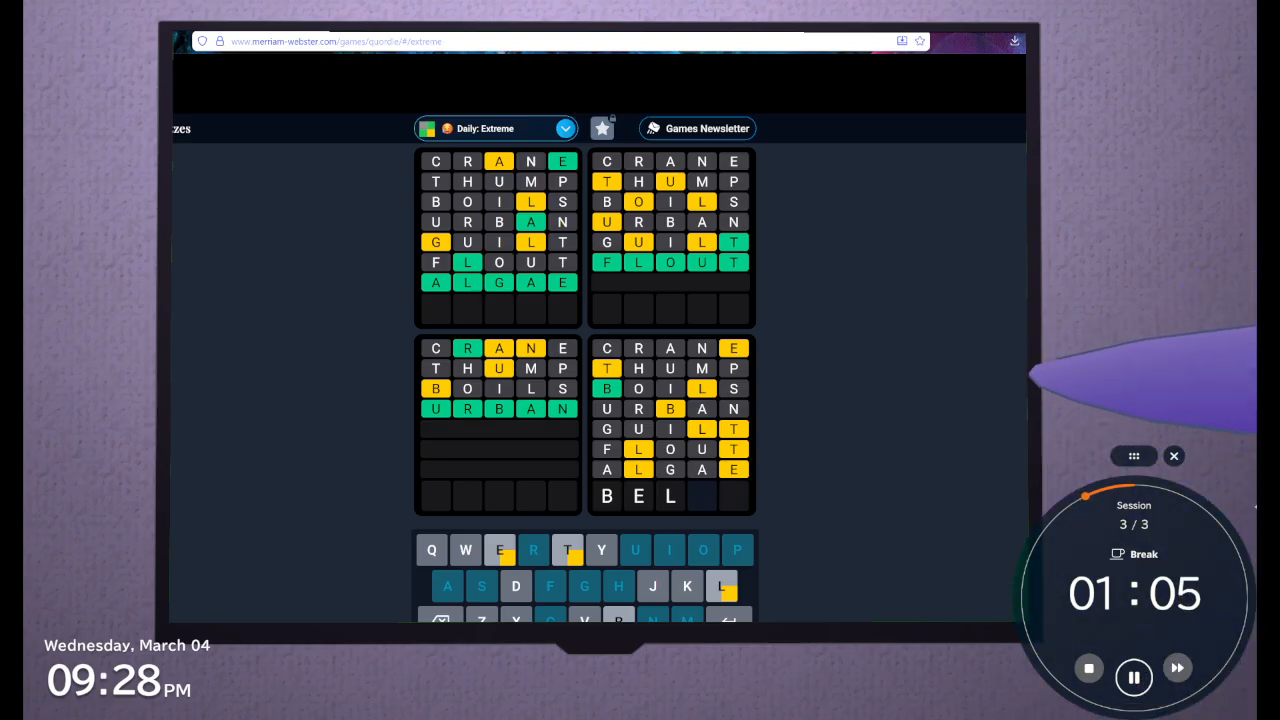
pyautogui.press('BackSpace')
pyautogui.press('BackSpace')
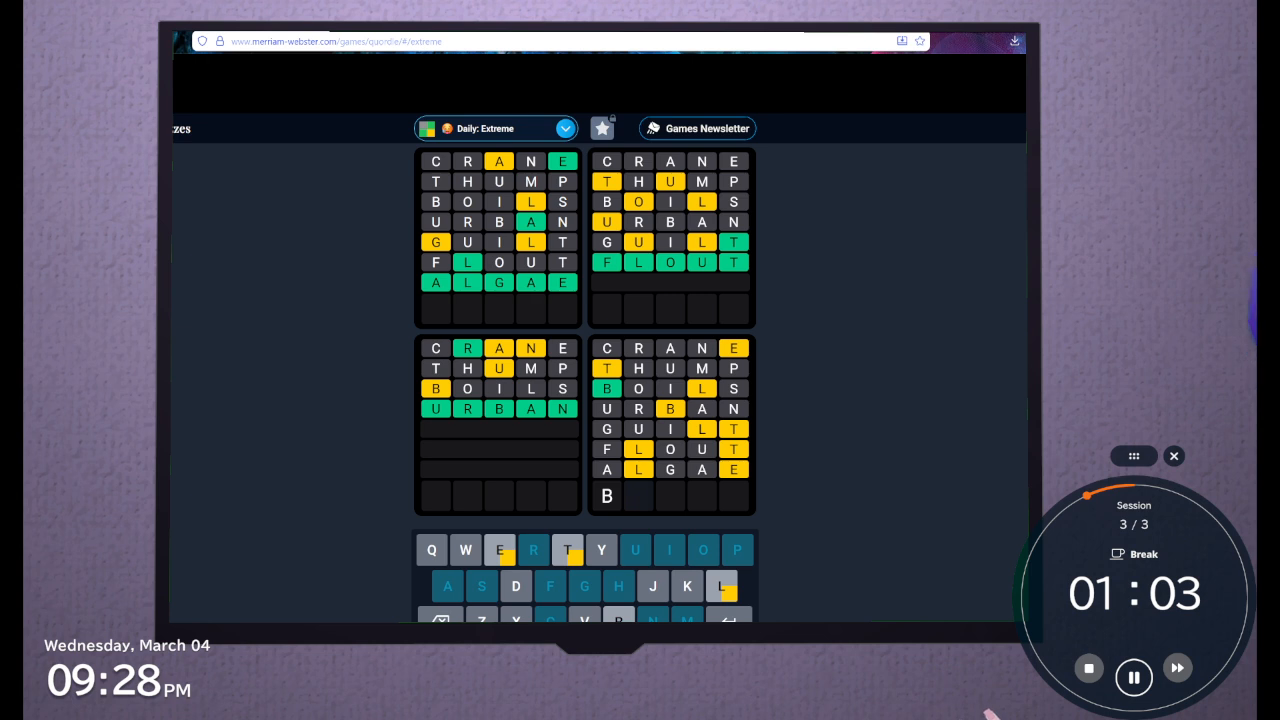
# Try BELTZ as the eighth guess
pyautogui.write('e')
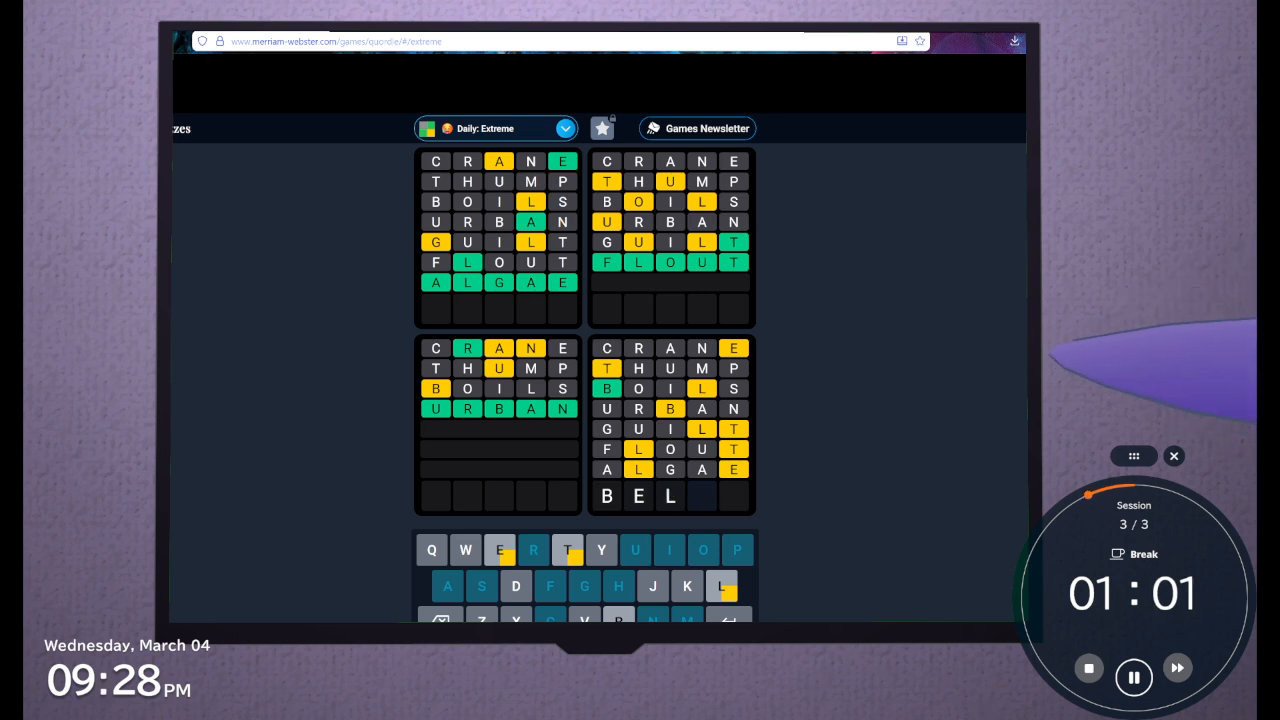
pyautogui.write('l')
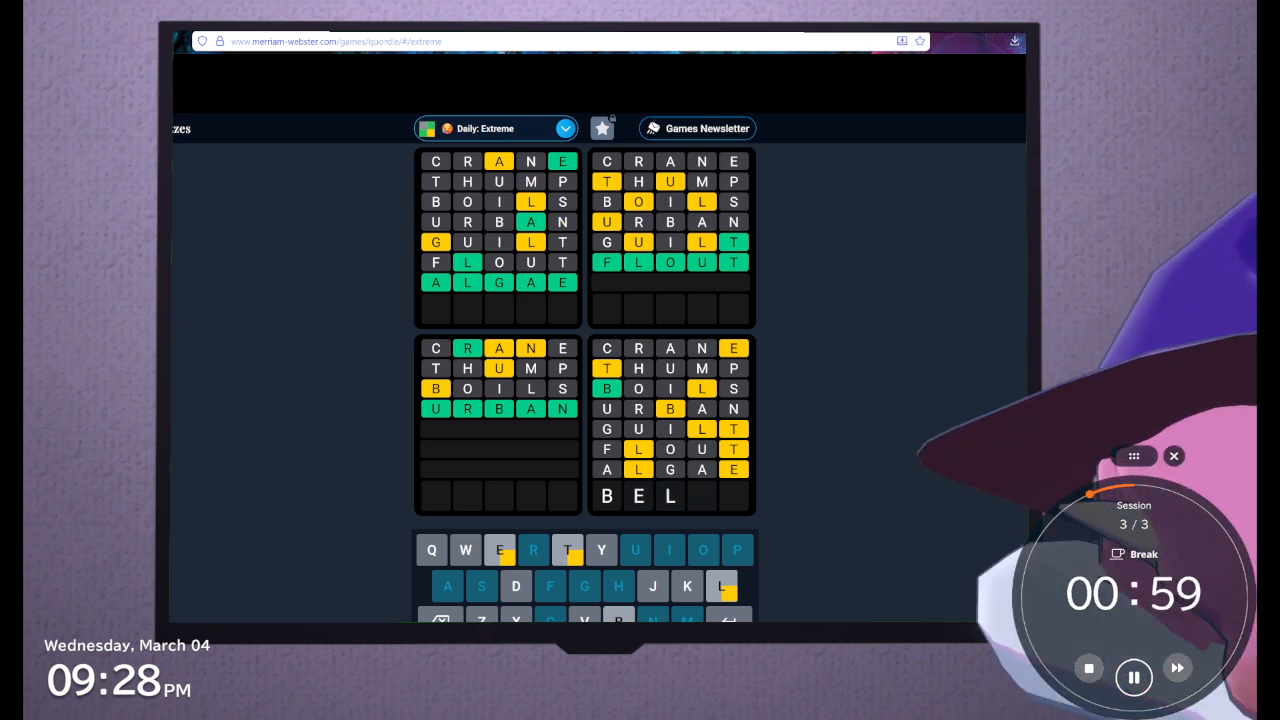
pyautogui.write('t')
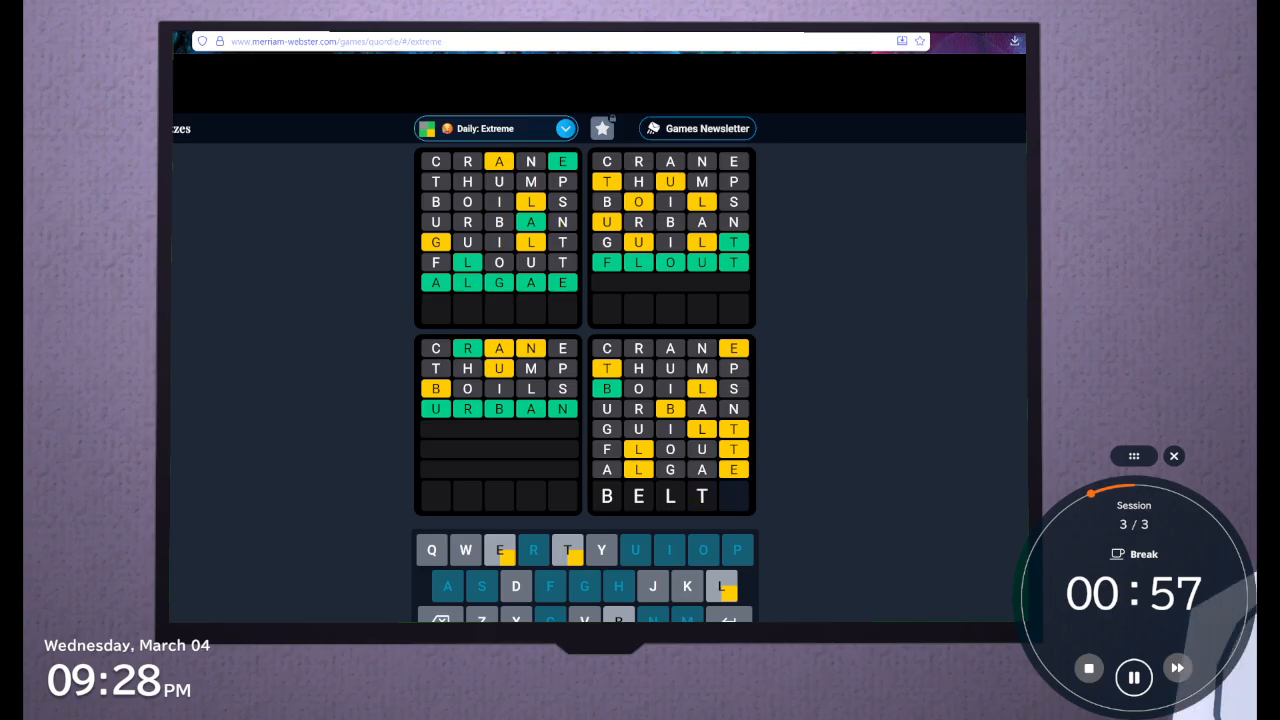
pyautogui.write('z')
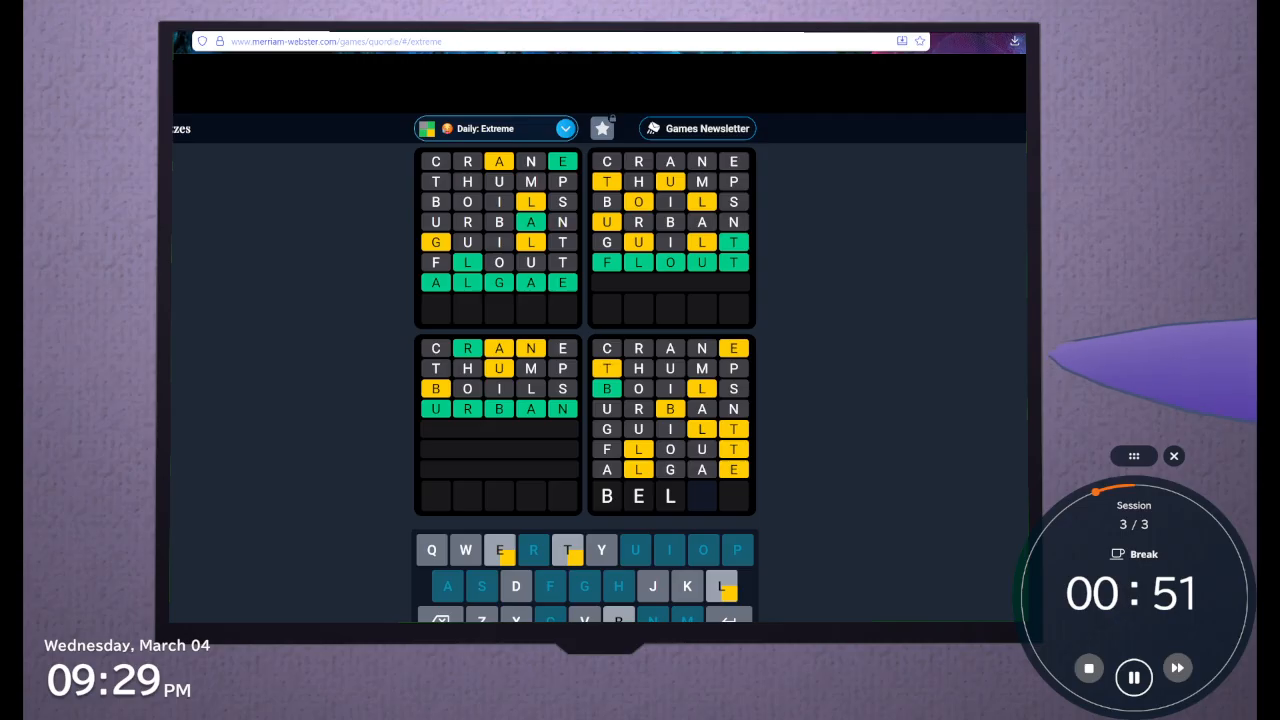
# Try BEVTL and then a BL opening for the eighth guess, and keep only the B
pyautogui.write('v')
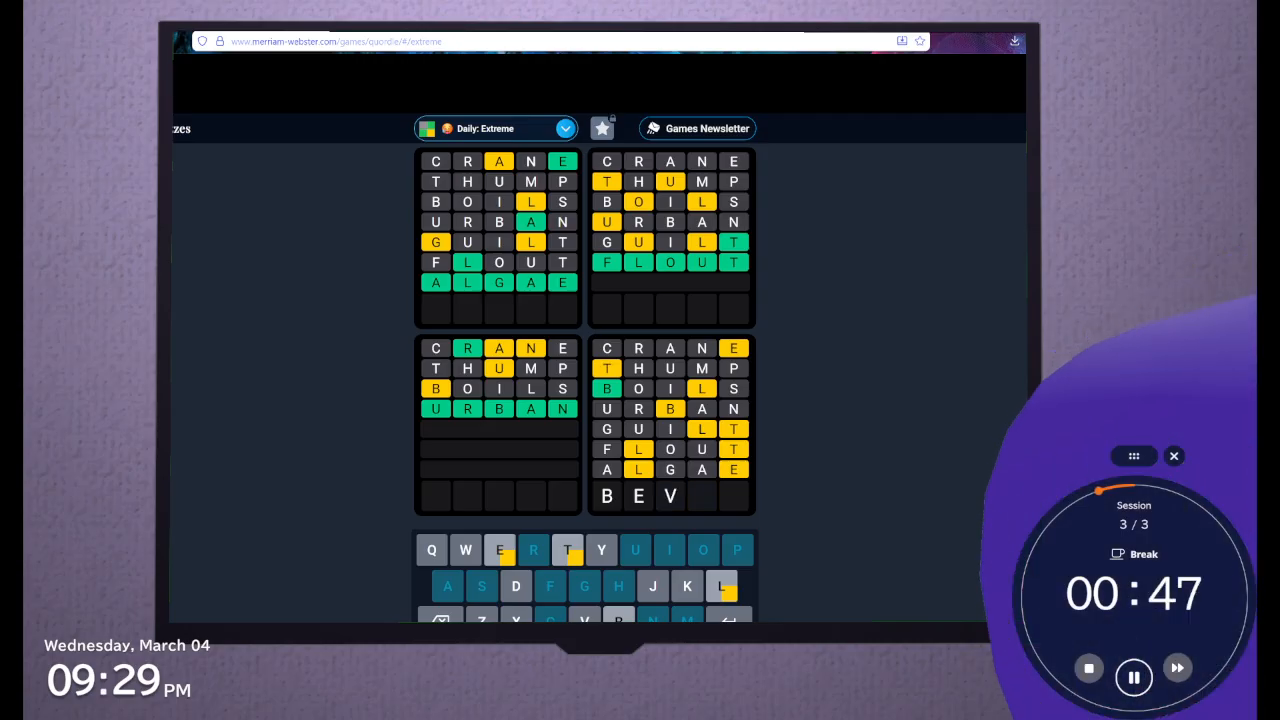
pyautogui.write('t')
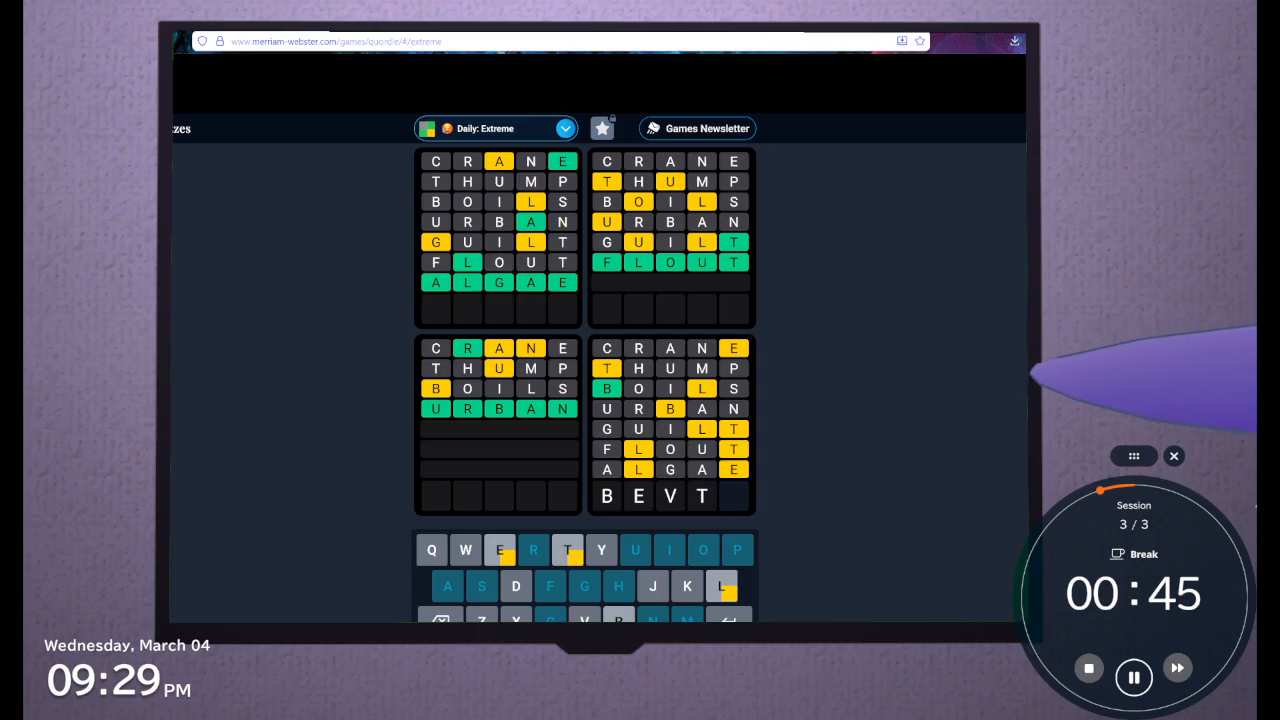
pyautogui.write('l')
pyautogui.press('BackSpace')
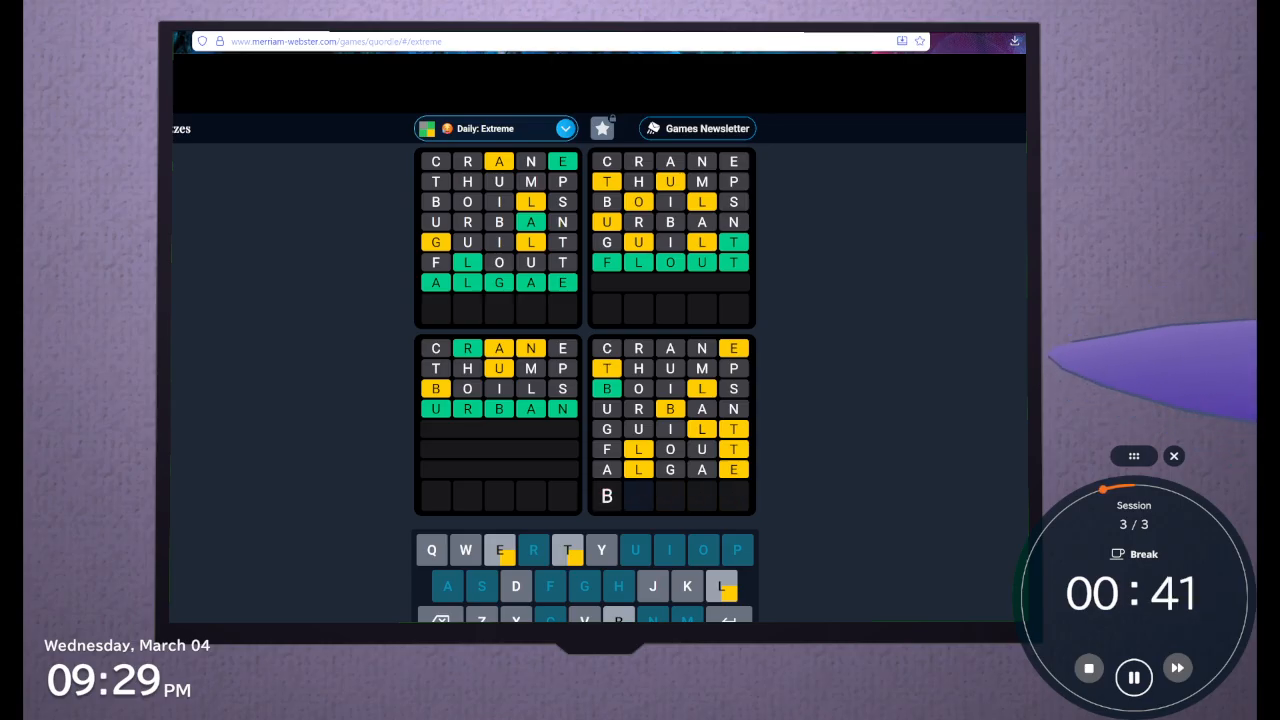
pyautogui.write('l')
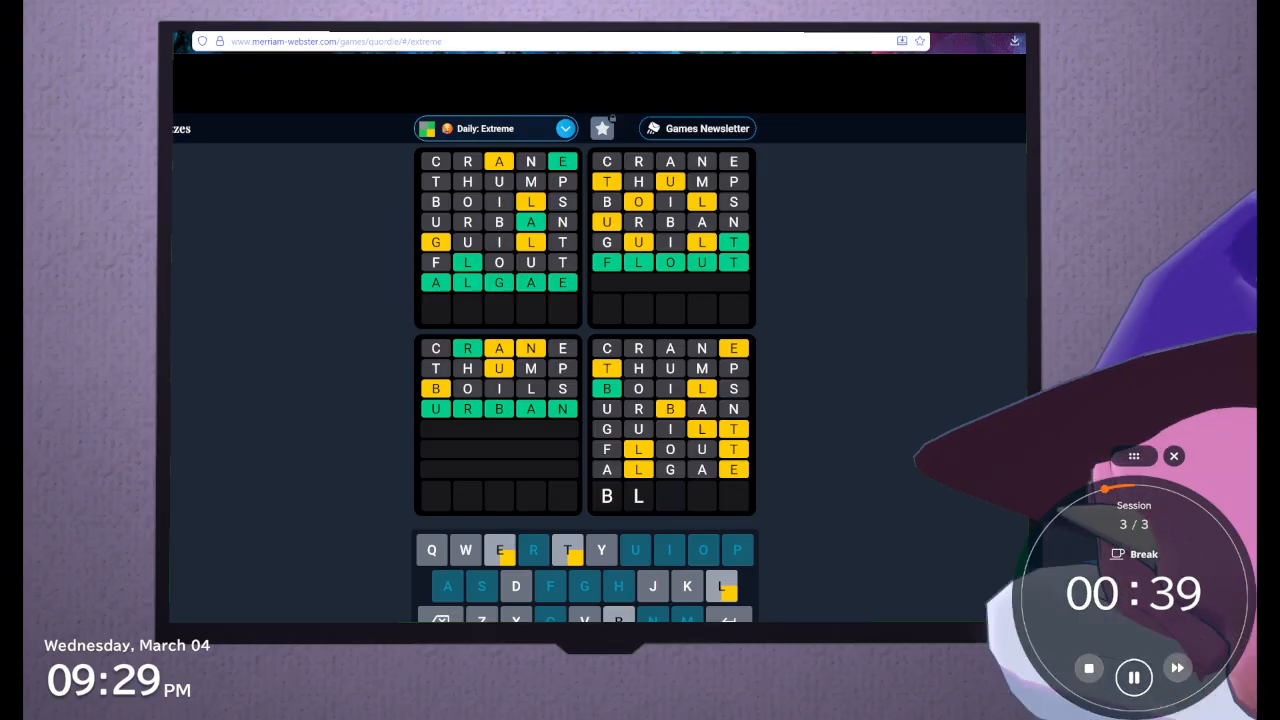
pyautogui.press('BackSpace')
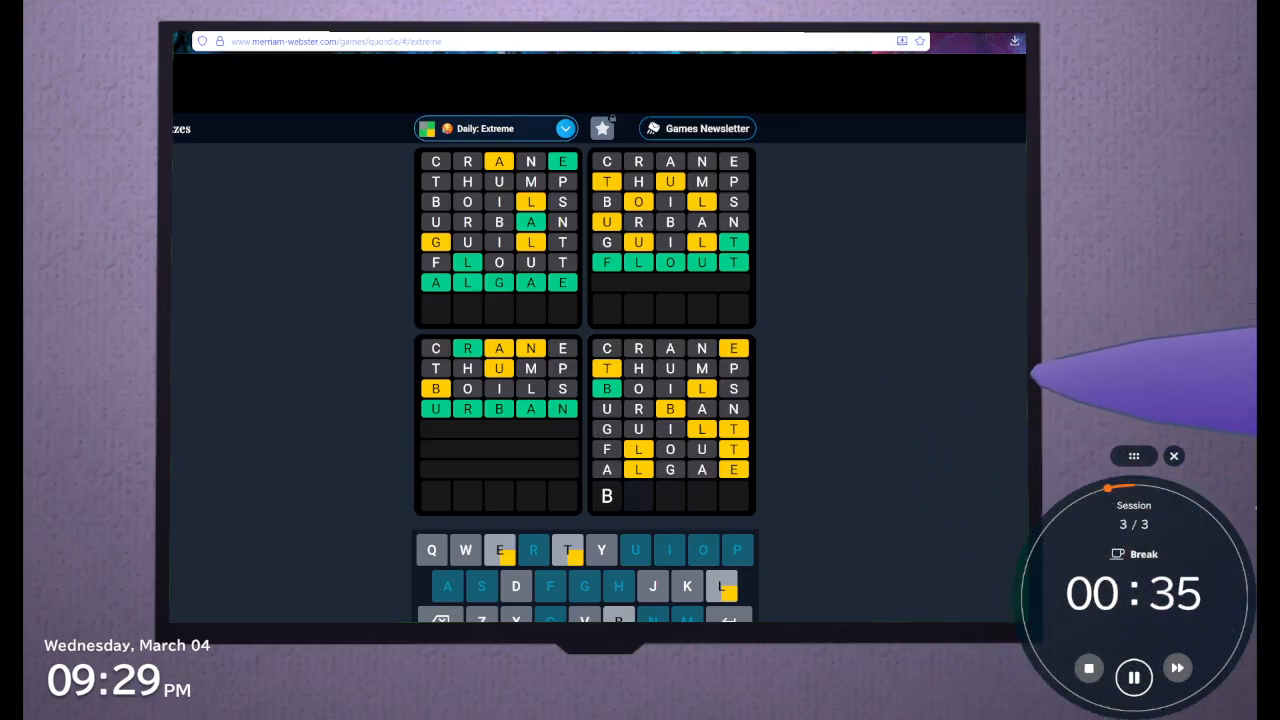
# Try BELTB and then BELTK for the eighth guess, and cut the row back to BE
pyautogui.write('e')
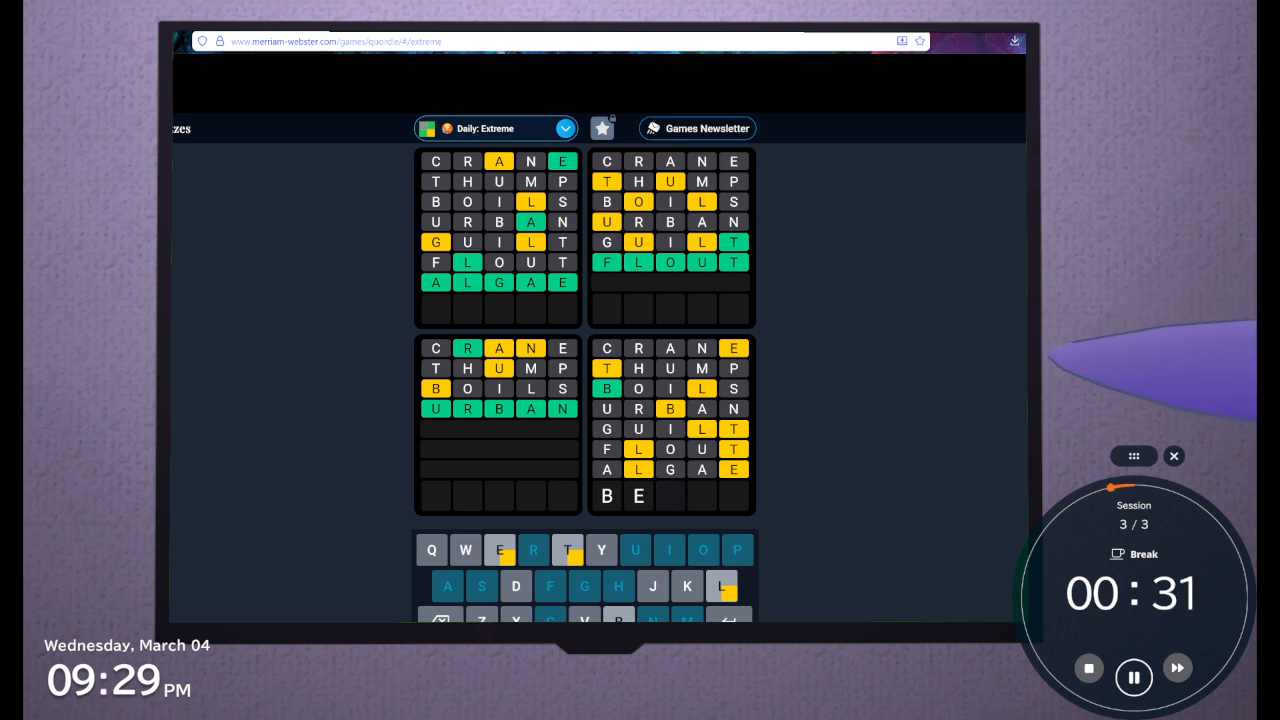
pyautogui.write('lt')
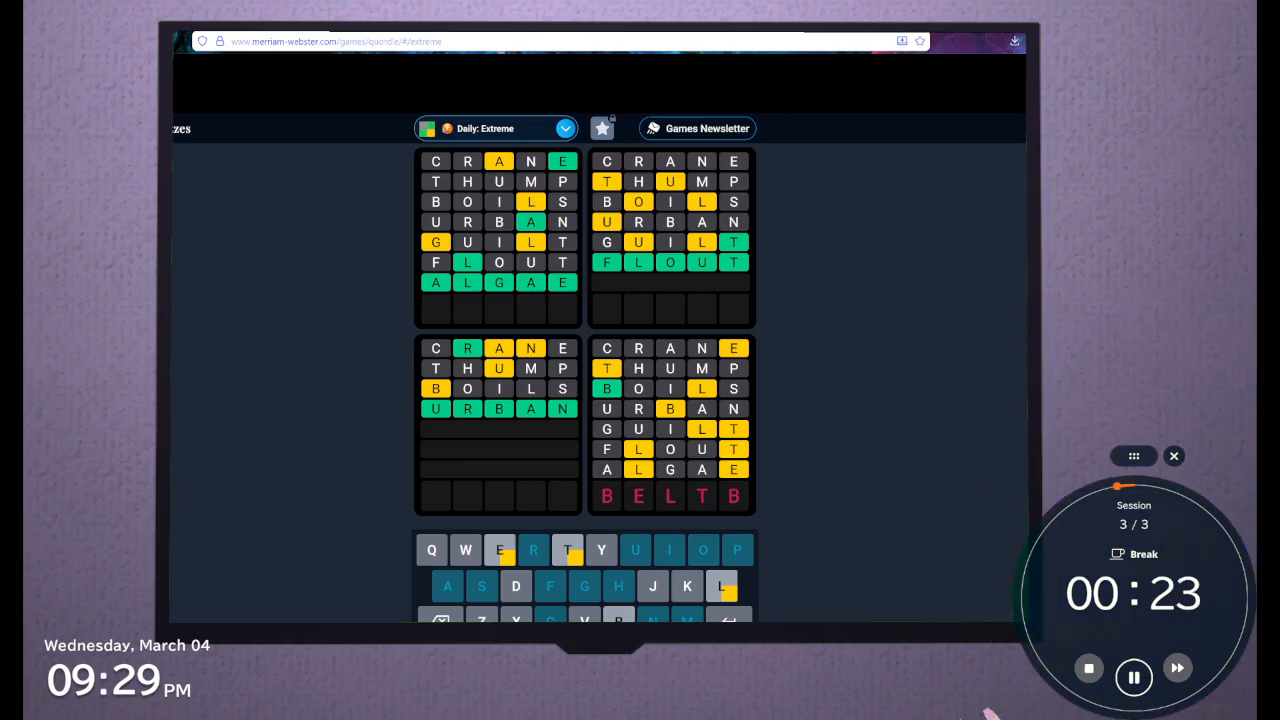
pyautogui.press('BackSpace')
pyautogui.write('l')
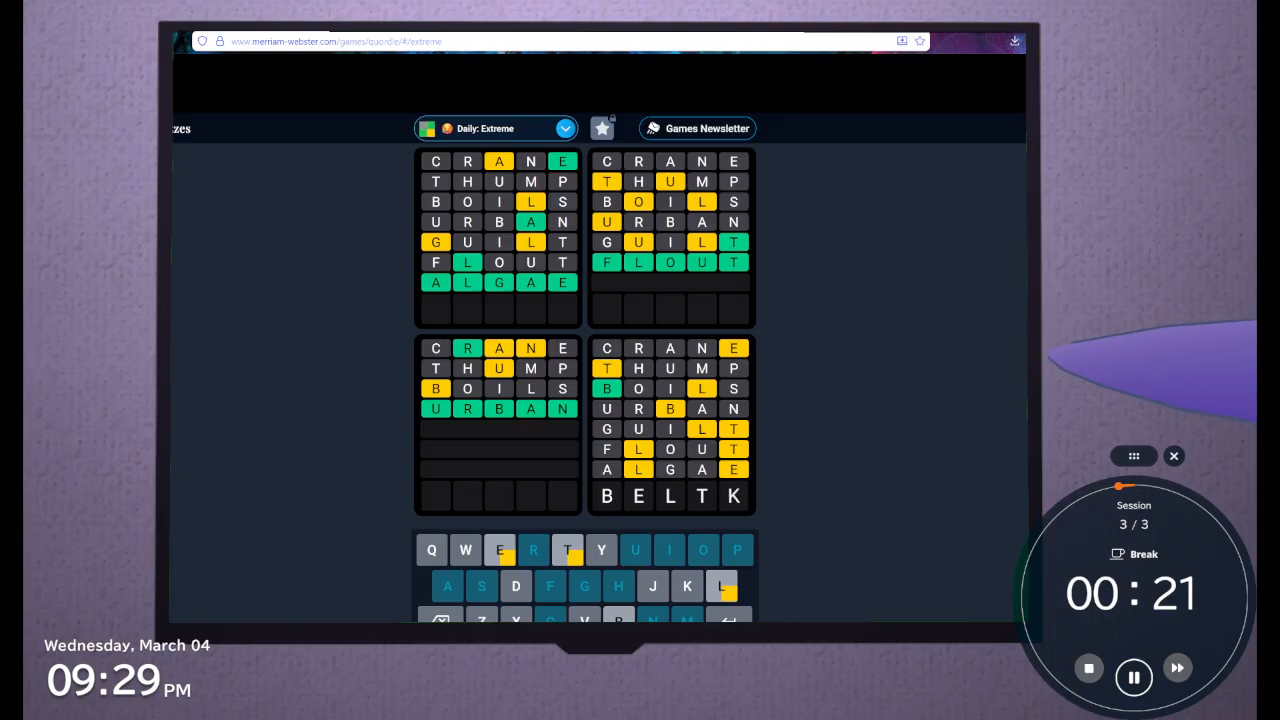
pyautogui.press('BackSpace')
pyautogui.press('j')
pyautogui.press('BackSpace')
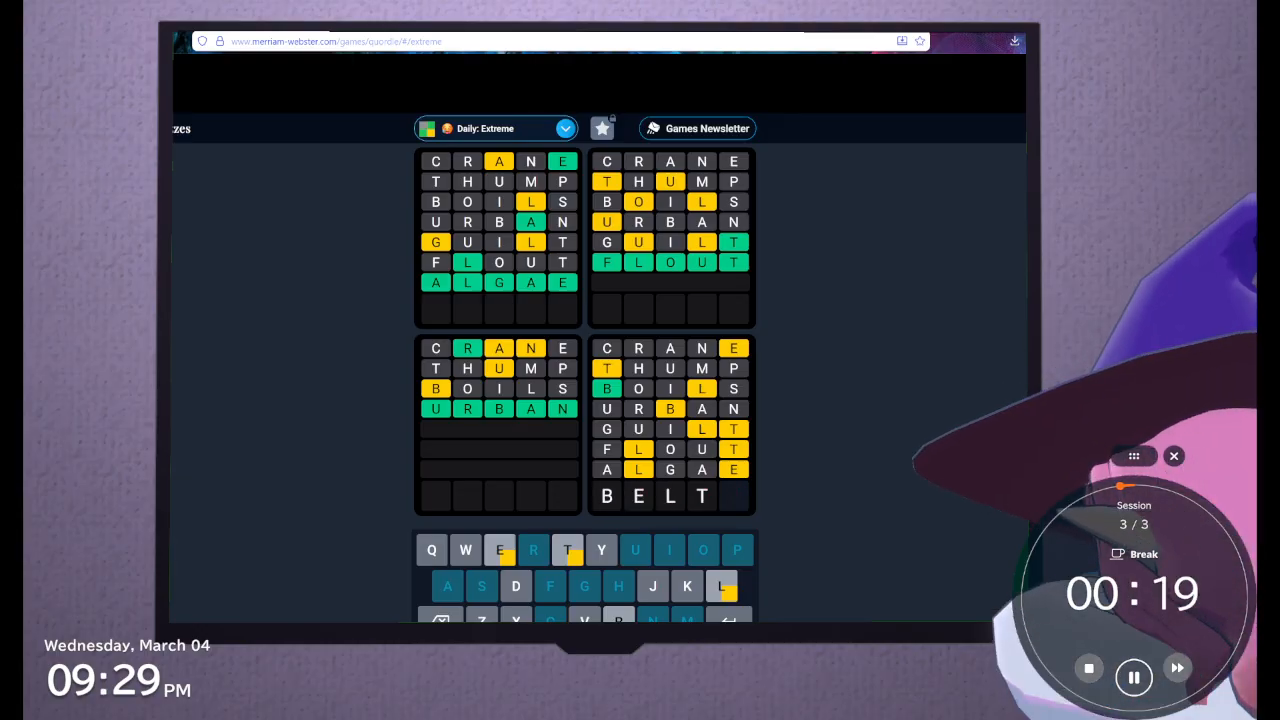
pyautogui.press('BackSpace')
pyautogui.press('BackSpace')
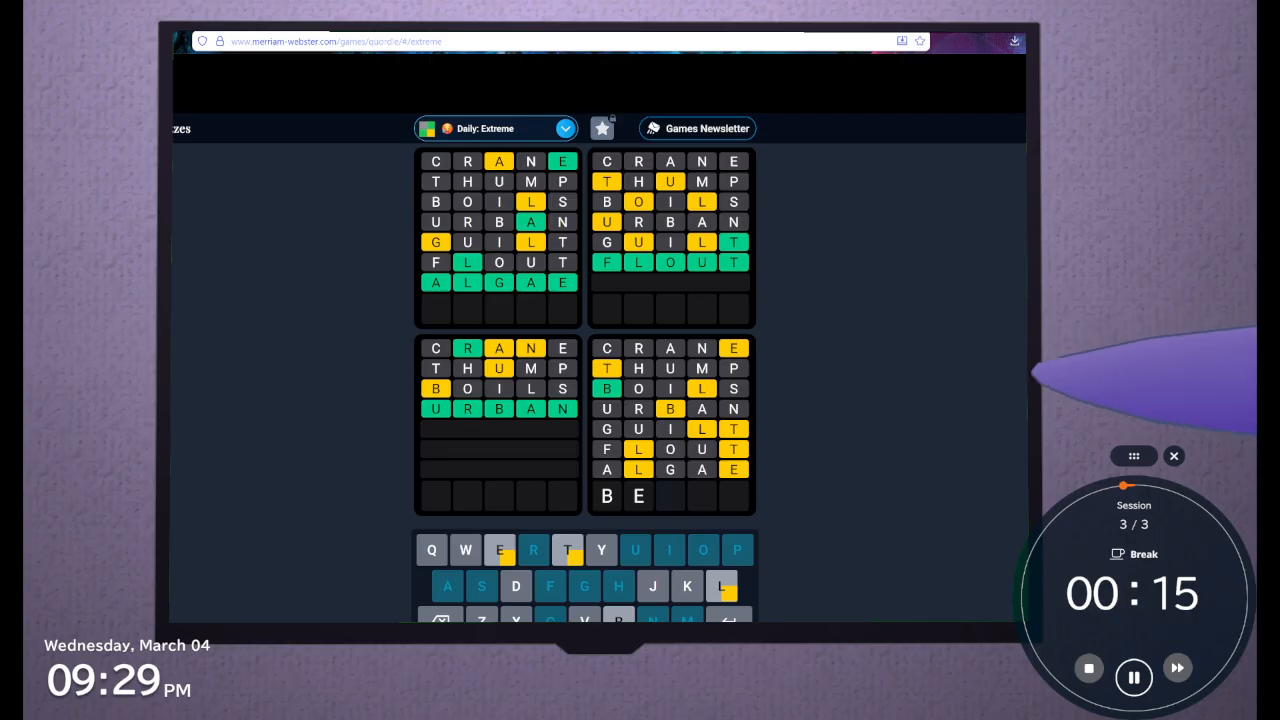
# Try BEJ and then BY as openings for the eighth guess, and keep only the B
pyautogui.press('j')
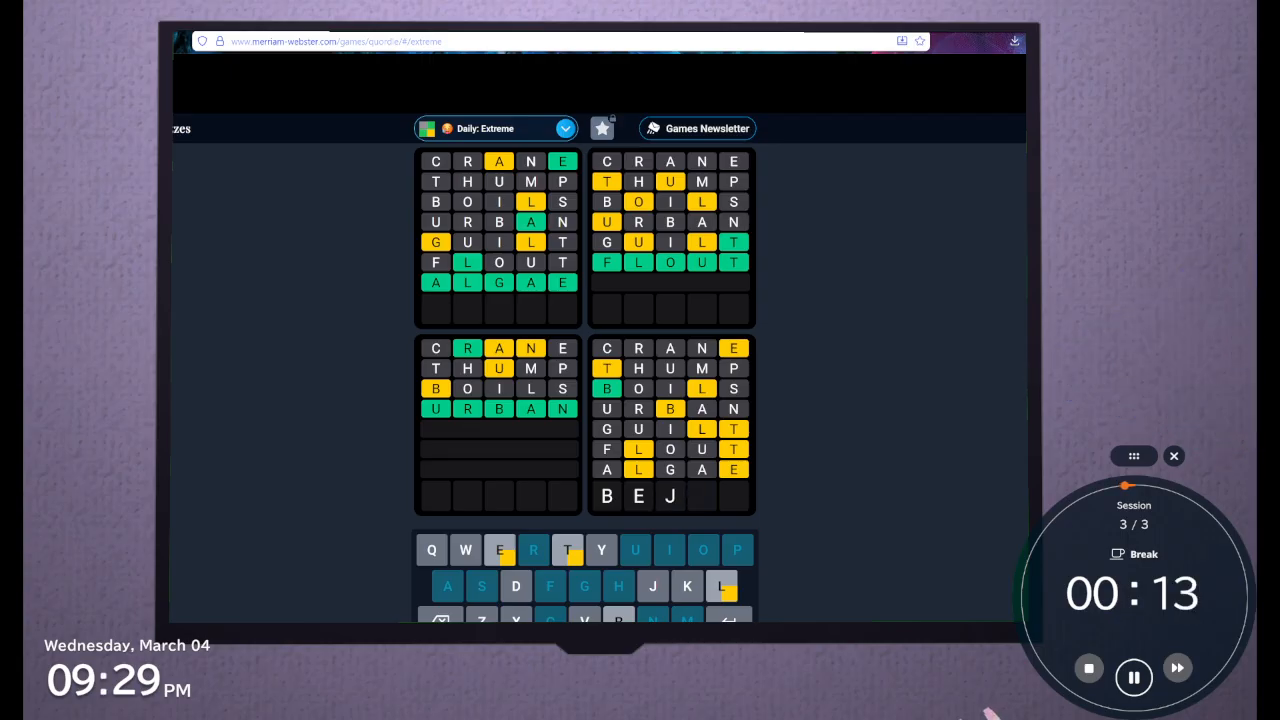
pyautogui.press('BackSpace')
pyautogui.press('BackSpace')
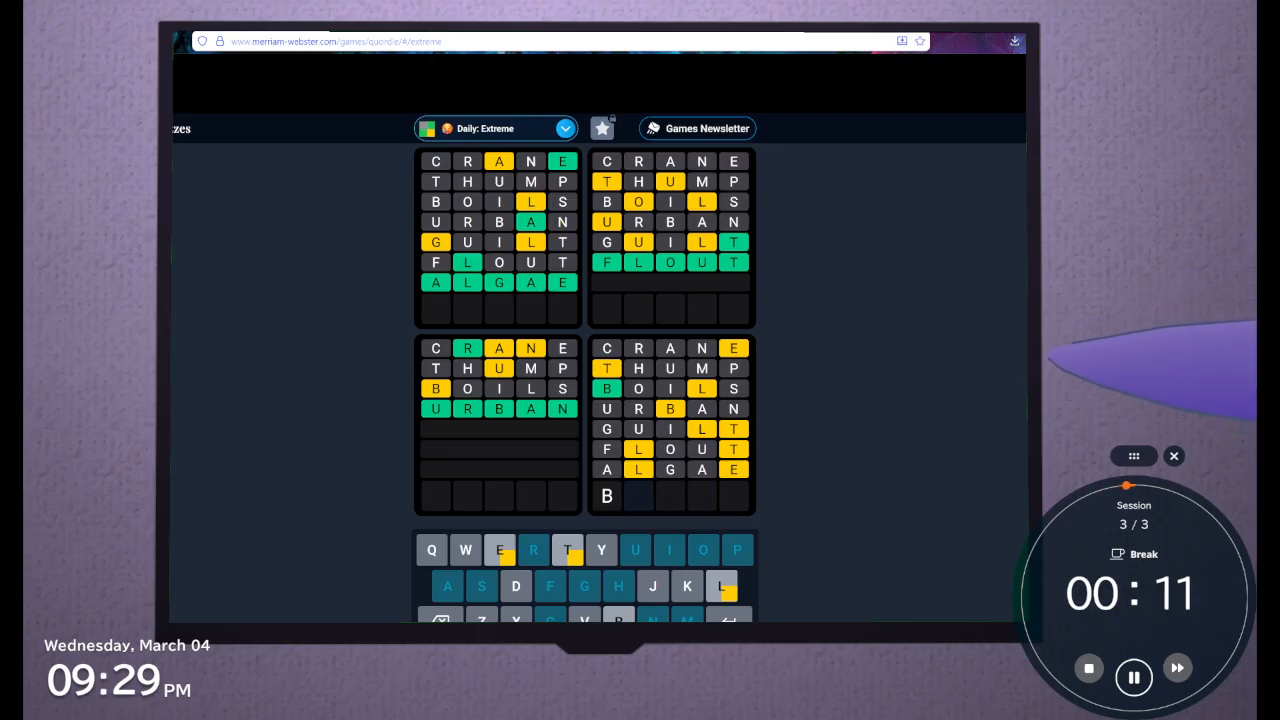
pyautogui.write('Y')
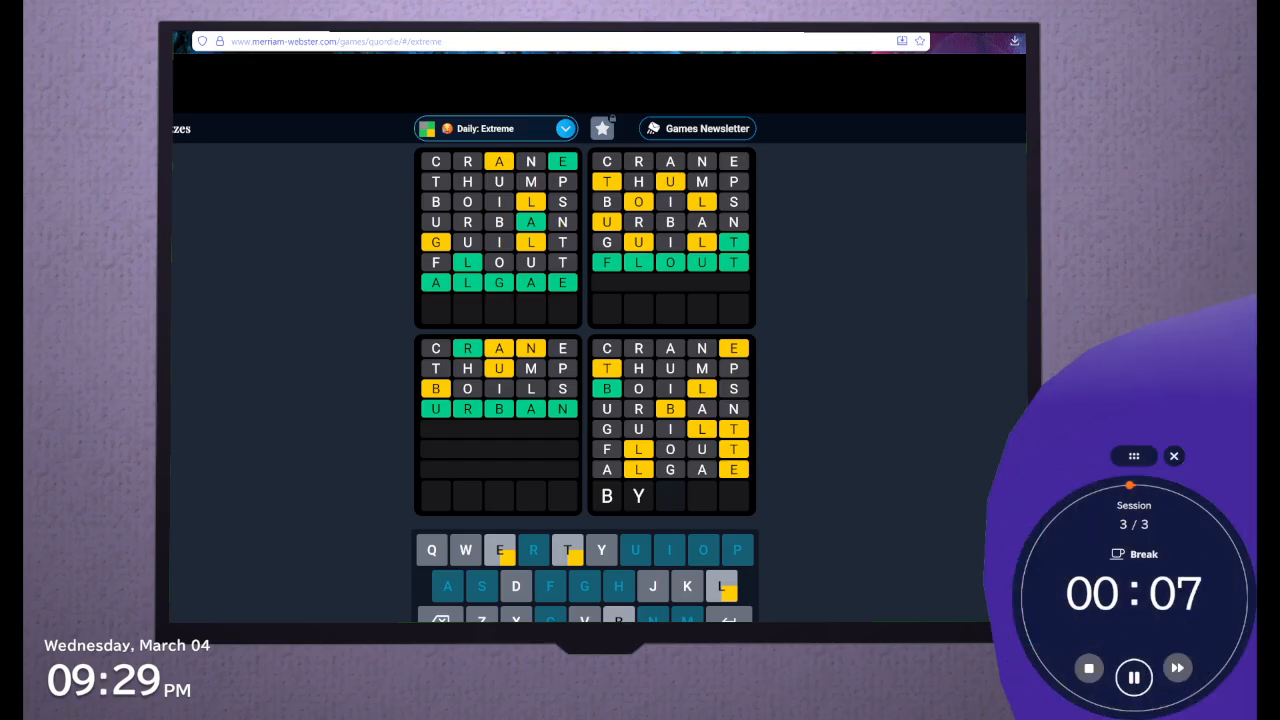
pyautogui.write('T')
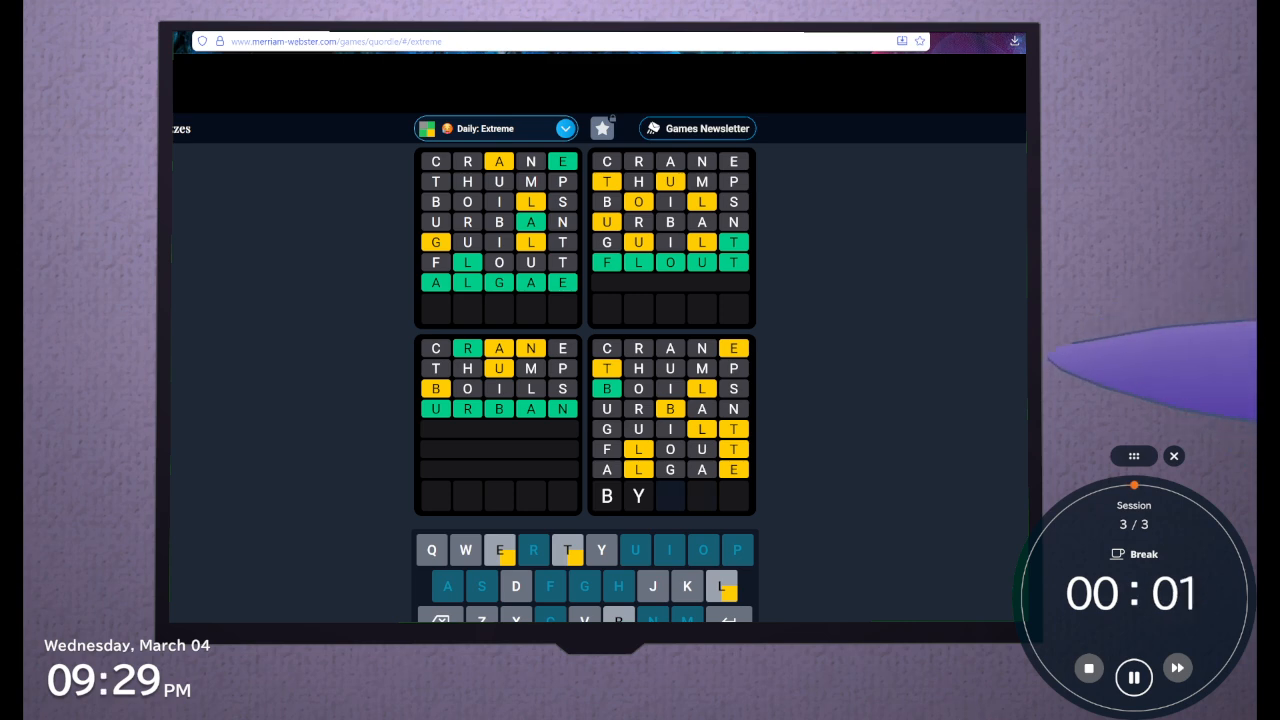
pyautogui.press('BackSpace')
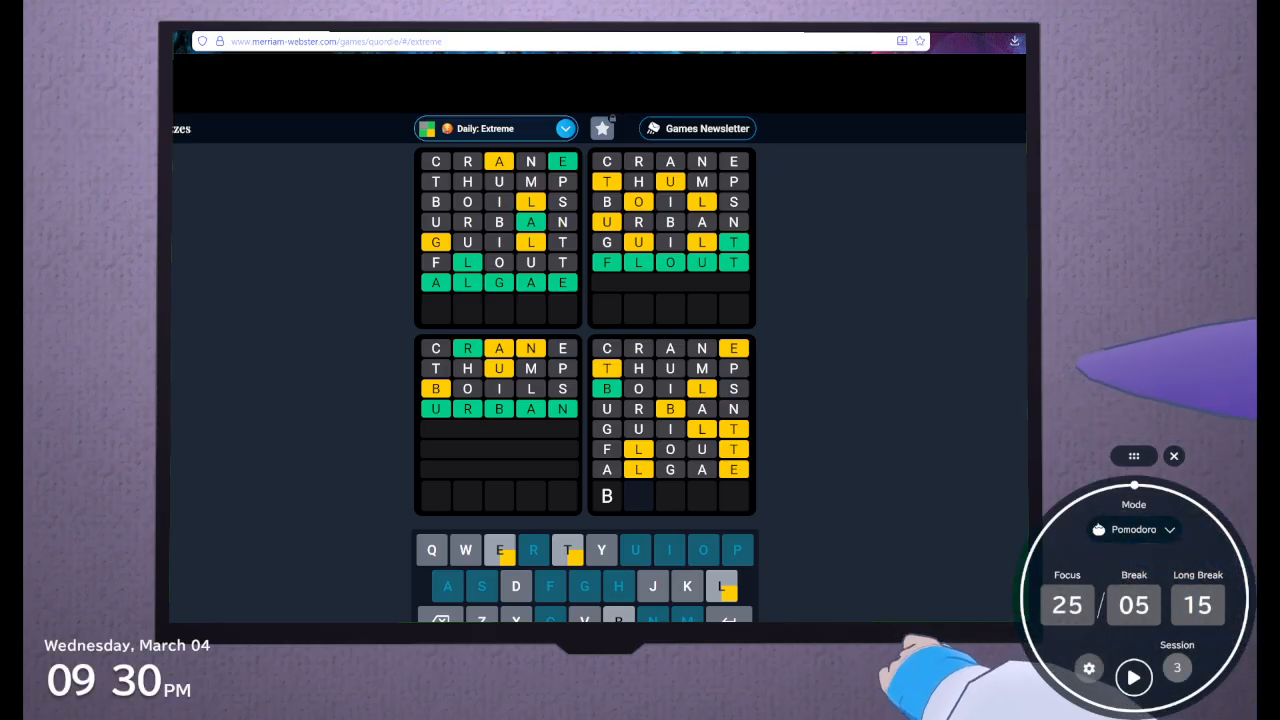
# Close the finished Pomodoro timer
pyautogui.click(1174, 457)
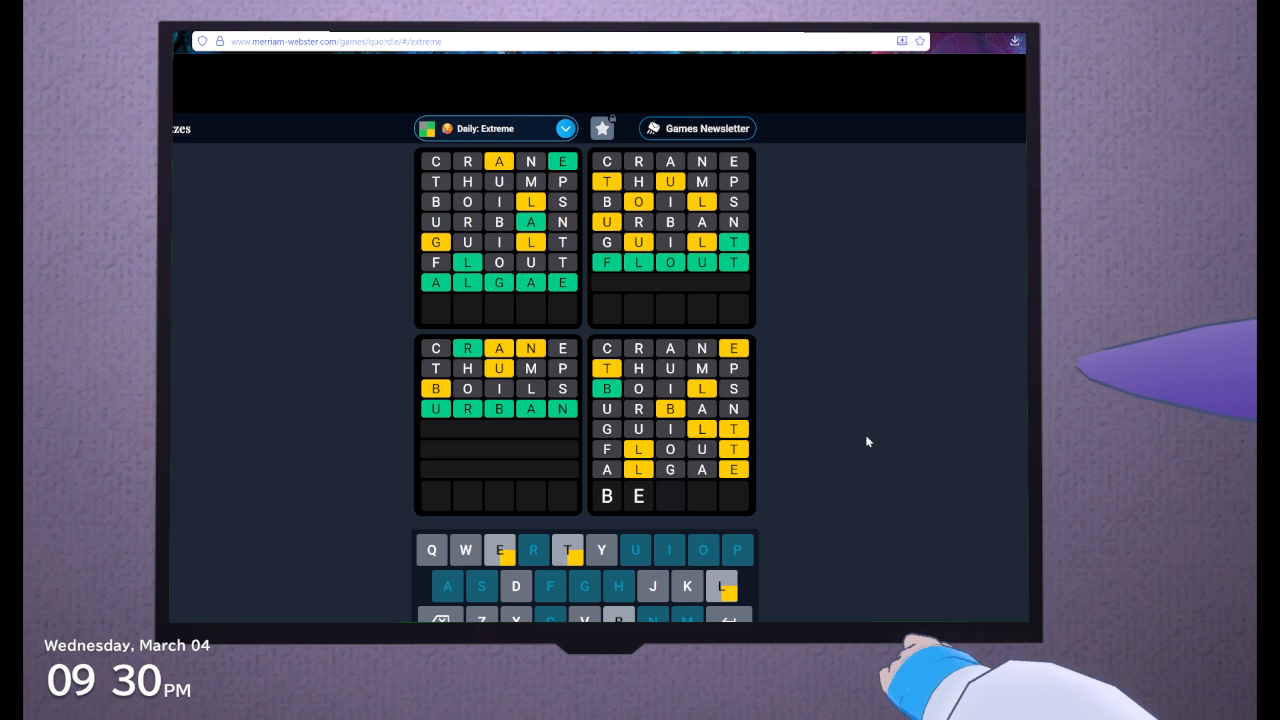
# Try BER, BETTL and BETL as openings for the eighth guess, and keep only the B
pyautogui.write('R')
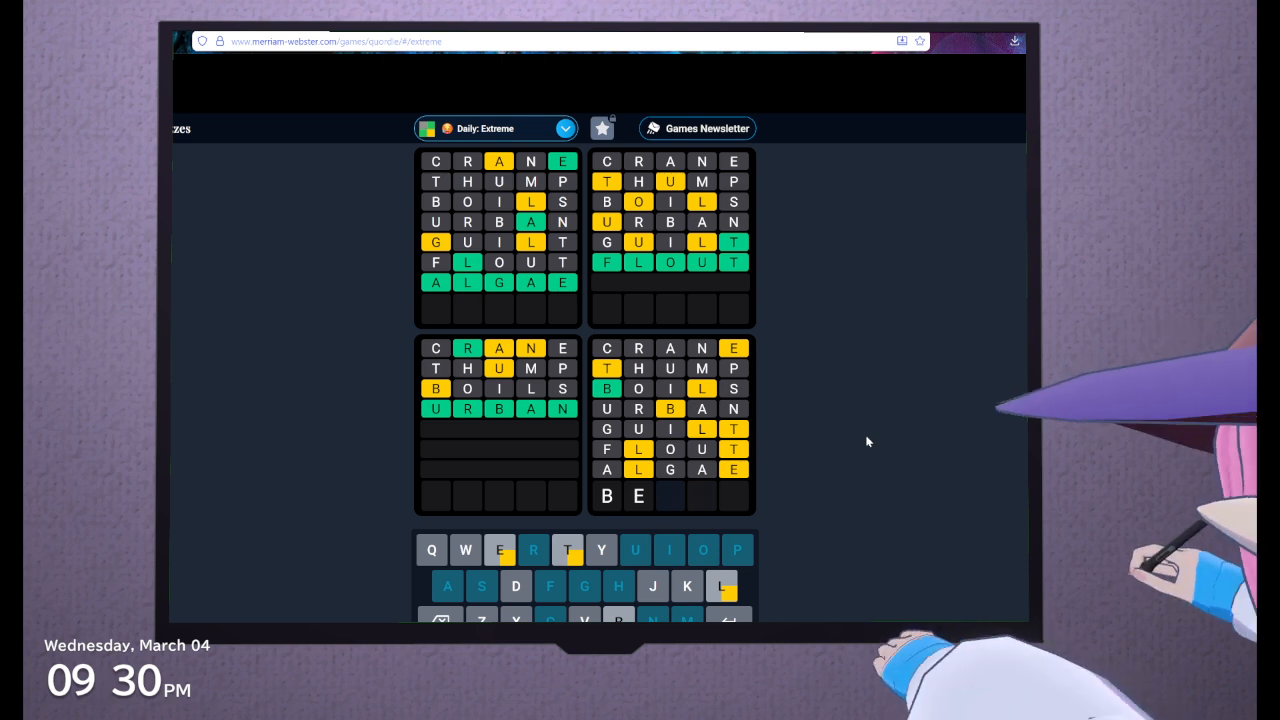
pyautogui.write('T')
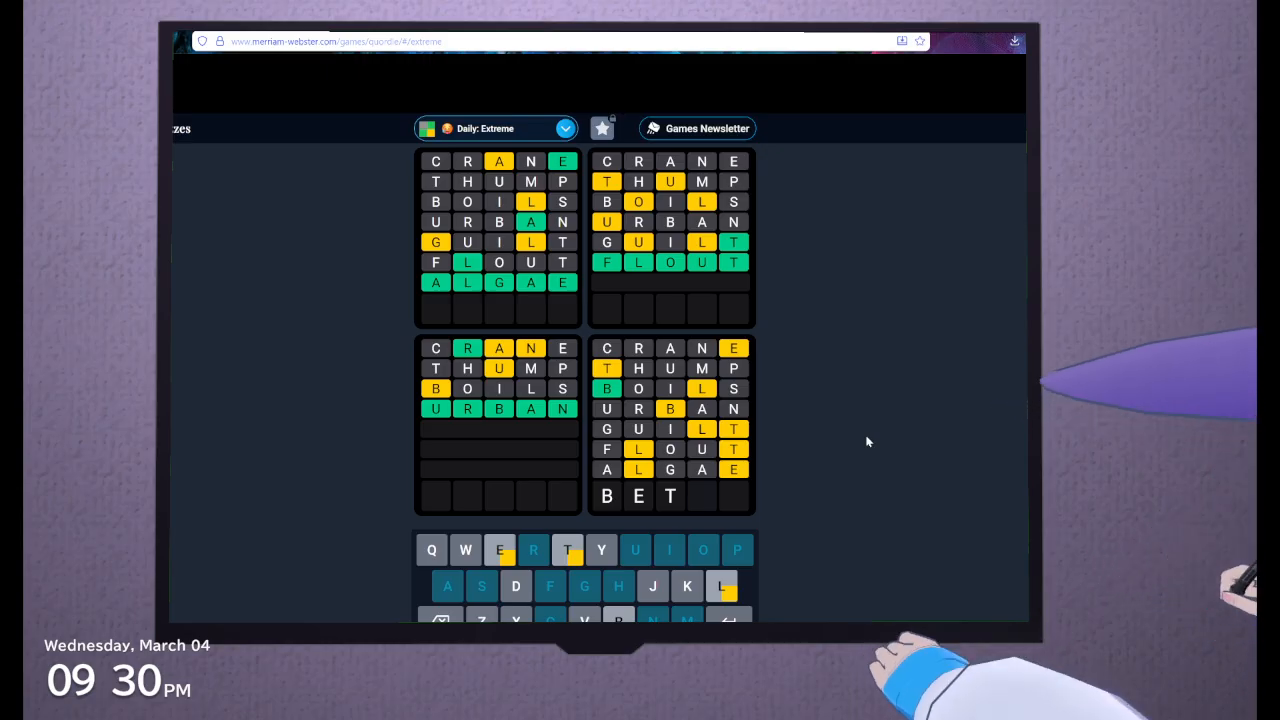
pyautogui.write('TL')
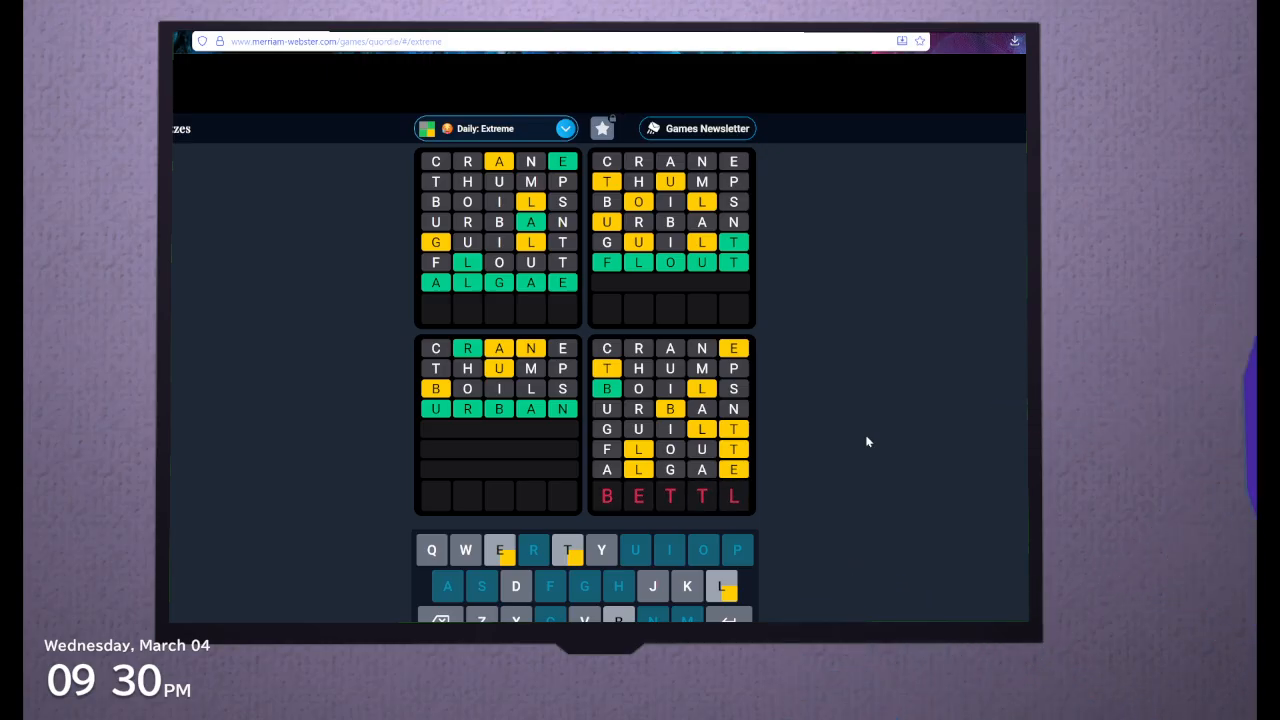
pyautogui.press('BackSpace')
pyautogui.press('BackSpace')
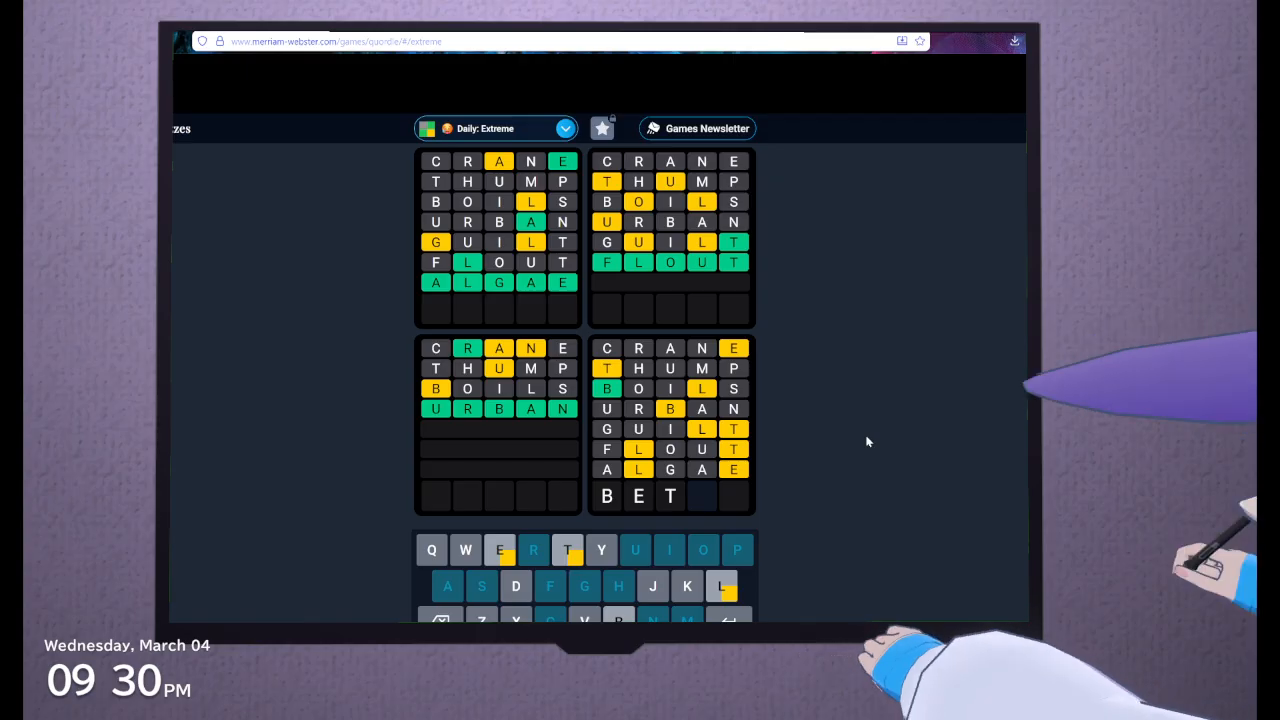
pyautogui.write('L')
pyautogui.press('BackSpace')
pyautogui.press('BackSpace')
pyautogui.press('BackSpace')
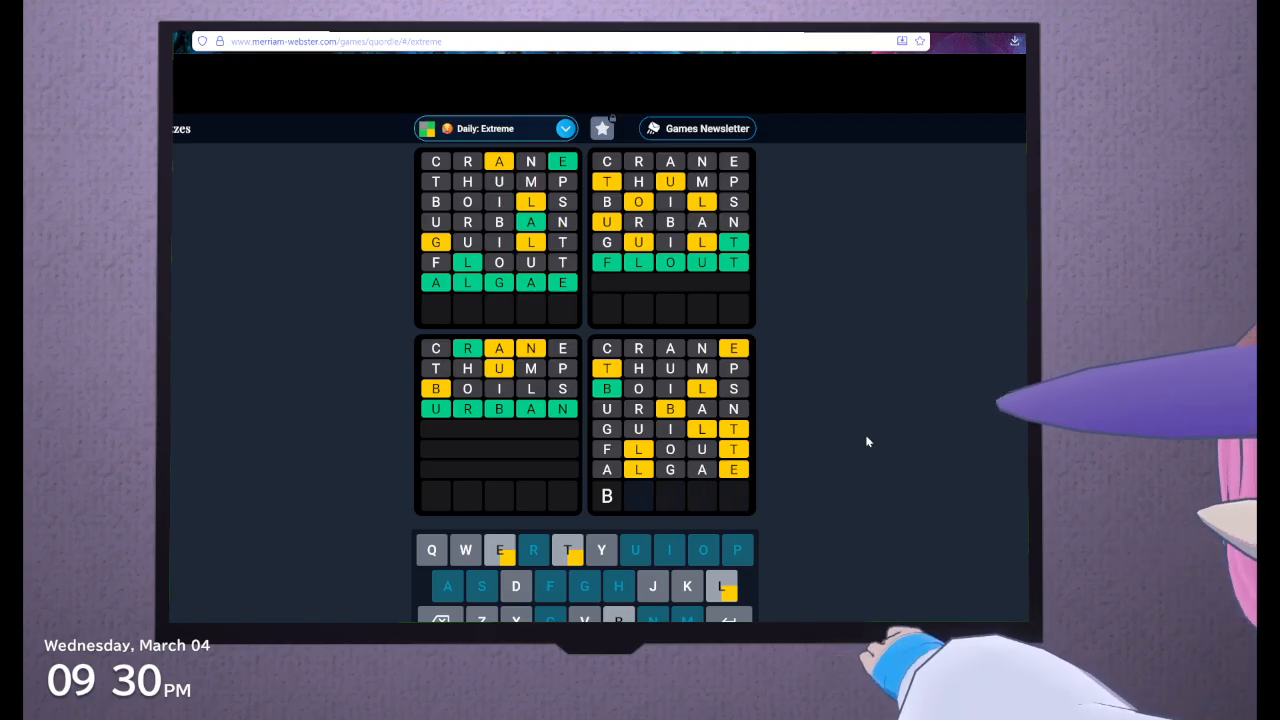
# Complete the eighth guess as BETEL and submit it to the Daily Extreme puzzle
pyautogui.write('ET')
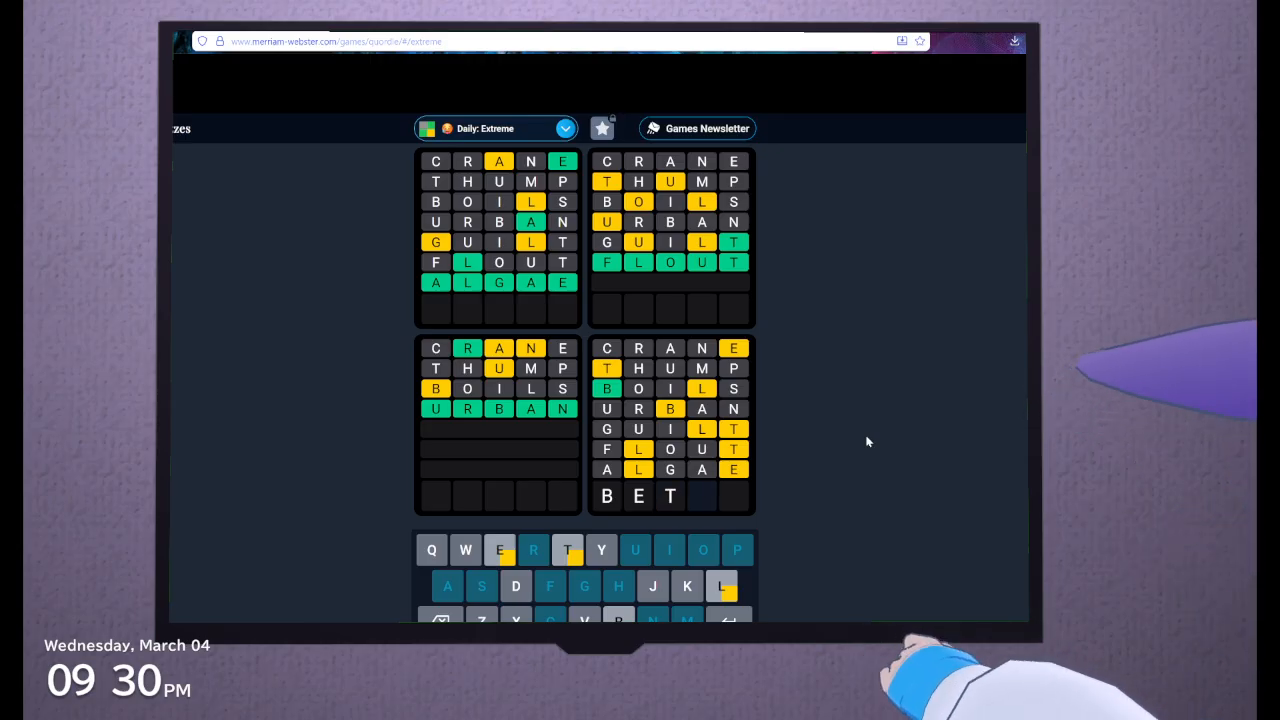
pyautogui.write('EL')
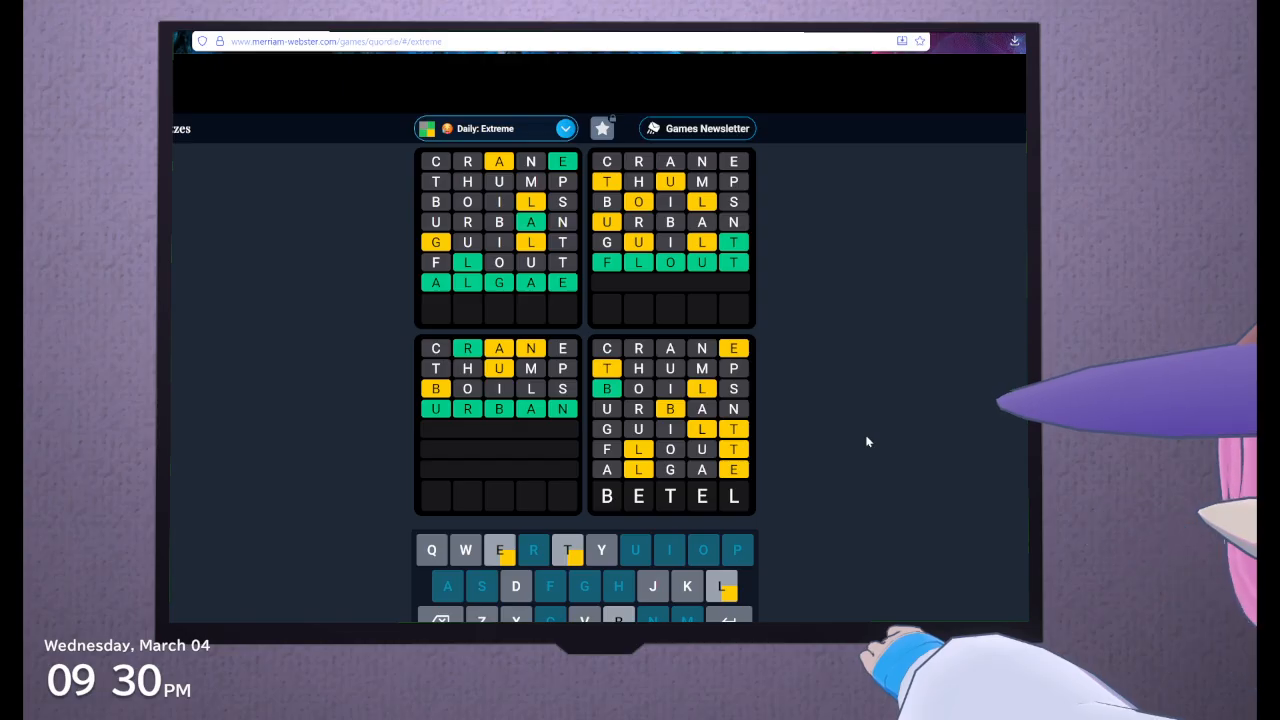
pyautogui.press('Return')
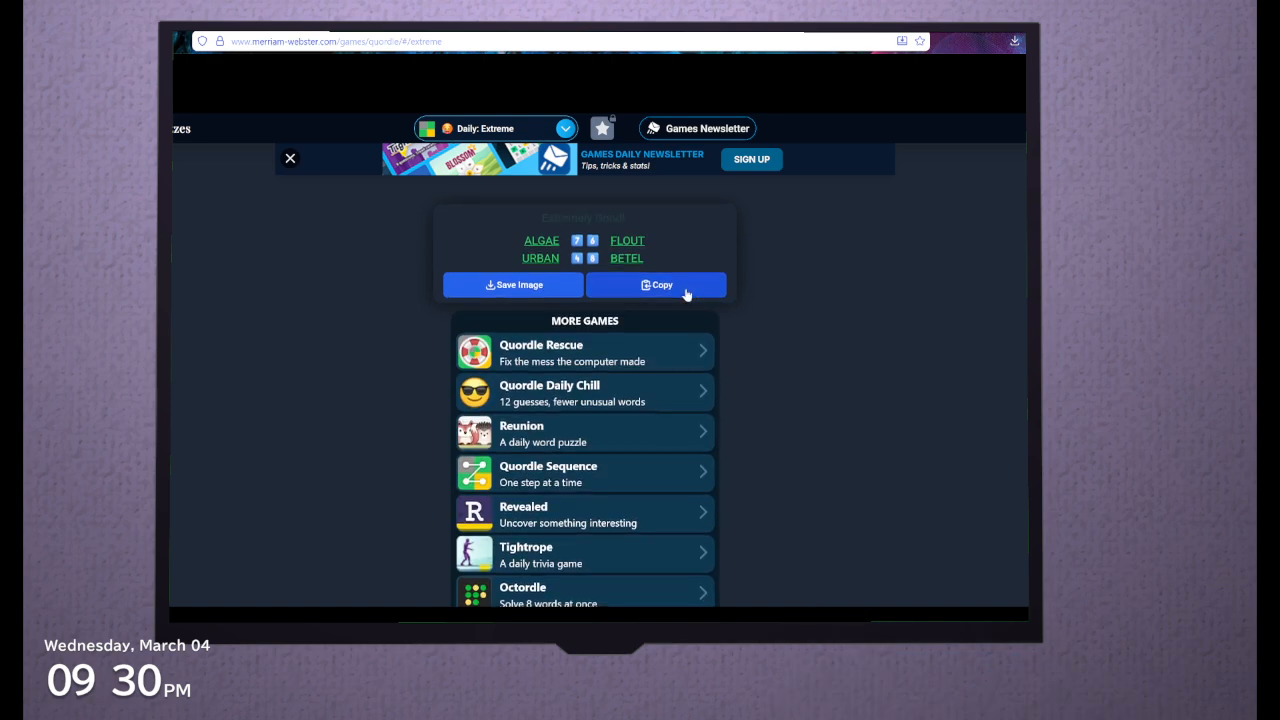
# Look up the dictionary definition of BETEL from the puzzle results, and close the dictionary page
pyautogui.click(627, 258)
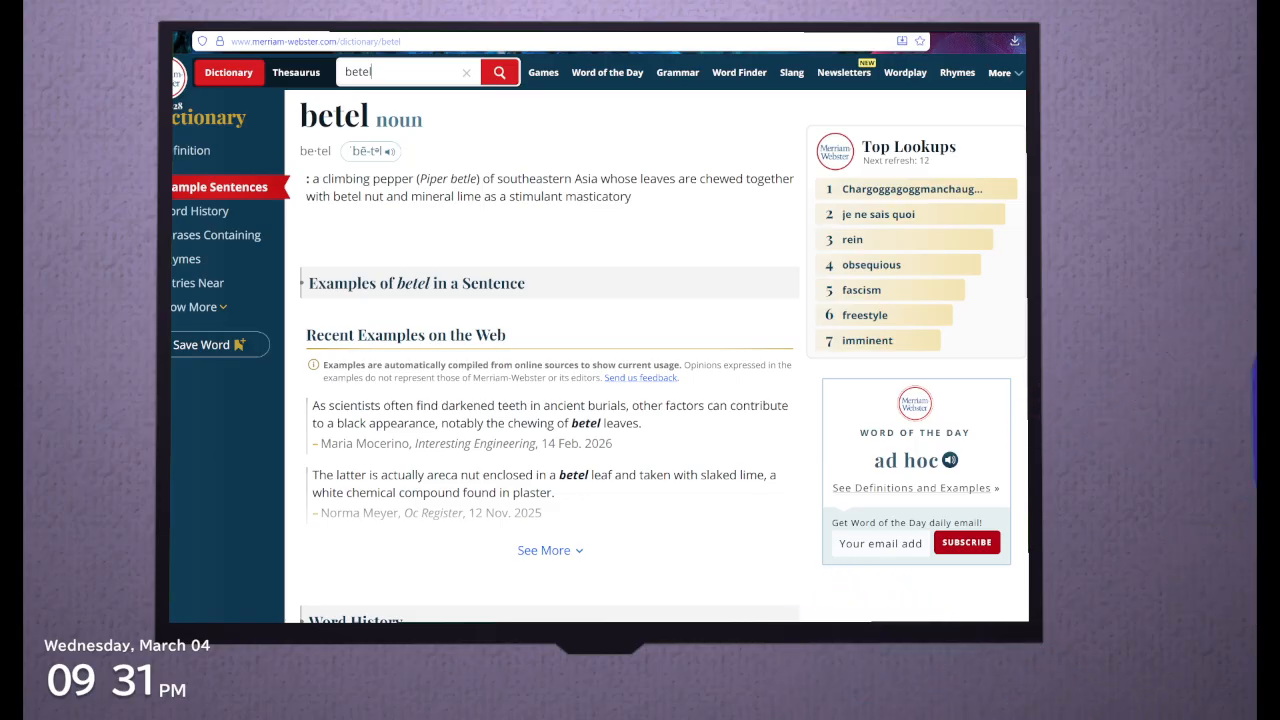
pyautogui.hotkey('ctrl', 'w')
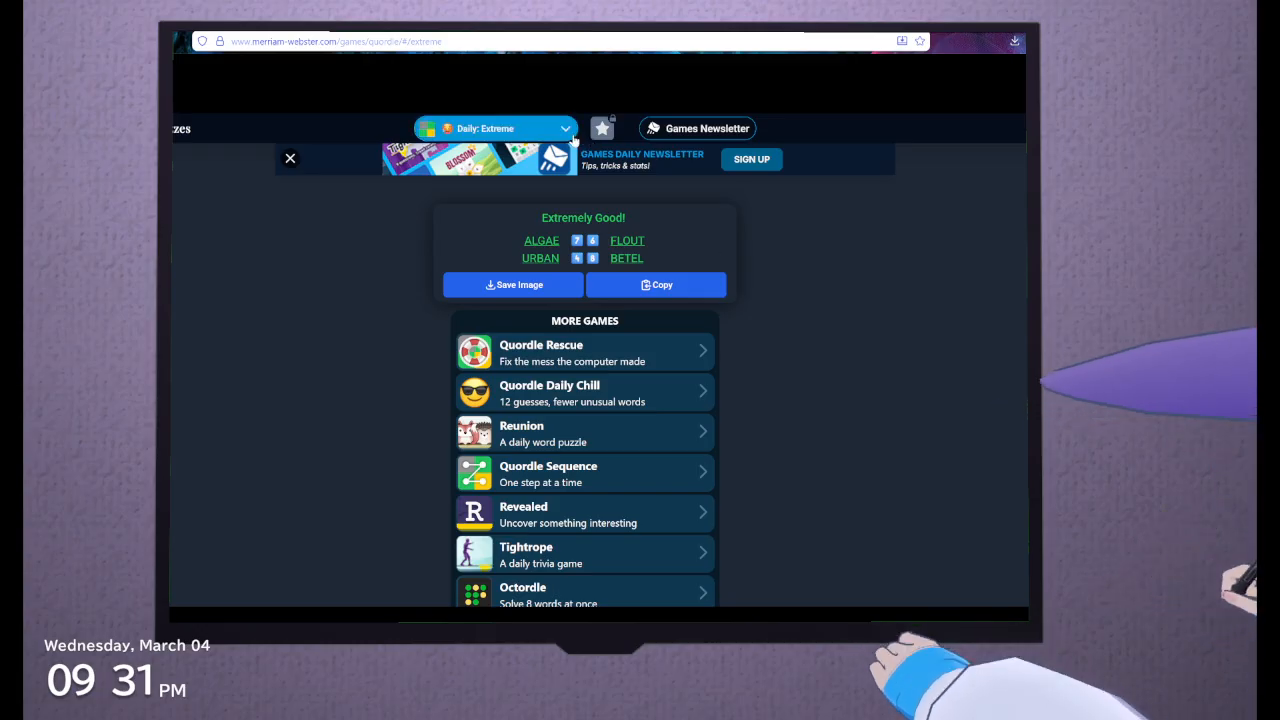
# Check the Weekly Challenge on the reloaded Quordle page, and open the list of daily games
pyautogui.press('F5')
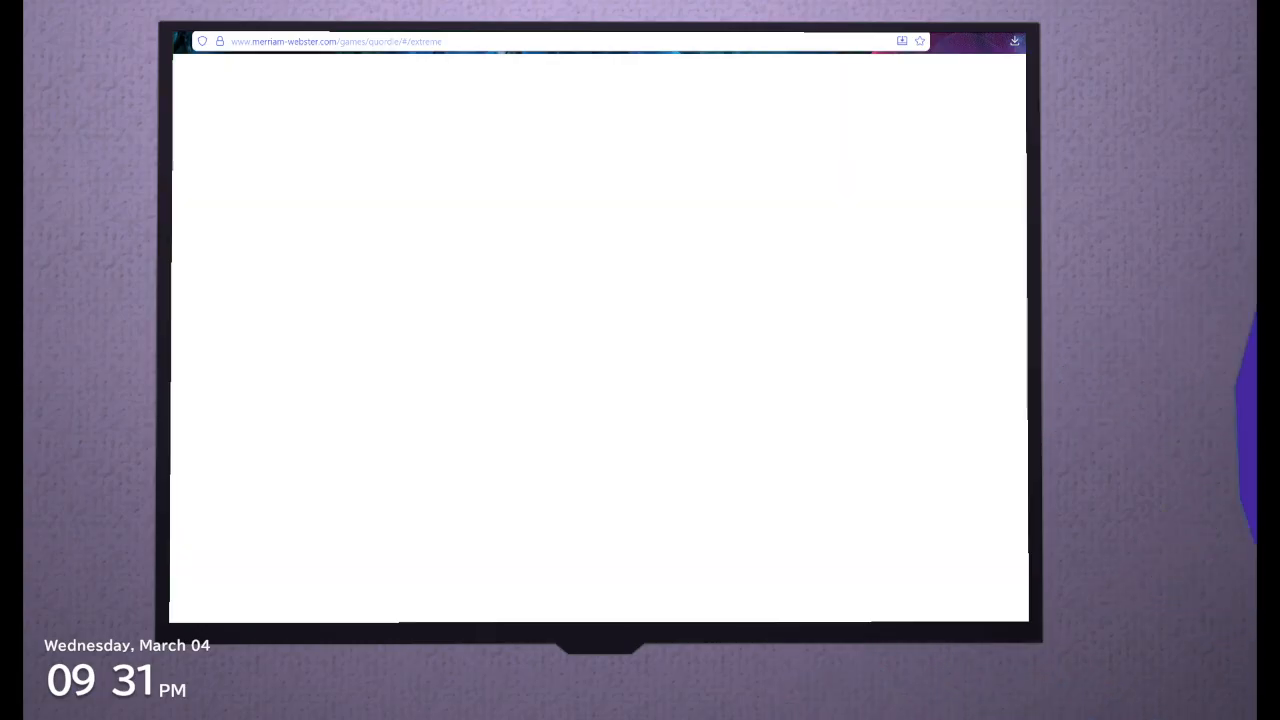
pyautogui.click(605, 134)
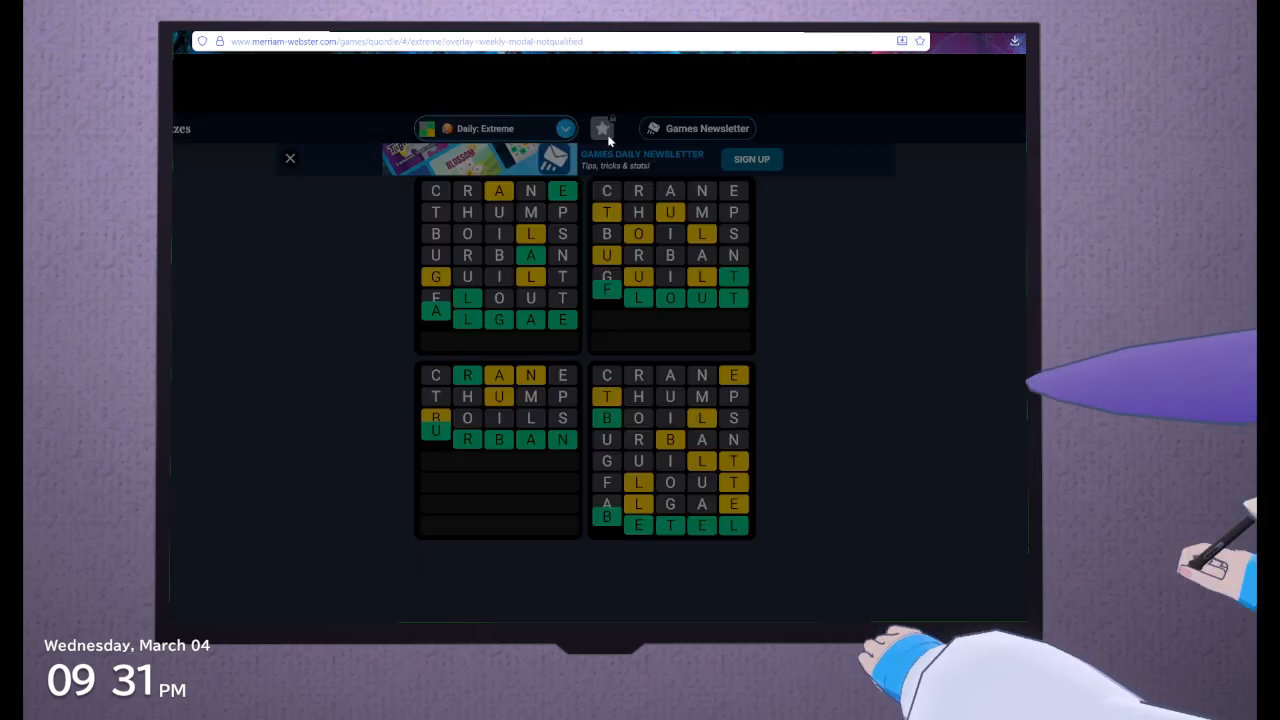
pyautogui.click(579, 396)
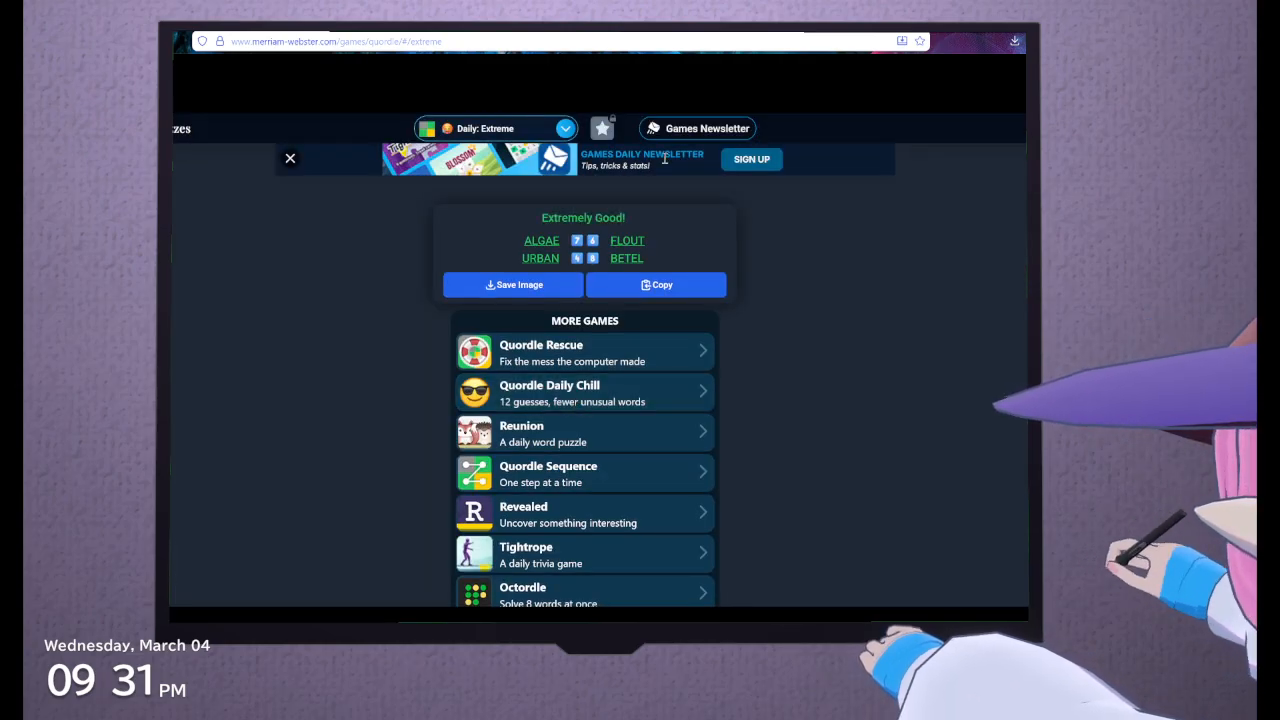
pyautogui.click(555, 127)
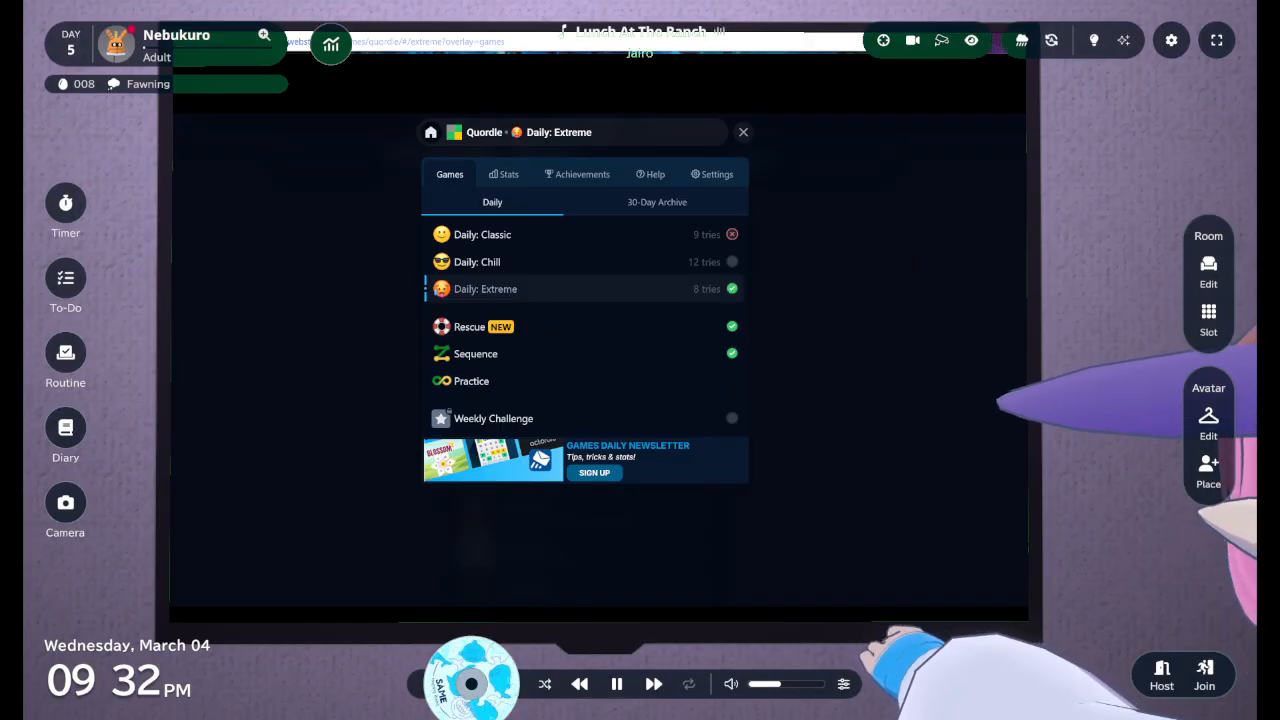
# Examine the virtual room around the wall screen, including the picture and terrarium on the shelf
pyautogui.scroll(-8, 765, 535)
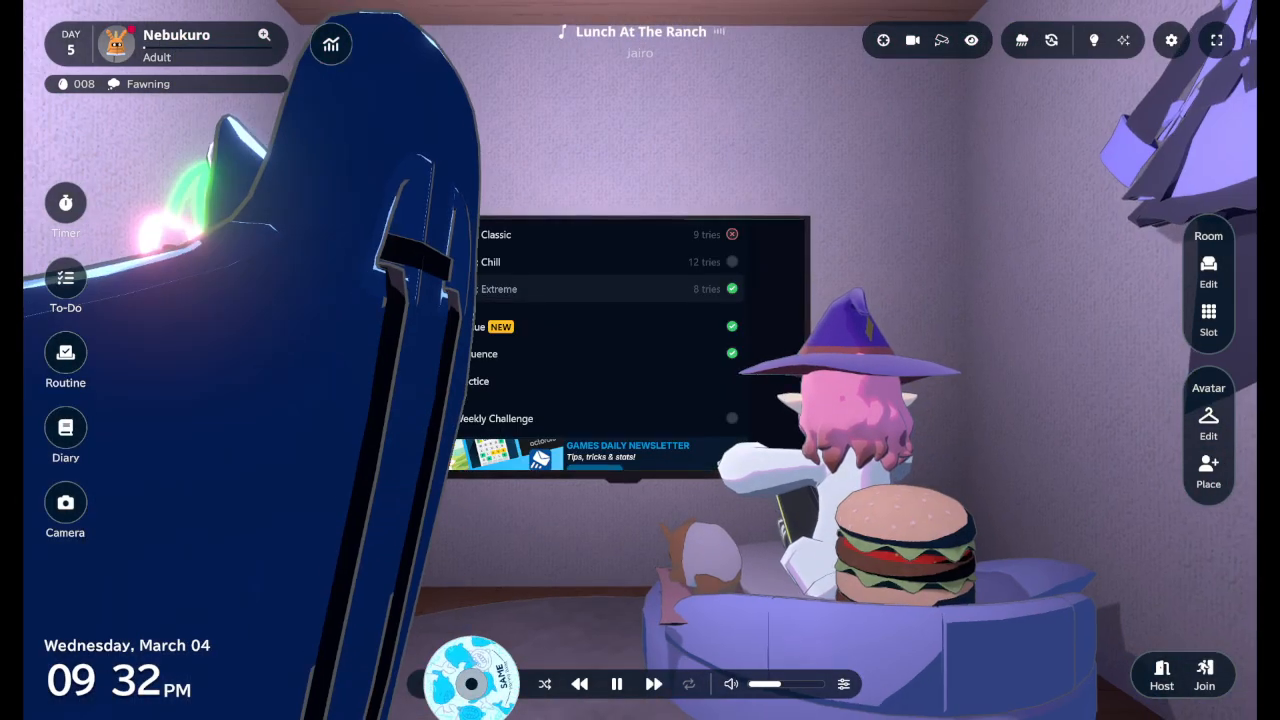
pyautogui.moveTo(777, 514); pyautogui.dragTo(778, 385)
pyautogui.scroll(-8, 690, 500)
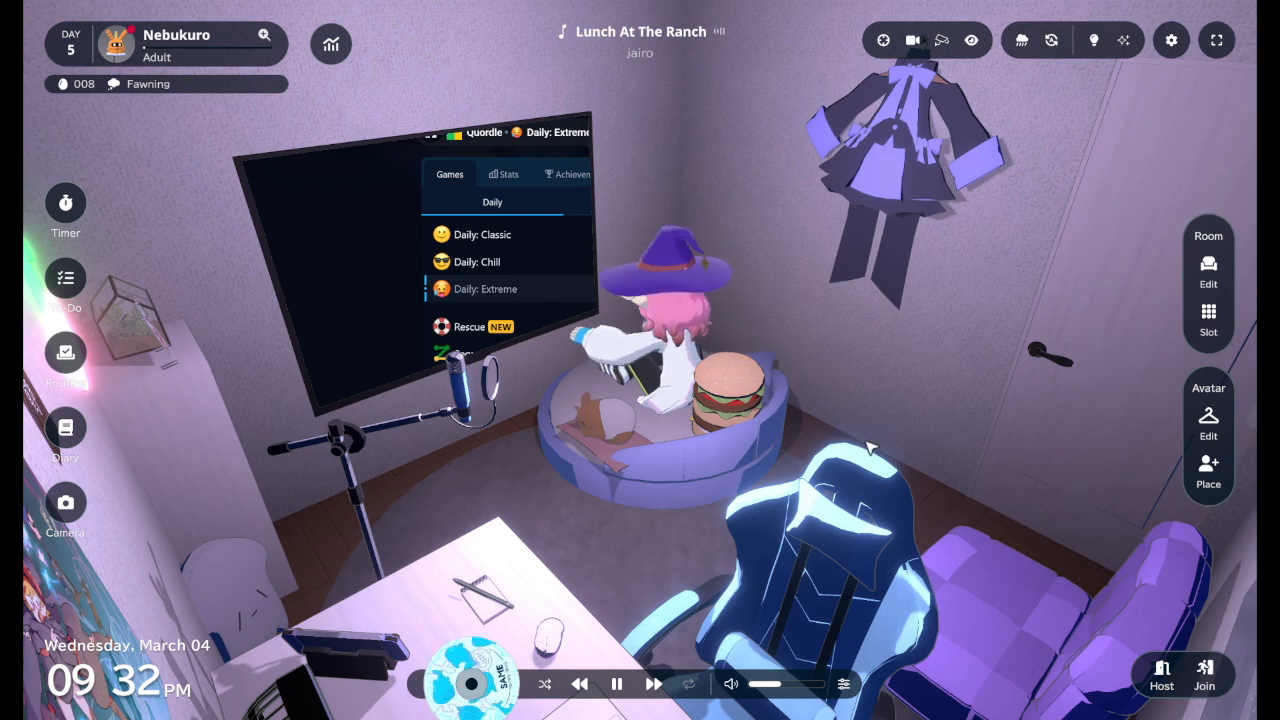
pyautogui.moveTo(871, 448); pyautogui.dragTo(740, 410)
pyautogui.press('w')
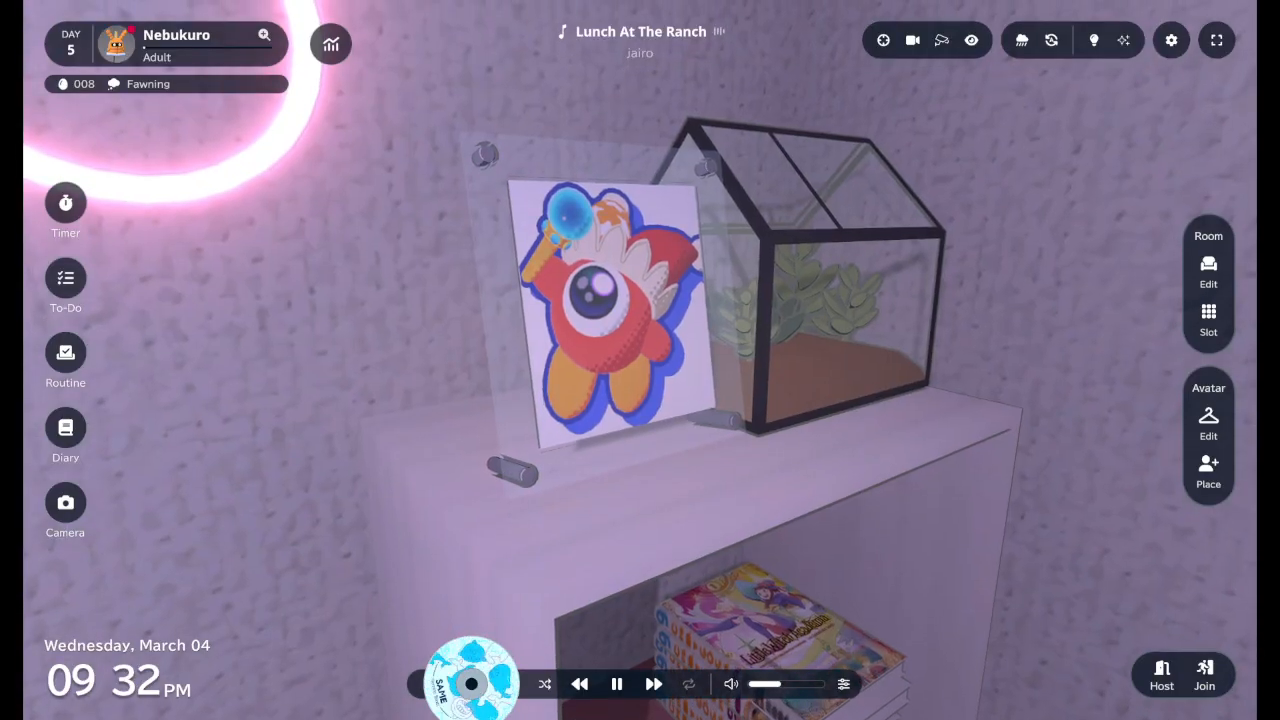
pyautogui.scroll(-3, 640, 360)
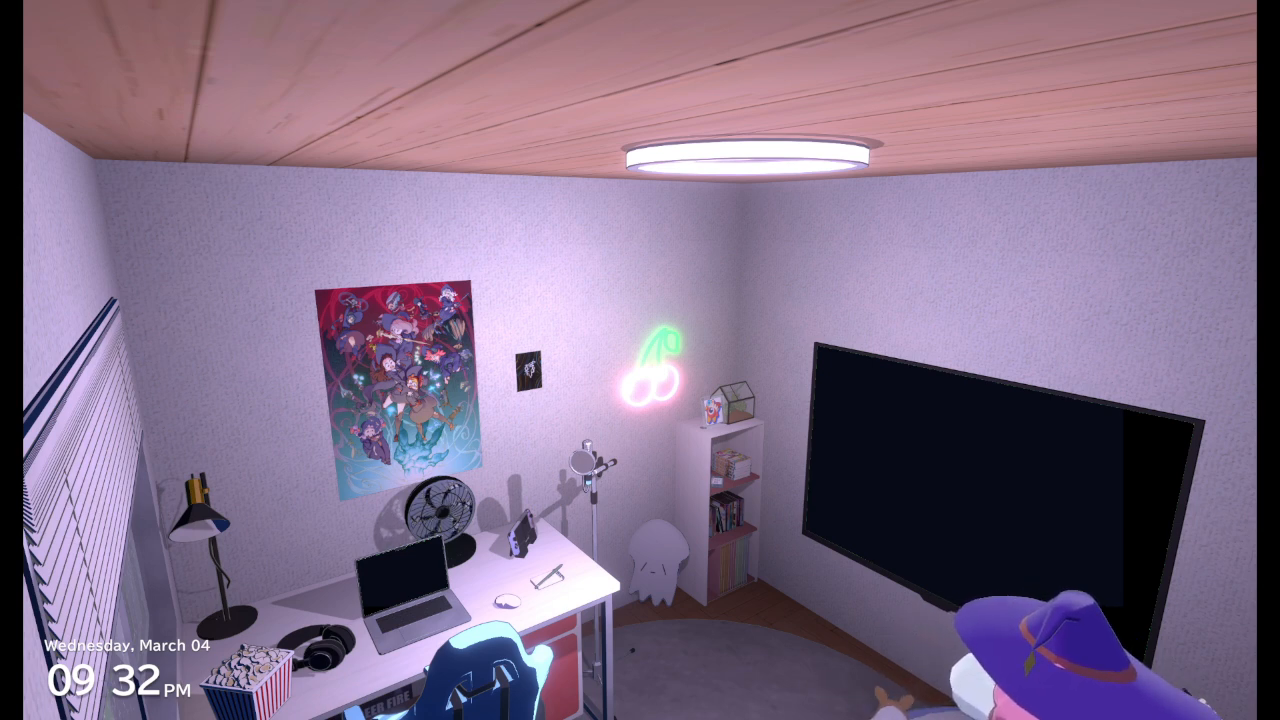
# Enable Auto Camera for the virtual room
pyautogui.moveTo(519, 676)
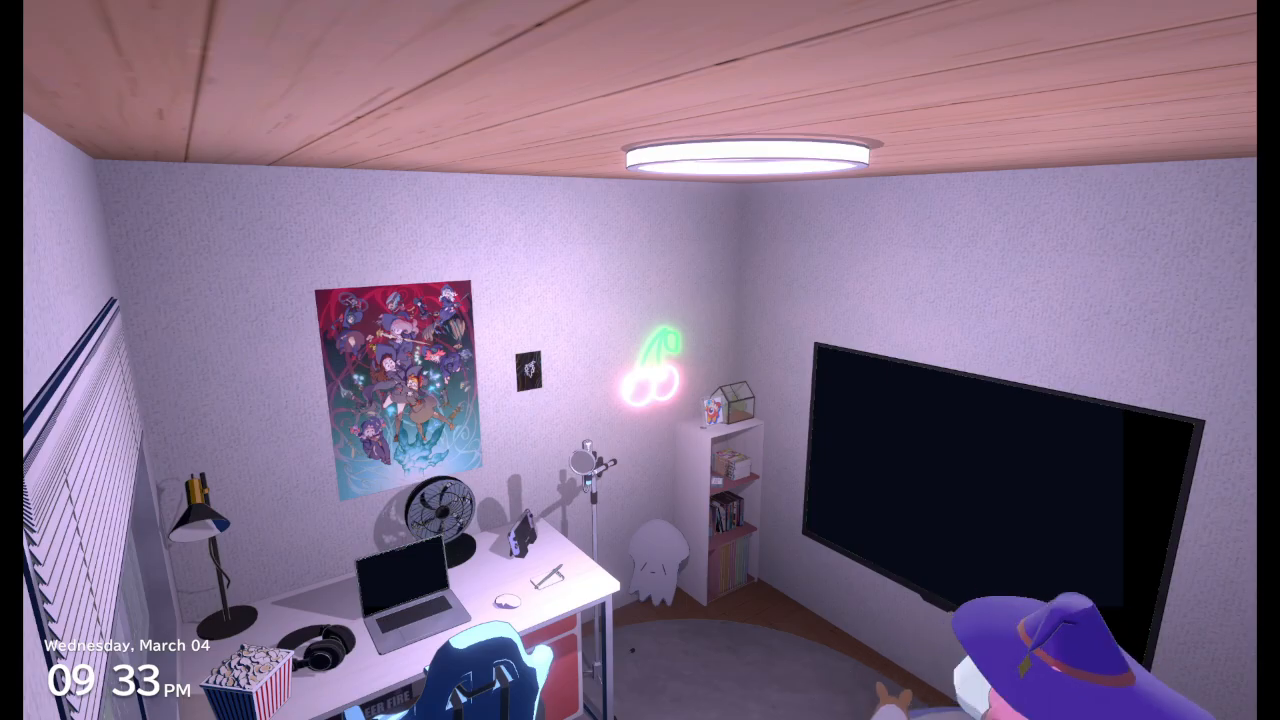
pyautogui.moveTo(648, 434); pyautogui.dragTo(470, 490, button='right')
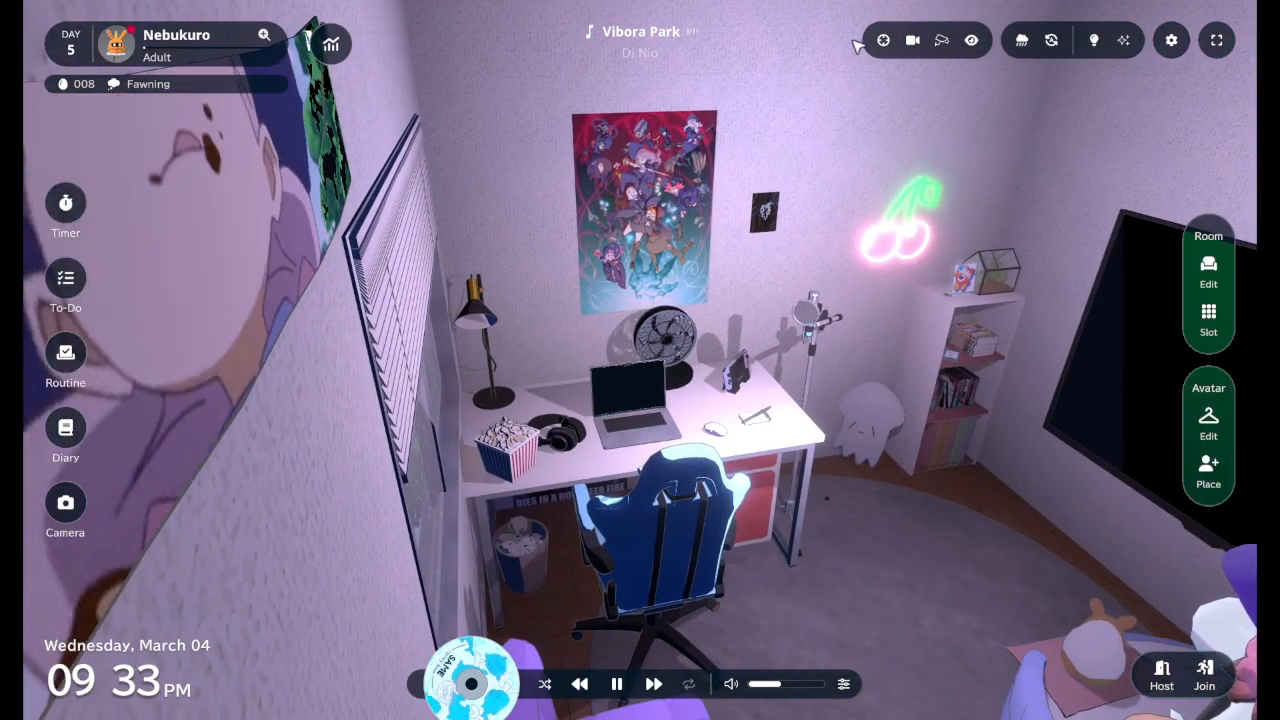
pyautogui.click(942, 41)
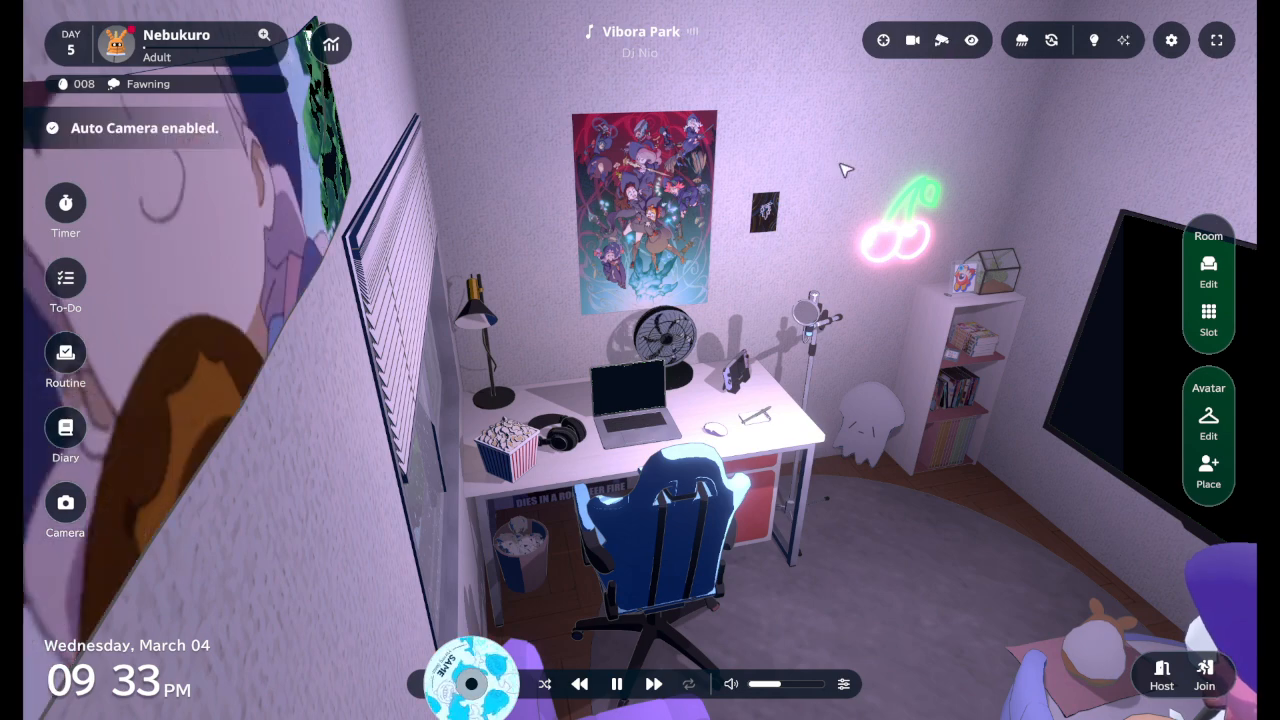